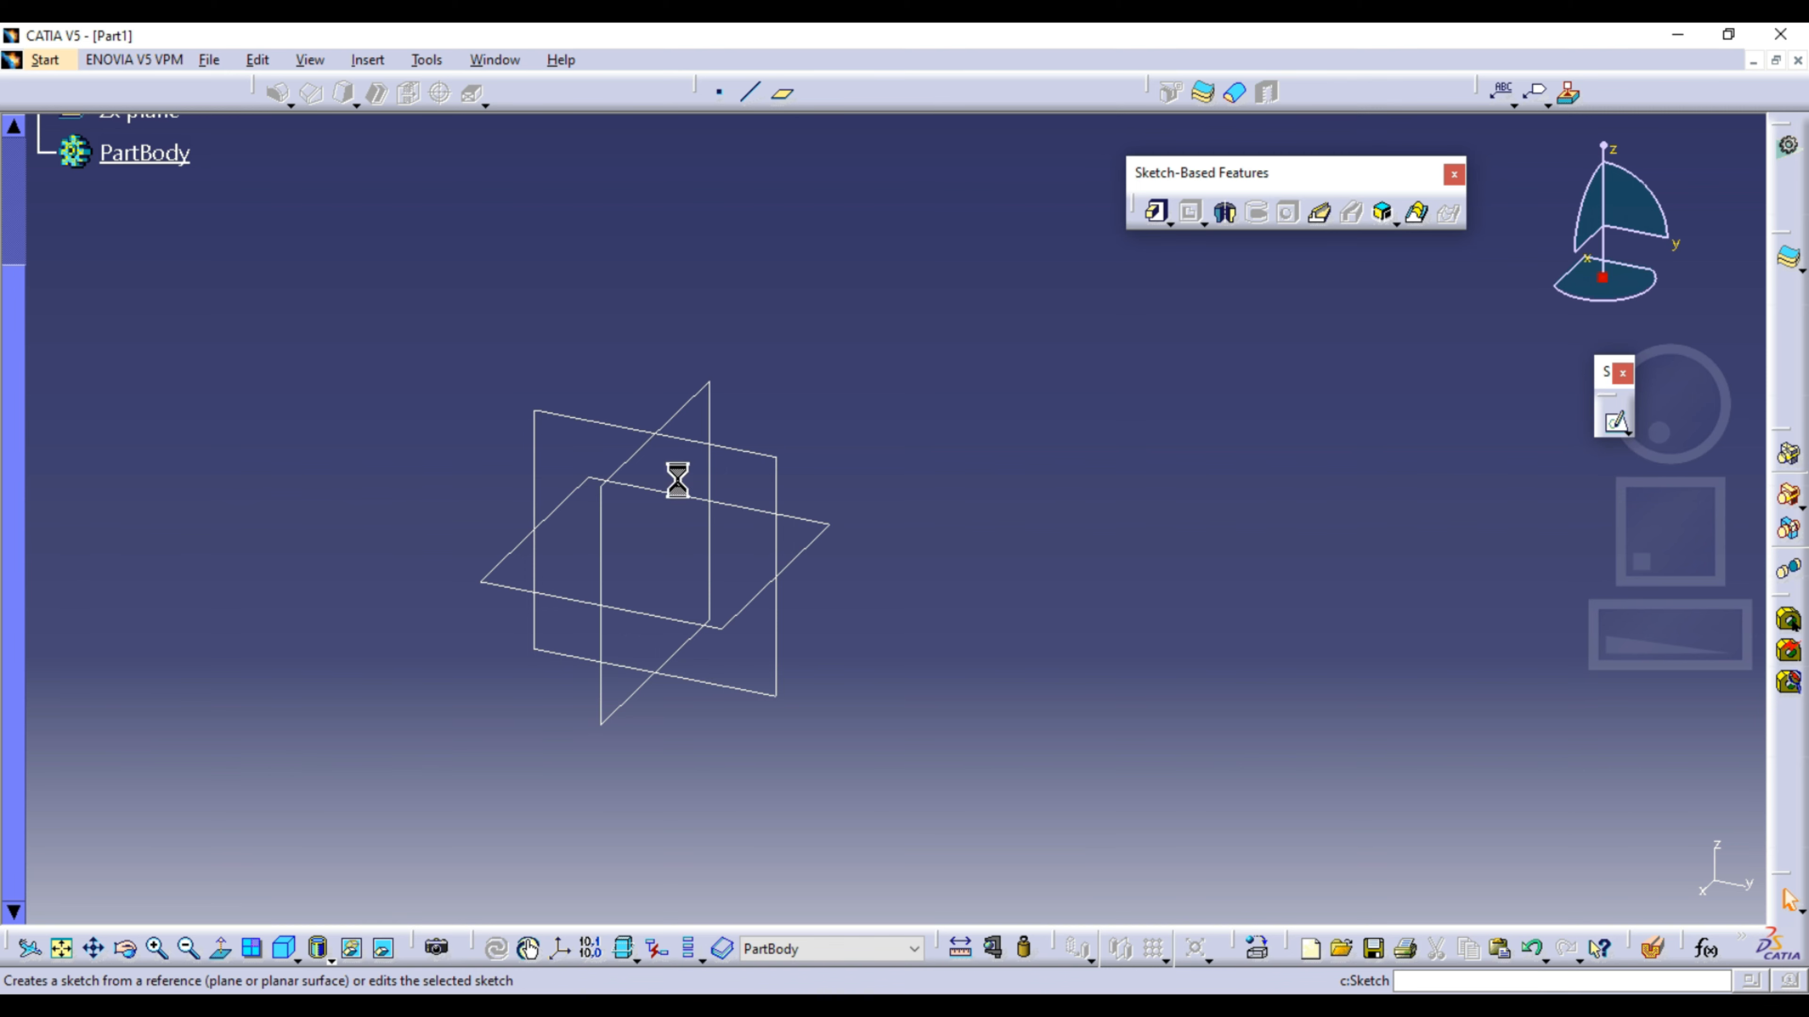
Step: Sketch a tall rectangle on the yz plane with one long side on the vertical axis, then exit the sketch
{"action": "left_click", "coordinate": [778, 463]}
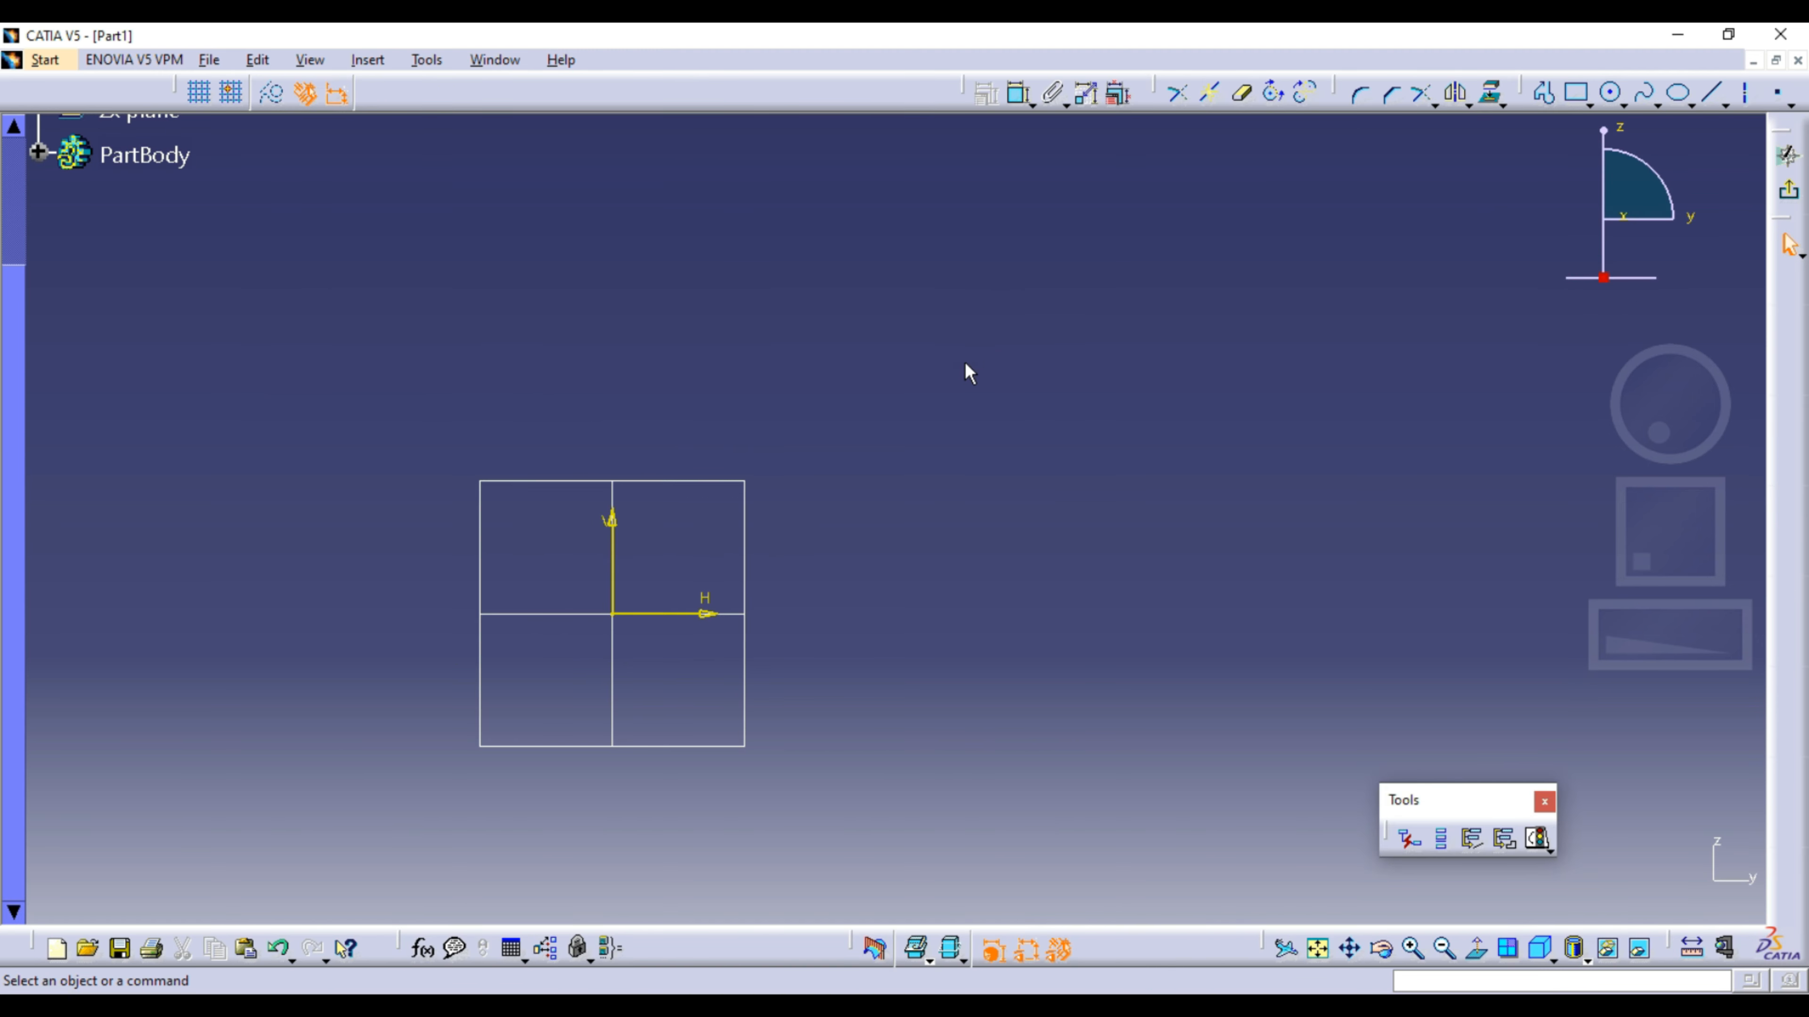
{"action": "left_click", "coordinate": [1577, 92]}
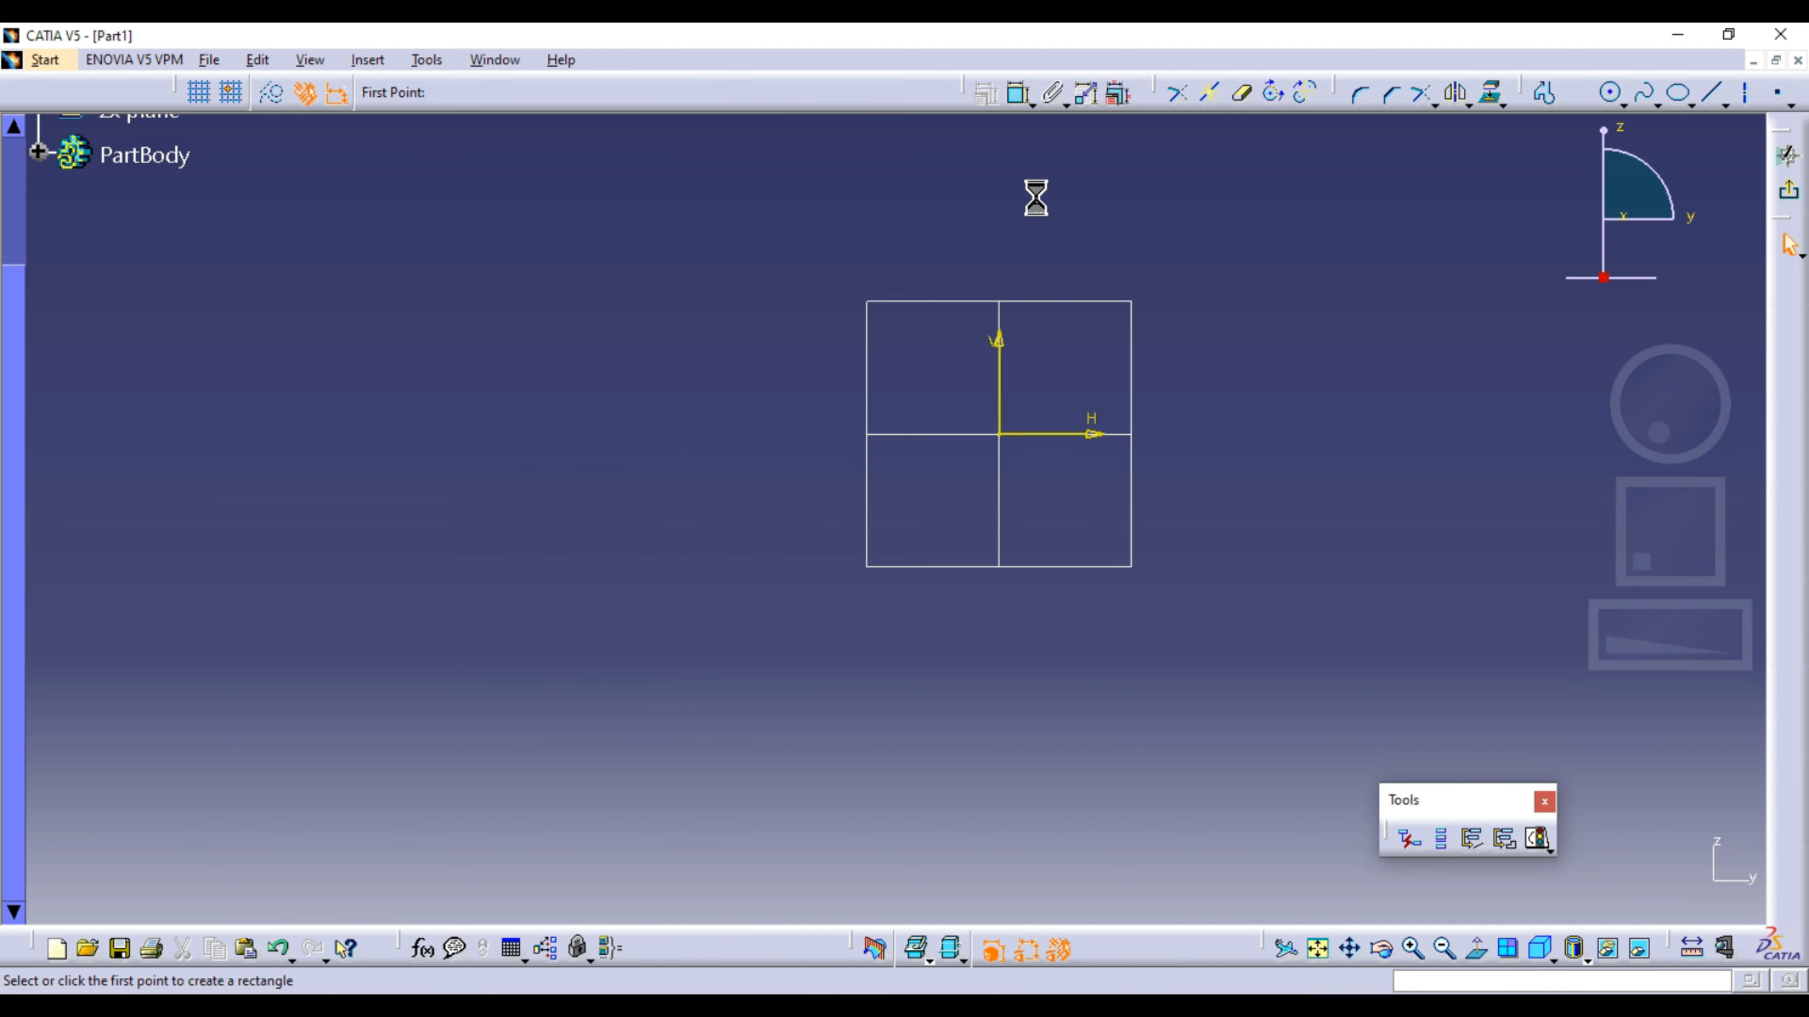
{"action": "left_click", "coordinate": [999, 185]}
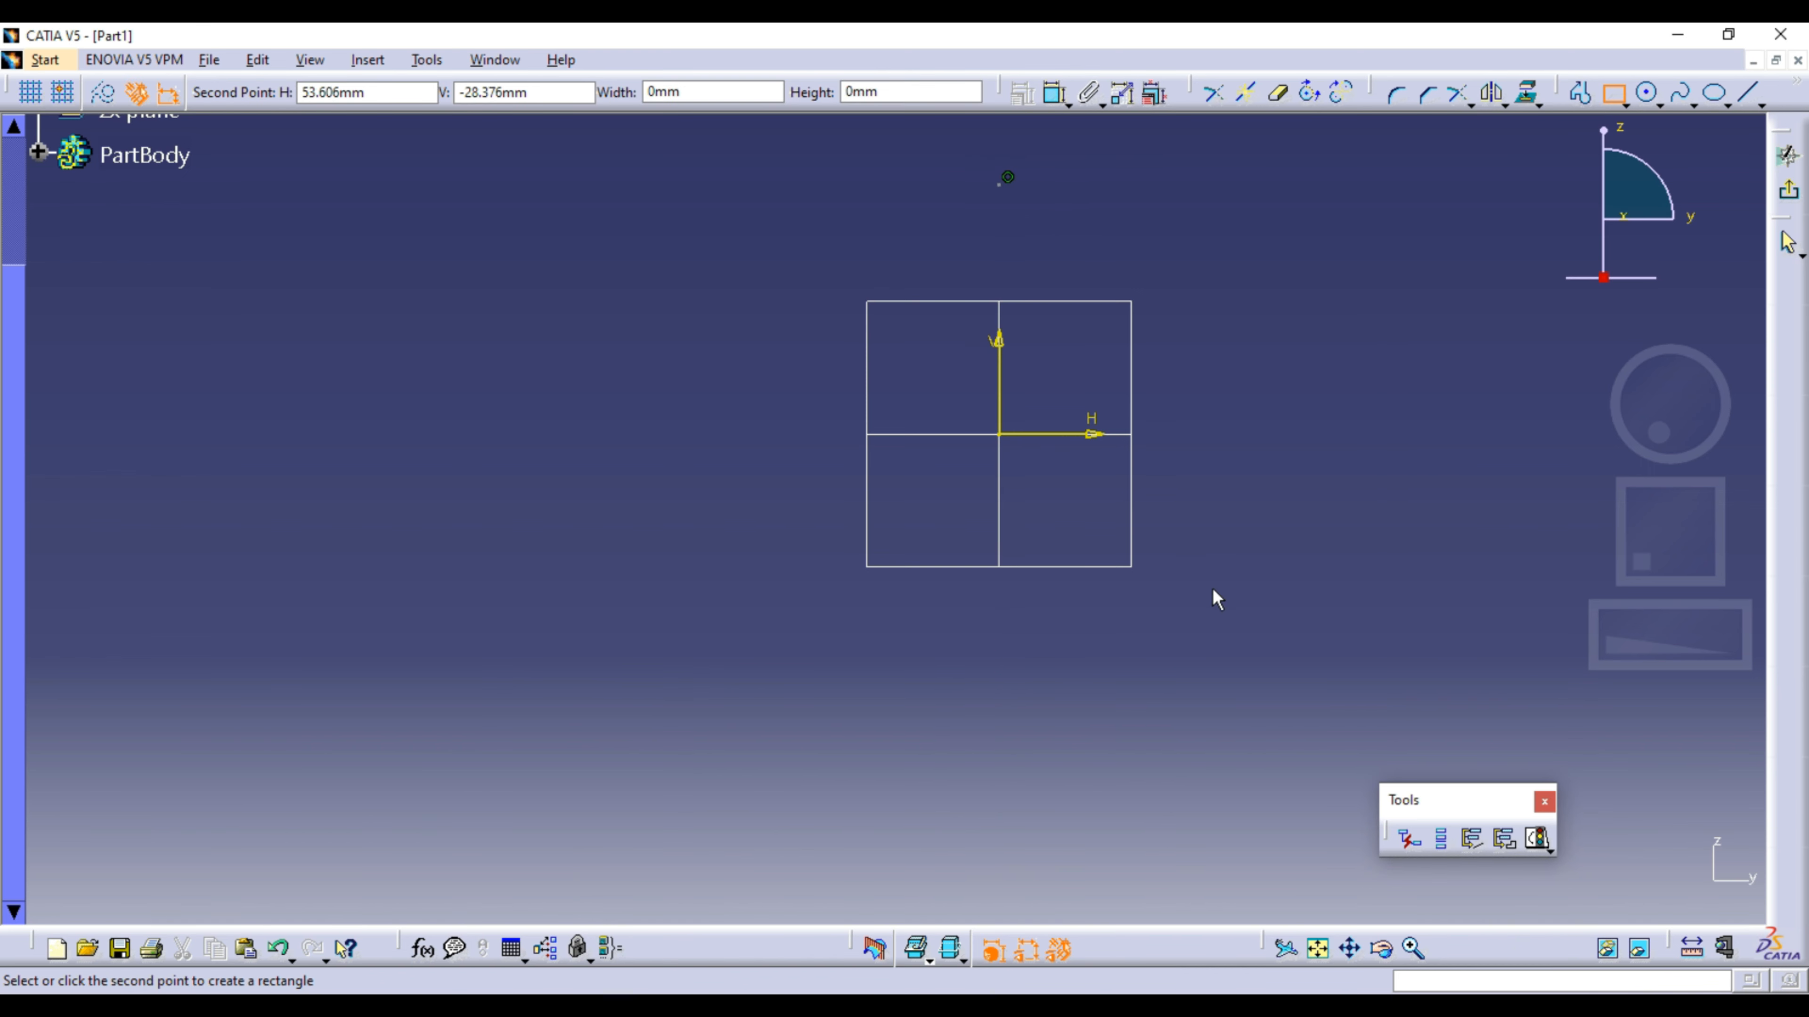
{"action": "left_click", "coordinate": [1199, 734]}
{"action": "middle_click_drag", "start_coordinate": [1255, 537], "coordinate": [1257, 520]}
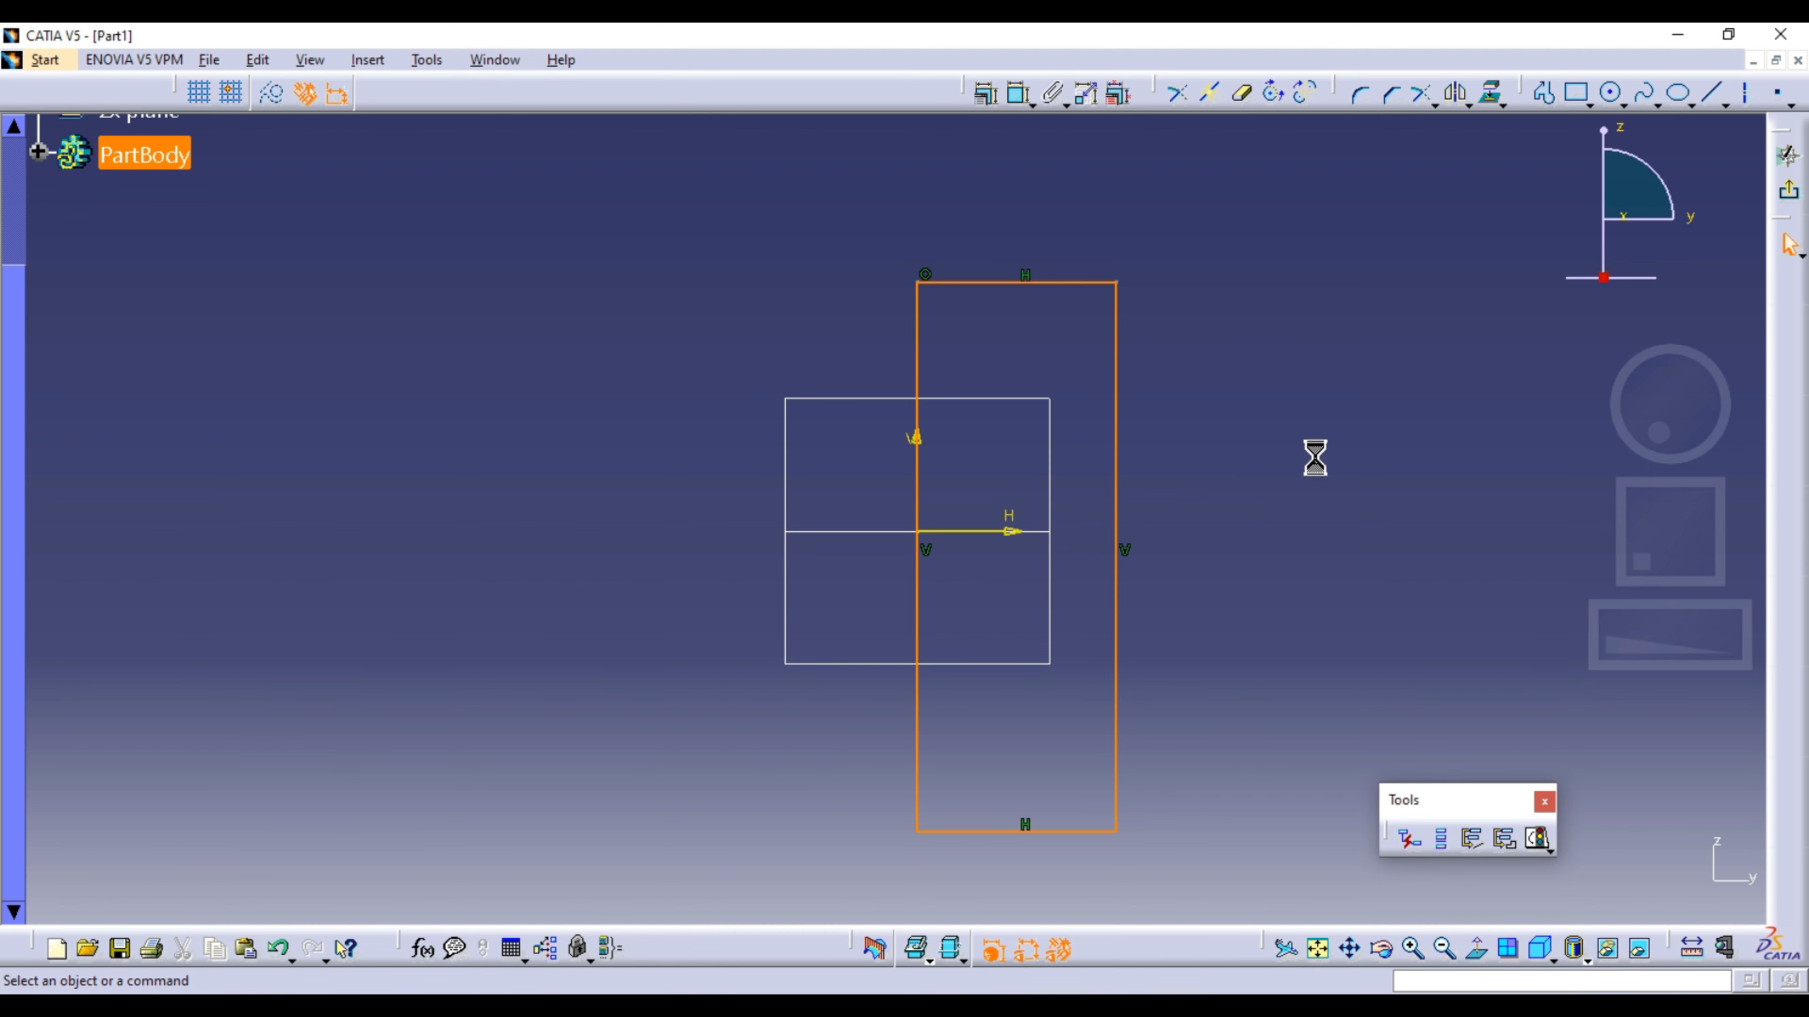
{"action": "left_click", "coordinate": [1286, 403]}
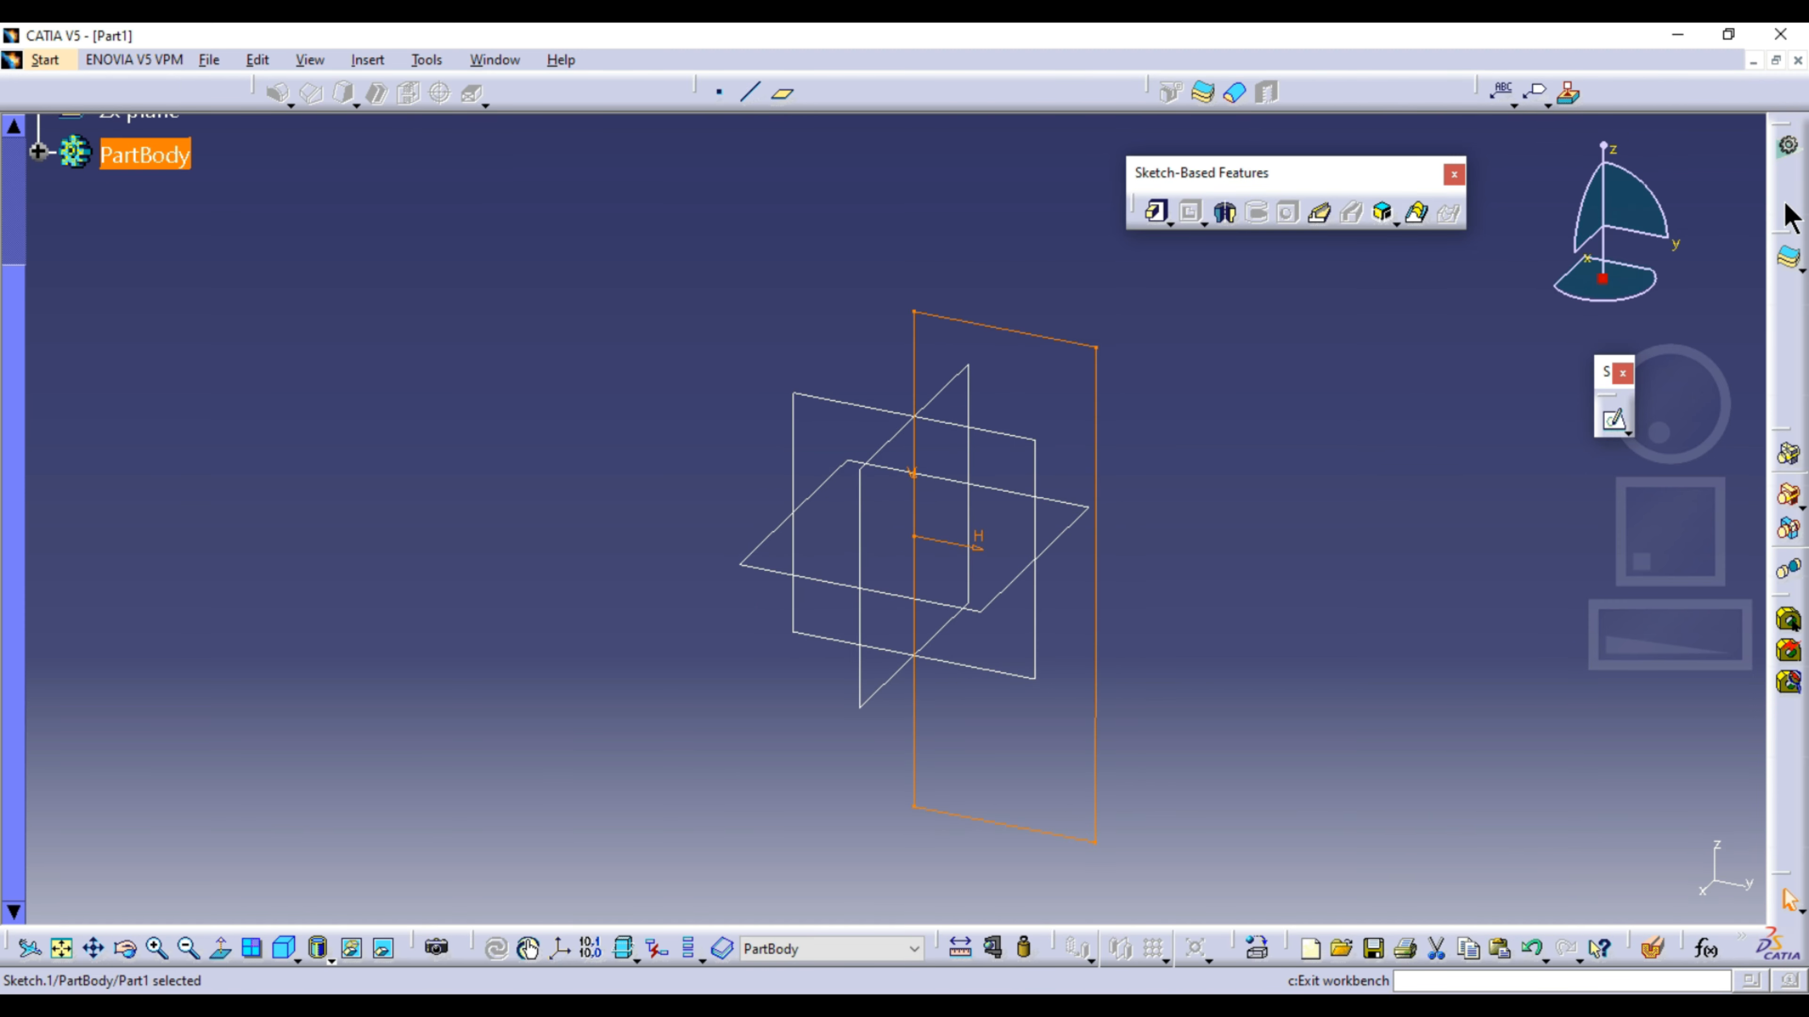
{"action": "left_click", "coordinate": [1422, 404]}
{"action": "mouse_move", "coordinate": [1252, 553]}
{"action": "middle_mouse_down"}
{"action": "mouse_move", "coordinate": [1154, 465]}
{"action": "mouse_move", "coordinate": [1143, 485]}
{"action": "middle_mouse_up"}
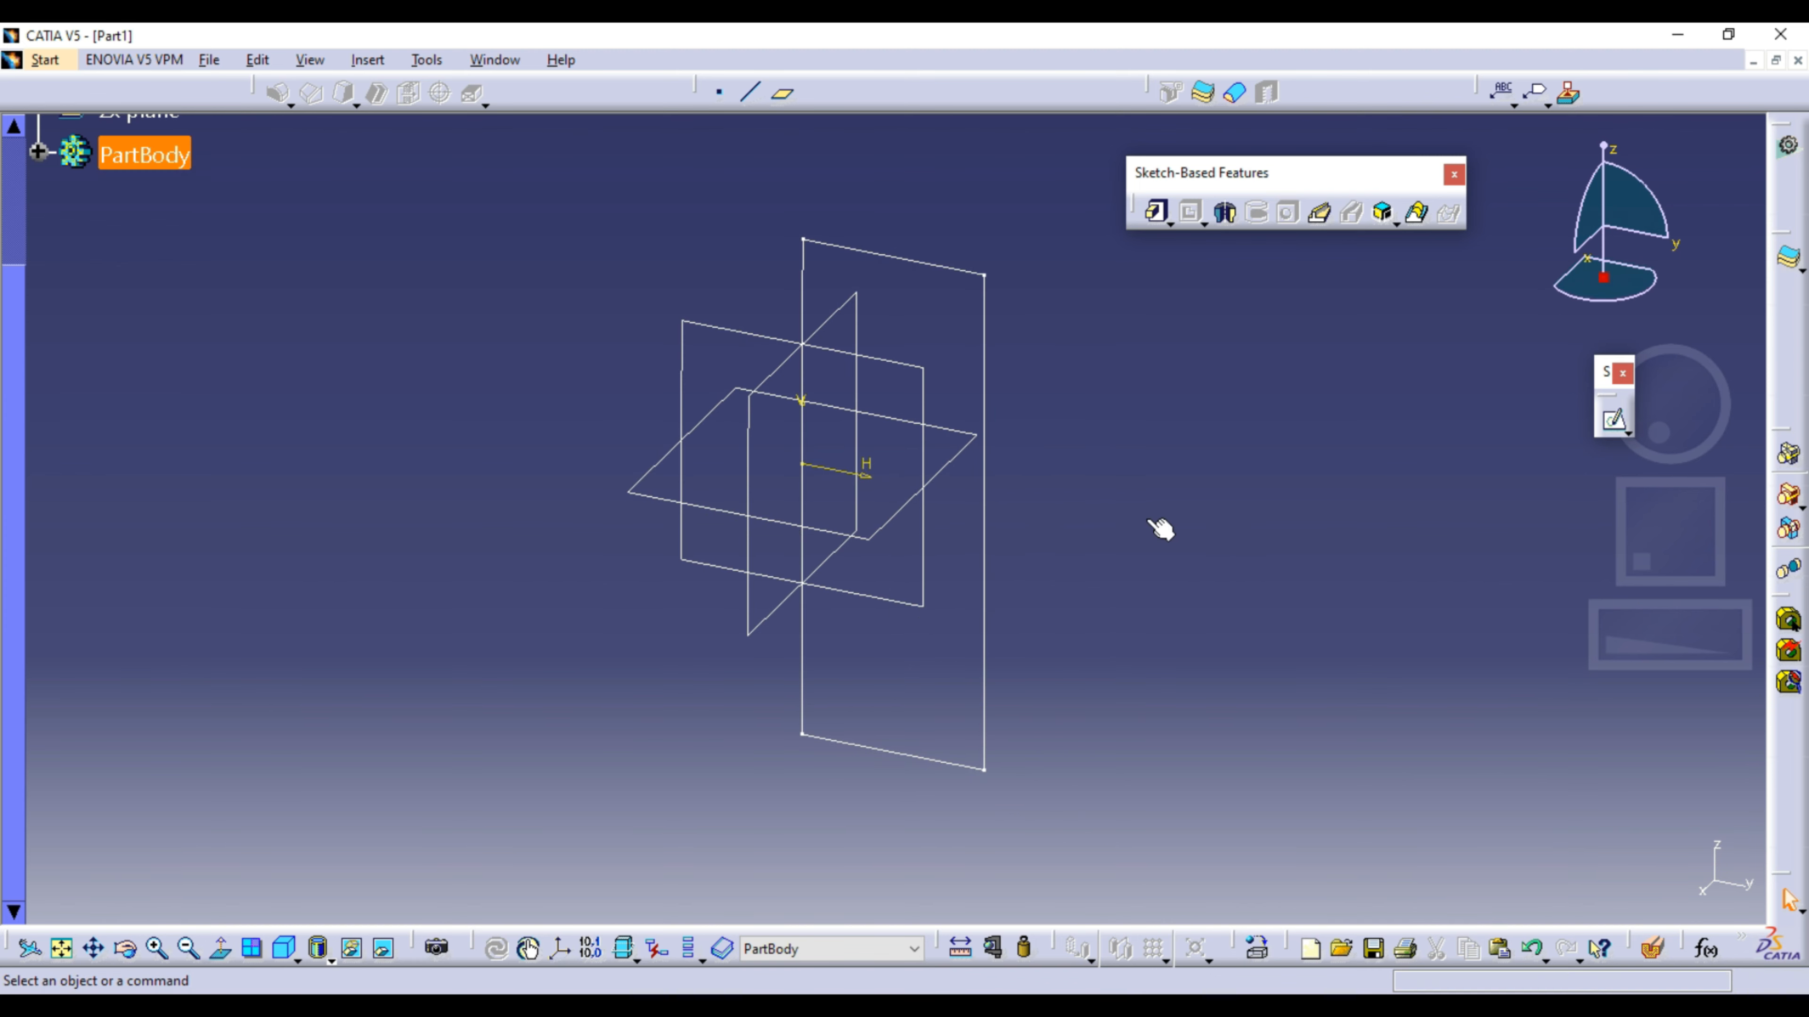
Step: Preview a 360° shaft of the rectangle sketch, using its edge on the vertical axis as the rotation axis
{"action": "left_click", "coordinate": [1226, 214]}
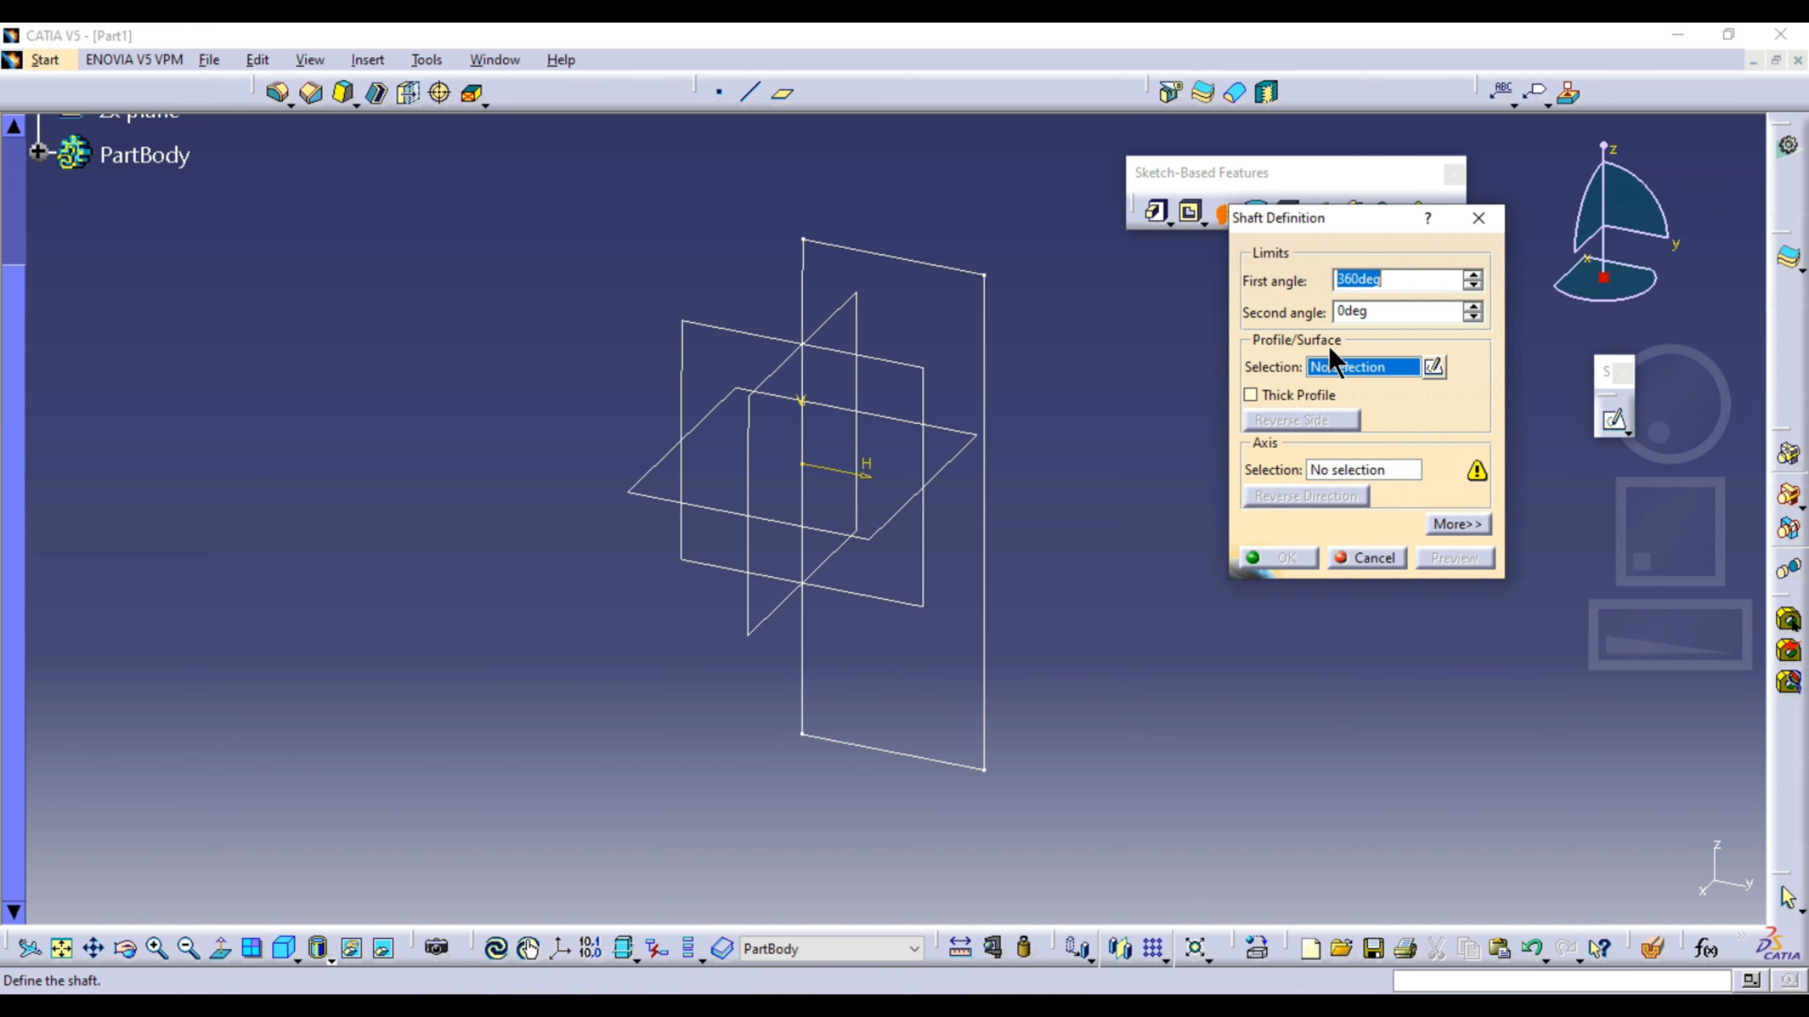
{"action": "left_click", "coordinate": [937, 270]}
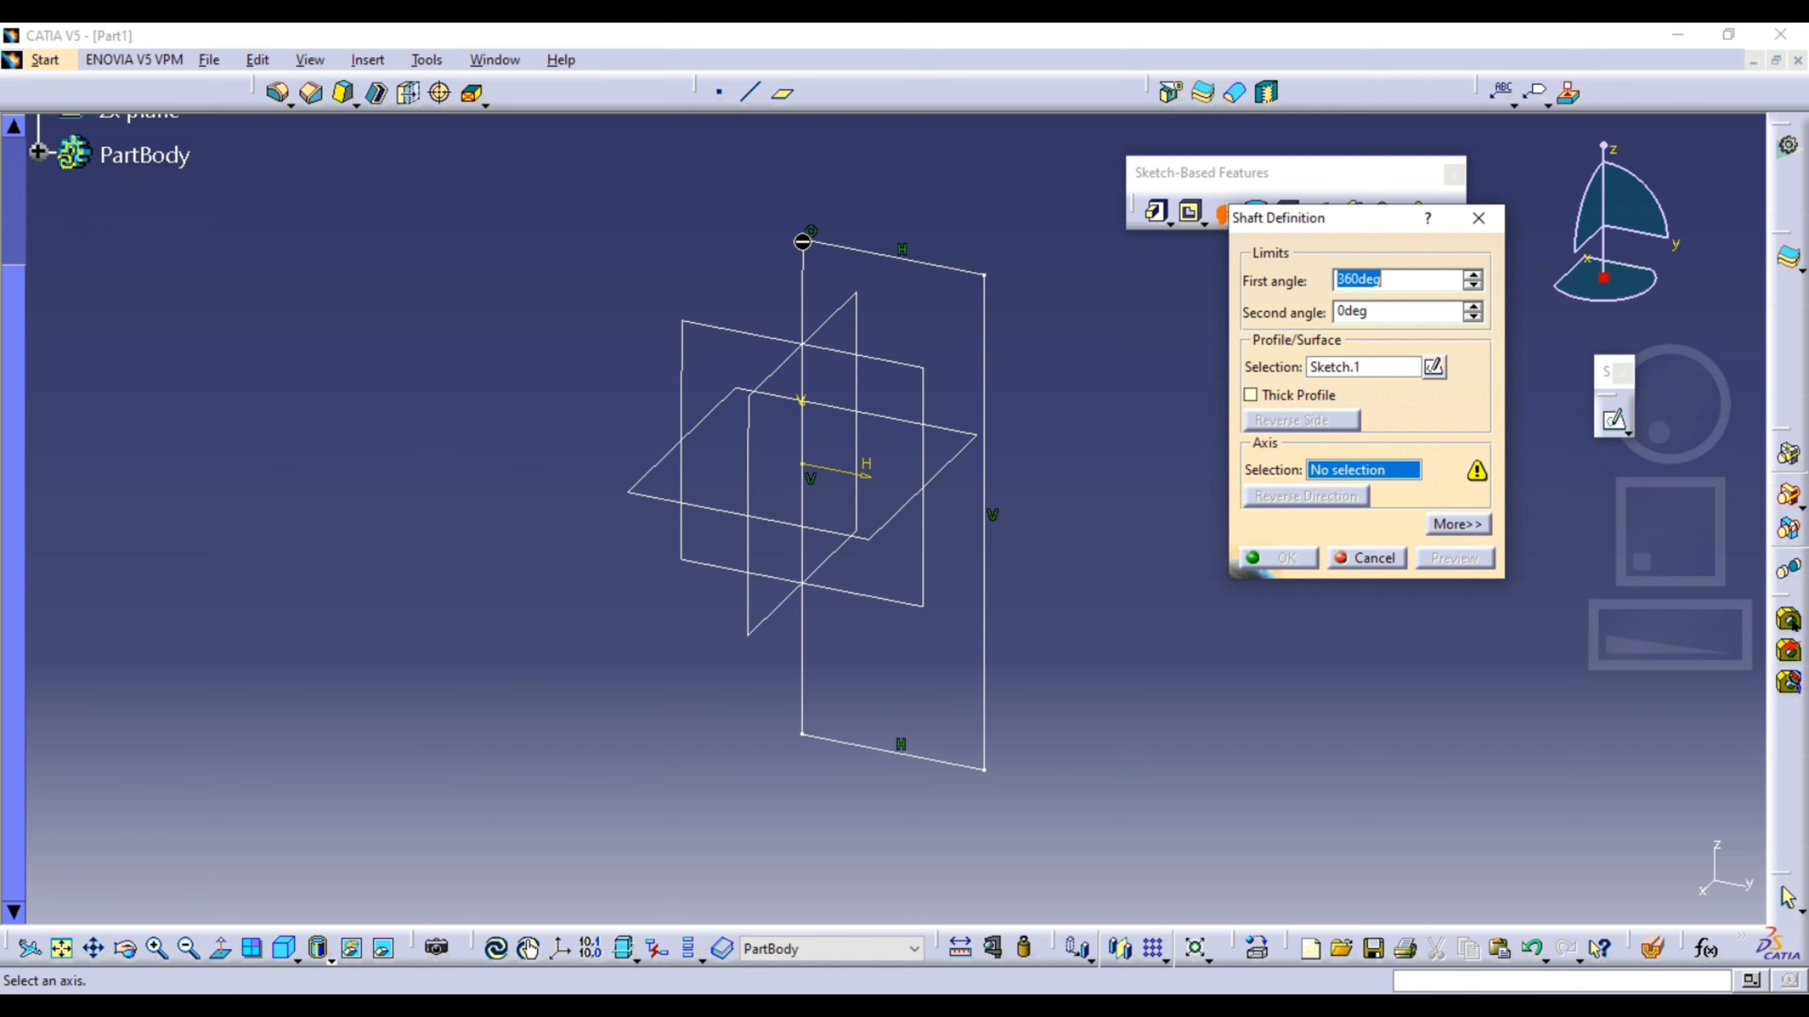
{"action": "left_click", "coordinate": [804, 296]}
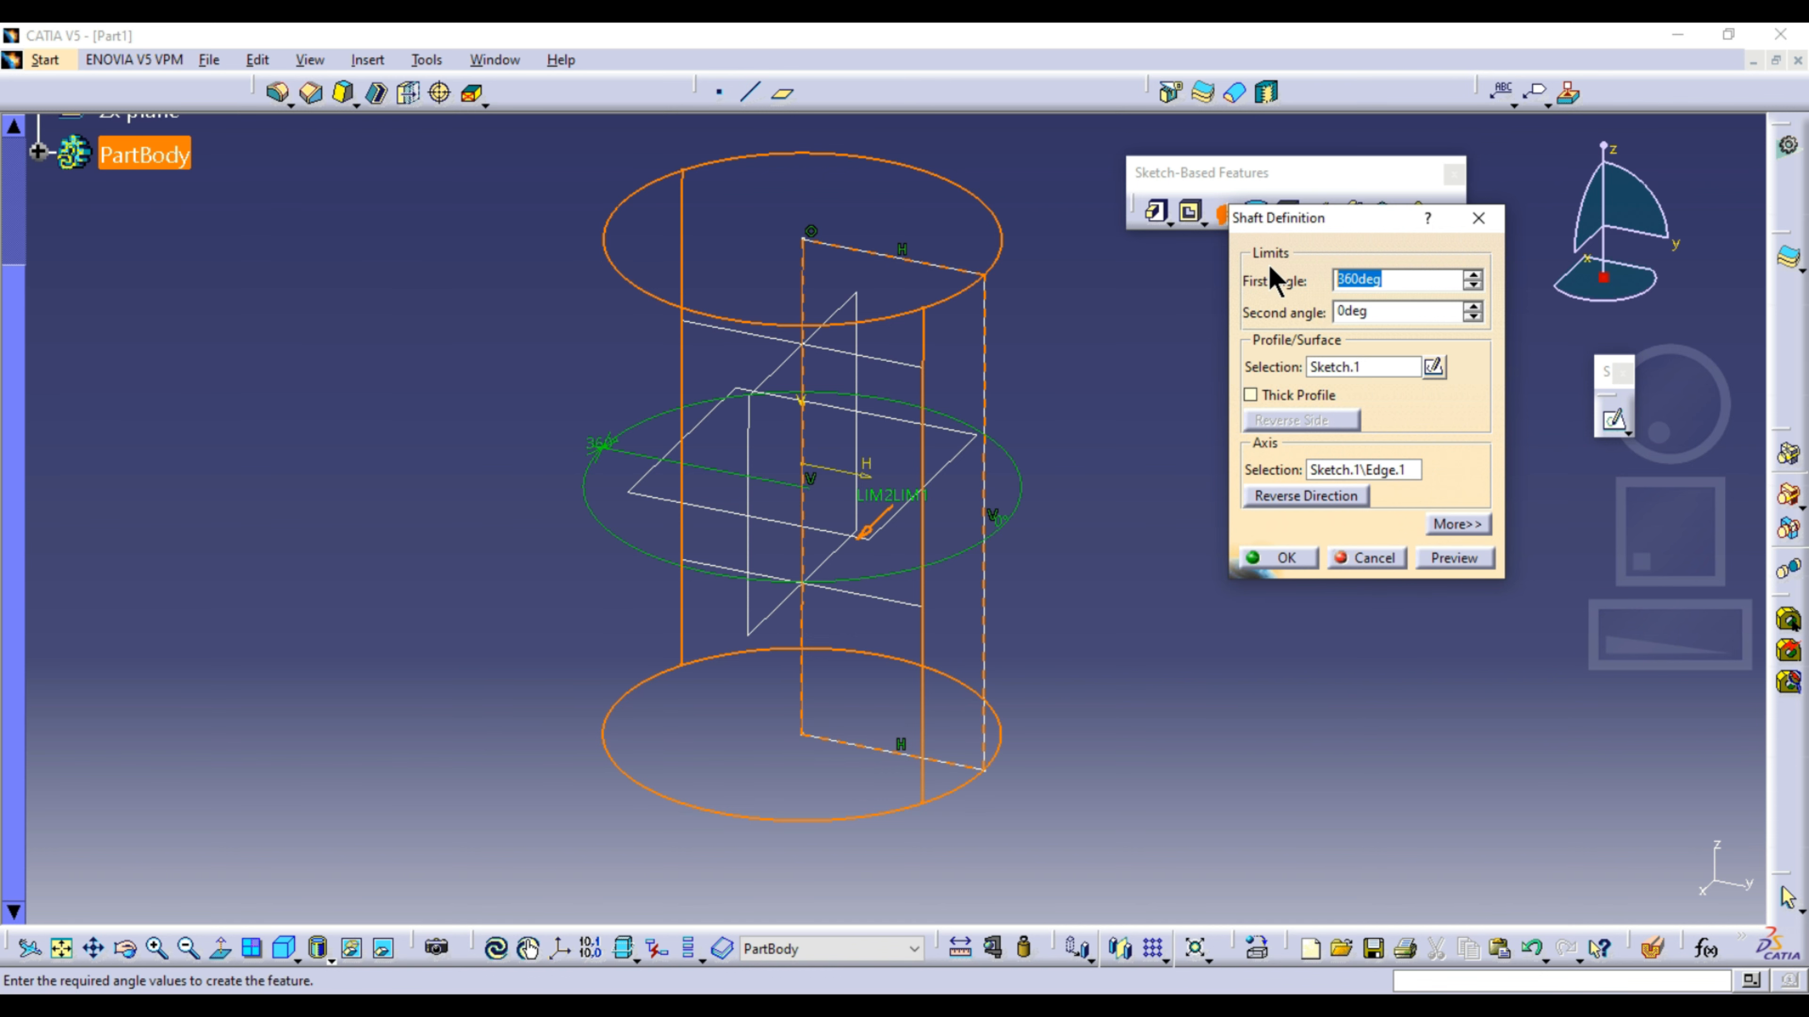
{"action": "left_click", "coordinate": [1452, 556]}
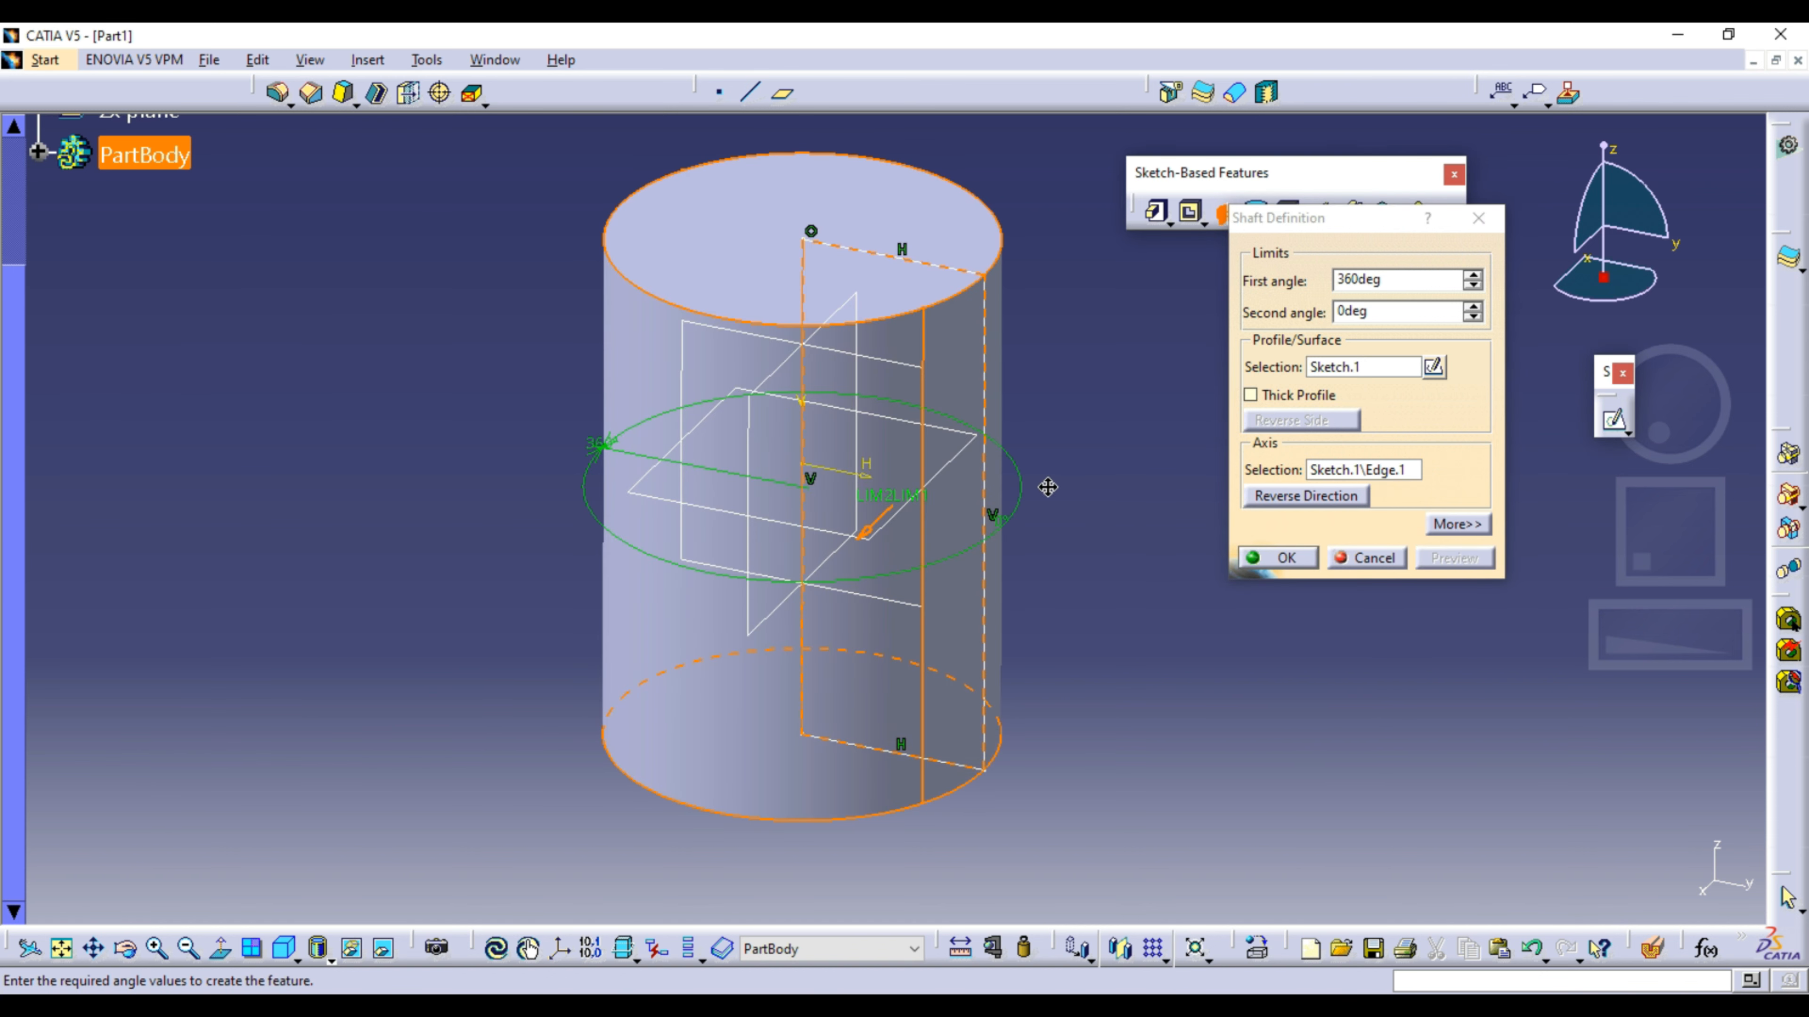
Step: Set the shaft's first angle to 200° and preview the partial revolution seen along its axis
{"action": "left_click", "coordinate": [1348, 278]}
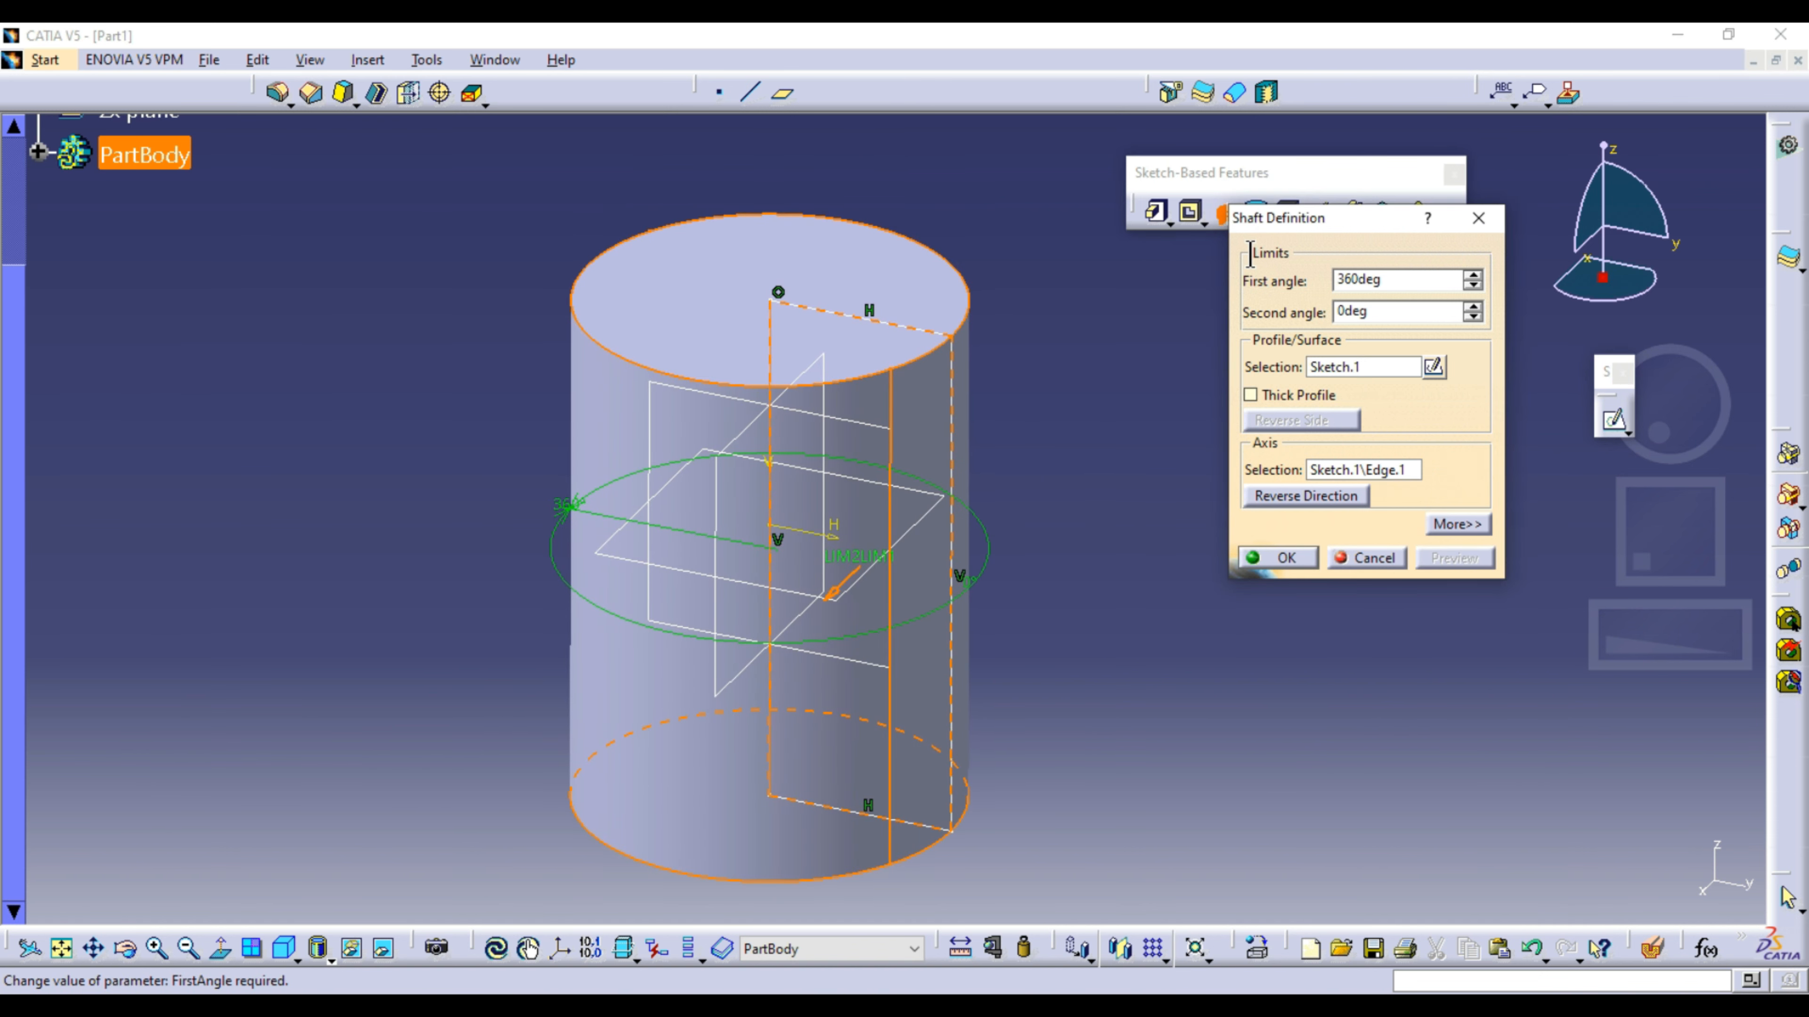
{"action": "type", "text": "200"}
{"action": "left_click", "coordinate": [1452, 557]}
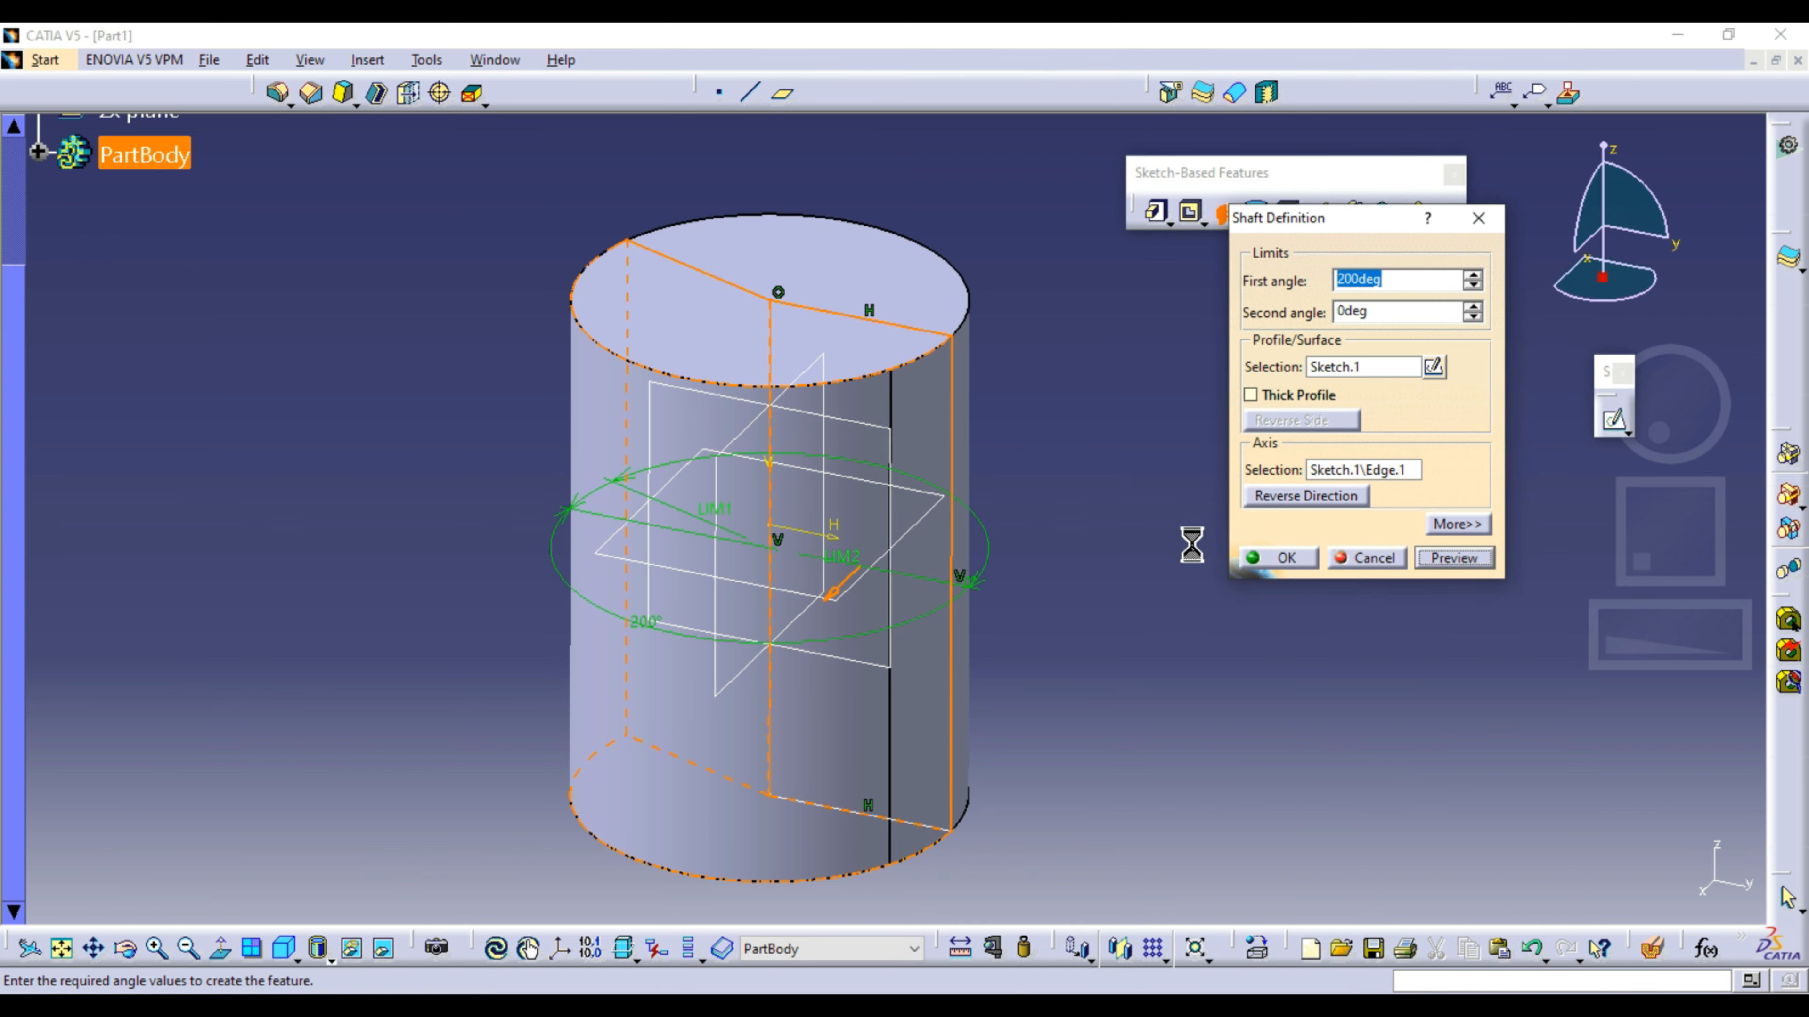
{"action": "middle_click_drag", "start_coordinate": [788, 630], "coordinate": [869, 727]}
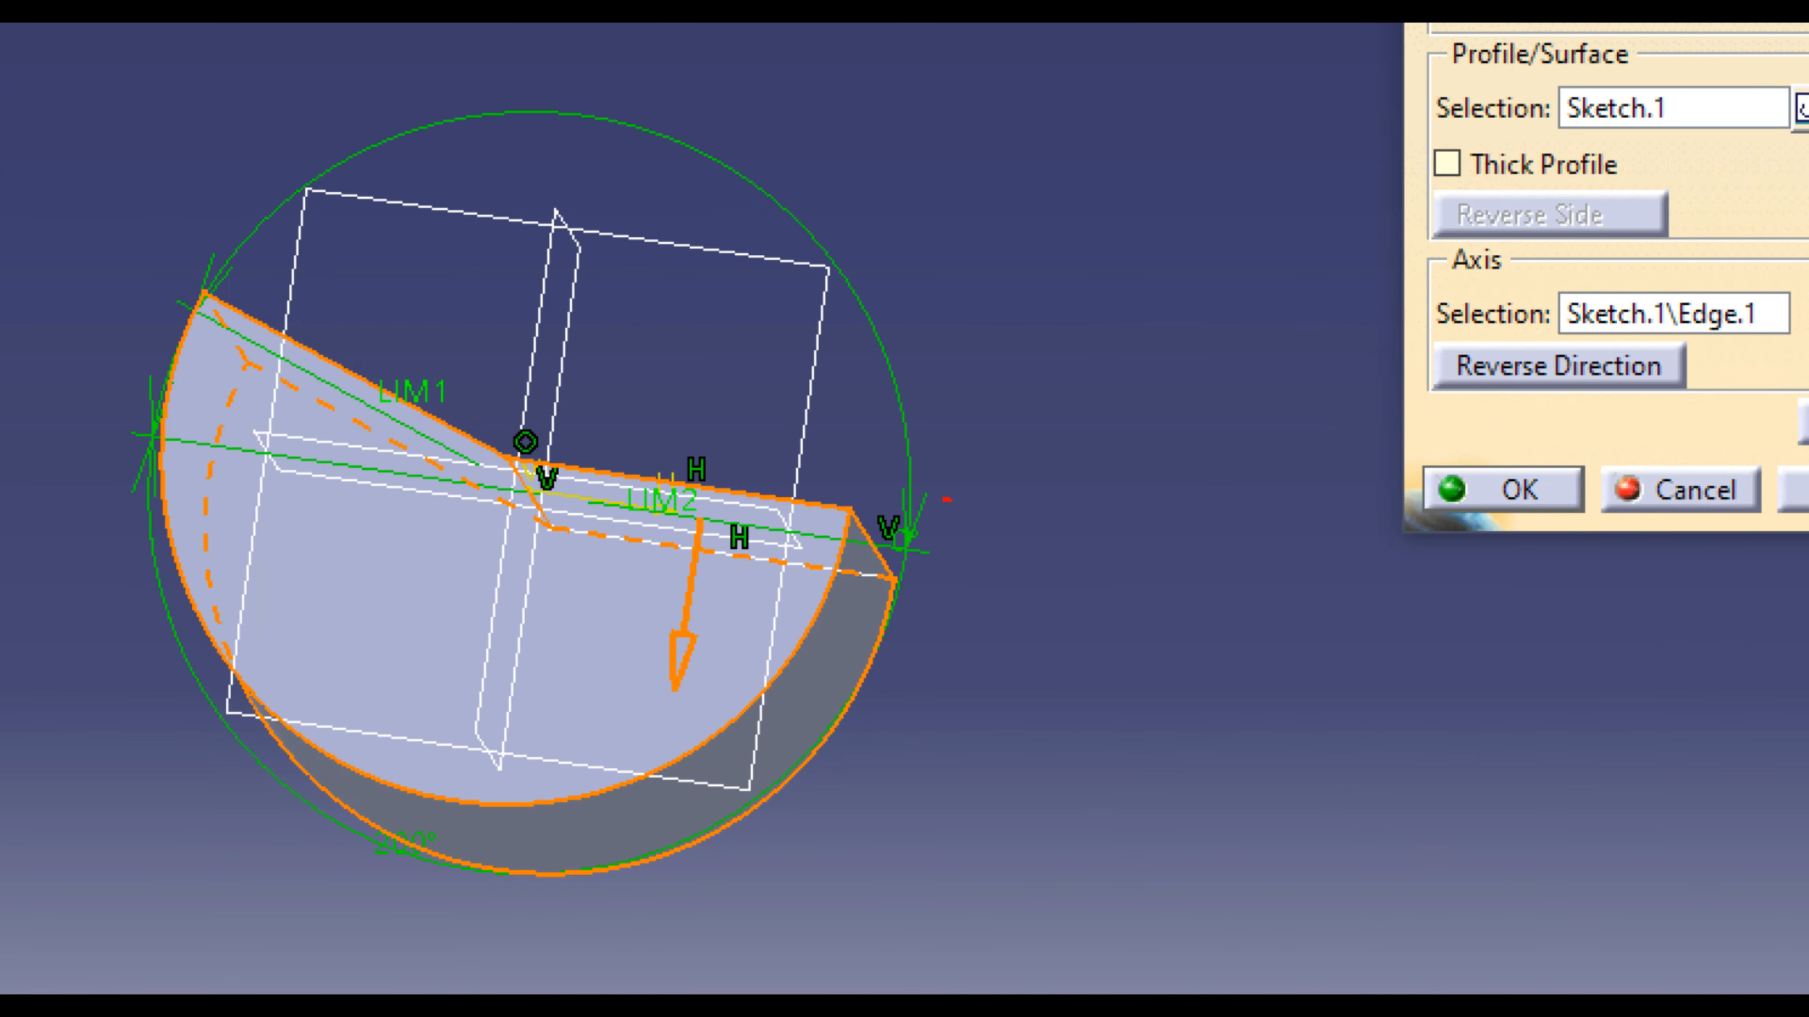
{"action": "mouse_move", "coordinate": [936, 666]}
{"action": "left_mouse_down"}
{"action": "mouse_move", "coordinate": [807, 989]}
{"action": "mouse_move", "coordinate": [2, 613]}
{"action": "left_mouse_up"}
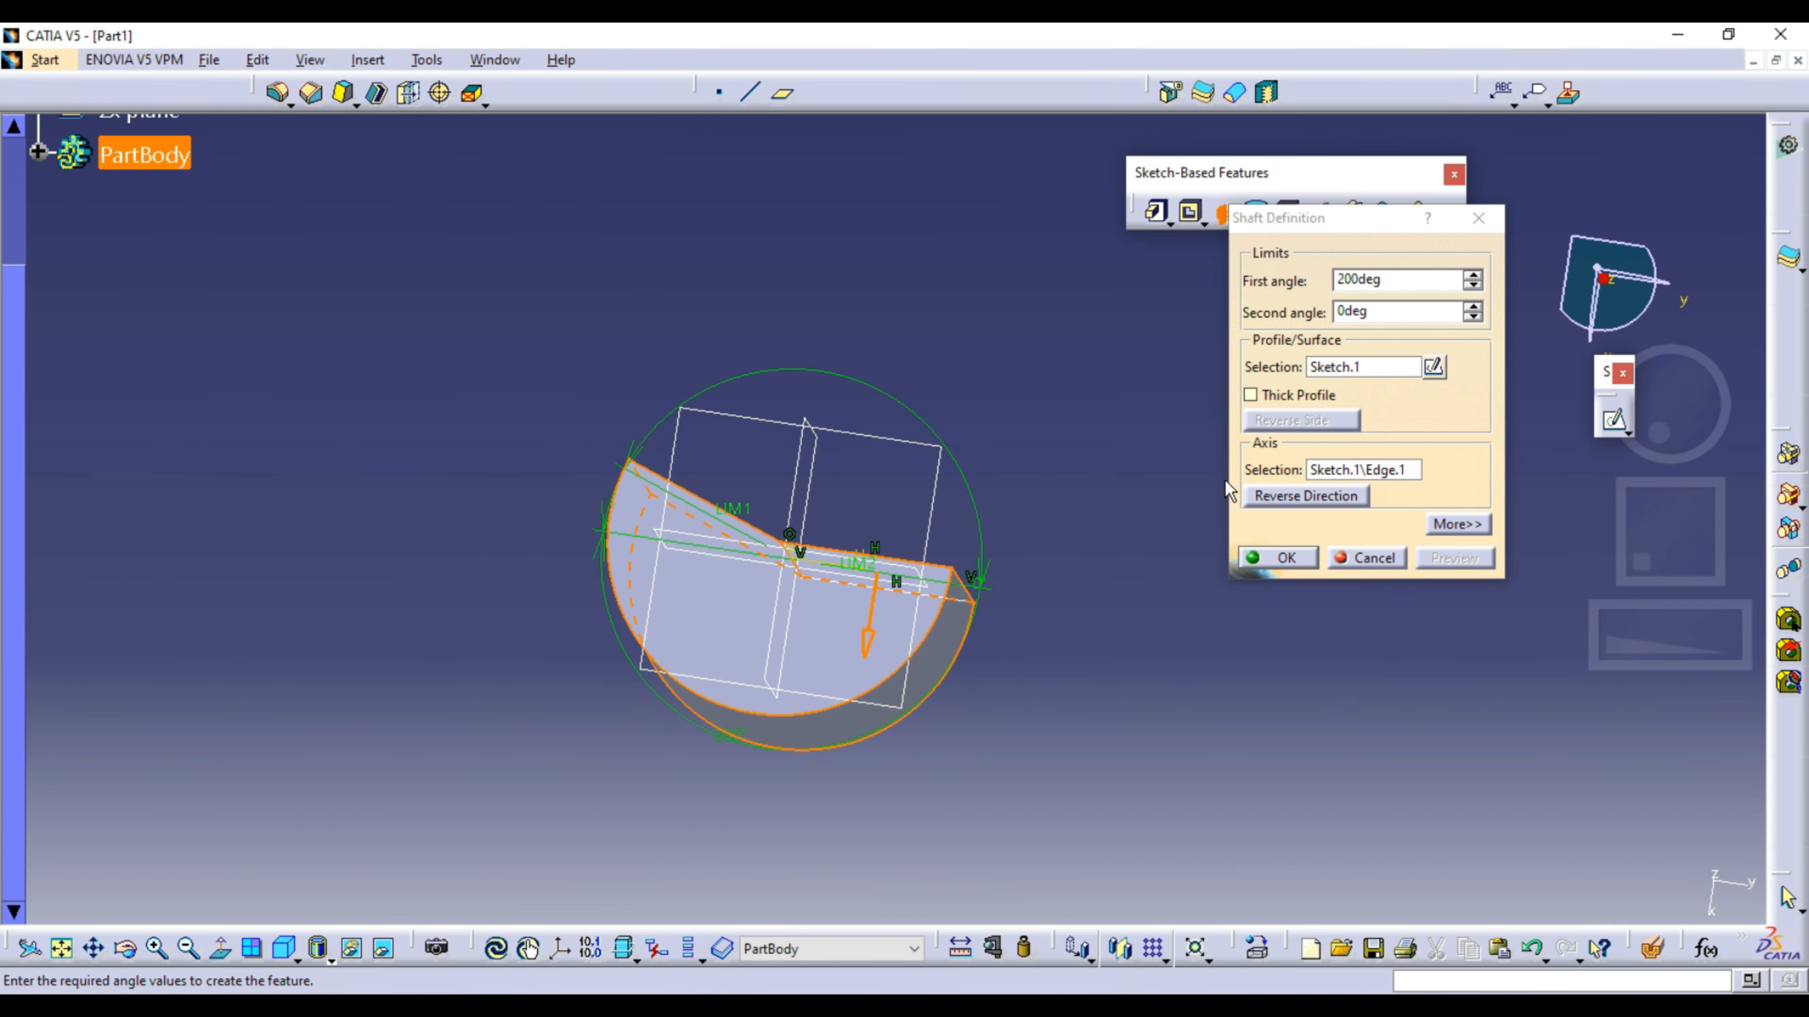
Step: Reverse the shaft's rotation direction and preview the result
{"action": "left_click", "coordinate": [1262, 496]}
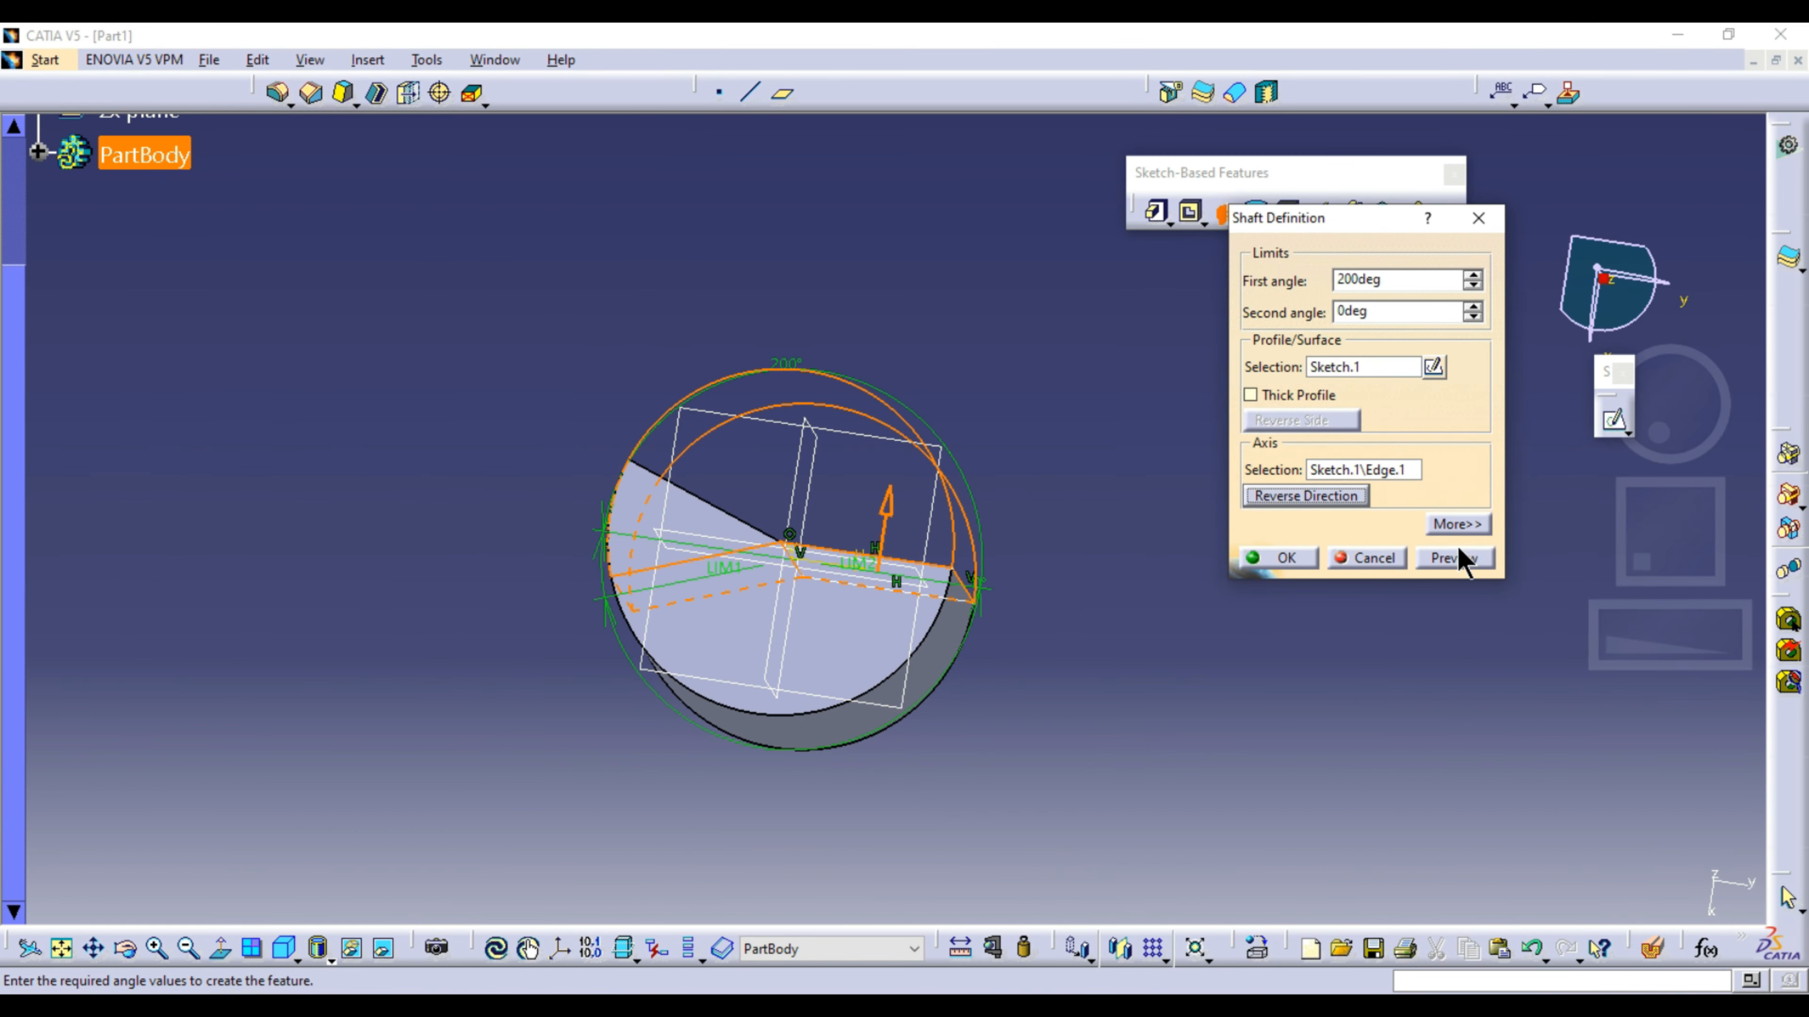
{"action": "left_click", "coordinate": [1458, 552]}
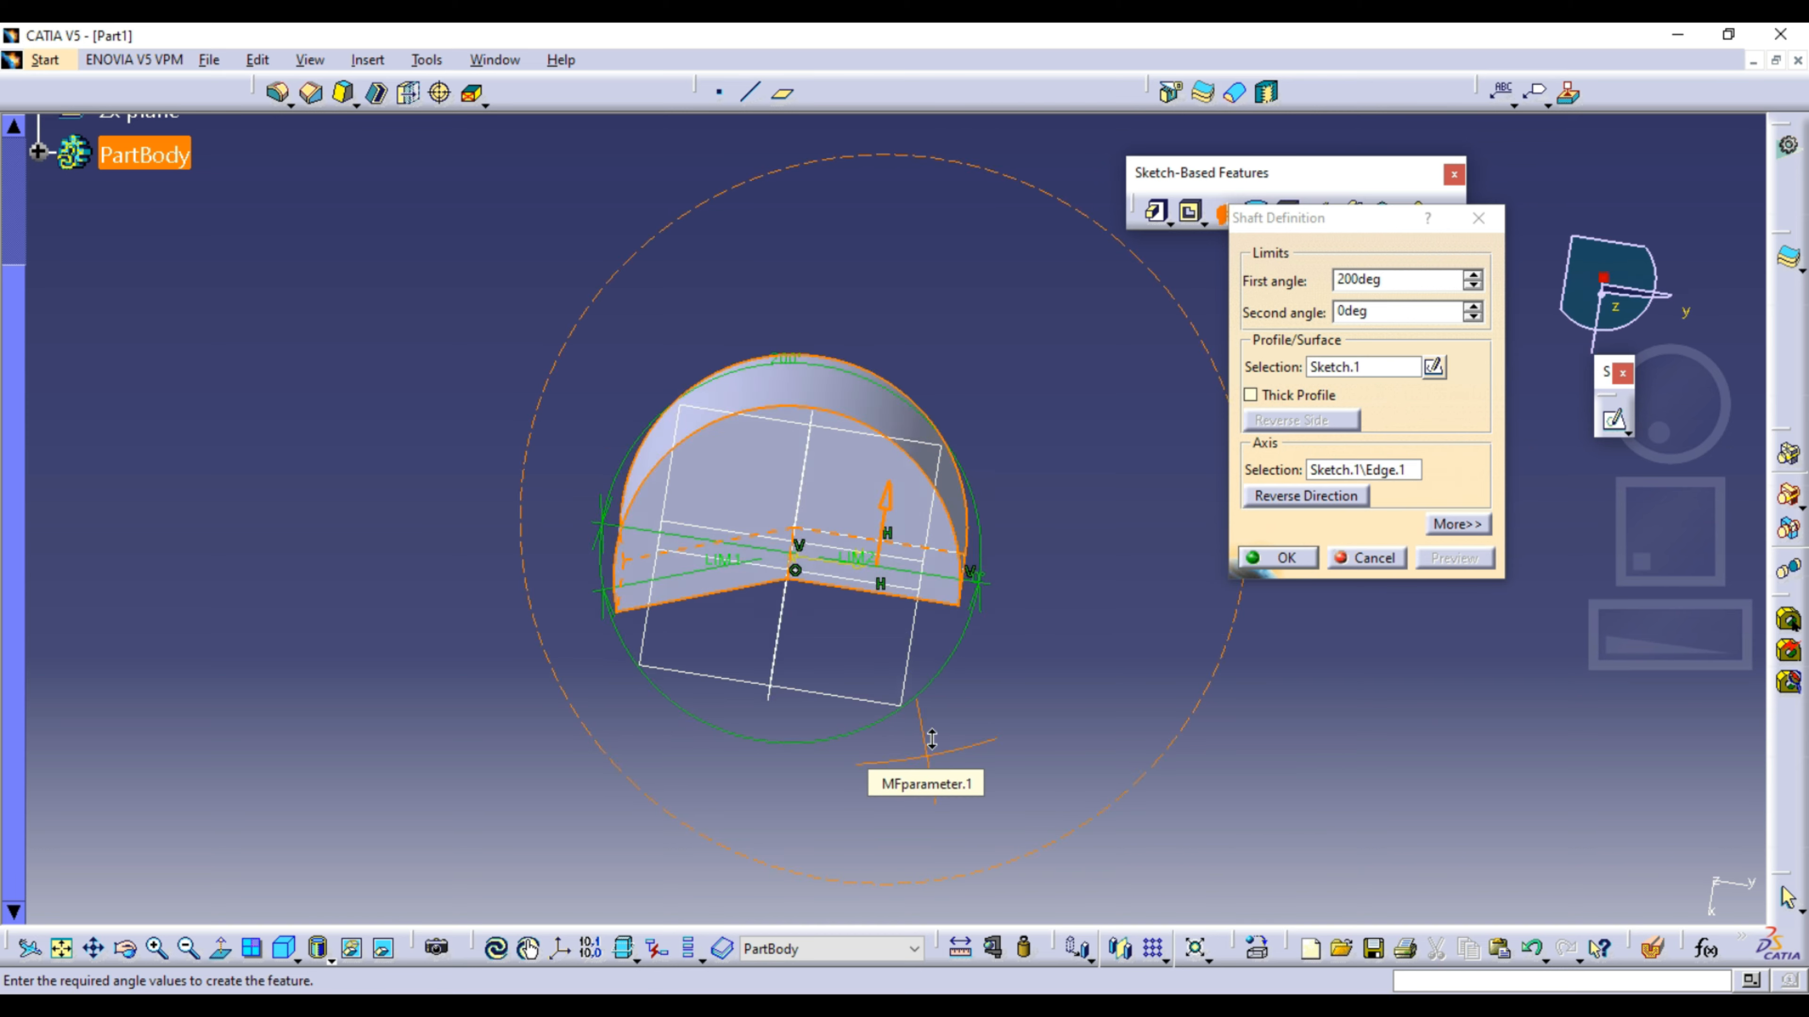
{"action": "middle_click_drag", "start_coordinate": [931, 740], "coordinate": [946, 661]}
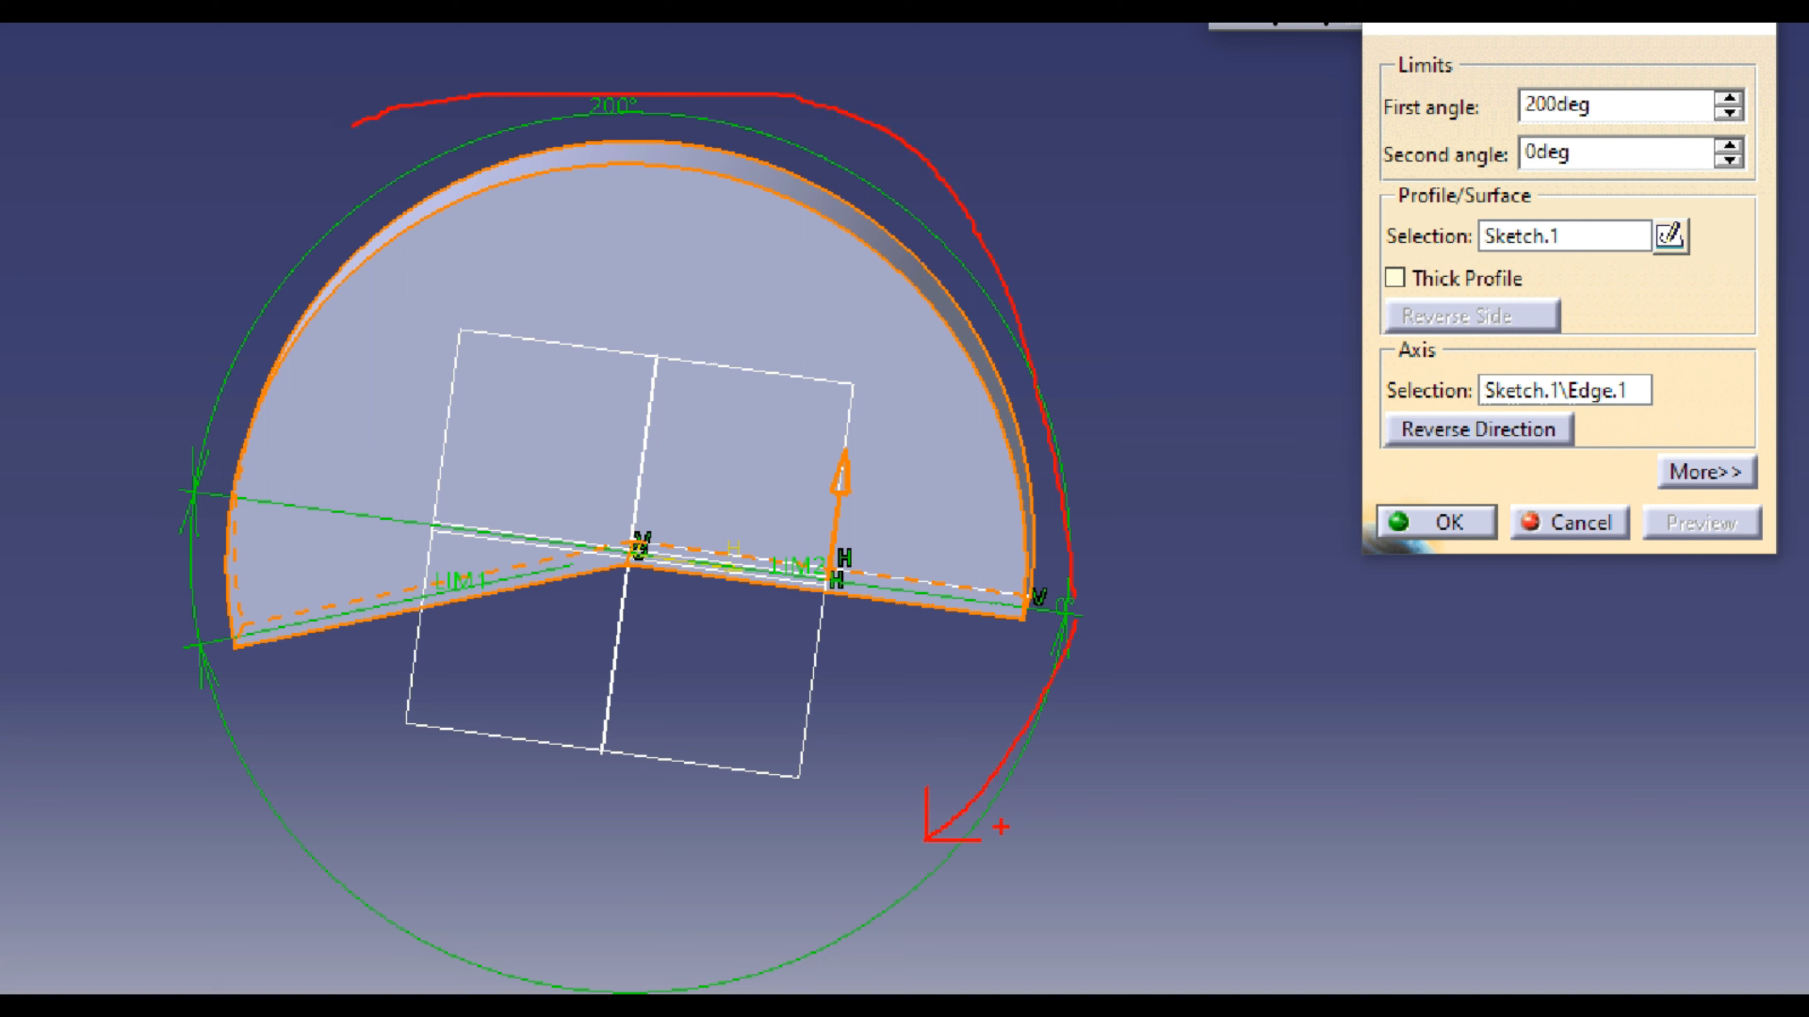
Step: Set the shaft's second angle to 30° and preview it
{"action": "type", "text": "30"}
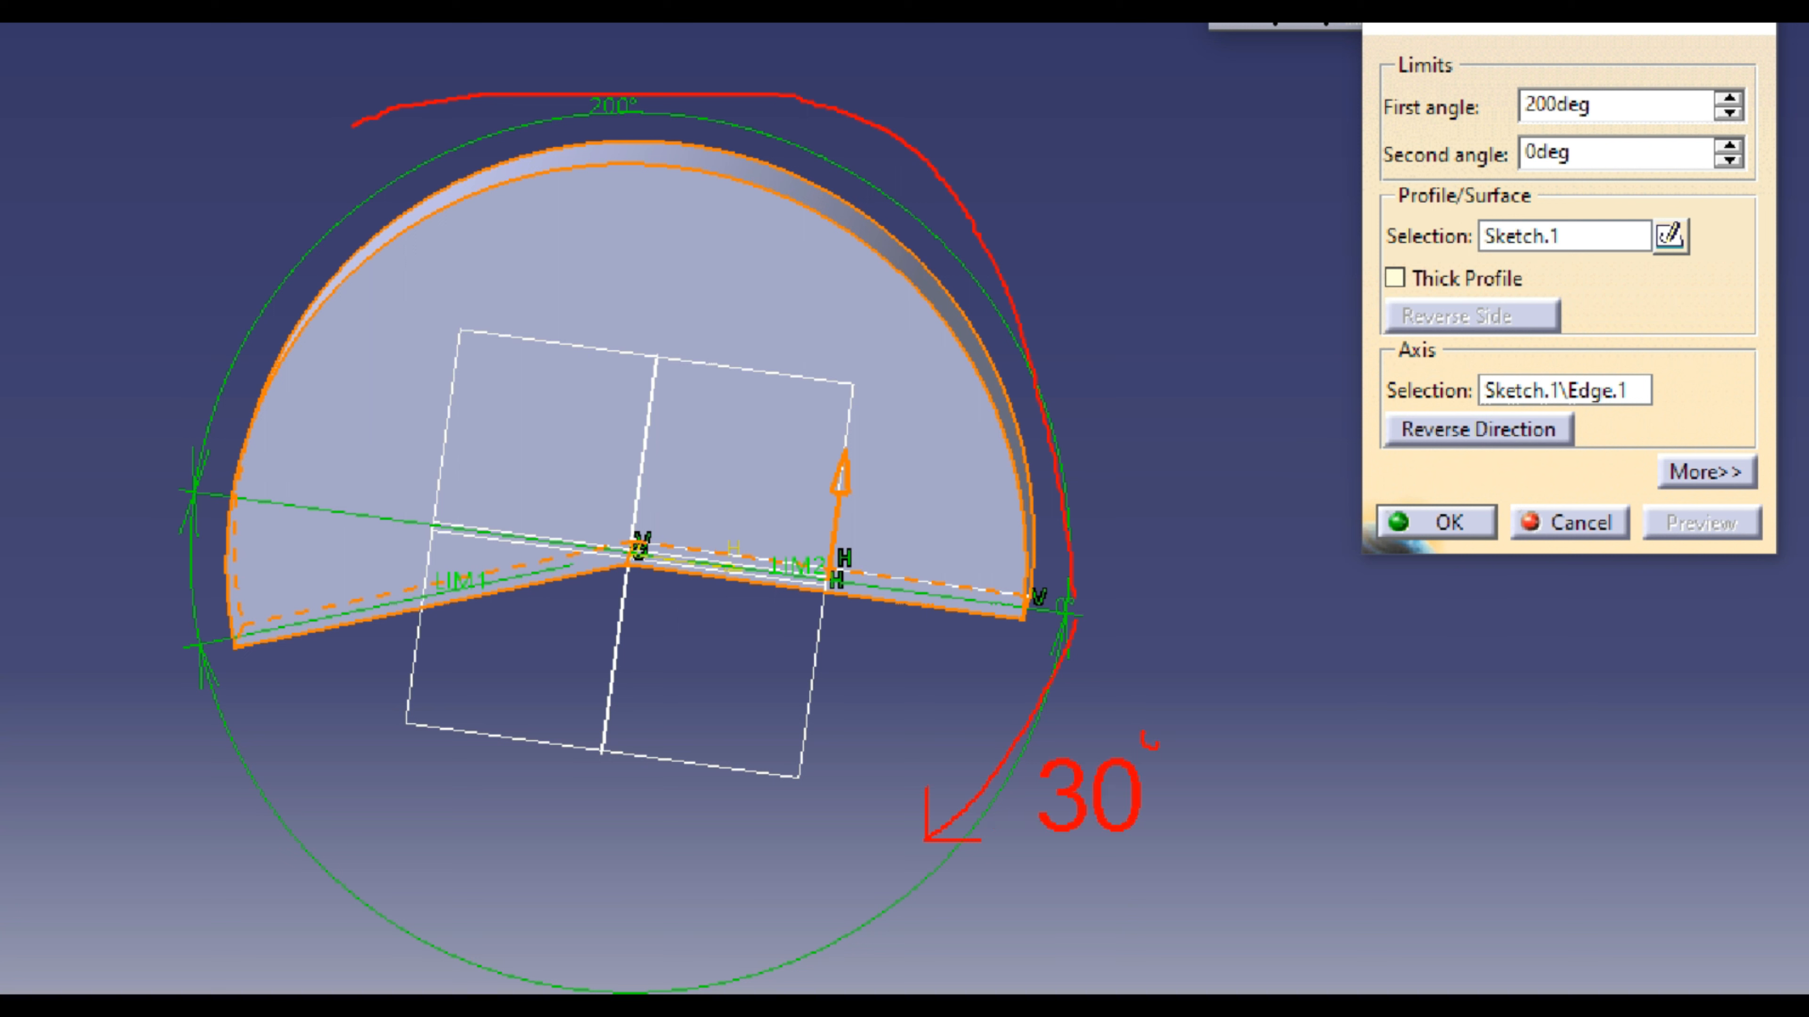
{"action": "key", "text": "Escape"}
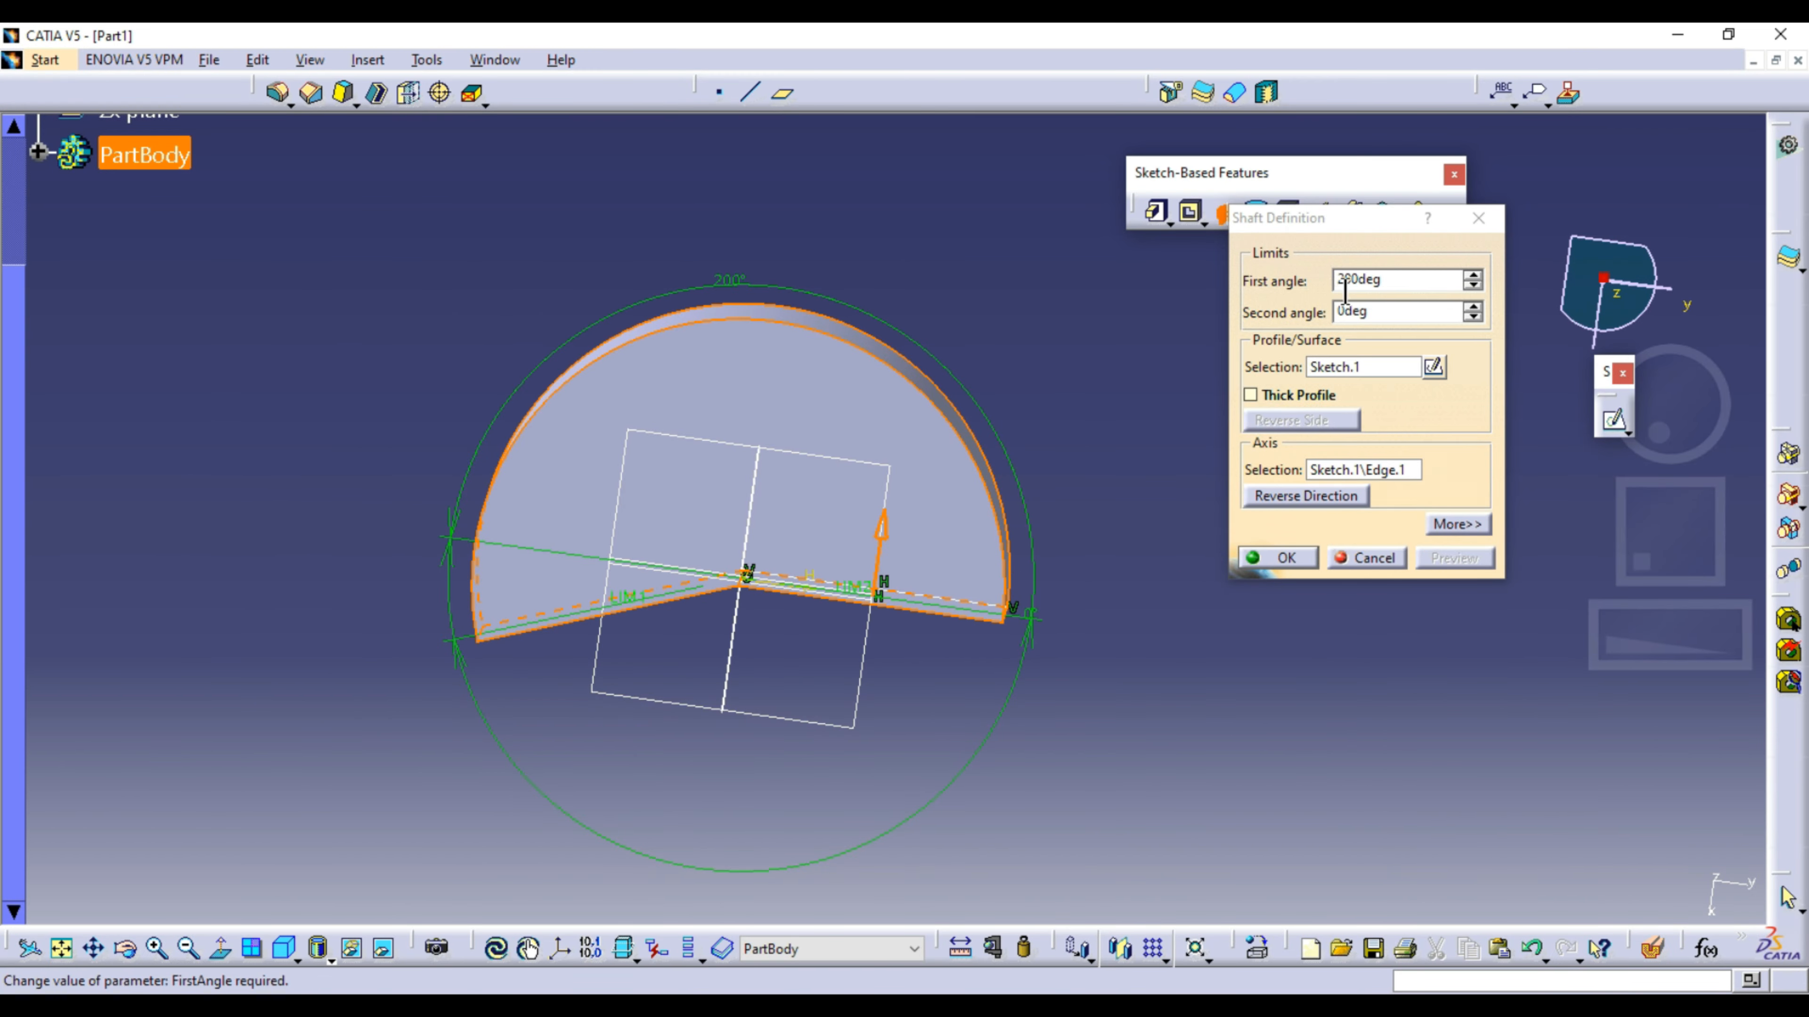
{"action": "left_click", "coordinate": [1407, 311]}
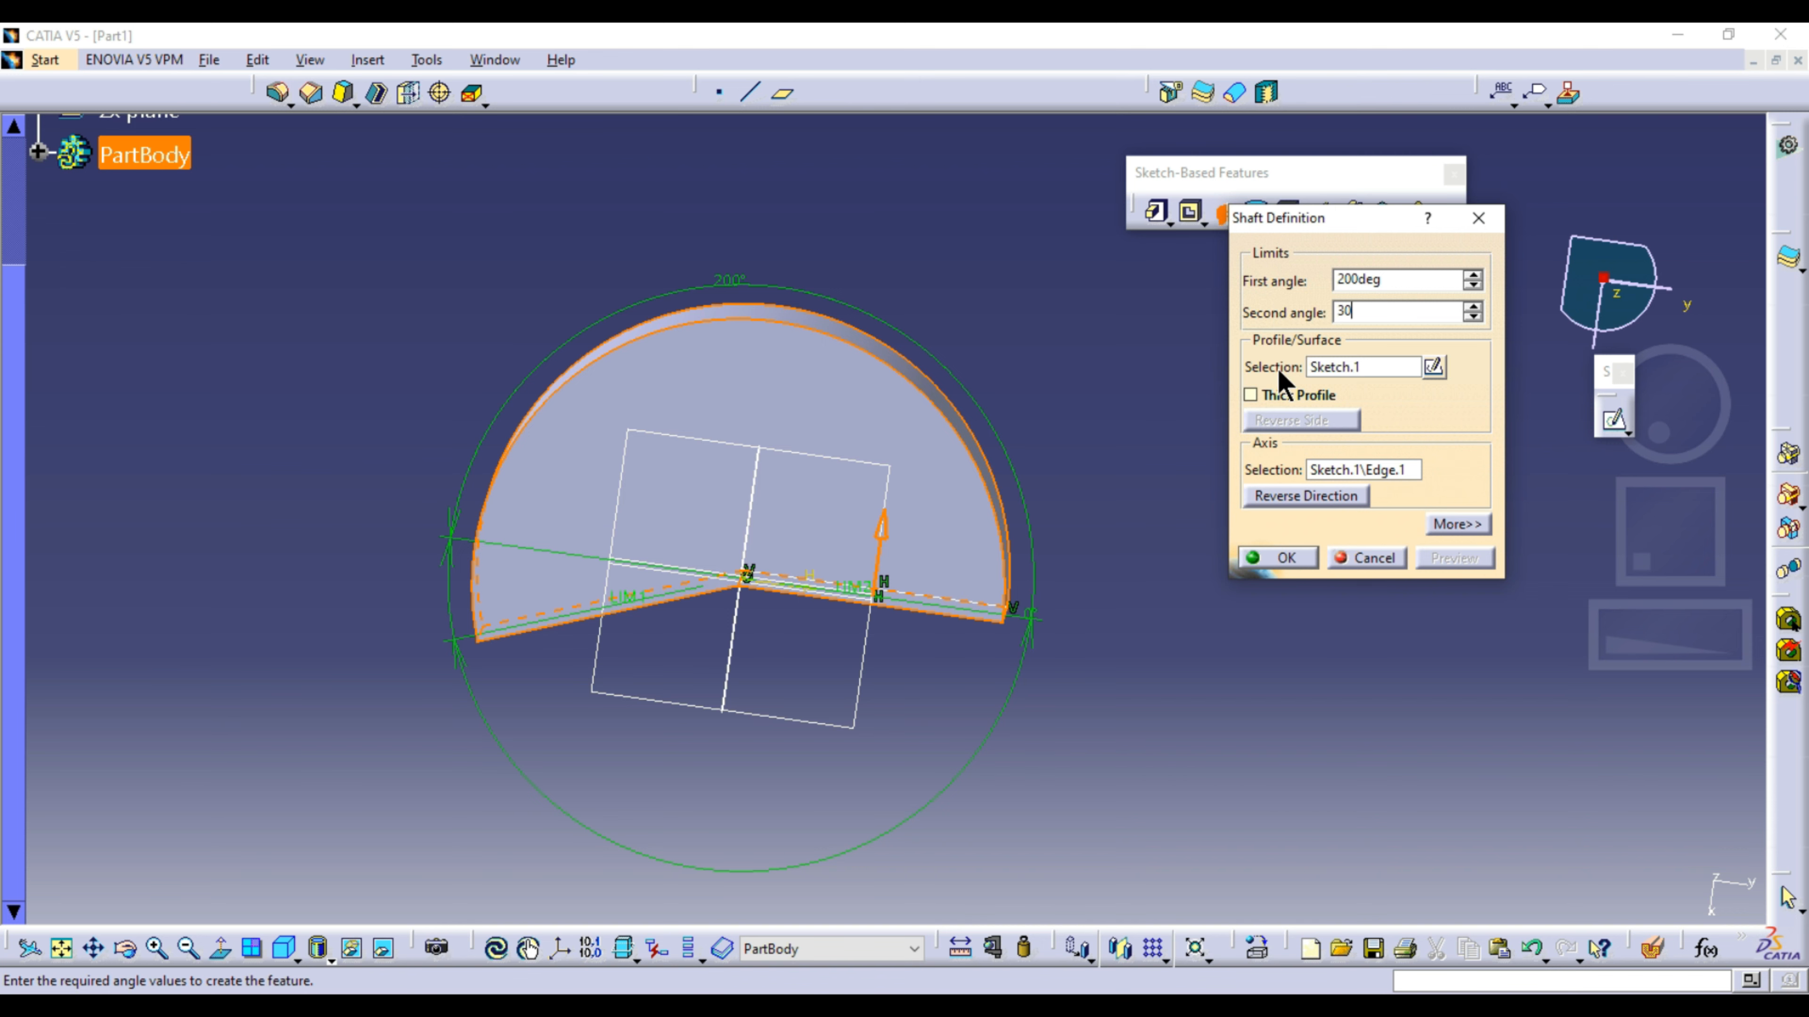
{"action": "left_click", "coordinate": [1474, 558]}
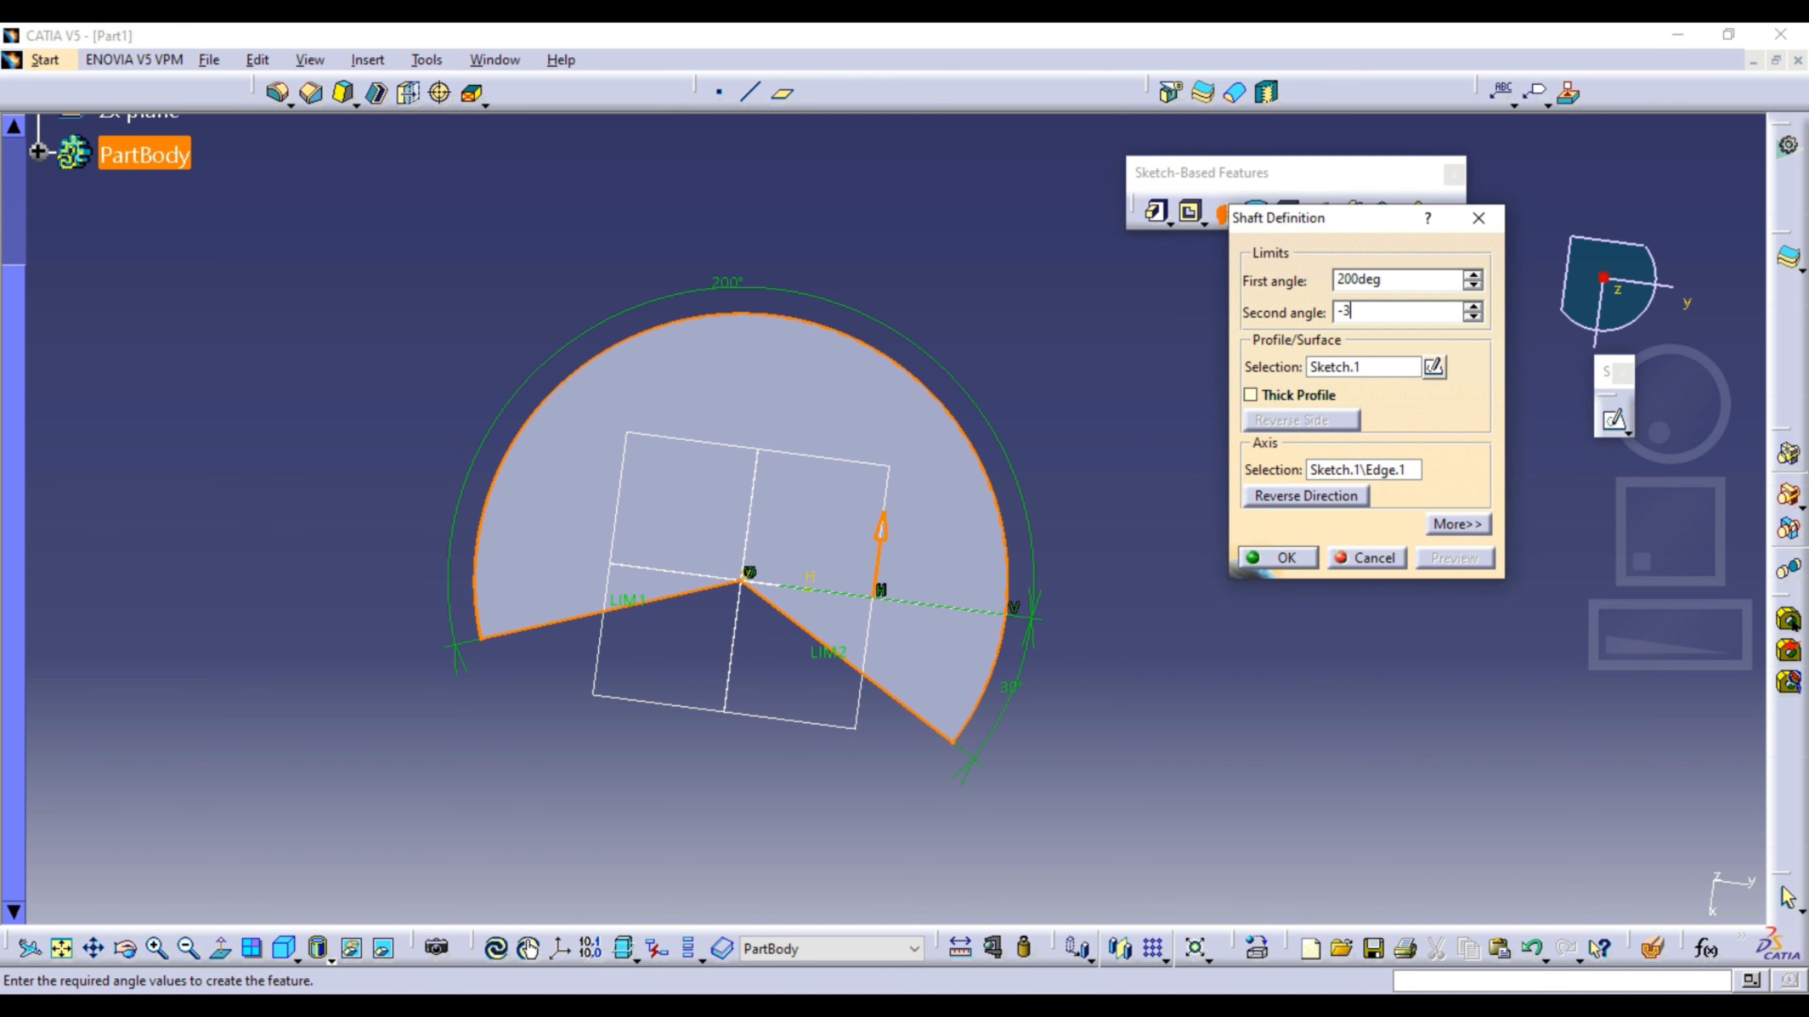
Step: Change the shaft's second angle to -30° and preview the result
{"action": "type", "text": "-30deg"}
{"action": "key", "text": "Return"}
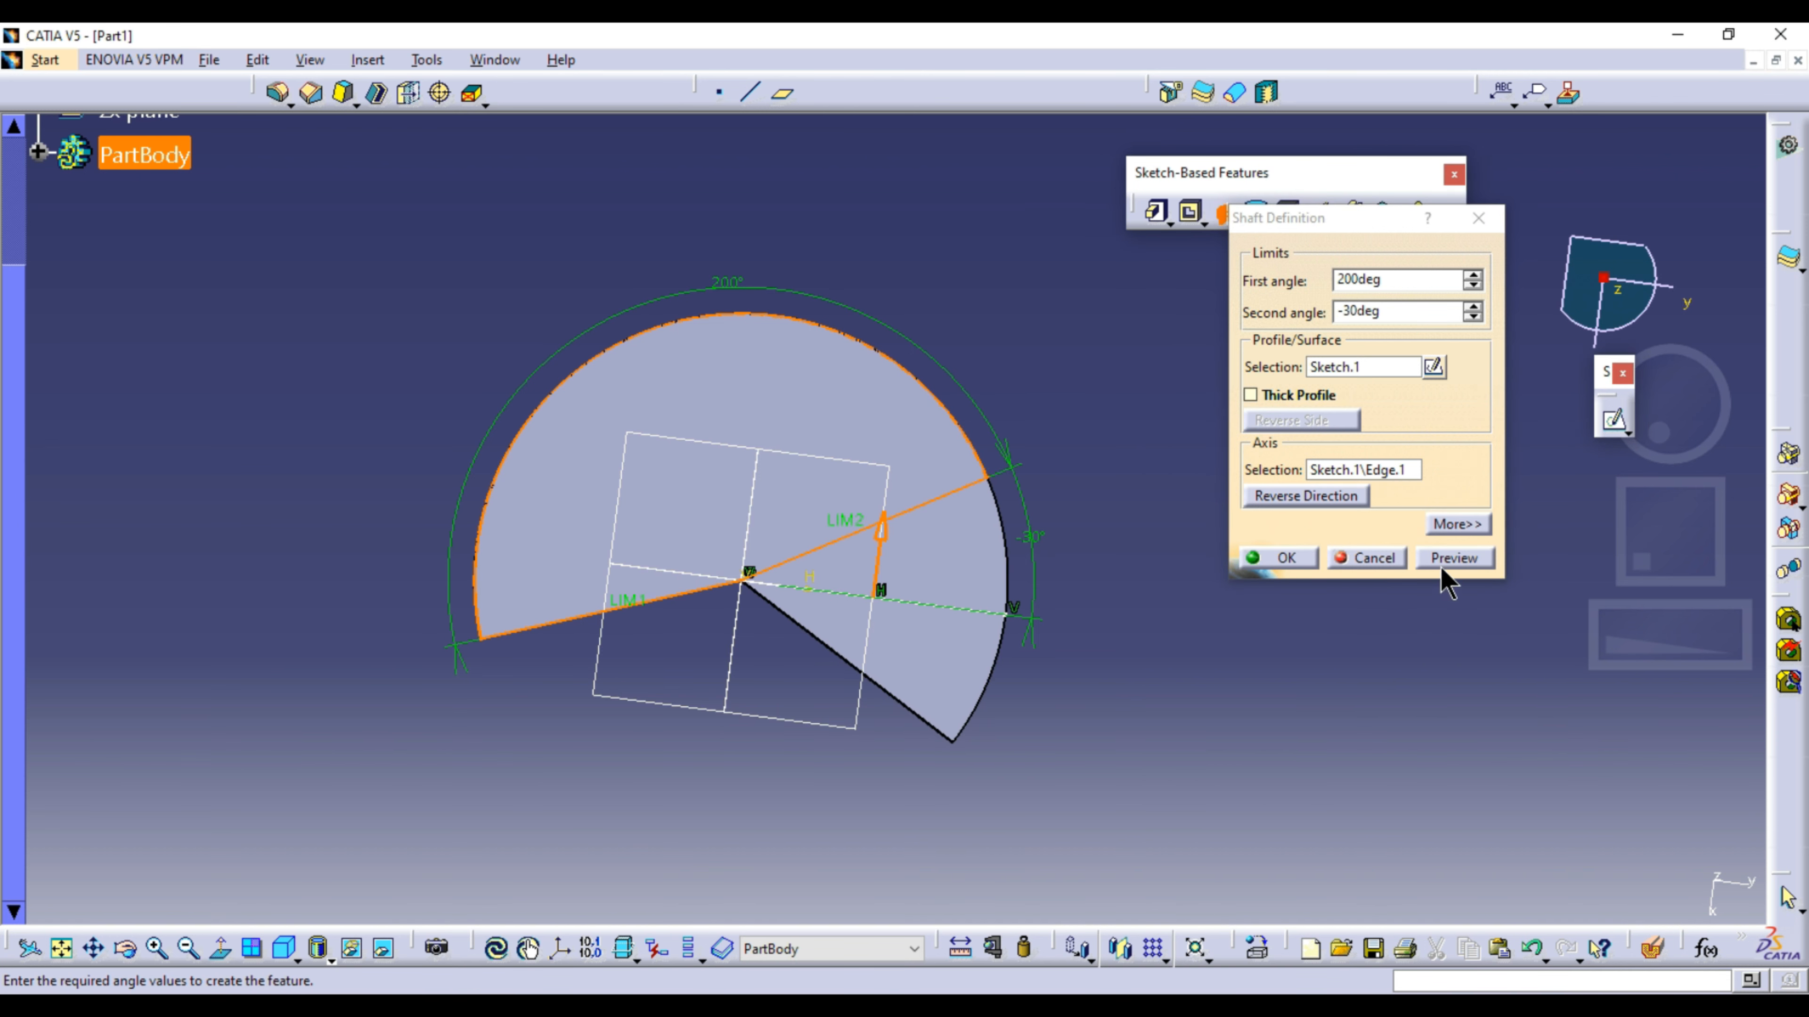
{"action": "left_click", "coordinate": [1452, 558]}
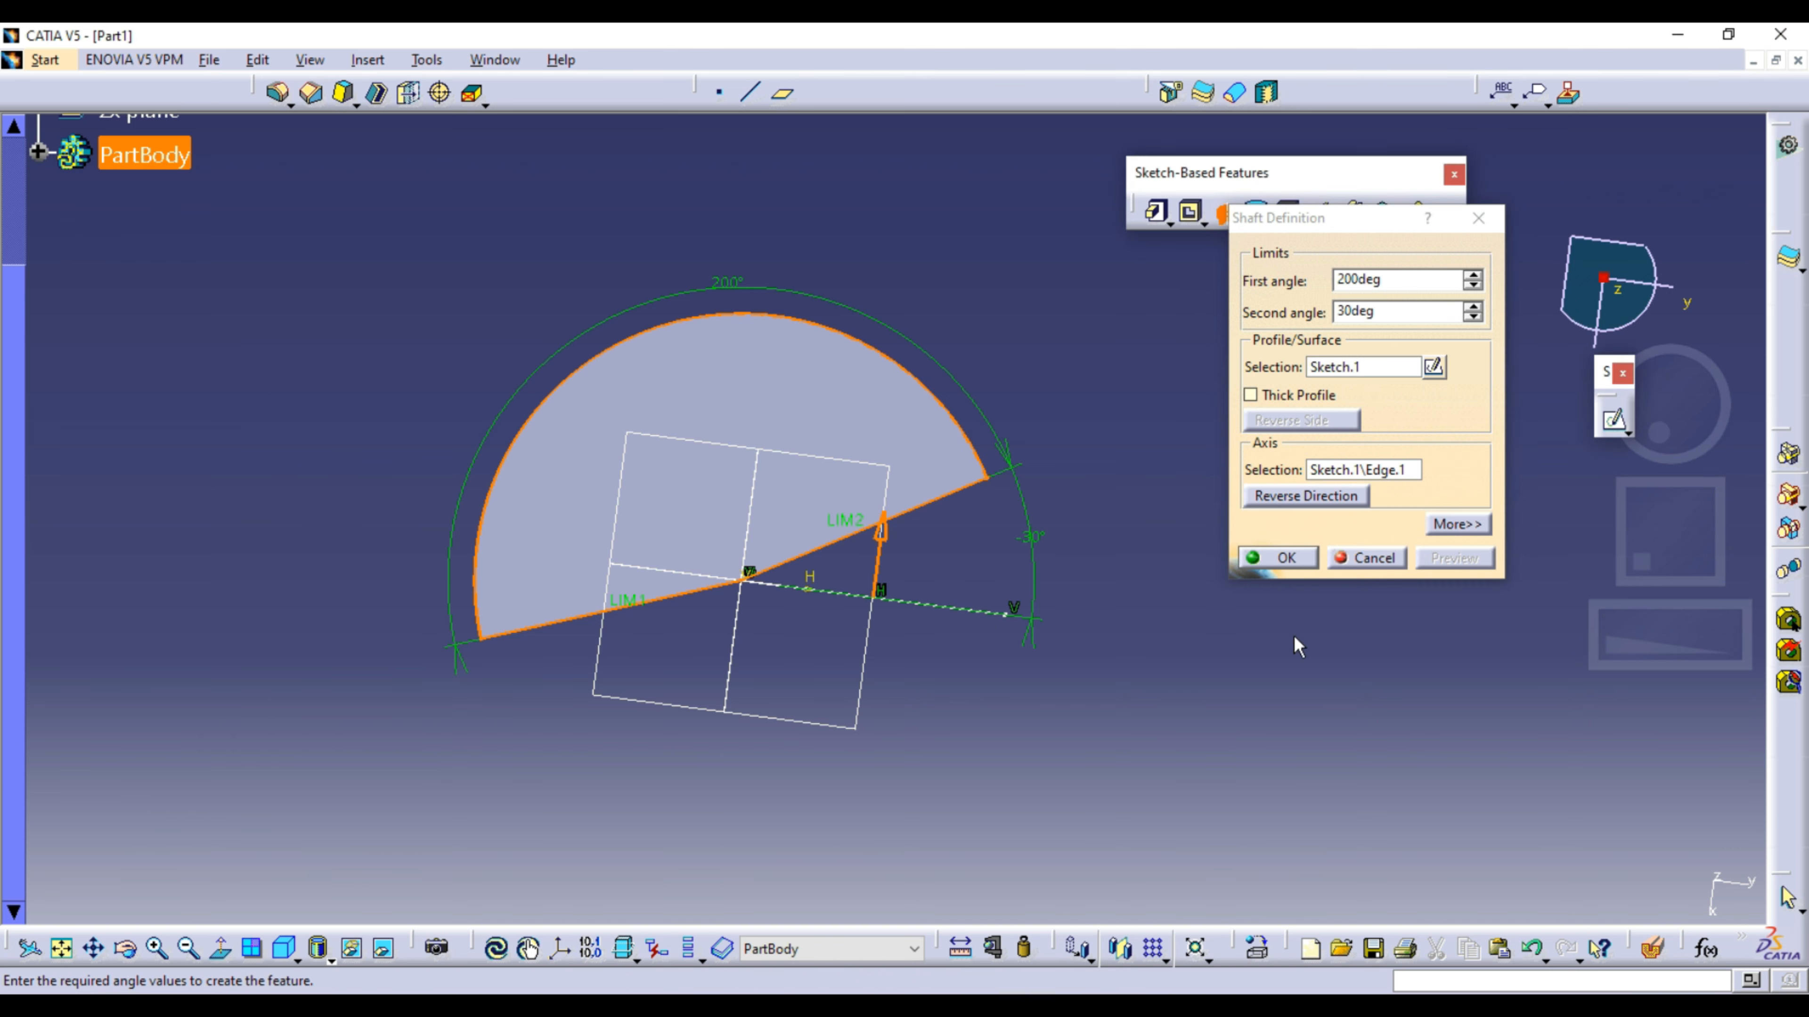
Step: Return the shaft's second angle to 30°, preview it, and cancel the shaft definition
{"action": "key", "text": "Return"}
{"action": "left_click", "coordinate": [1445, 559]}
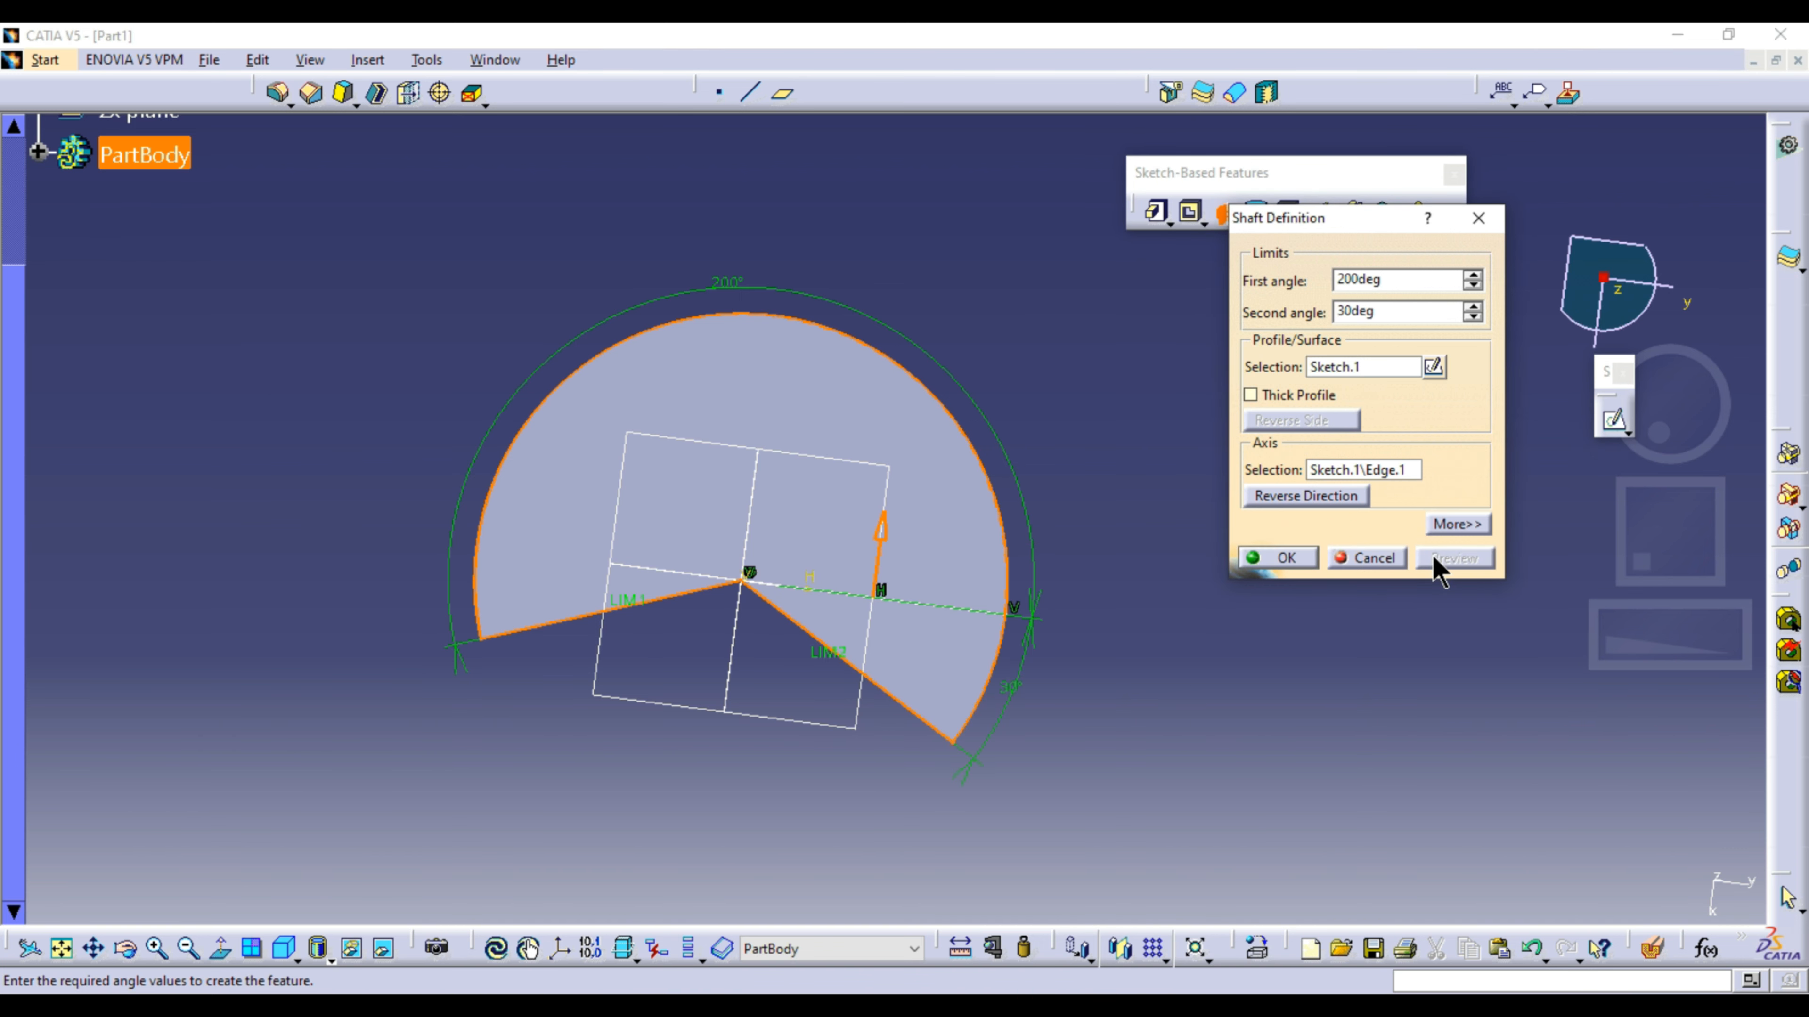
{"action": "left_click", "coordinate": [1377, 559]}
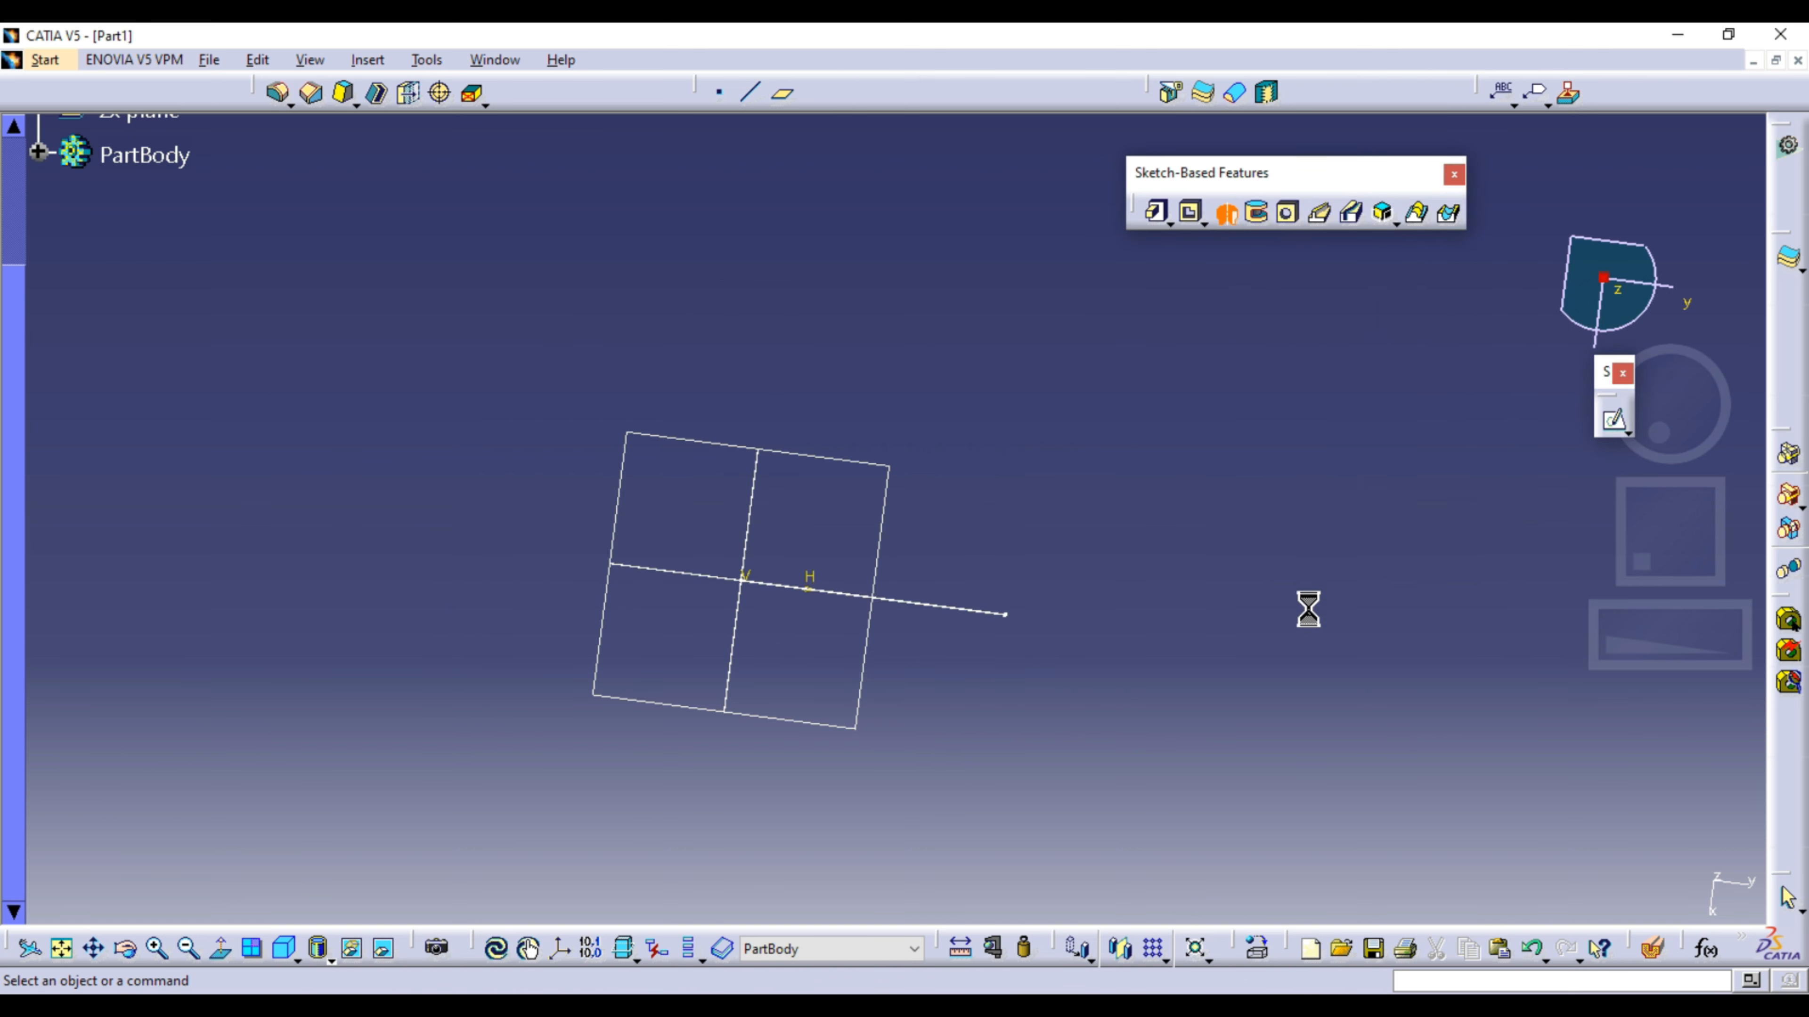
Step: Reopen the rectangle sketch for editing and delete all of its geometry
{"action": "middle_click_drag", "start_coordinate": [788, 790], "coordinate": [908, 410]}
{"action": "left_click", "coordinate": [907, 400]}
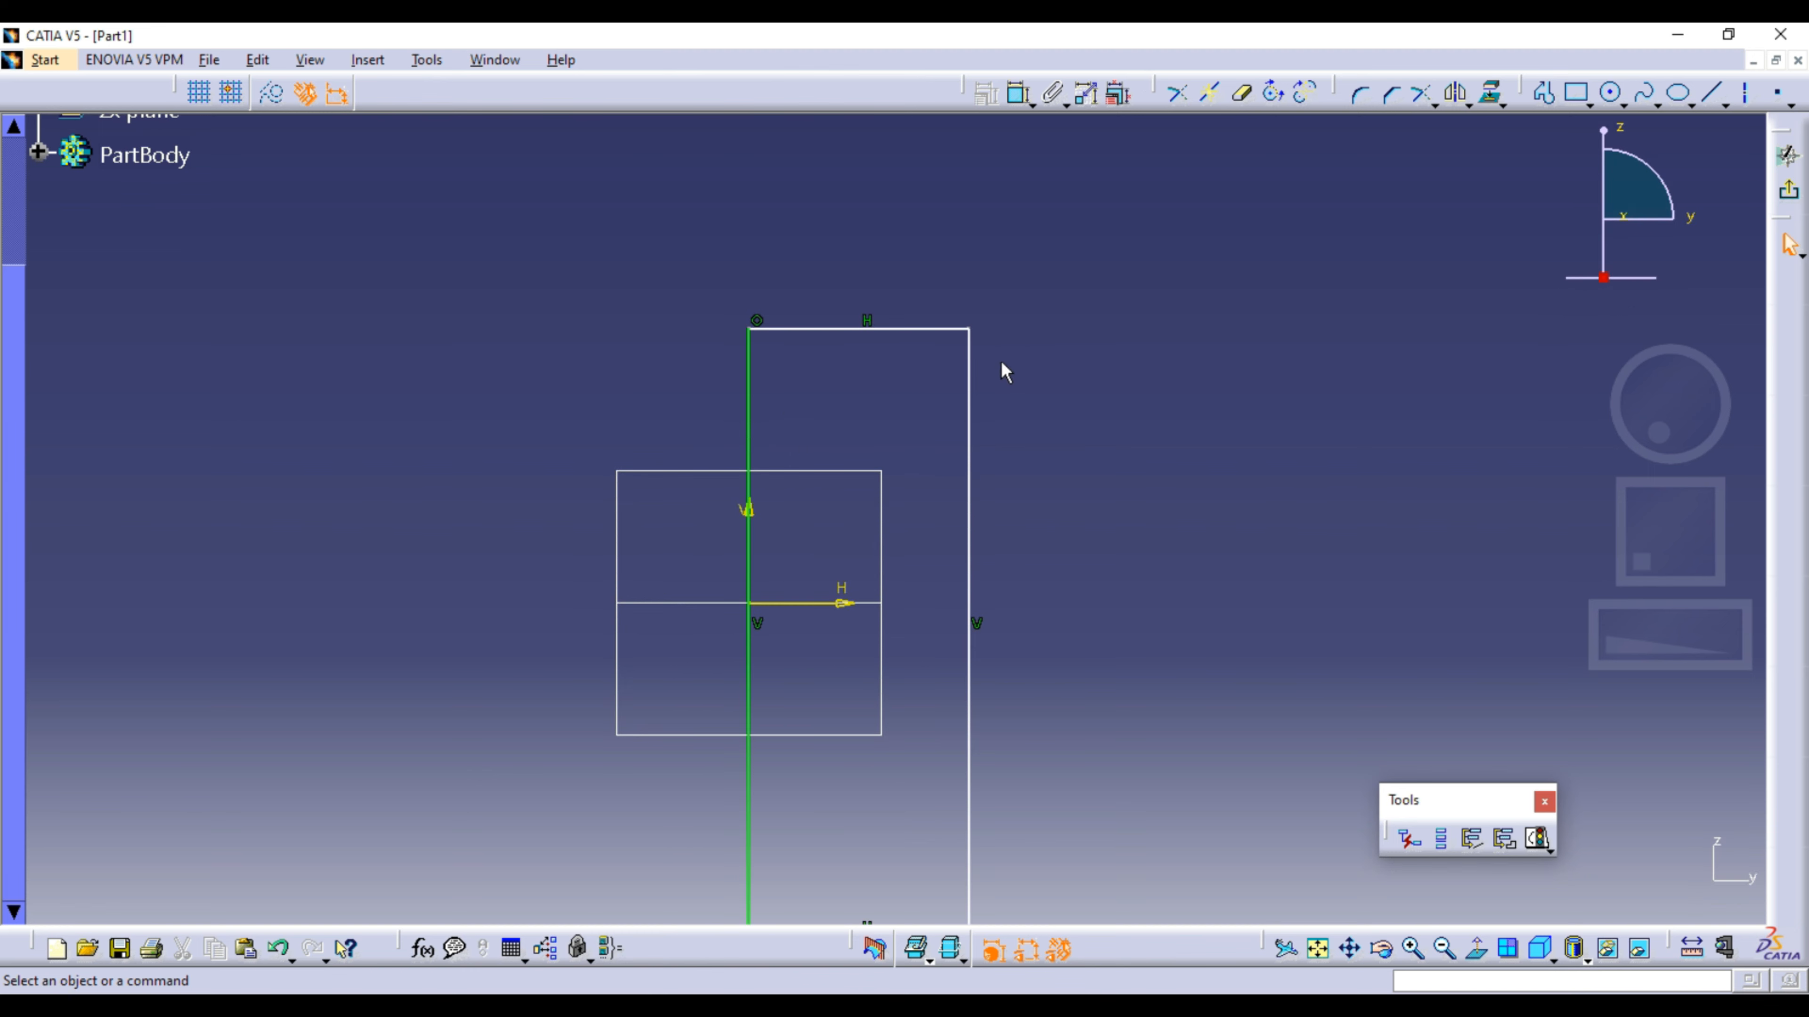
{"action": "middle_click_drag", "start_coordinate": [1006, 371], "coordinate": [994, 435]}
{"action": "left_click_drag", "start_coordinate": [582, 248], "coordinate": [1056, 846]}
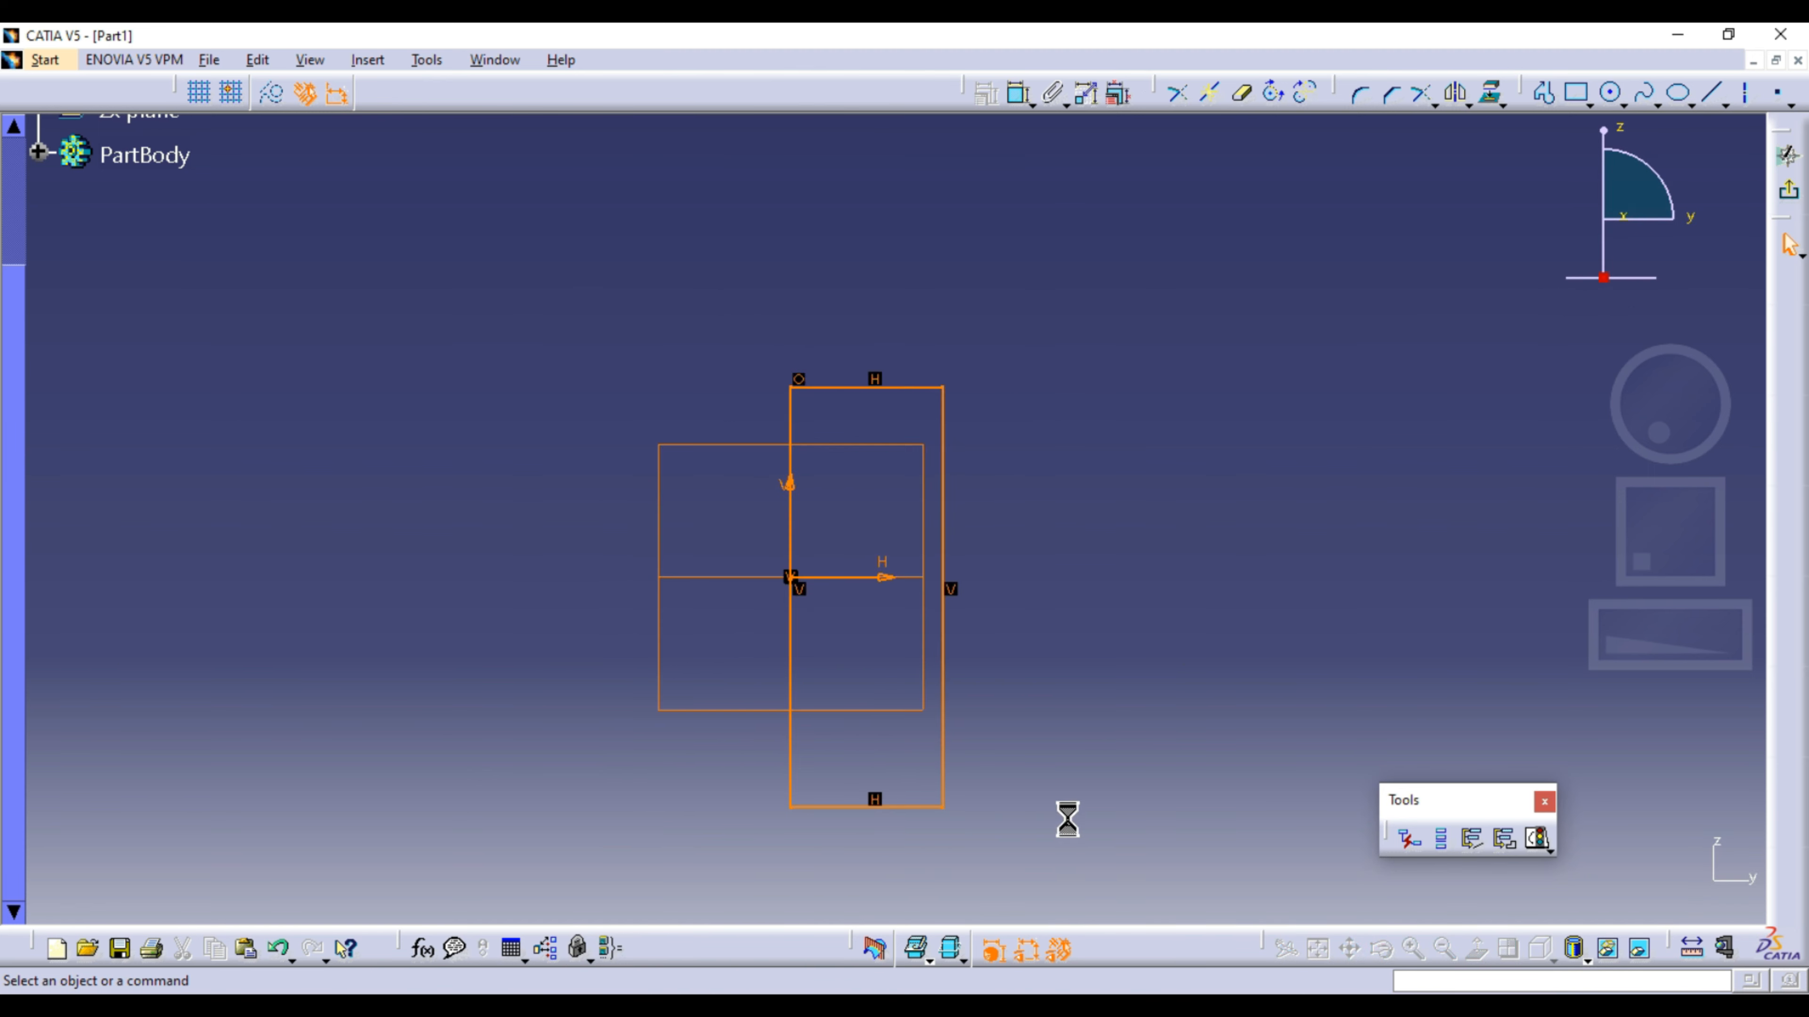
Step: Draw a wavy four-point spline on the positive H side, from about (85, 106) mm to about (38, -108) mm
{"action": "left_click", "coordinate": [1646, 91]}
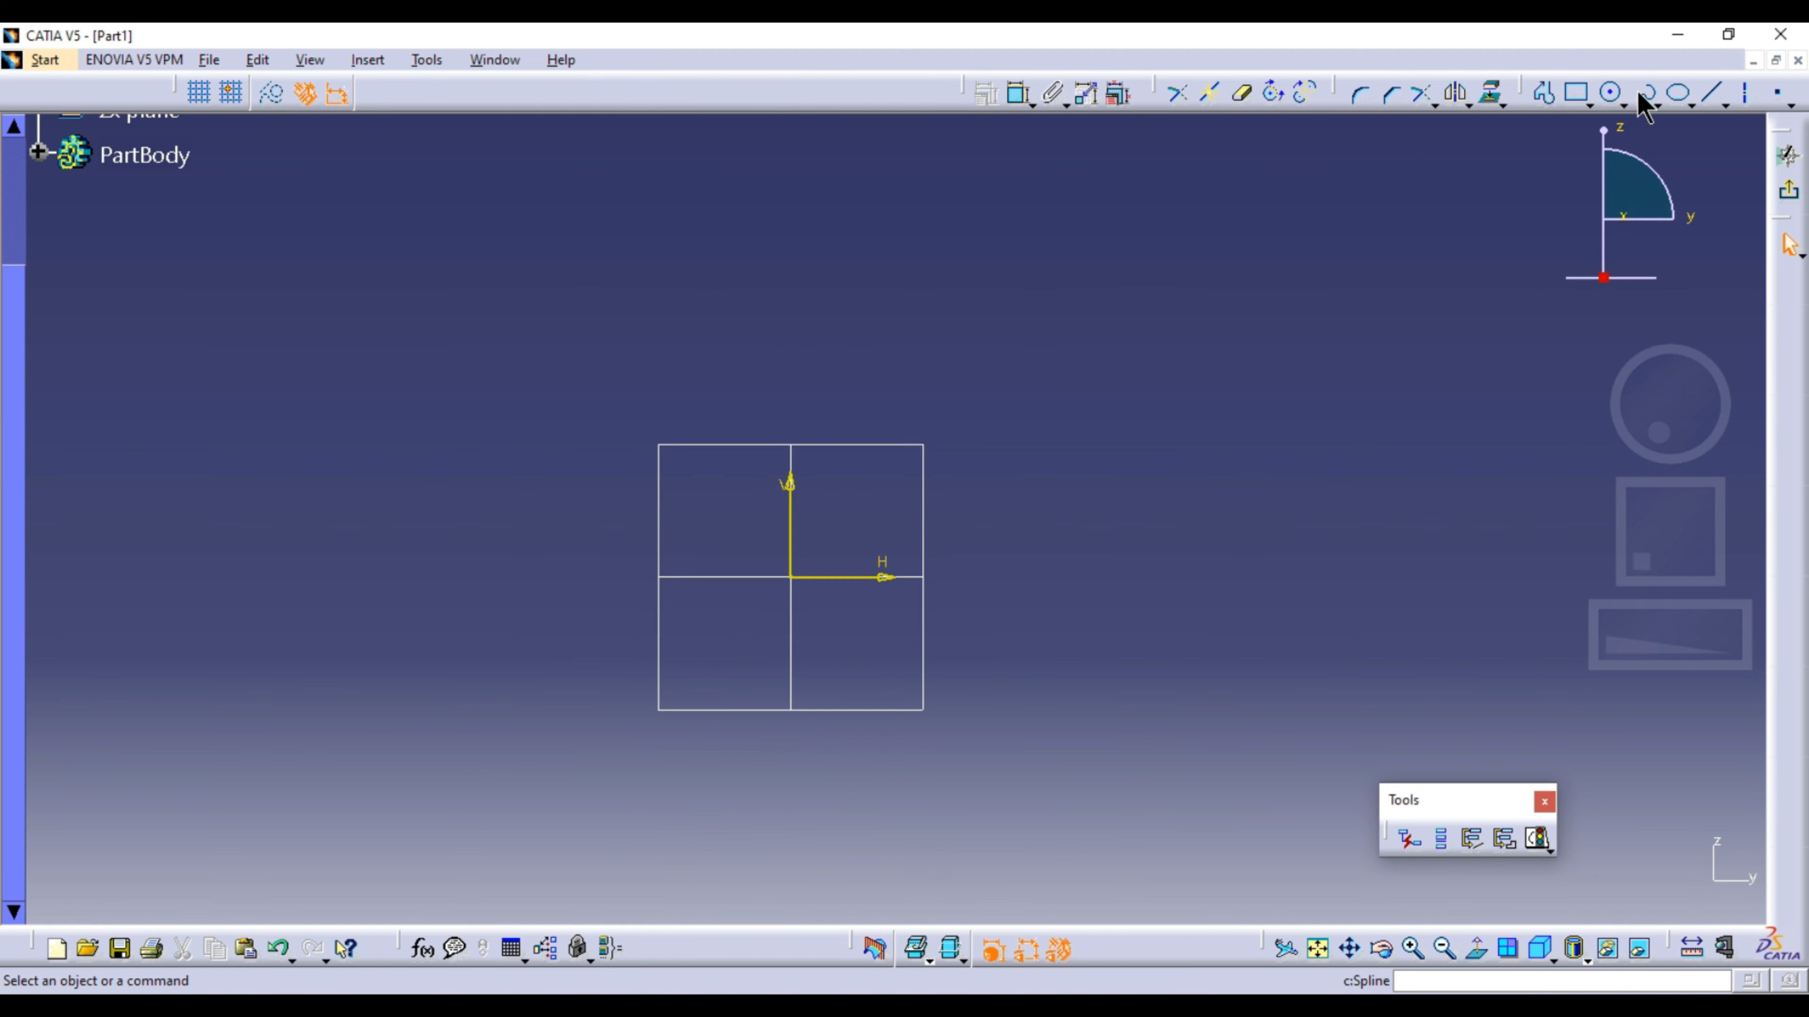
{"action": "left_click", "coordinate": [1029, 280]}
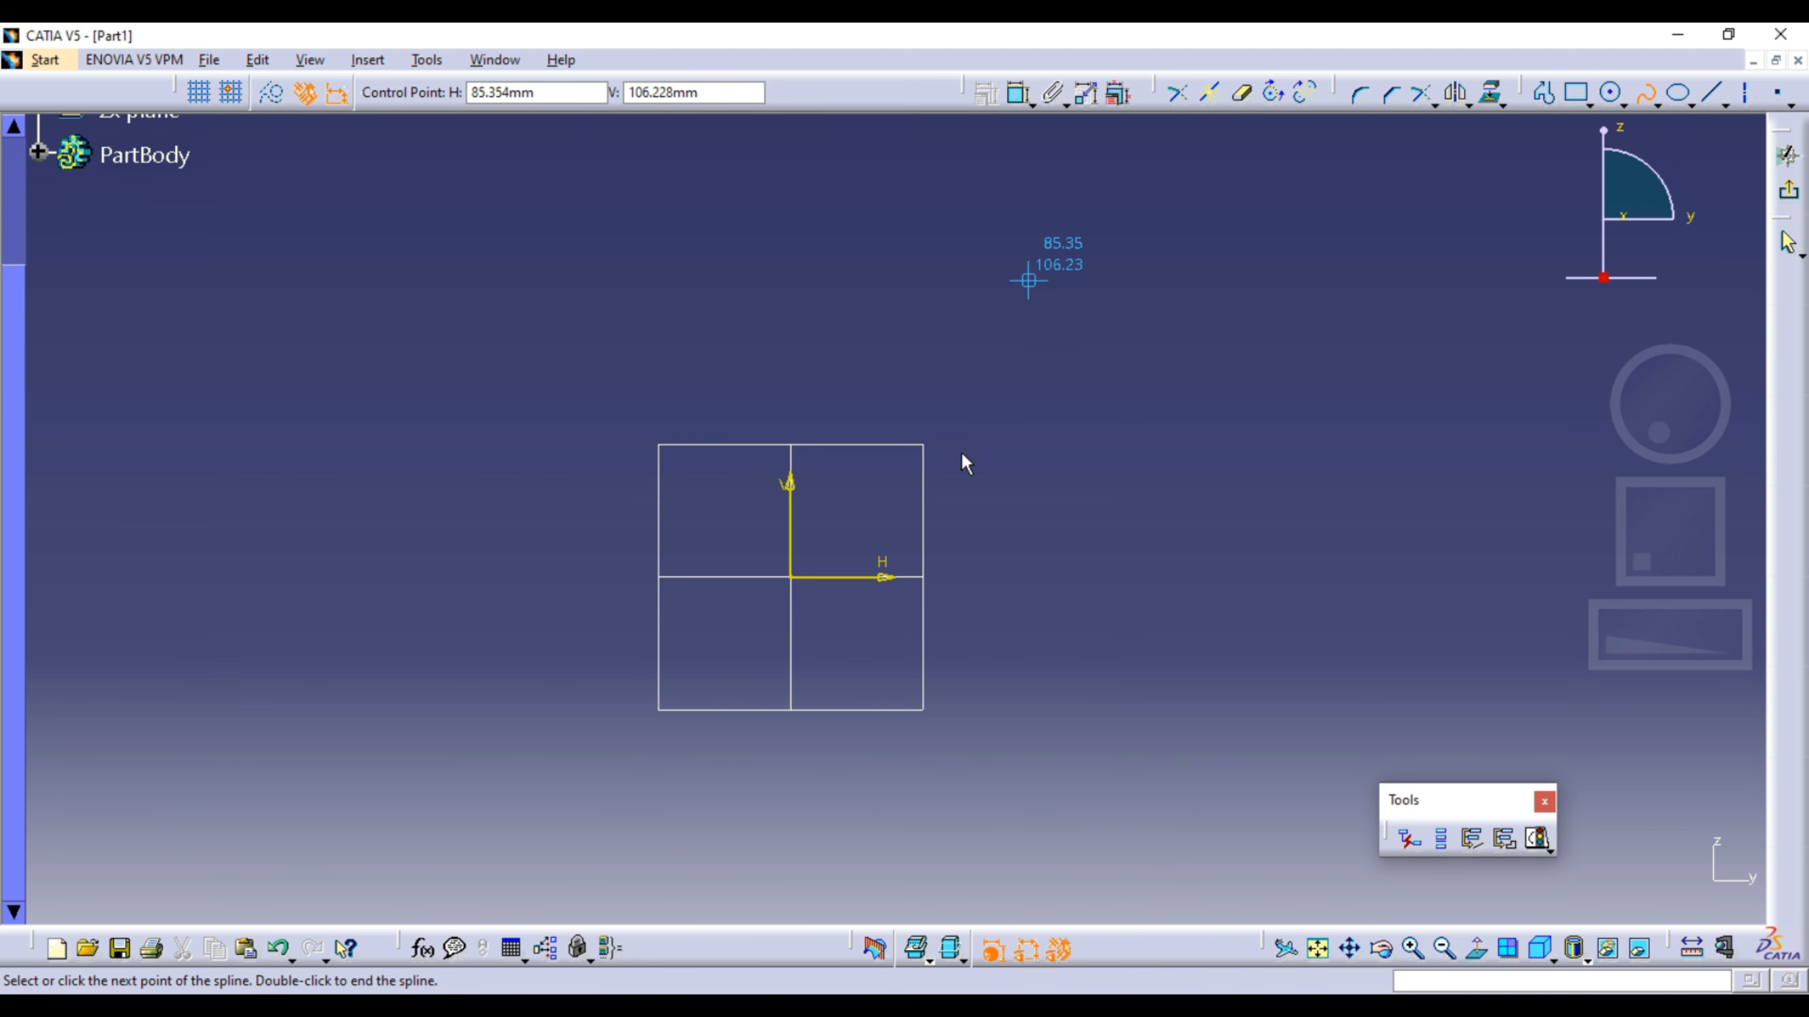
{"action": "left_click", "coordinate": [944, 477]}
{"action": "left_click", "coordinate": [1063, 750]}
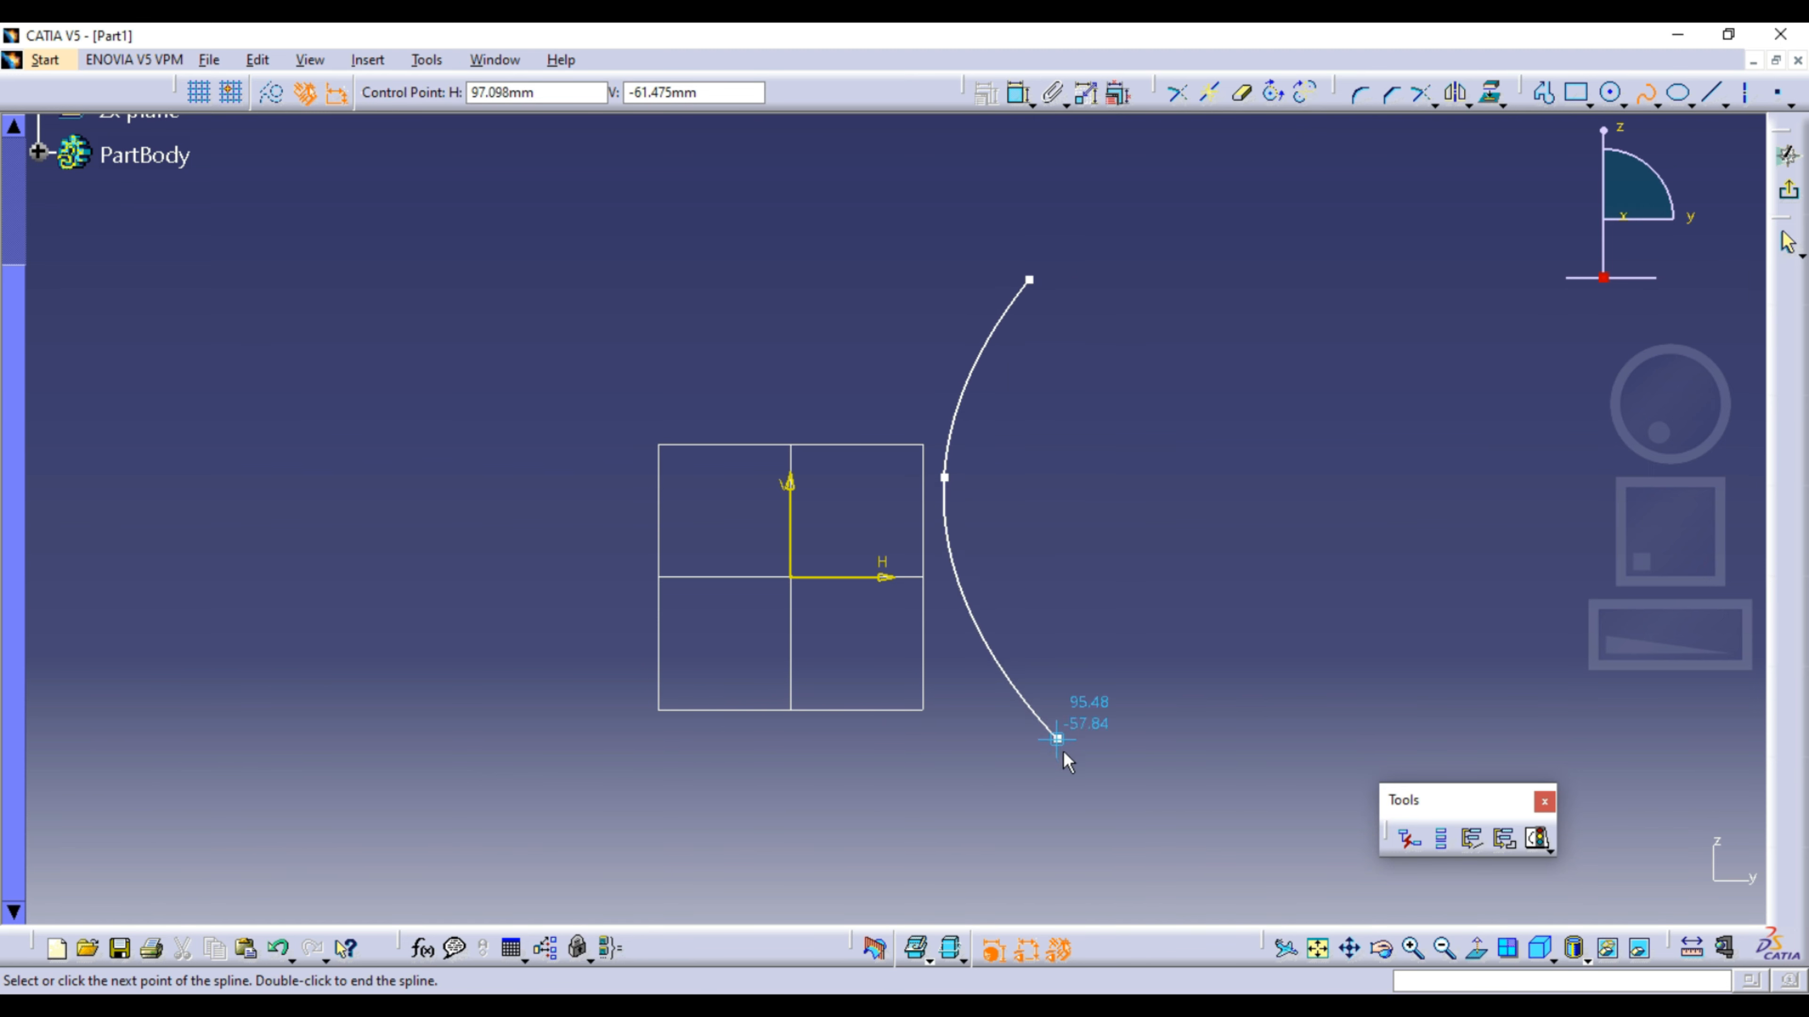
{"action": "middle_click_drag", "start_coordinate": [915, 818], "coordinate": [943, 702]}
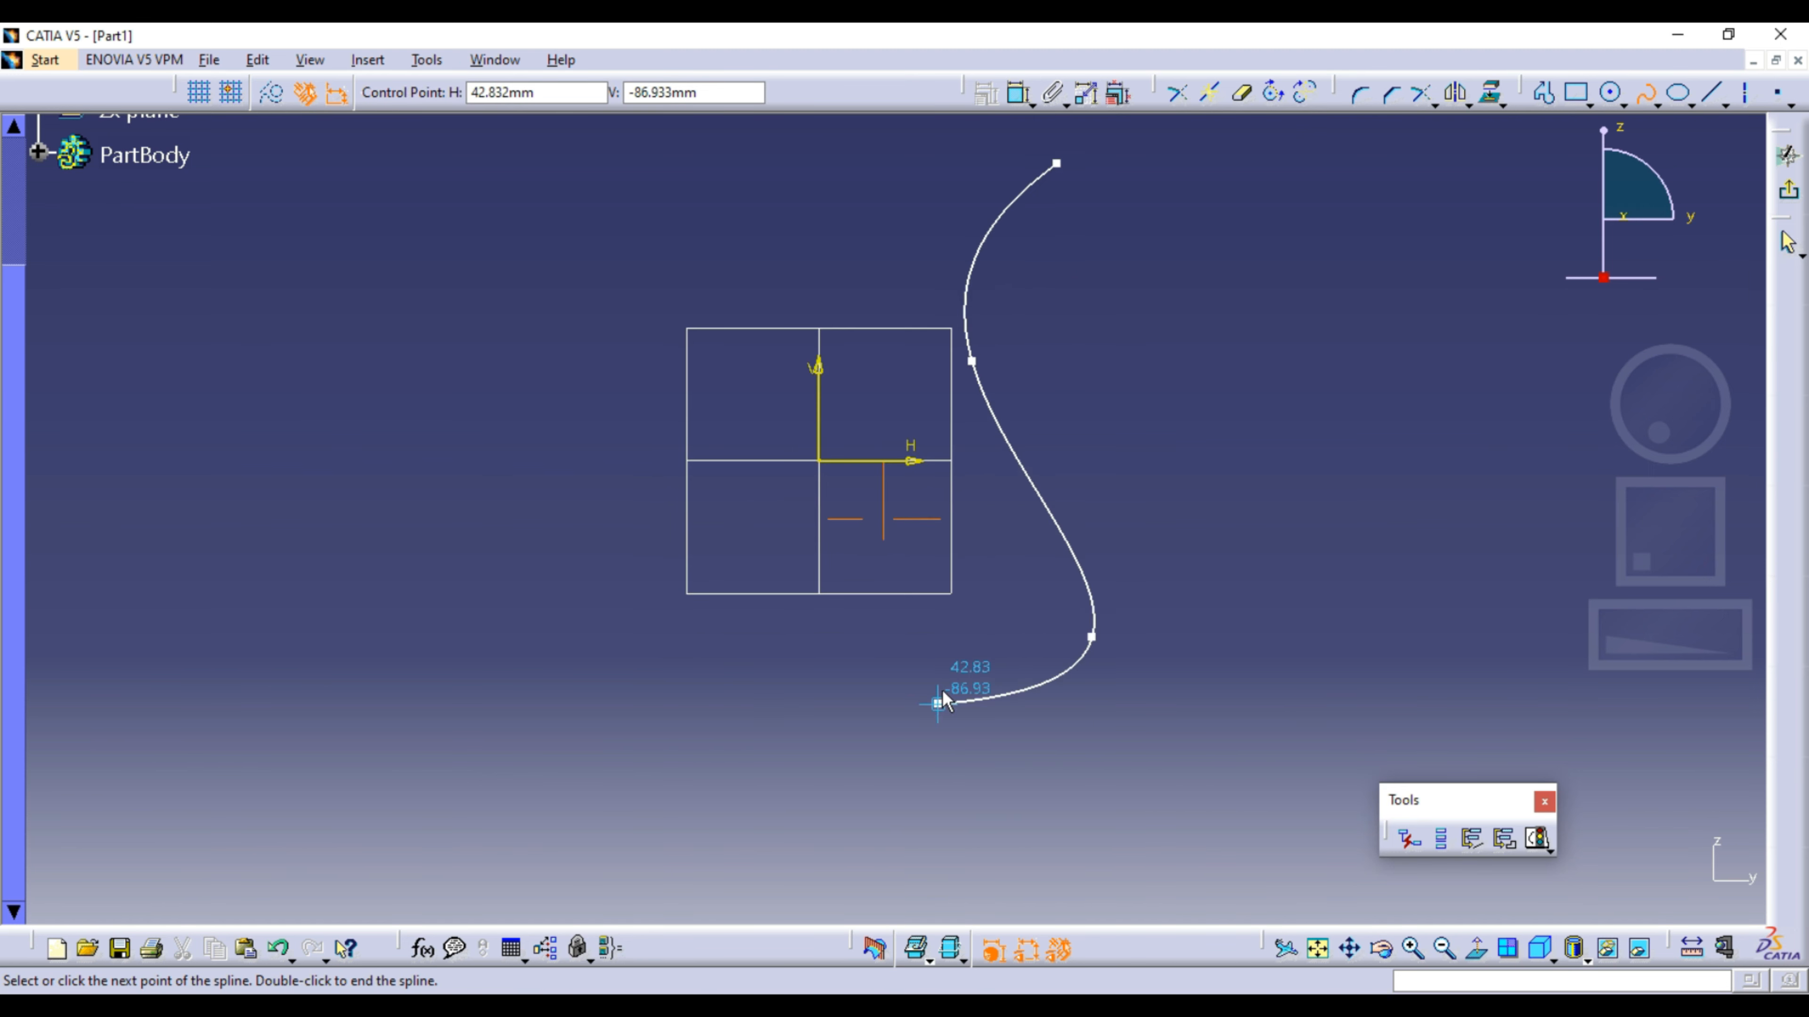
{"action": "double_click", "coordinate": [924, 761]}
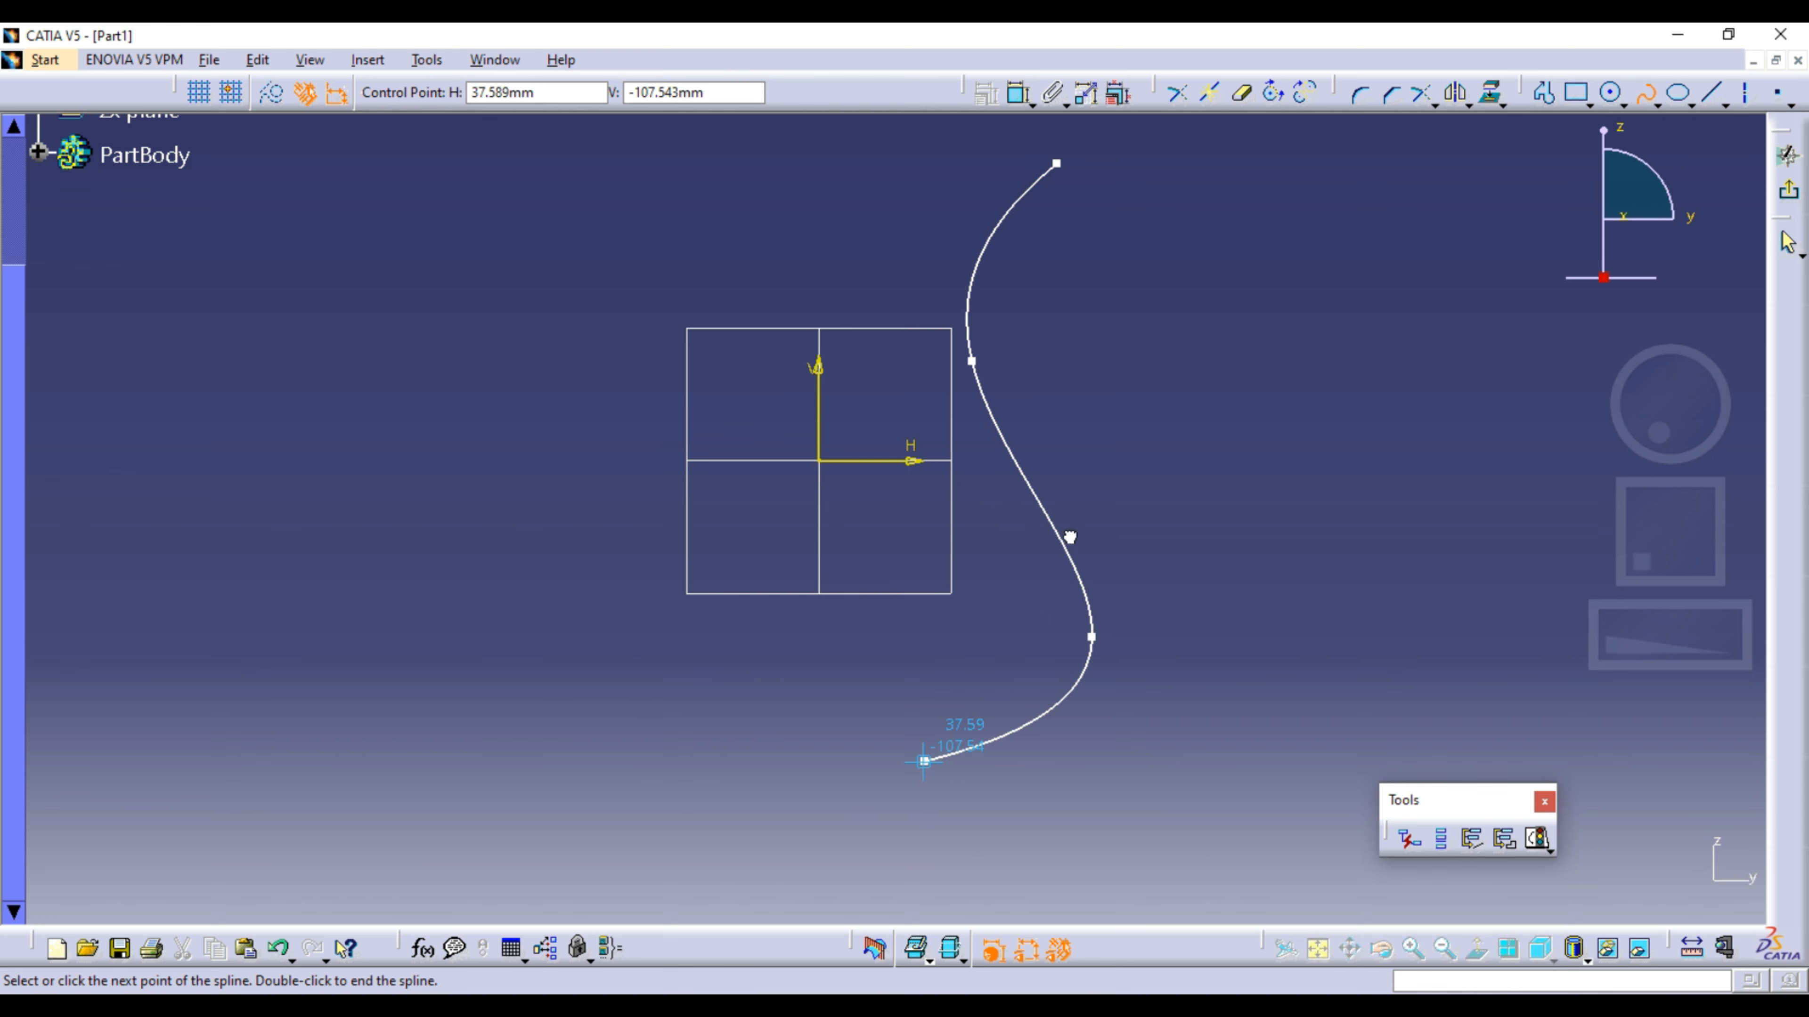
Step: Close the spline with a three-line profile joining its two ends along the V axis, and exit the sketch
{"action": "left_click", "coordinate": [1543, 93]}
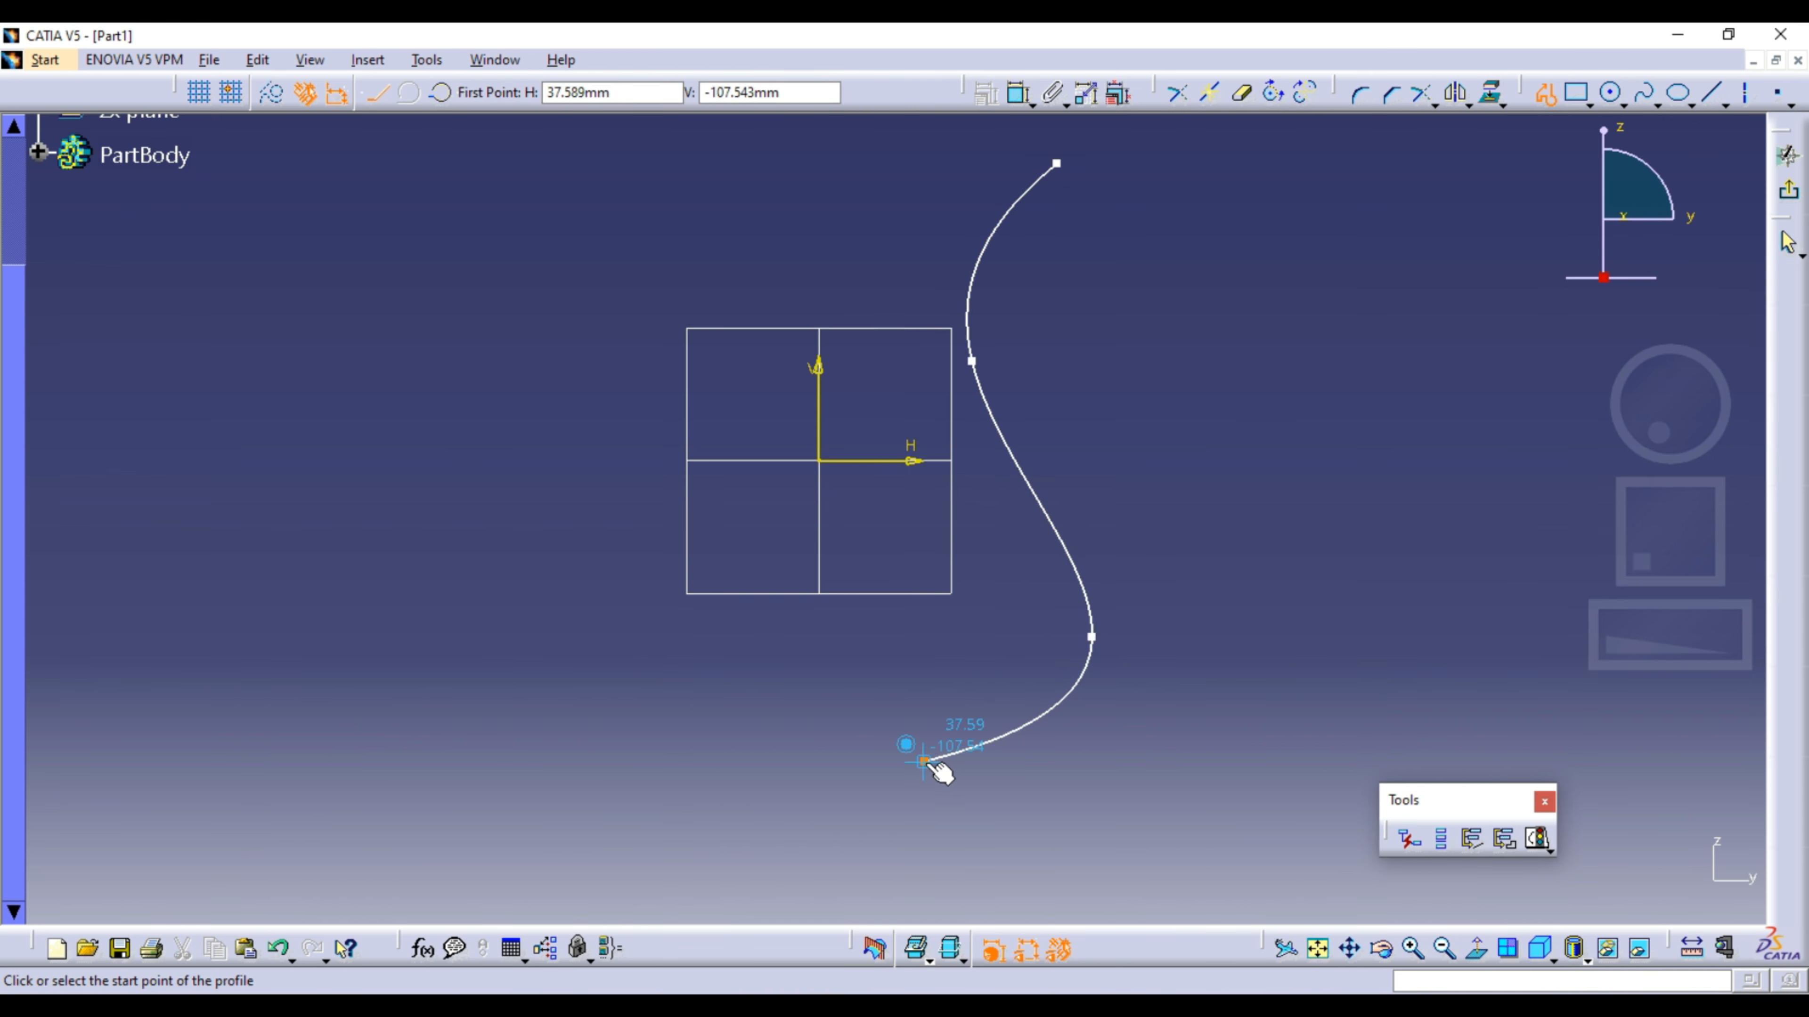
{"action": "left_click", "coordinate": [923, 761]}
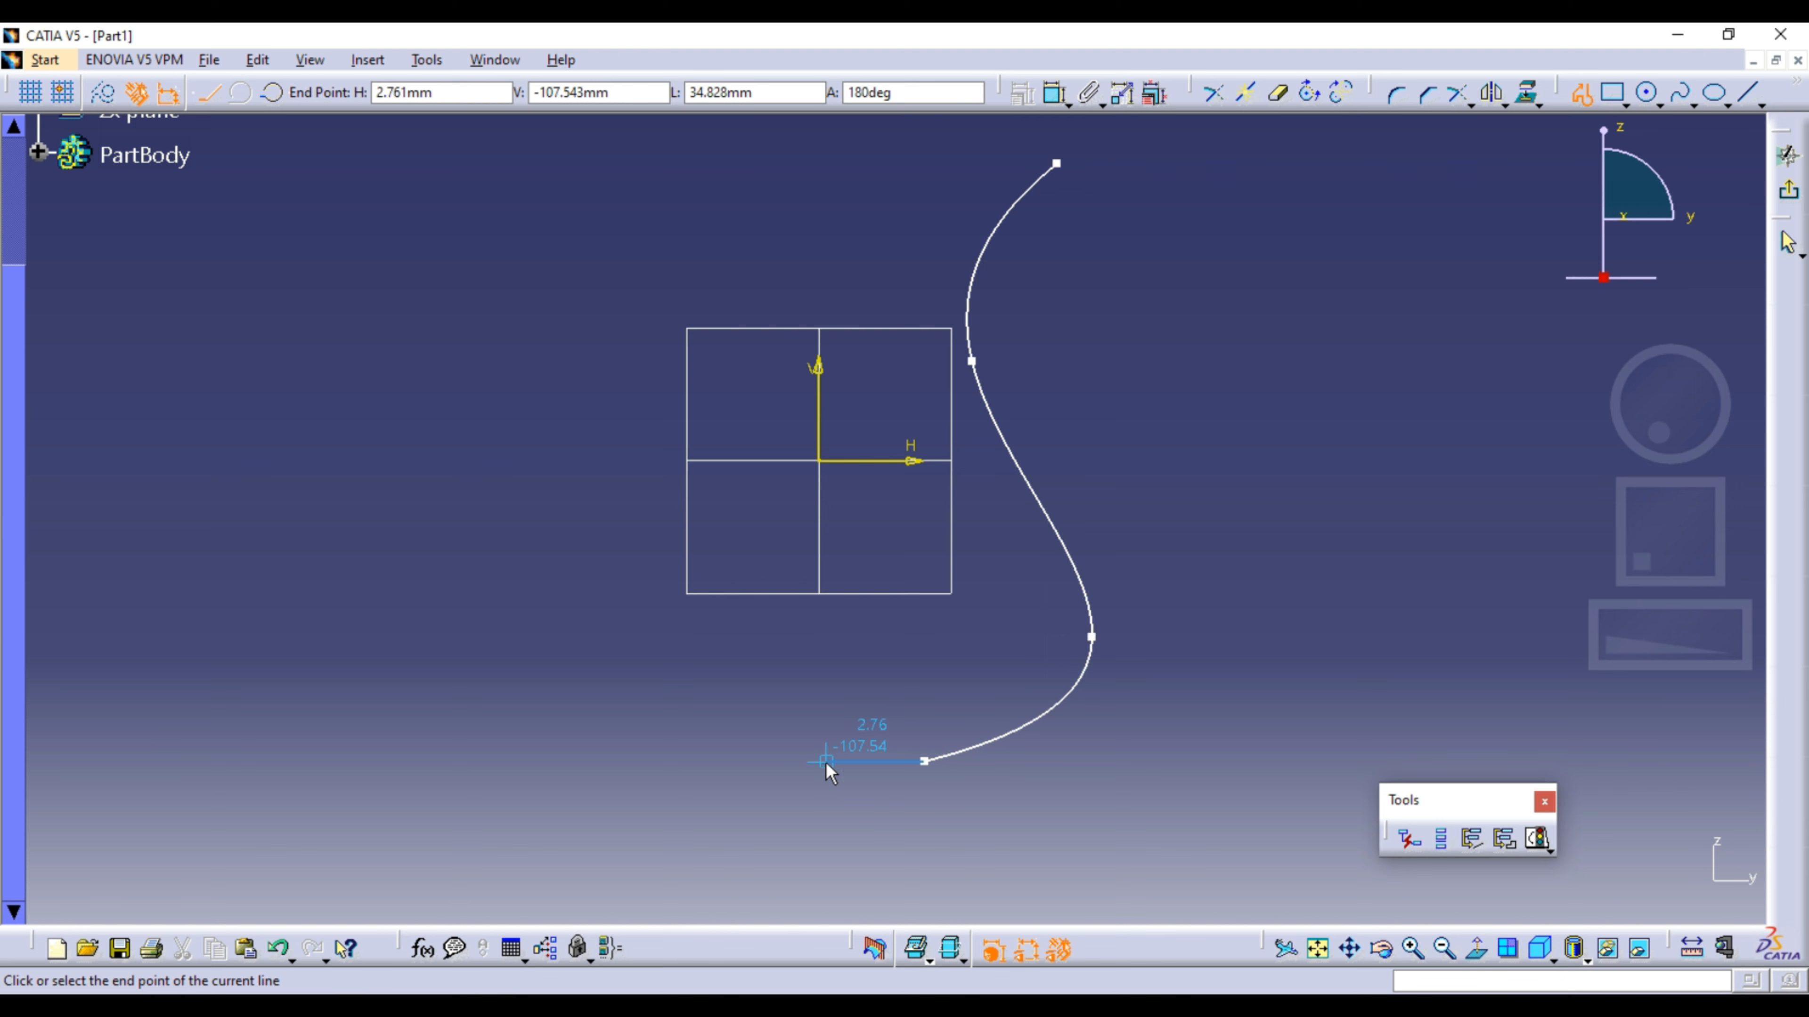
{"action": "left_click", "coordinate": [820, 760]}
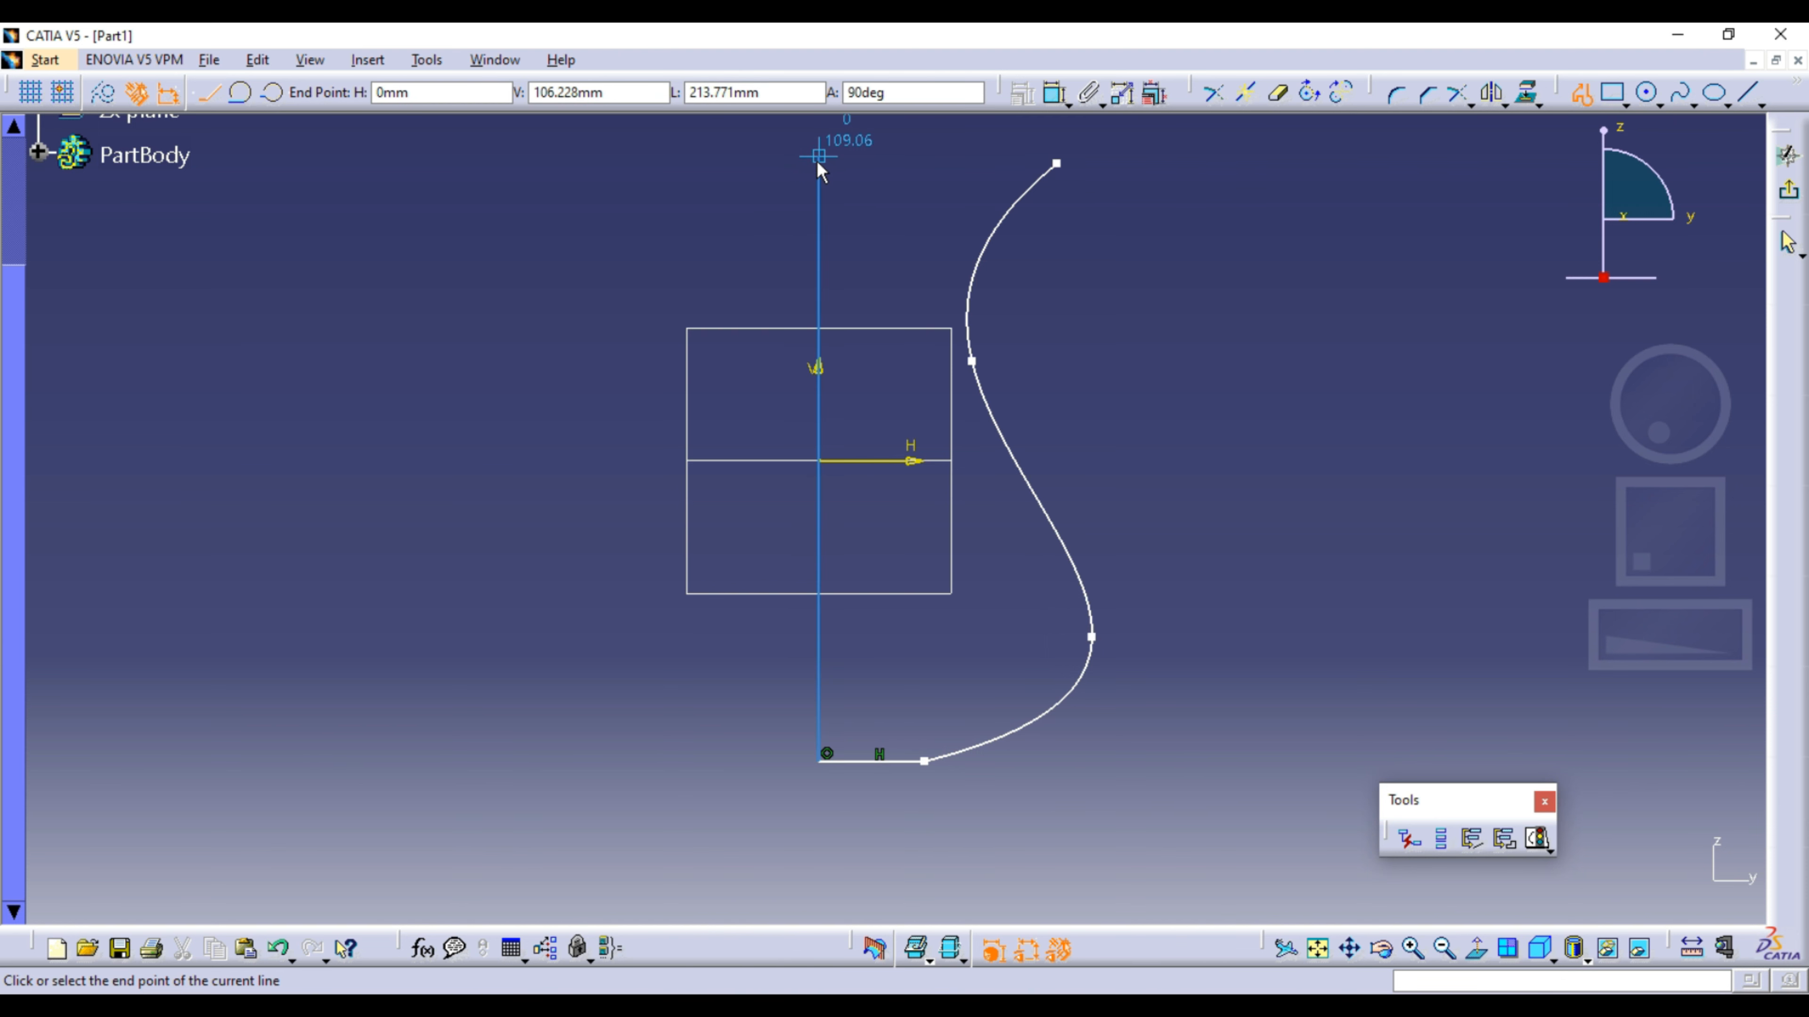
{"action": "left_click", "coordinate": [819, 163]}
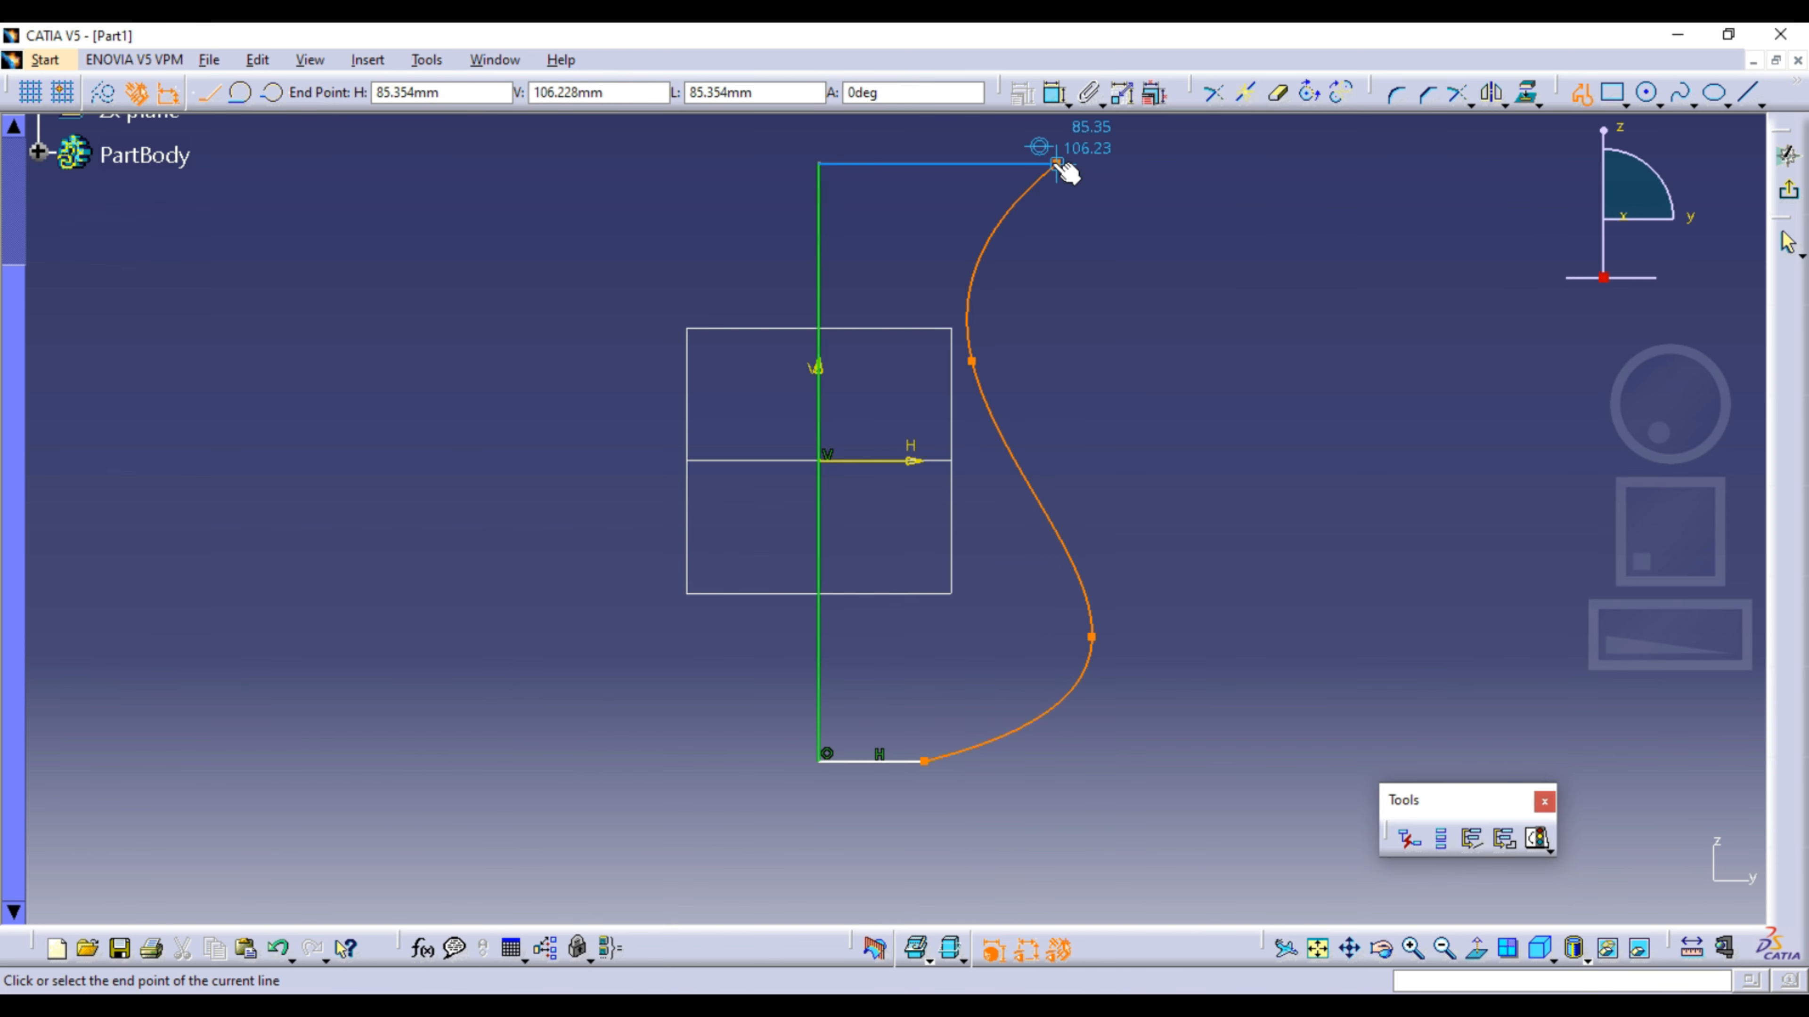
{"action": "double_click", "coordinate": [1058, 164]}
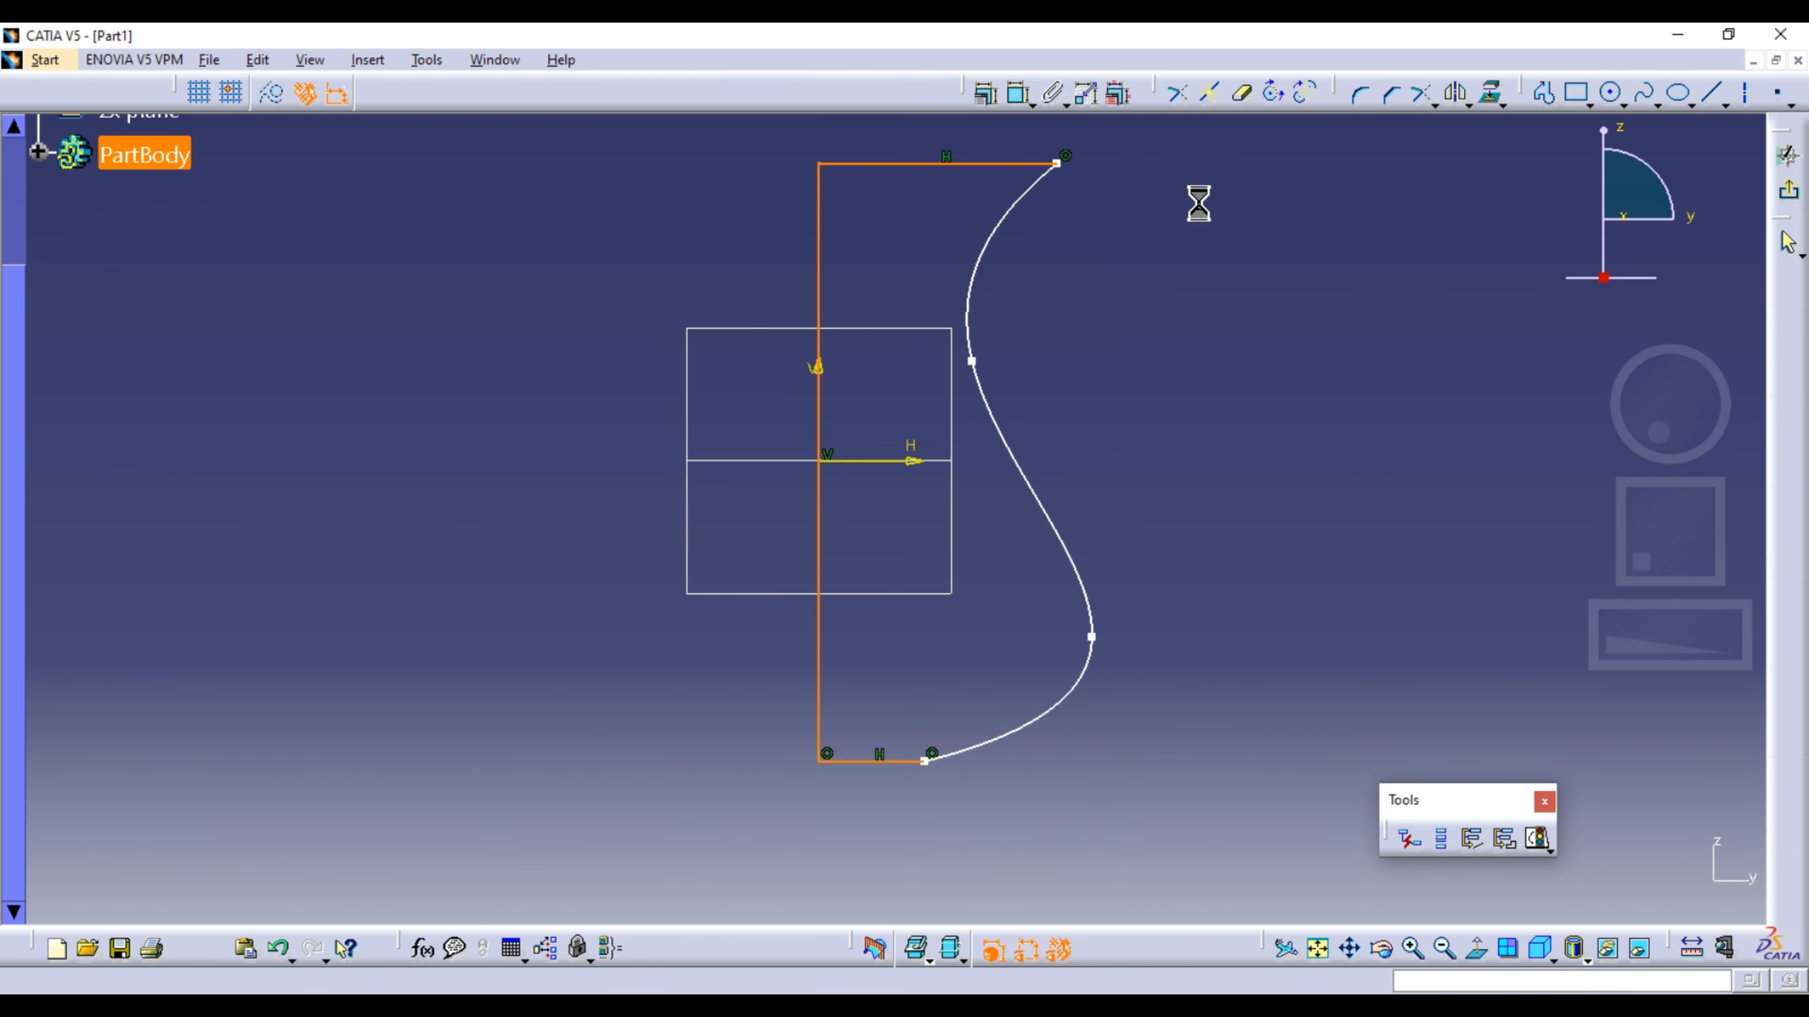
{"action": "mouse_move", "coordinate": [1142, 327]}
{"action": "middle_mouse_down"}
{"action": "mouse_move", "coordinate": [1069, 481]}
{"action": "mouse_move", "coordinate": [1122, 442]}
{"action": "middle_mouse_up"}
{"action": "left_click", "coordinate": [1790, 191]}
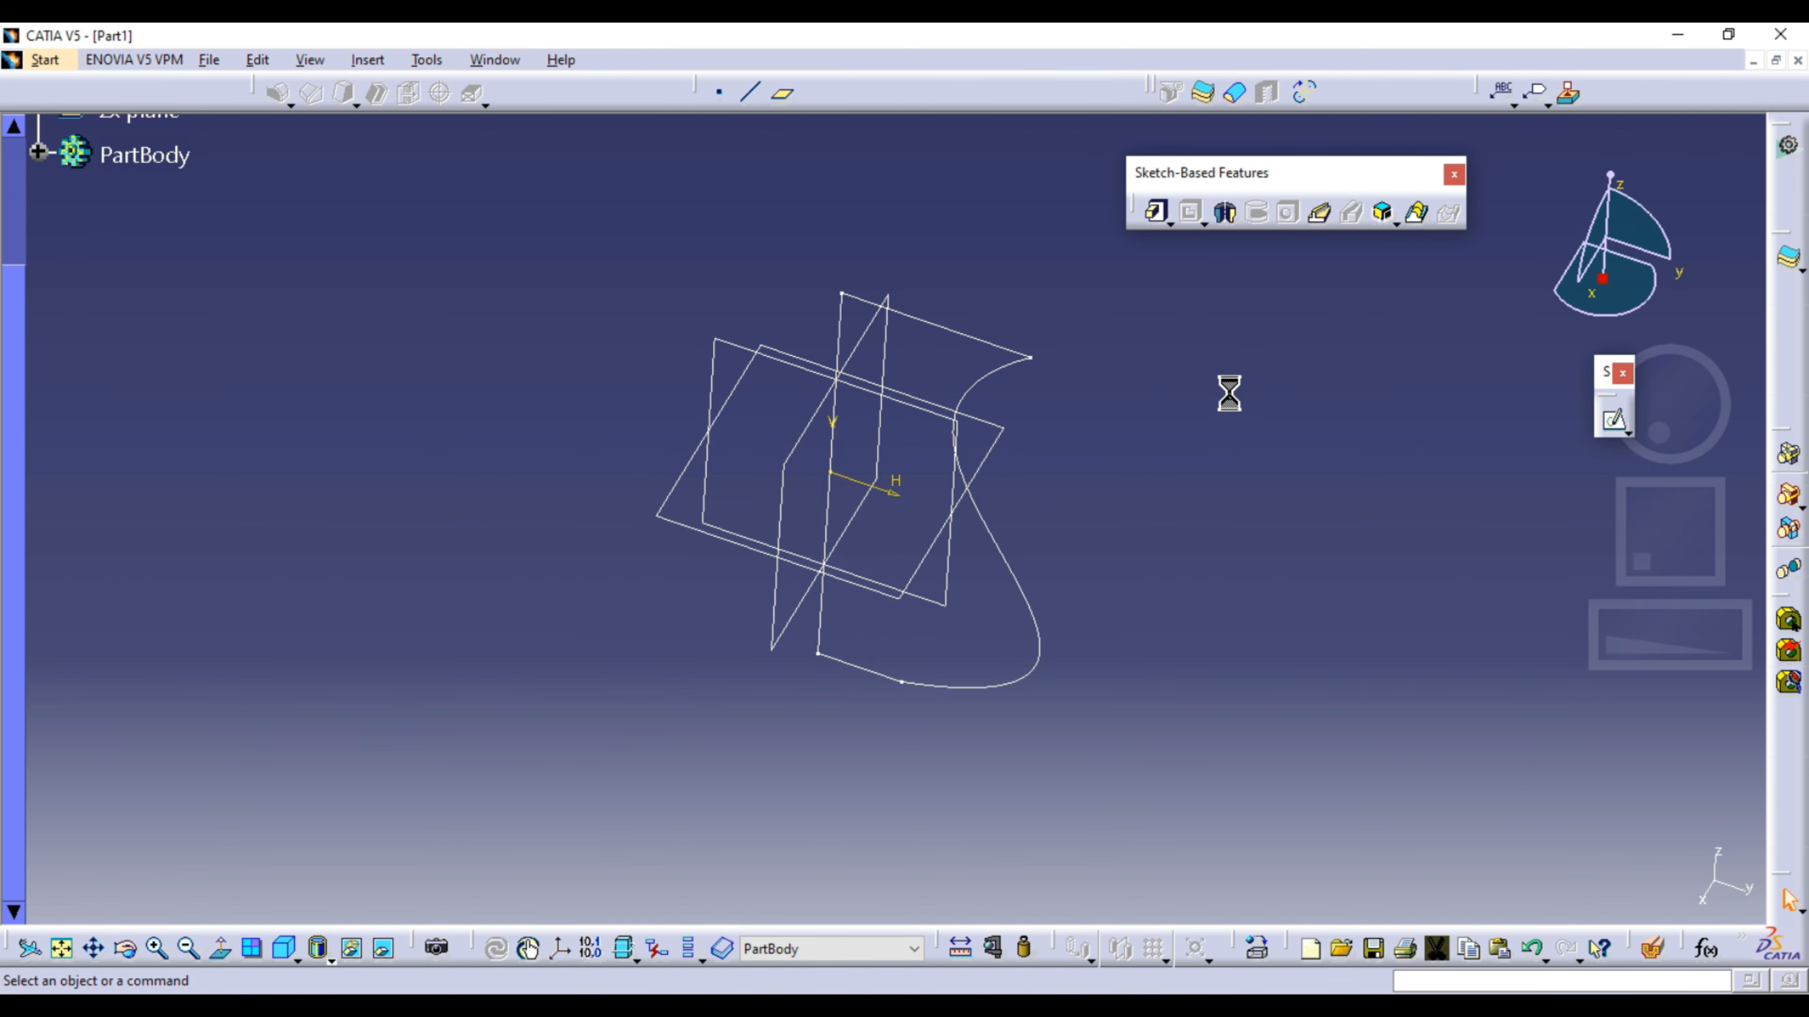
Step: Preview a 360° shaft of the closed spline profile about its vertical straight edge and inspect the shape
{"action": "middle_click_drag", "start_coordinate": [1227, 360], "coordinate": [1233, 228]}
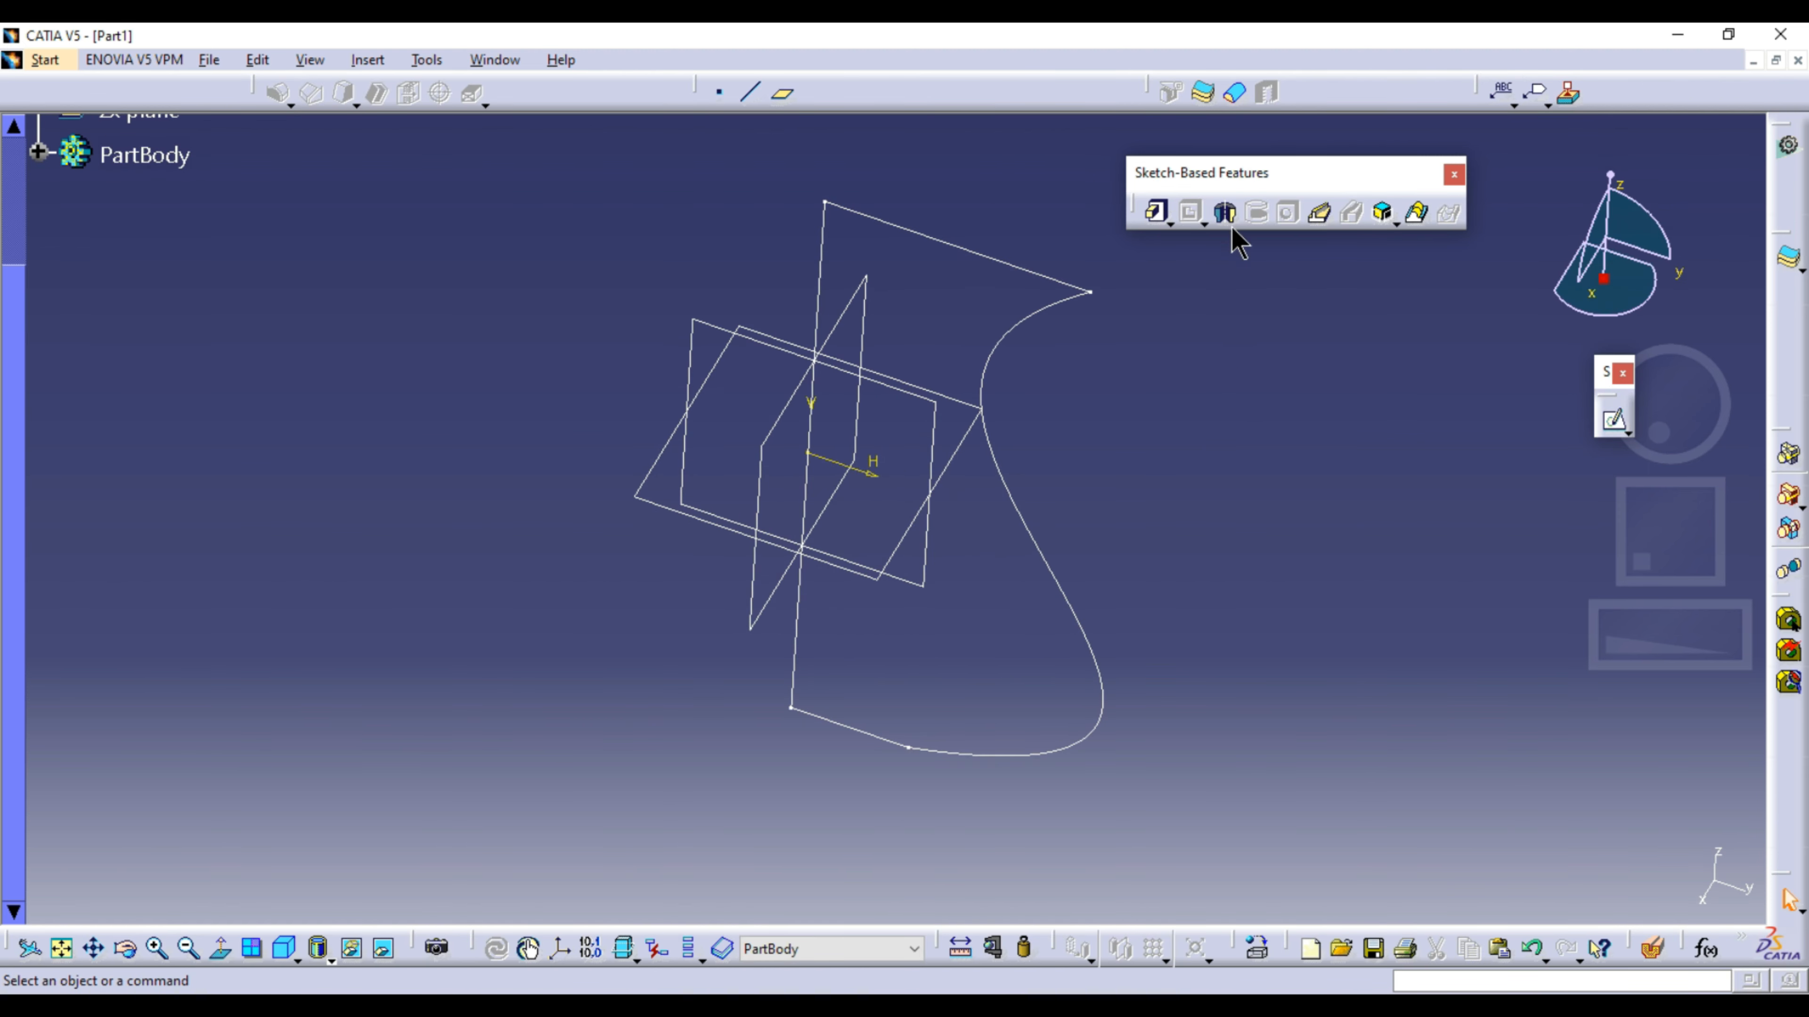
{"action": "left_click", "coordinate": [1224, 211]}
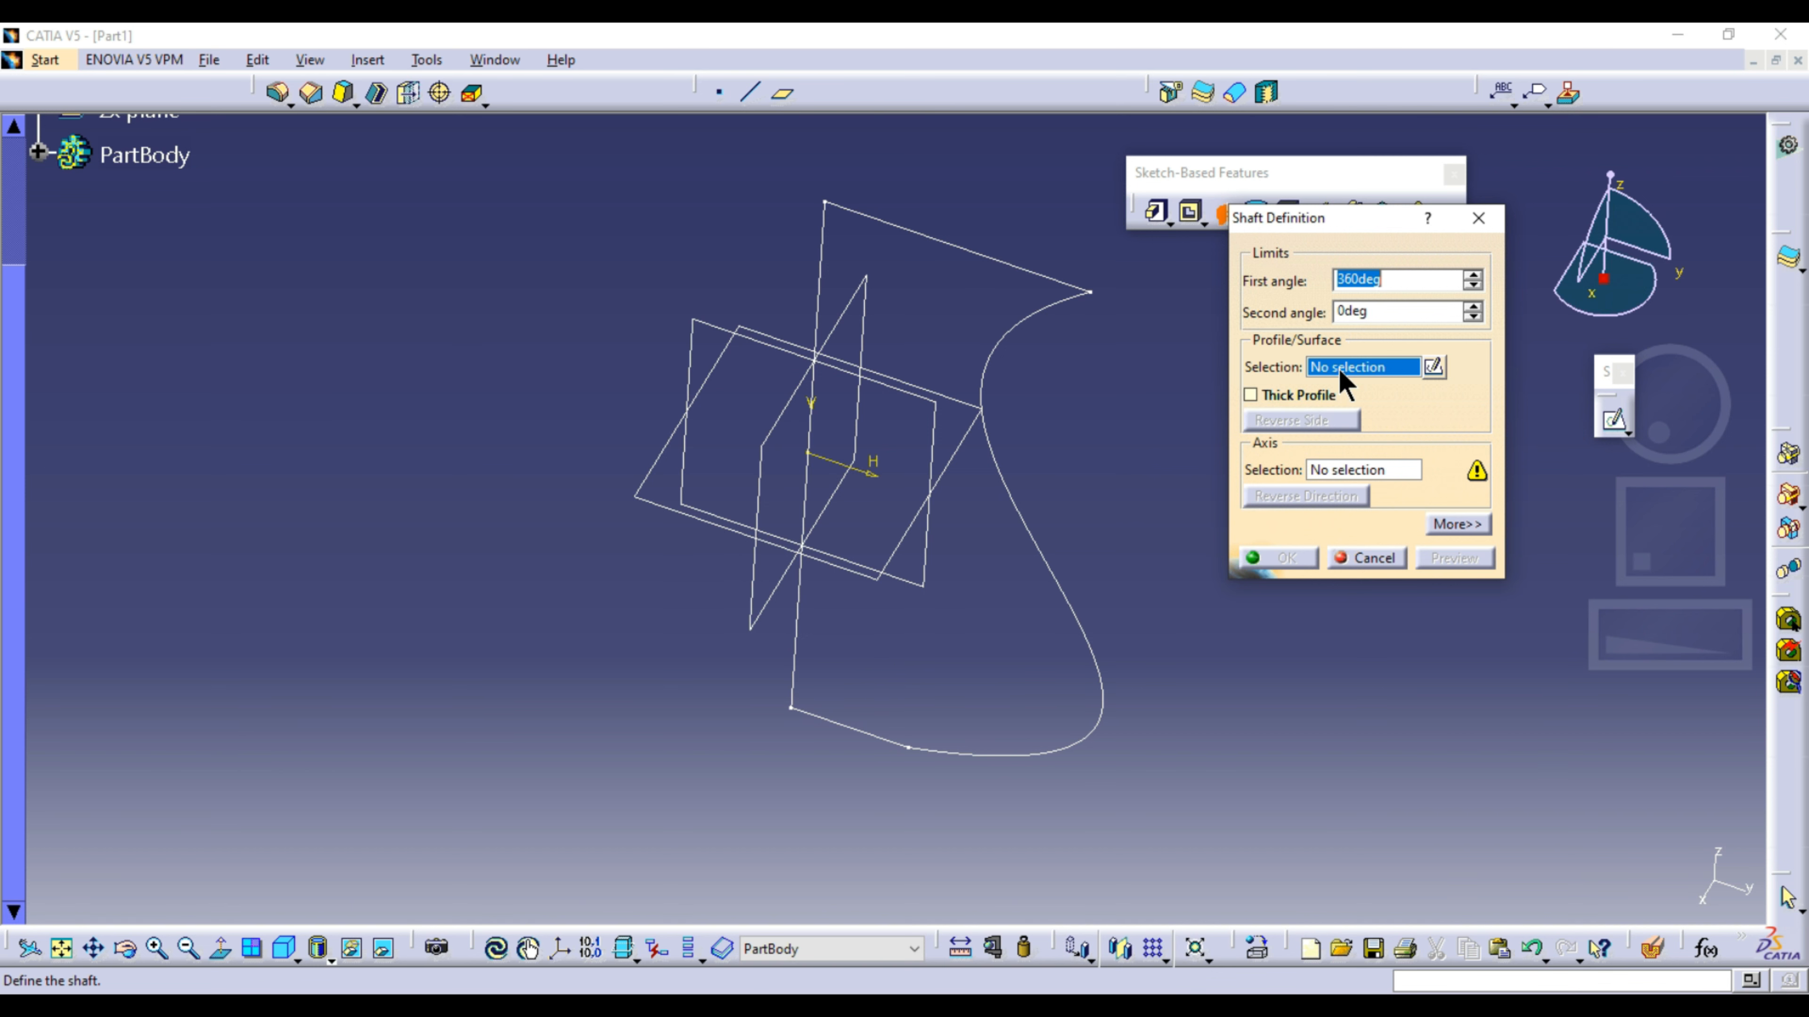
{"action": "left_click", "coordinate": [1041, 278]}
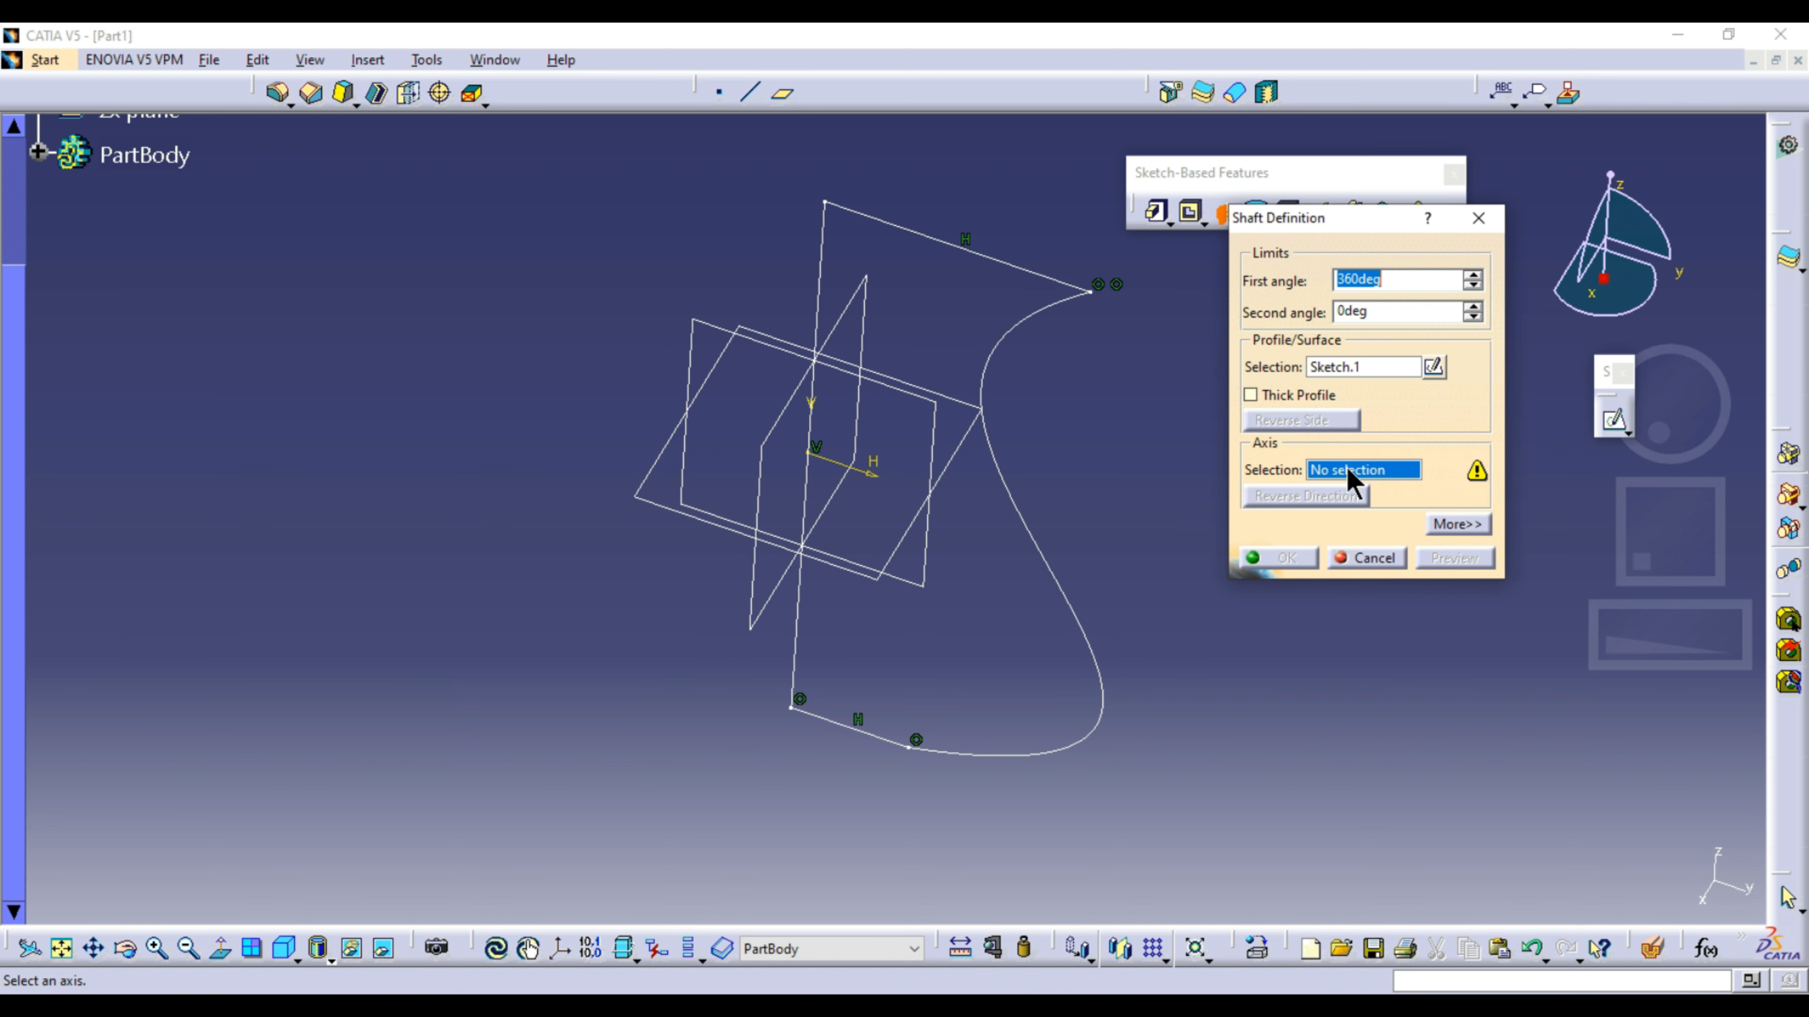
{"action": "left_click", "coordinate": [821, 285]}
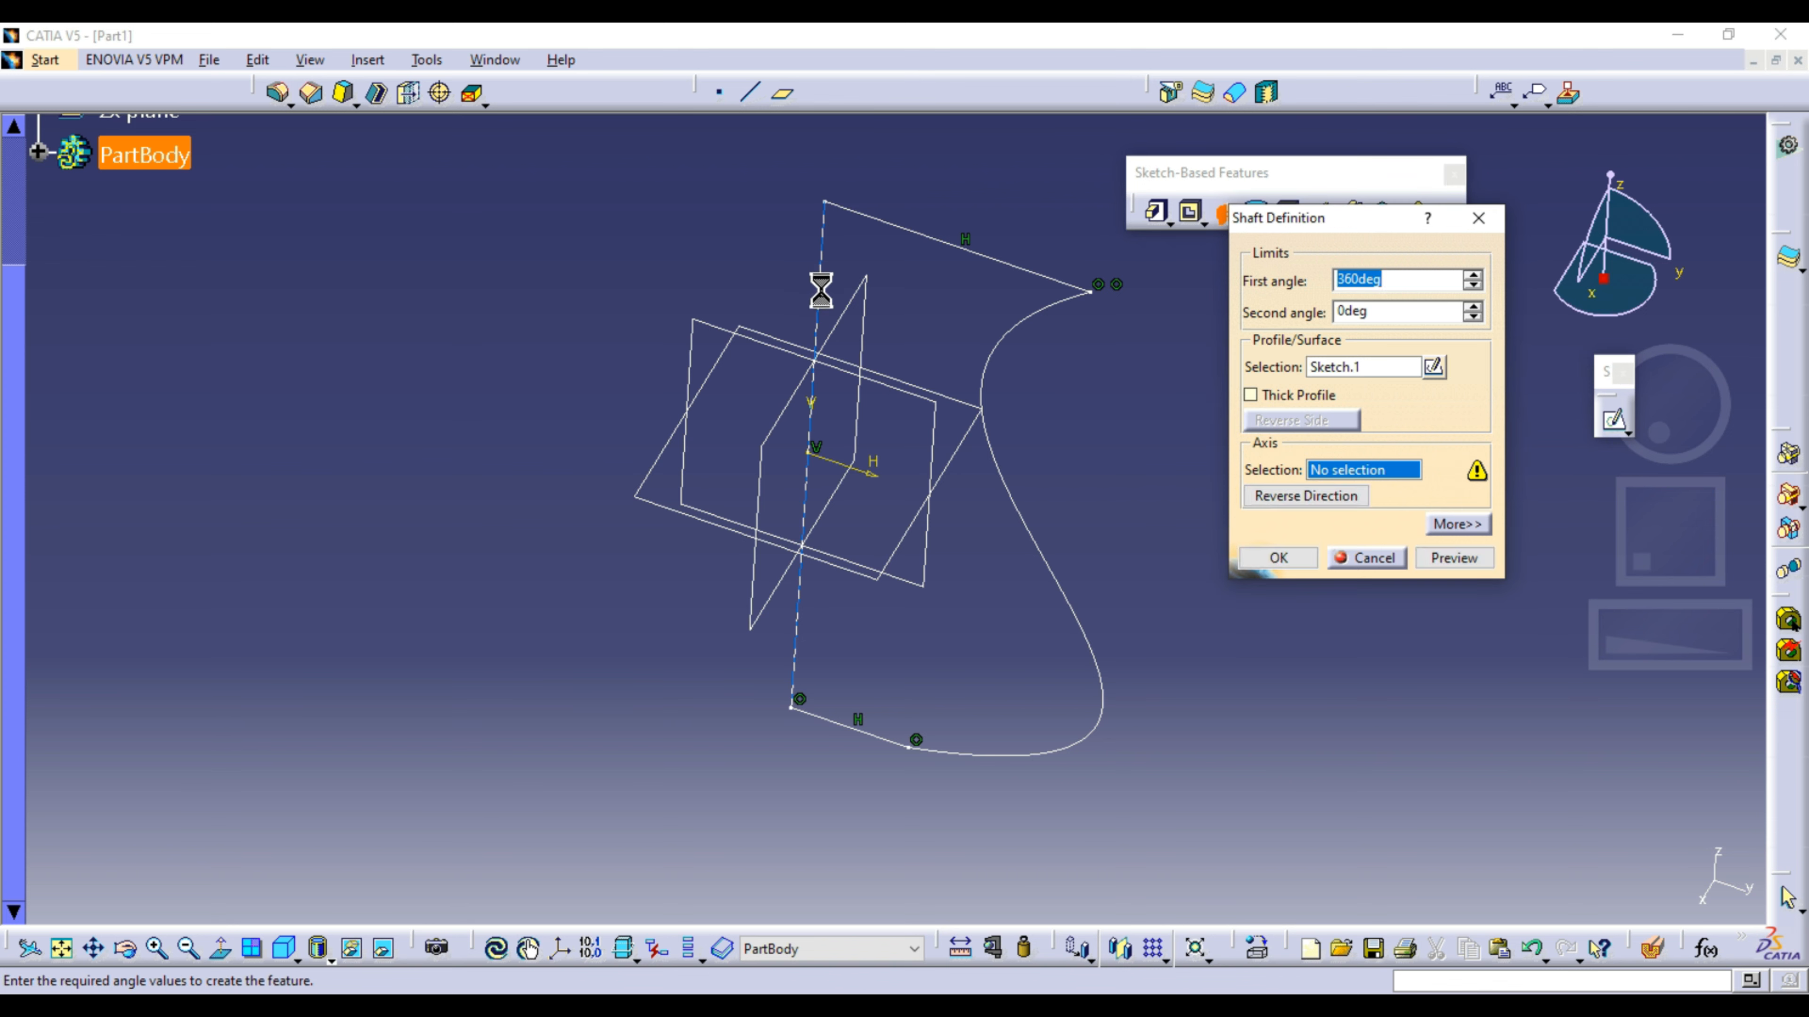
{"action": "left_click", "coordinate": [1441, 552]}
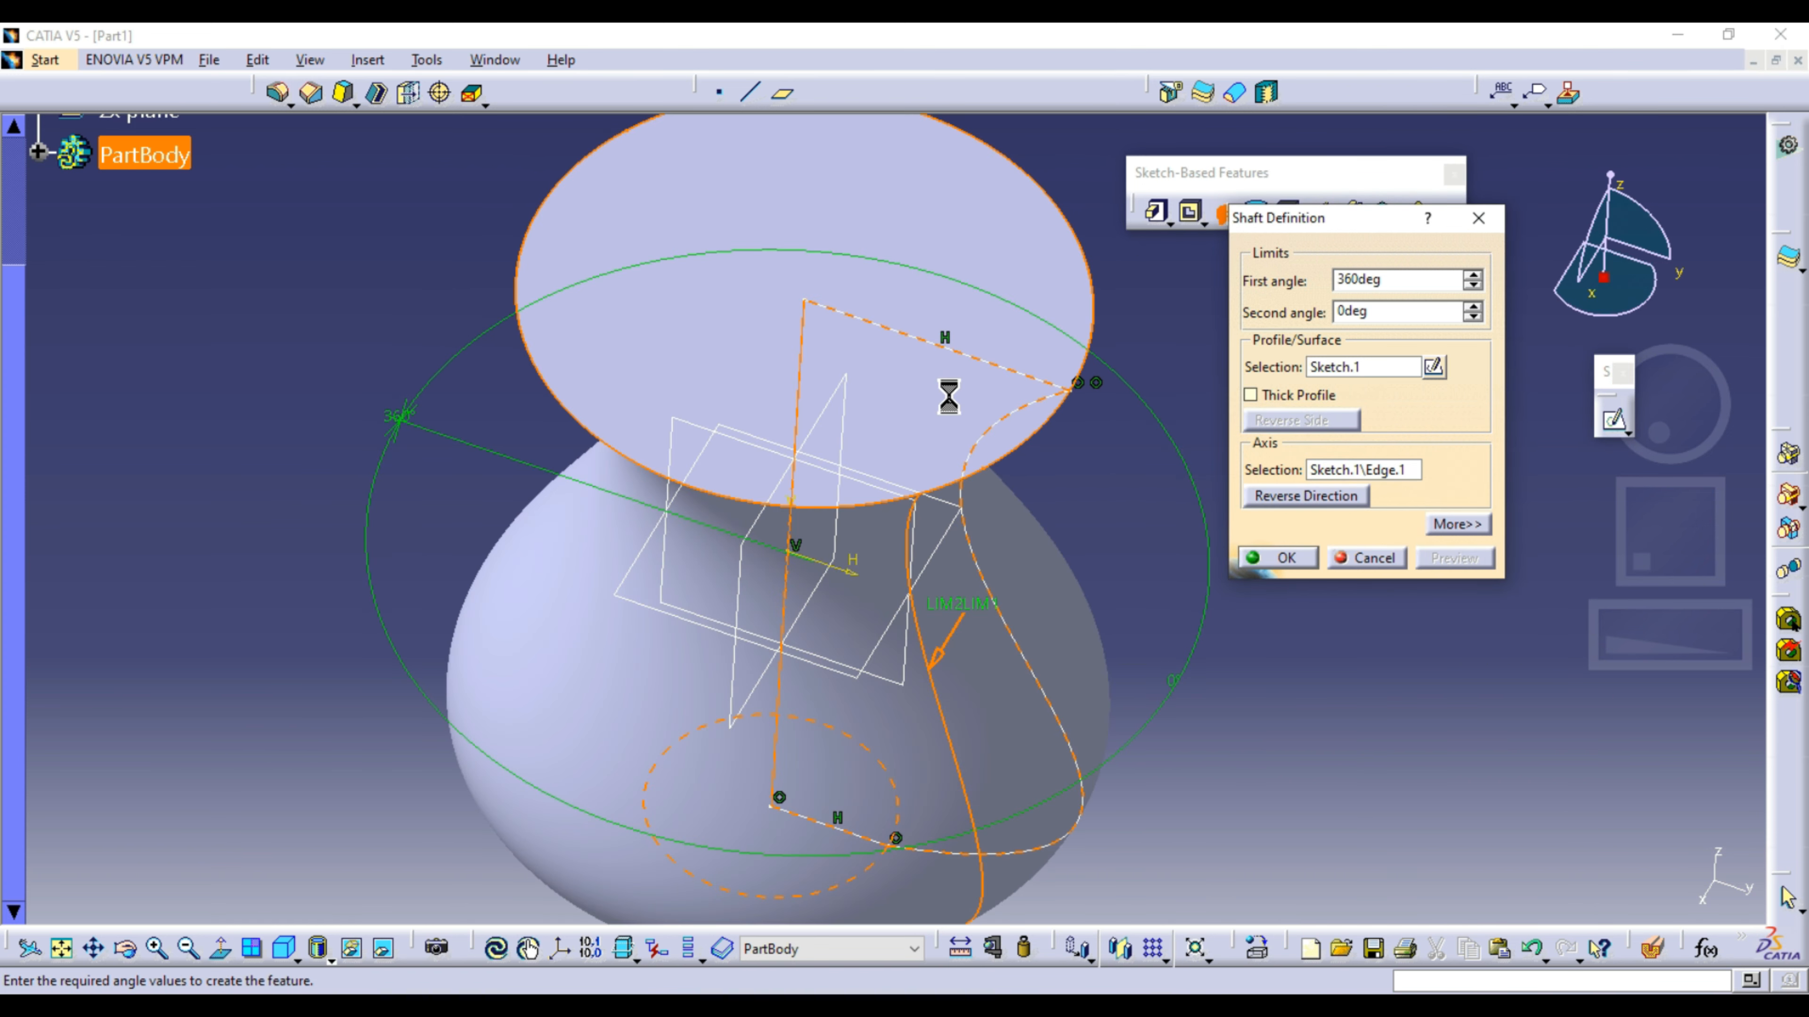
{"action": "middle_click_drag", "start_coordinate": [840, 431], "coordinate": [898, 405]}
{"action": "middle_click_drag", "start_coordinate": [1031, 519], "coordinate": [962, 395]}
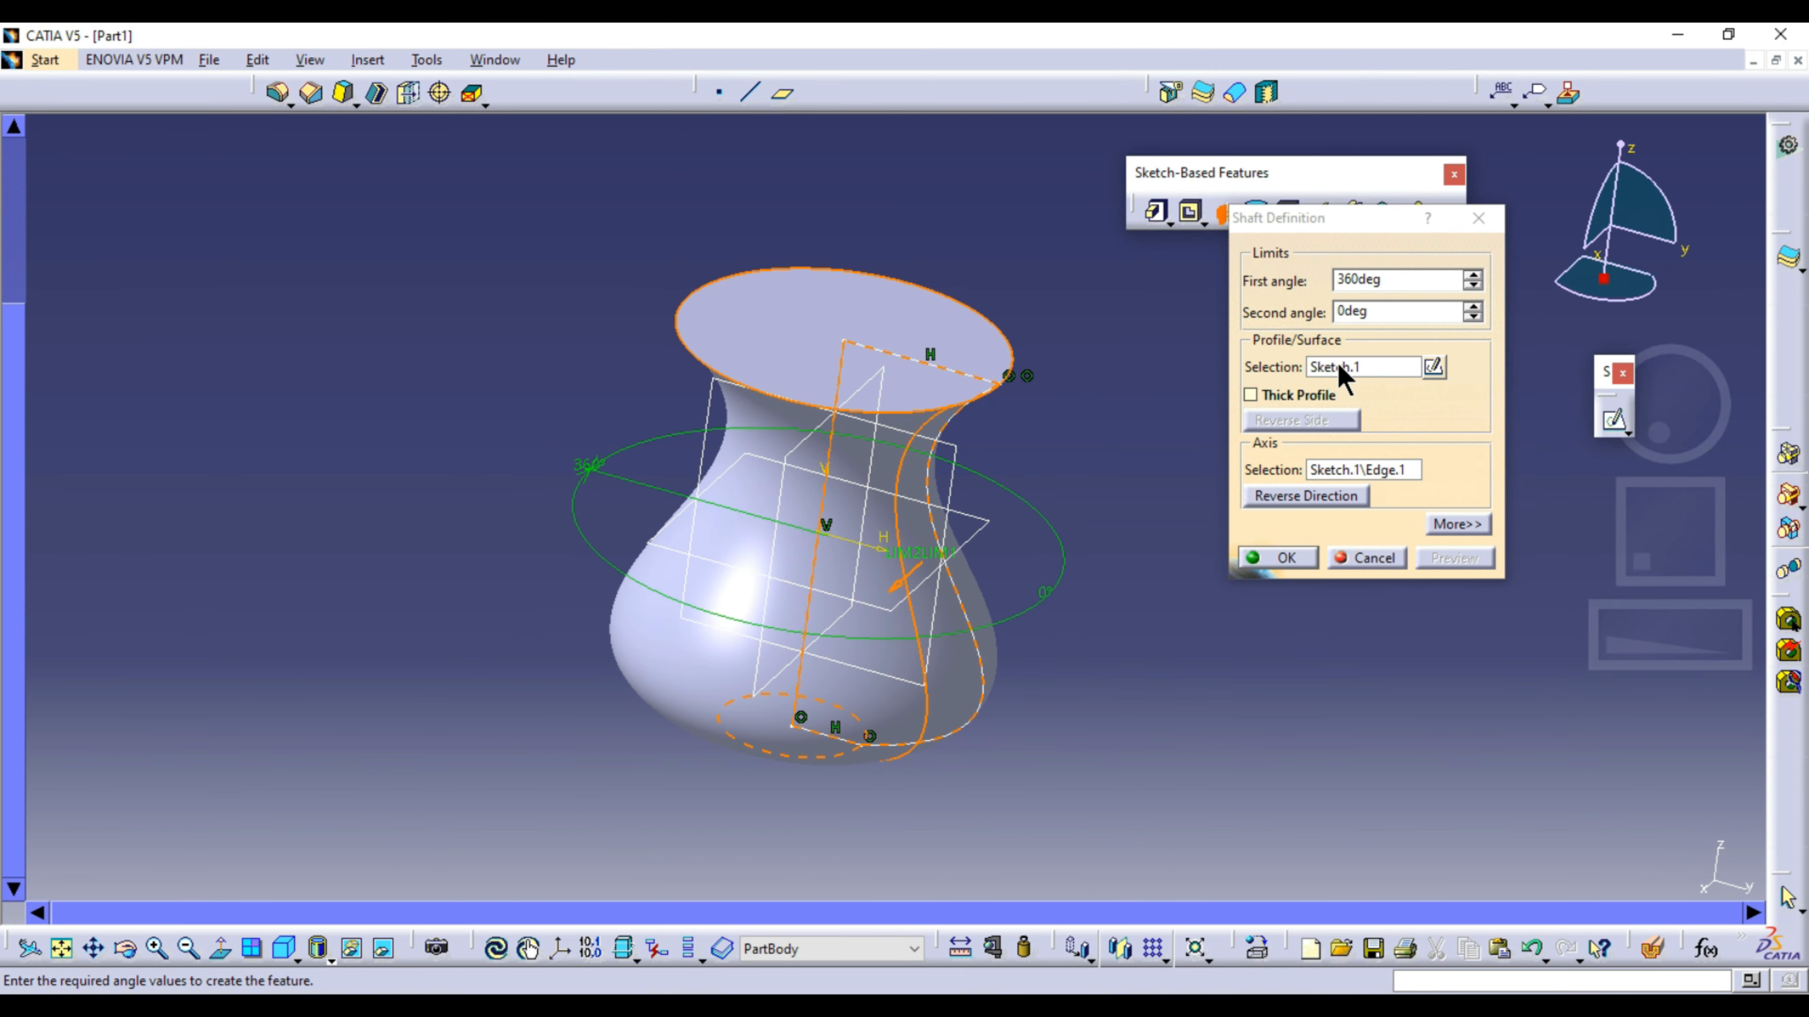
Step: Switch the shaft's axis to the profile's upper horizontal edge, inspect the preview, and cancel the shaft definition
{"action": "left_click", "coordinate": [1353, 469]}
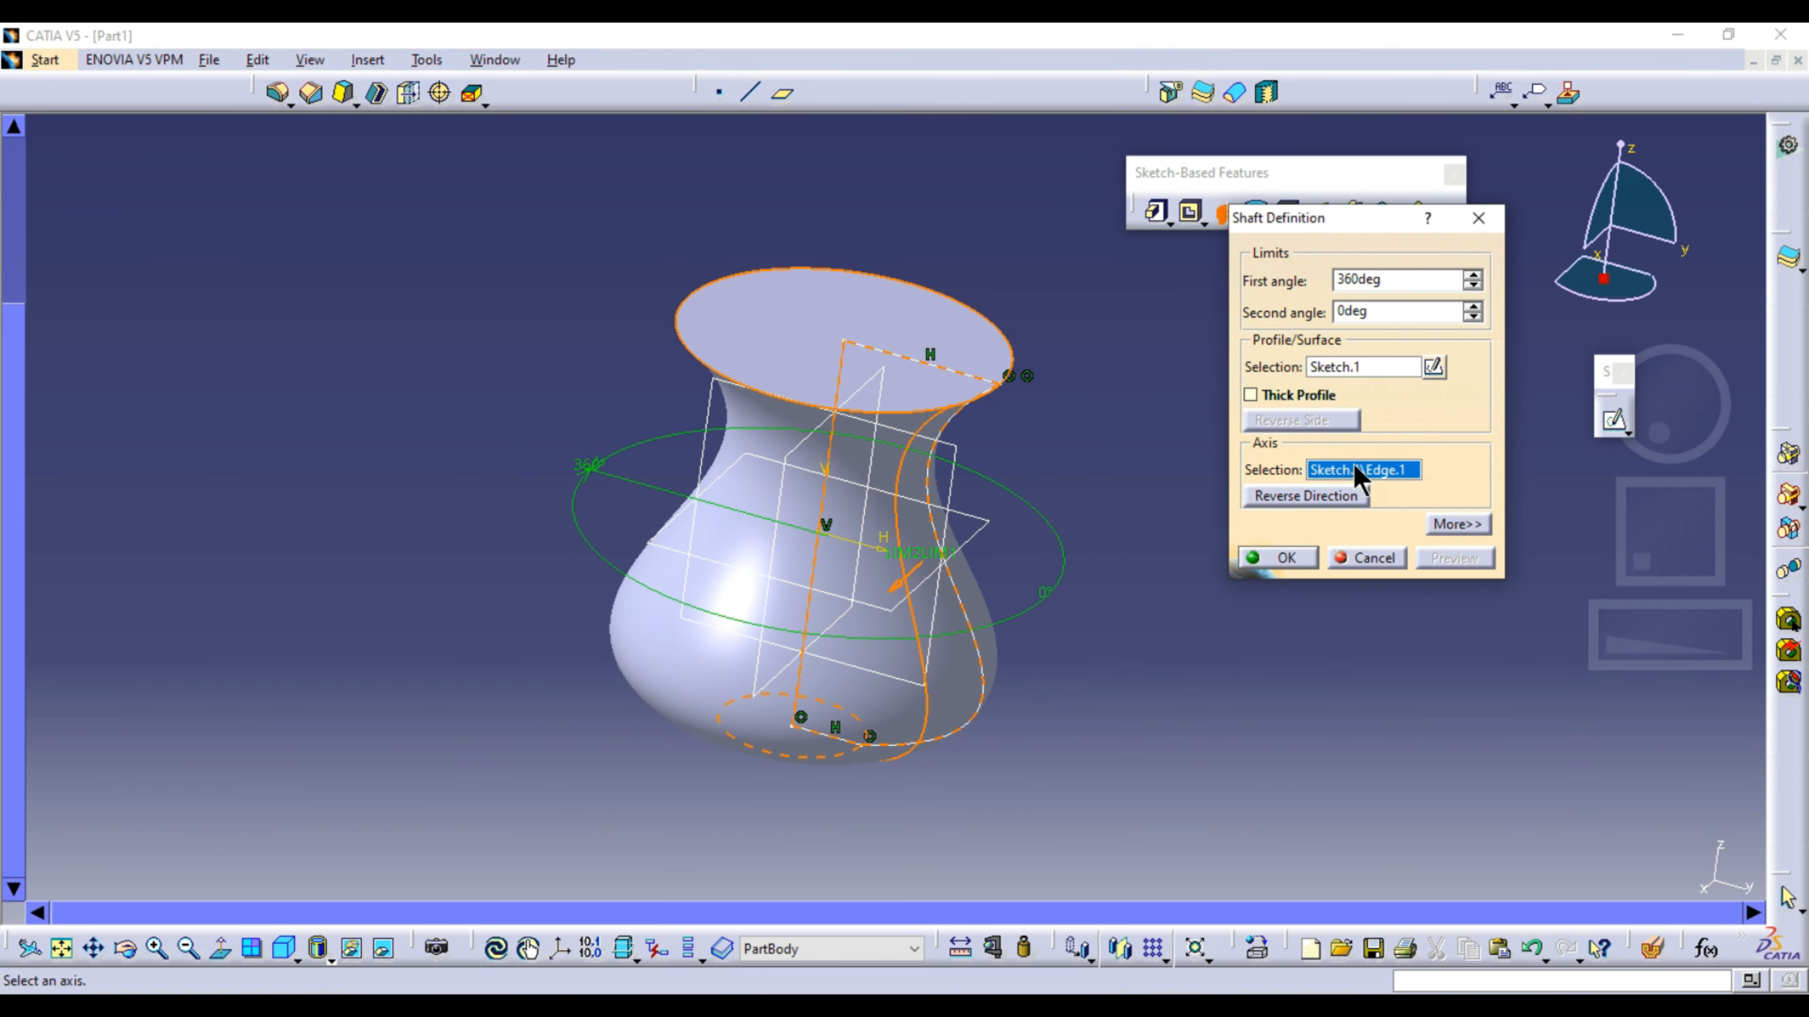
{"action": "left_click", "coordinate": [940, 372]}
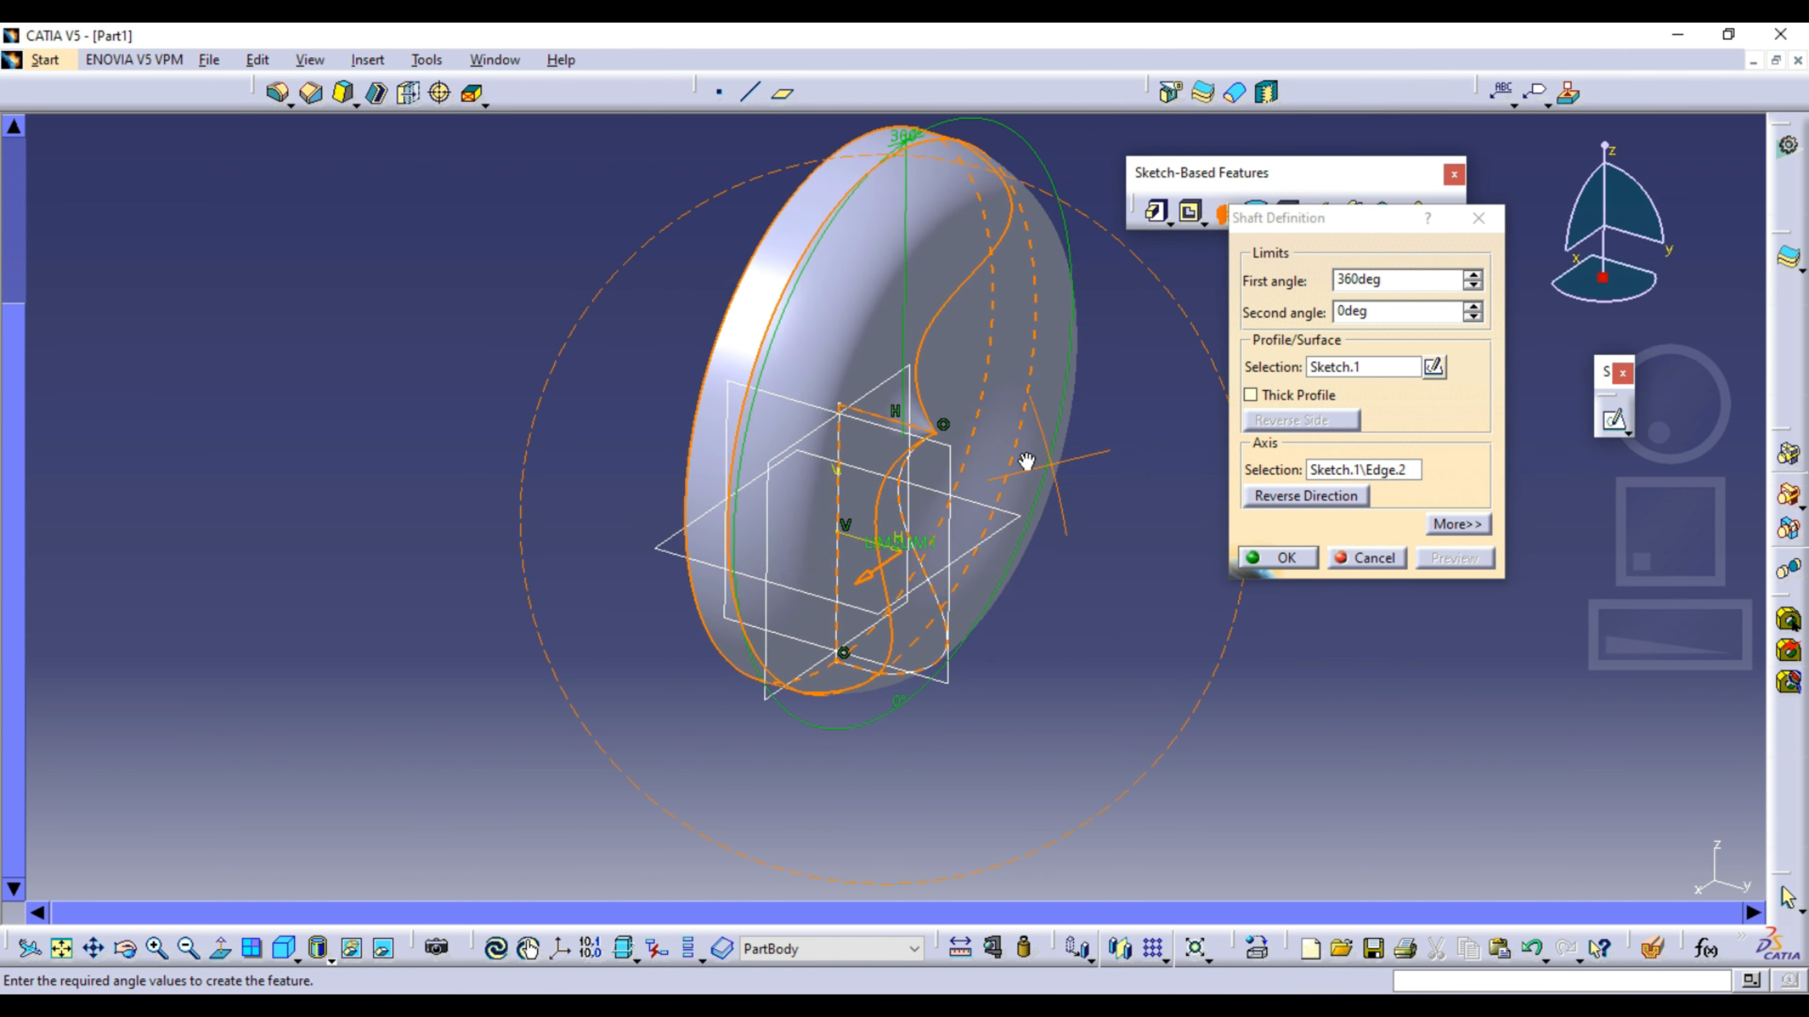
{"action": "middle_click_drag", "start_coordinate": [1027, 461], "coordinate": [1208, 428]}
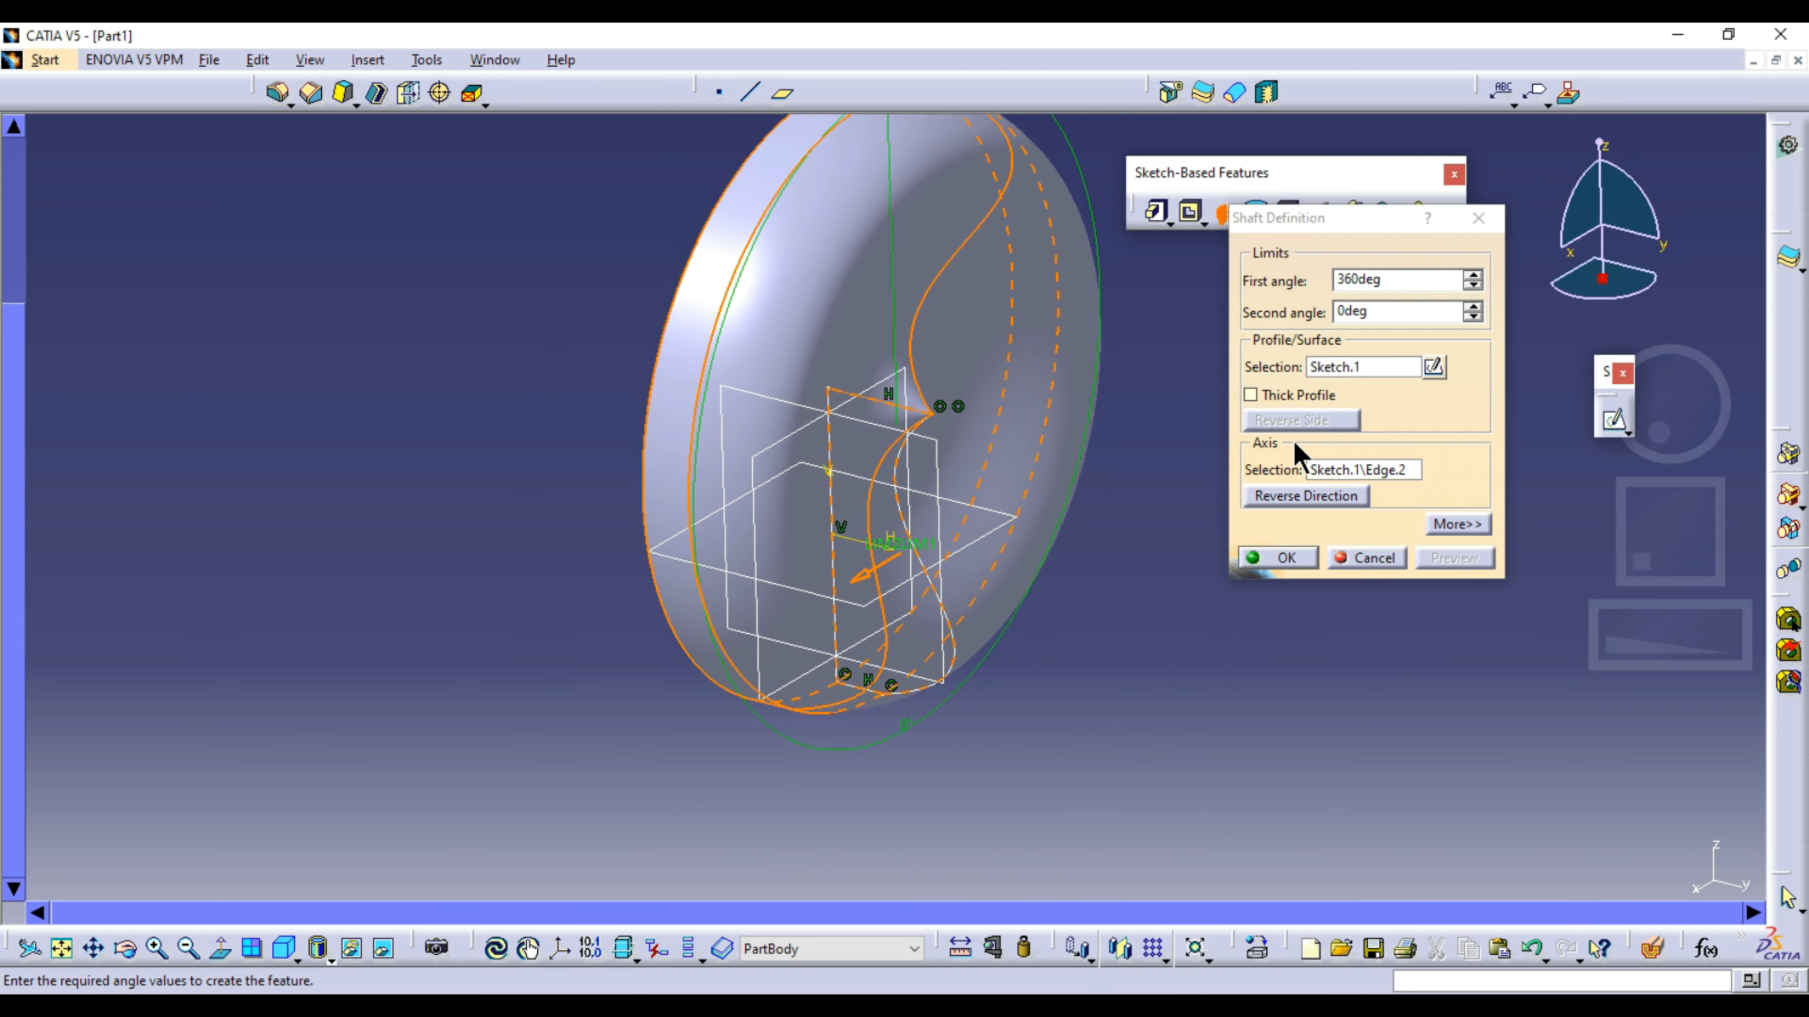
{"action": "left_click", "coordinate": [1345, 468]}
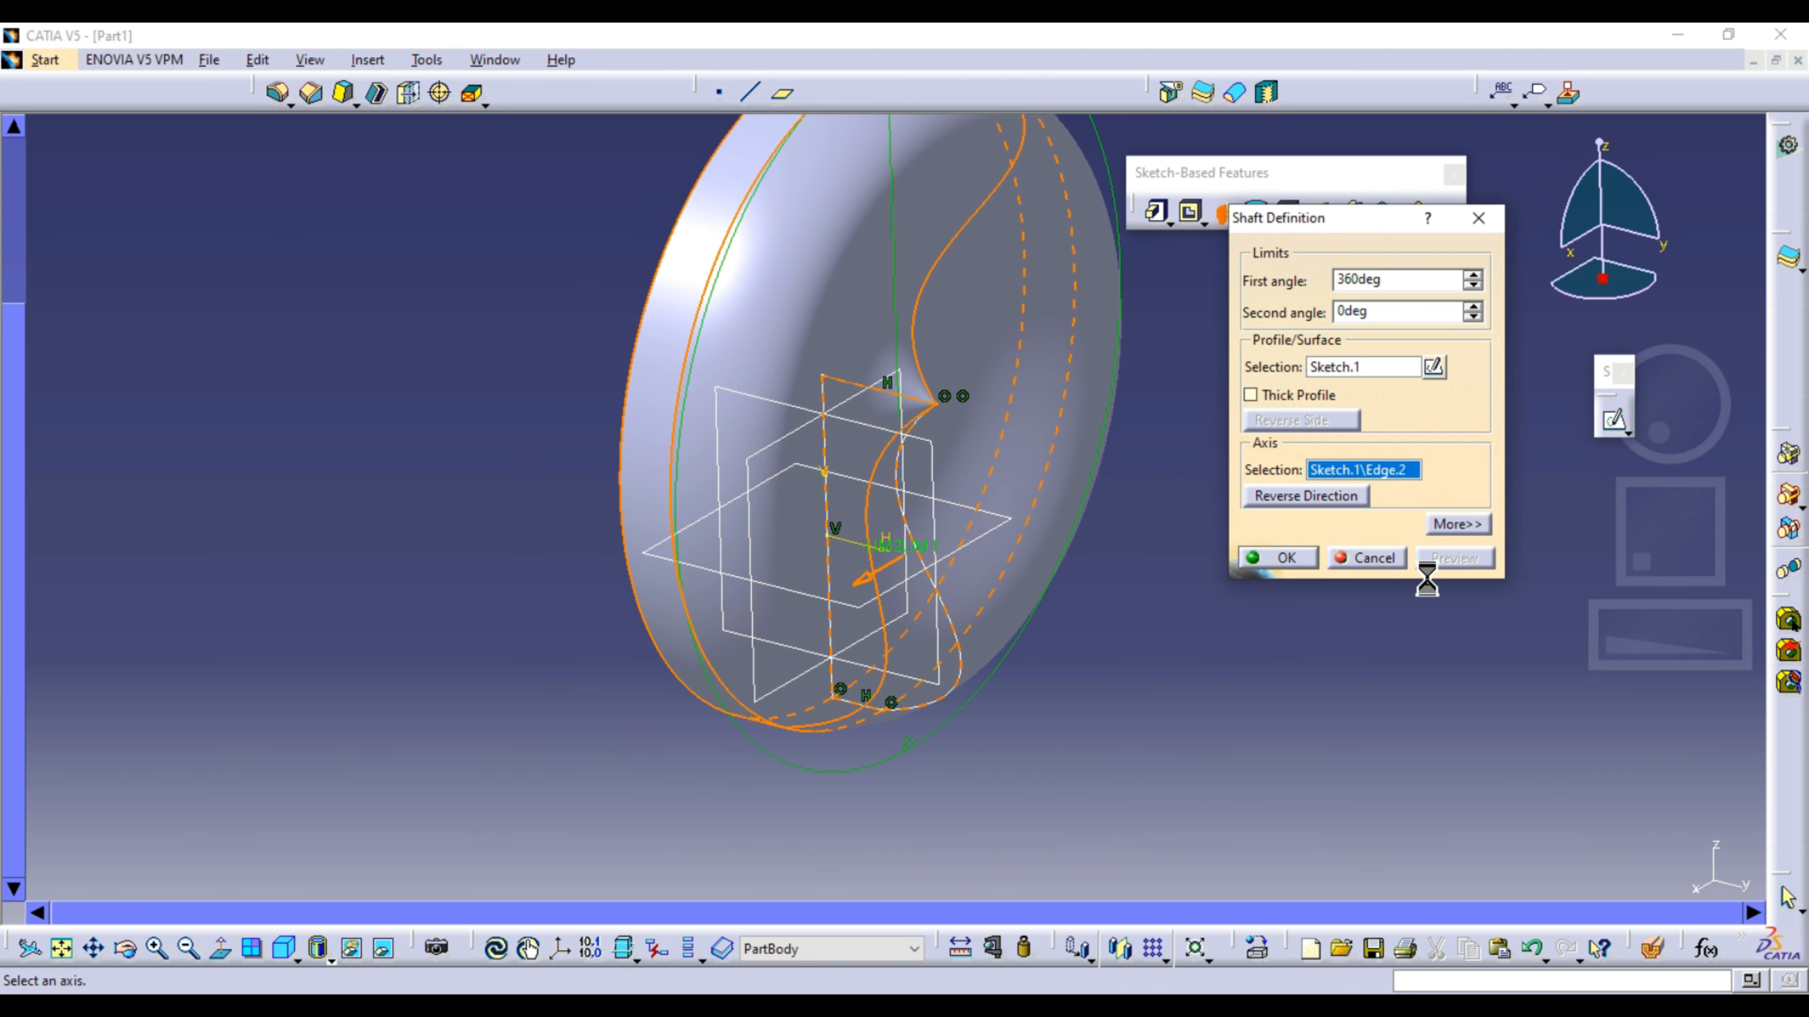
{"action": "left_click", "coordinate": [1360, 559]}
Step: Hide the xy, yz and zx planes so only the profile sketch is displayed
{"action": "middle_click_drag", "start_coordinate": [1256, 400], "coordinate": [1247, 360]}
{"action": "key", "text": "F3"}
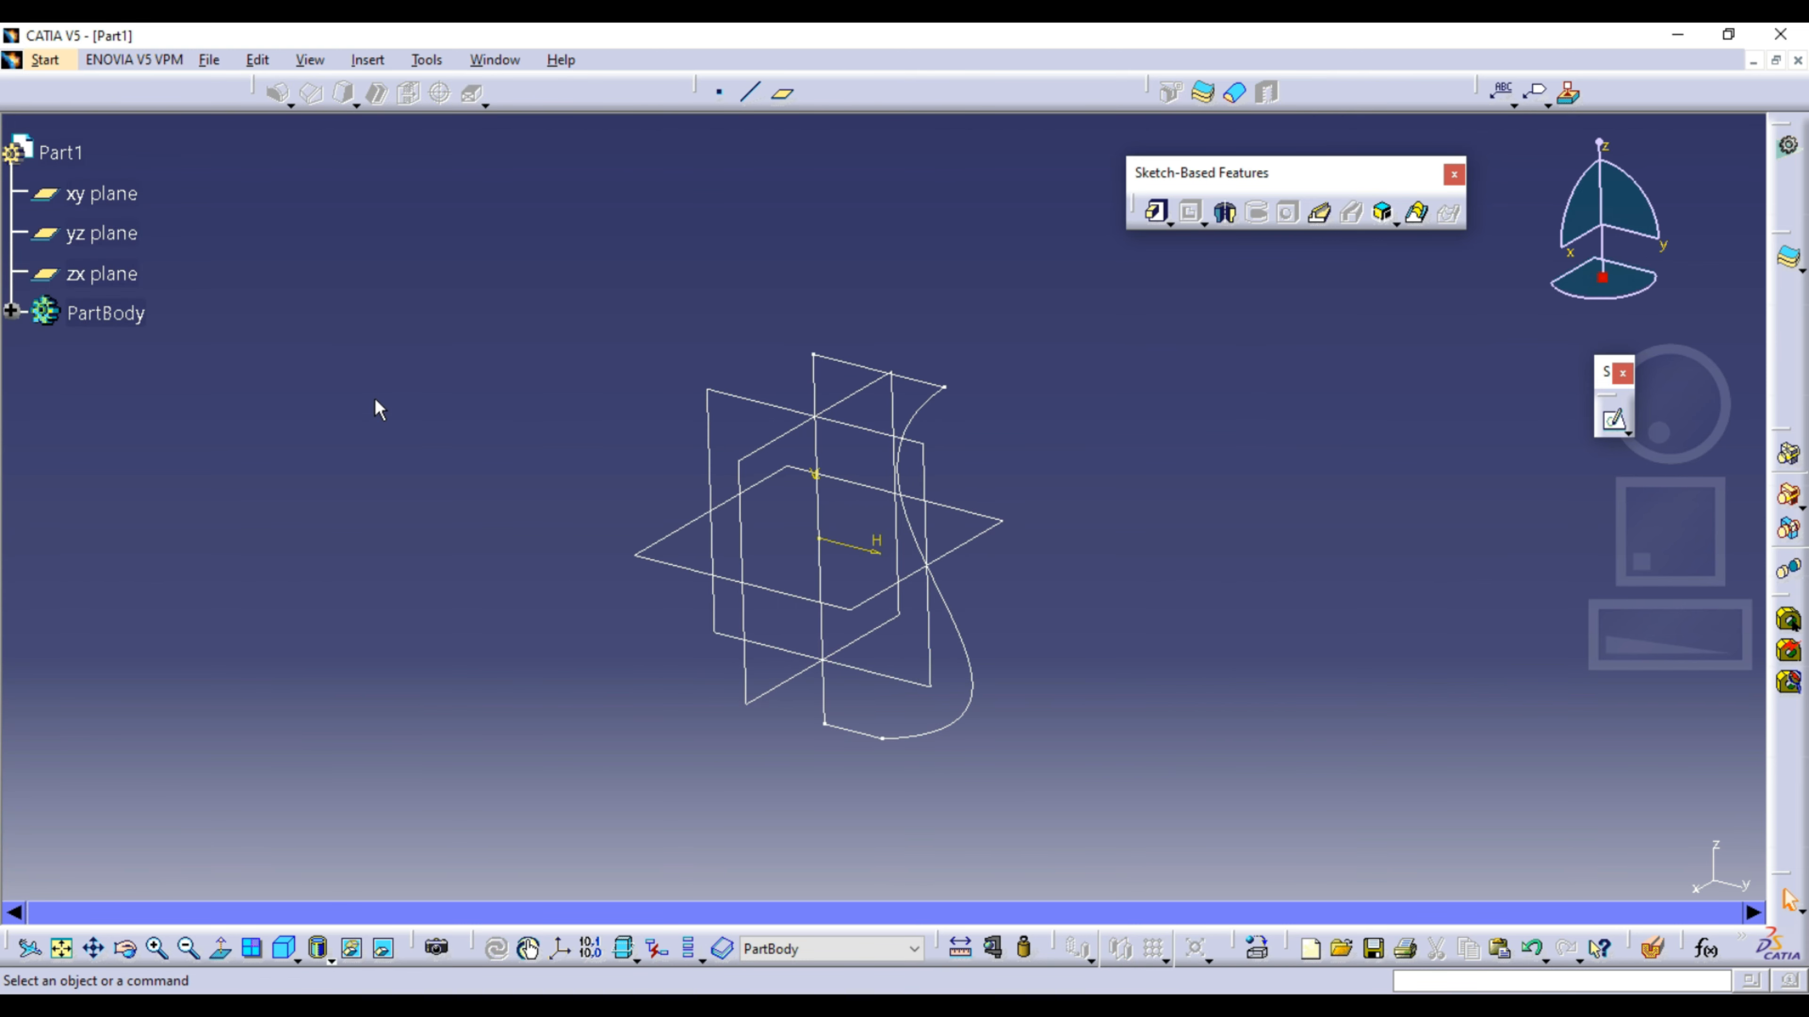
{"action": "left_click", "coordinate": [101, 273]}
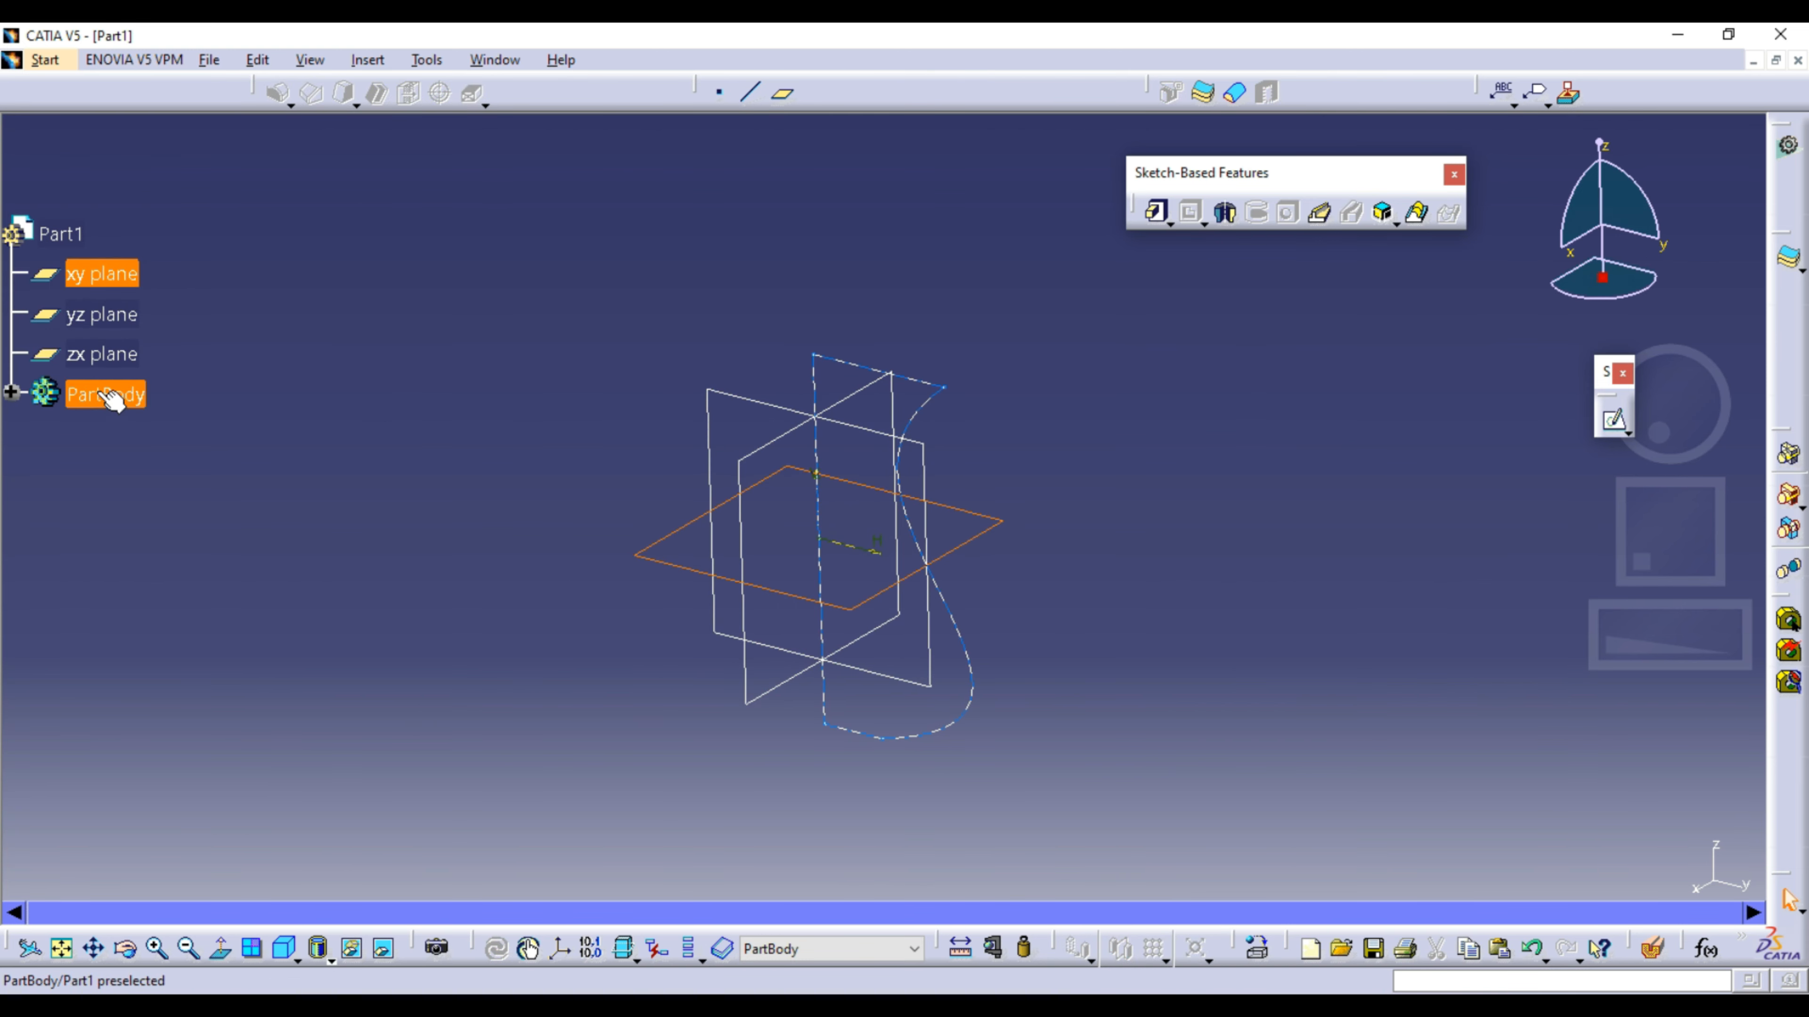
{"action": "left_click", "coordinate": [107, 356], "text": "shift"}
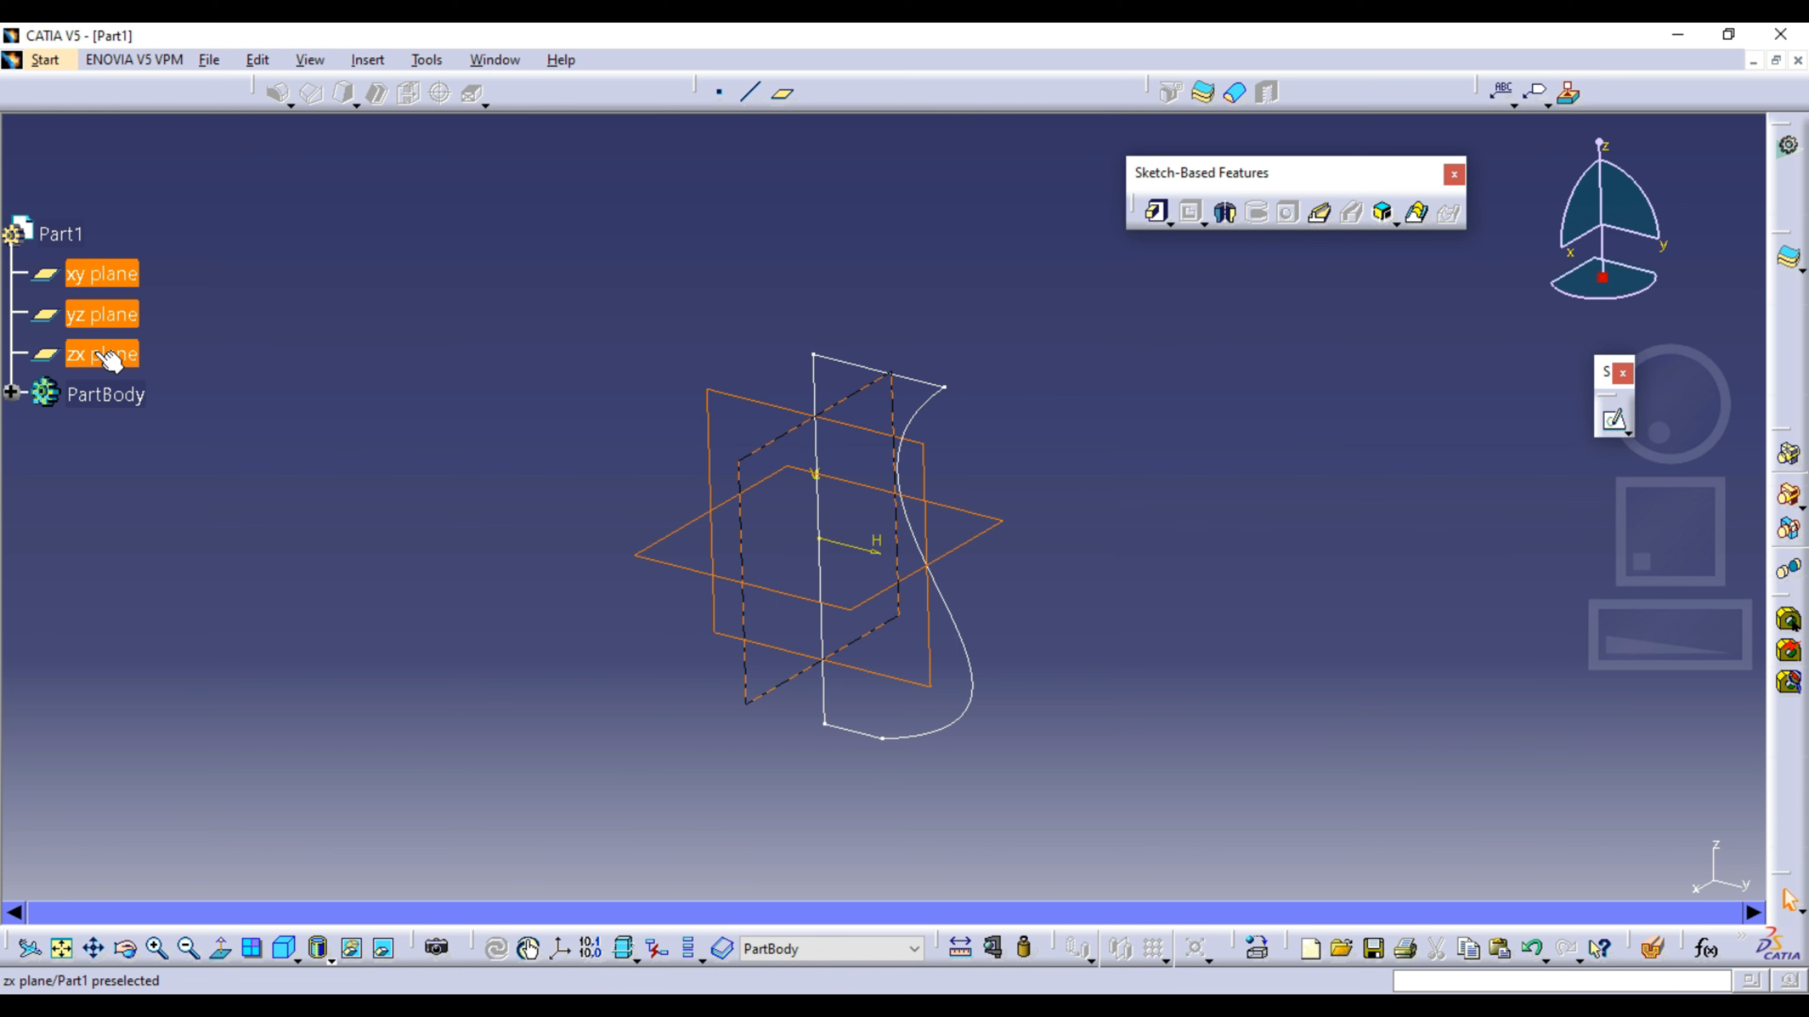
{"action": "right_click", "coordinate": [111, 360]}
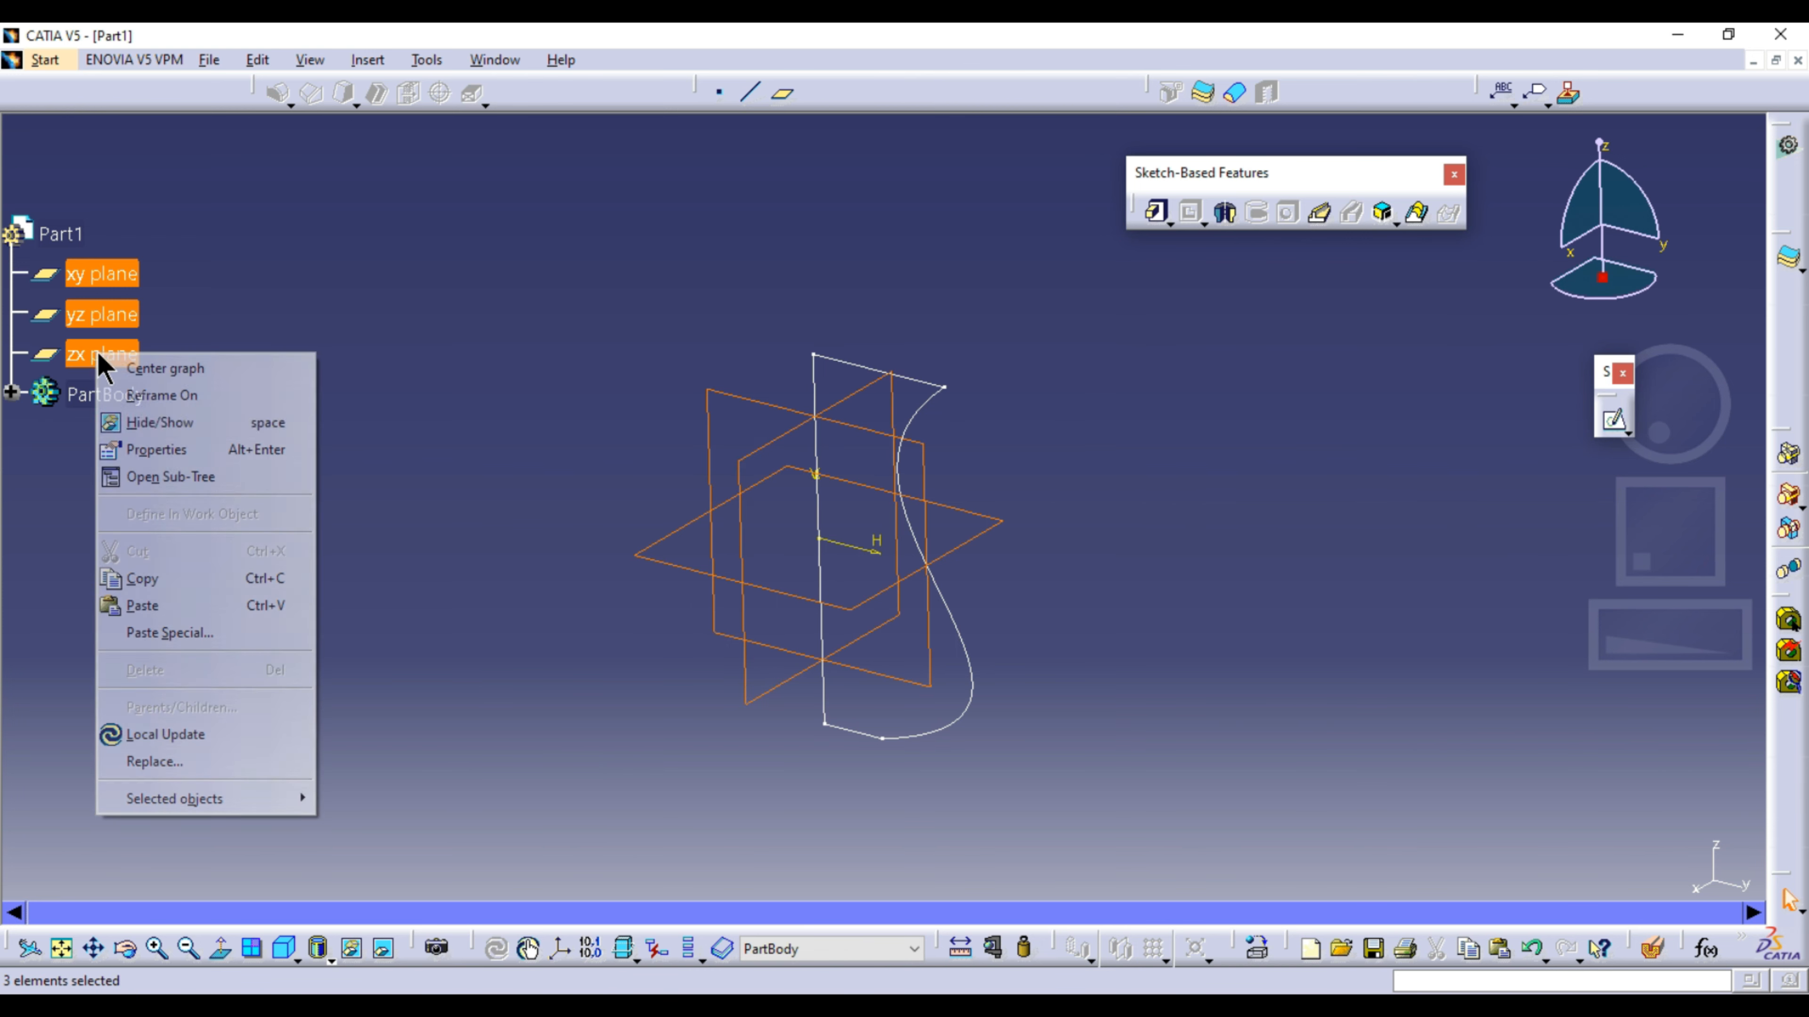
{"action": "left_click", "coordinate": [142, 421]}
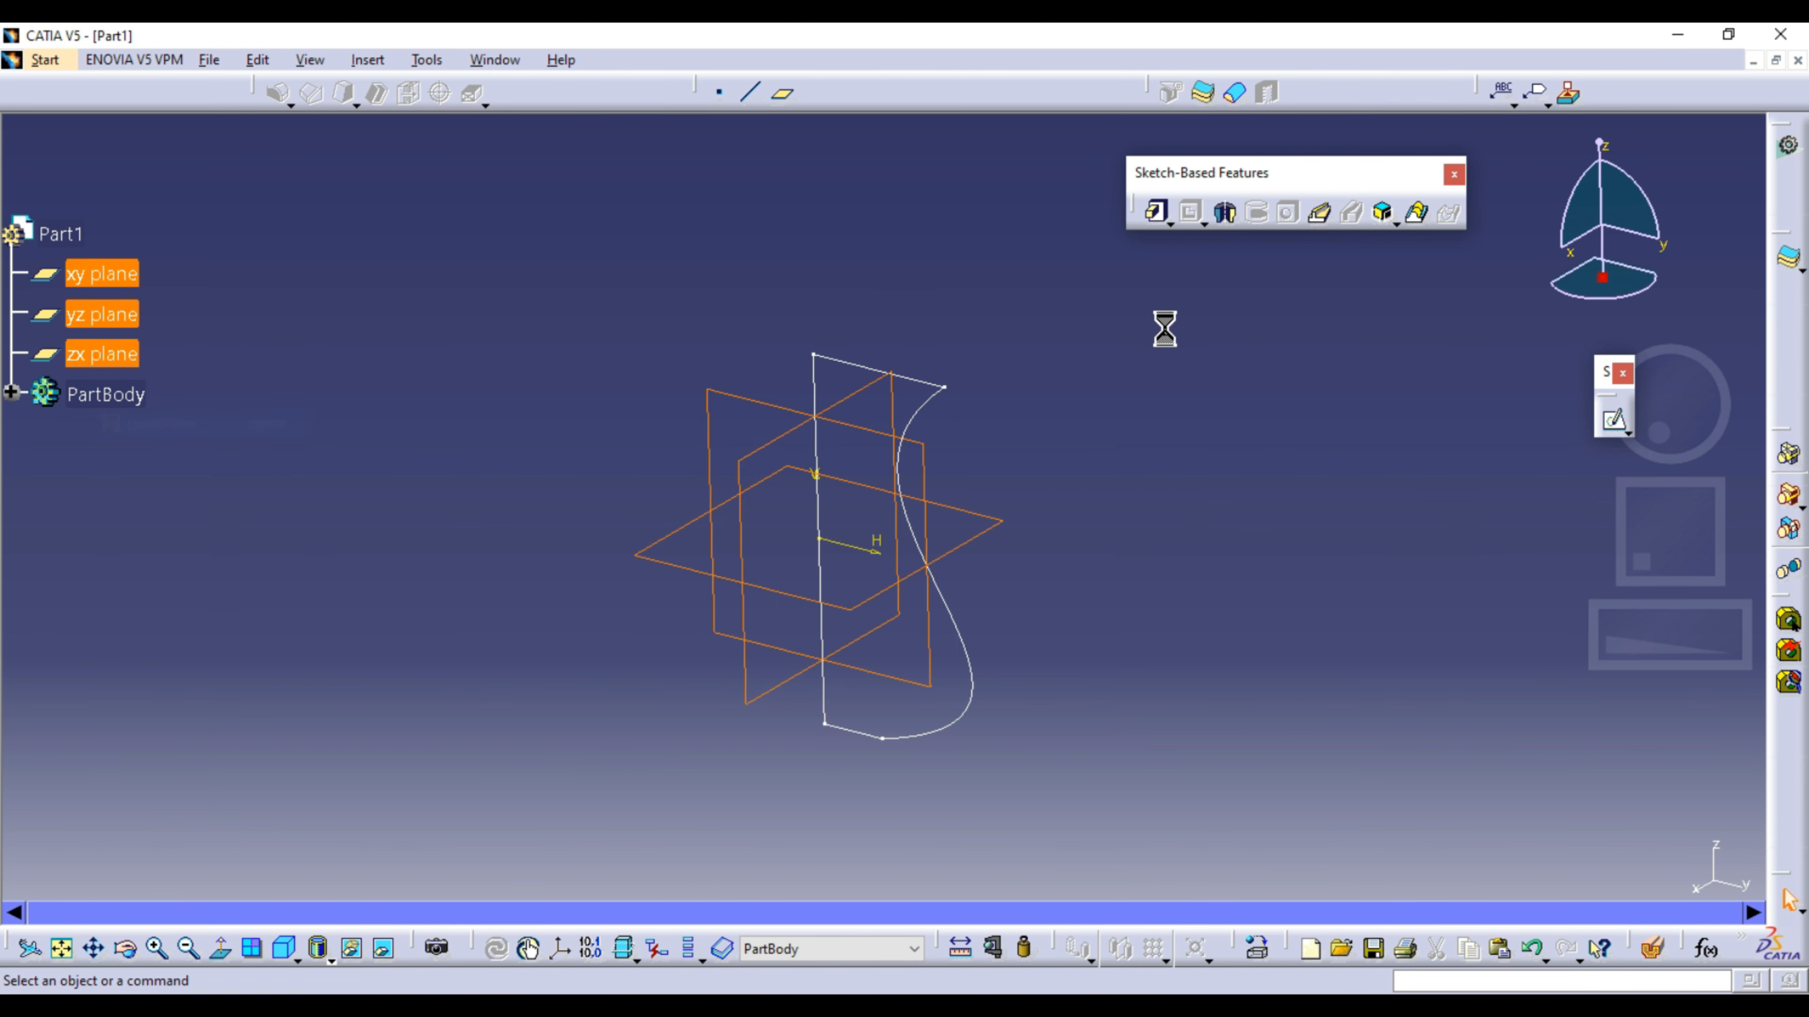
Step: Create a 360° shaft from the spline profile about its lower horizontal edge
{"action": "left_click", "coordinate": [1225, 214]}
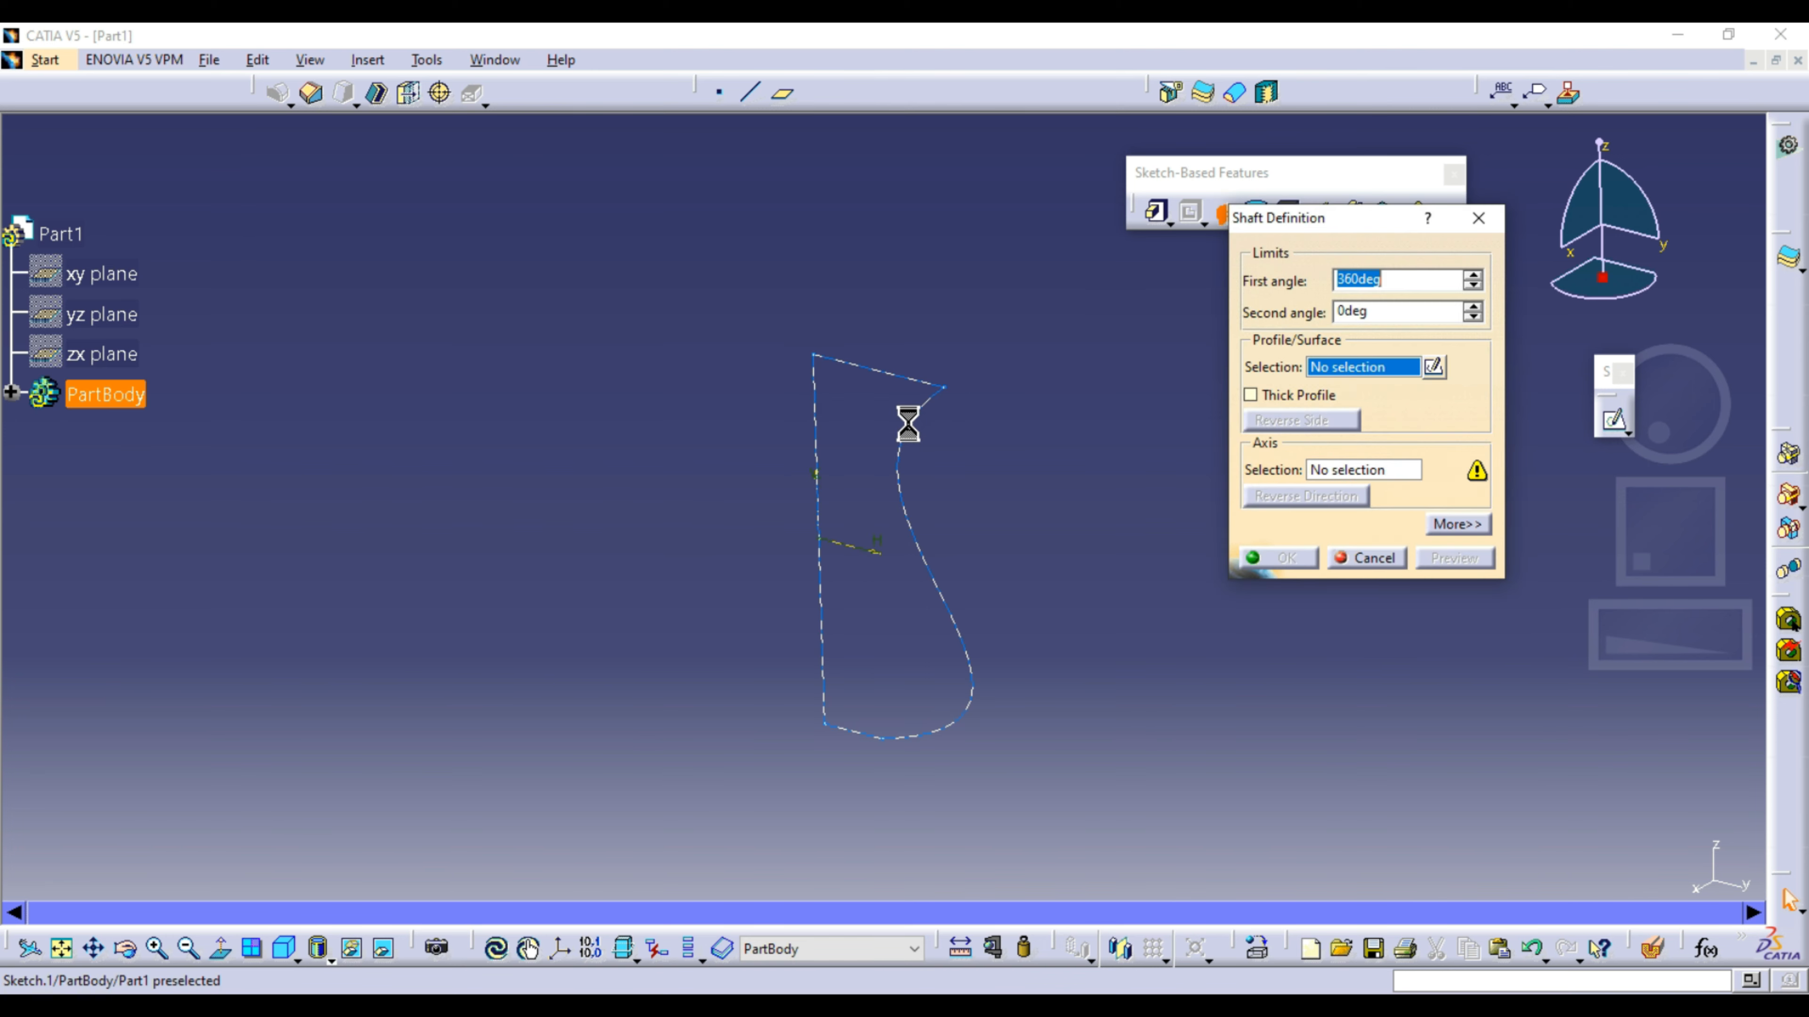
{"action": "left_click", "coordinate": [909, 422]}
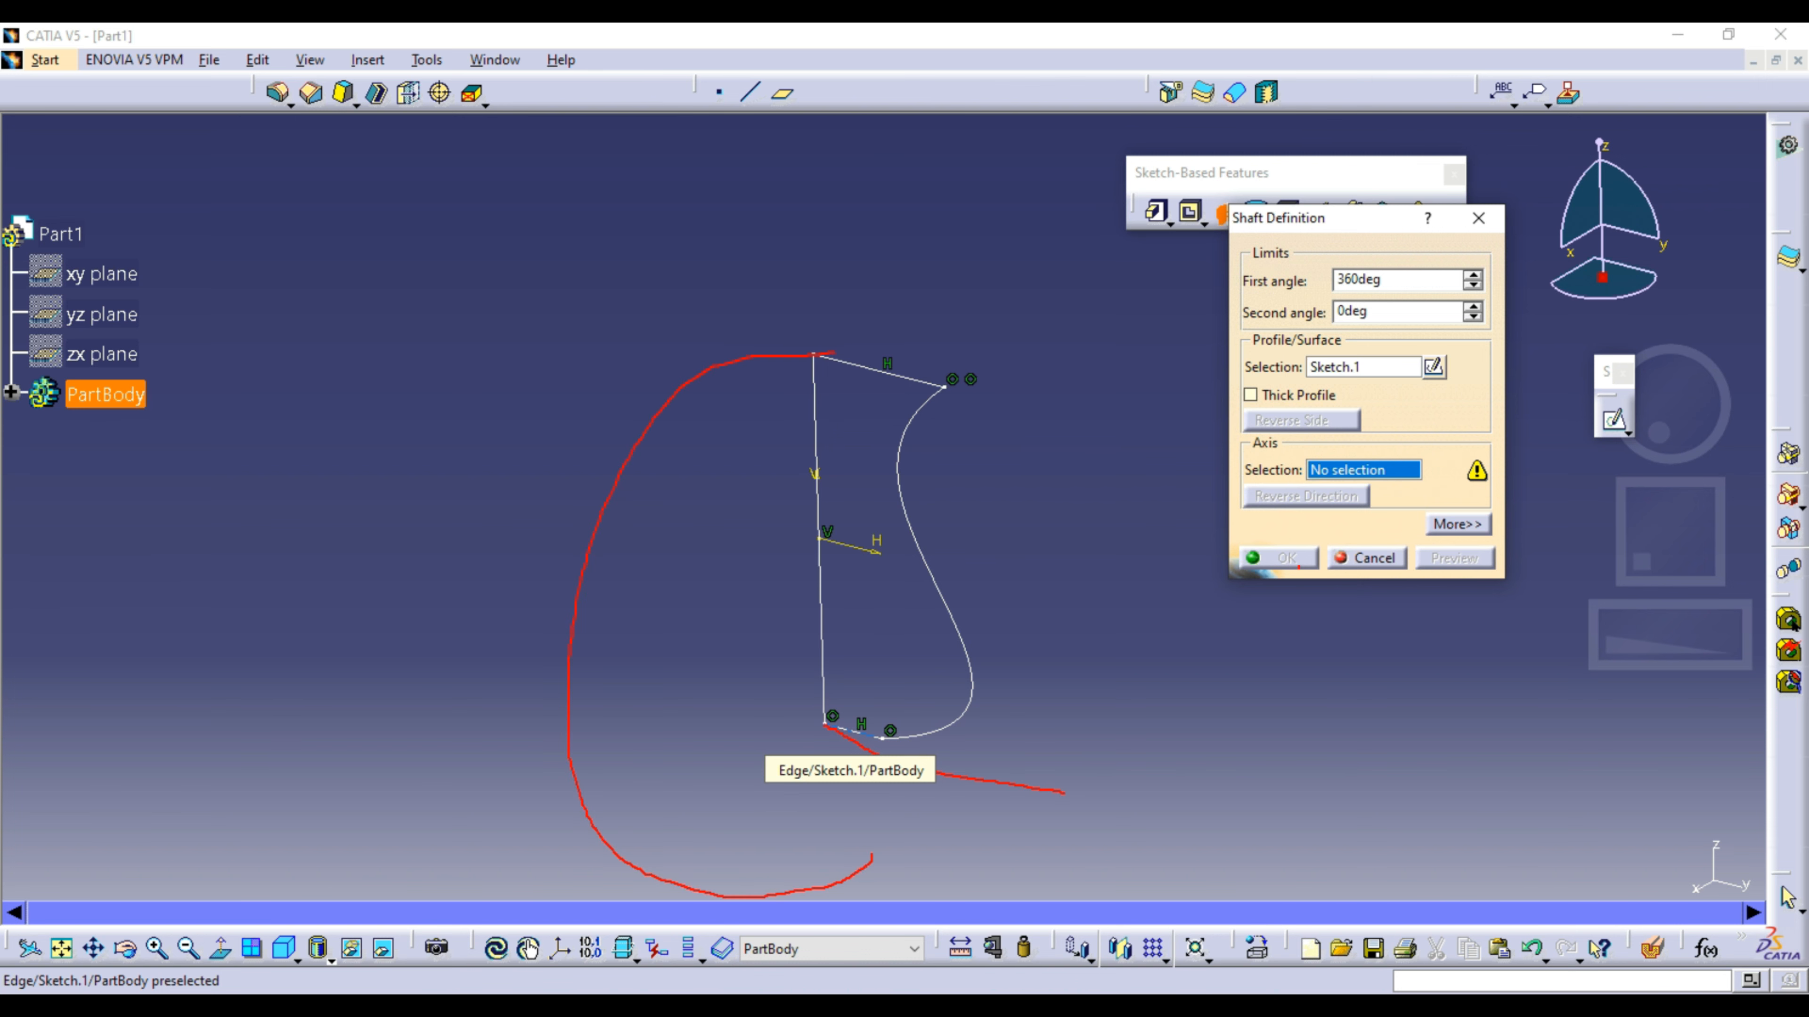
{"action": "key", "text": "Escape"}
{"action": "left_click", "coordinate": [860, 733]}
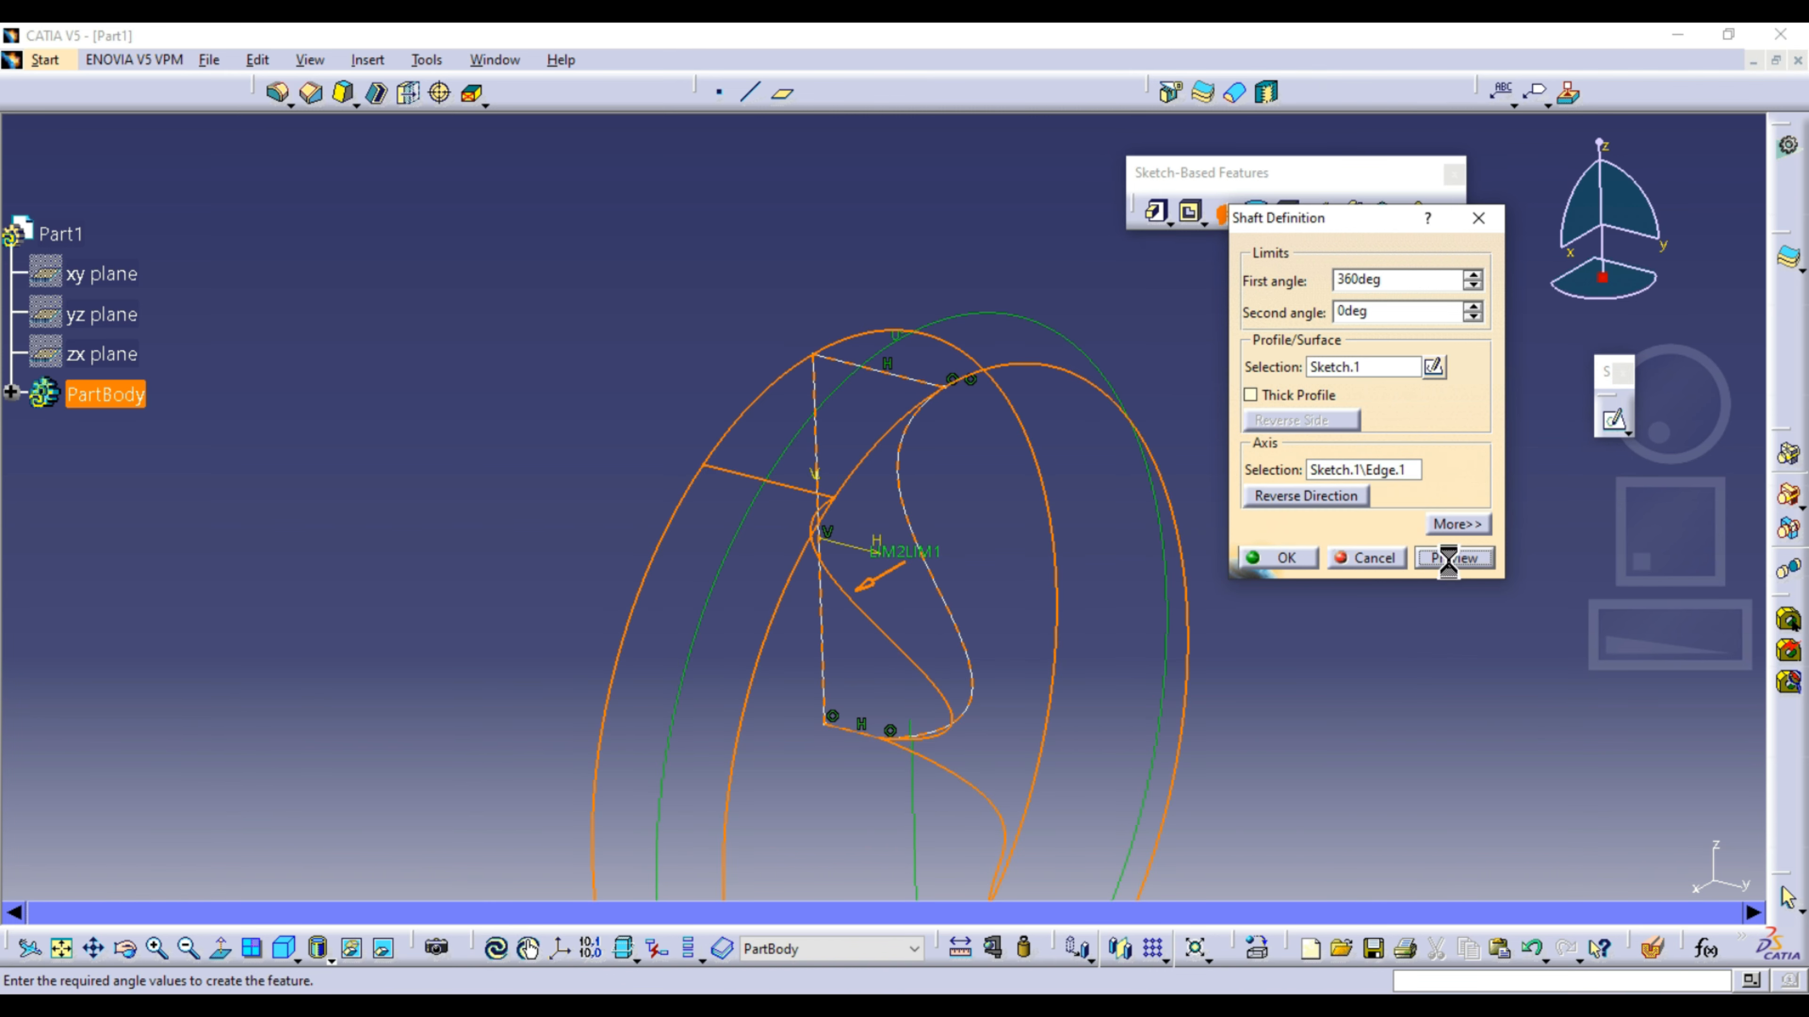
{"action": "left_click", "coordinate": [1301, 558]}
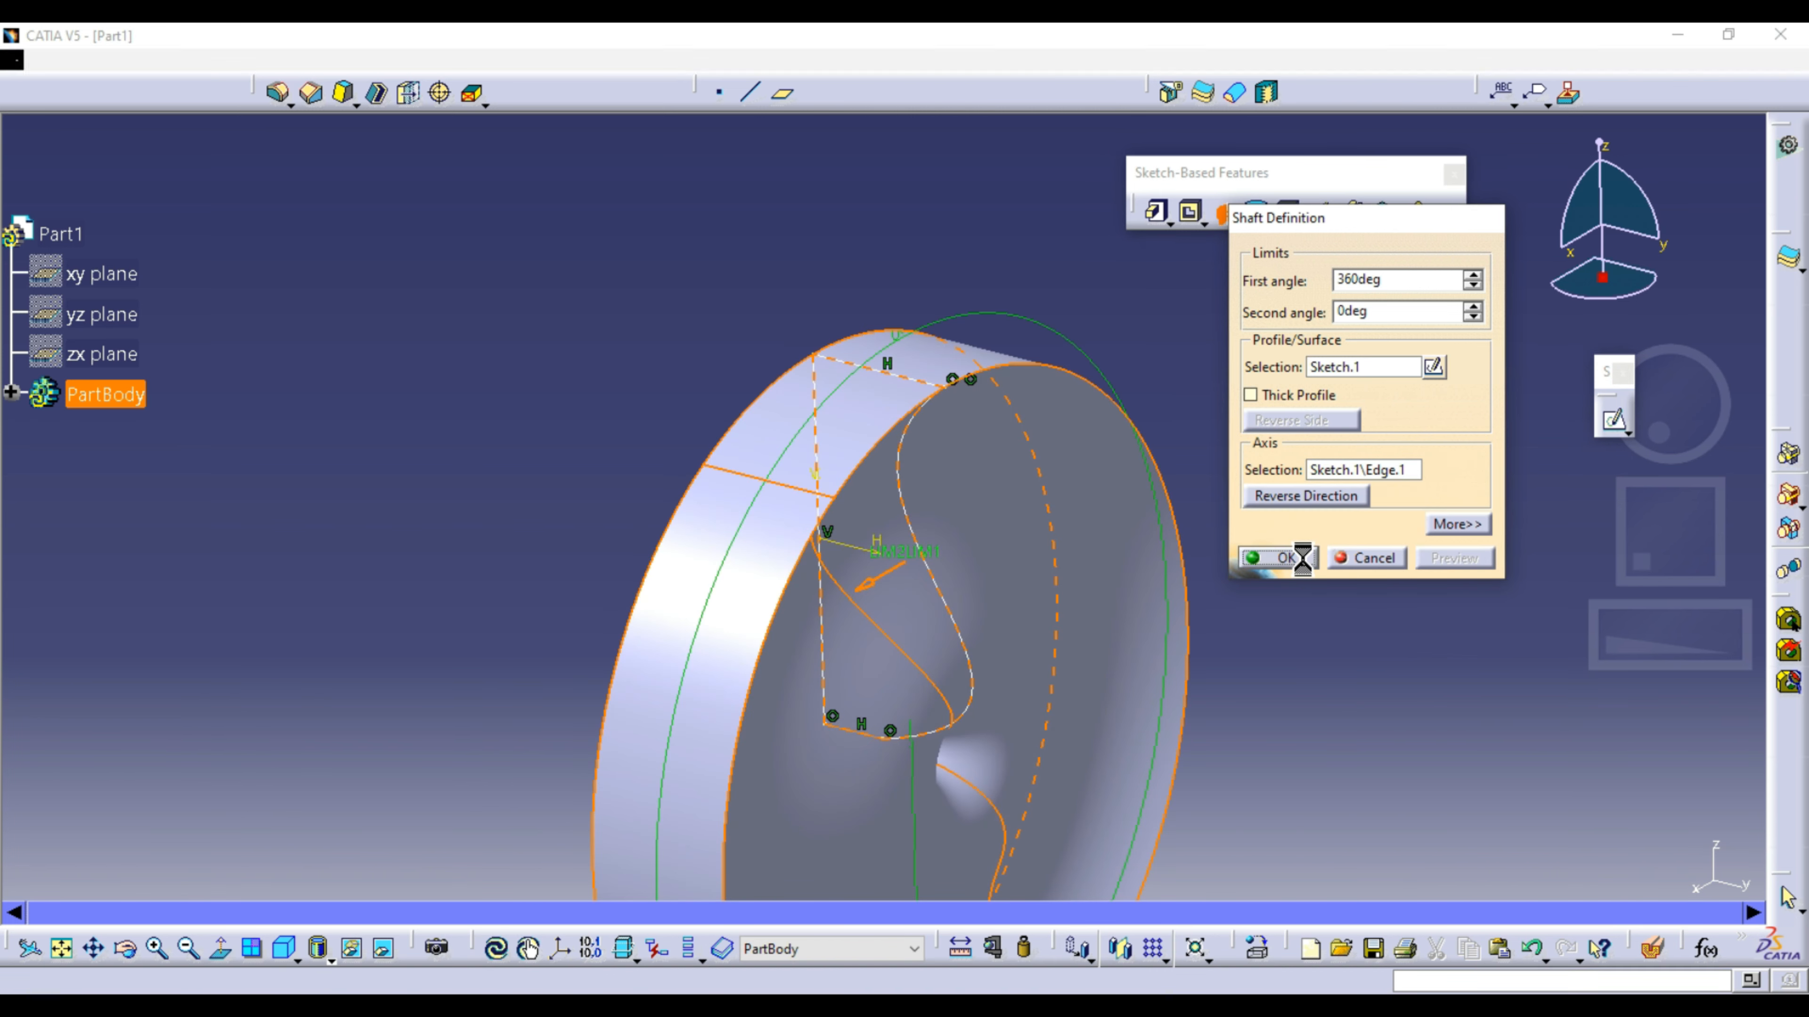
{"action": "middle_click_drag", "start_coordinate": [1260, 453], "coordinate": [1063, 577]}
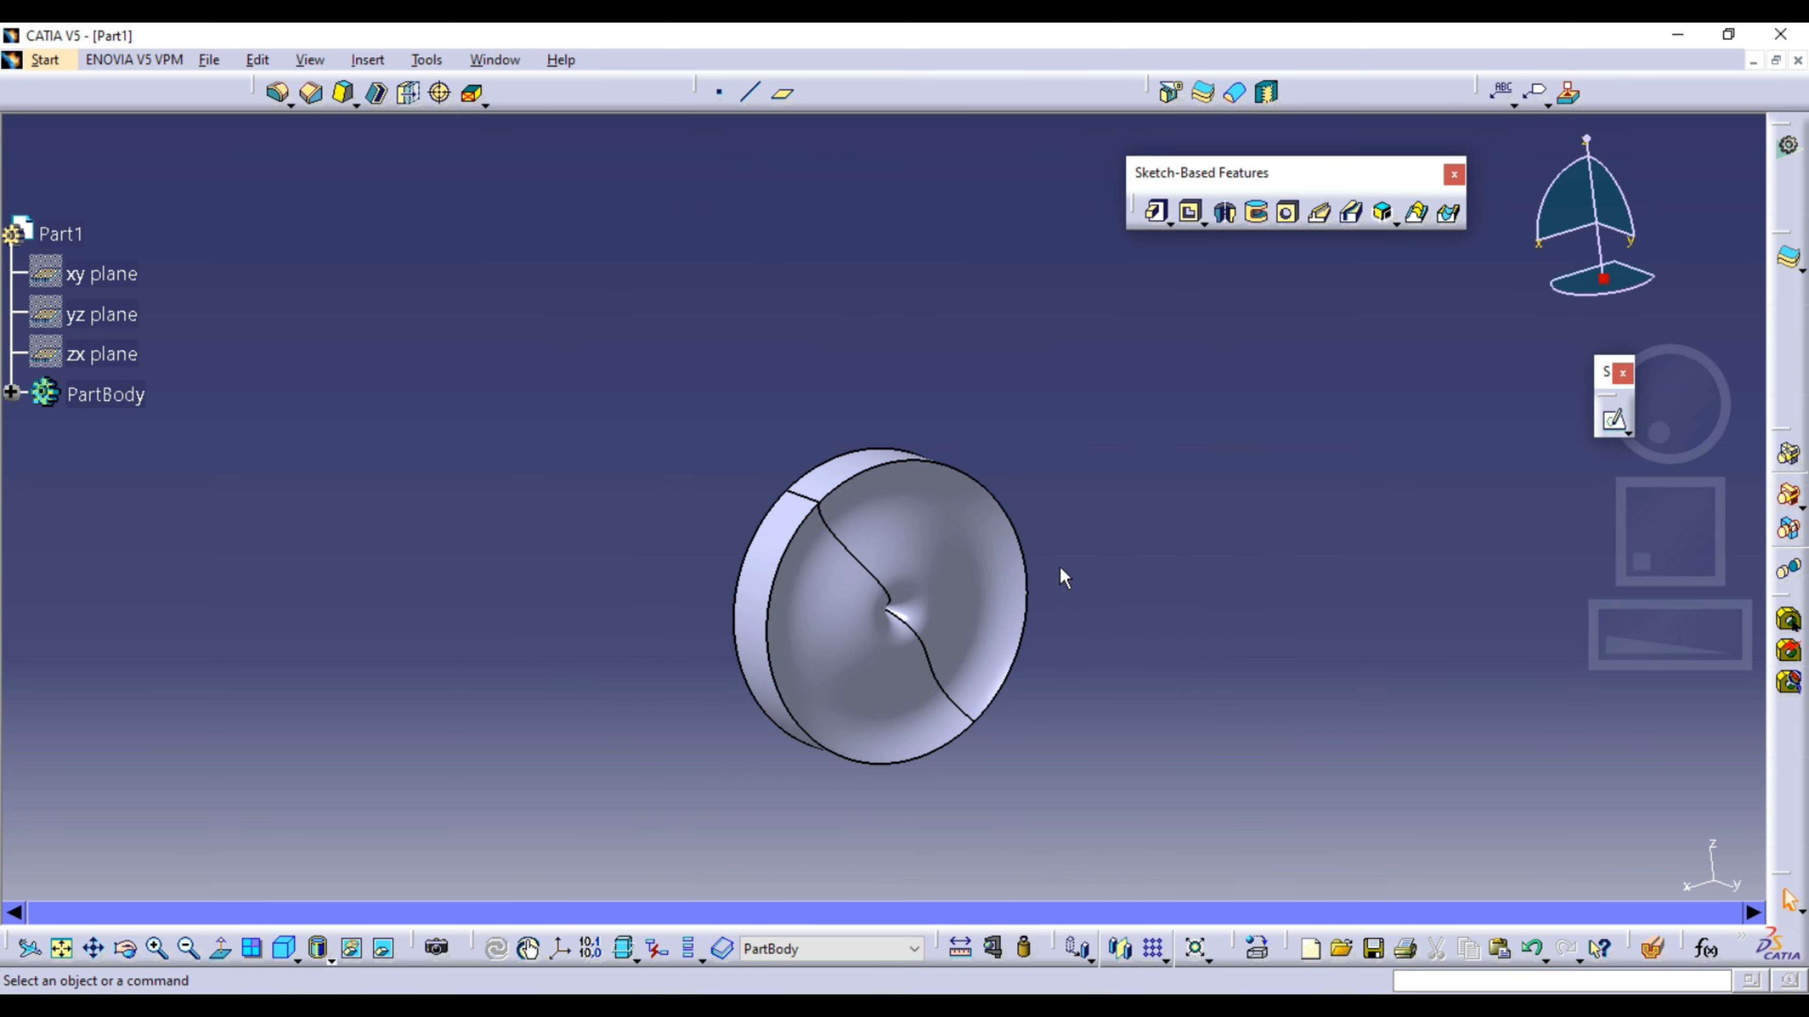
Step: Create a new part named Part2 with hybrid design enabled and start a sketch on its yz plane
{"action": "key", "text": "ctrl+n"}
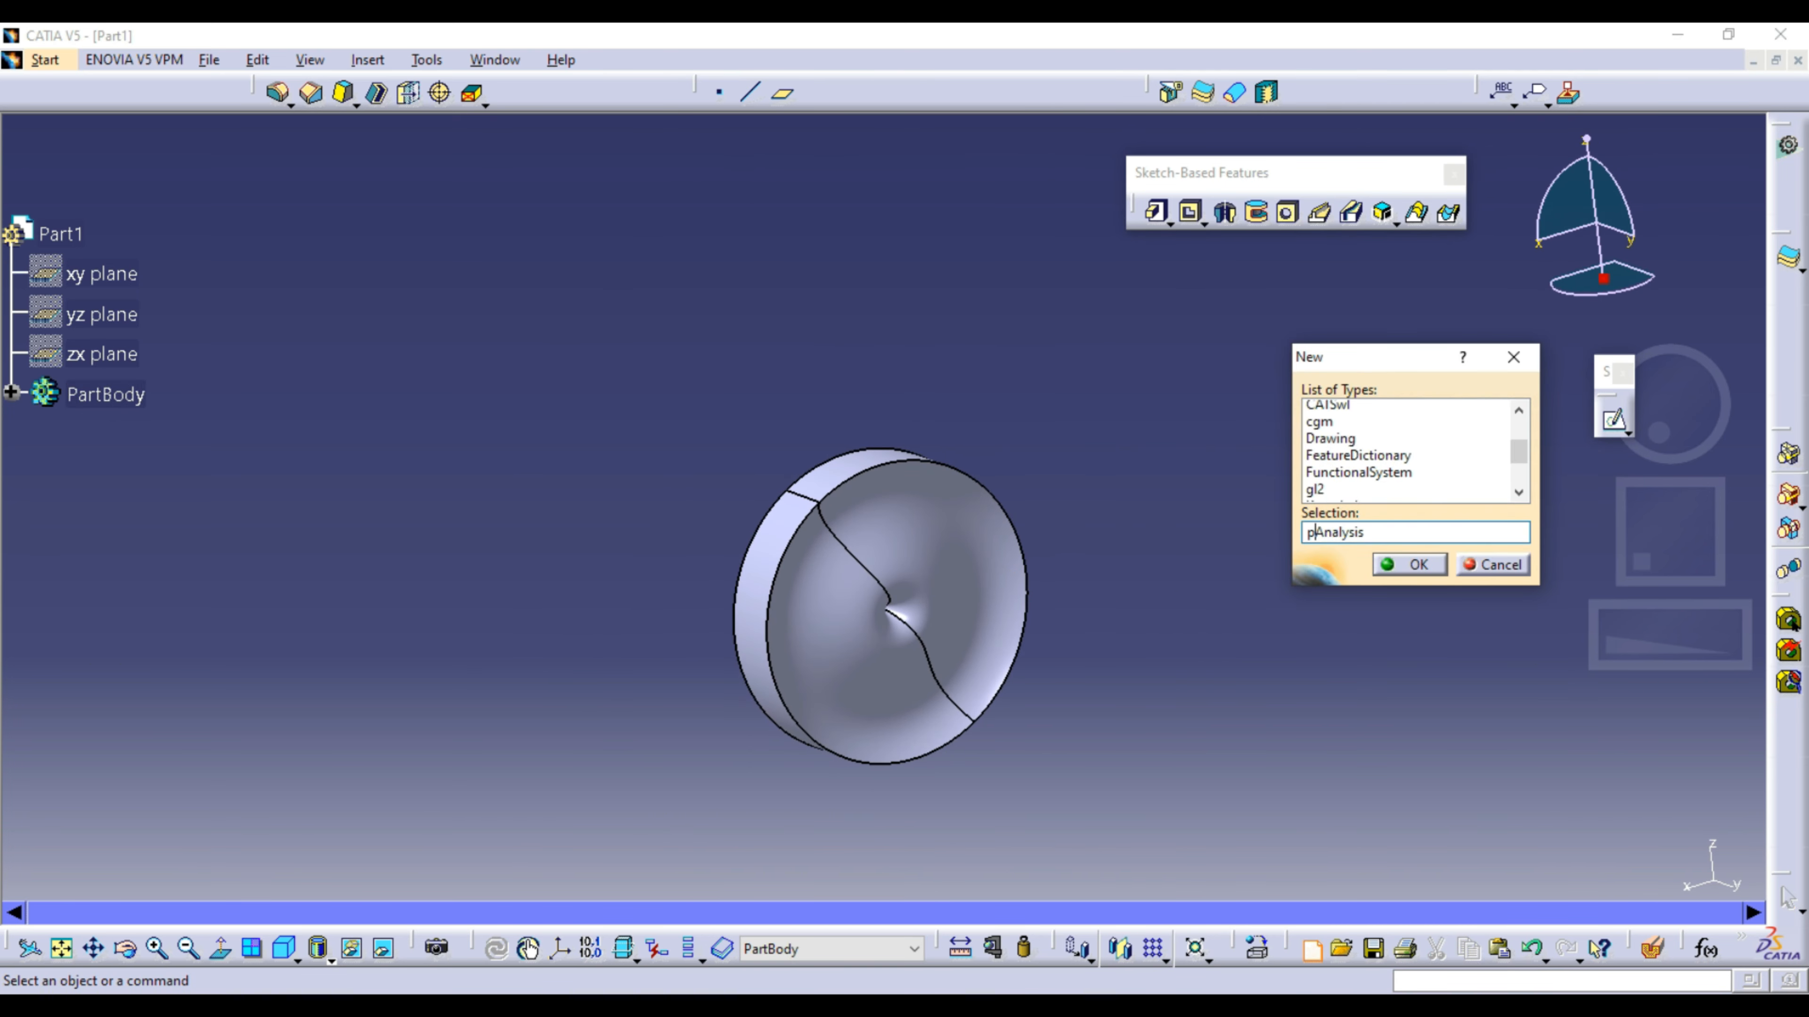
{"action": "key", "text": "Return"}
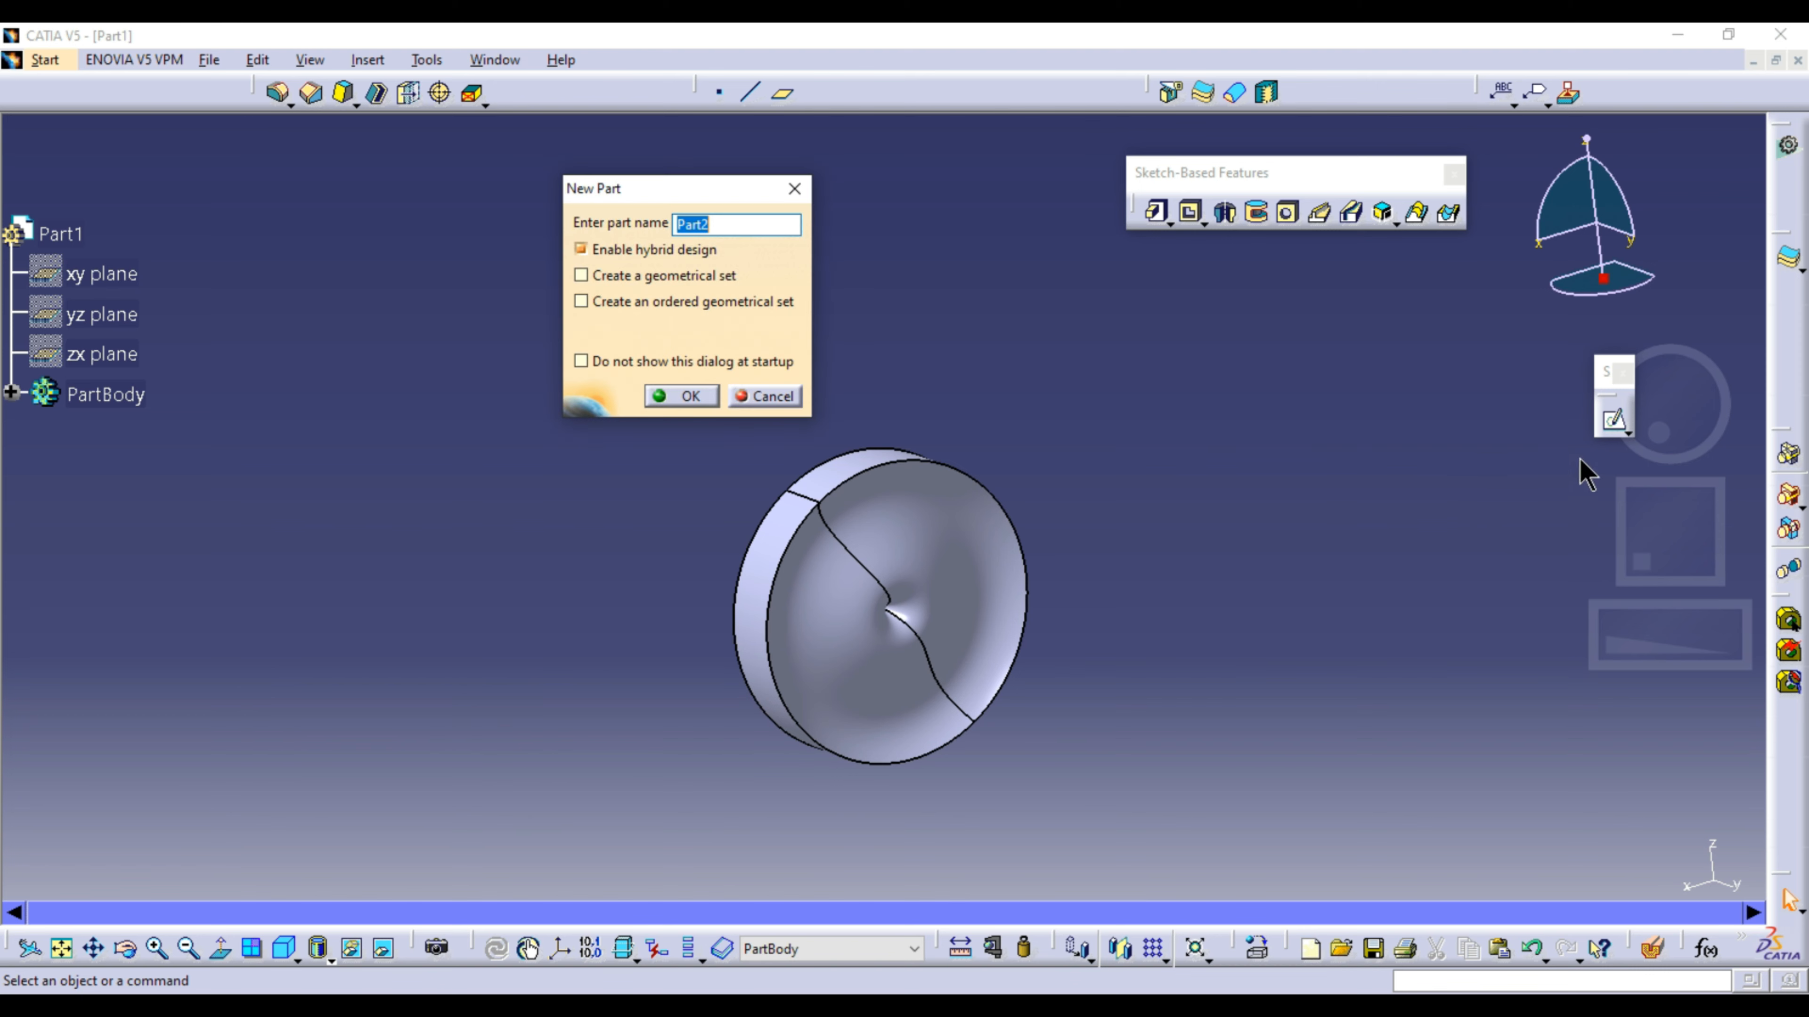
{"action": "left_click", "coordinate": [683, 396]}
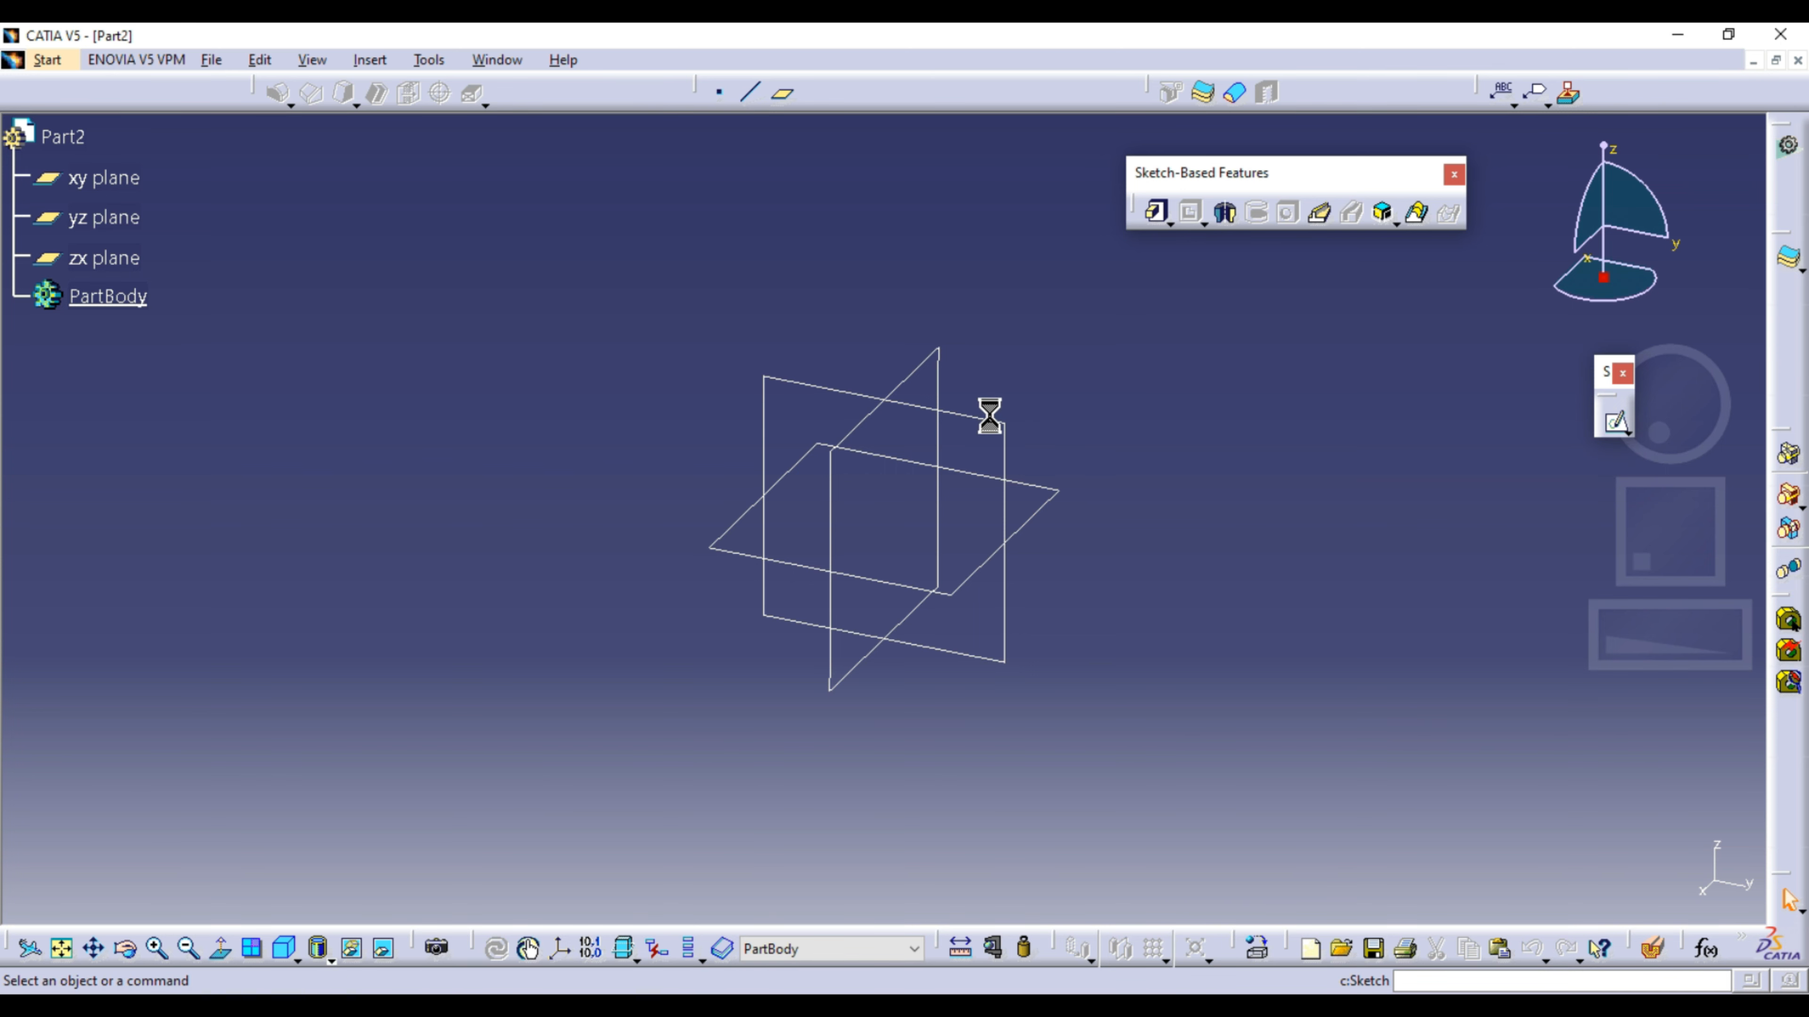
{"action": "left_click", "coordinate": [1000, 435]}
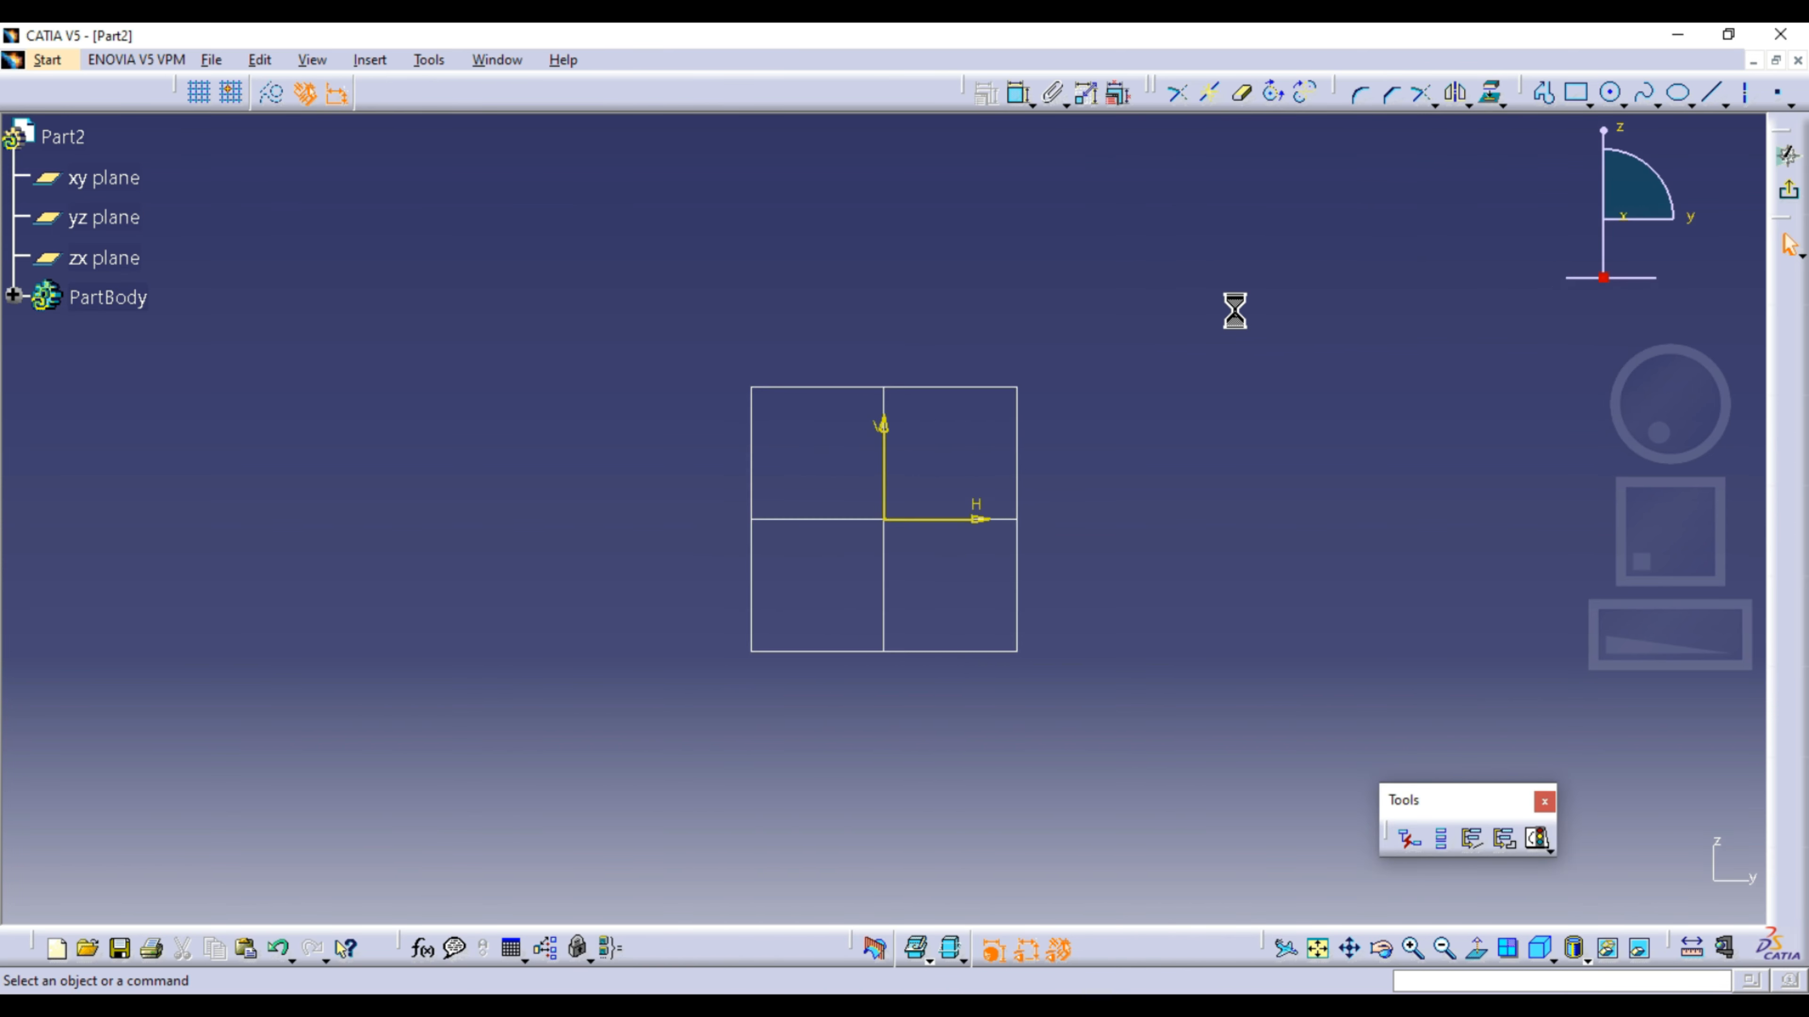
Step: Draw a circle of about 69 mm radius centred on the origin and a vertical line across its full diameter
{"action": "left_click", "coordinate": [1611, 92]}
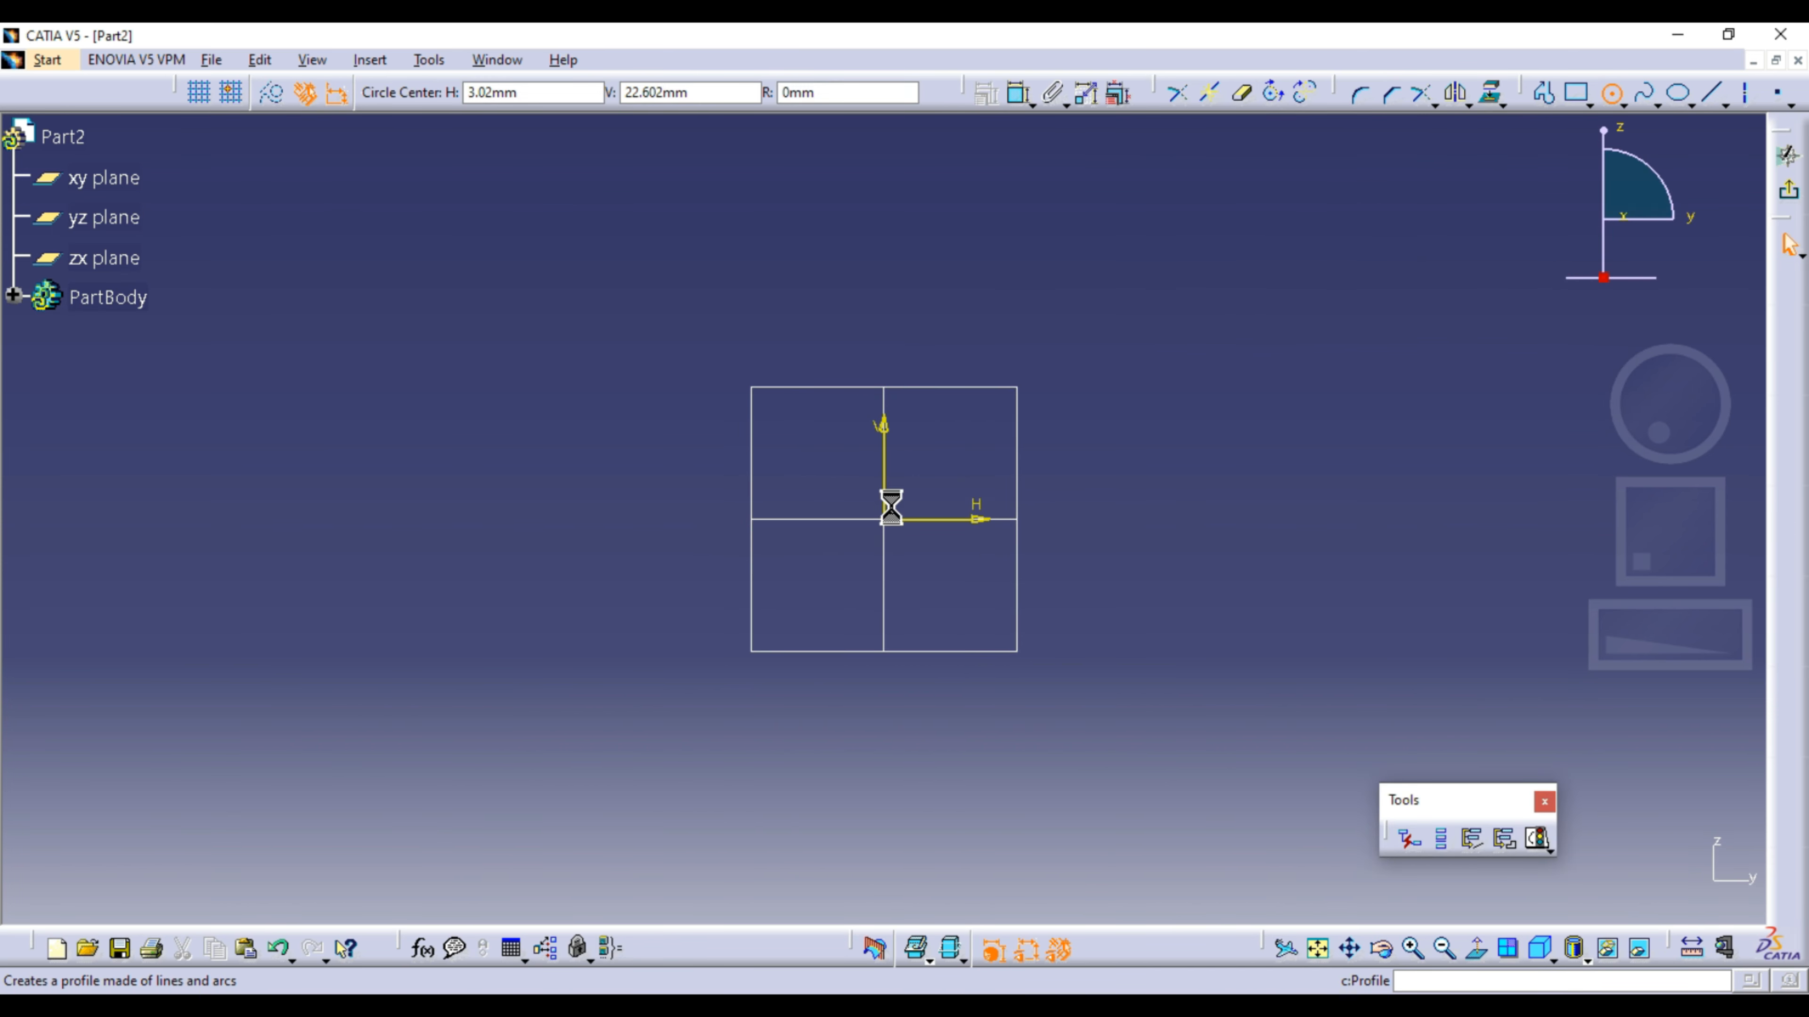
{"action": "left_click", "coordinate": [884, 284]}
{"action": "left_click", "coordinate": [1544, 91]}
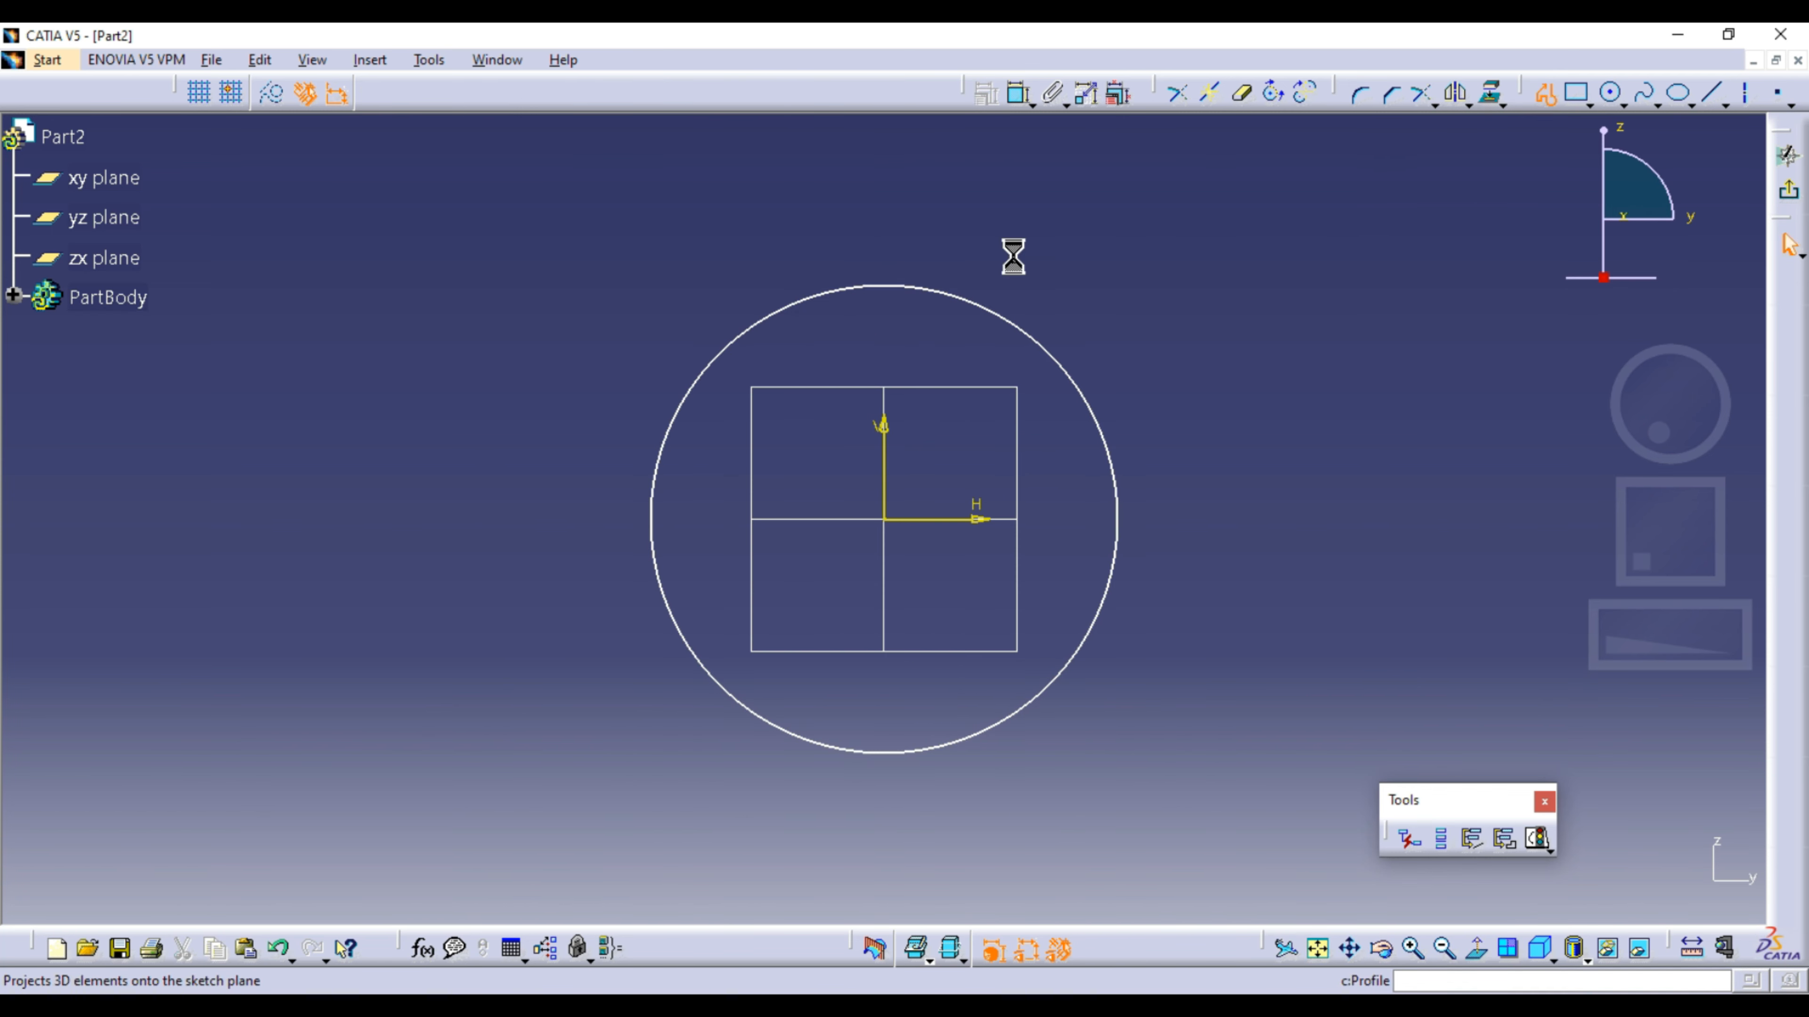
{"action": "left_click", "coordinate": [884, 286]}
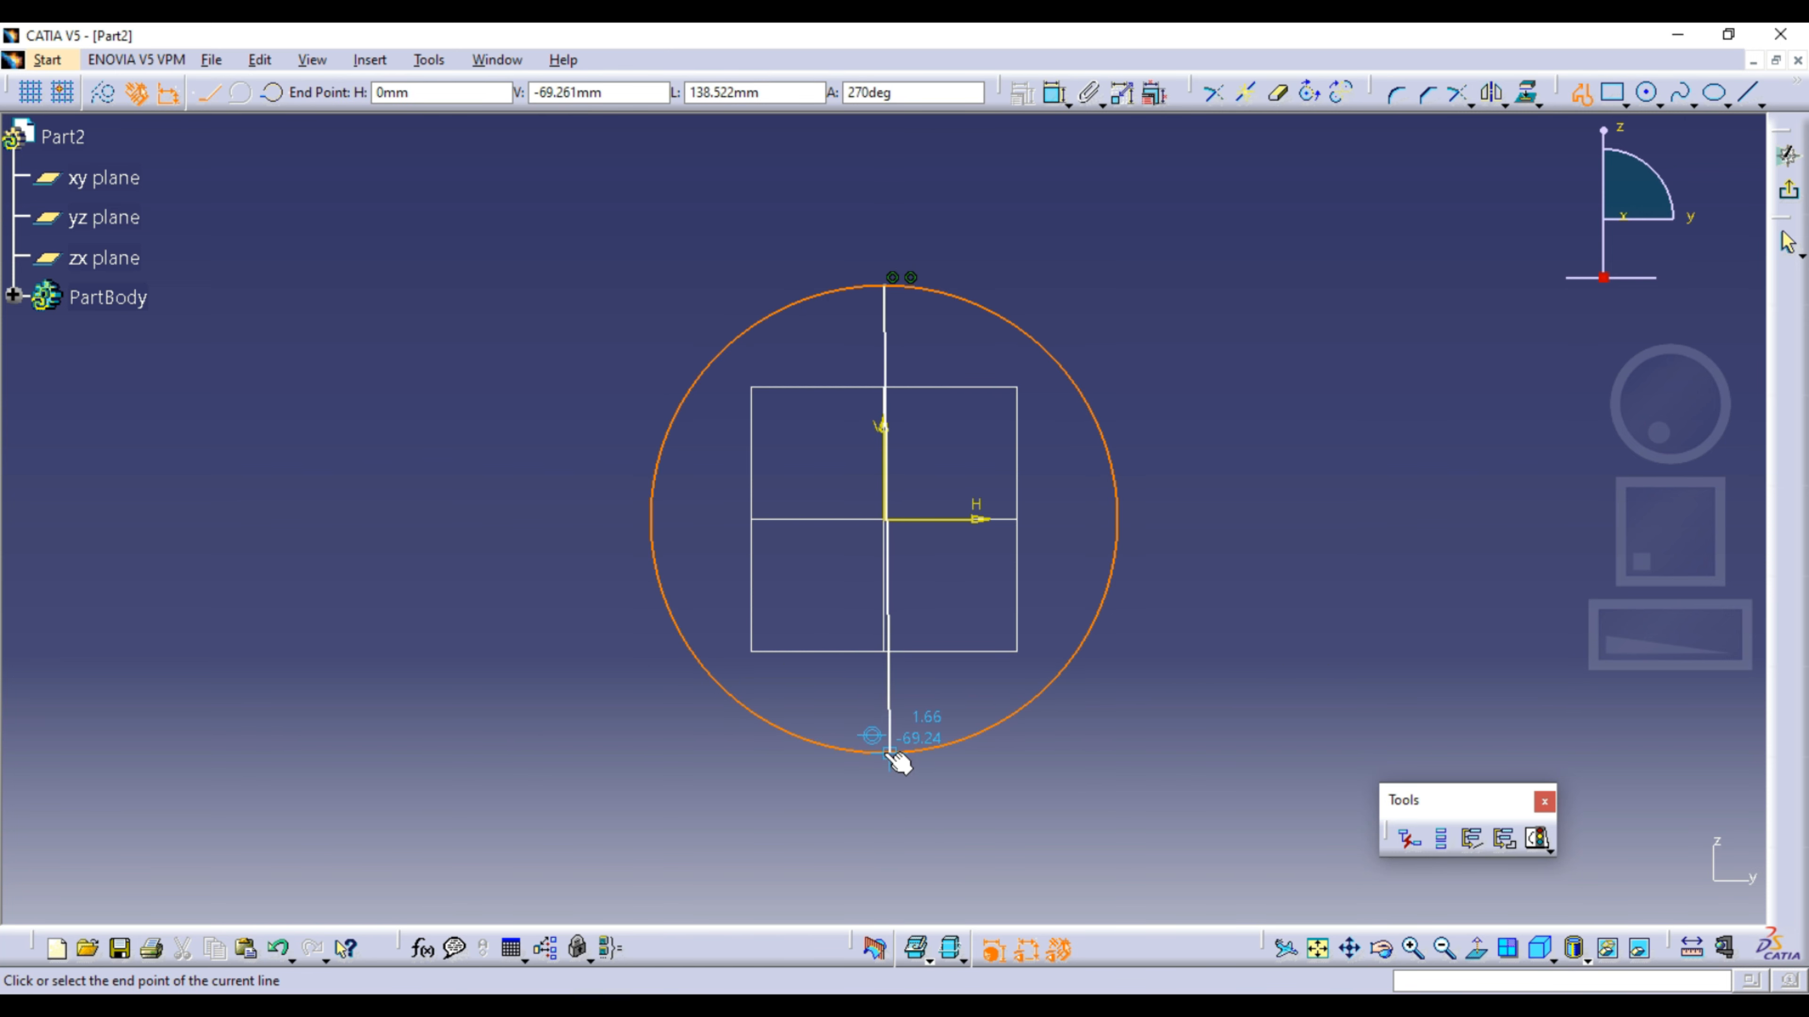
{"action": "double_click", "coordinate": [866, 736]}
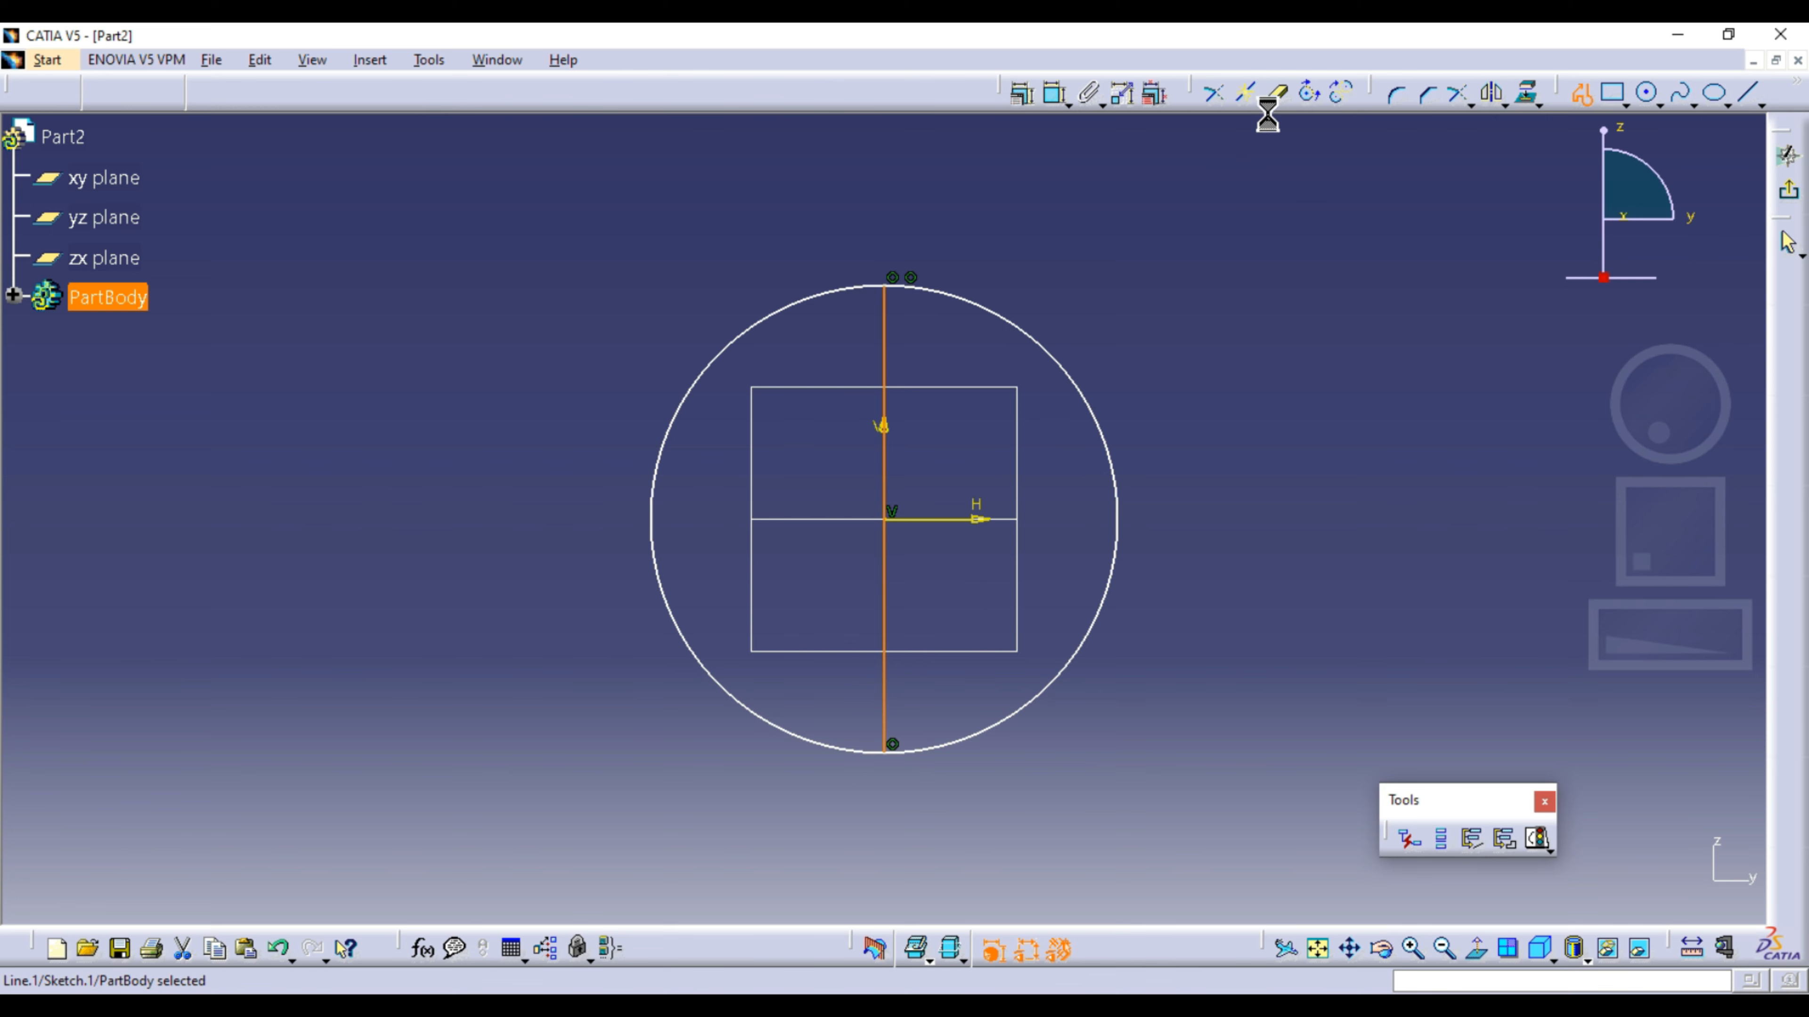
Step: Quick-trim the circle's half on the positive H side, leaving a semicircle closed by the diameter line, and exit the sketch
{"action": "left_click", "coordinate": [1274, 93]}
{"action": "left_click", "coordinate": [1252, 100]}
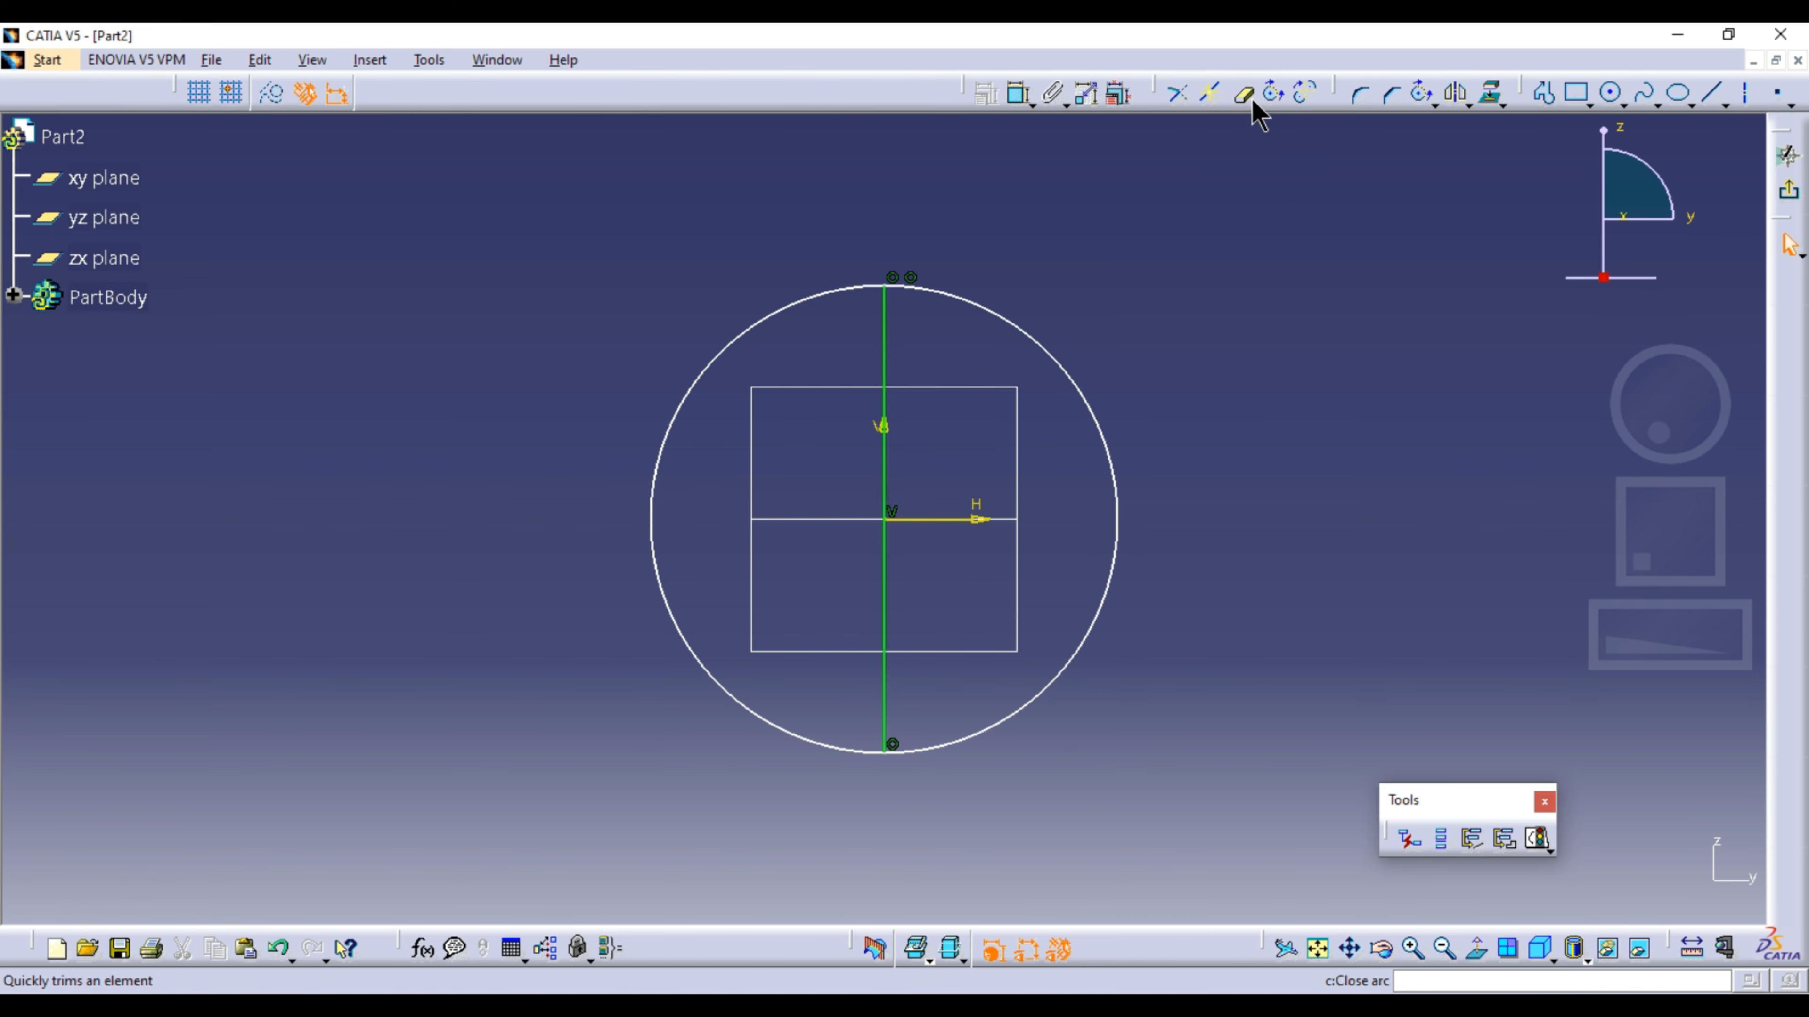
{"action": "left_click", "coordinate": [974, 305]}
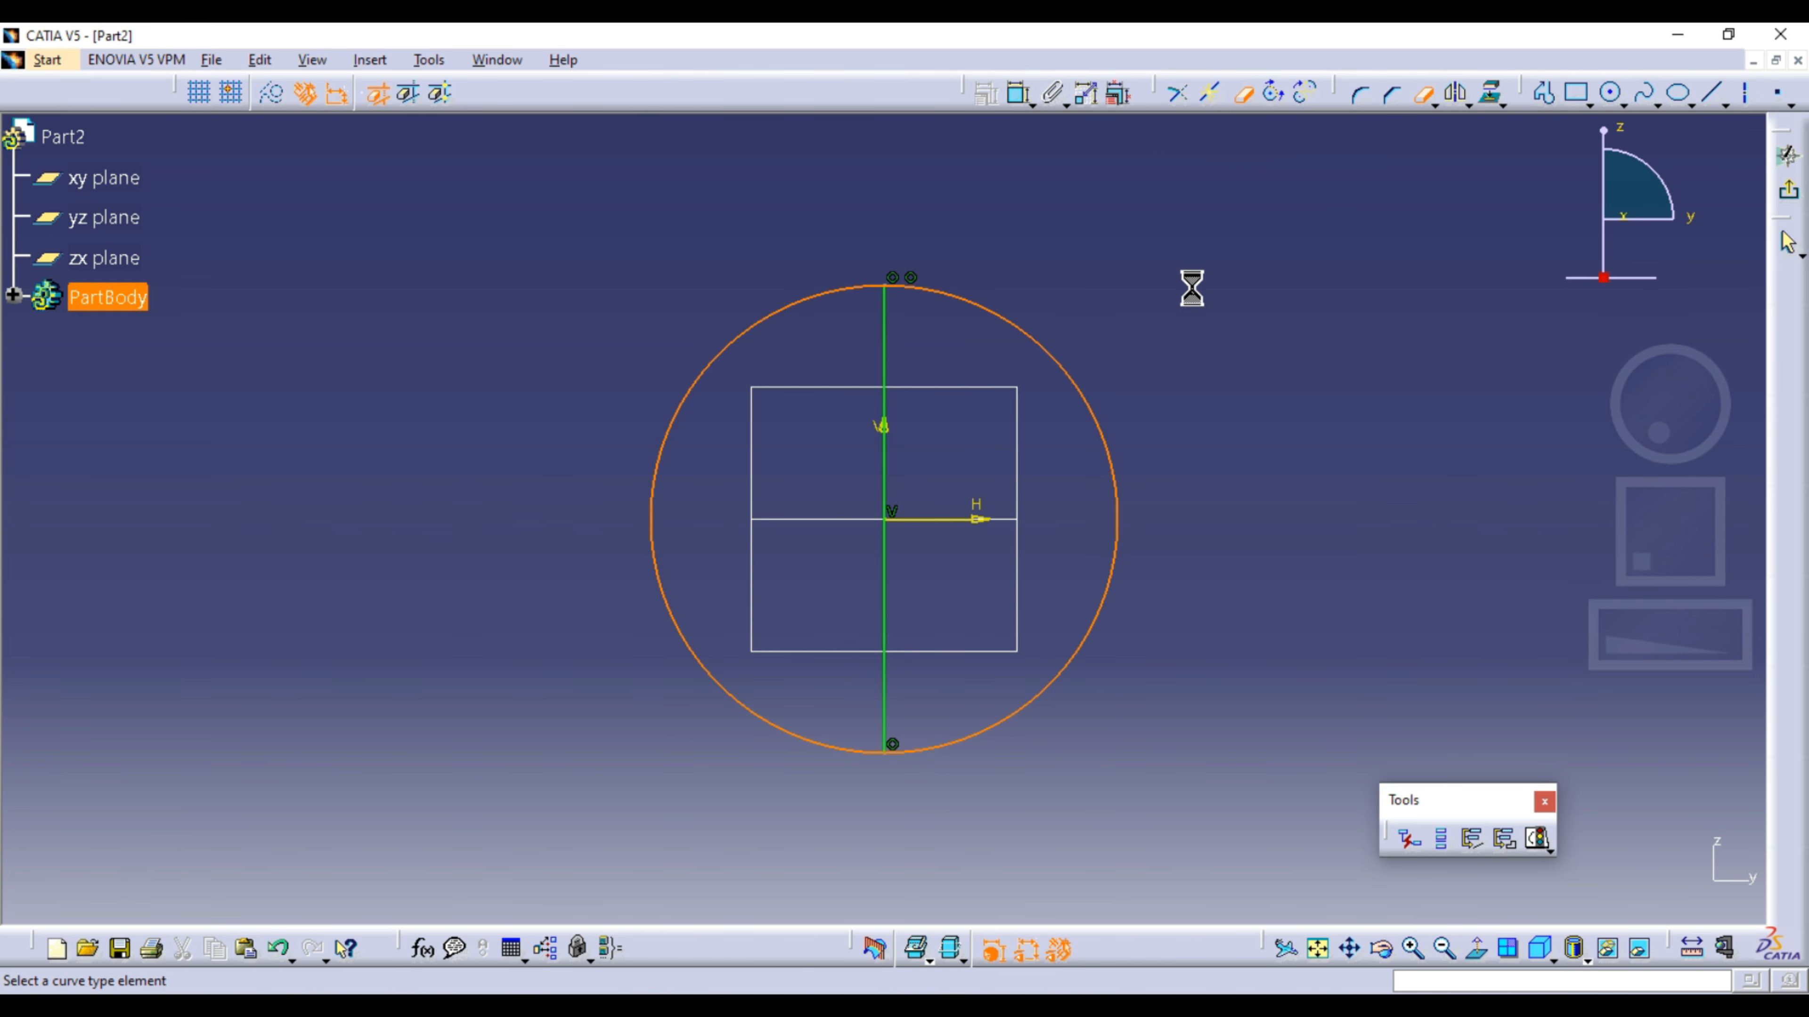
{"action": "left_click", "coordinate": [1789, 190]}
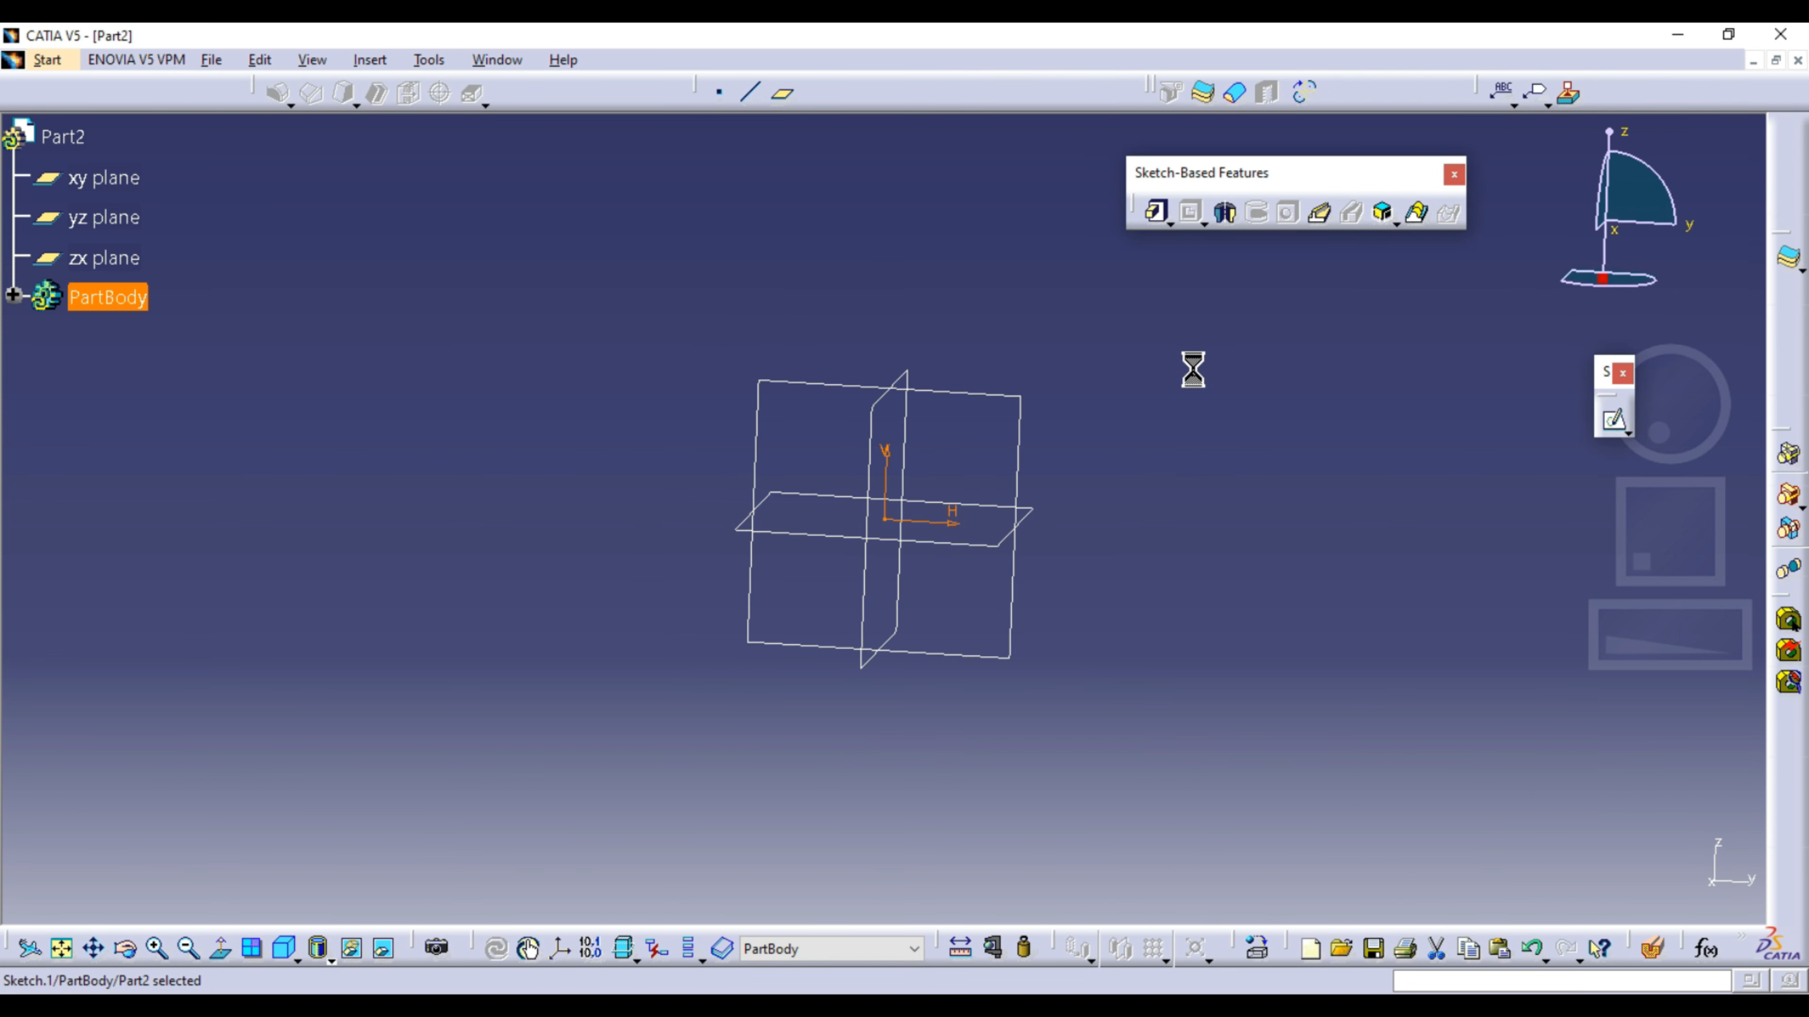
Step: Create a 360° shaft from the semicircle sketch using its straight diameter edge as the axis
{"action": "left_click", "coordinate": [1222, 212]}
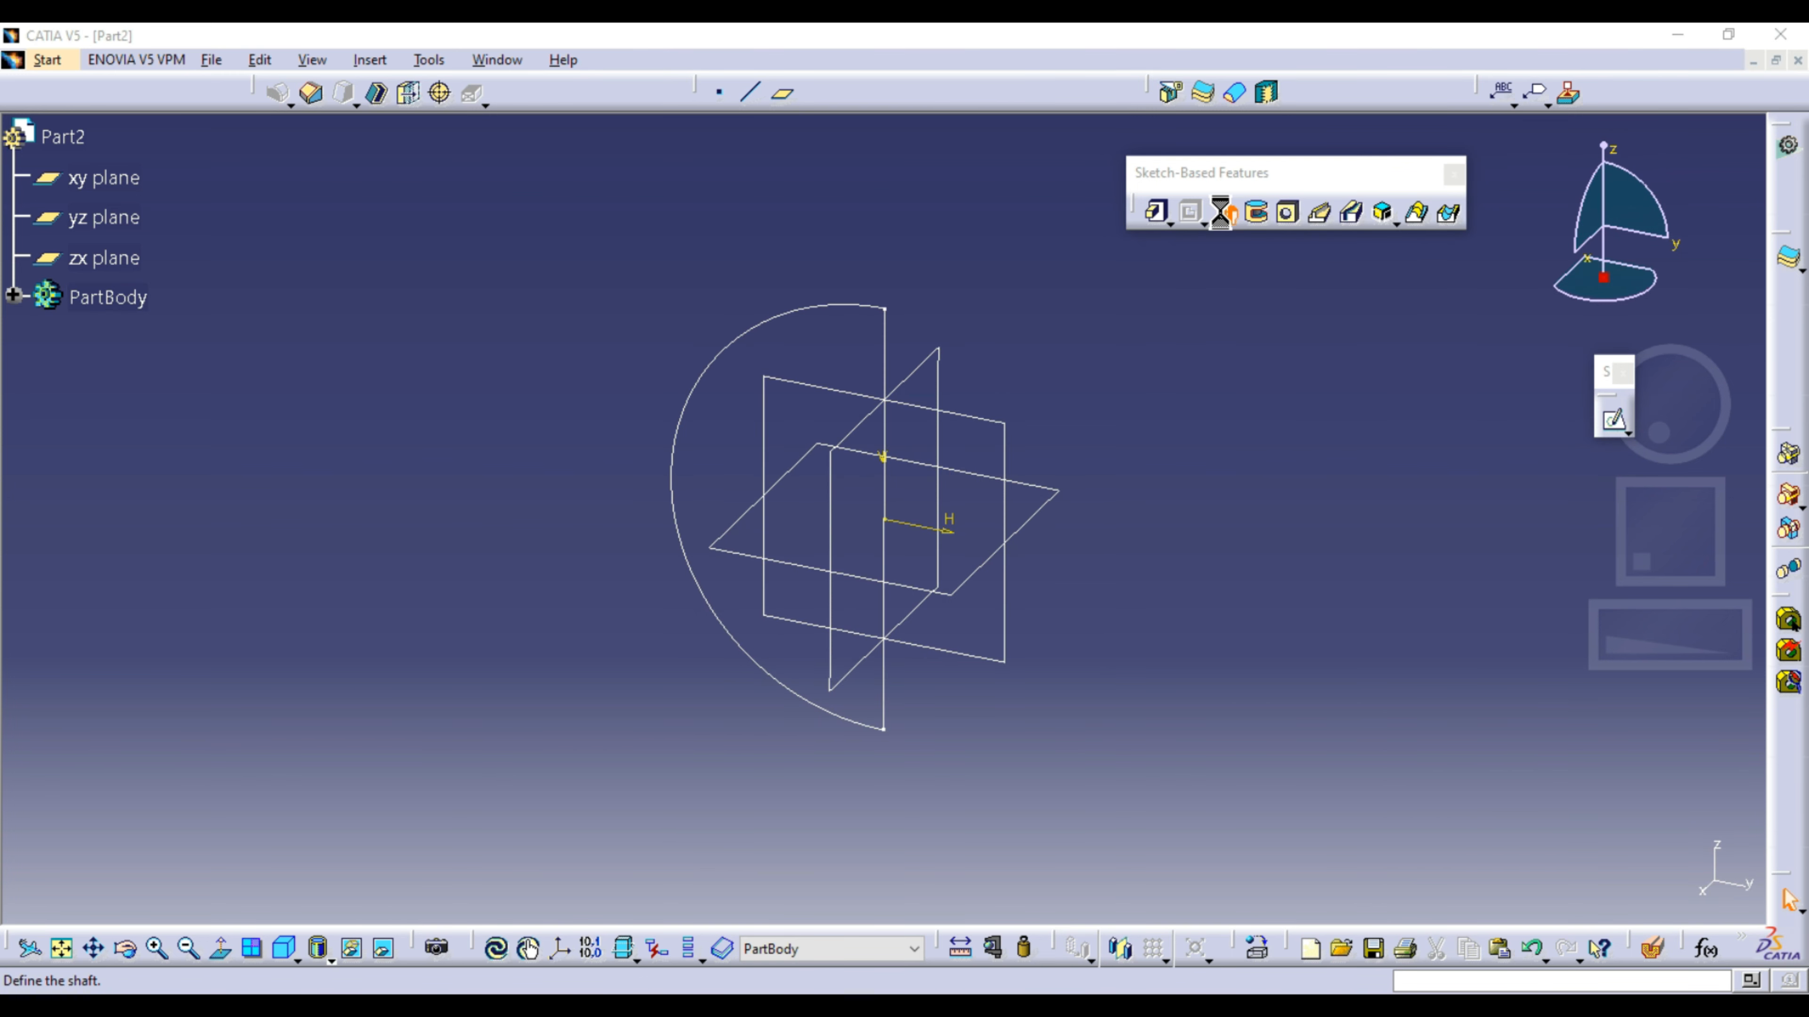
{"action": "left_click", "coordinate": [898, 347]}
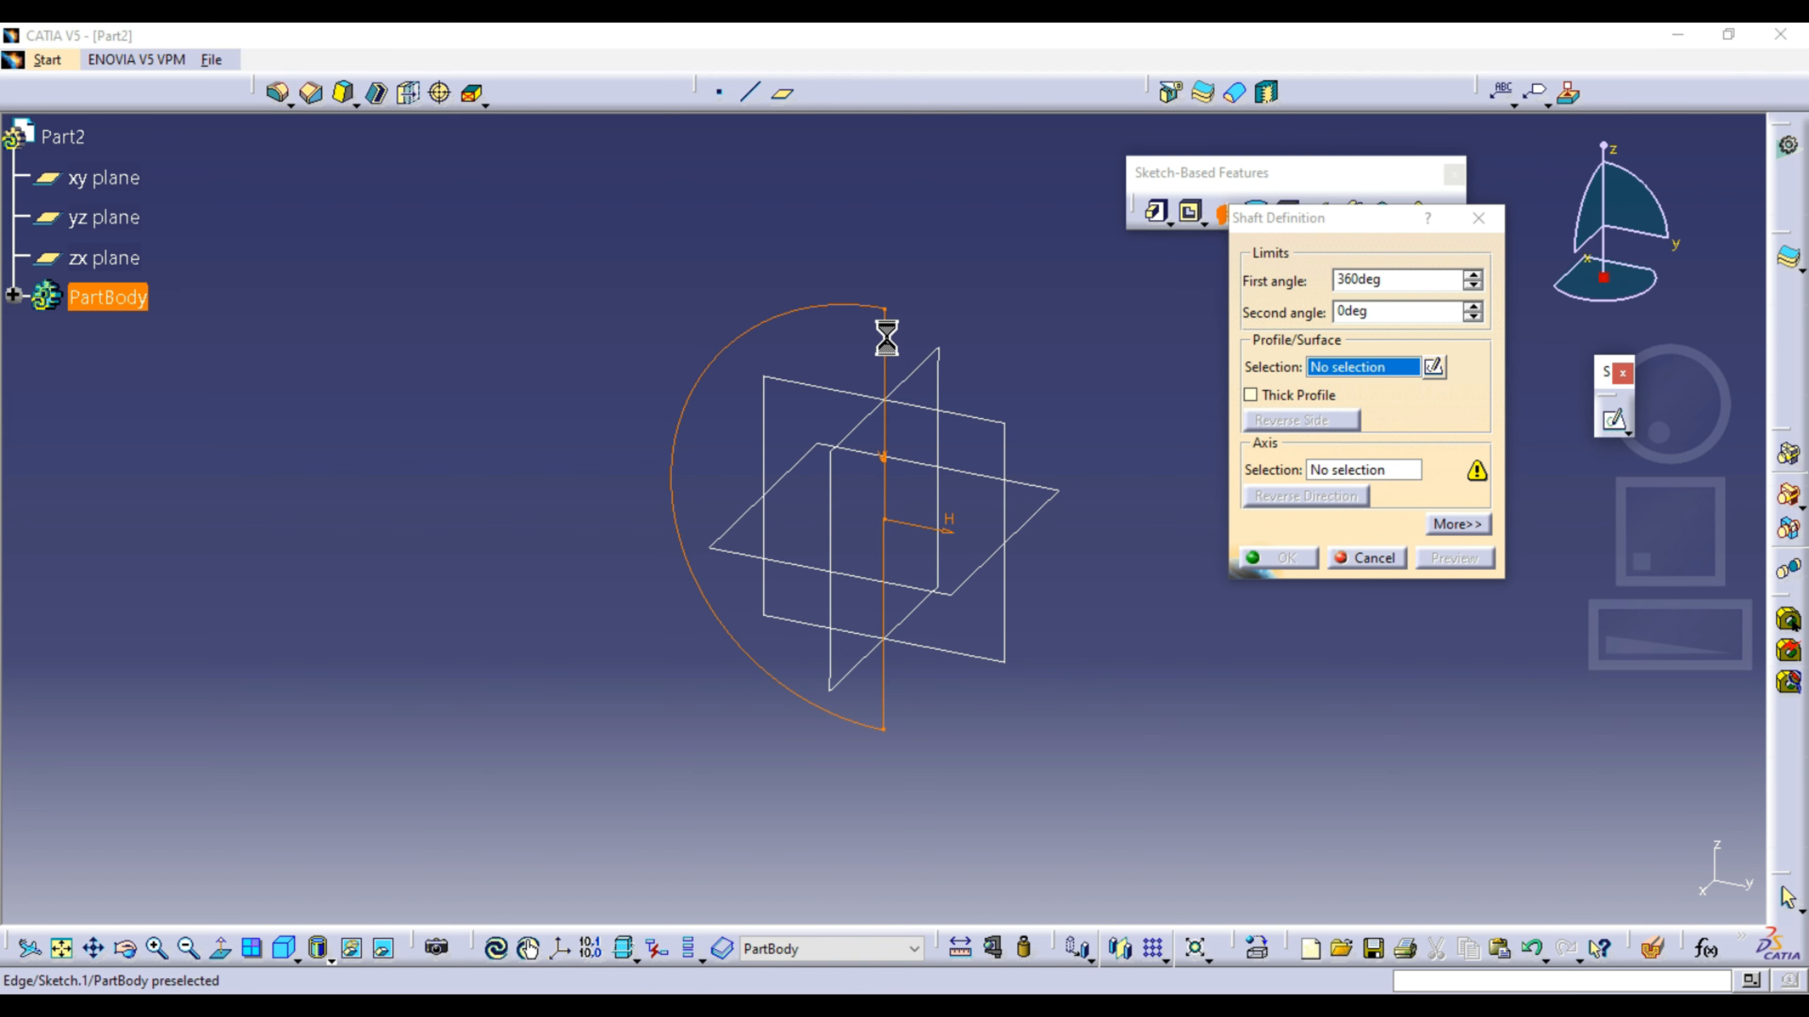
{"action": "left_click", "coordinate": [889, 358]}
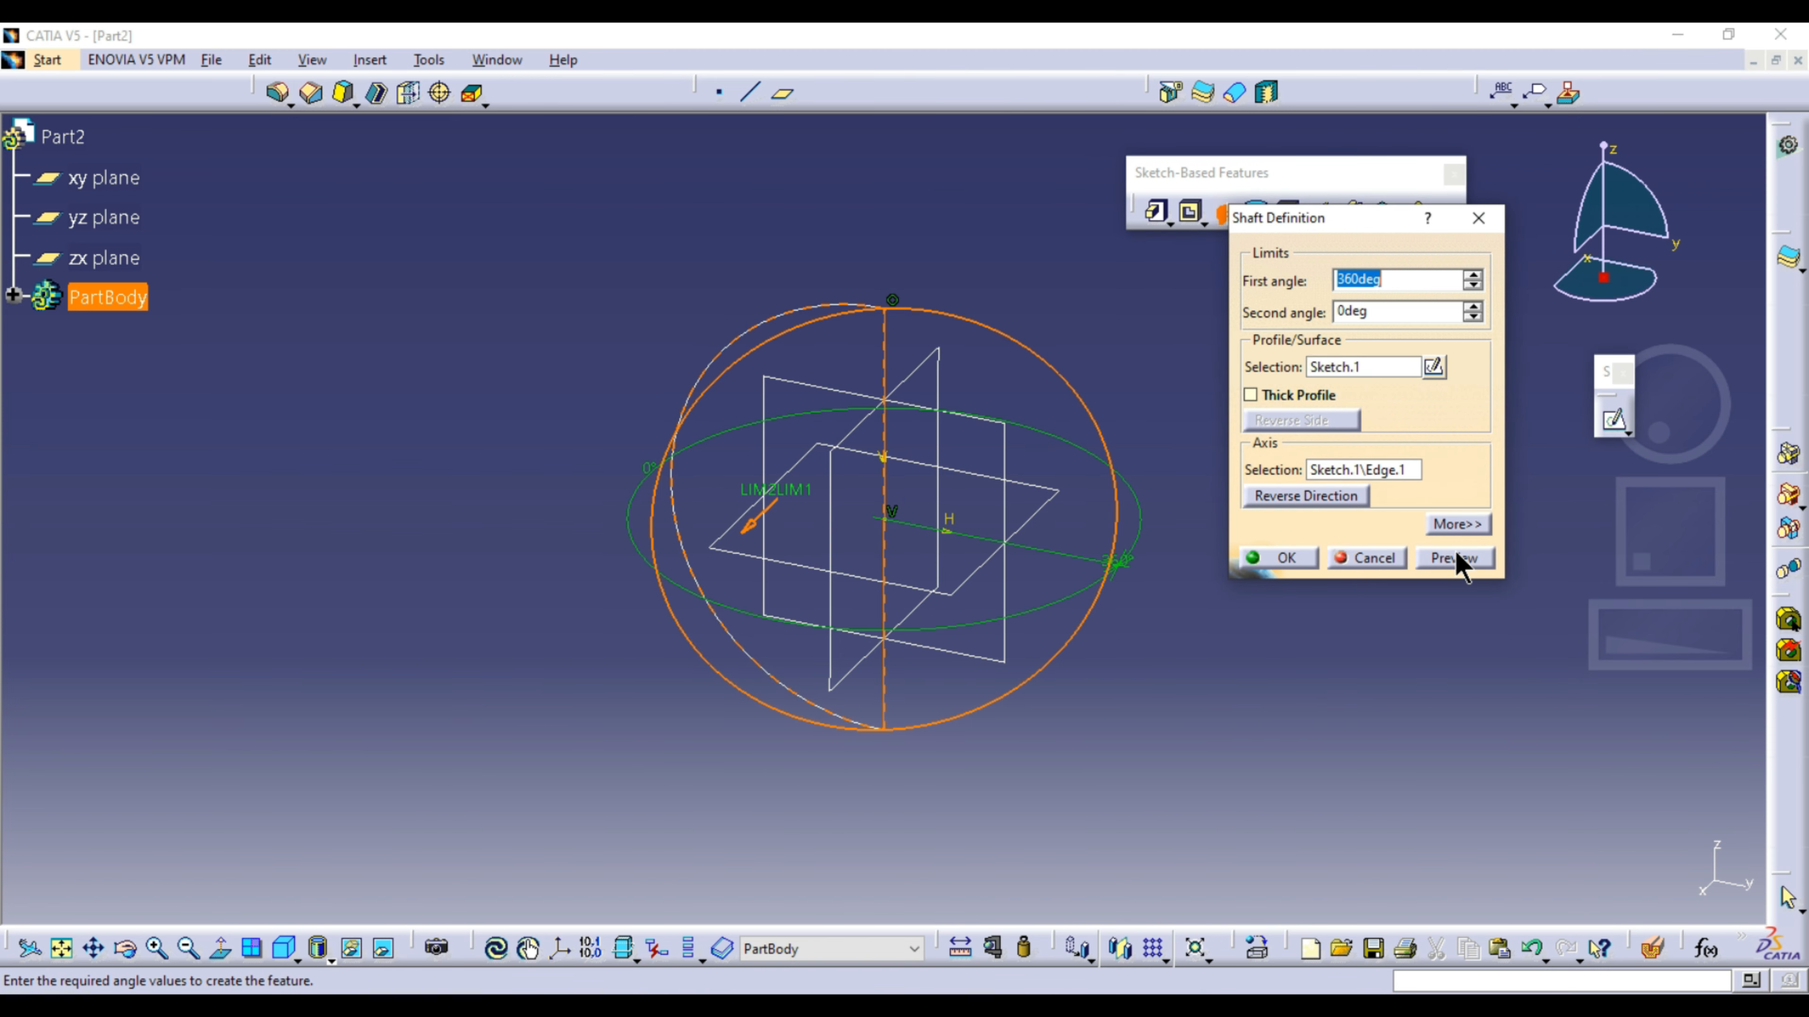
{"action": "left_click", "coordinate": [1452, 558]}
{"action": "left_click", "coordinate": [1278, 557]}
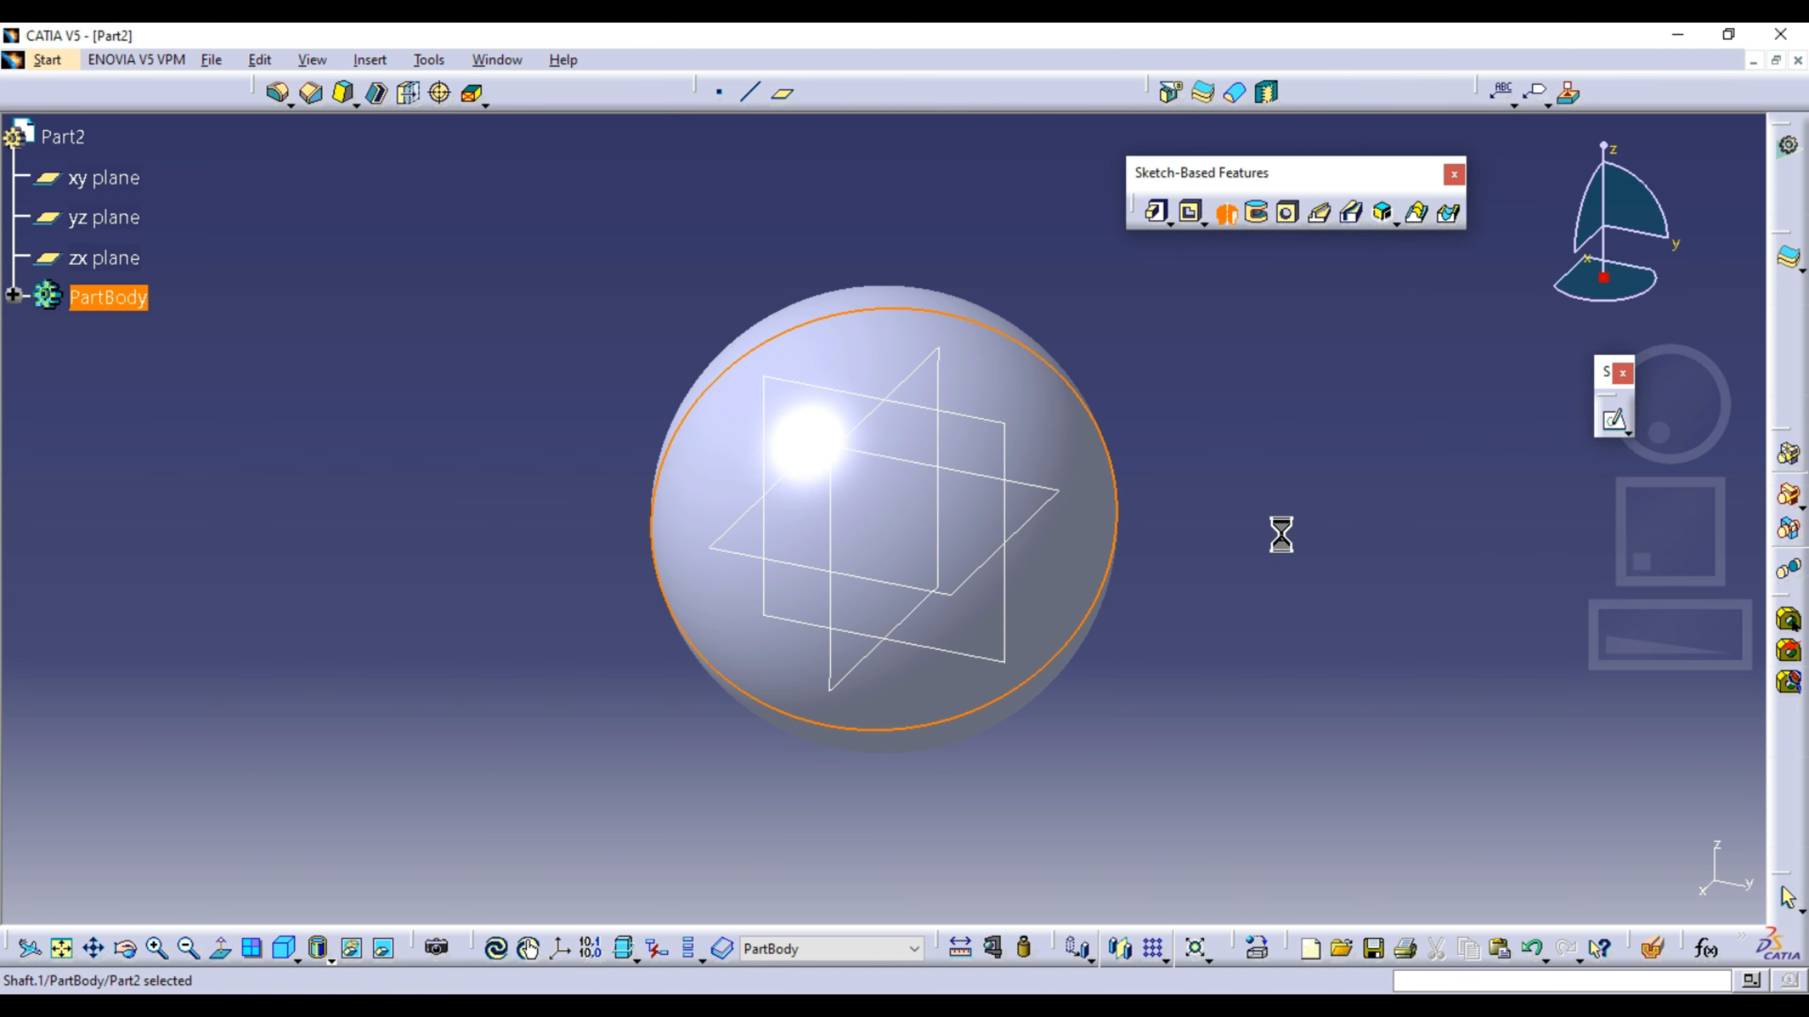
{"action": "left_click", "coordinate": [1263, 518]}
Step: Edit the sphere's shaft to a first angle of 180° and orbit to view its flat face
{"action": "middle_click_drag", "start_coordinate": [1168, 506], "coordinate": [1074, 405]}
{"action": "double_click", "coordinate": [1063, 395]}
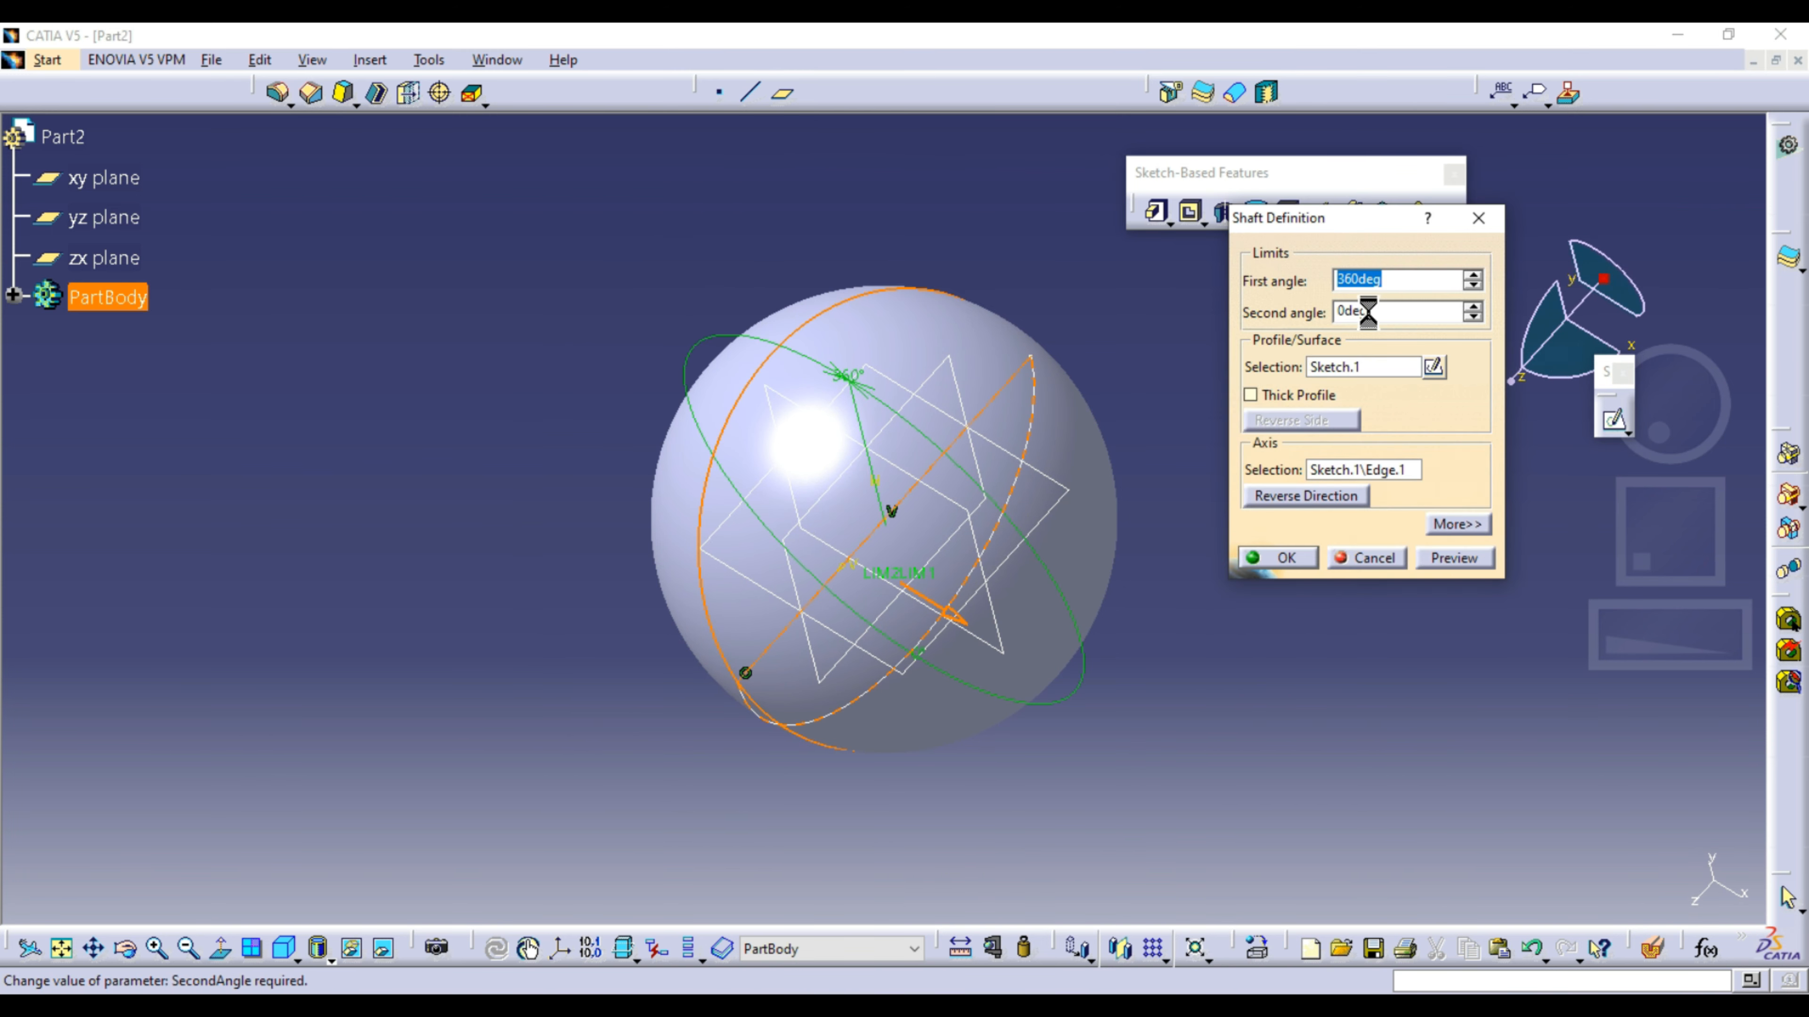
{"action": "type", "text": "180"}
{"action": "key", "text": "Return"}
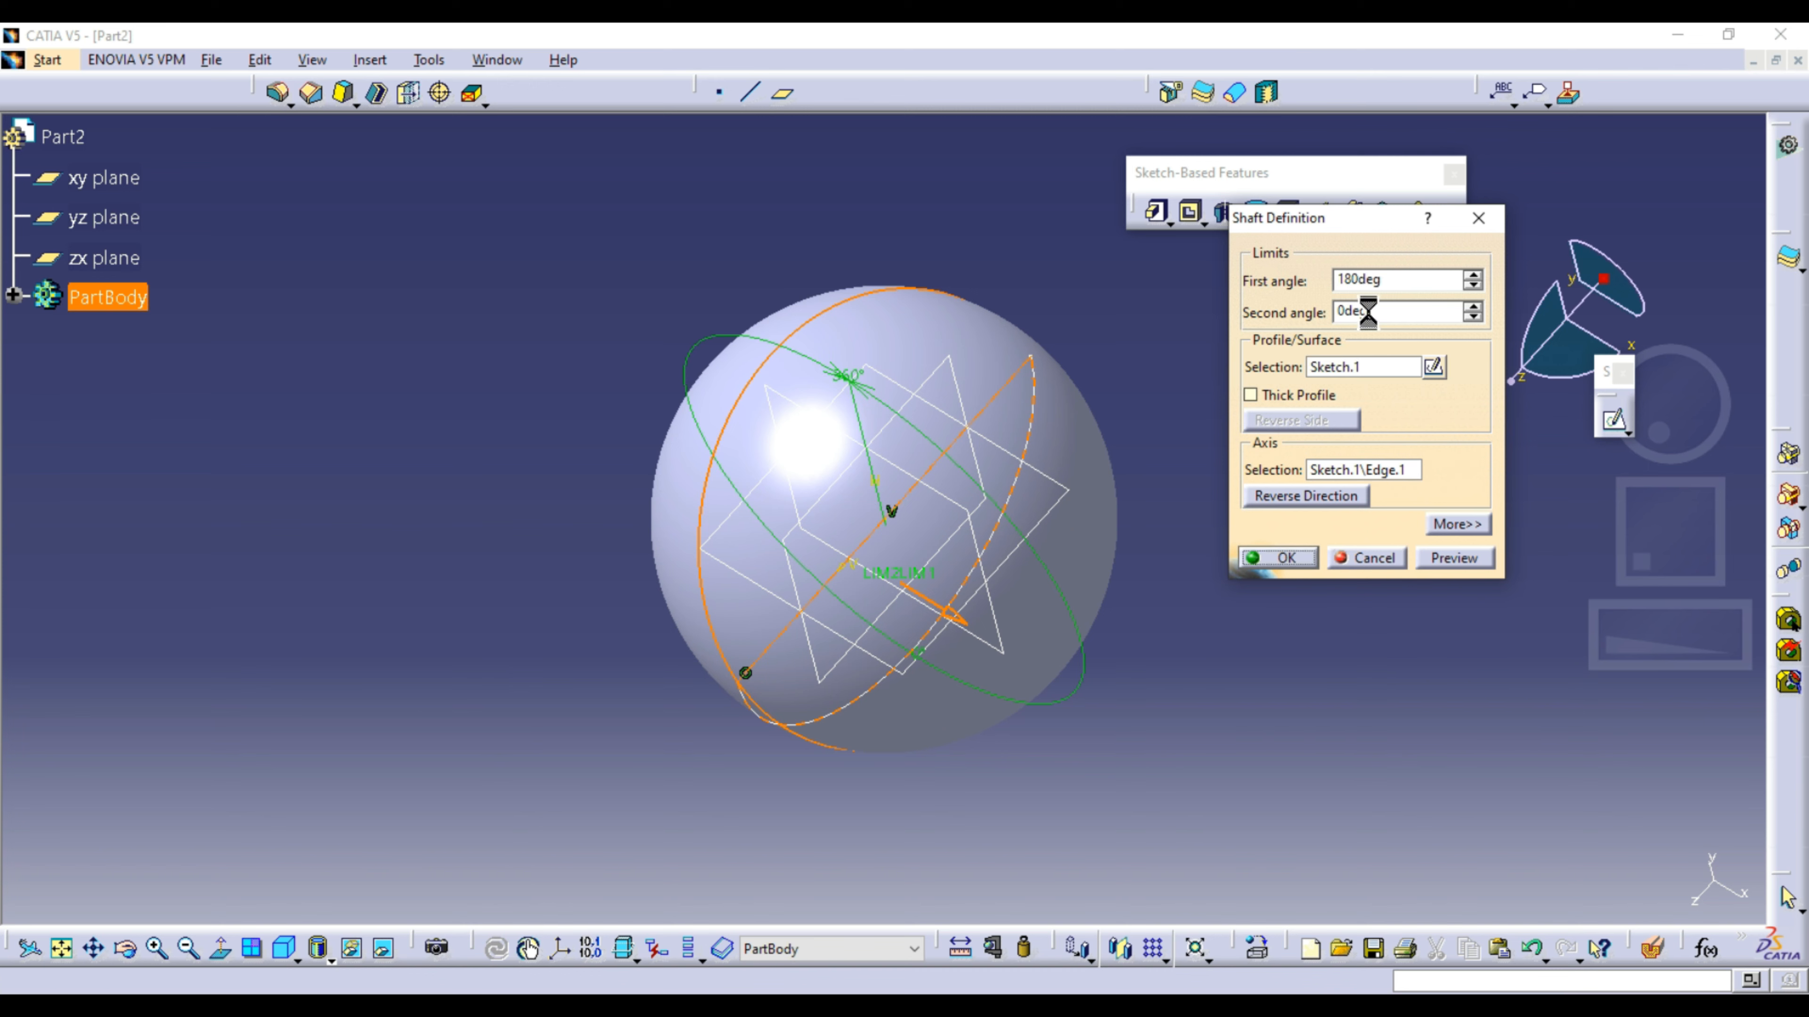
{"action": "middle_click_drag", "start_coordinate": [928, 248], "coordinate": [928, 248]}
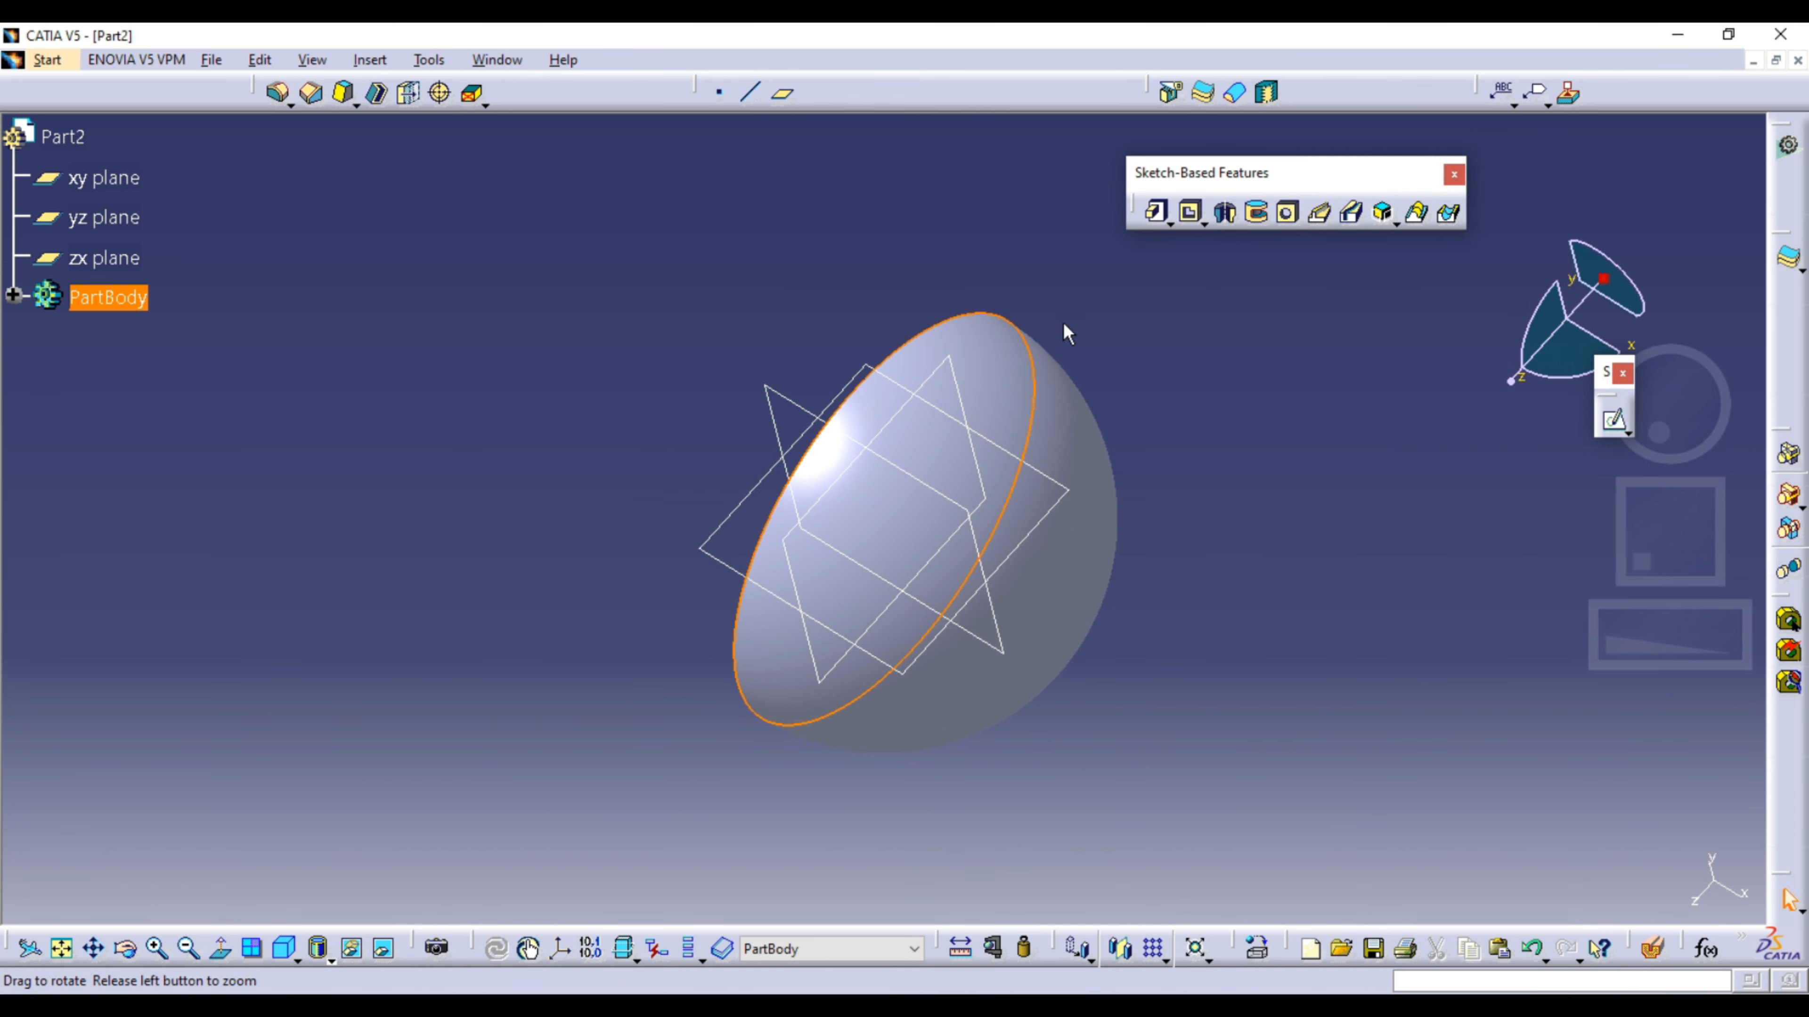
{"action": "middle_click_drag", "start_coordinate": [1063, 325], "coordinate": [1245, 499]}
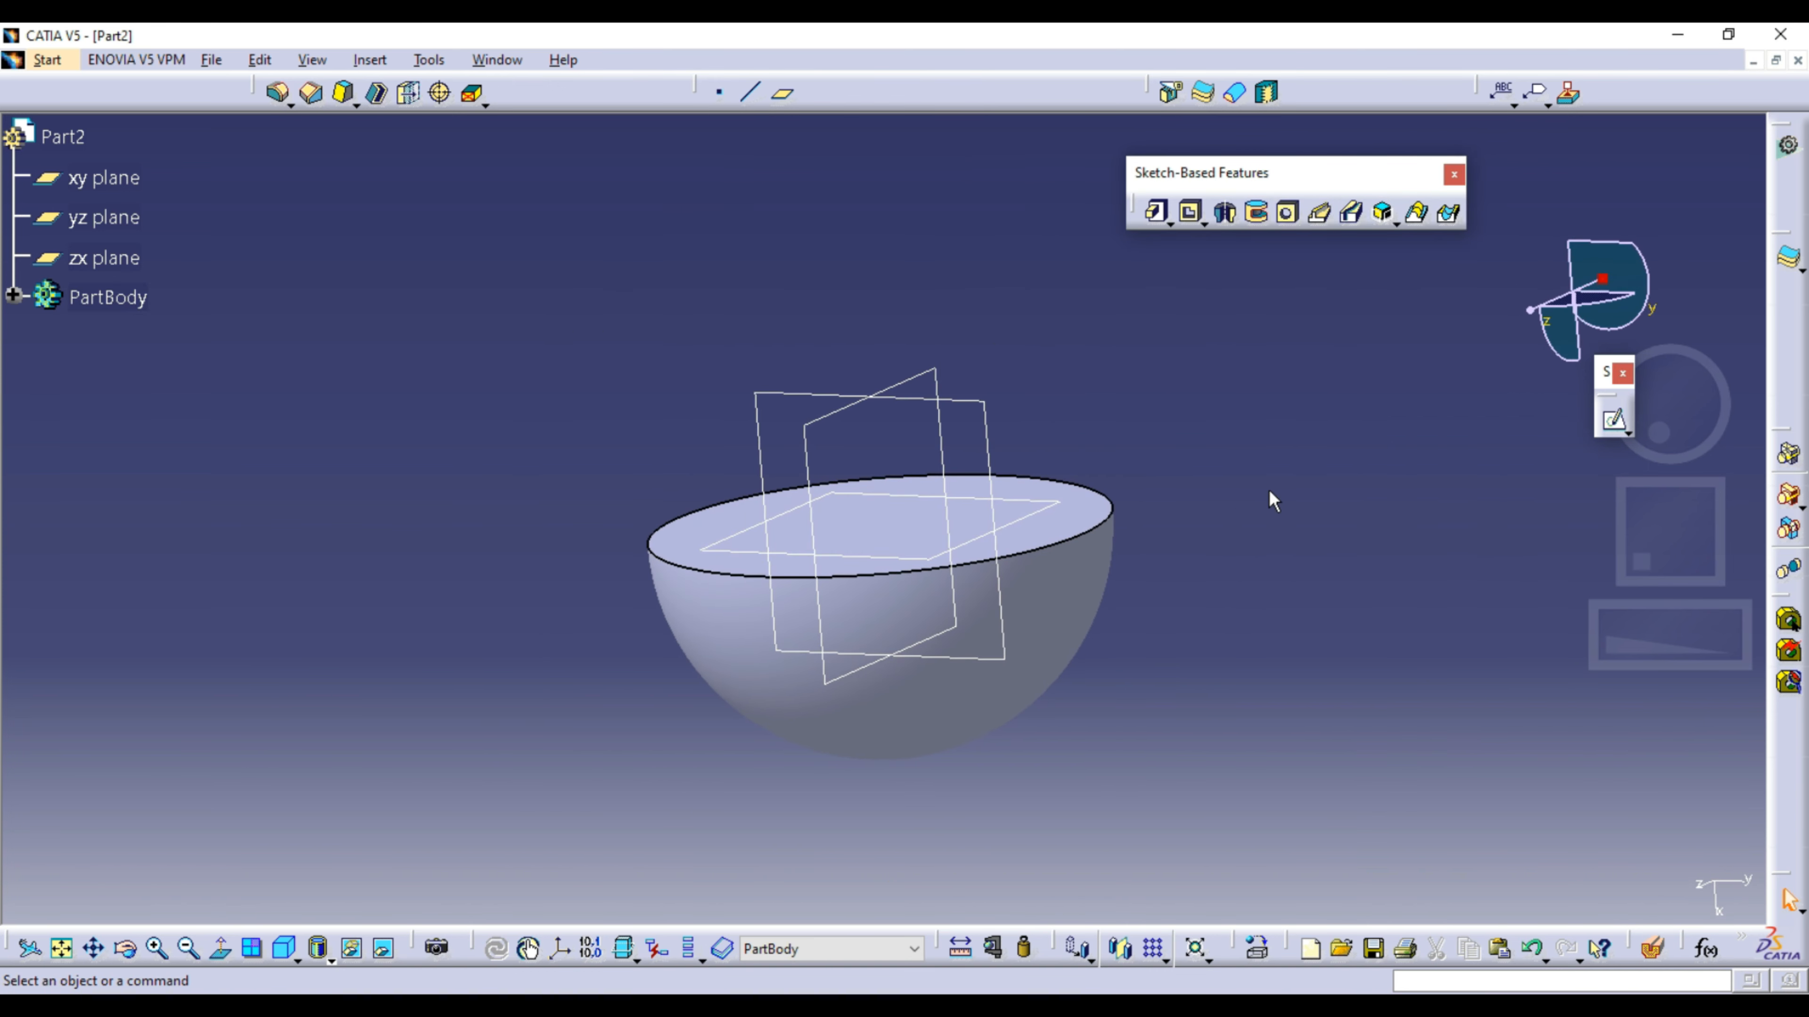
Step: Create a new part named Part3 and start a sketch on its yz plane
{"action": "key", "text": "ctrl+n"}
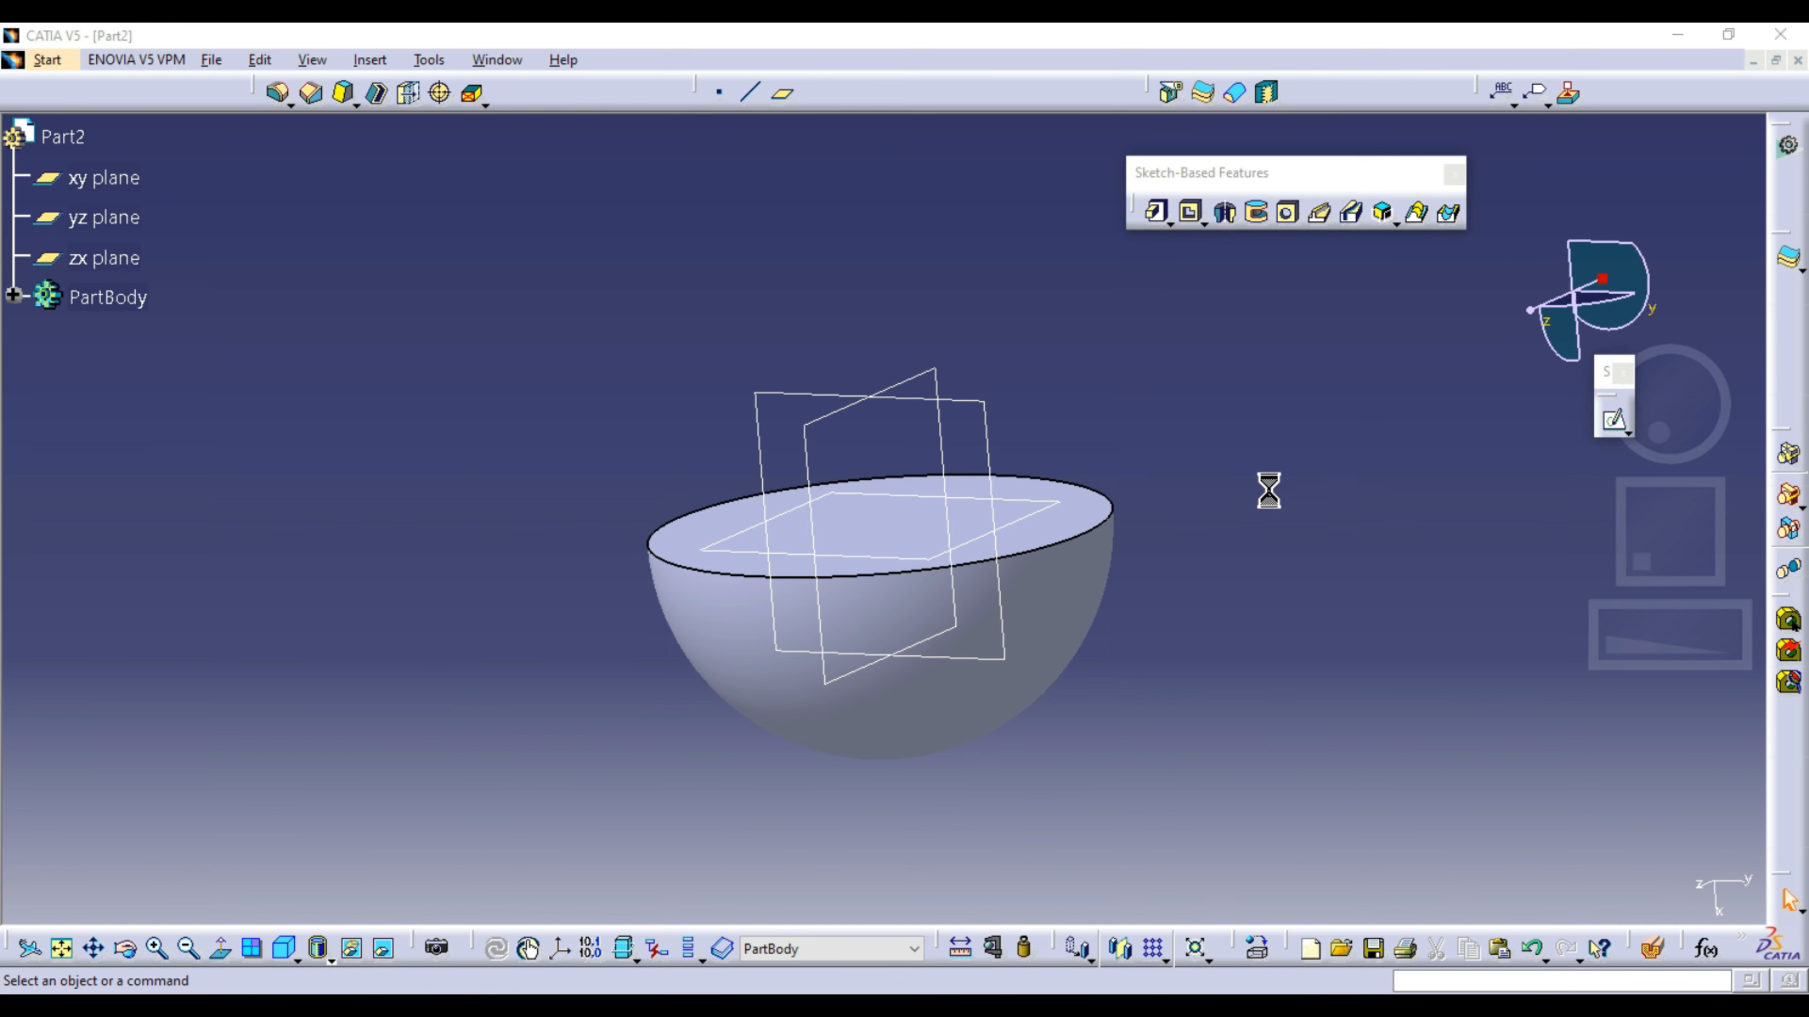
{"action": "key", "text": "Return"}
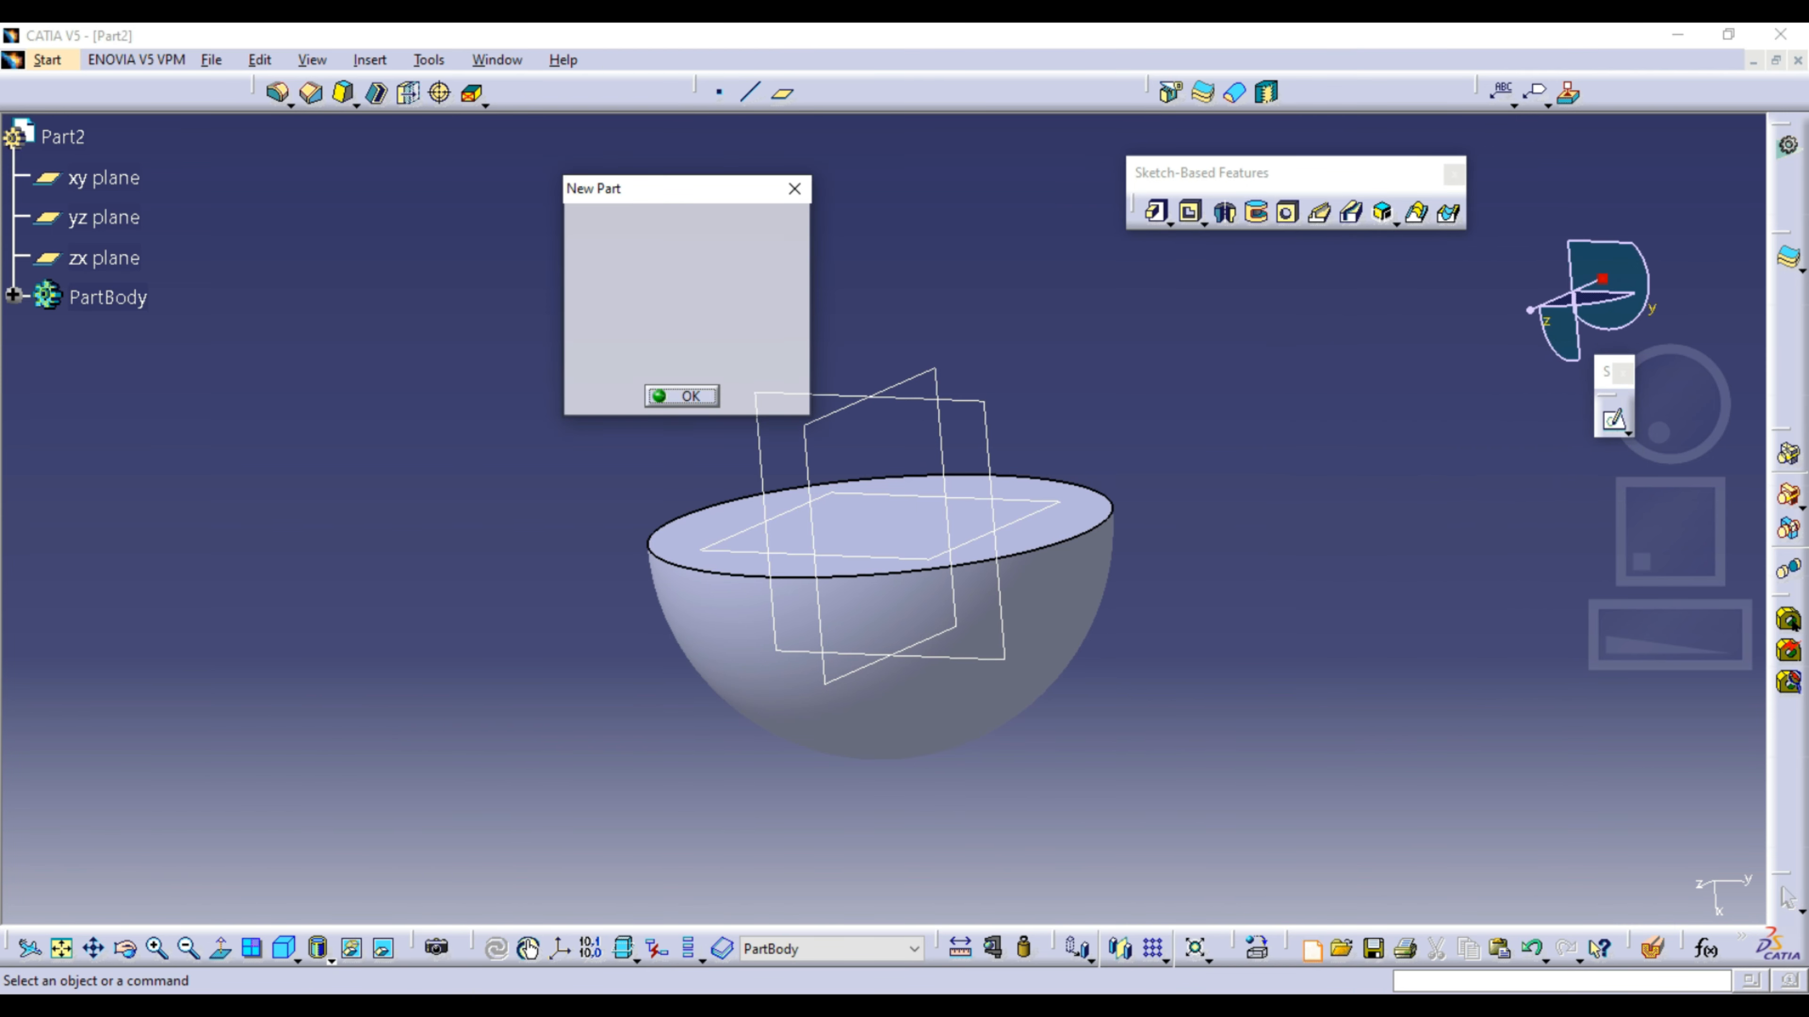
{"action": "key", "text": "Return"}
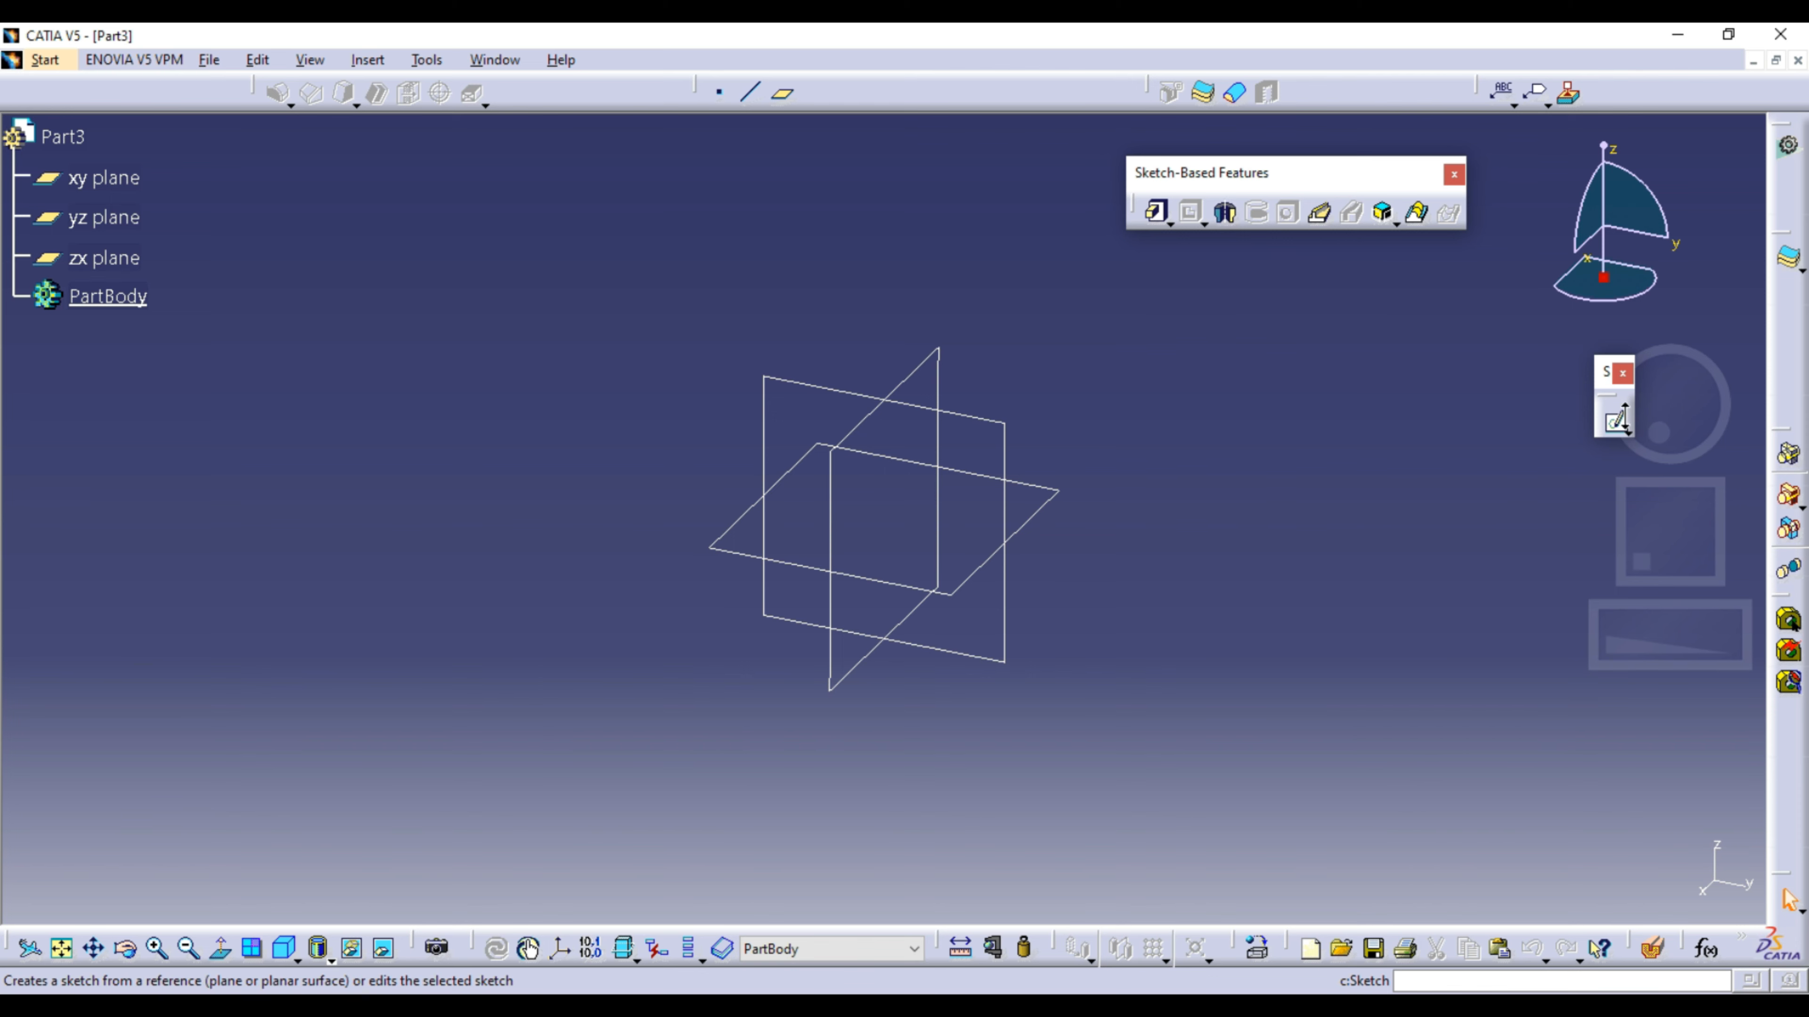
{"action": "left_click", "coordinate": [973, 410]}
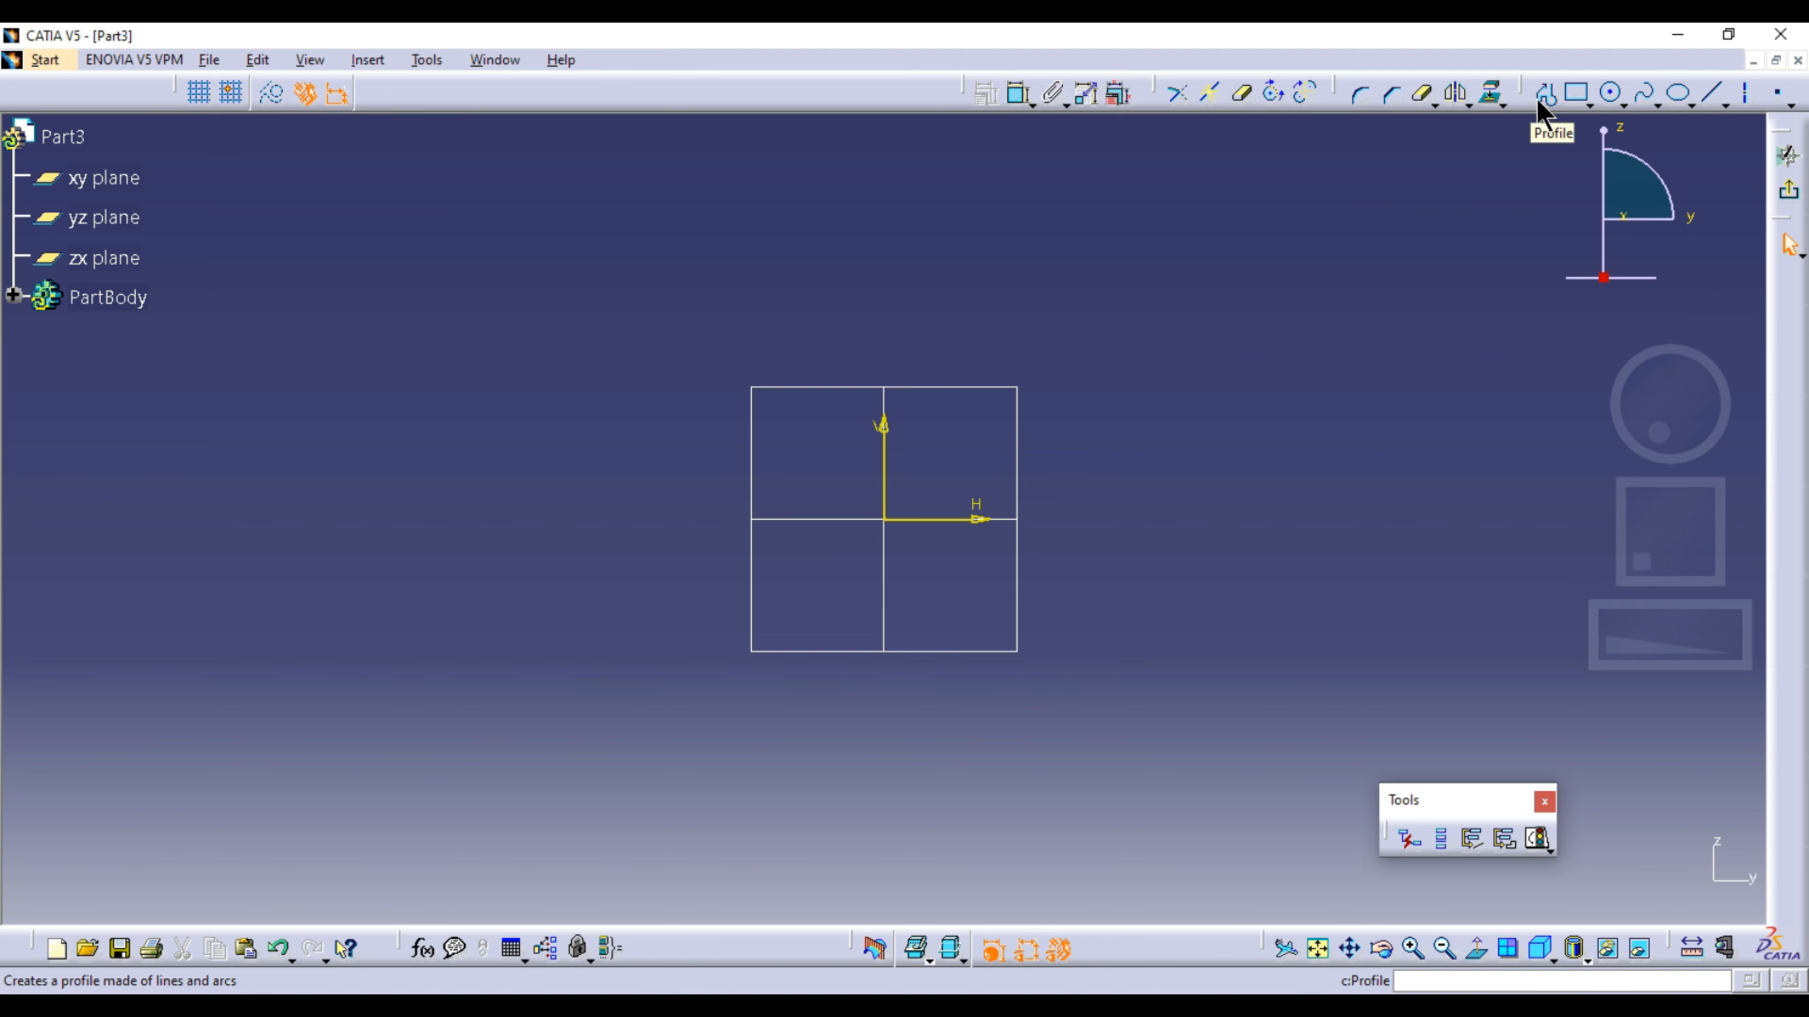
Step: Draw an open S-shaped spline through four points beside the V axis, ending at about H 47 mm, V -81 mm
{"action": "left_click", "coordinate": [1643, 91]}
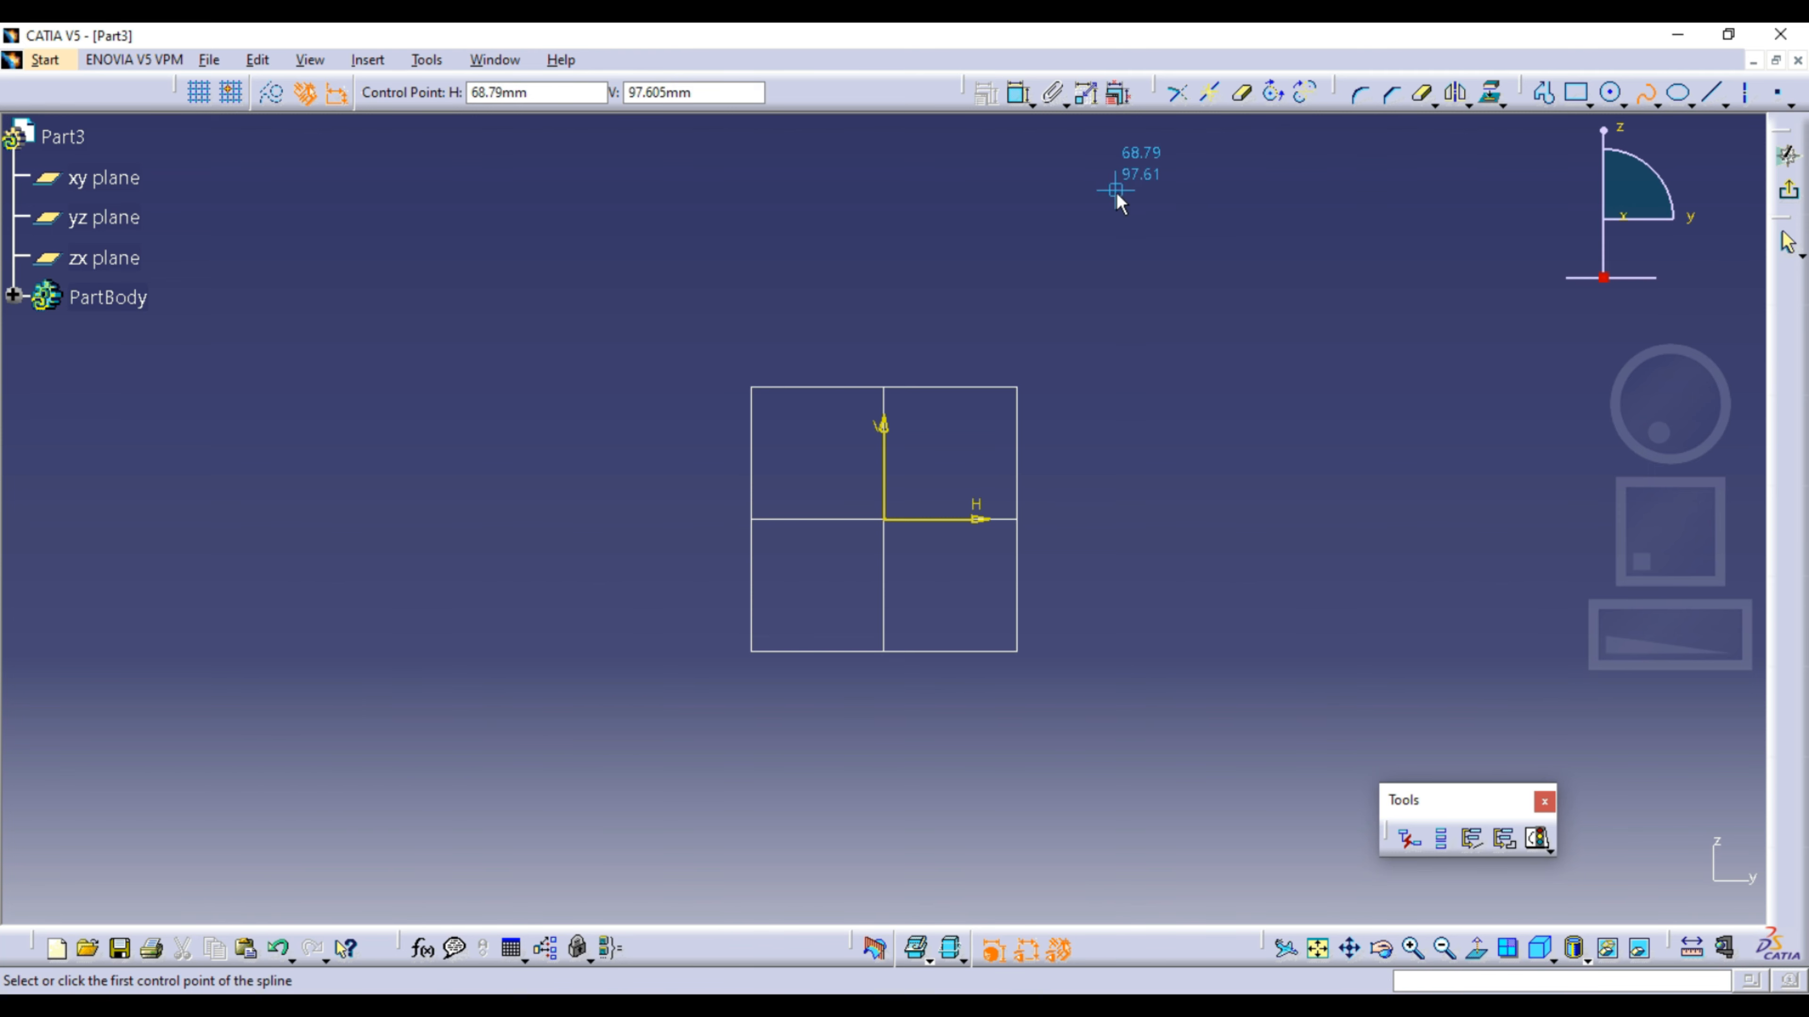
{"action": "left_click", "coordinate": [1126, 176]}
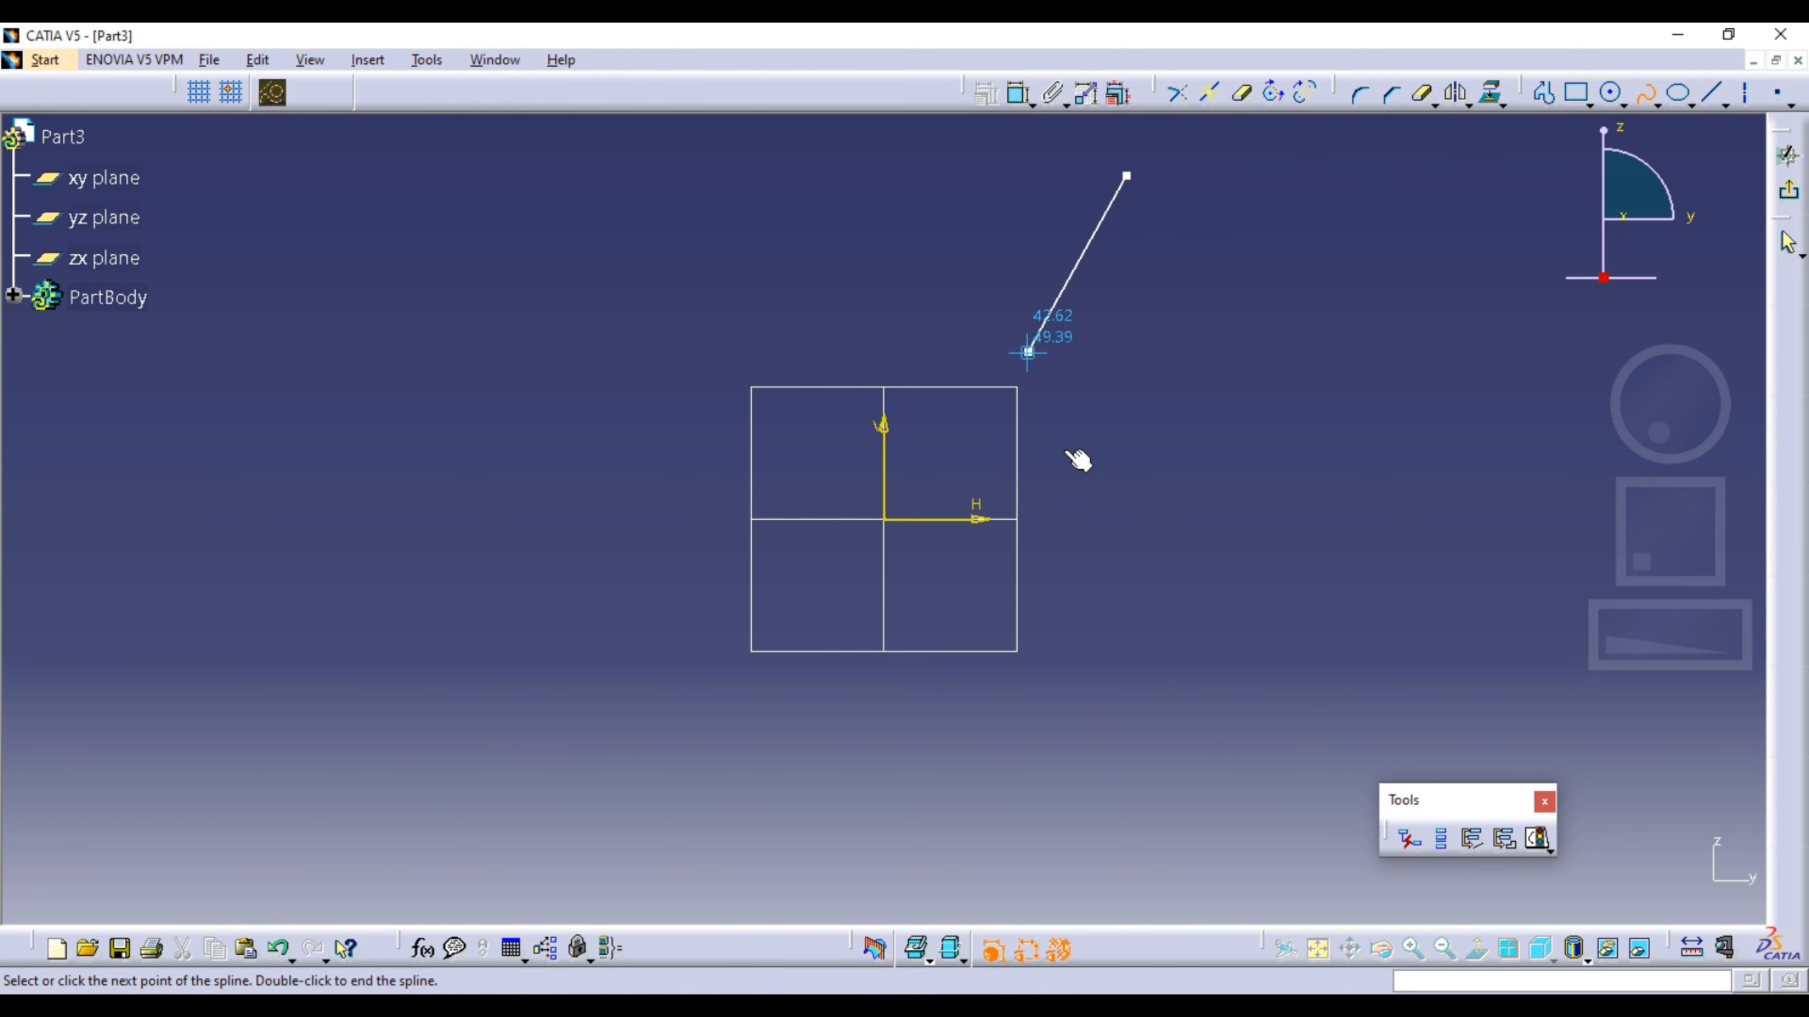
{"action": "left_click", "coordinate": [1028, 356]}
{"action": "left_click", "coordinate": [1173, 648]}
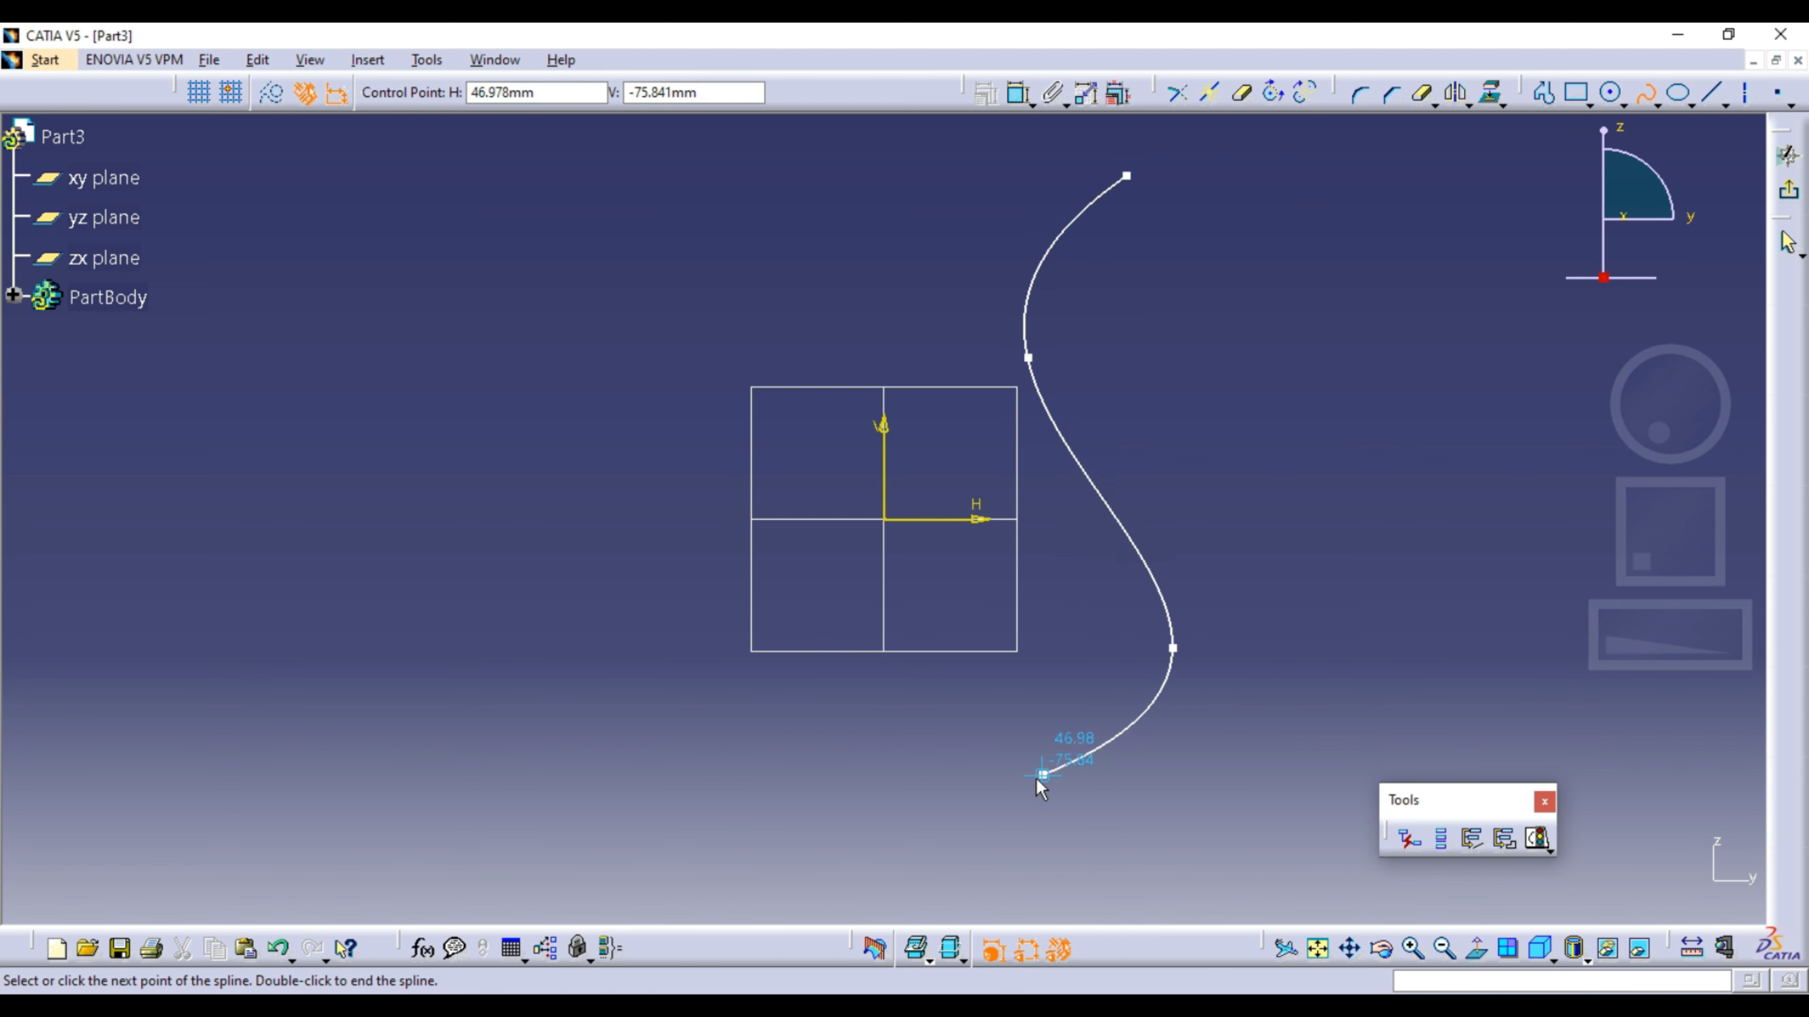
{"action": "left_click", "coordinate": [1043, 792]}
{"action": "double_click", "coordinate": [1309, 232]}
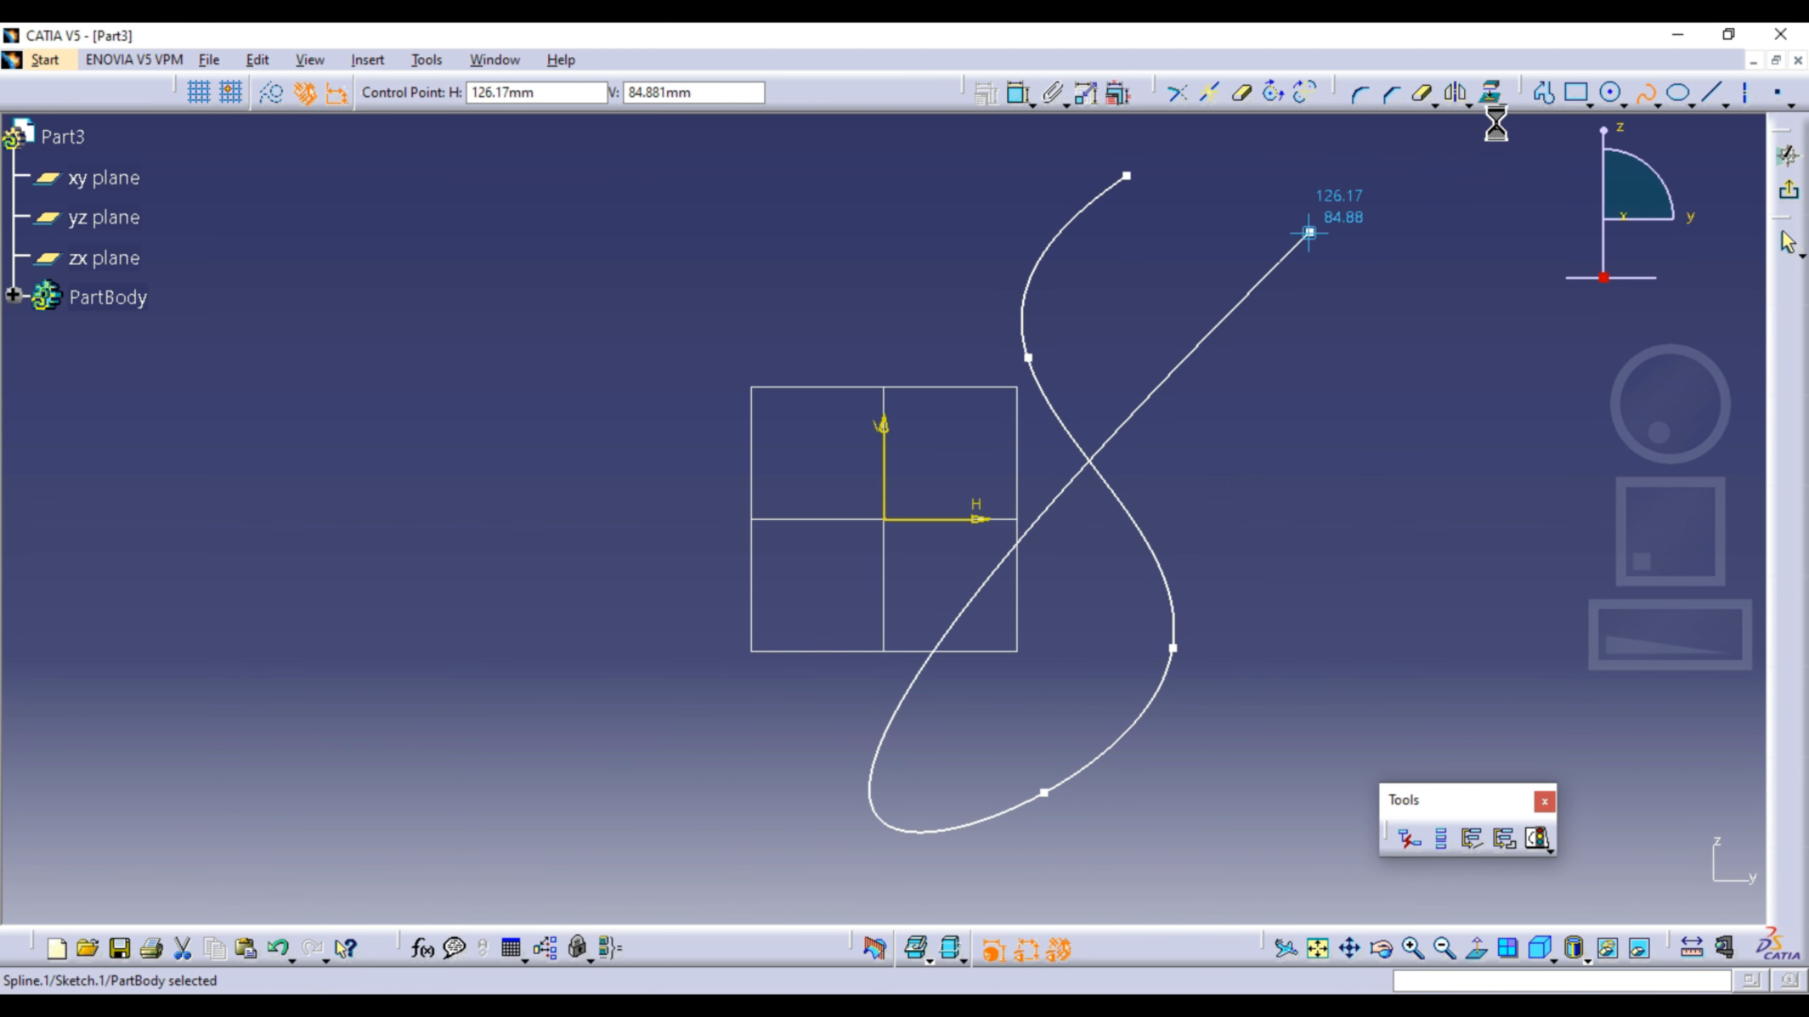
Step: Add a horizontal profile line about 47 mm long from the spline's lower end to the V axis and exit the sketch
{"action": "left_click", "coordinate": [1543, 91]}
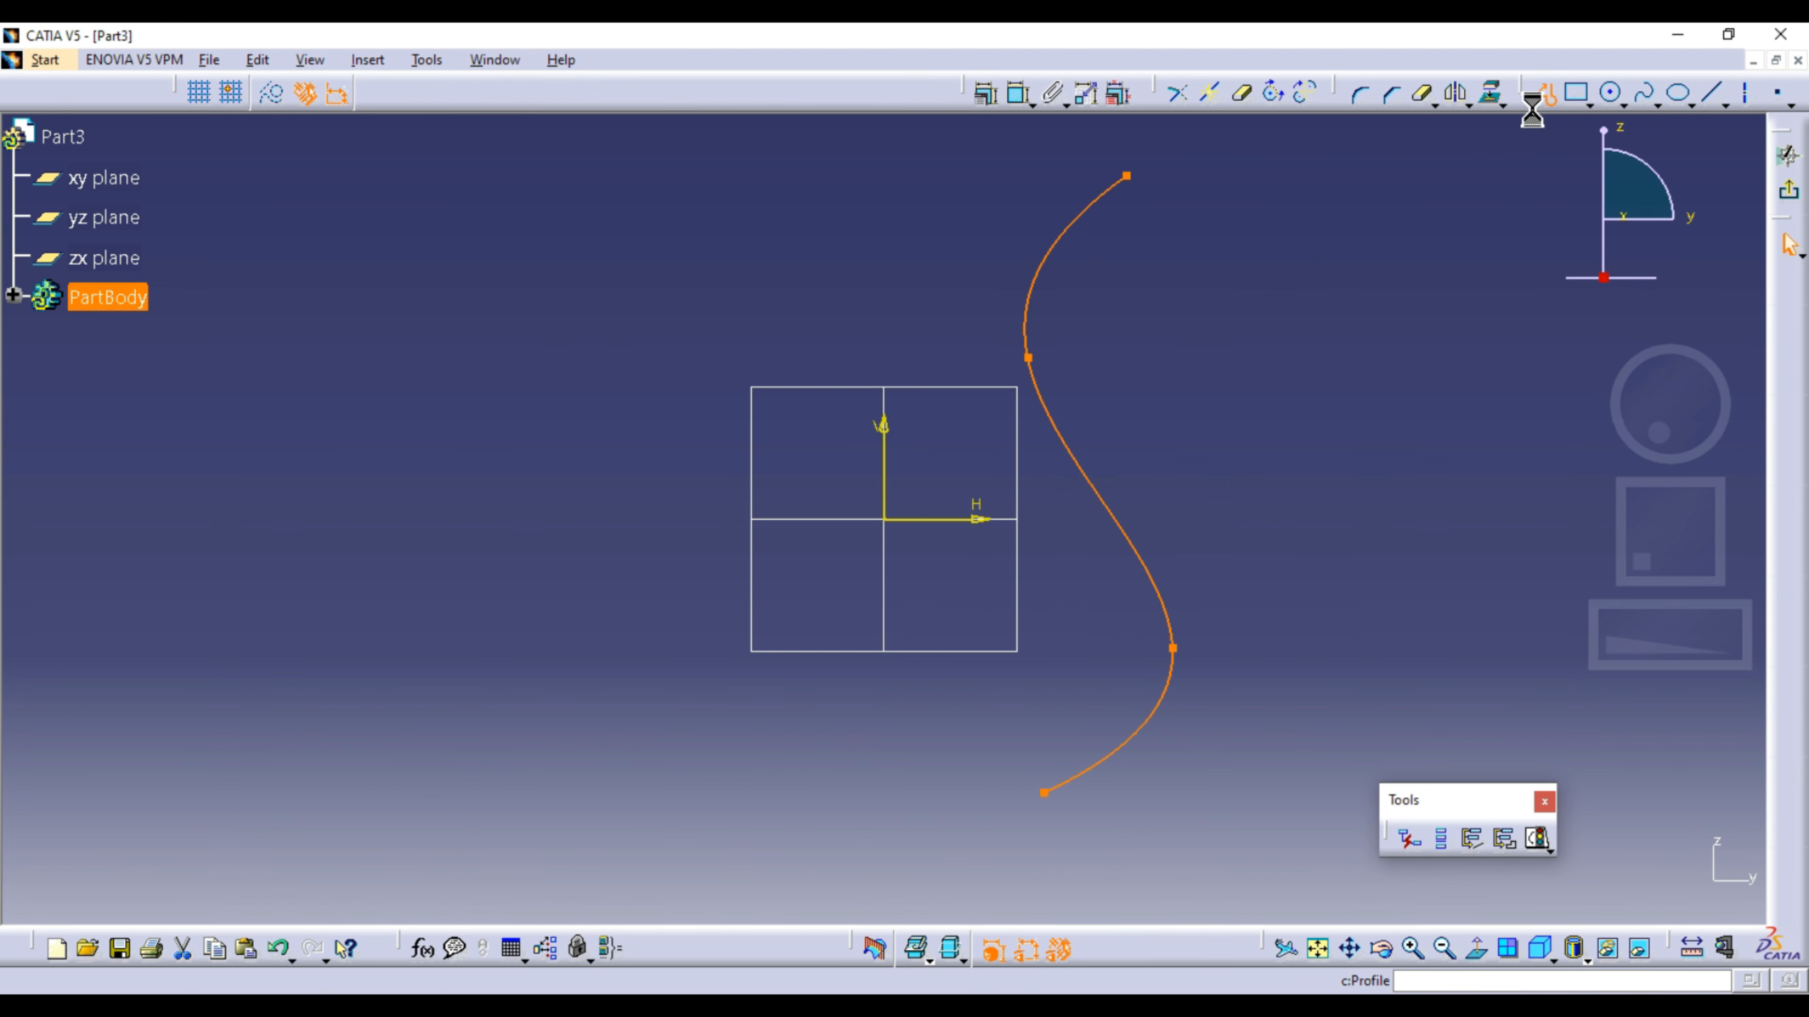
{"action": "left_click", "coordinate": [1044, 792]}
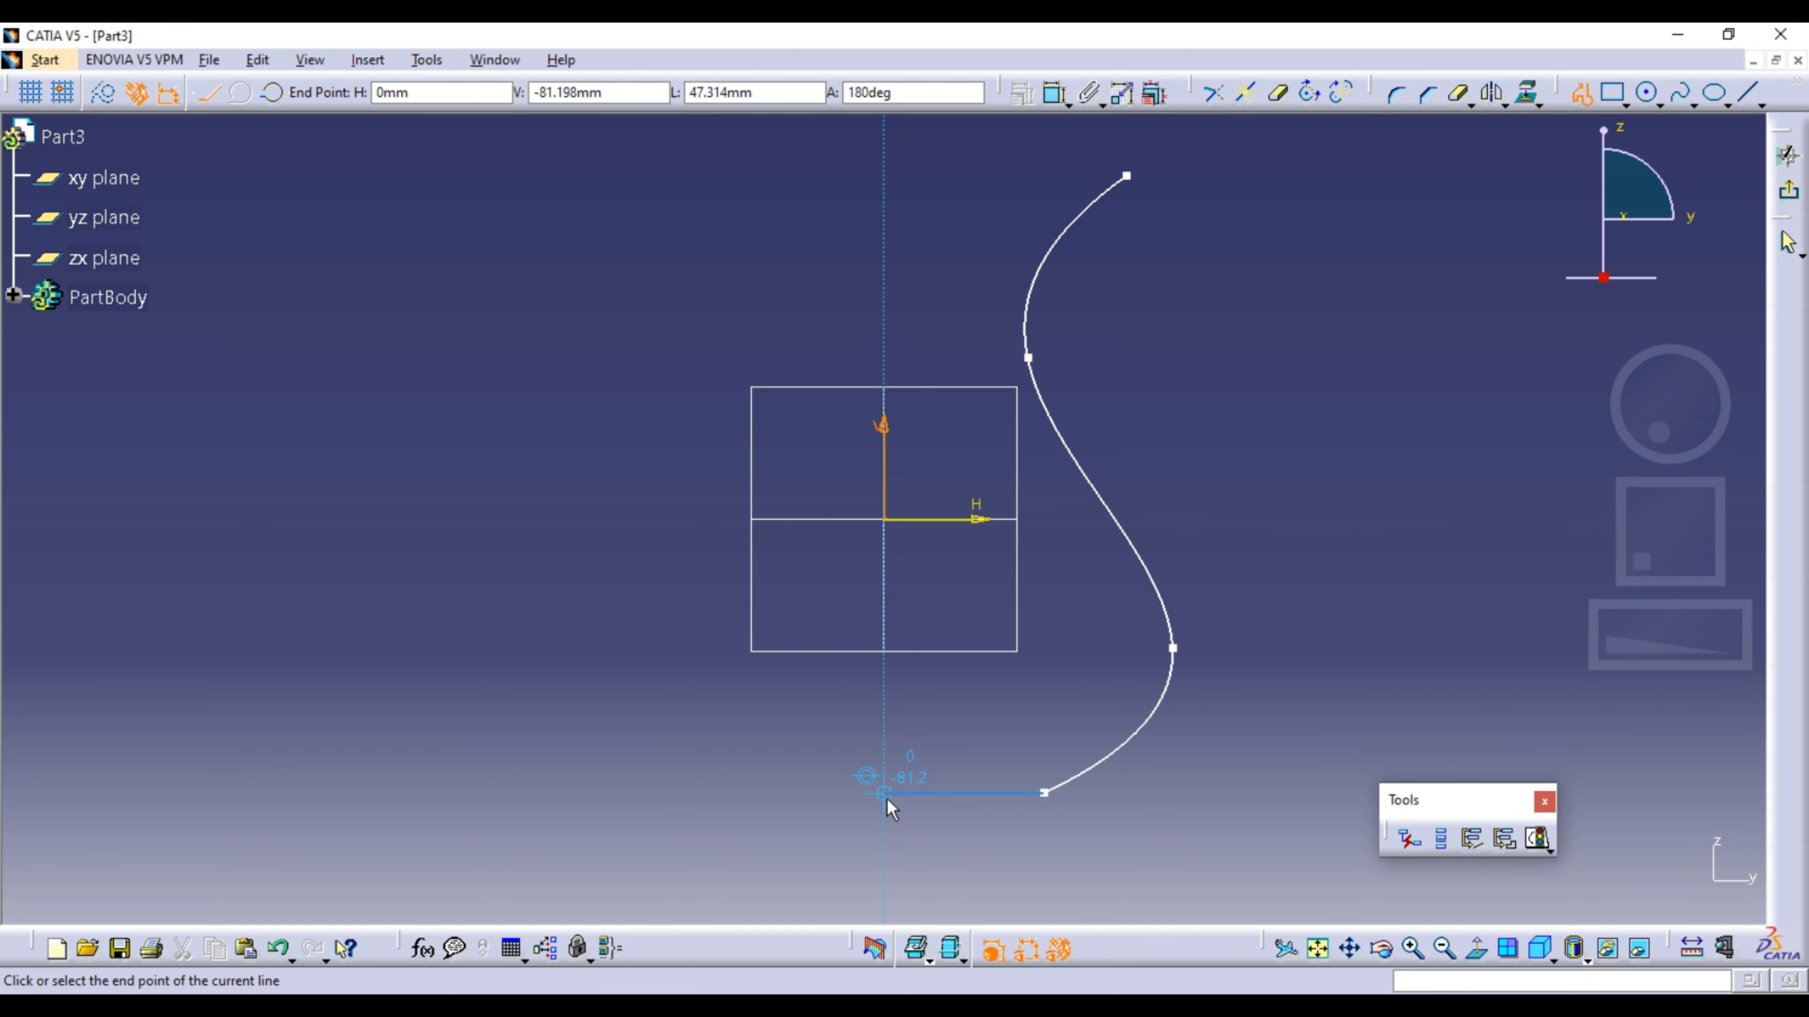
{"action": "key", "text": "Return"}
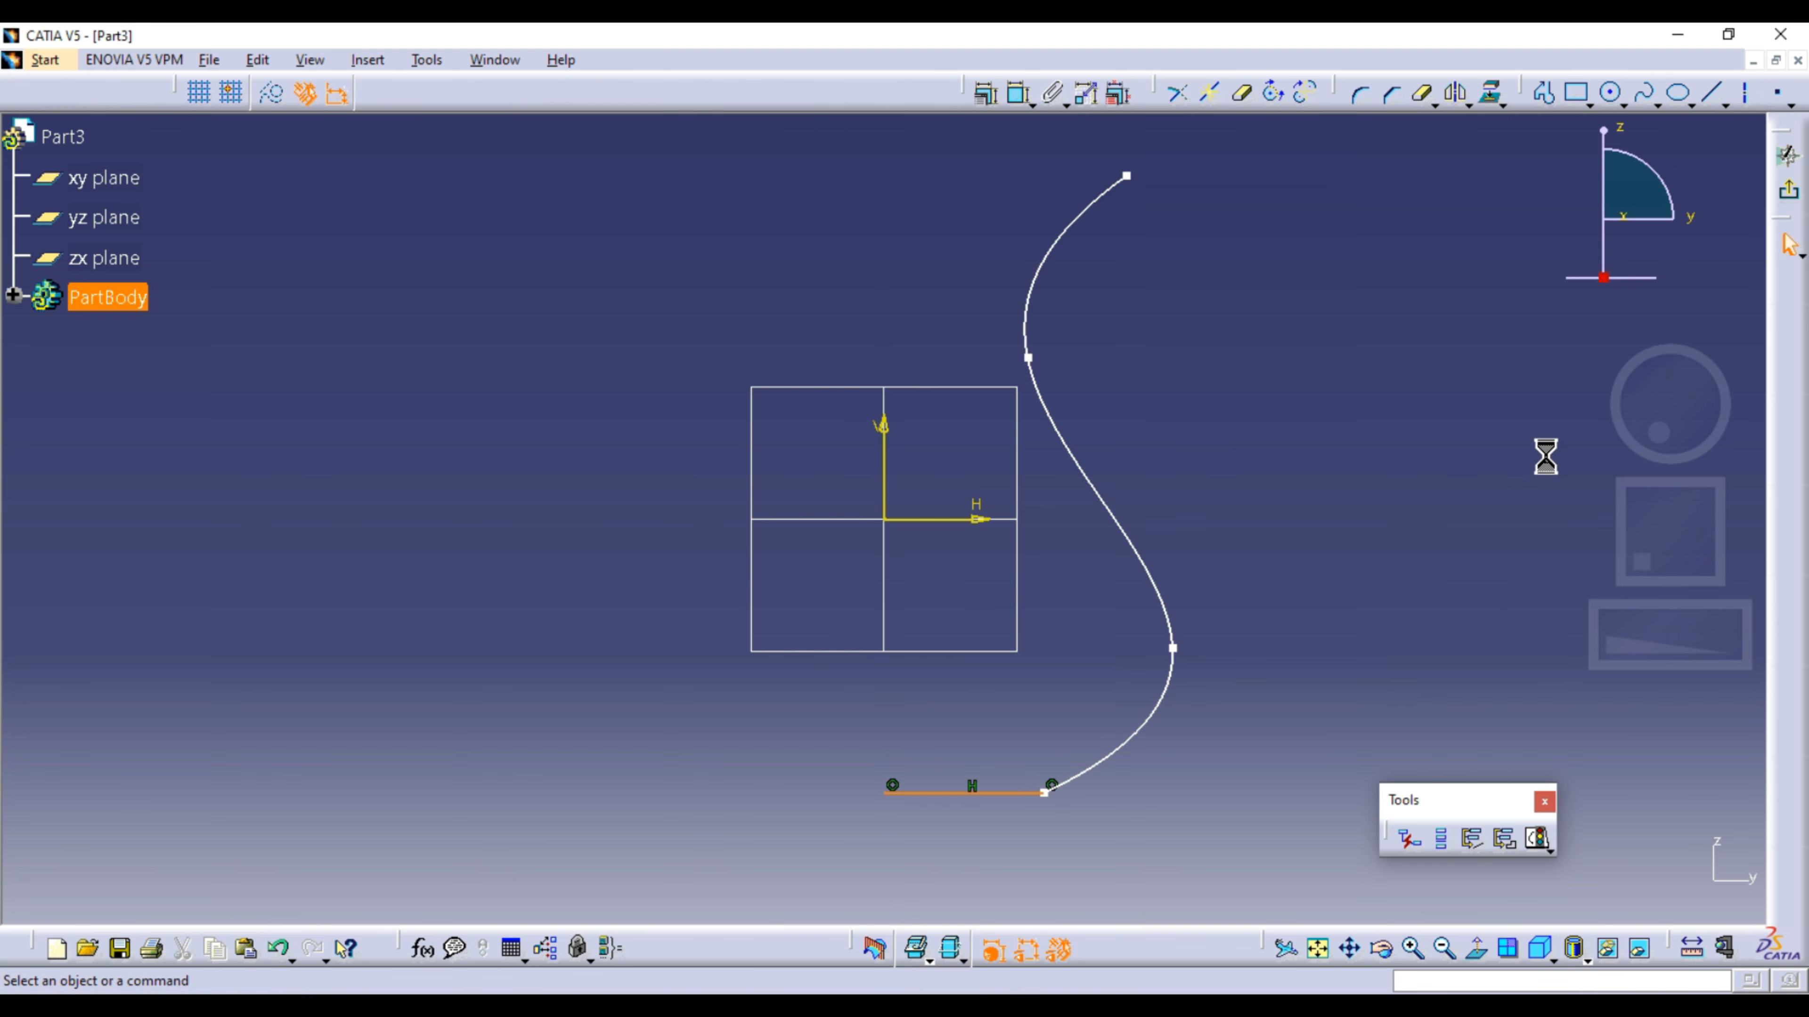
{"action": "left_click", "coordinate": [1798, 188]}
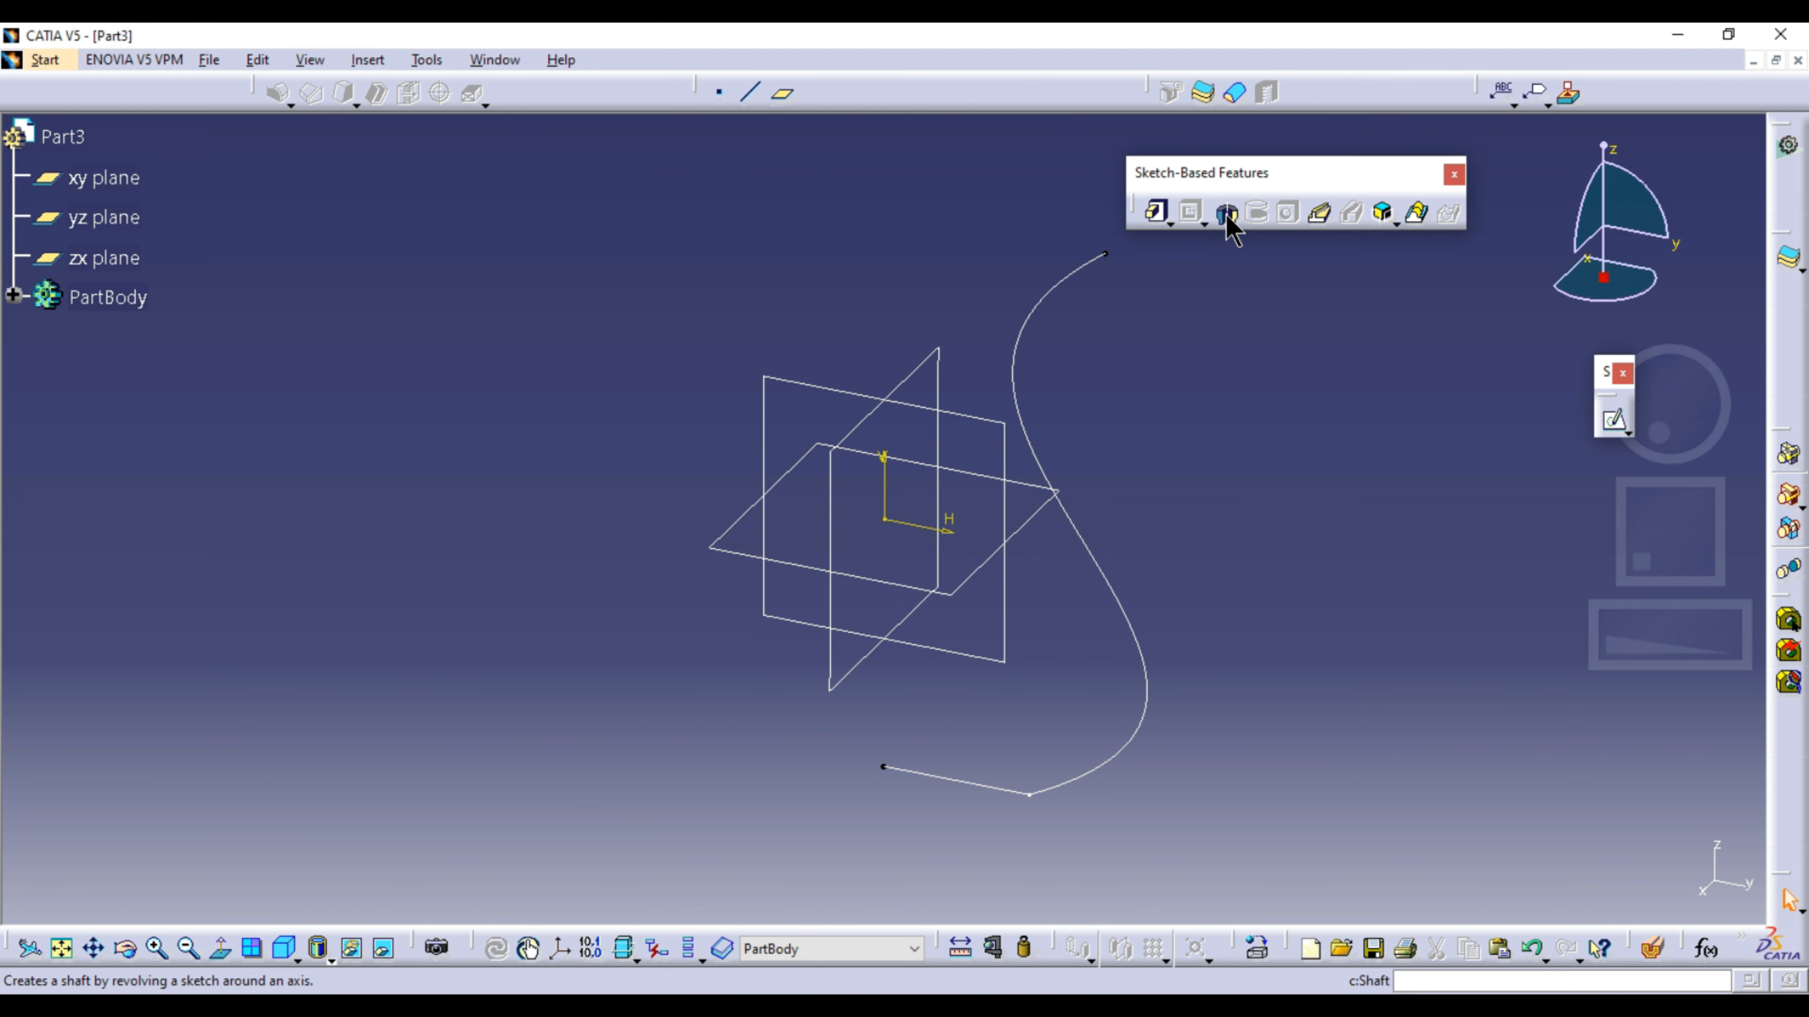
Step: Start a 360° shaft from the open spline sketch with the sketch's V direction as the axis
{"action": "left_click", "coordinate": [1227, 215]}
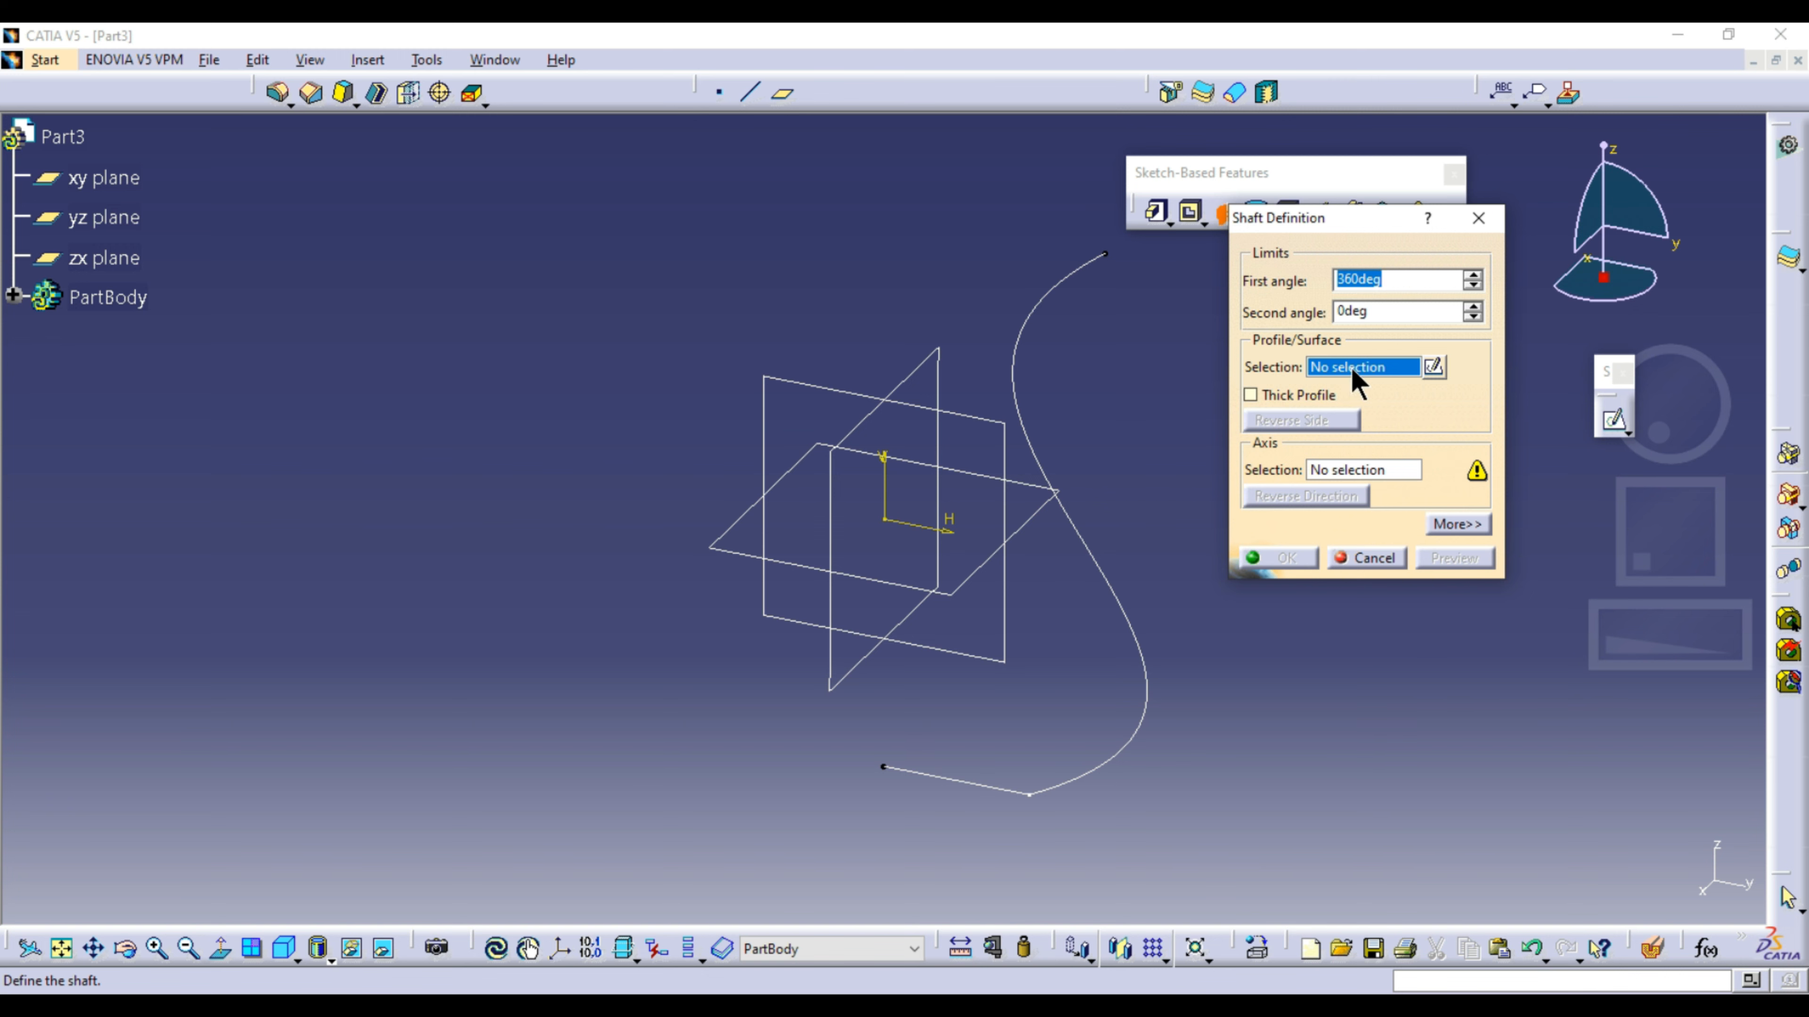
{"action": "left_click", "coordinate": [1020, 322]}
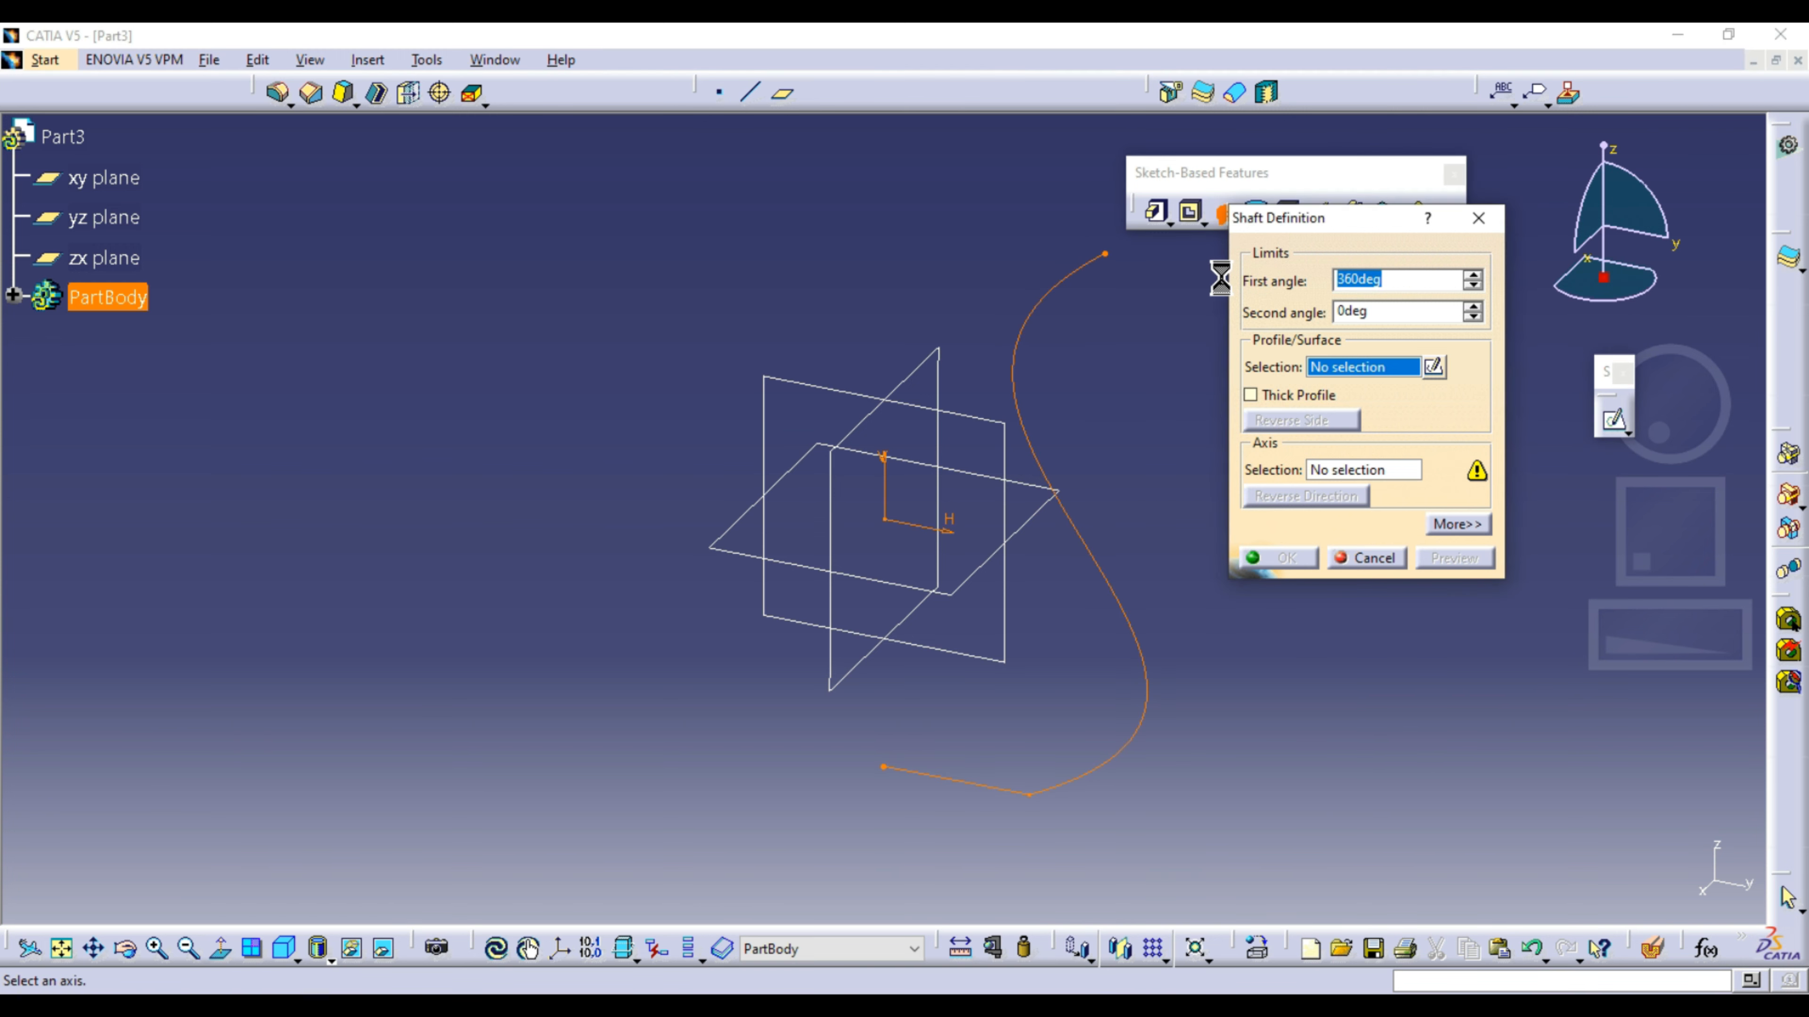
{"action": "left_click", "coordinate": [890, 478]}
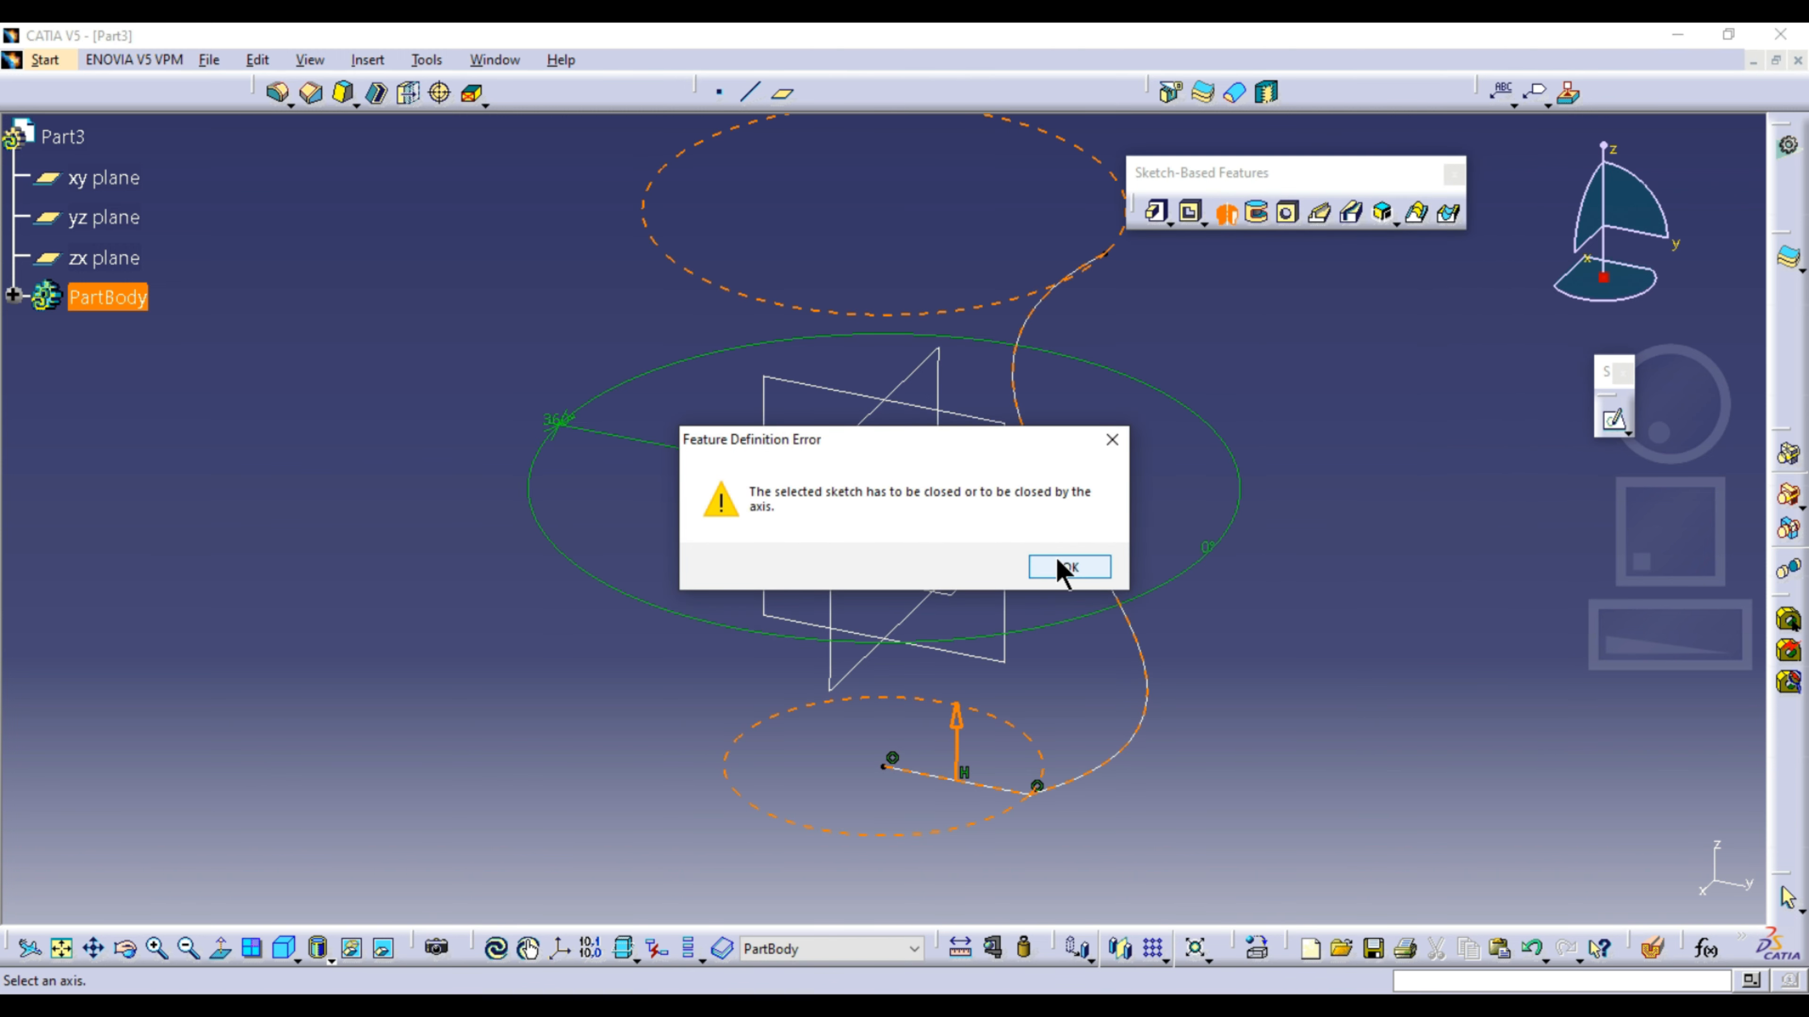
{"action": "left_click", "coordinate": [1066, 567]}
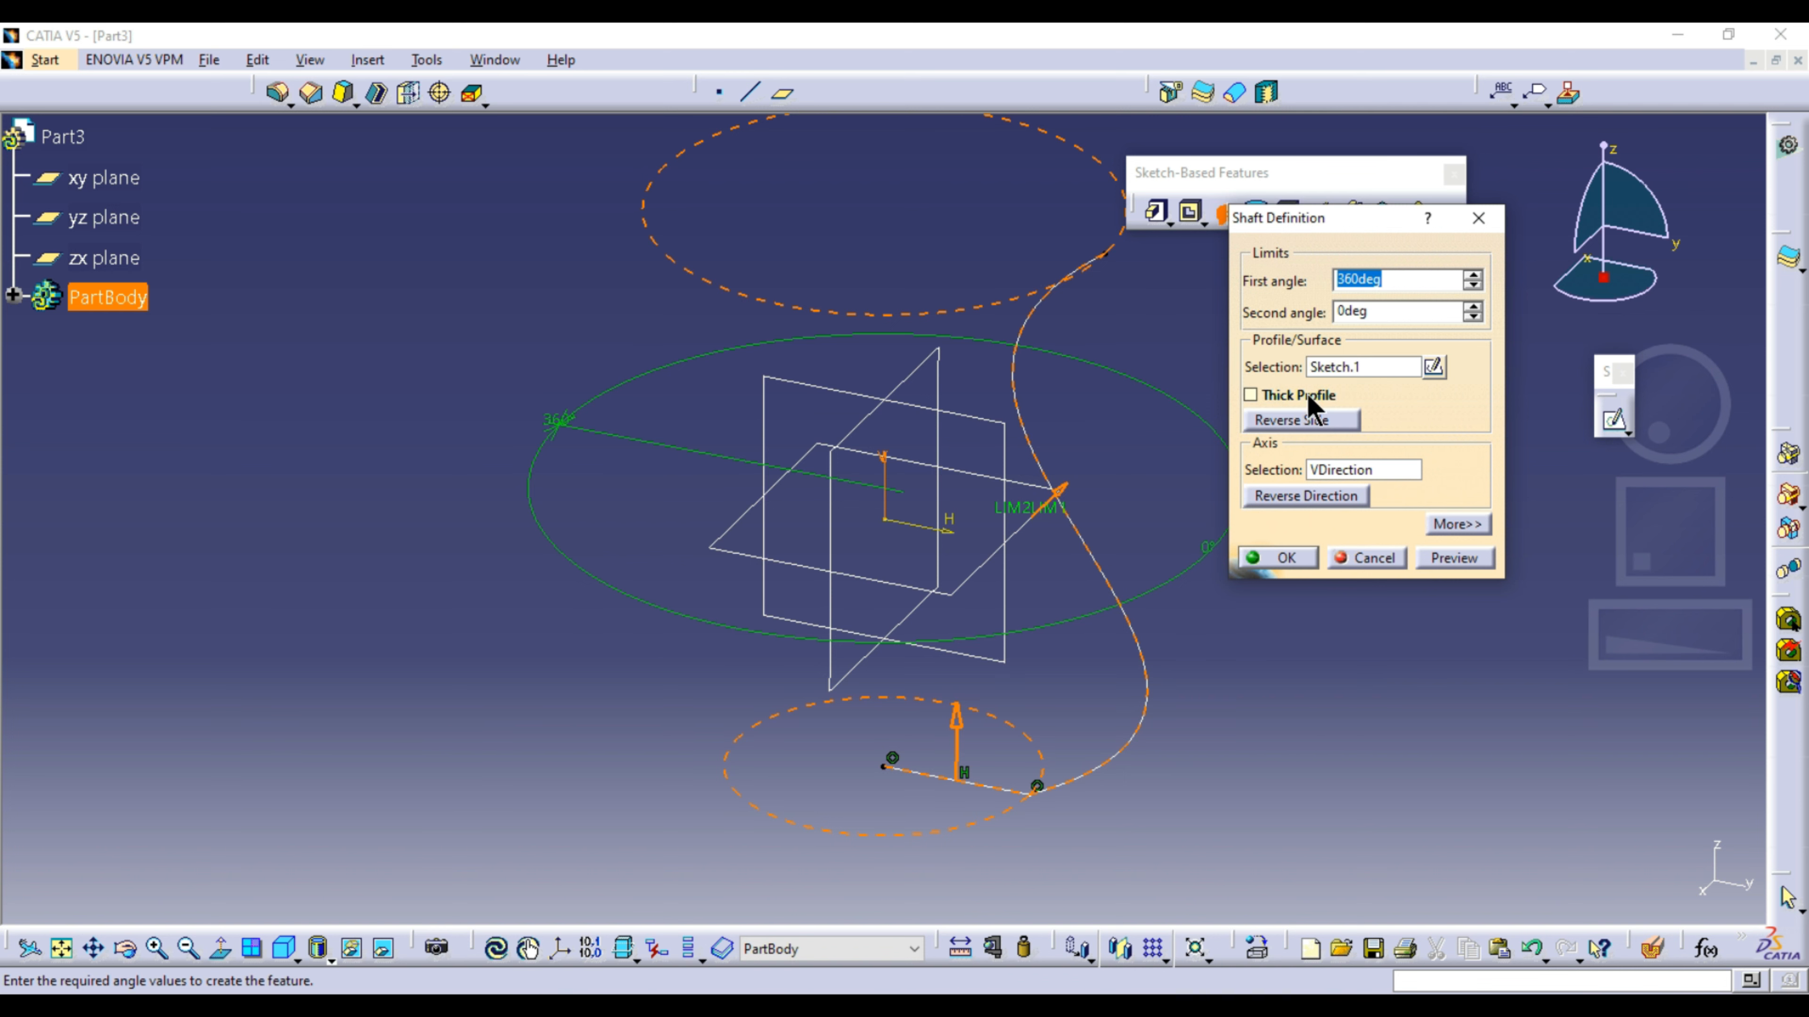
Step: Enable the thick profile for the shaft and set Thickness1 to 3 mm and Thickness2 to 4 mm
{"action": "left_click", "coordinate": [1284, 395]}
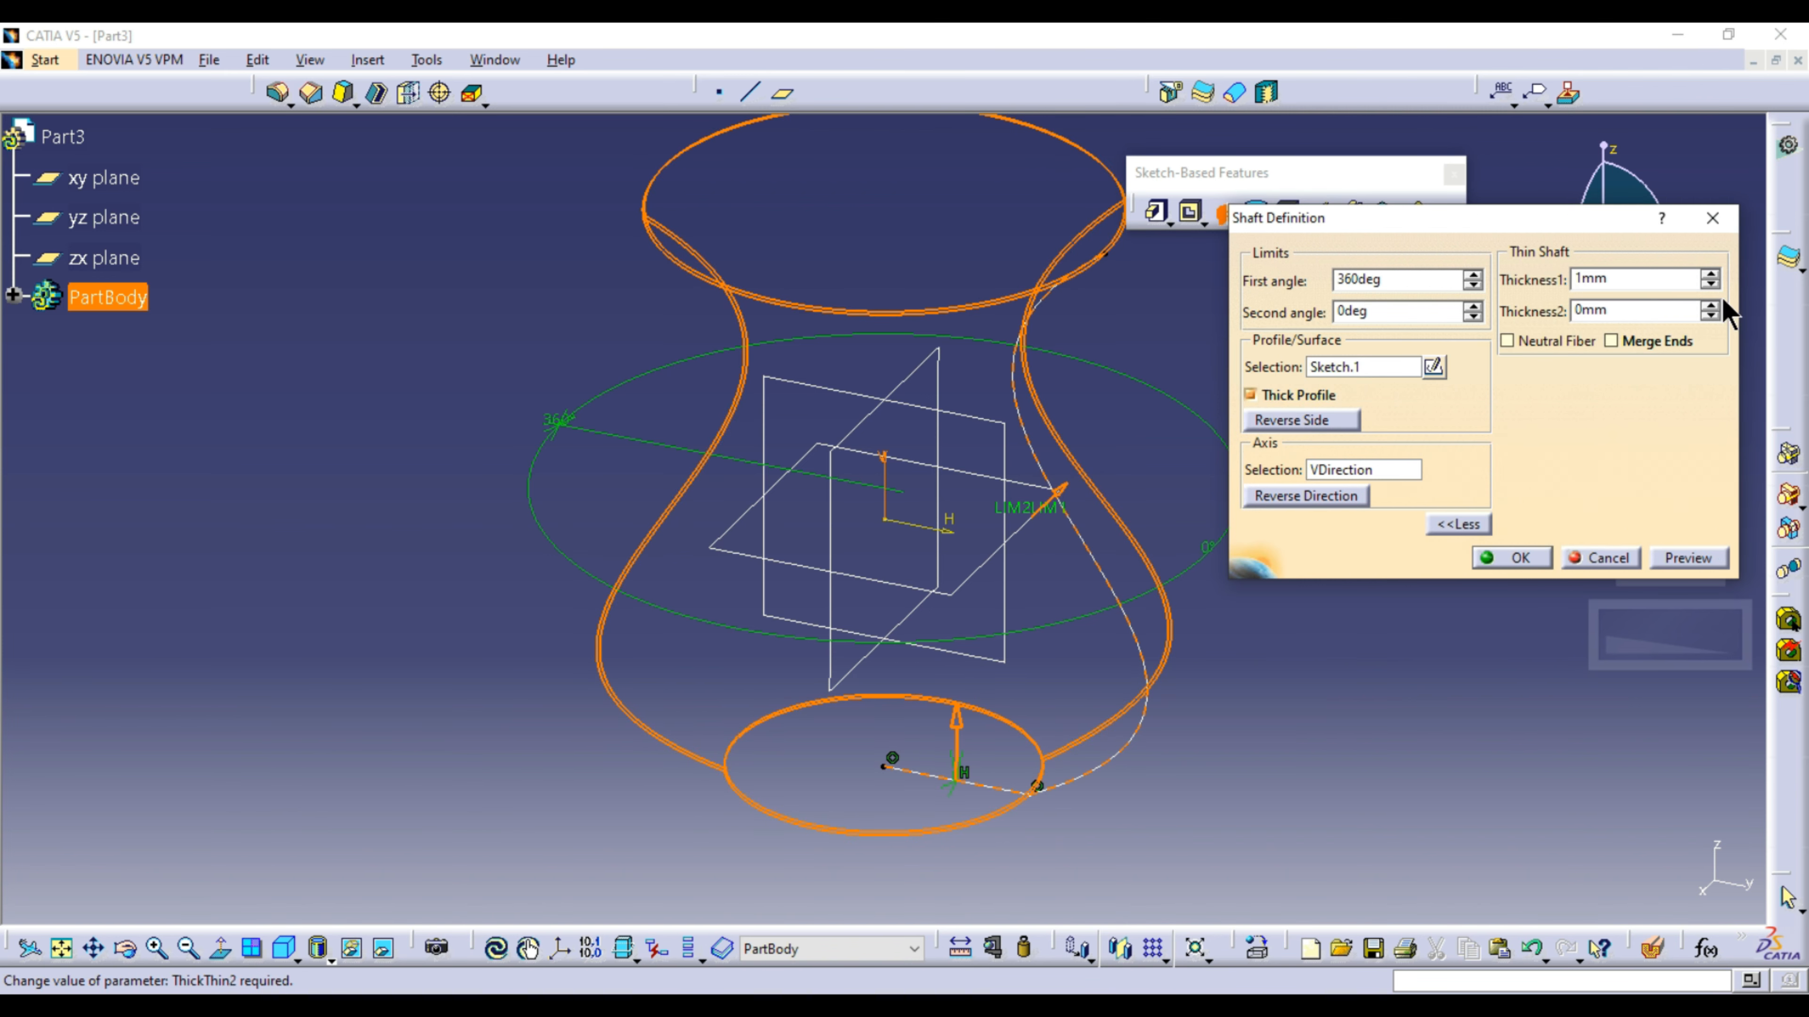
{"action": "left_click", "coordinate": [1710, 276]}
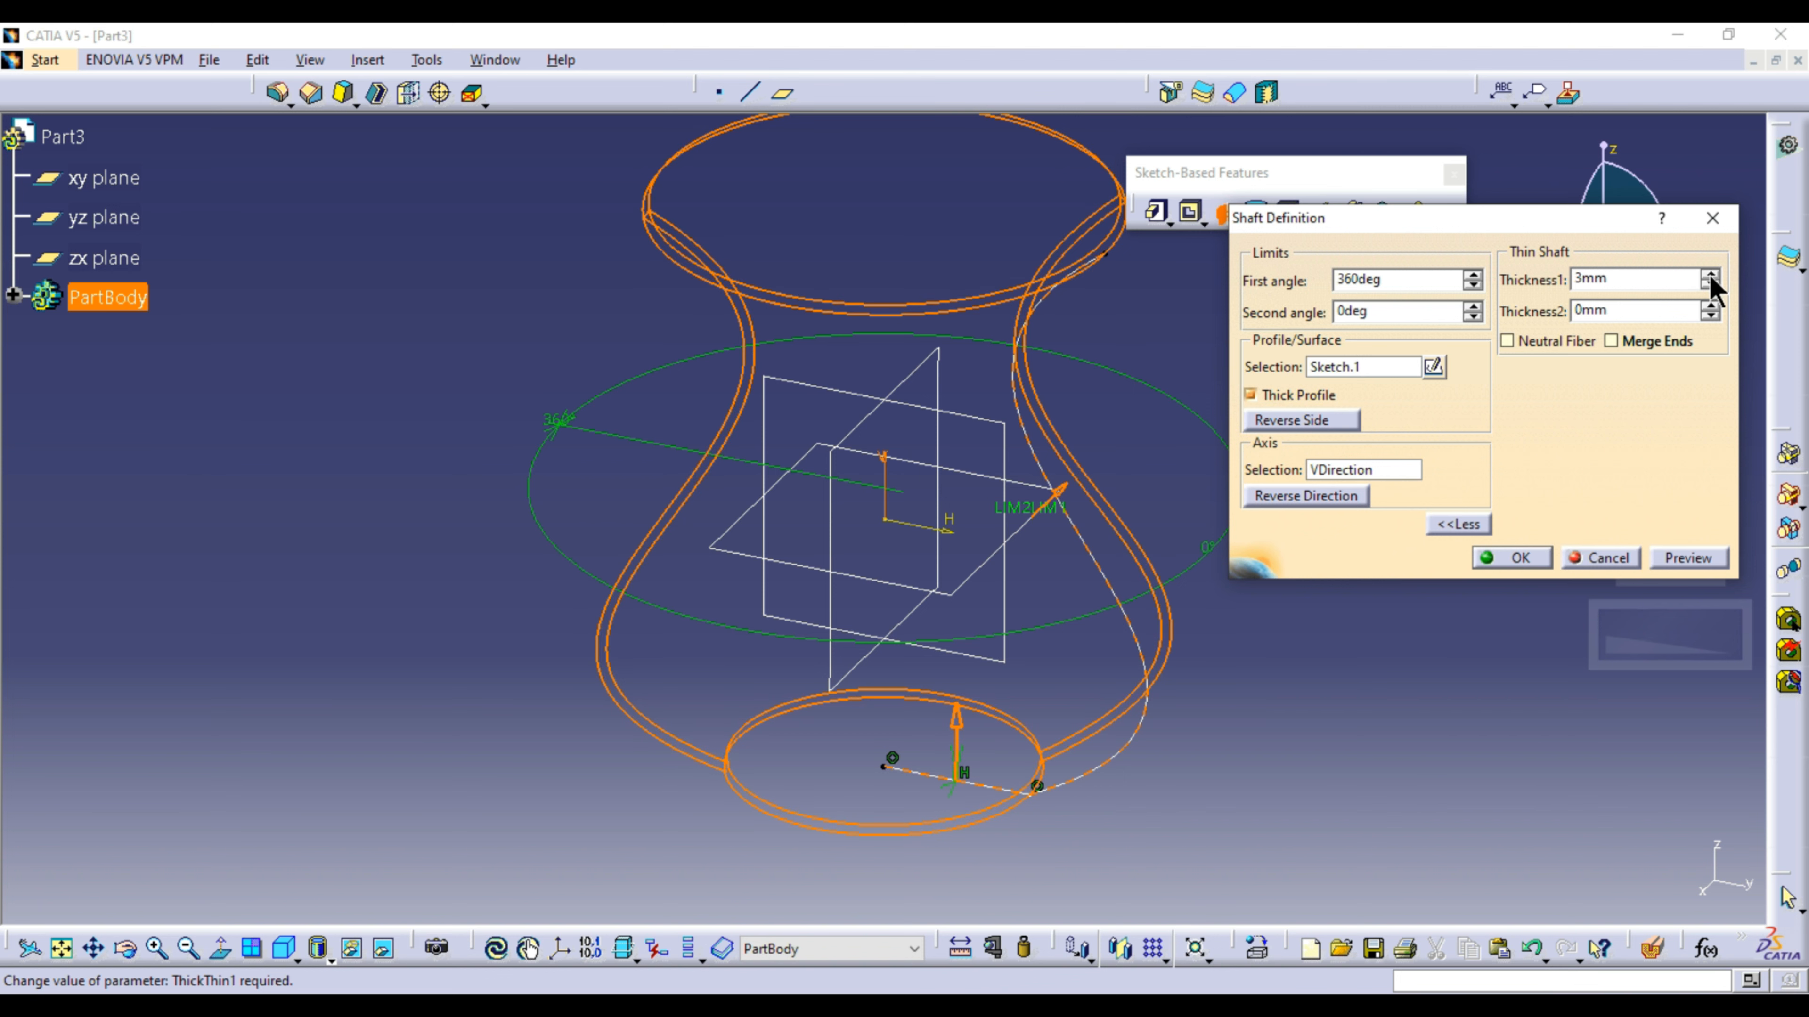
{"action": "left_click", "coordinate": [1711, 305]}
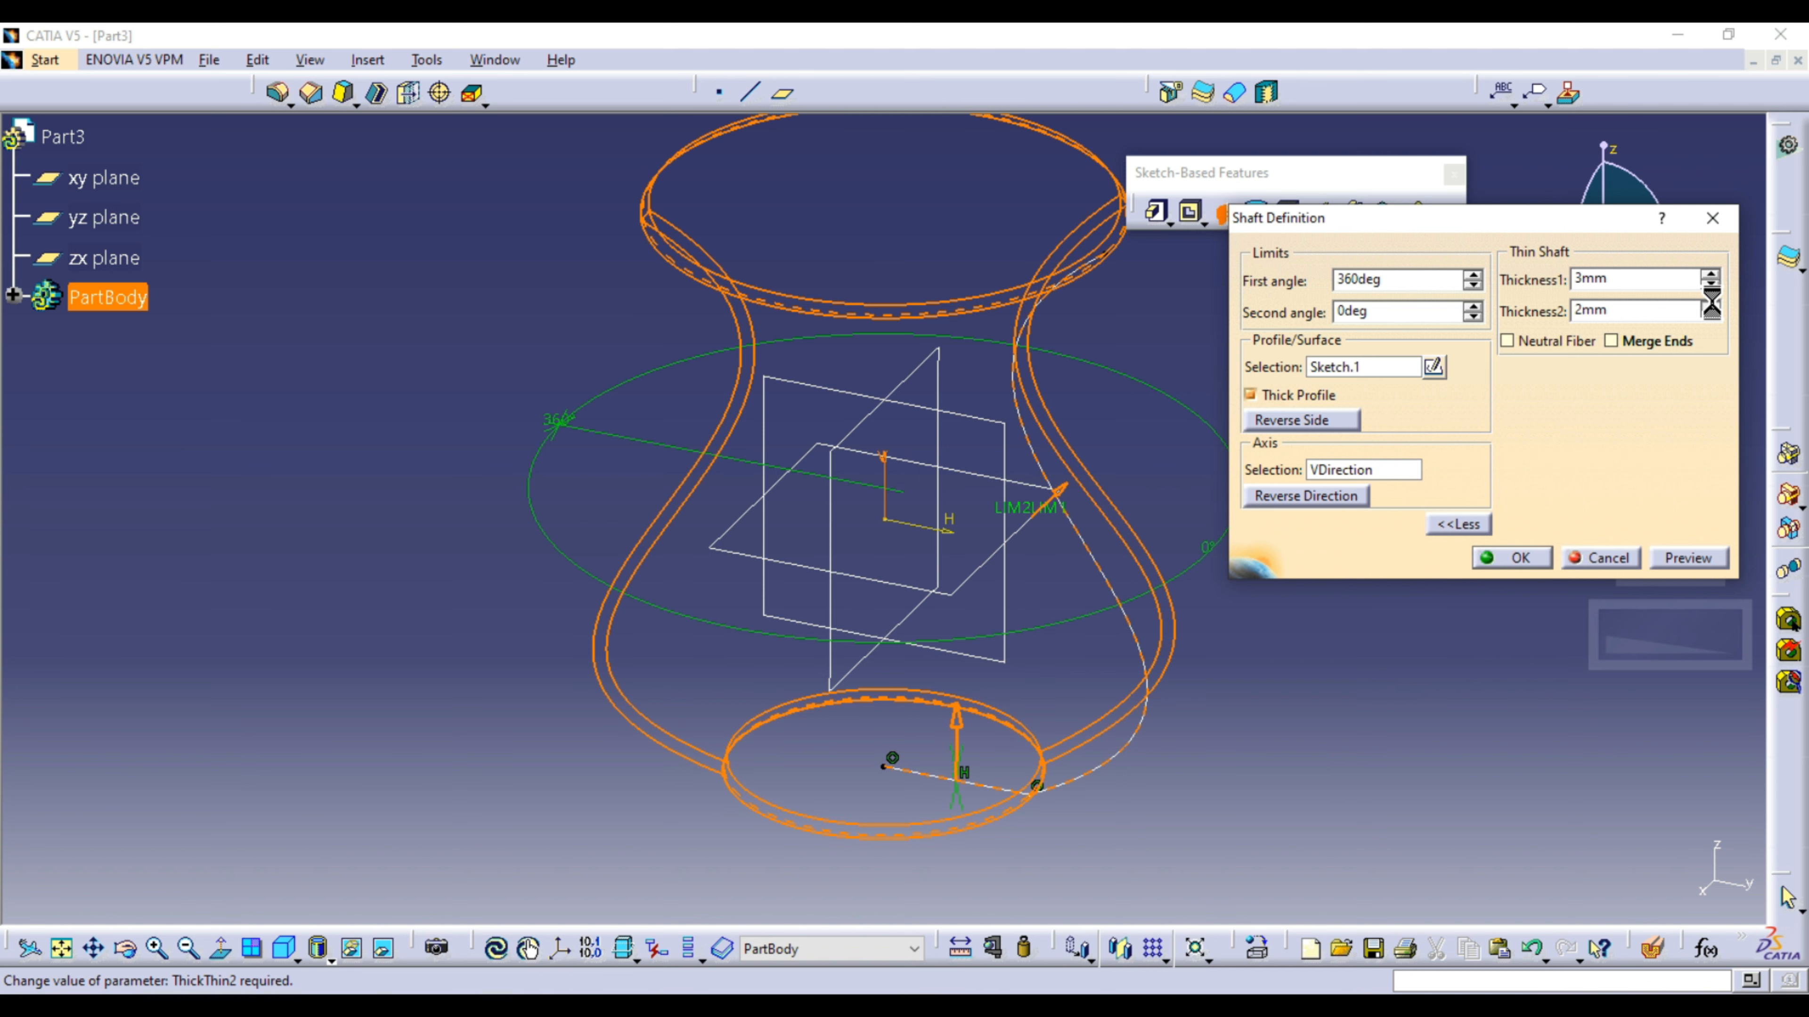
{"action": "left_click", "coordinate": [1710, 305]}
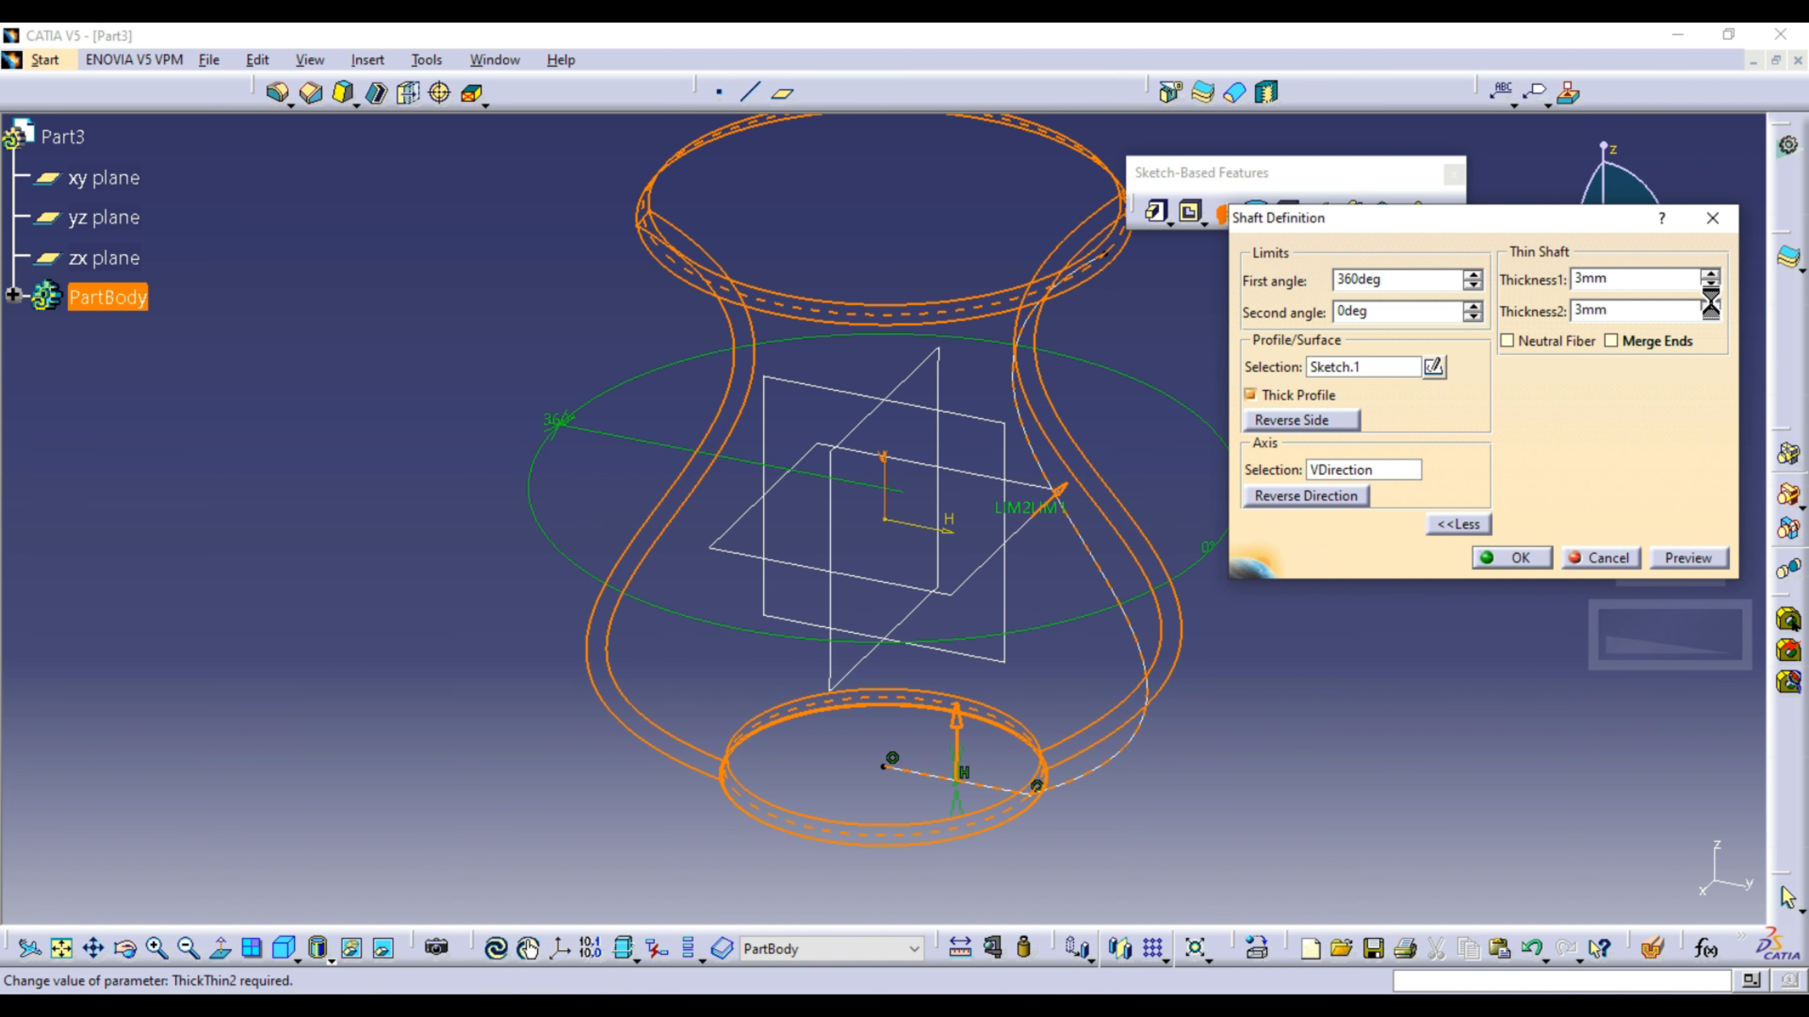
{"action": "left_click", "coordinate": [1711, 305]}
Step: Enable Neutral Fiber for the 3 mm wall, preview the thin shaft and create it
{"action": "middle_click_drag", "start_coordinate": [1130, 328], "coordinate": [1077, 452]}
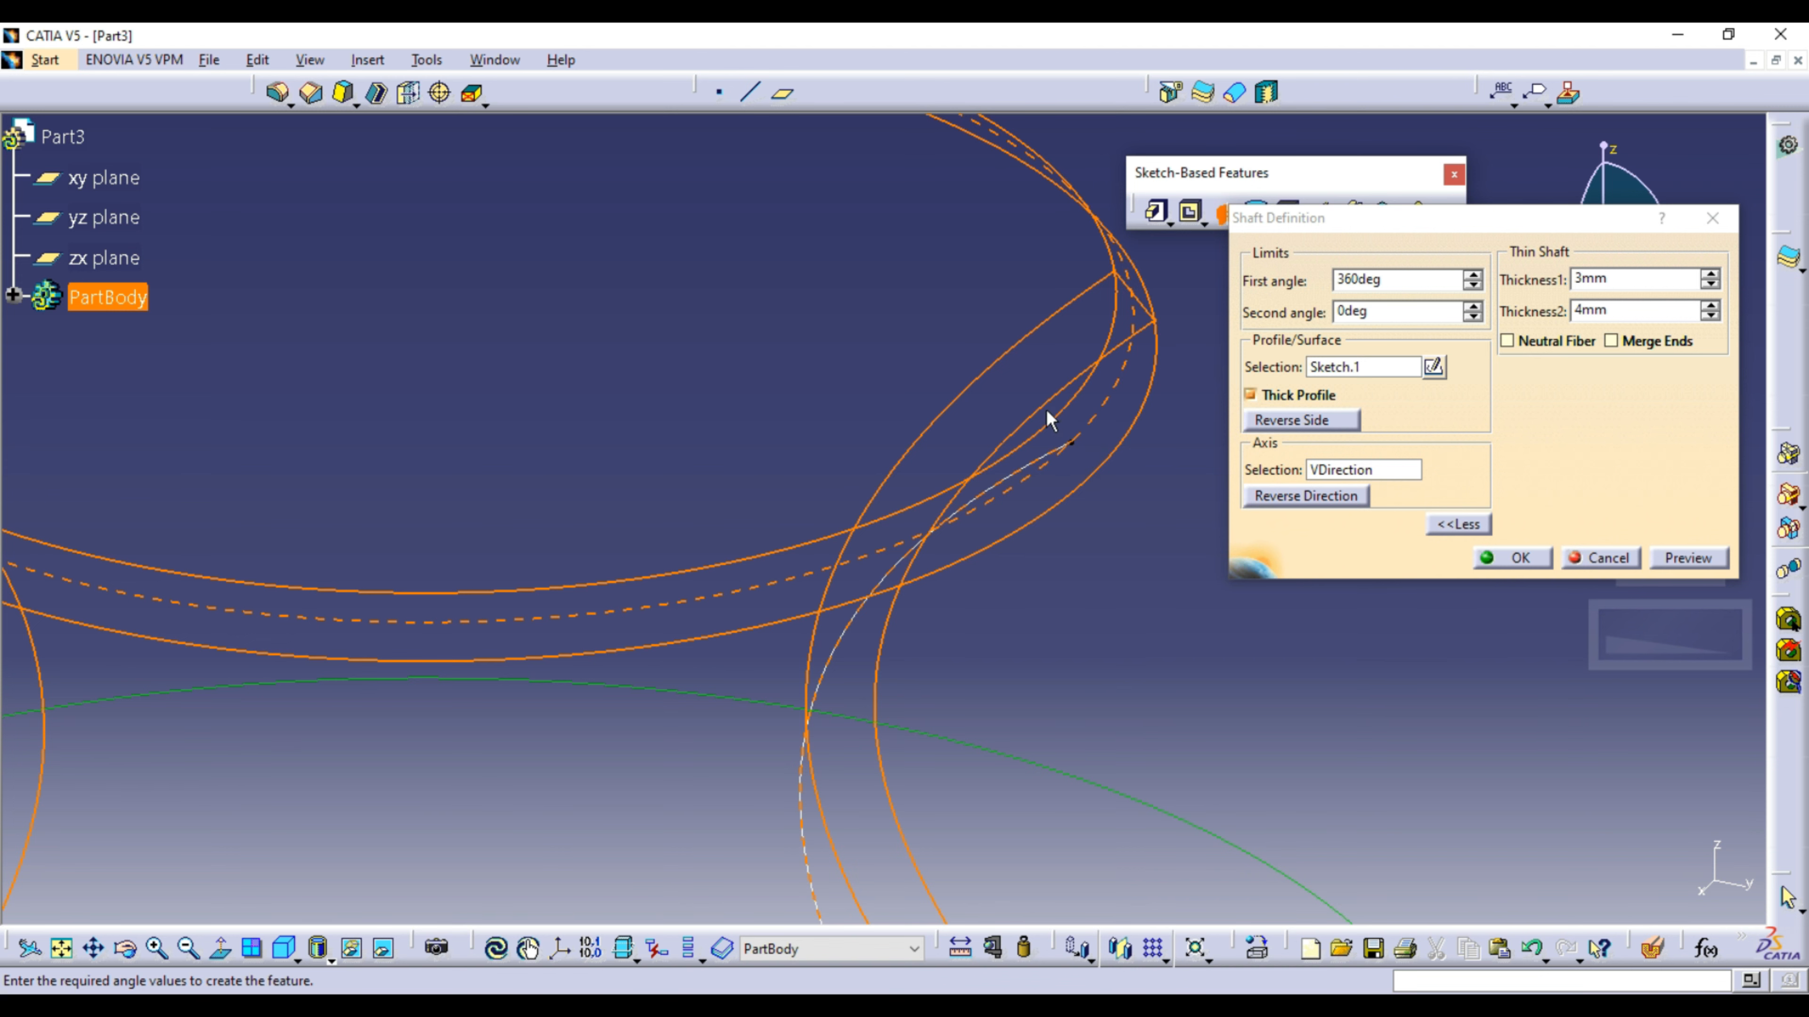
{"action": "left_click", "coordinate": [1521, 343]}
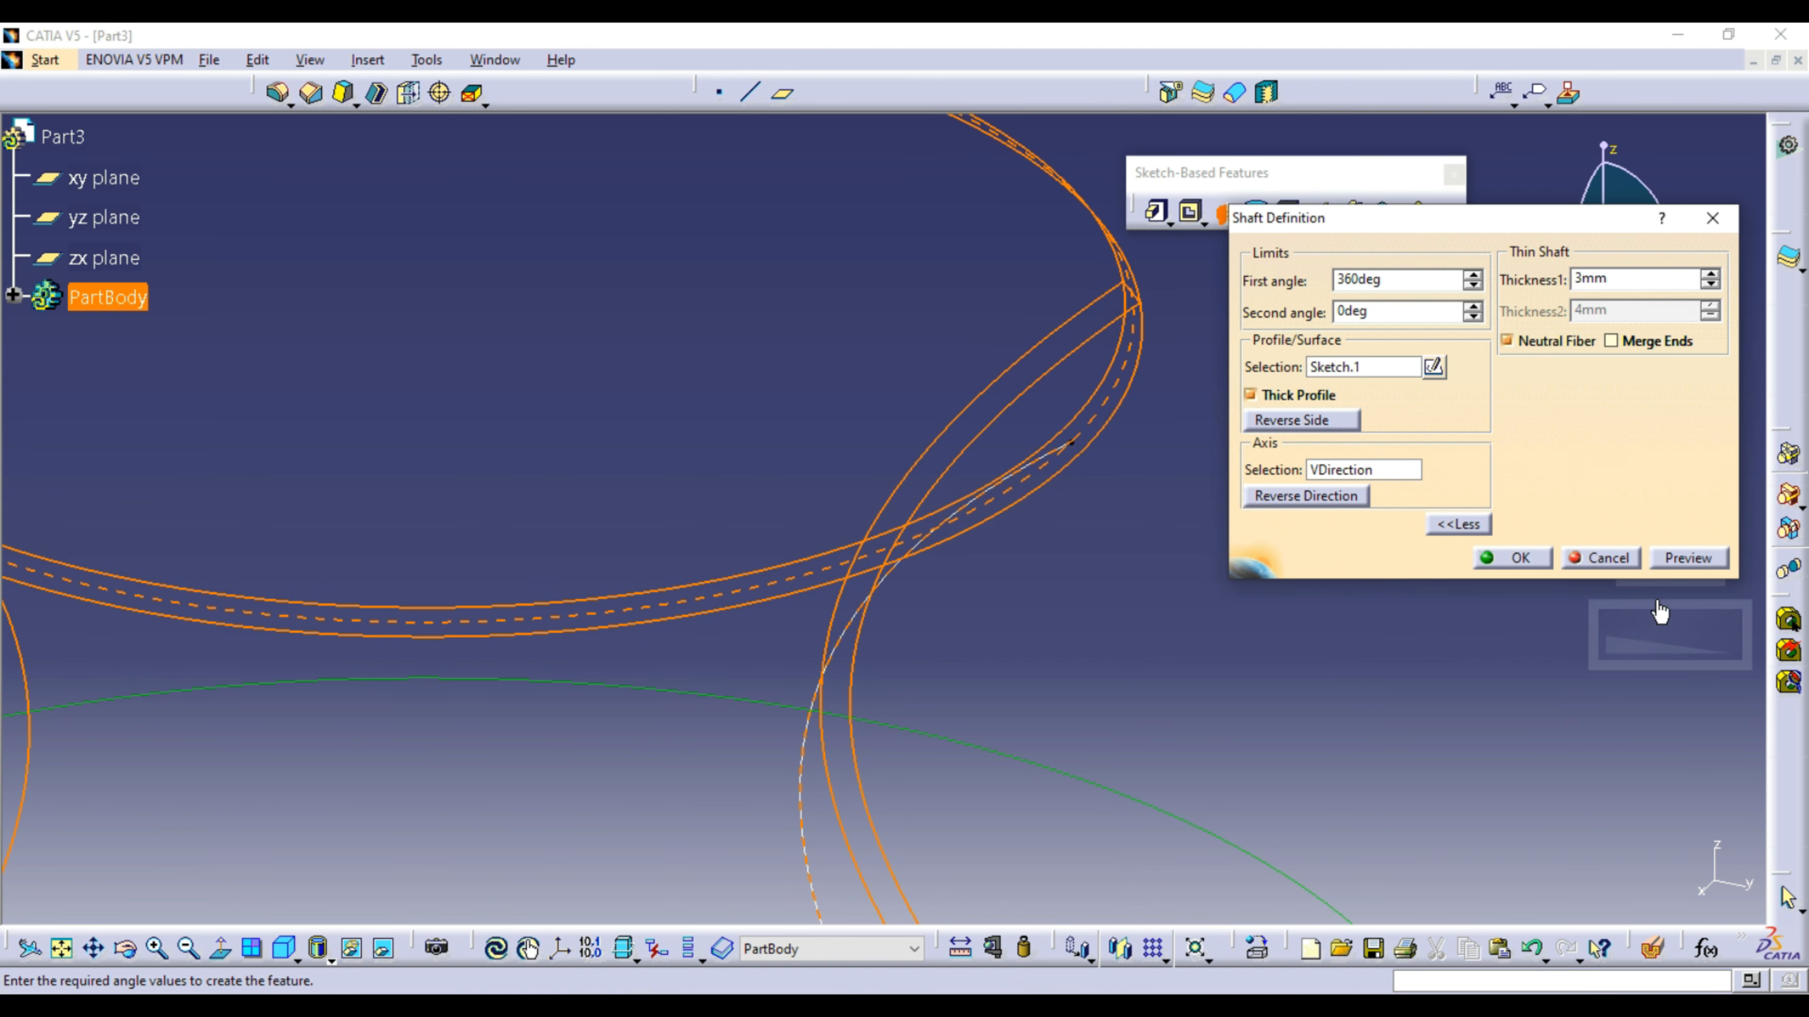
{"action": "left_click", "coordinate": [1685, 558]}
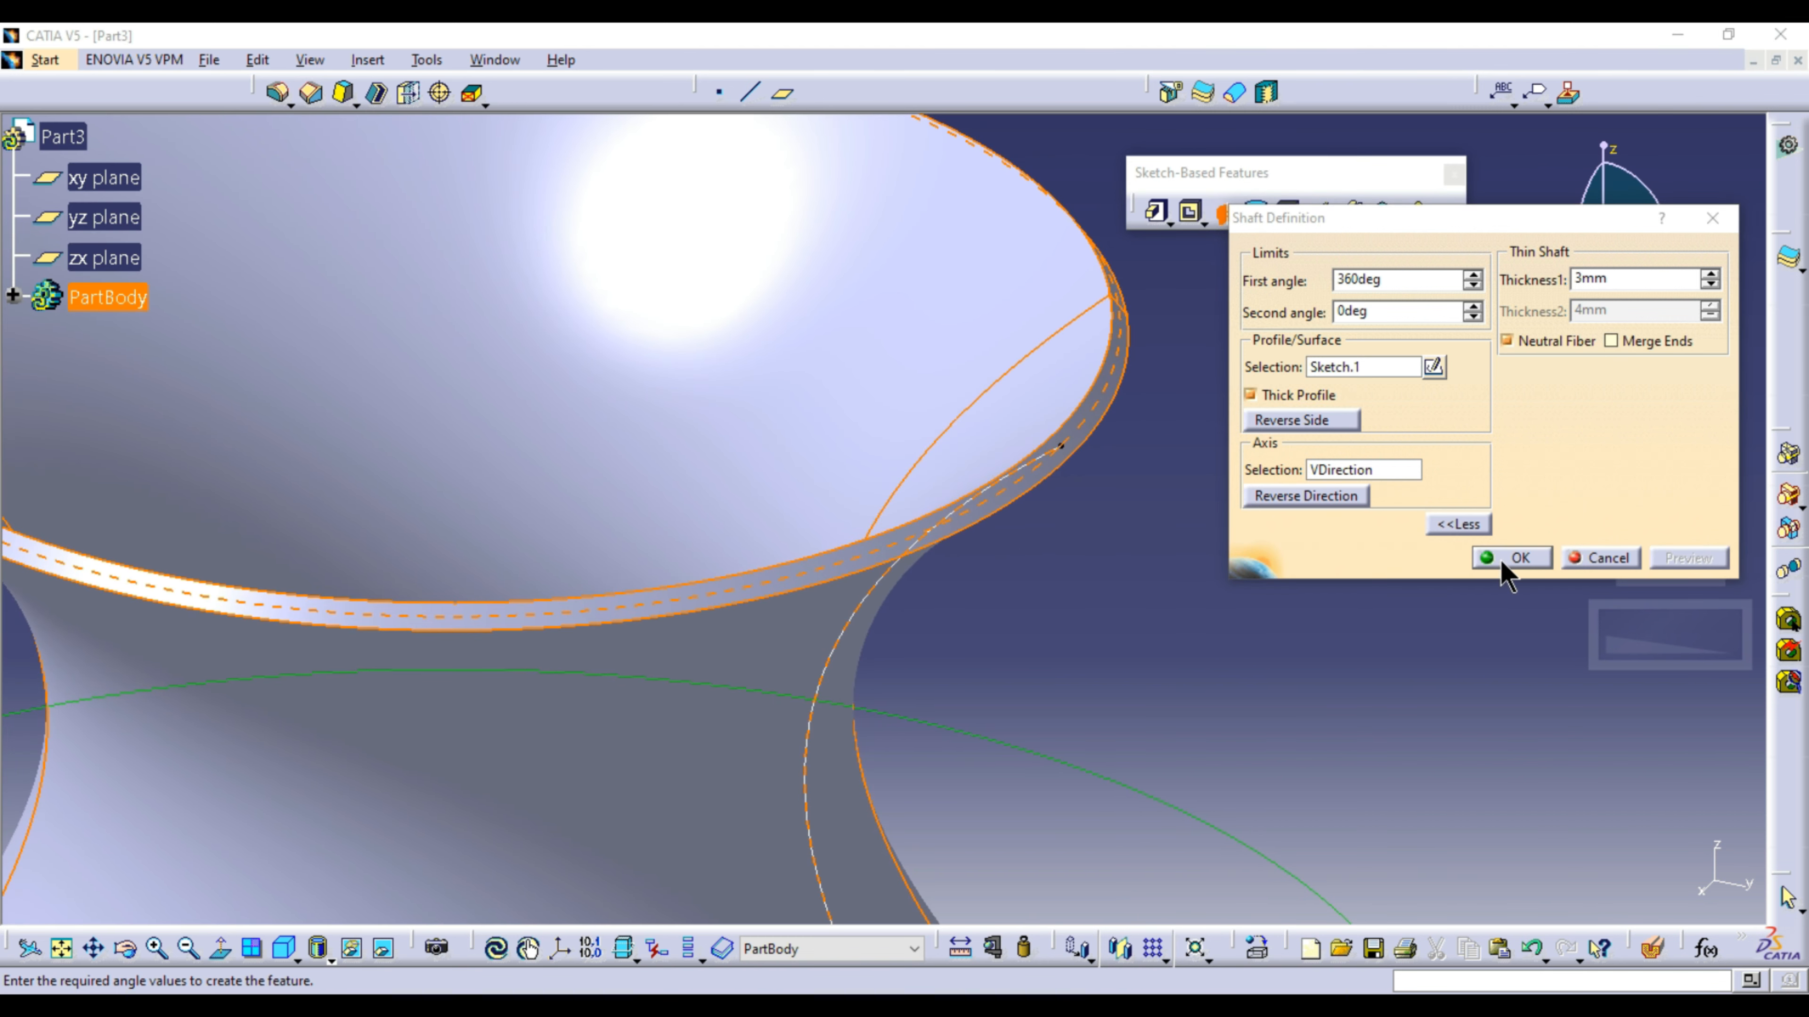
{"action": "left_click", "coordinate": [1509, 557]}
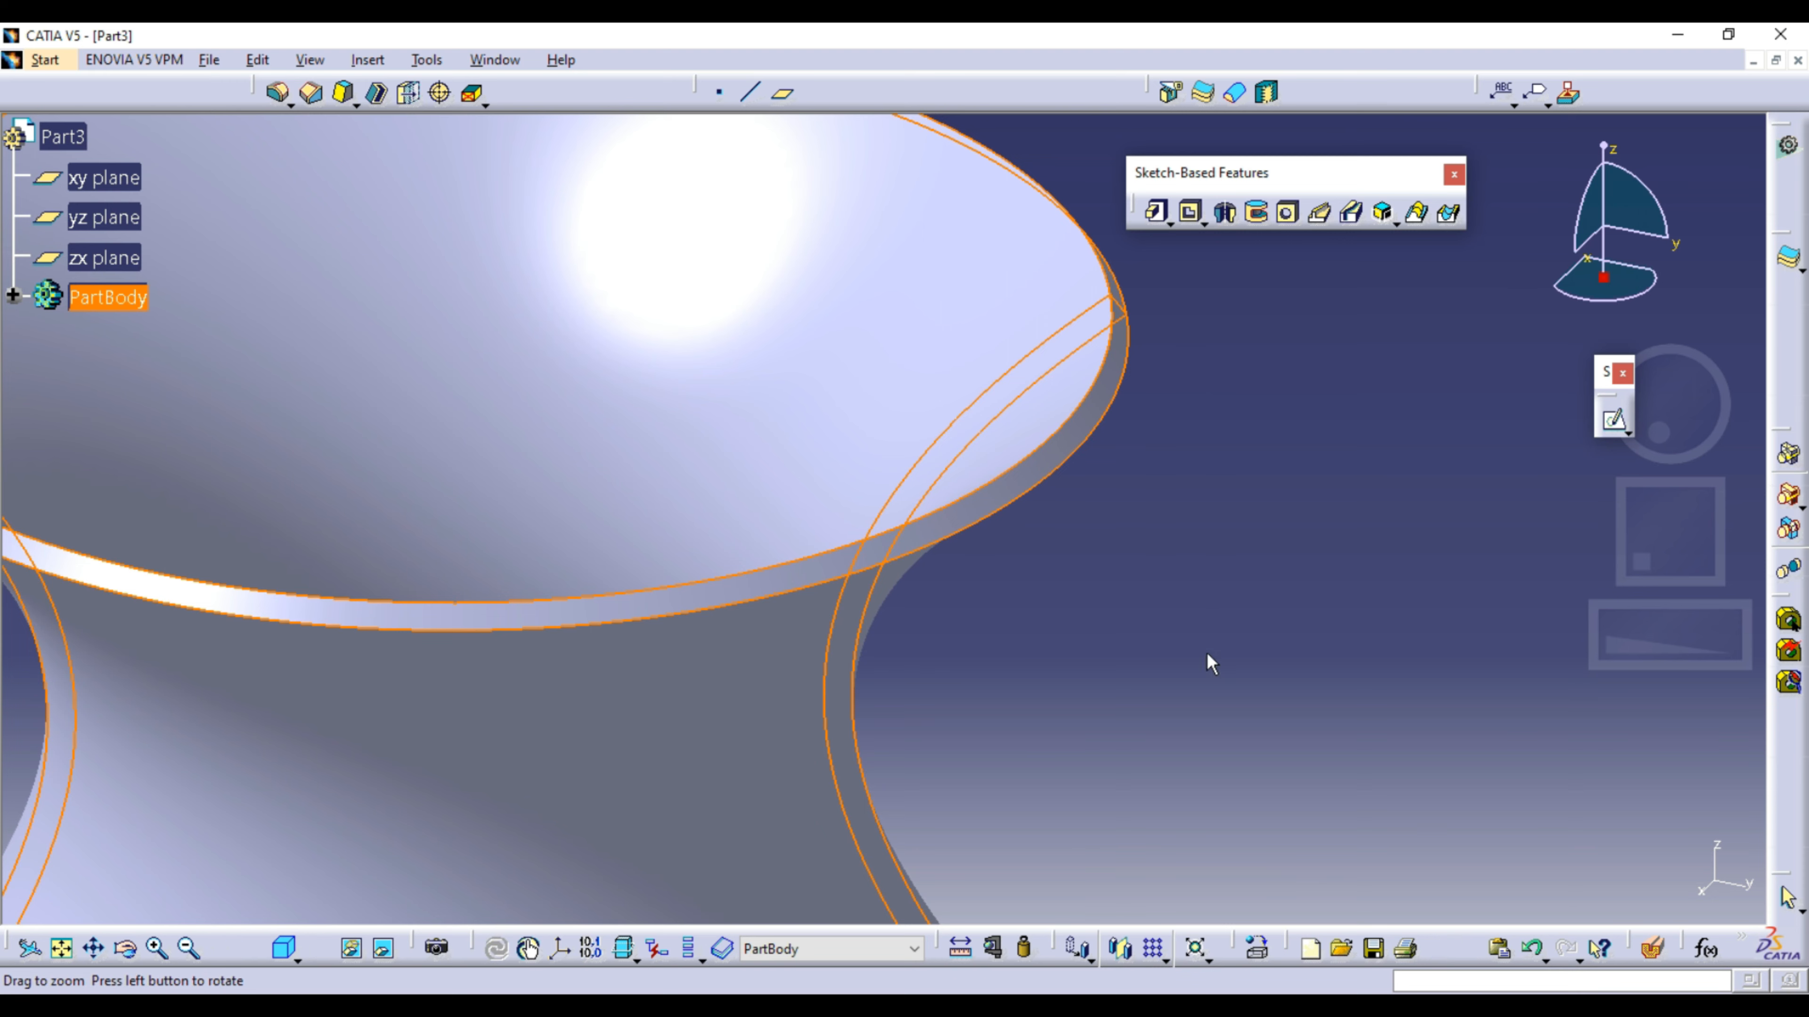
Step: Undo the thin shaft so only the open spline sketch remains
{"action": "middle_click_drag", "start_coordinate": [1207, 654], "coordinate": [1214, 704]}
{"action": "left_click", "coordinate": [1214, 704]}
{"action": "scroll", "coordinate": [969, 688], "scroll_direction": "down", "scroll_amount": 1}
{"action": "mouse_move", "coordinate": [970, 688]}
{"action": "middle_mouse_down"}
{"action": "mouse_move", "coordinate": [924, 945]}
{"action": "mouse_move", "coordinate": [901, 527]}
{"action": "mouse_move", "coordinate": [917, 295]}
{"action": "mouse_move", "coordinate": [868, 847]}
{"action": "mouse_move", "coordinate": [896, 752]}
{"action": "mouse_move", "coordinate": [906, 788]}
{"action": "mouse_move", "coordinate": [948, 731]}
{"action": "mouse_move", "coordinate": [948, 697]}
{"action": "middle_mouse_up"}
{"action": "key", "text": "ctrl+z"}
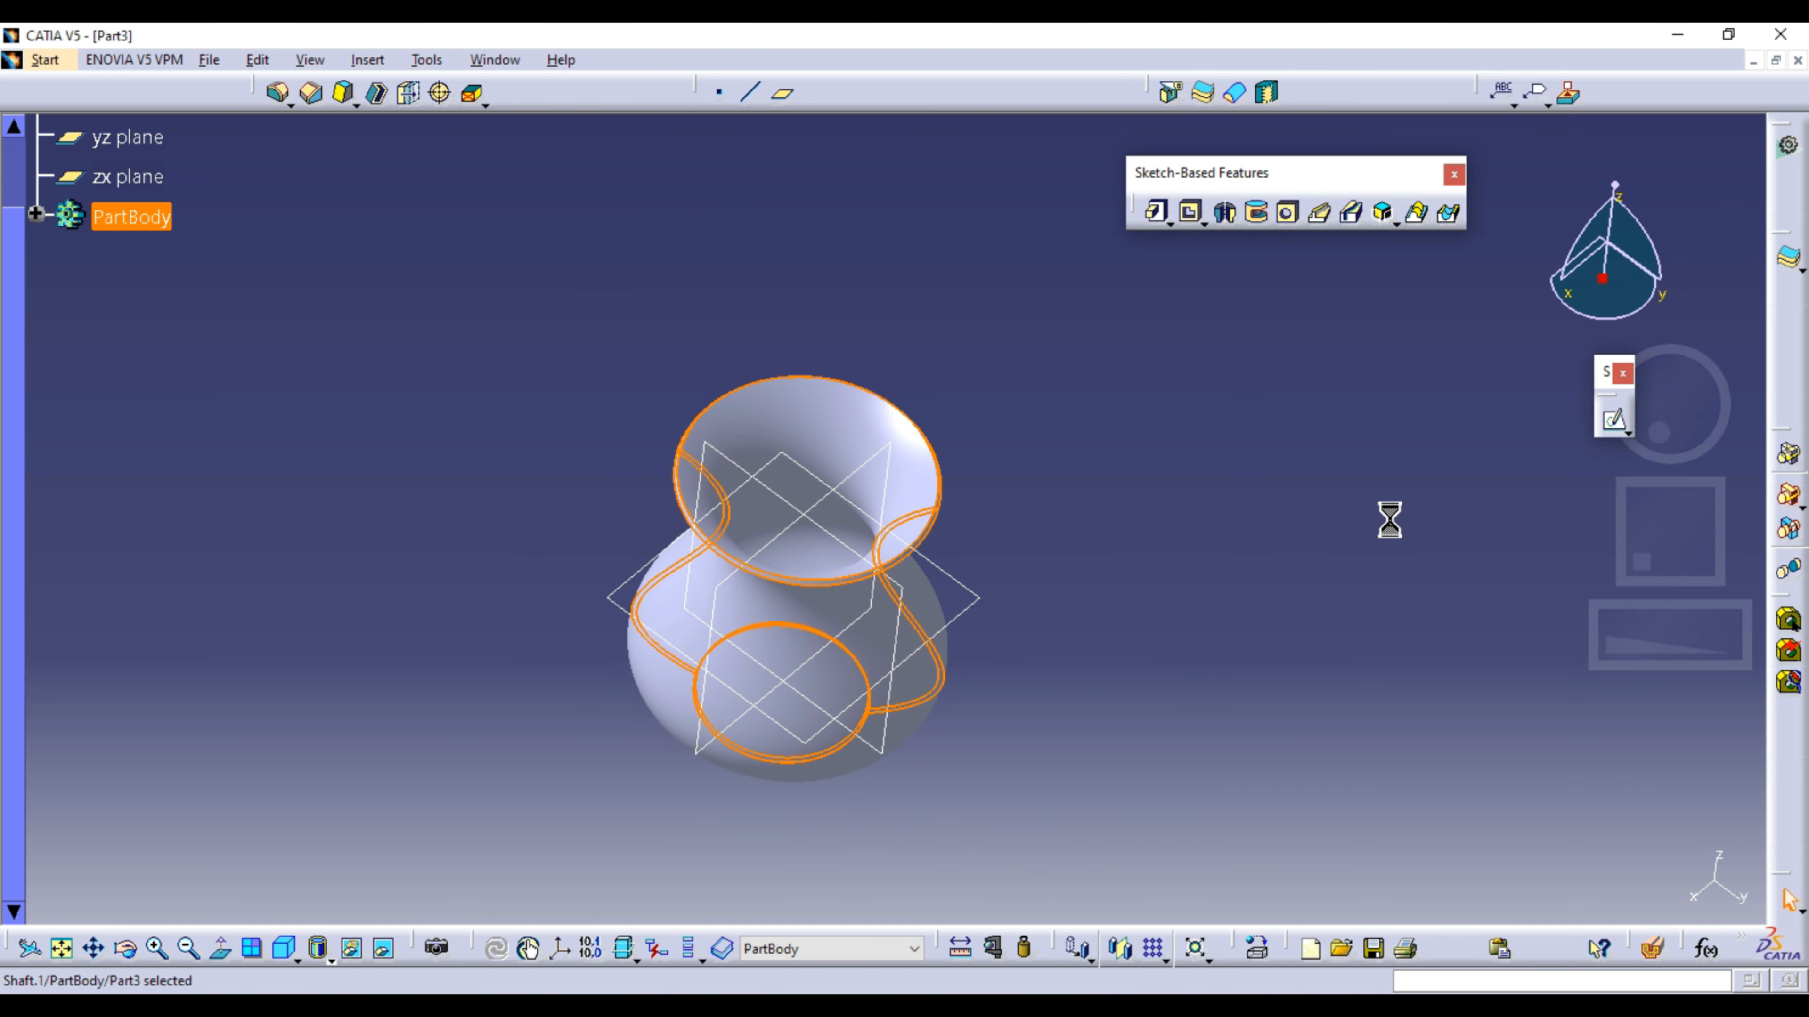
{"action": "key", "text": "ctrl+z"}
{"action": "mouse_move", "coordinate": [1147, 644]}
{"action": "middle_mouse_down"}
{"action": "mouse_move", "coordinate": [1203, 554]}
{"action": "mouse_move", "coordinate": [839, 659]}
{"action": "middle_mouse_up"}
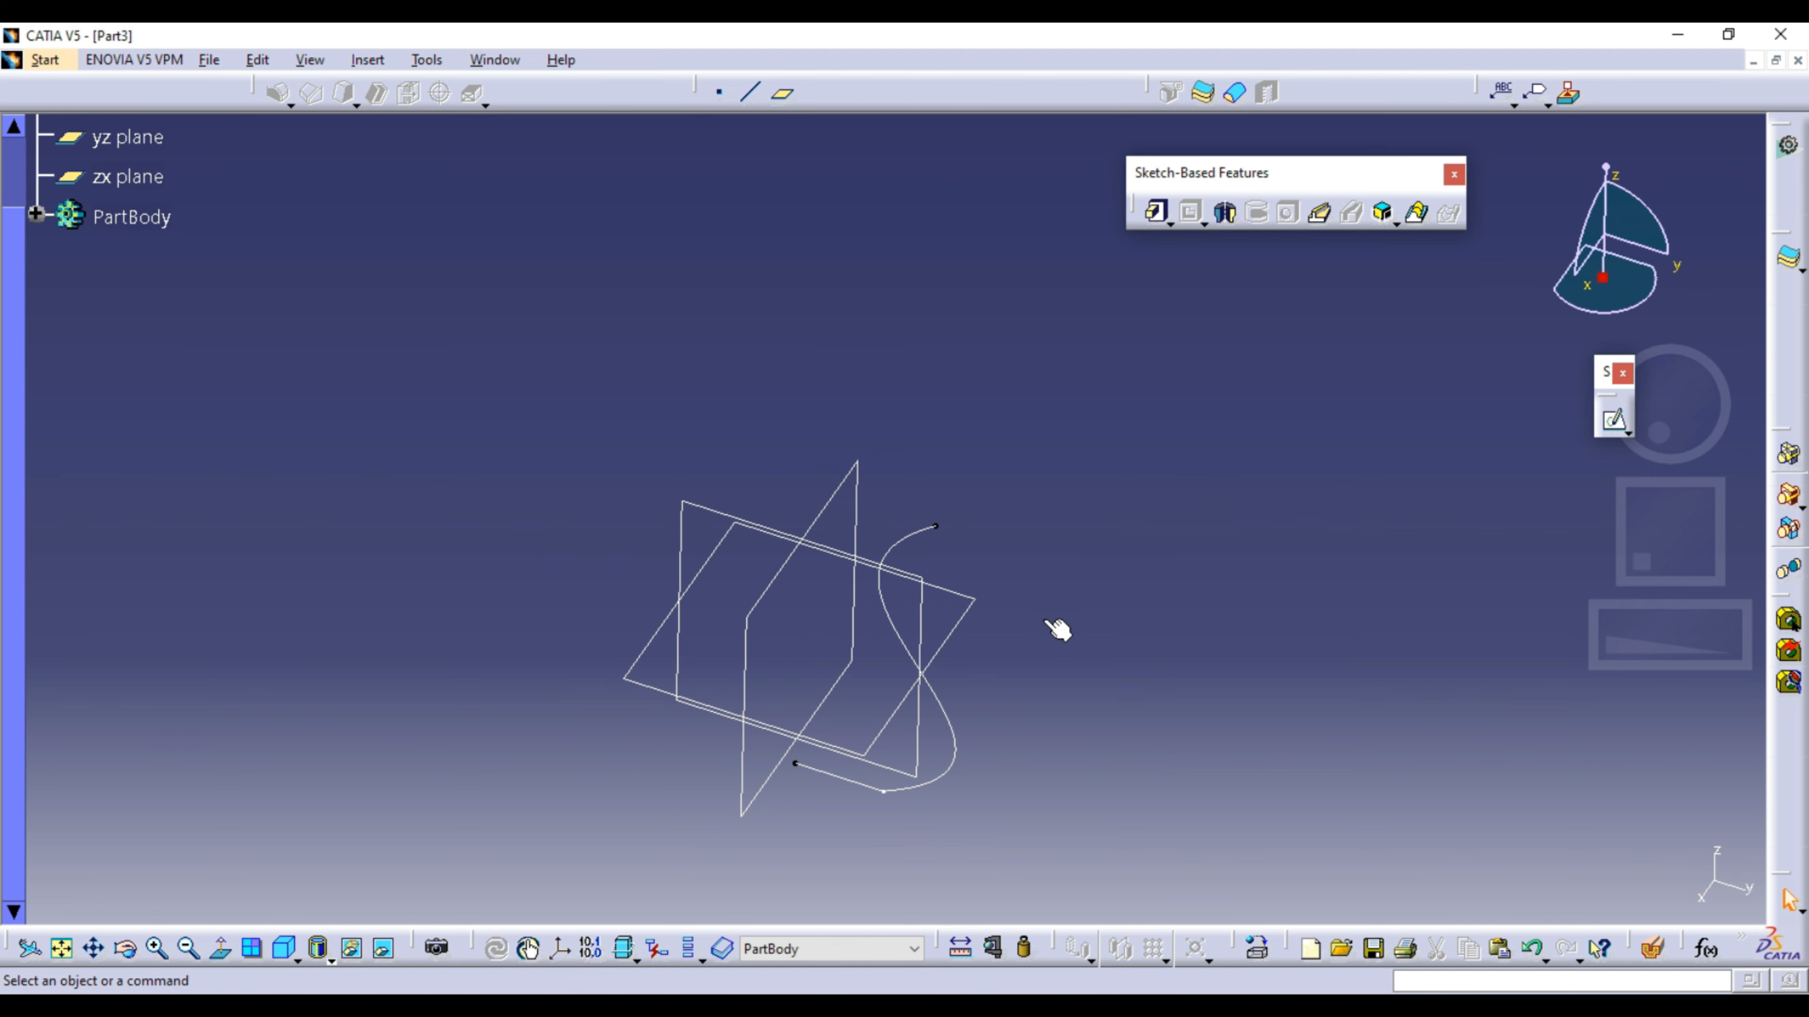
{"action": "middle_click_drag", "start_coordinate": [982, 642], "coordinate": [826, 468]}
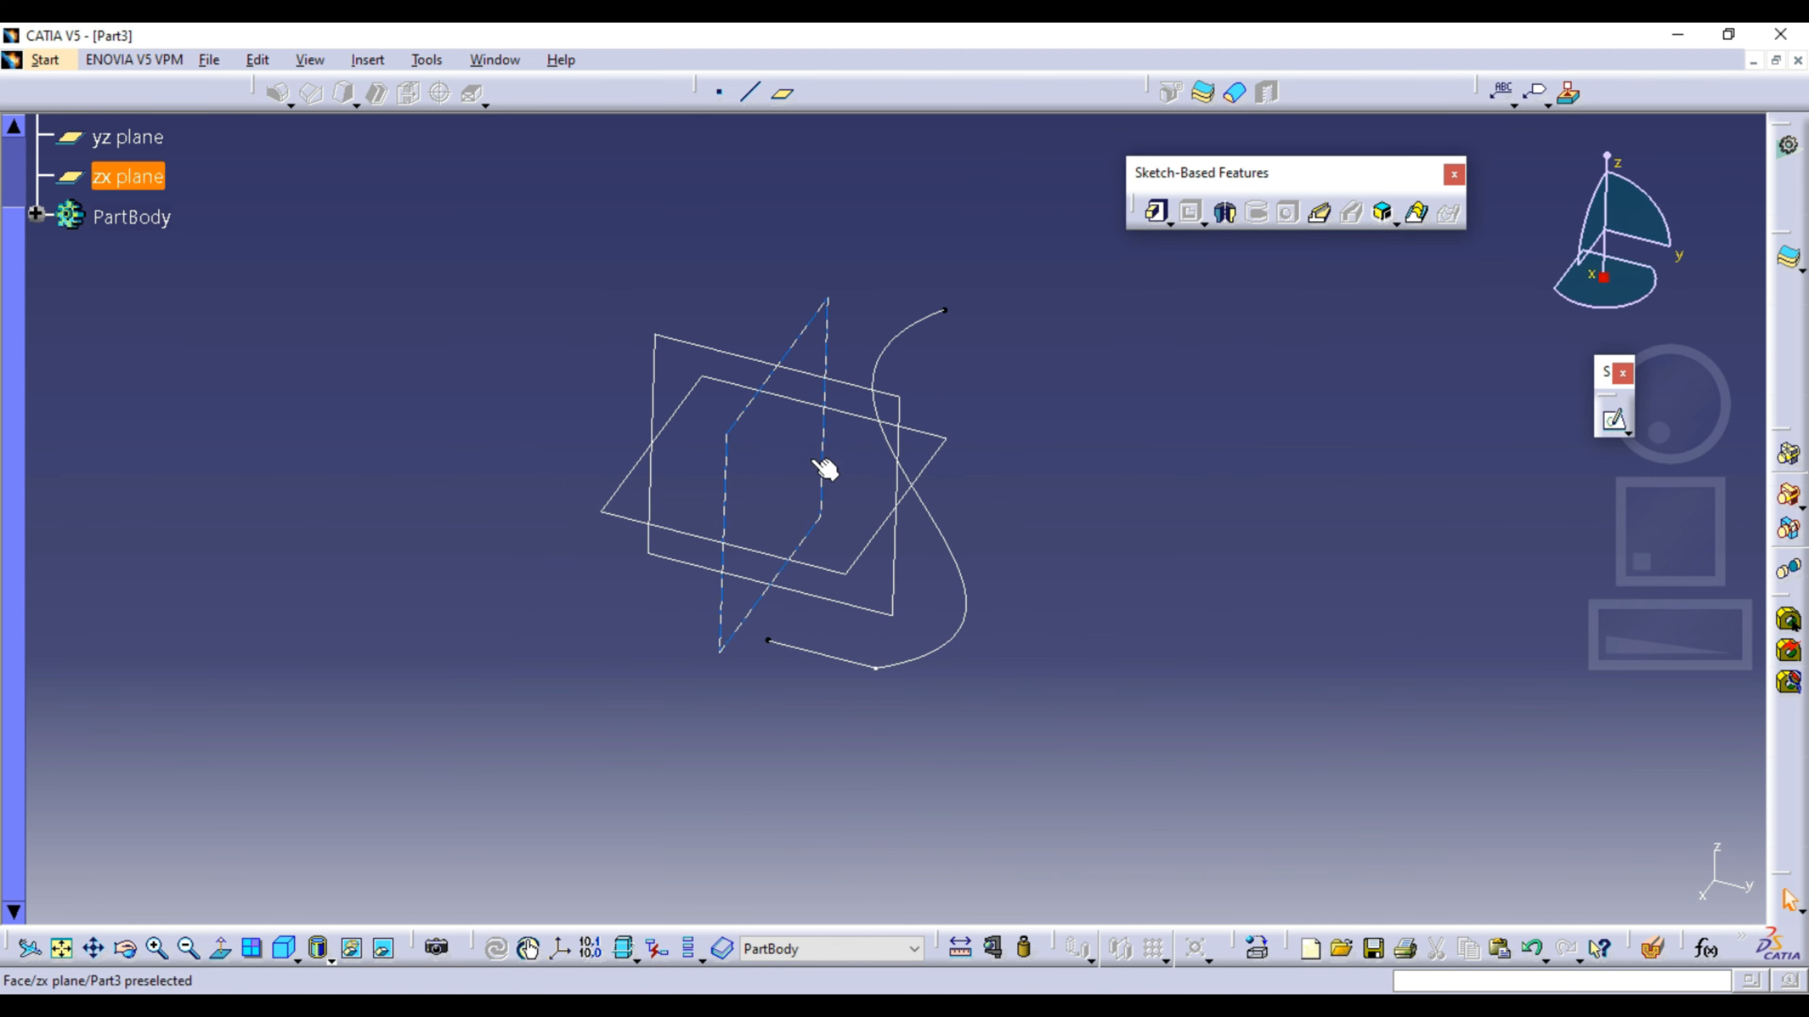
Step: Start a 360° shaft from the open spline sketch with the Z Axis as the rotation axis
{"action": "left_click", "coordinate": [1225, 211]}
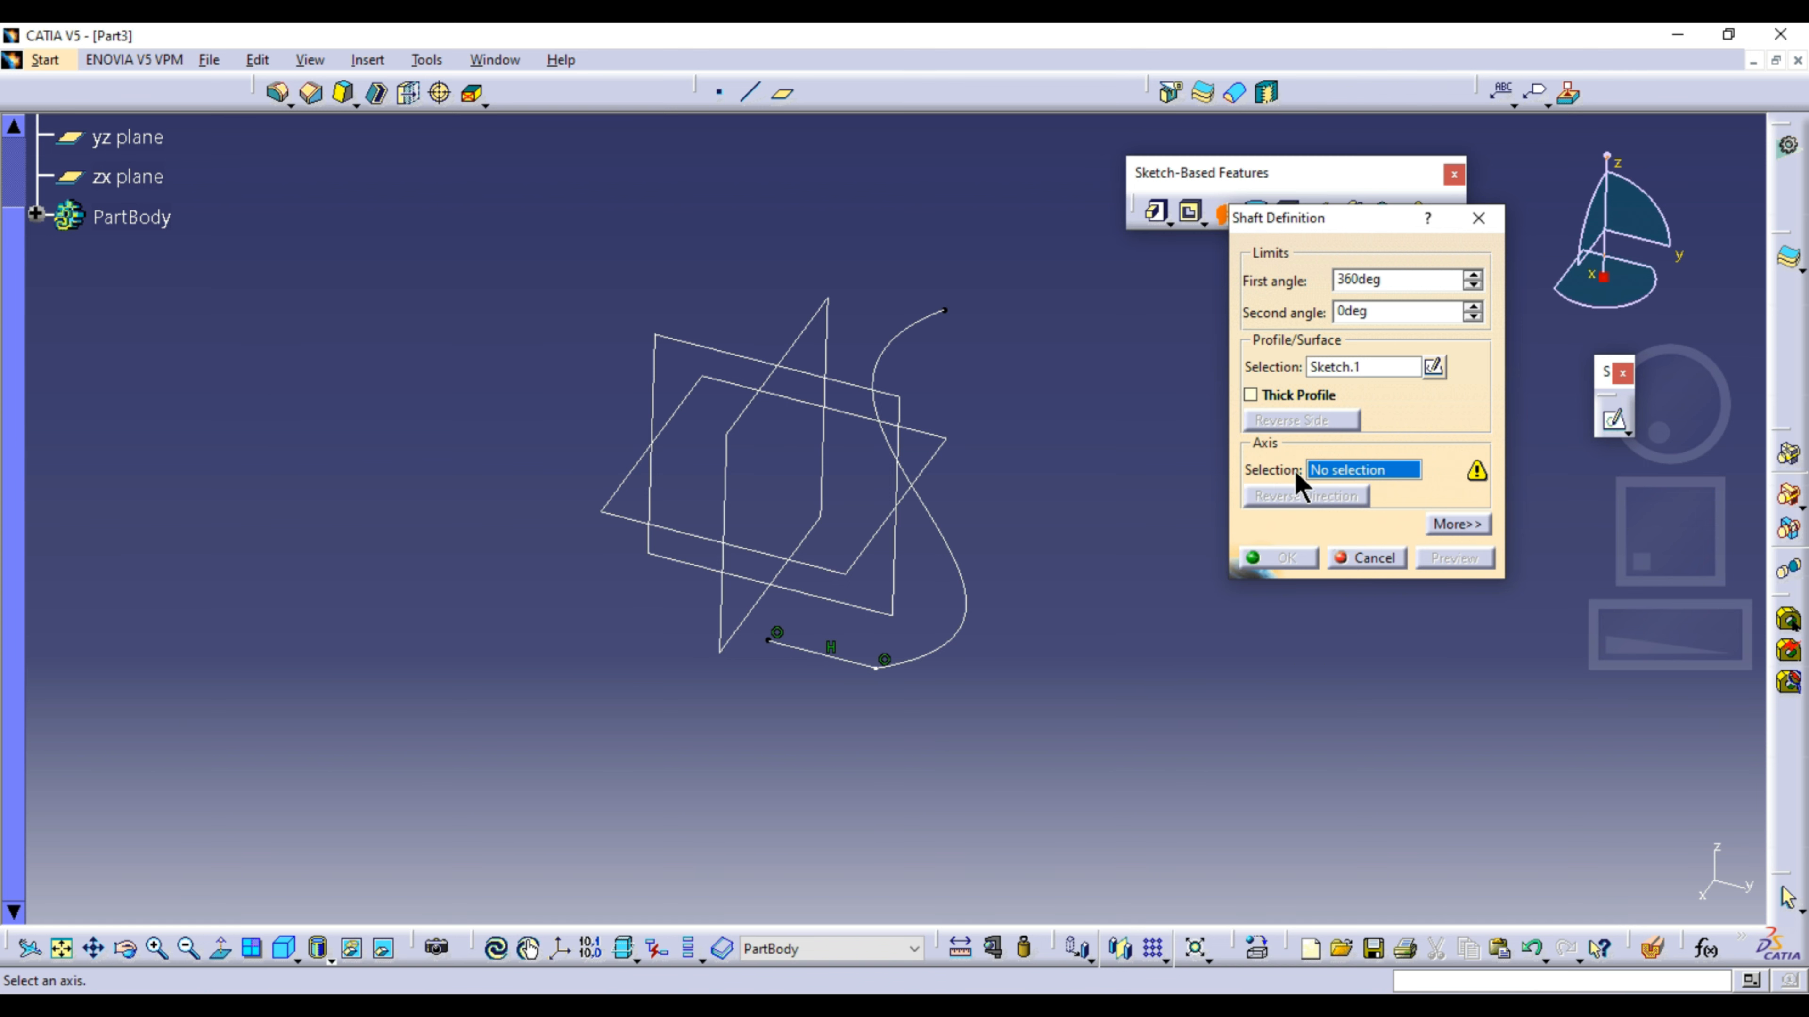
{"action": "right_click", "coordinate": [1339, 476]}
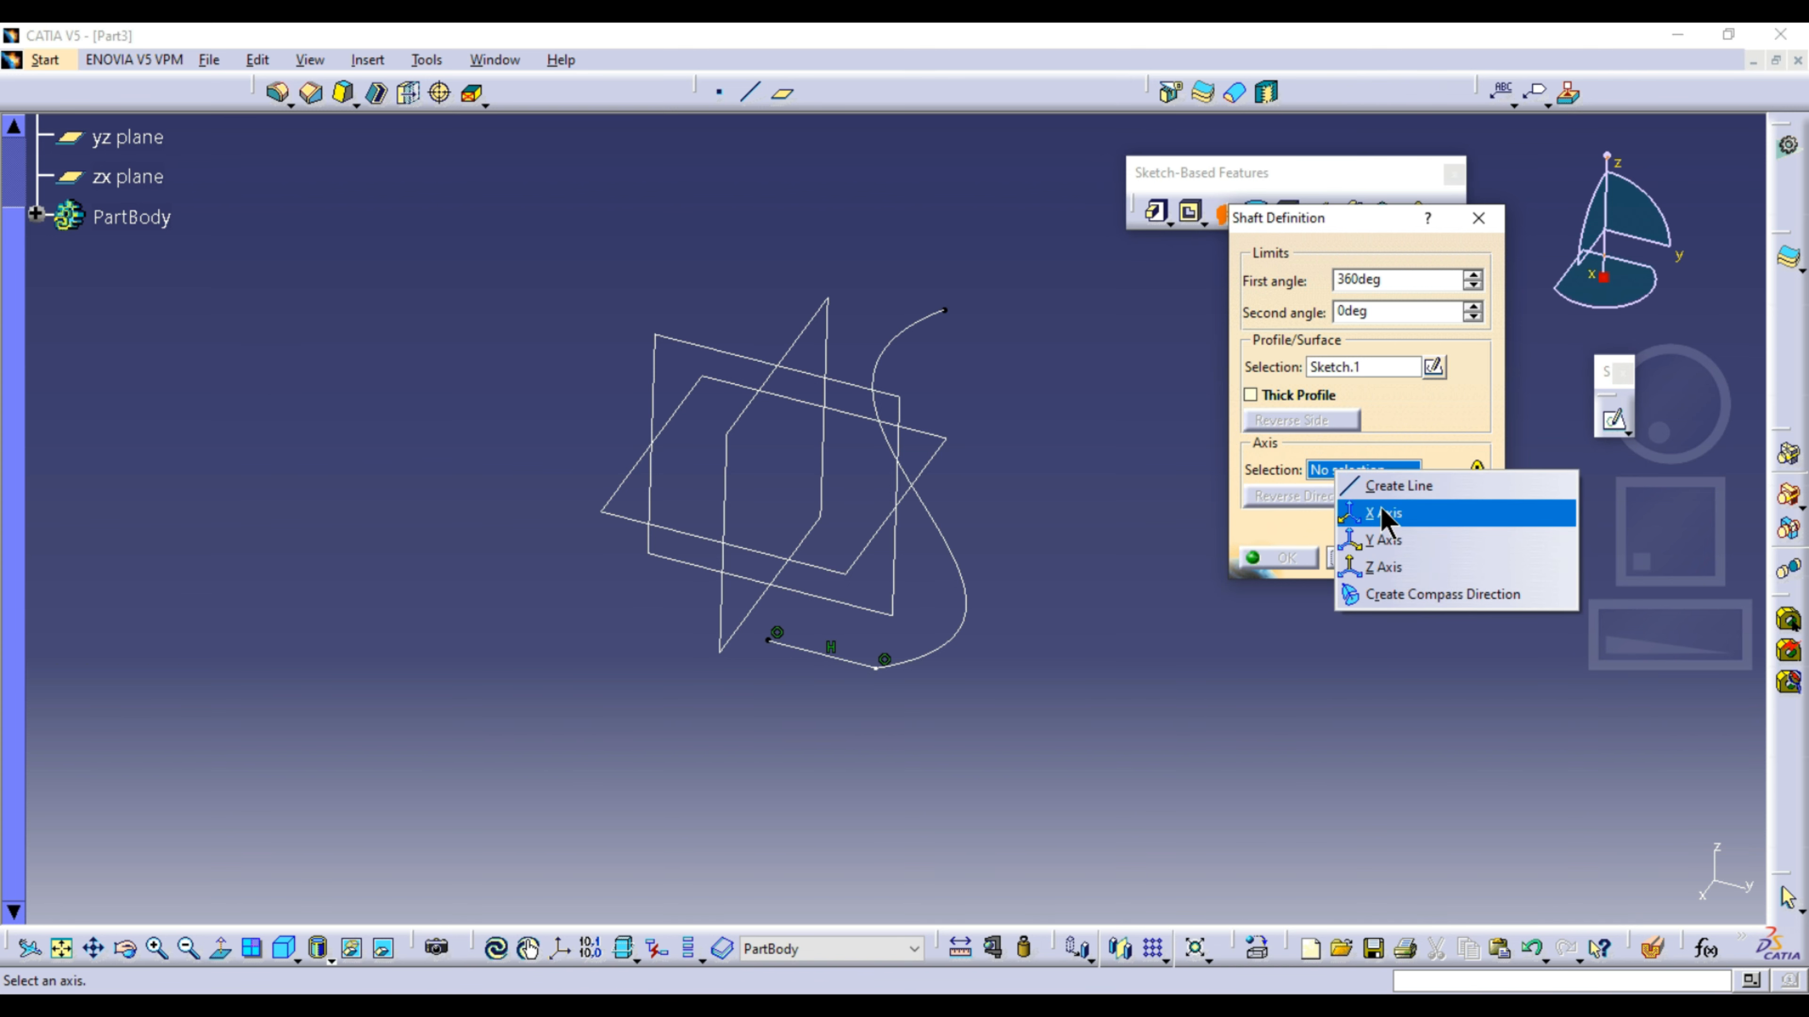
{"action": "left_click", "coordinate": [1380, 570]}
{"action": "left_click", "coordinate": [1378, 562]}
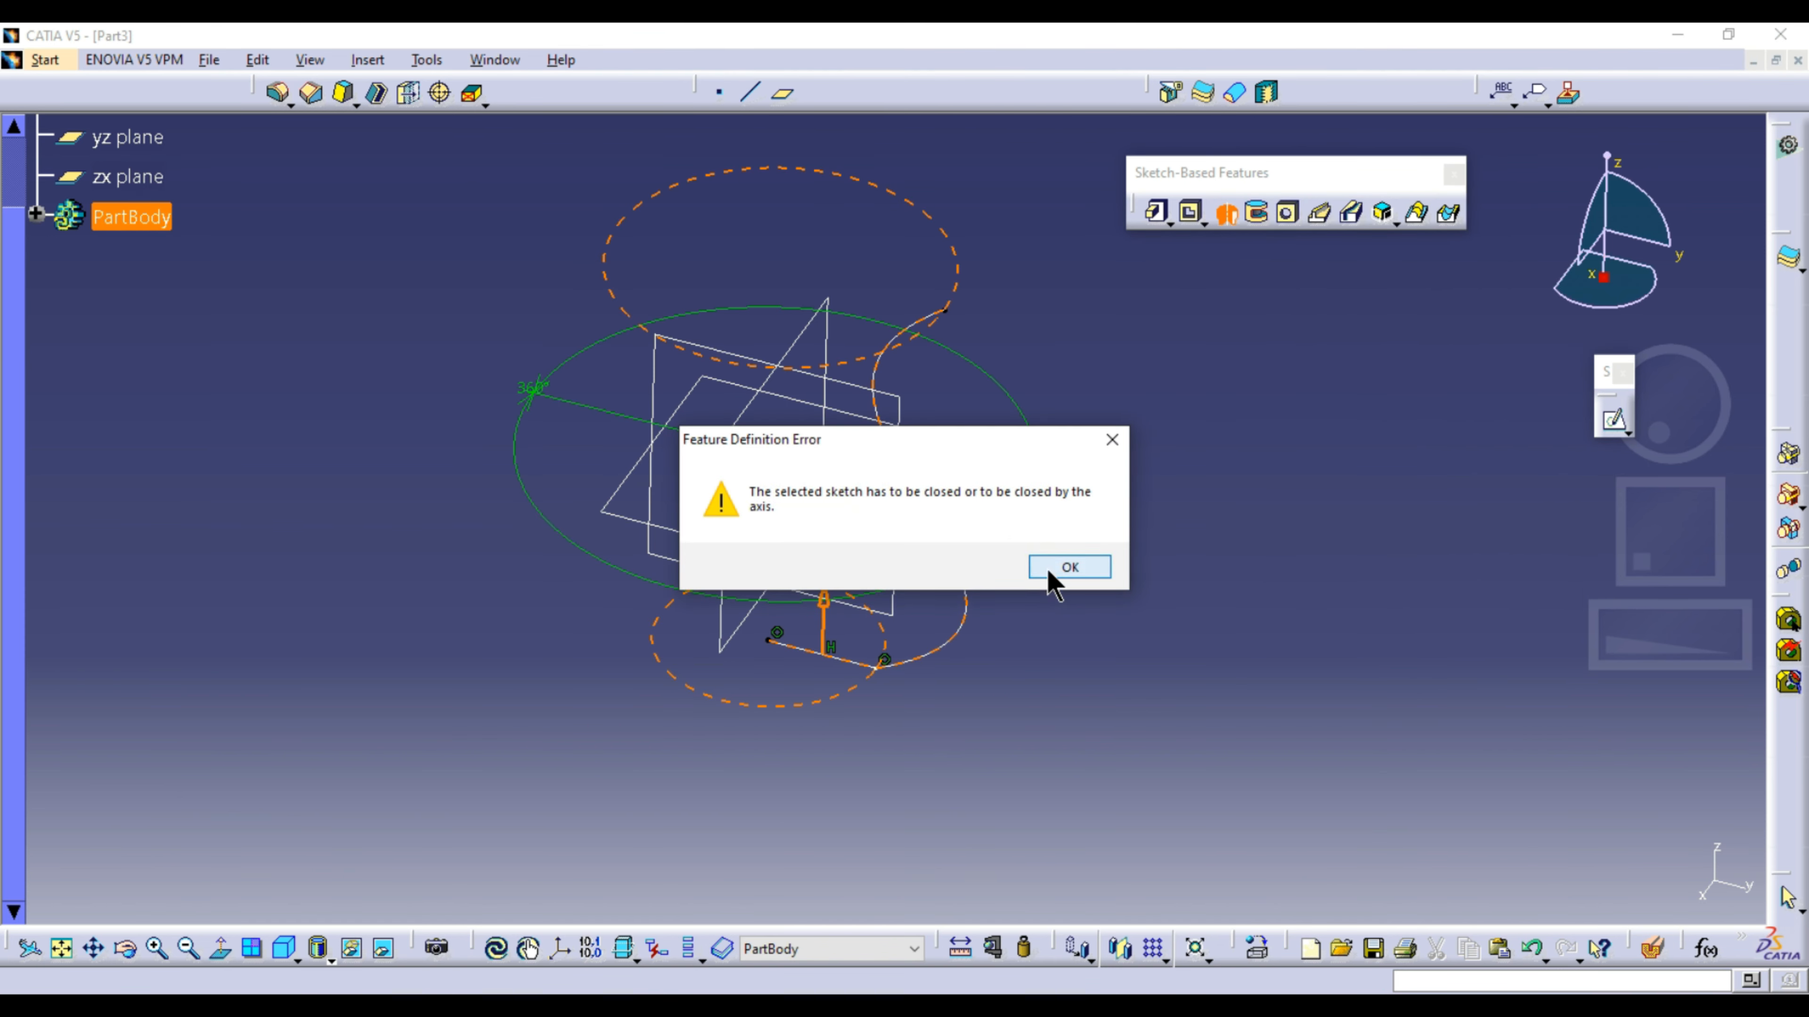
{"action": "left_click", "coordinate": [1050, 569]}
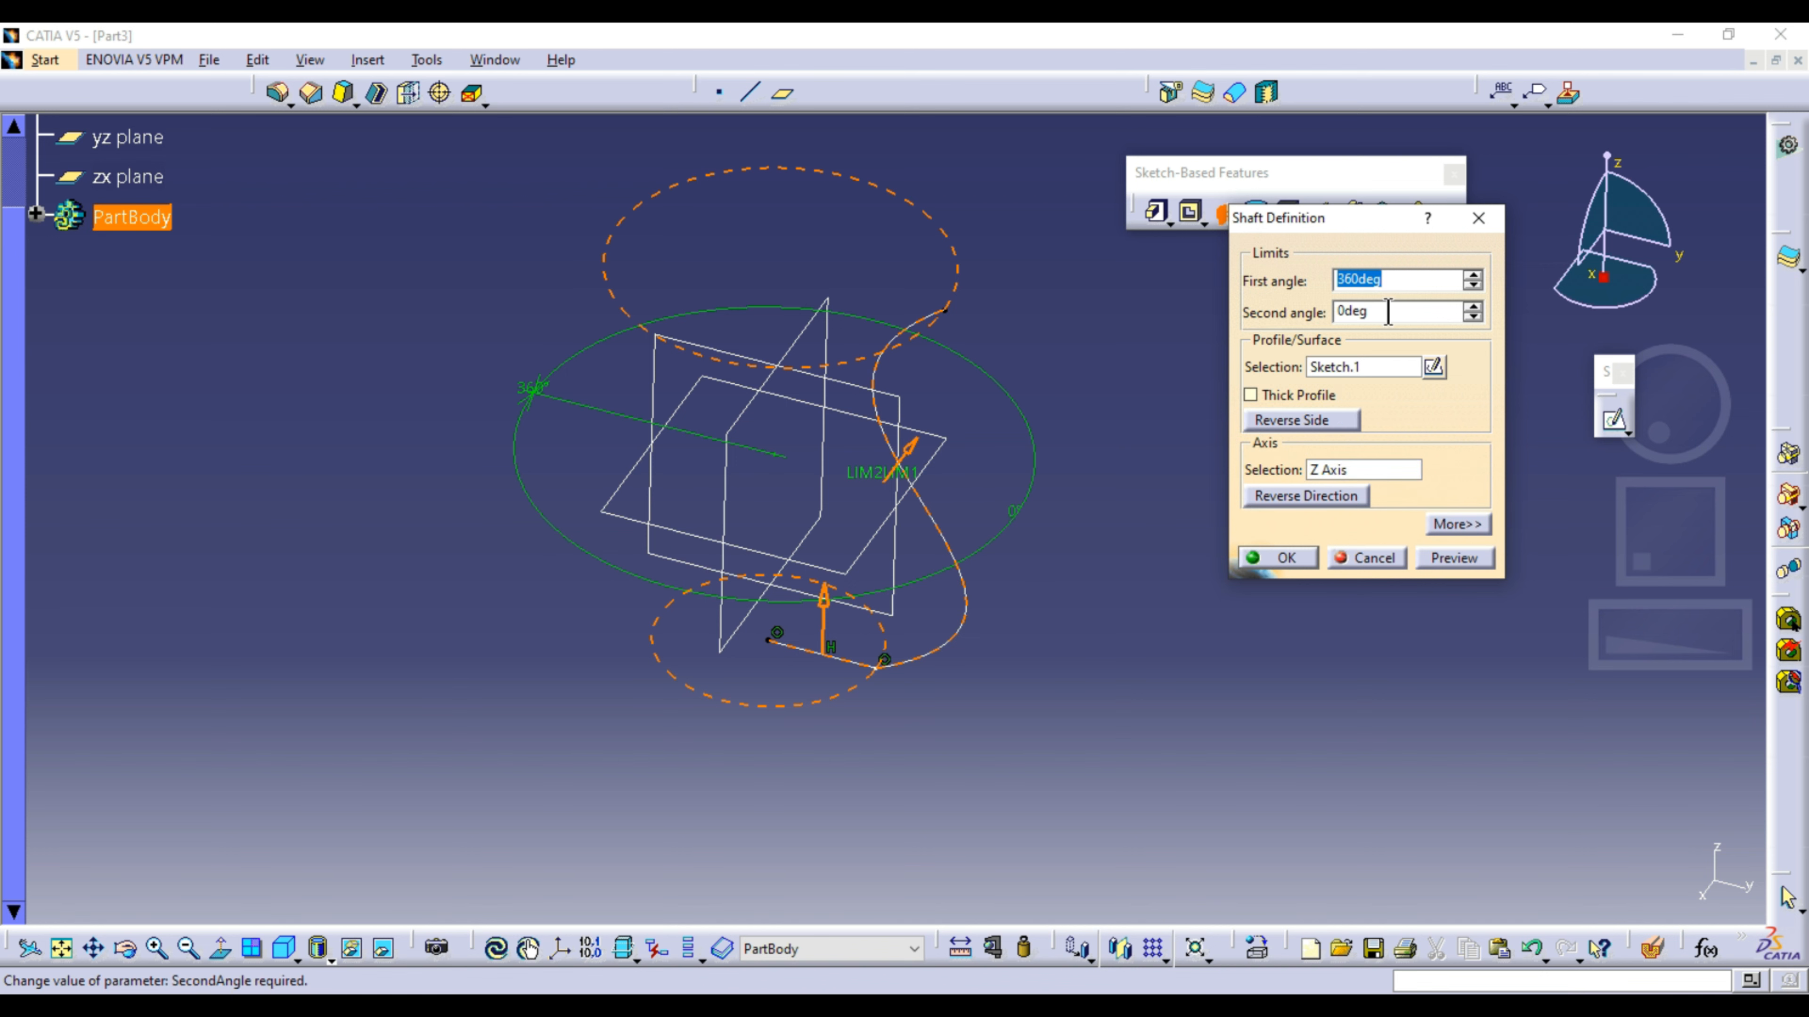
Step: Enable the shaft's thick profile, adjust Thickness1 and create the vase-shaped thin shaft
{"action": "left_click", "coordinate": [1278, 395]}
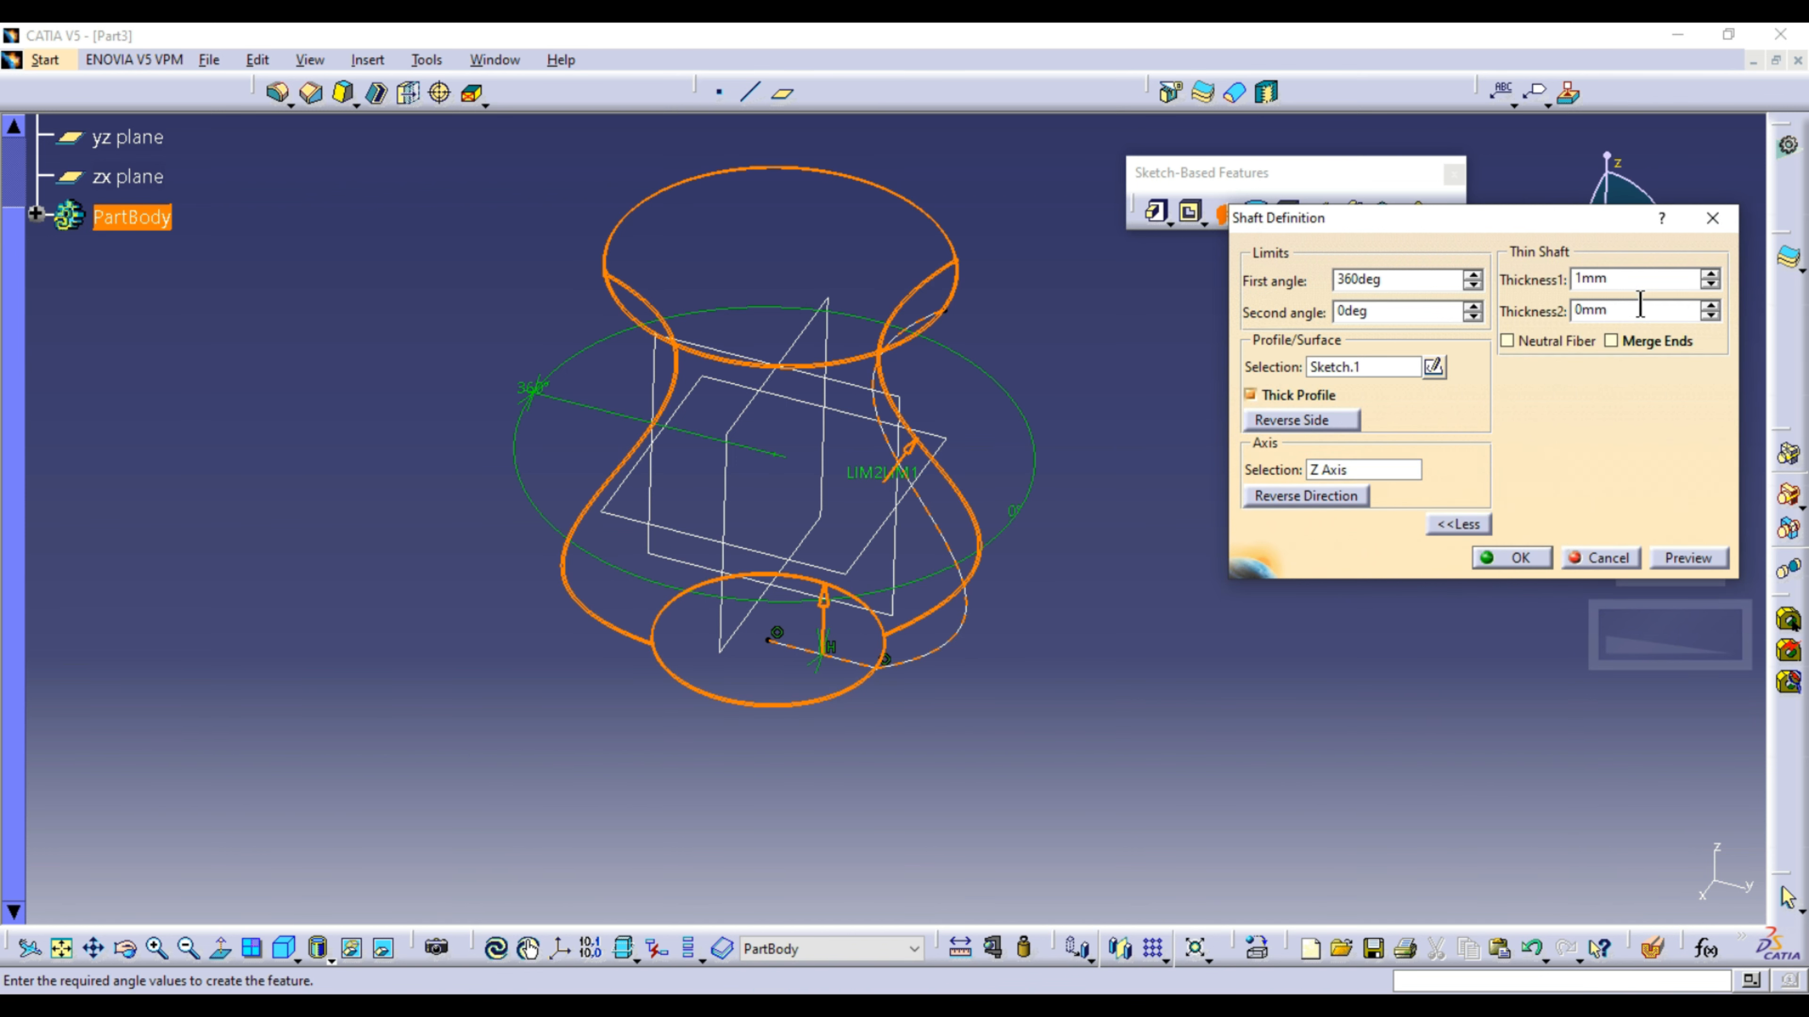
{"action": "double_click", "coordinate": [1636, 284]}
{"action": "left_click", "coordinate": [1516, 561]}
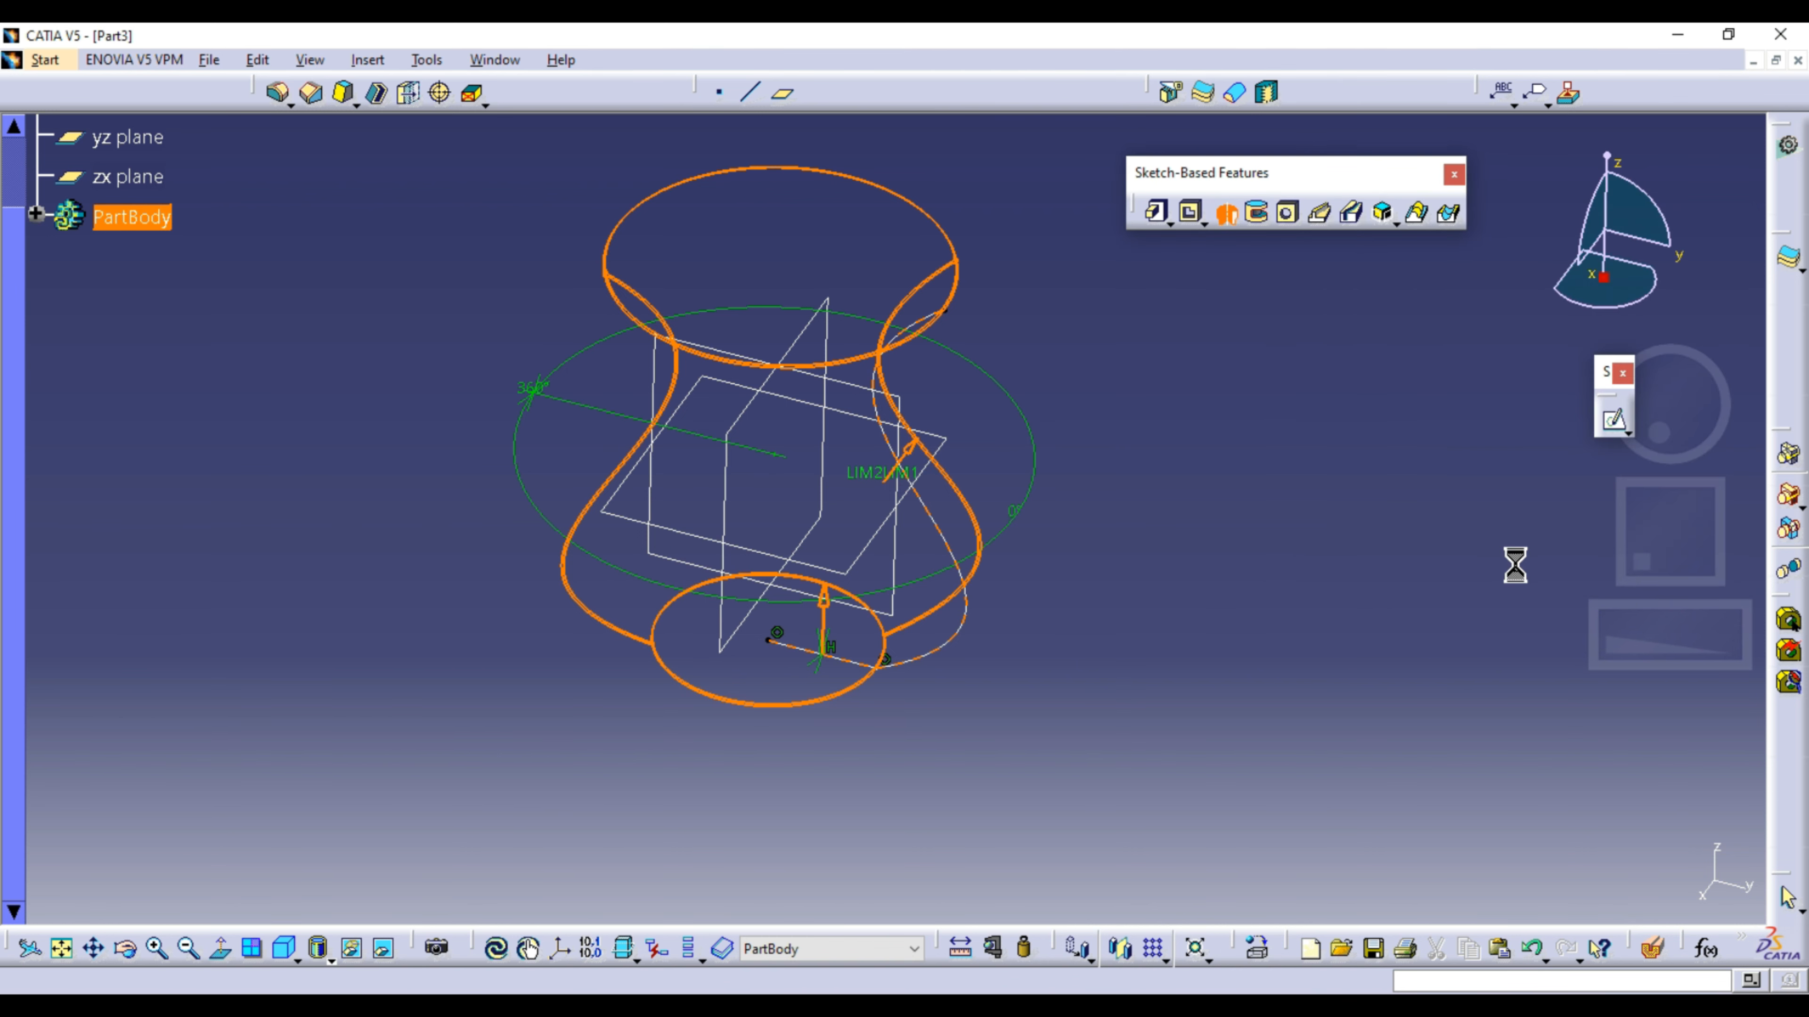
{"action": "middle_click_drag", "start_coordinate": [989, 420], "coordinate": [985, 323]}
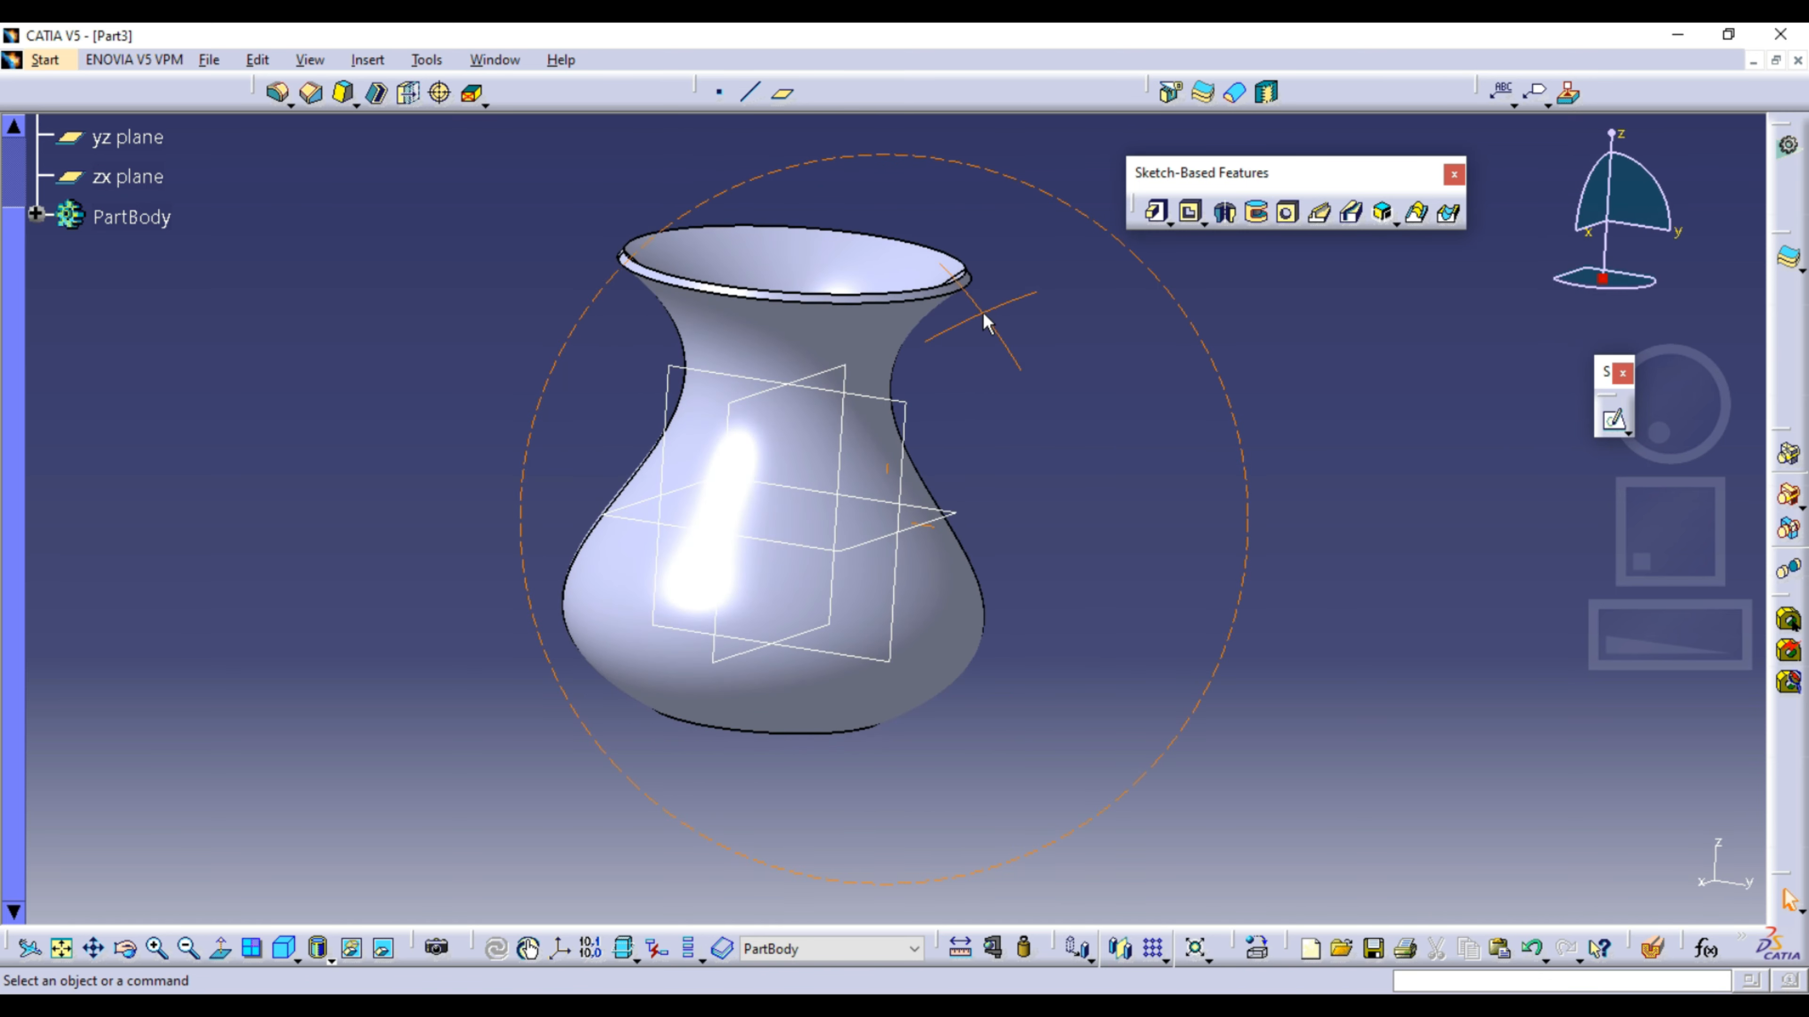
Step: Create a new part and start a sketch on the yz plane
{"action": "key", "text": "ctrl+n"}
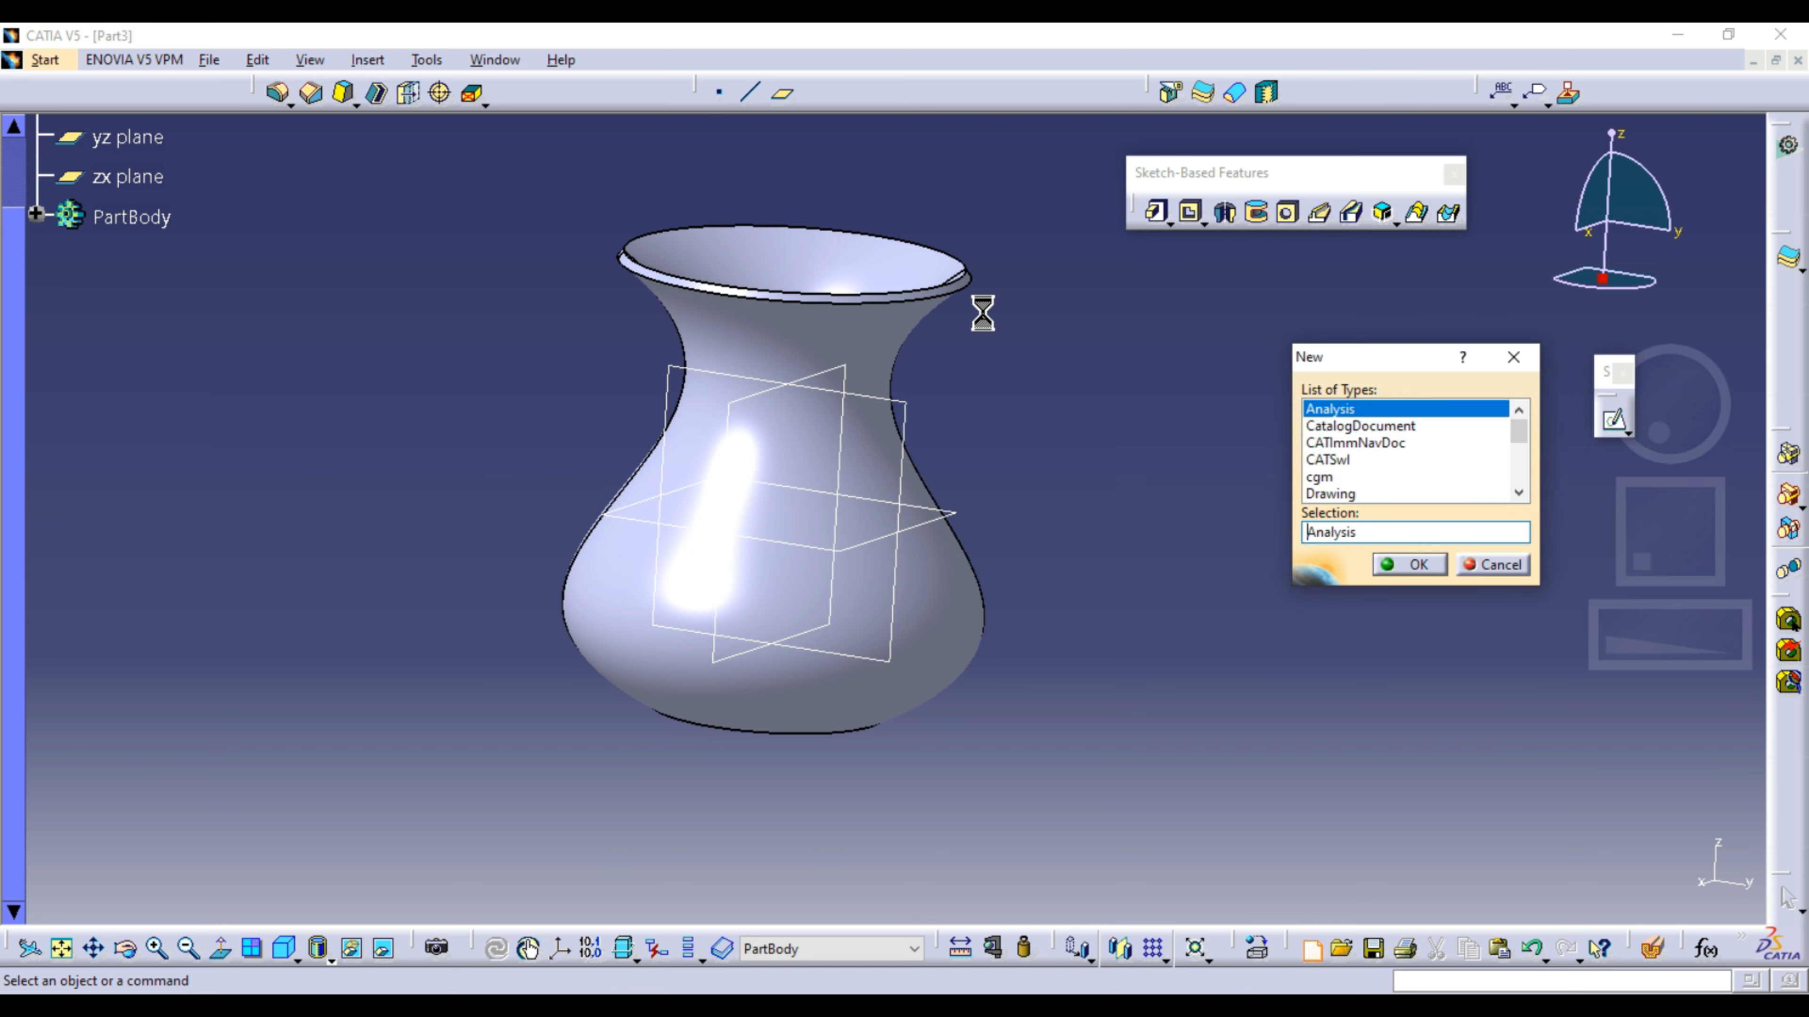
{"action": "key", "text": "Return"}
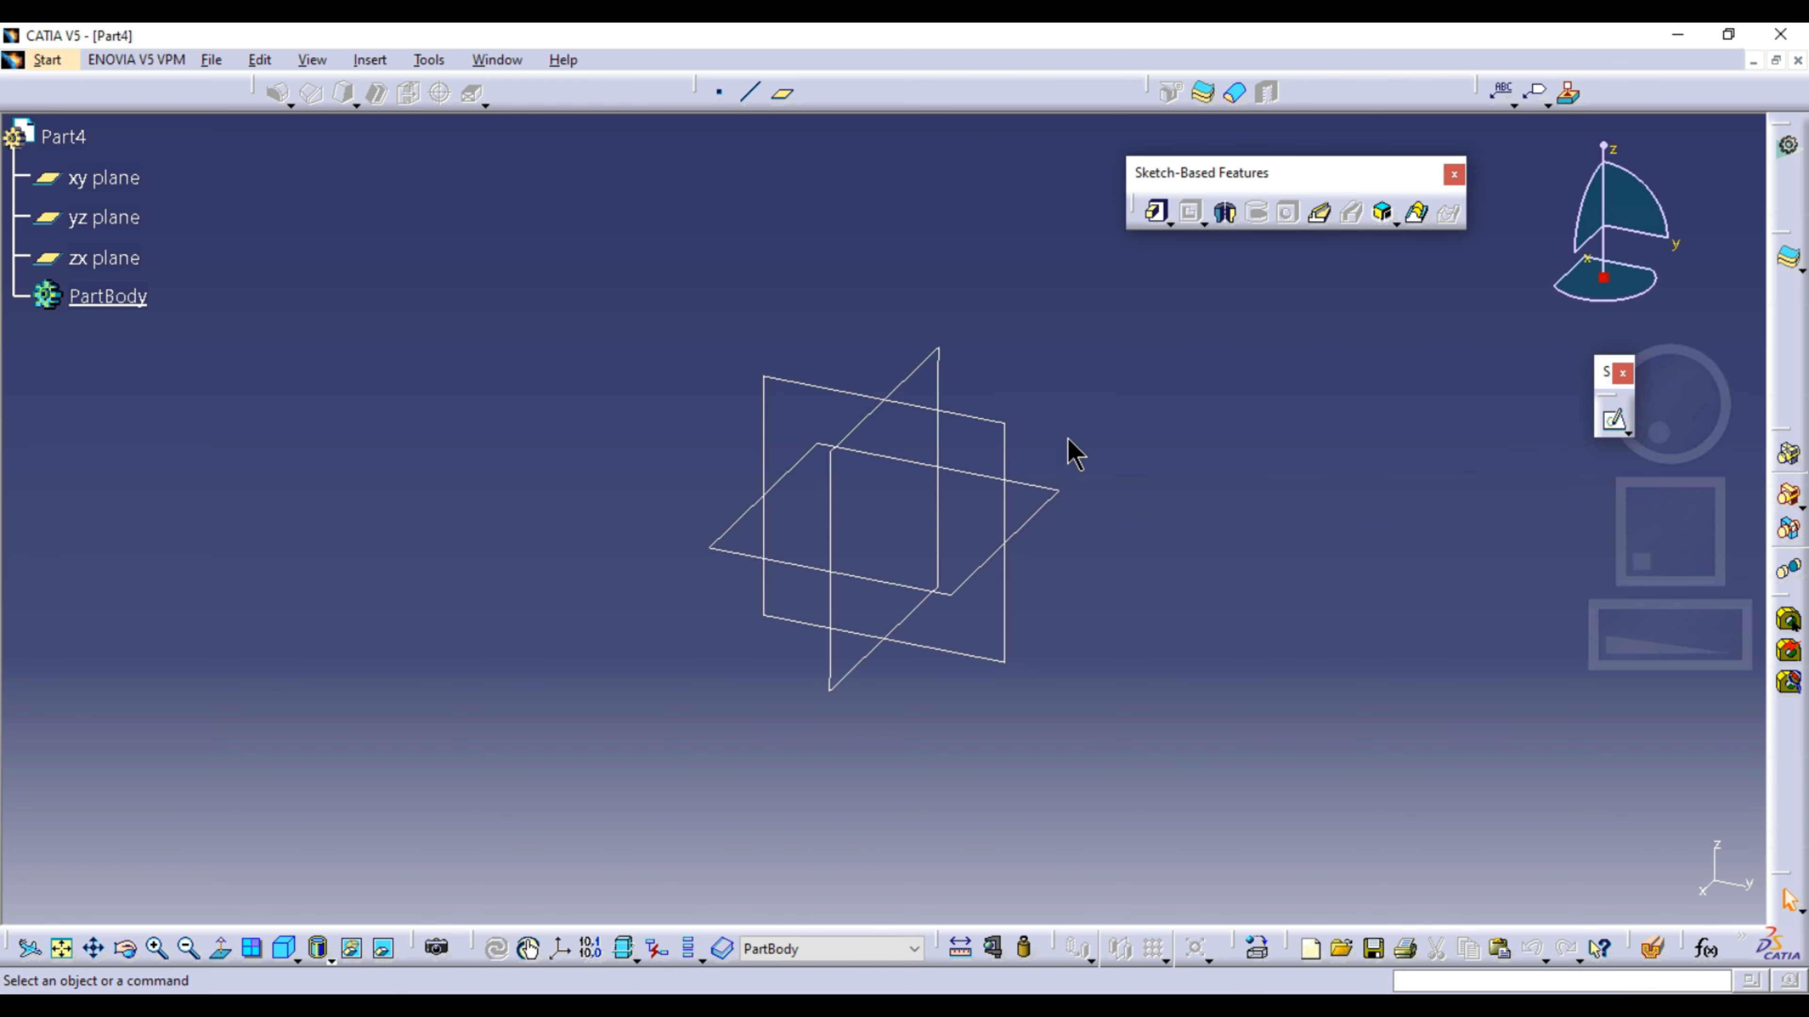
{"action": "left_click", "coordinate": [1613, 420]}
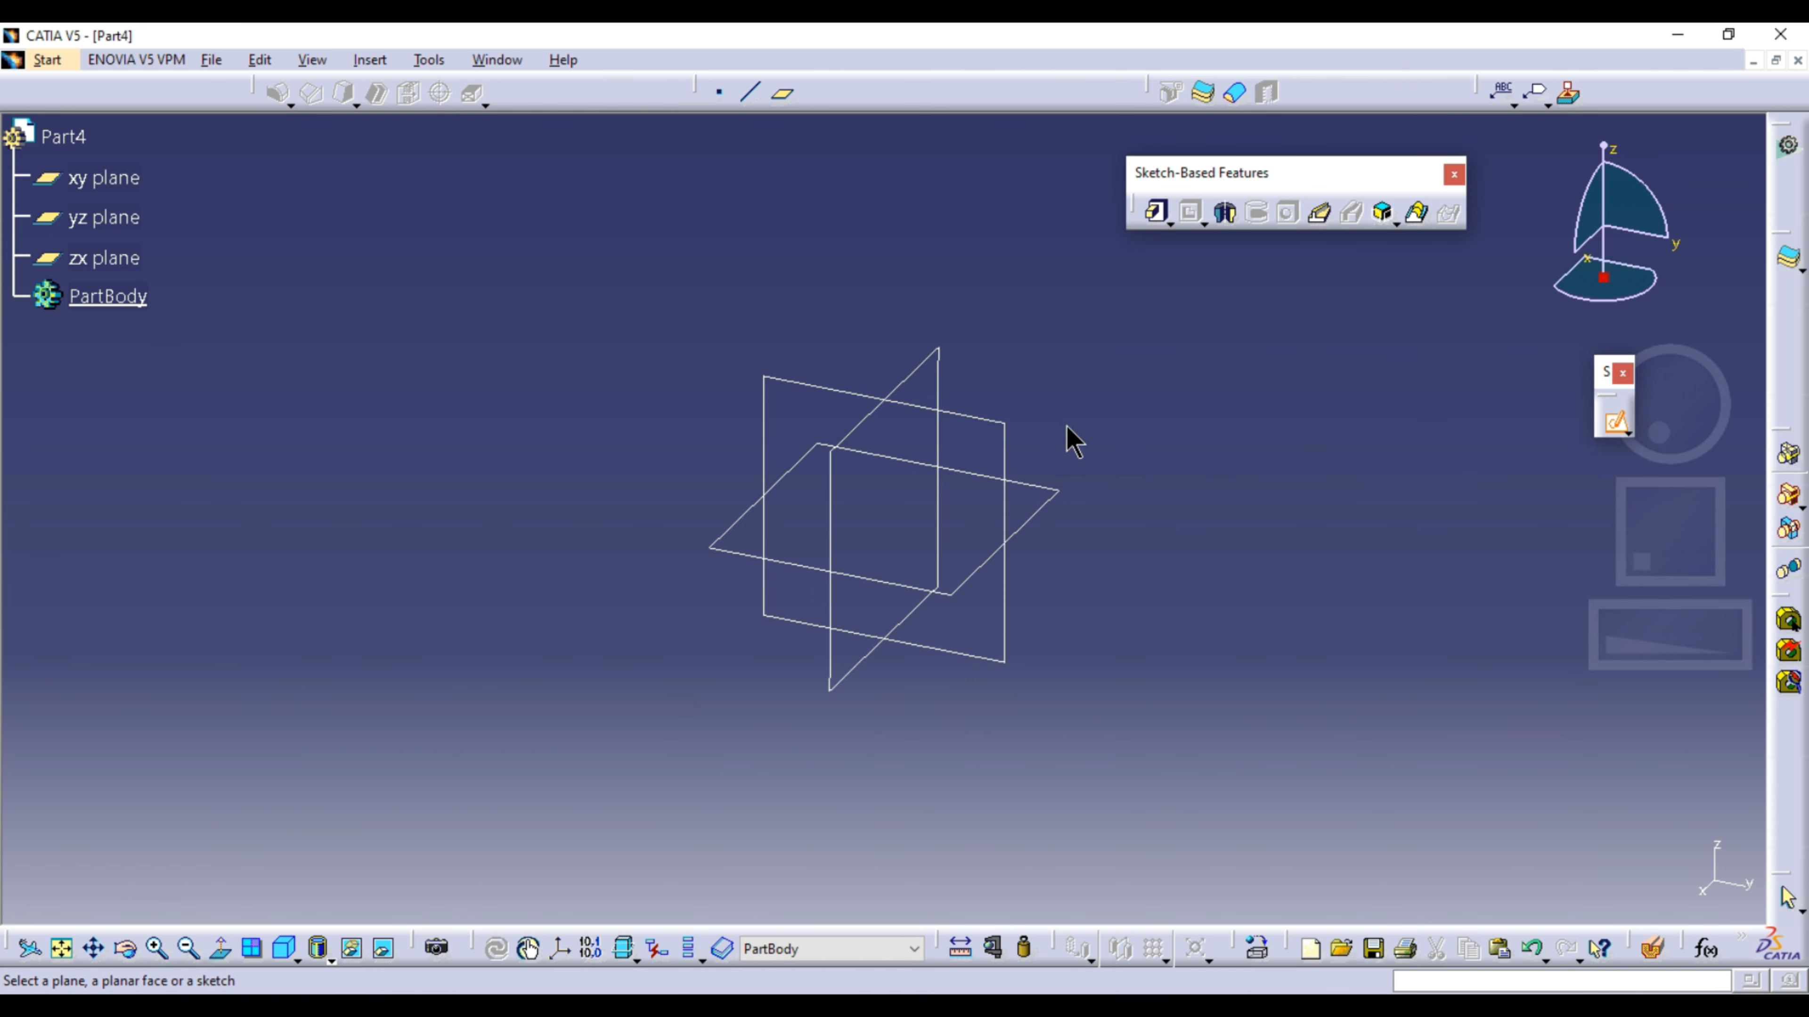
{"action": "left_click", "coordinate": [1044, 387]}
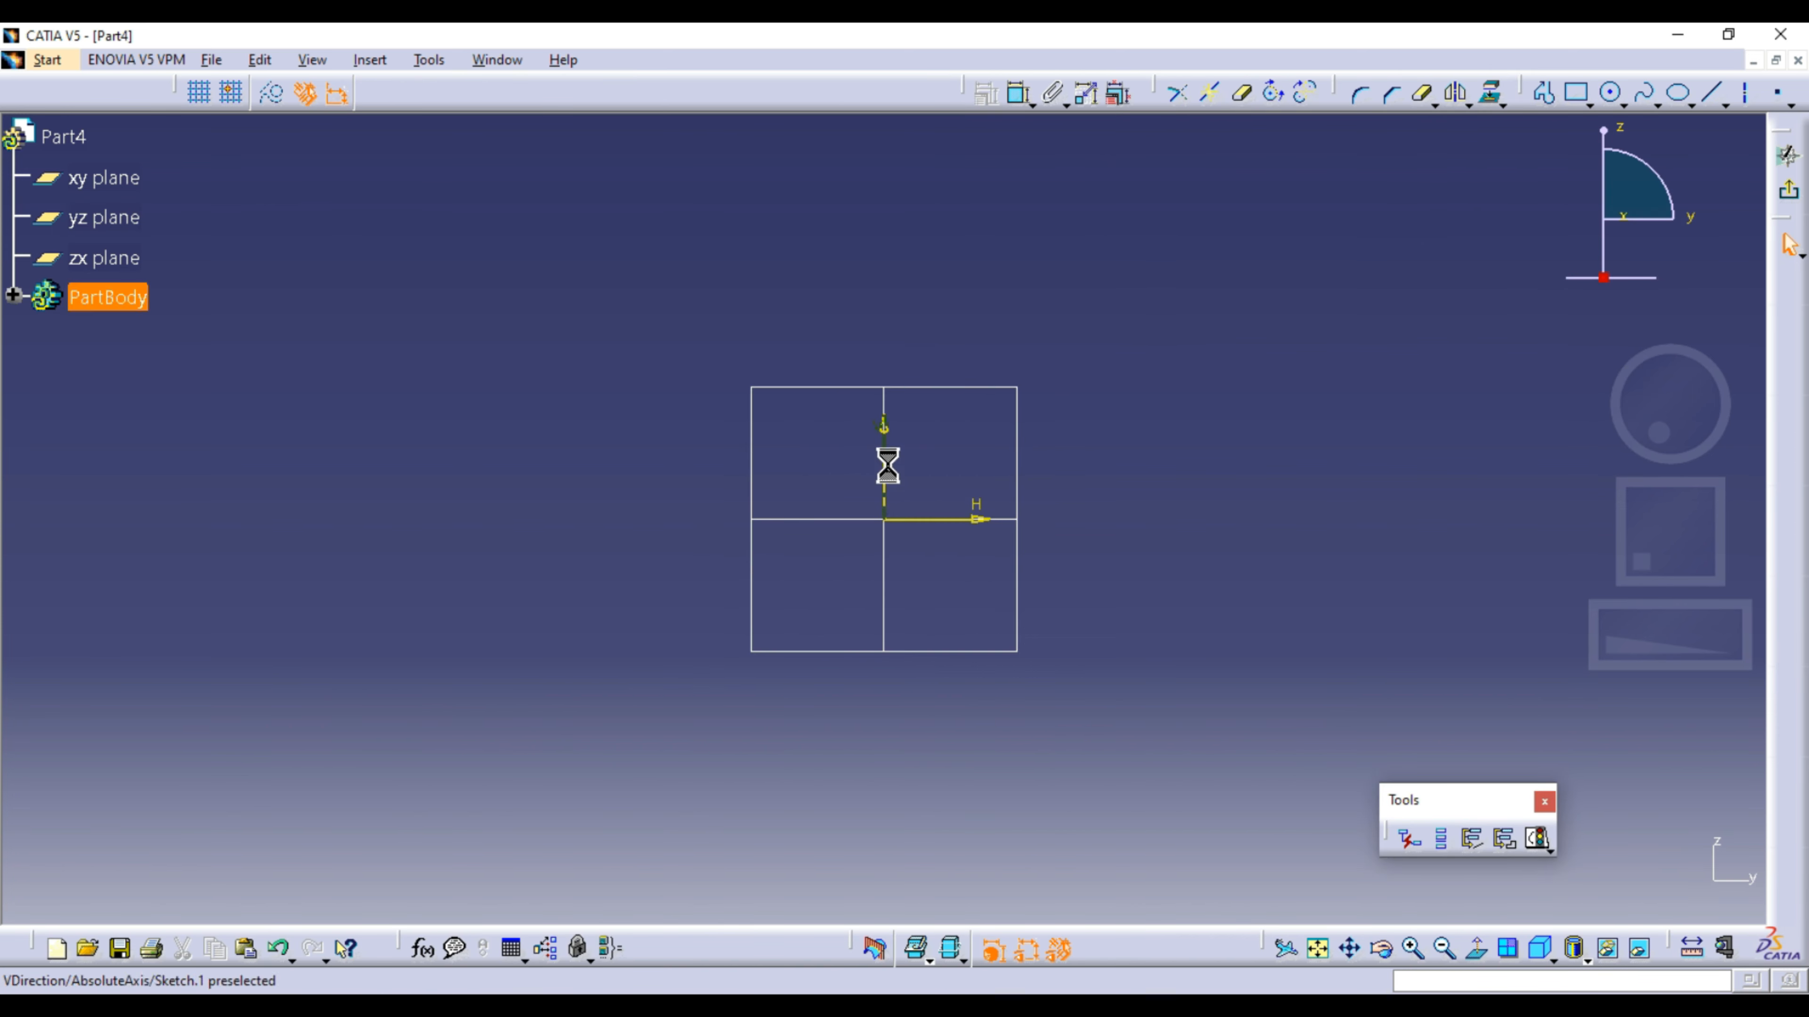
Step: Sketch a tall rectangle starting about 23 mm from the V axis and a smaller rectangle against its outer side near the upper end
{"action": "left_click", "coordinate": [1577, 100]}
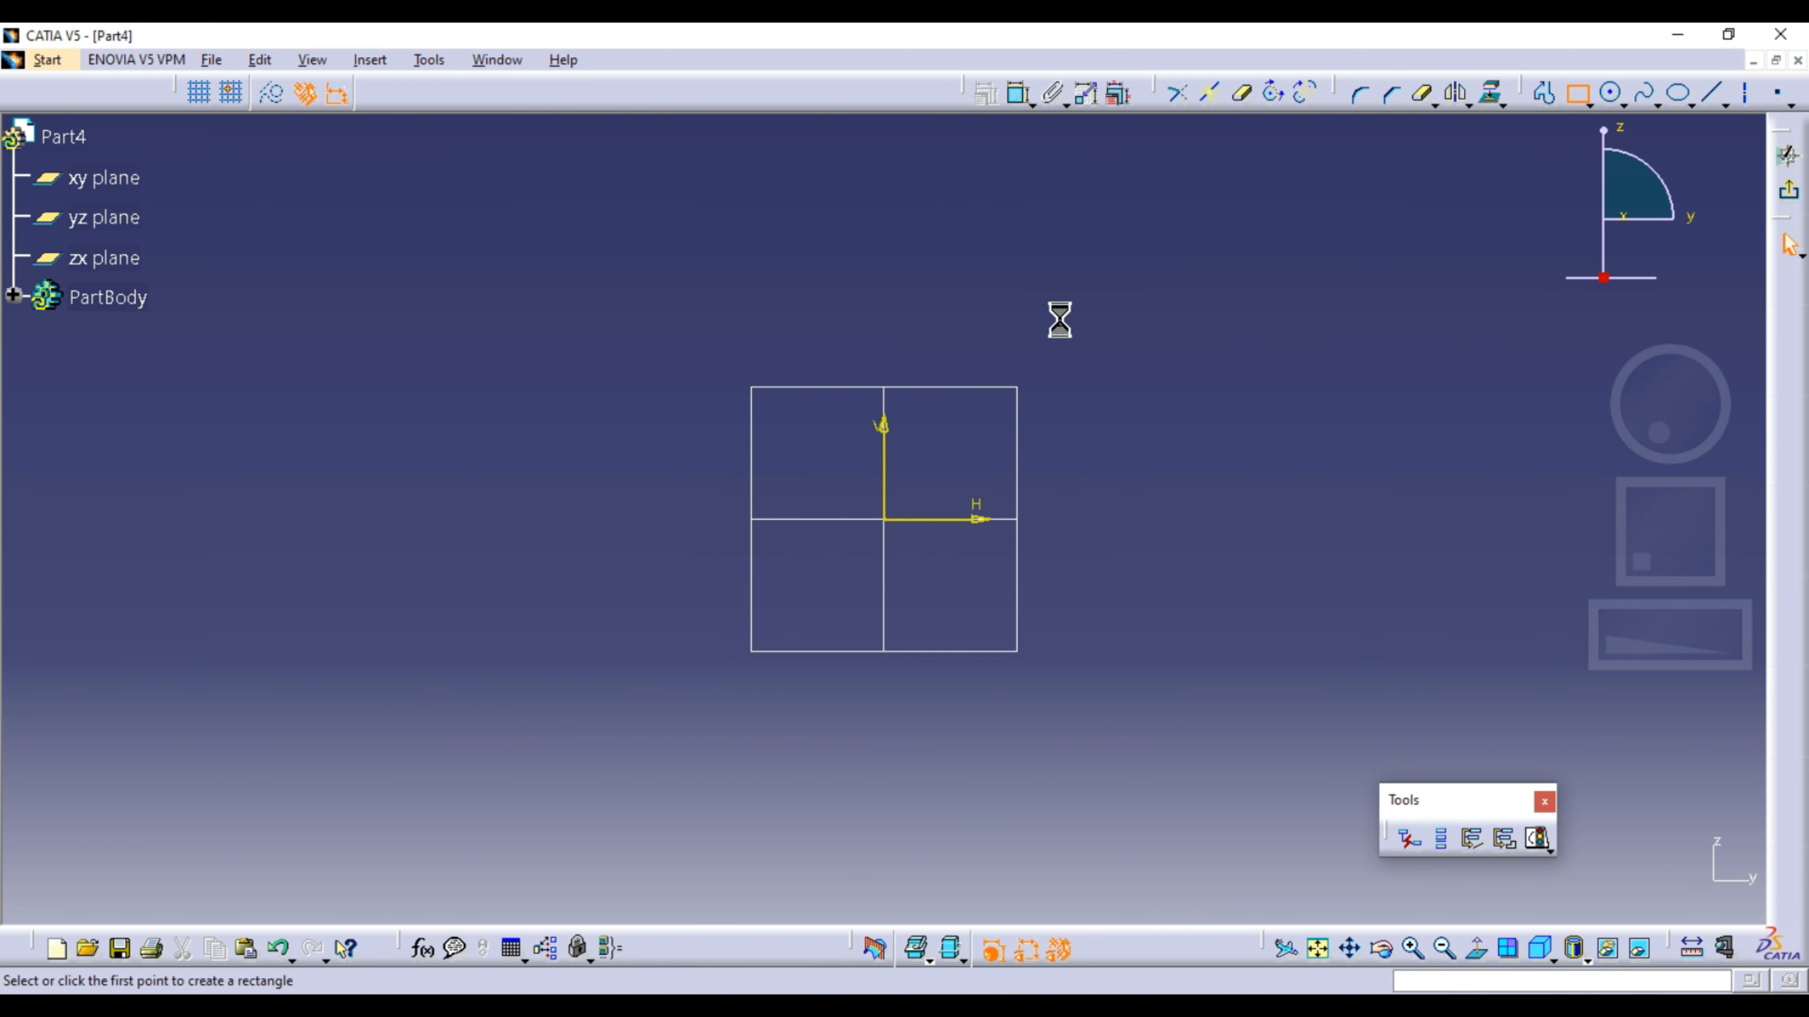
{"action": "left_click", "coordinate": [963, 296]}
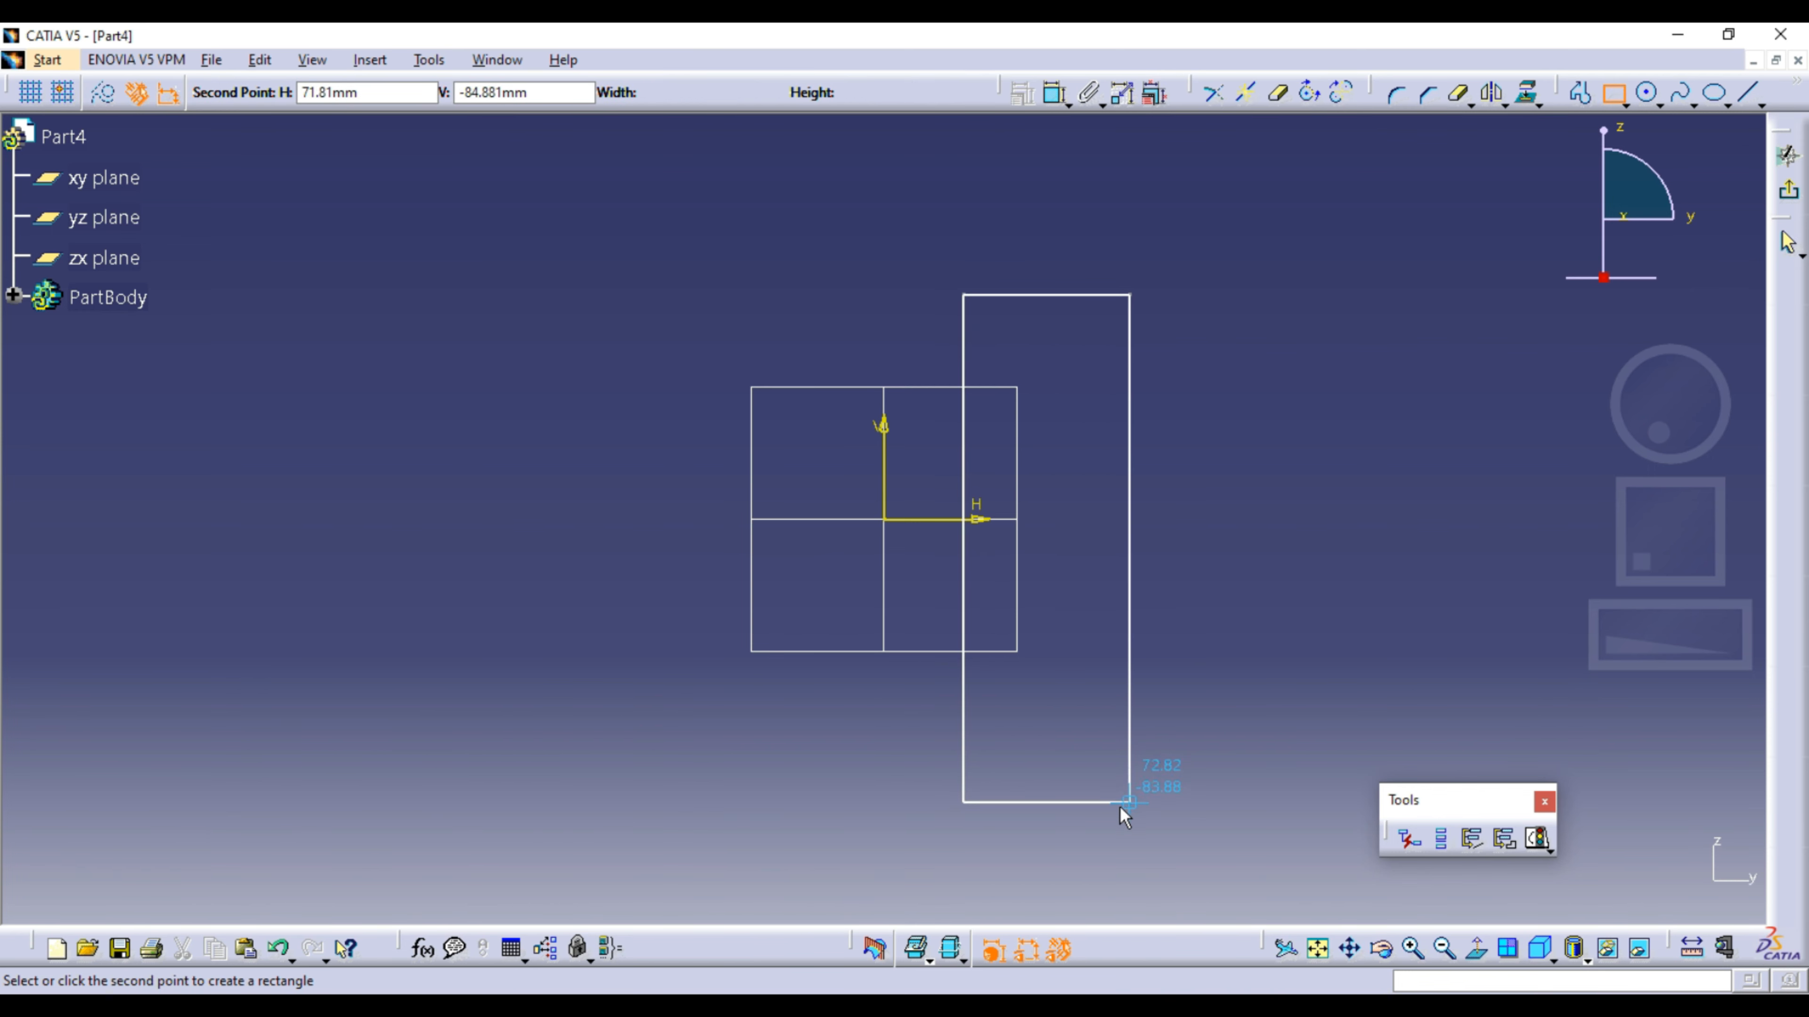
{"action": "left_click", "coordinate": [1119, 807]}
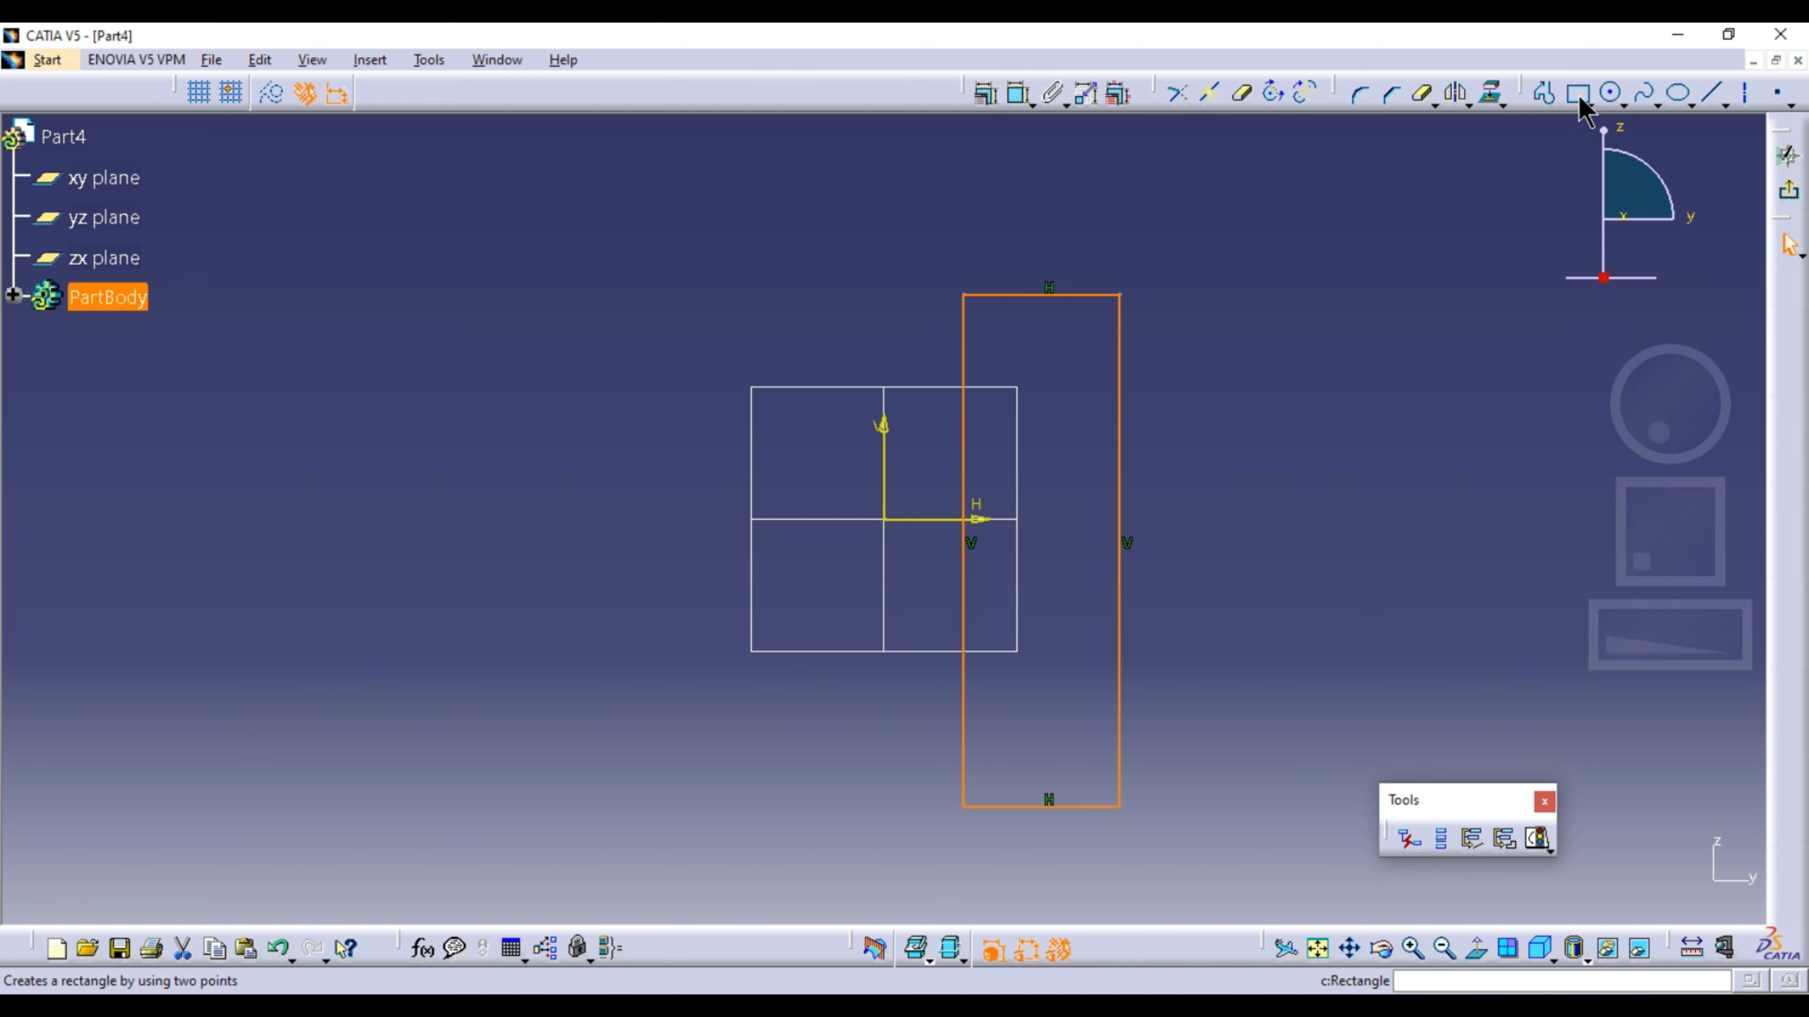
{"action": "left_click", "coordinate": [1576, 94]}
{"action": "left_click", "coordinate": [1136, 362]}
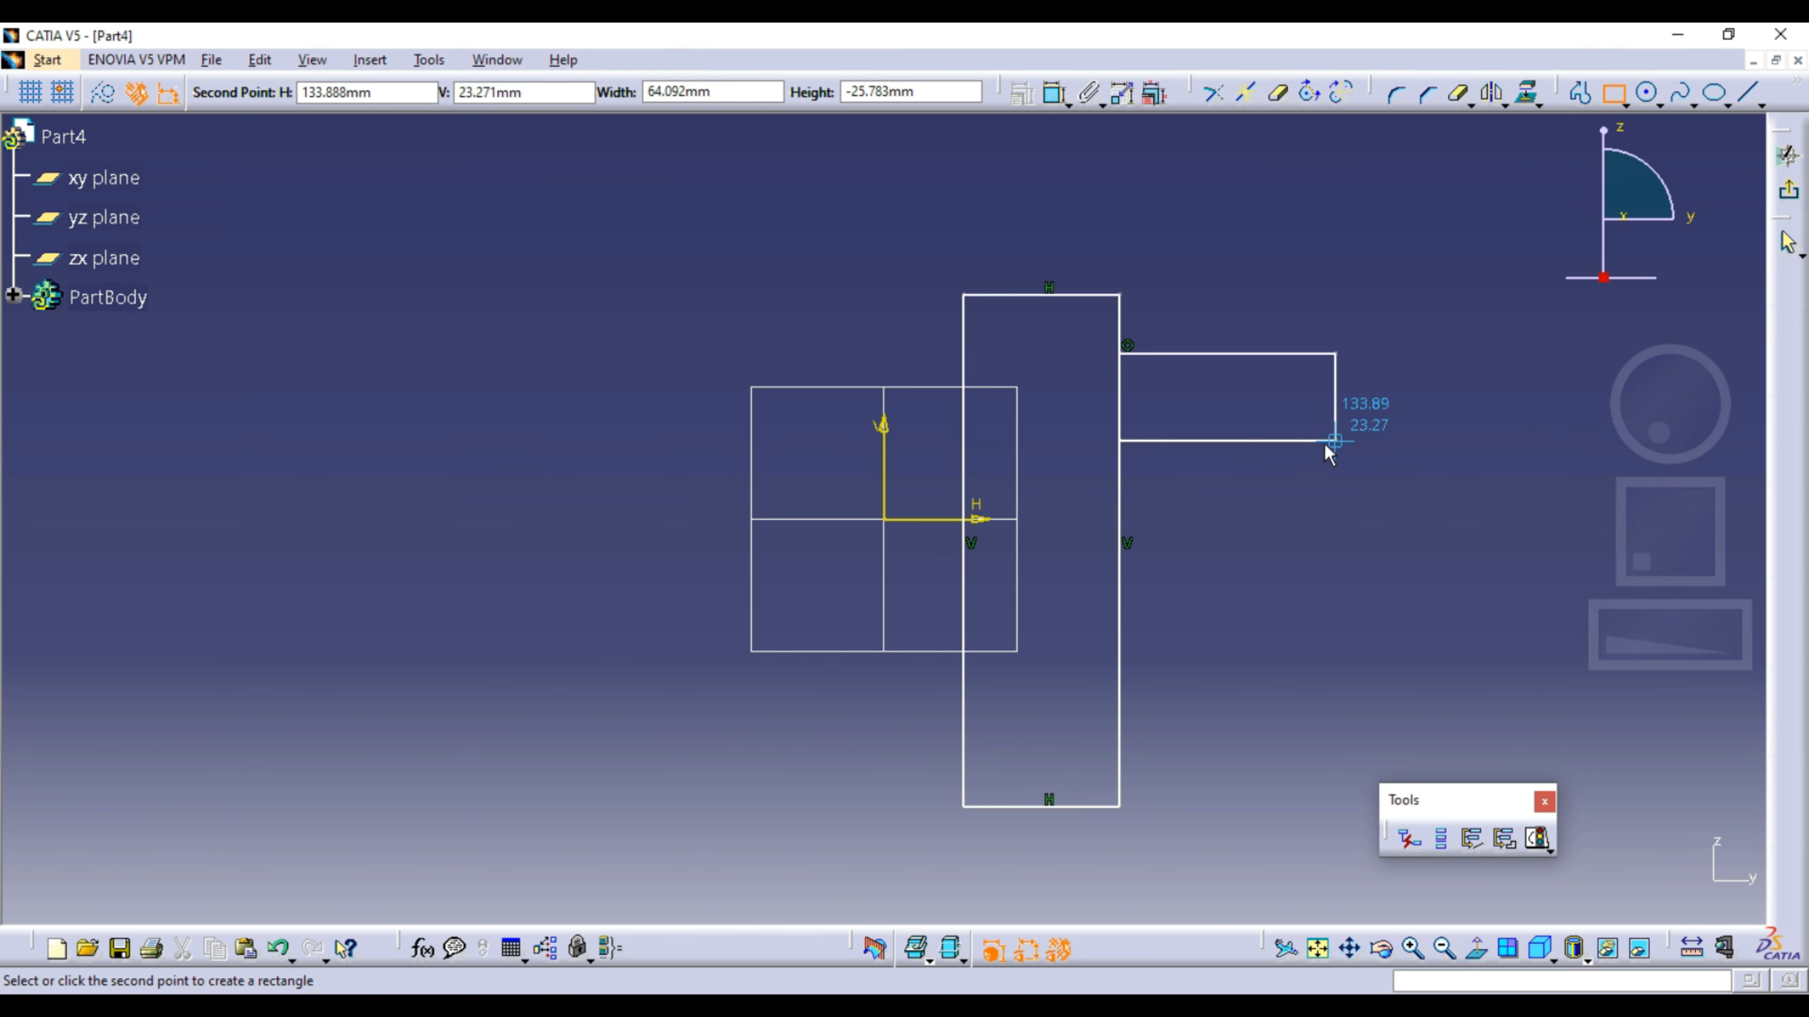
{"action": "left_click", "coordinate": [1304, 452]}
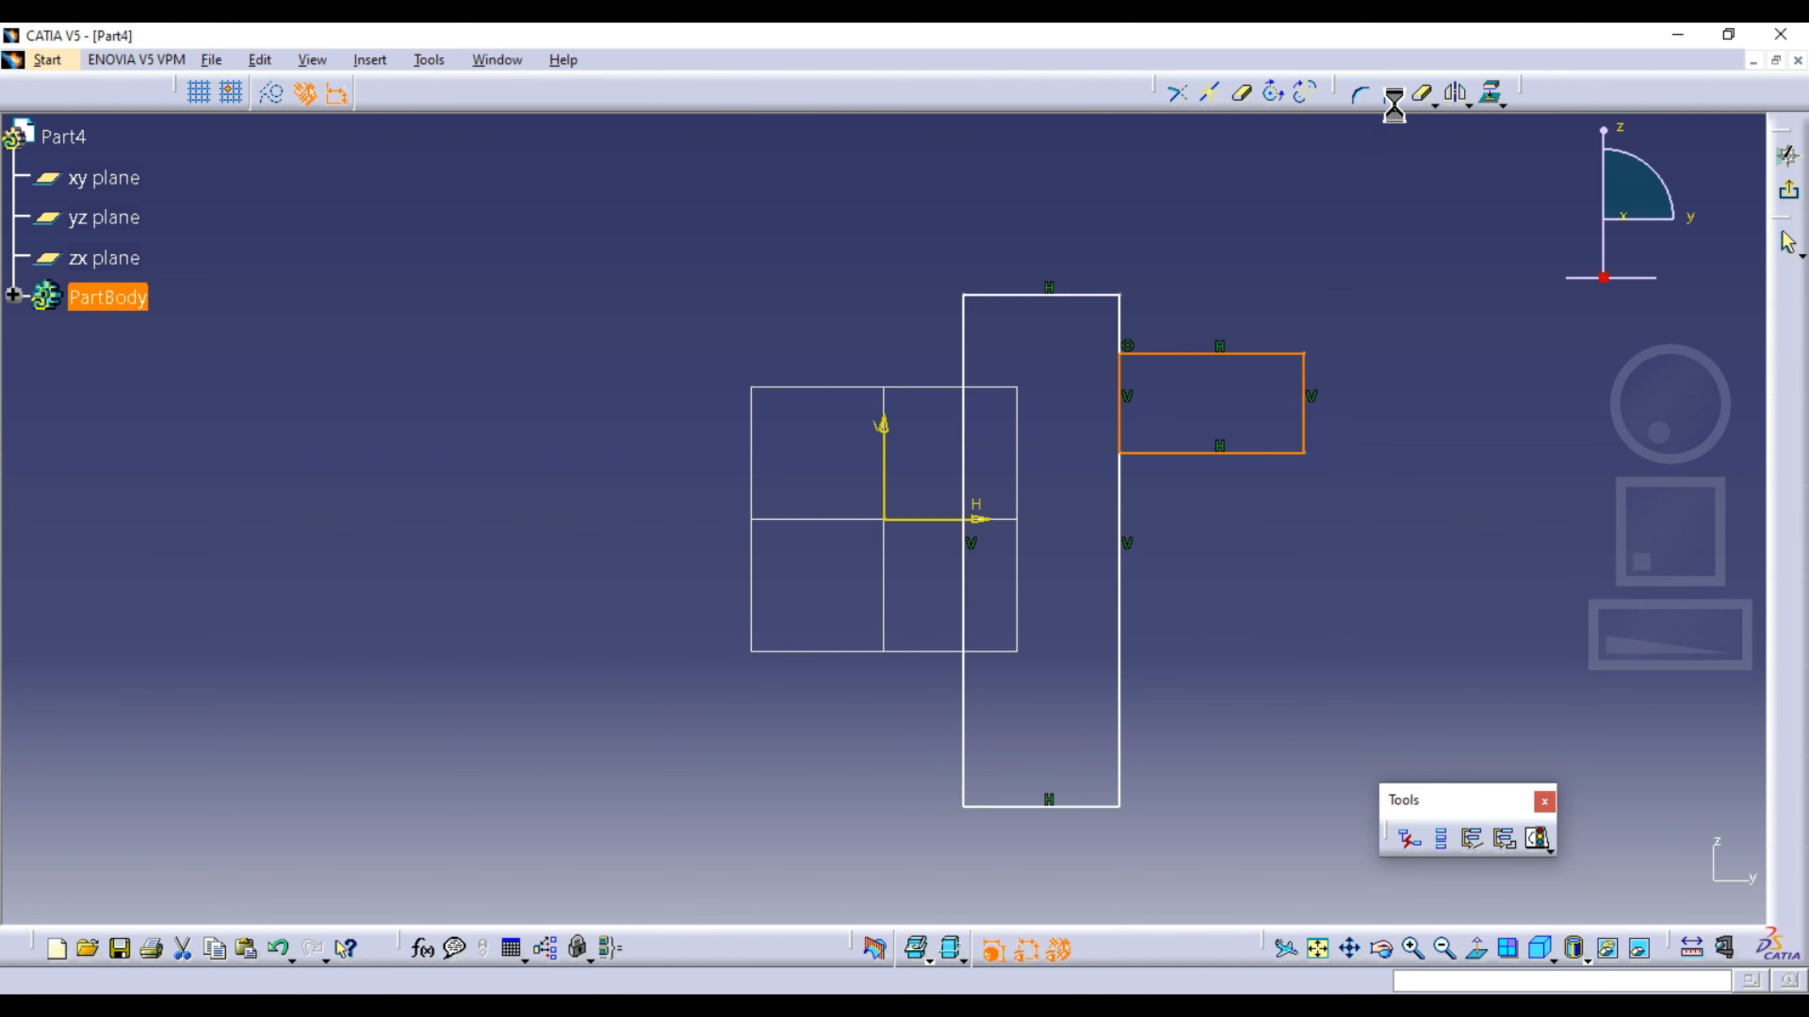
Step: Round the small rectangle's two outer corners with a 4 mm radius and trim the shared edge to merge both rectangles
{"action": "left_click", "coordinate": [1361, 92]}
{"action": "left_click_drag", "start_coordinate": [1273, 296], "coordinate": [1356, 506]}
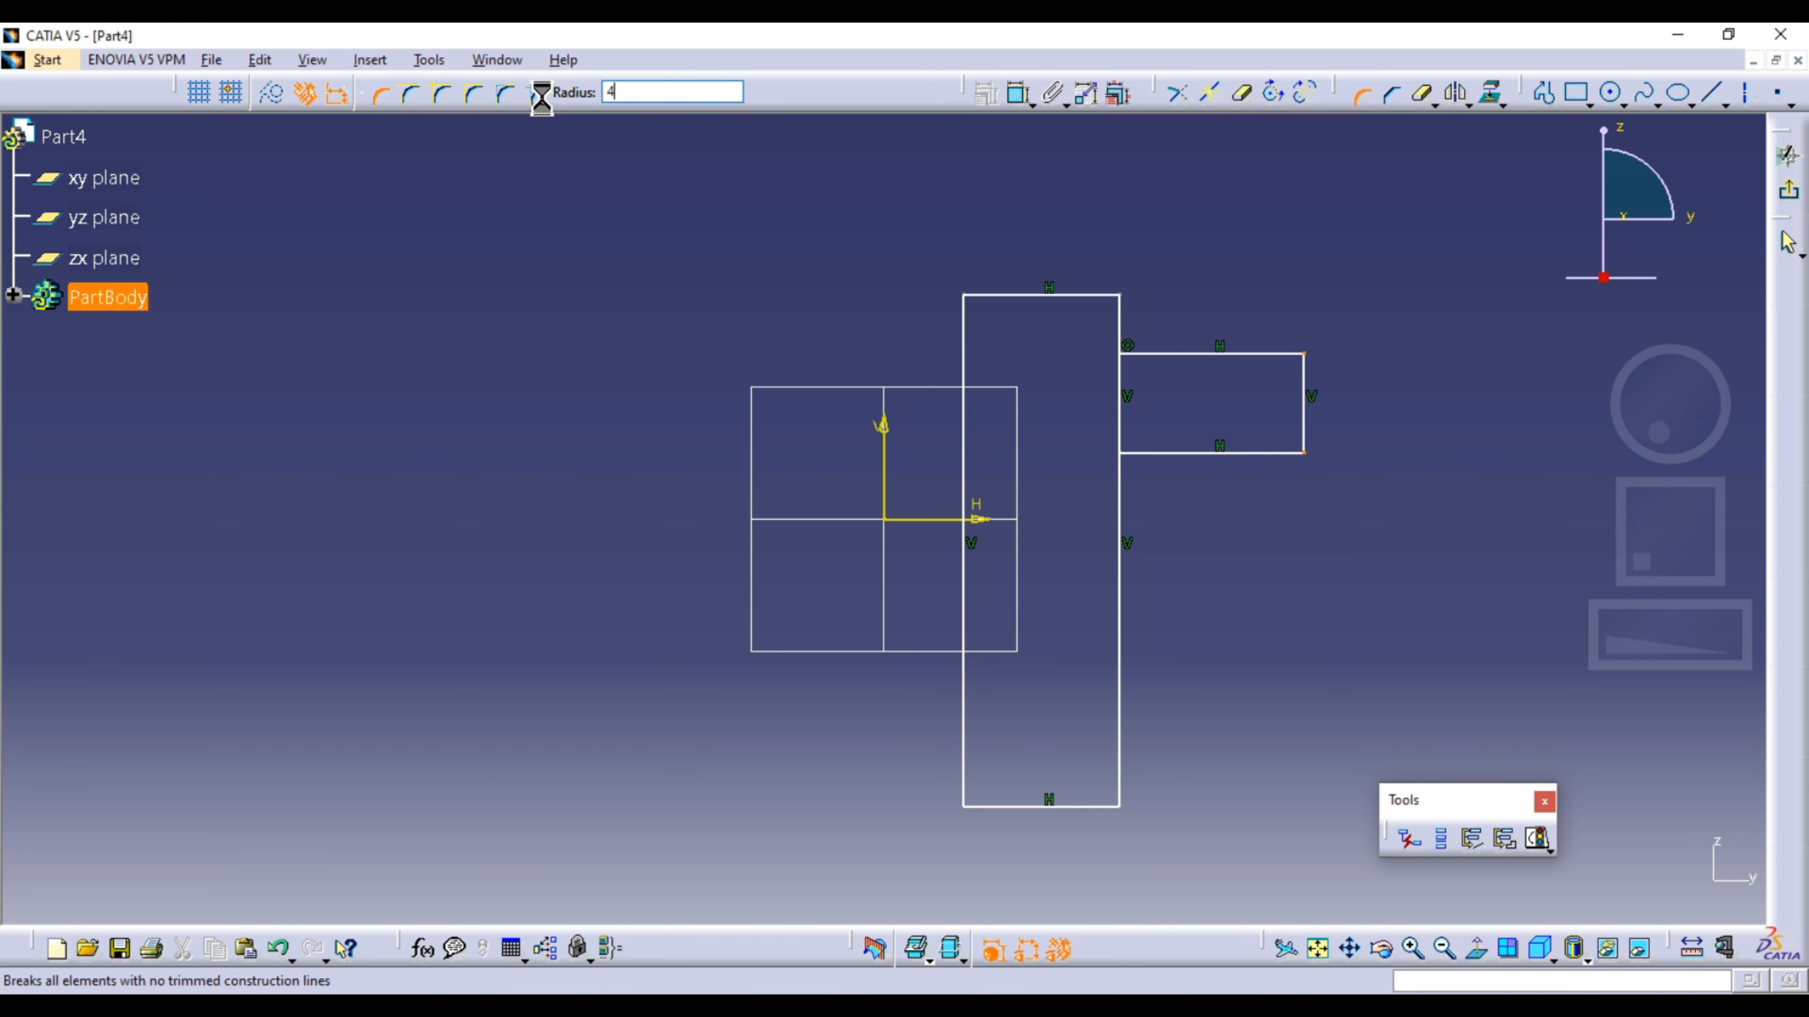
{"action": "key", "text": "Return"}
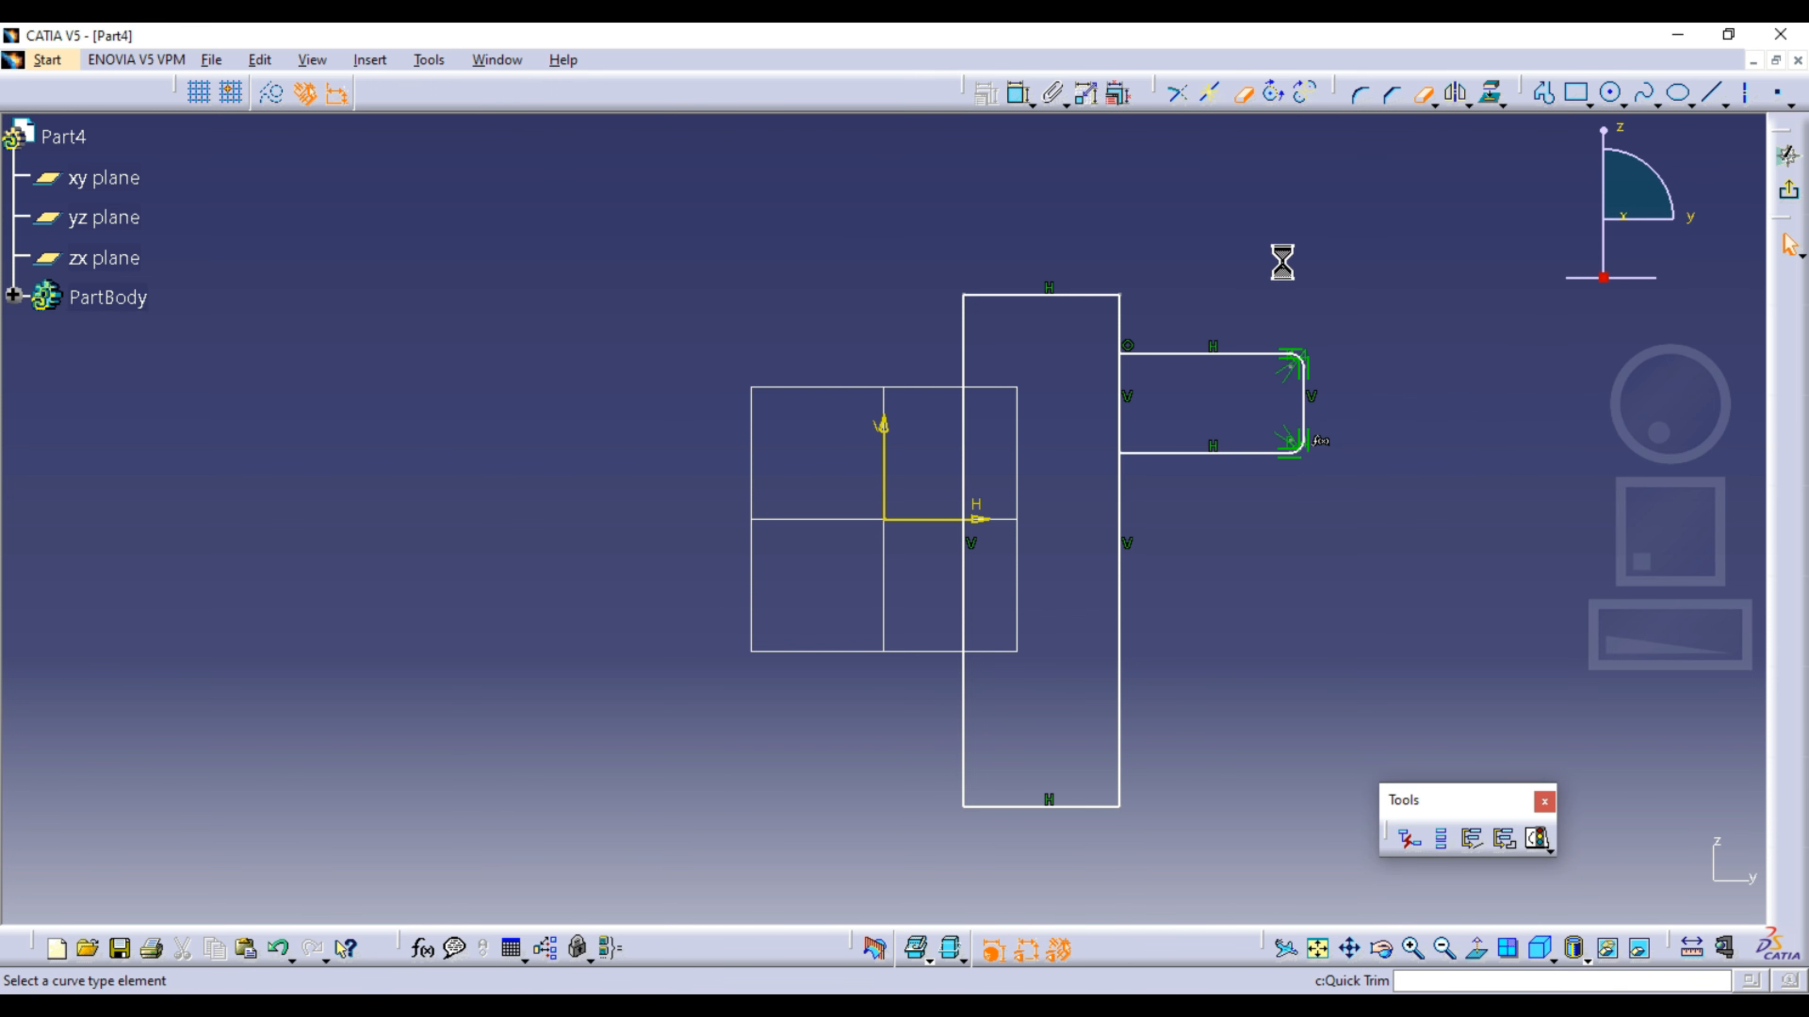
{"action": "left_click", "coordinate": [1121, 397]}
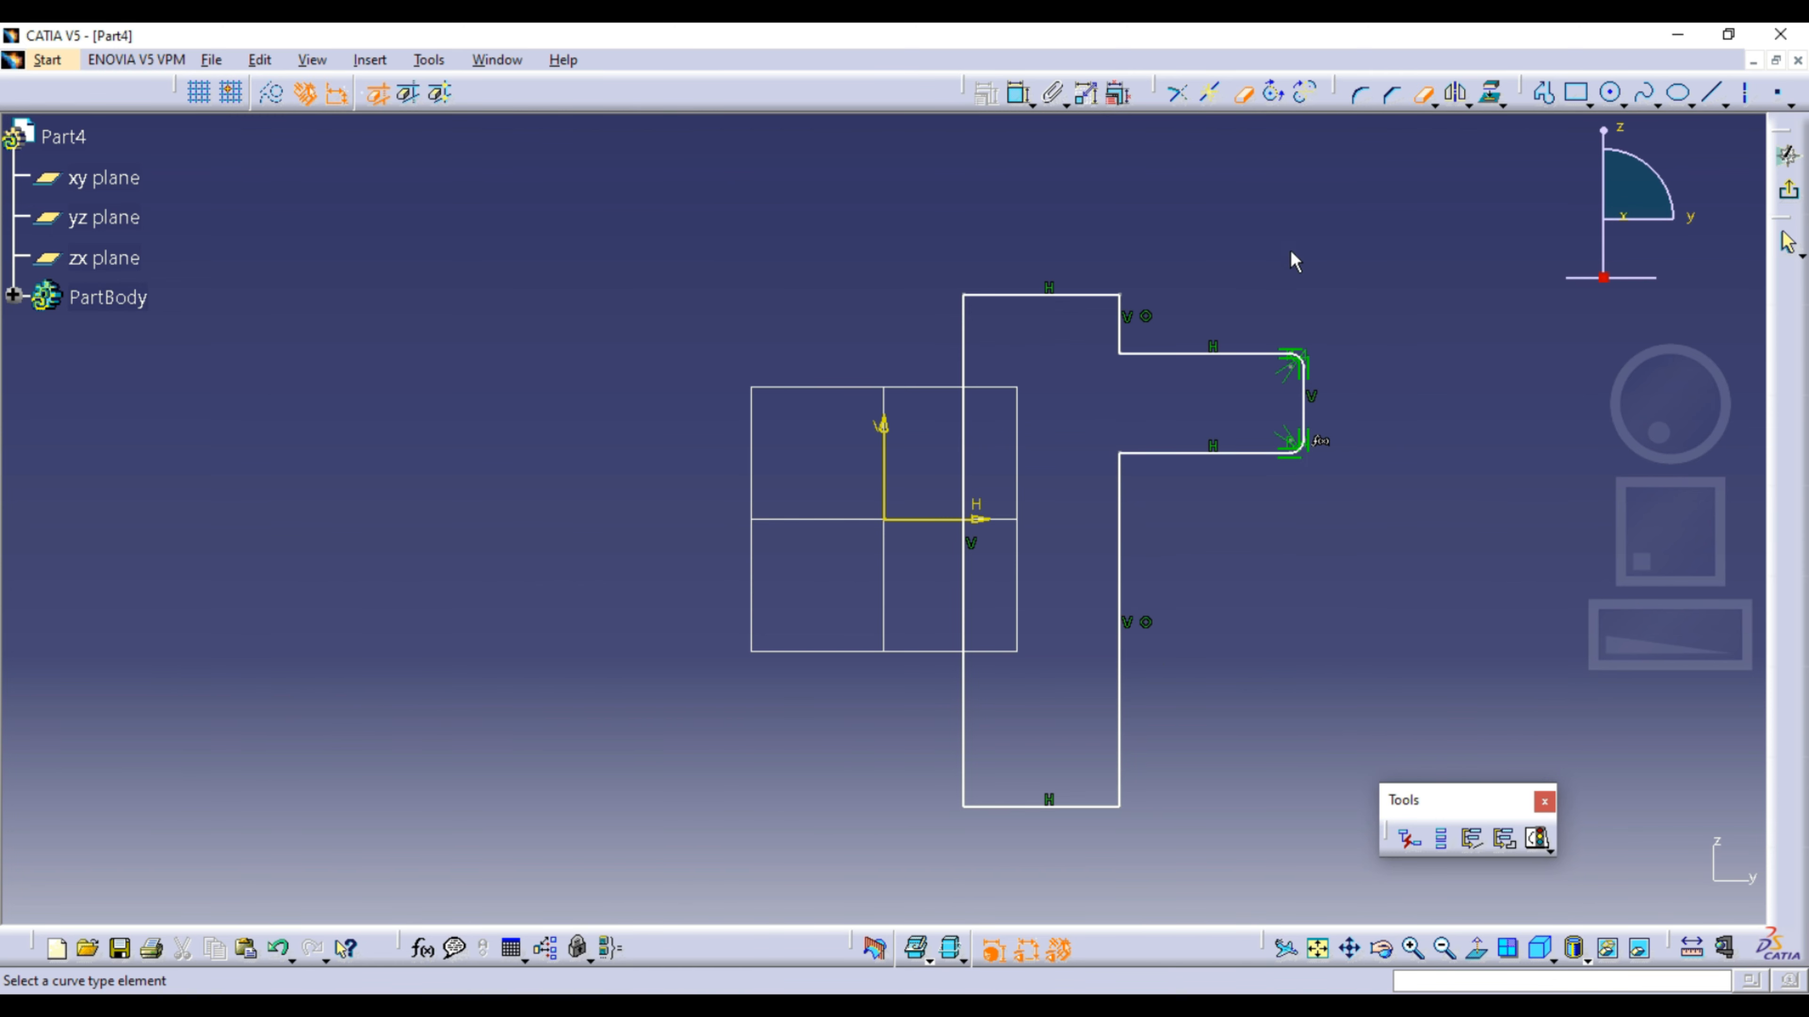
Step: Constrain the profile's inner vertical edge 20 mm from the V axis and exit the sketch
{"action": "left_click", "coordinate": [1019, 94]}
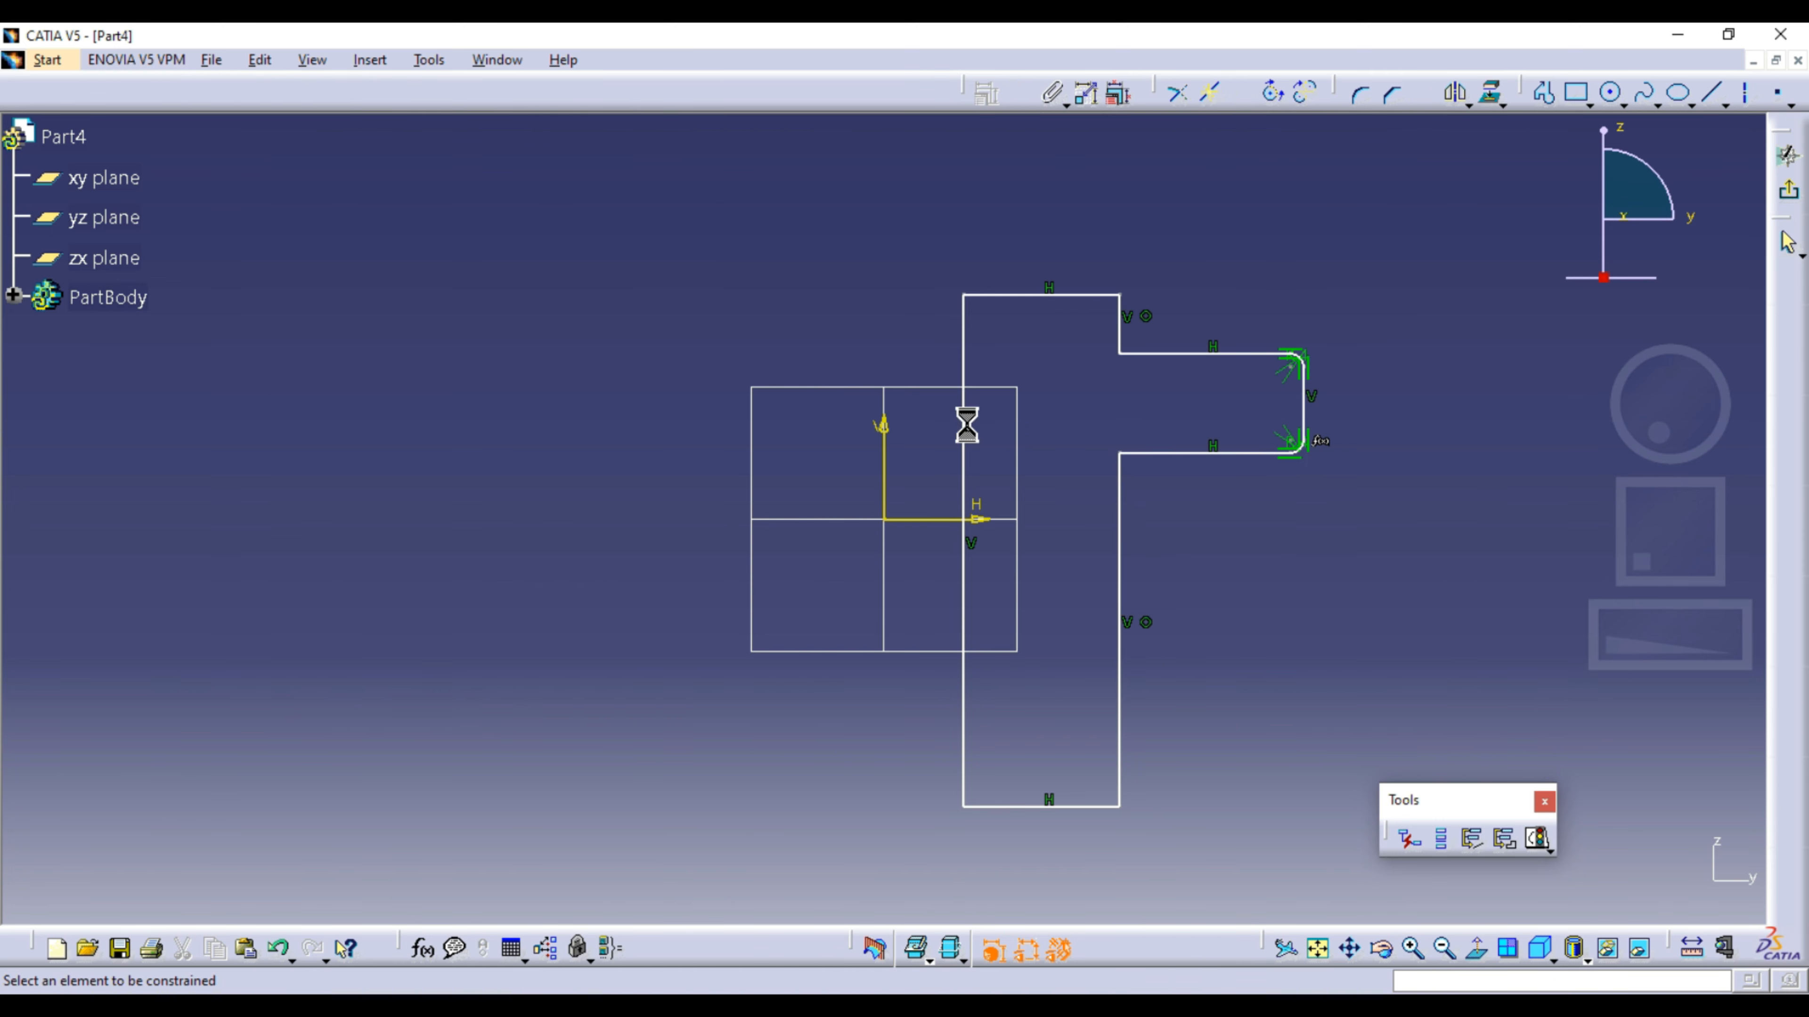
{"action": "left_click", "coordinate": [885, 473]}
{"action": "left_click", "coordinate": [963, 449]}
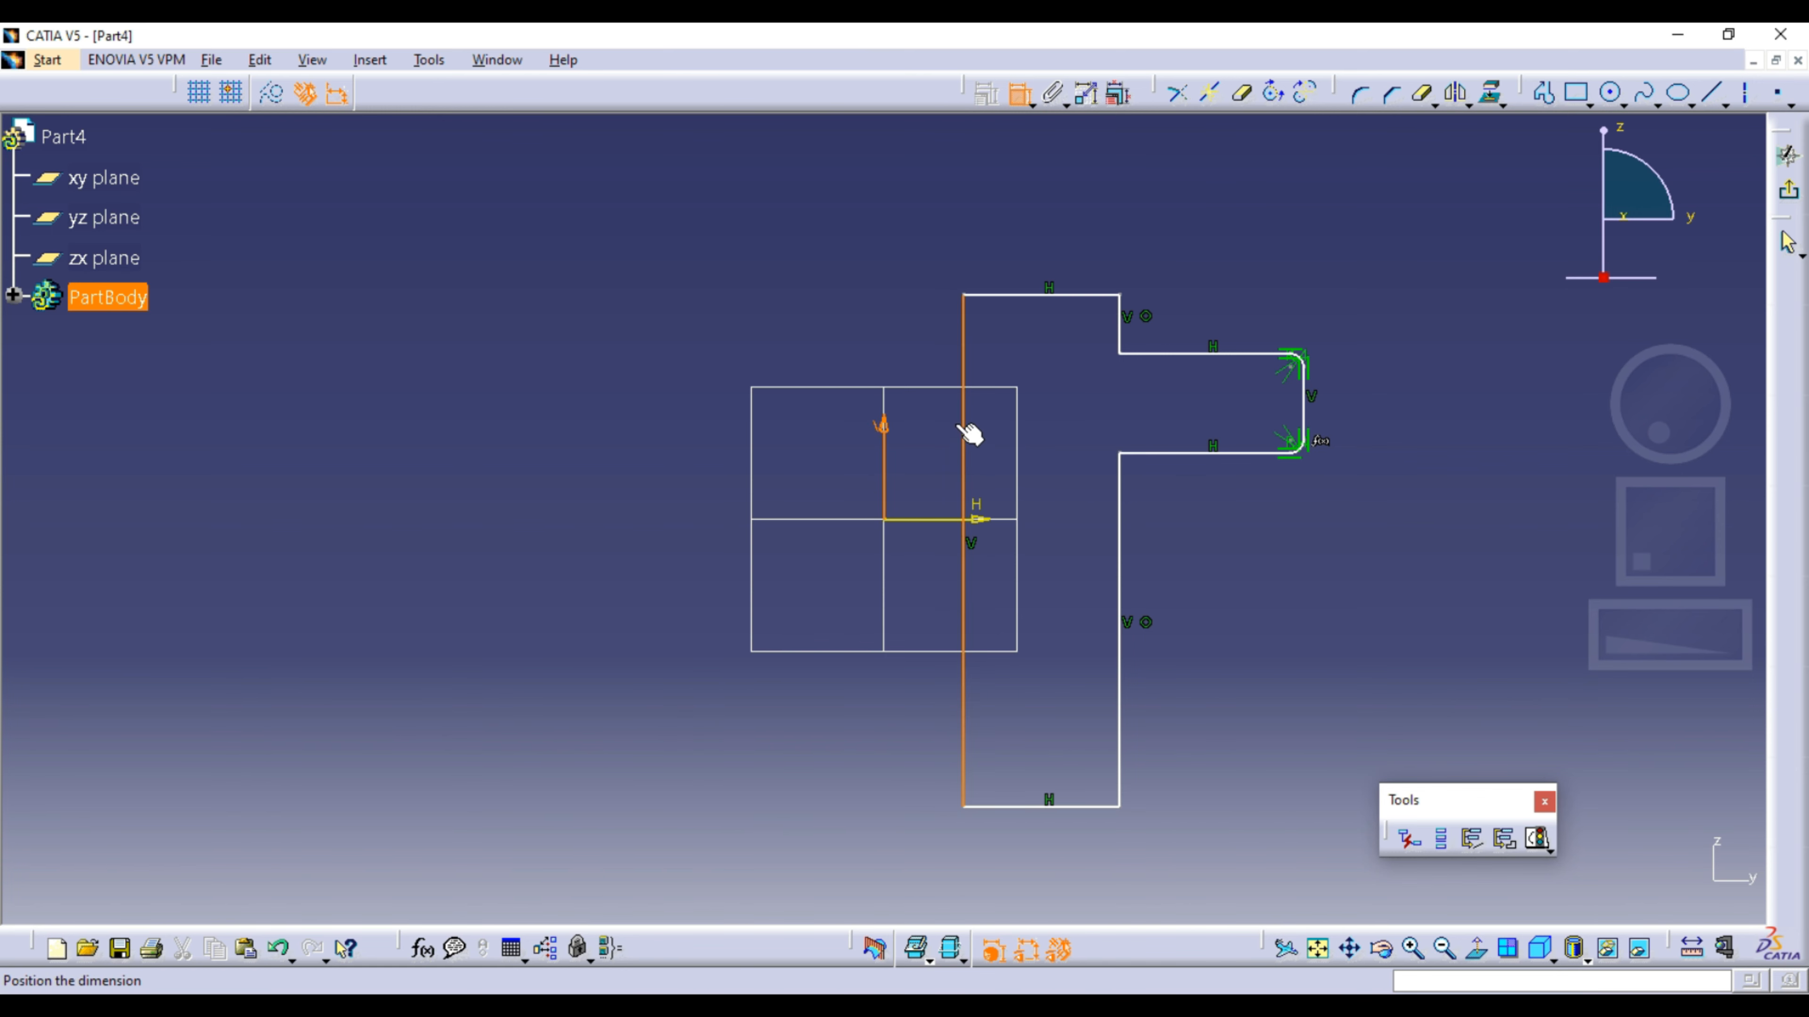
{"action": "left_click", "coordinate": [913, 284]}
{"action": "double_click", "coordinate": [911, 290]}
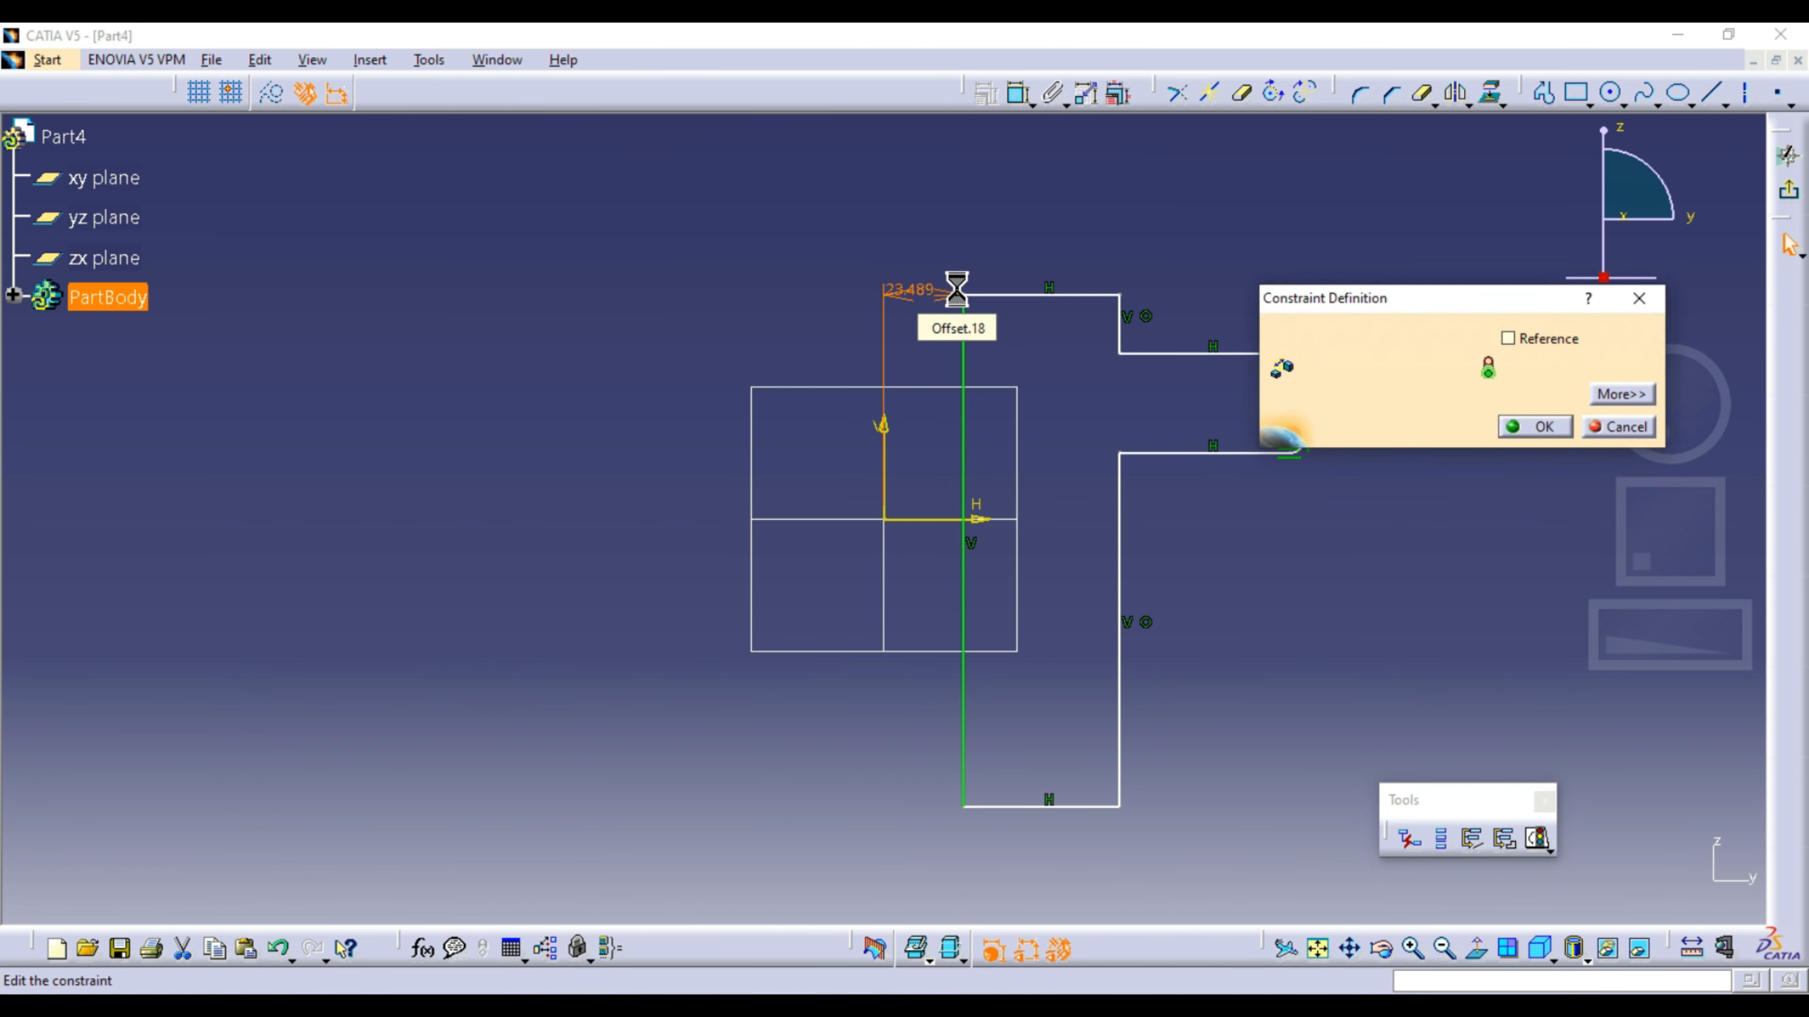
{"action": "type", "text": "20"}
{"action": "key", "text": "Return"}
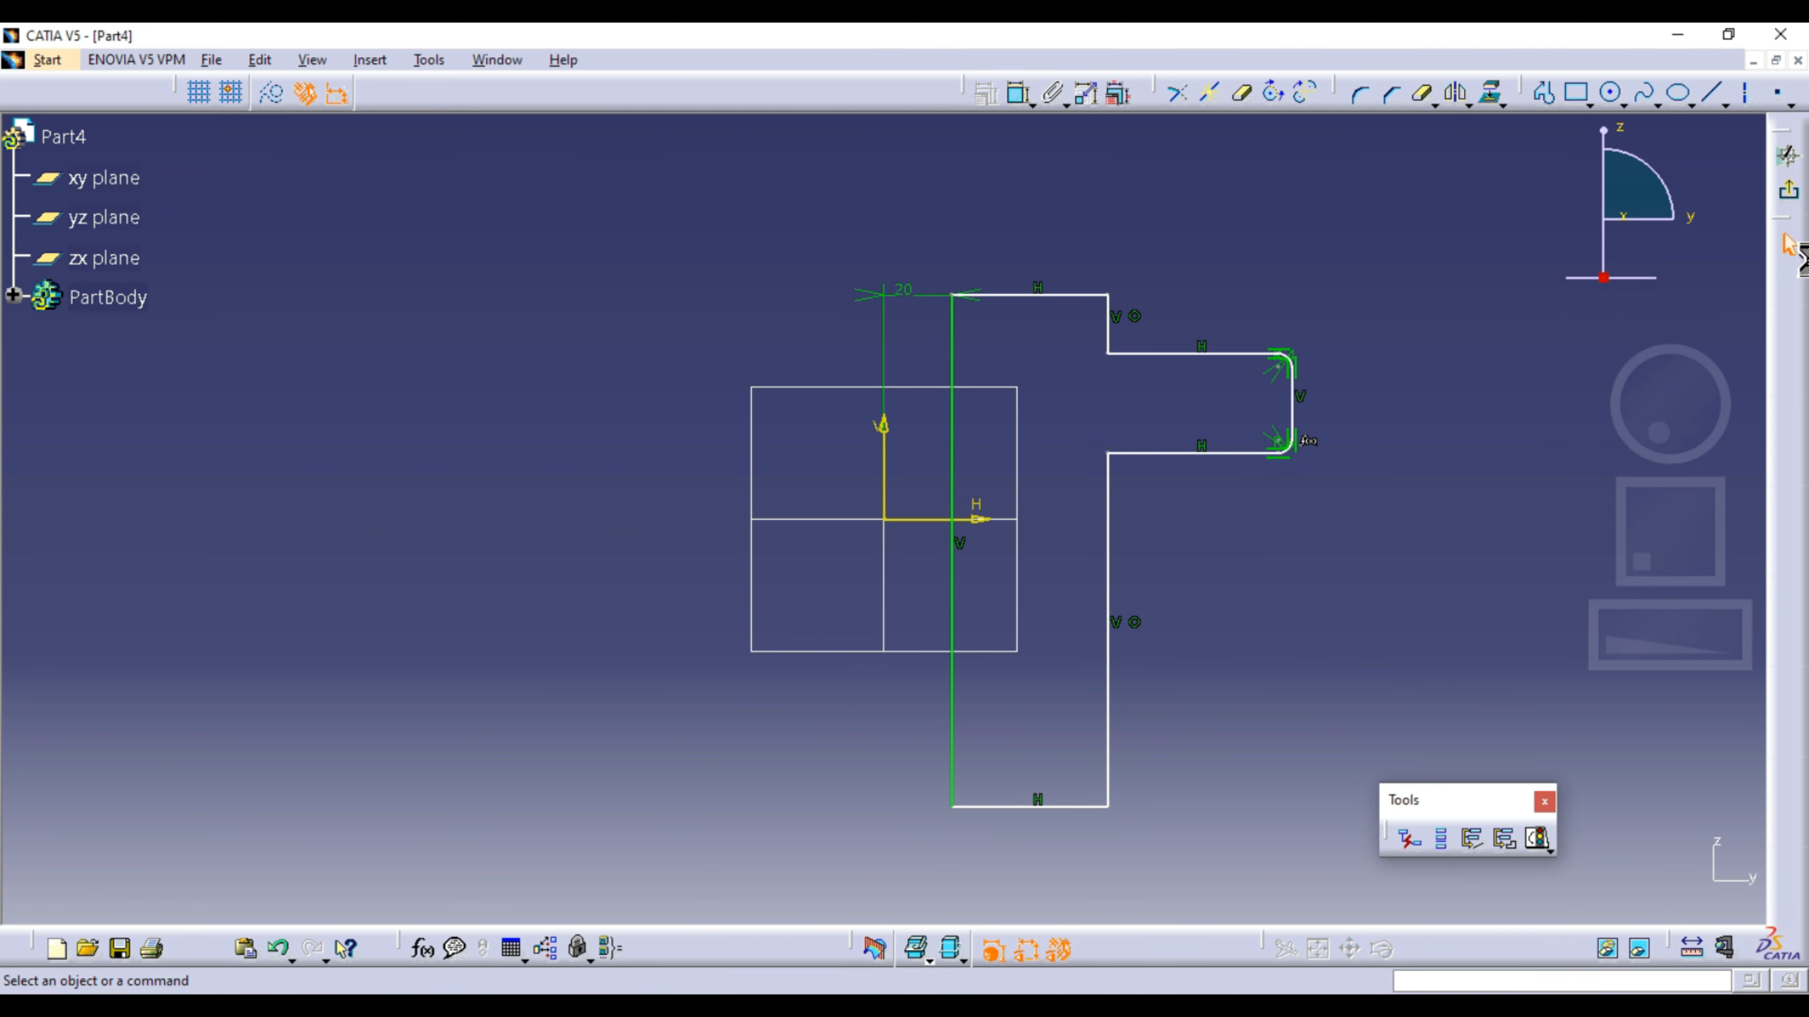
{"action": "left_click", "coordinate": [1792, 196]}
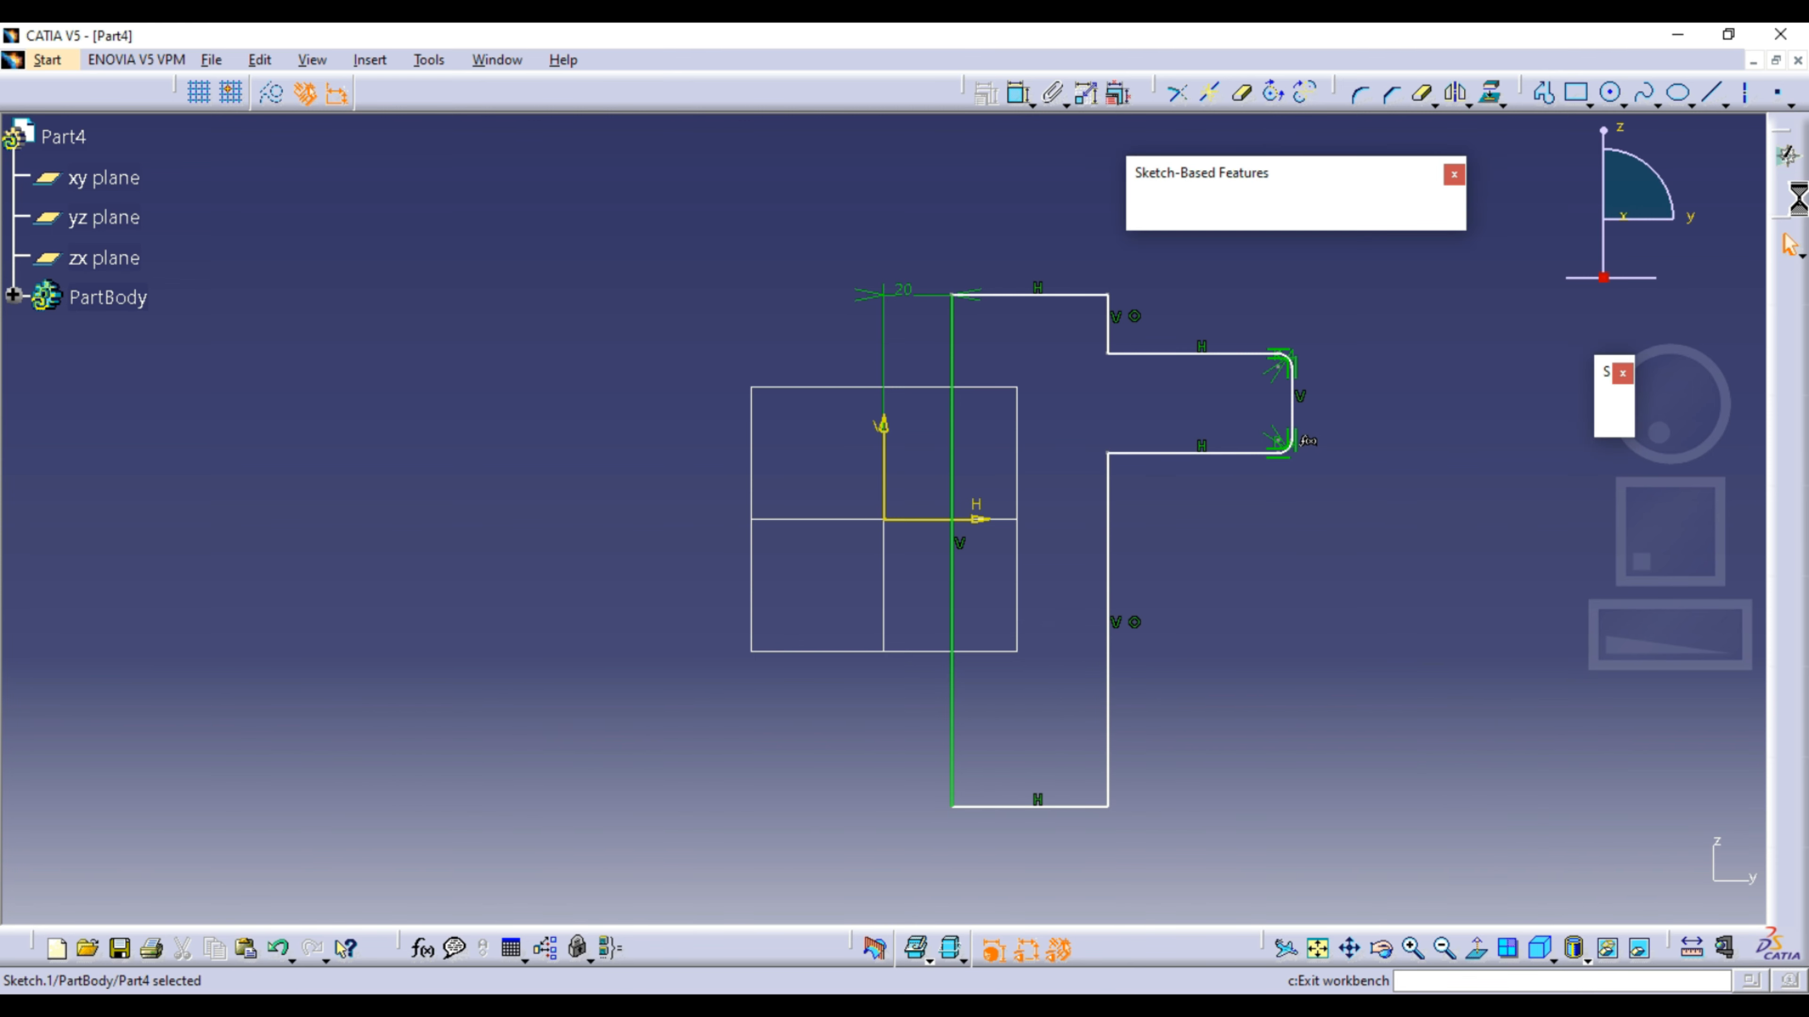
{"action": "left_click", "coordinate": [1327, 458]}
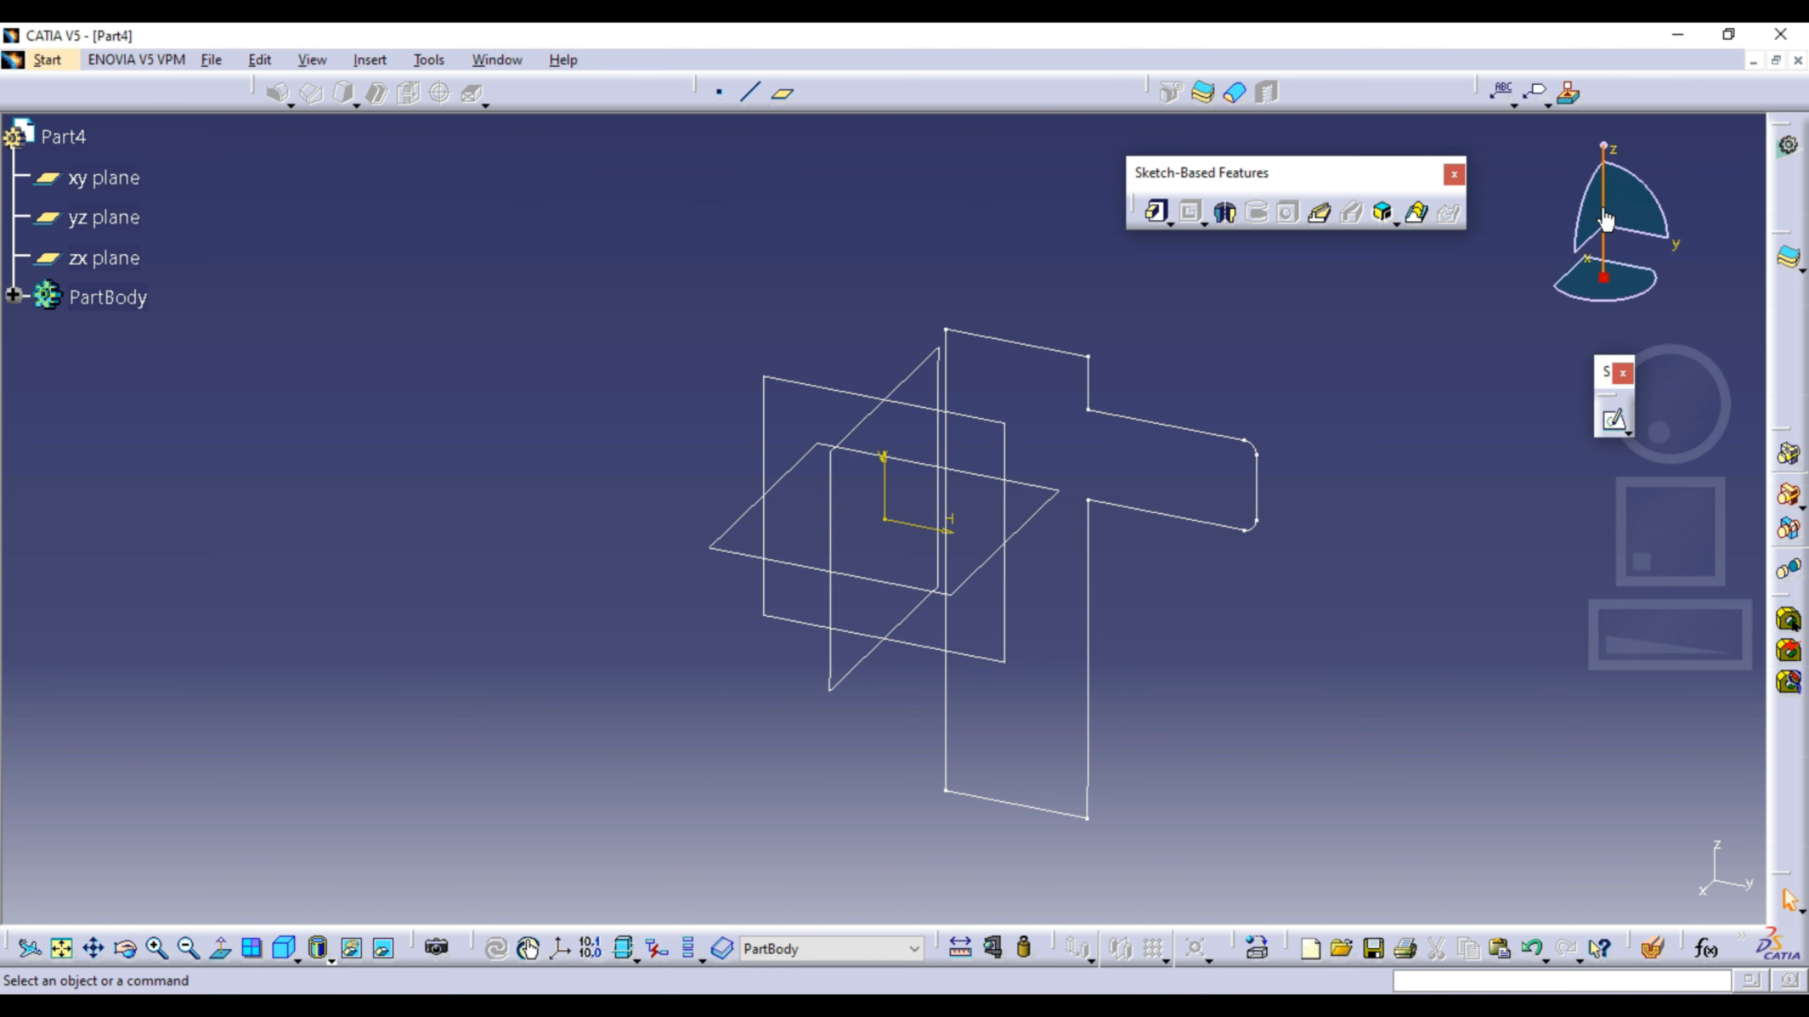
Step: Revolve the flanged profile 360° about the Z Axis with Shaft, previewing it before creating the solid
{"action": "left_click", "coordinate": [1189, 214]}
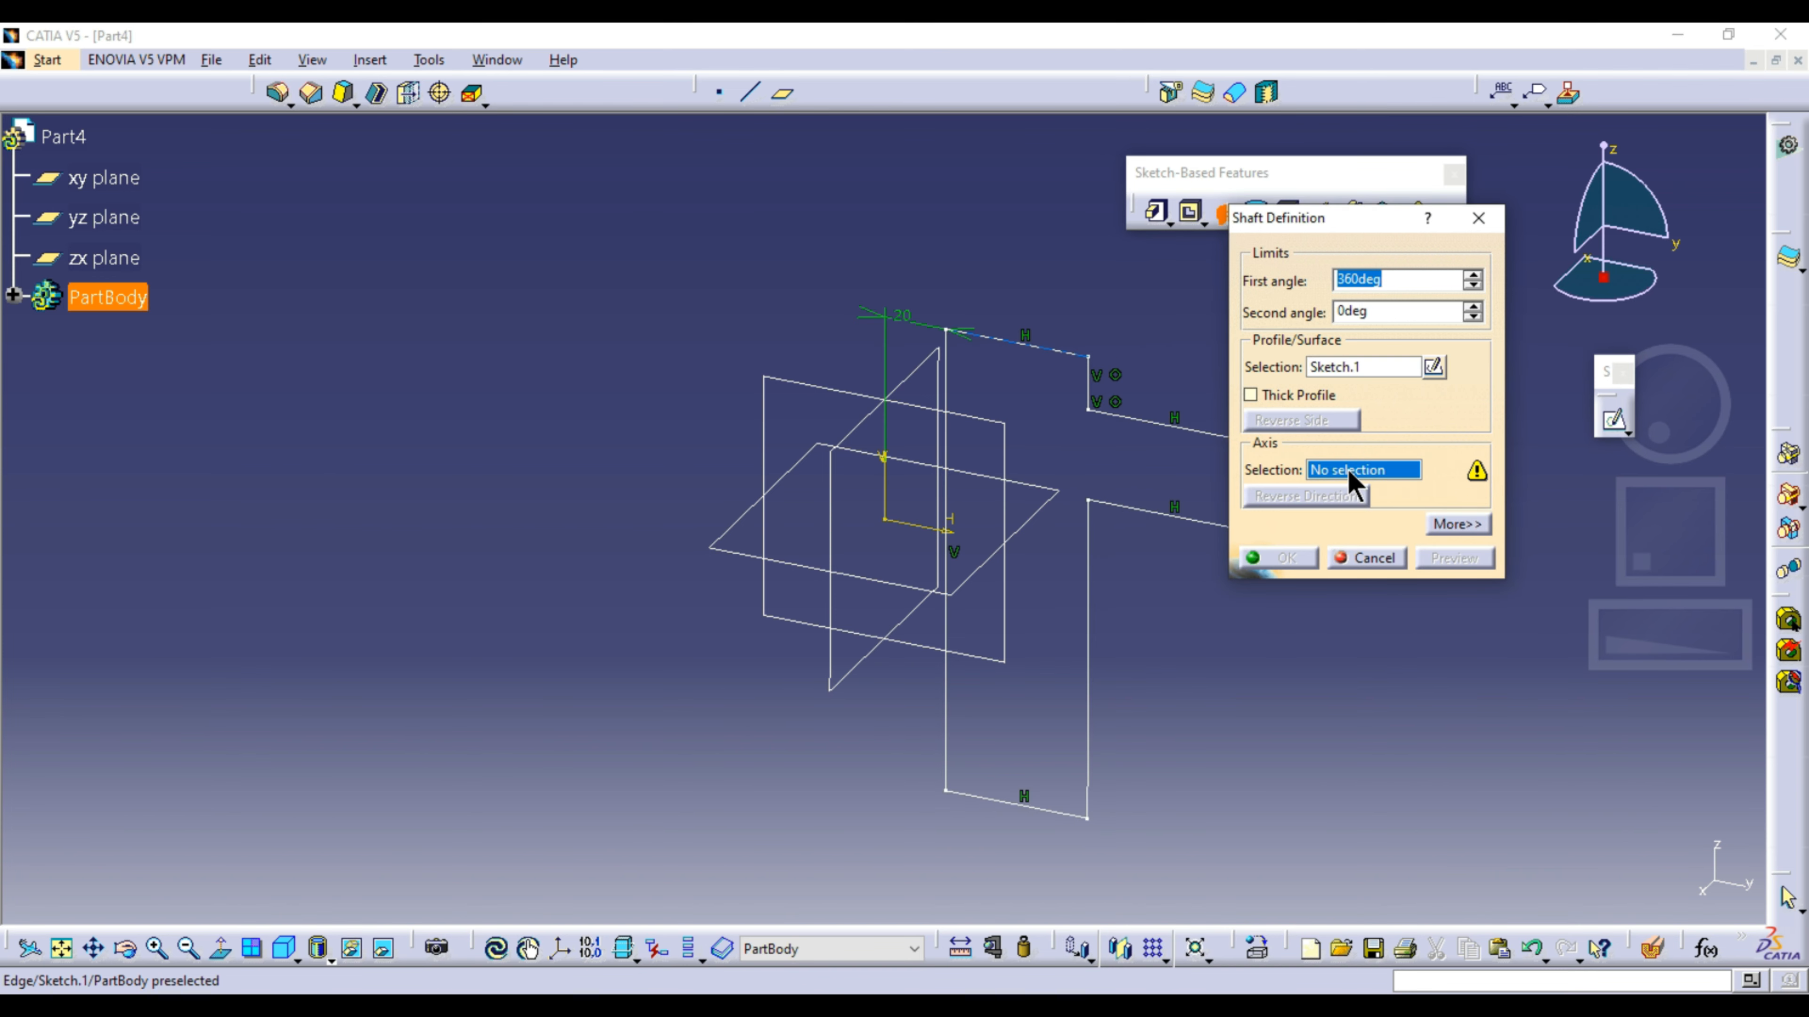
{"action": "right_click", "coordinate": [1351, 485]}
{"action": "left_click", "coordinate": [1370, 556]}
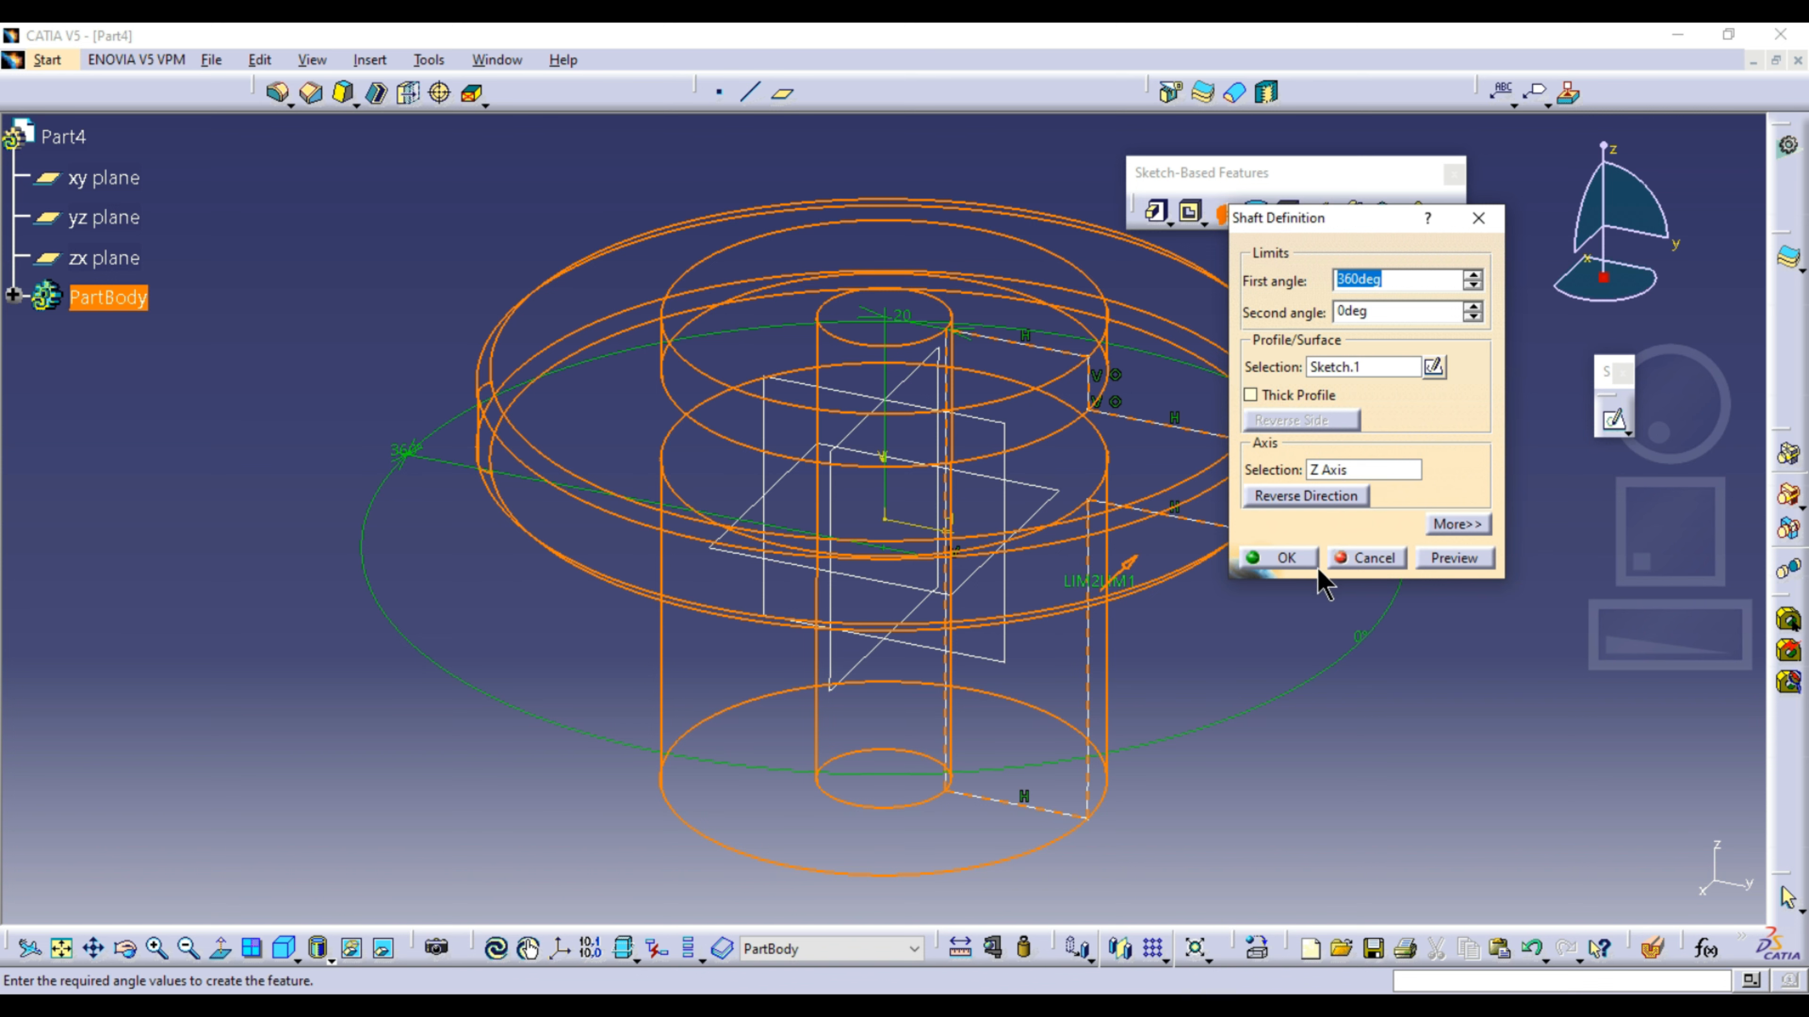
{"action": "left_click", "coordinate": [1445, 557]}
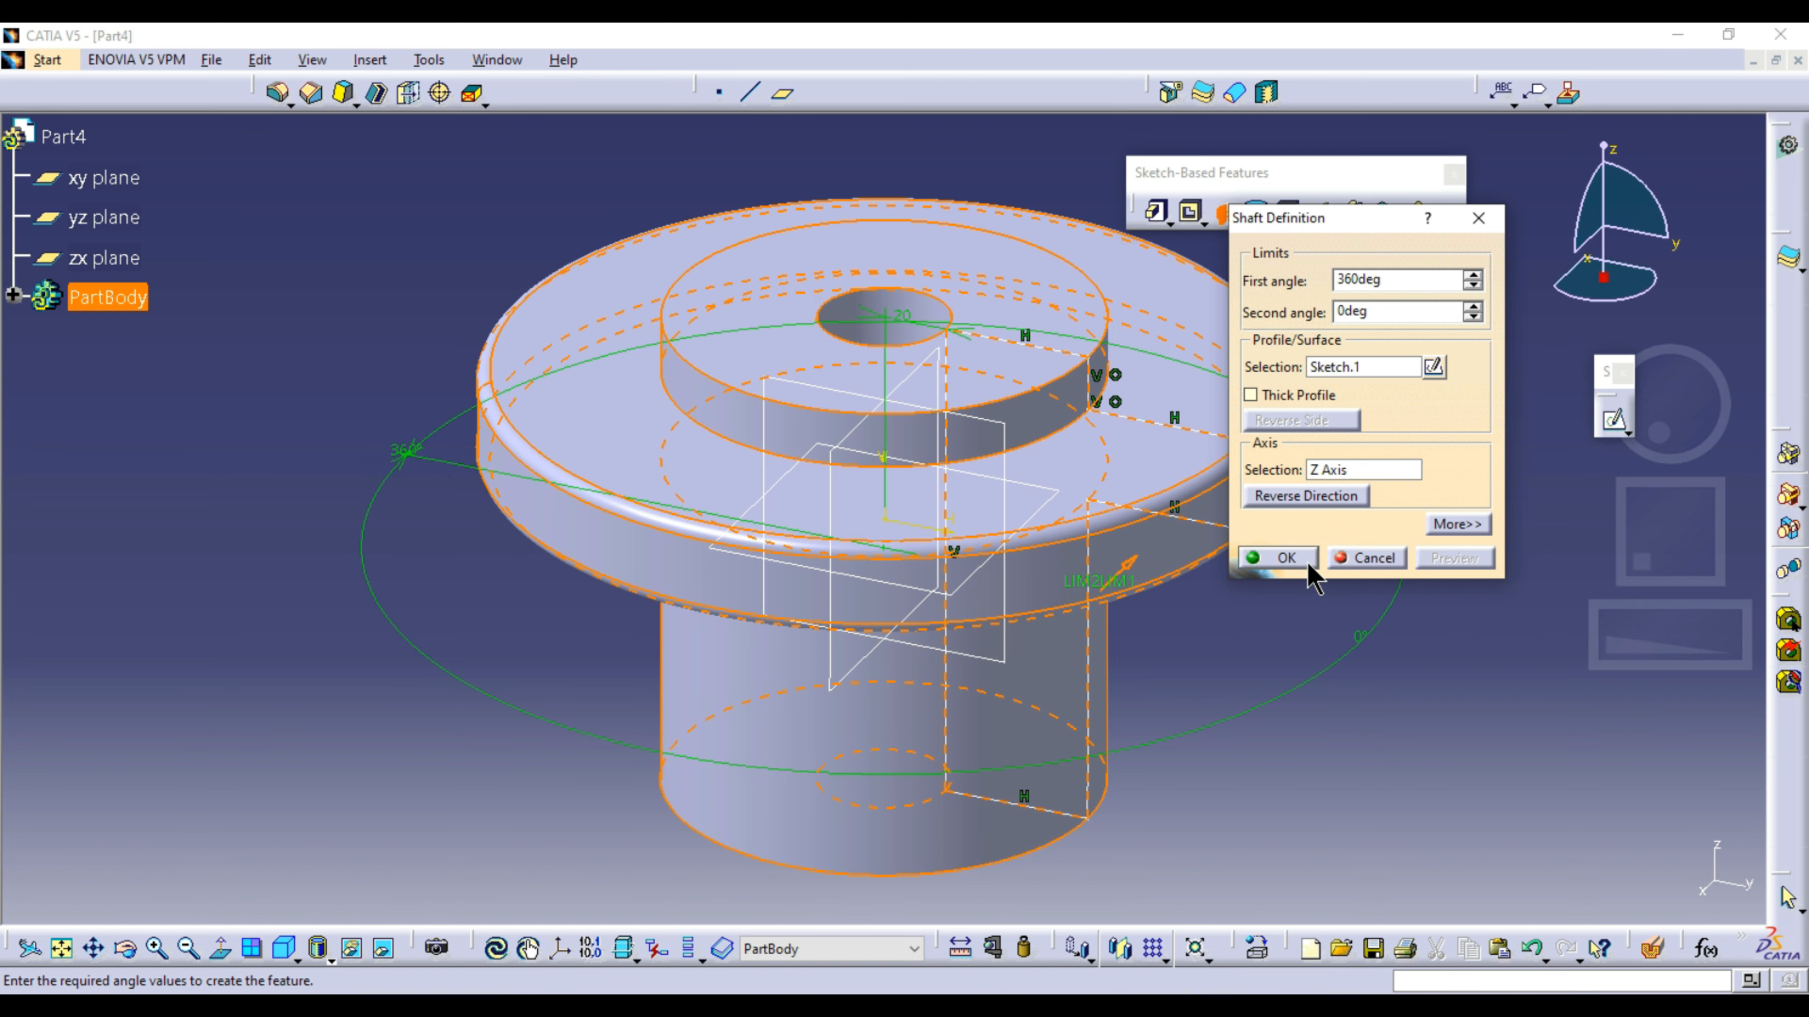
{"action": "left_click", "coordinate": [1281, 558]}
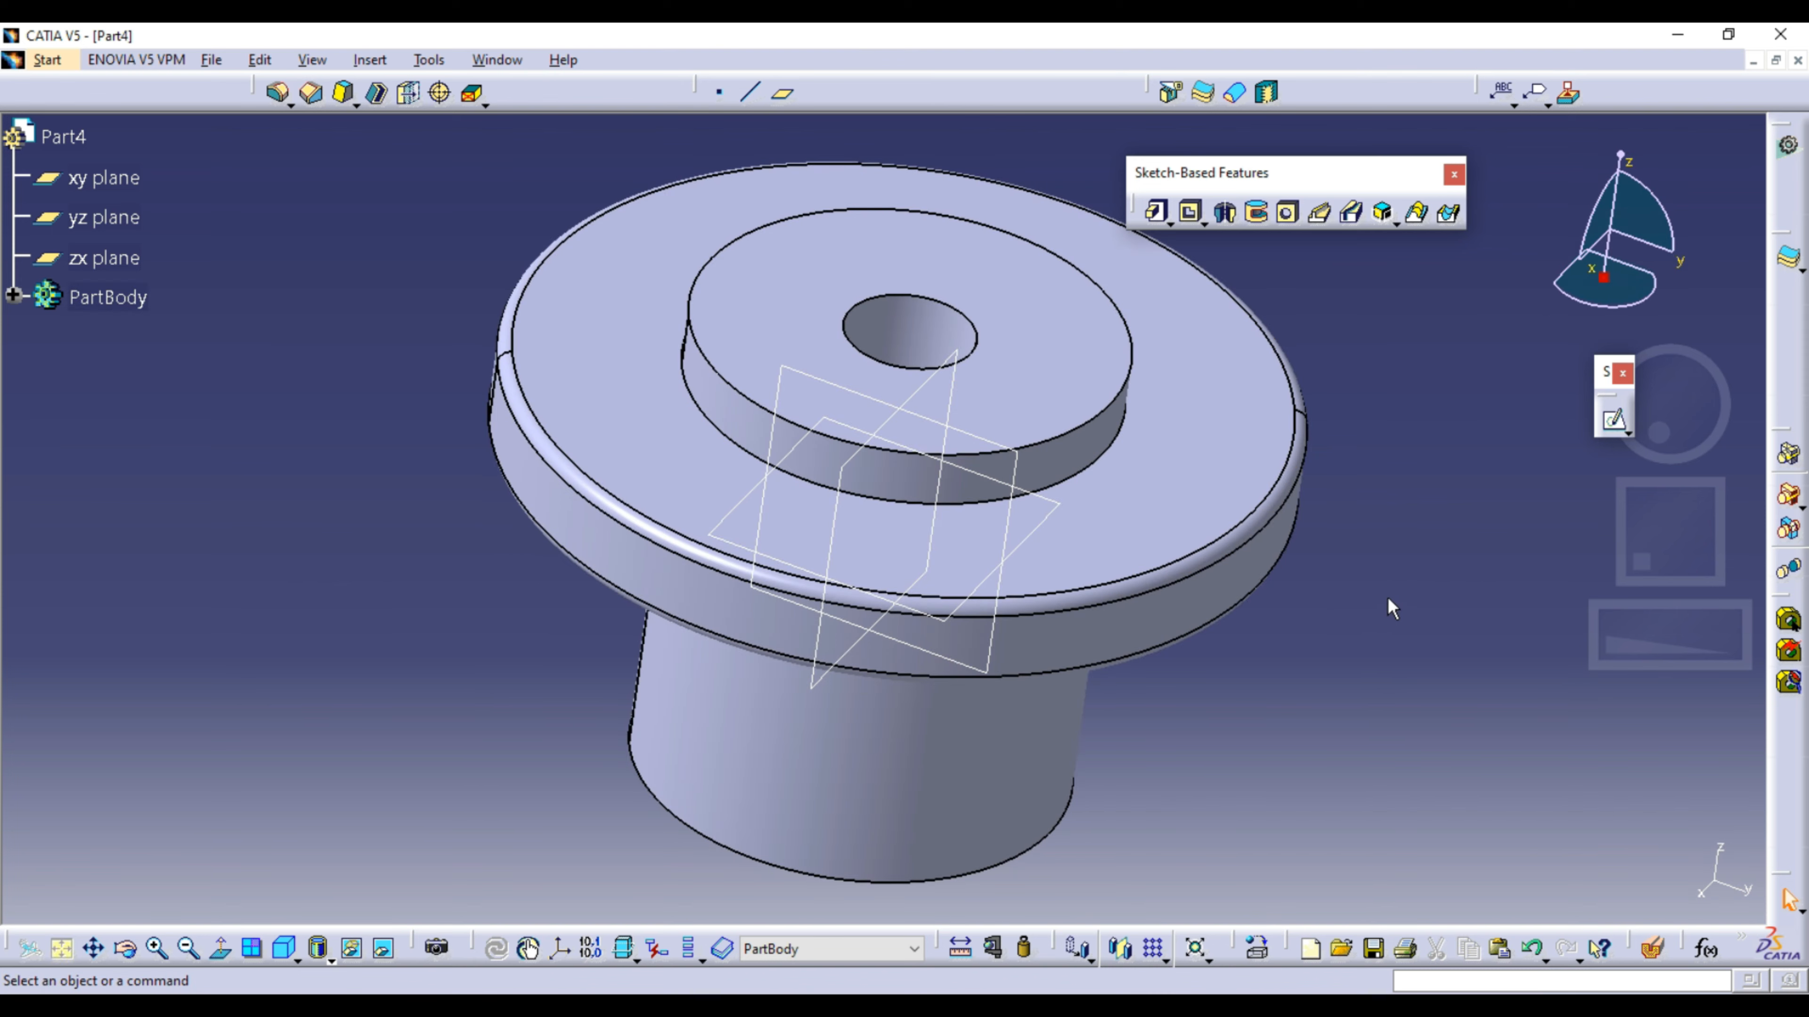
Step: Inspect the flanged solid from several angles, reopen the shaft's sketch to review its profile, and exit the sketch
{"action": "middle_click_drag", "start_coordinate": [982, 429], "coordinate": [961, 739]}
{"action": "middle_click_drag", "start_coordinate": [924, 700], "coordinate": [773, 406]}
{"action": "left_click", "coordinate": [14, 296]}
{"action": "left_click", "coordinate": [193, 414]}
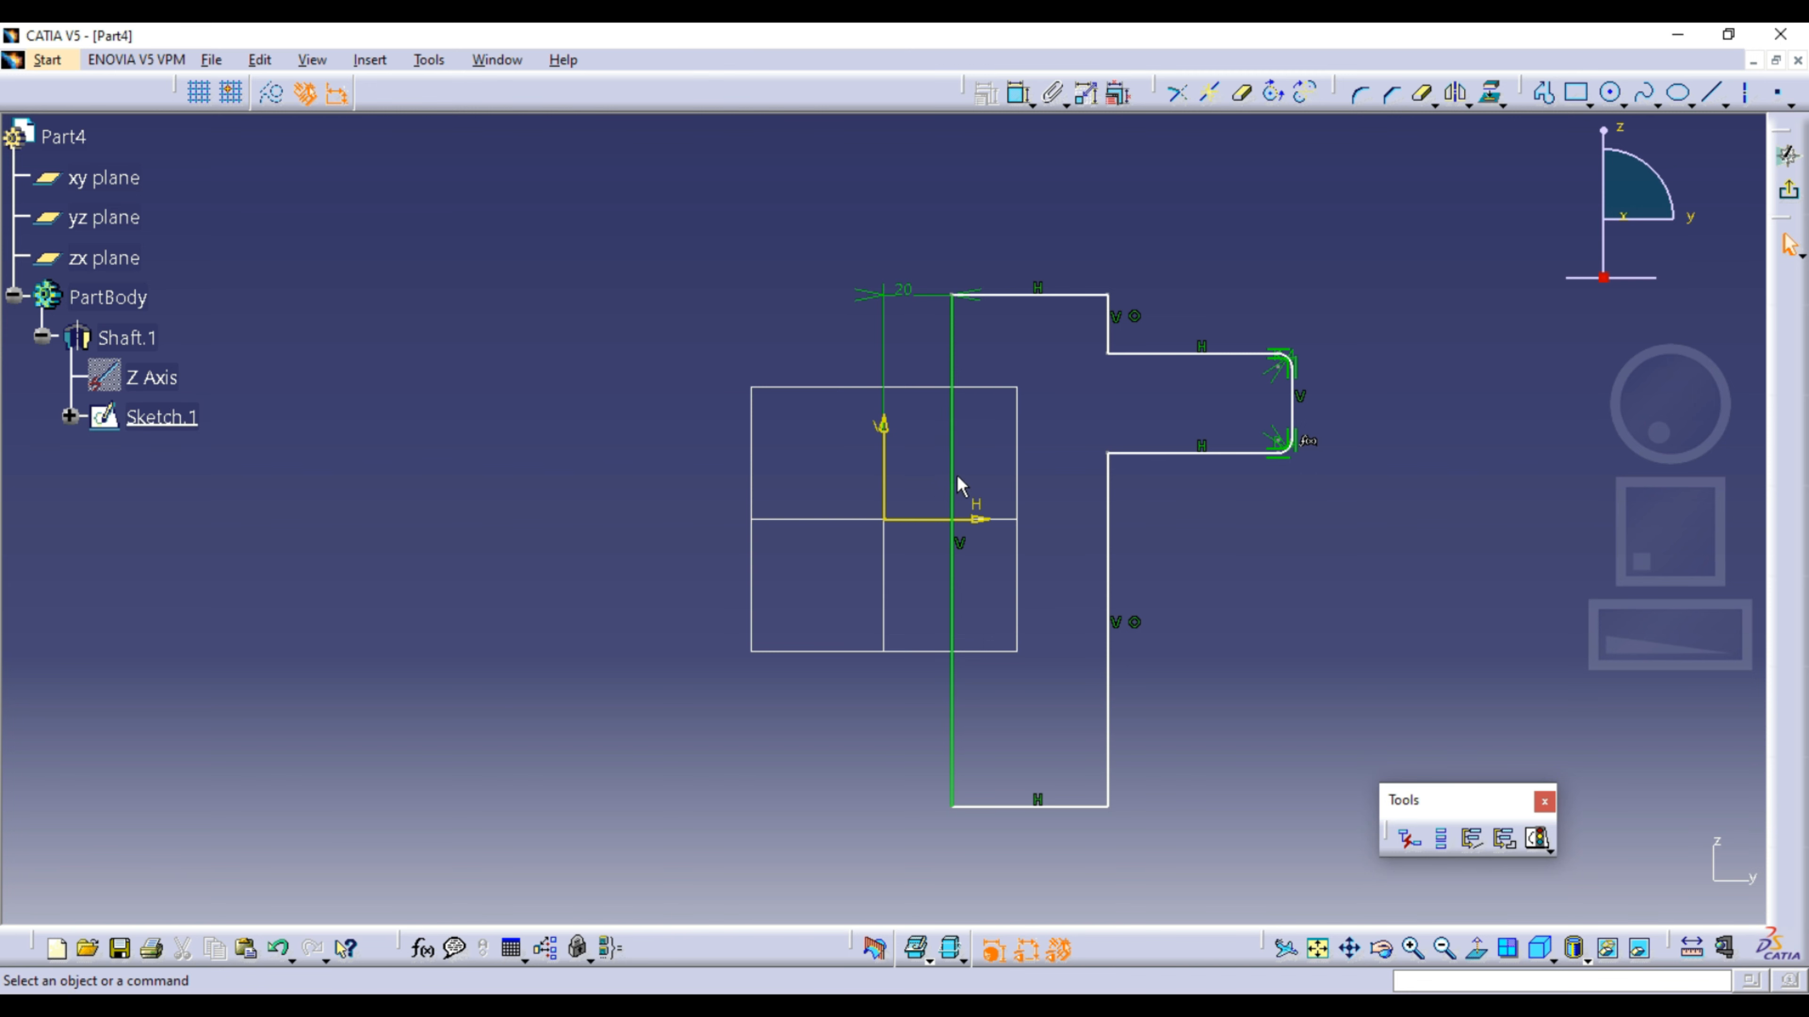
{"action": "left_click", "coordinate": [1787, 157]}
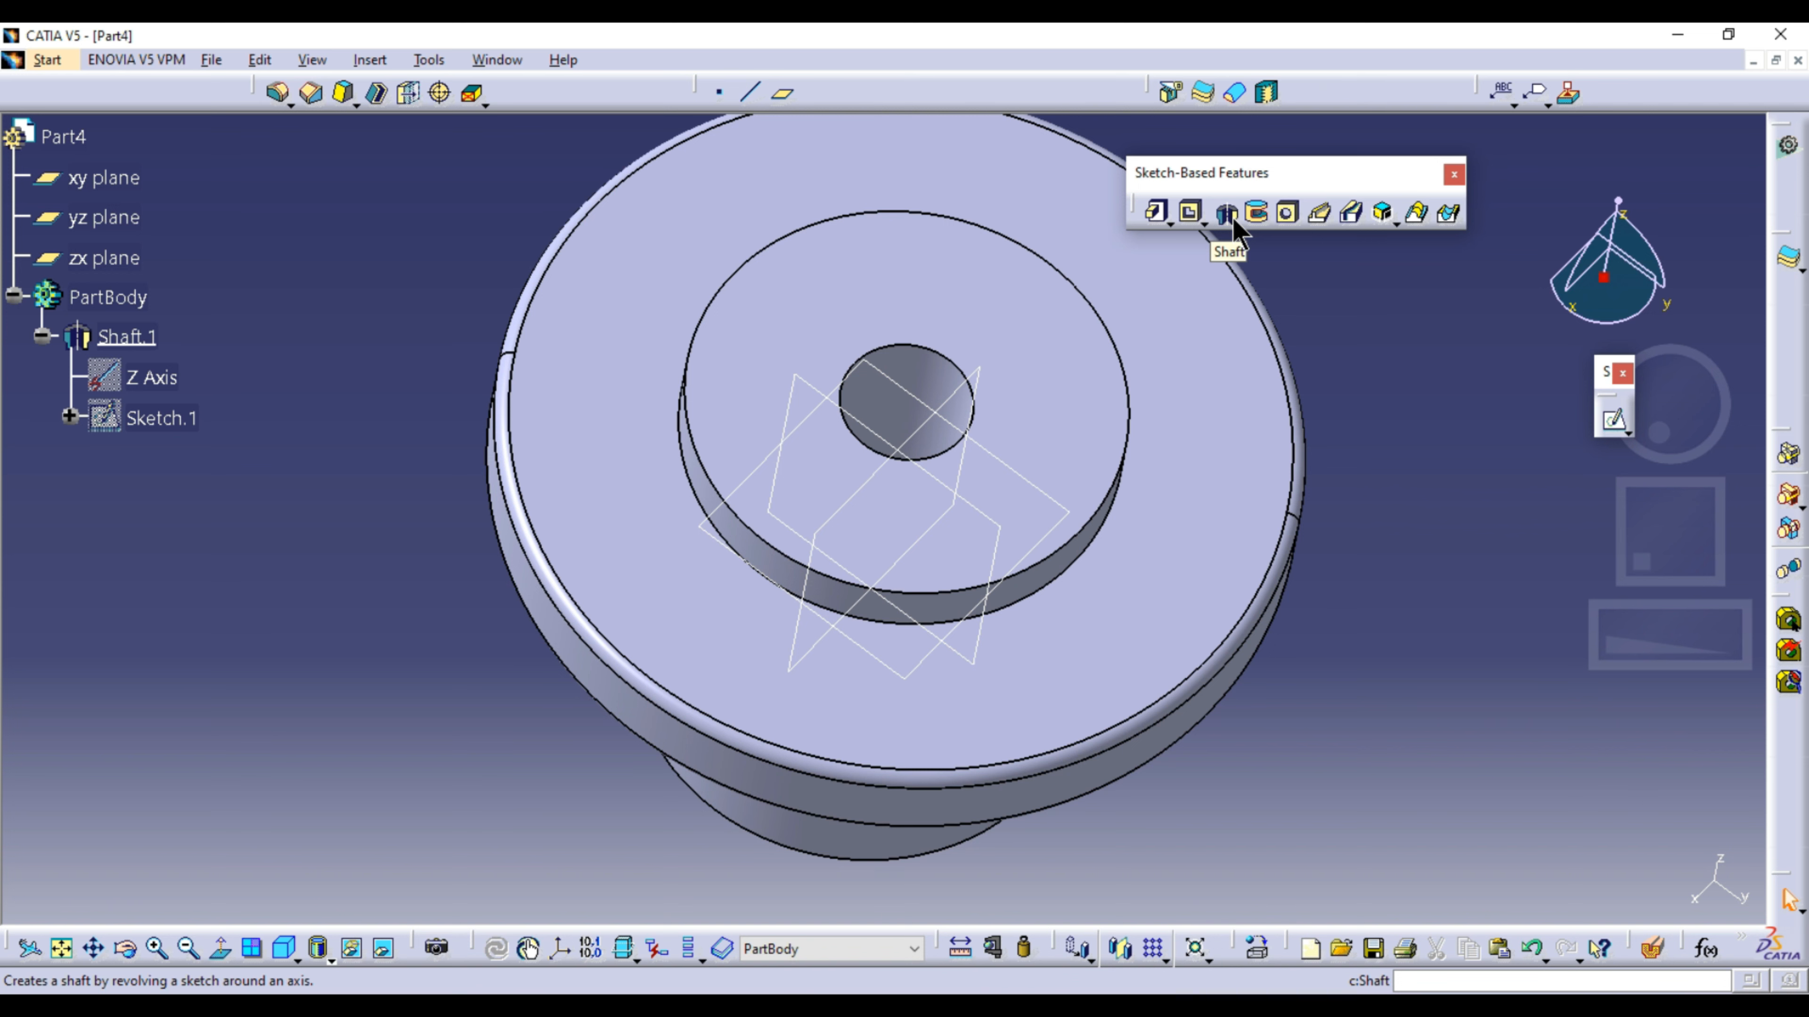
Step: Create a new part document
{"action": "left_click", "coordinate": [1224, 212]}
{"action": "key", "text": "p"}
{"action": "key", "text": "Return"}
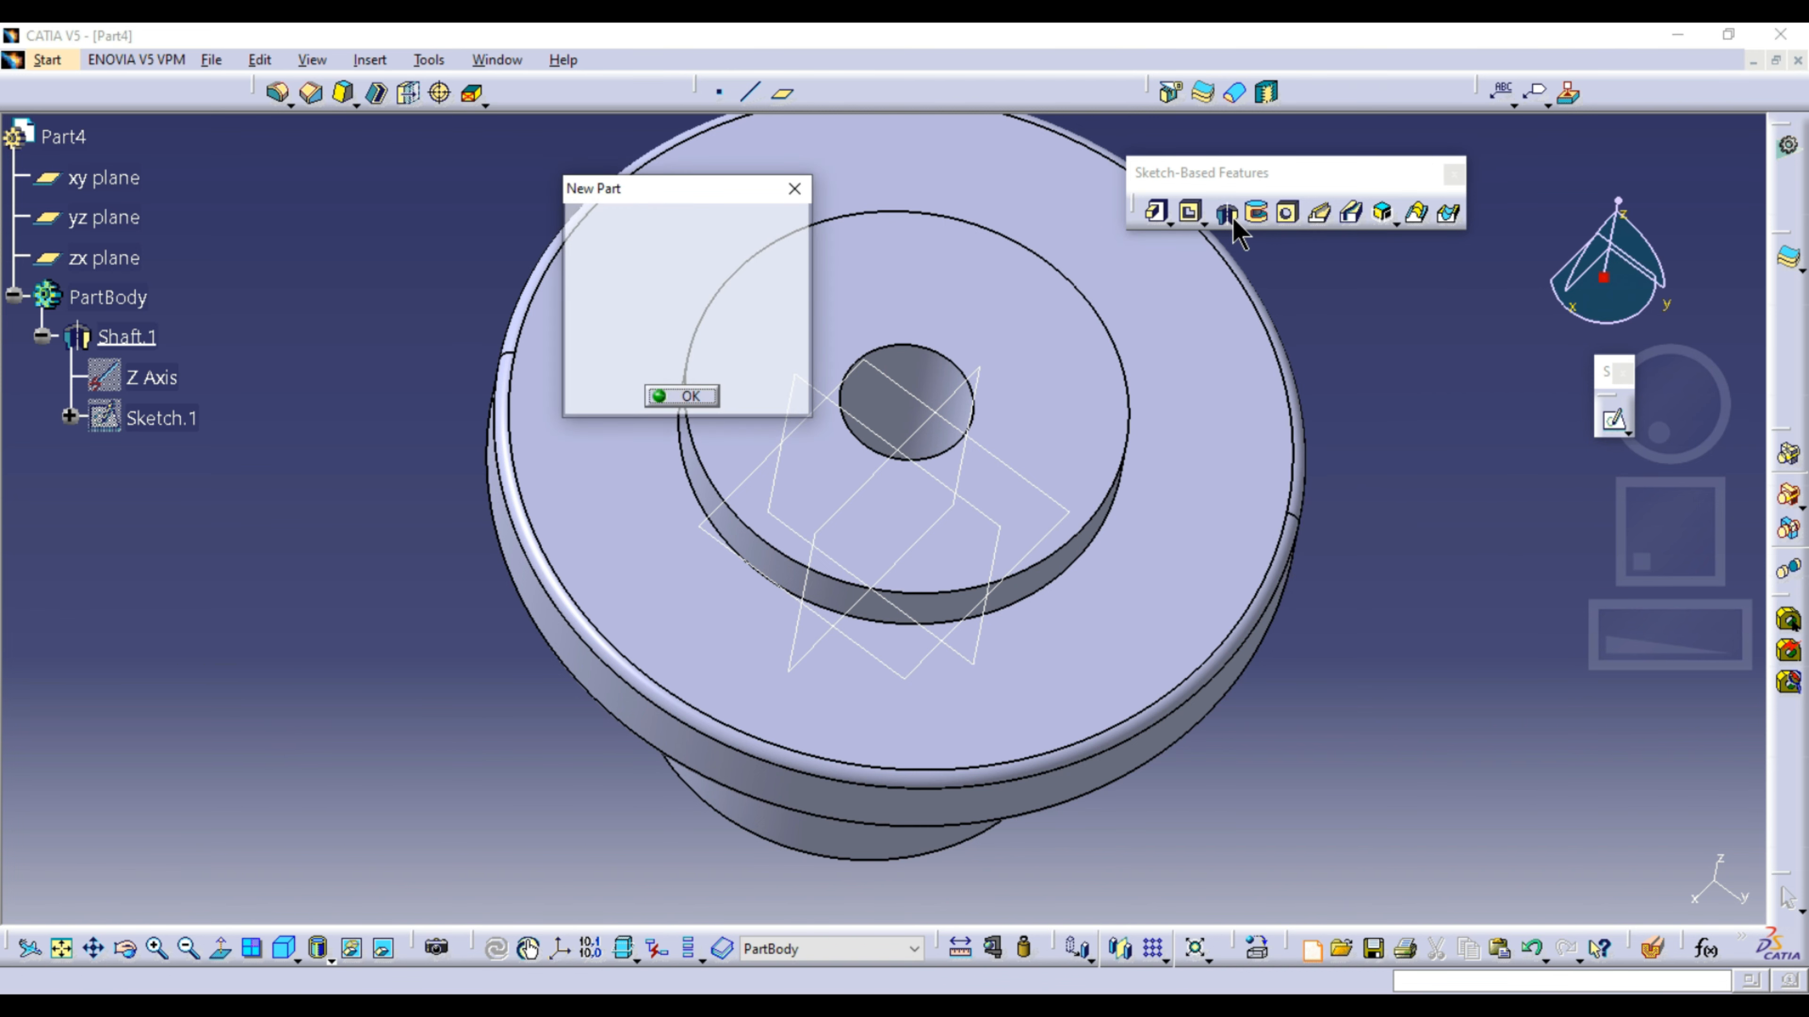
{"action": "key", "text": "Return"}
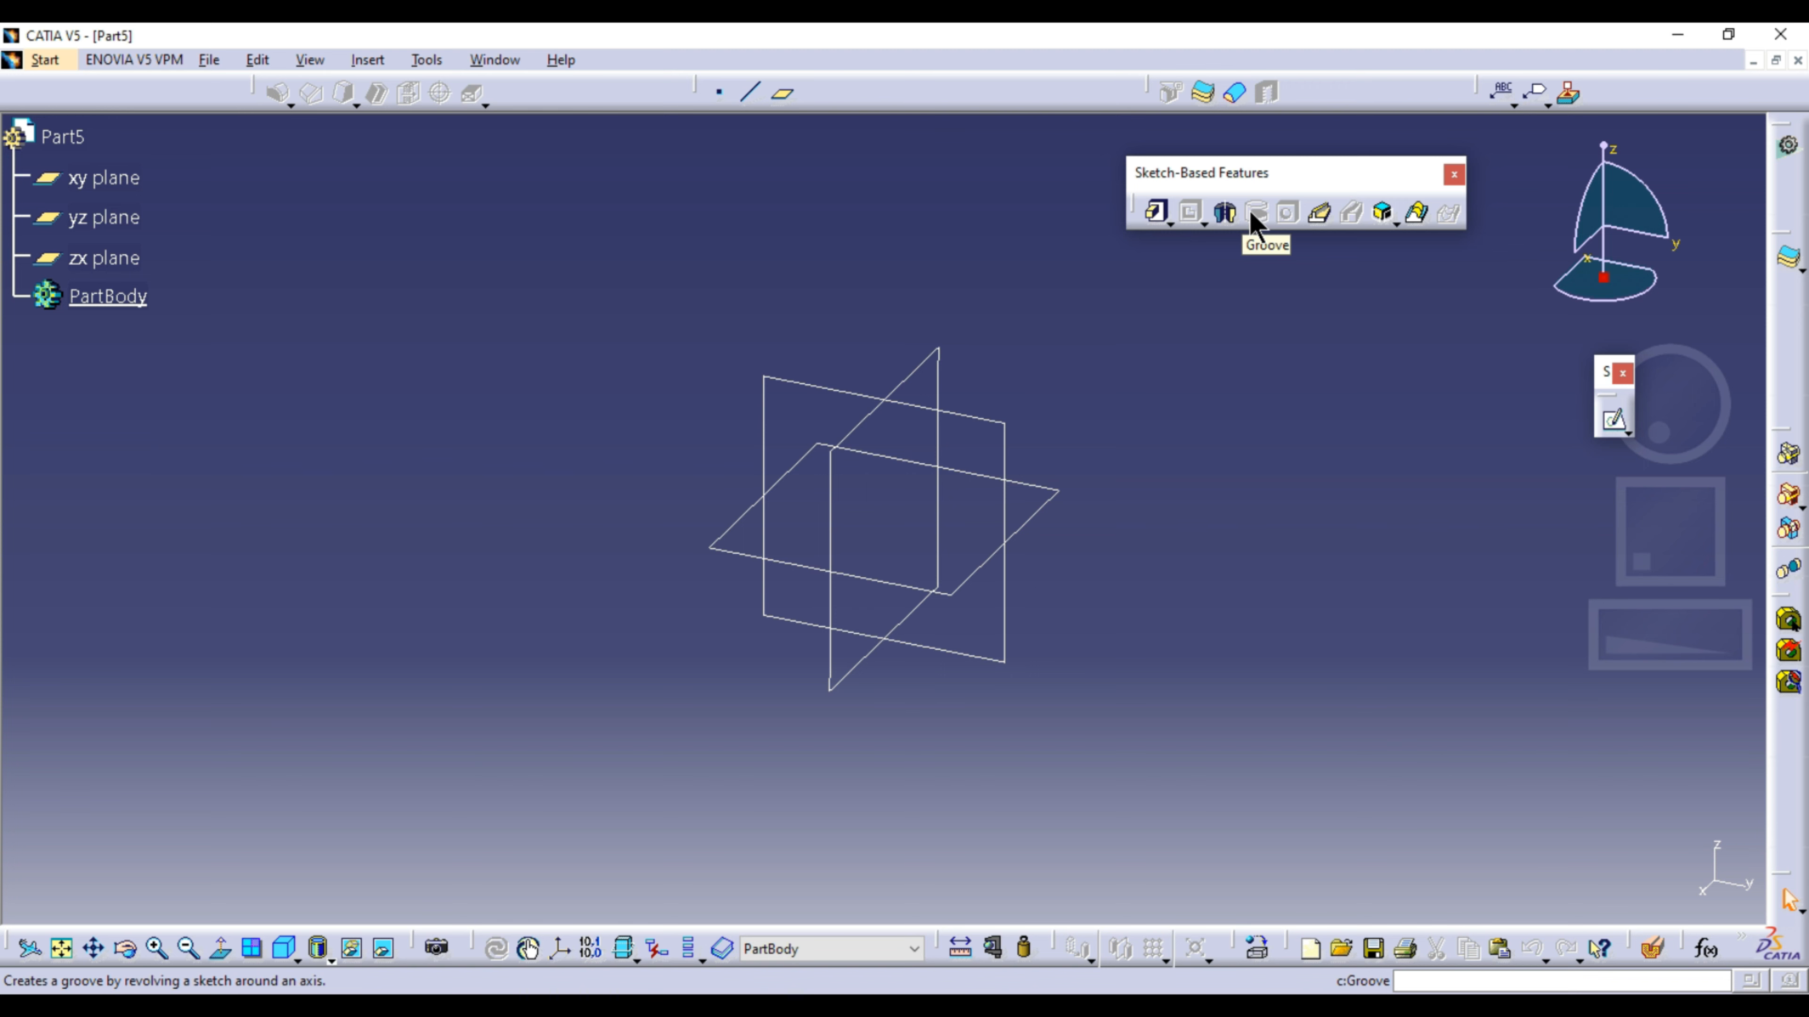
Step: Sketch a tall rectangle on the yz plane with one vertical edge on the V axis, starting about 73.5 mm above the origin
{"action": "left_click", "coordinate": [1615, 421]}
{"action": "left_click", "coordinate": [966, 418]}
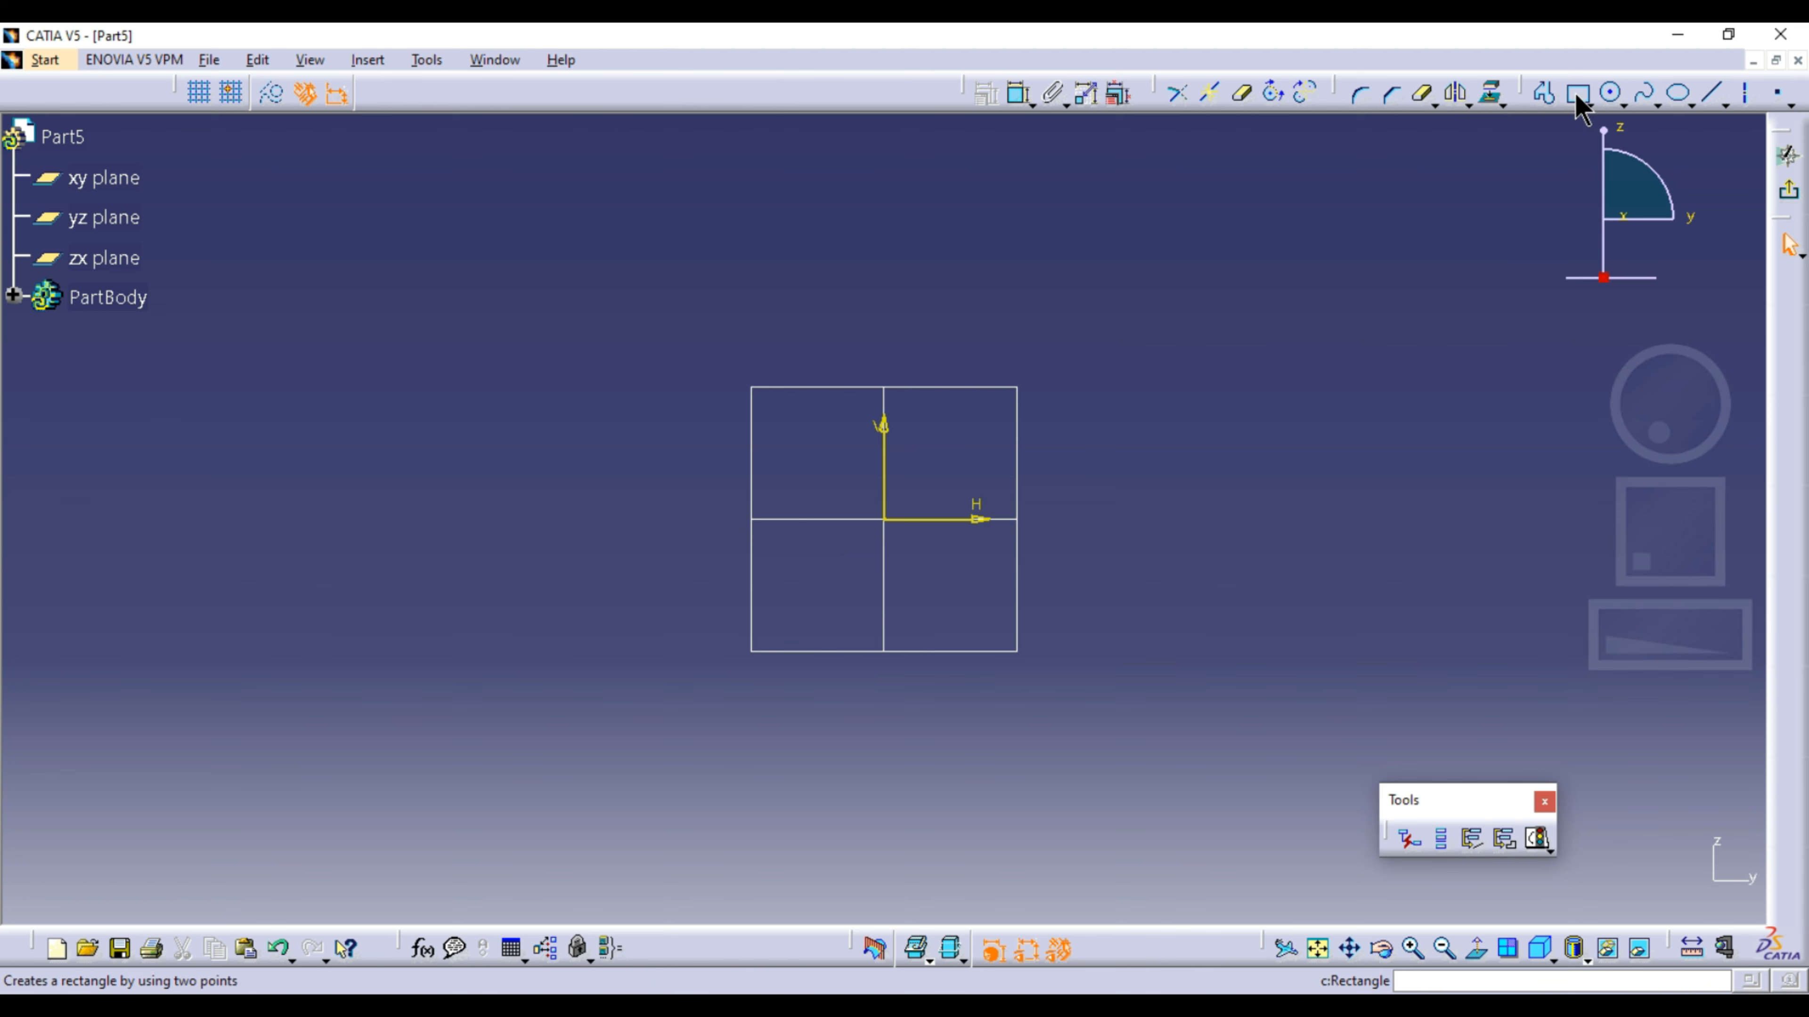
{"action": "left_click", "coordinate": [1577, 94]}
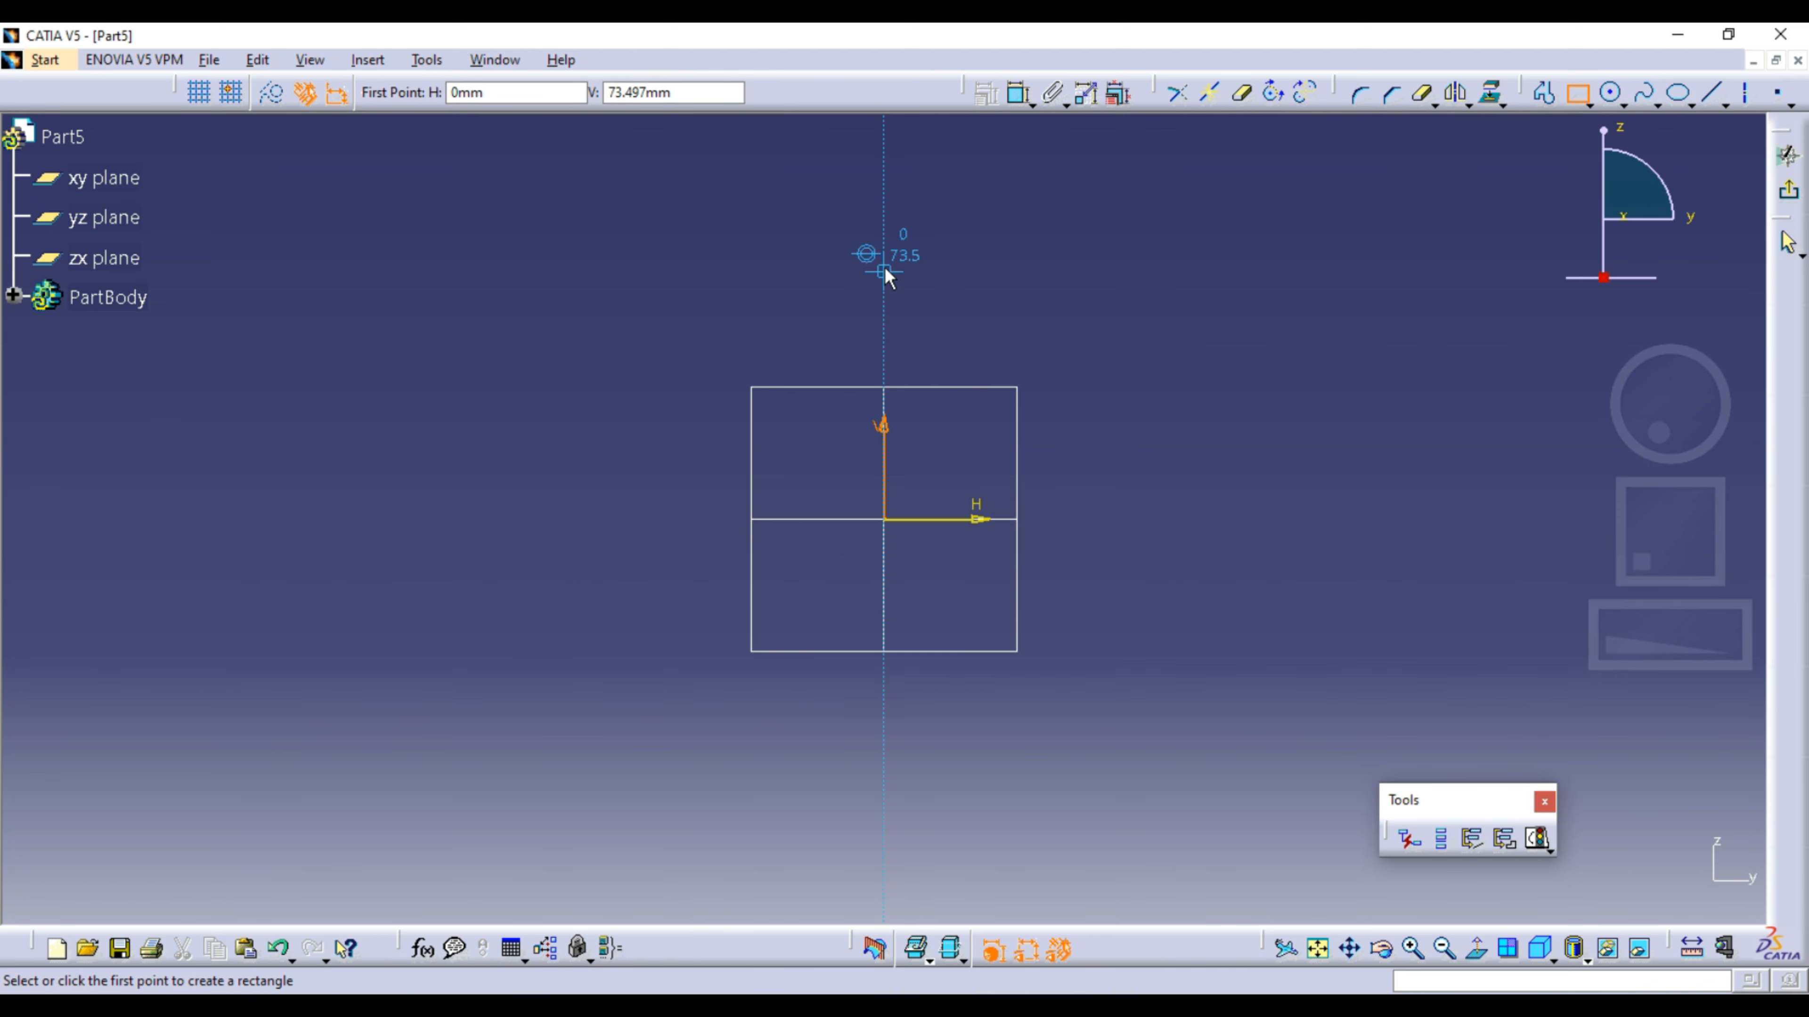
{"action": "left_click", "coordinate": [888, 271]}
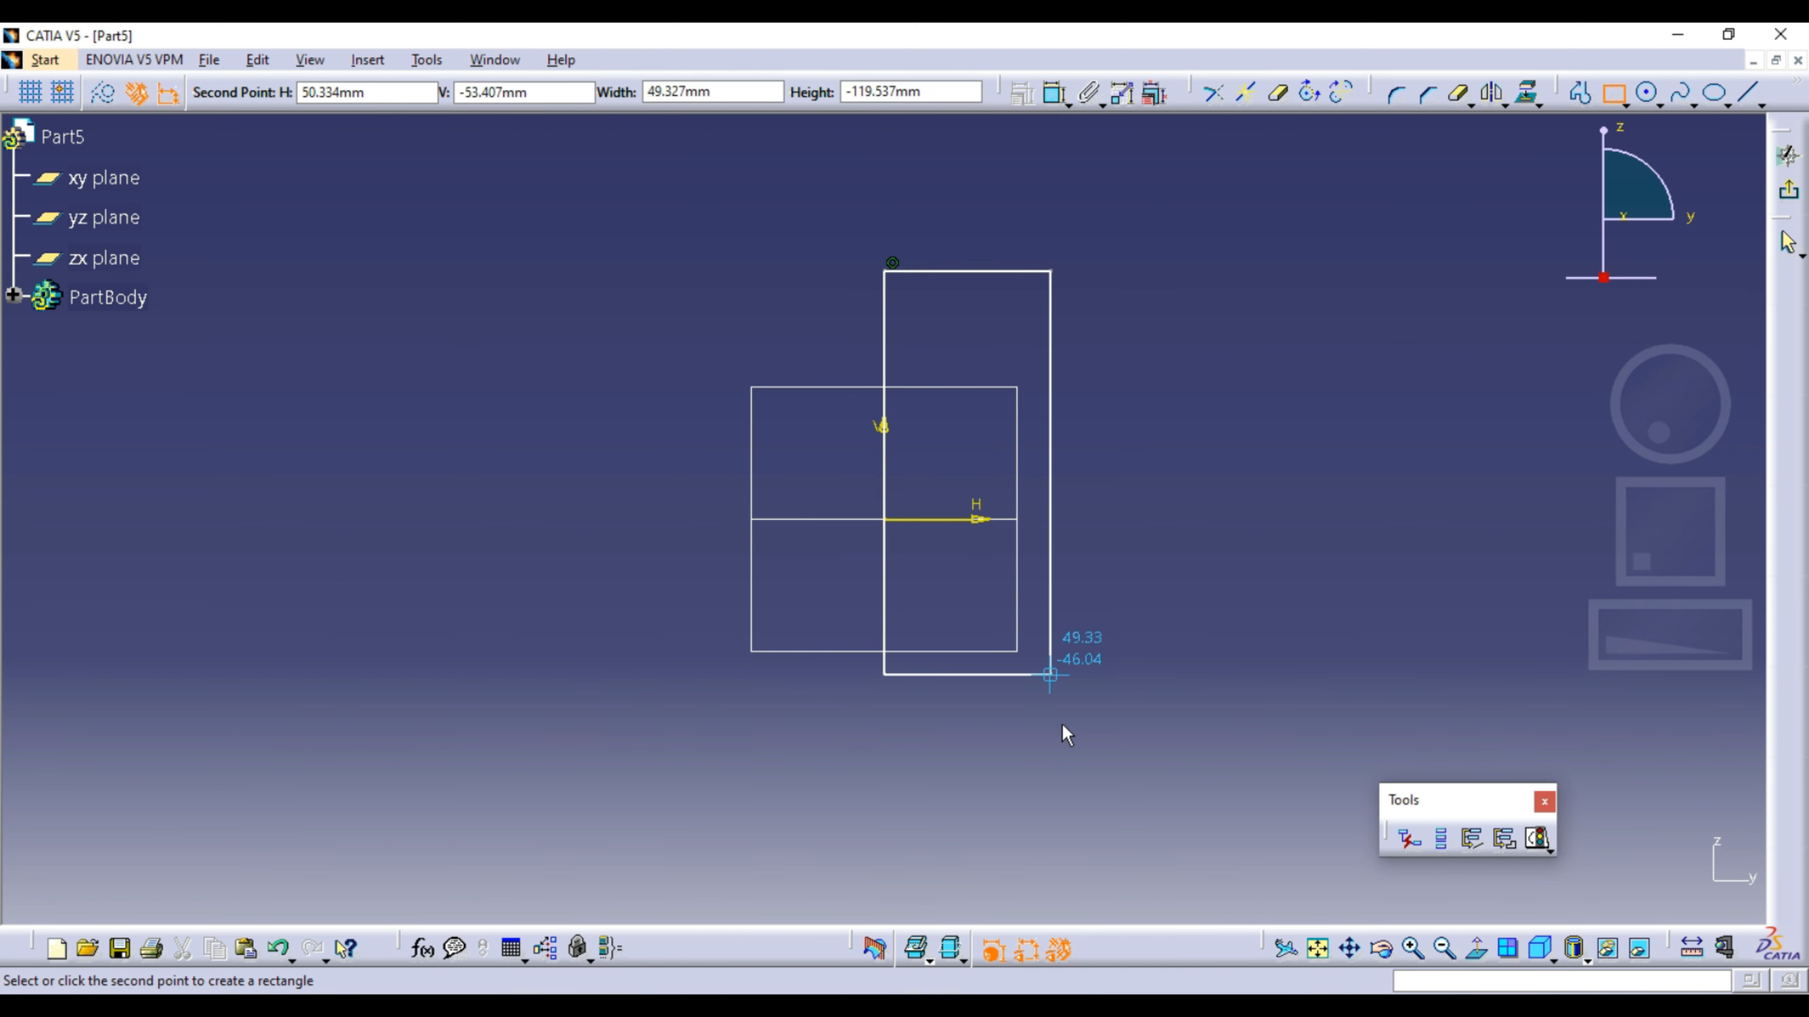
{"action": "left_click", "coordinate": [1047, 752]}
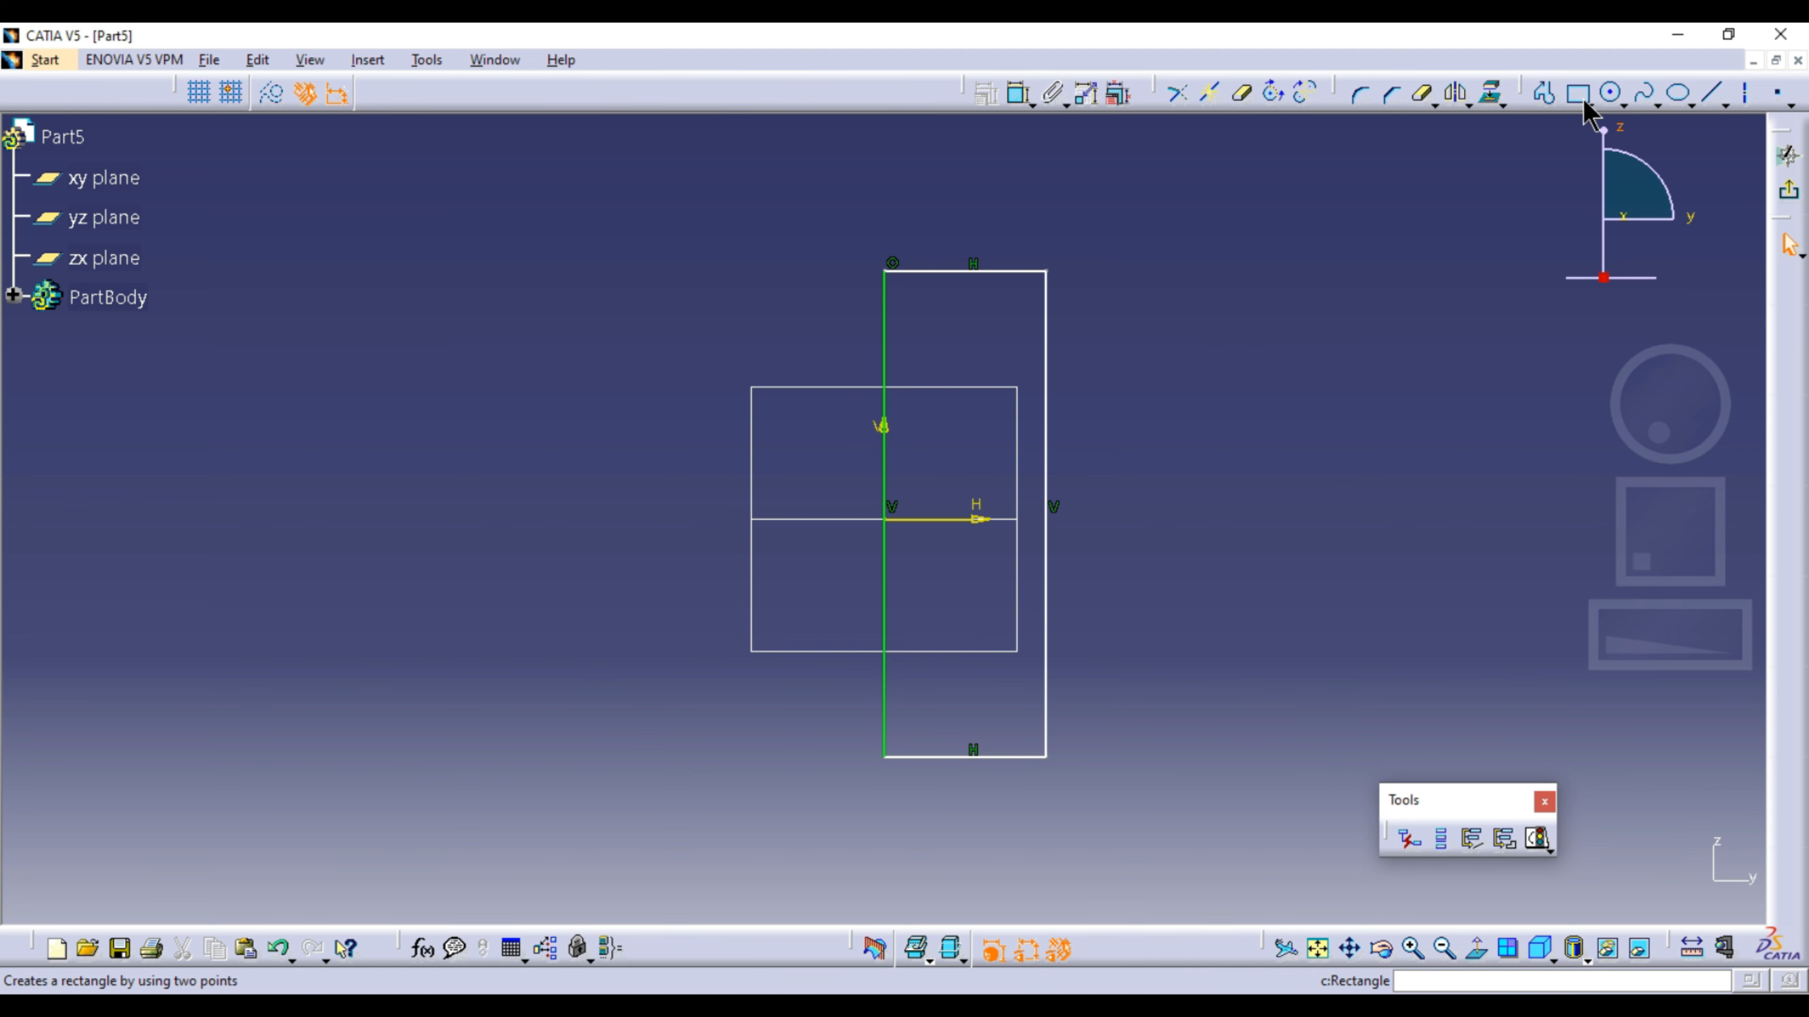
Step: Exit the sketch and revolve the rectangle 360° about its edge on the V axis with Shaft
{"action": "left_click", "coordinate": [1788, 191]}
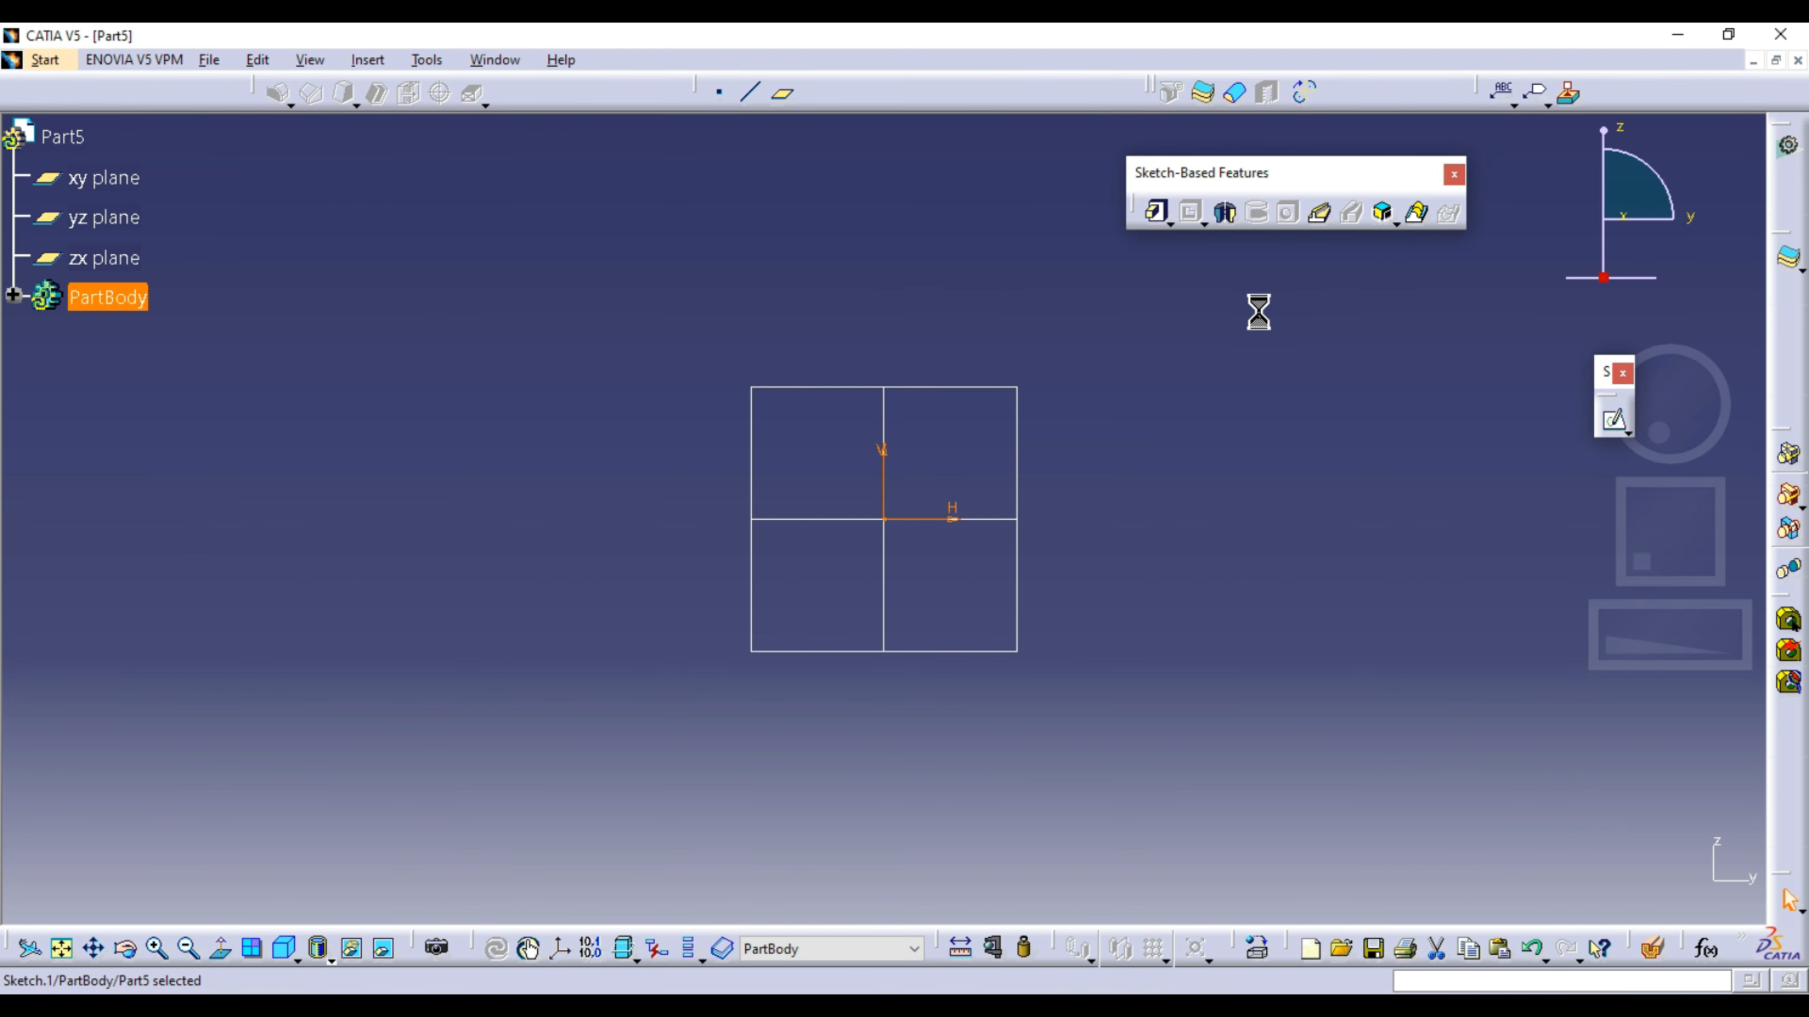
{"action": "left_click", "coordinate": [1225, 212]}
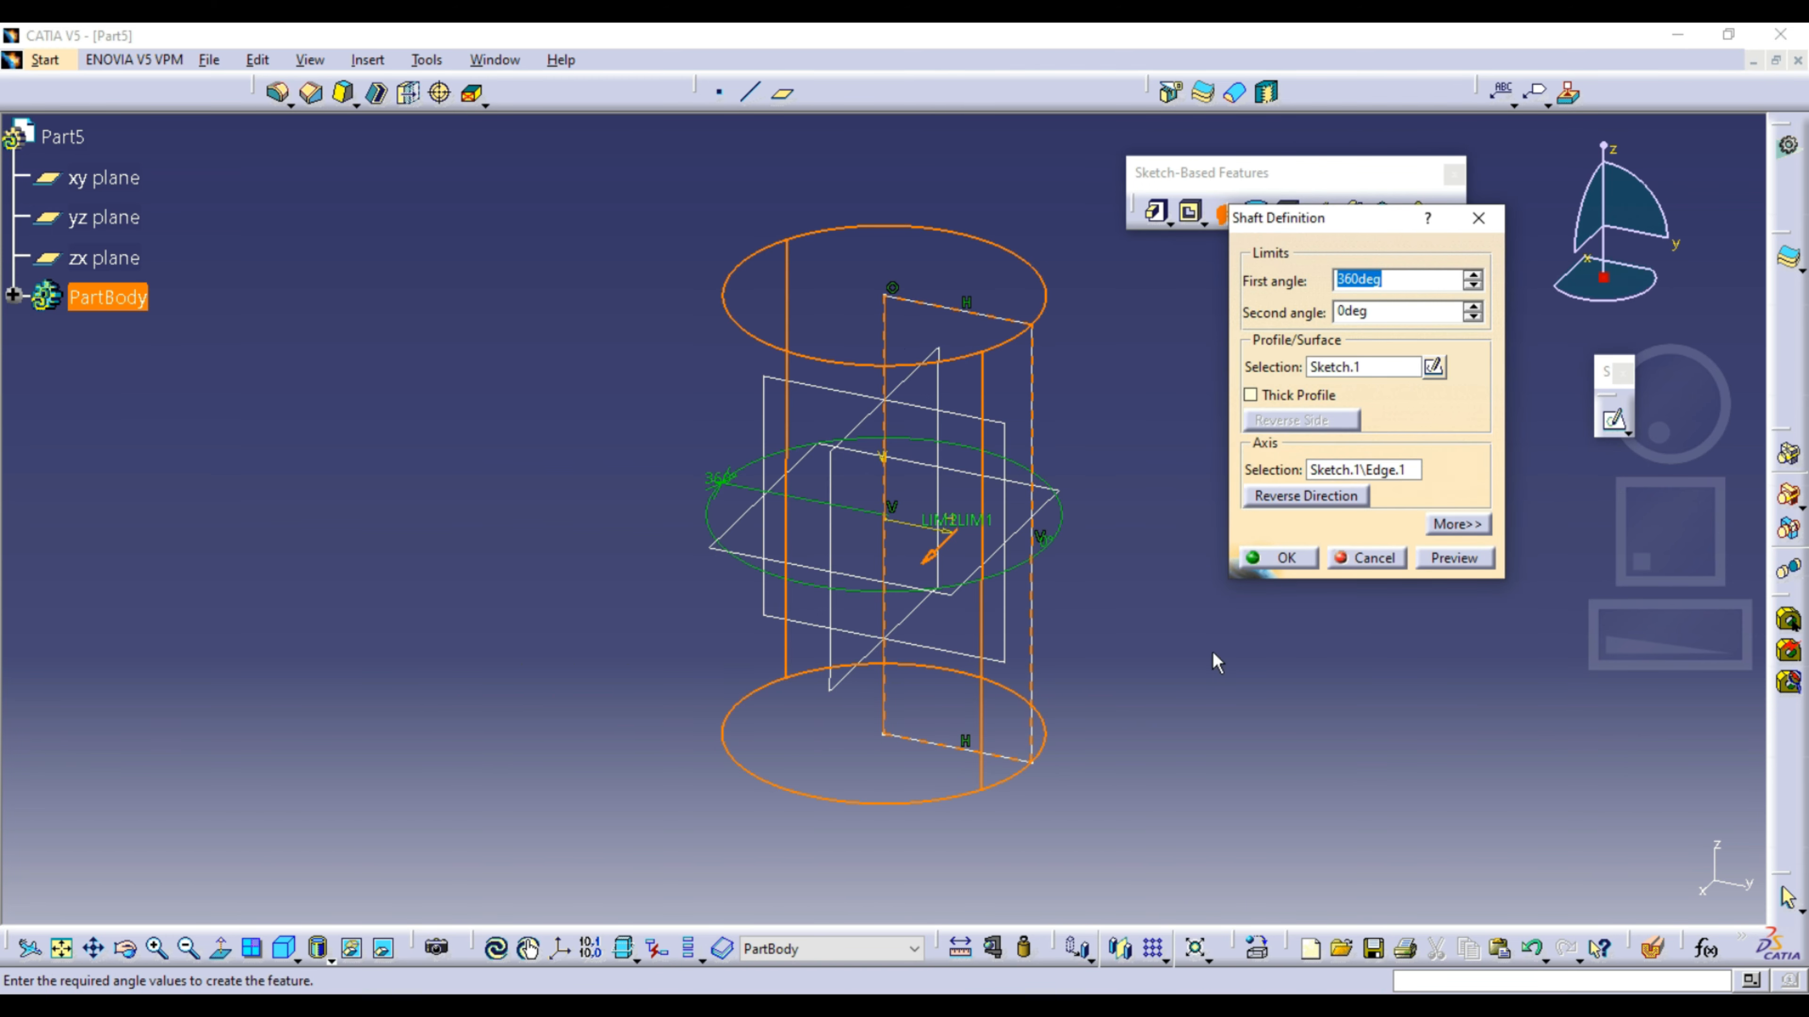
{"action": "left_click", "coordinate": [1267, 563]}
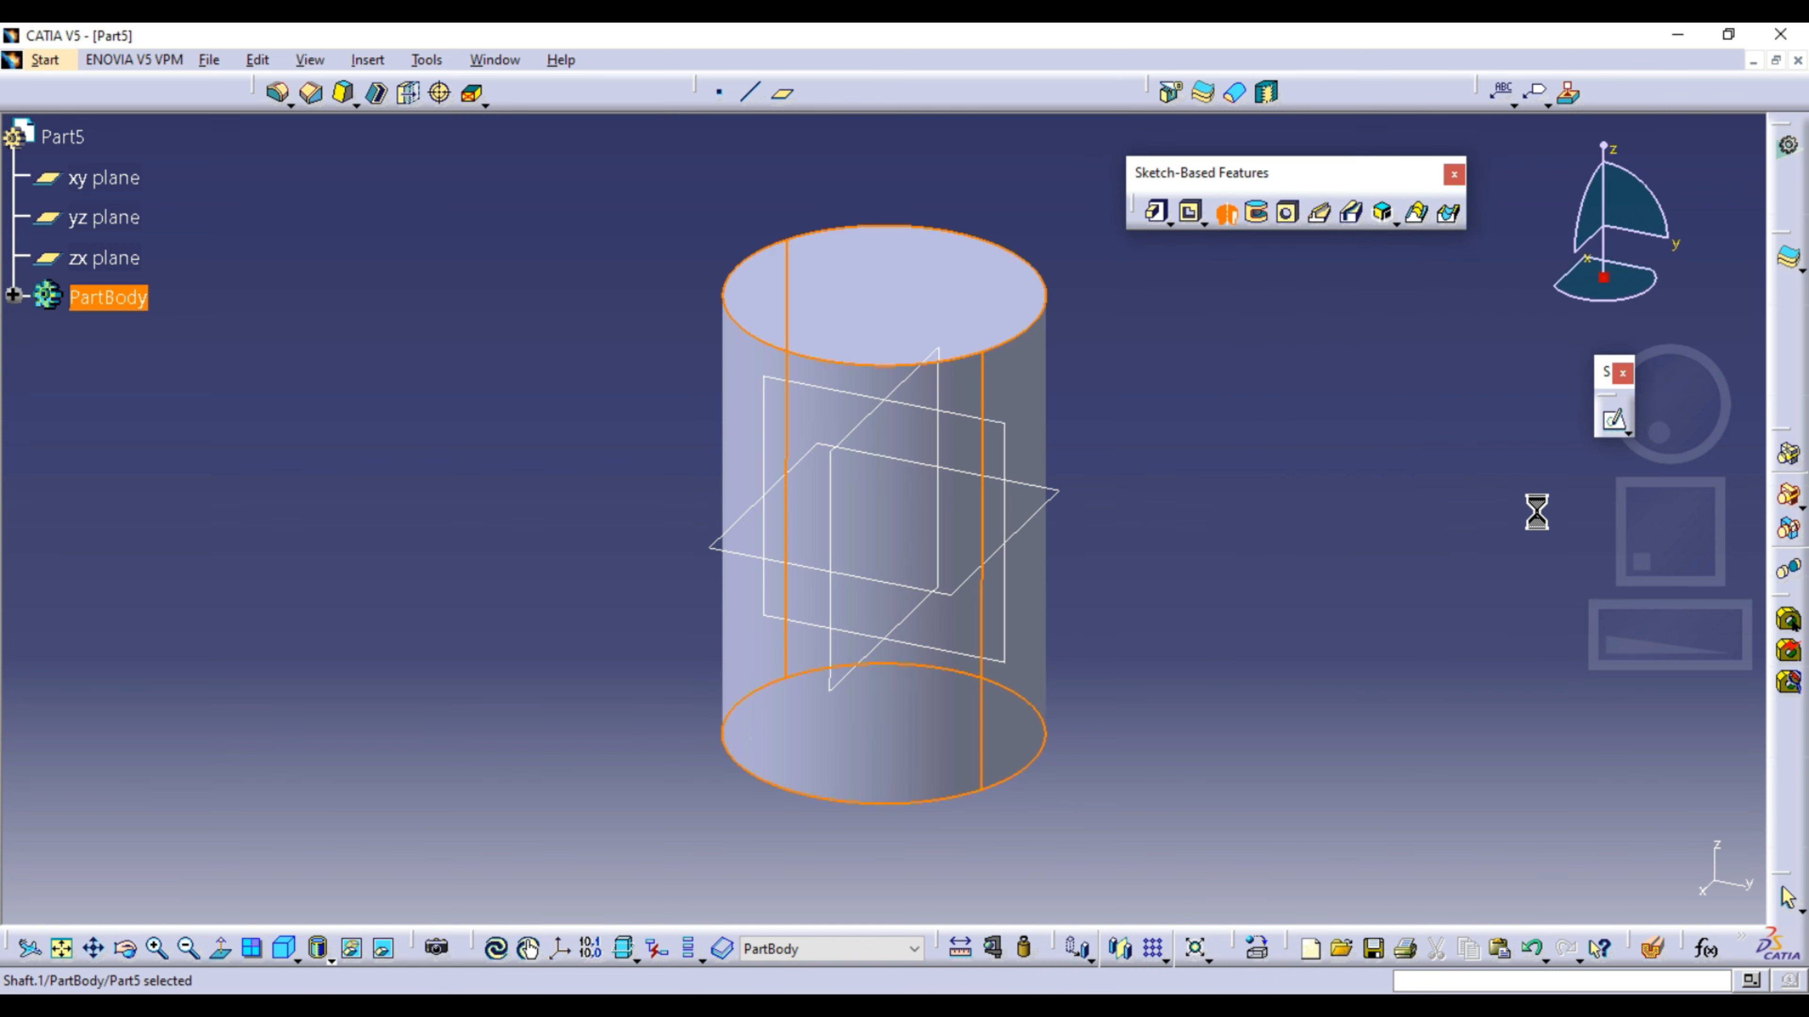
Step: Sketch a rectangle about 33 × 15 mm on the yz plane, overlapping the cylinder's side near its upper end
{"action": "left_click", "coordinate": [1613, 420]}
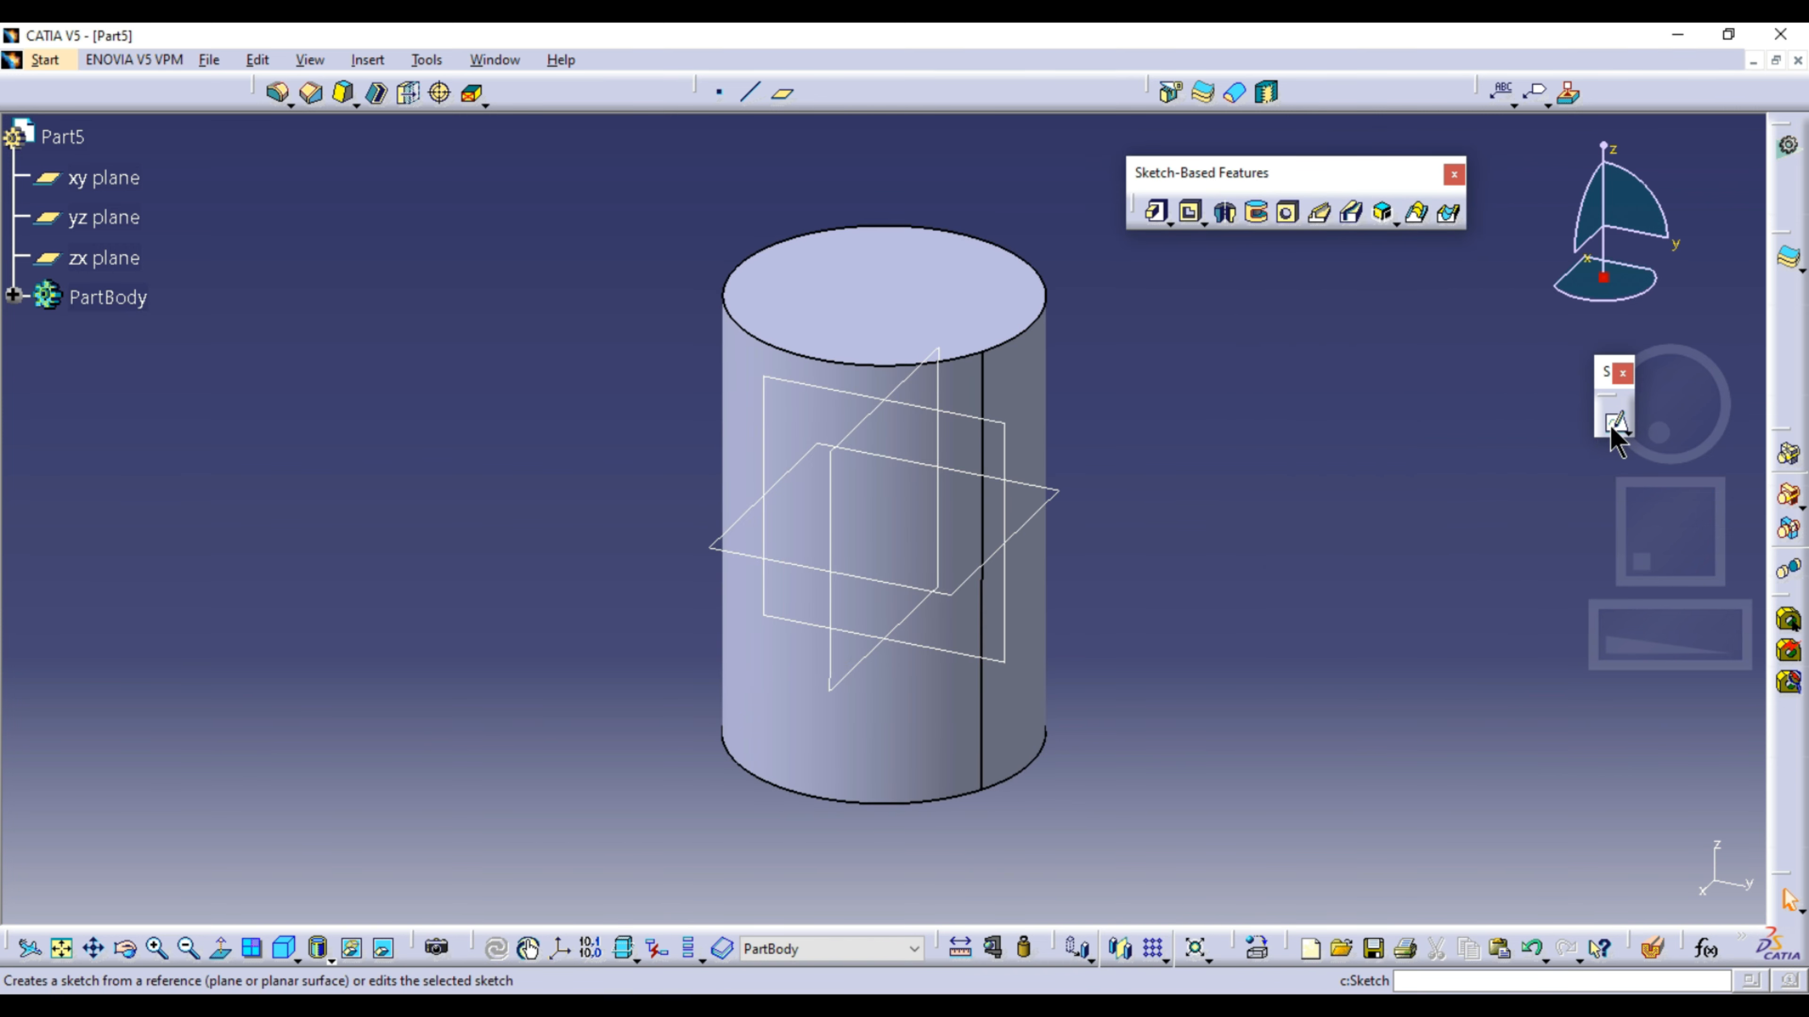
{"action": "left_click", "coordinate": [1024, 419]}
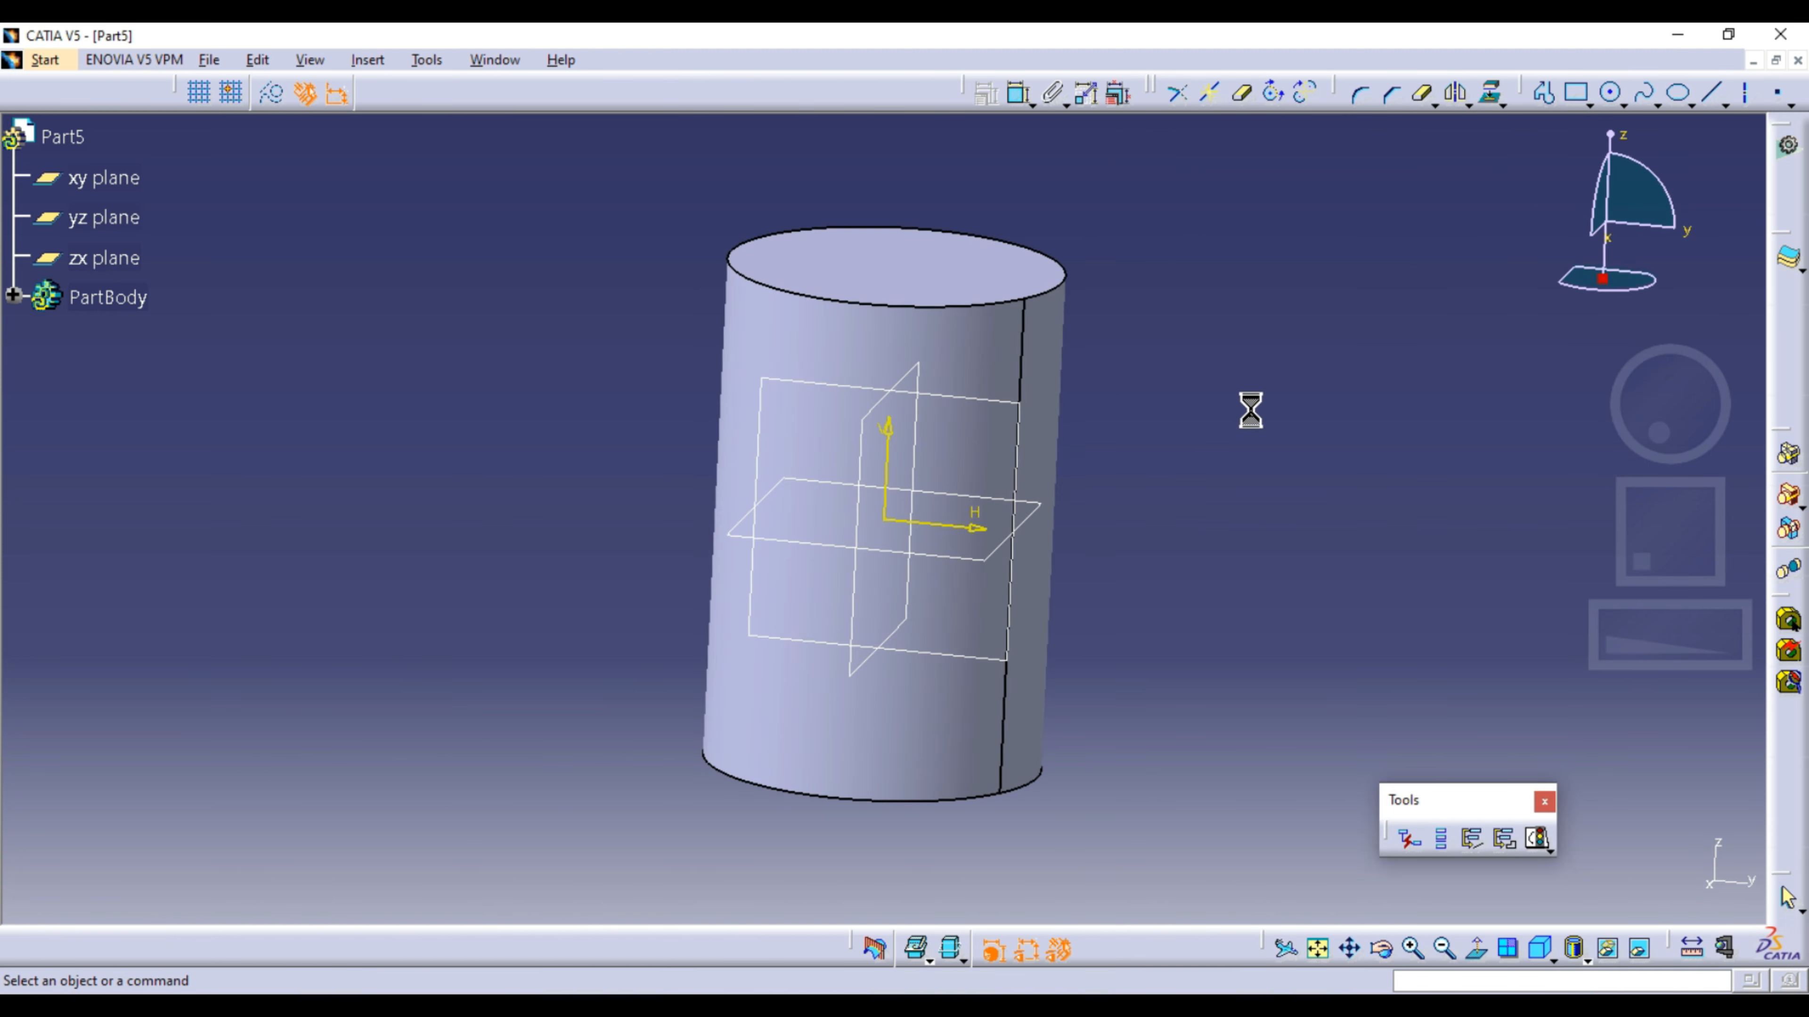
{"action": "left_click", "coordinate": [1578, 93]}
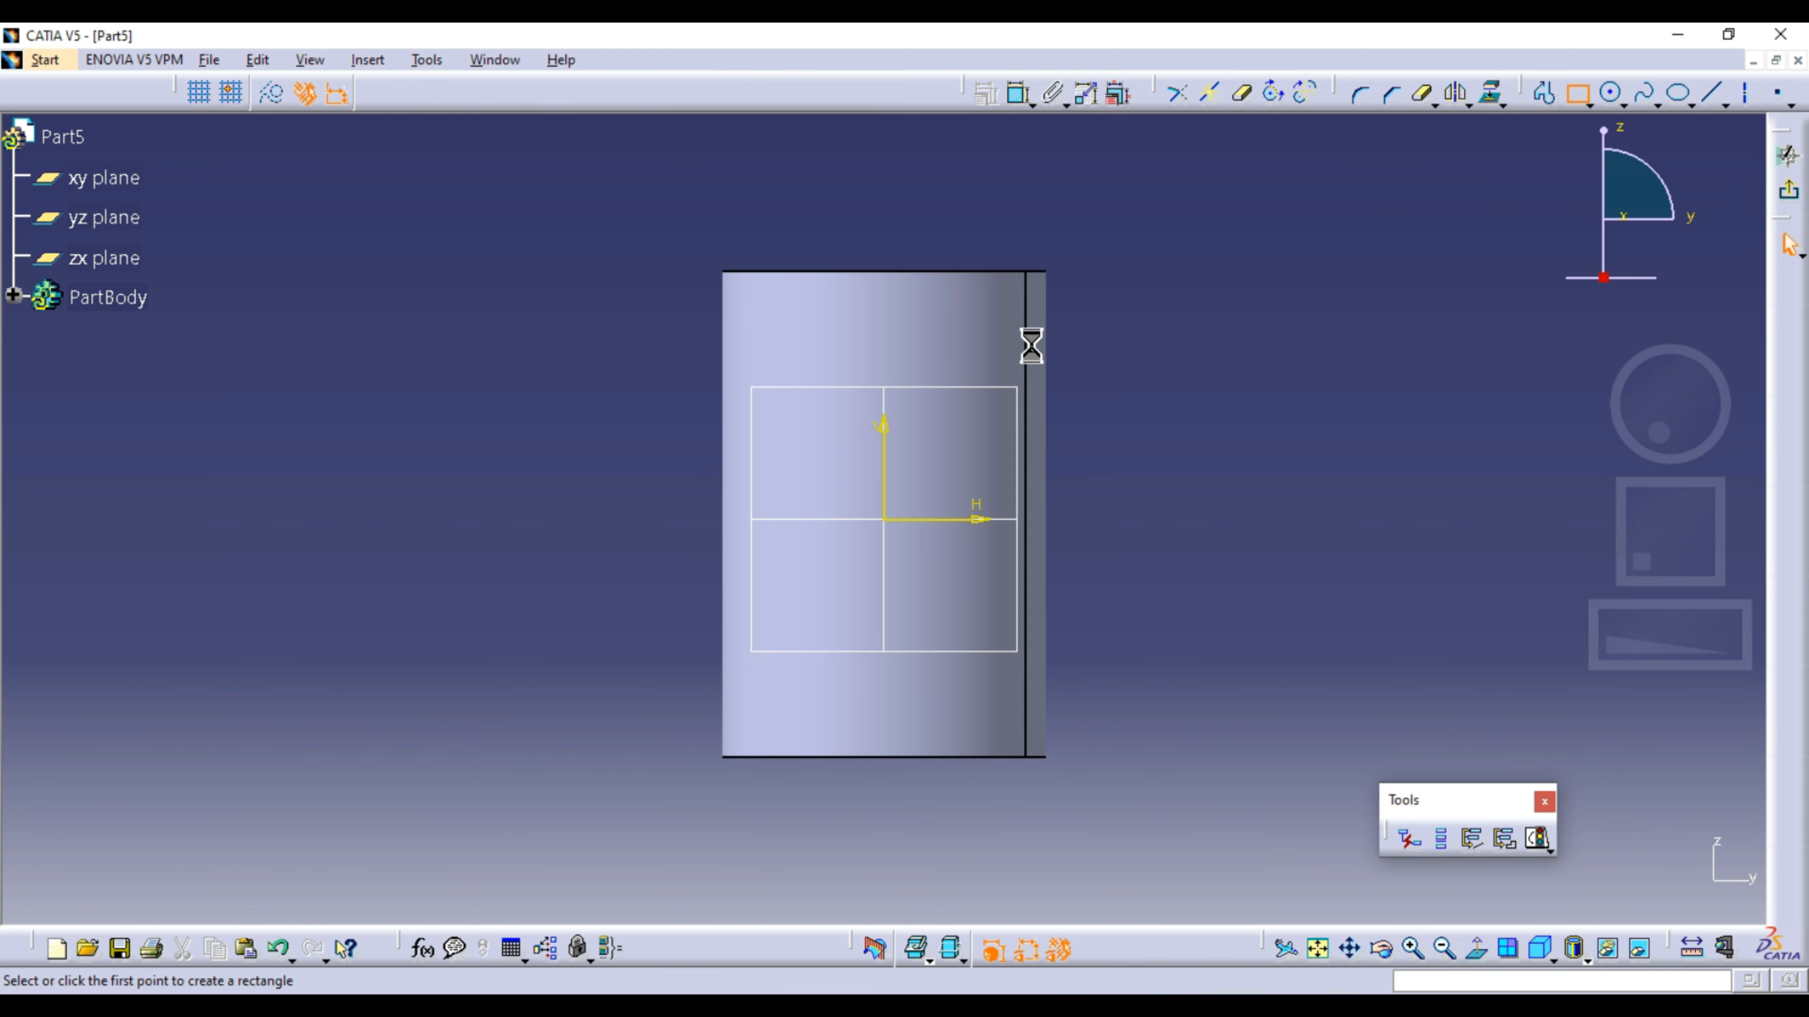
{"action": "left_click", "coordinate": [985, 332]}
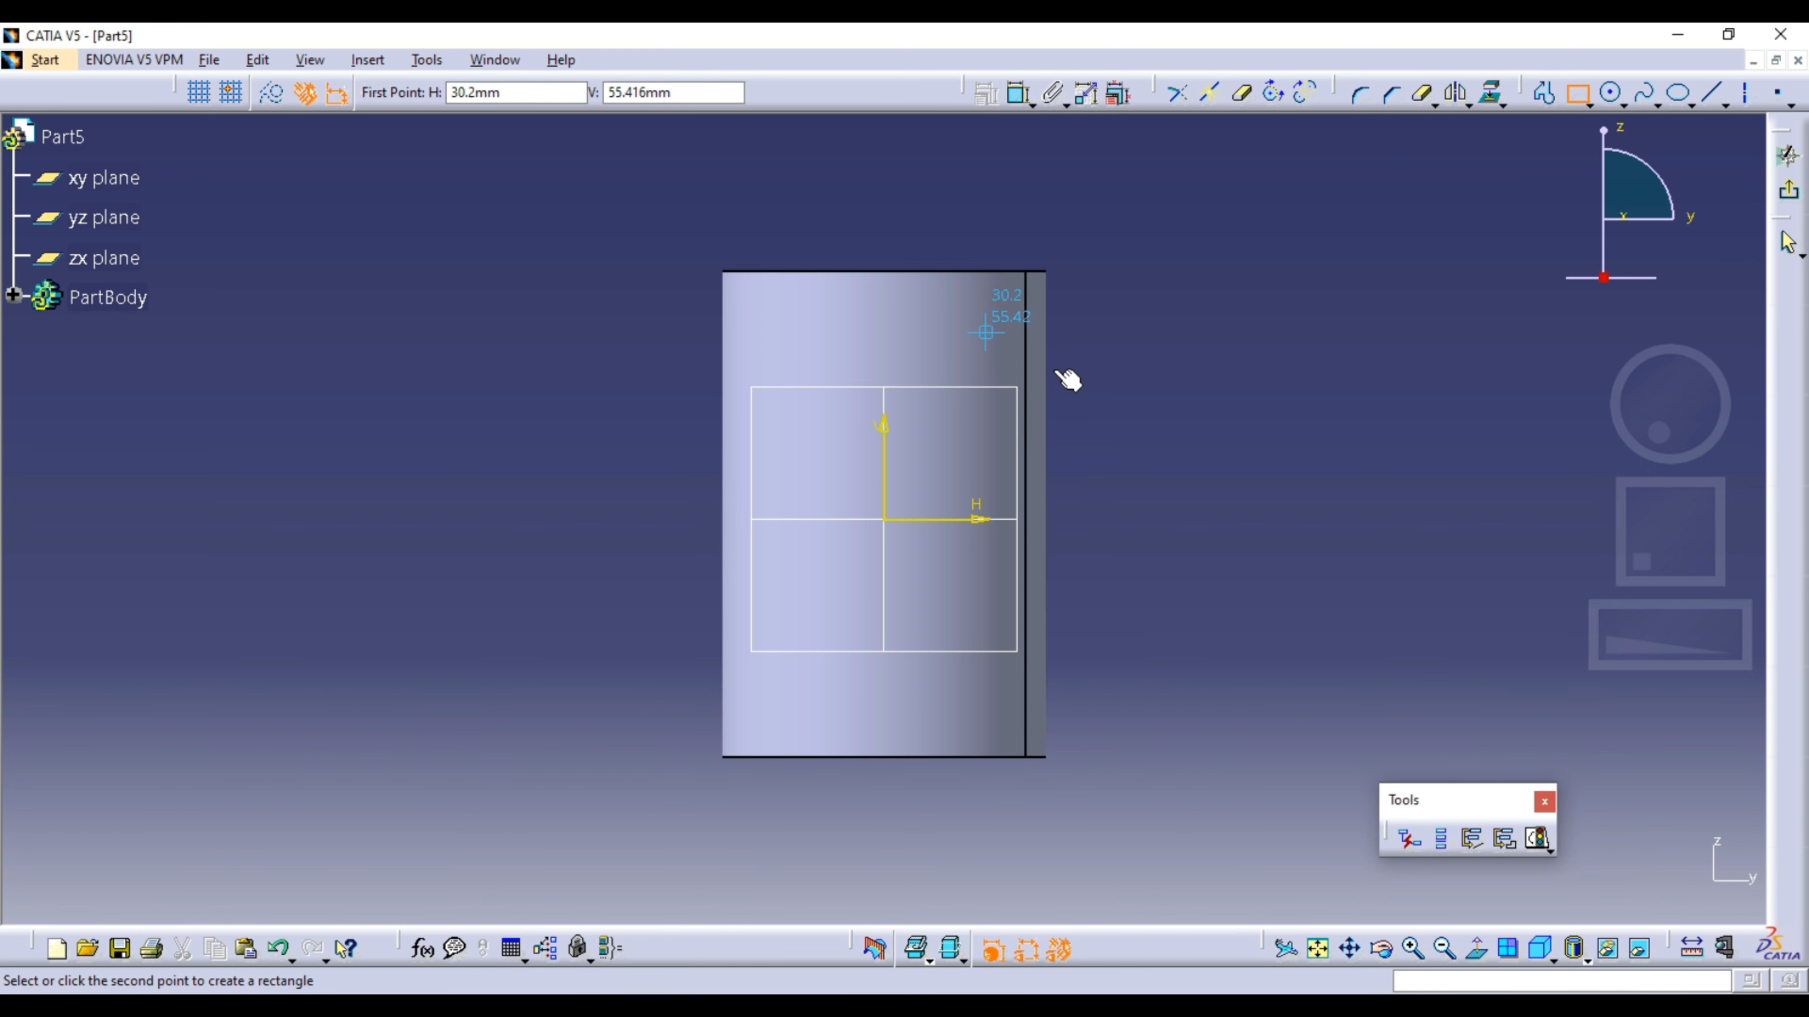
{"action": "left_click", "coordinate": [1097, 382]}
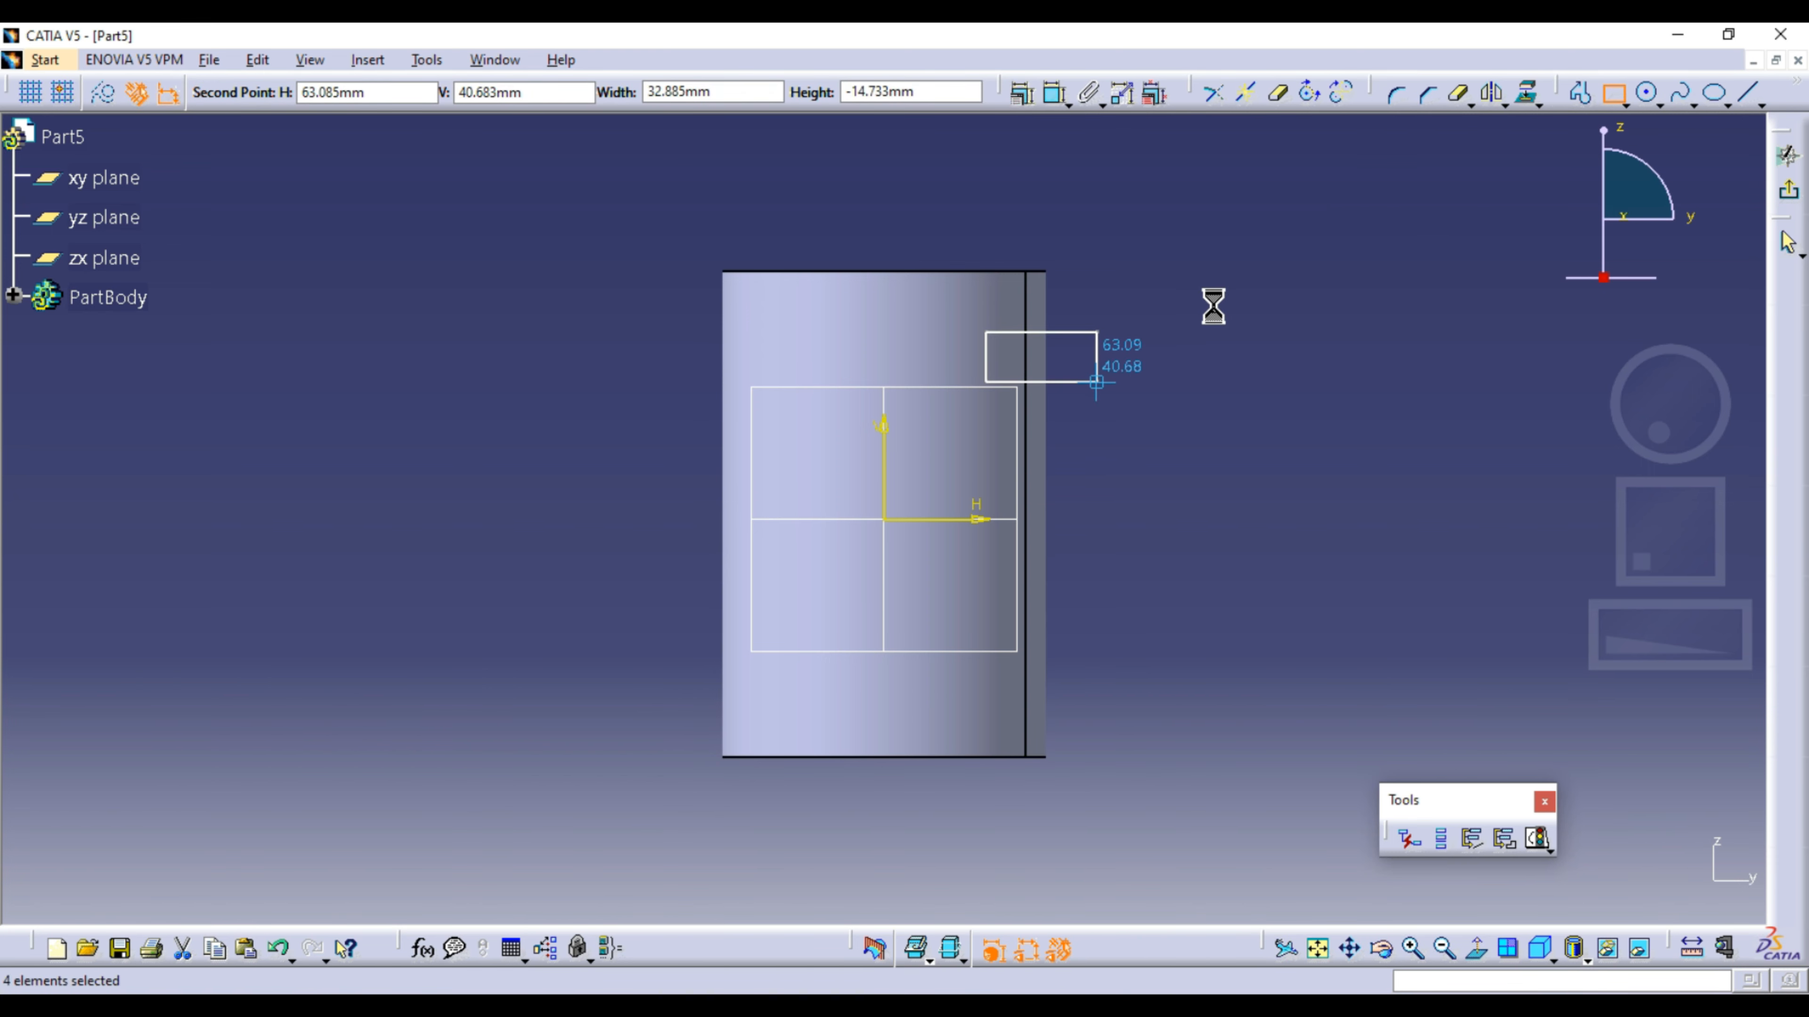
Step: Constrain the small rectangle's inner vertical edge 30 mm from the V axis
{"action": "left_click", "coordinate": [989, 99]}
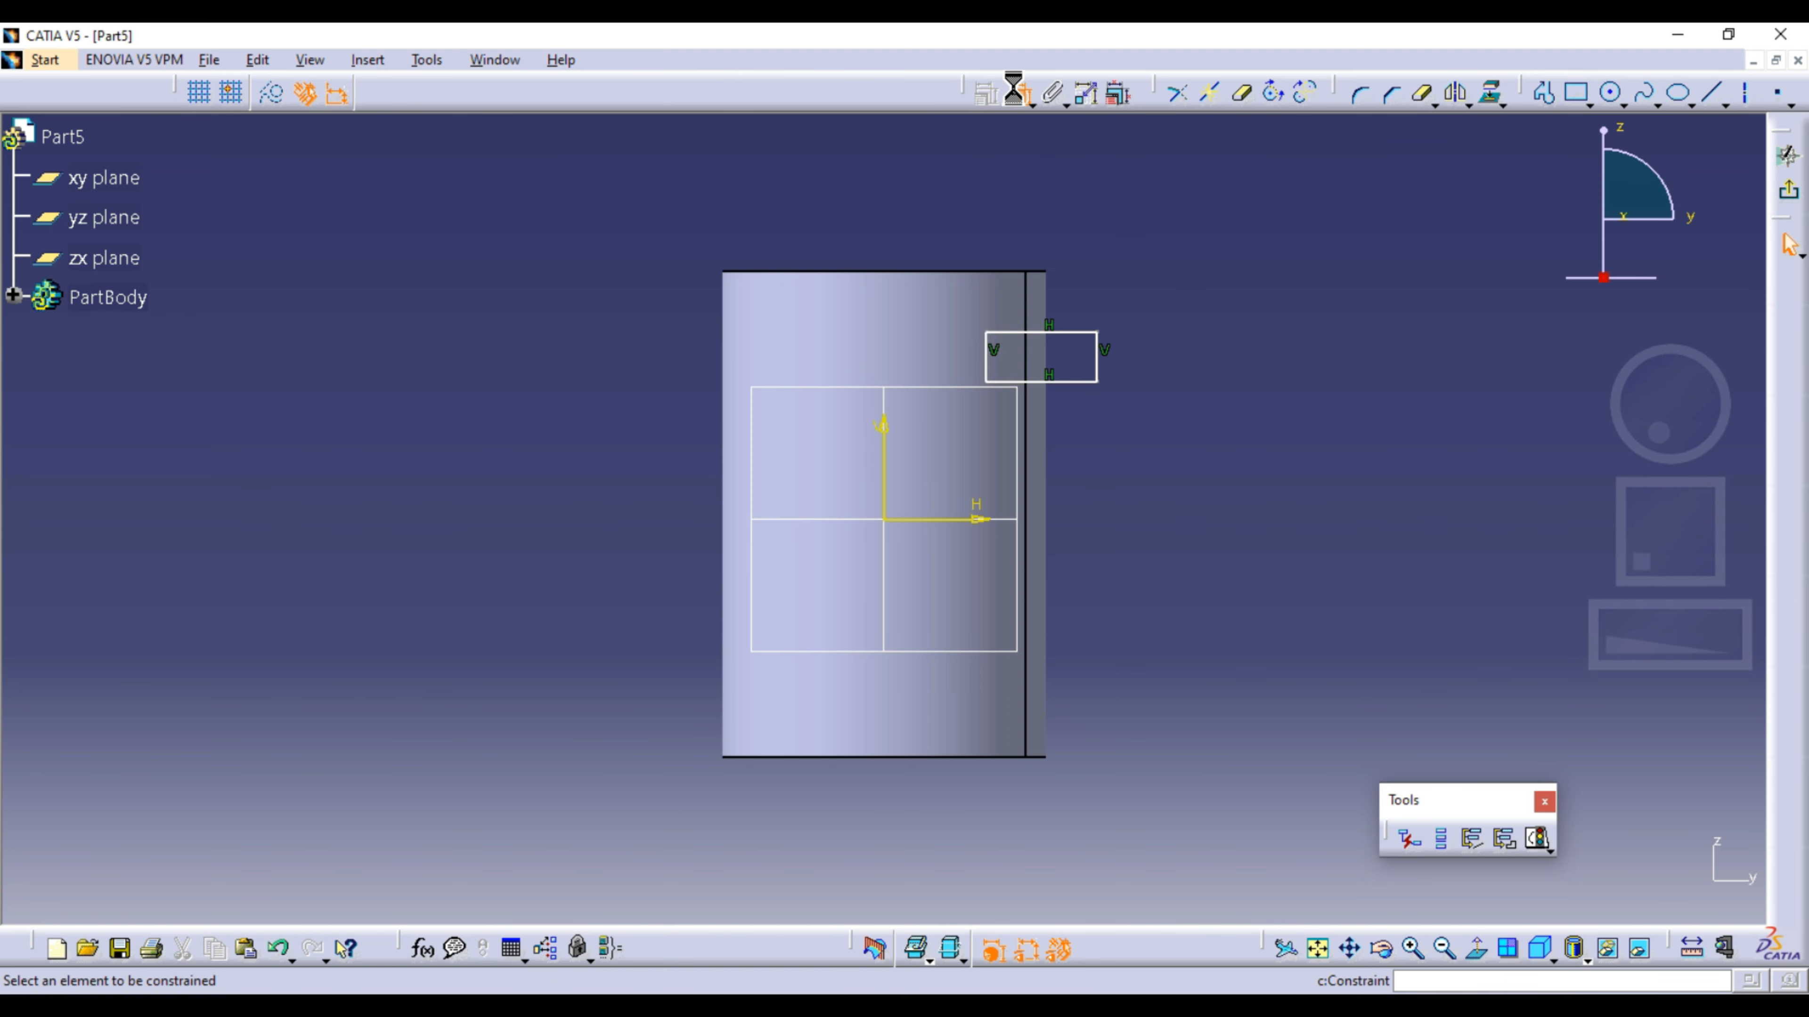
{"action": "left_click", "coordinate": [883, 463]}
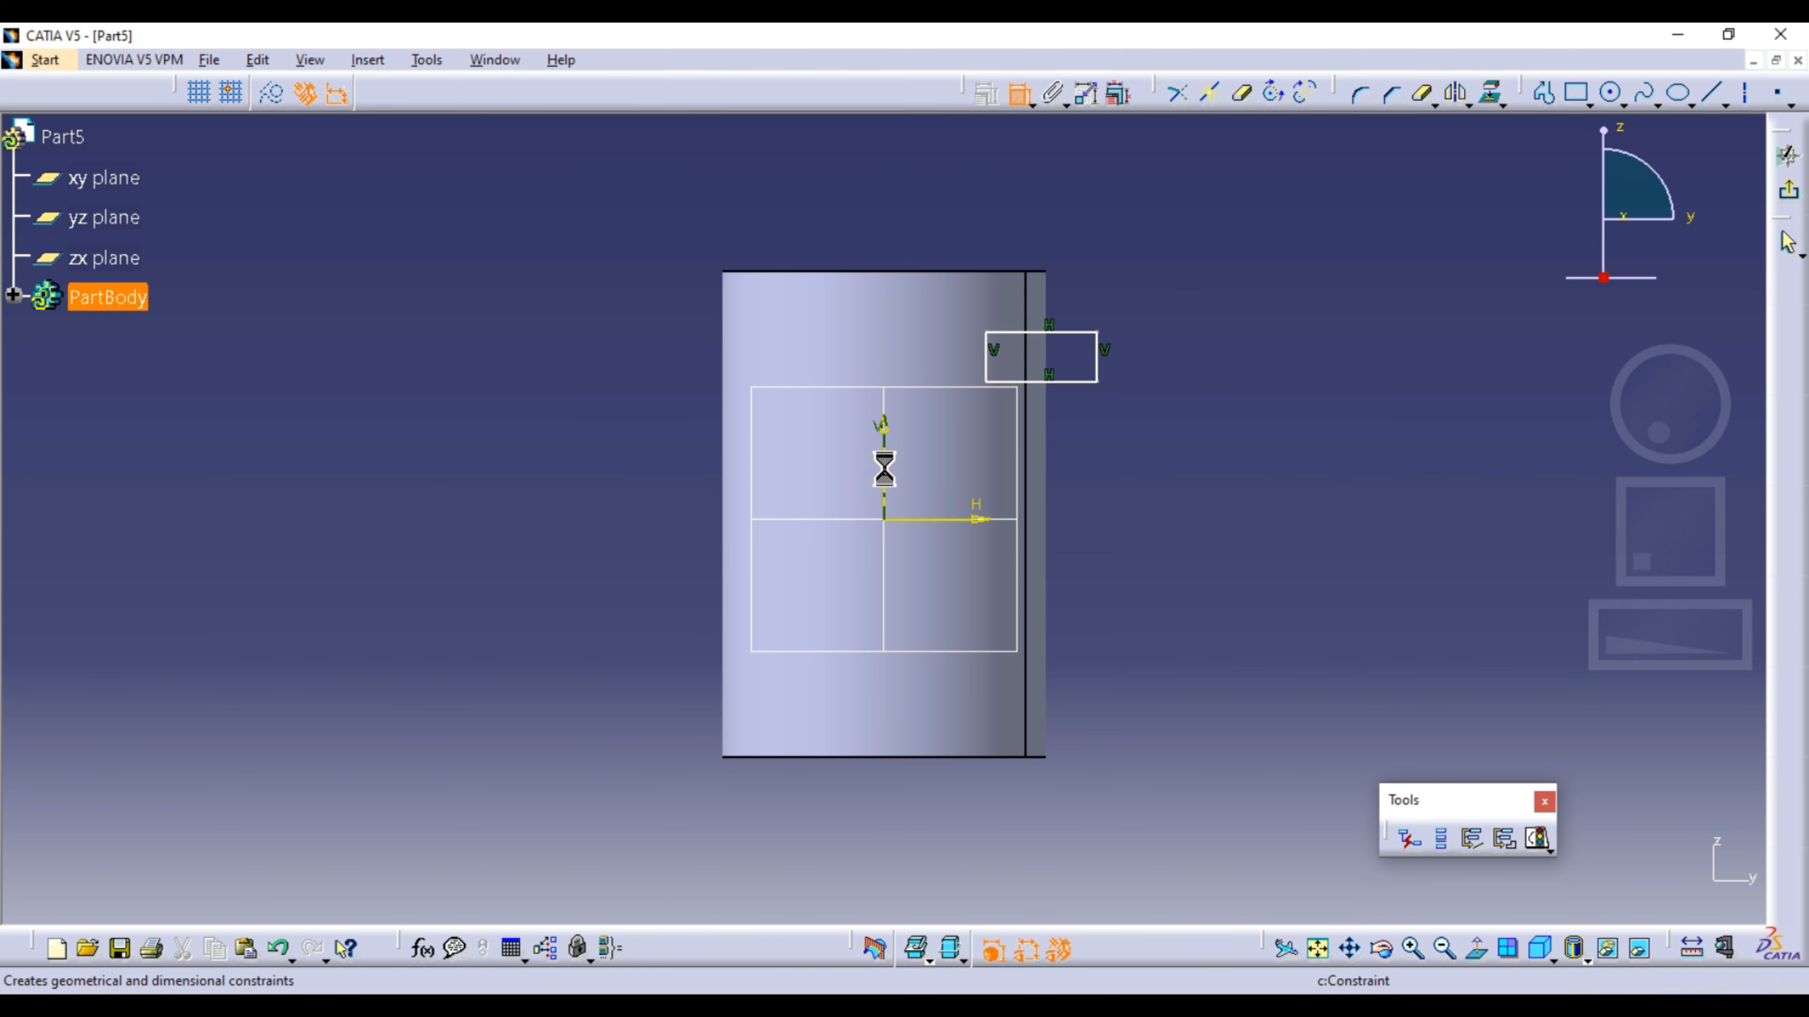
{"action": "left_click", "coordinate": [987, 356]}
{"action": "left_click", "coordinate": [943, 237]}
{"action": "double_click", "coordinate": [948, 223]}
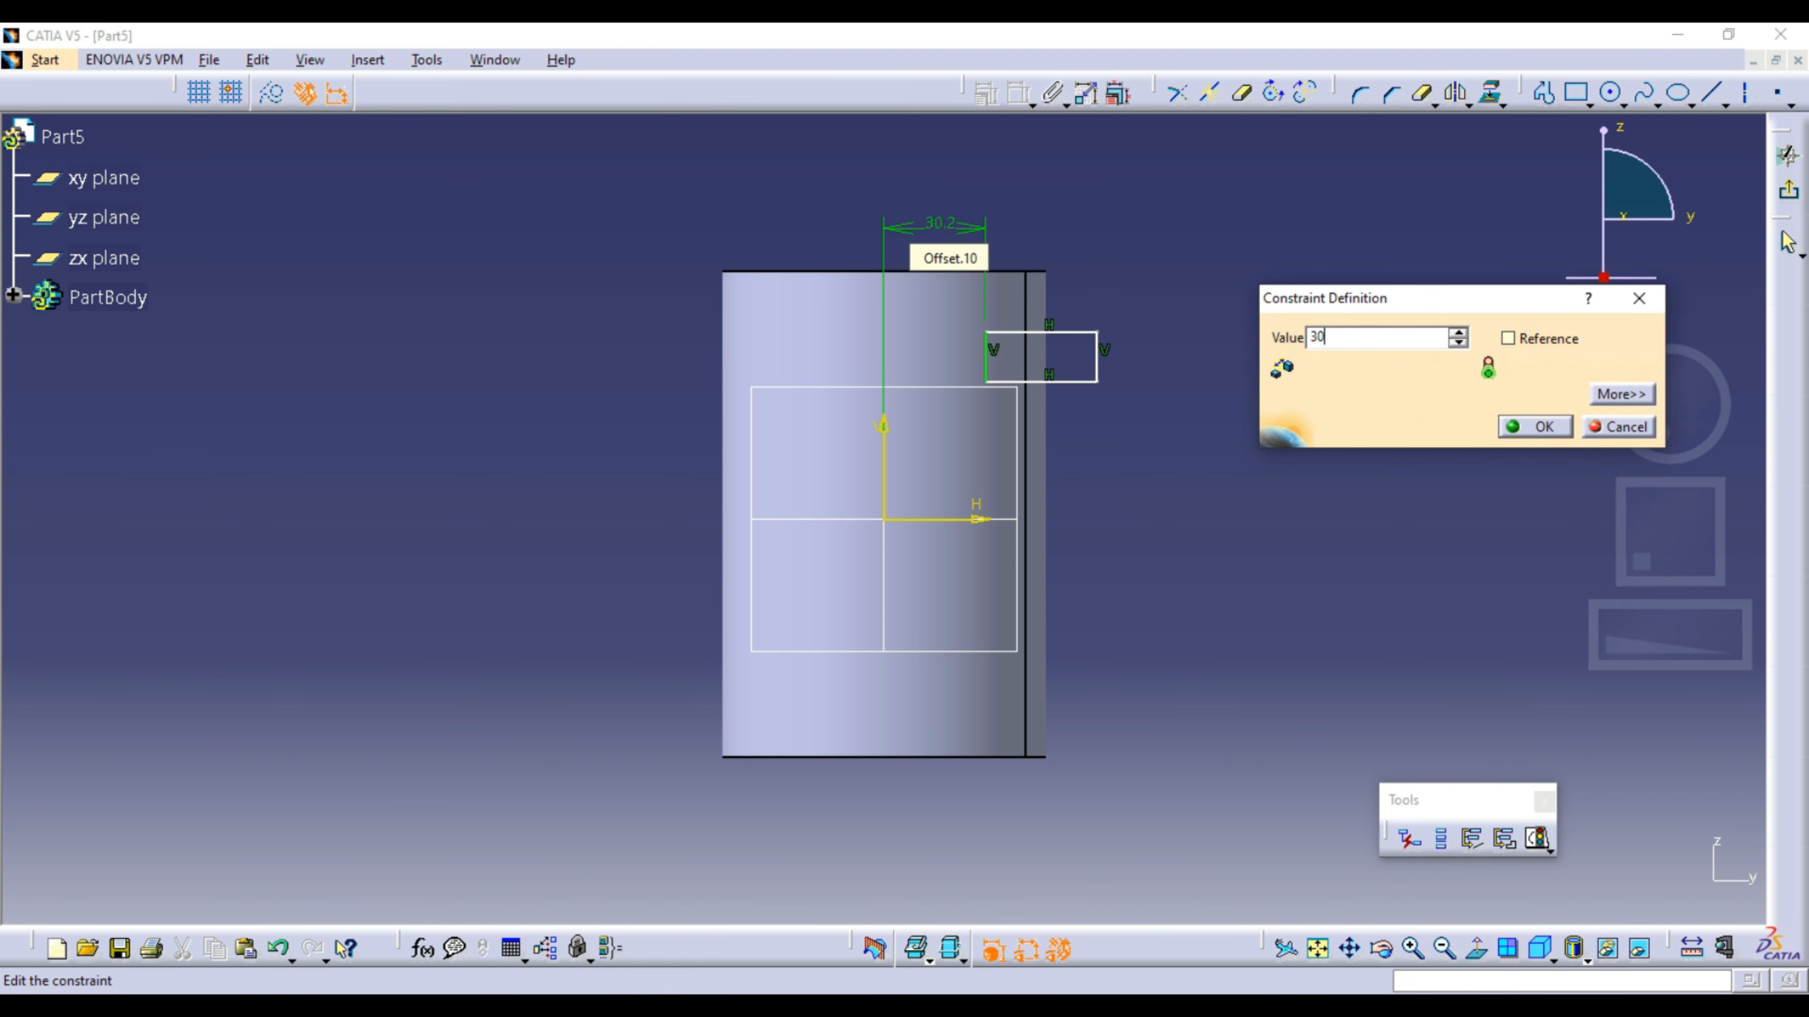
{"action": "type", "text": "30"}
{"action": "key", "text": "Return"}
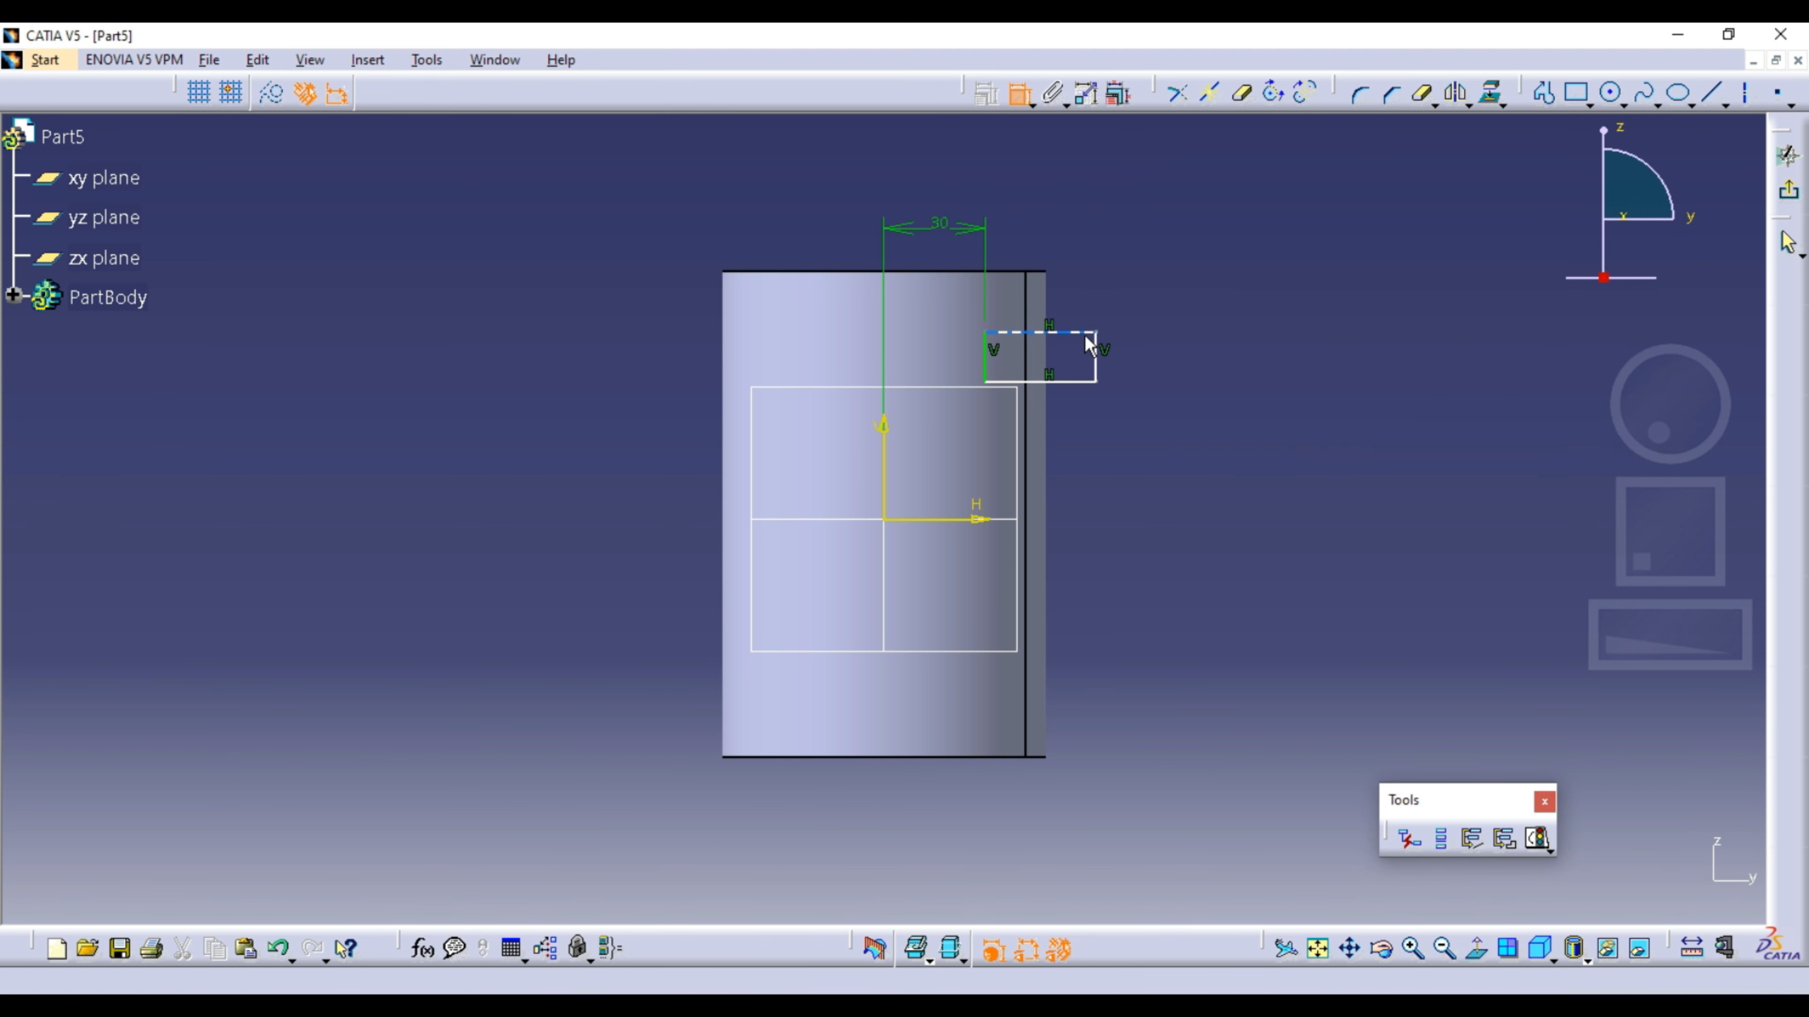
Step: Constrain the small rectangle's height to 15 mm and exit the sketch
{"action": "left_click", "coordinate": [1094, 348]}
{"action": "left_click", "coordinate": [1148, 336]}
{"action": "double_click", "coordinate": [1155, 330]}
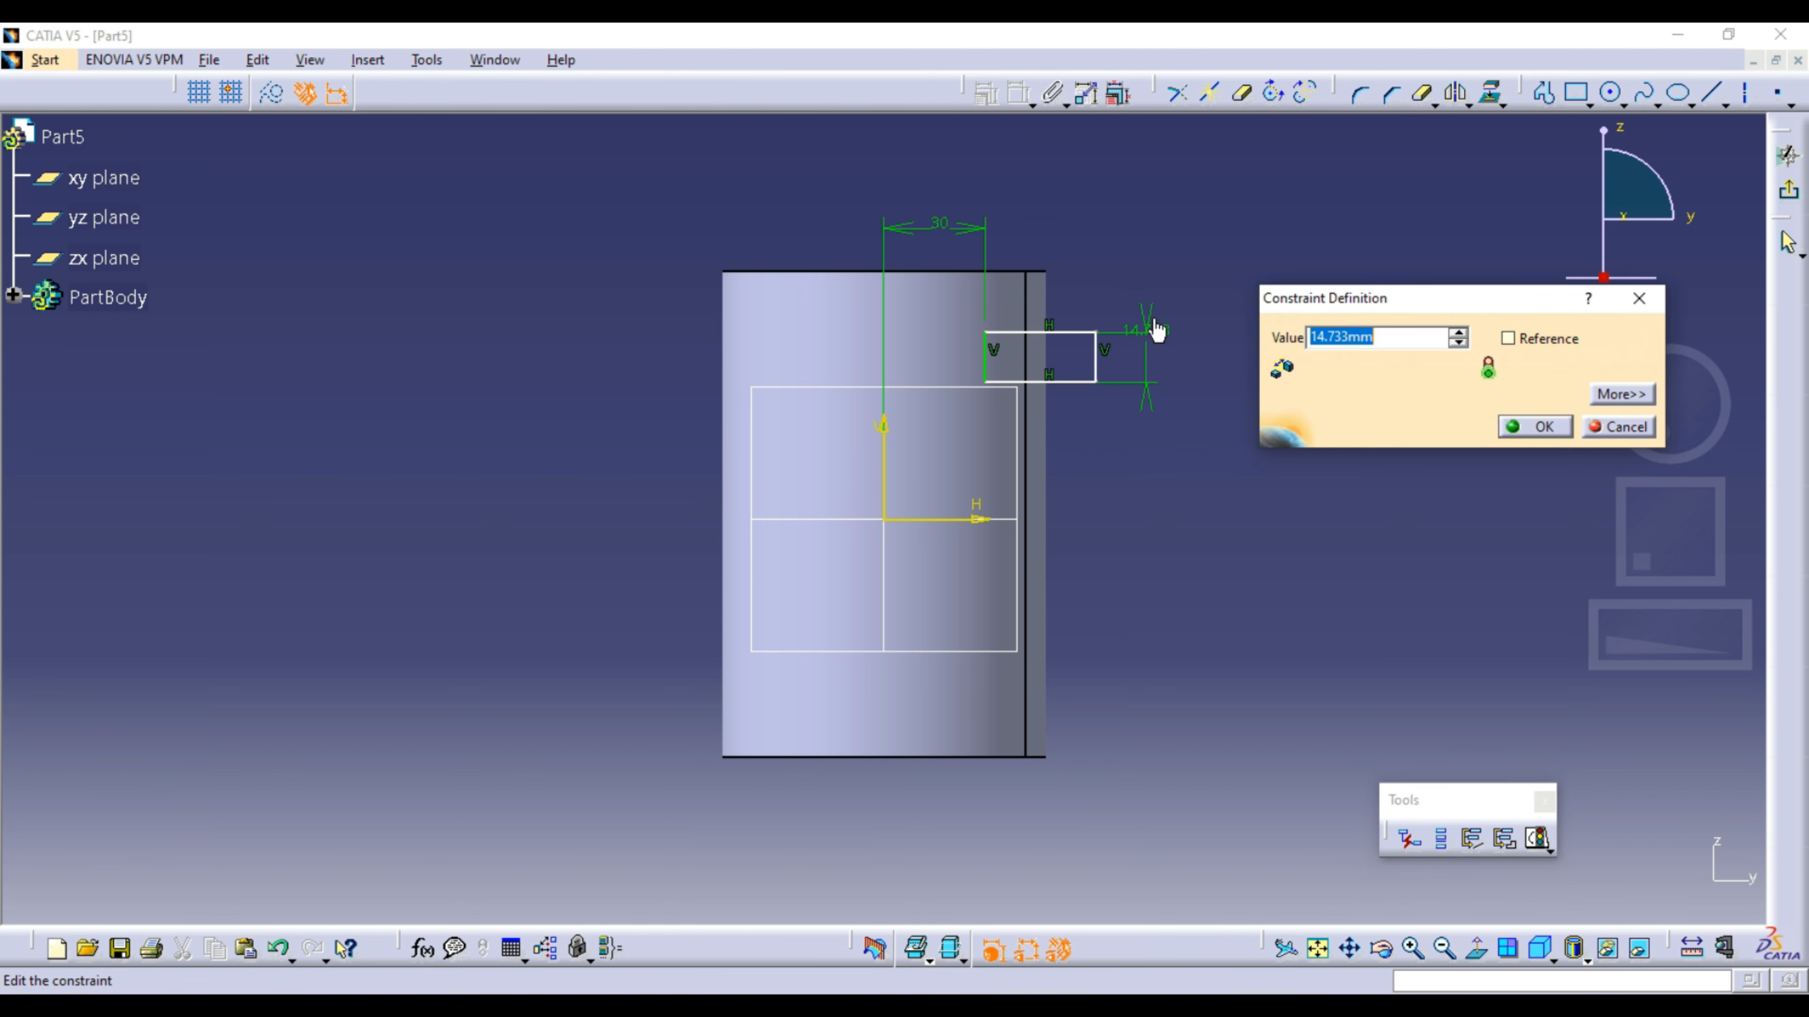
{"action": "type", "text": "15"}
{"action": "key", "text": "Return"}
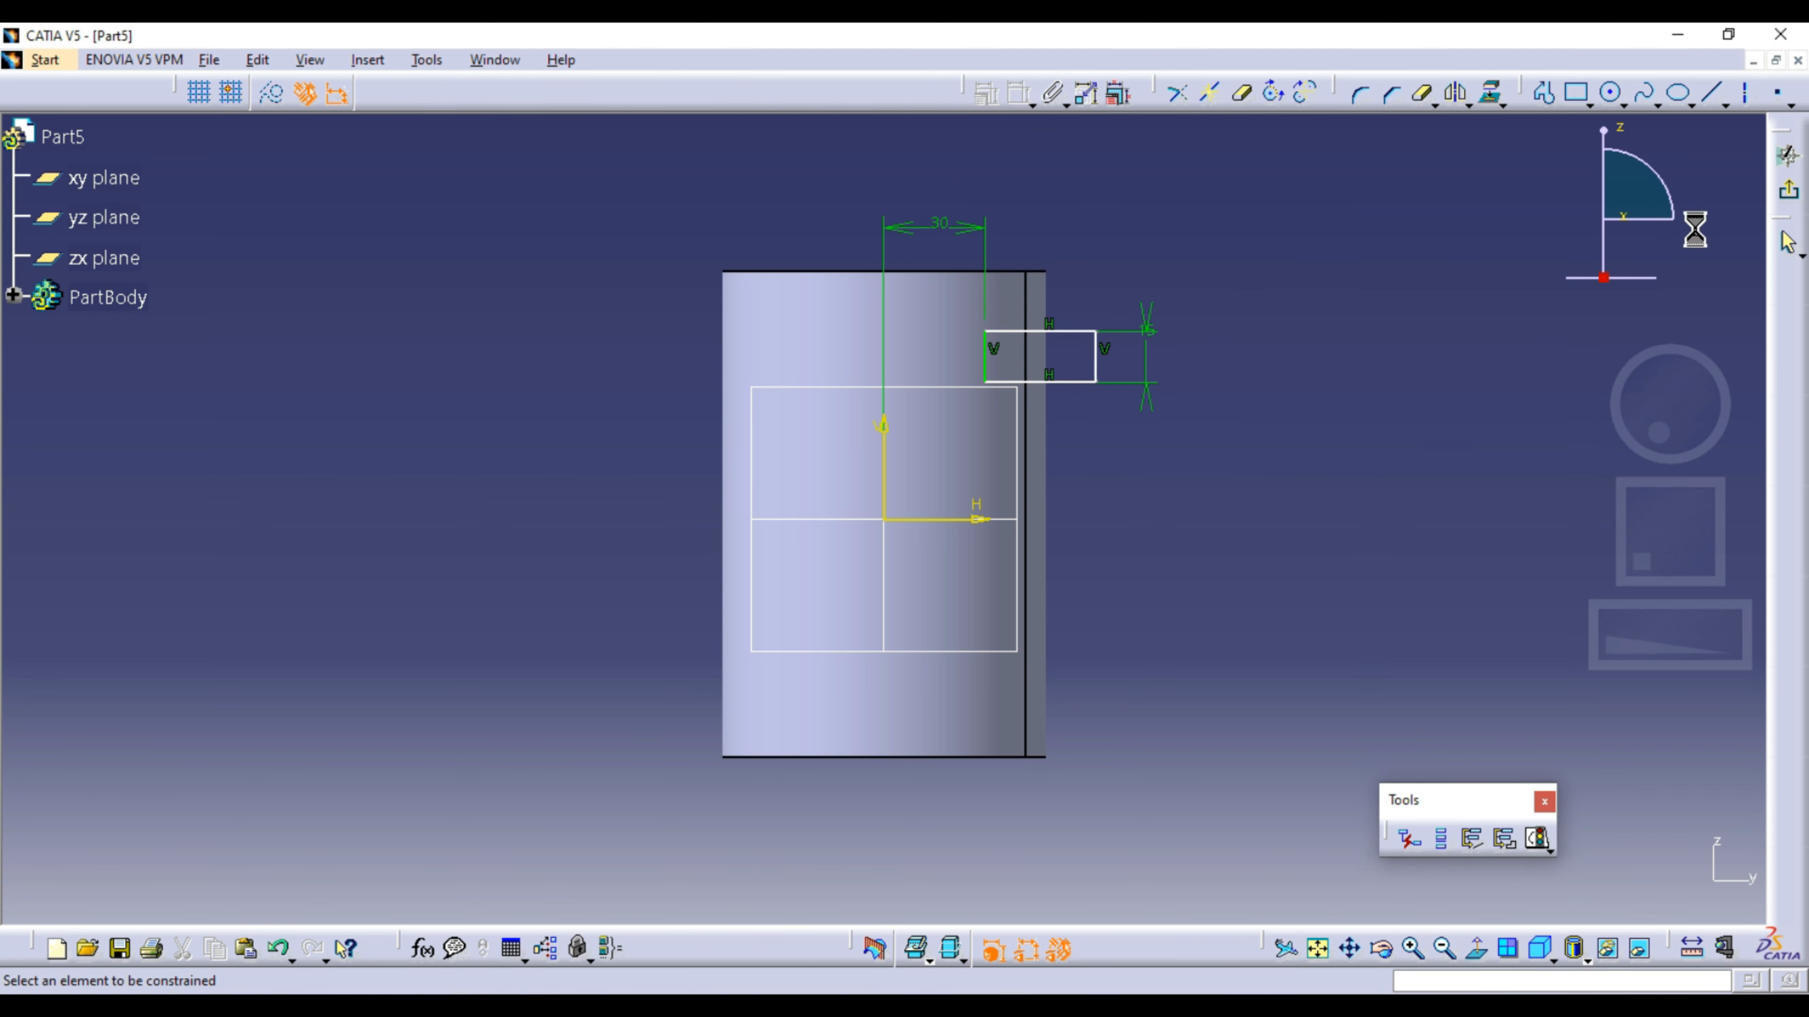
{"action": "left_click", "coordinate": [1788, 192]}
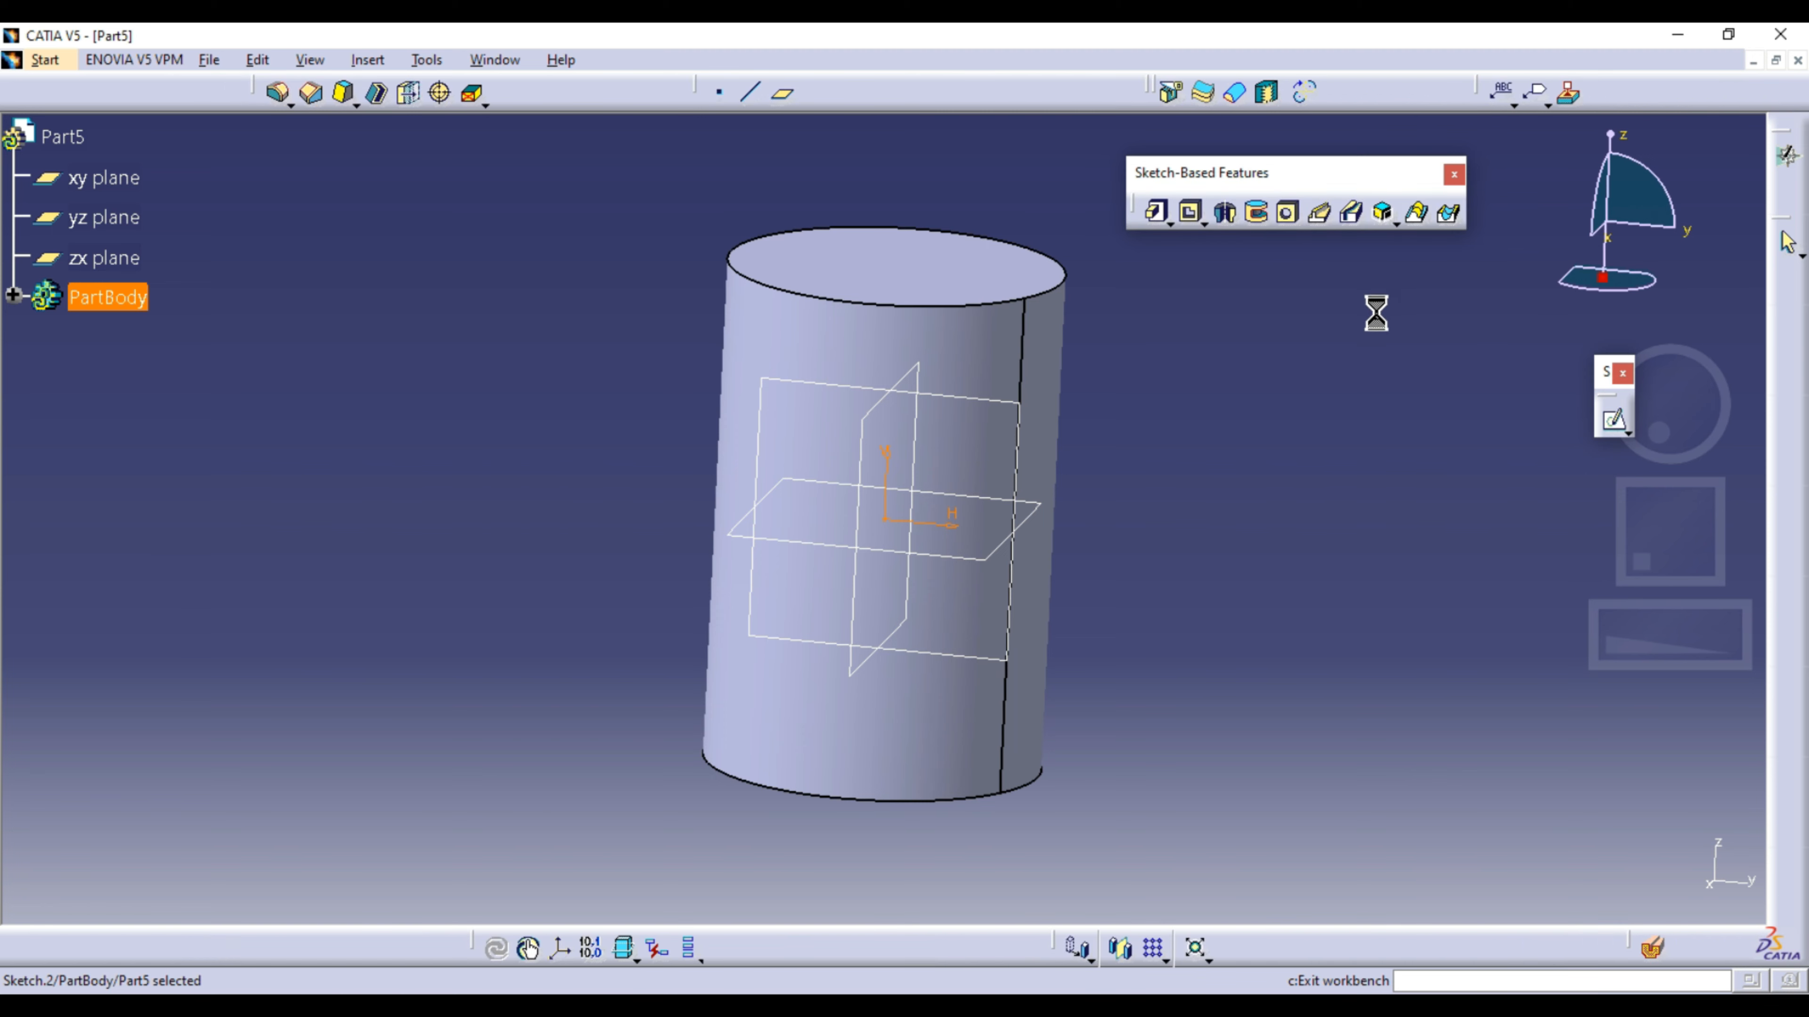
Step: Cut a 360° Groove into the cylinder by revolving the small rectangle about the Z Axis
{"action": "left_click", "coordinate": [1259, 214]}
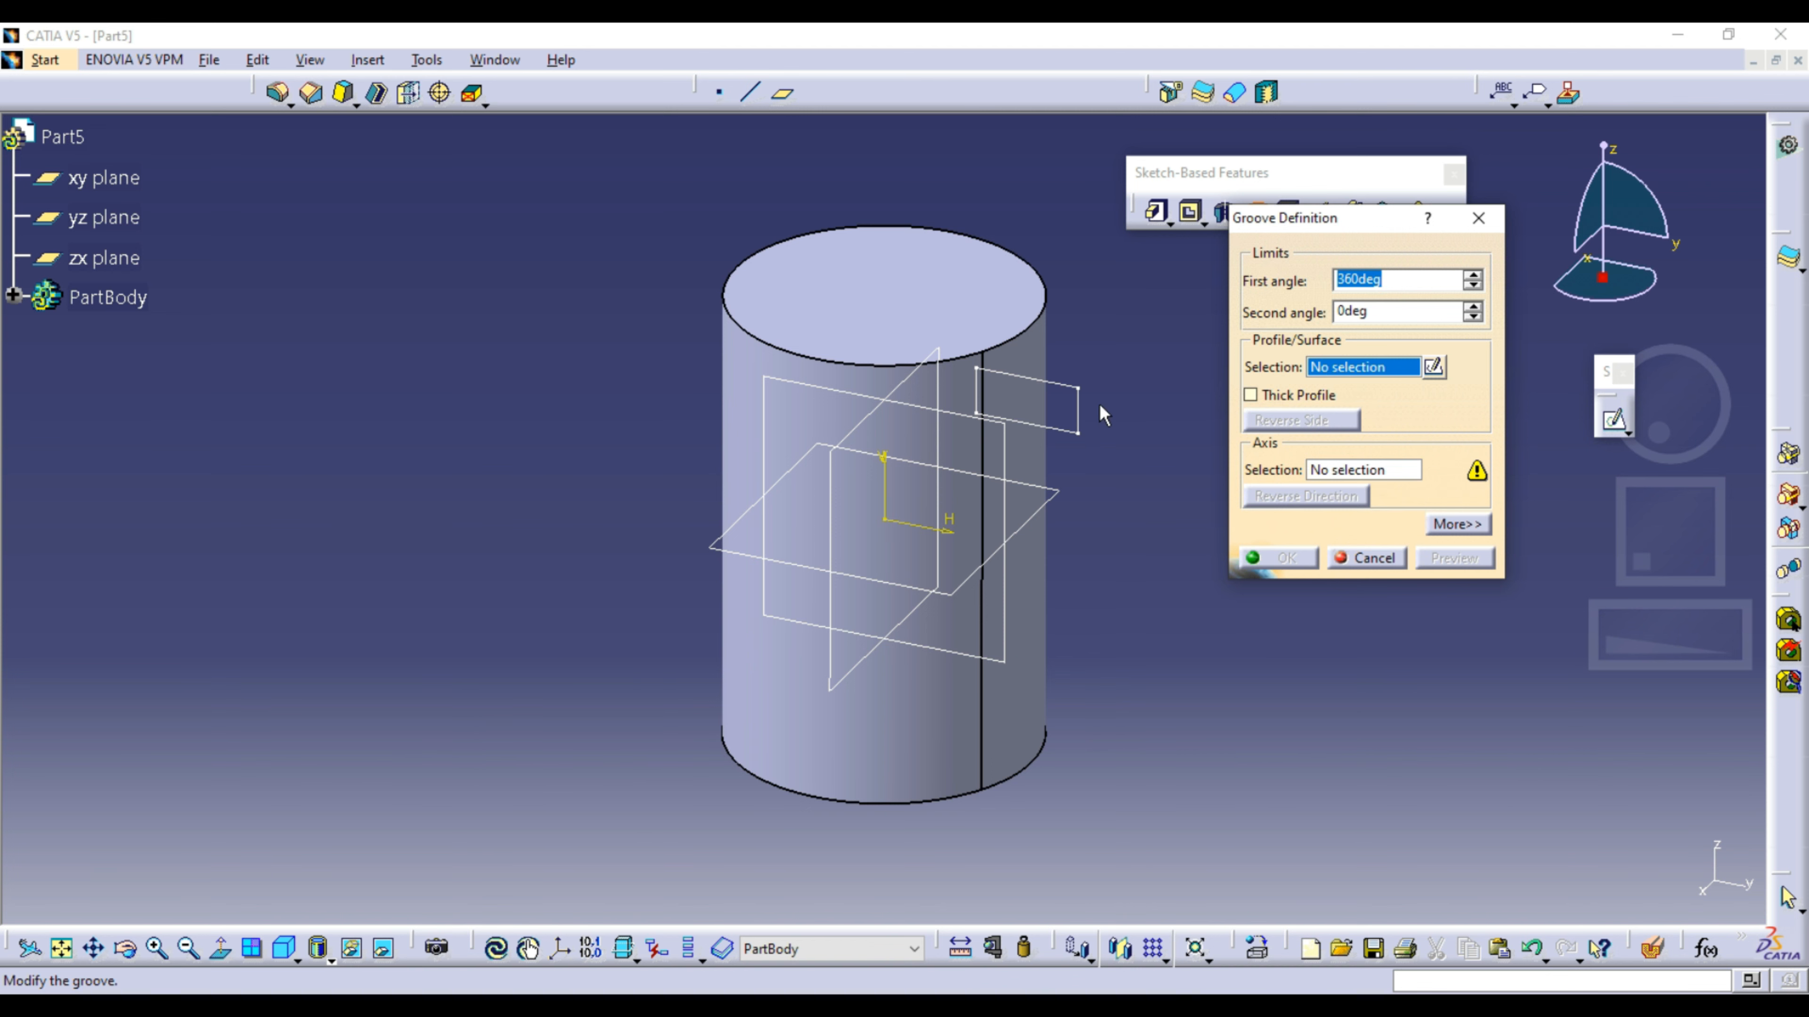
{"action": "left_click", "coordinate": [1086, 396]}
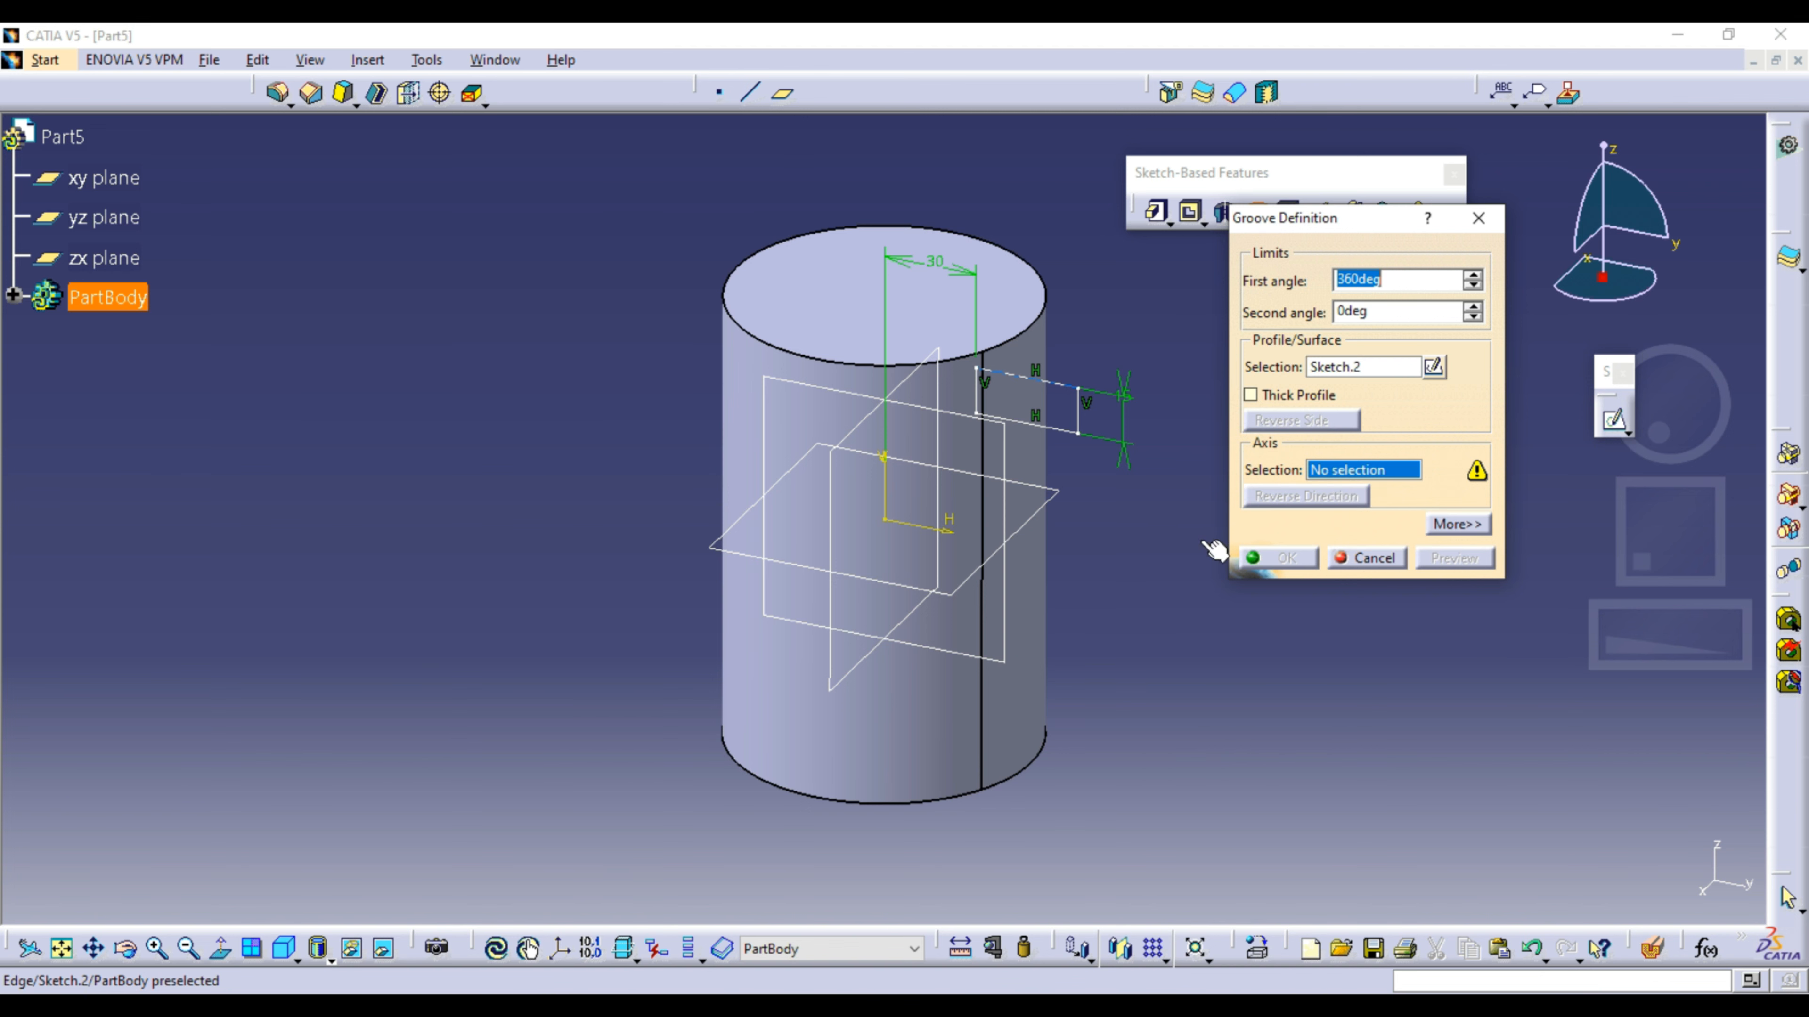
{"action": "right_click", "coordinate": [1342, 485]}
{"action": "left_click", "coordinate": [1377, 575]}
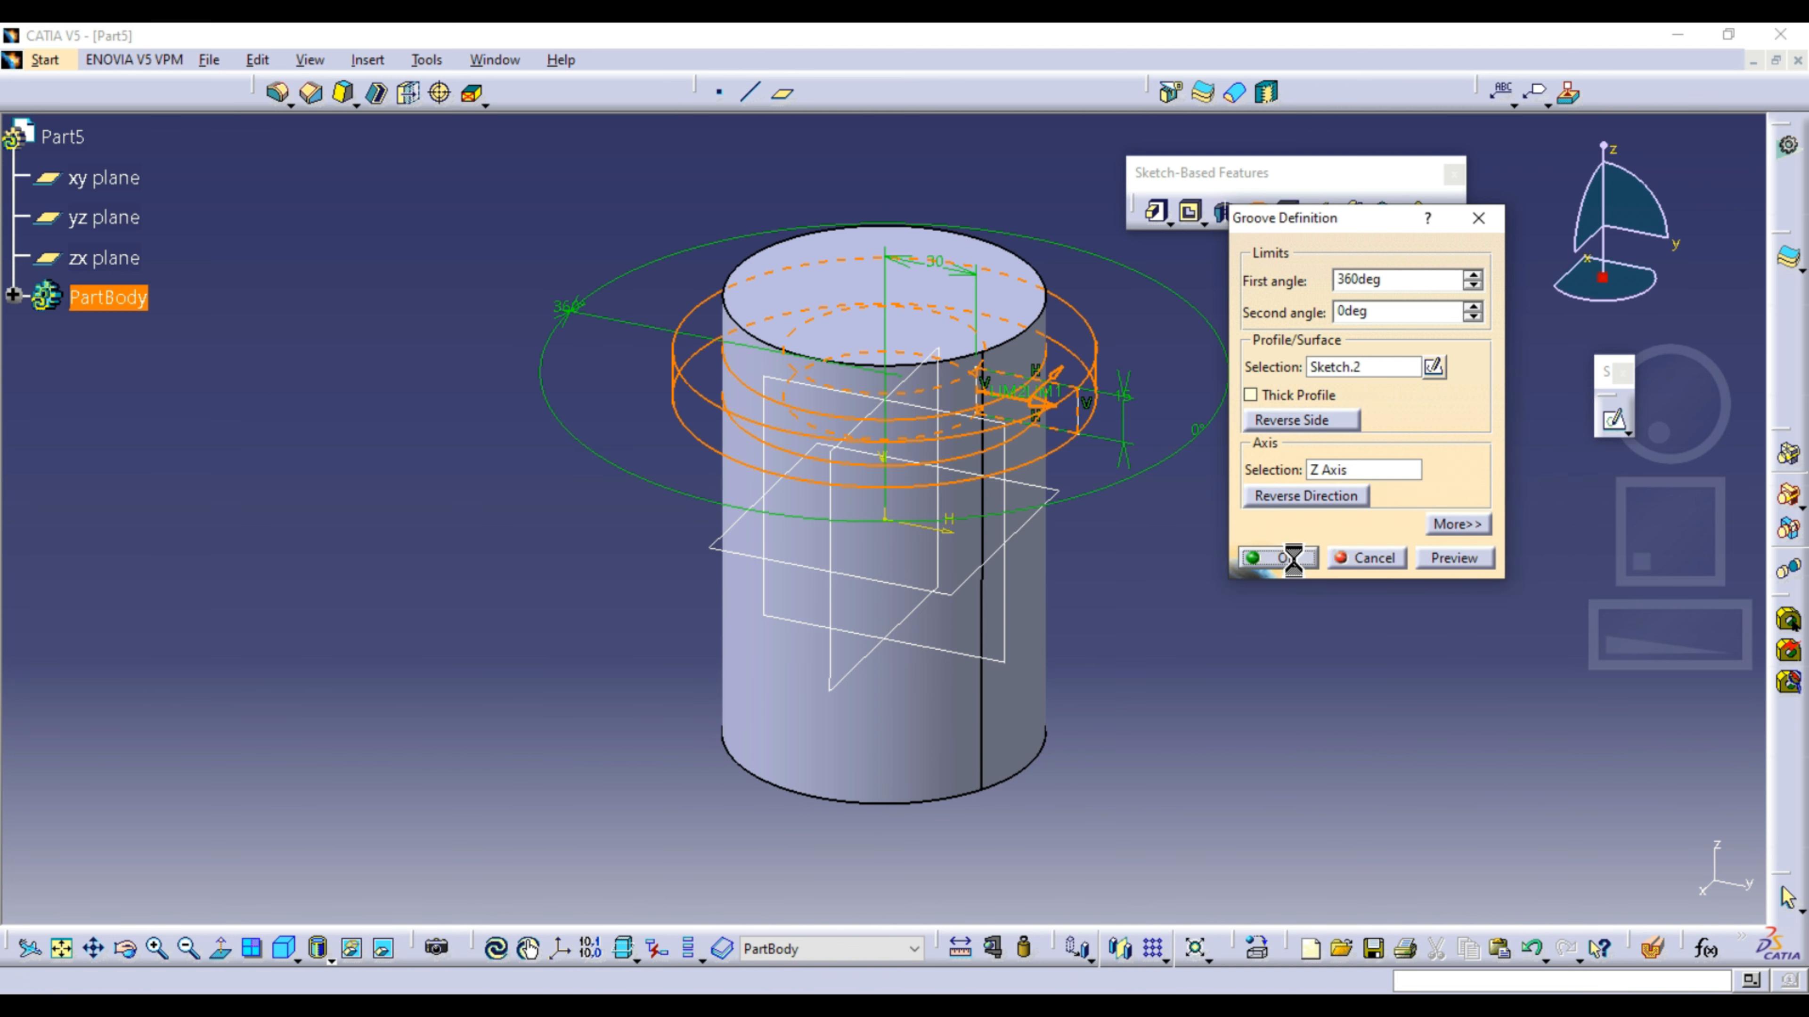
{"action": "left_click", "coordinate": [1293, 557]}
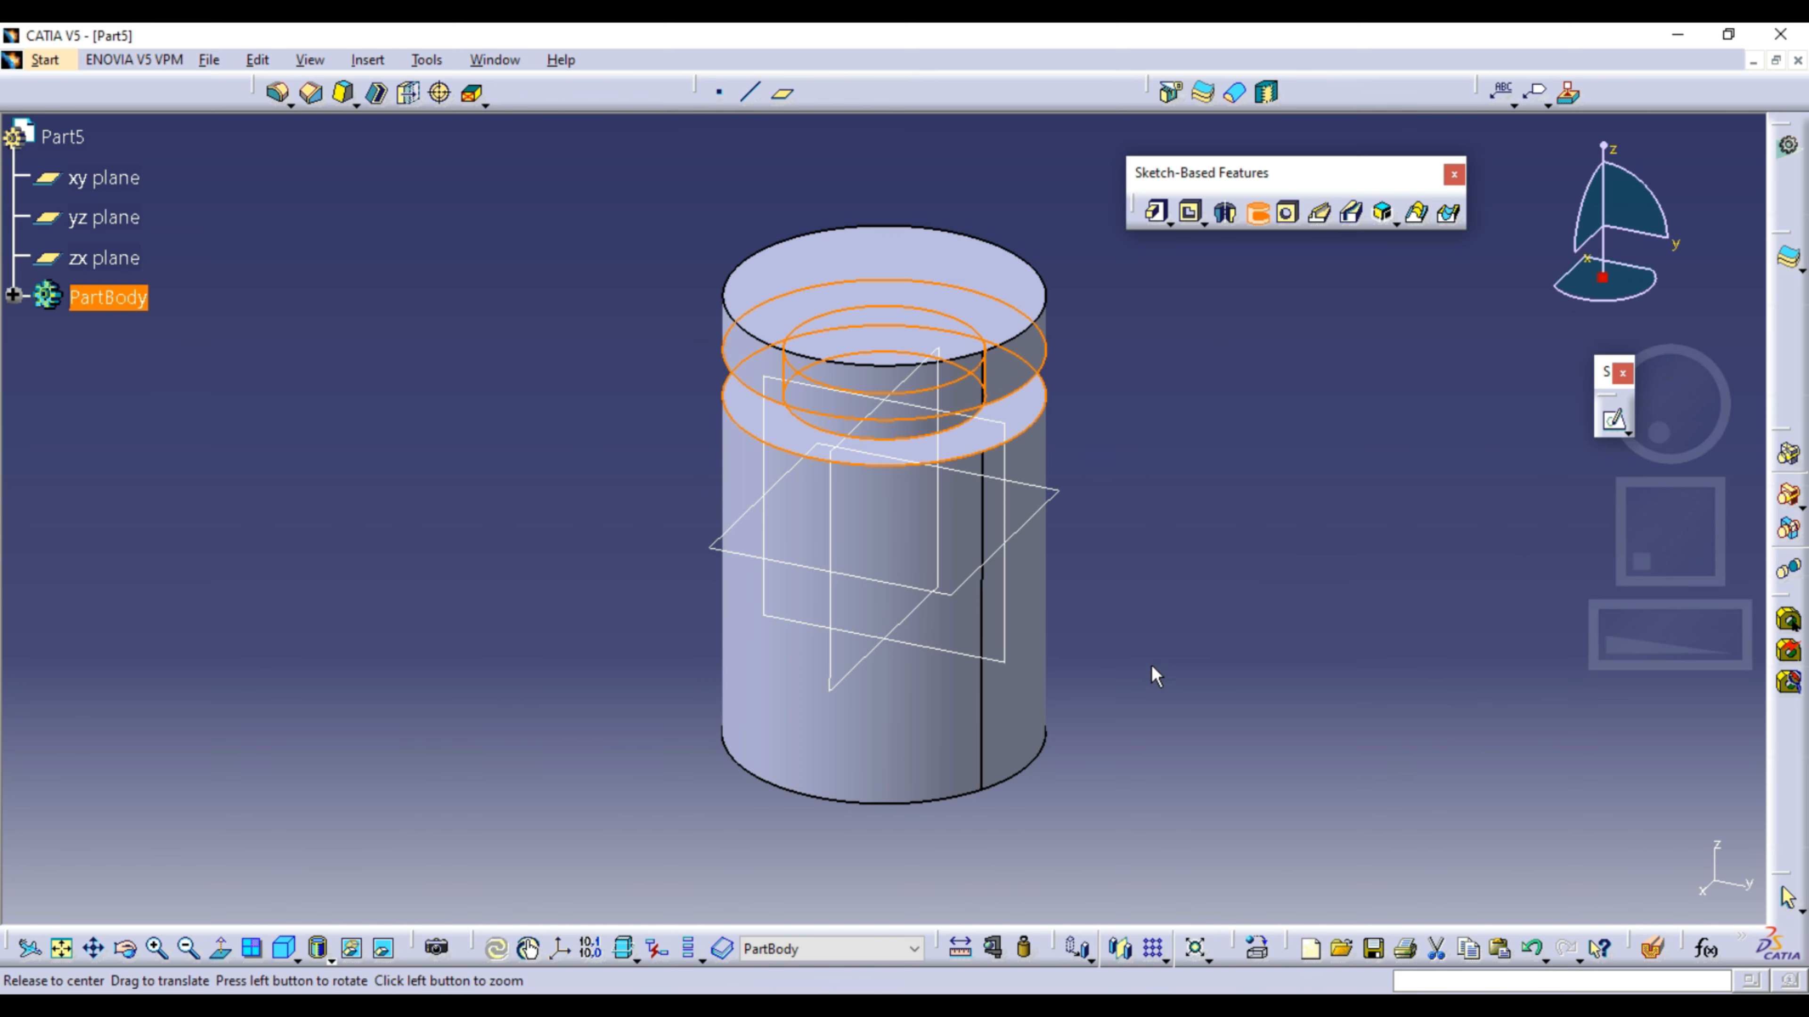
{"action": "middle_click_drag", "start_coordinate": [1154, 675], "coordinate": [1088, 374]}
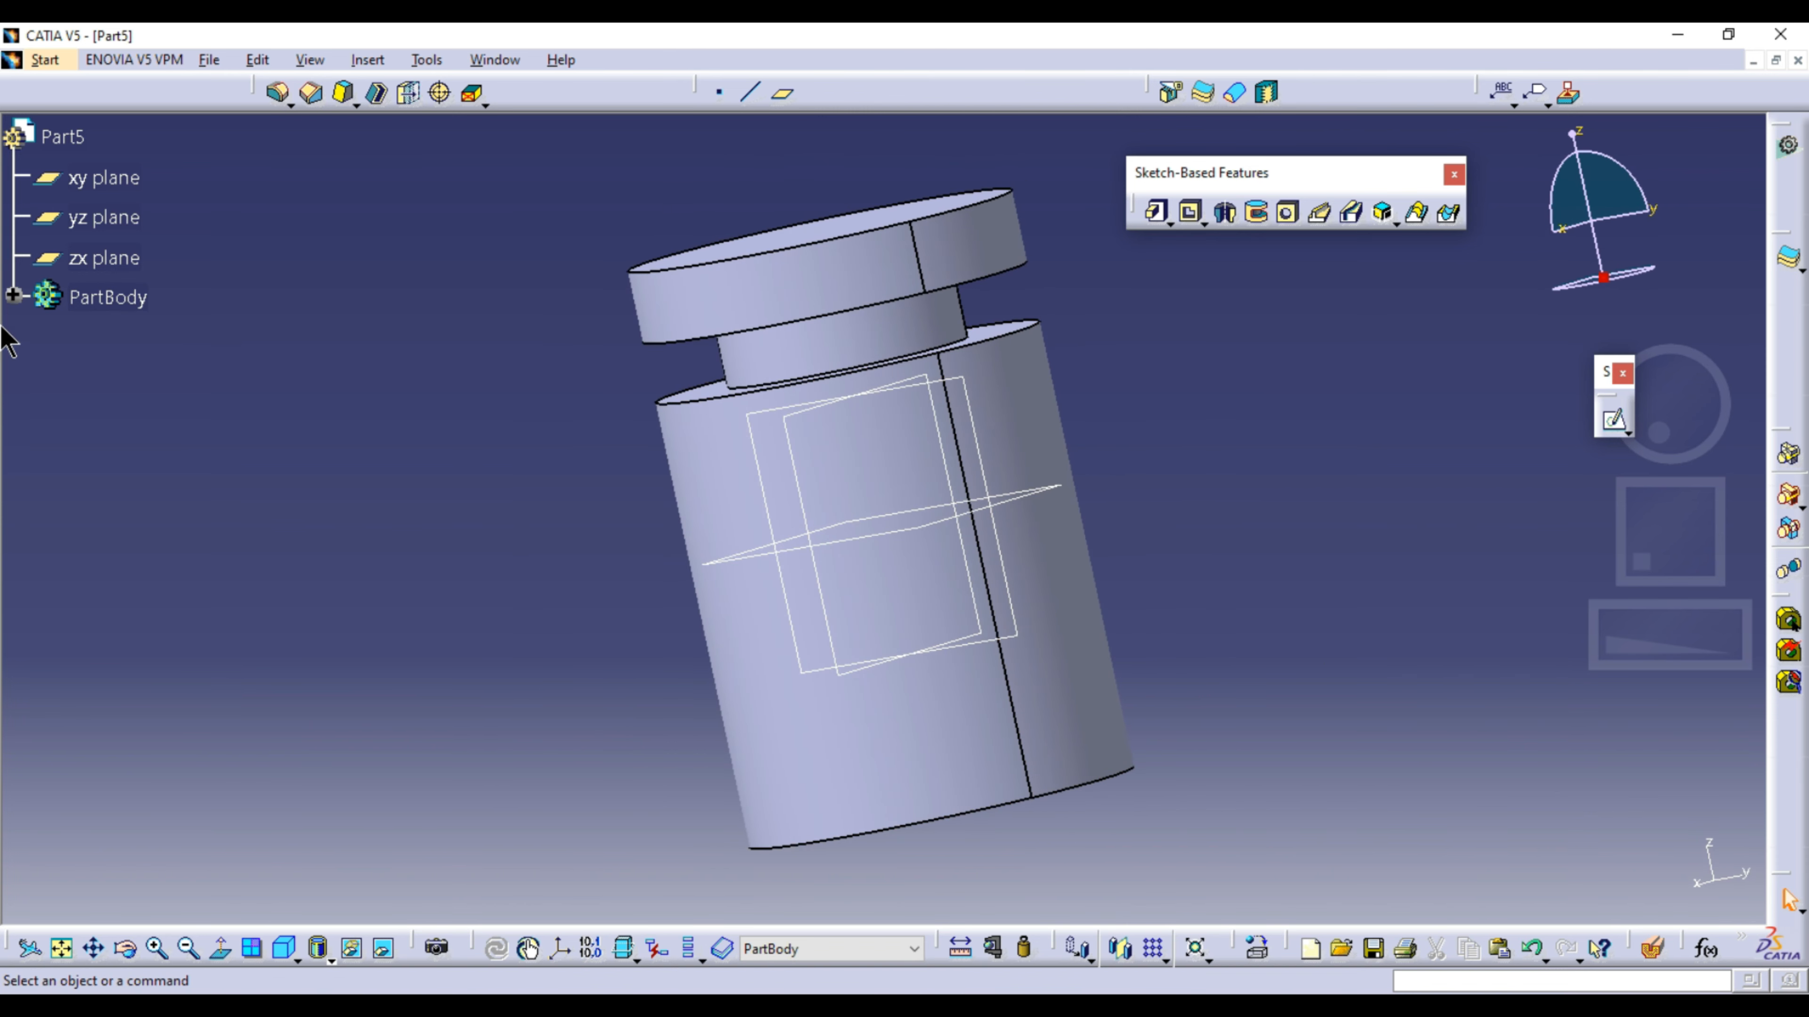
Step: Reopen the groove's sketch, round the rectangle's two inner corners with a 5 mm radius, and exit the sketch
{"action": "left_click", "coordinate": [13, 296]}
{"action": "double_click", "coordinate": [161, 498]}
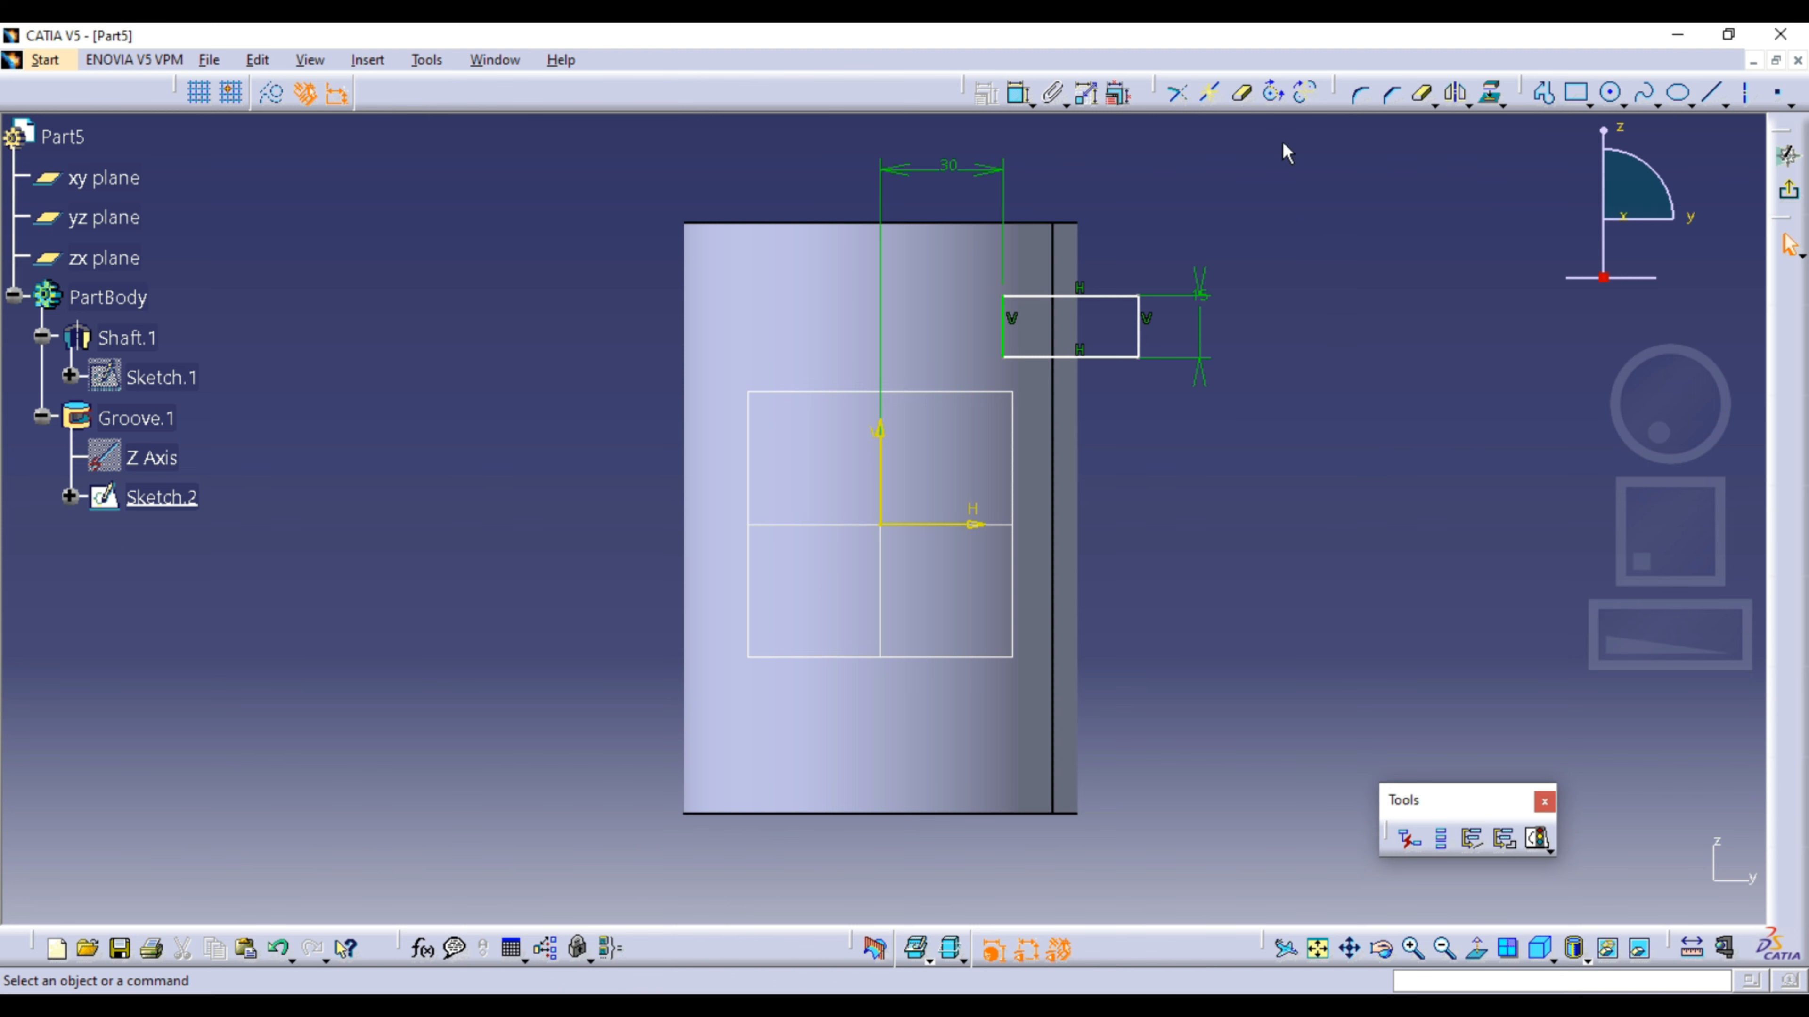
{"action": "left_click", "coordinate": [1360, 93]}
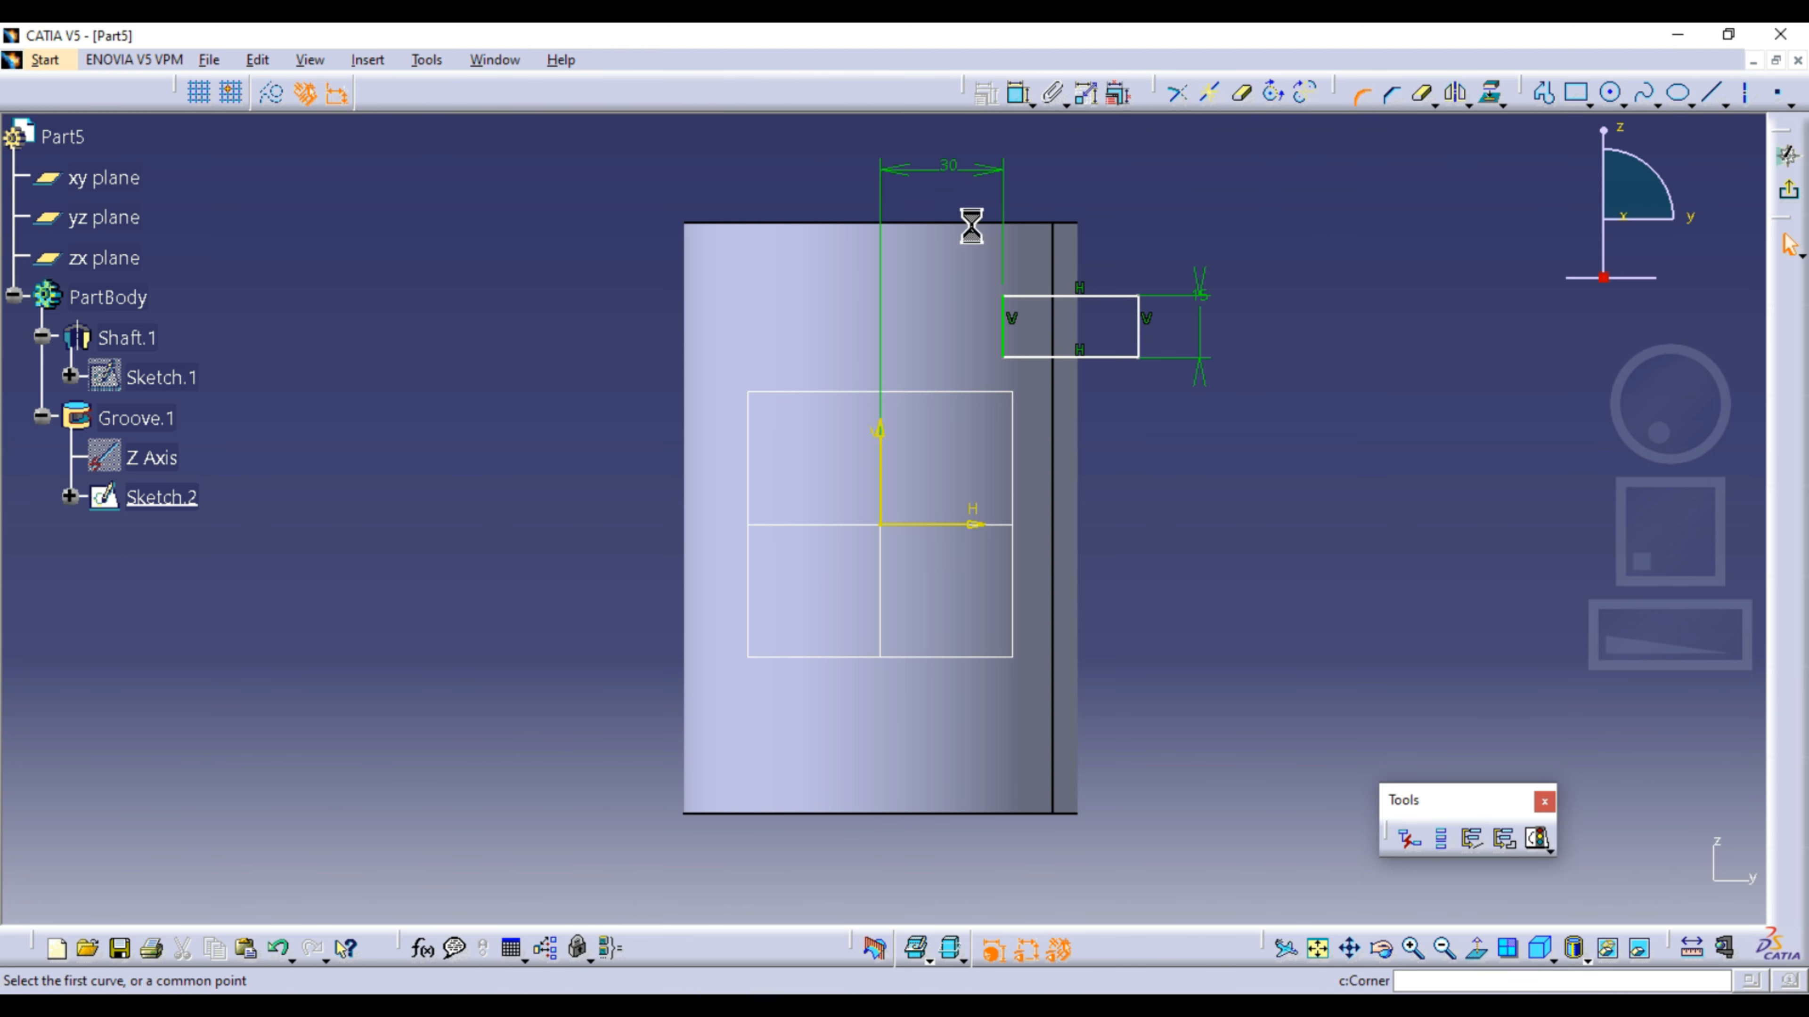
{"action": "left_click_drag", "start_coordinate": [953, 201], "coordinate": [1037, 383]}
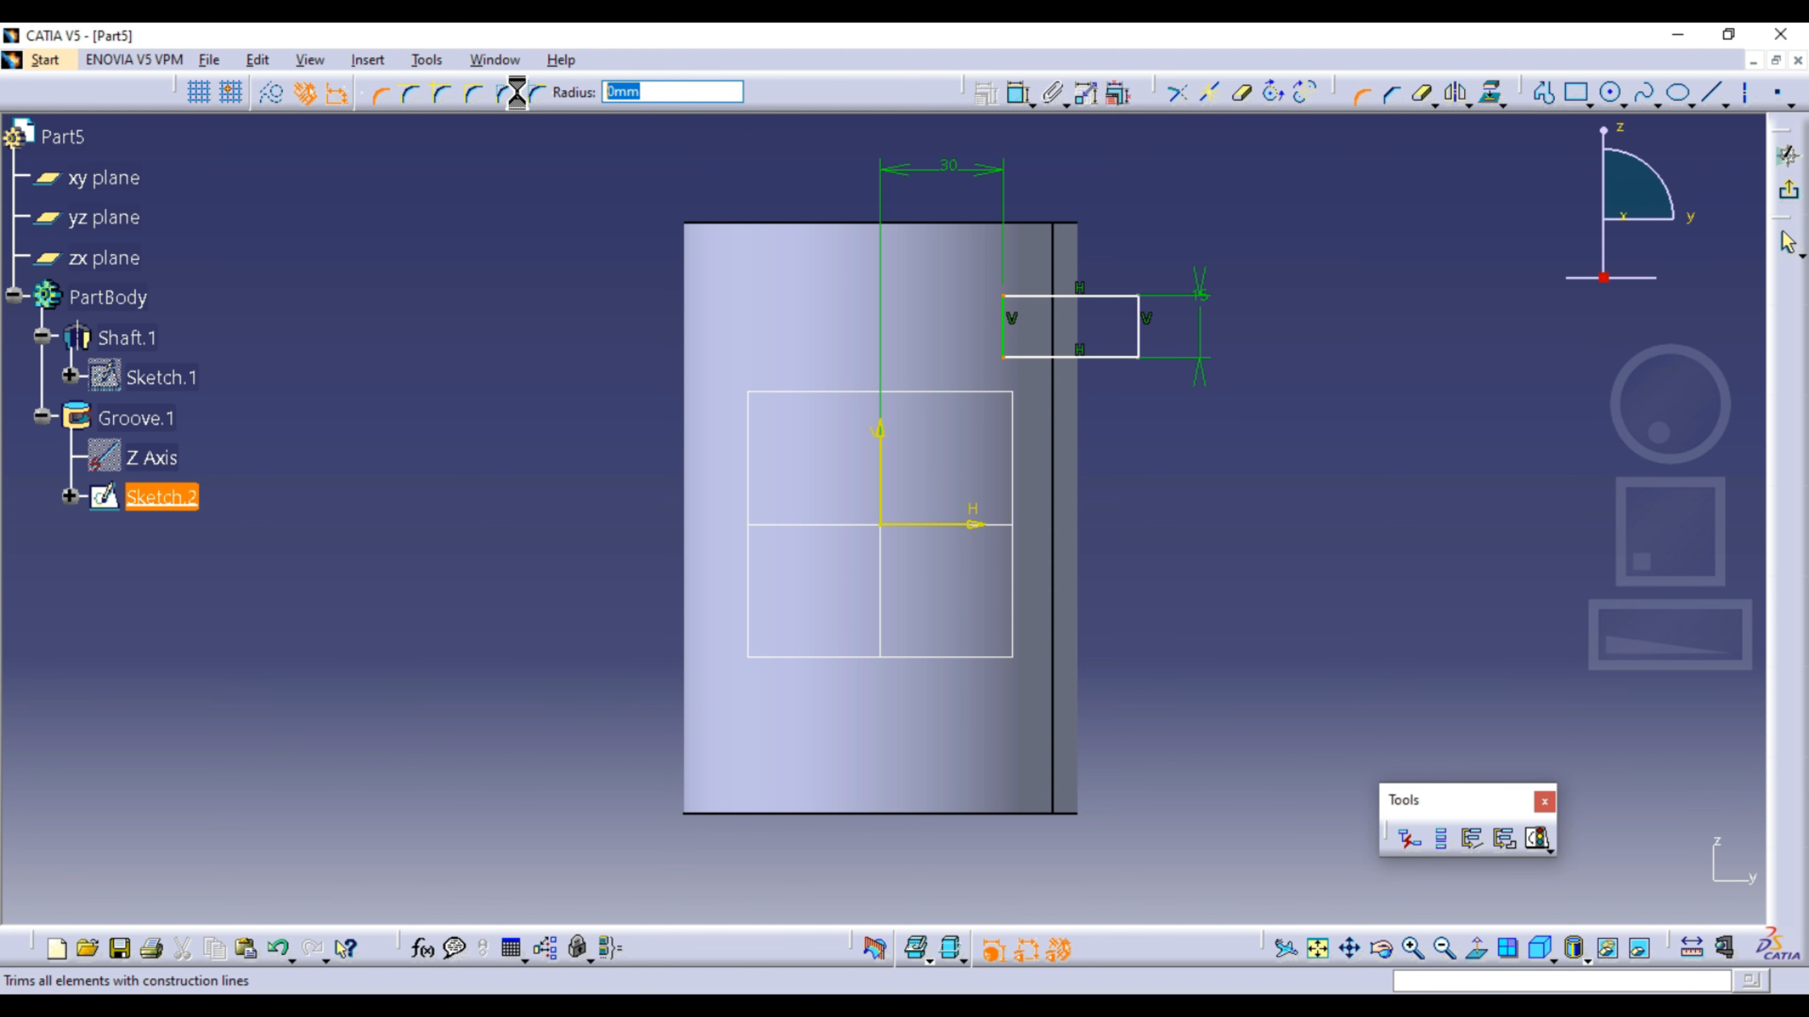
{"action": "type", "text": "5"}
{"action": "key", "text": "Return"}
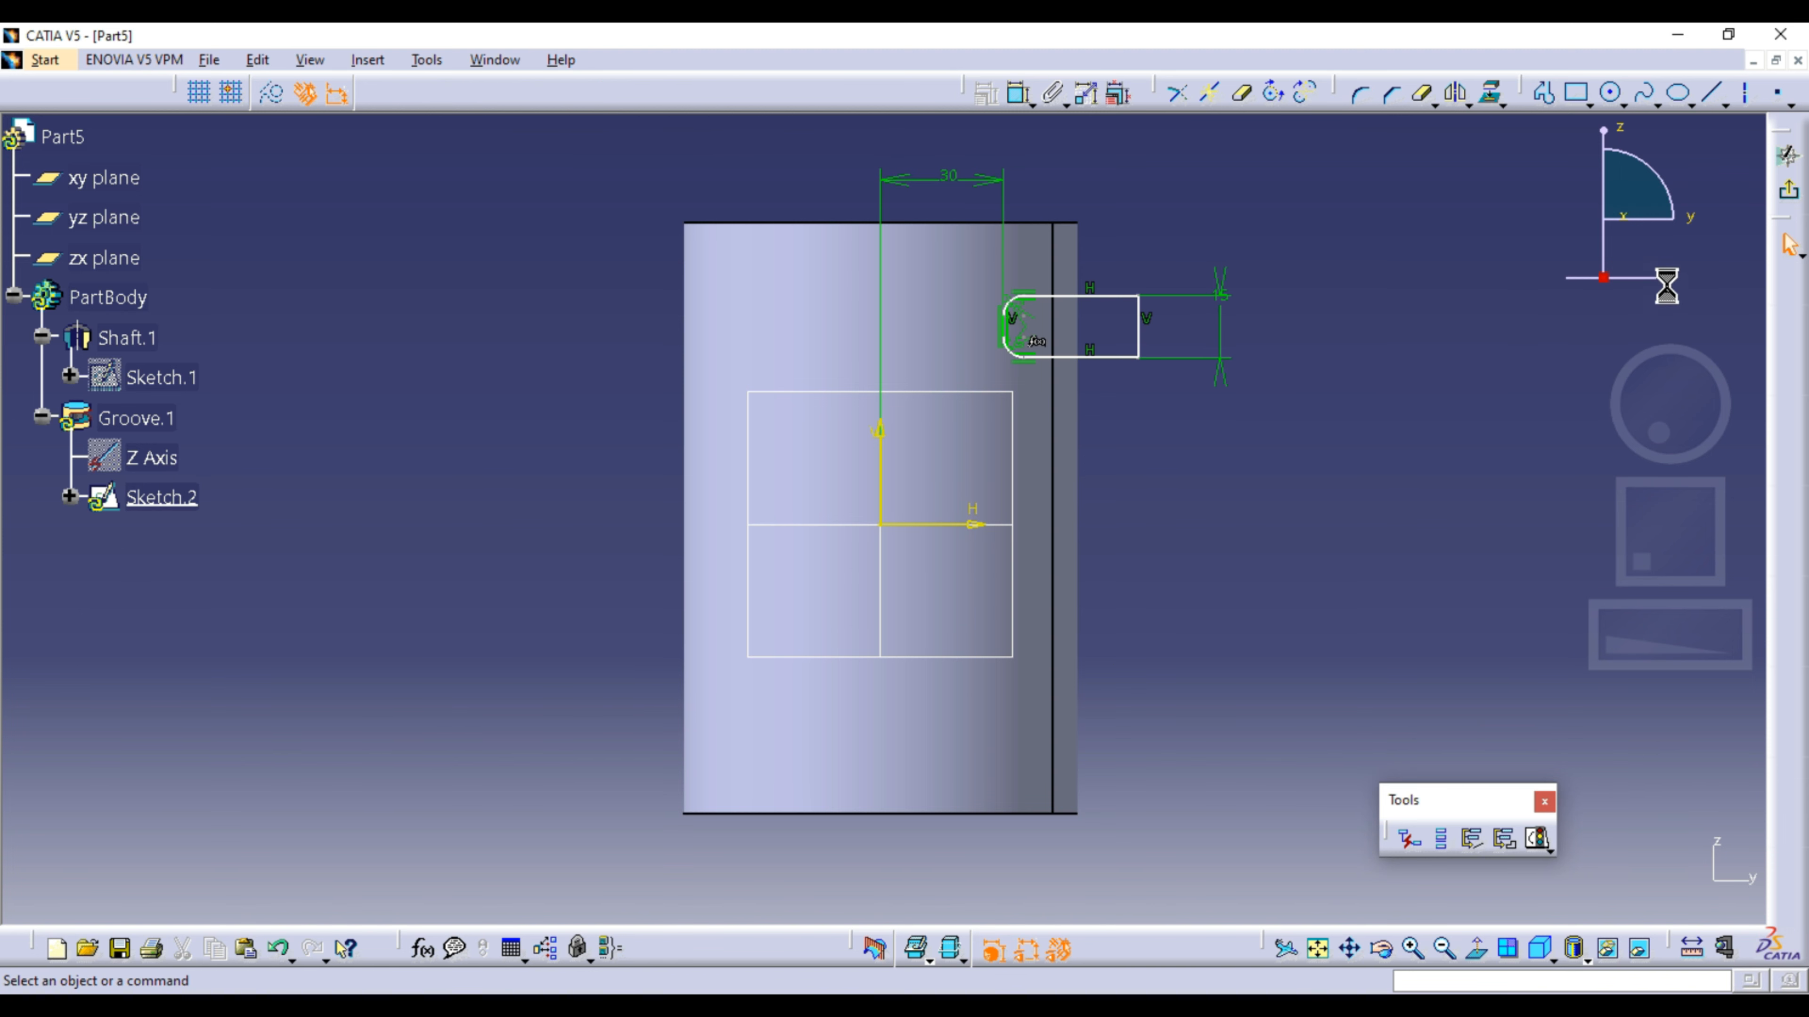
{"action": "left_click", "coordinate": [1787, 191]}
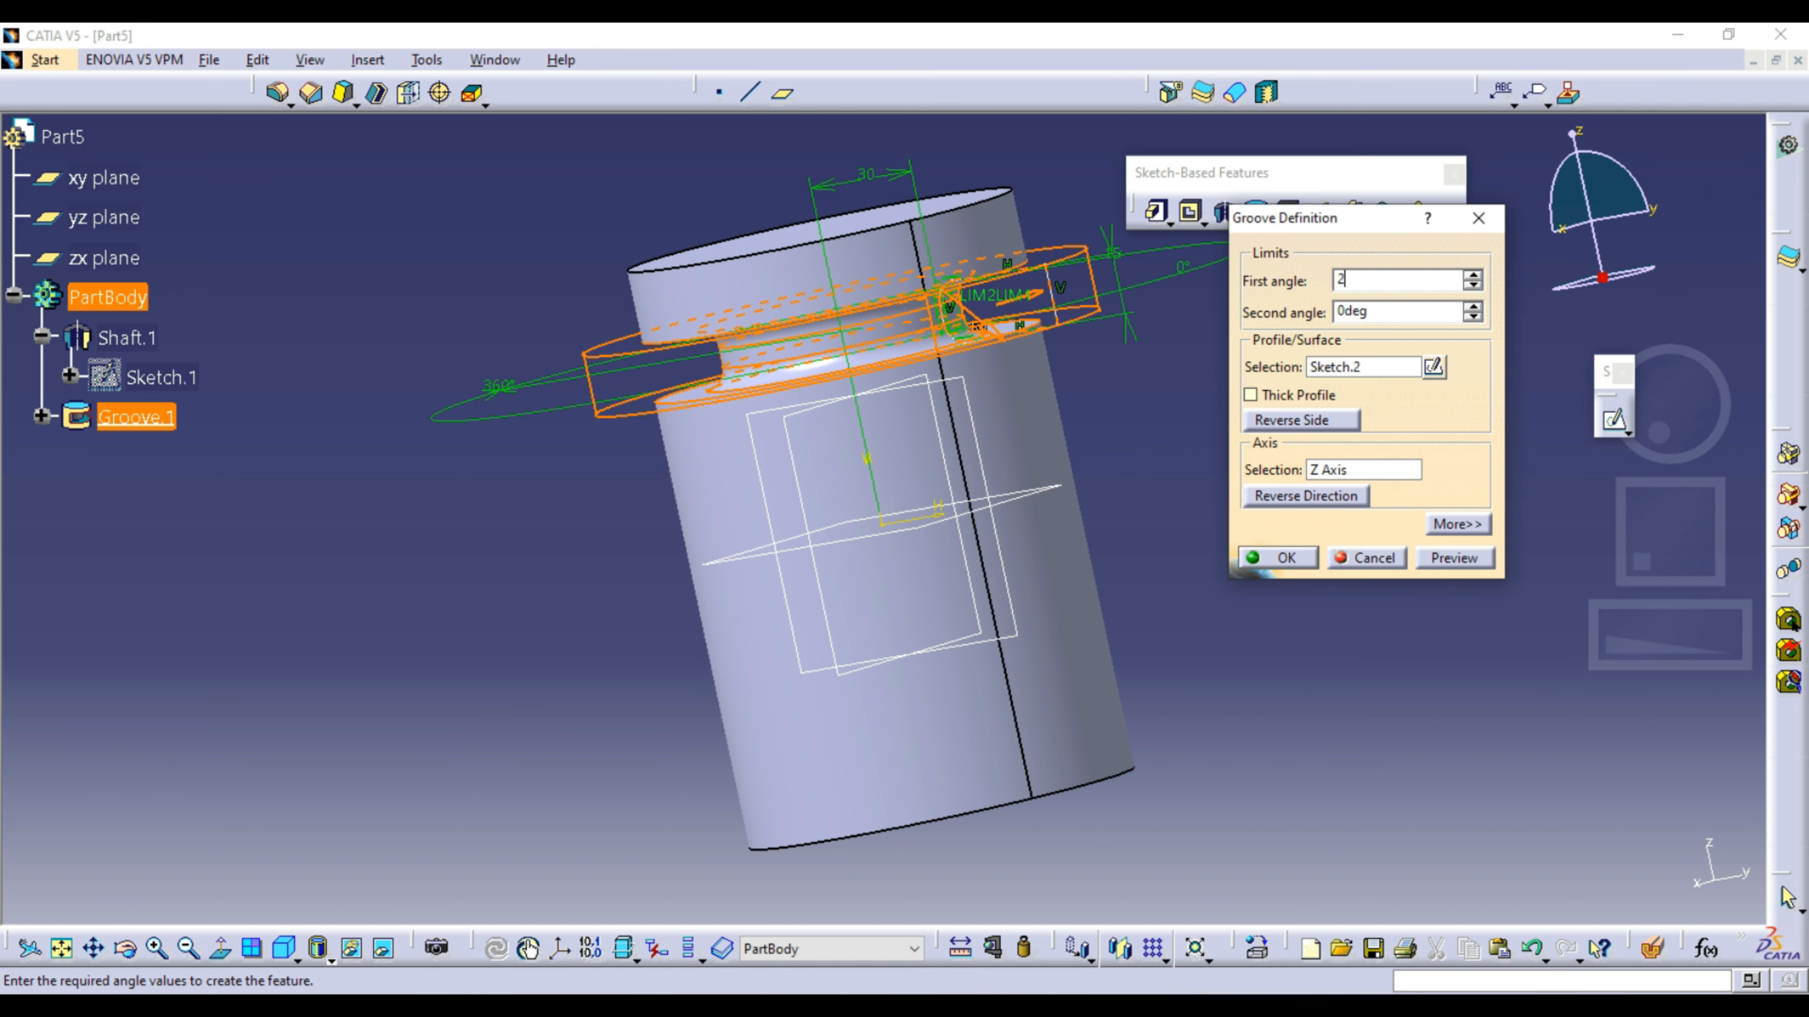
Step: Reduce the groove's first angle to a partial revolution and inspect the cut from the other side
{"action": "key", "text": "Return"}
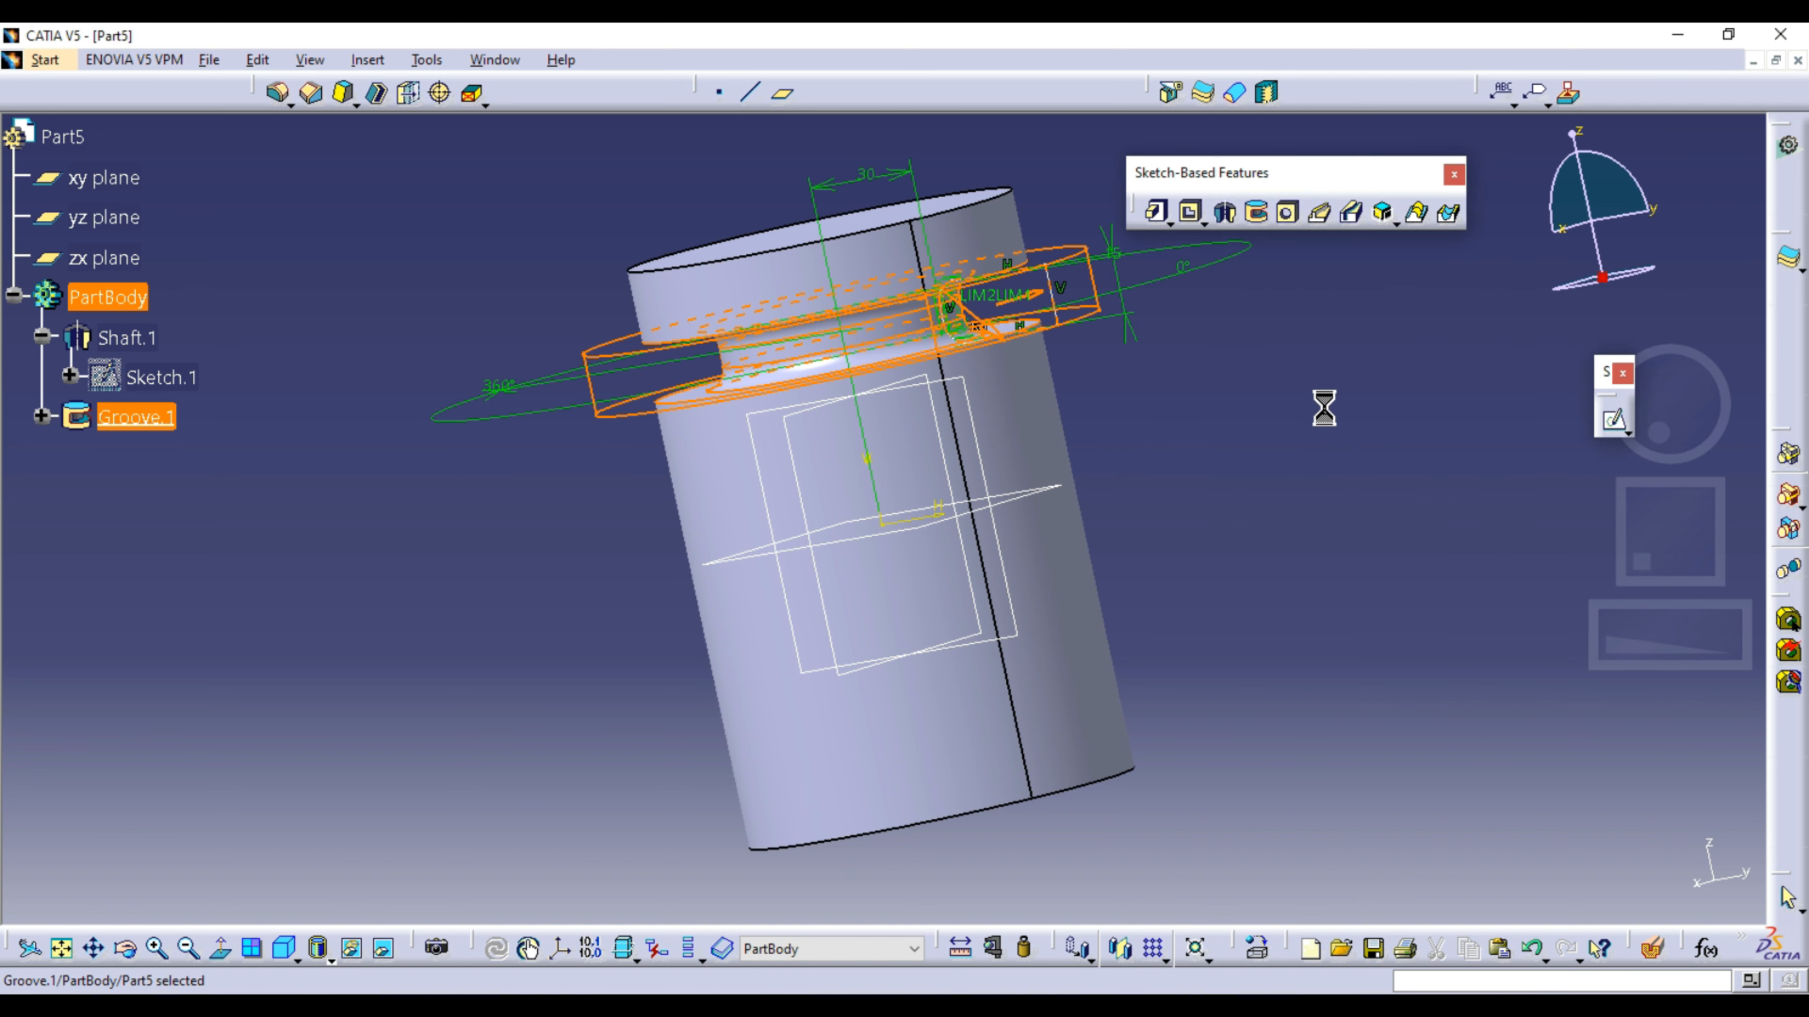
{"action": "middle_click_drag", "start_coordinate": [1291, 392], "coordinate": [1054, 501]}
{"action": "middle_click_drag", "start_coordinate": [832, 501], "coordinate": [1090, 498]}
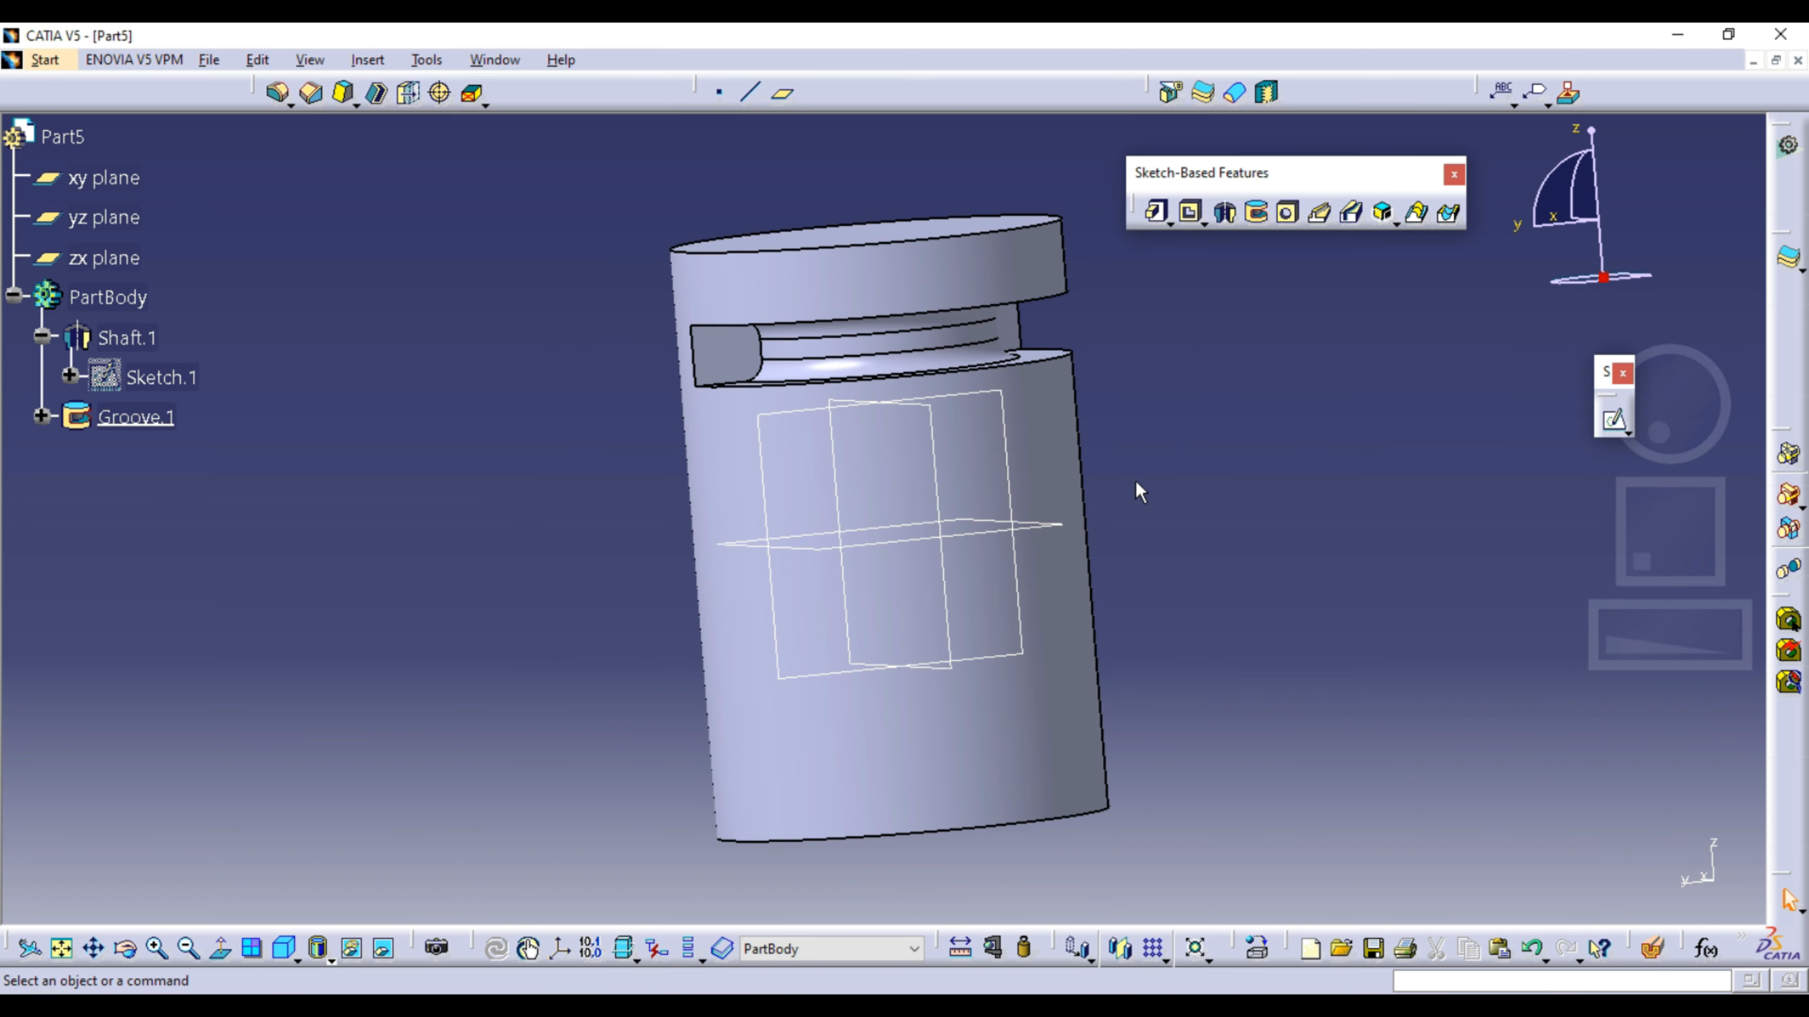
Step: Delete the existing groove and its rounded rectangle sketch from the cylinder
{"action": "key", "text": "ctrl+z"}
{"action": "right_click", "coordinate": [142, 410]}
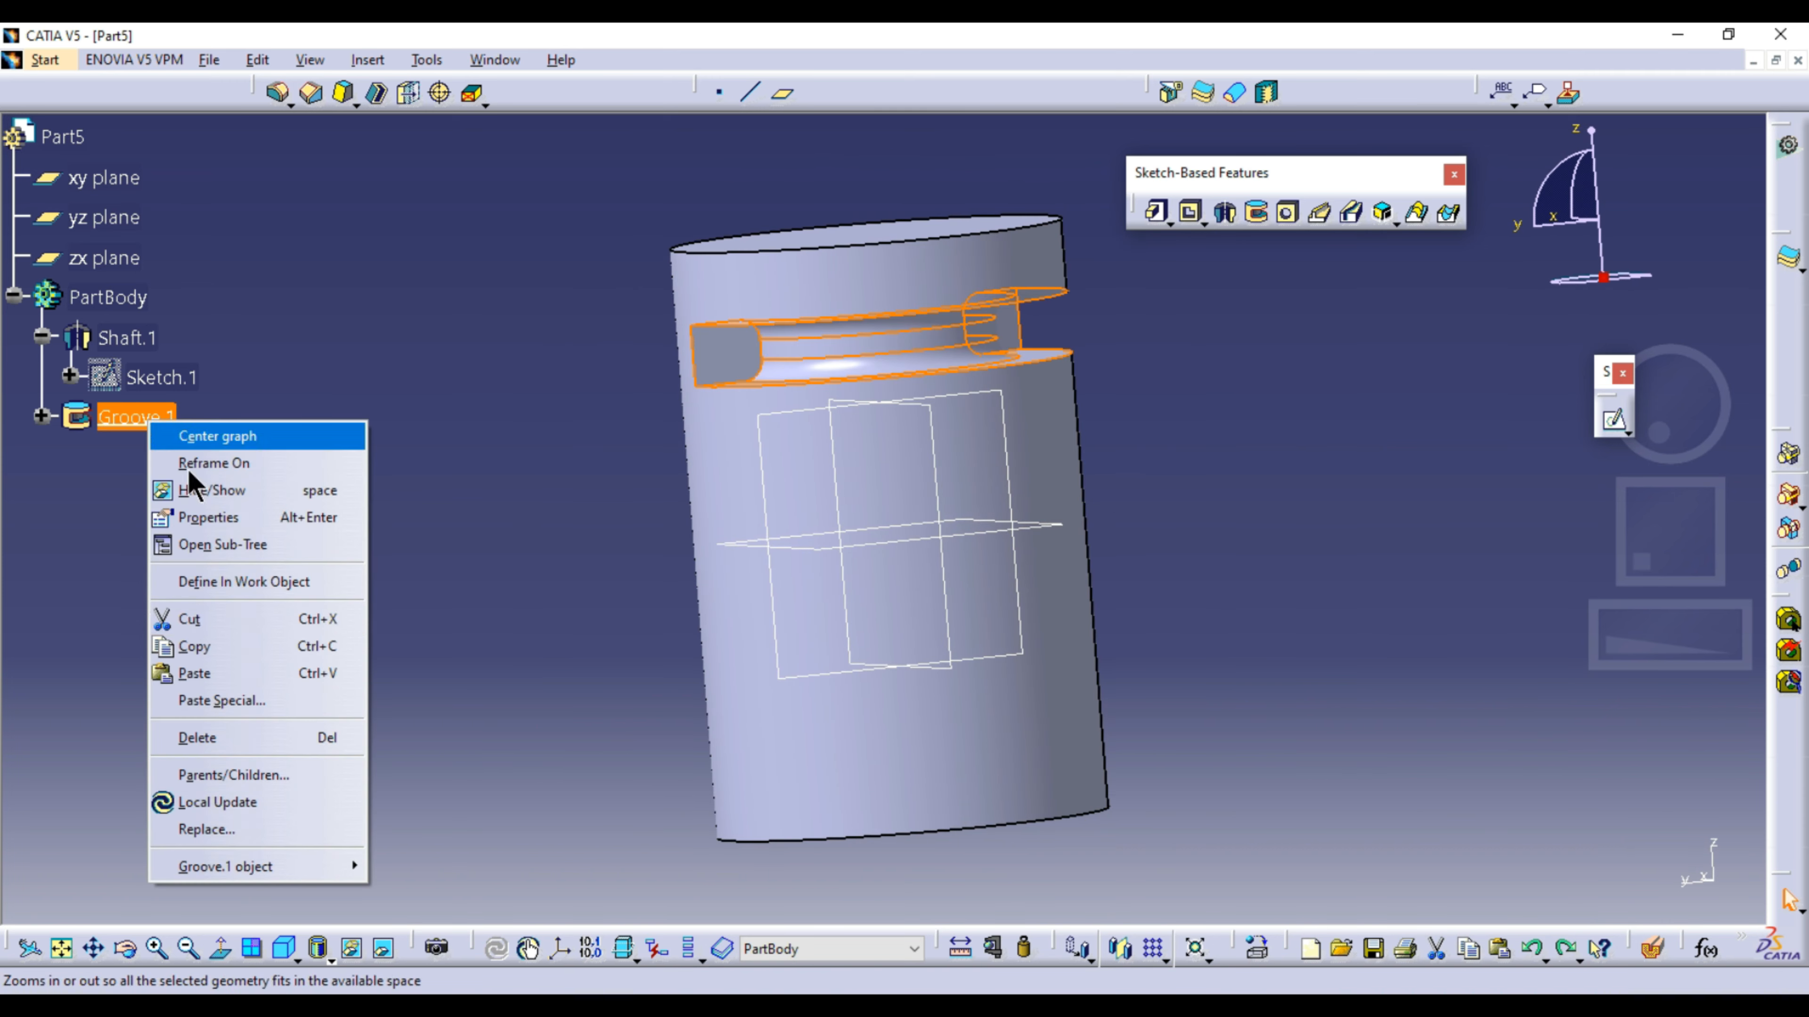
{"action": "left_click", "coordinate": [185, 734]}
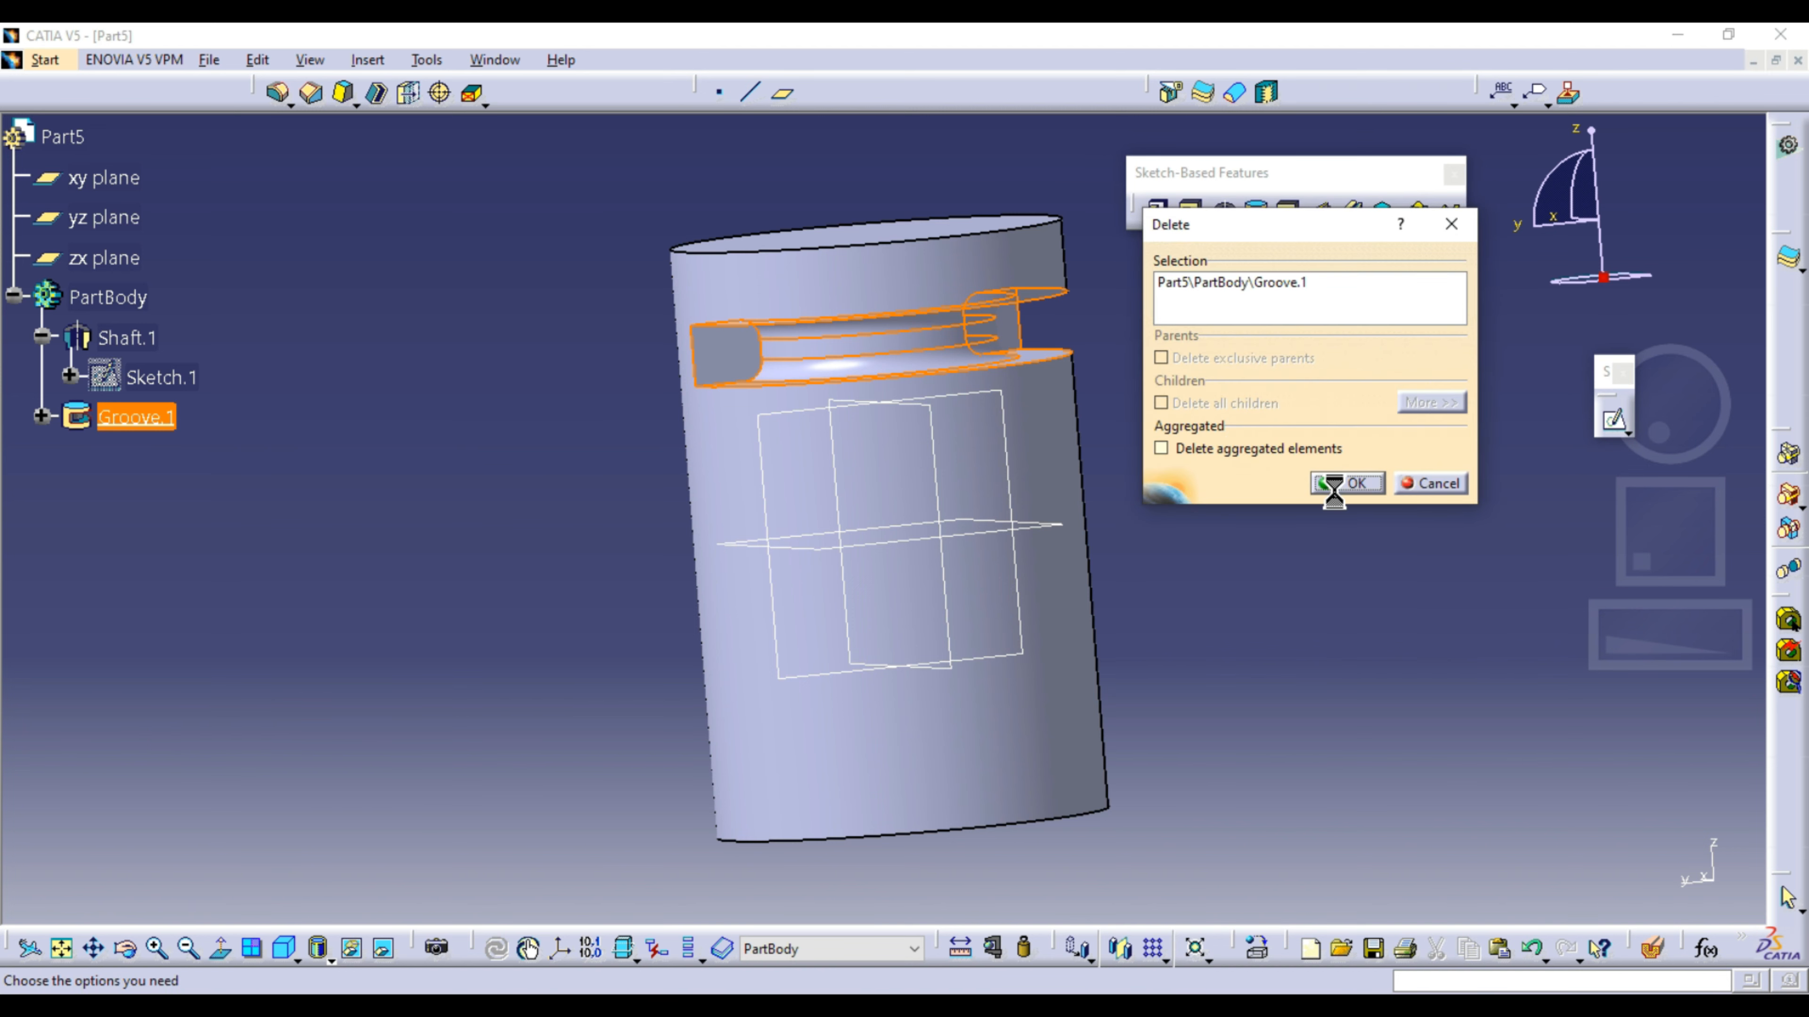
{"action": "left_click", "coordinate": [1335, 482]}
{"action": "right_click", "coordinate": [135, 457]}
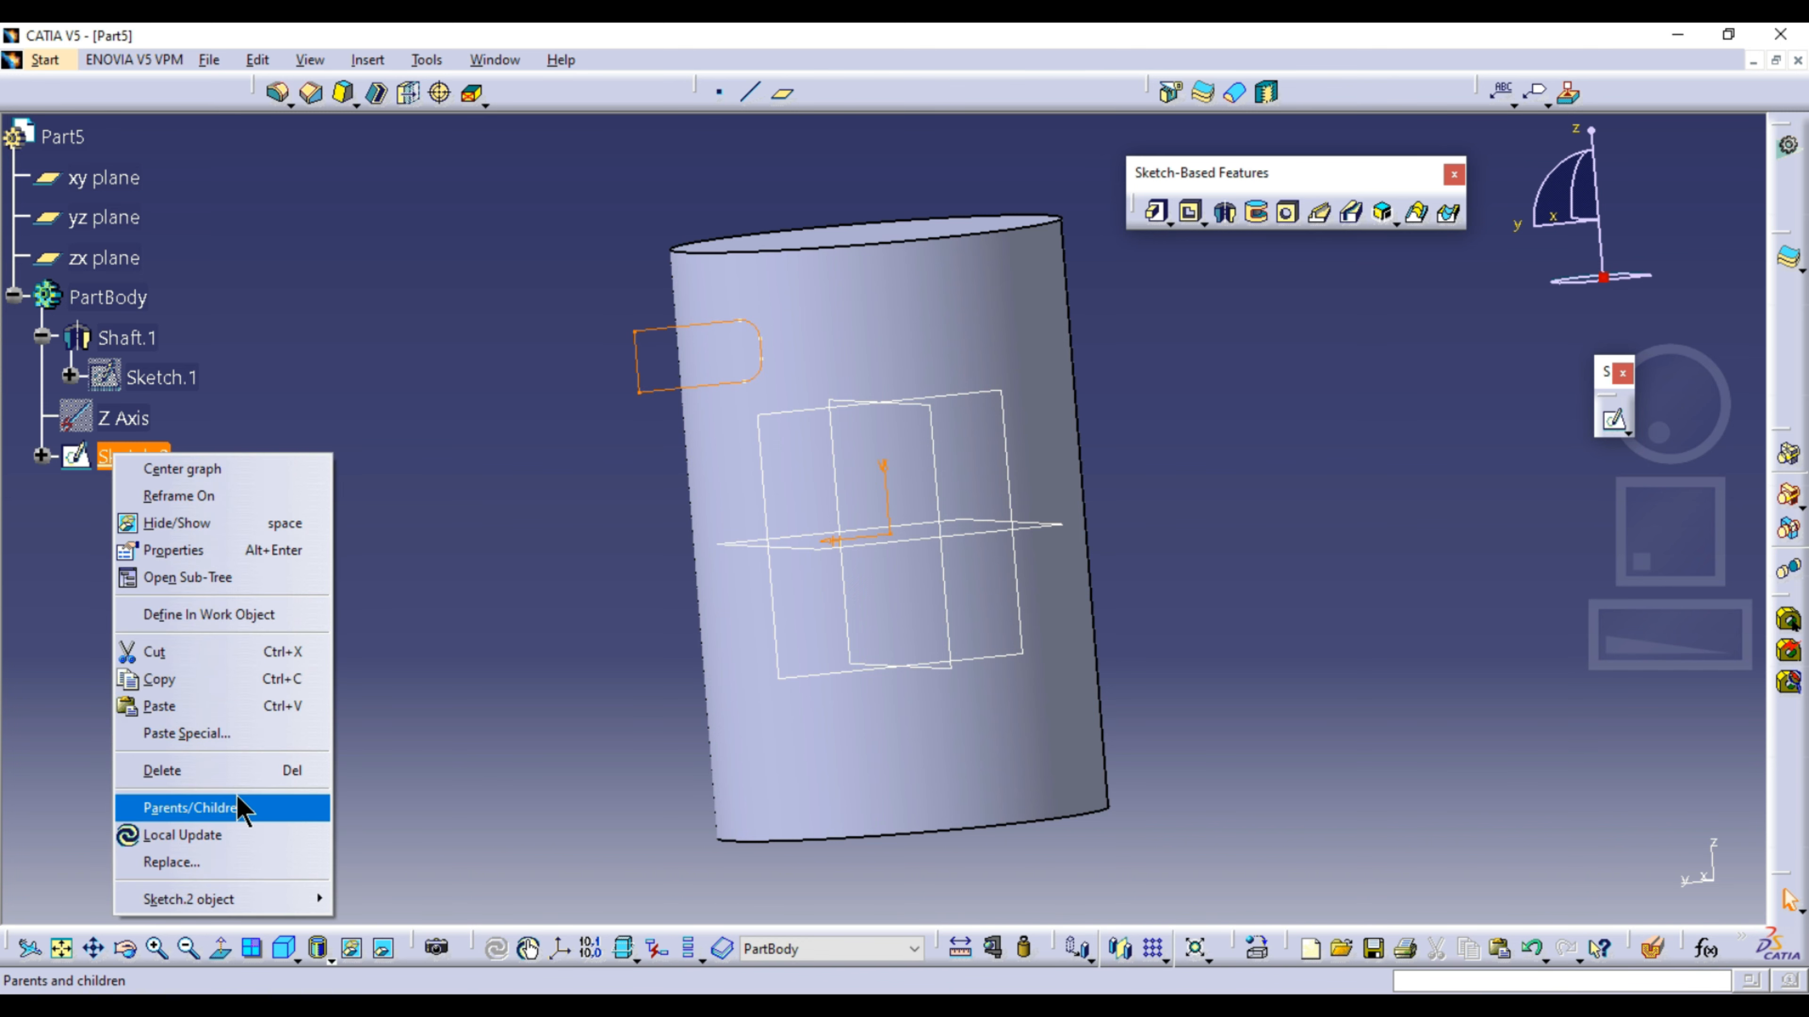
{"action": "left_click", "coordinate": [264, 770]}
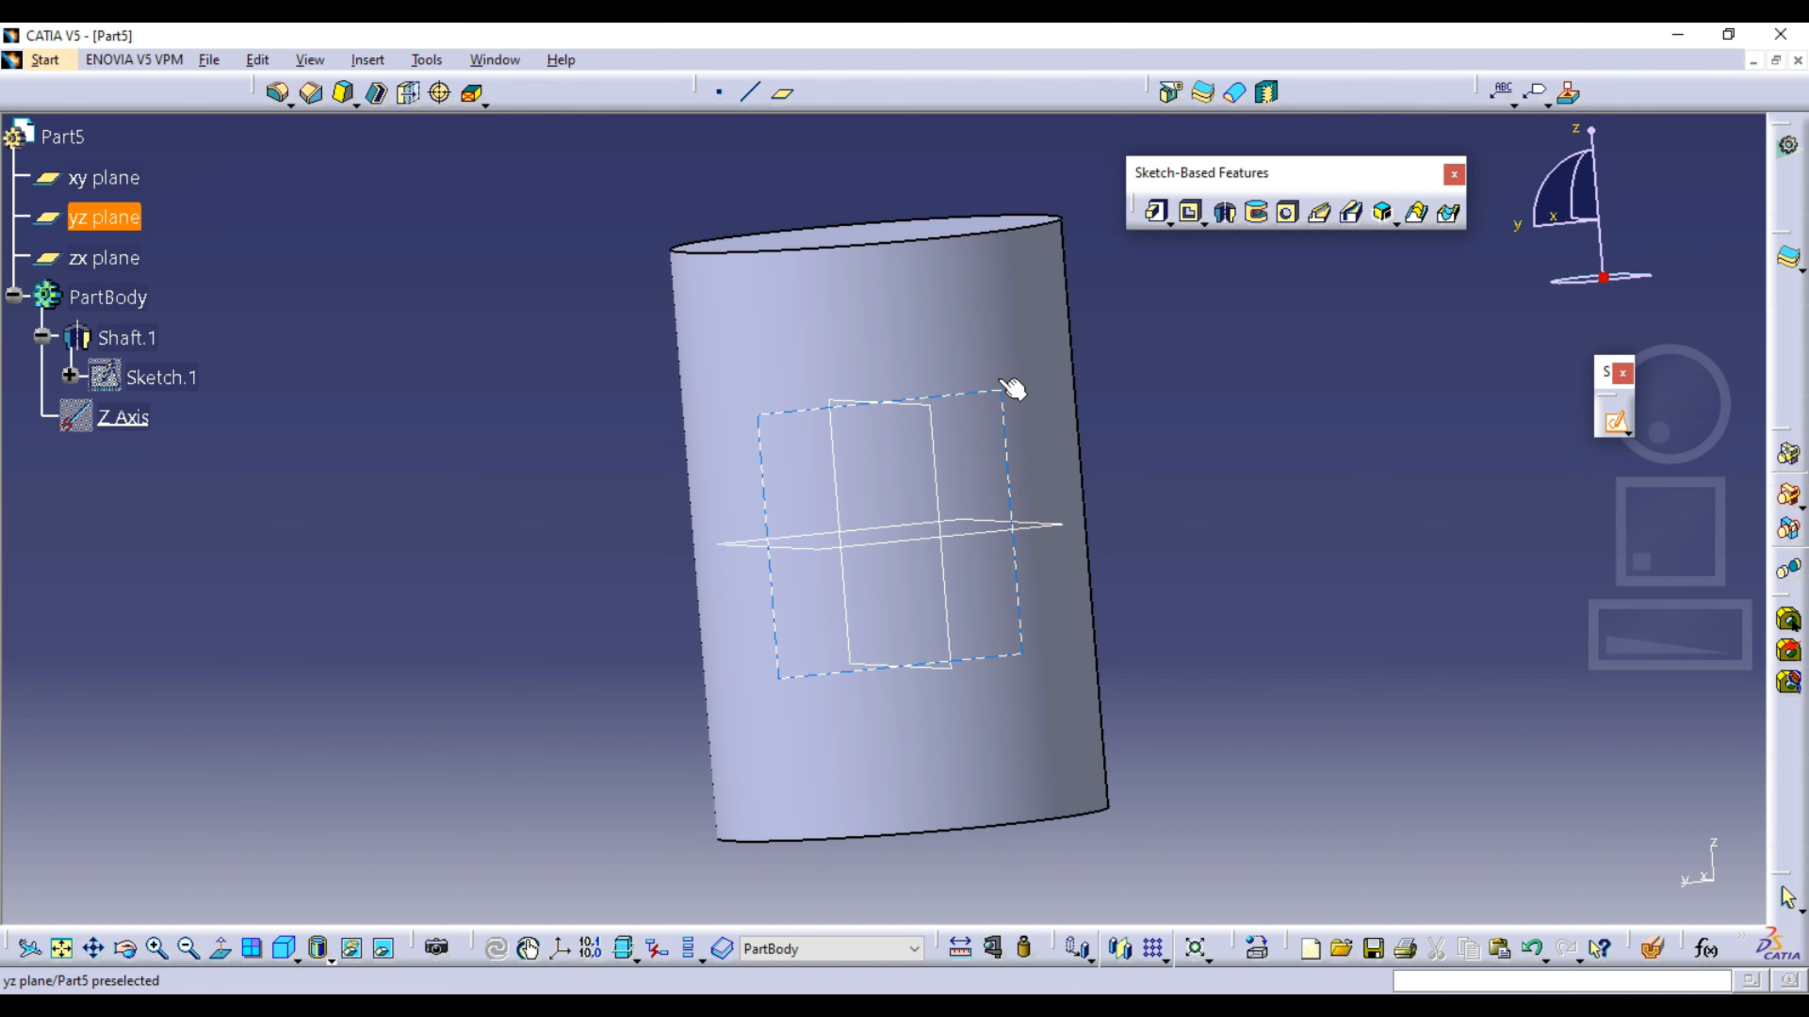
Step: Sketch a closed spline on the yz plane, with a wavy inner side within the cylinder and its outer side beyond the cylinder's edge
{"action": "left_click", "coordinate": [1008, 394]}
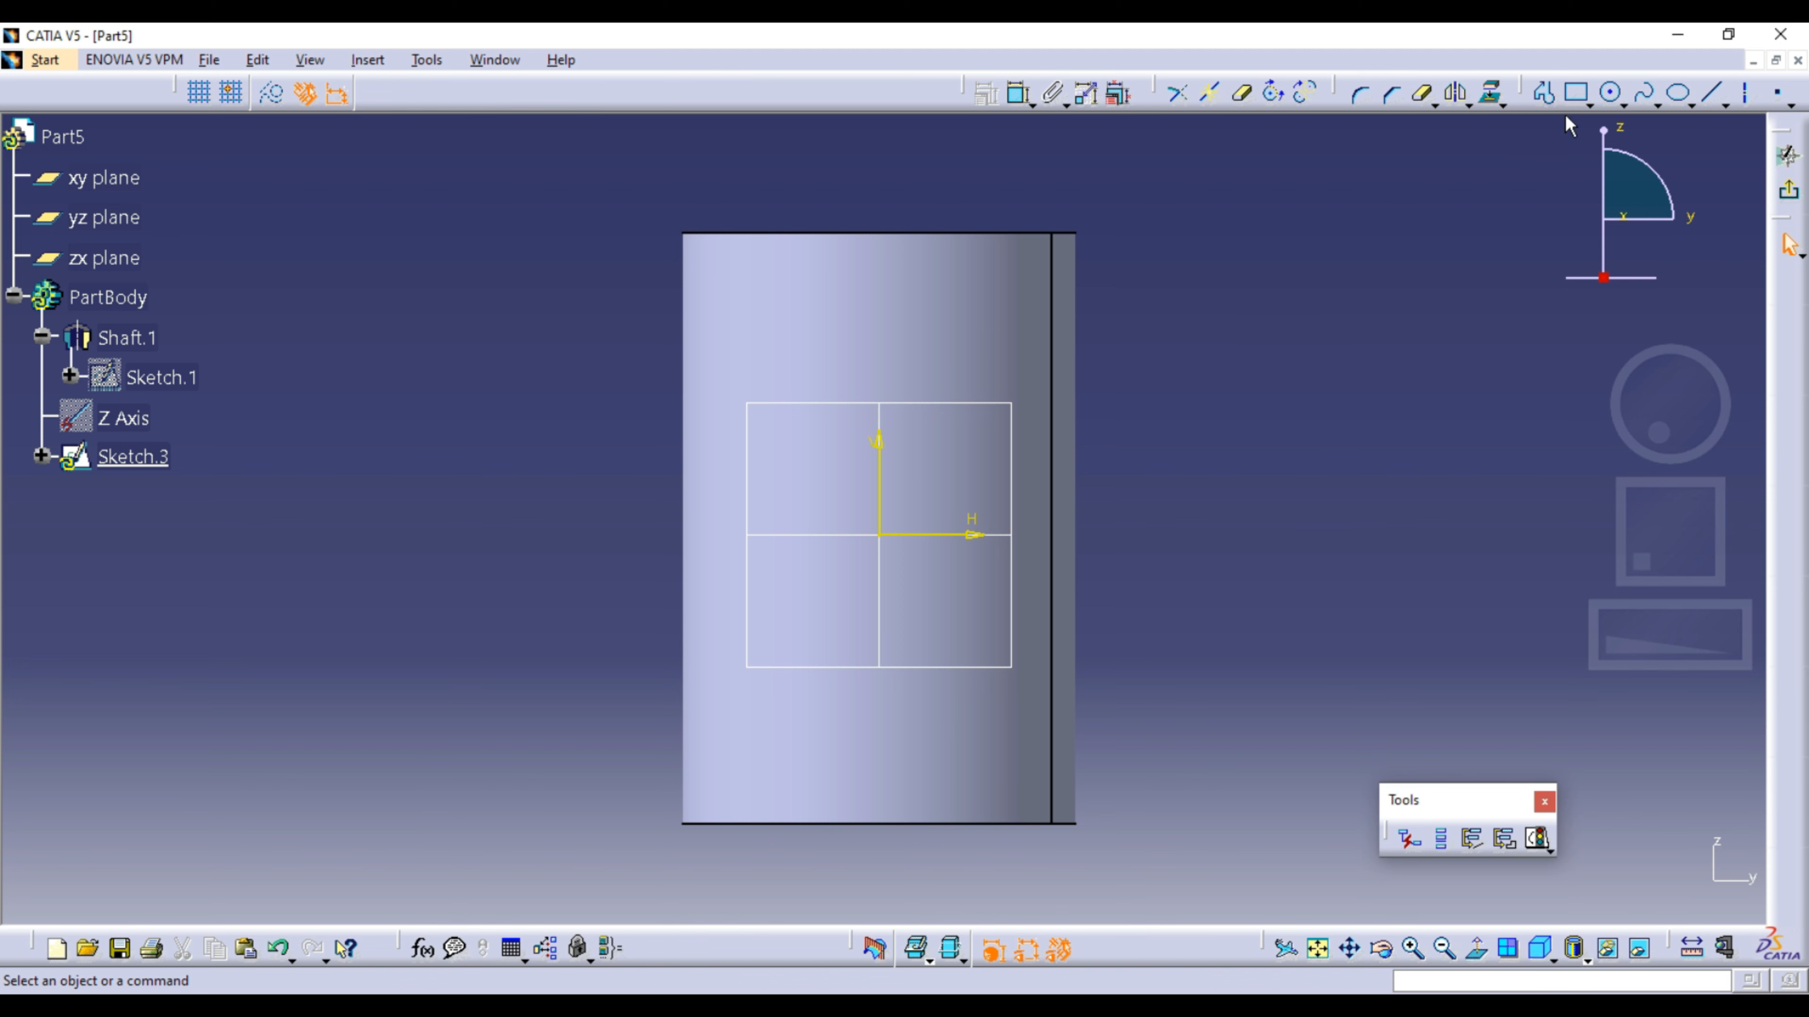
{"action": "left_click", "coordinate": [1644, 92]}
{"action": "left_click", "coordinate": [1092, 267]}
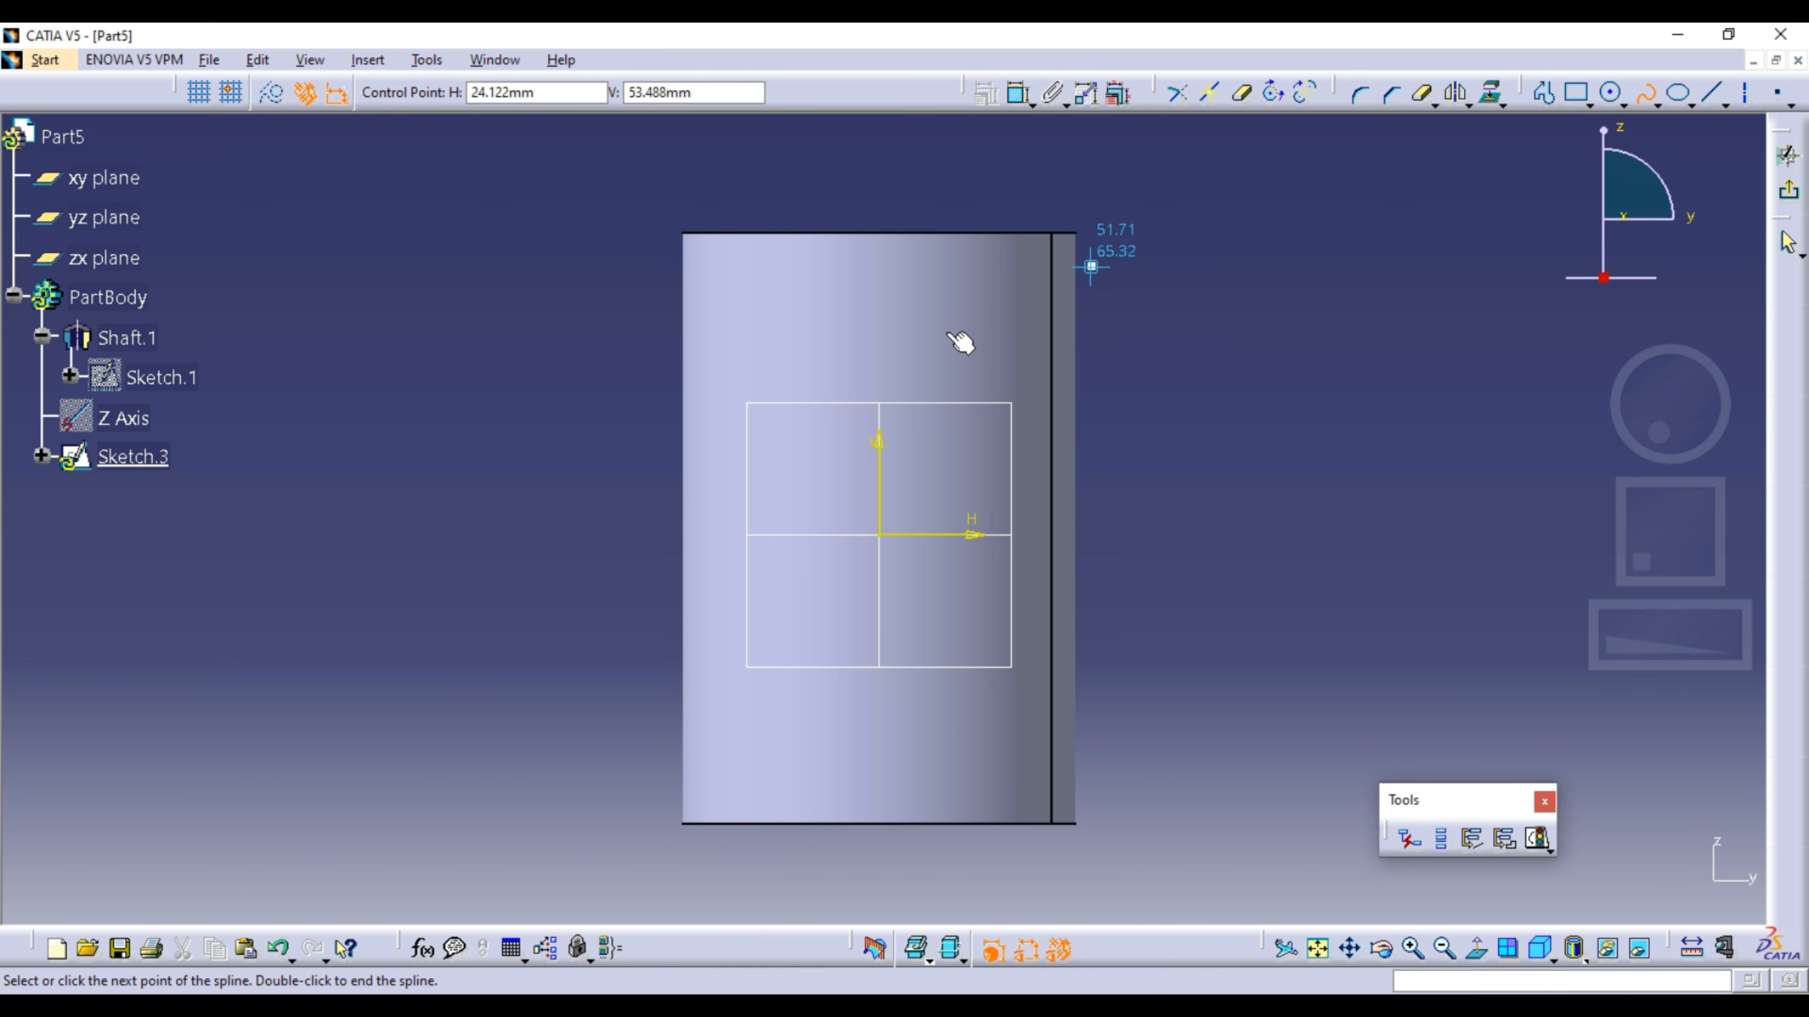
{"action": "left_click", "coordinate": [945, 331]}
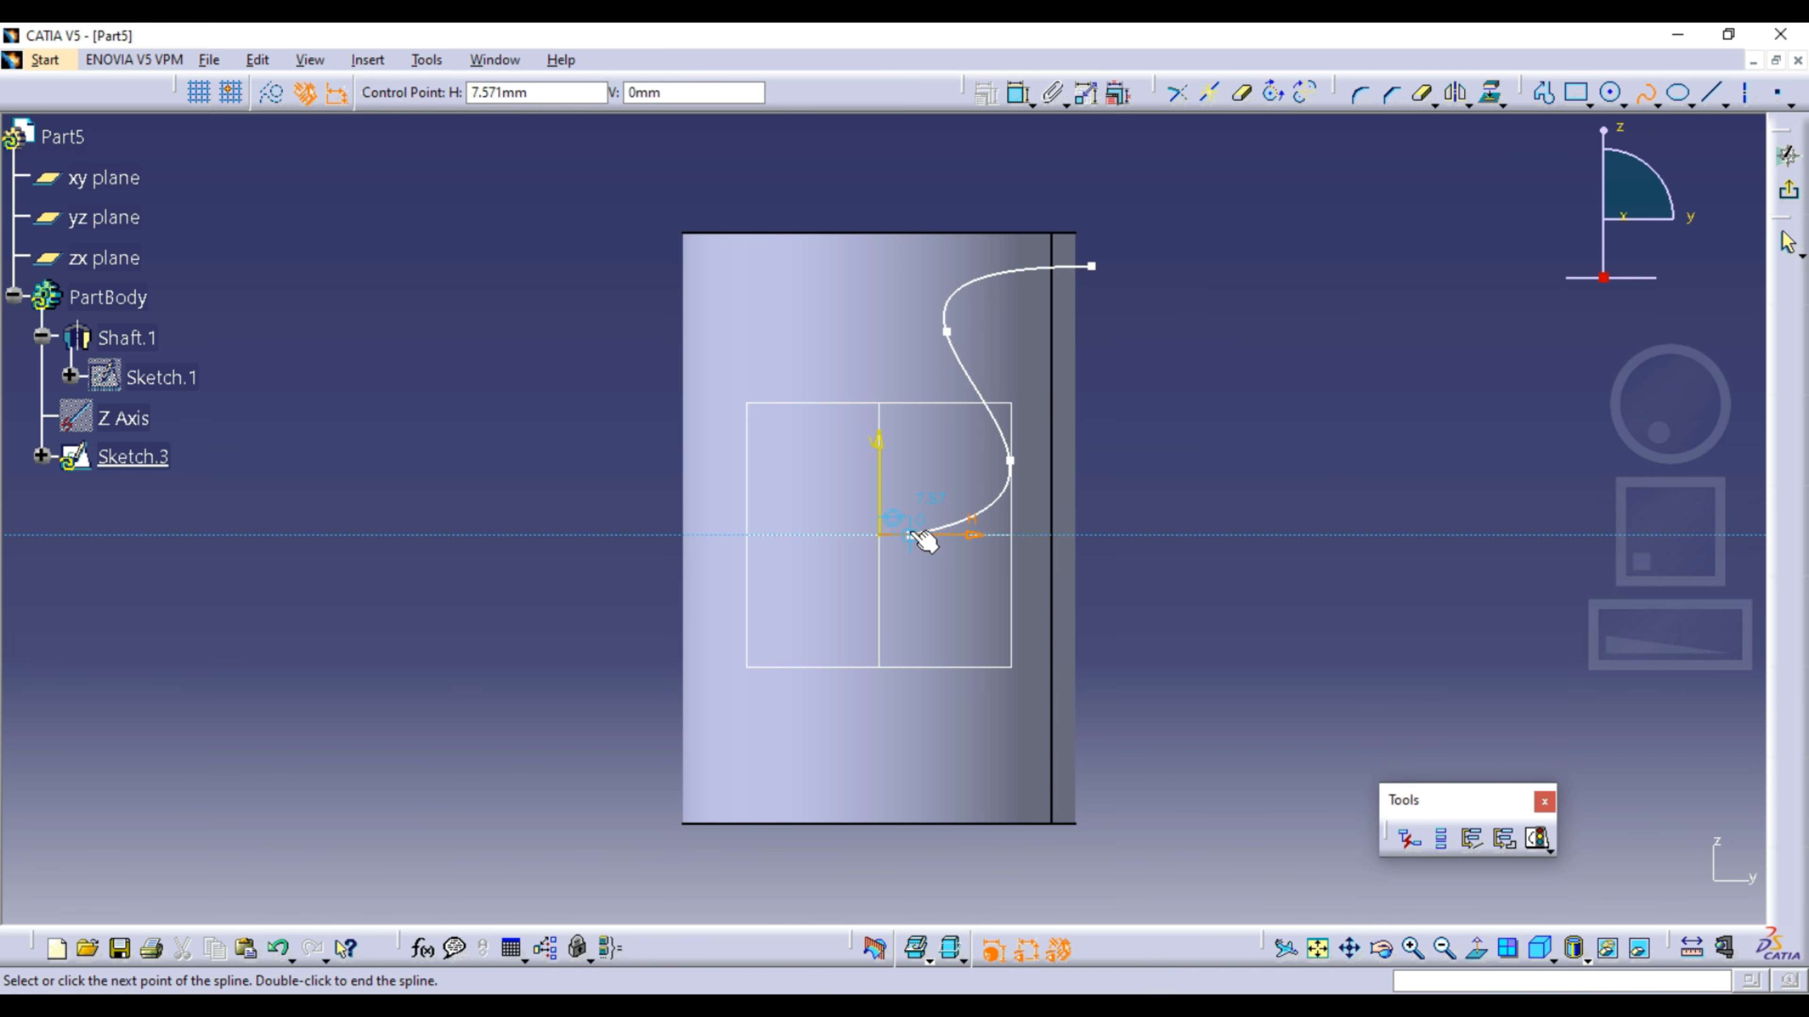
{"action": "left_click", "coordinate": [910, 530]}
{"action": "left_click", "coordinate": [954, 629]}
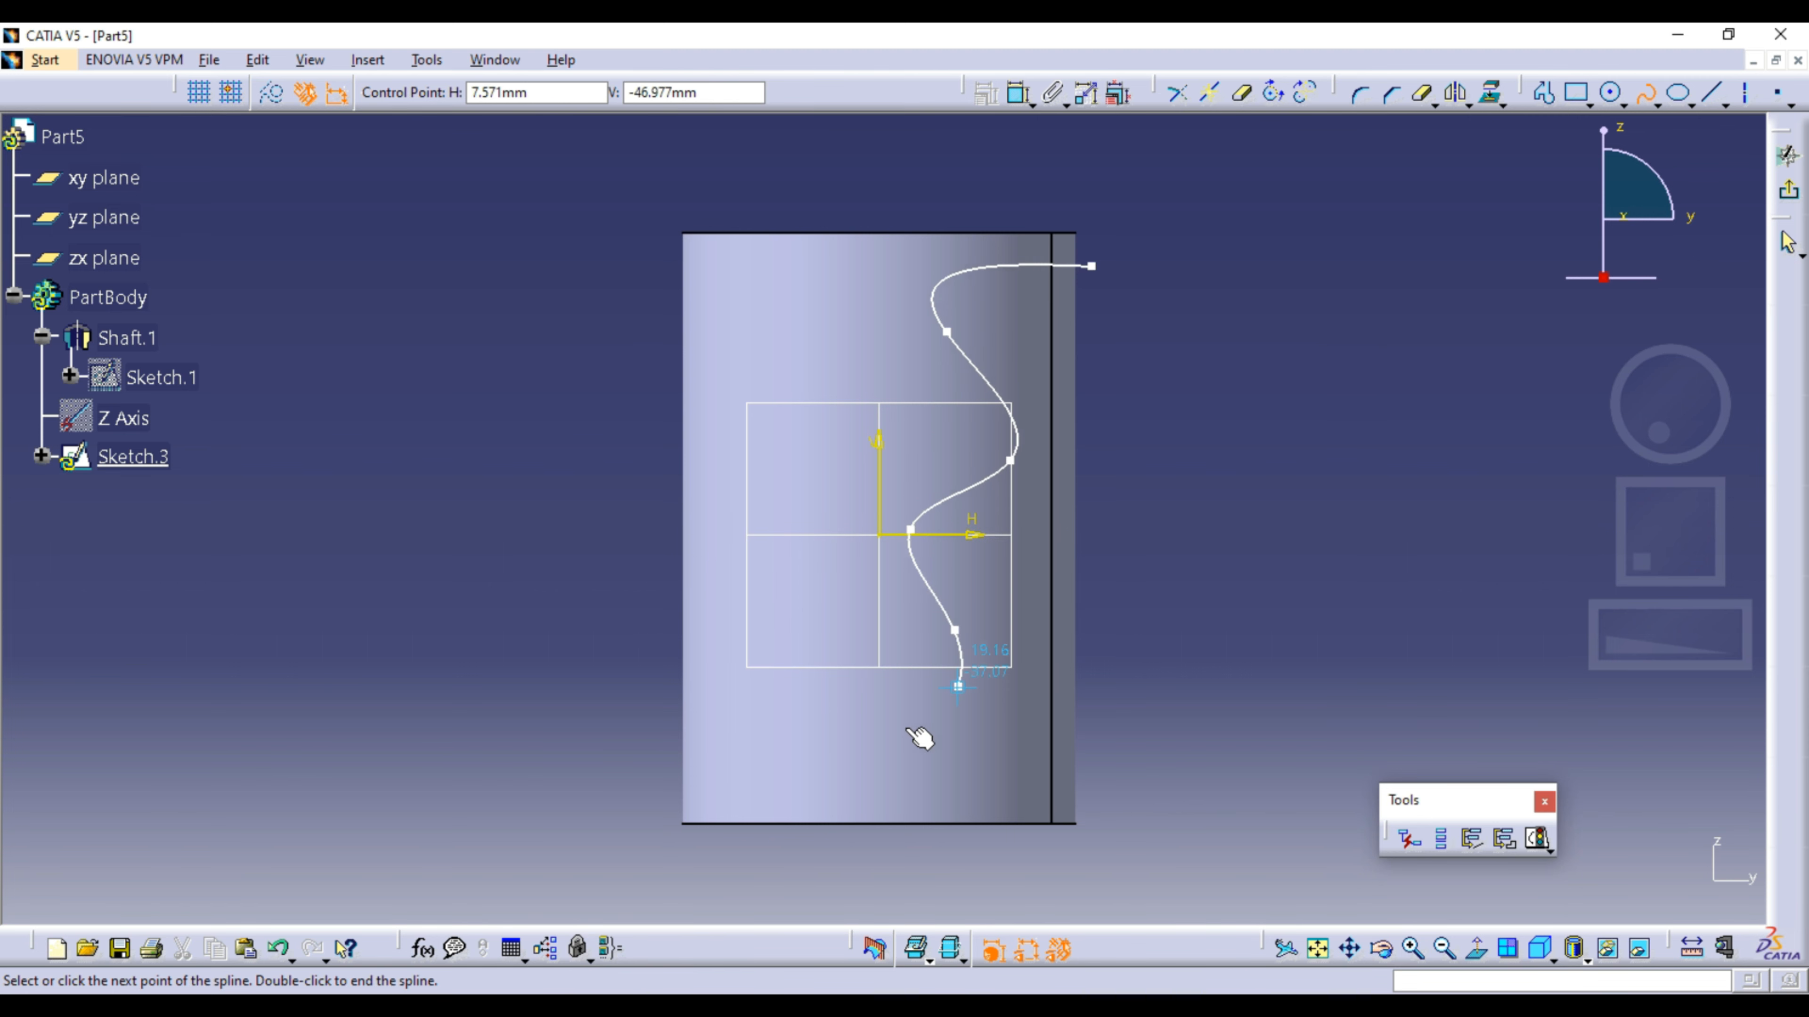
{"action": "left_click", "coordinate": [905, 727]}
{"action": "left_click", "coordinate": [1033, 784]}
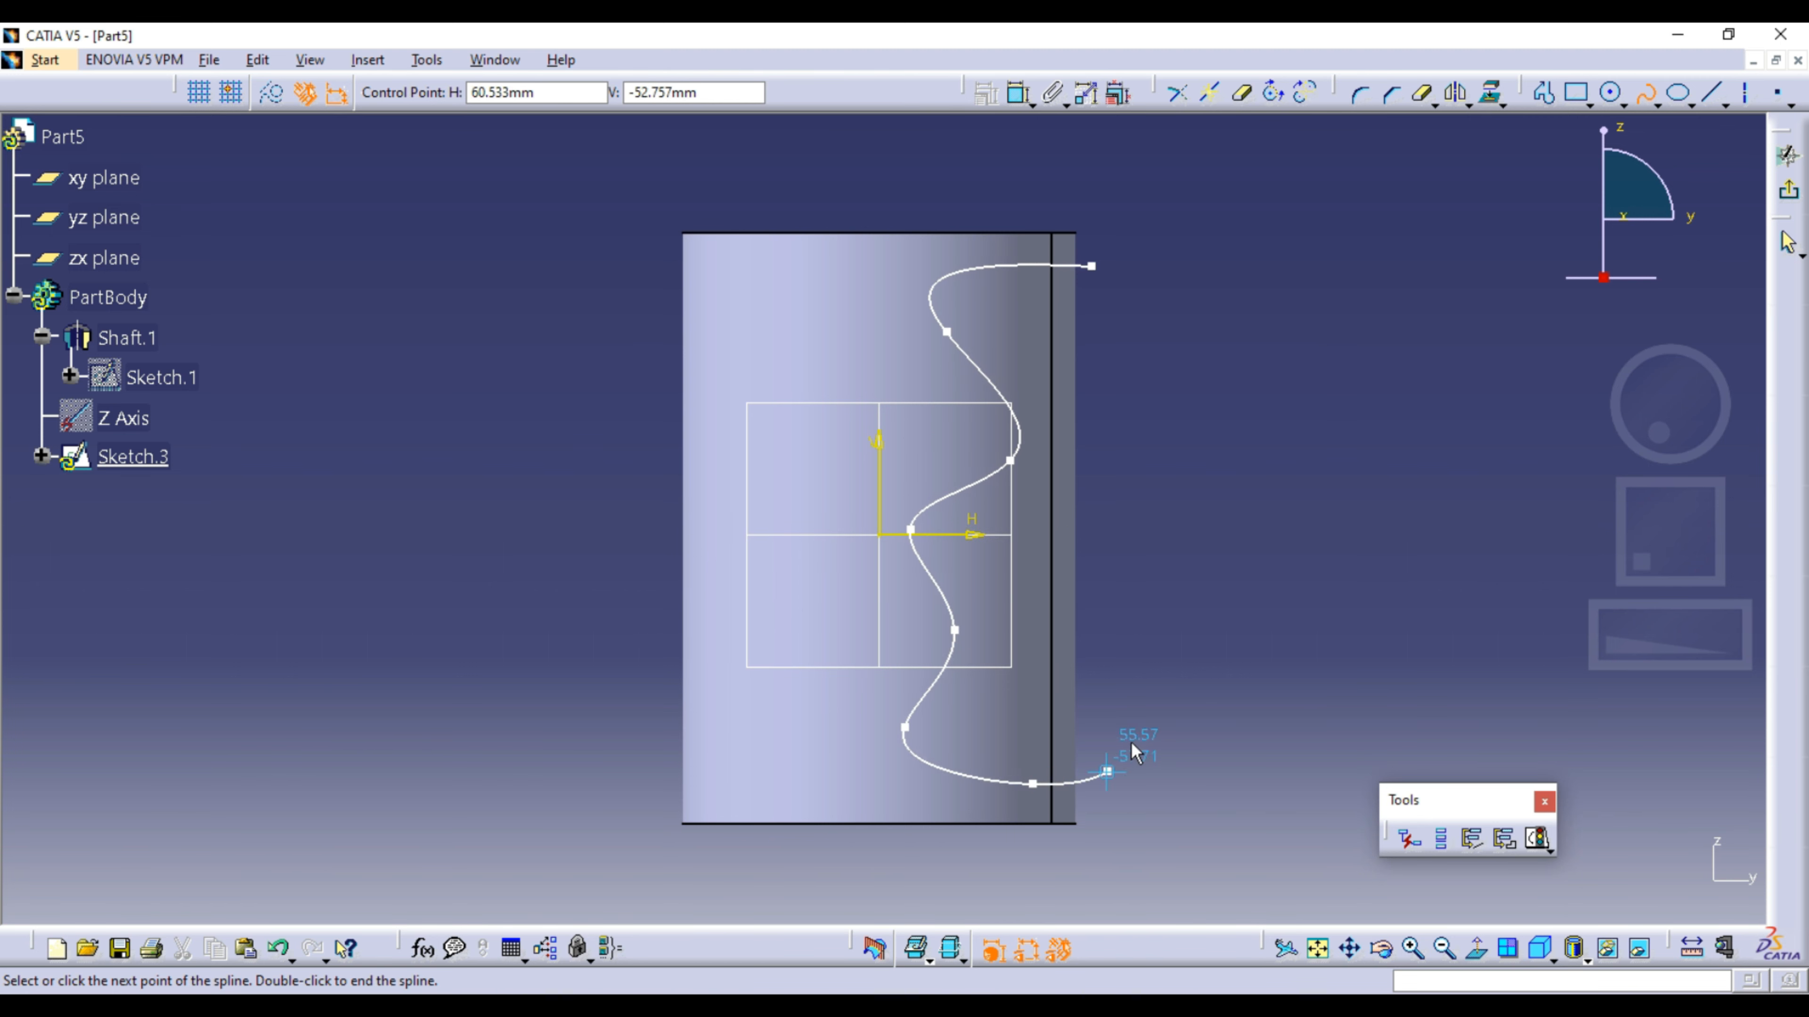
{"action": "left_click", "coordinate": [1136, 727]}
{"action": "left_click", "coordinate": [1152, 460]}
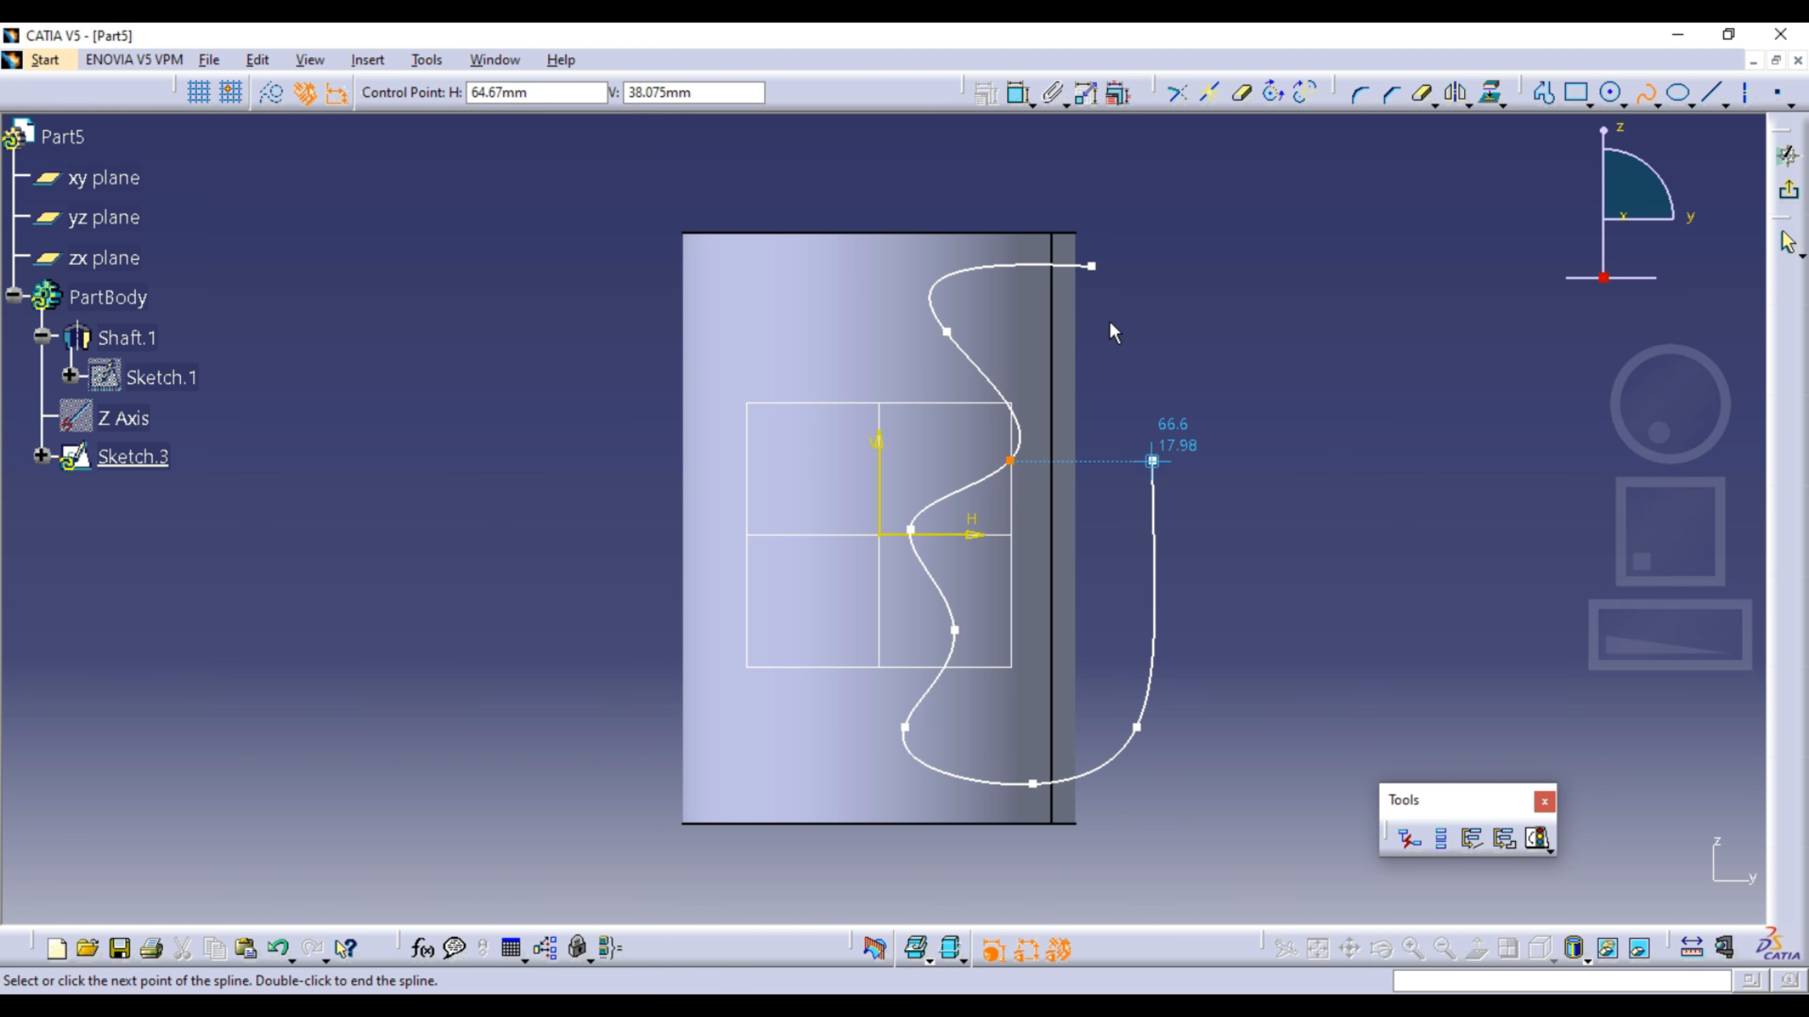
{"action": "left_click", "coordinate": [1092, 264]}
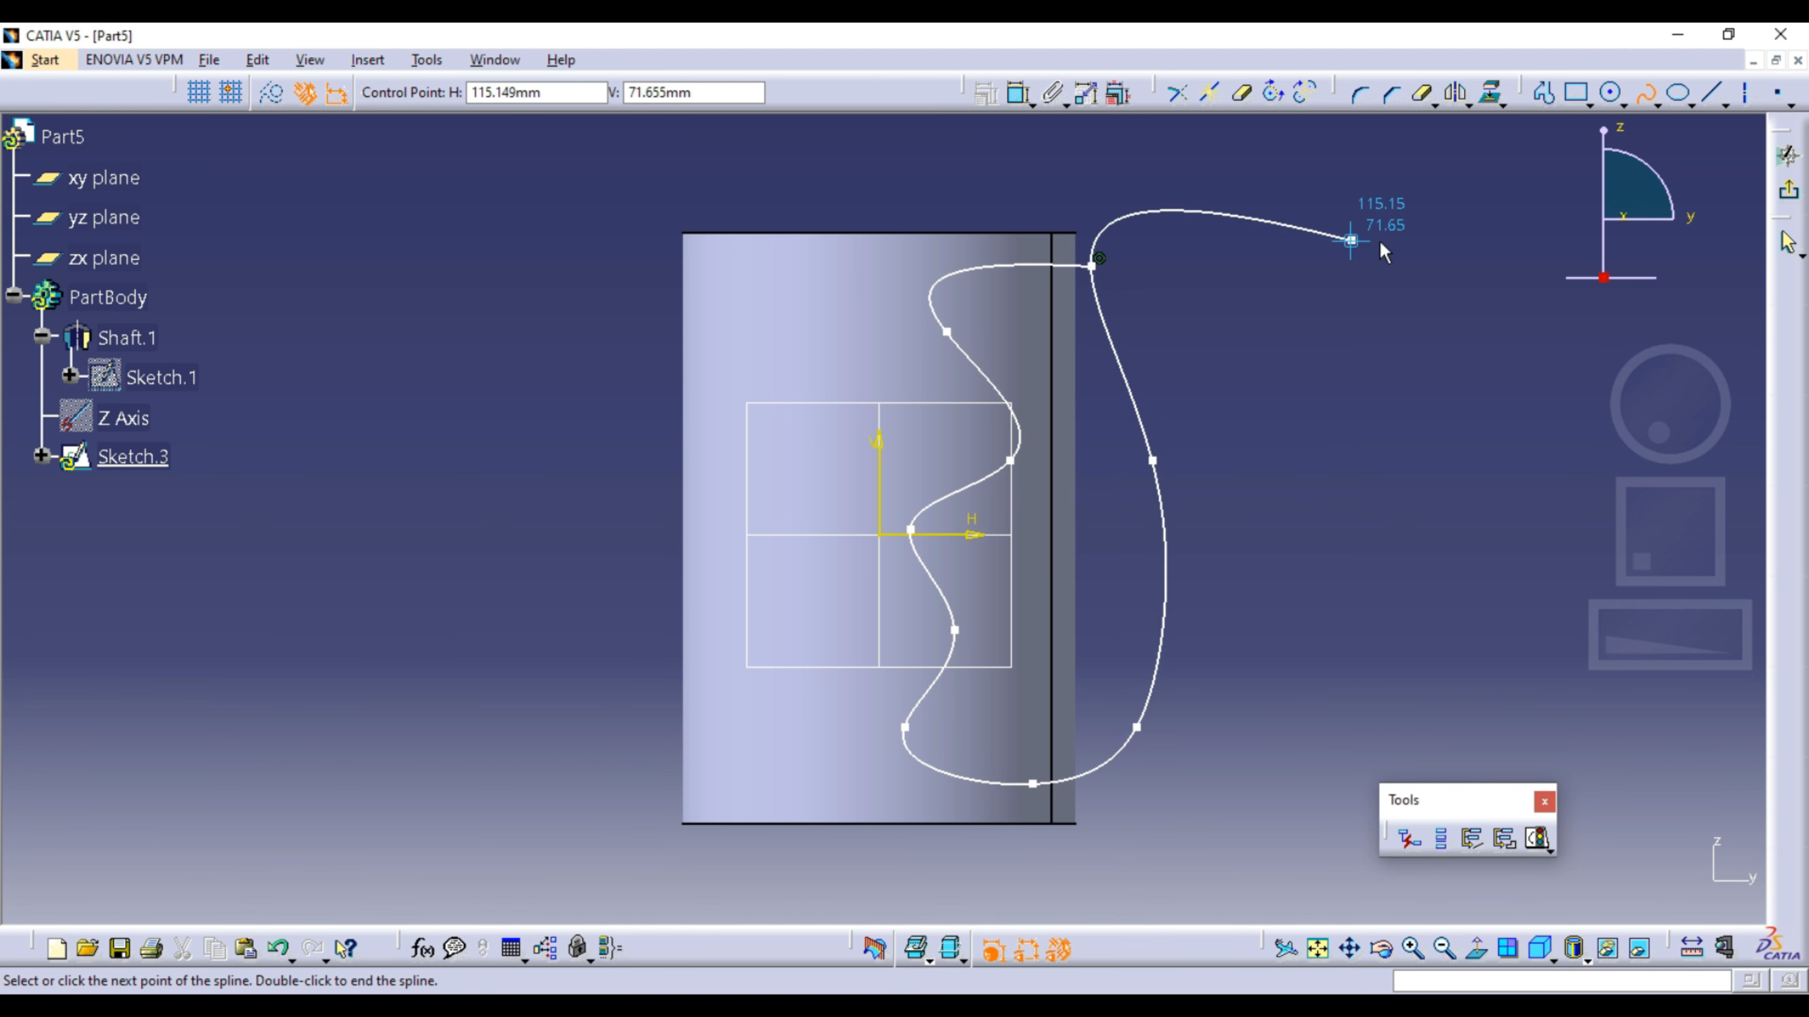
{"action": "key", "text": "Escape"}
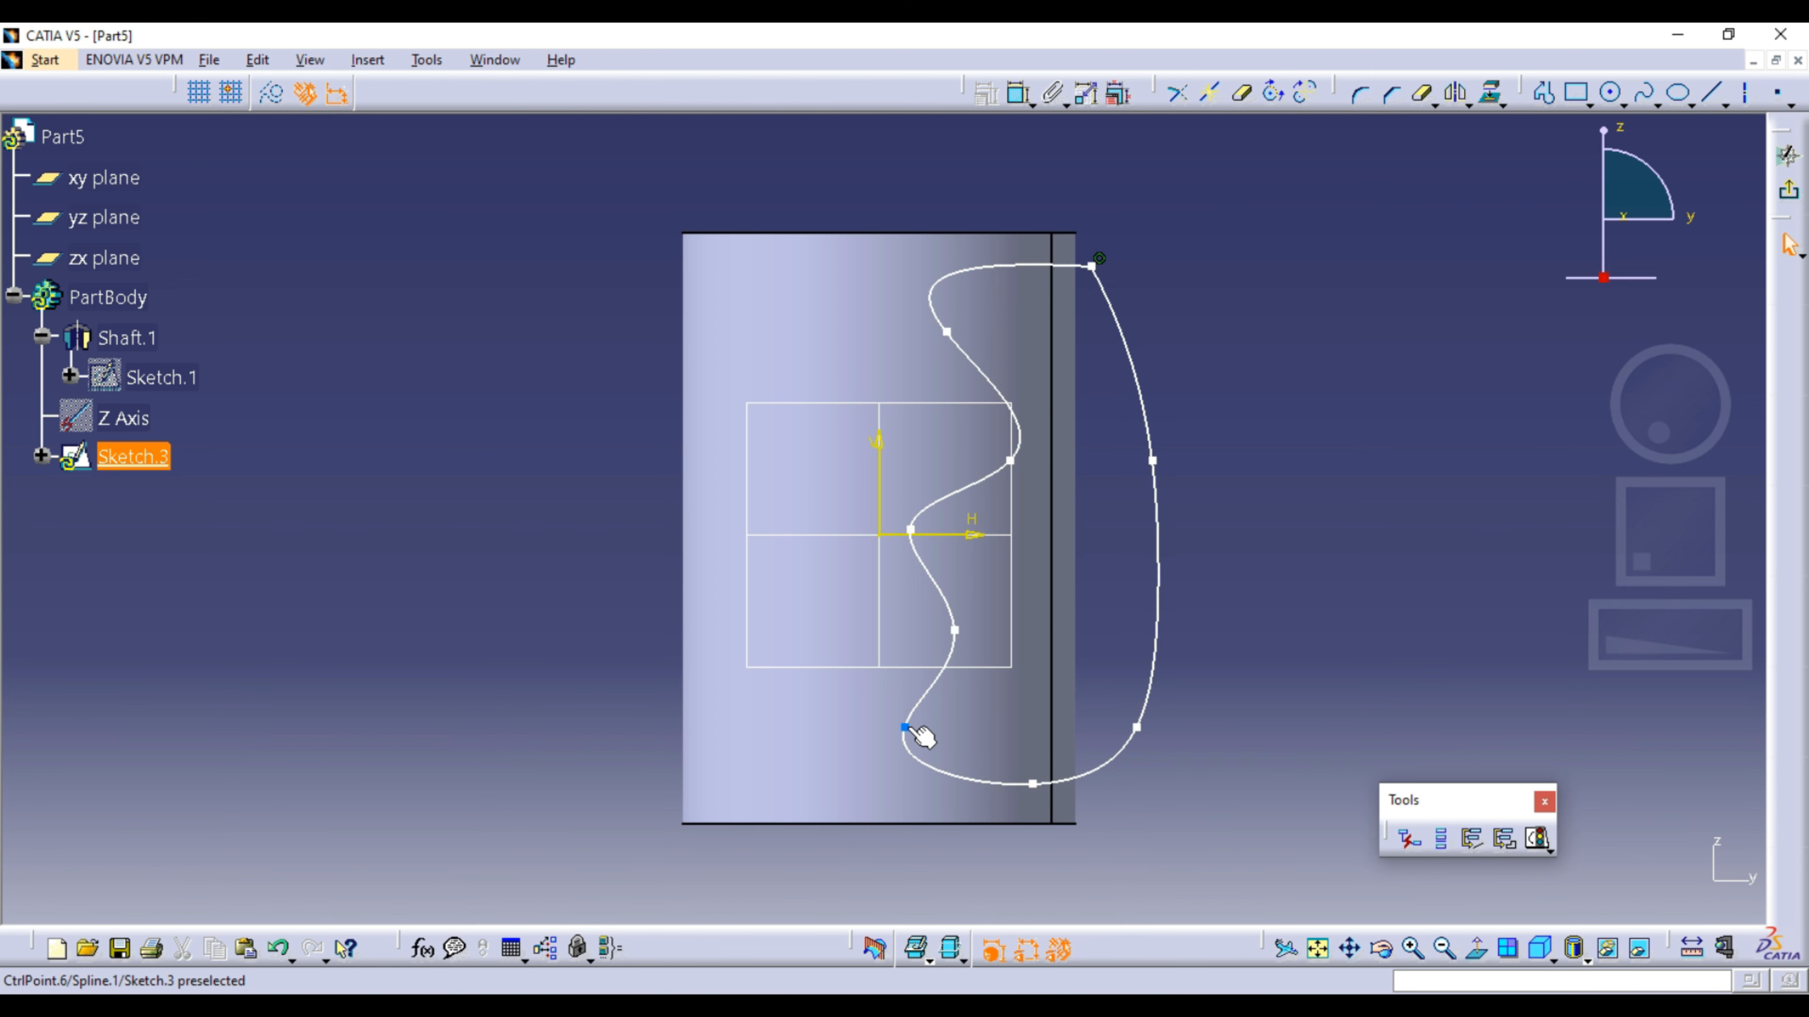
Step: Shift the spline's lower inner control point slightly across the vertical centre line, add a vertical axis through the origin, and exit the sketch
{"action": "left_click_drag", "start_coordinate": [906, 726], "coordinate": [881, 730]}
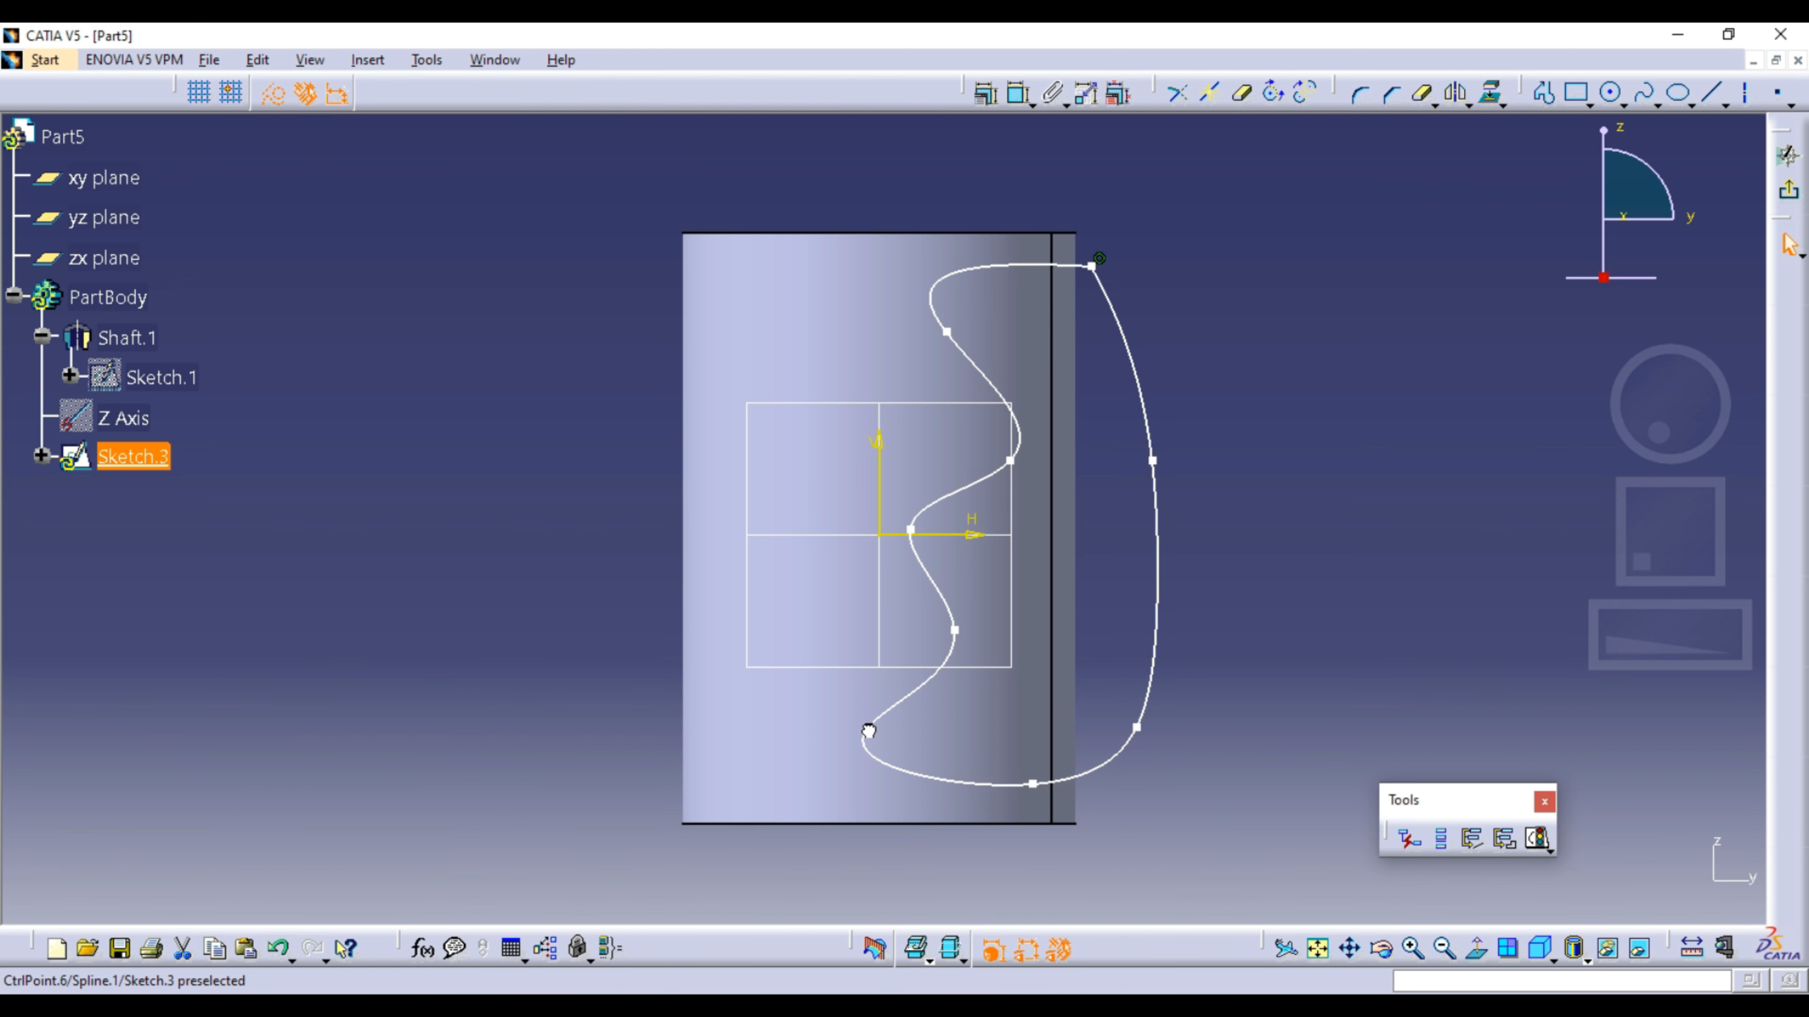
{"action": "left_click", "coordinate": [1451, 509]}
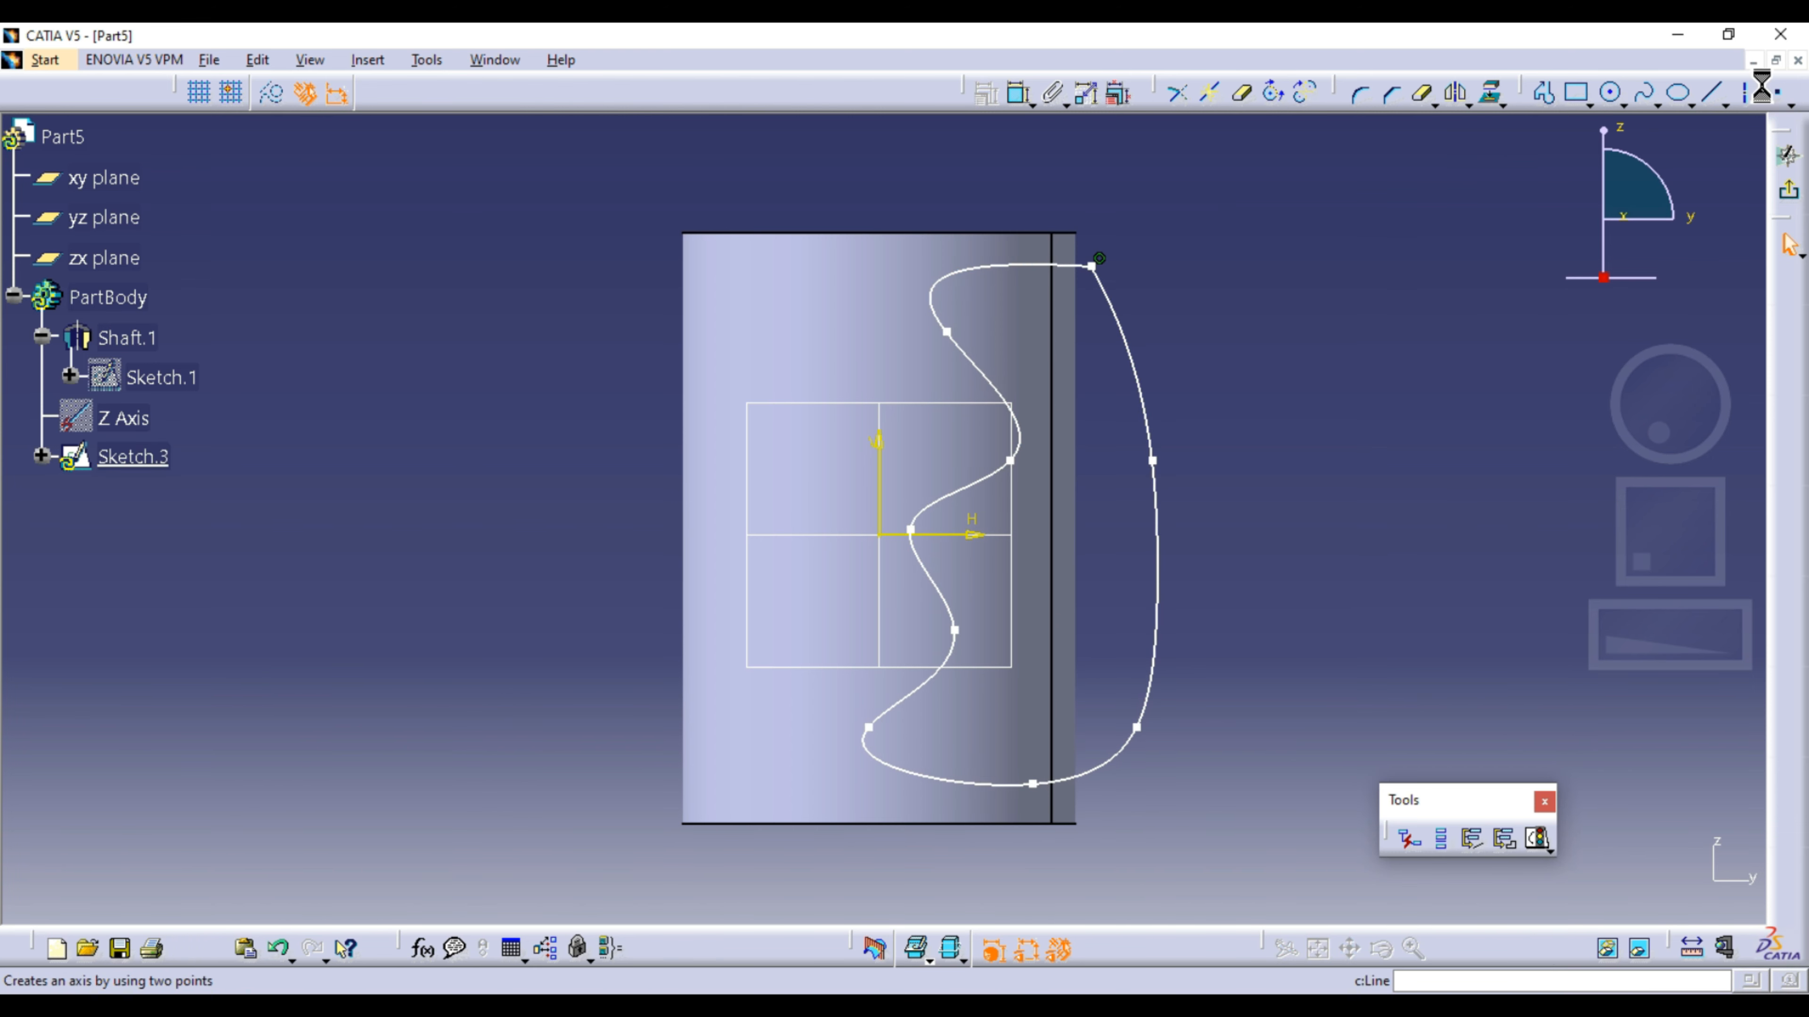
{"action": "left_click", "coordinate": [1748, 92]}
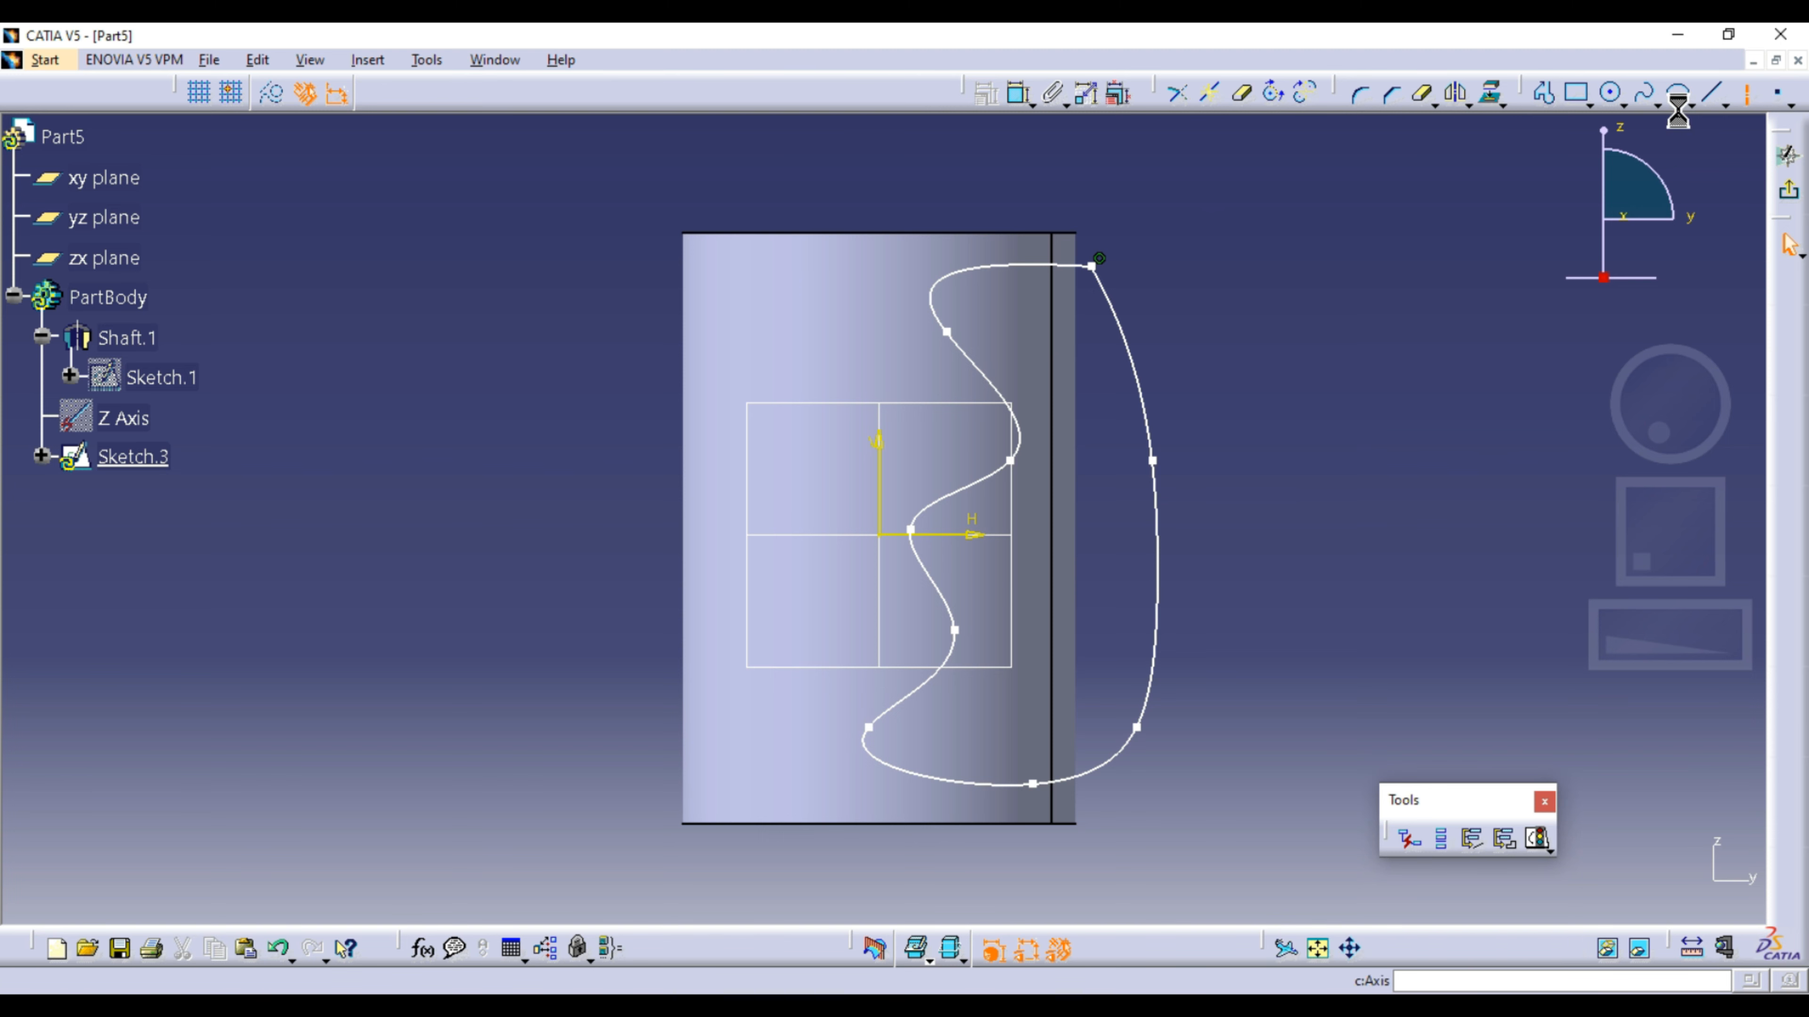
{"action": "left_click", "coordinate": [880, 186]}
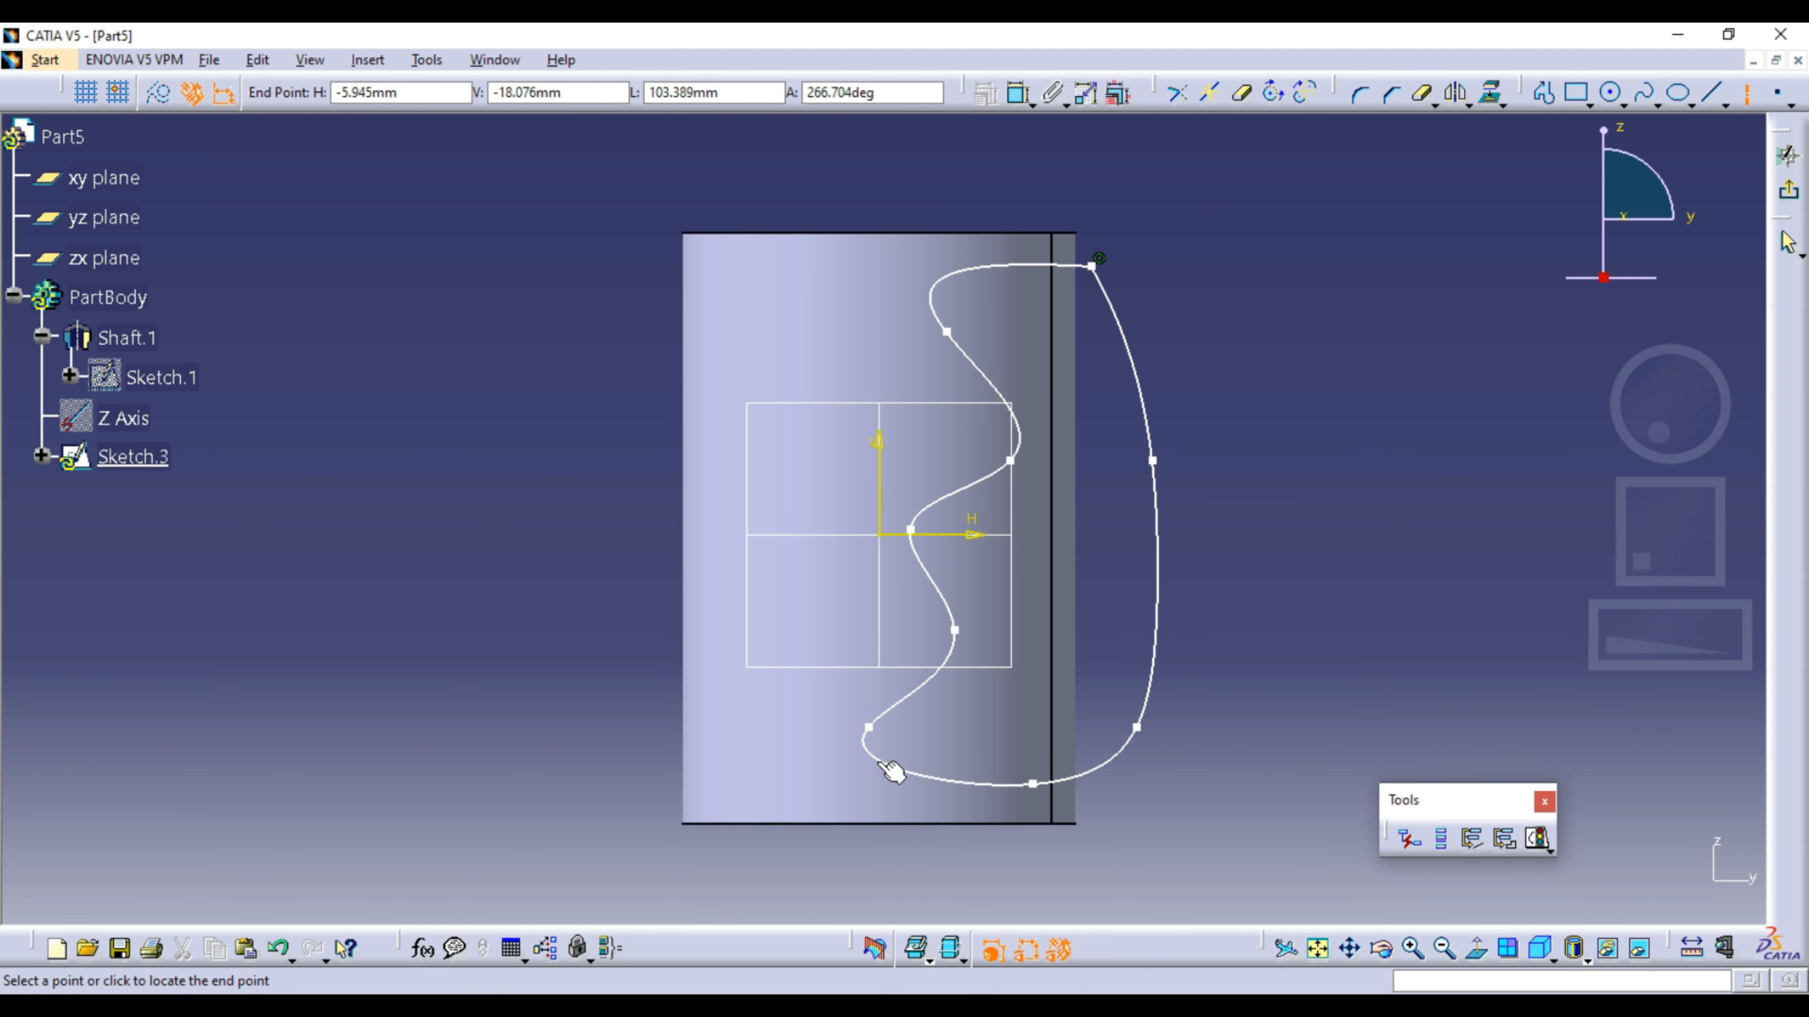
{"action": "left_click", "coordinate": [880, 860]}
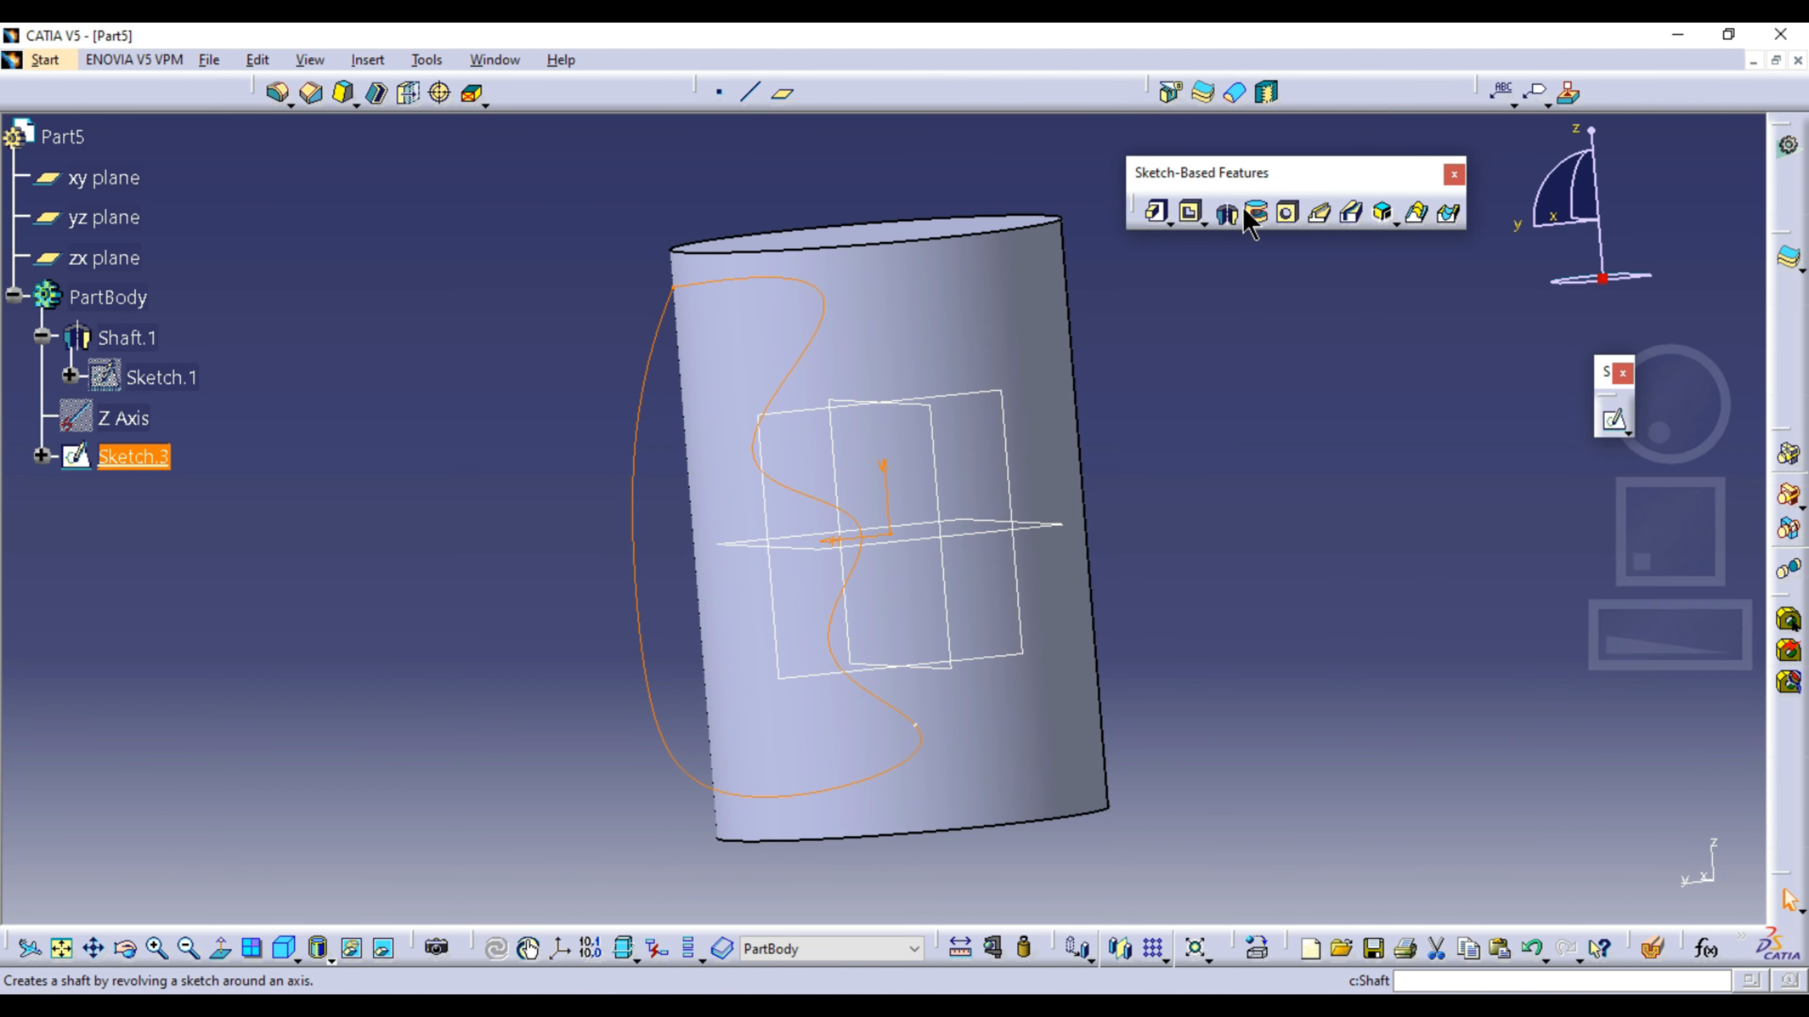
Step: Try to cut a 200° Groove by revolving the spline profile that crosses the vertical axis
{"action": "left_click", "coordinate": [1252, 213]}
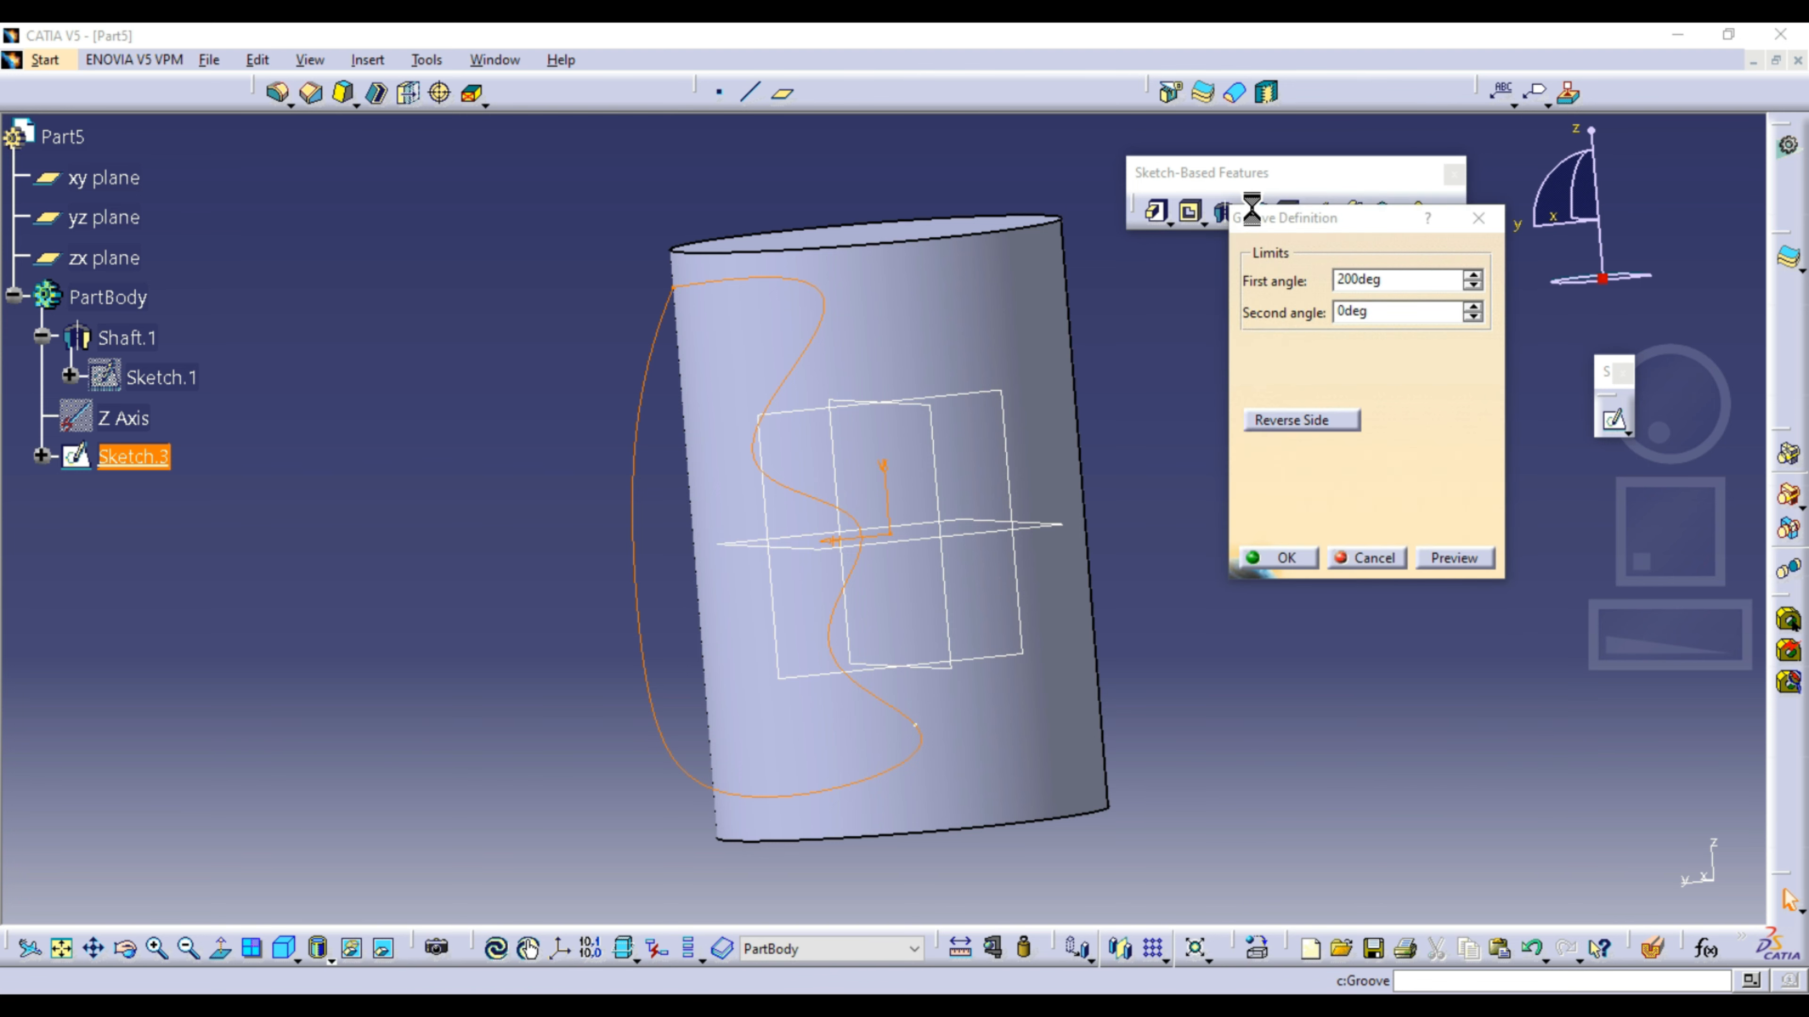
{"action": "left_click", "coordinate": [1051, 568]}
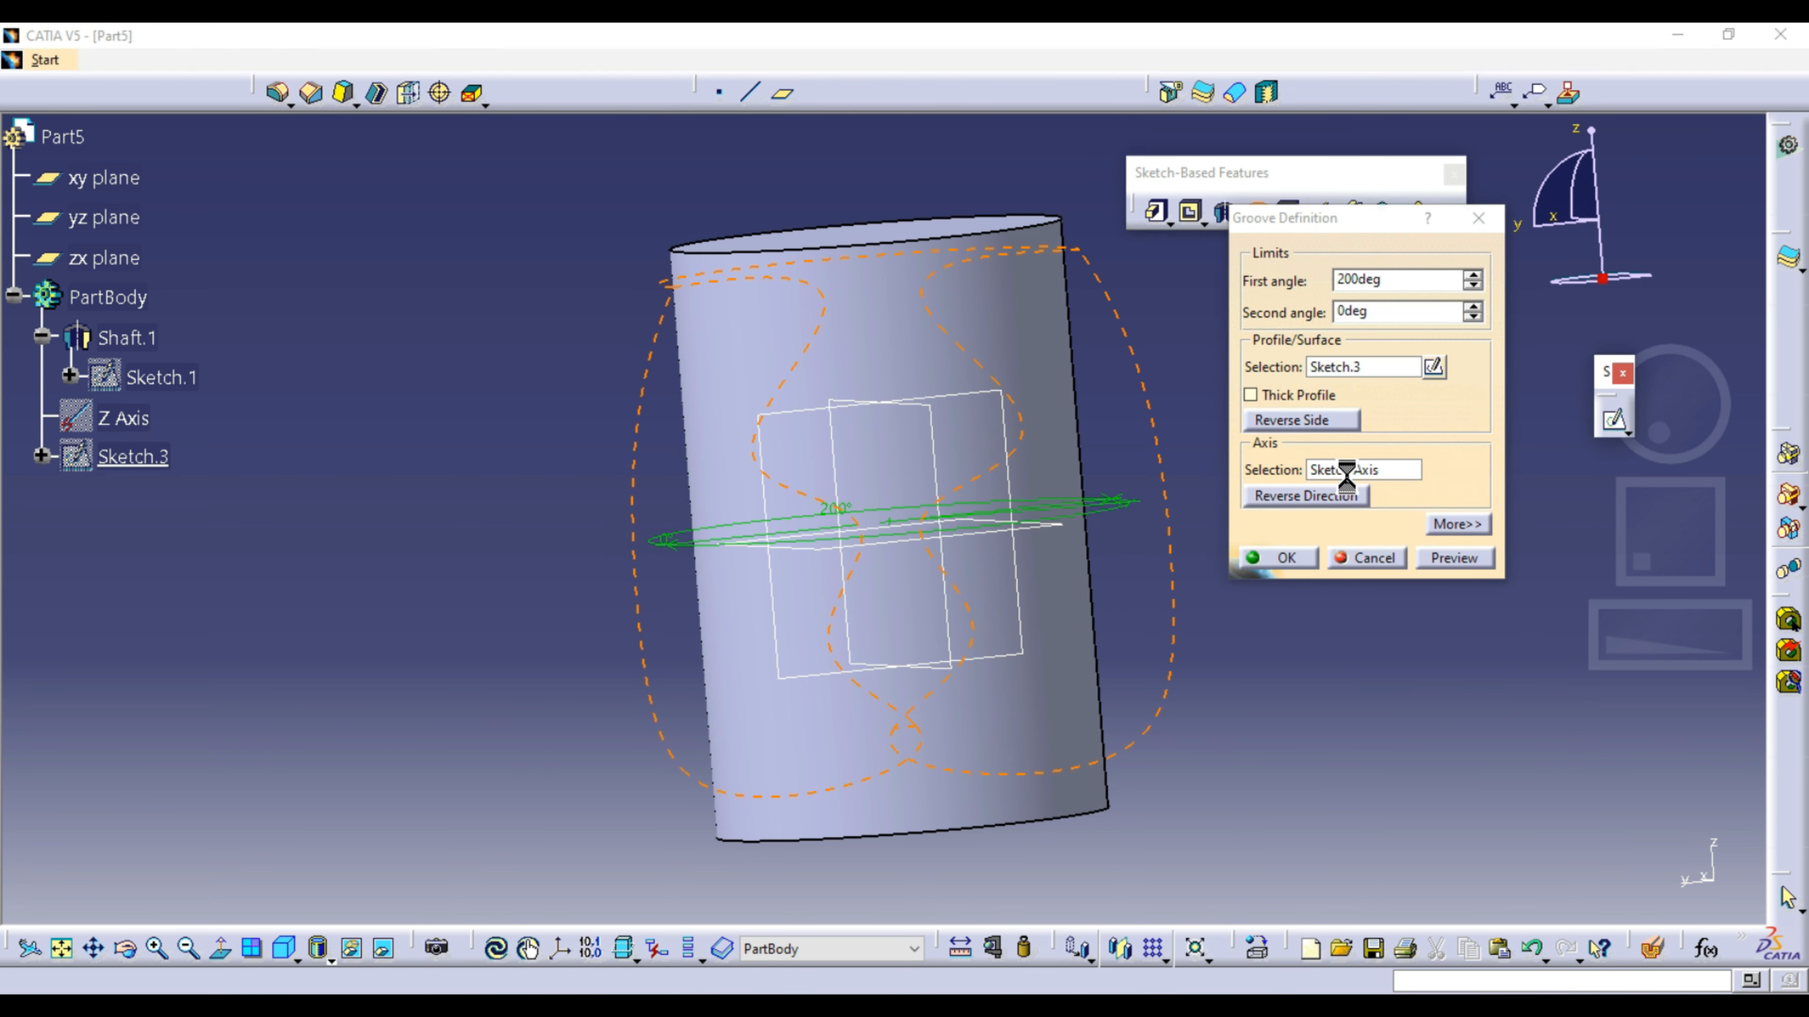
{"action": "left_click", "coordinate": [1348, 470]}
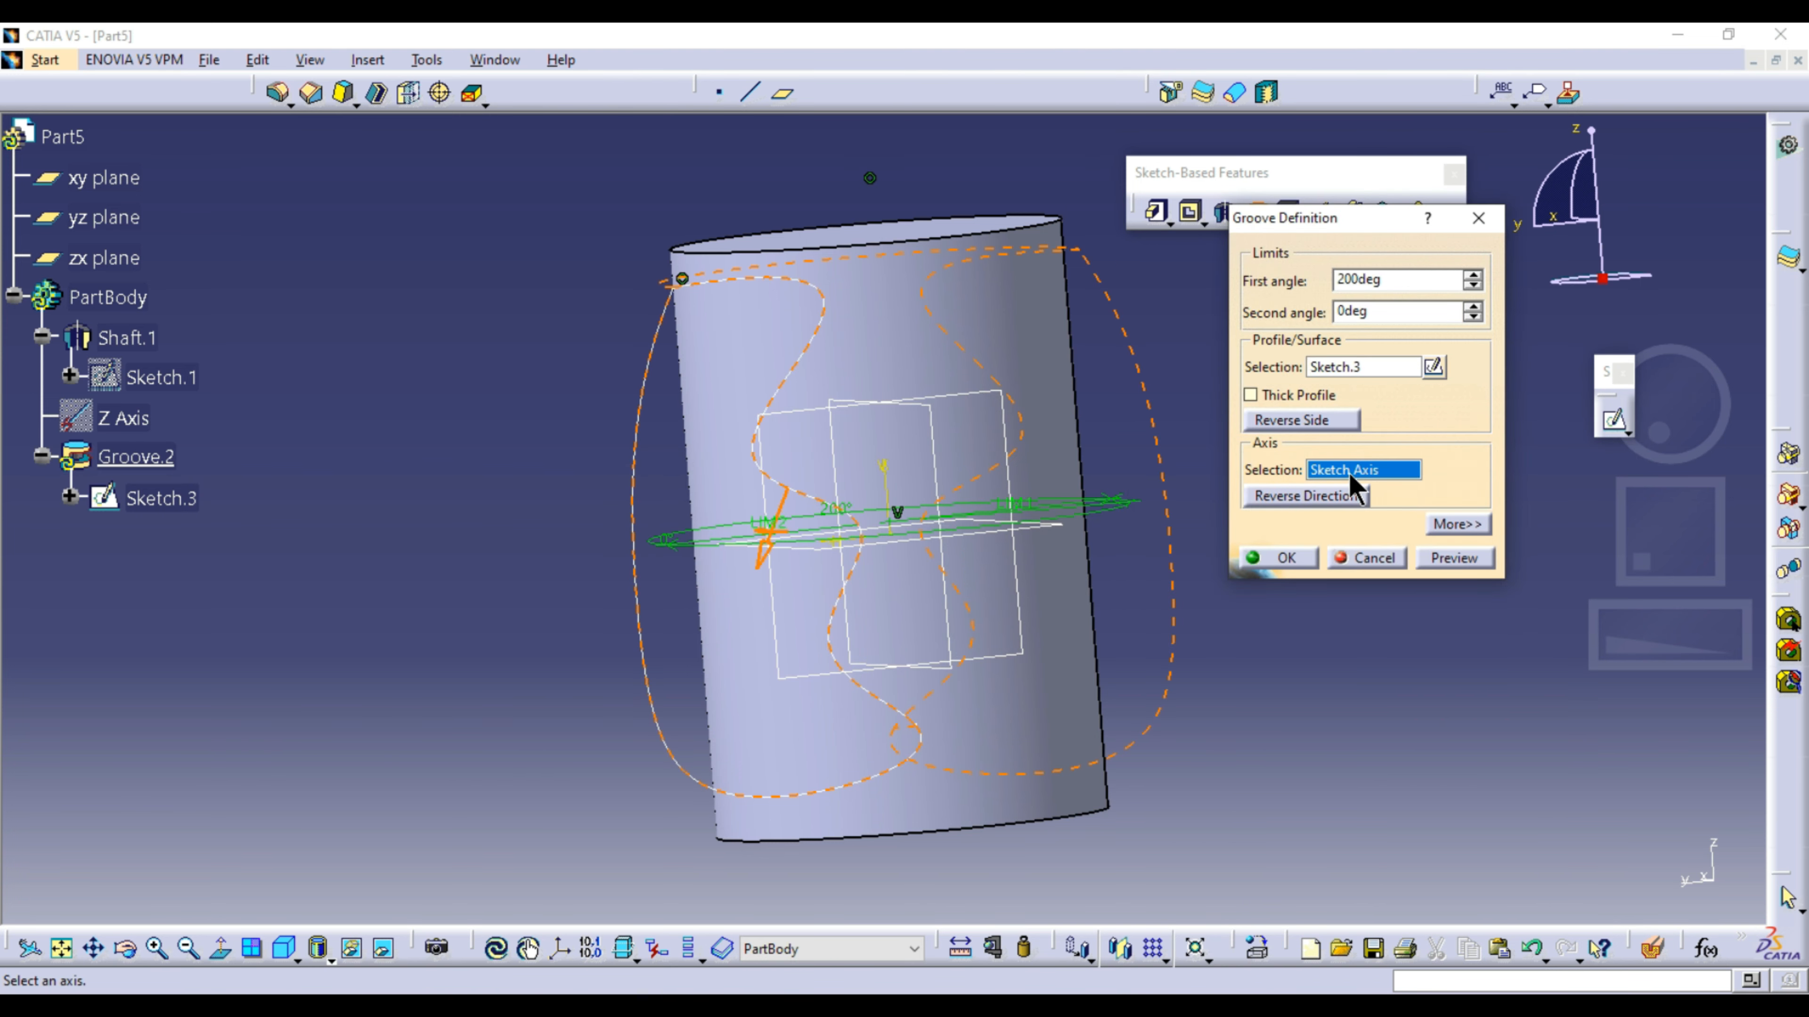
{"action": "right_click", "coordinate": [1351, 474]}
{"action": "left_click", "coordinate": [1384, 573]}
{"action": "left_click", "coordinate": [1288, 557]}
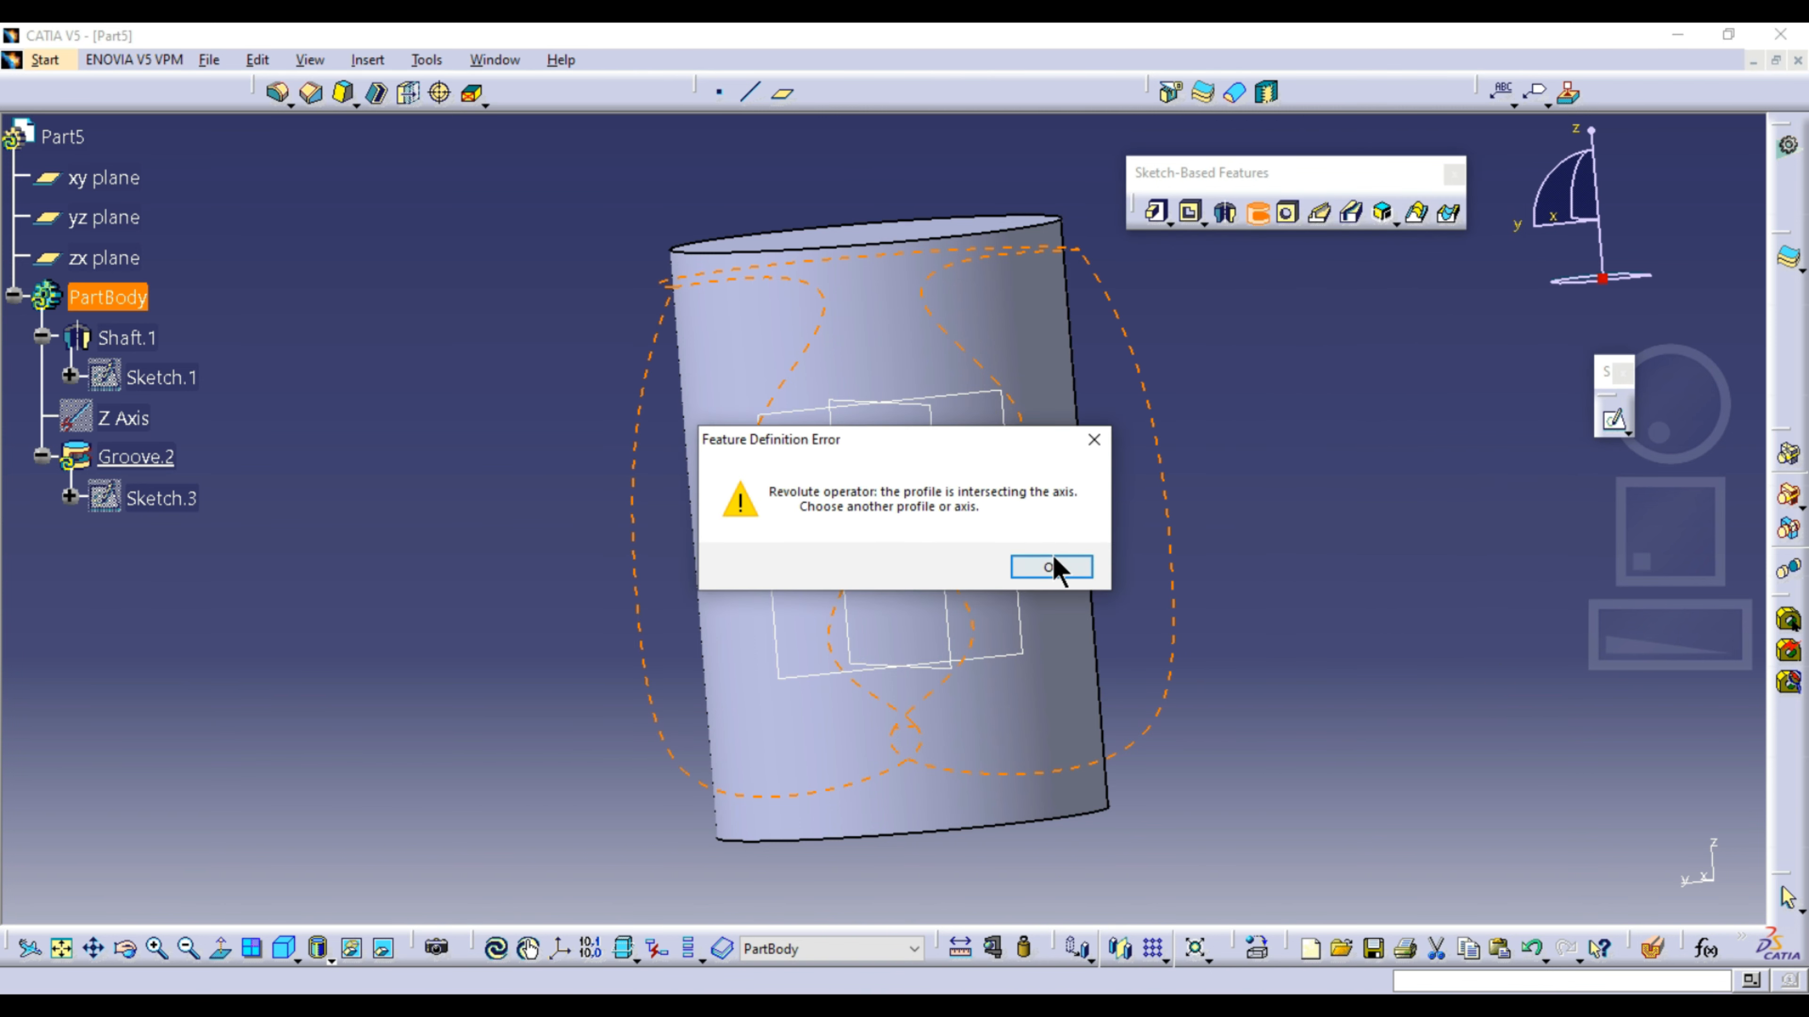
{"action": "left_click", "coordinate": [1050, 567]}
{"action": "left_click", "coordinate": [1300, 552]}
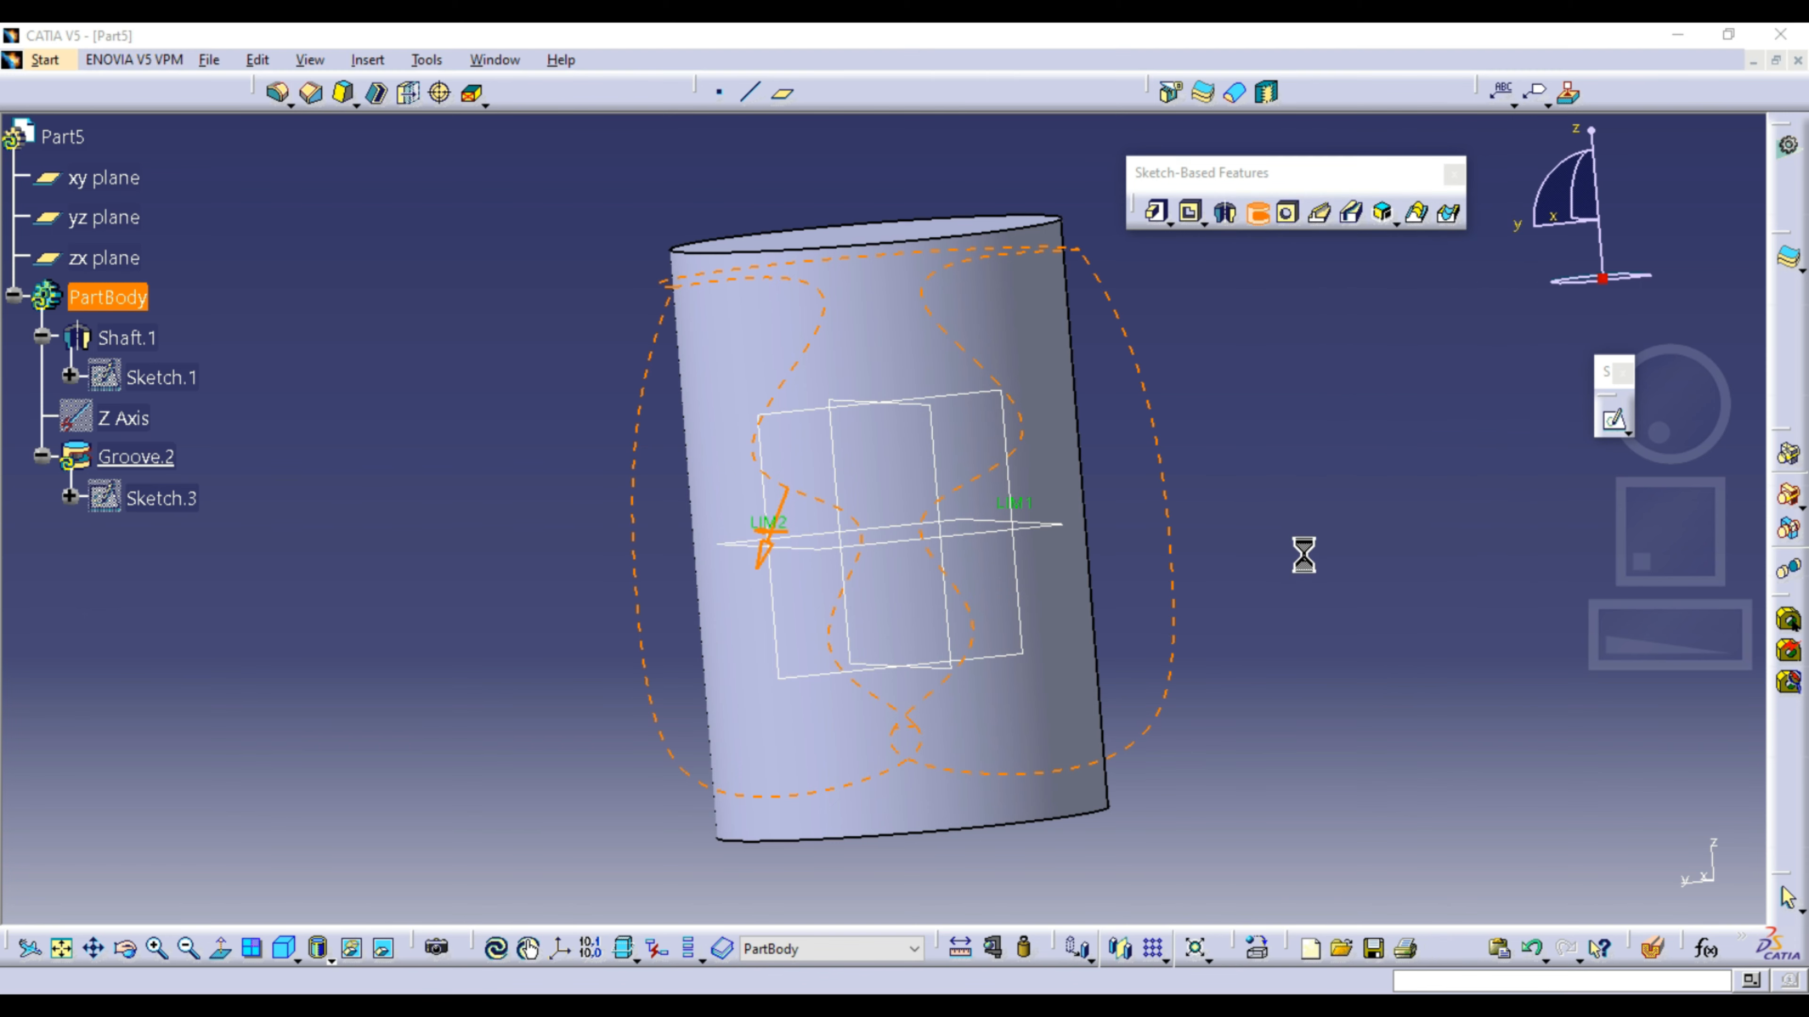
{"action": "left_click", "coordinate": [1079, 570]}
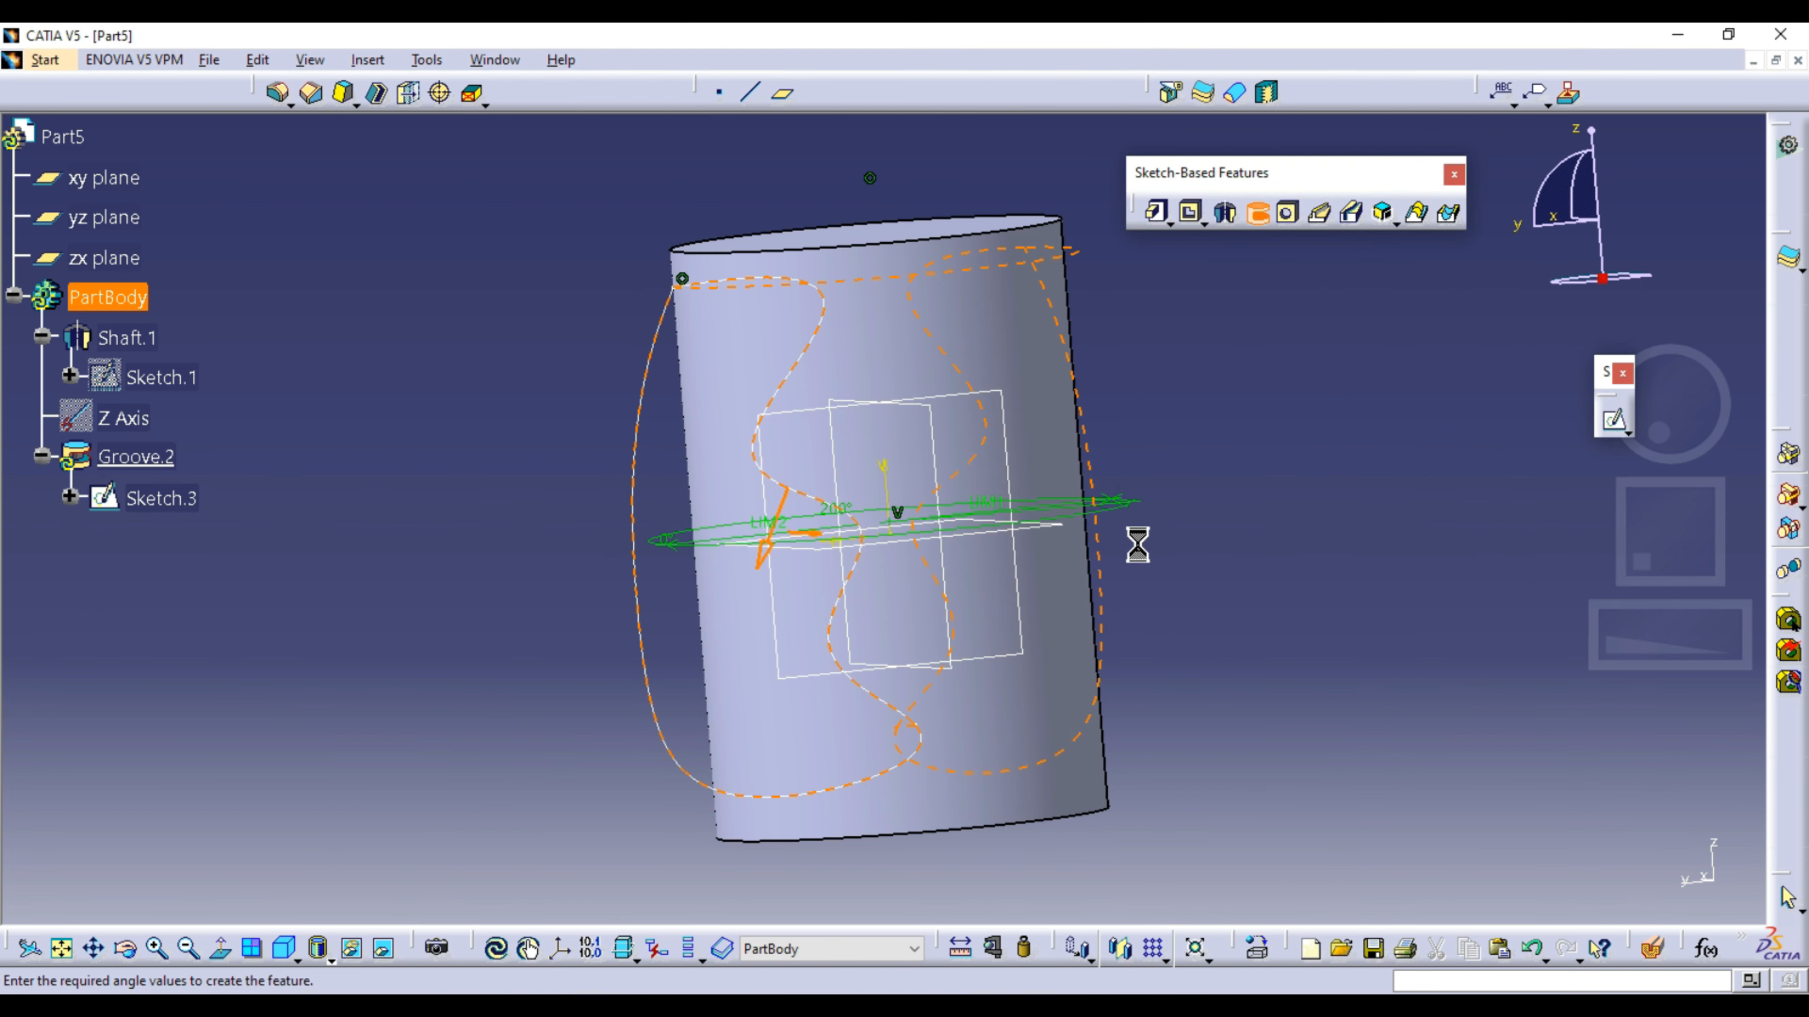
{"action": "left_click", "coordinate": [1365, 558]}
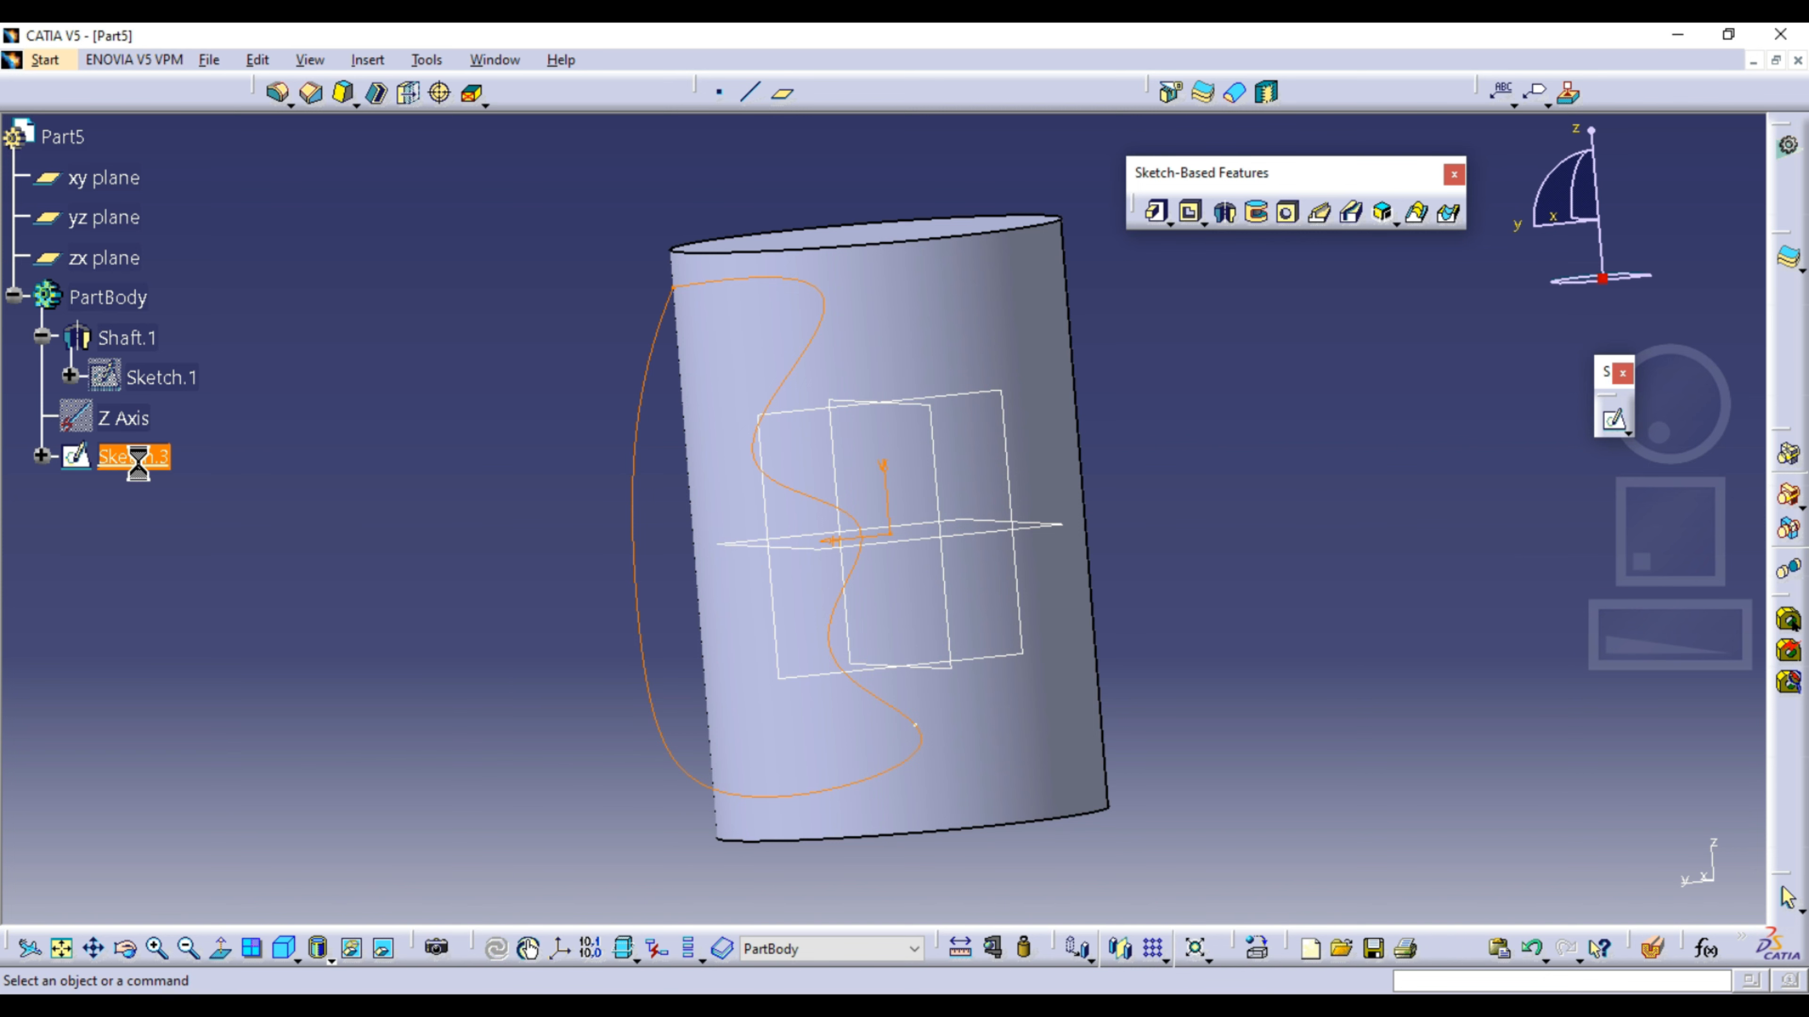
Step: Reopen the spline sketch, move the lower inner control point back clear of the axis, pull the upper inner point inward, and exit the sketch
{"action": "double_click", "coordinate": [138, 463]}
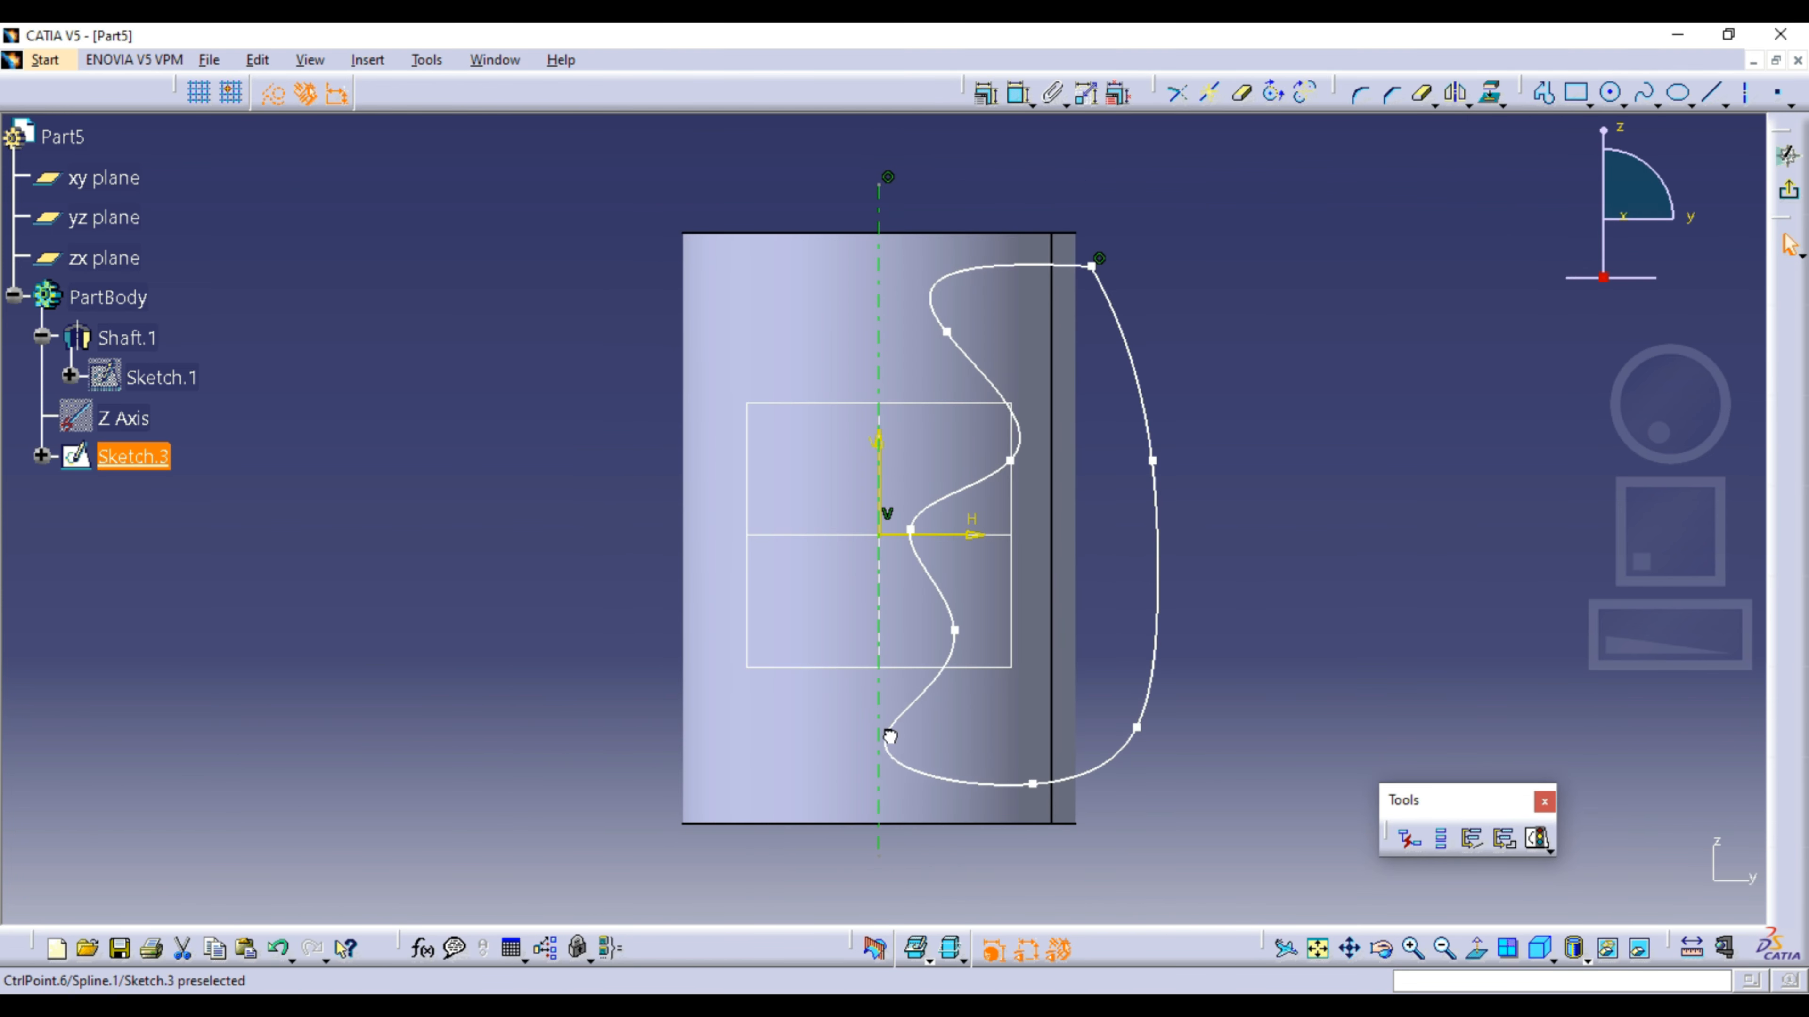
{"action": "left_click", "coordinate": [894, 736]}
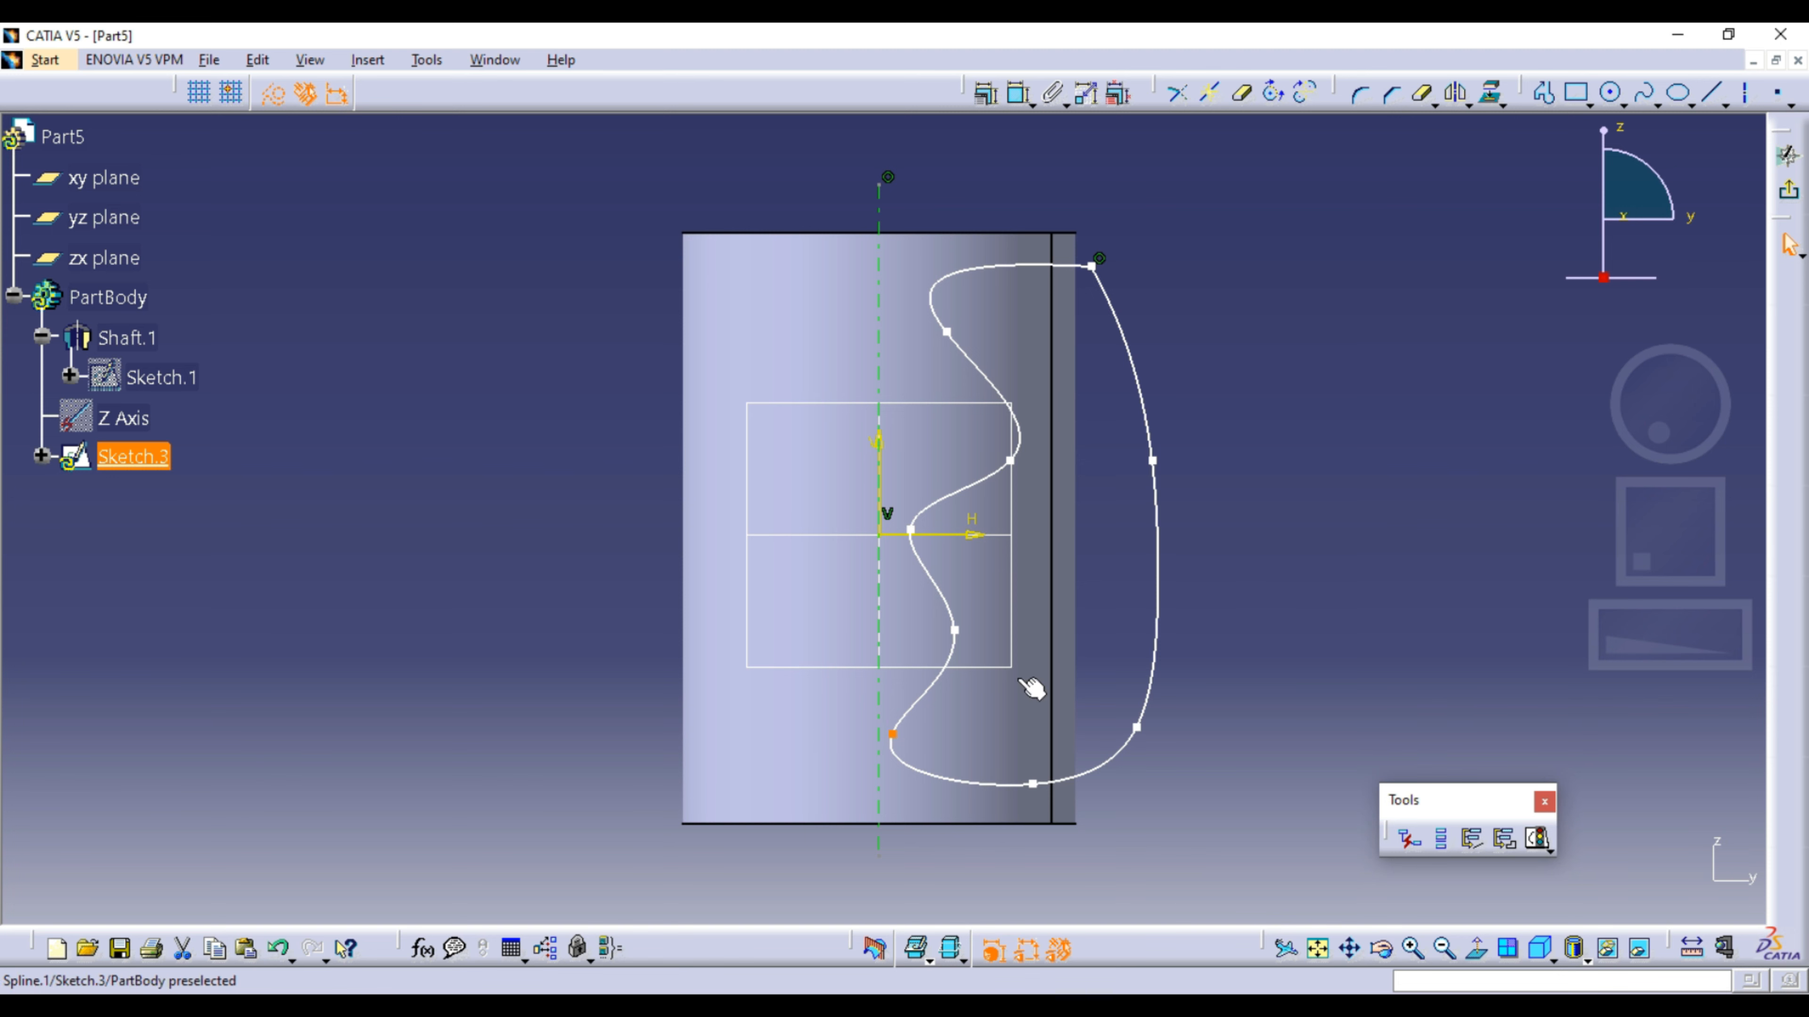
{"action": "left_click", "coordinate": [1344, 562]}
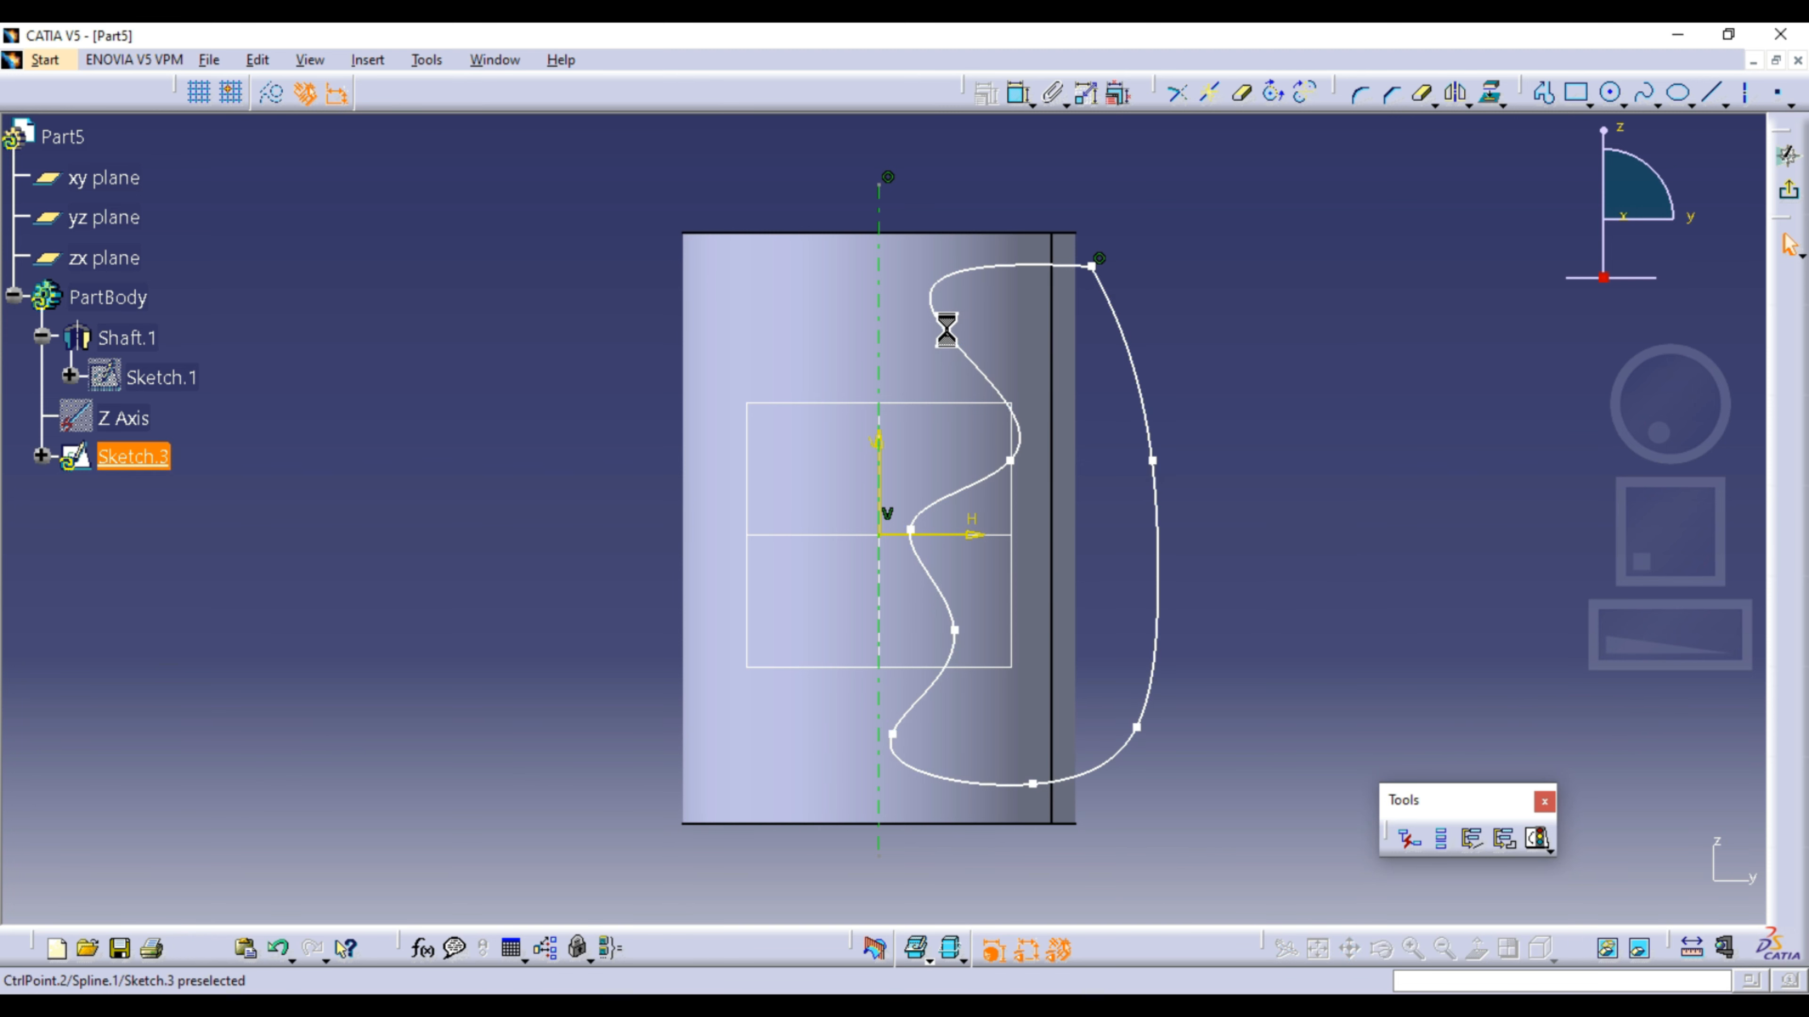
{"action": "left_click_drag", "start_coordinate": [915, 332], "coordinate": [924, 337]}
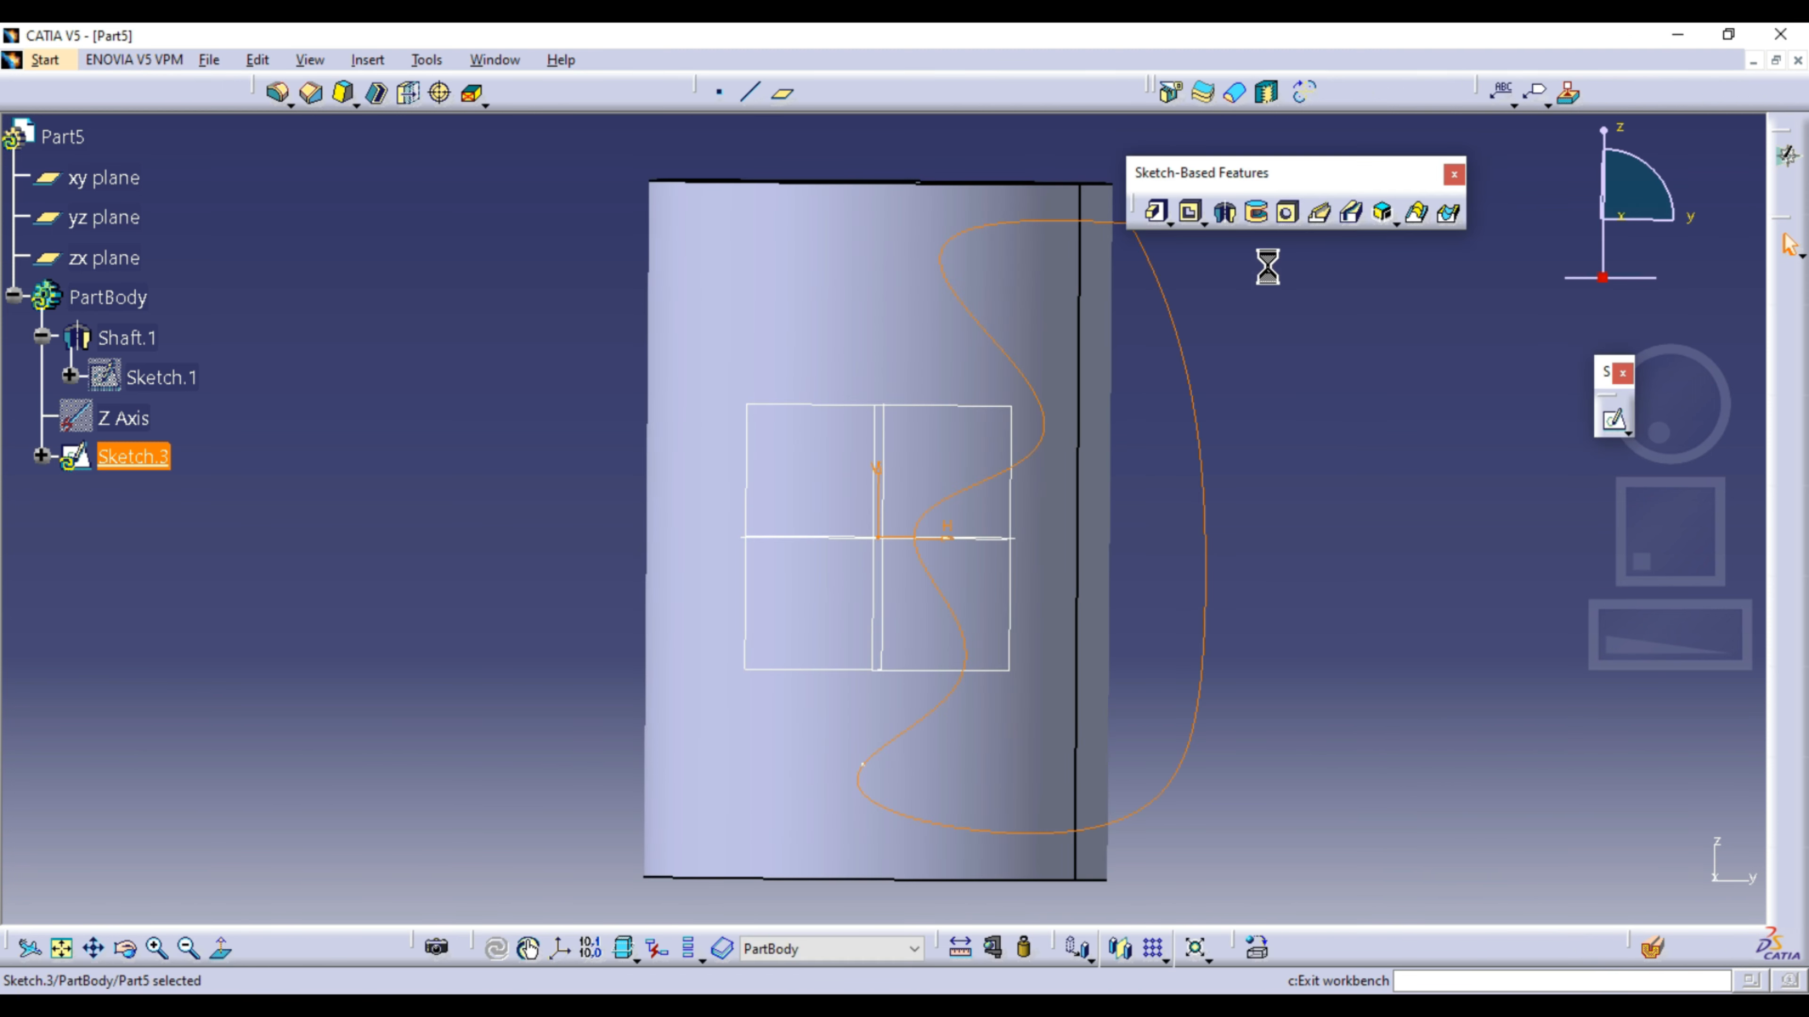
Step: Cut a Groove into the cylinder by revolving the spline profile about the sketch axis, and set its first angle to 360°
{"action": "left_click", "coordinate": [1259, 212]}
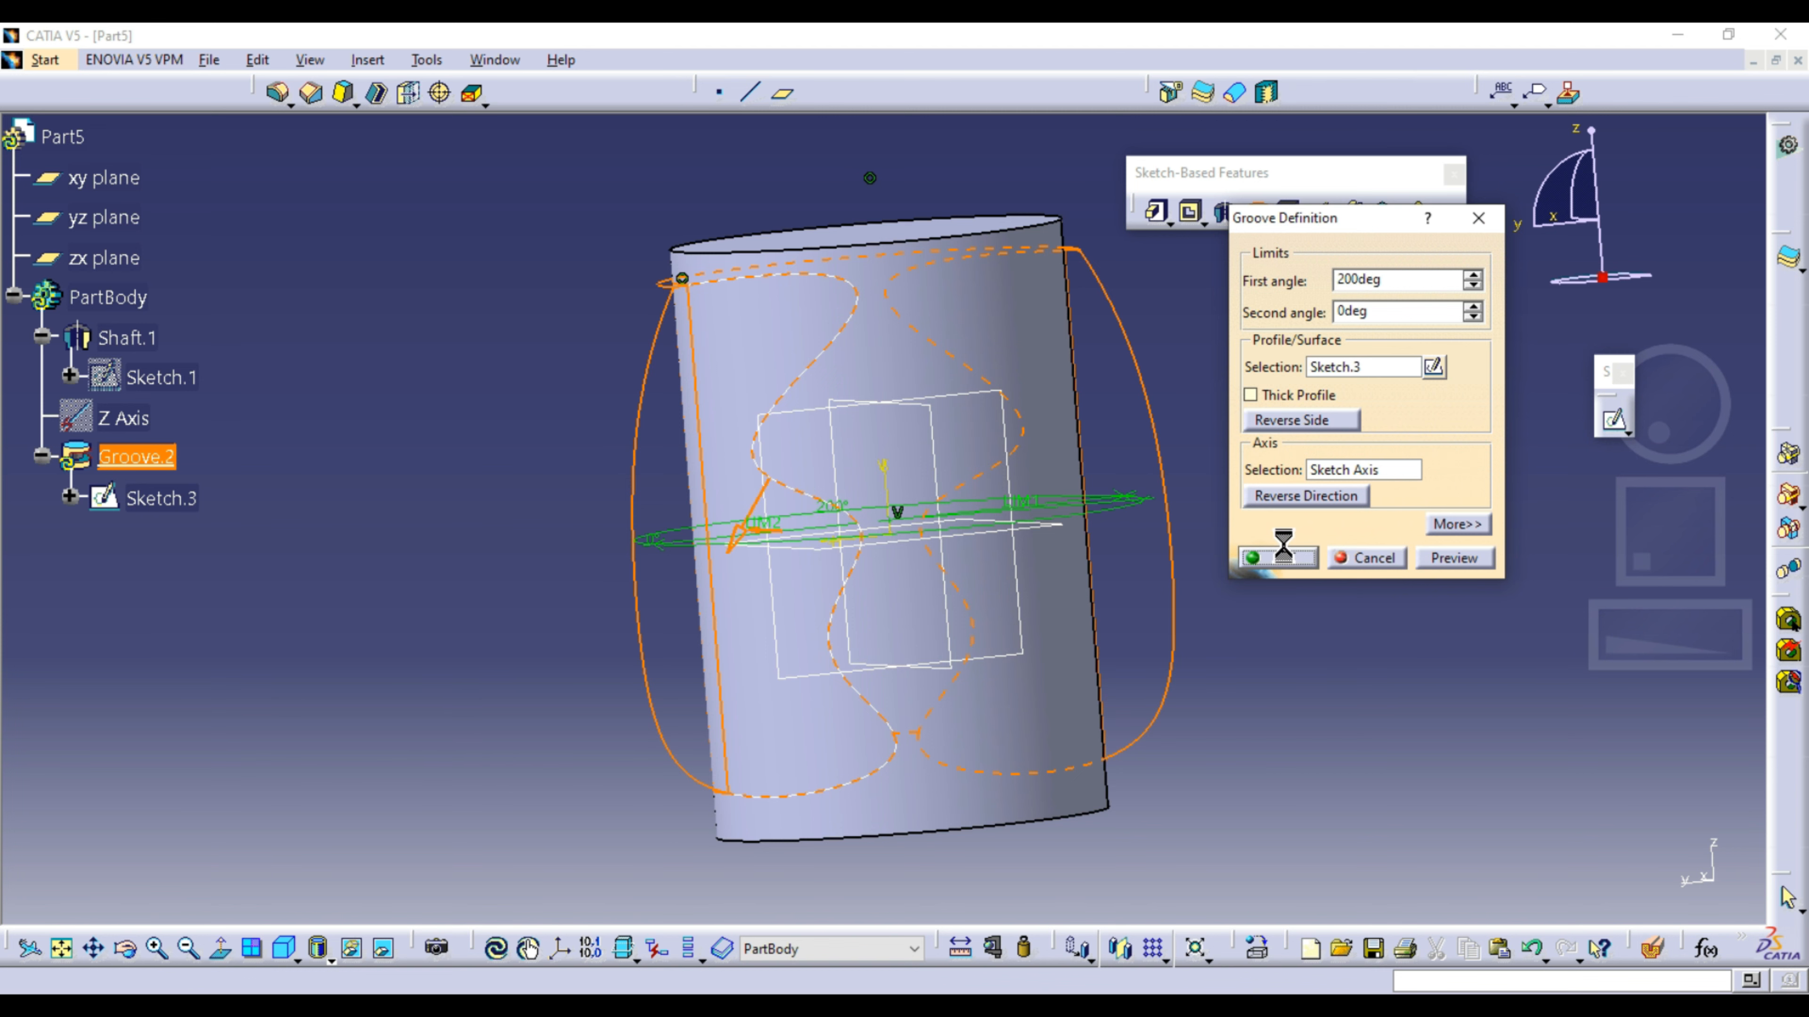
{"action": "left_click", "coordinate": [1279, 557]}
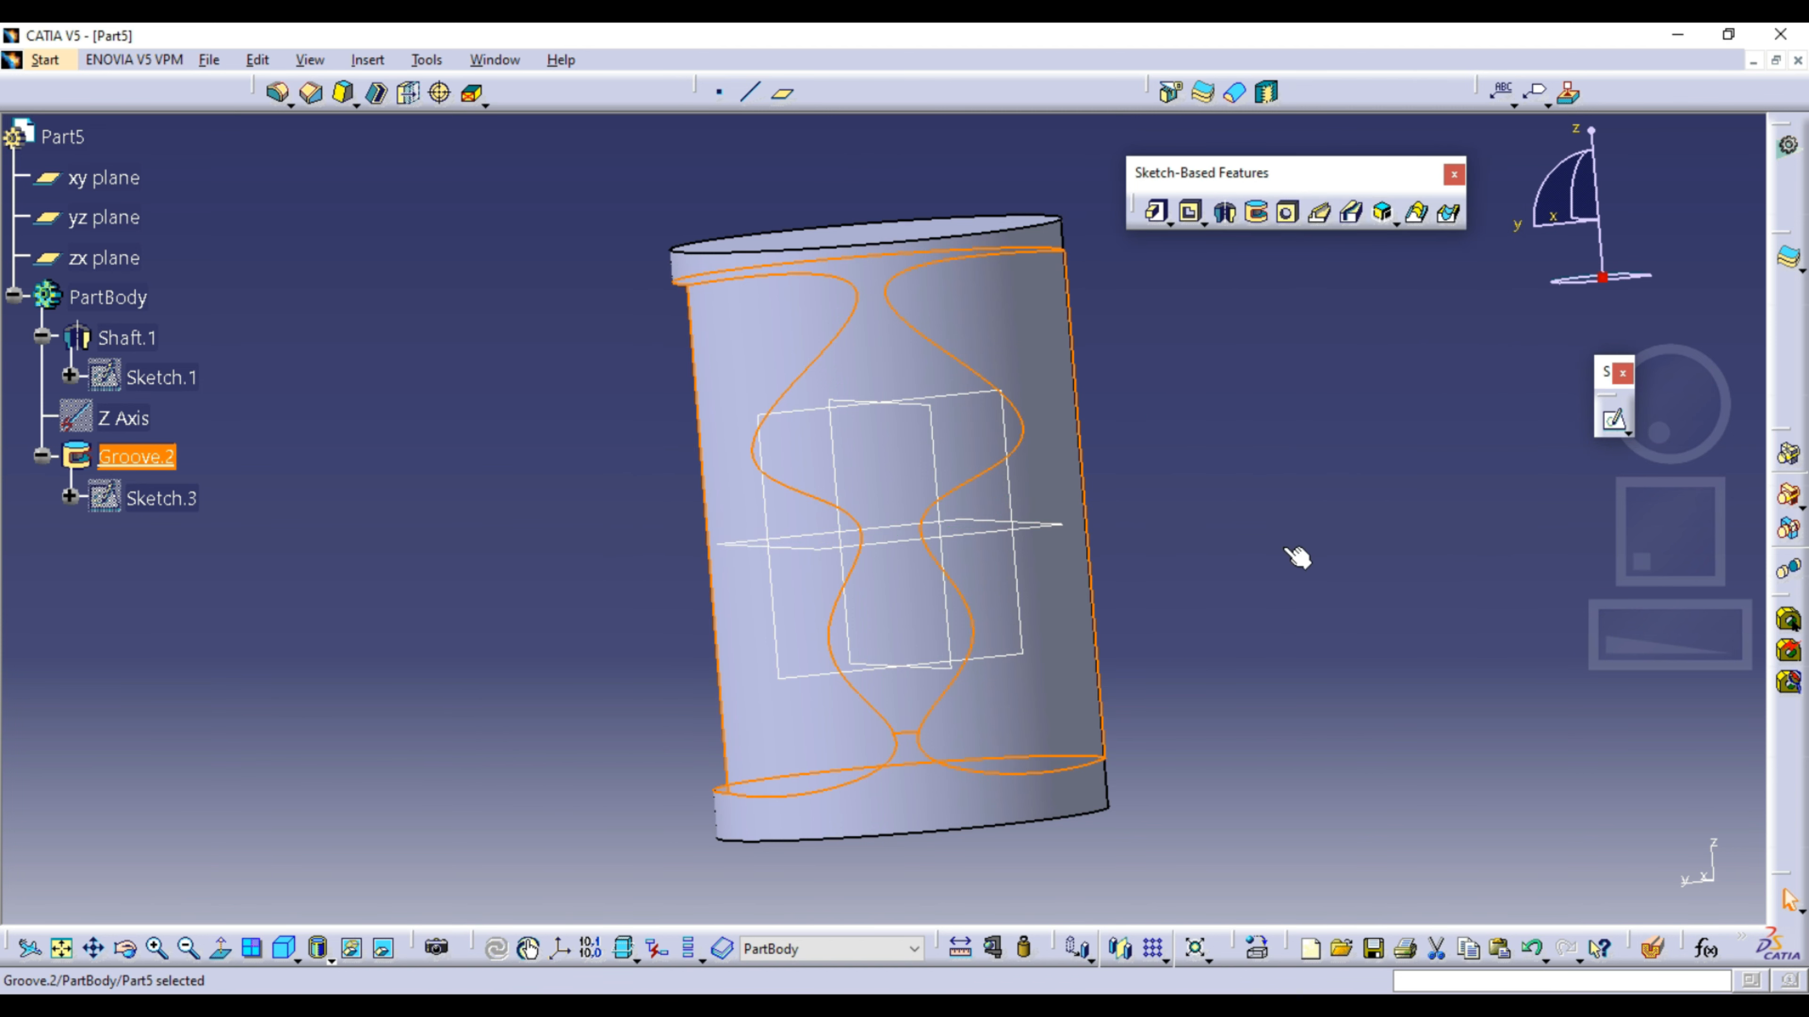
{"action": "left_click", "coordinate": [1304, 537]}
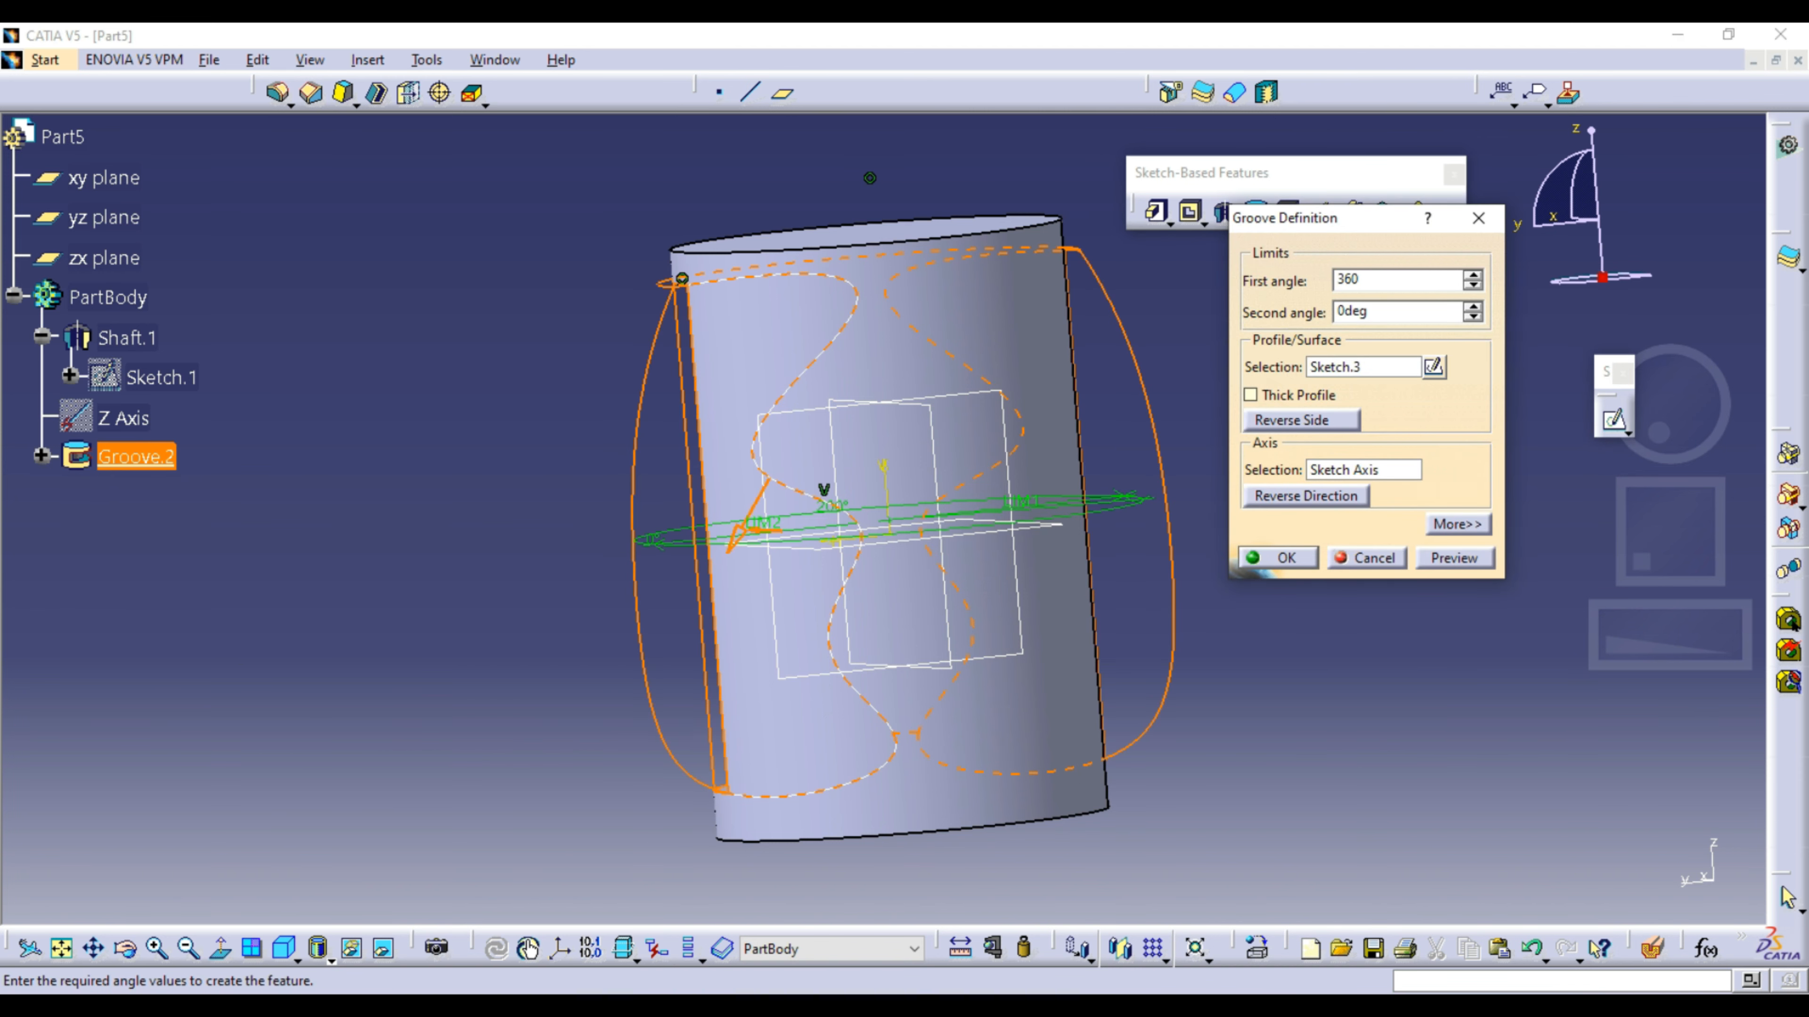
{"action": "key", "text": "Return"}
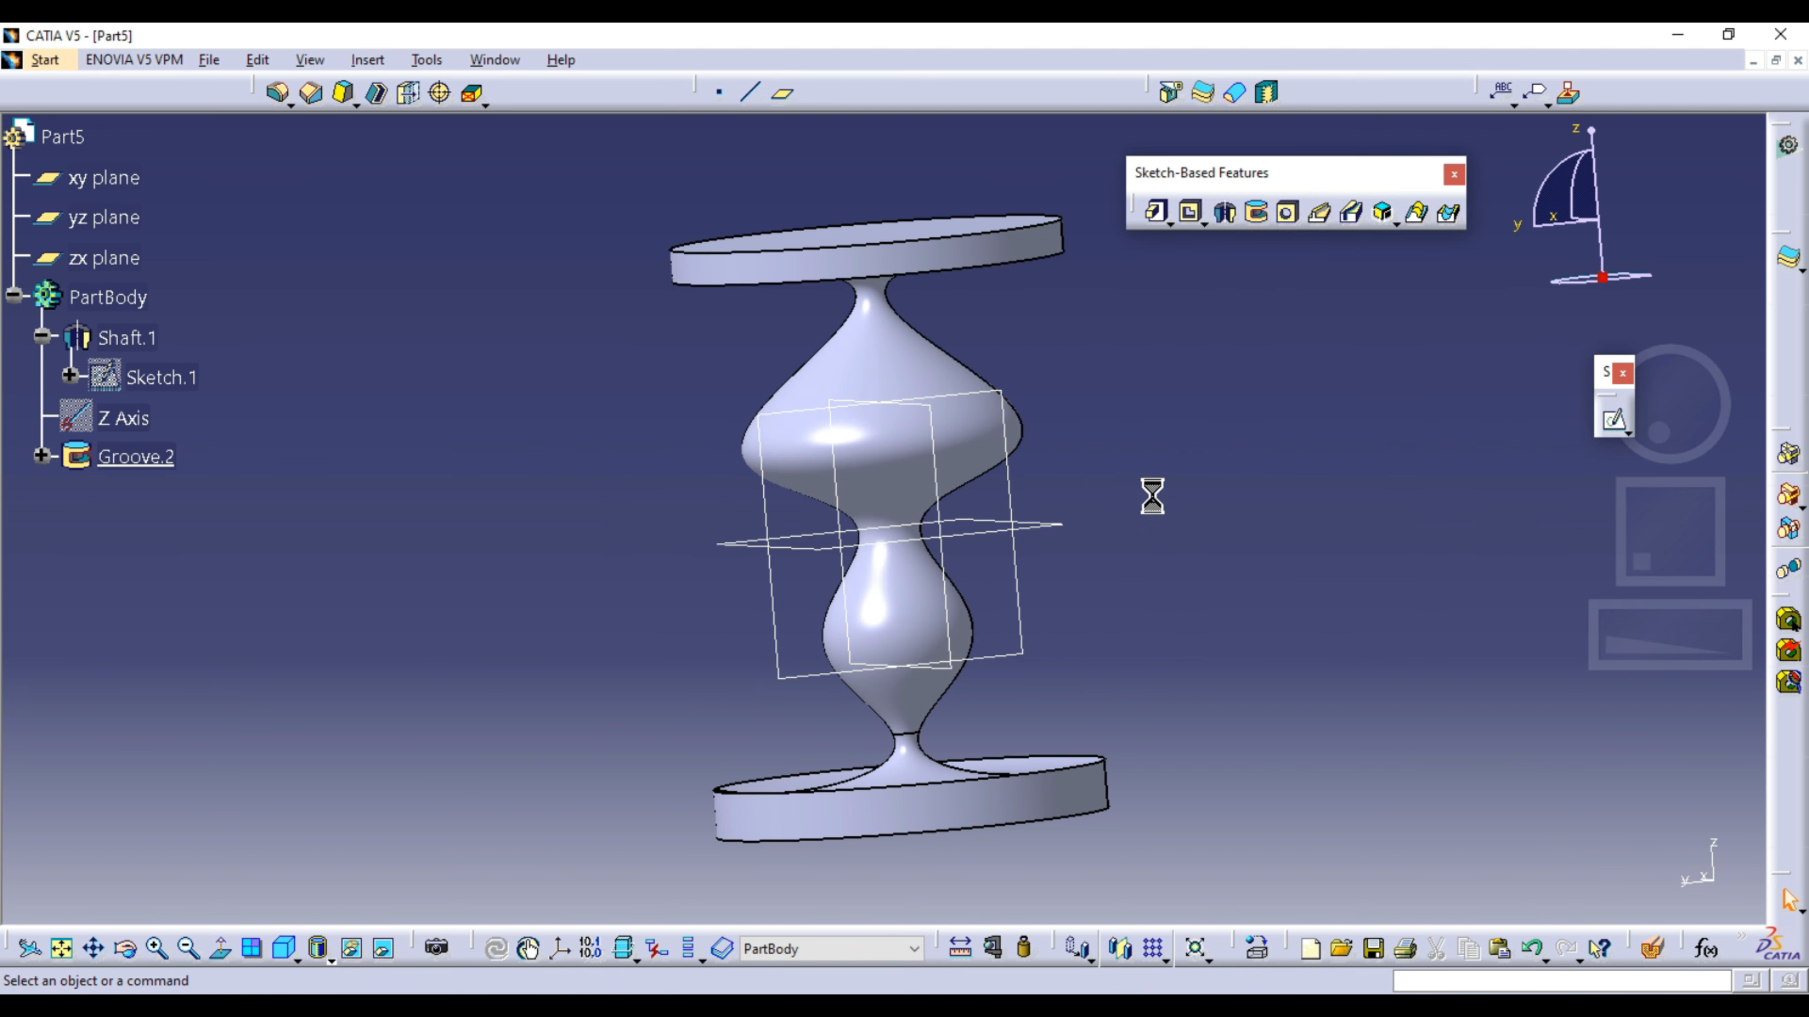
{"action": "mouse_move", "coordinate": [1170, 470]}
{"action": "middle_mouse_down"}
{"action": "mouse_move", "coordinate": [1122, 489]}
{"action": "mouse_move", "coordinate": [1033, 695]}
{"action": "mouse_move", "coordinate": [957, 634]}
{"action": "mouse_move", "coordinate": [941, 312]}
{"action": "mouse_move", "coordinate": [972, 537]}
{"action": "mouse_move", "coordinate": [1048, 538]}
{"action": "mouse_move", "coordinate": [1151, 497]}
{"action": "mouse_move", "coordinate": [1167, 409]}
{"action": "mouse_move", "coordinate": [936, 500]}
{"action": "mouse_move", "coordinate": [1154, 470]}
{"action": "middle_mouse_up"}
Step: Start creating a new document
{"action": "key", "text": "ctrl+n"}
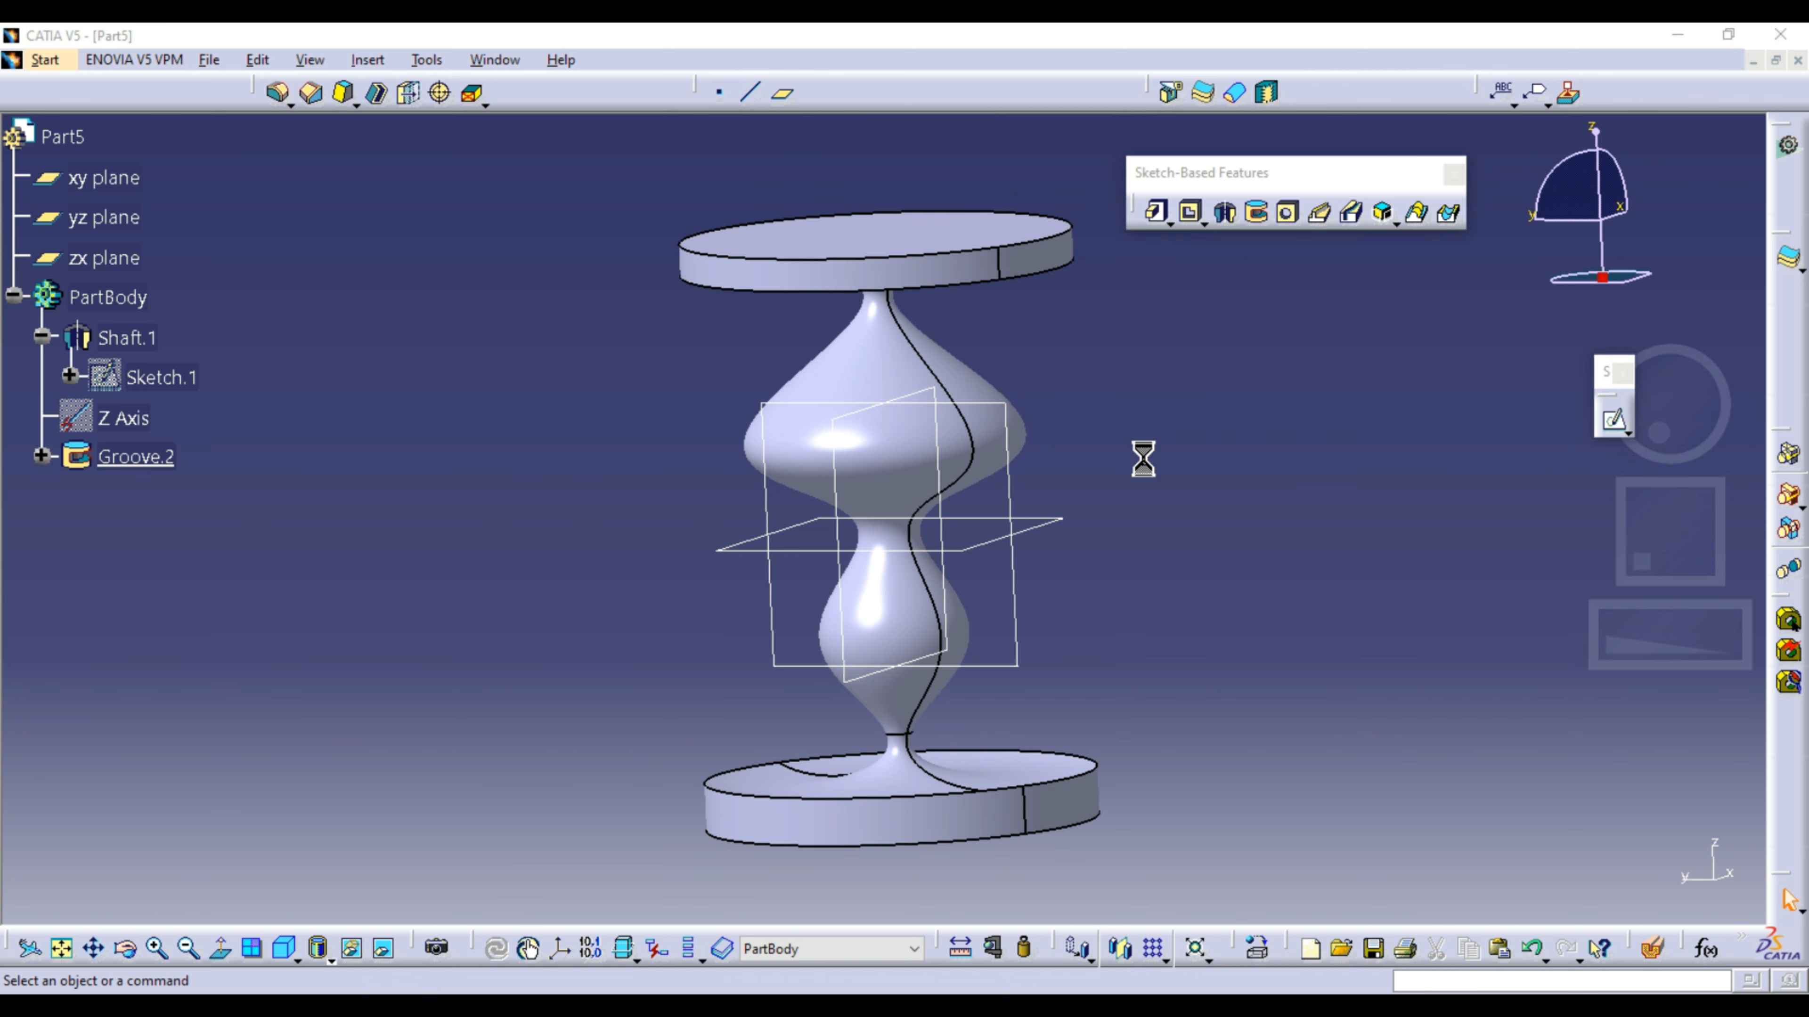
Step: Create a new part named Part6 with hybrid design enabled
{"action": "type", "text": "Part"}
{"action": "key", "text": "Return"}
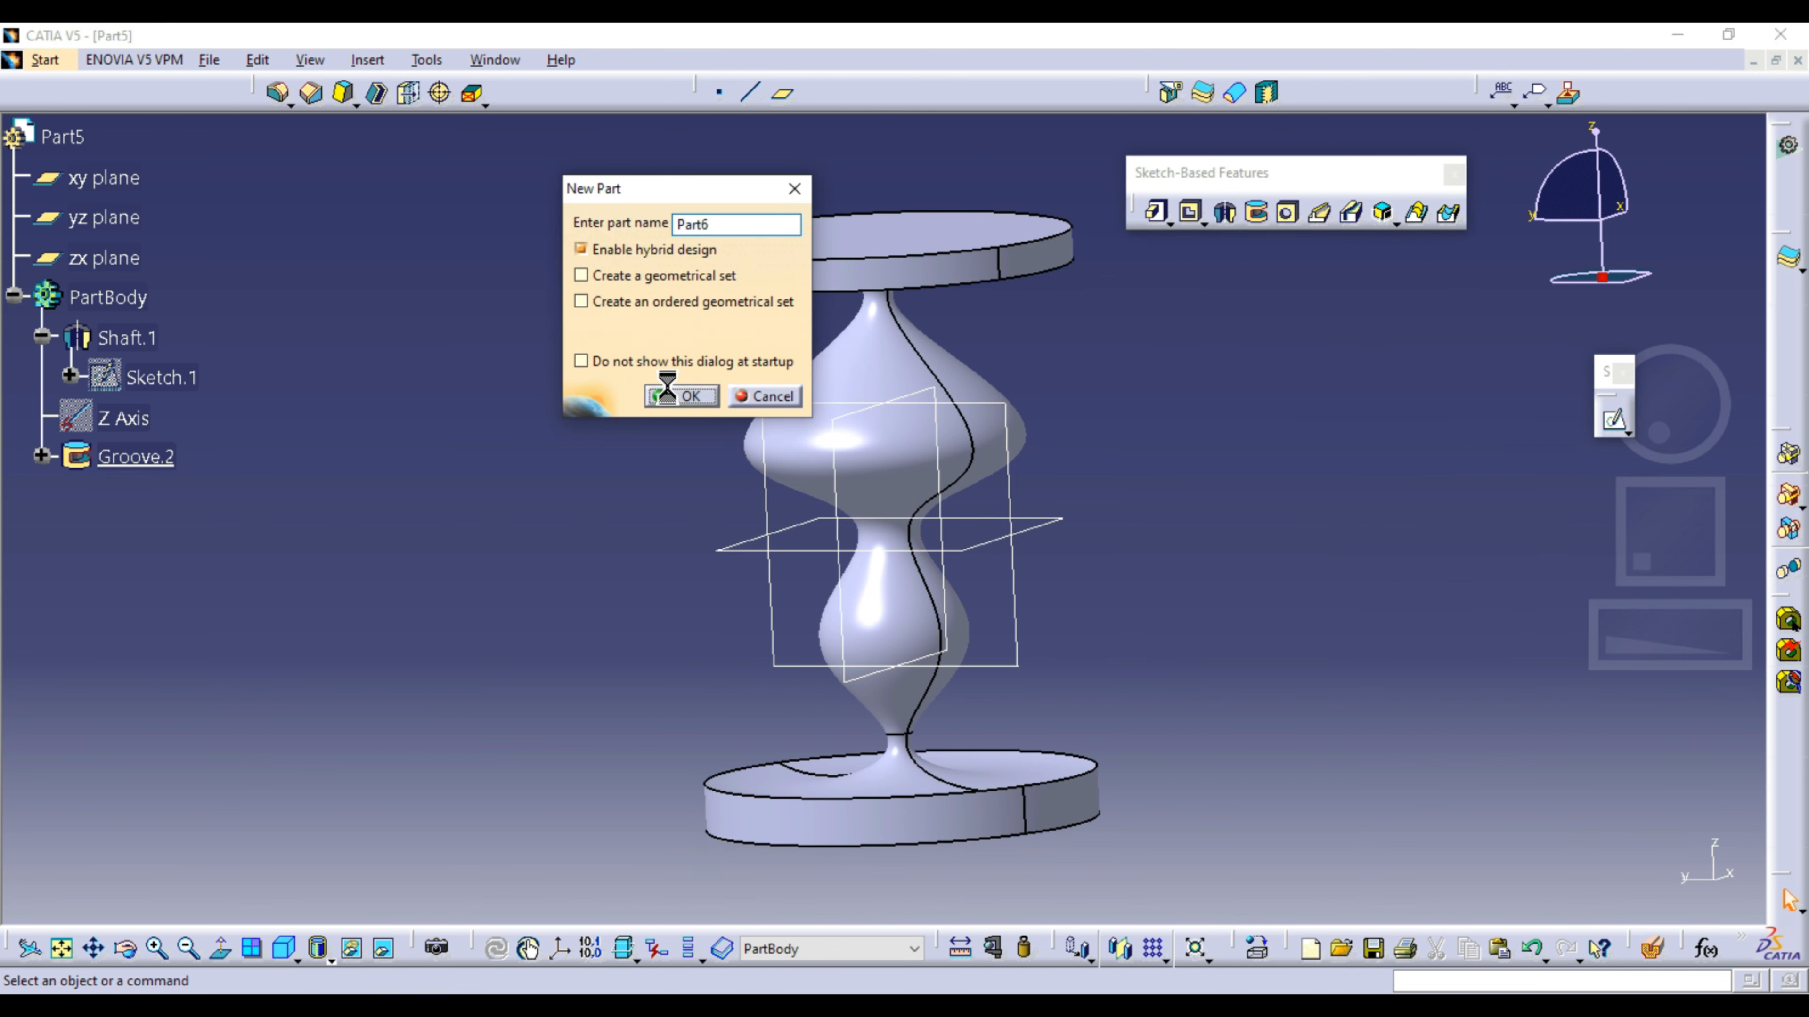
{"action": "left_click", "coordinate": [677, 395]}
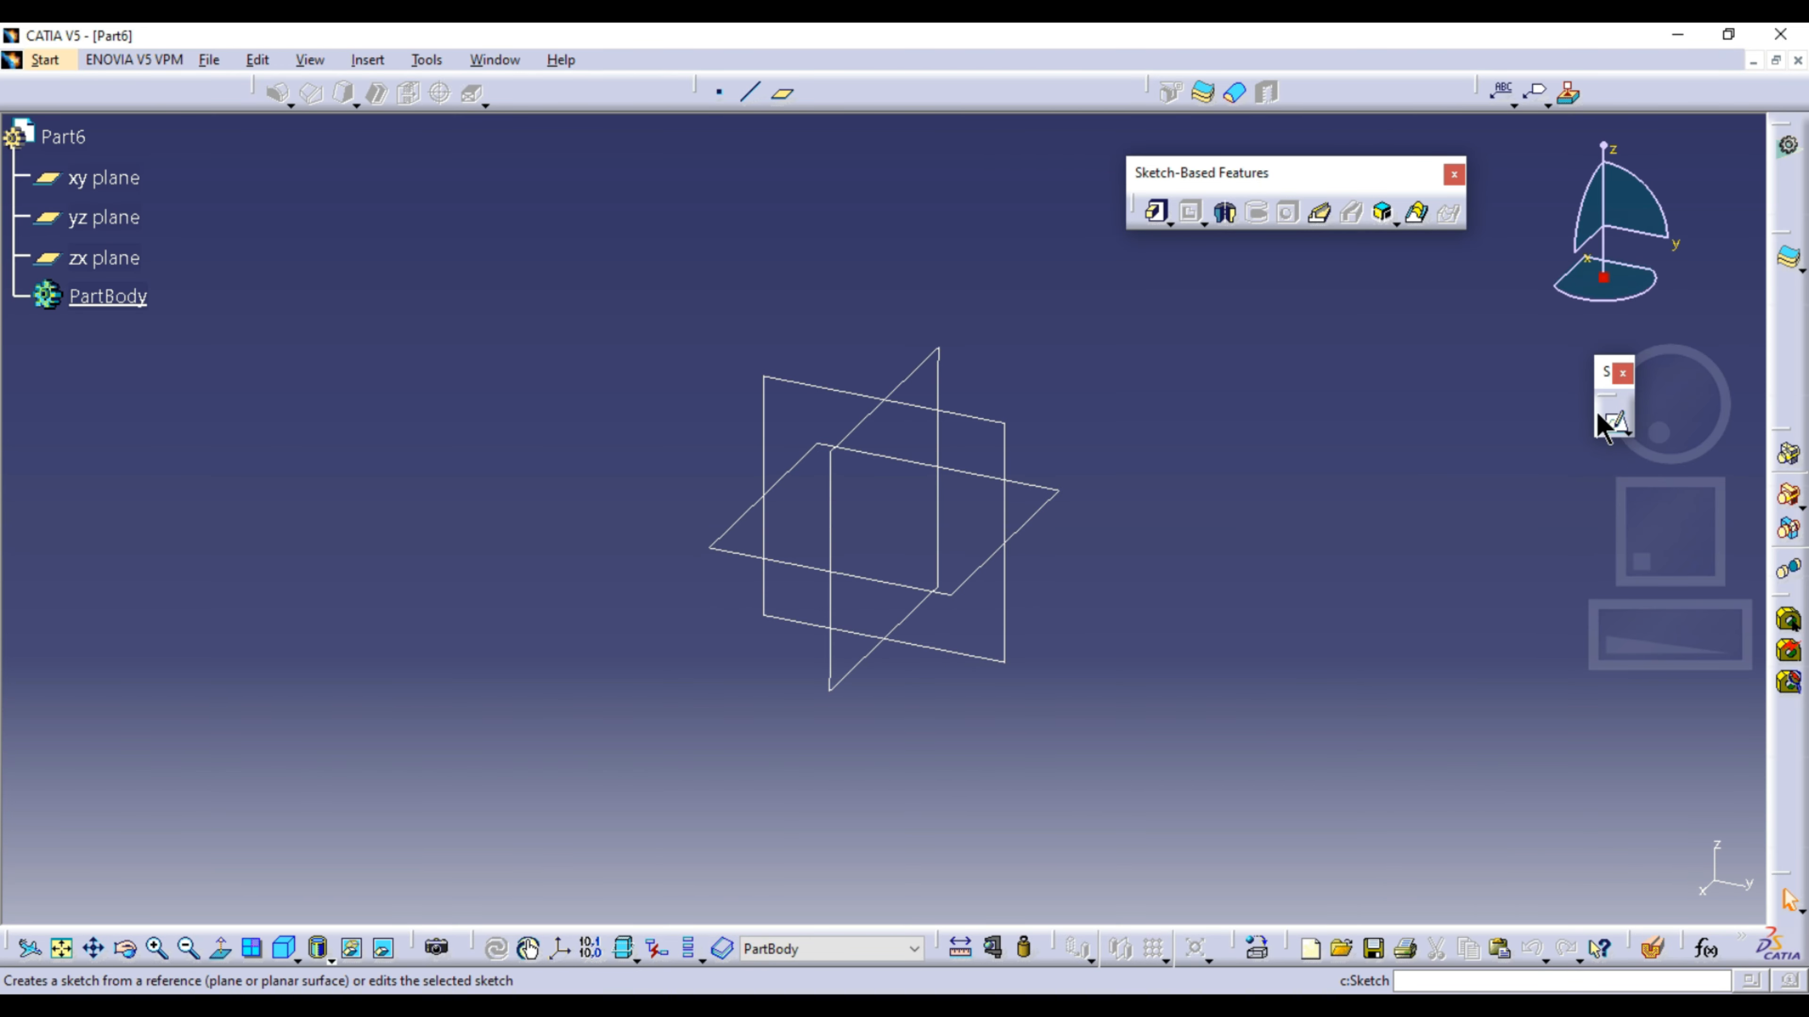
Step: Sketch a hexagon about 66 mm from centre to flat on the xy plane at the origin, with a concentric circle inside it
{"action": "left_click", "coordinate": [1613, 422]}
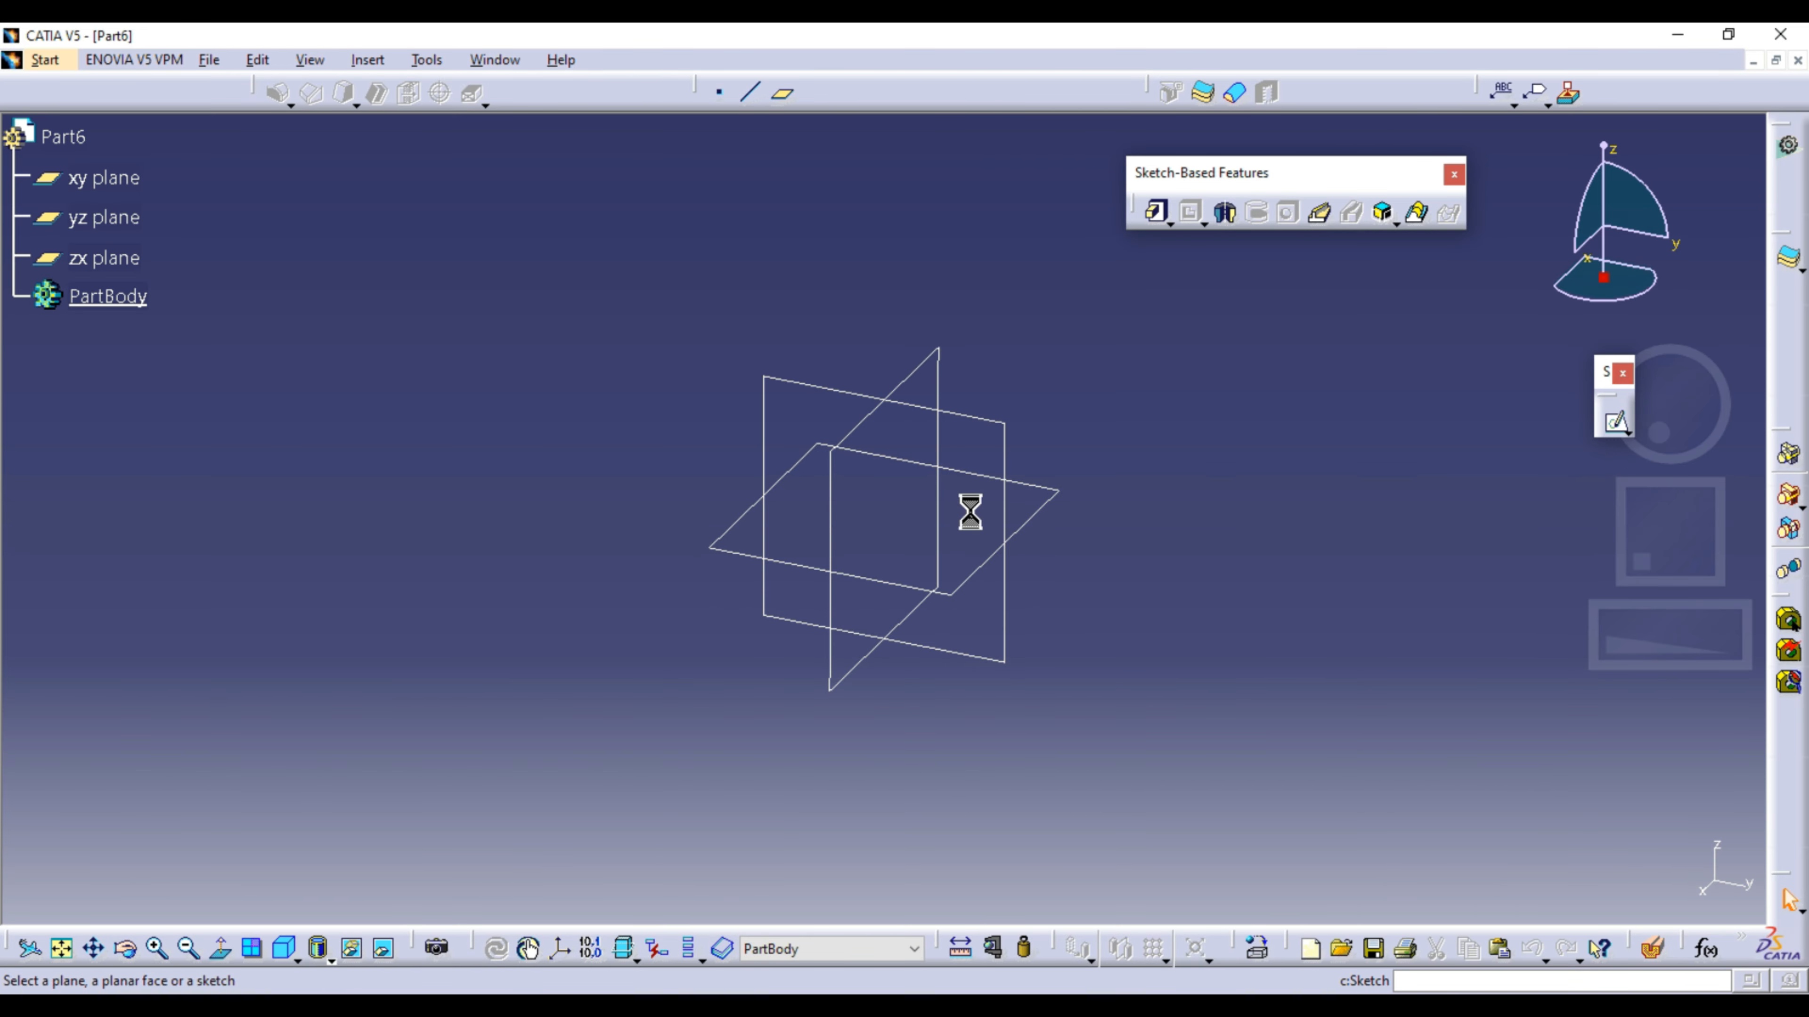
{"action": "left_click", "coordinate": [1082, 470]}
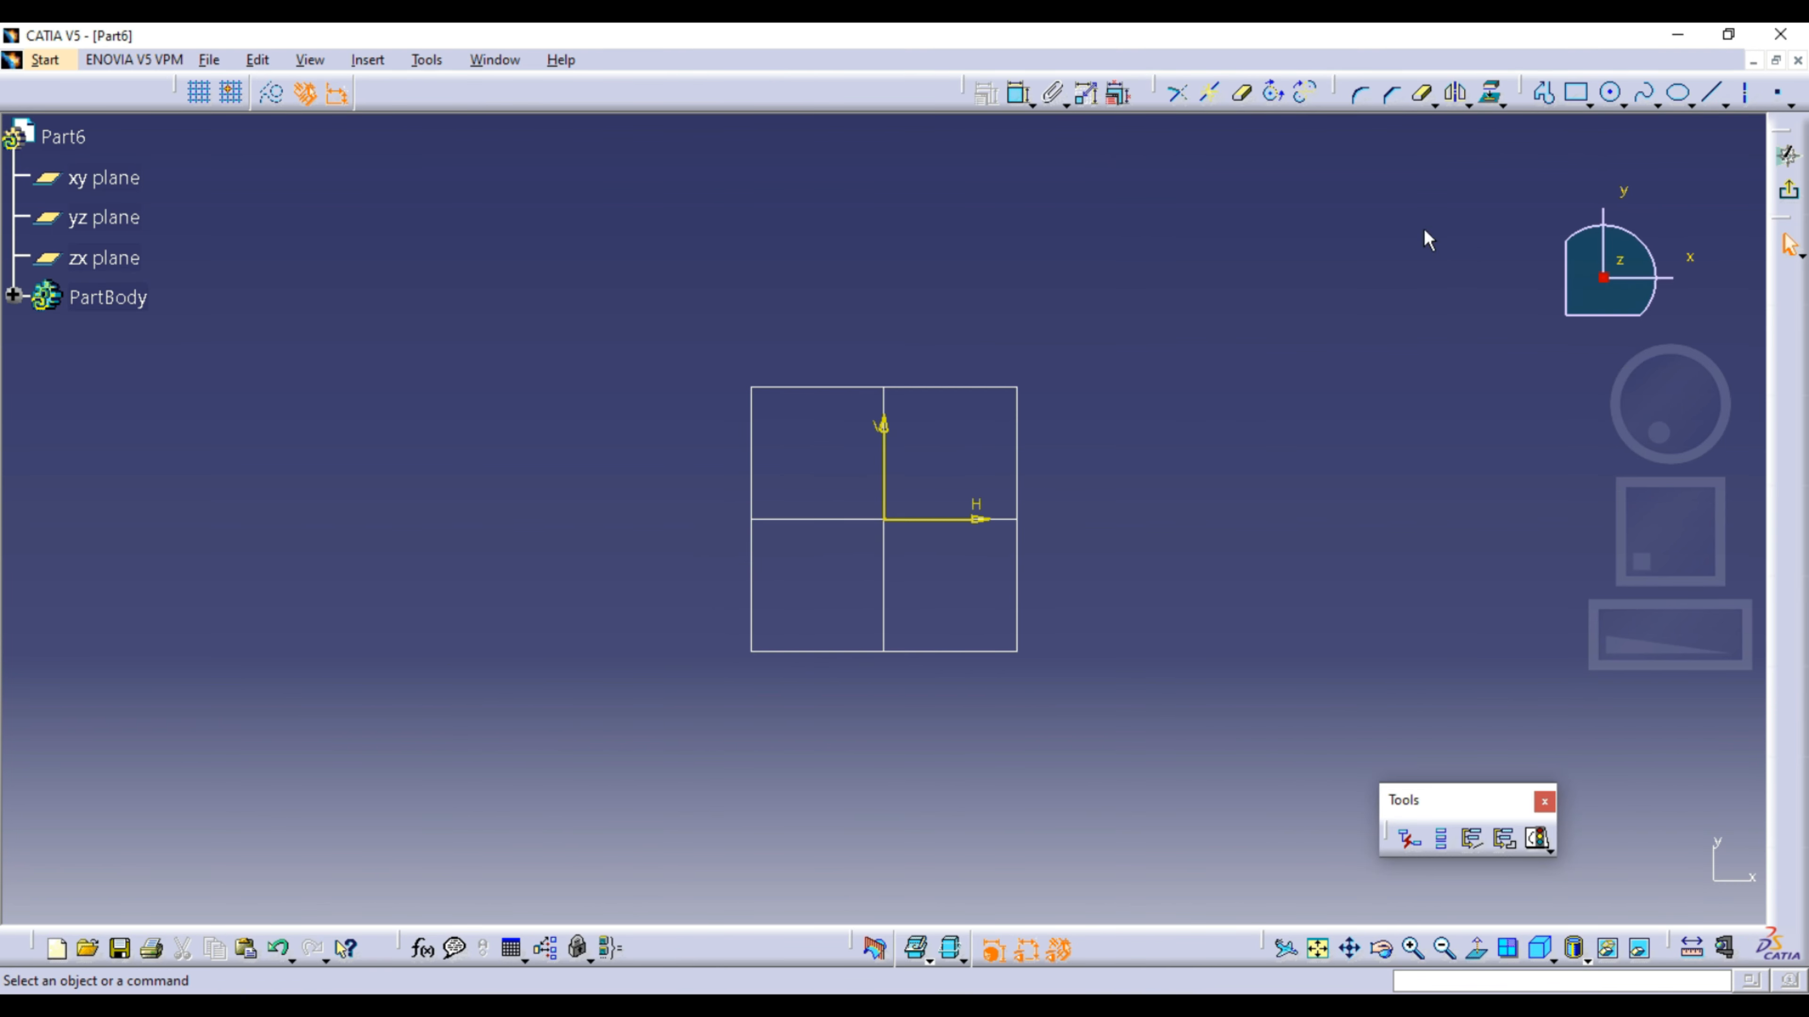
{"action": "left_click", "coordinate": [1589, 104]}
{"action": "left_click", "coordinate": [1609, 328]}
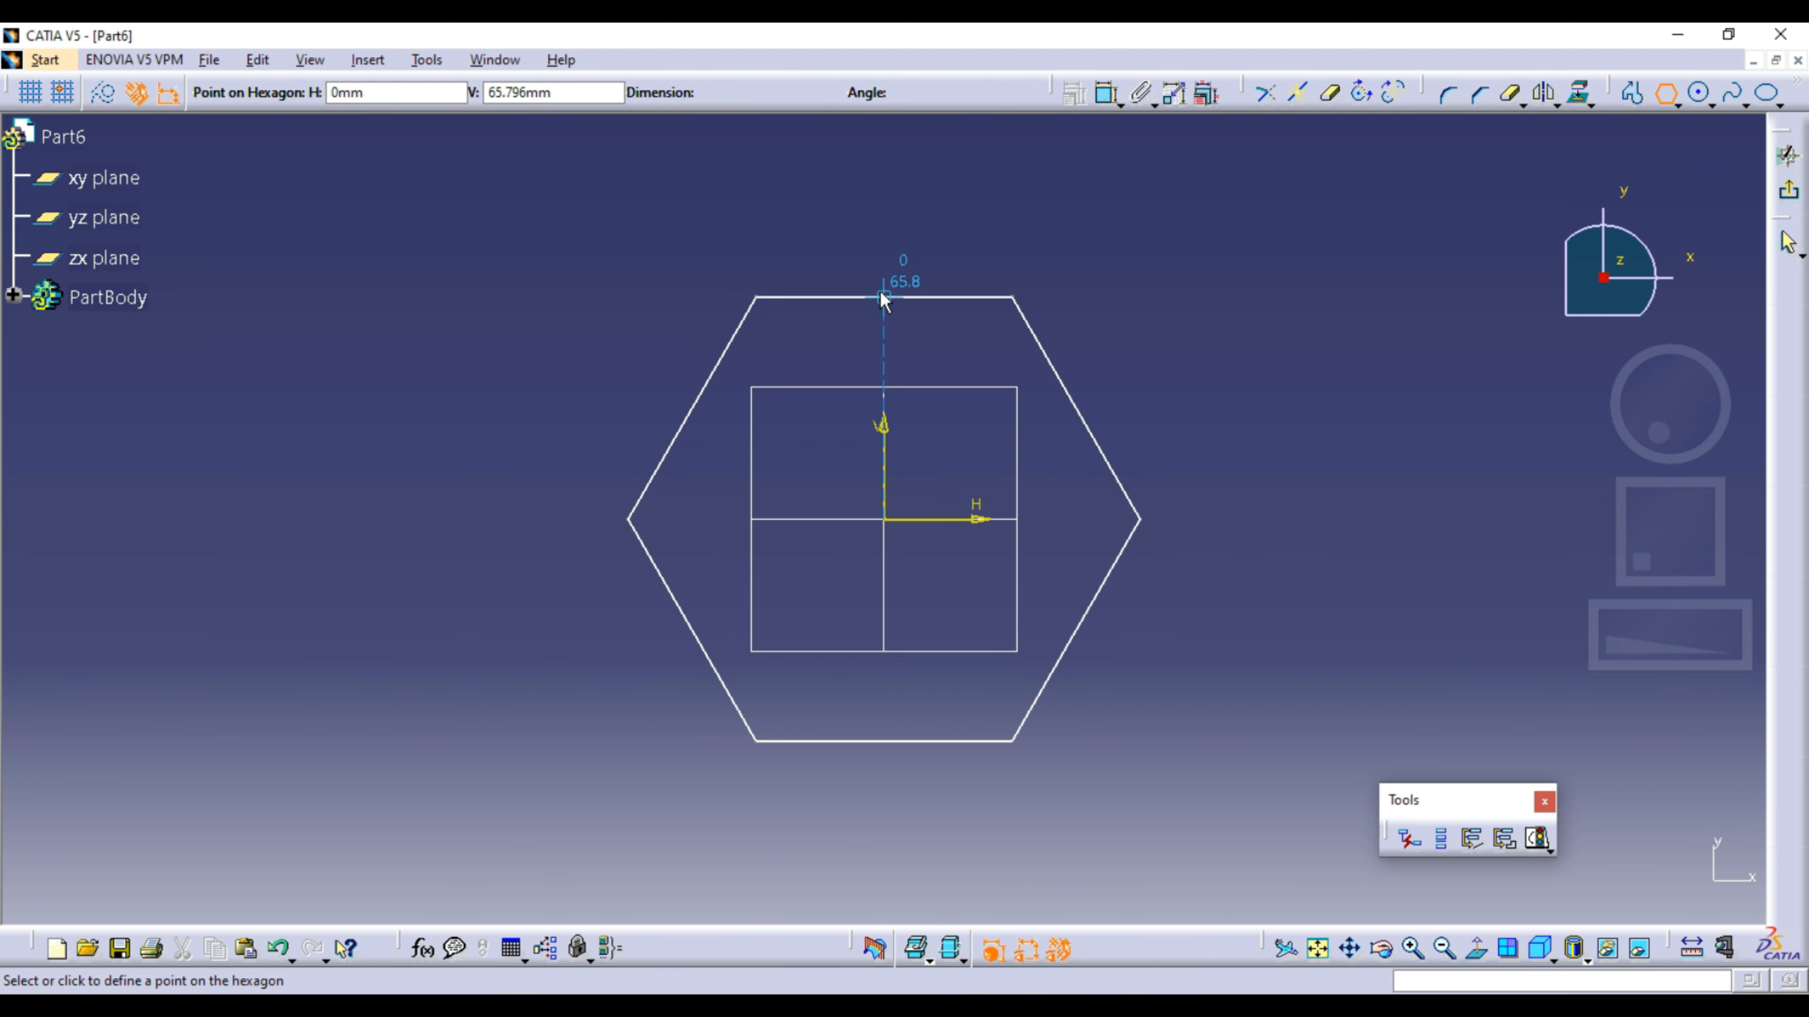
{"action": "left_click", "coordinate": [883, 292]}
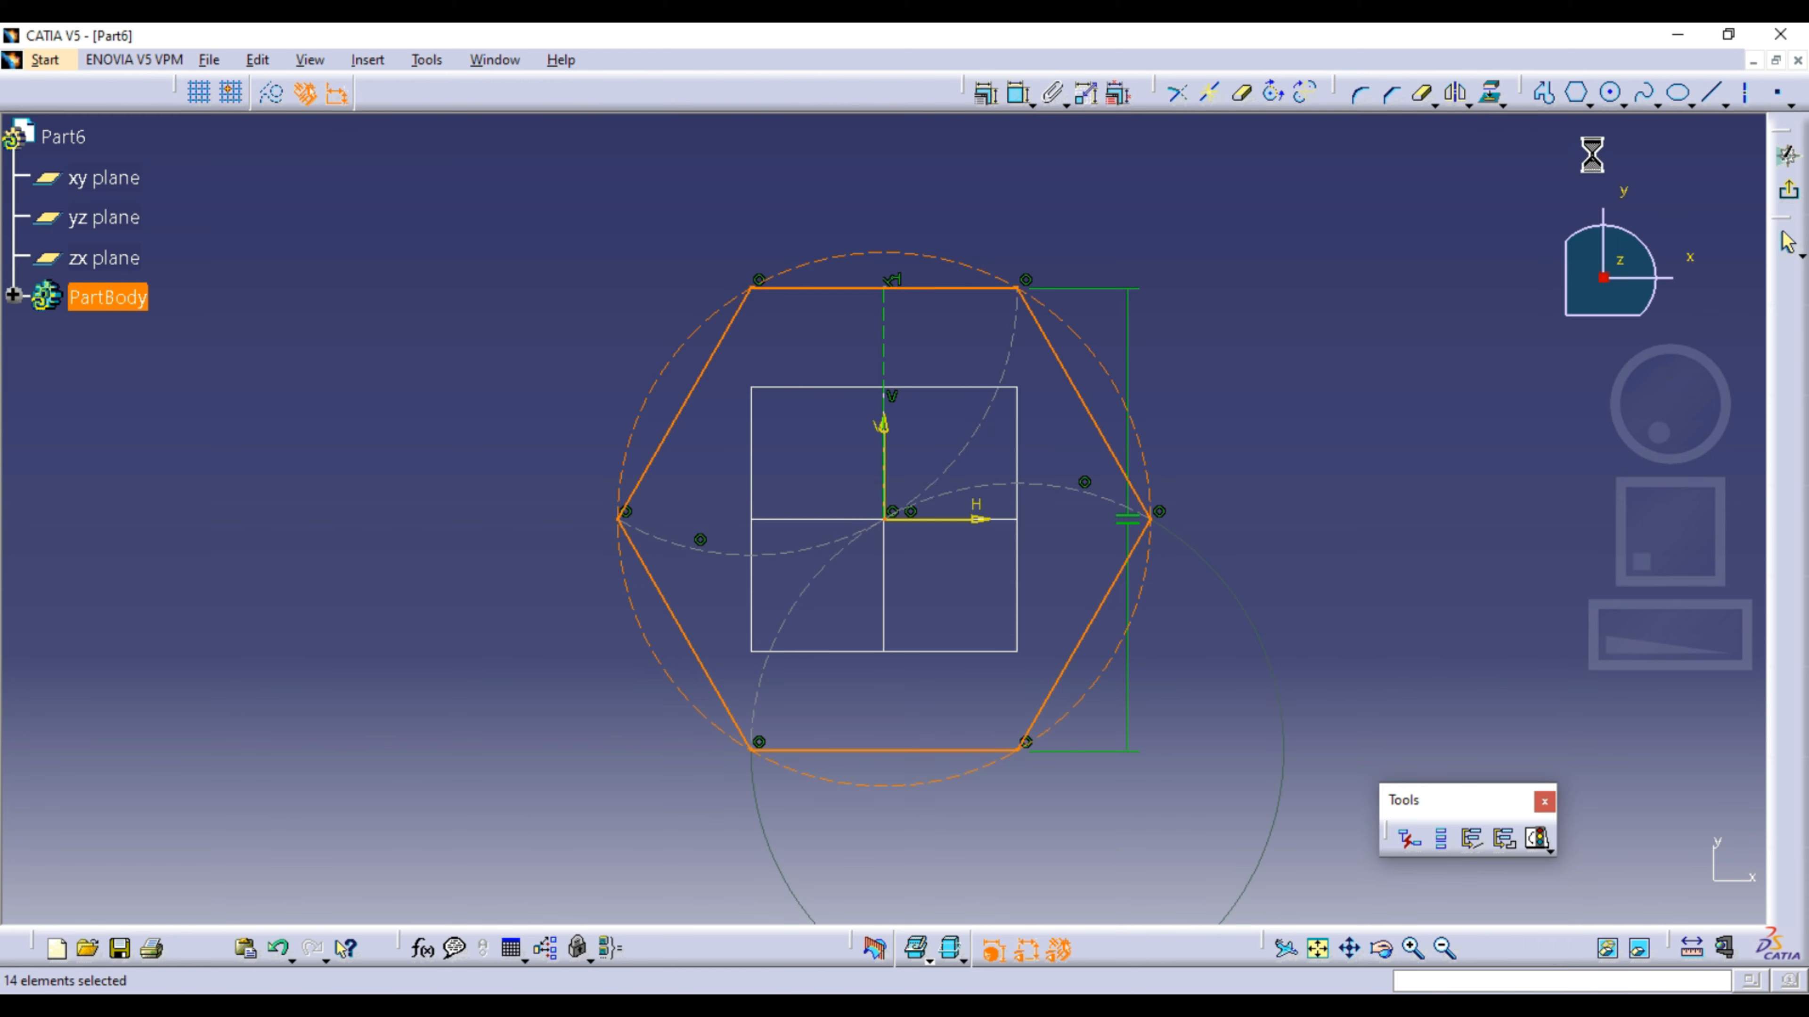
{"action": "left_click", "coordinate": [1612, 93]}
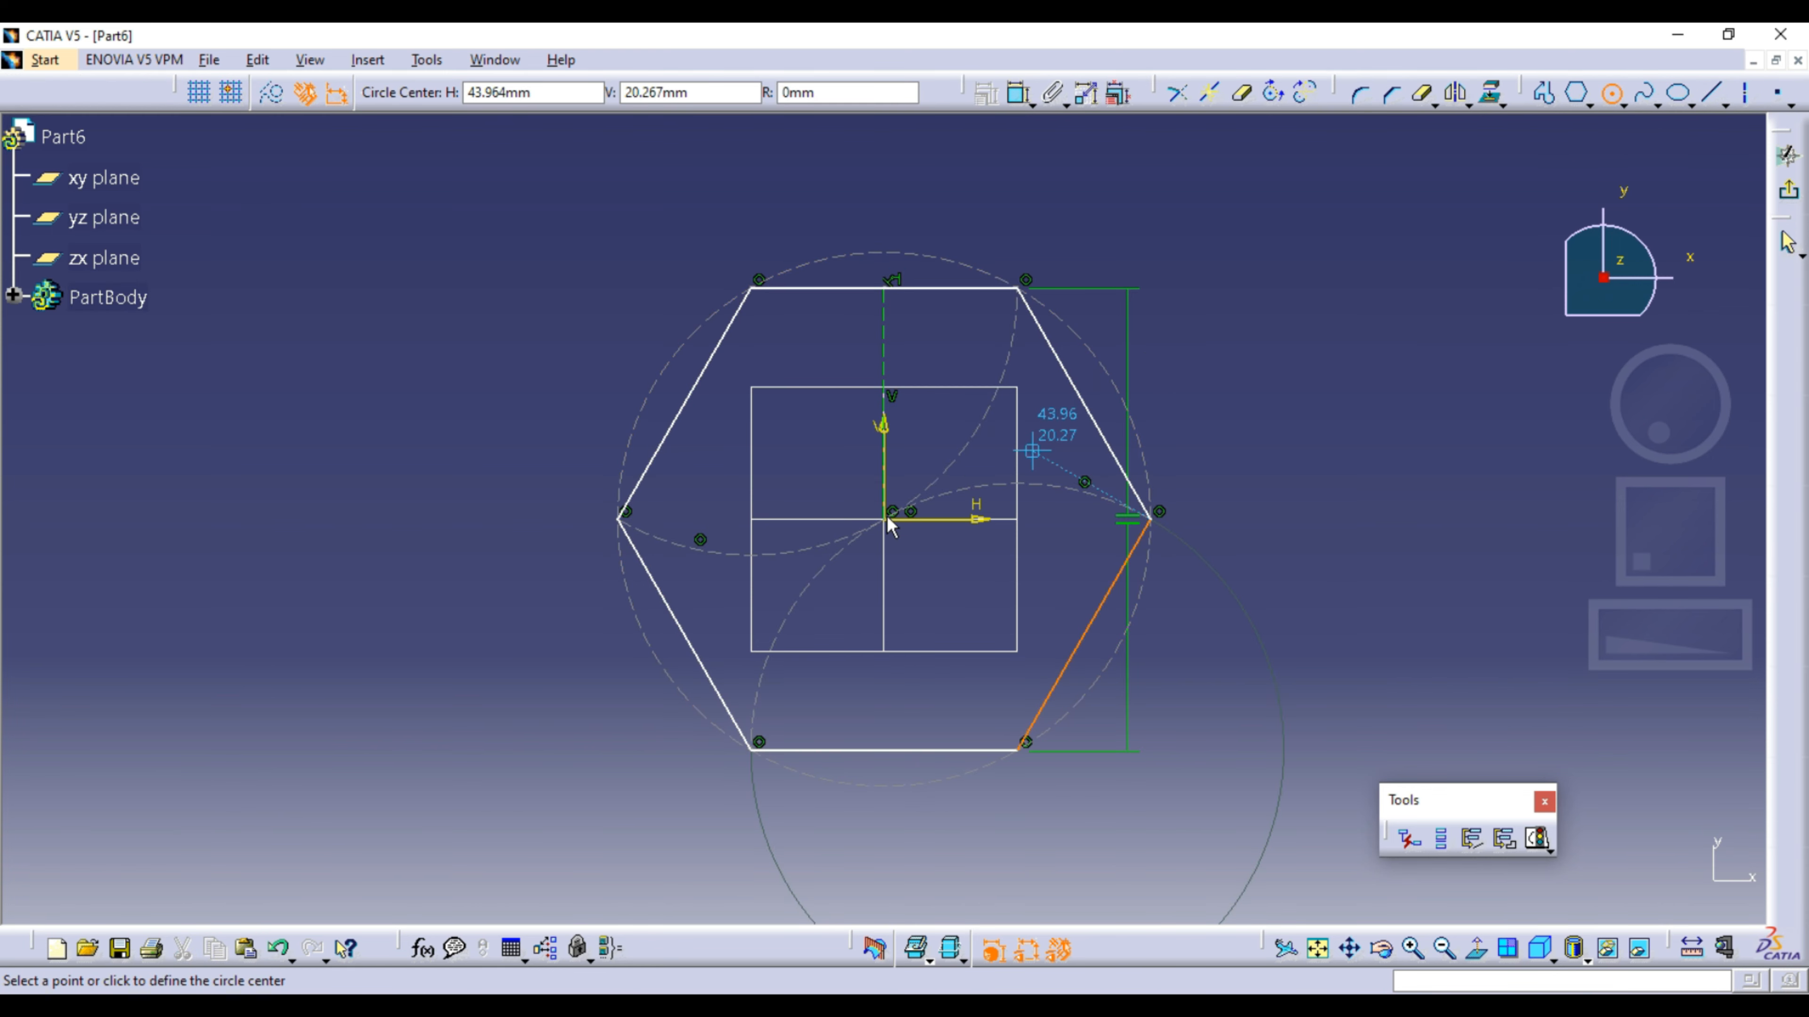
{"action": "left_click", "coordinate": [897, 419]}
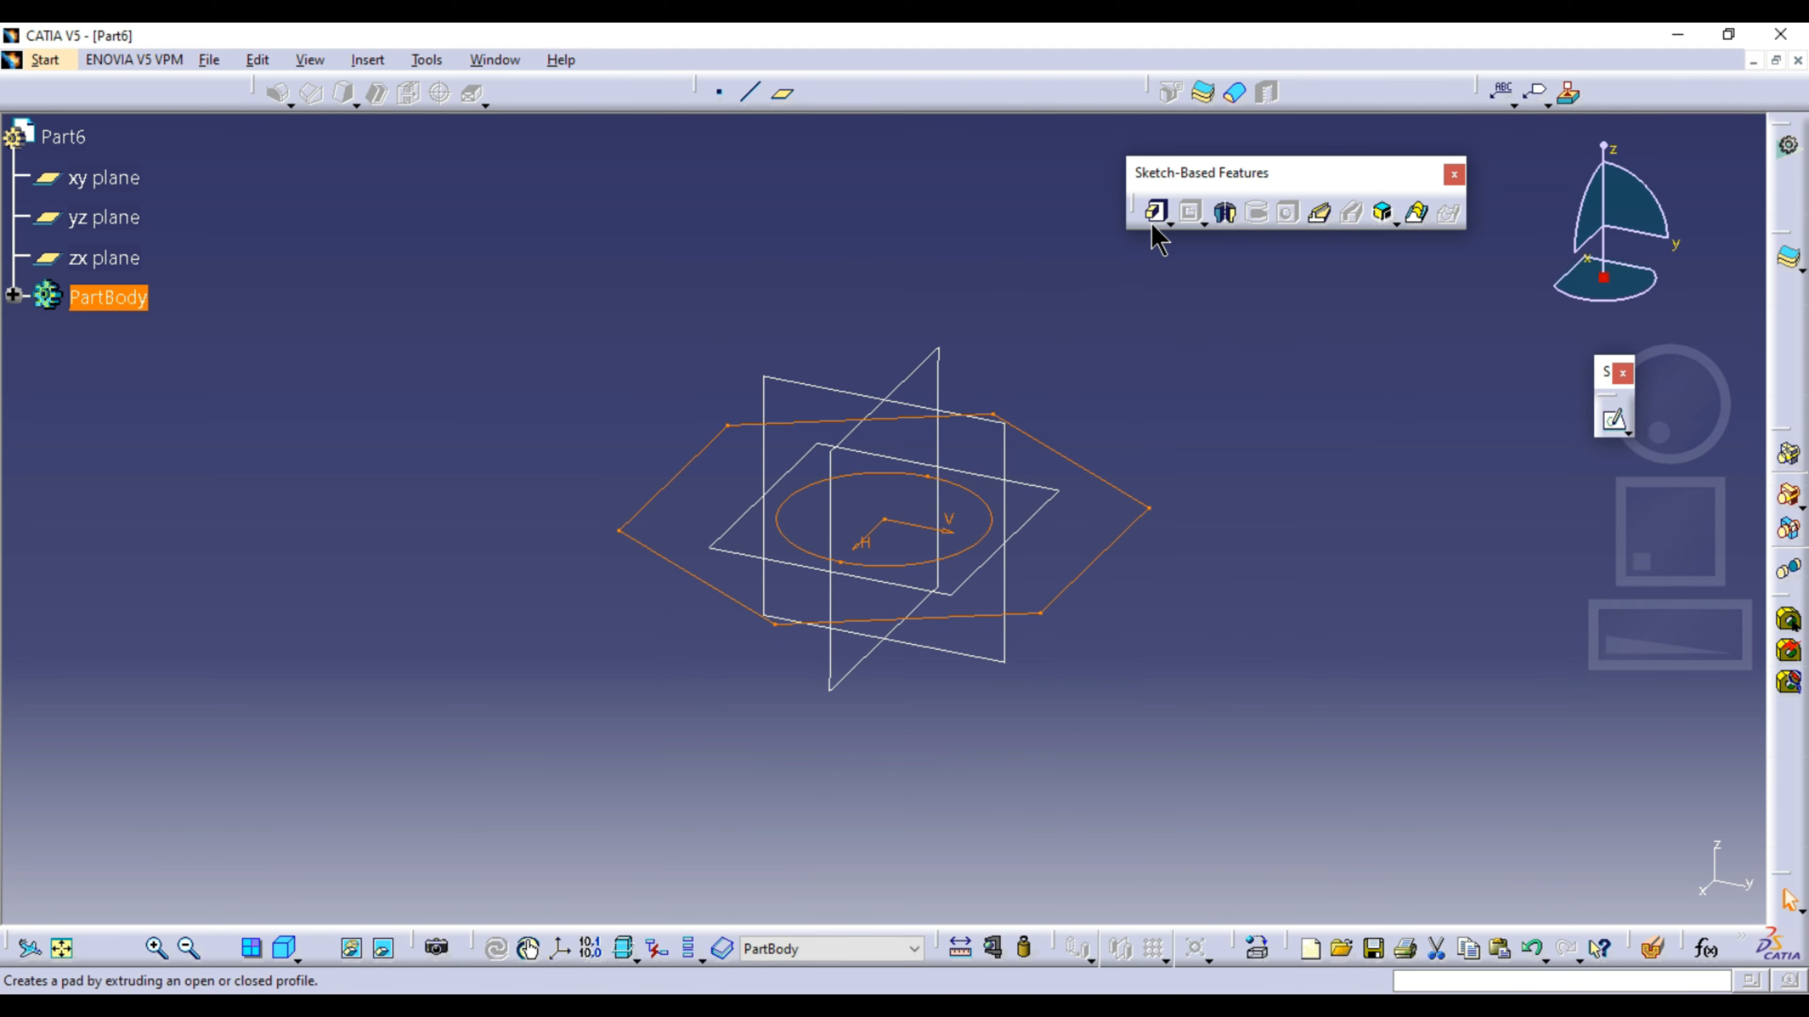
Step: Start a pad from the hexagon and circle sketch with mirrored extent and preview it at a 40 mm length
{"action": "left_click", "coordinate": [1155, 211]}
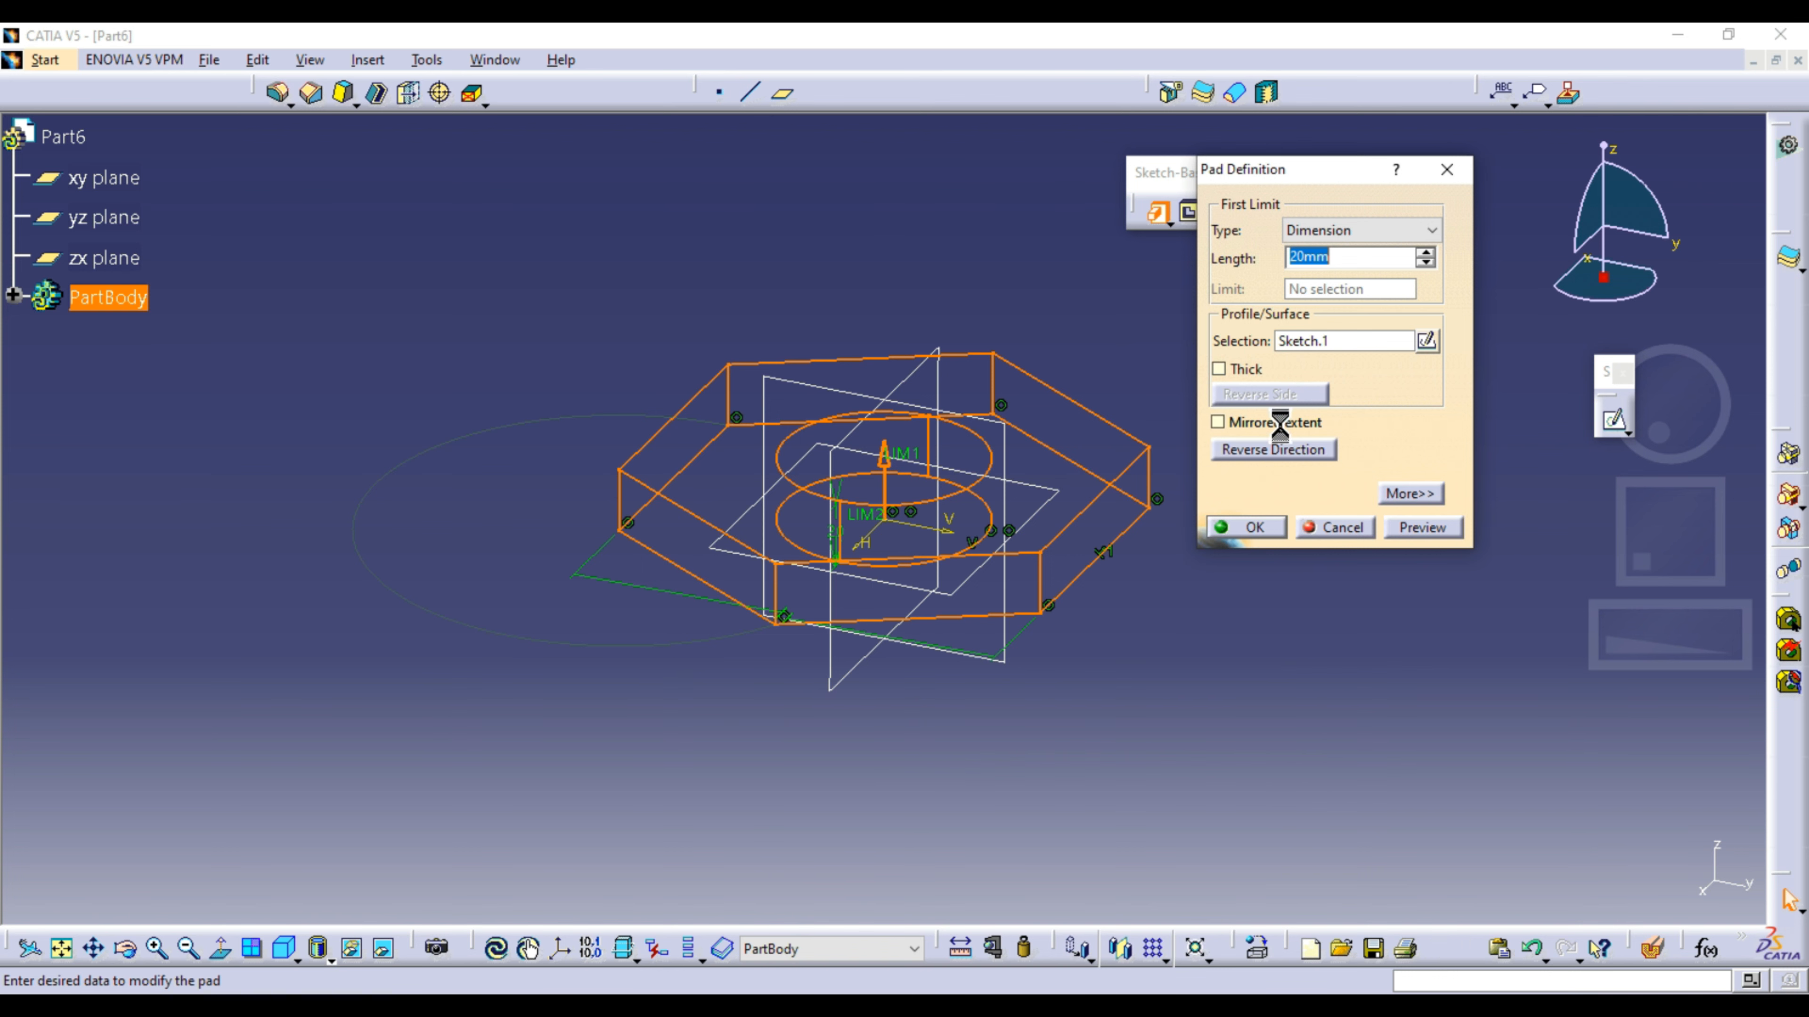
{"action": "left_click", "coordinate": [1276, 421]}
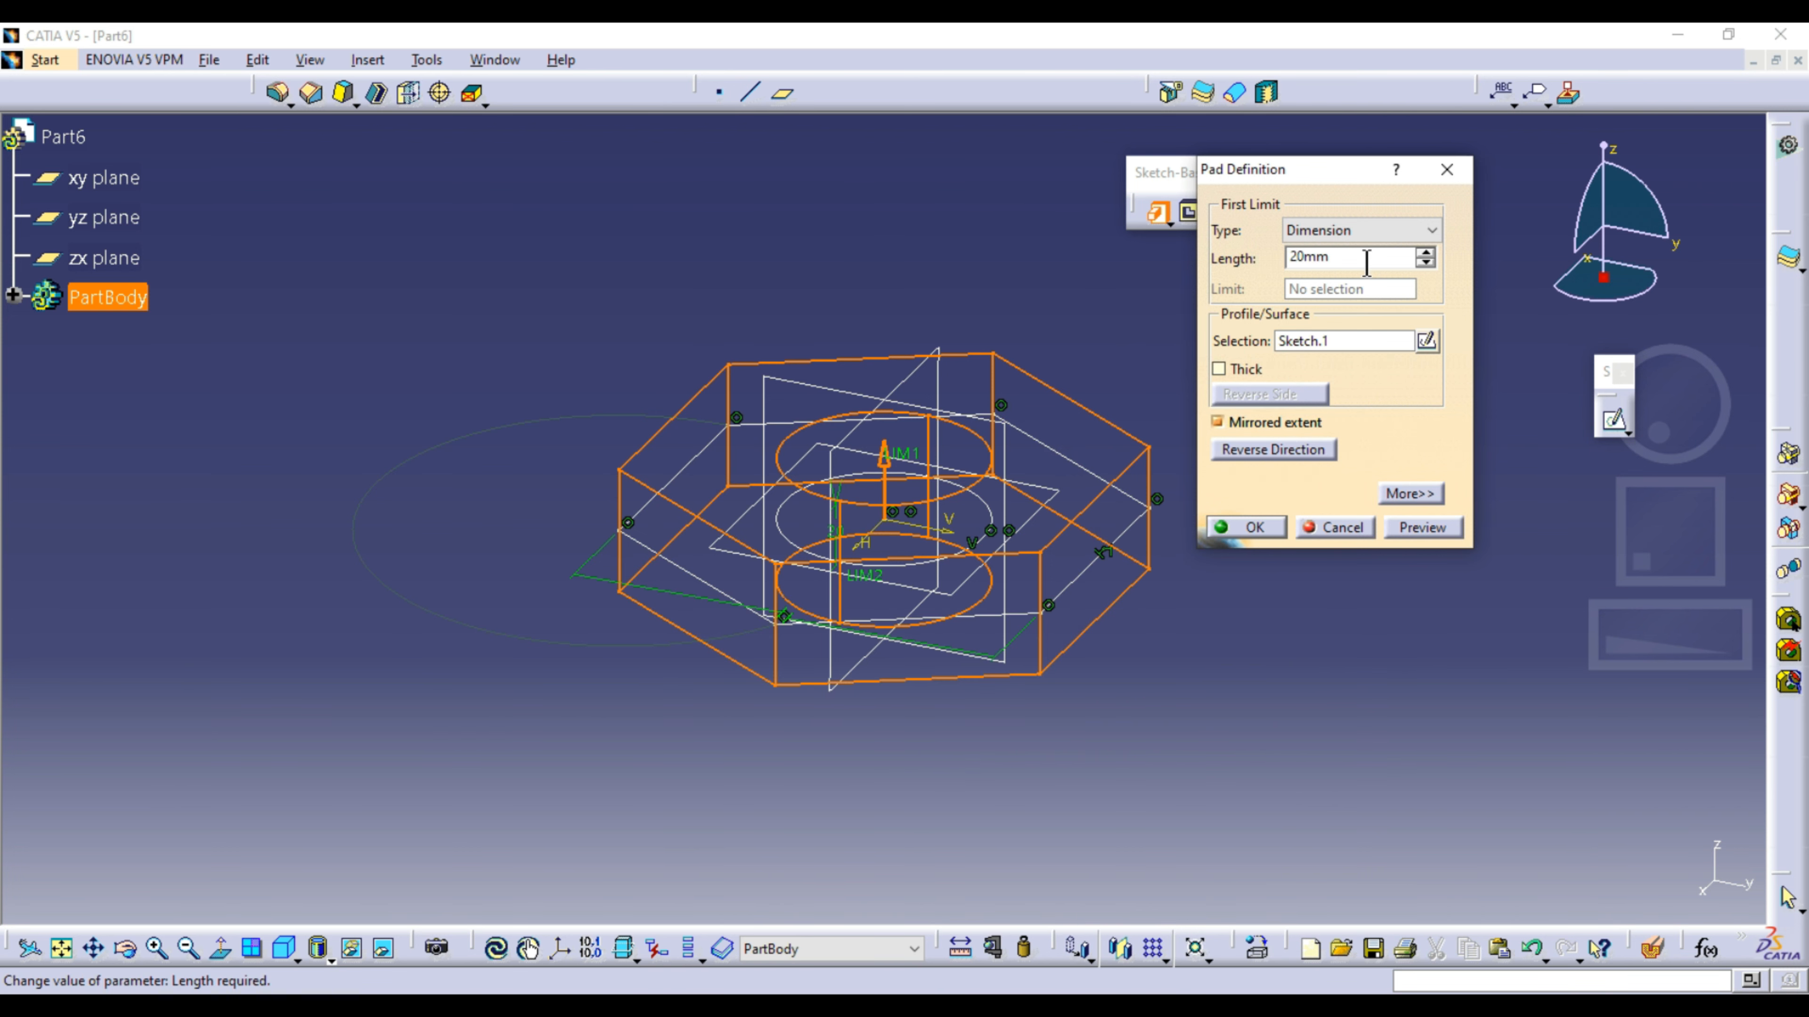
{"action": "left_click_drag", "start_coordinate": [1365, 261], "coordinate": [1201, 255]}
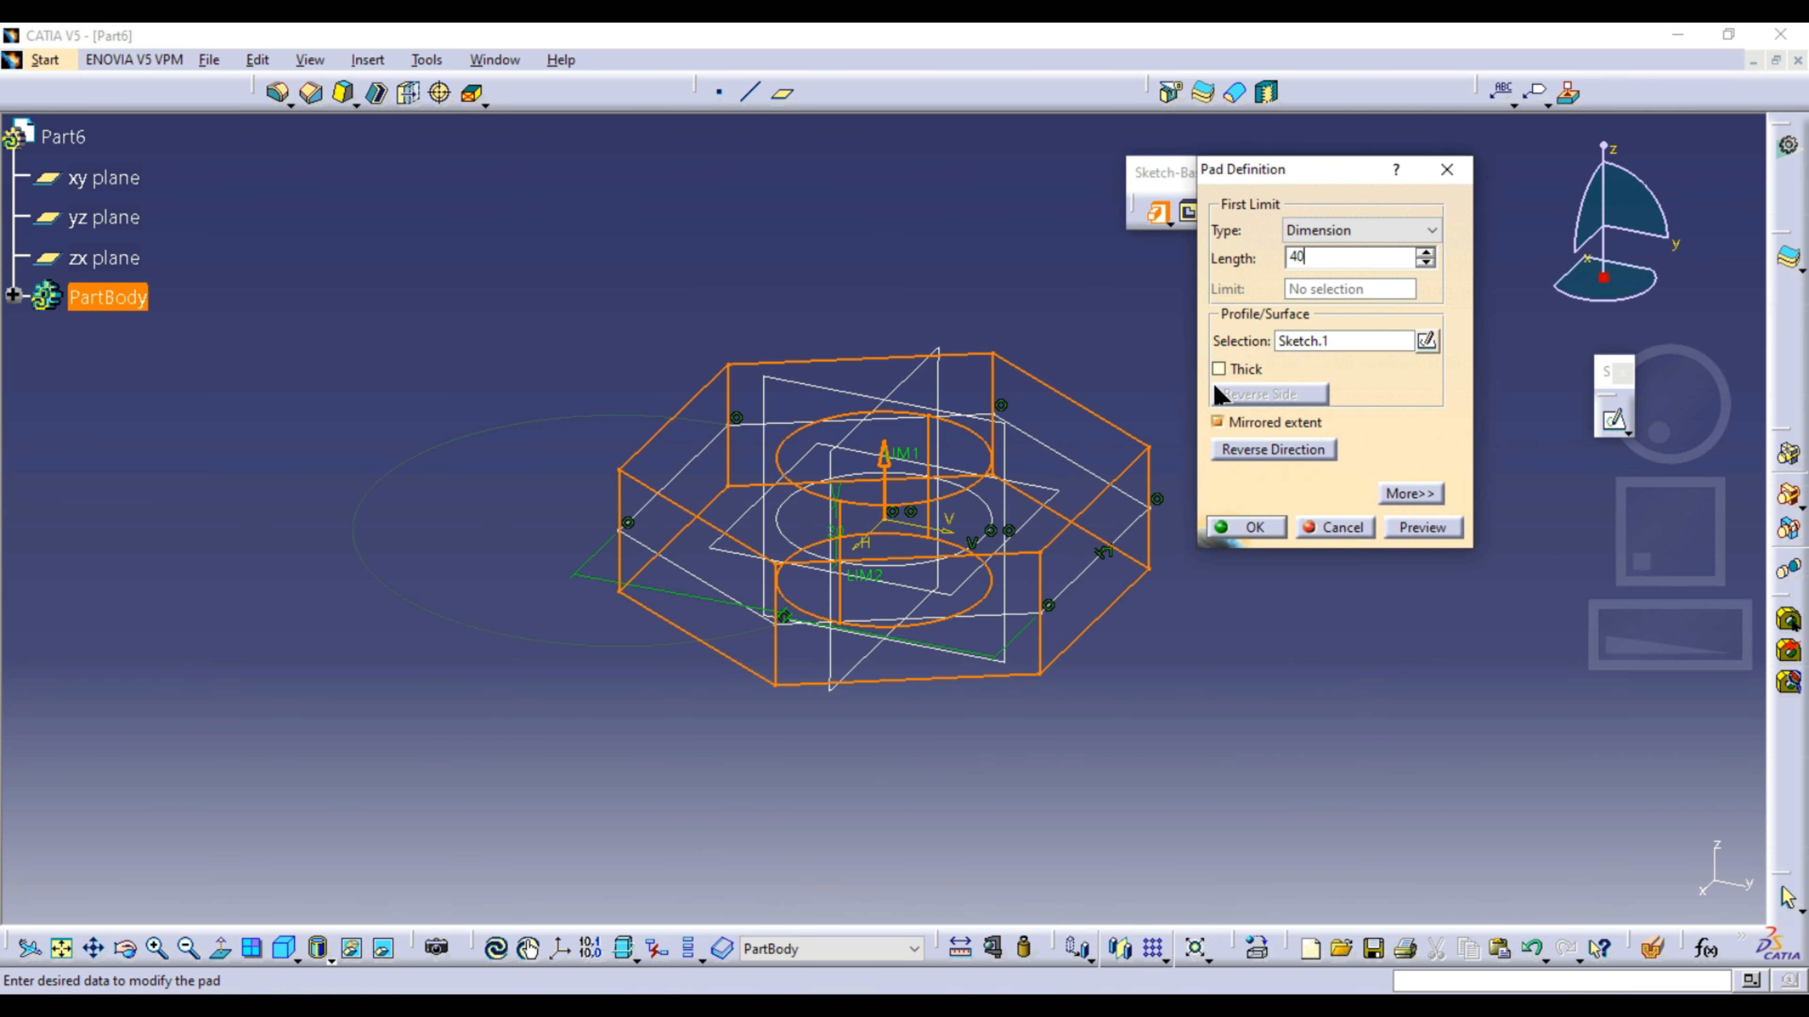
{"action": "type", "text": "40"}
{"action": "left_click", "coordinate": [1250, 528]}
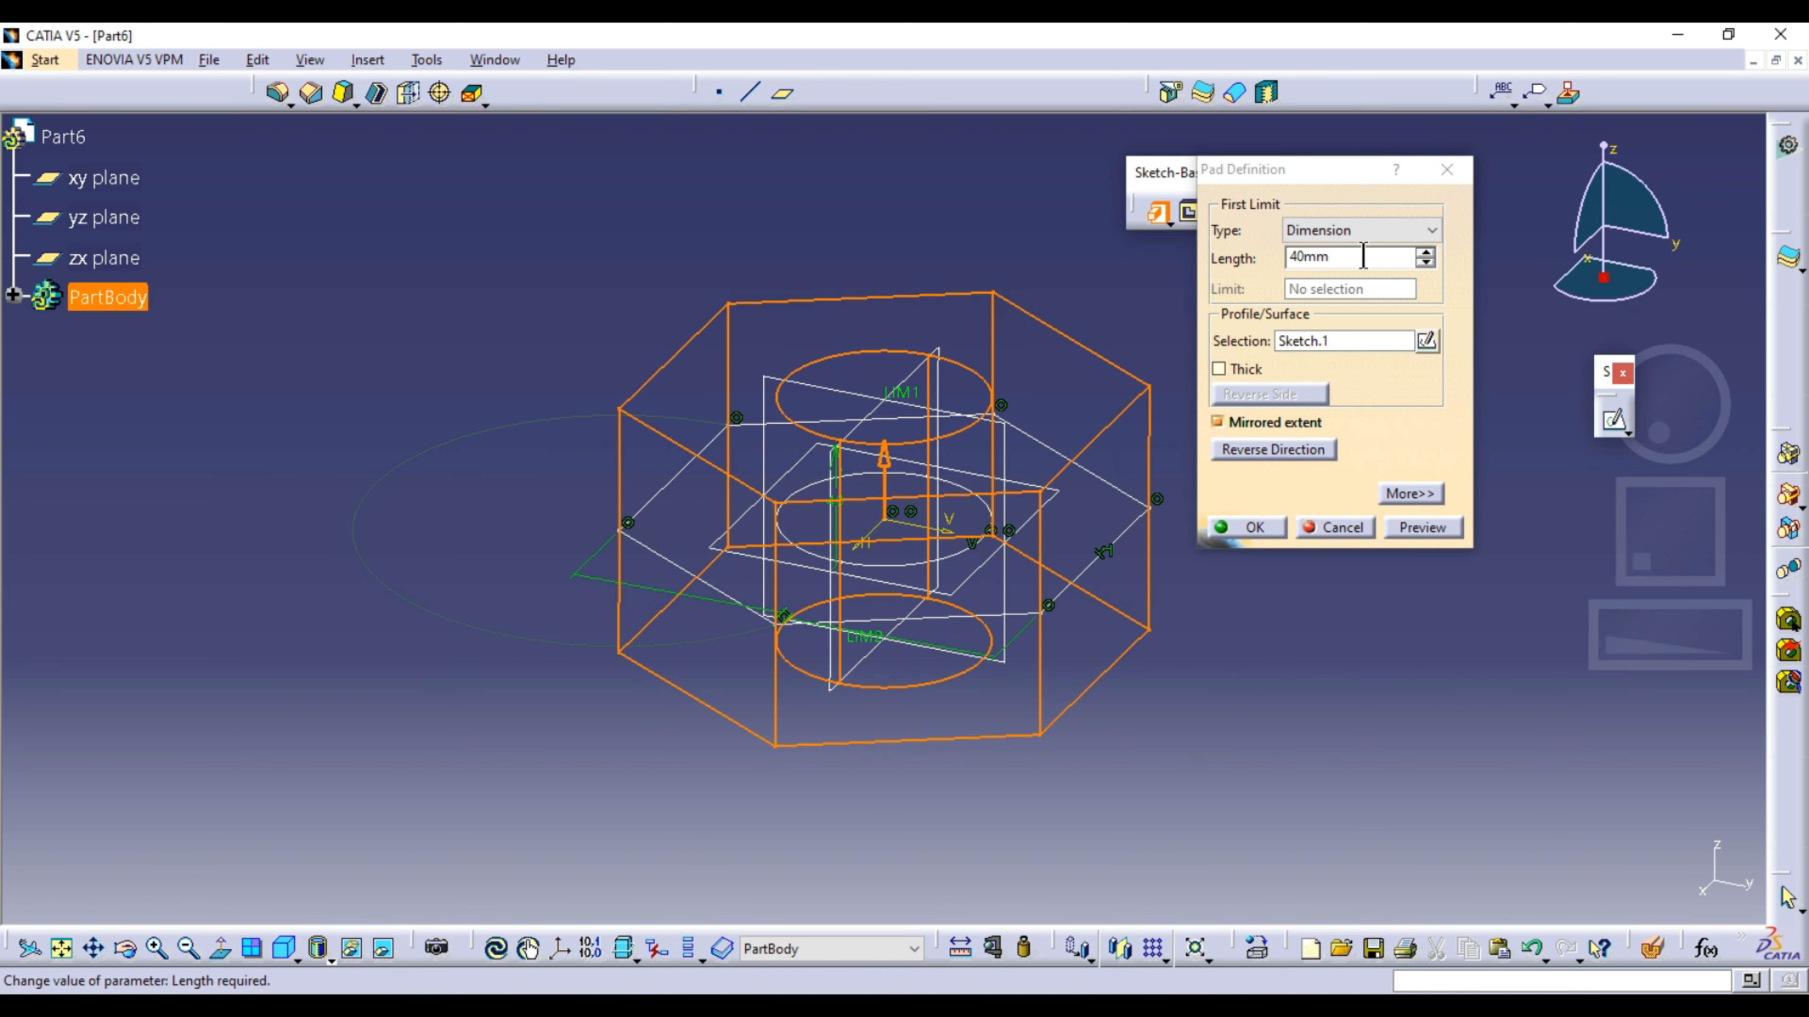
Step: Set the pad length to 30 mm and create the nut body
{"action": "left_click_drag", "start_coordinate": [1351, 266], "coordinate": [1181, 269]}
{"action": "type", "text": "30"}
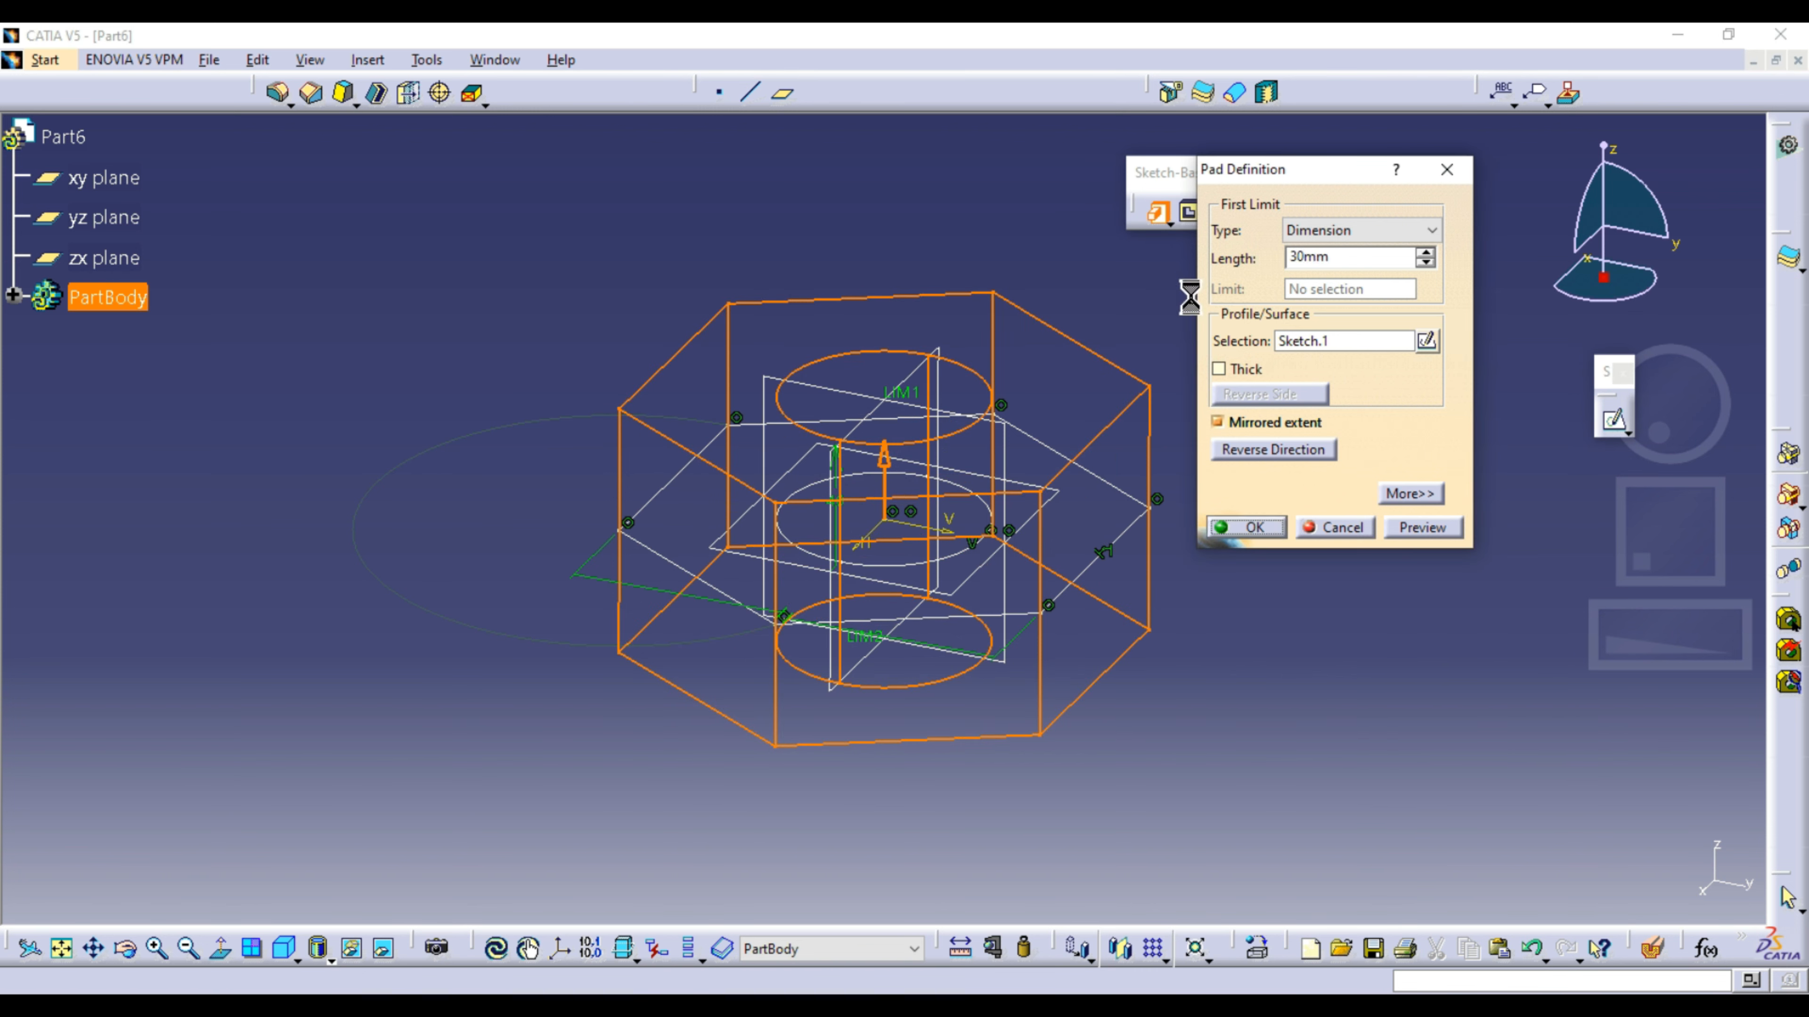
{"action": "left_click", "coordinate": [1250, 527]}
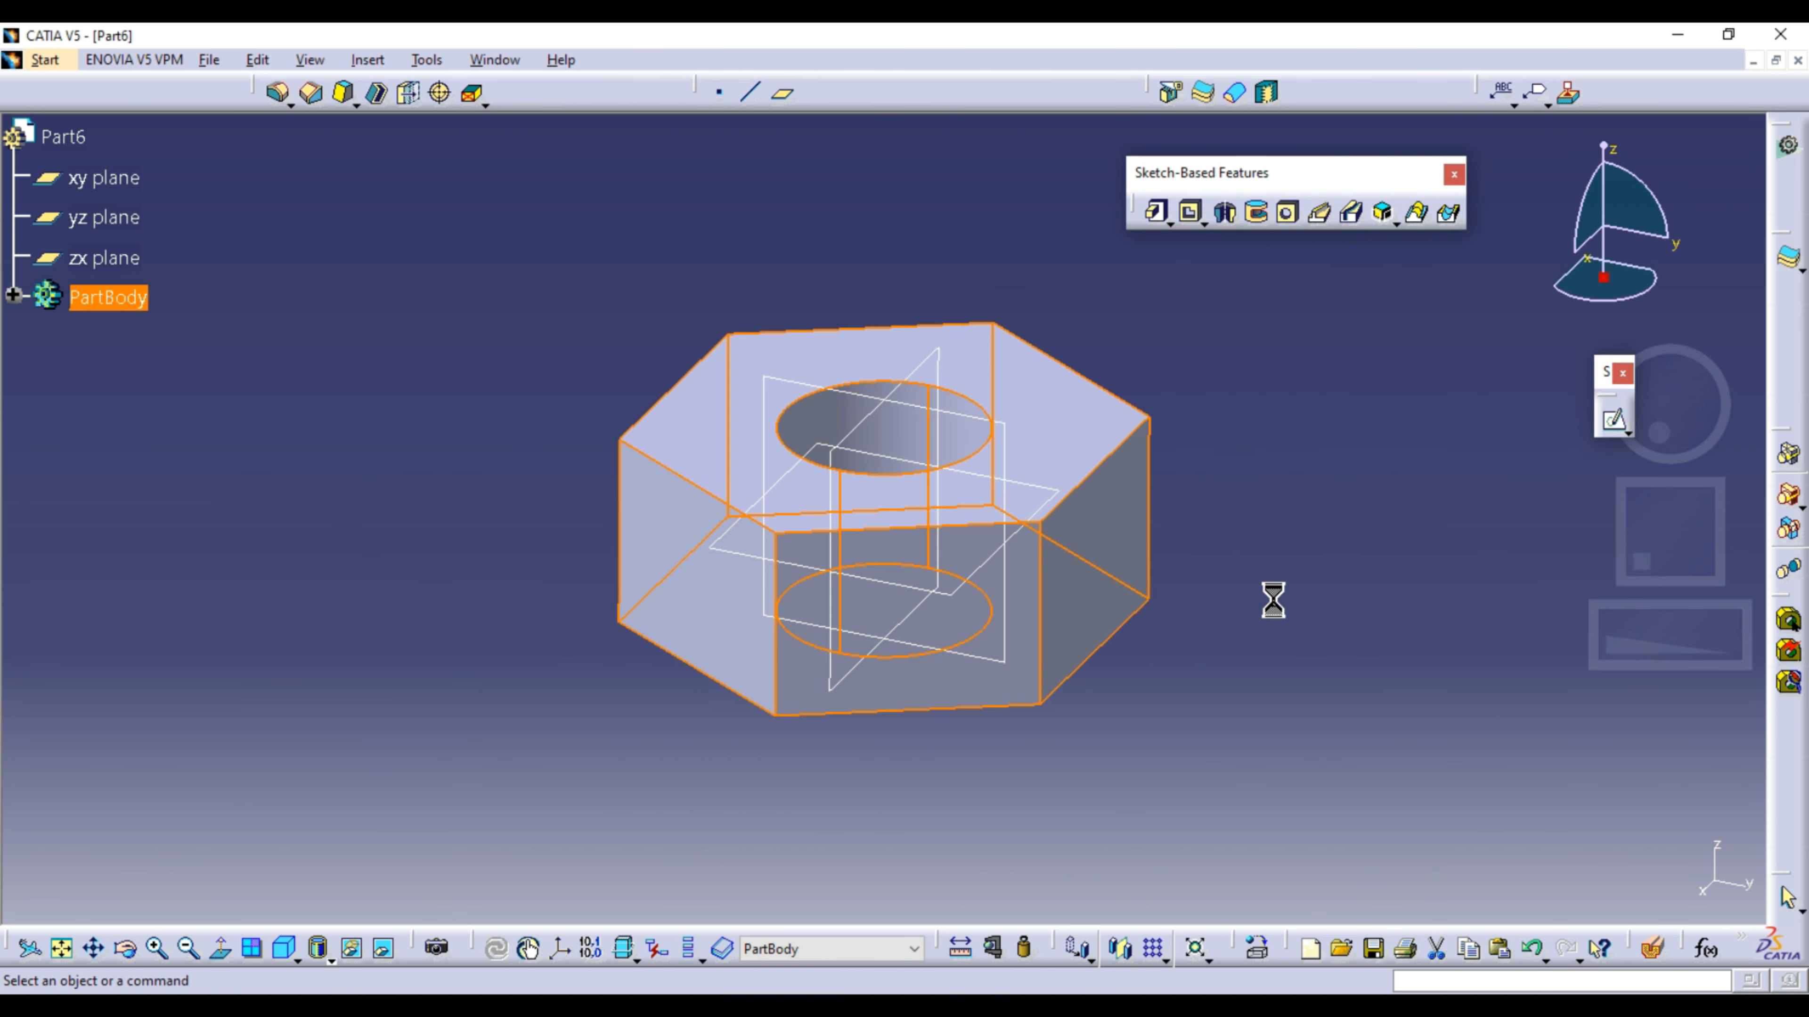
Step: Sketch a closed right triangle on the yz plane across the nut's upper outer corner, with its horizontal side near the top edge
{"action": "left_click", "coordinate": [1614, 420]}
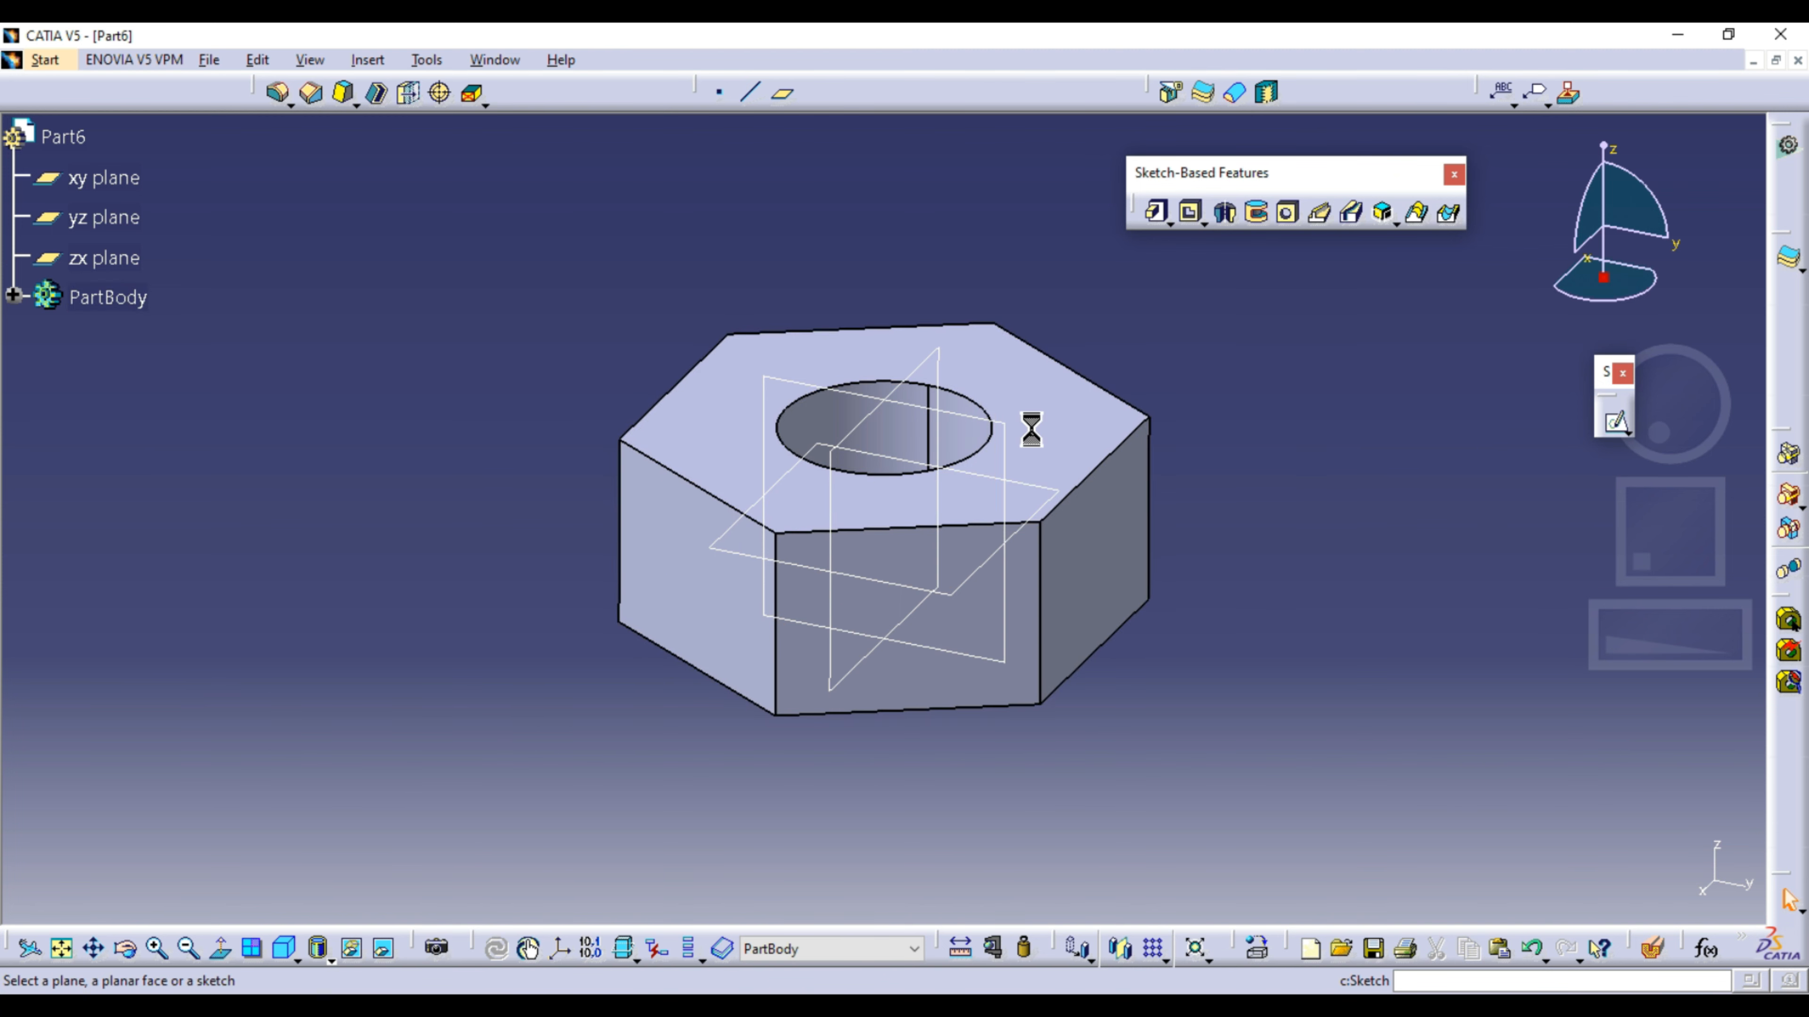
{"action": "left_click", "coordinate": [1004, 428]}
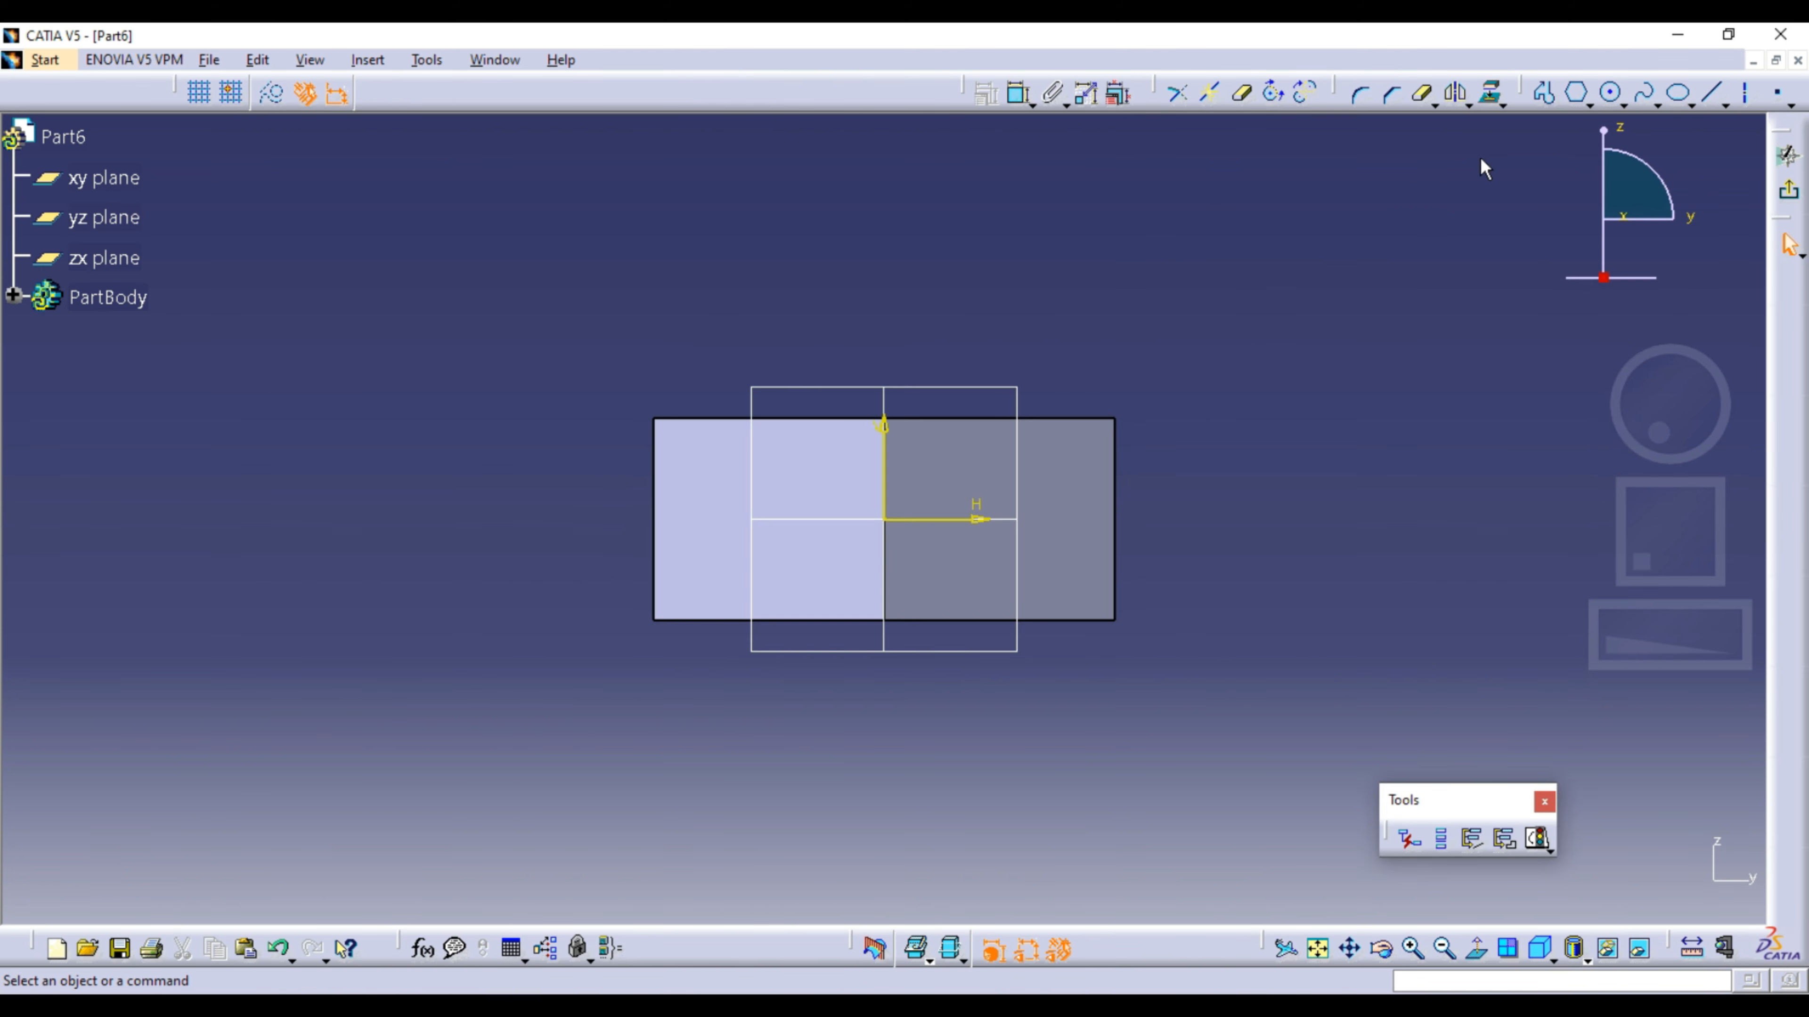
{"action": "left_click", "coordinate": [1544, 94]}
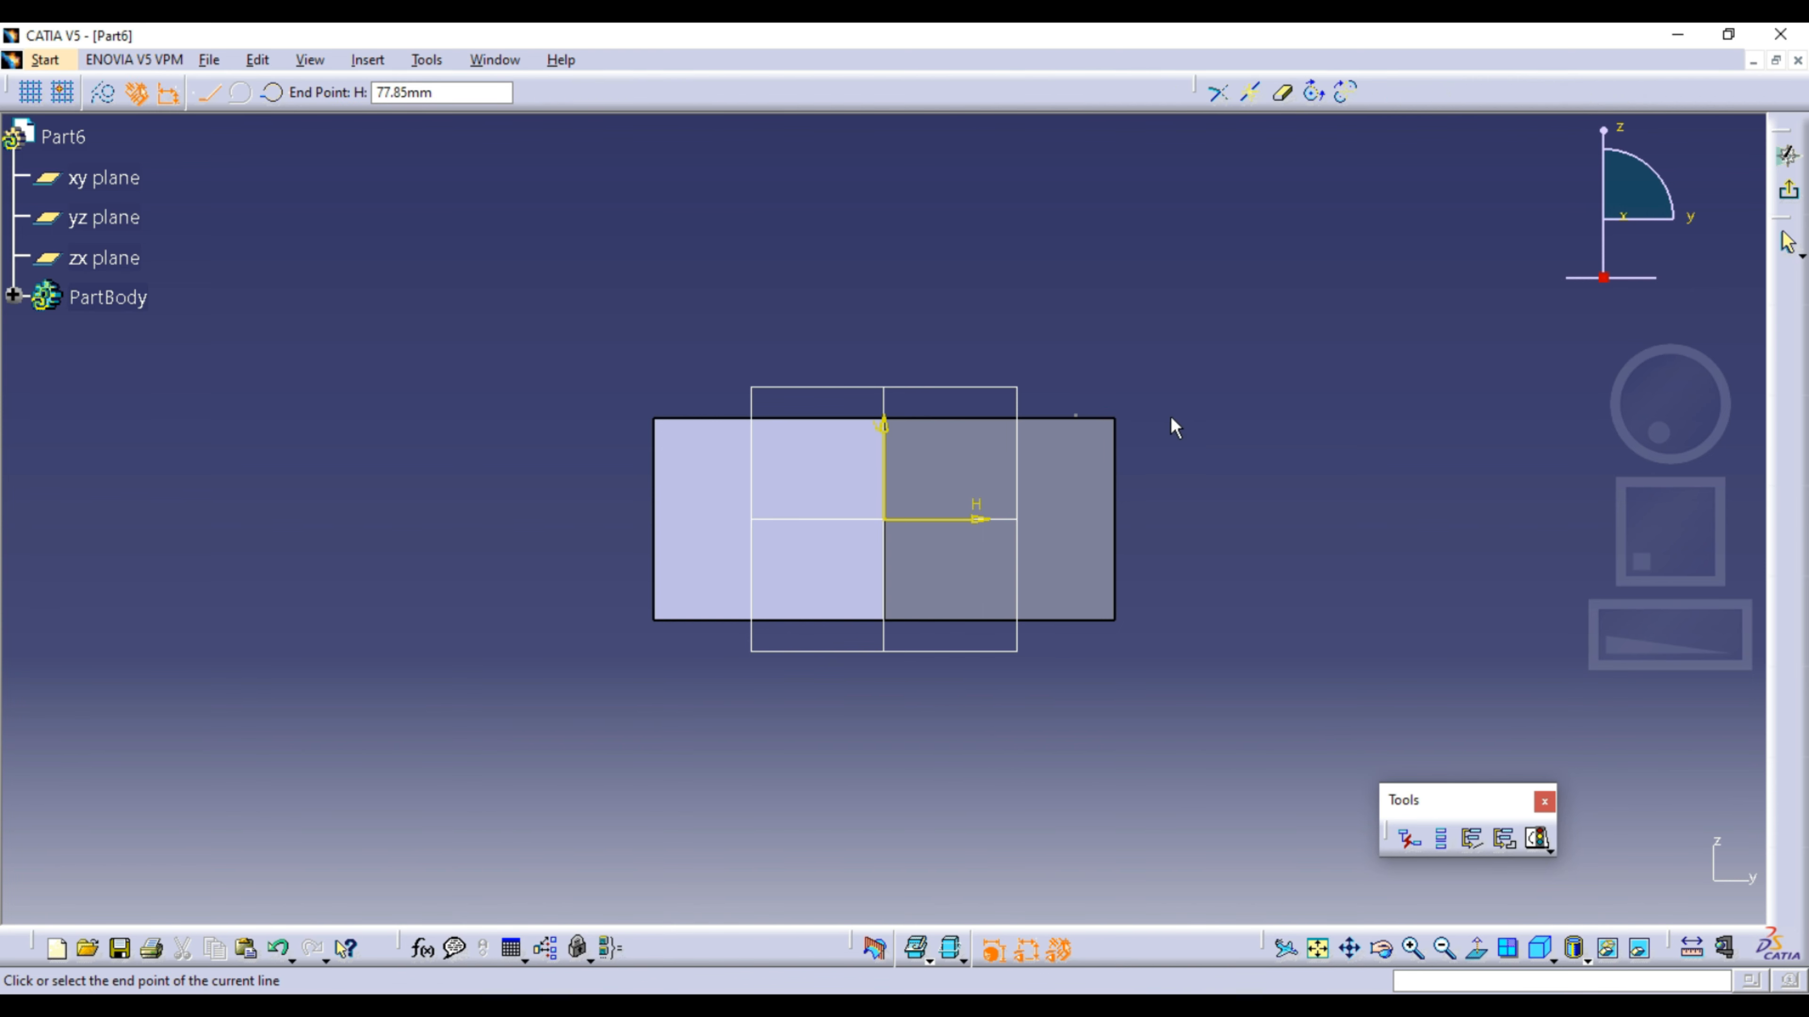
{"action": "left_click", "coordinate": [1193, 432]}
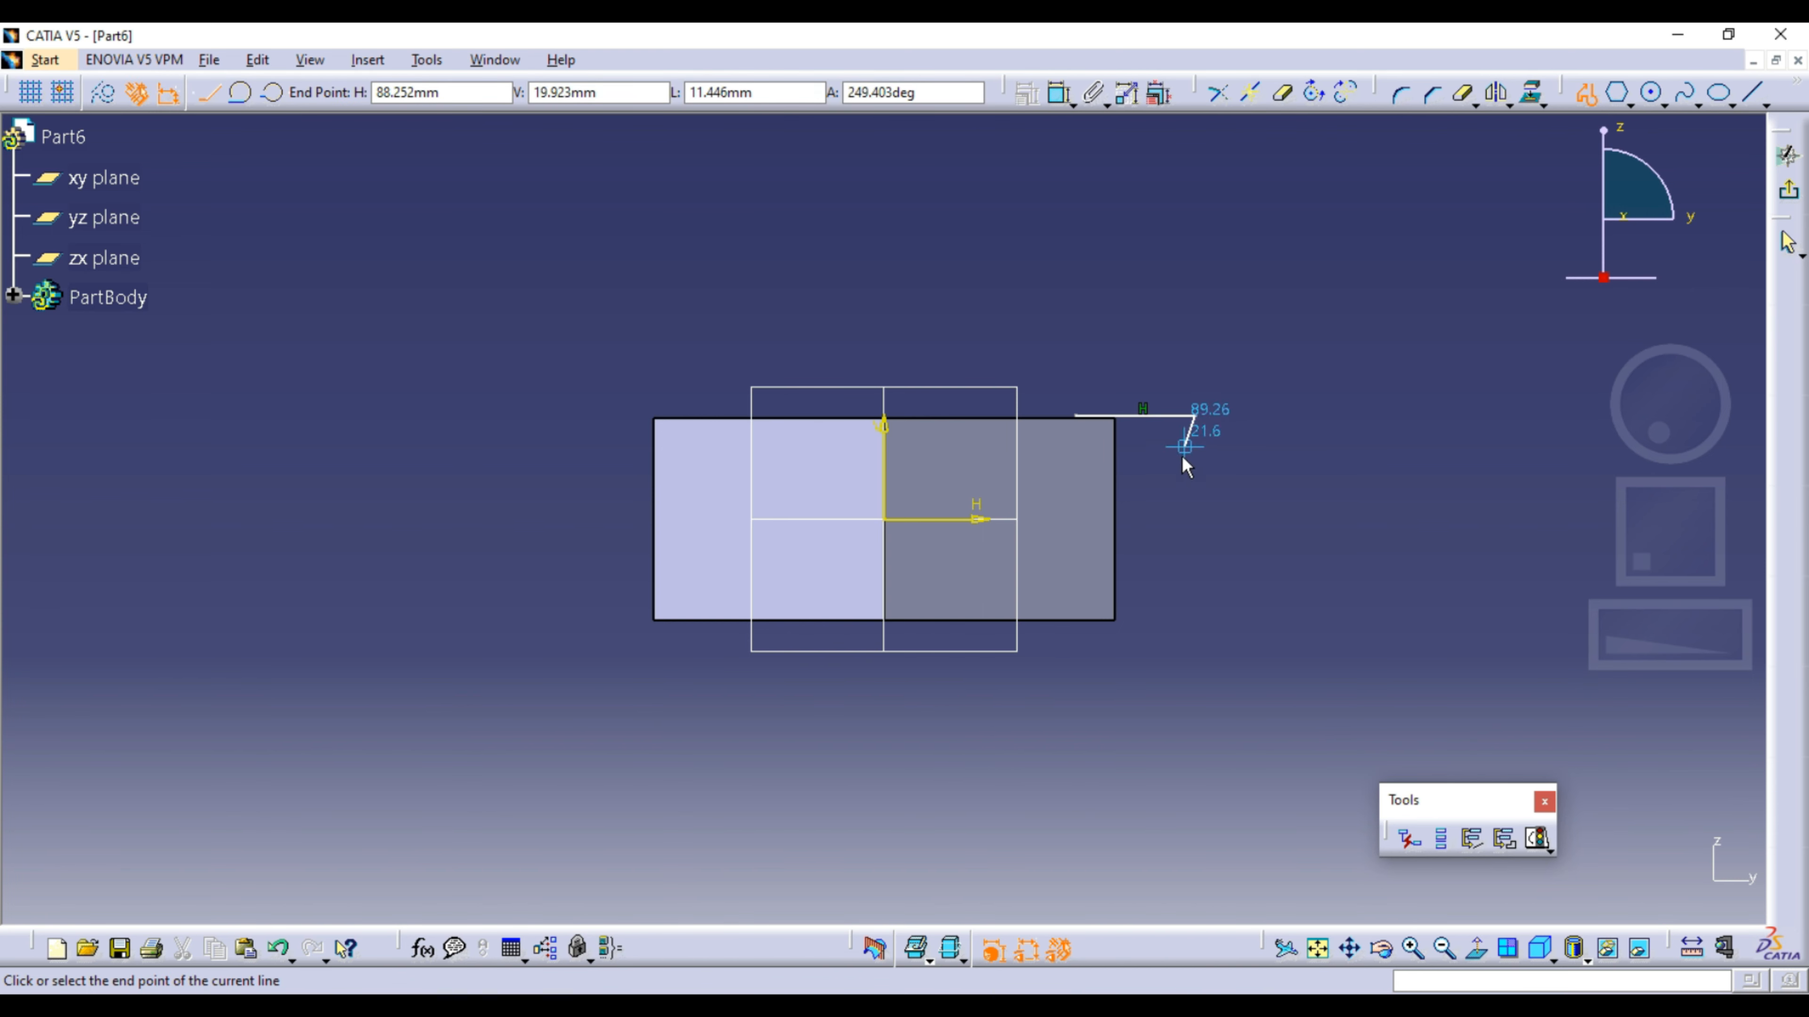
{"action": "left_click", "coordinate": [1196, 473]}
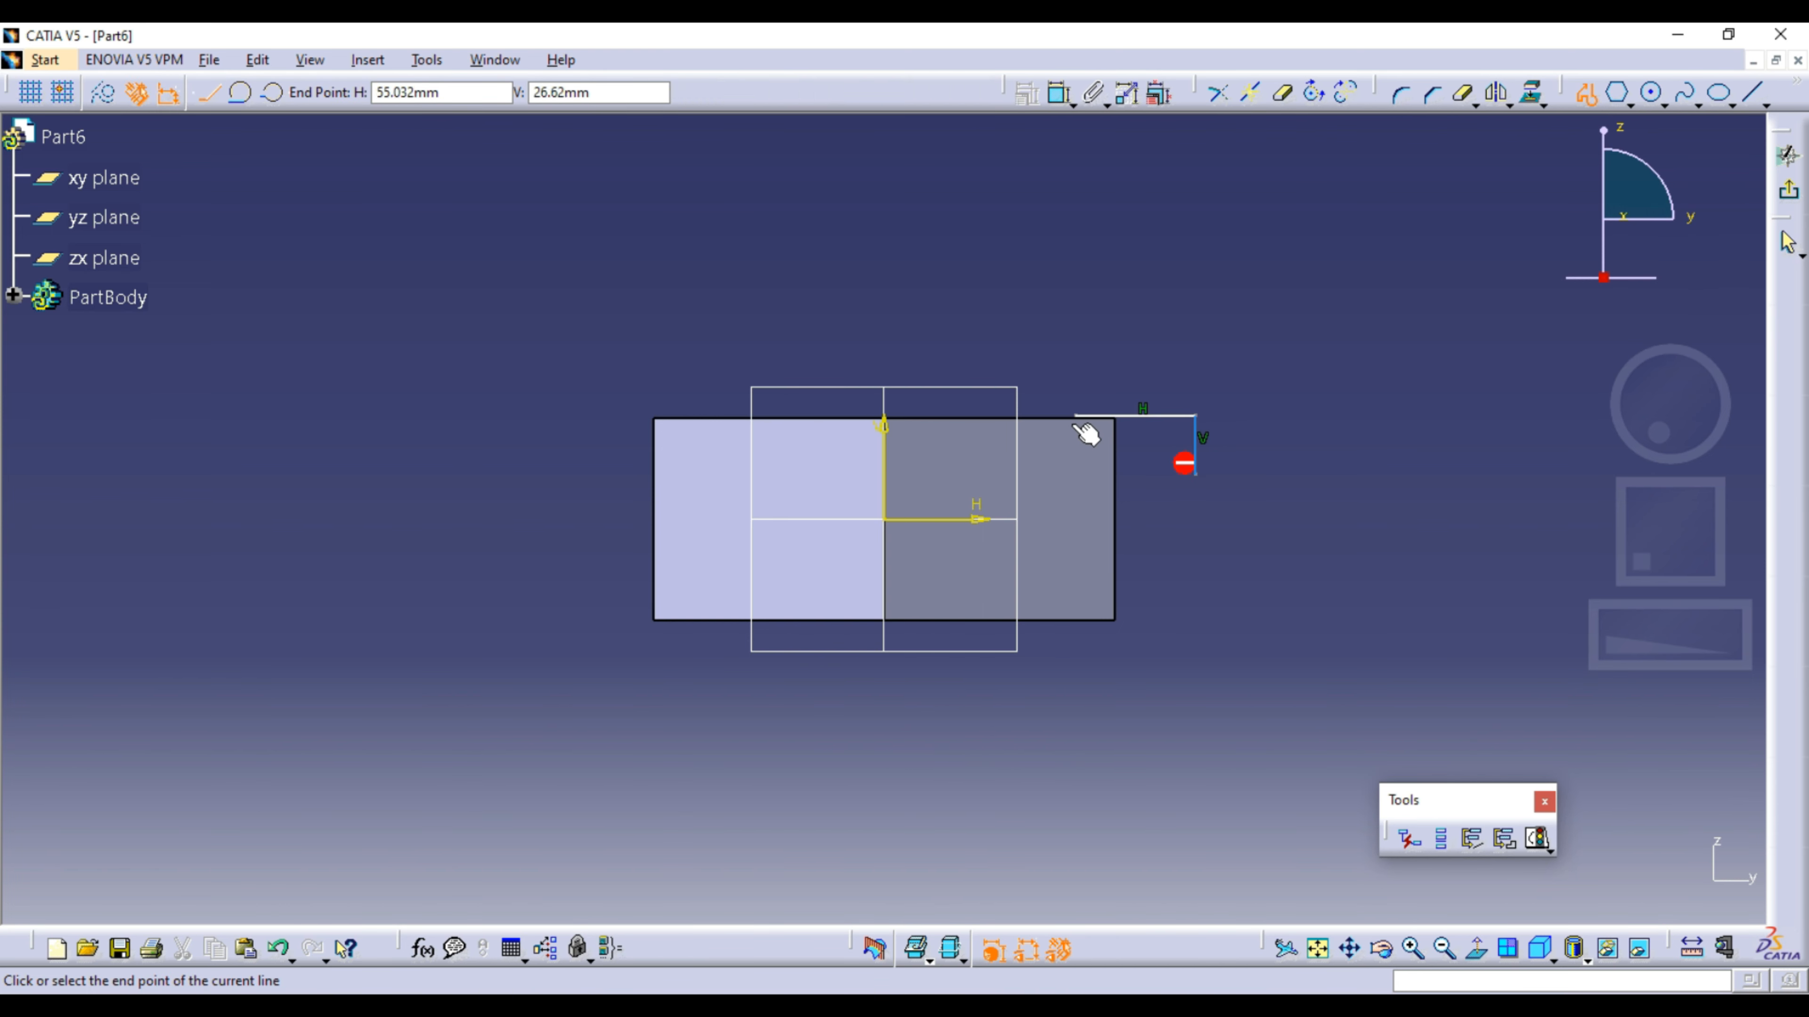
{"action": "left_click", "coordinate": [1088, 423]}
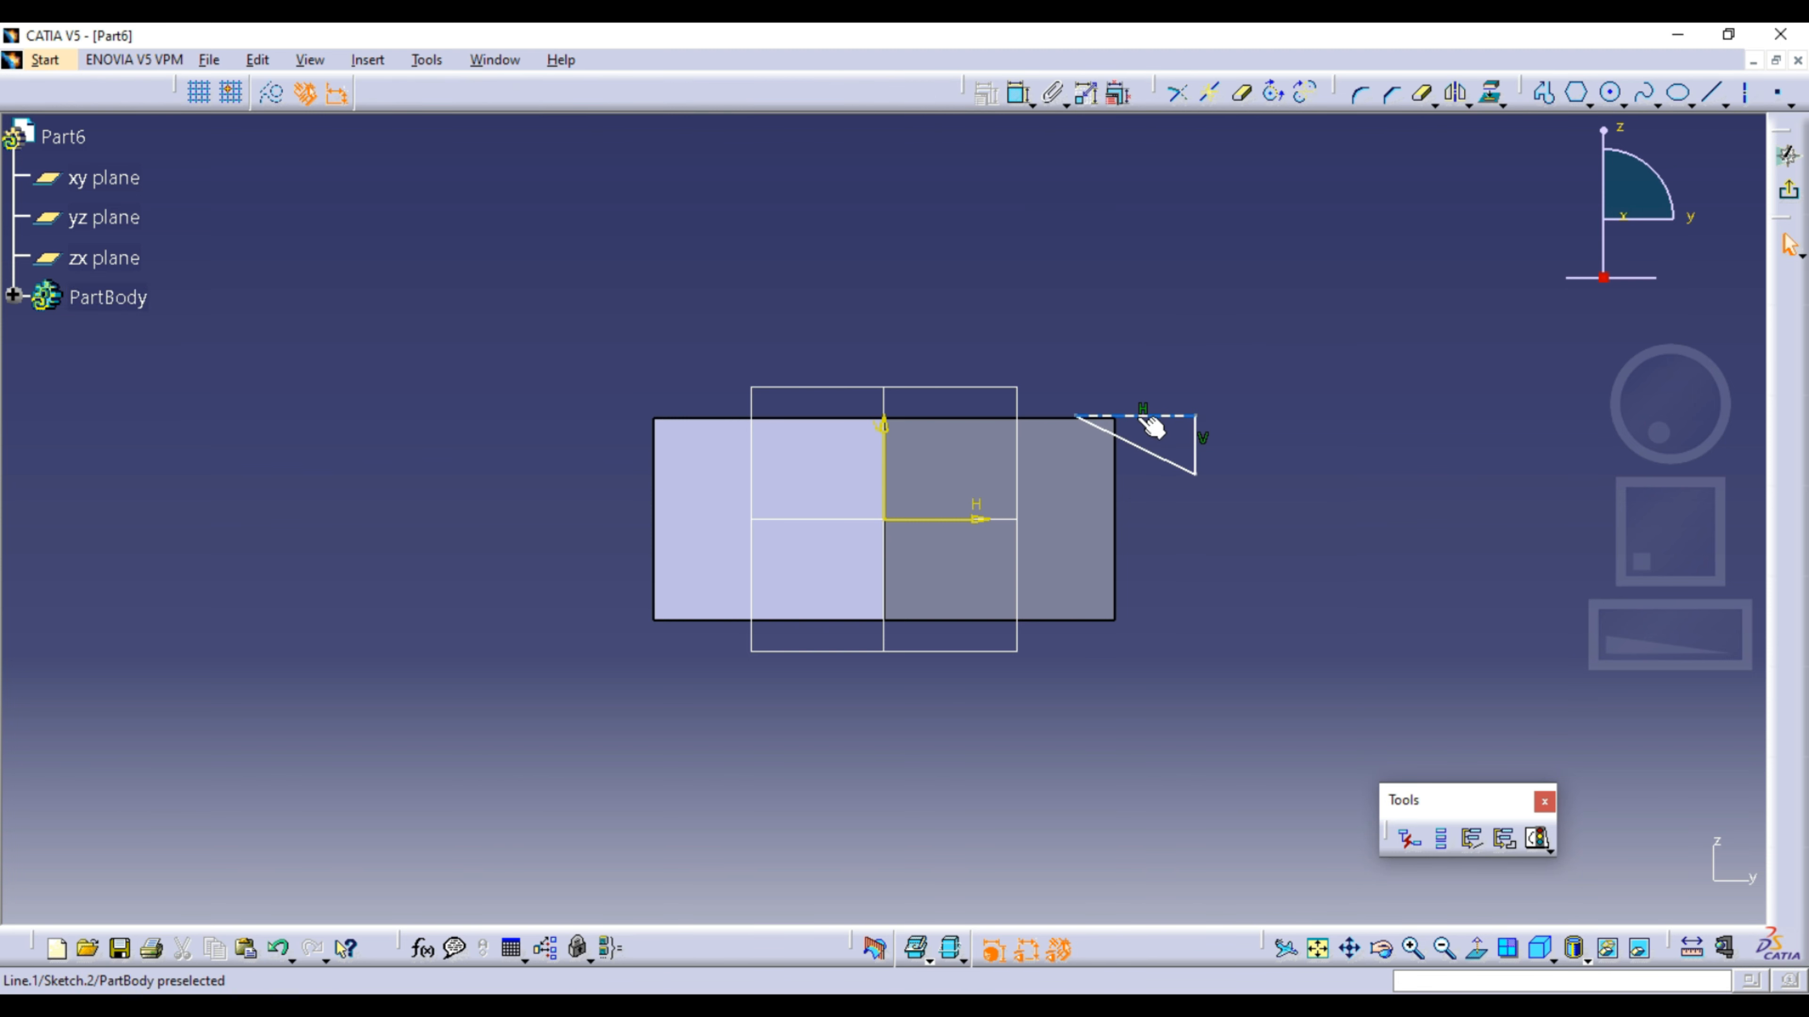
Step: Make the triangle's horizontal side coincident with the nut's top edge
{"action": "left_click", "coordinate": [1067, 420]}
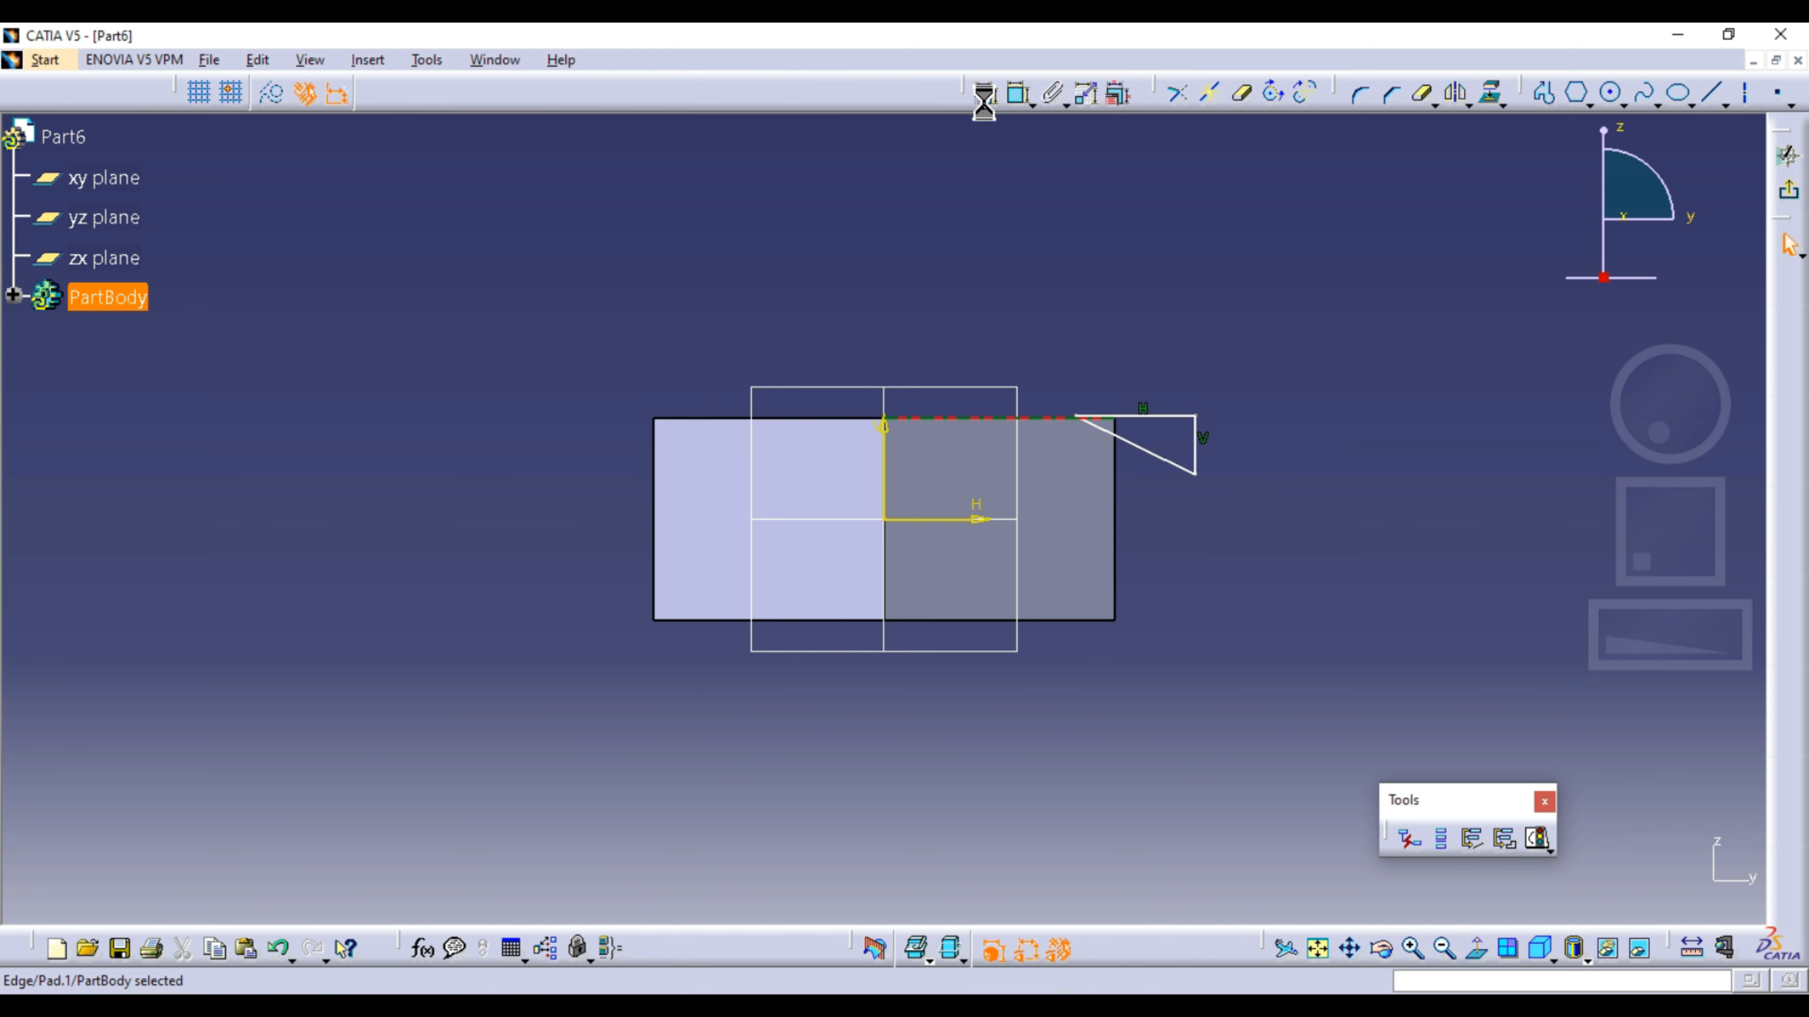
{"action": "left_click", "coordinate": [1240, 368]}
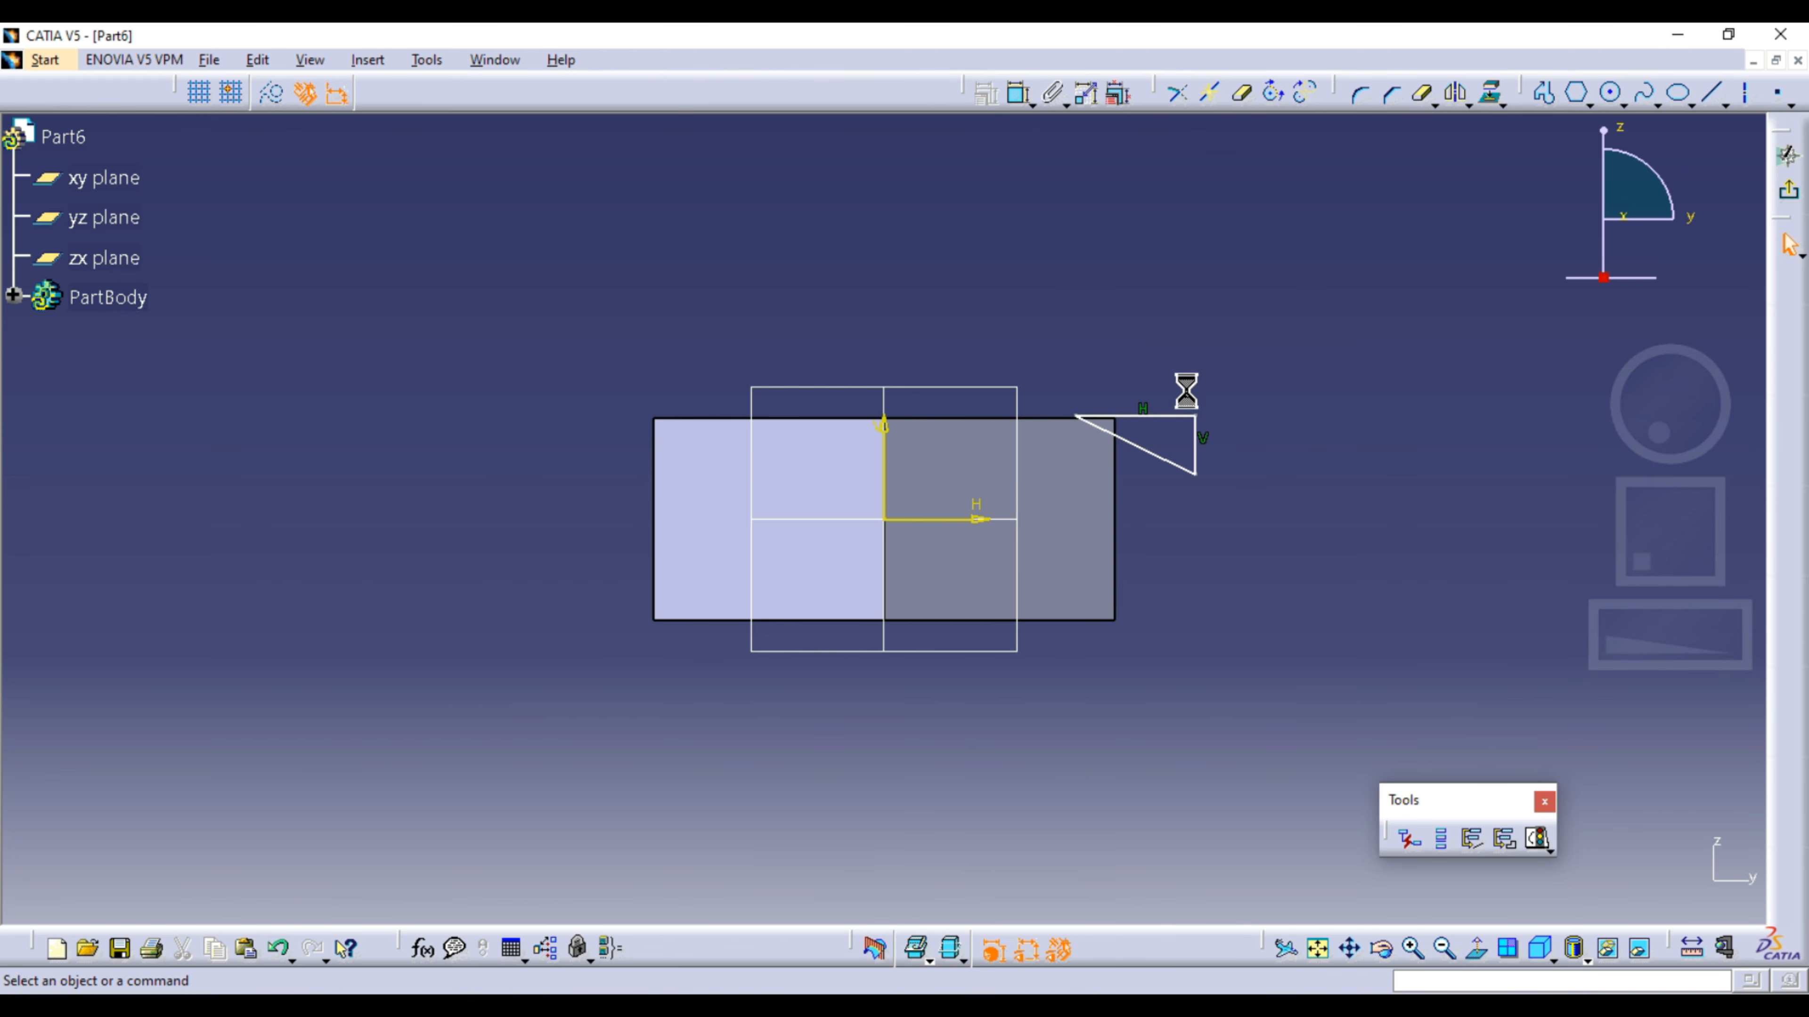
{"action": "left_click", "coordinate": [1141, 415]}
{"action": "left_click", "coordinate": [1059, 416]}
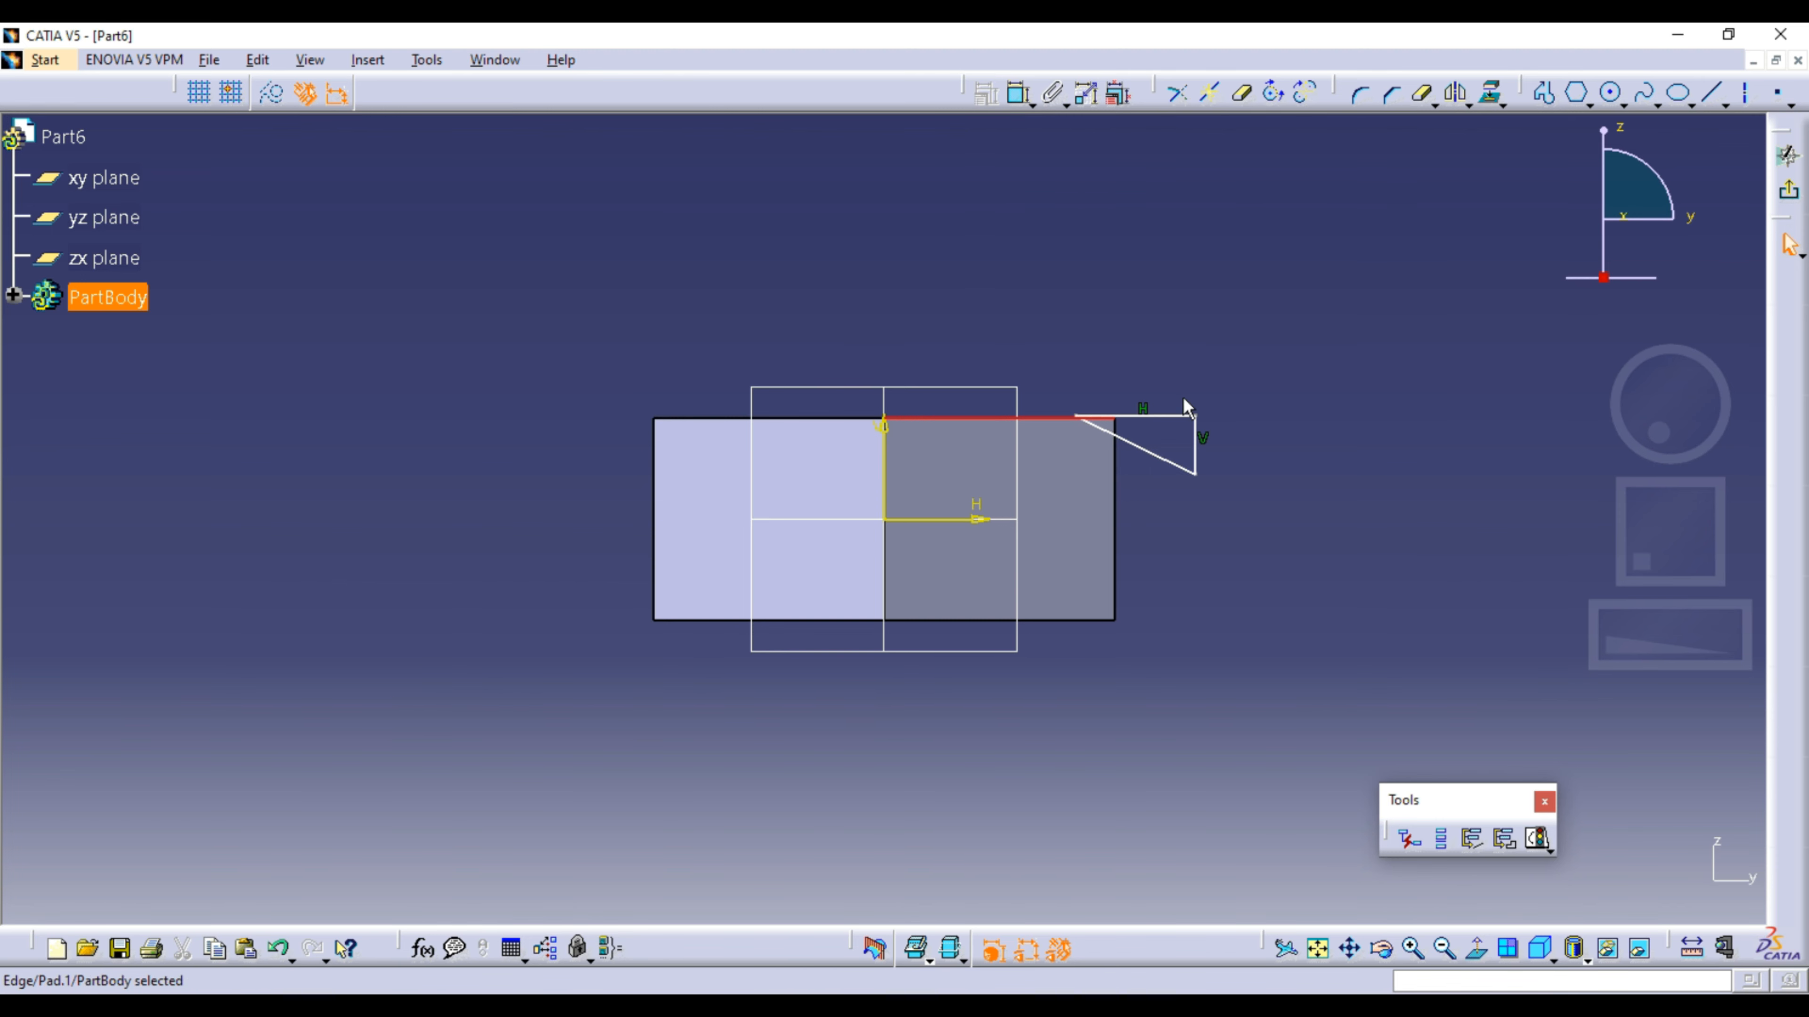
{"action": "left_click", "coordinate": [1160, 416], "text": "ctrl"}
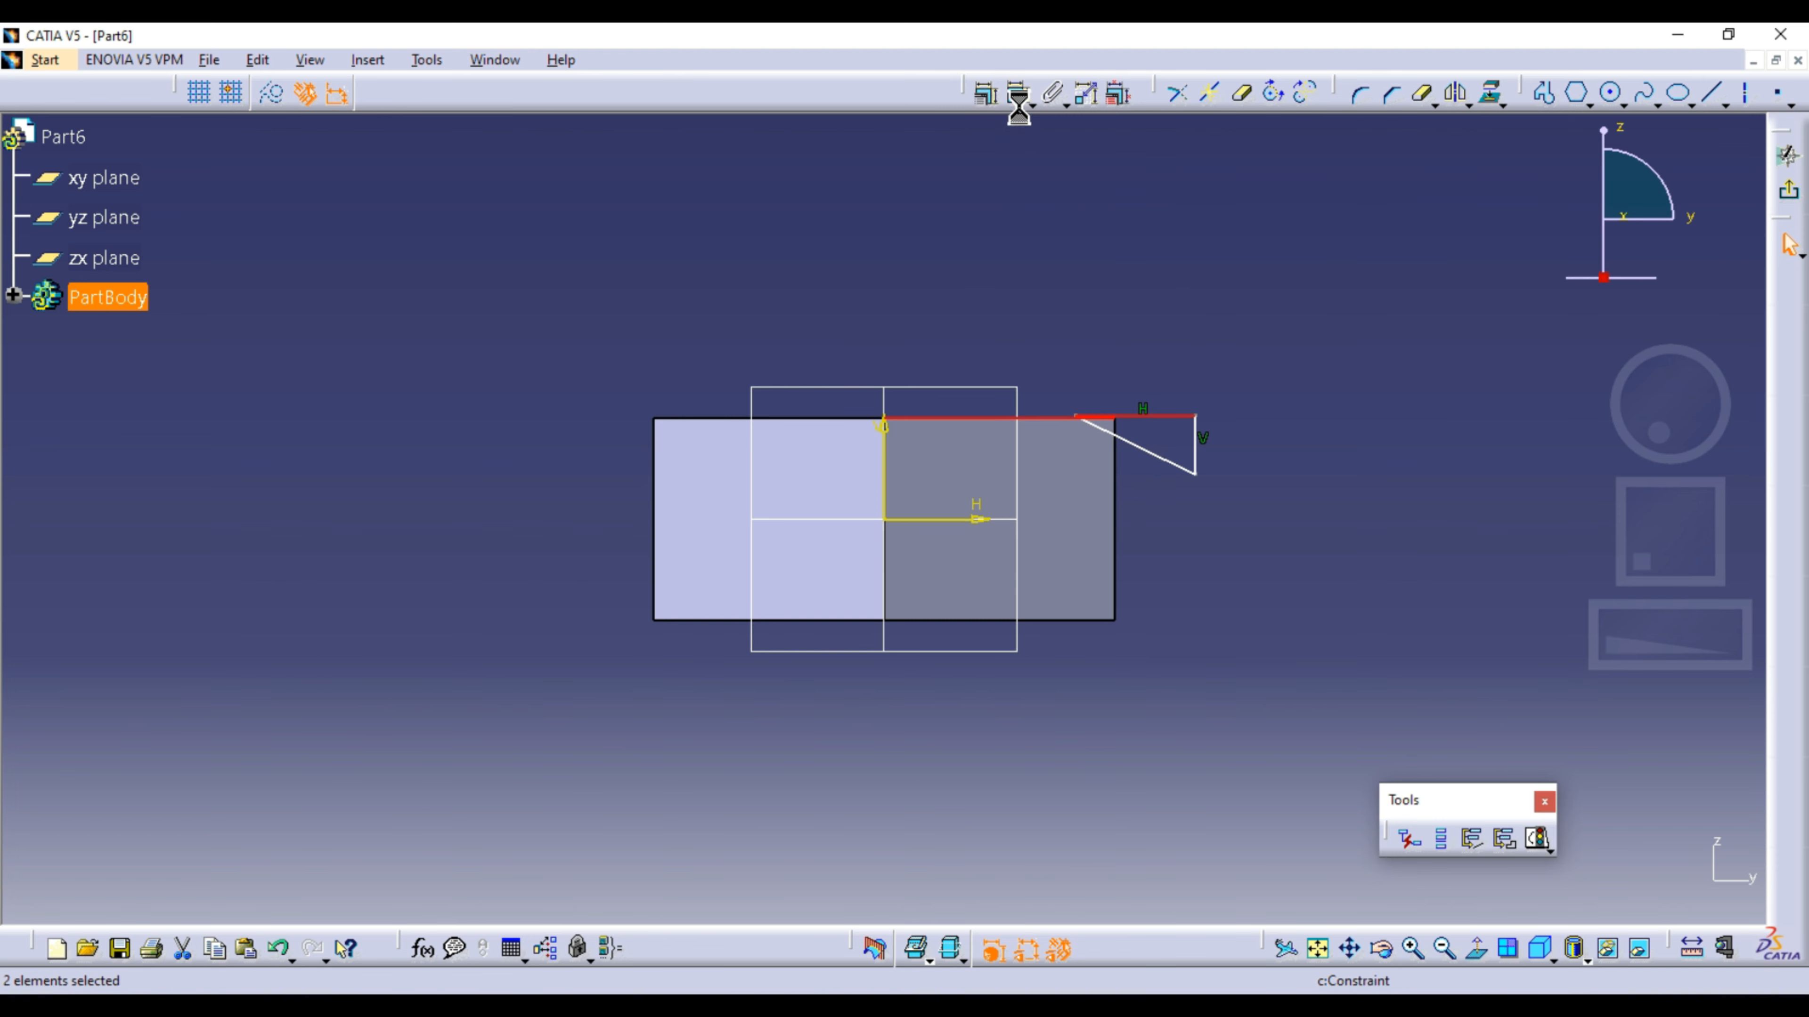
{"action": "left_click", "coordinate": [990, 92]}
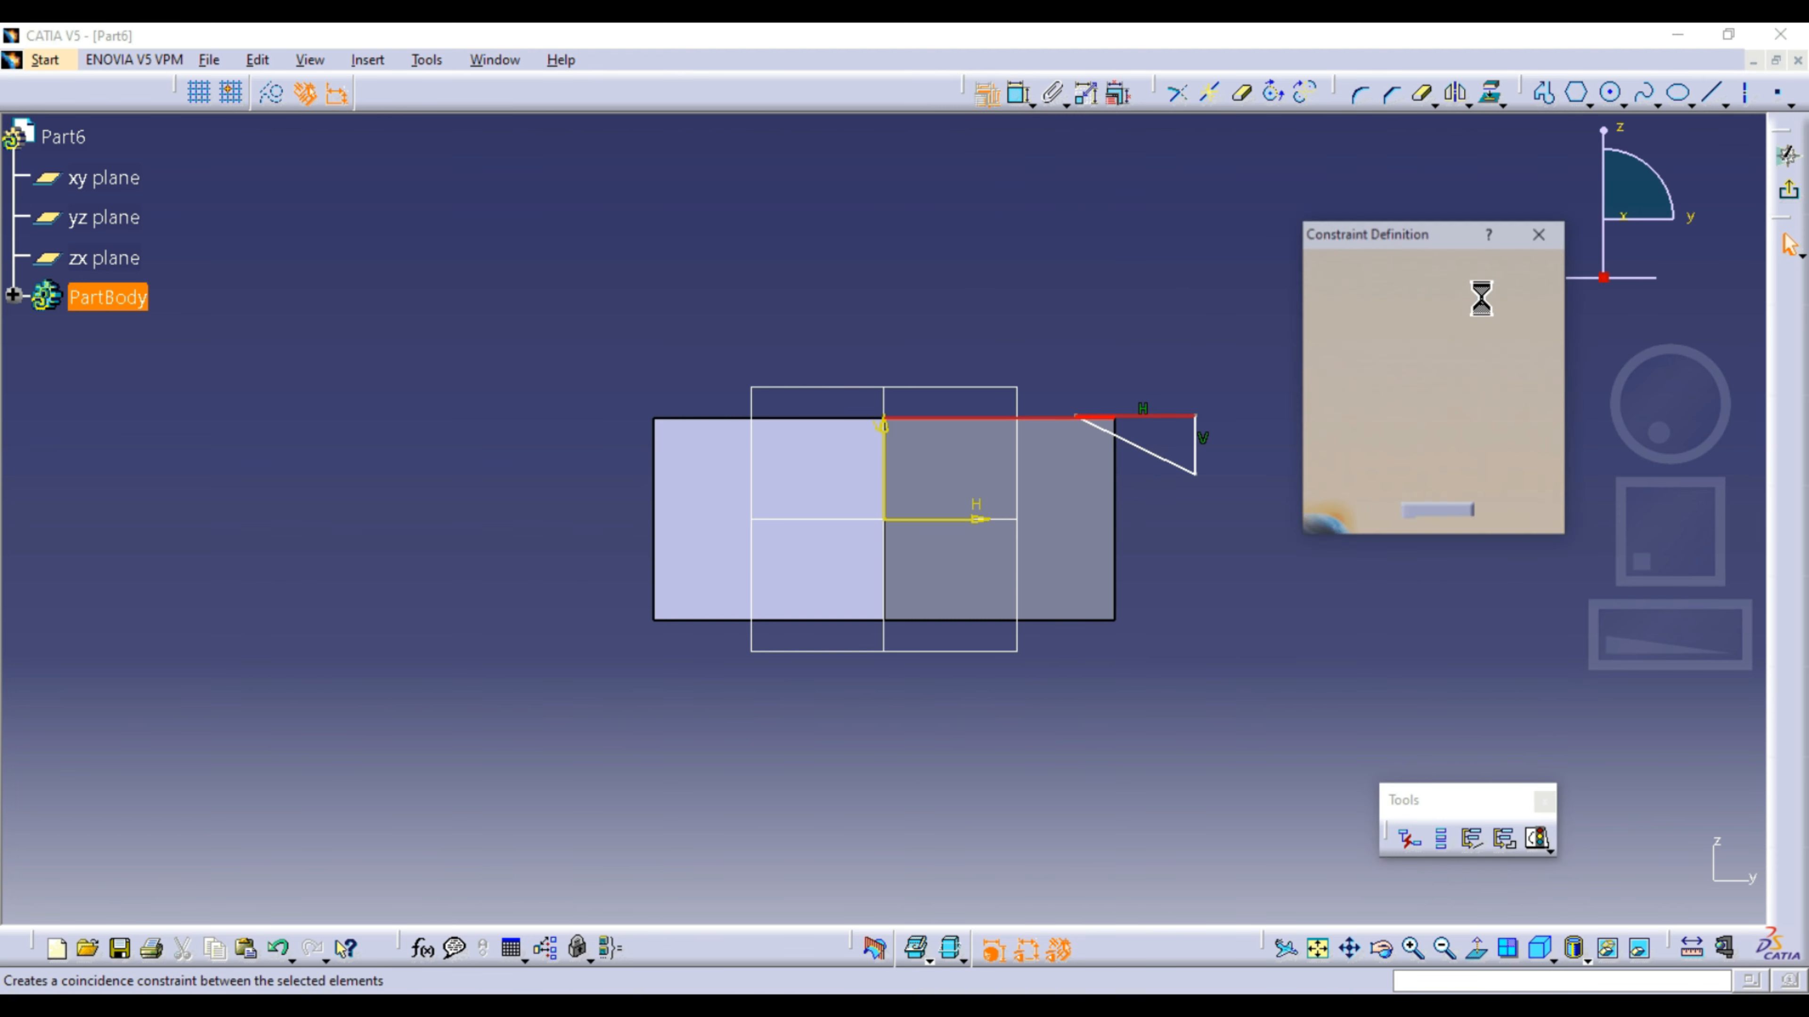
{"action": "left_click", "coordinate": [1521, 299]}
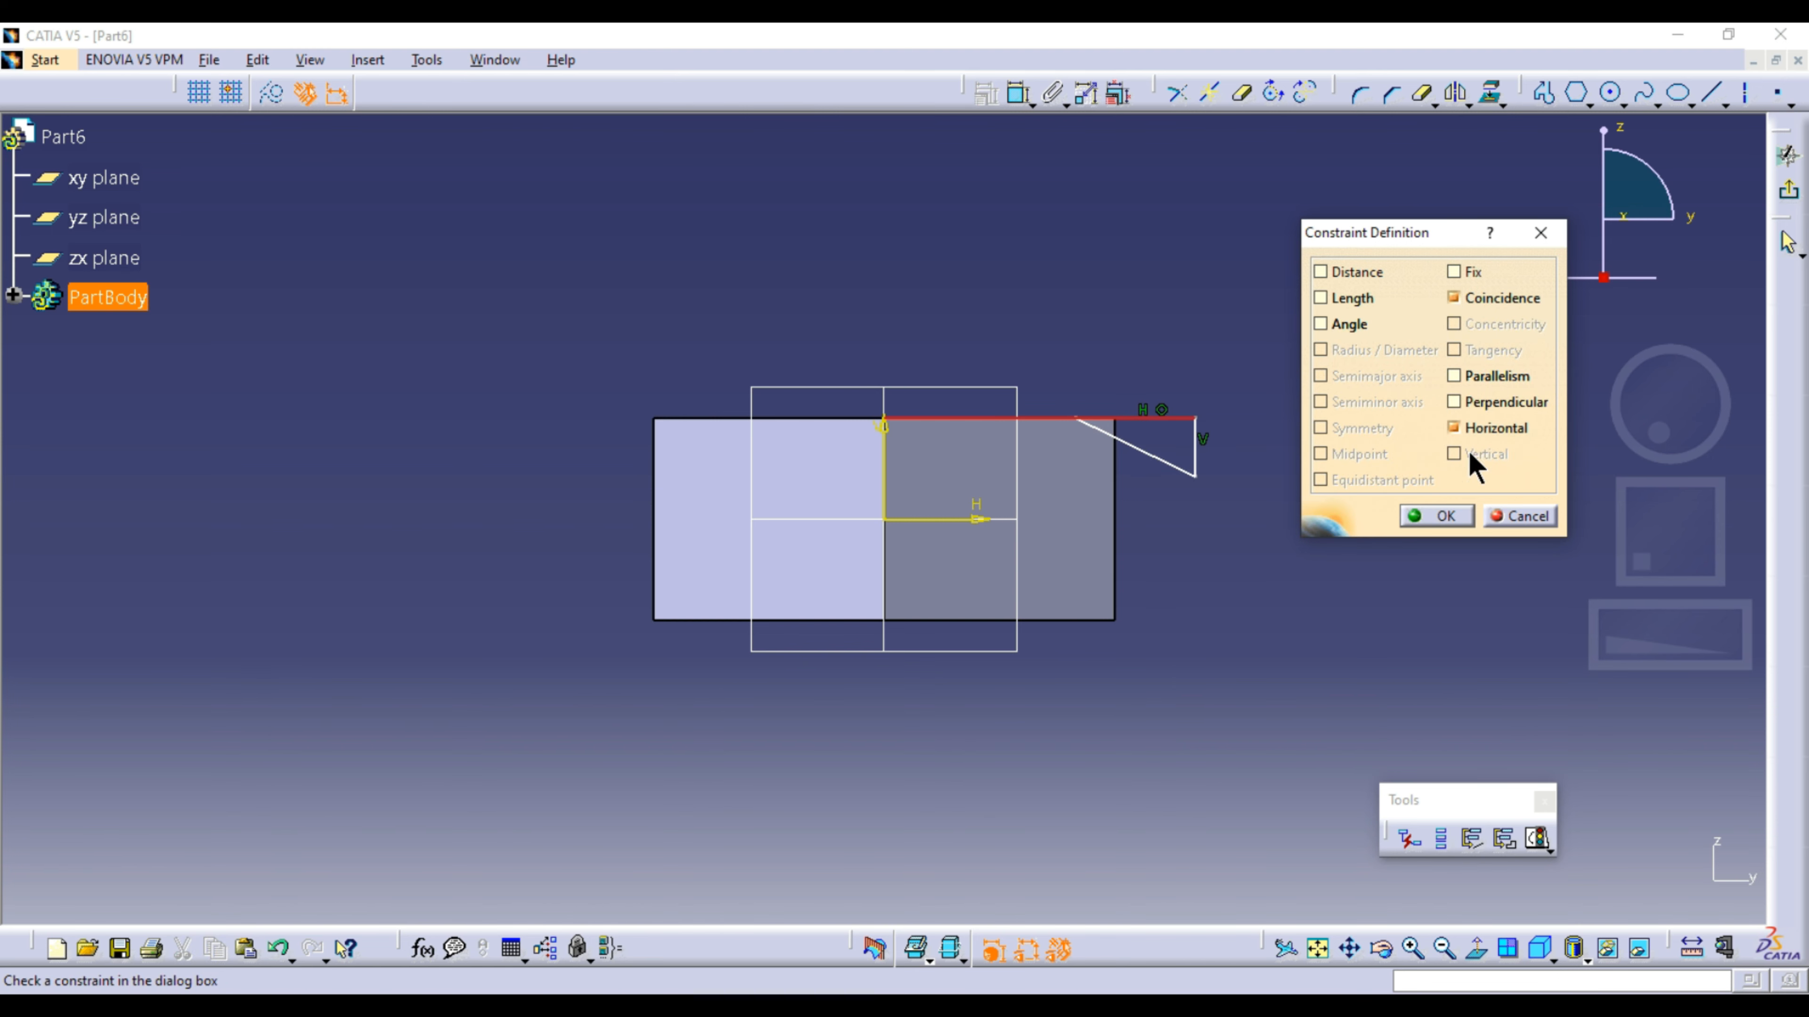
{"action": "left_click", "coordinate": [1440, 518]}
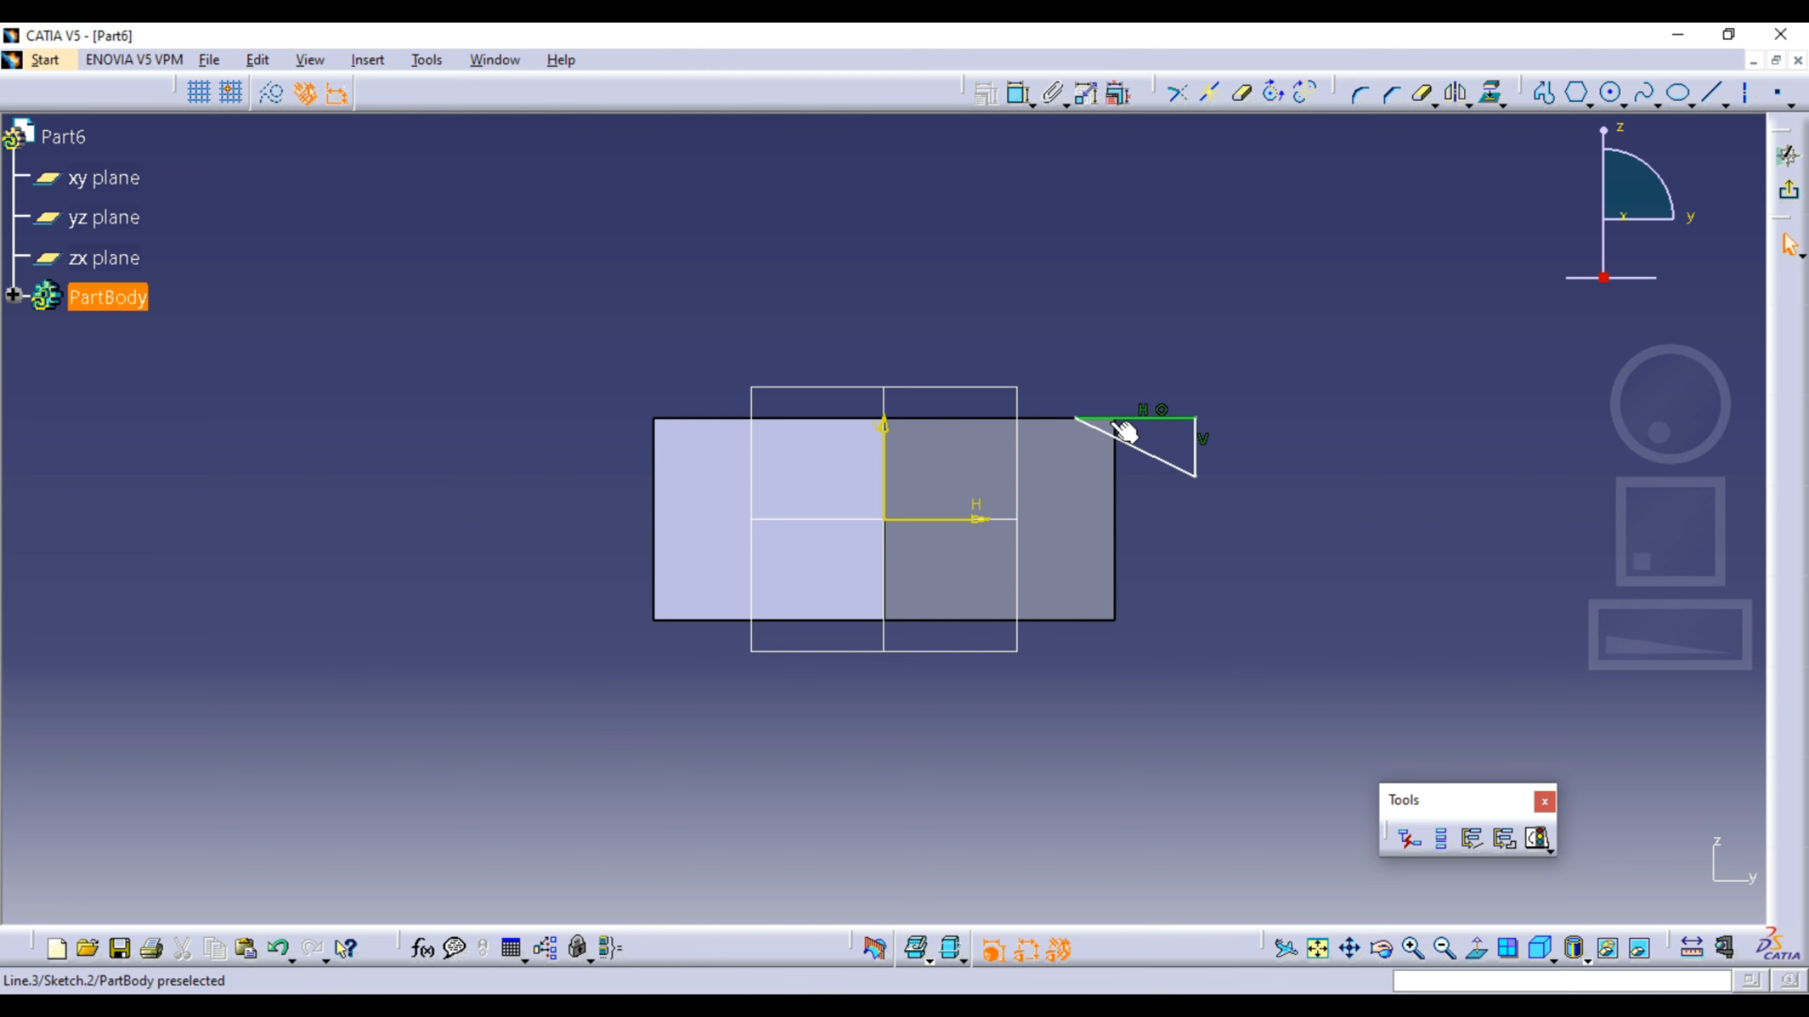
Step: Mirror the triangle about the horizontal axis and cut a groove with both triangles around the nut's vertical axis to chamfer its corners
{"action": "left_click_drag", "start_coordinate": [1262, 515], "coordinate": [1046, 340]}
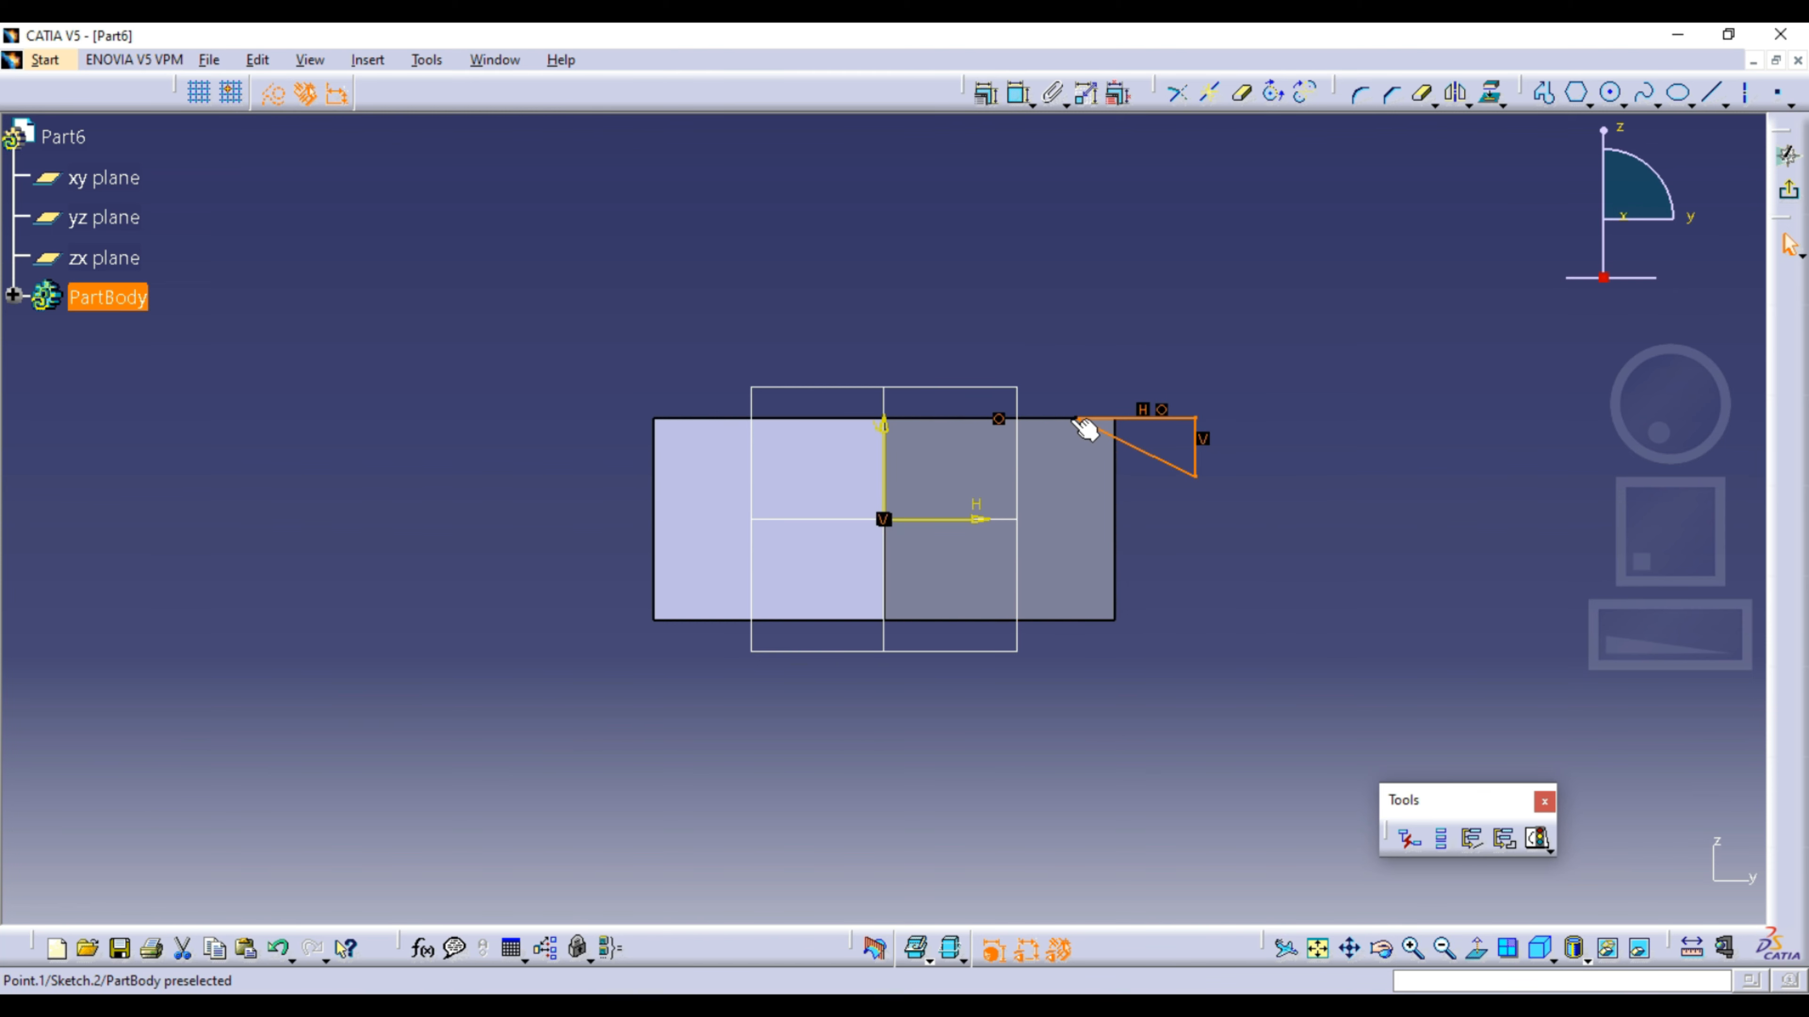
{"action": "left_click", "coordinate": [1456, 94]}
{"action": "left_click", "coordinate": [957, 519]}
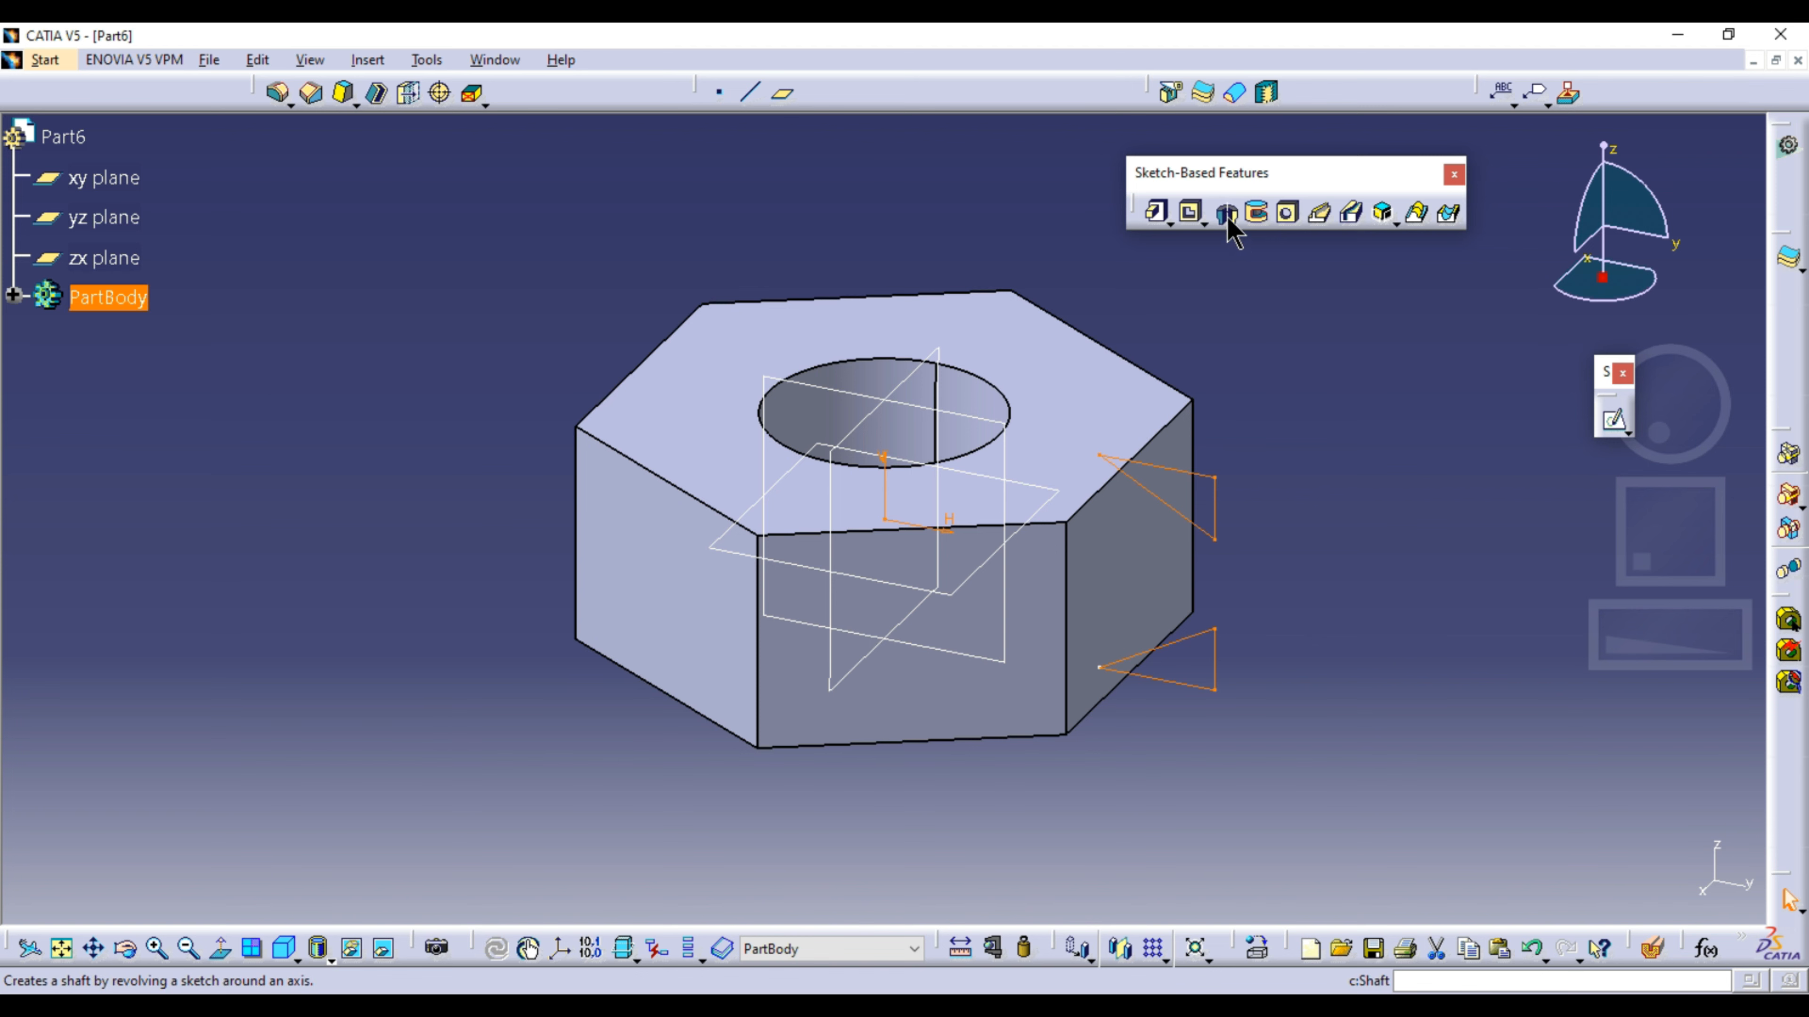
{"action": "left_click", "coordinate": [1253, 211]}
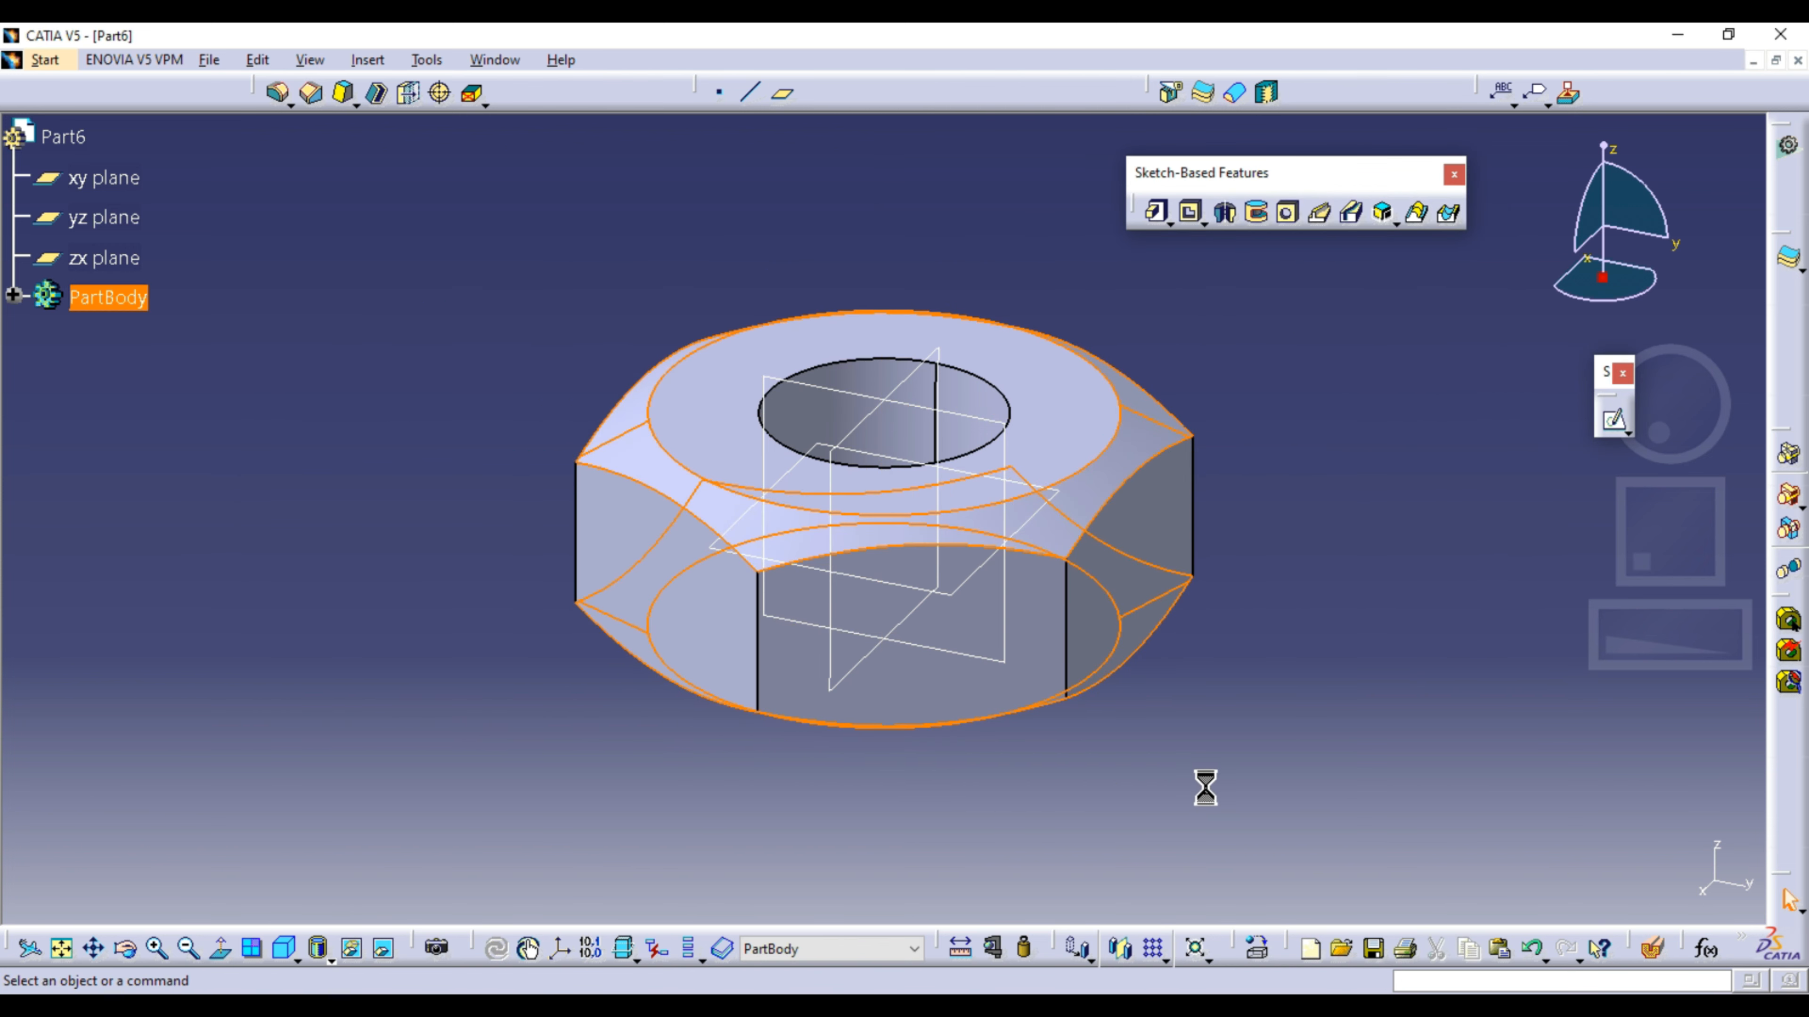
{"action": "mouse_move", "coordinate": [1185, 773]}
{"action": "middle_mouse_down"}
{"action": "mouse_move", "coordinate": [1059, 743]}
{"action": "mouse_move", "coordinate": [1022, 626]}
{"action": "mouse_move", "coordinate": [1070, 731]}
{"action": "mouse_move", "coordinate": [1197, 755]}
{"action": "middle_mouse_up"}
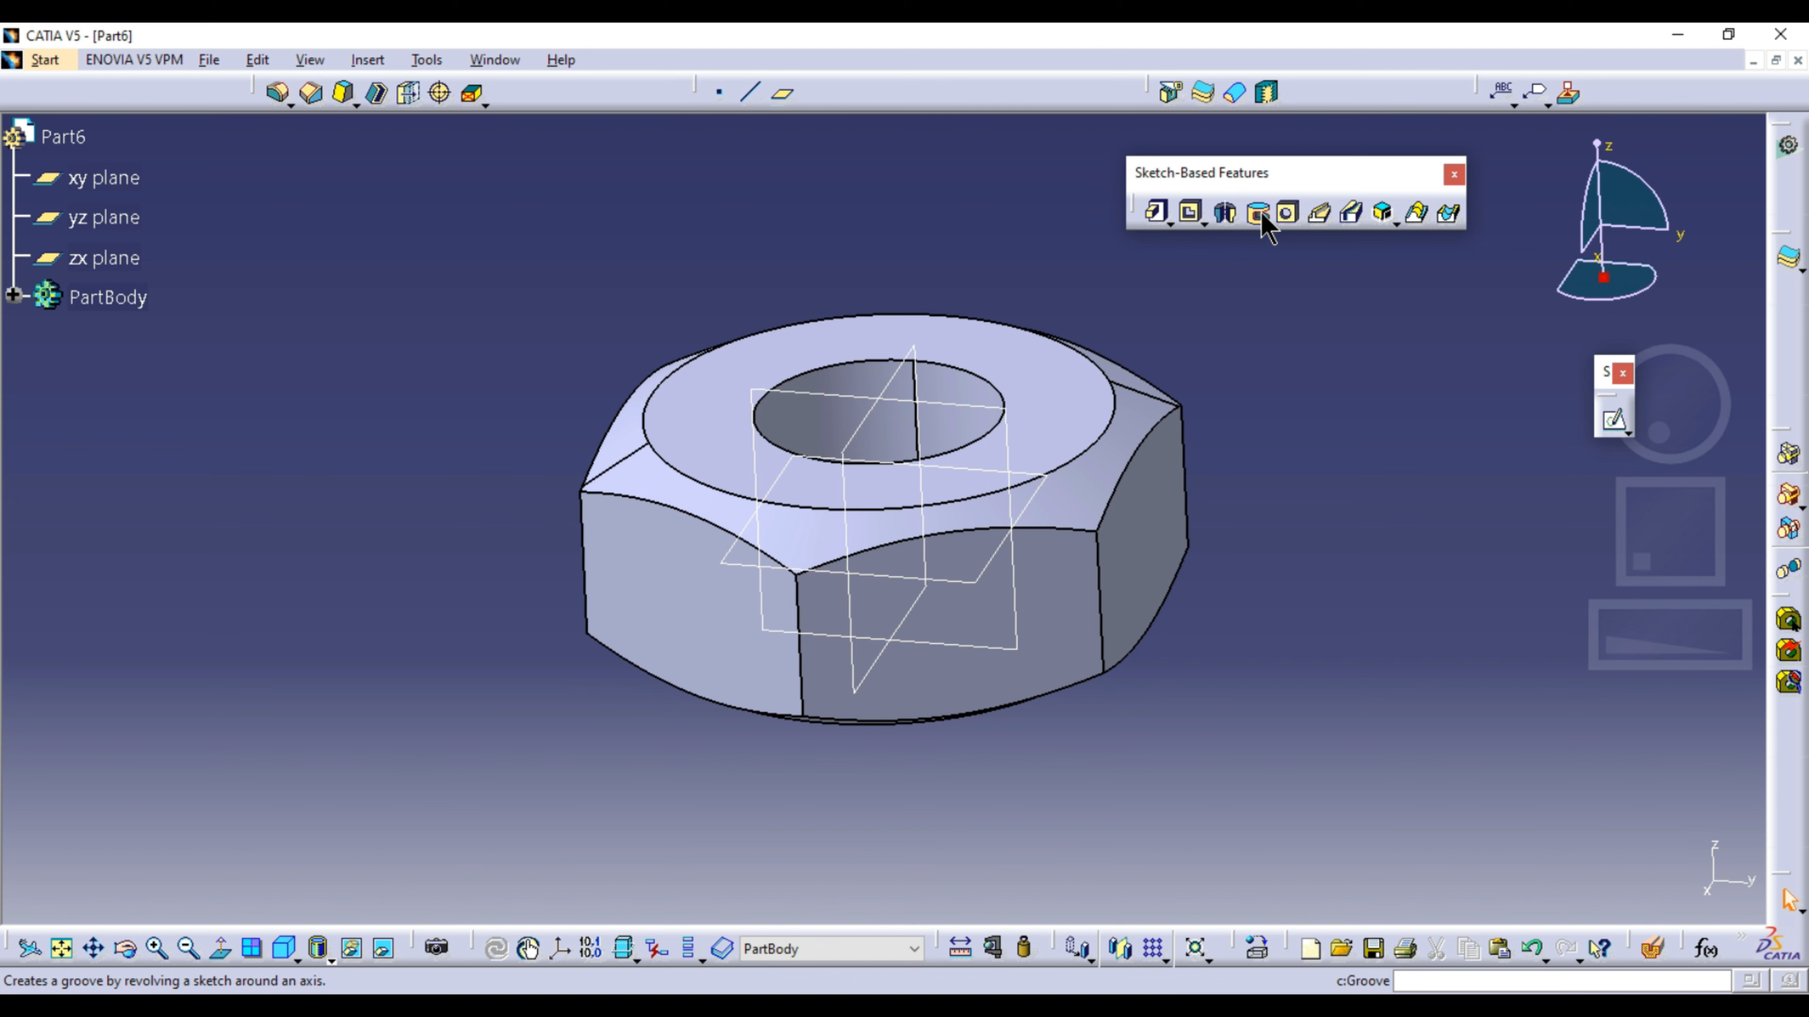
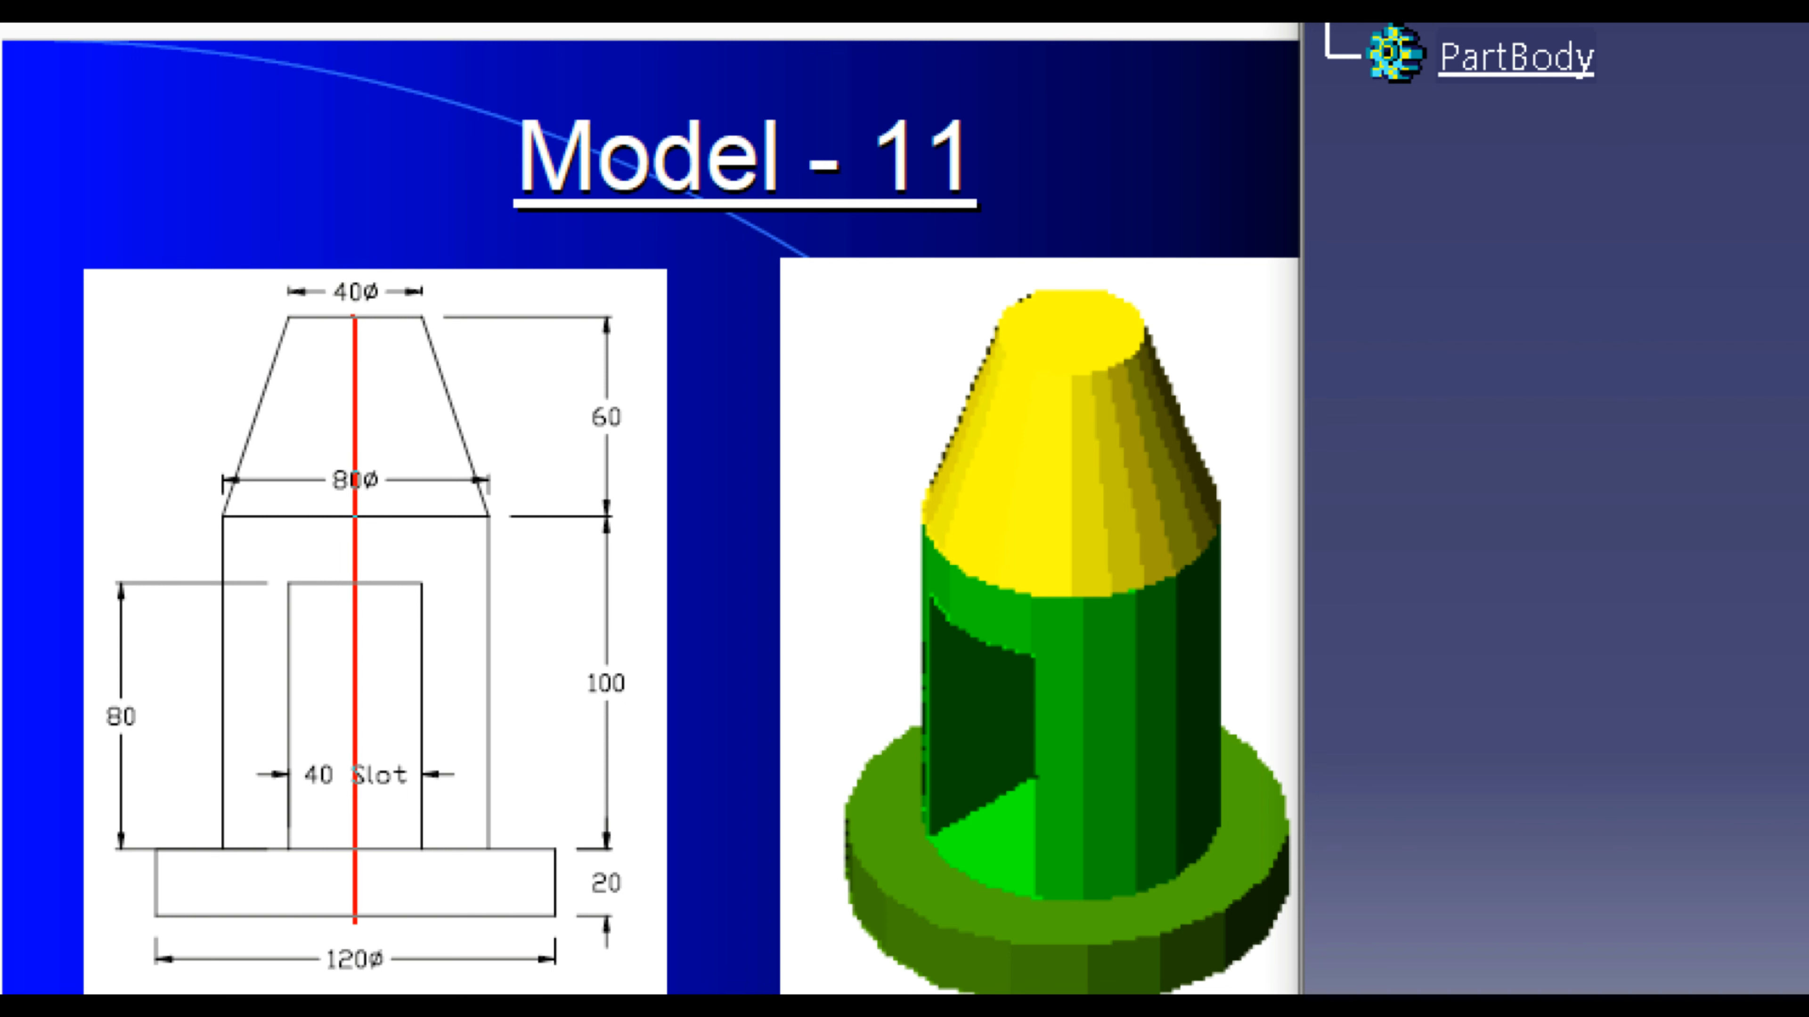
{"action": "left_click_drag", "start_coordinate": [354, 923], "coordinate": [511, 920], "text": "shift"}
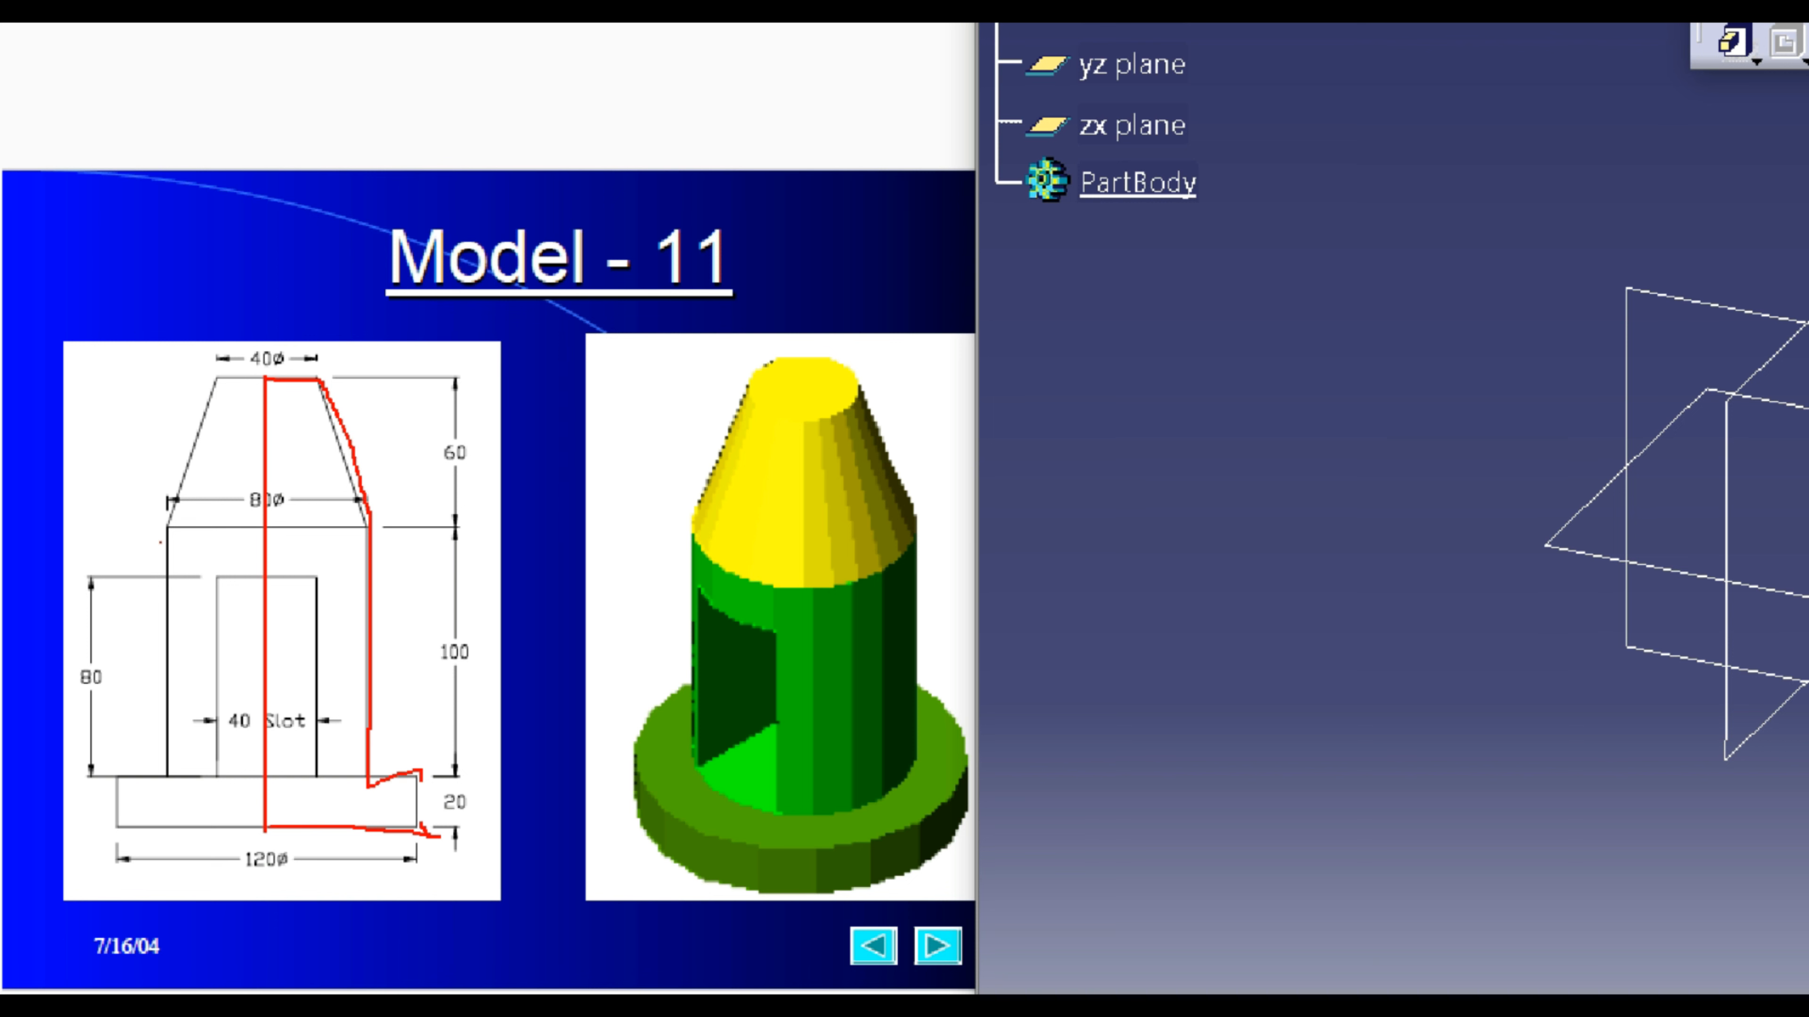
{"action": "left_click_drag", "start_coordinate": [289, 383], "coordinate": [276, 516]}
{"action": "left_click_drag", "start_coordinate": [329, 457], "coordinate": [227, 651]}
{"action": "left_click_drag", "start_coordinate": [373, 533], "coordinate": [278, 713]}
{"action": "left_click_drag", "start_coordinate": [385, 669], "coordinate": [294, 826]}
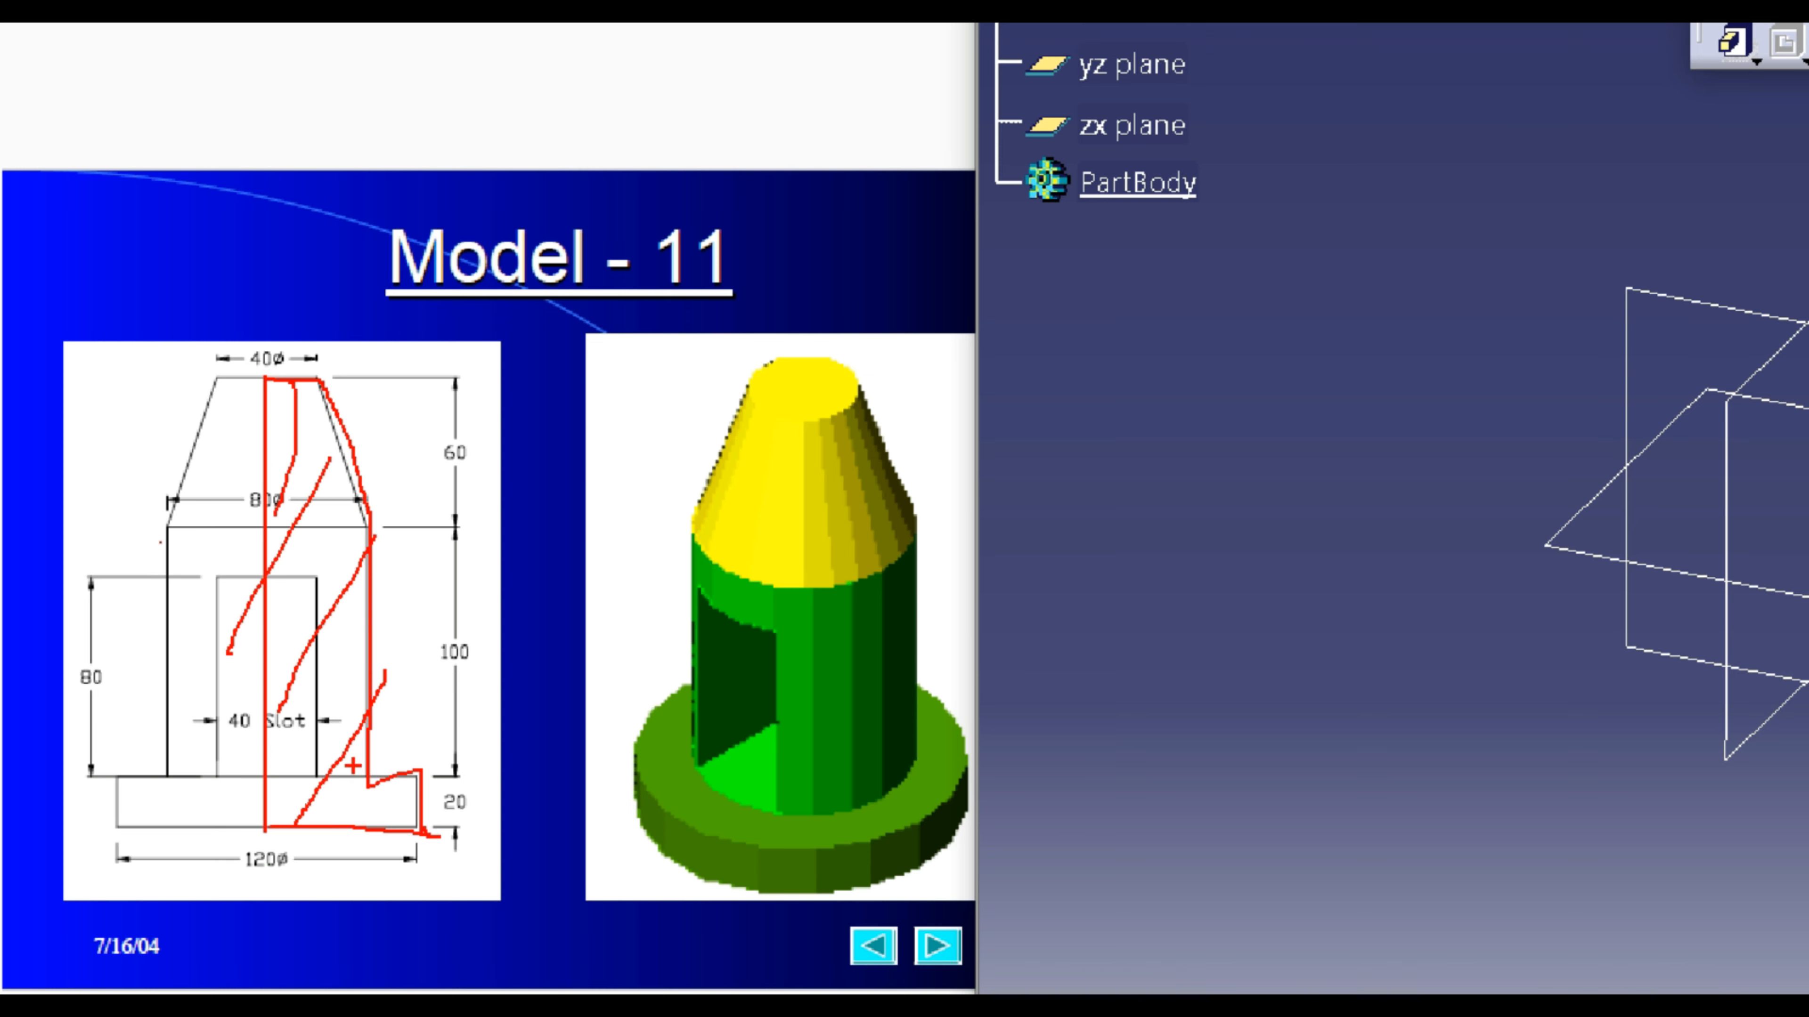
{"action": "key", "text": "Escape"}
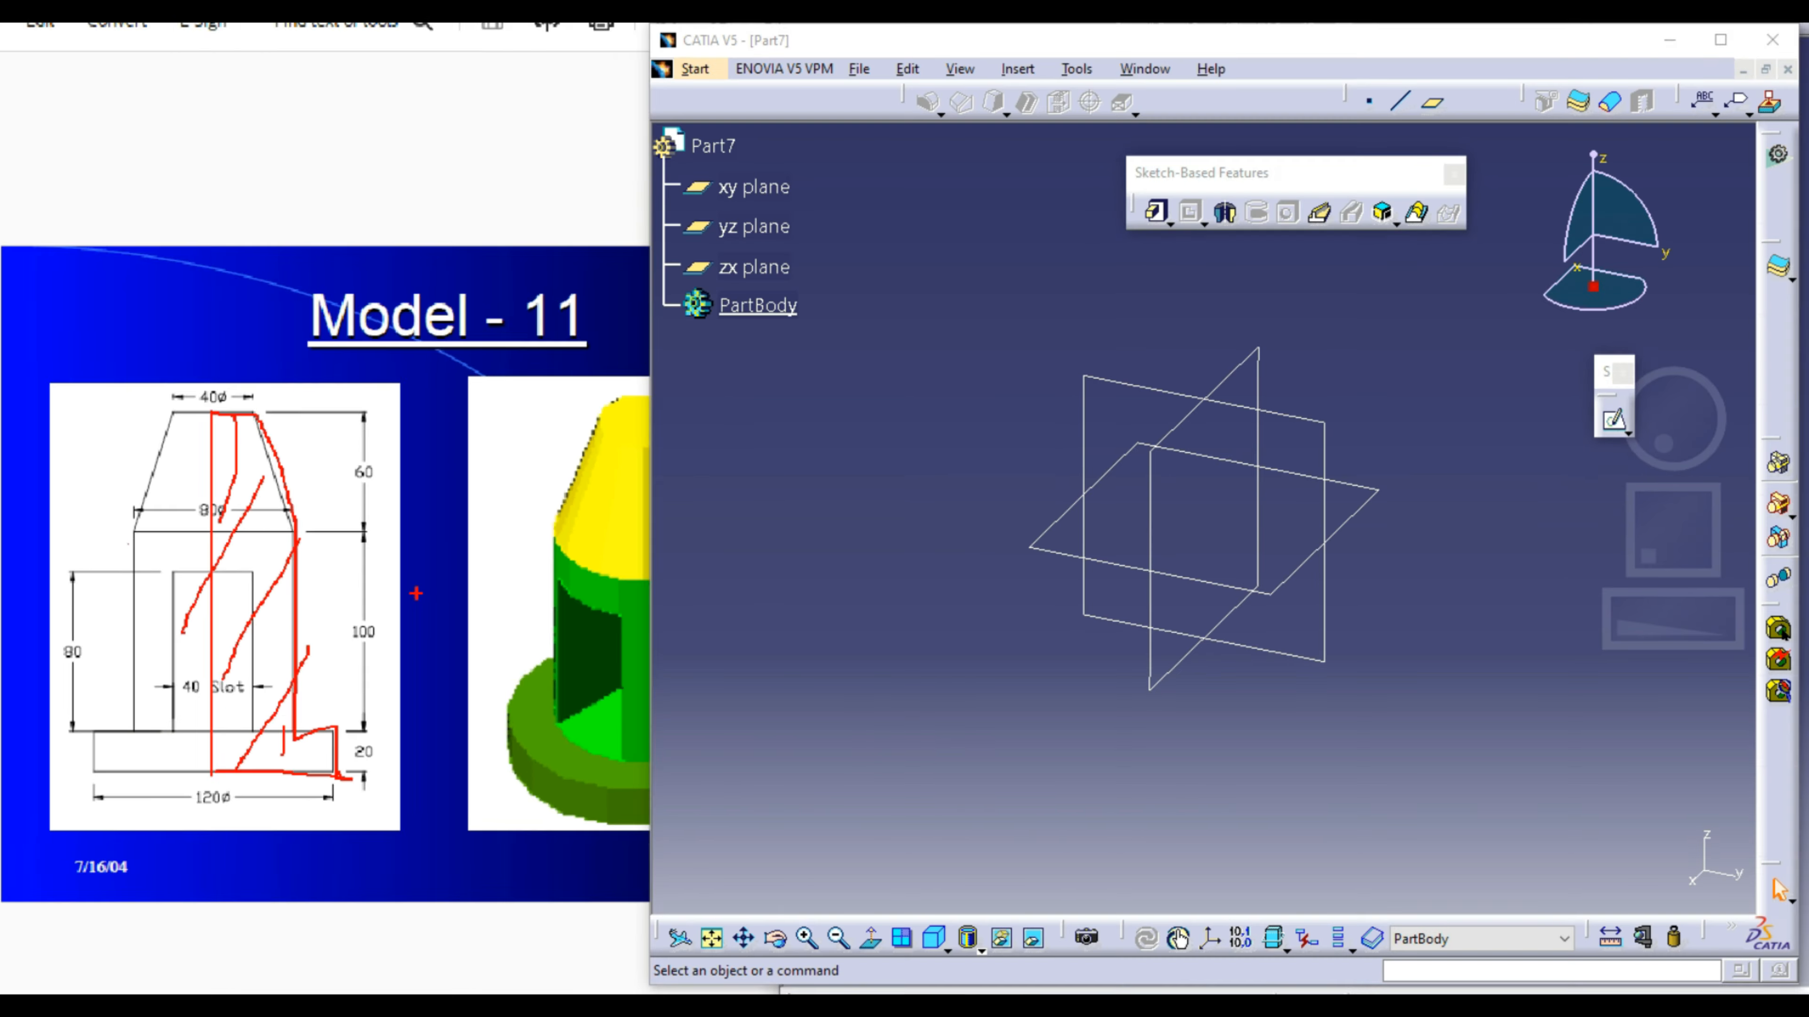
Step: Sketch a closed half profile on the yz plane from the origin, about 60 mm wide and 126 mm tall, with base flange, upright wall and sloped top
{"action": "left_click", "coordinate": [1614, 420]}
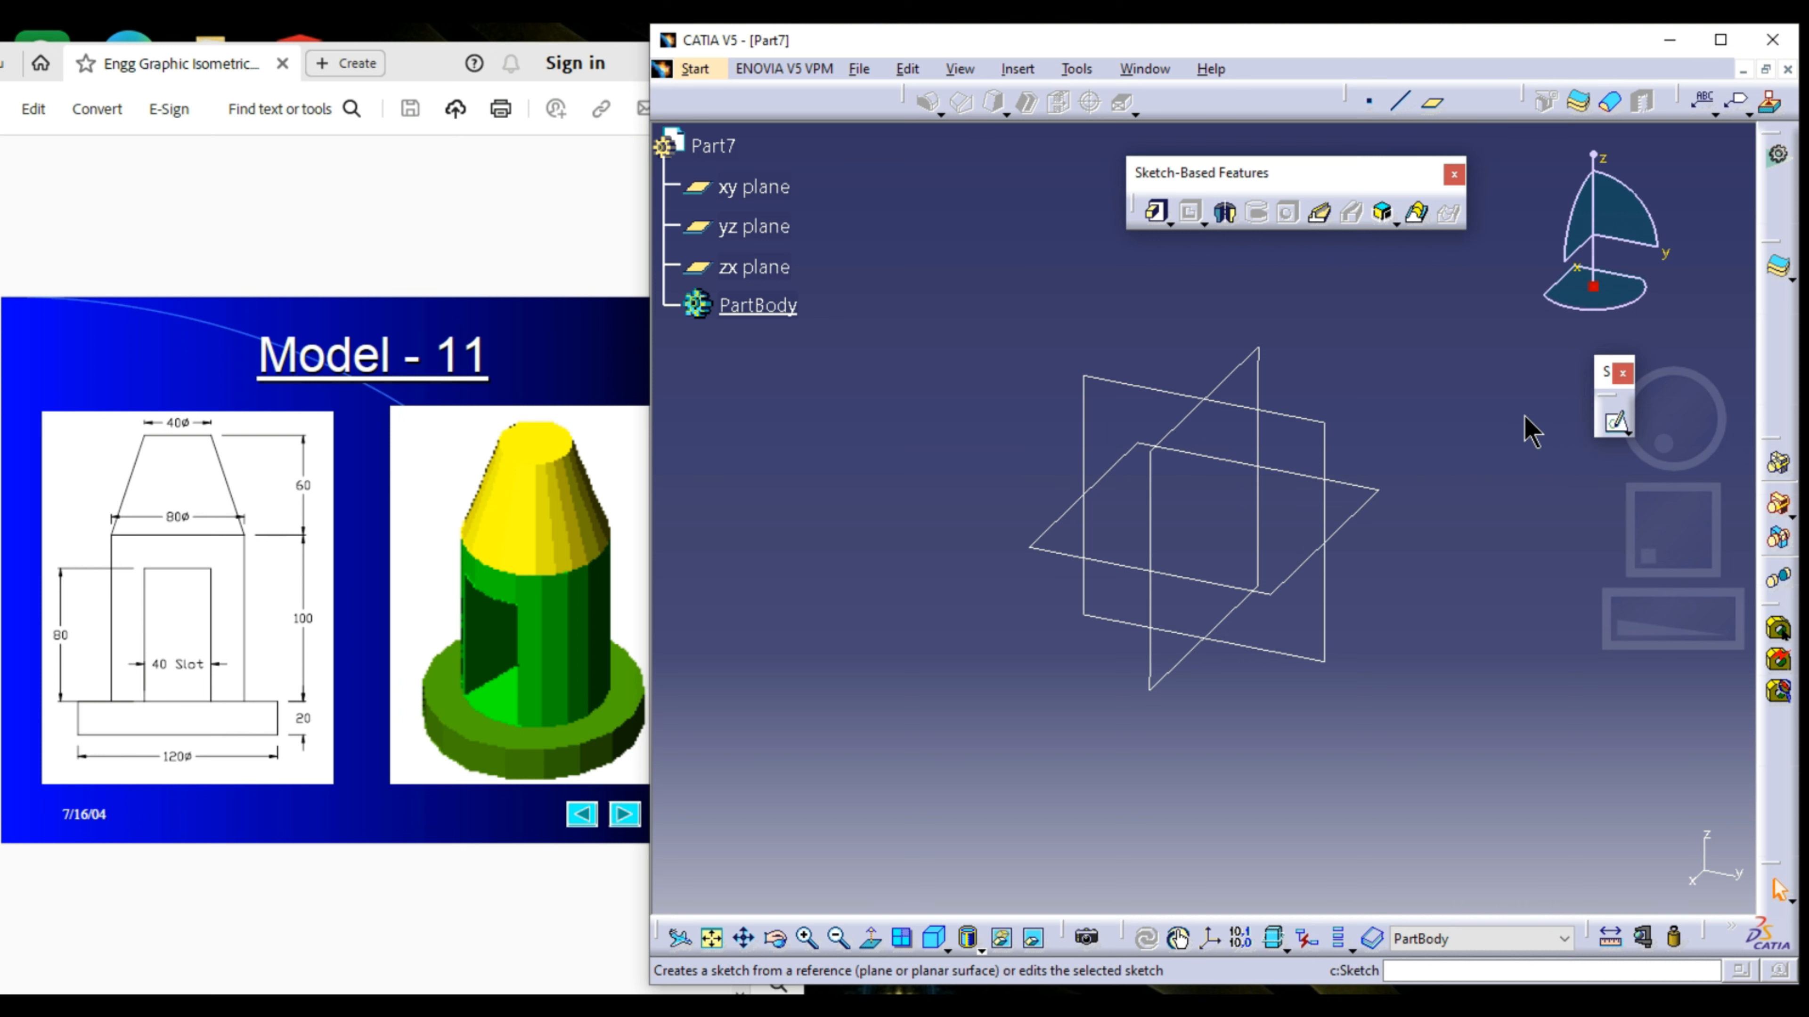
{"action": "left_click", "coordinate": [1378, 303]}
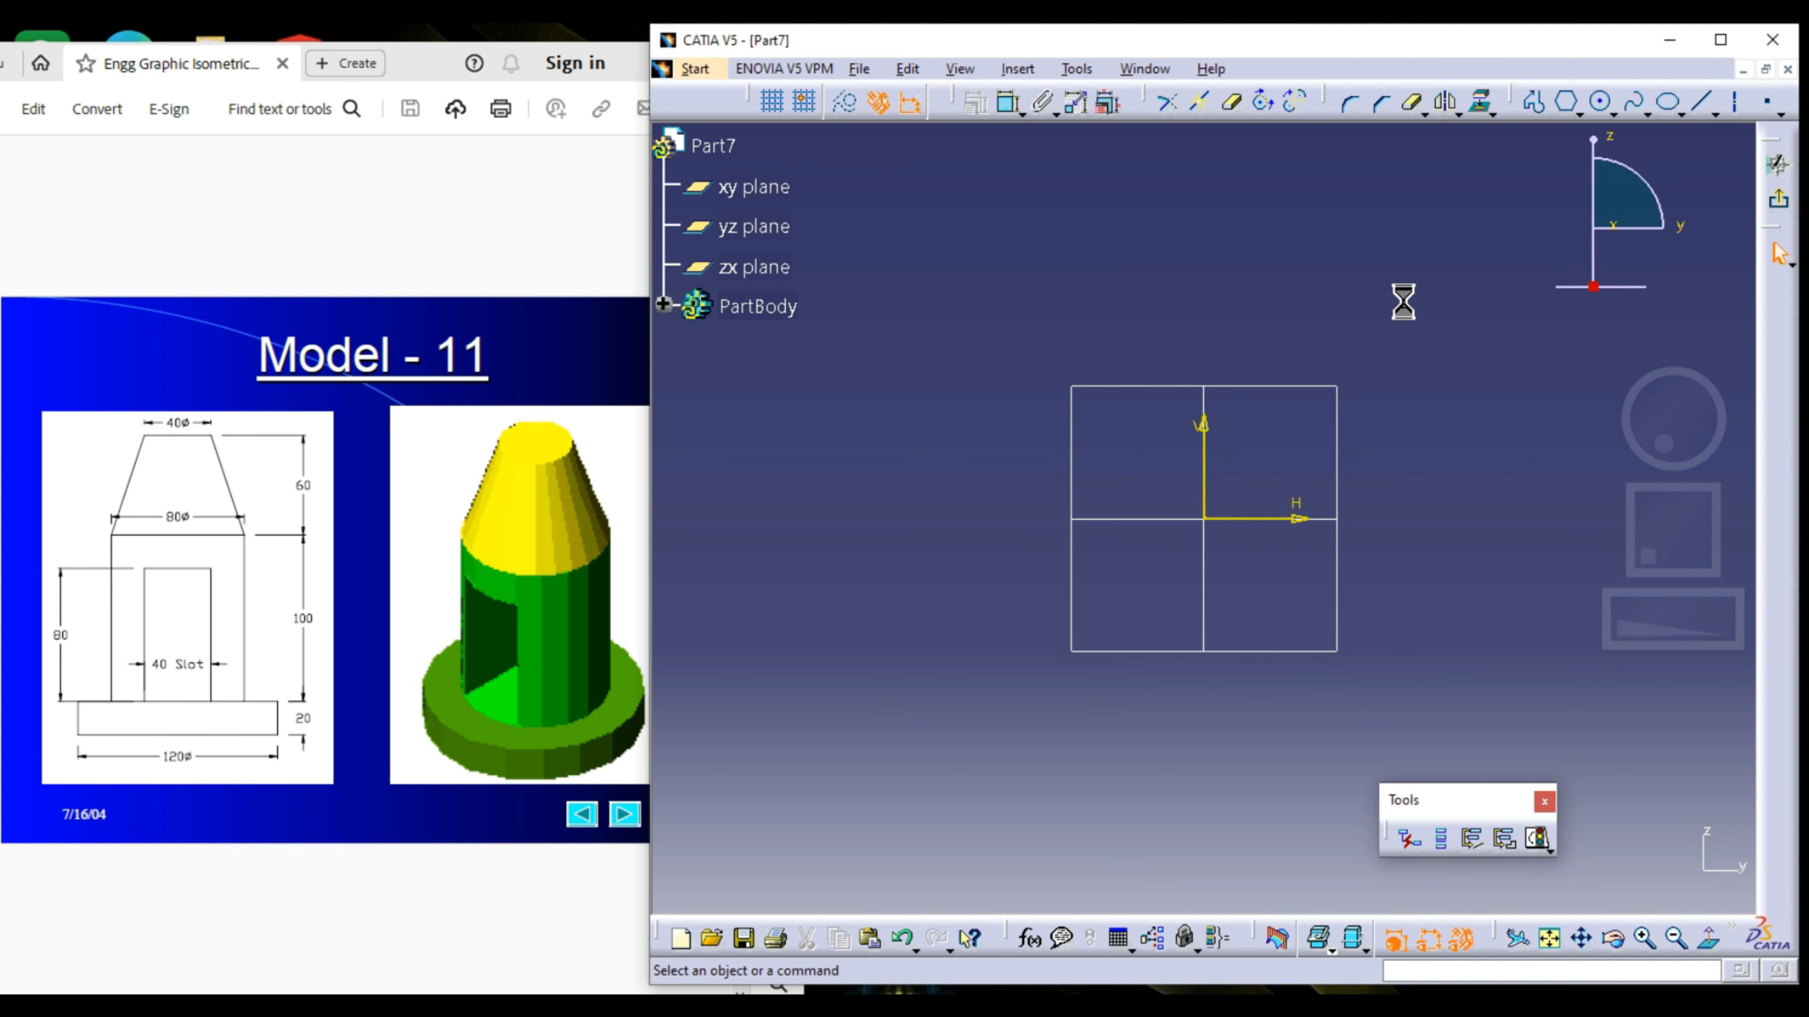
{"action": "left_click", "coordinate": [1523, 103]}
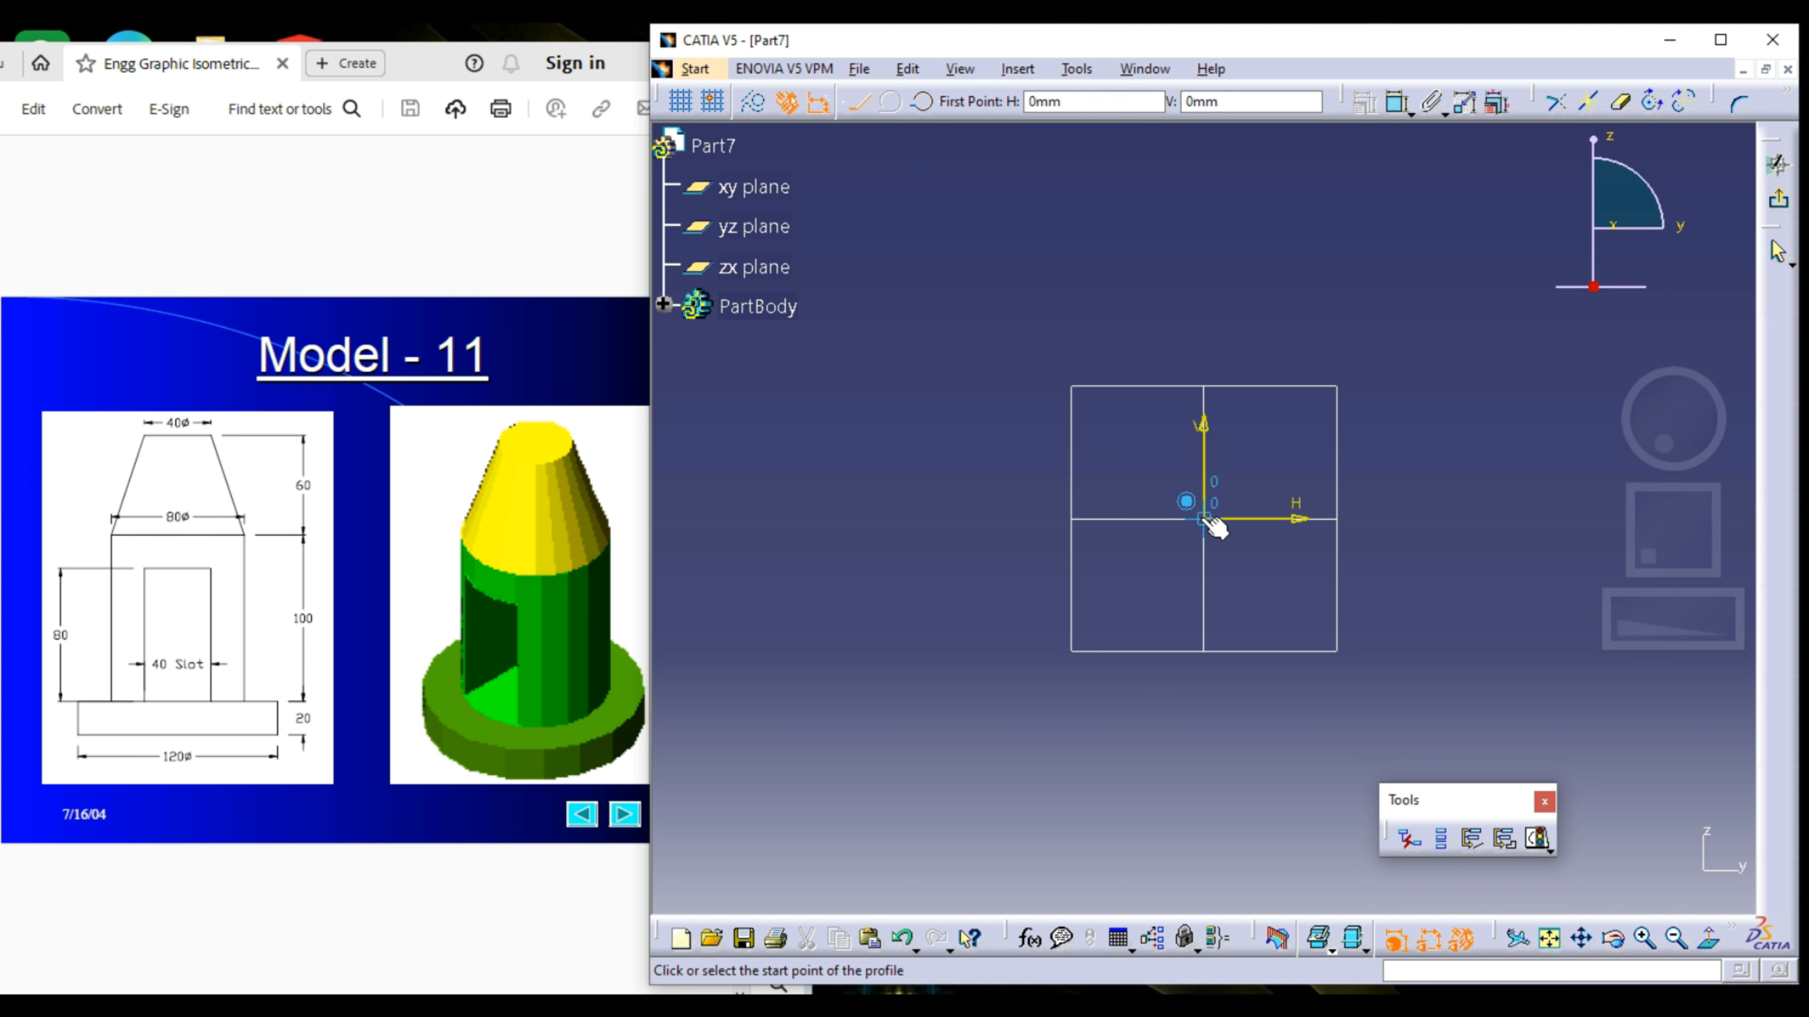
{"action": "left_click", "coordinate": [1211, 522]}
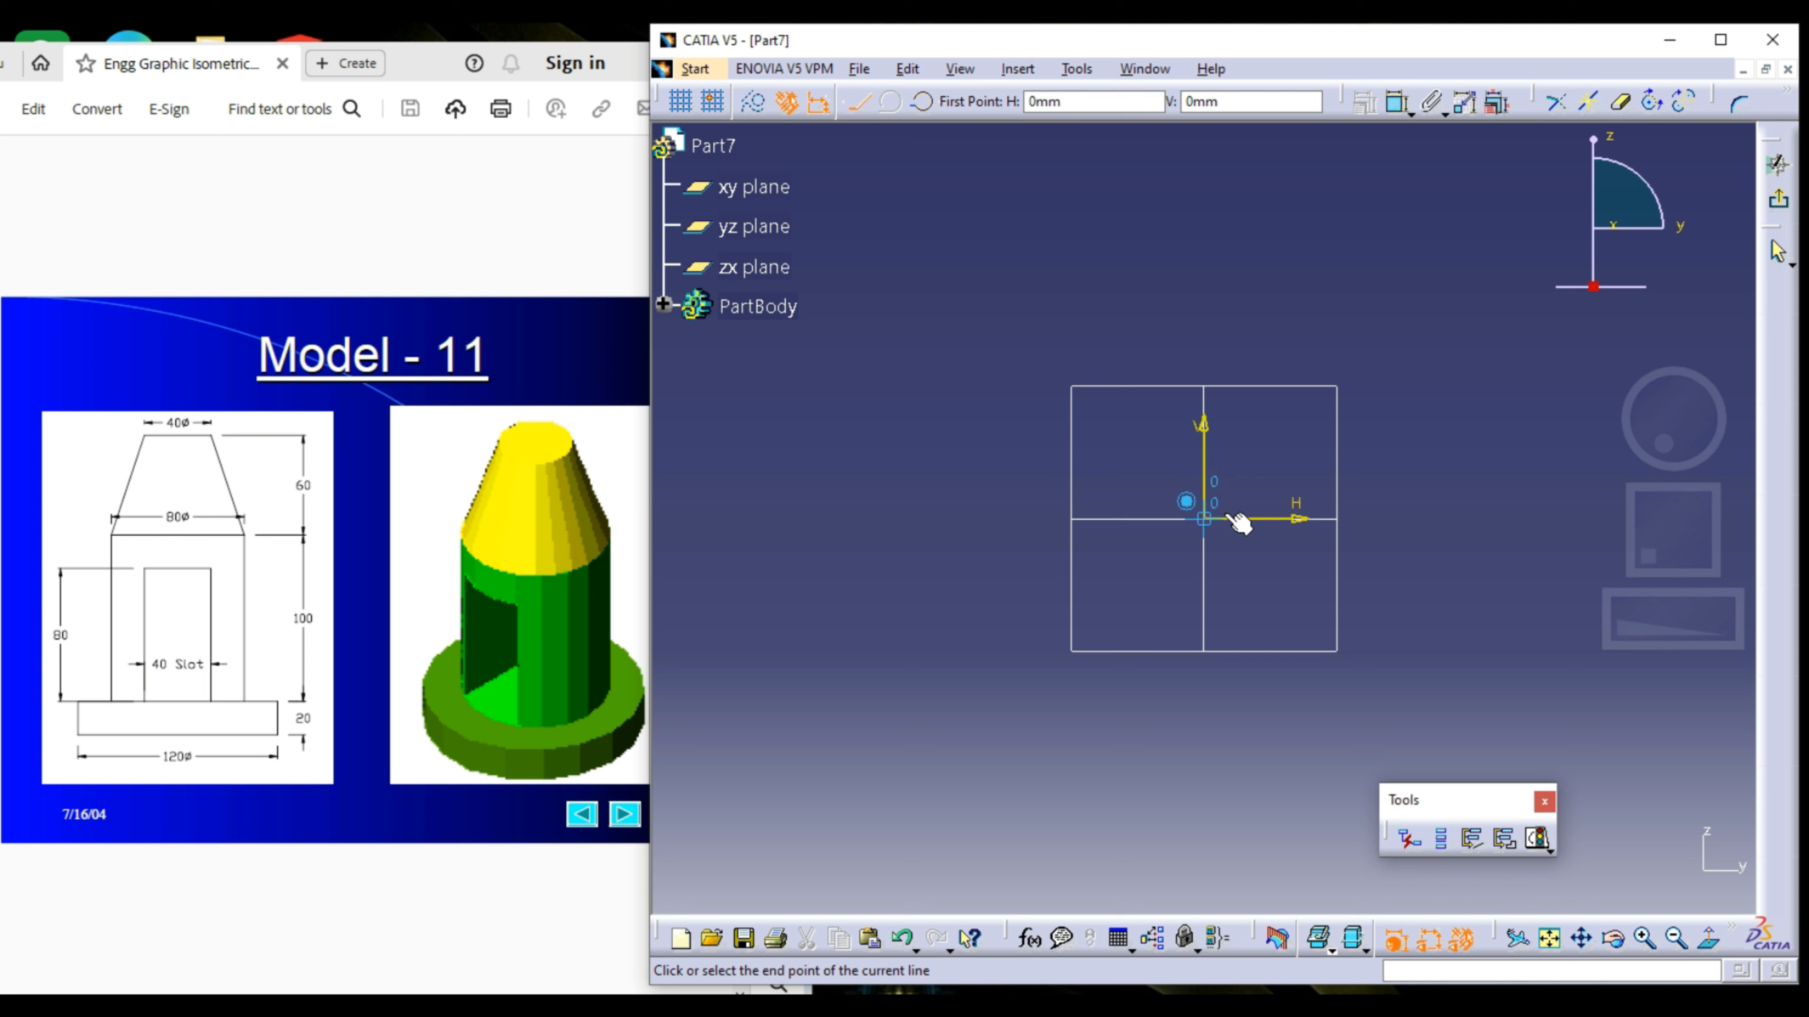
{"action": "left_click", "coordinate": [1400, 518]}
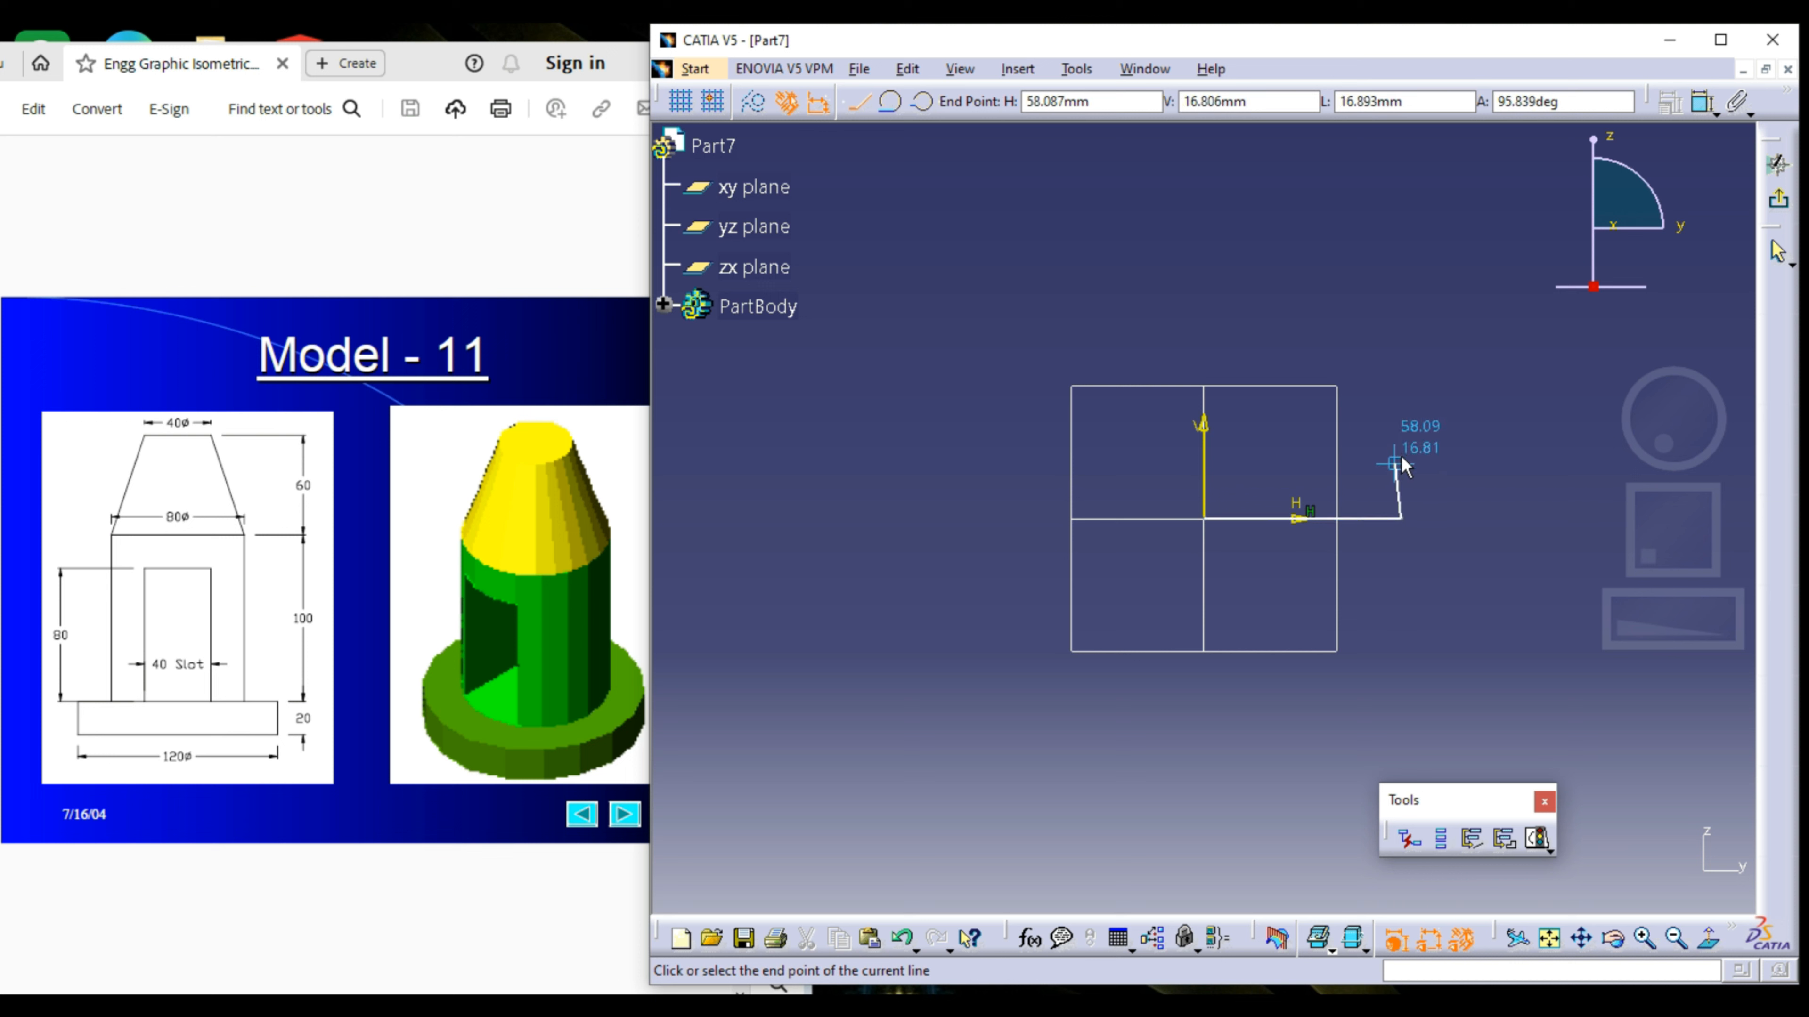
{"action": "left_click", "coordinate": [1400, 455]}
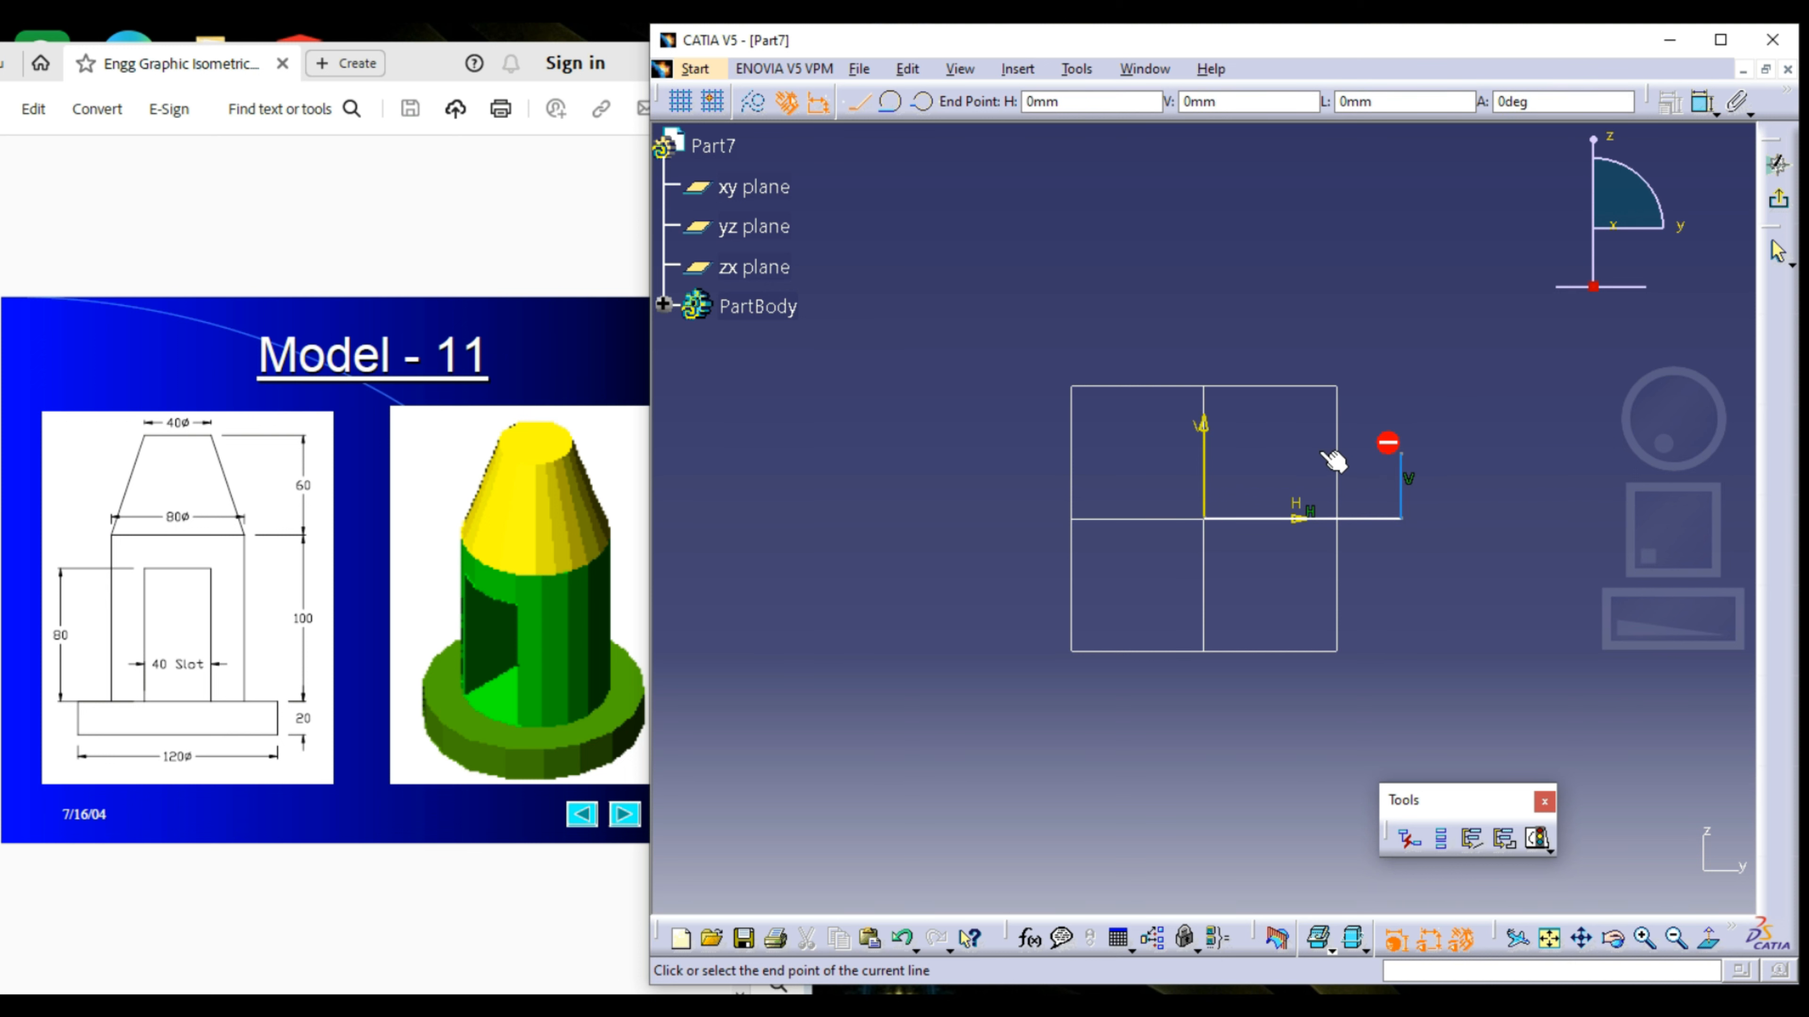
{"action": "left_click", "coordinate": [1315, 454]}
{"action": "middle_click_drag", "start_coordinate": [1309, 342], "coordinate": [1287, 467]}
{"action": "left_click", "coordinate": [1294, 296]}
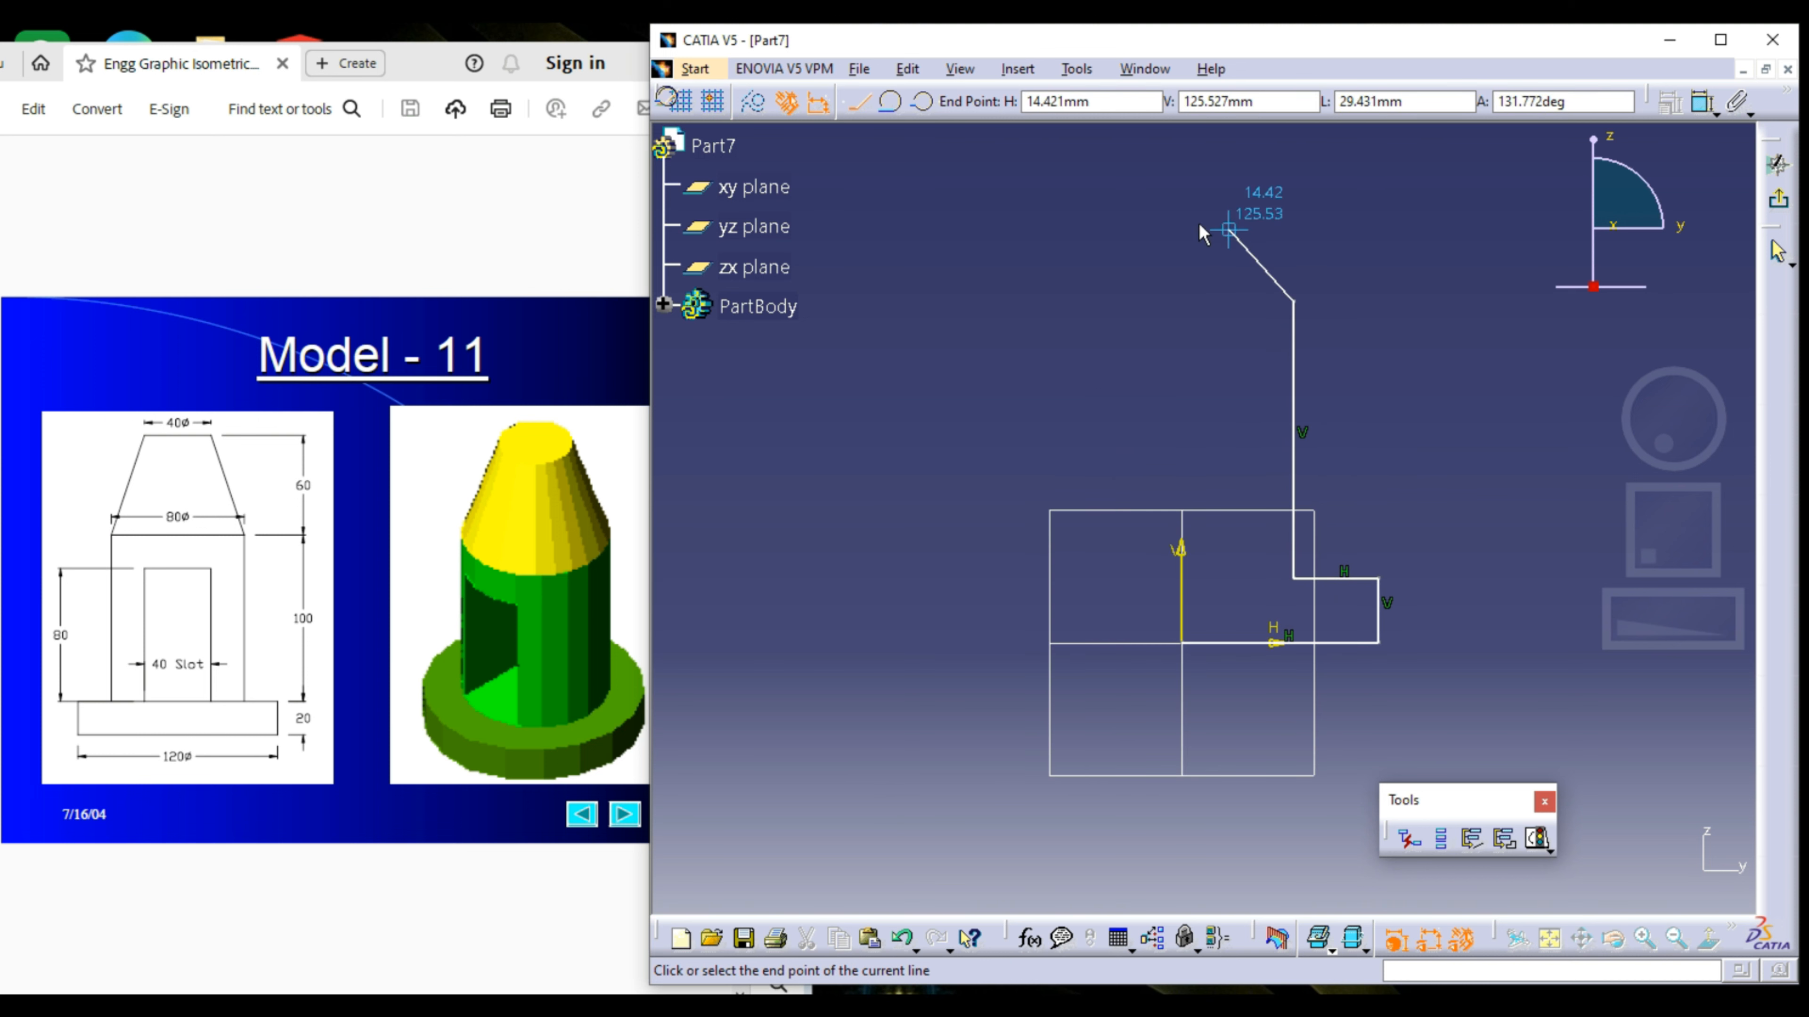
{"action": "left_click", "coordinate": [1229, 228]}
{"action": "left_click", "coordinate": [1180, 228]}
{"action": "left_click", "coordinate": [1183, 644]}
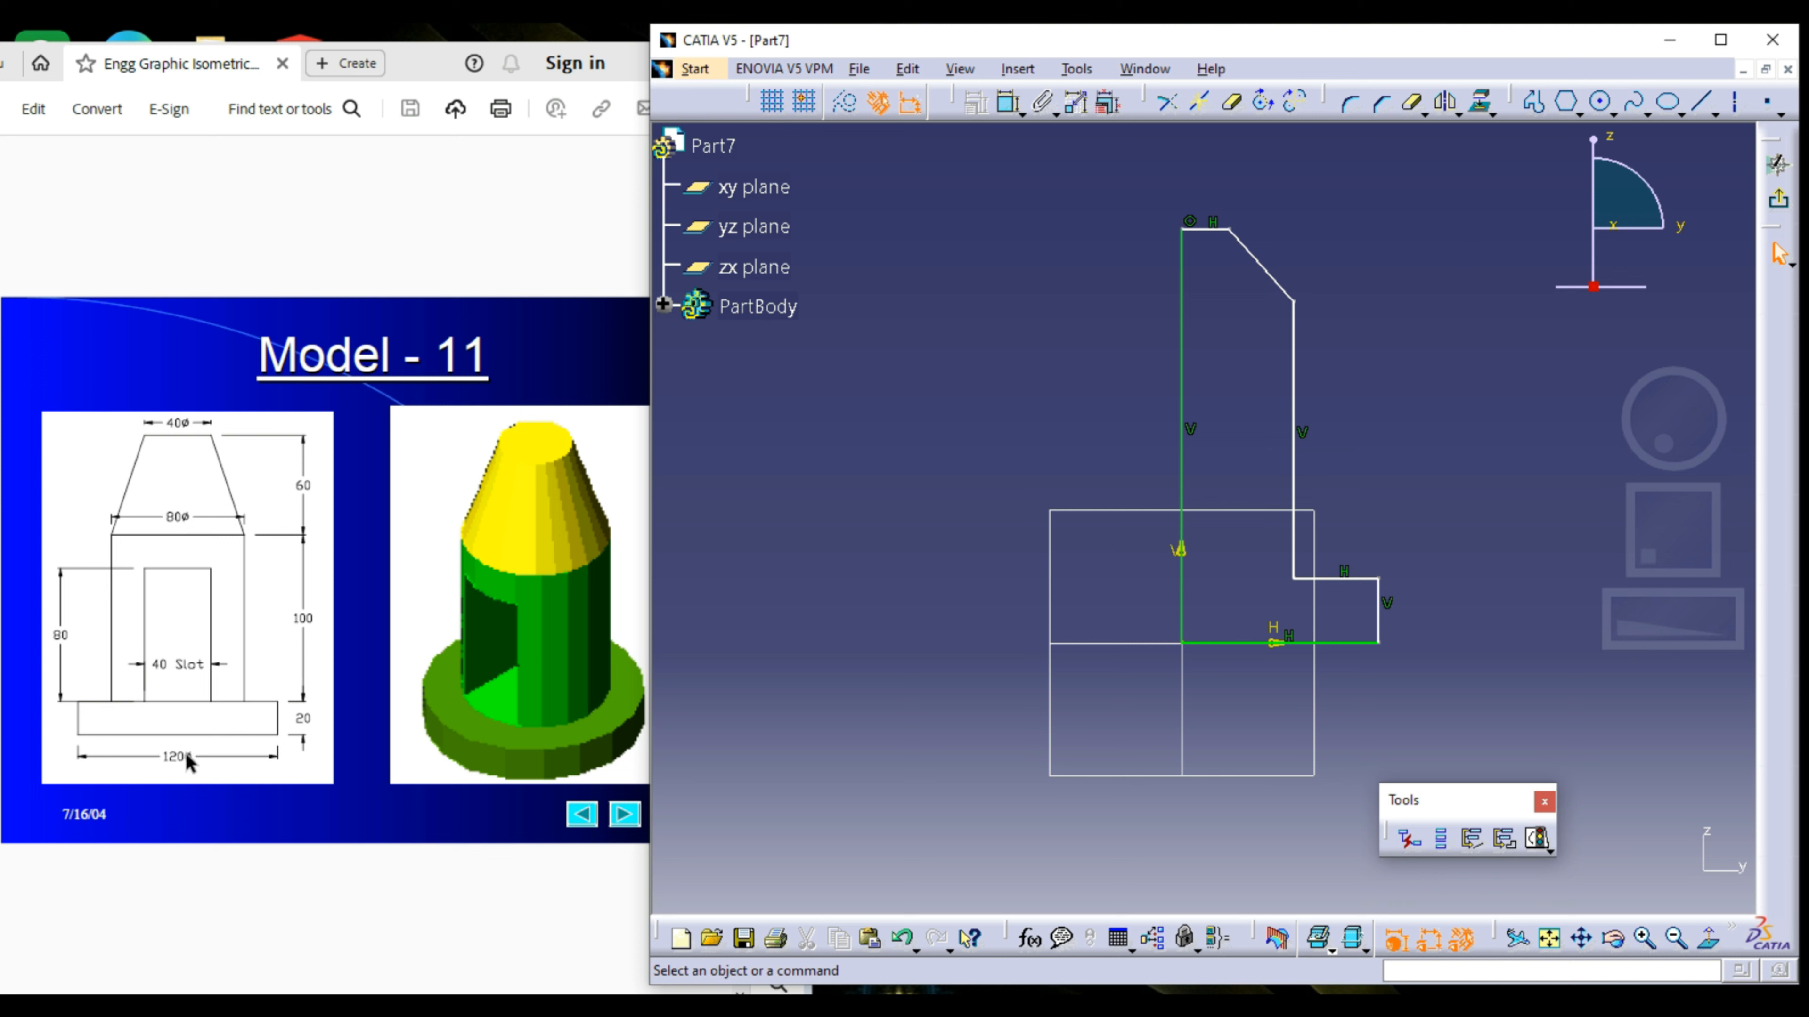
Step: Dimension the length of the profile's bottom line and set it to 60 mm
{"action": "left_click", "coordinate": [1007, 102]}
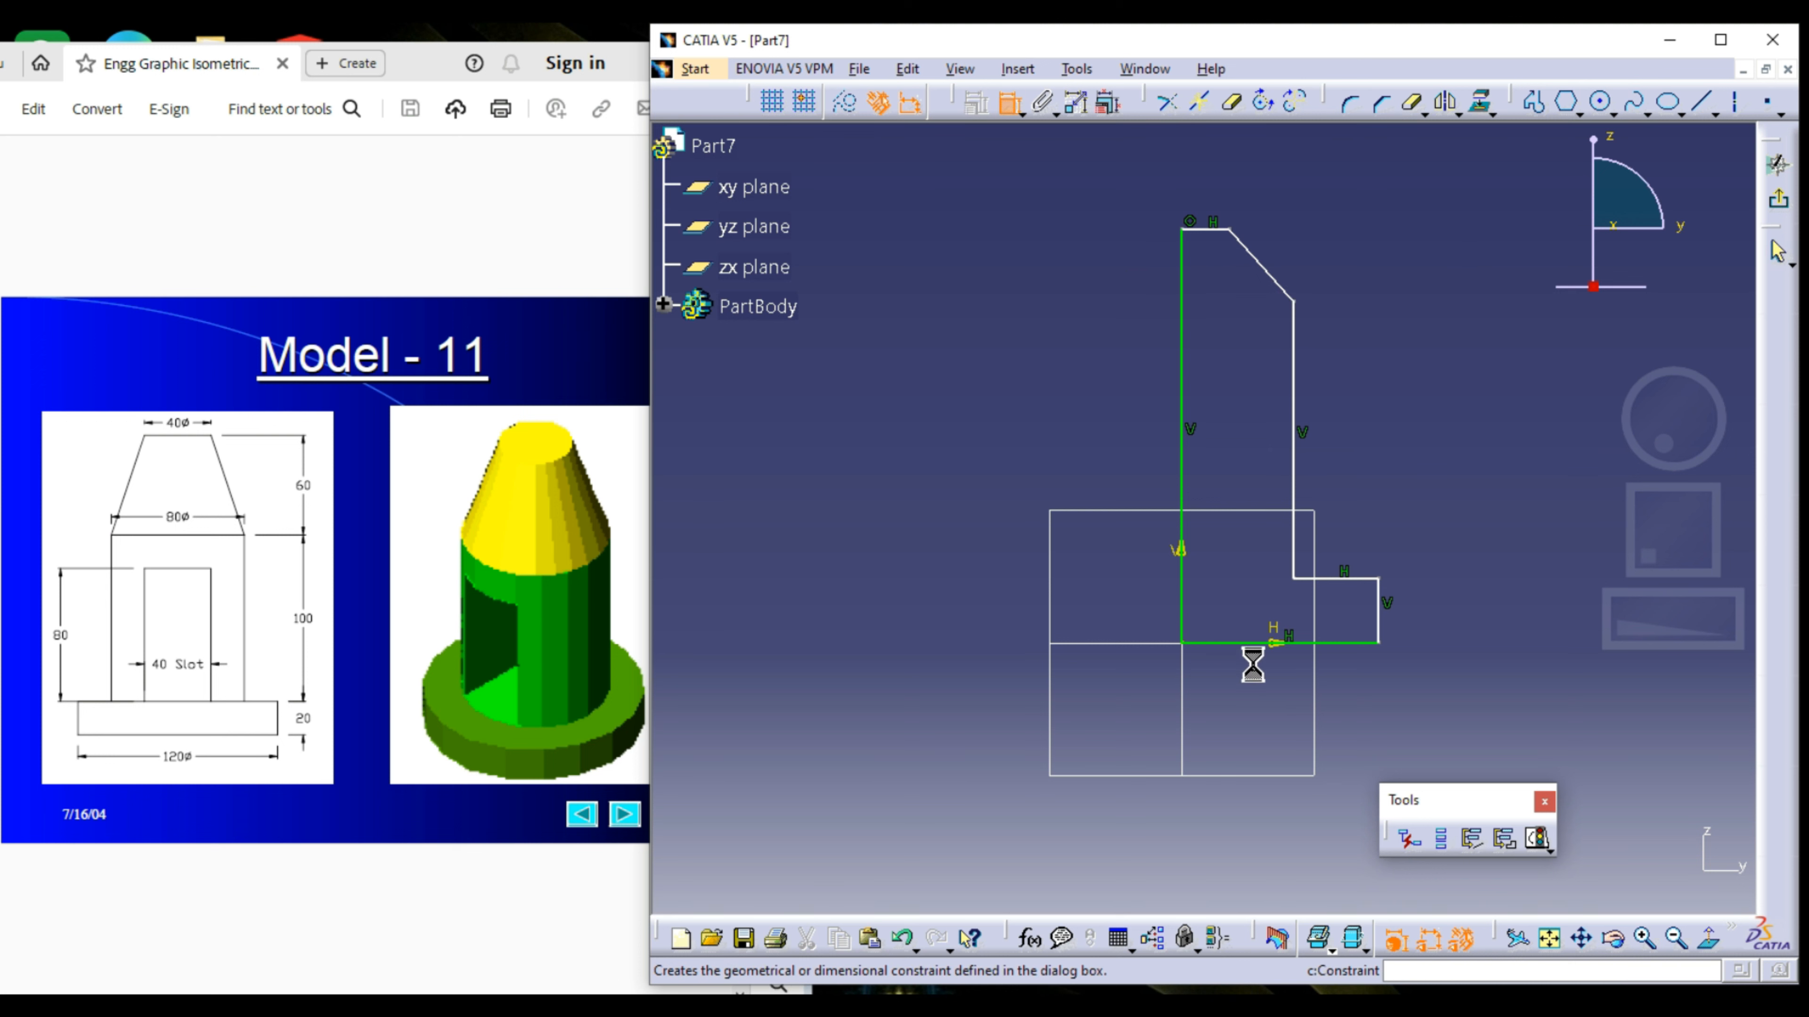
{"action": "left_click", "coordinate": [1255, 644]}
{"action": "left_click", "coordinate": [1252, 669]}
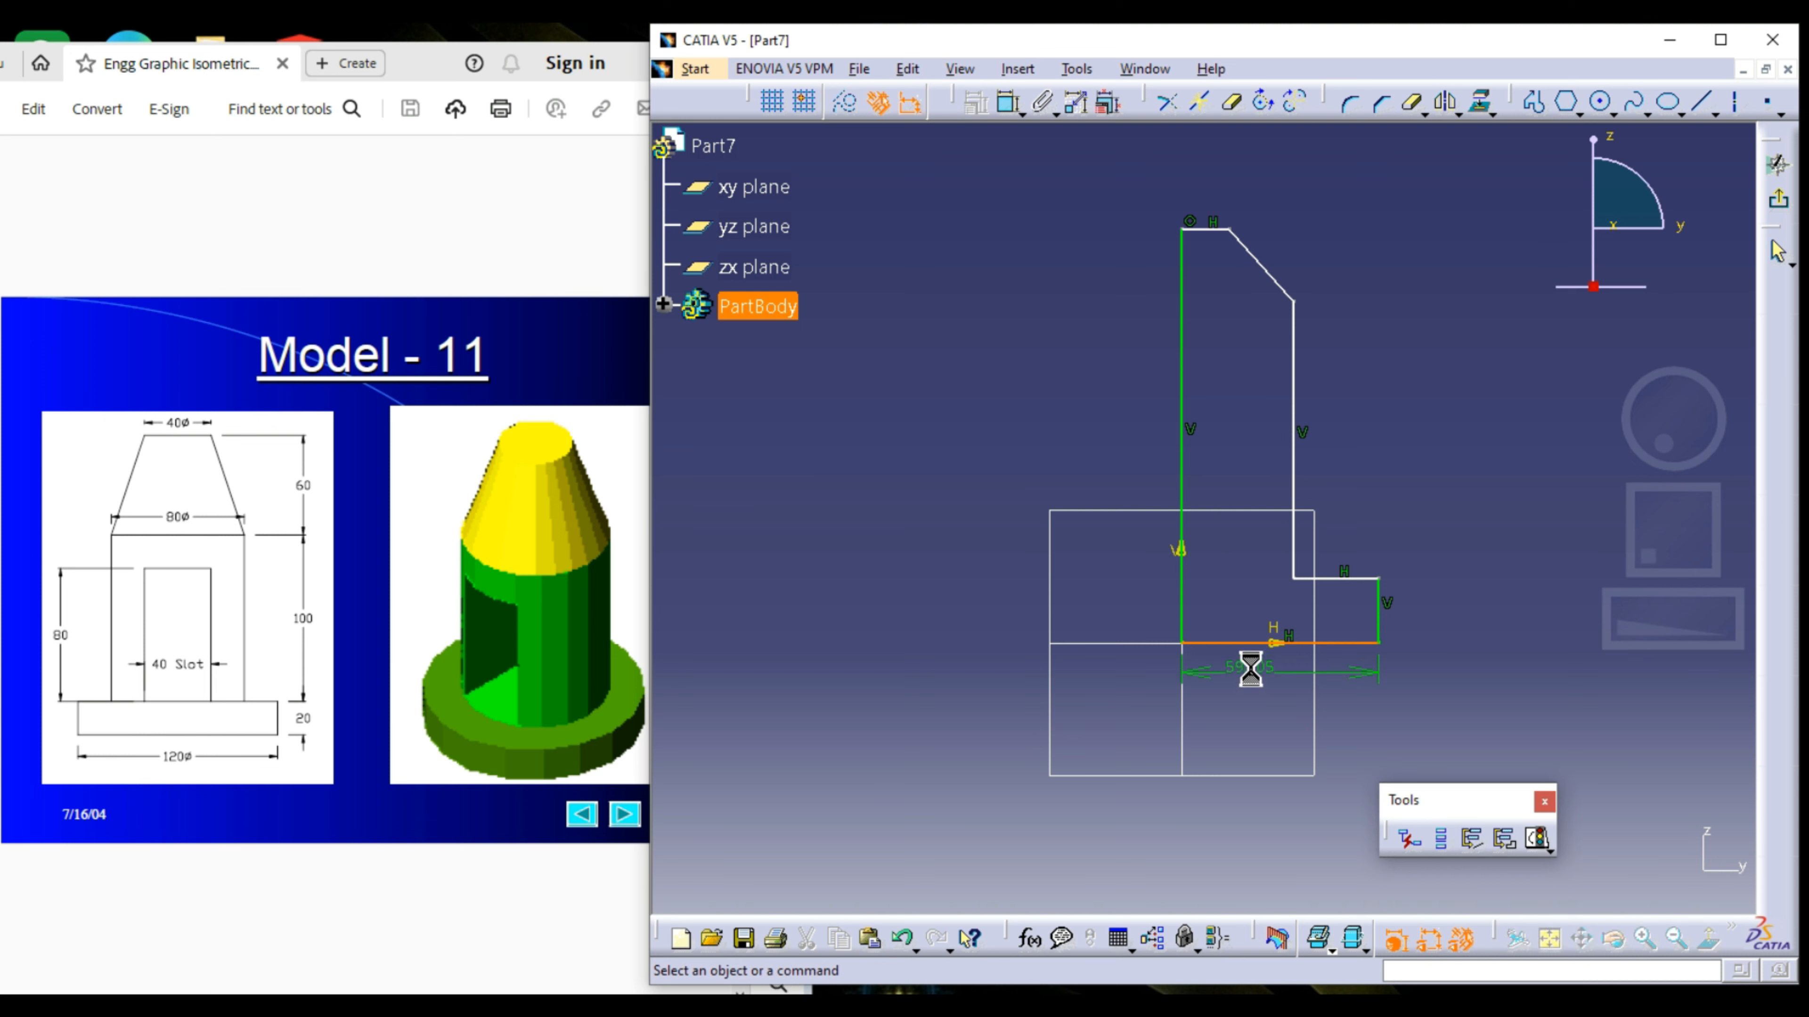
{"action": "double_click", "coordinate": [1252, 670]}
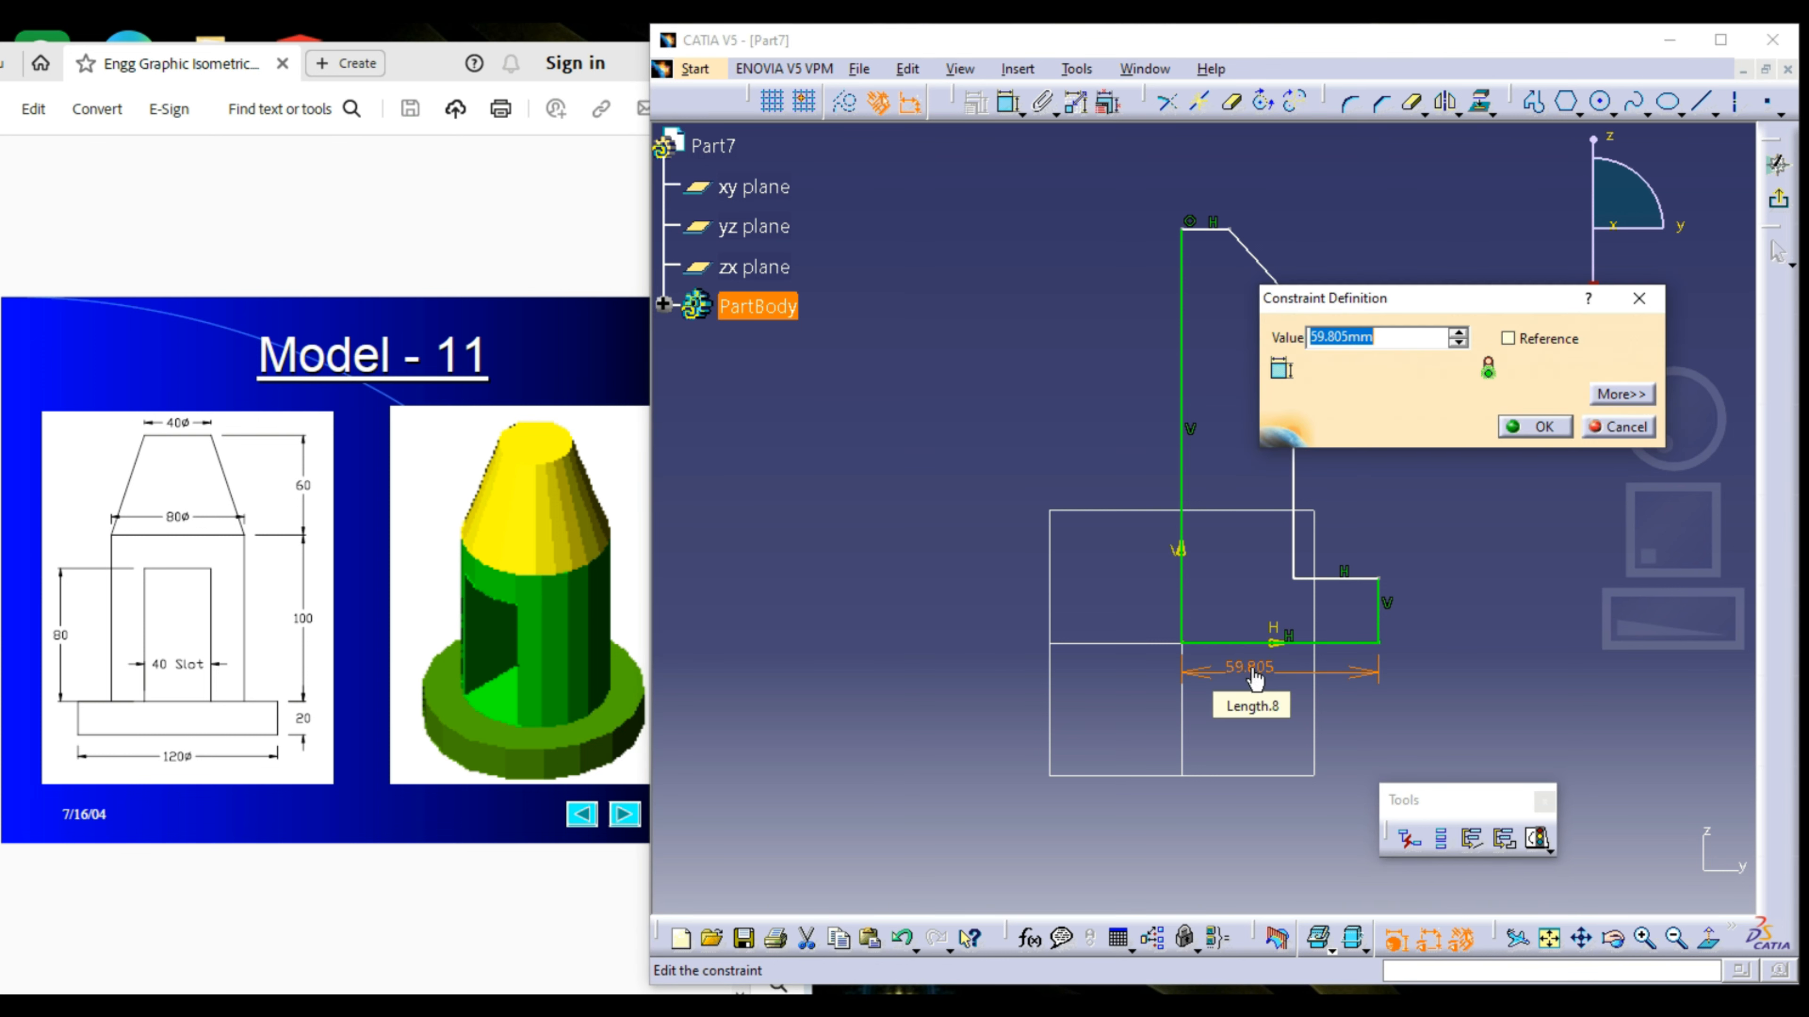
{"action": "type", "text": "60"}
{"action": "key", "text": "Return"}
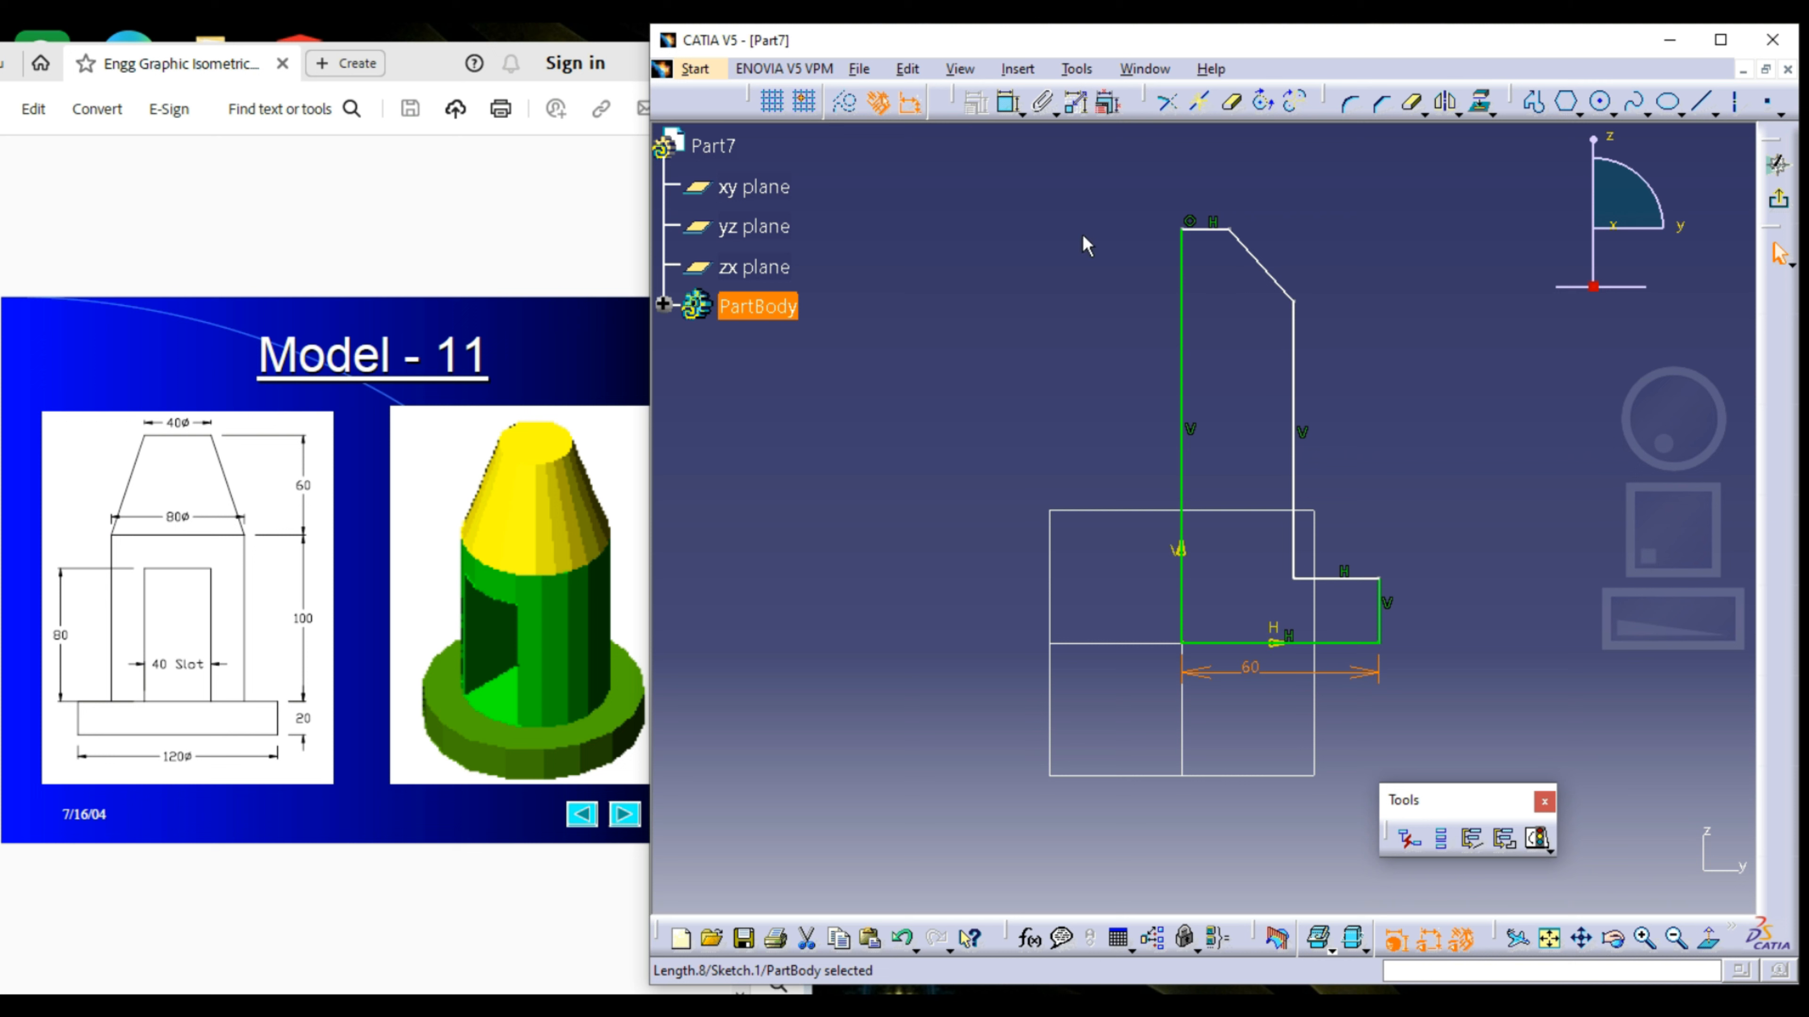
Step: Dimension the distance between the profile's axis-side line and its upright outer wall, and set it to 40 mm
{"action": "left_click", "coordinate": [1008, 102]}
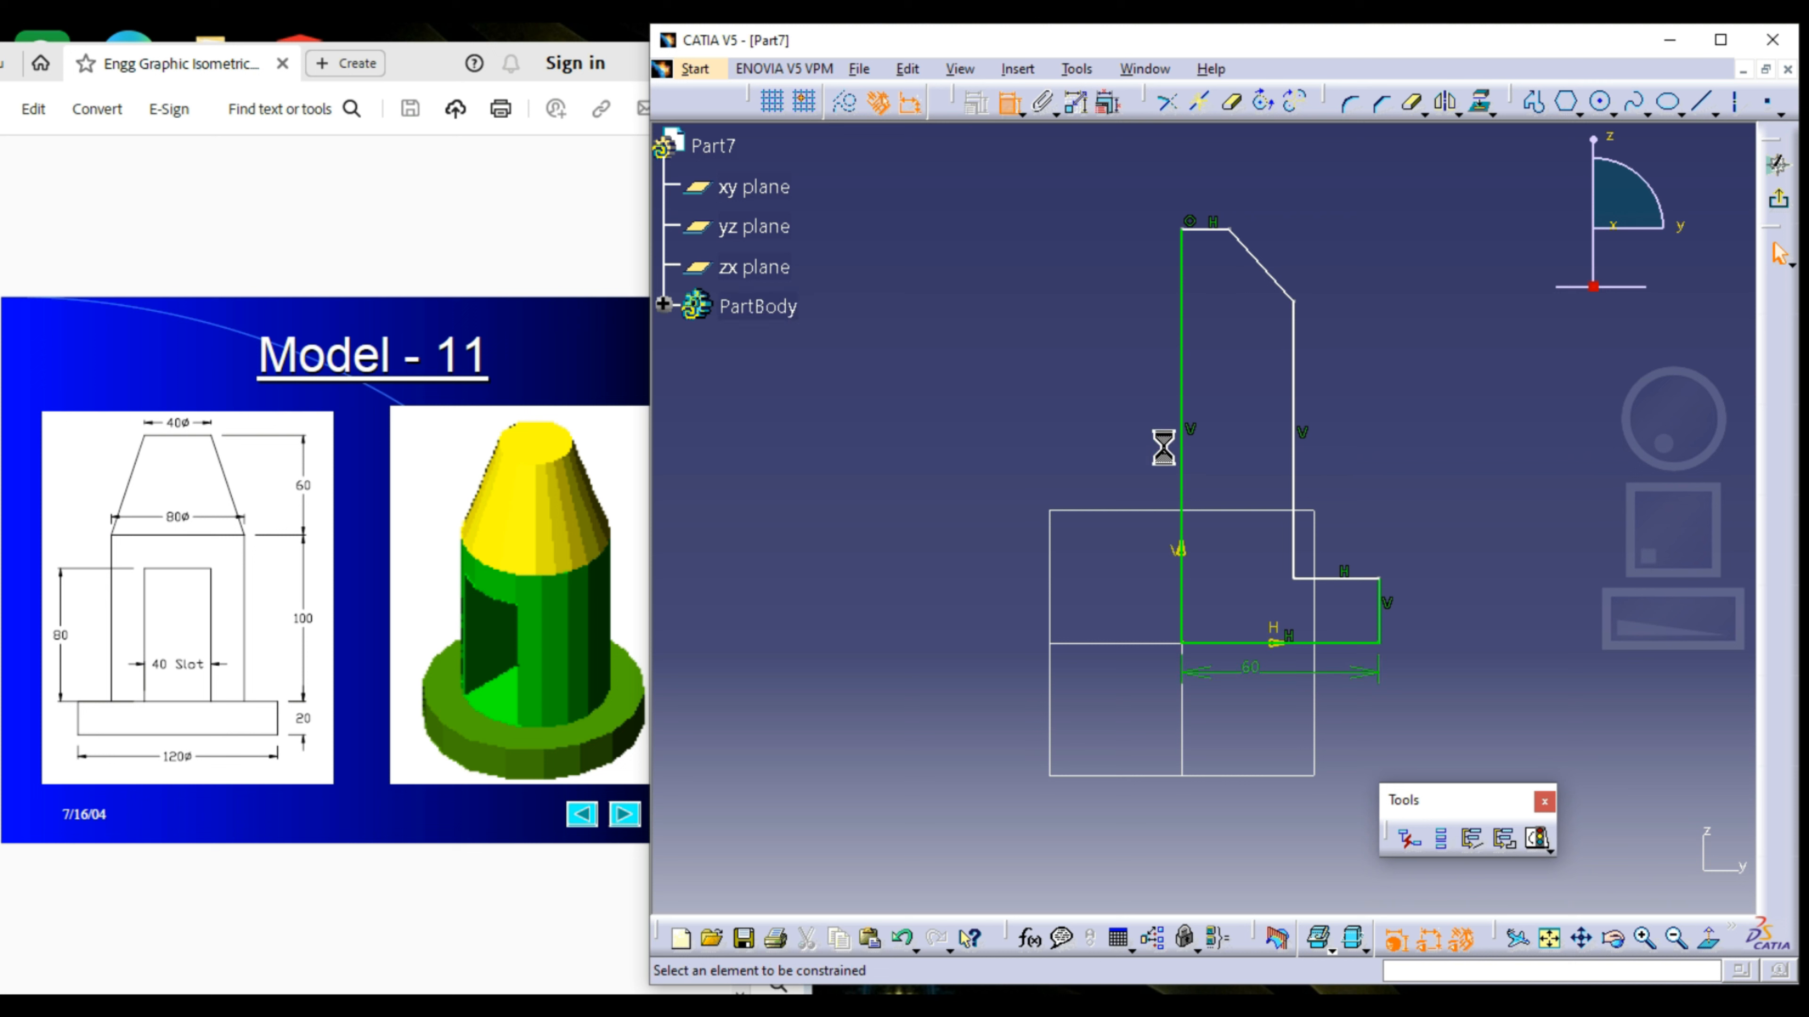
{"action": "left_click", "coordinate": [1181, 429]}
{"action": "left_click", "coordinate": [1294, 435]}
{"action": "left_click", "coordinate": [1231, 439]}
{"action": "double_click", "coordinate": [1231, 440]}
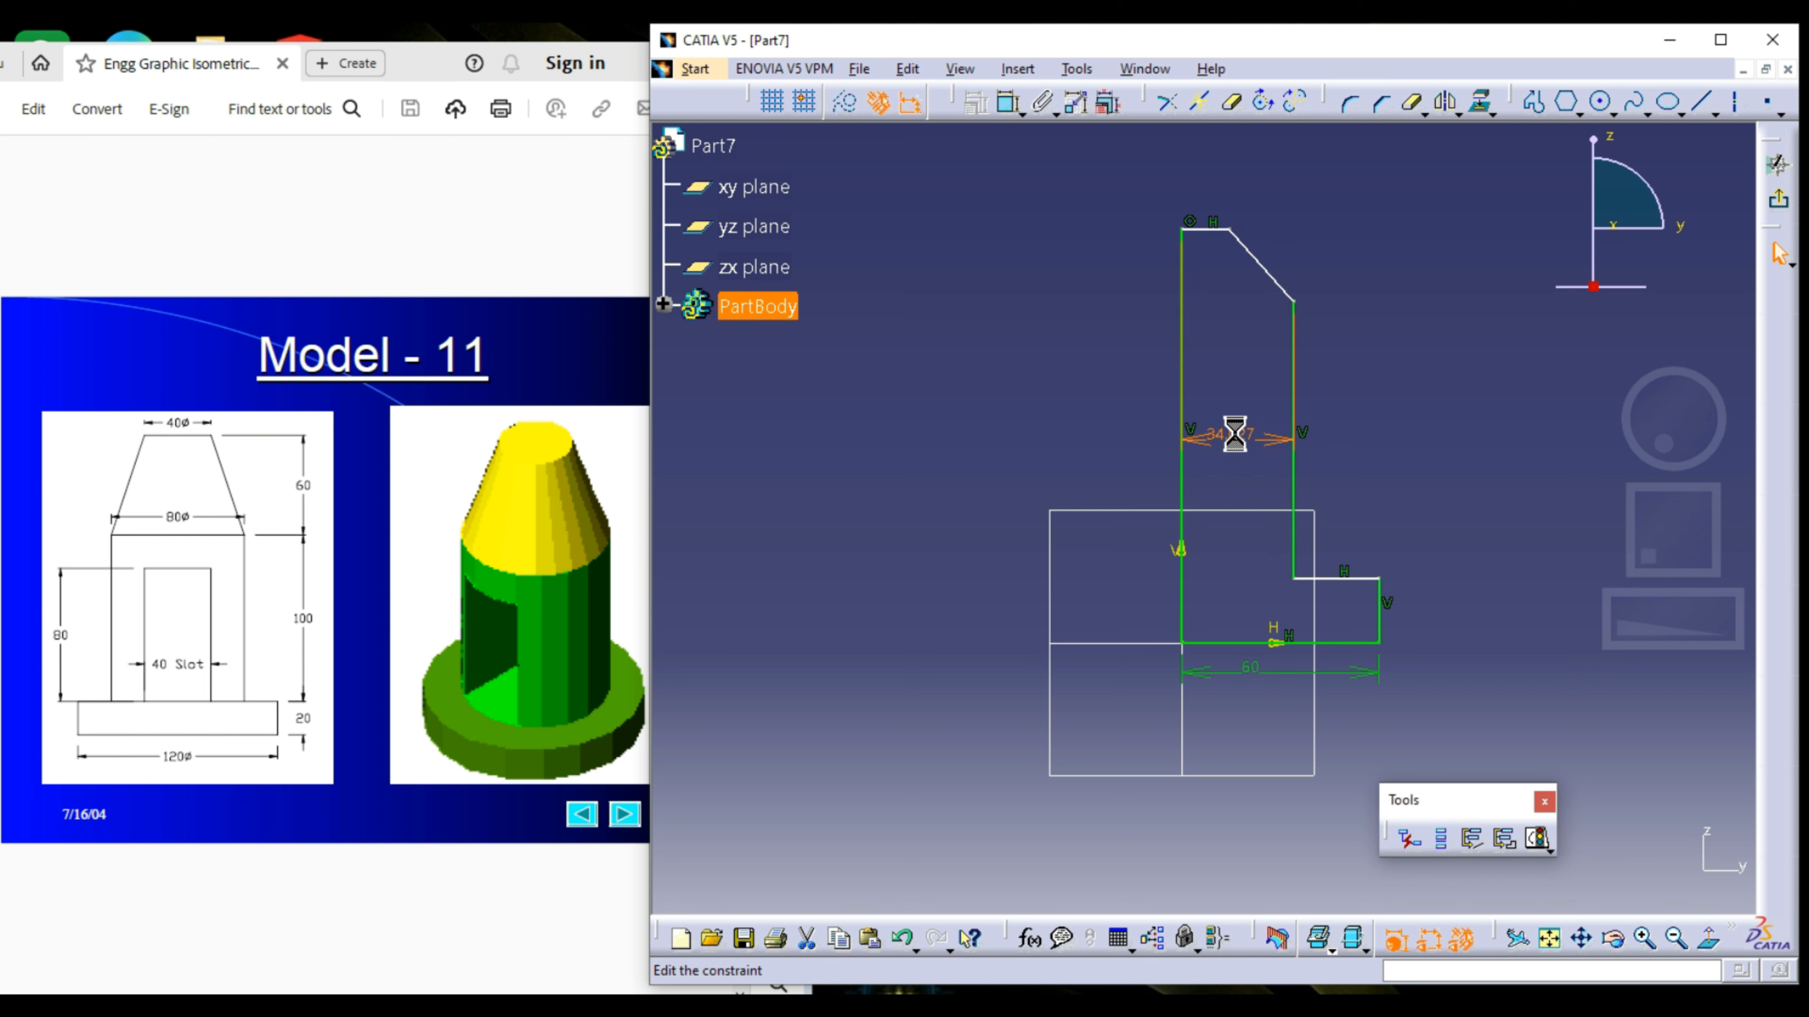
{"action": "type", "text": "4"}
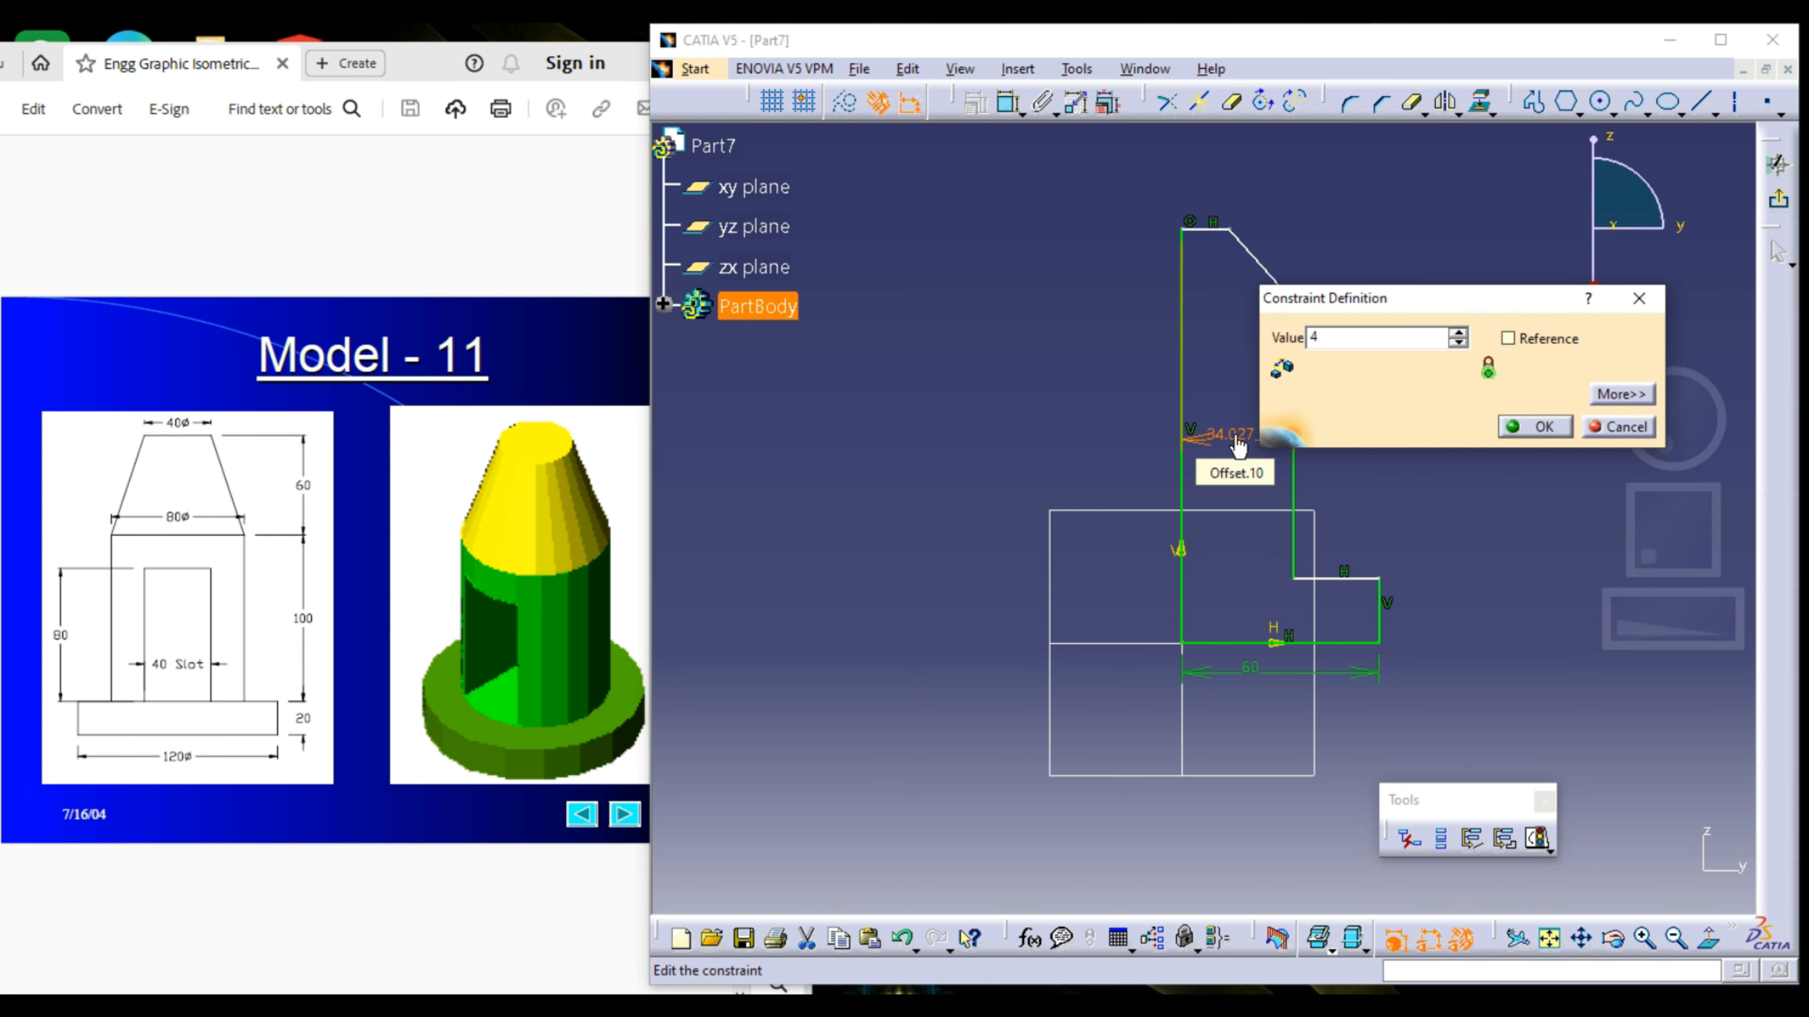
{"action": "type", "text": "0mm"}
{"action": "key", "text": "Return"}
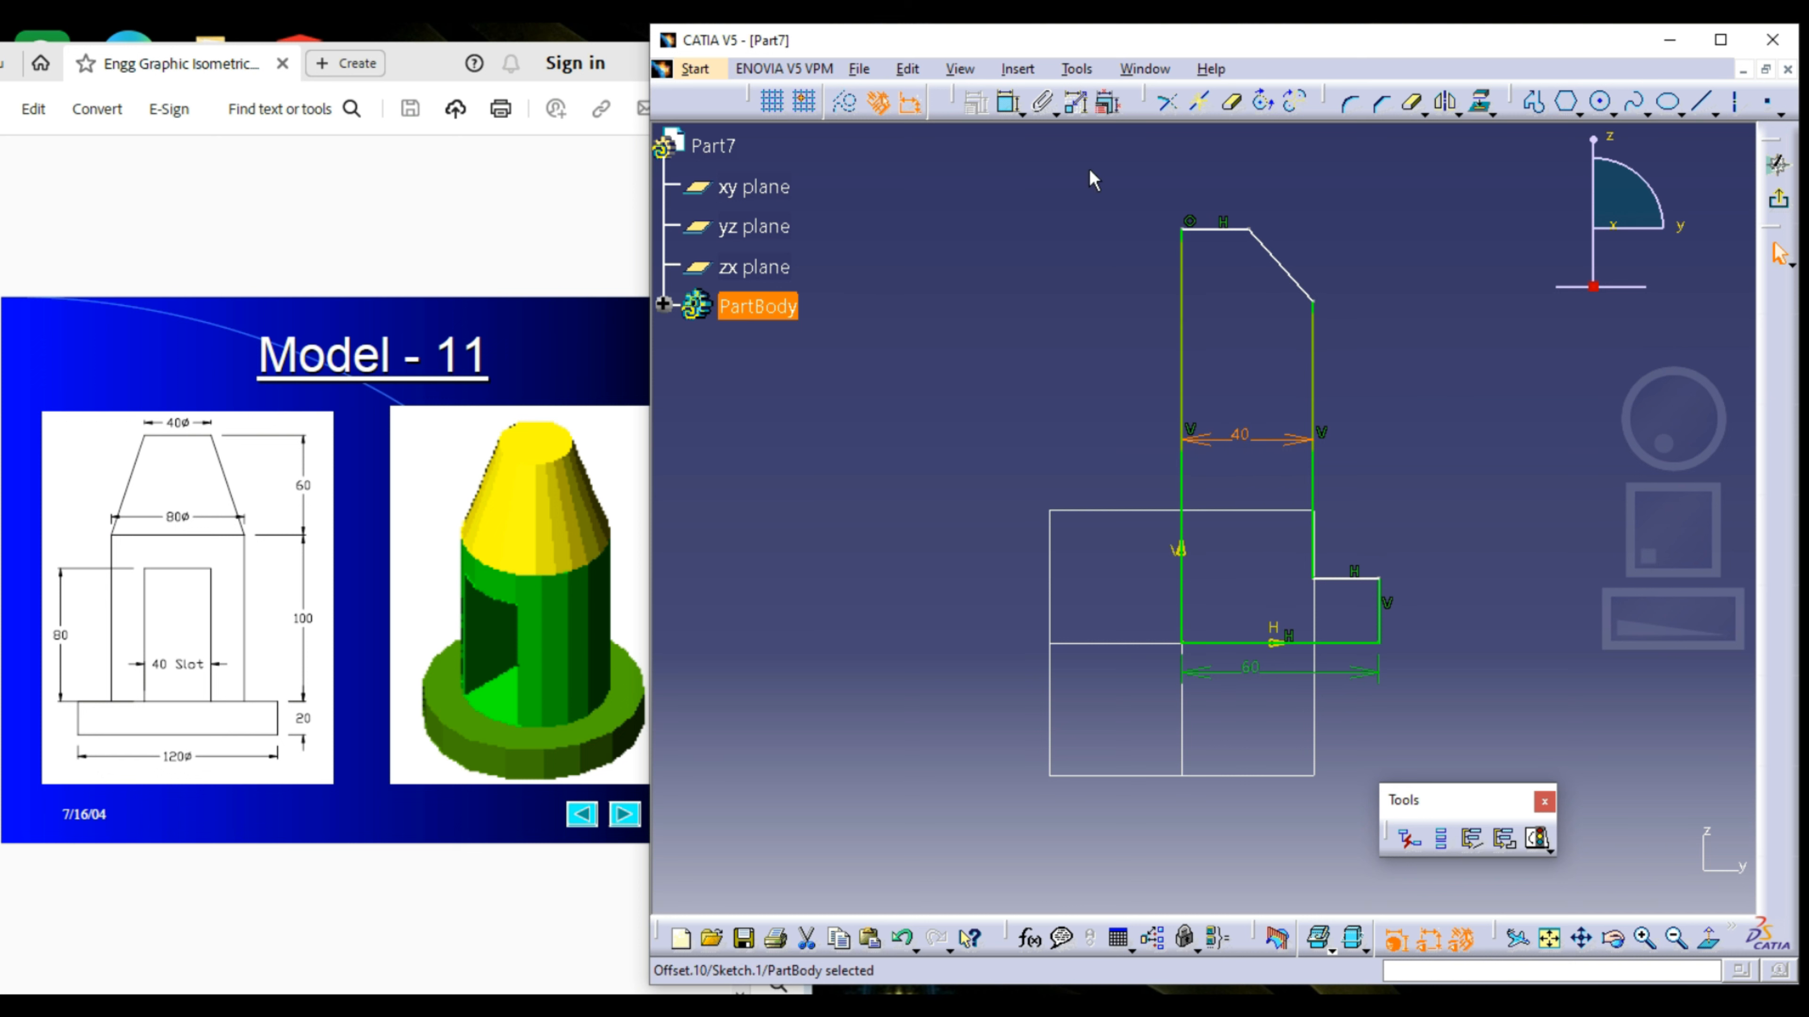
Step: Dimension the length of the profile's short top line and set it to 20 mm
{"action": "left_click", "coordinate": [1008, 102]}
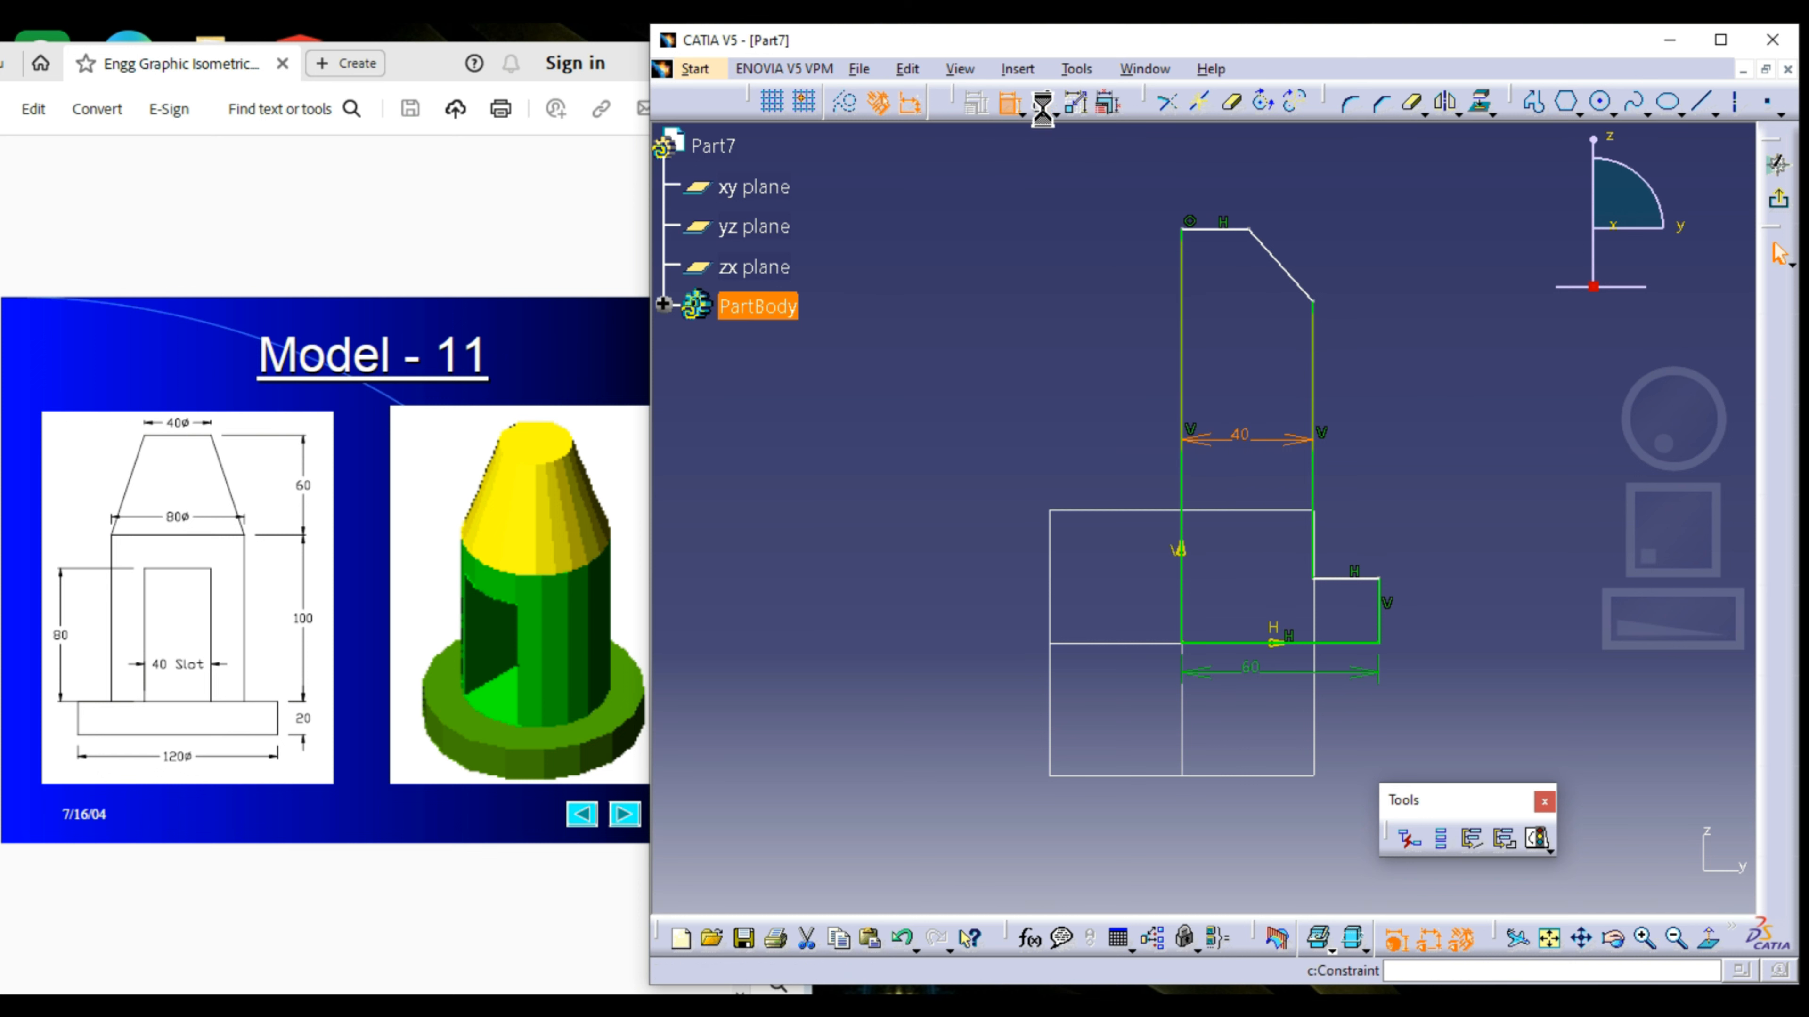
{"action": "left_click", "coordinate": [1200, 229]}
{"action": "left_click", "coordinate": [1203, 184]}
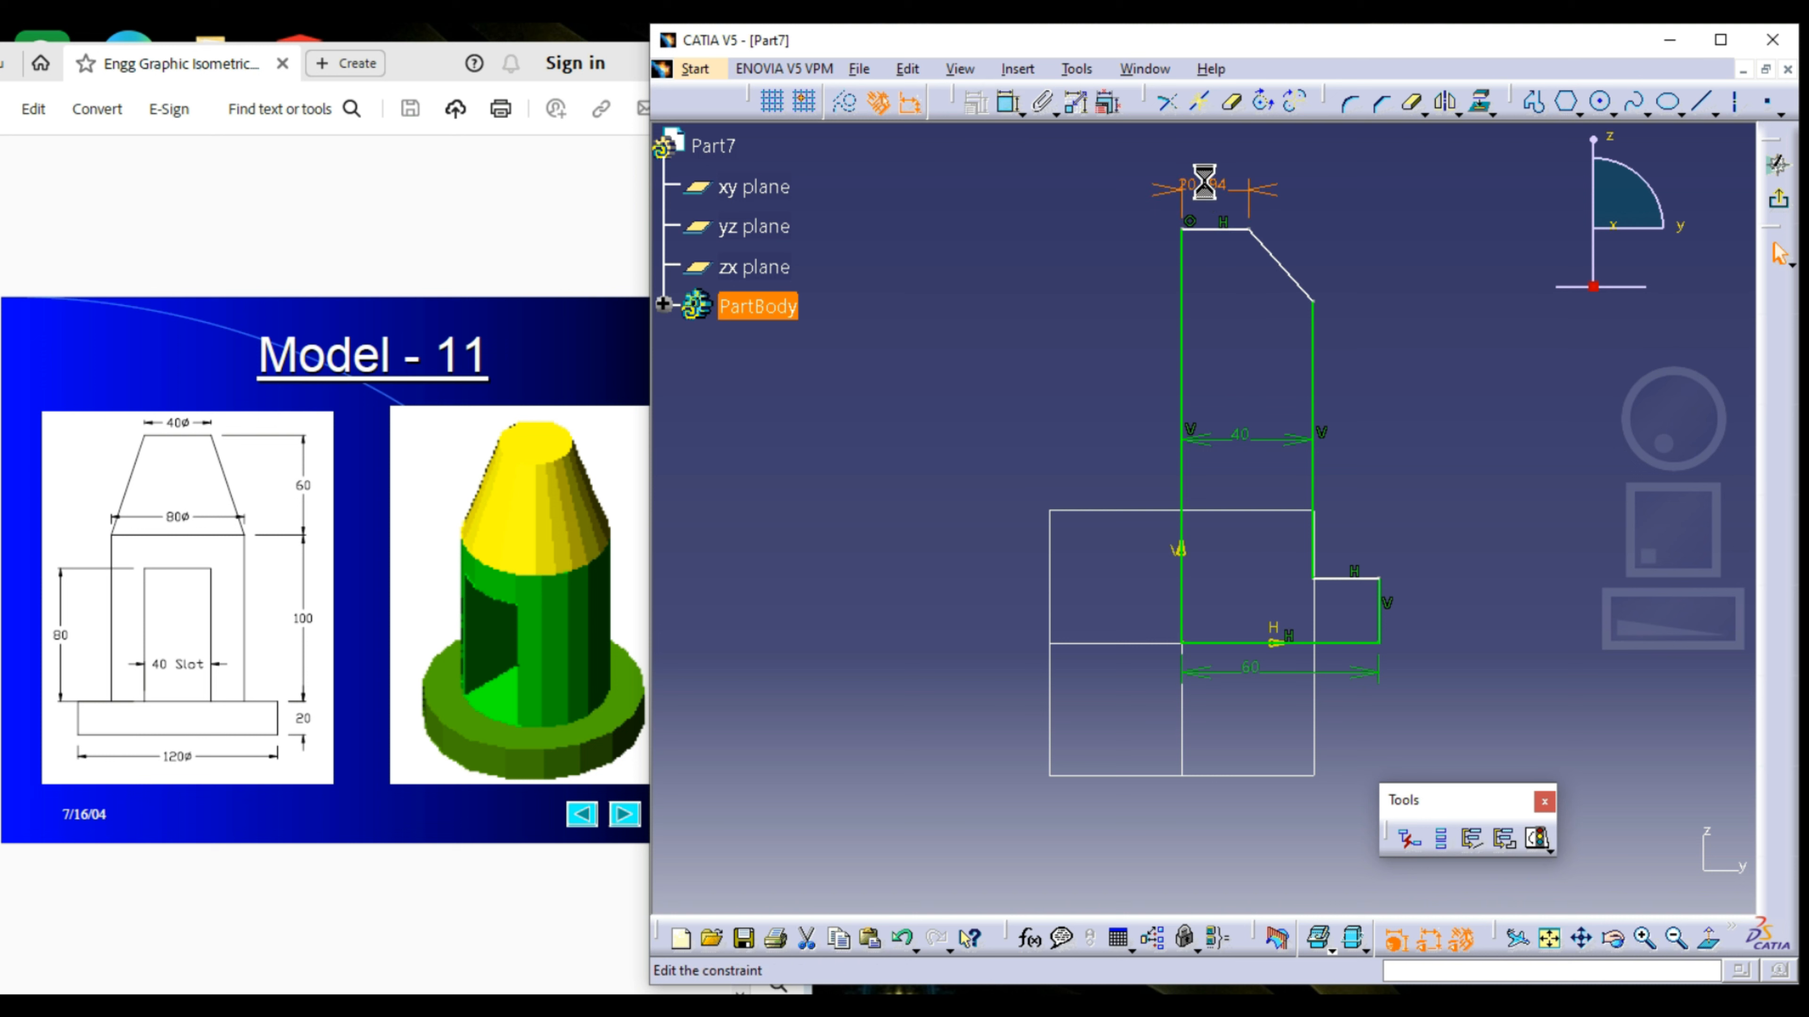
{"action": "double_click", "coordinate": [1203, 182]}
{"action": "type", "text": "2"}
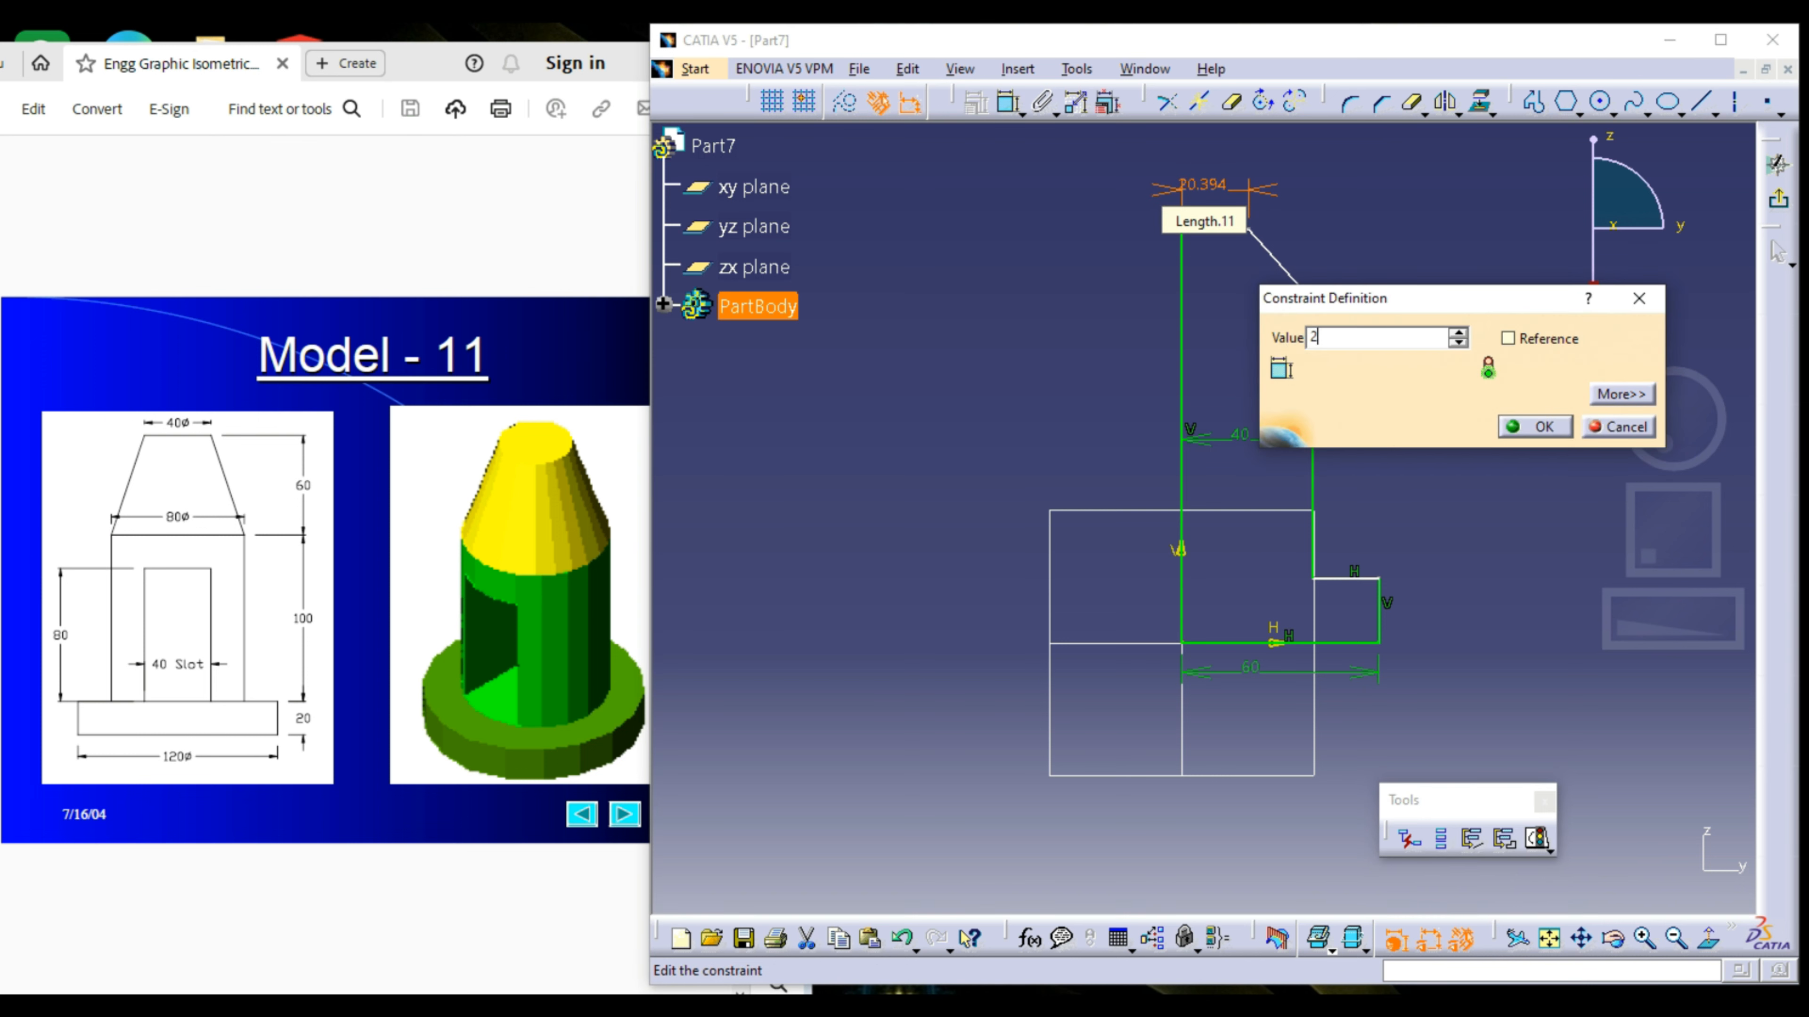
{"action": "type", "text": "0"}
{"action": "key", "text": "Return"}
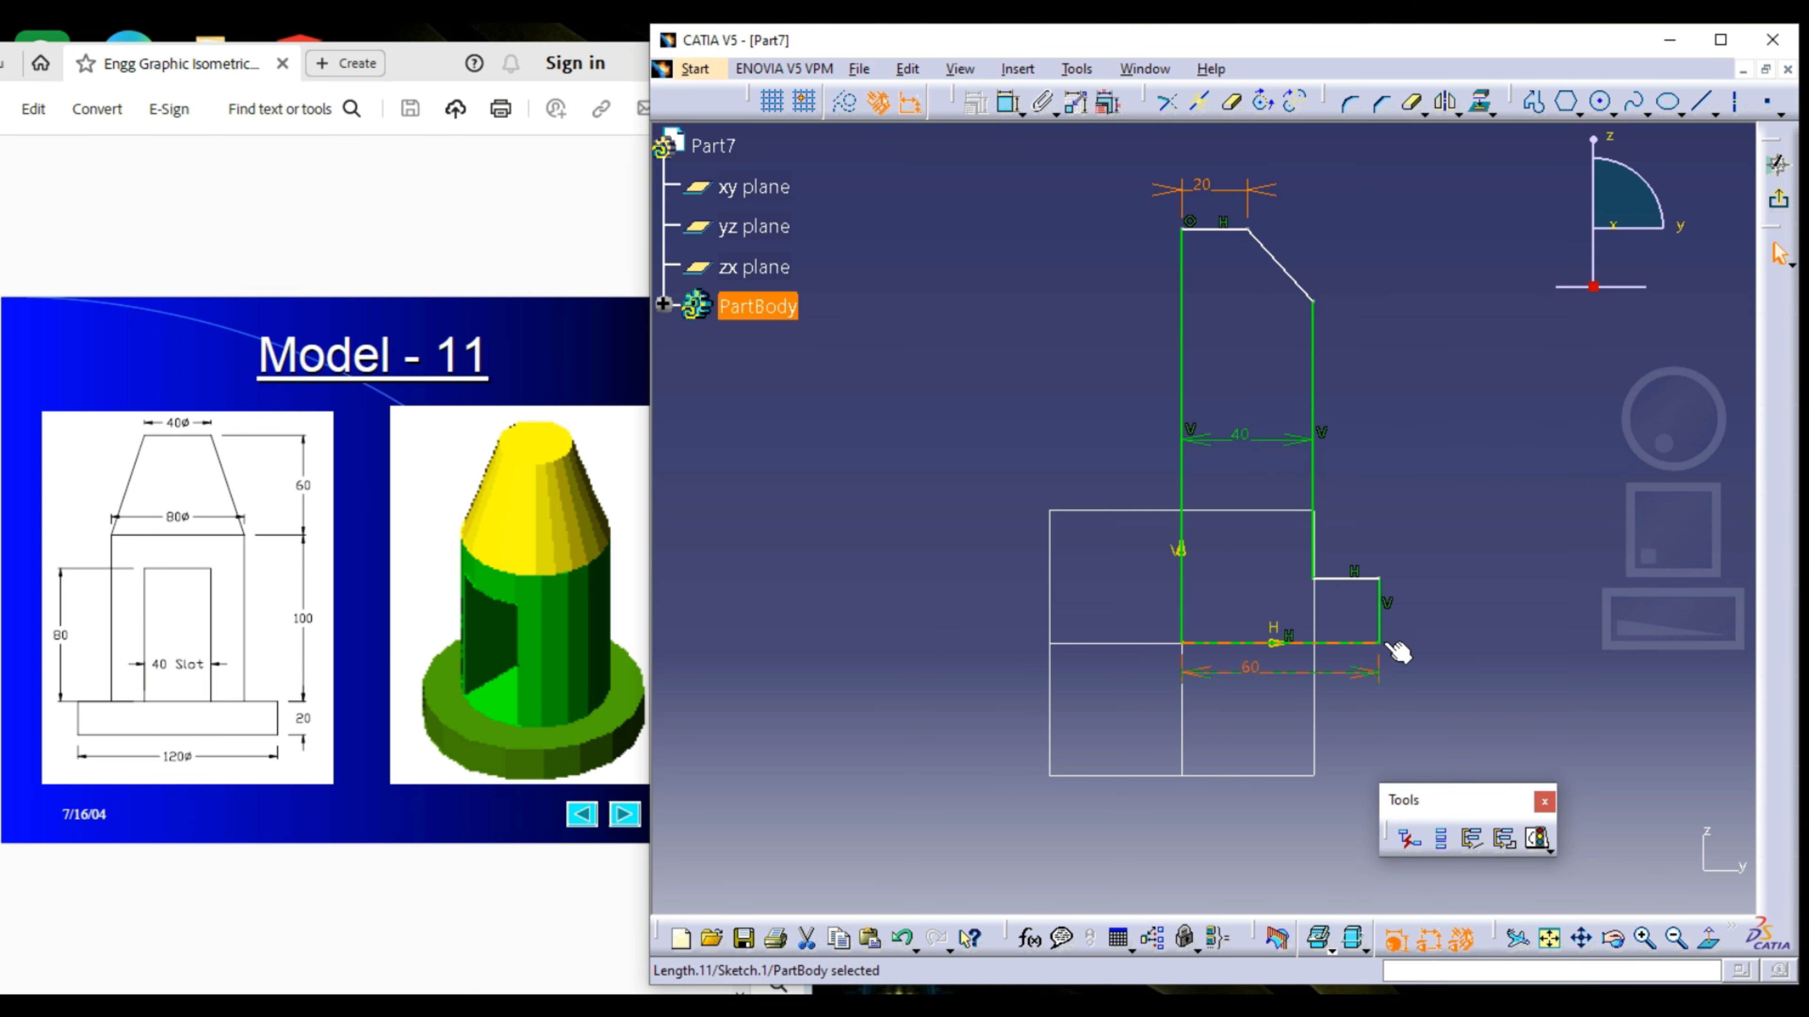
Step: Dimension the height of the base flange's outer vertical edge and set it to 20 mm
{"action": "left_click", "coordinate": [1381, 613]}
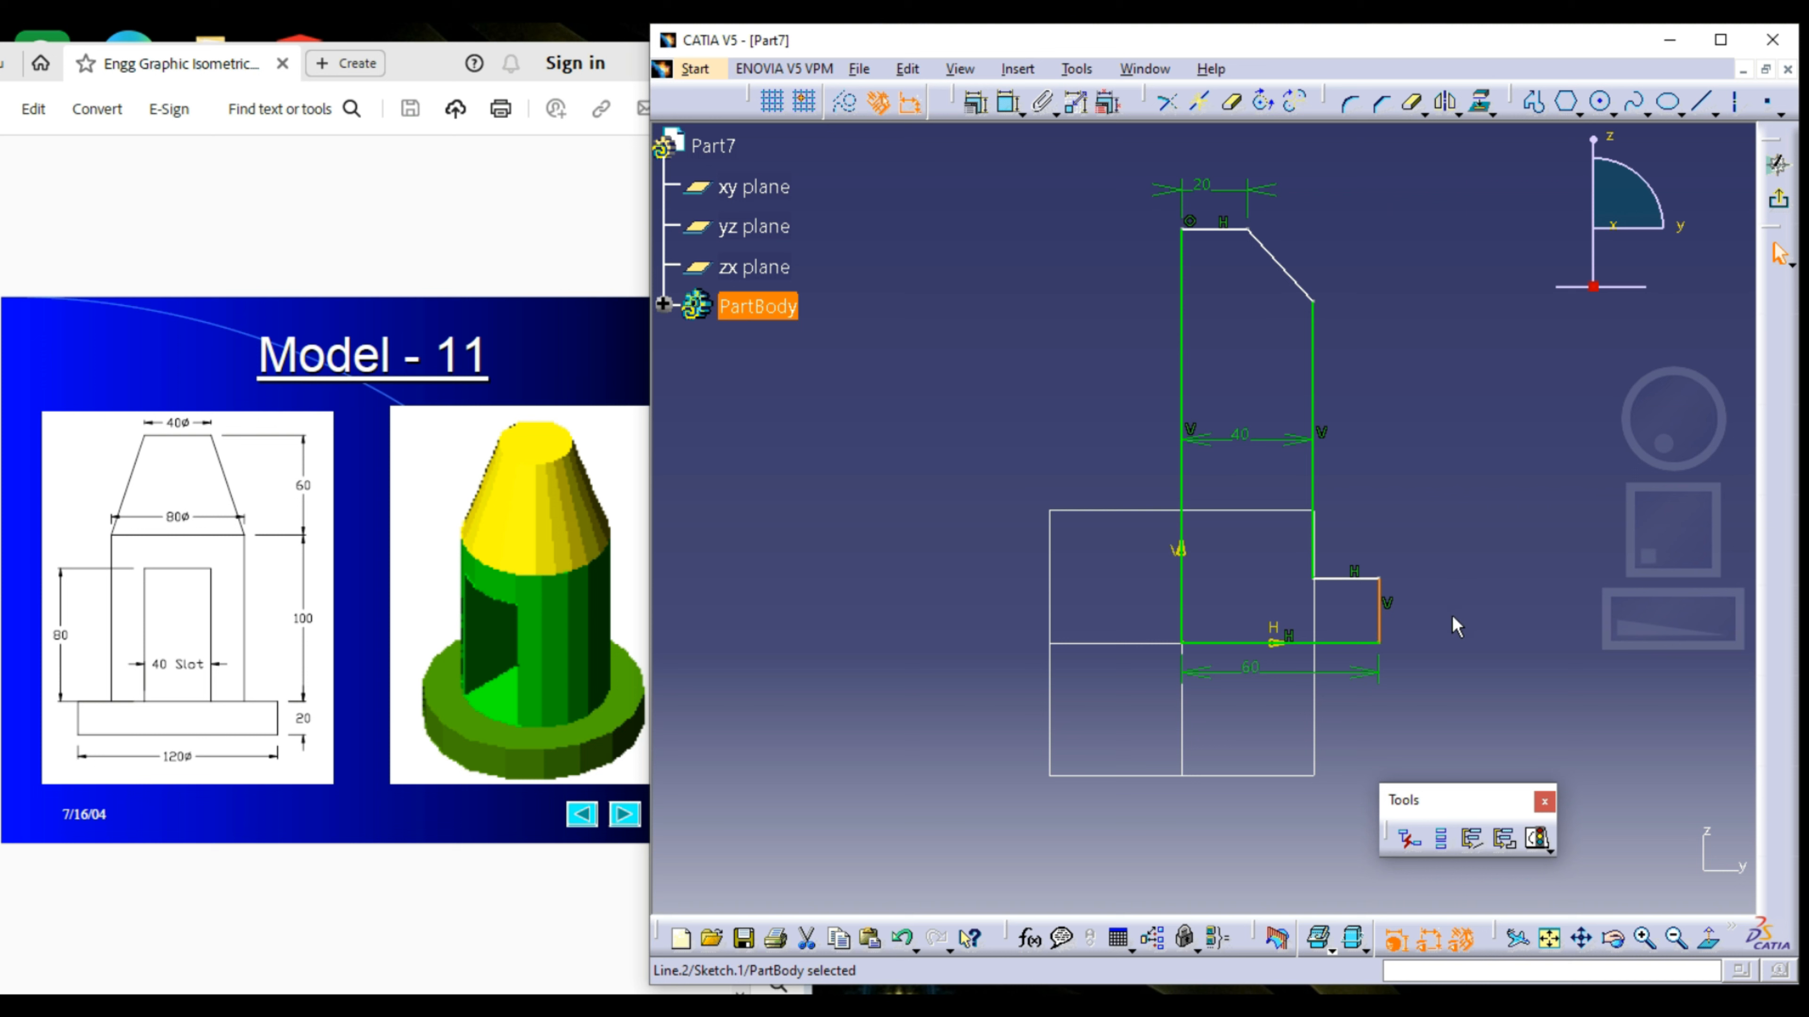
{"action": "left_click", "coordinate": [1007, 102]}
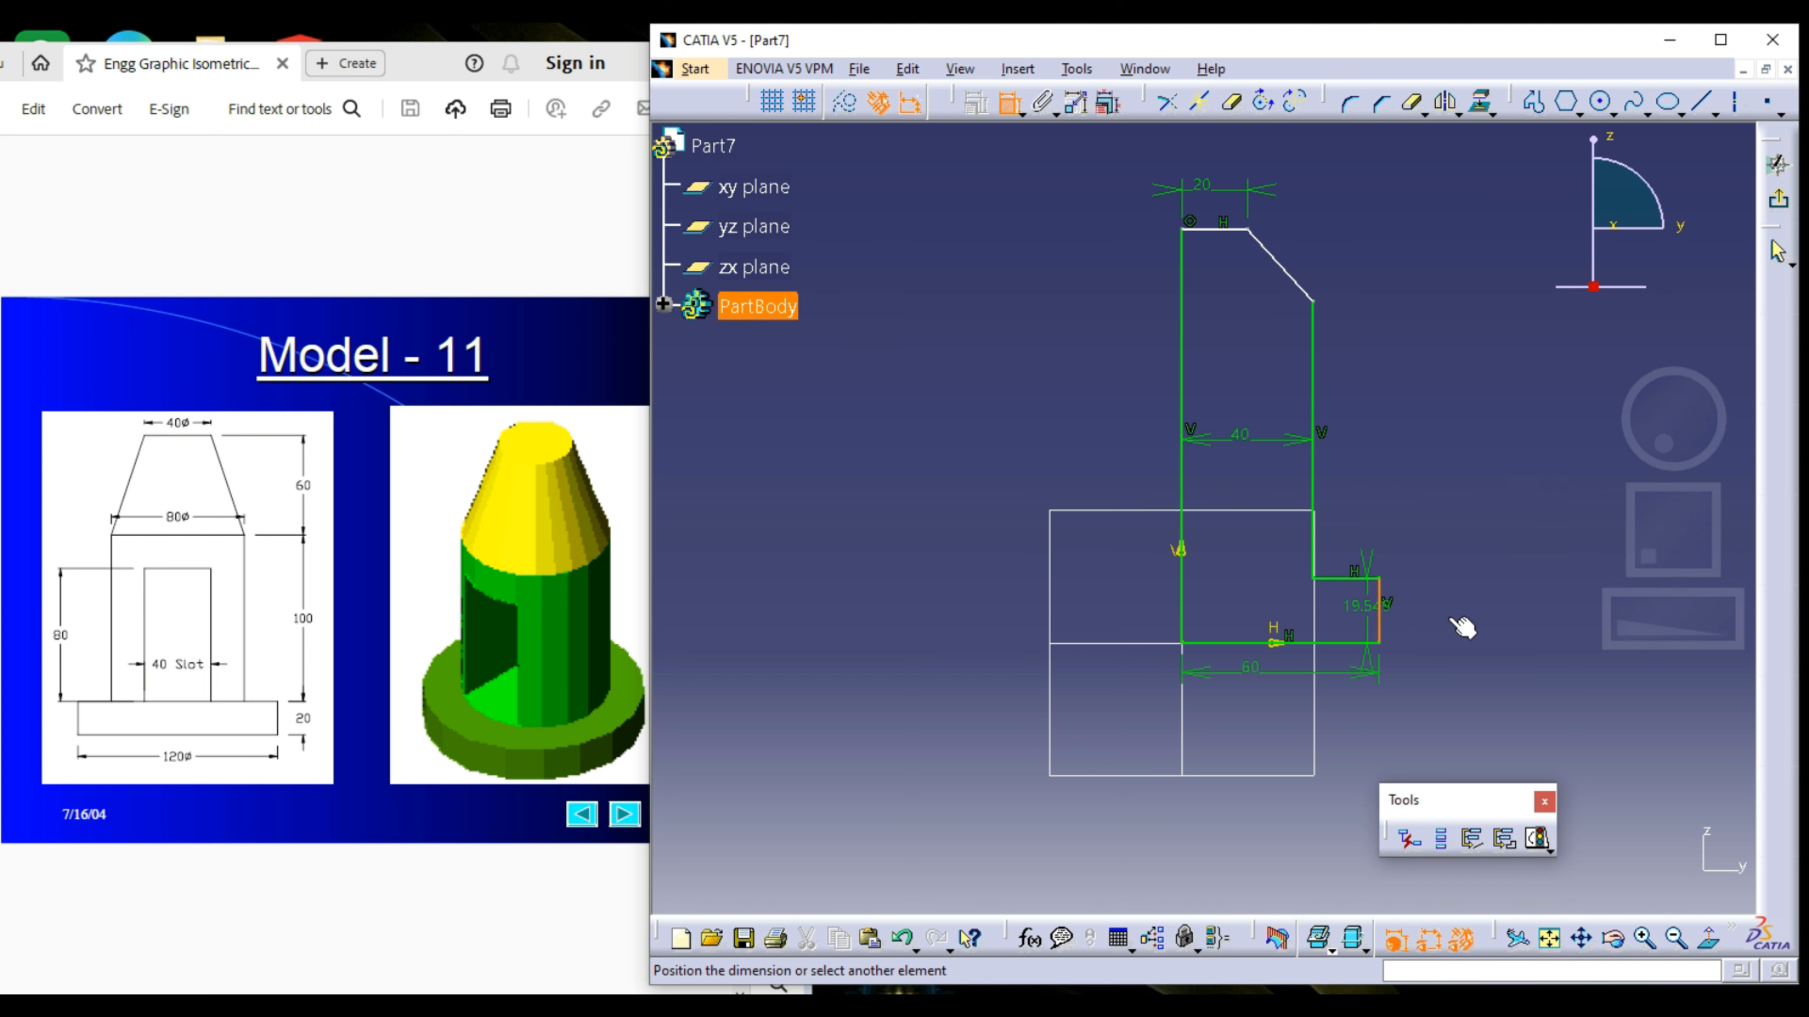
{"action": "left_click", "coordinate": [1446, 603]}
{"action": "double_click", "coordinate": [1445, 602]}
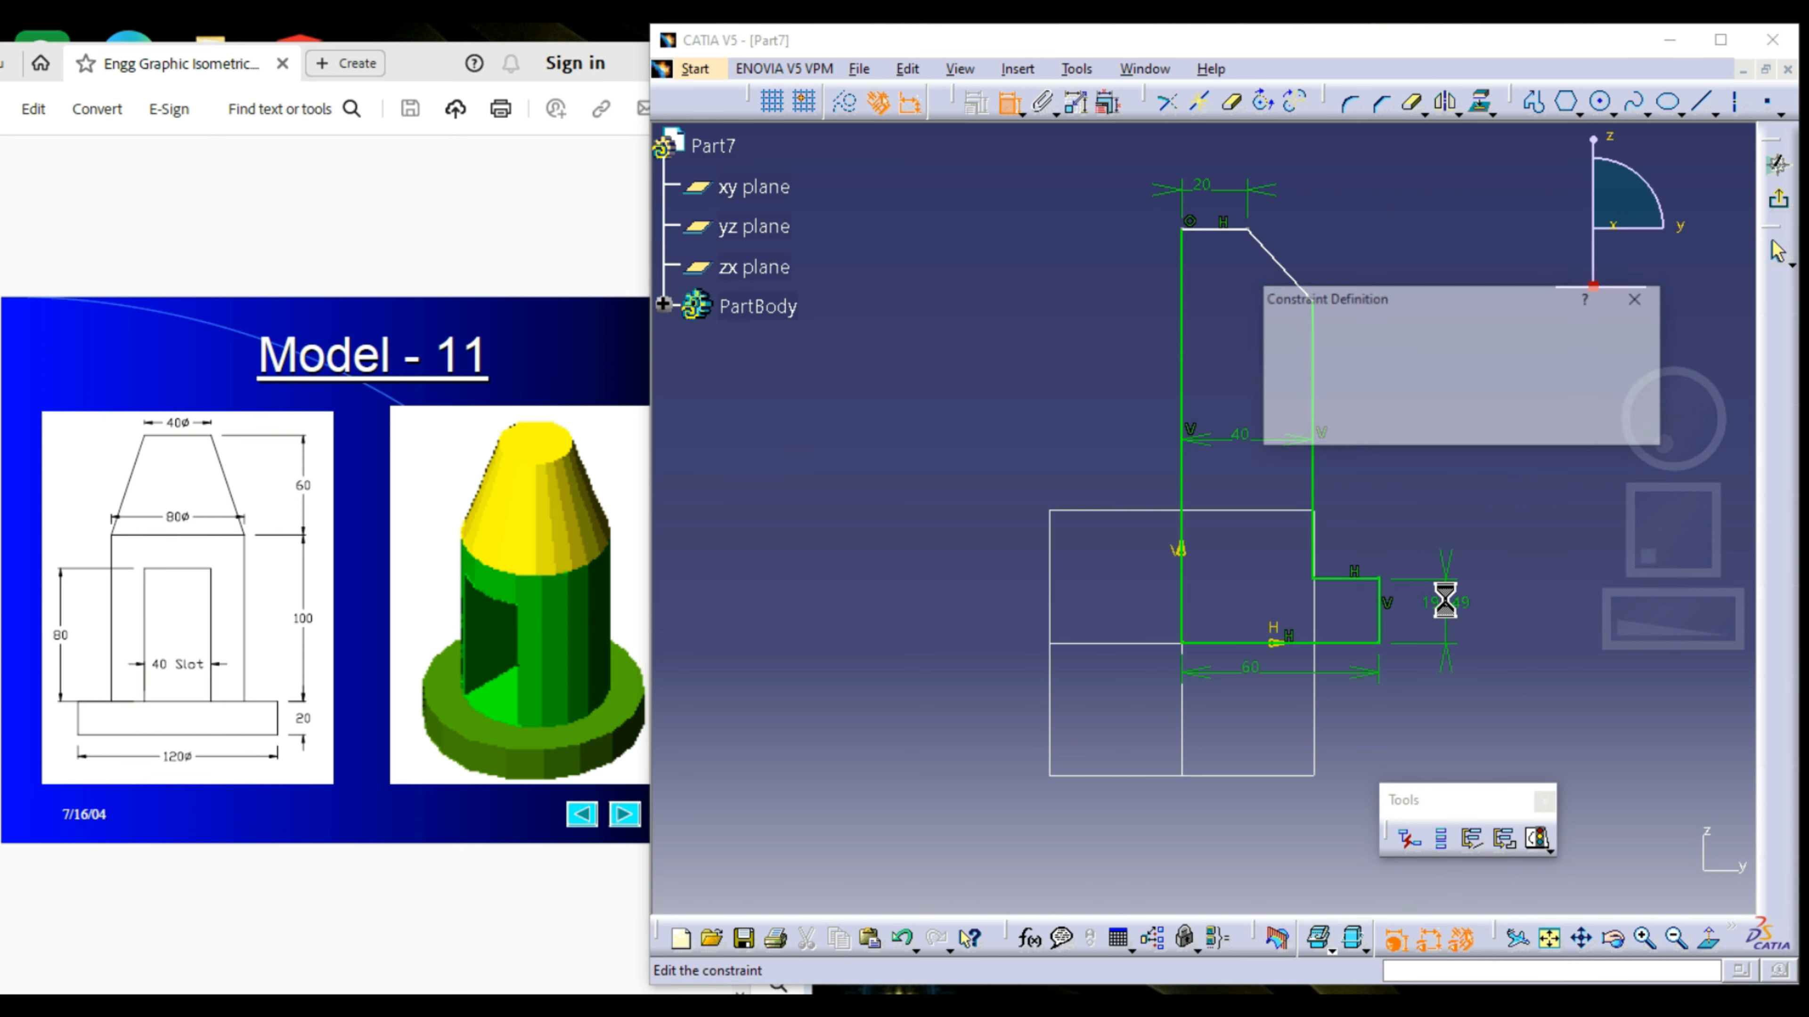
{"action": "type", "text": "20"}
{"action": "key", "text": "Return"}
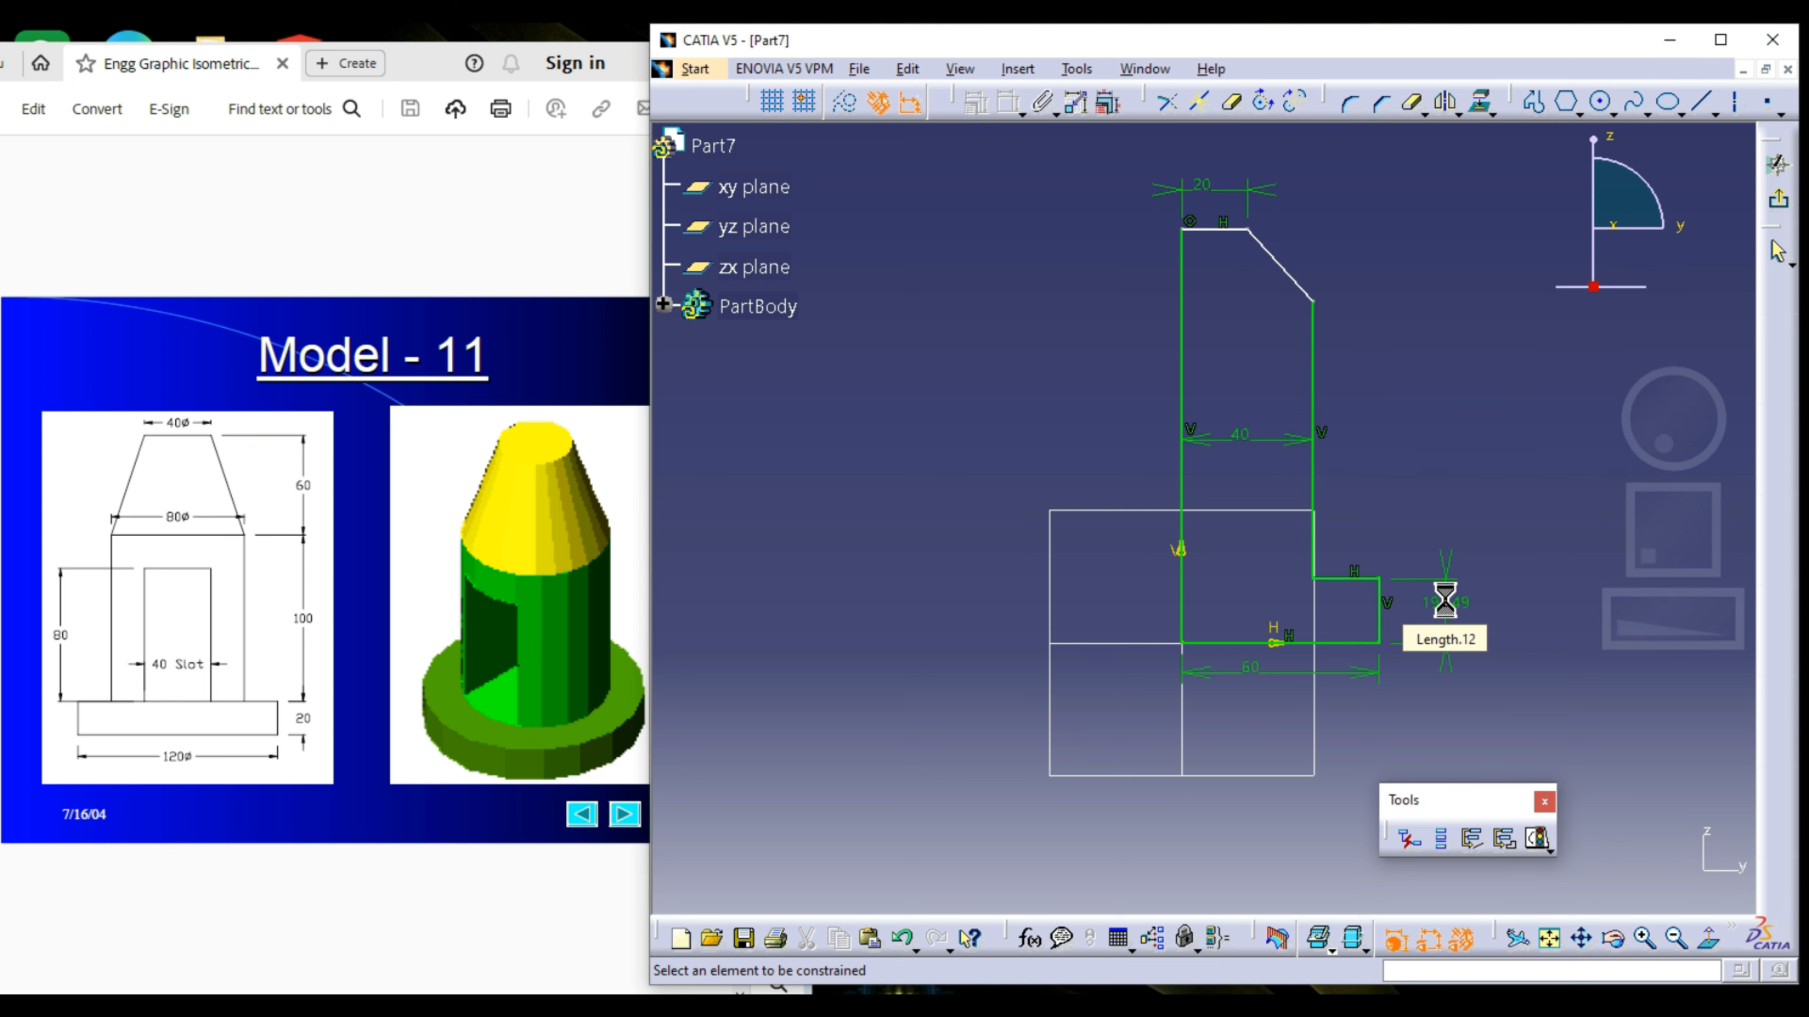
{"action": "left_click", "coordinate": [1183, 492]}
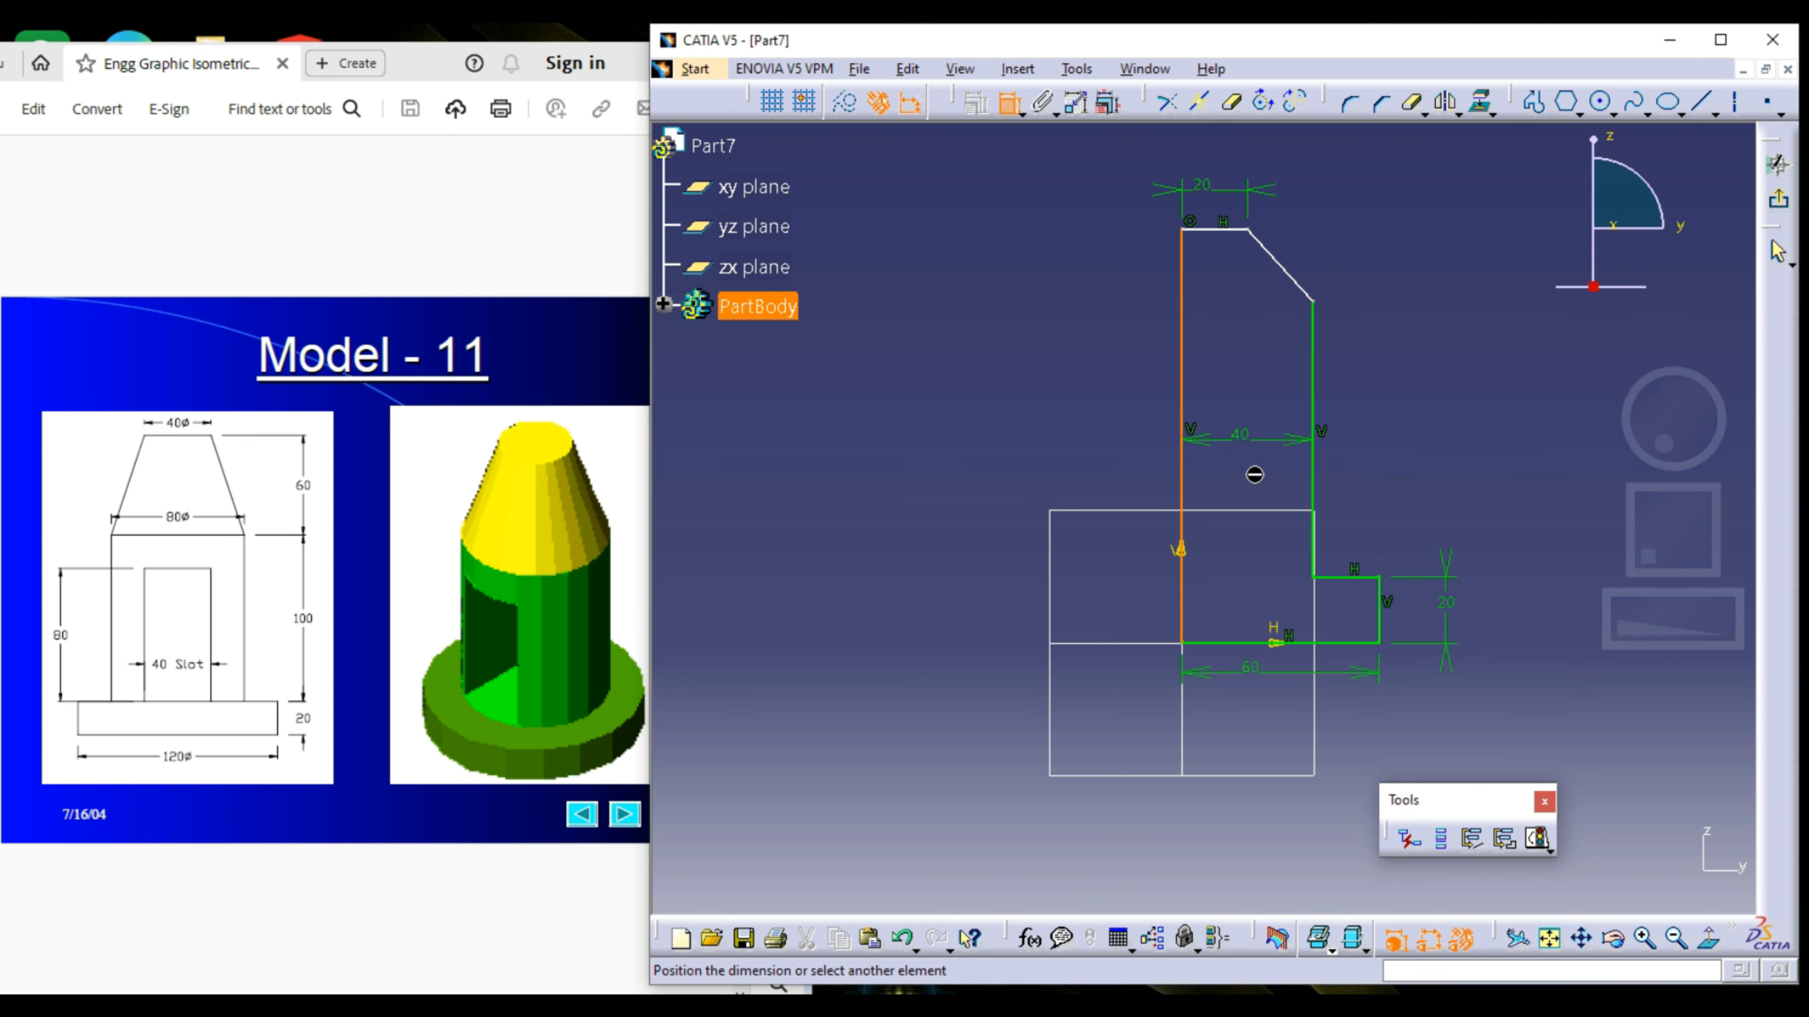
{"action": "left_click", "coordinate": [1314, 471]}
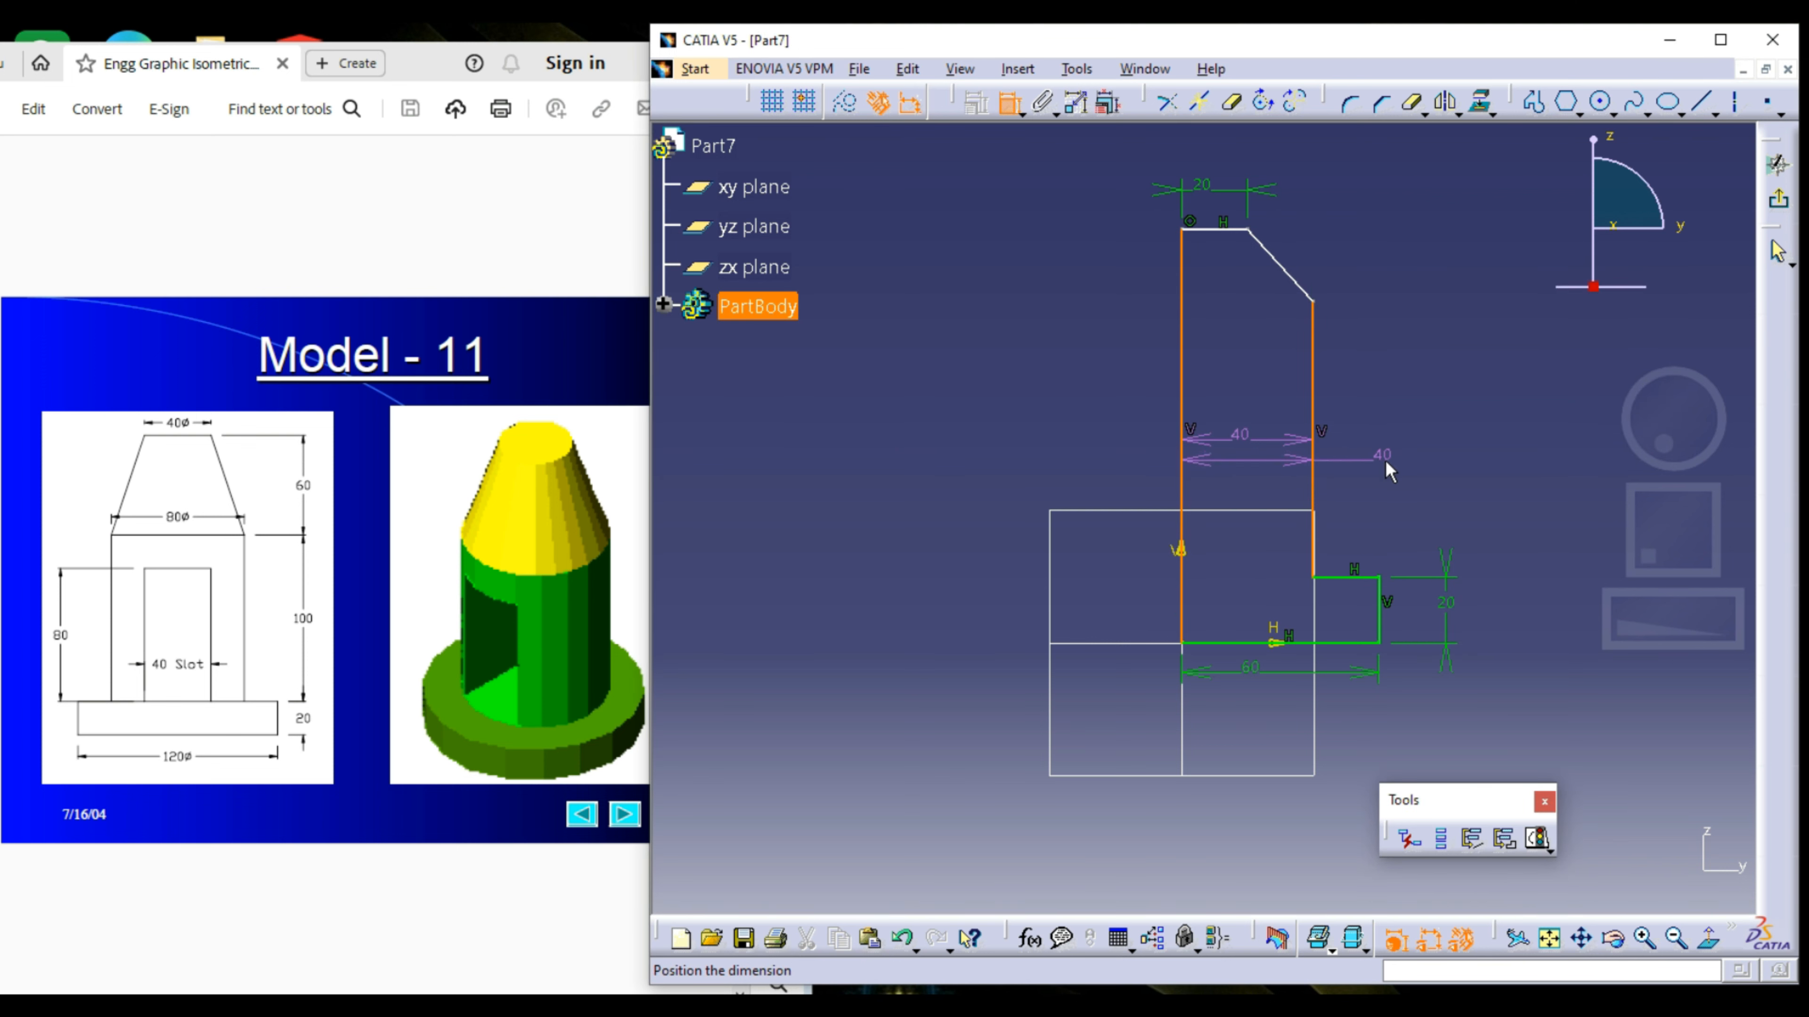
{"action": "key", "text": "Escape"}
{"action": "key", "text": "Escape"}
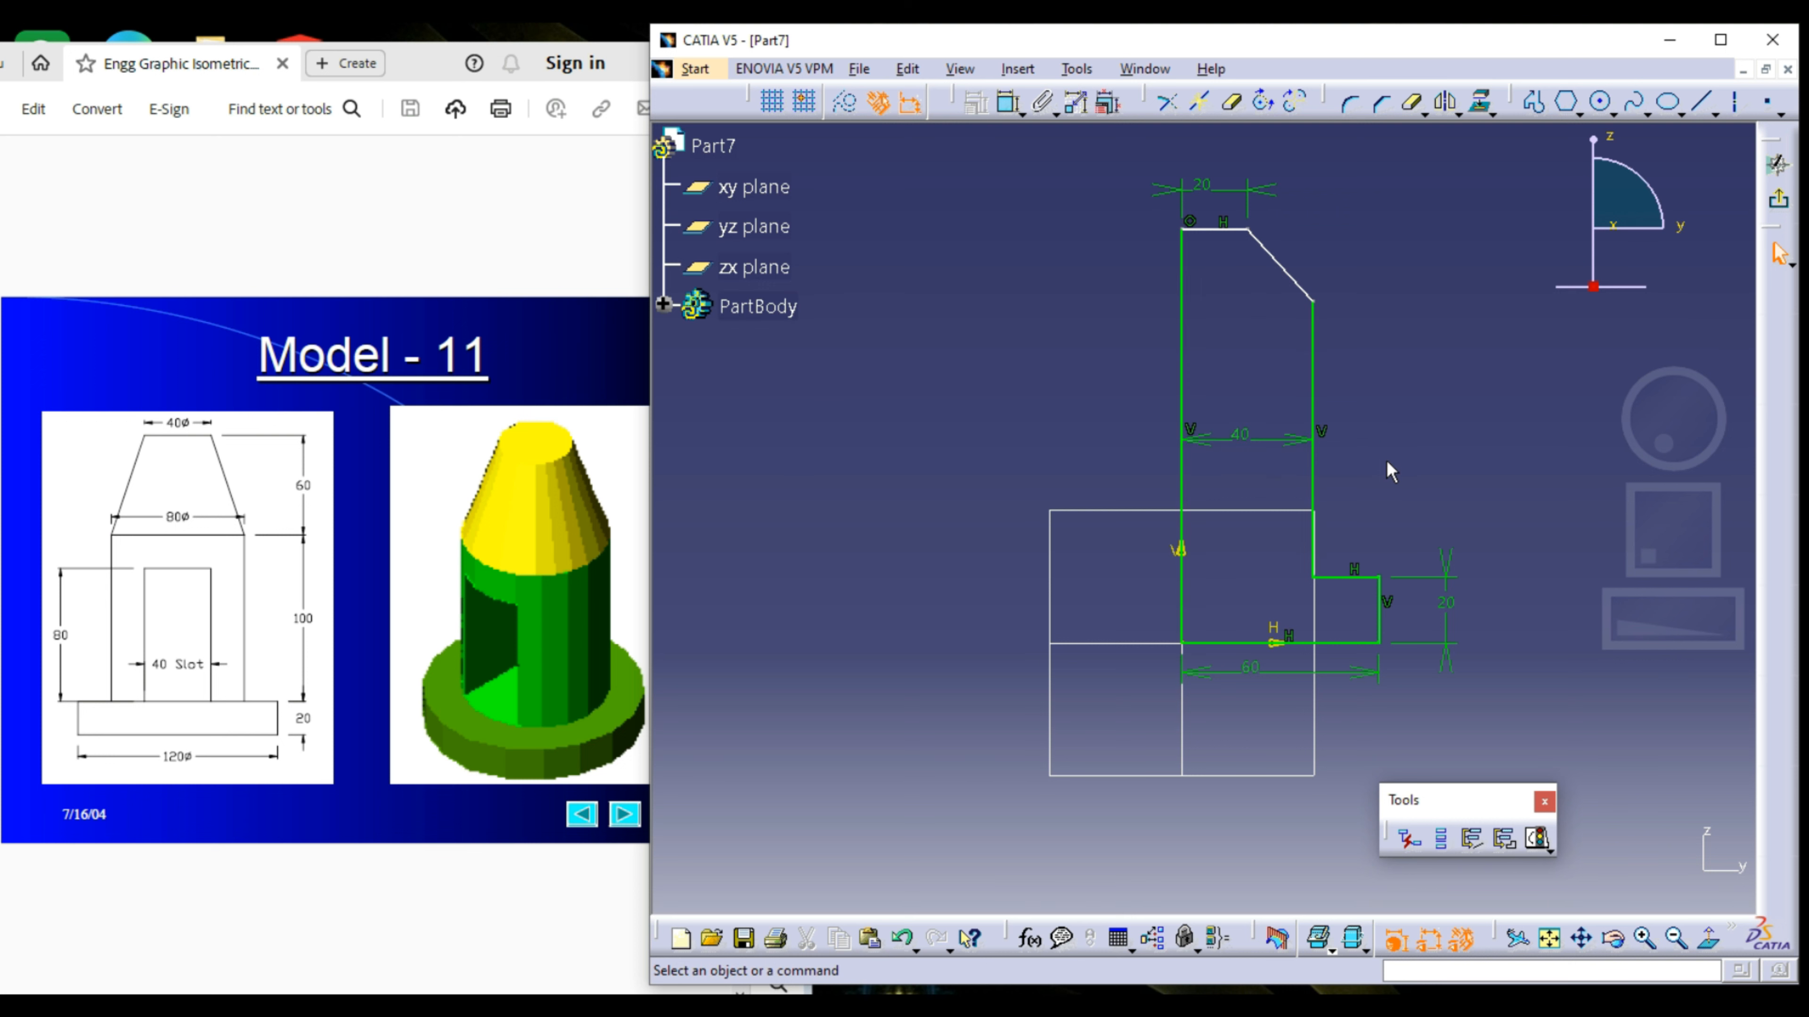
Step: Dimension the length of the upright wall above the flange and set it to 100 mm
{"action": "left_click", "coordinate": [1010, 104]}
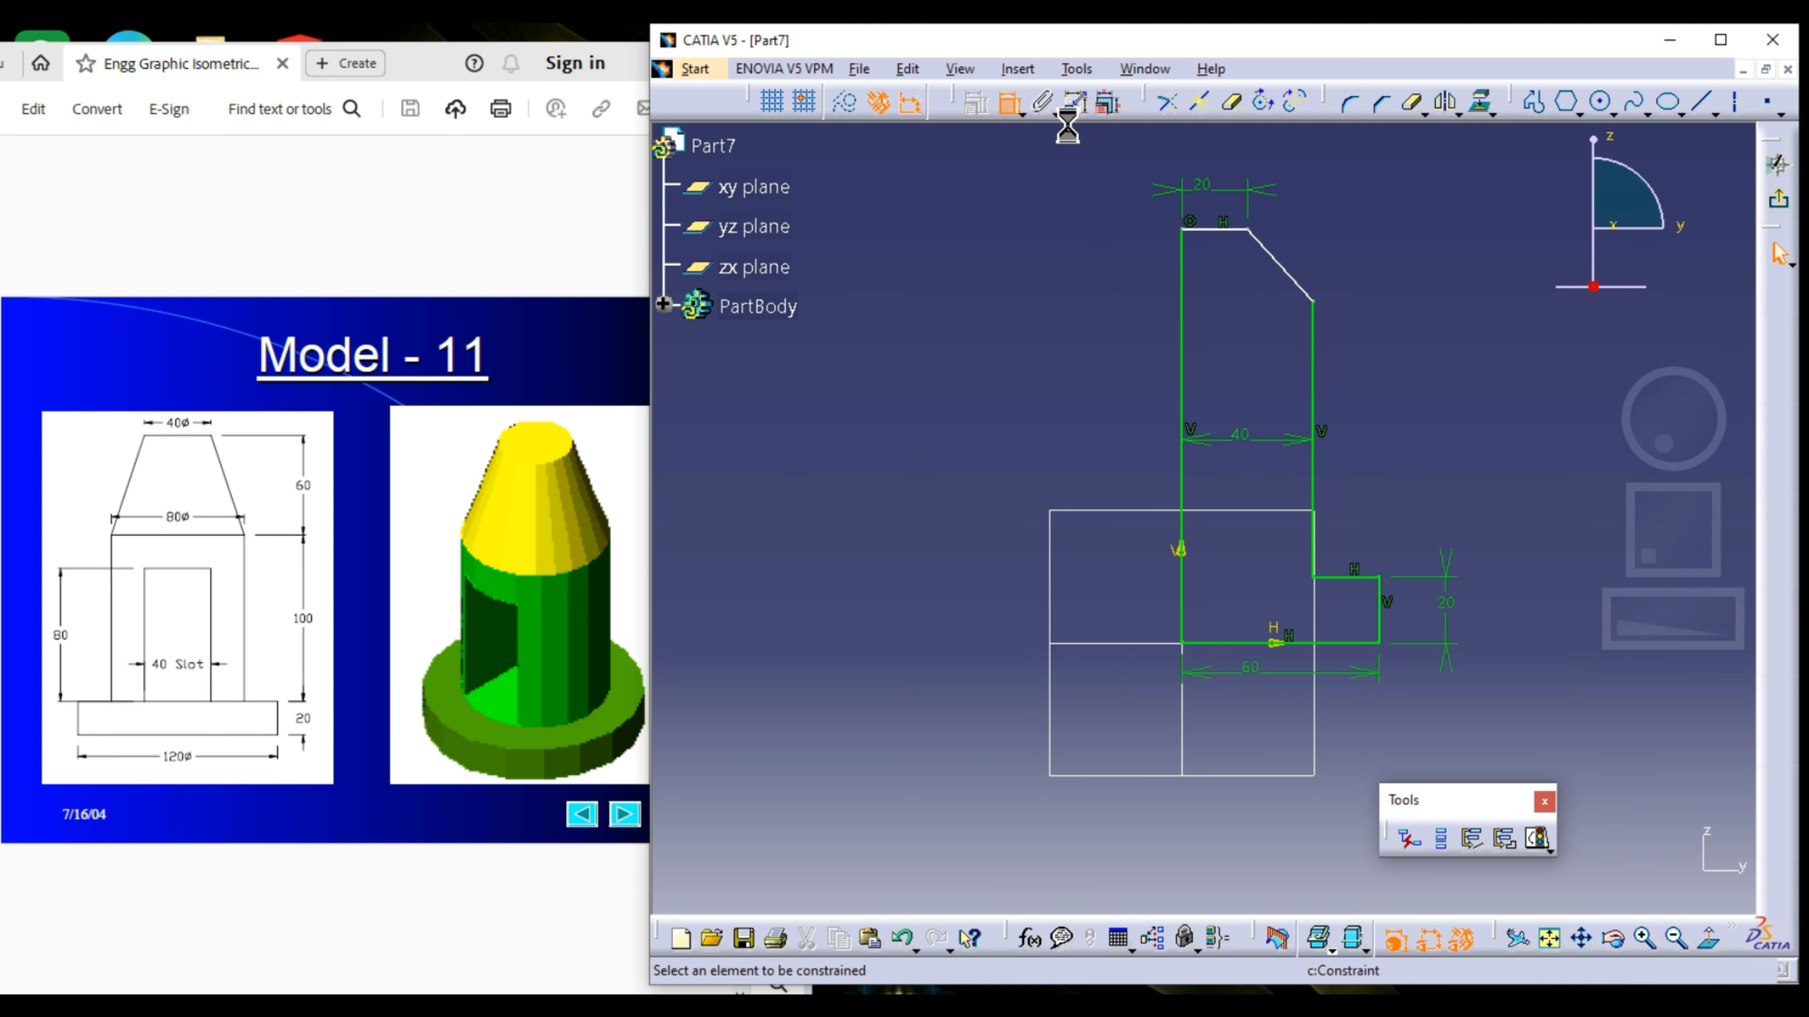
{"action": "left_click", "coordinate": [1318, 404]}
{"action": "left_click", "coordinate": [1386, 410]}
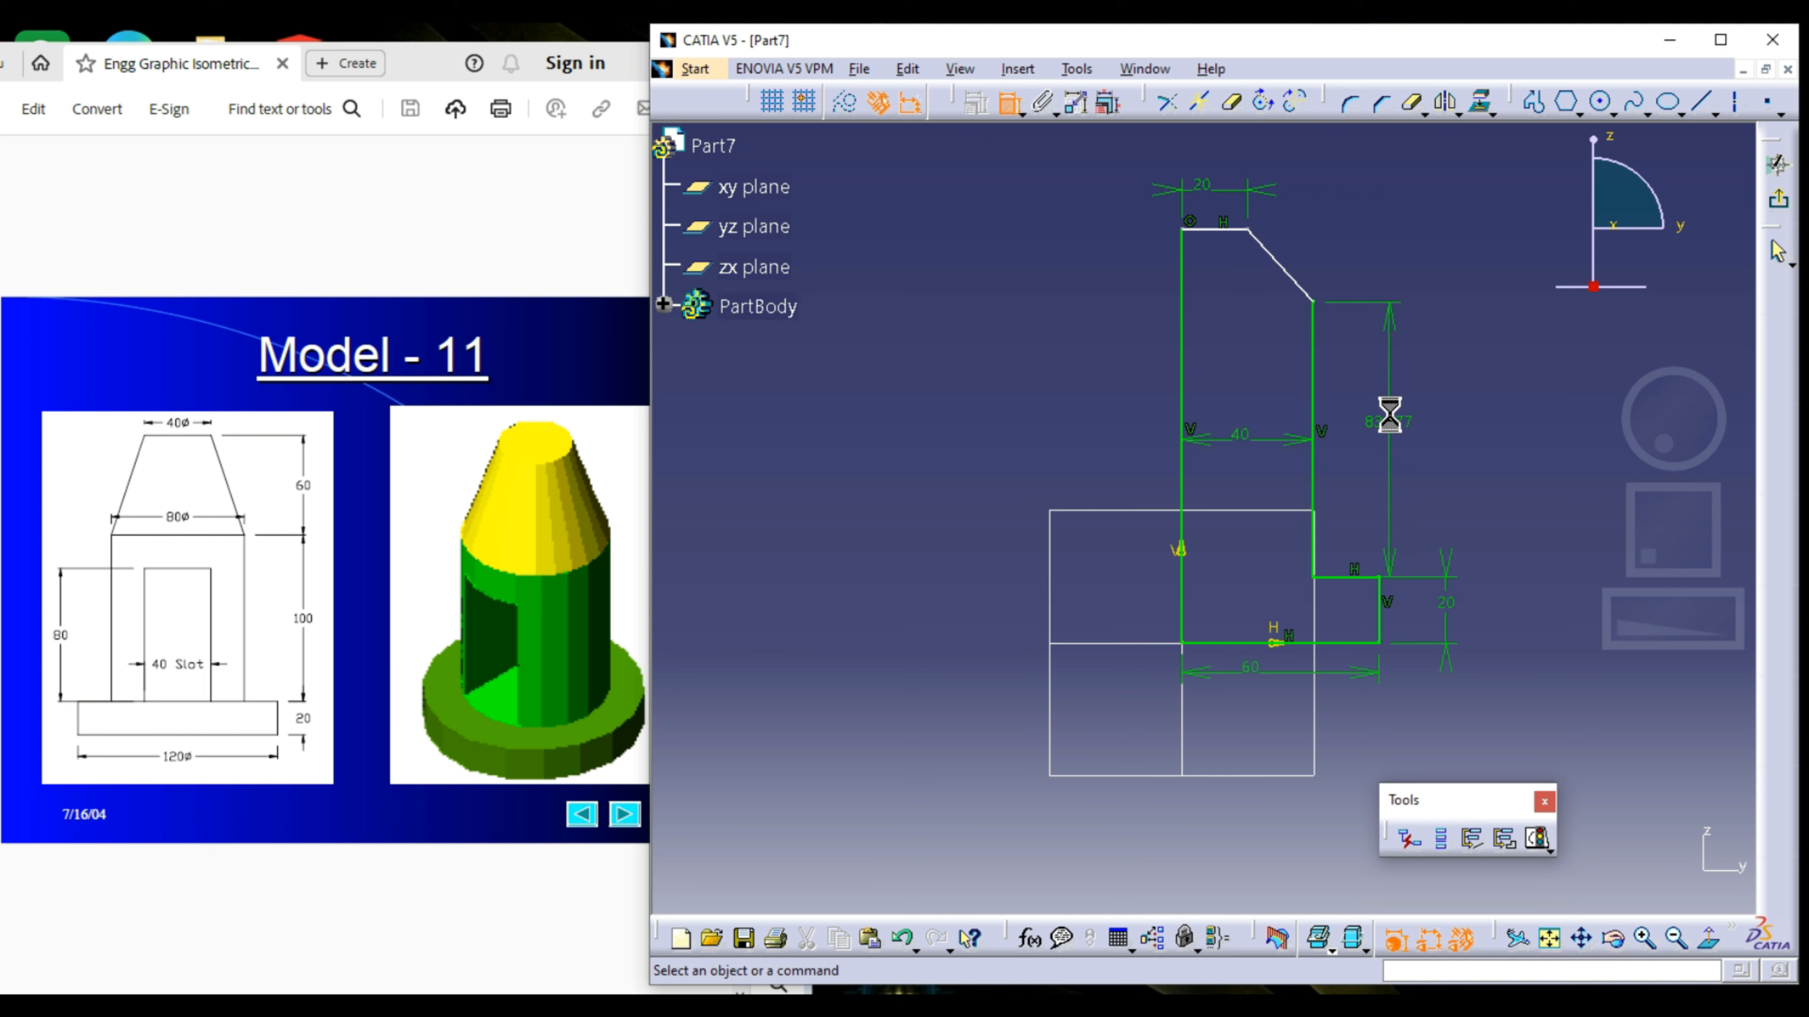
{"action": "double_click", "coordinate": [1388, 414]}
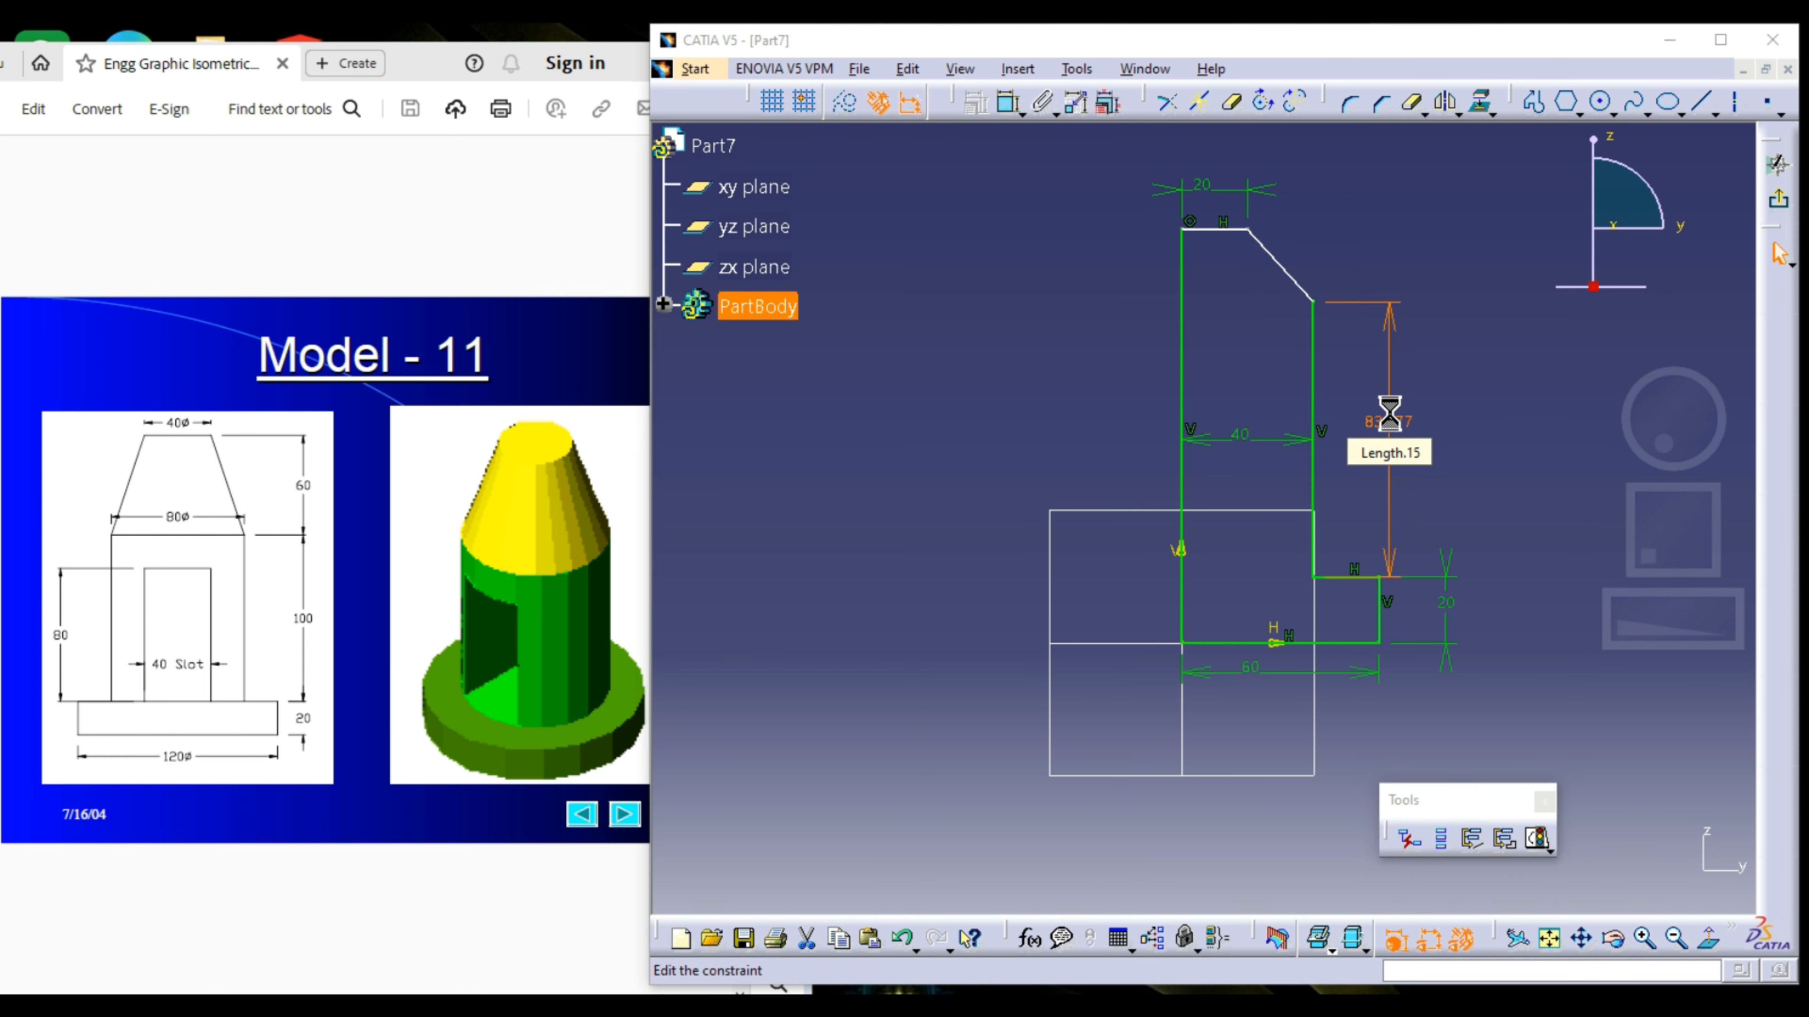
{"action": "type", "text": "100mm"}
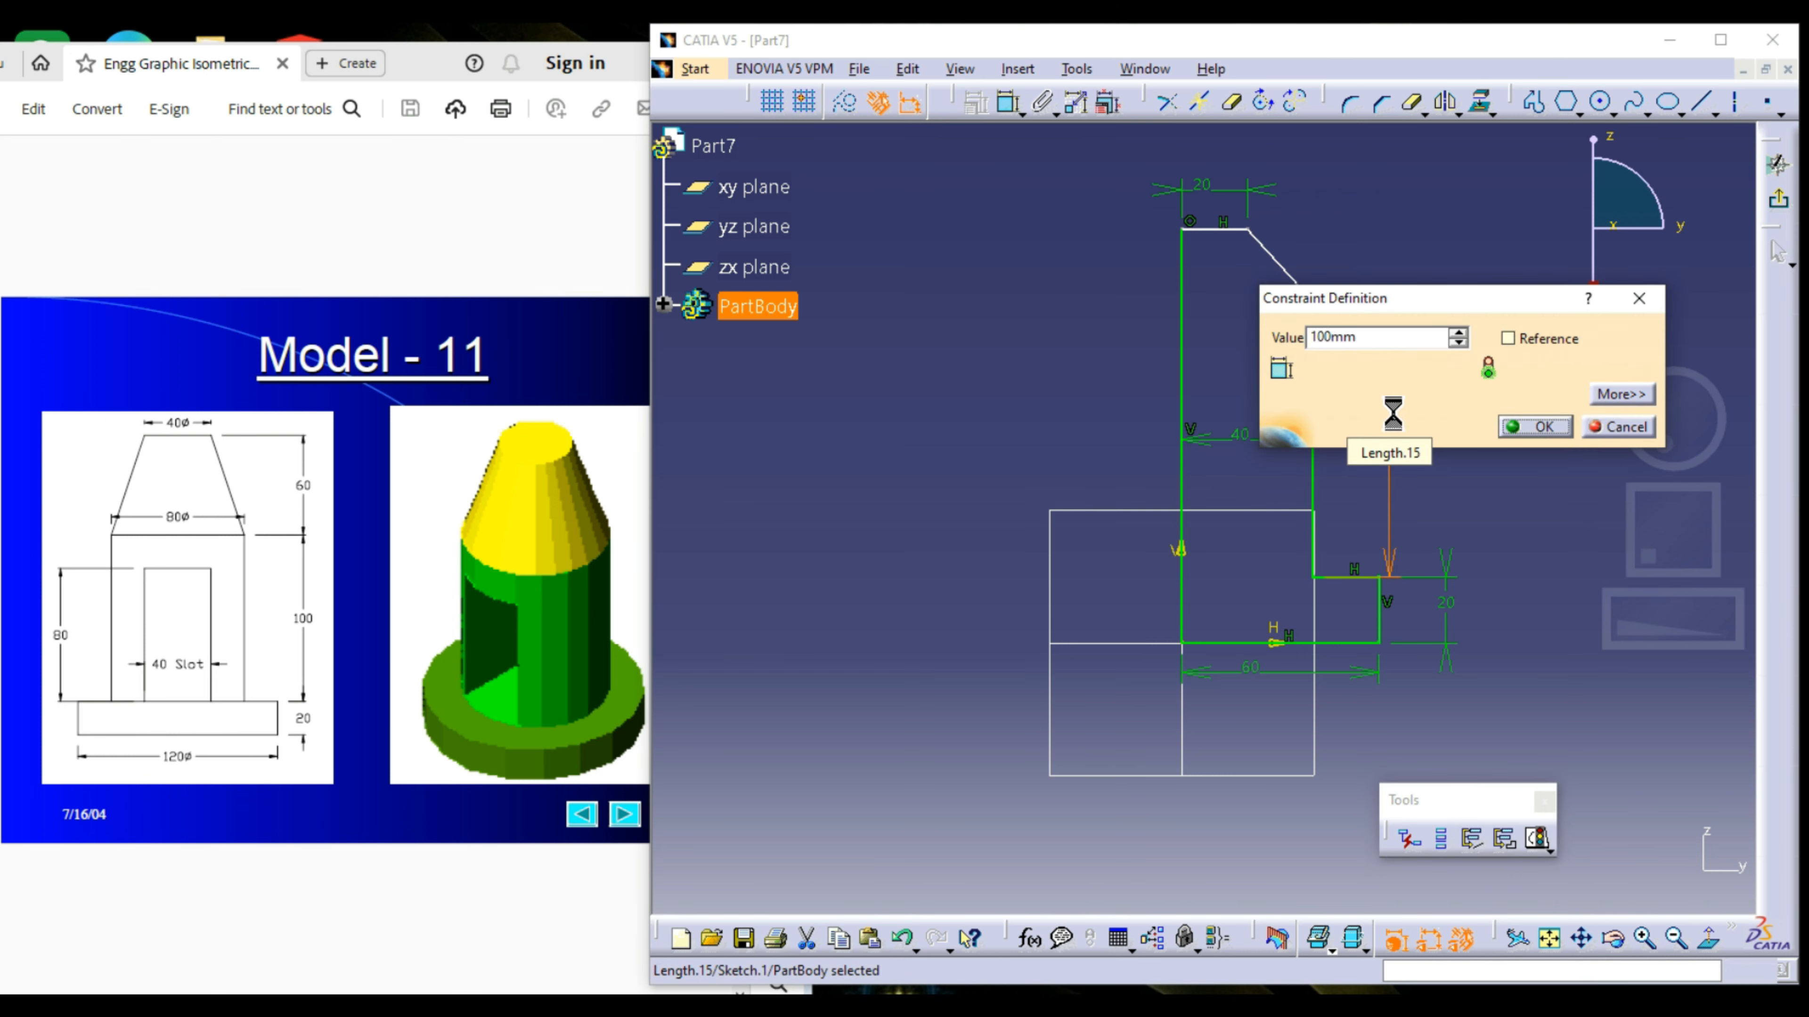
{"action": "key", "text": "Return"}
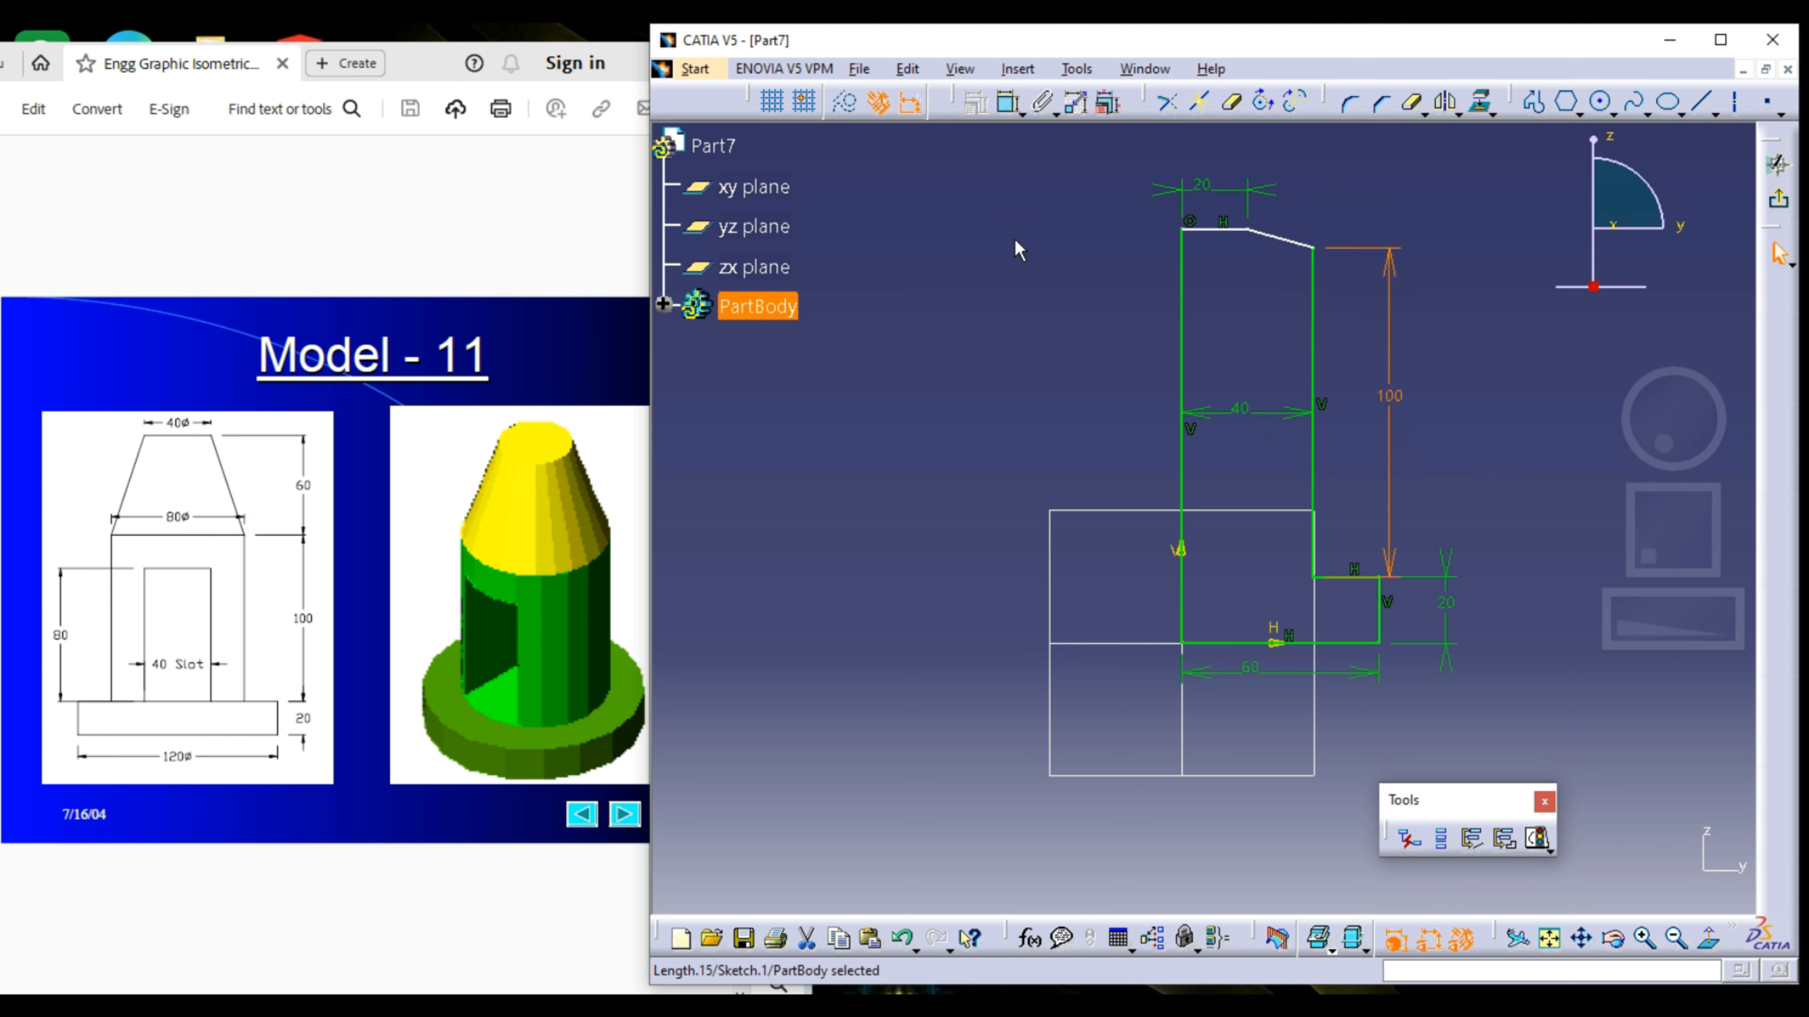
Step: Dimension the sloped line at the top of the profile in the vertical direction and set its height to 60 mm
{"action": "left_click", "coordinate": [1310, 218]}
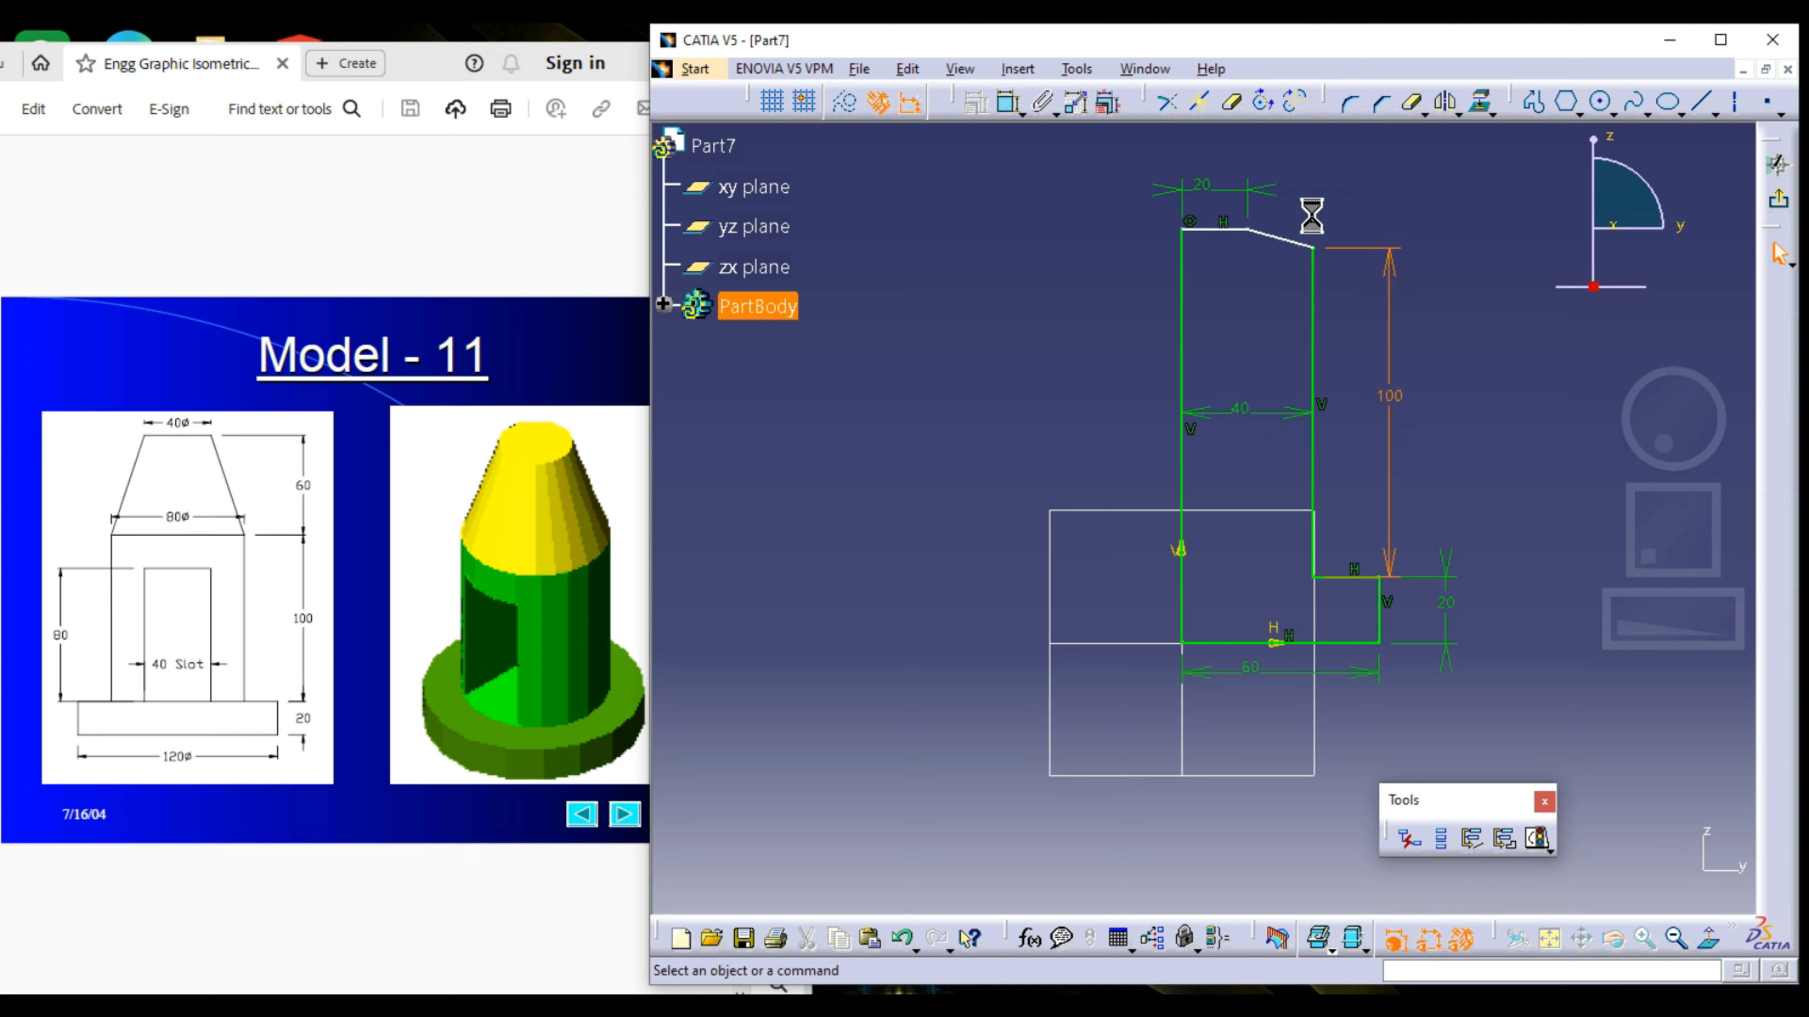
{"action": "left_click", "coordinate": [1277, 239]}
{"action": "left_click", "coordinate": [1008, 102]}
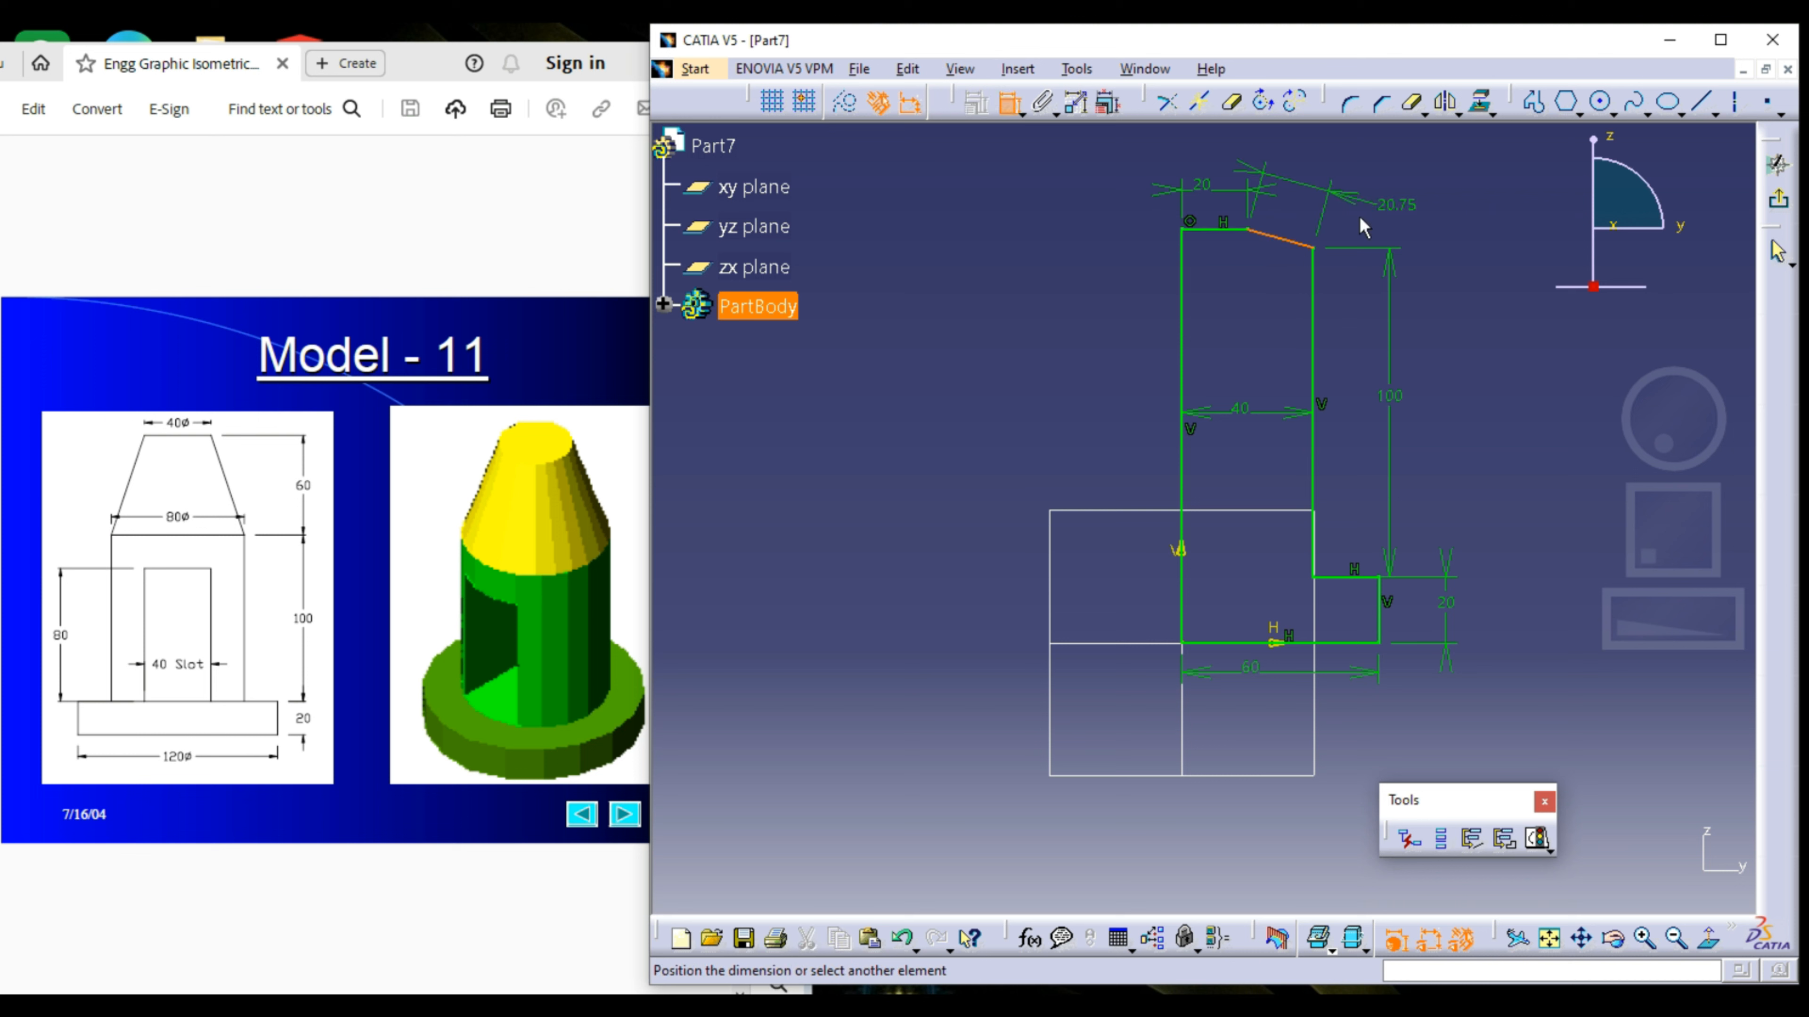
{"action": "right_click", "coordinate": [1389, 235]}
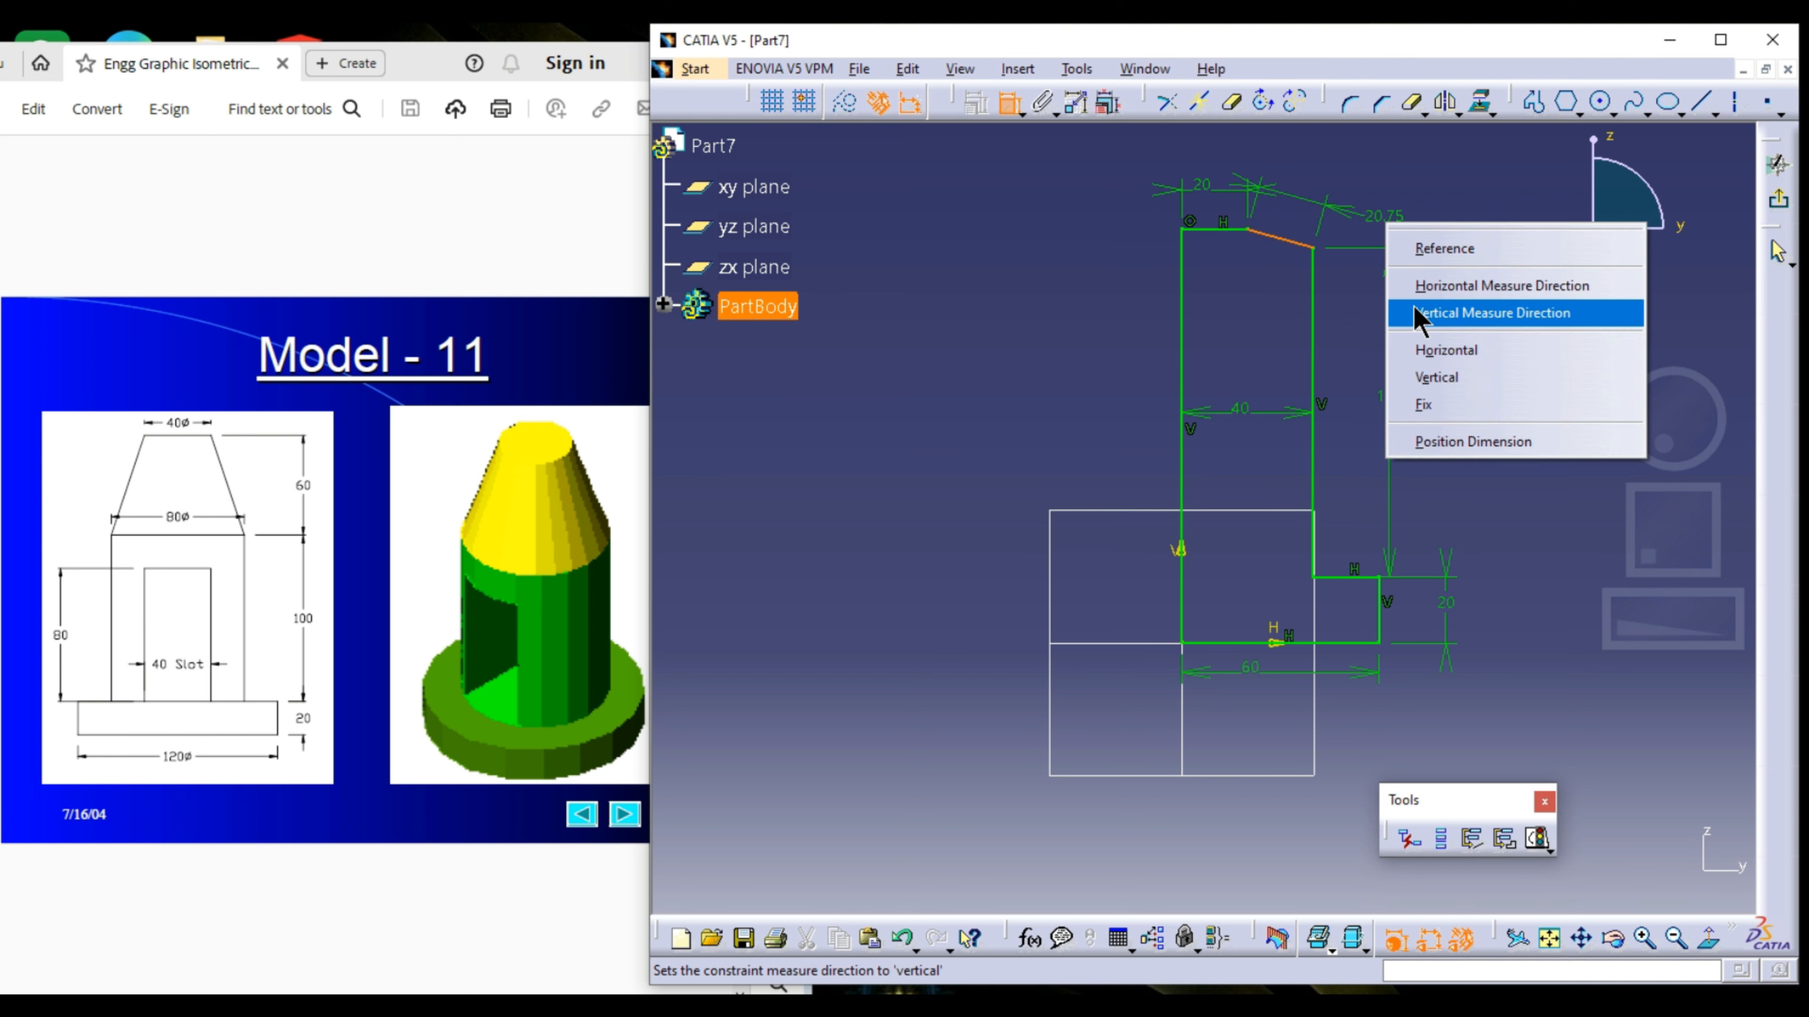
{"action": "left_click", "coordinate": [1467, 313]}
{"action": "left_click", "coordinate": [1365, 217]}
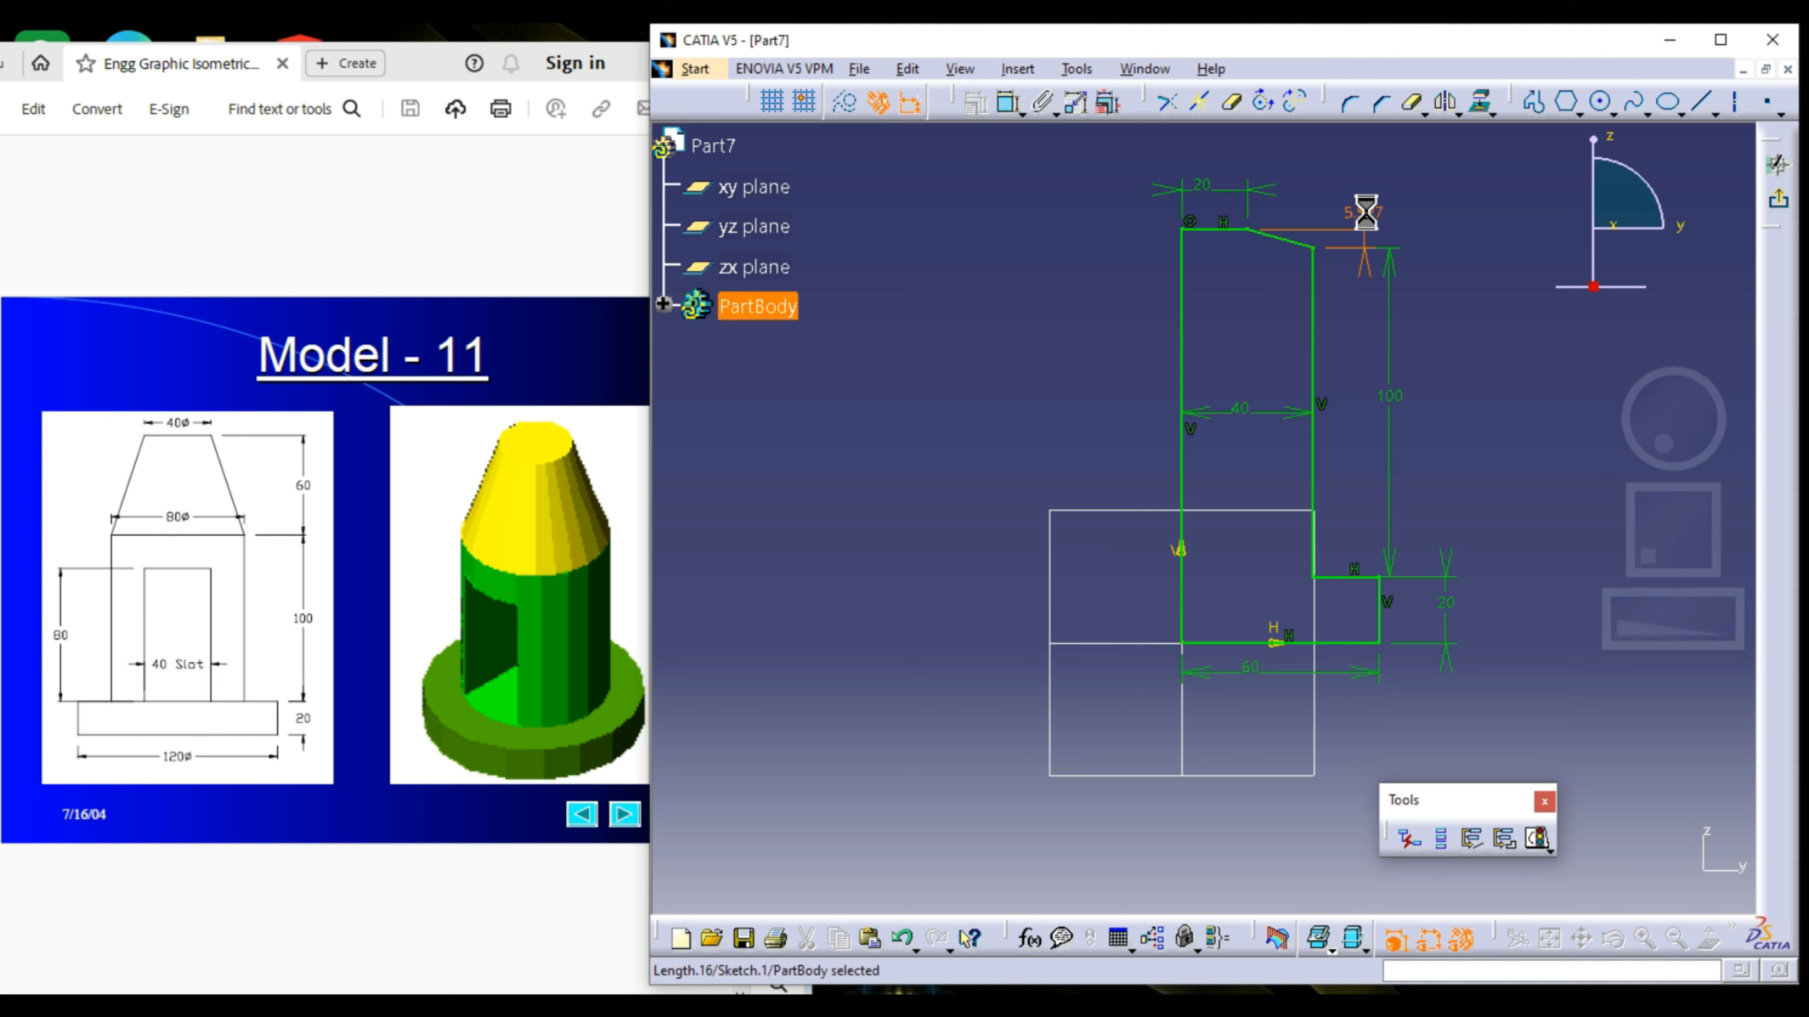
{"action": "double_click", "coordinate": [1365, 213]}
{"action": "type", "text": "60"}
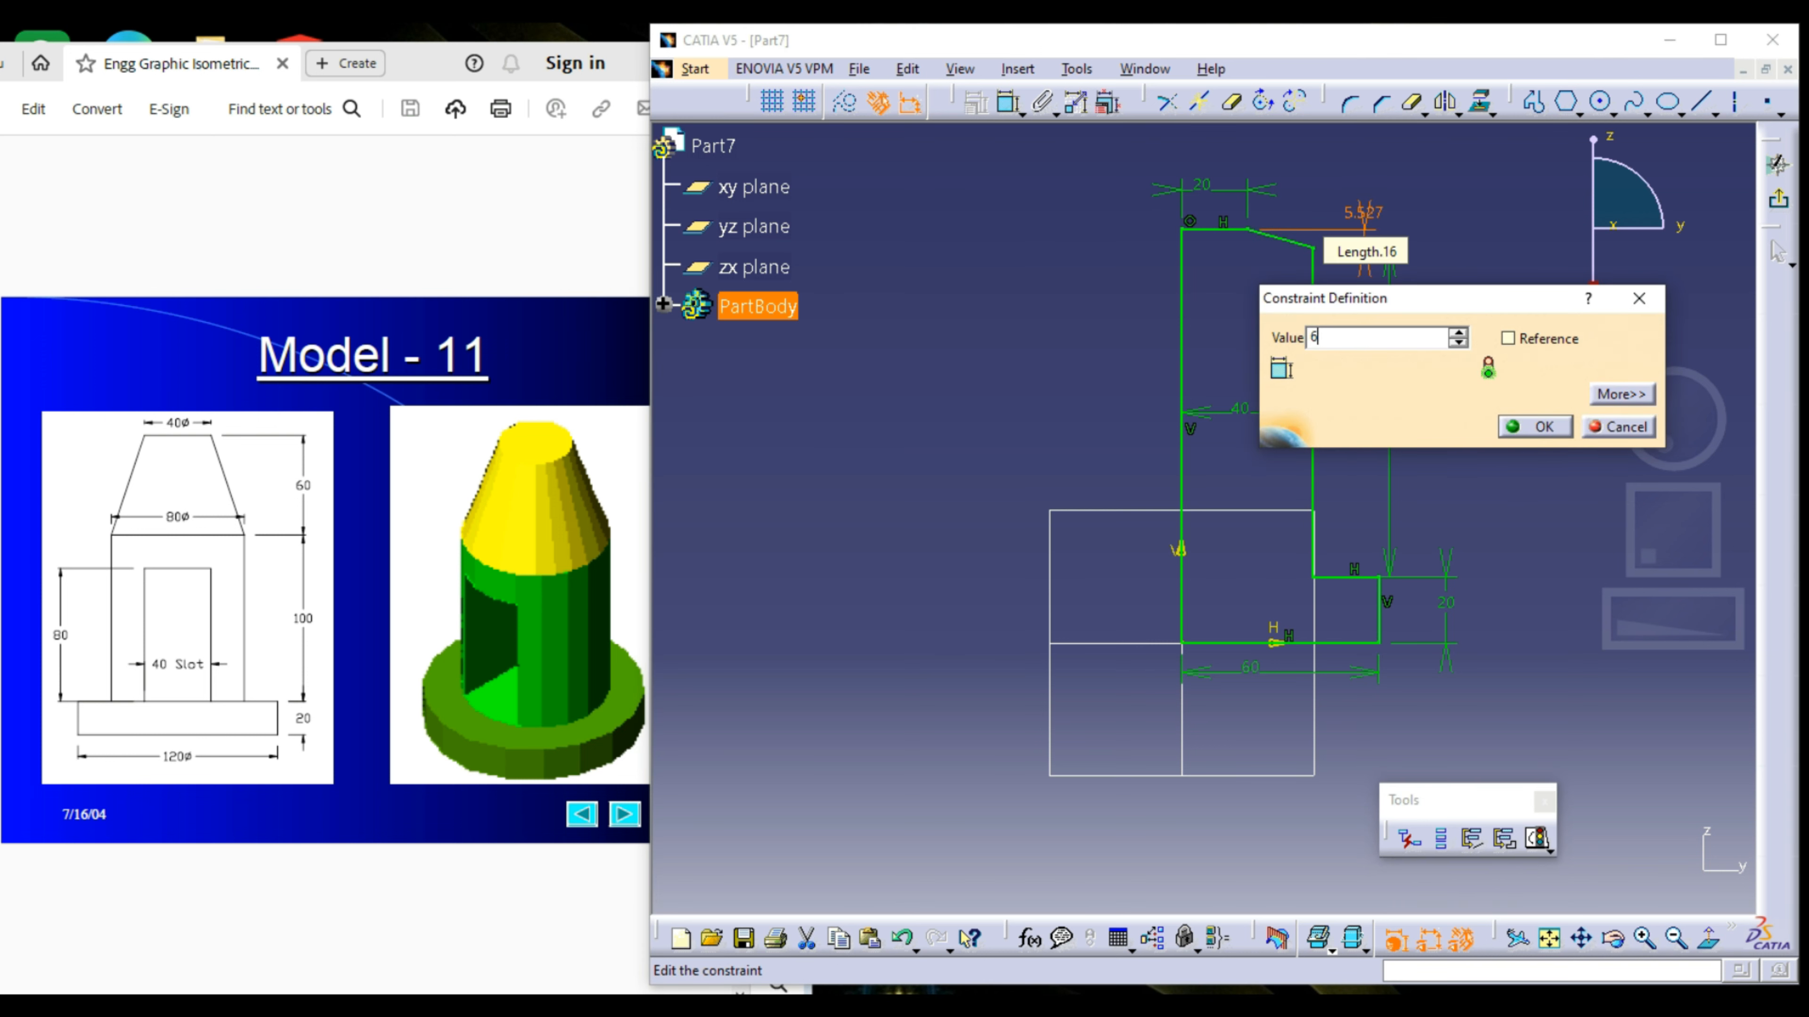
{"action": "key", "text": "Return"}
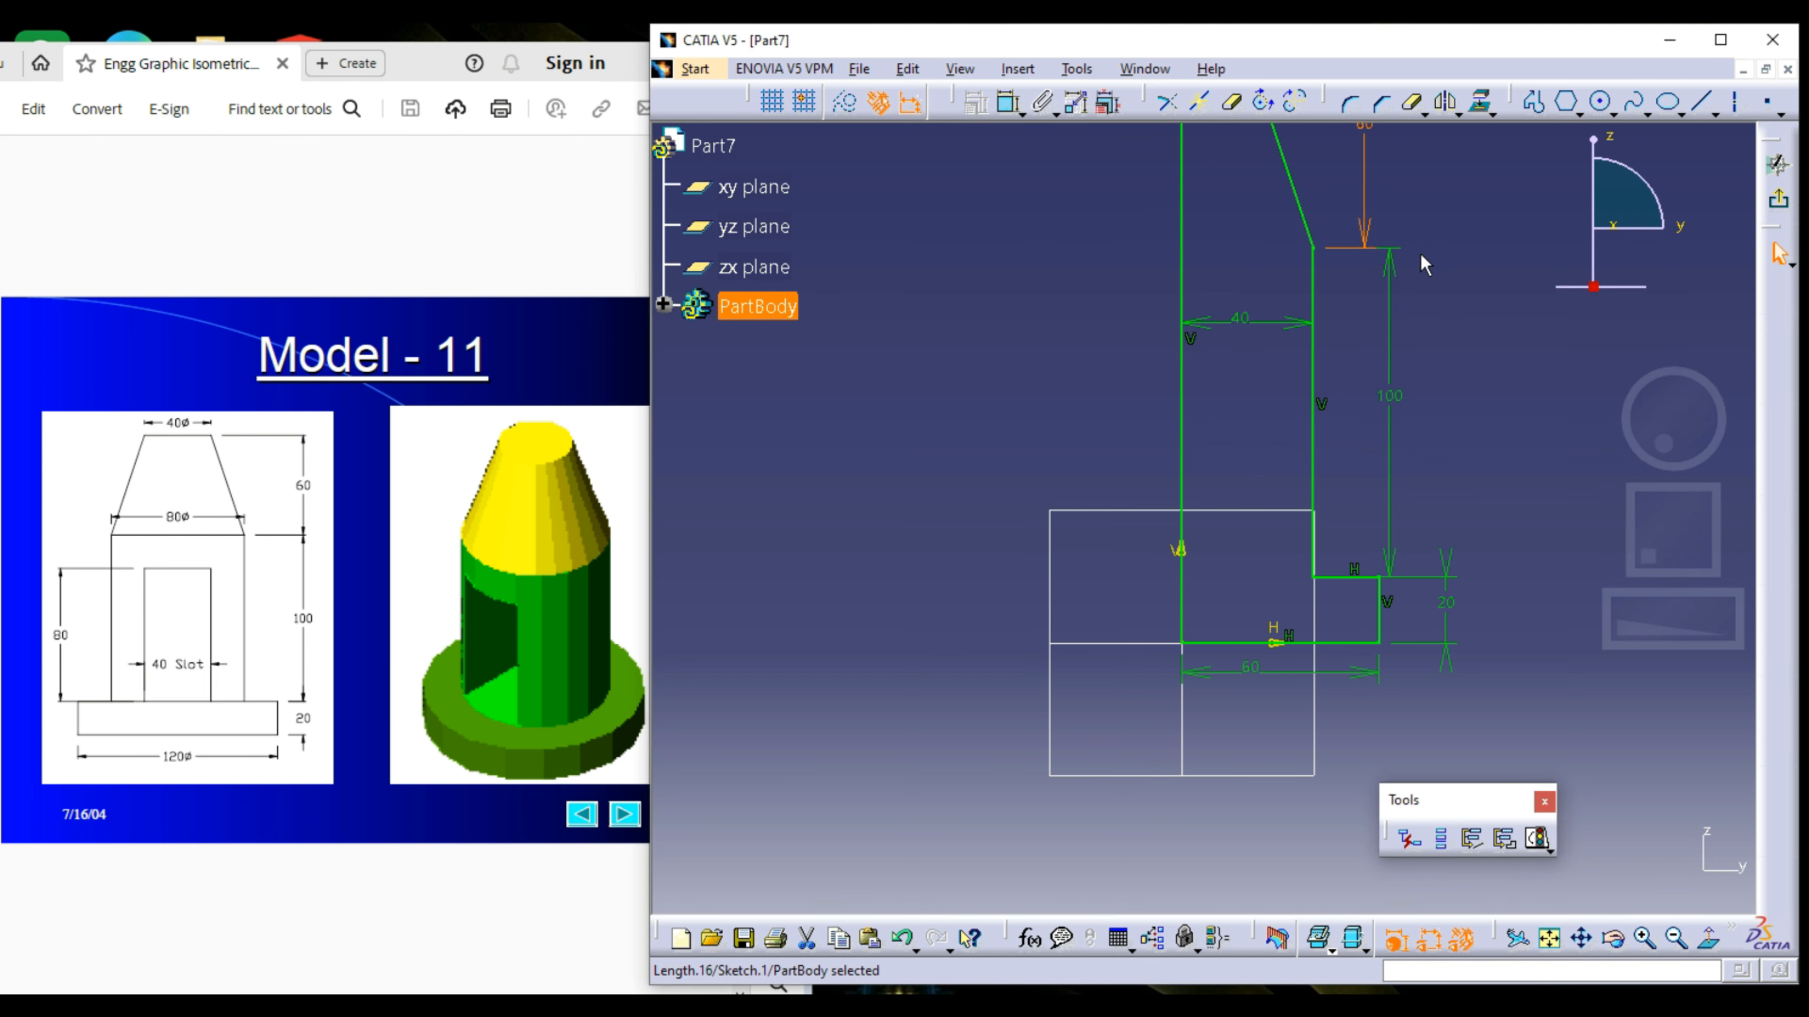
{"action": "mouse_move", "coordinate": [1422, 266]}
{"action": "middle_mouse_down"}
{"action": "mouse_move", "coordinate": [1348, 394]}
{"action": "mouse_move", "coordinate": [1360, 409]}
{"action": "middle_mouse_up"}
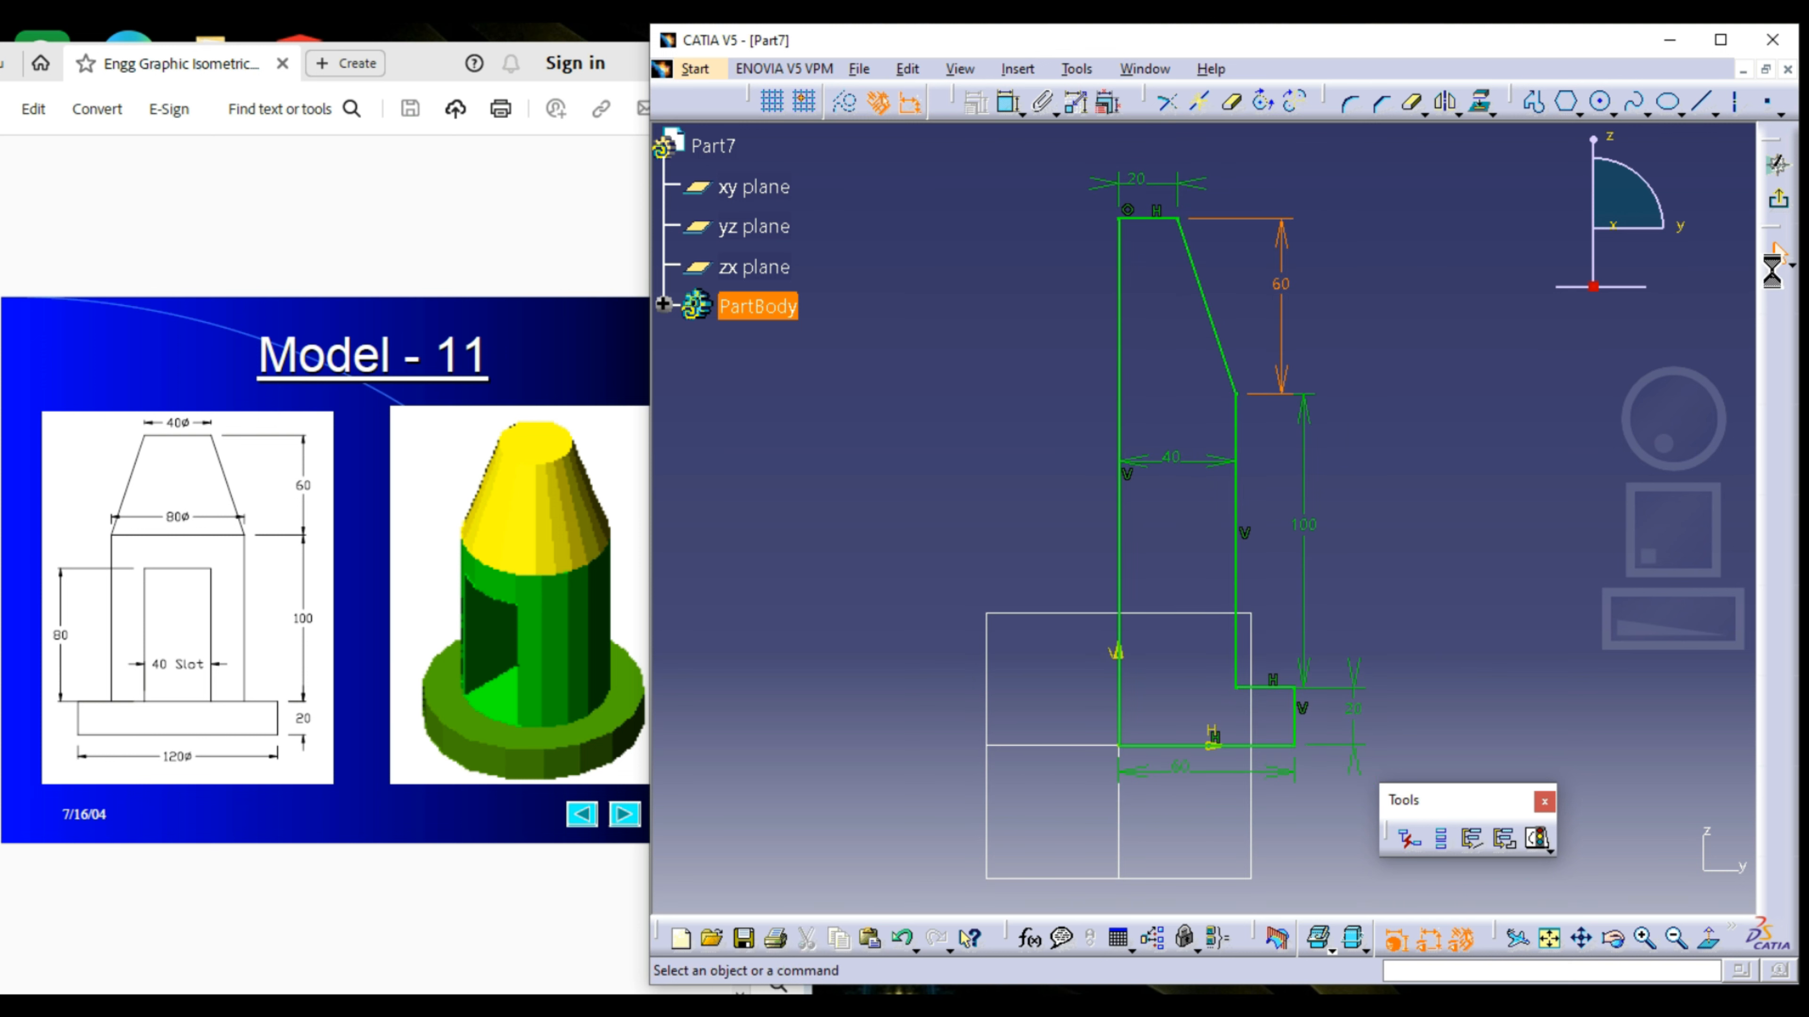
Step: Exit the sketch and revolve the profile 360° into a shaft about its axis-side vertical line
{"action": "left_click", "coordinate": [1777, 209]}
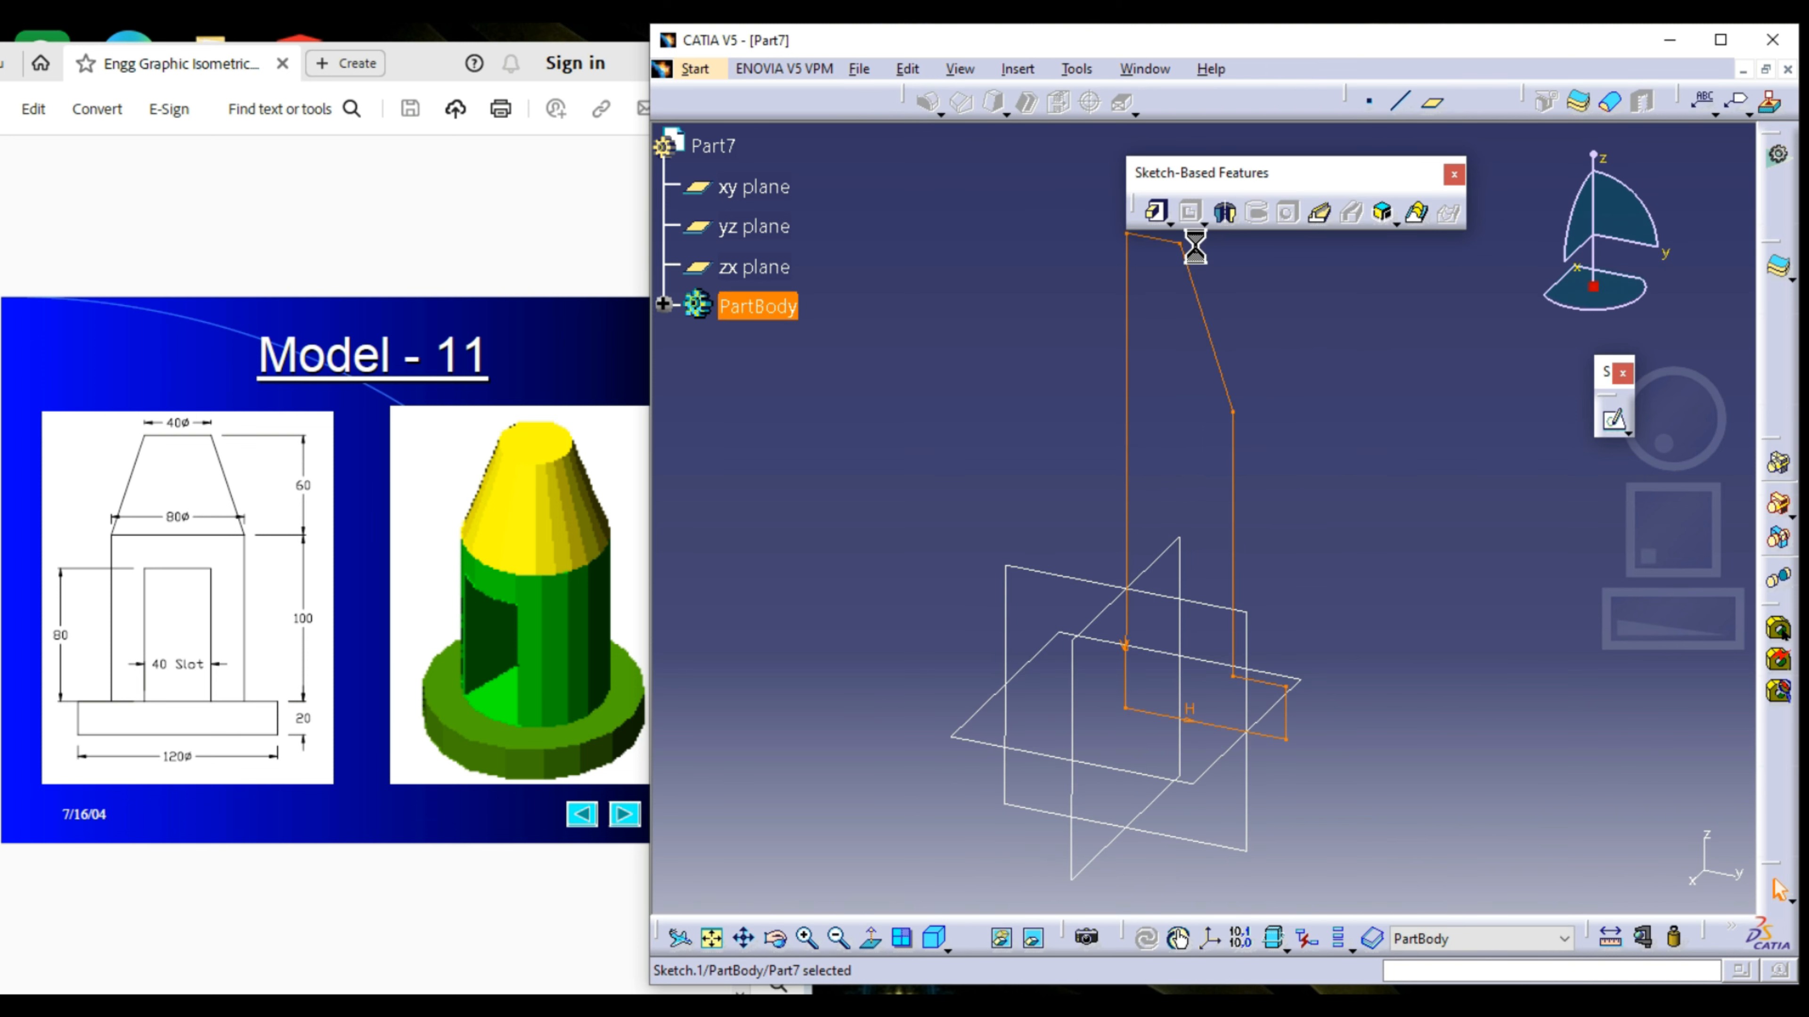
{"action": "left_click", "coordinate": [1221, 214]}
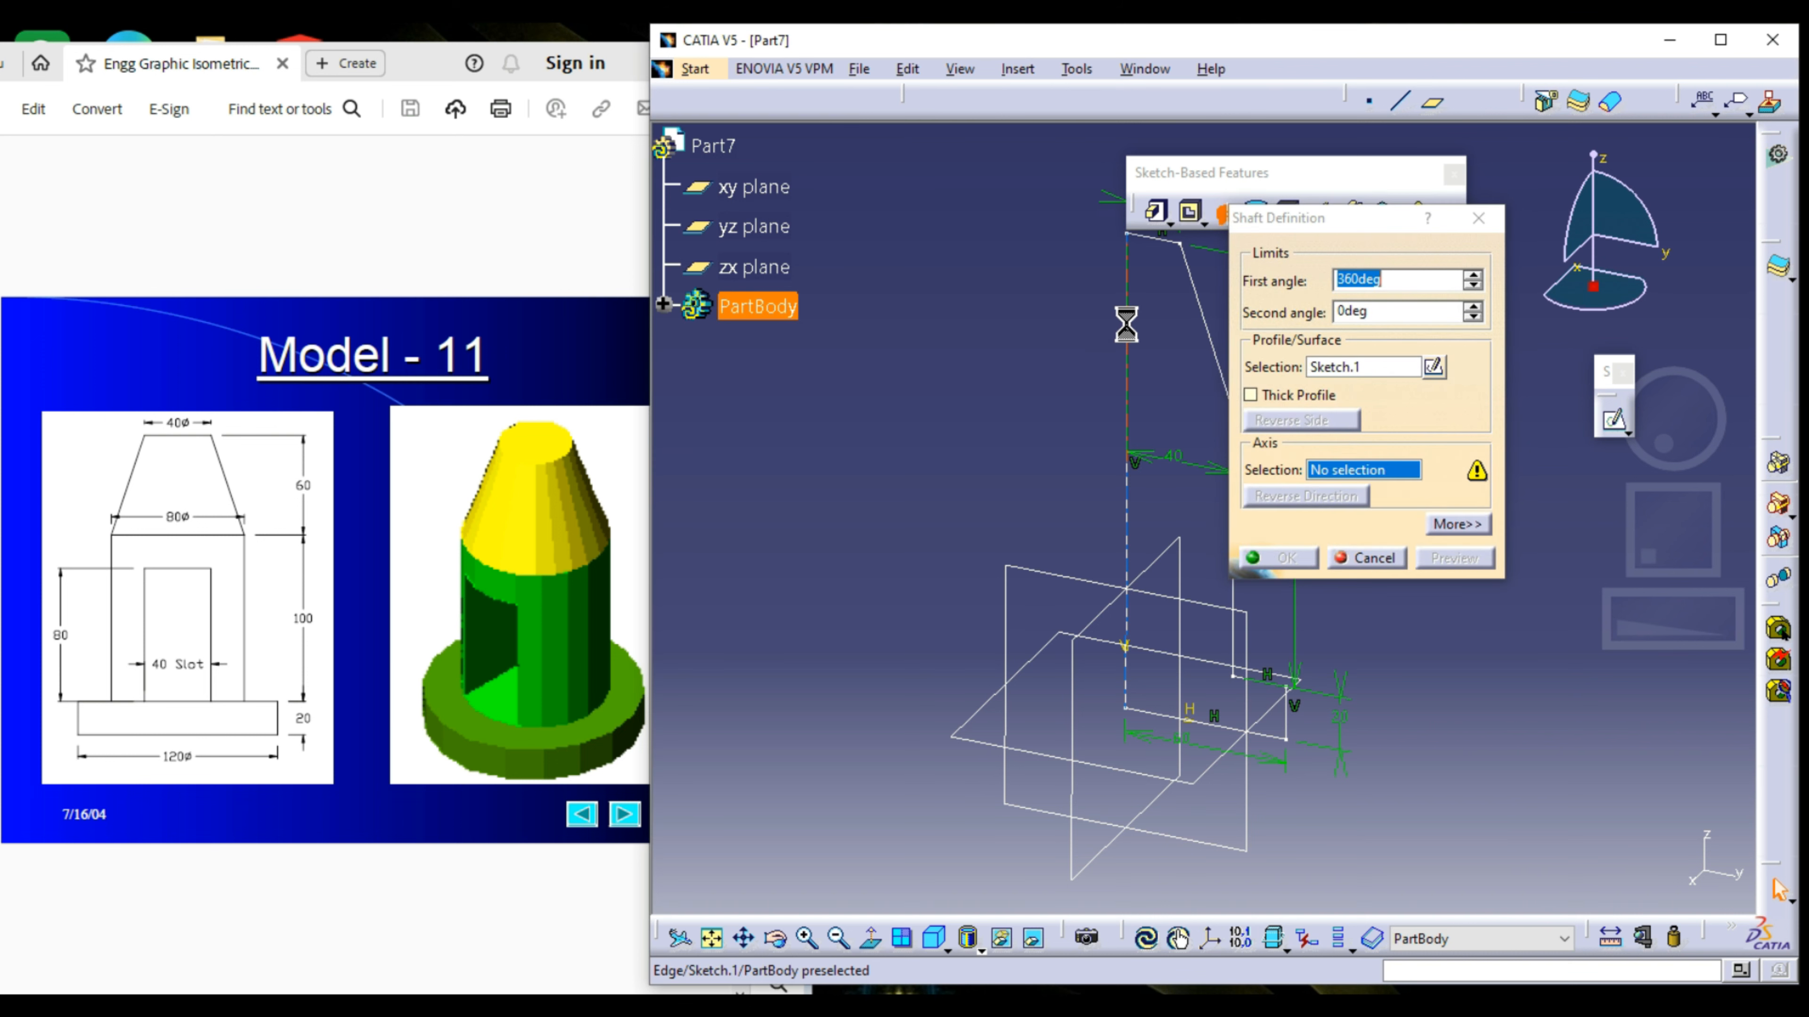
{"action": "left_click", "coordinate": [1279, 558]}
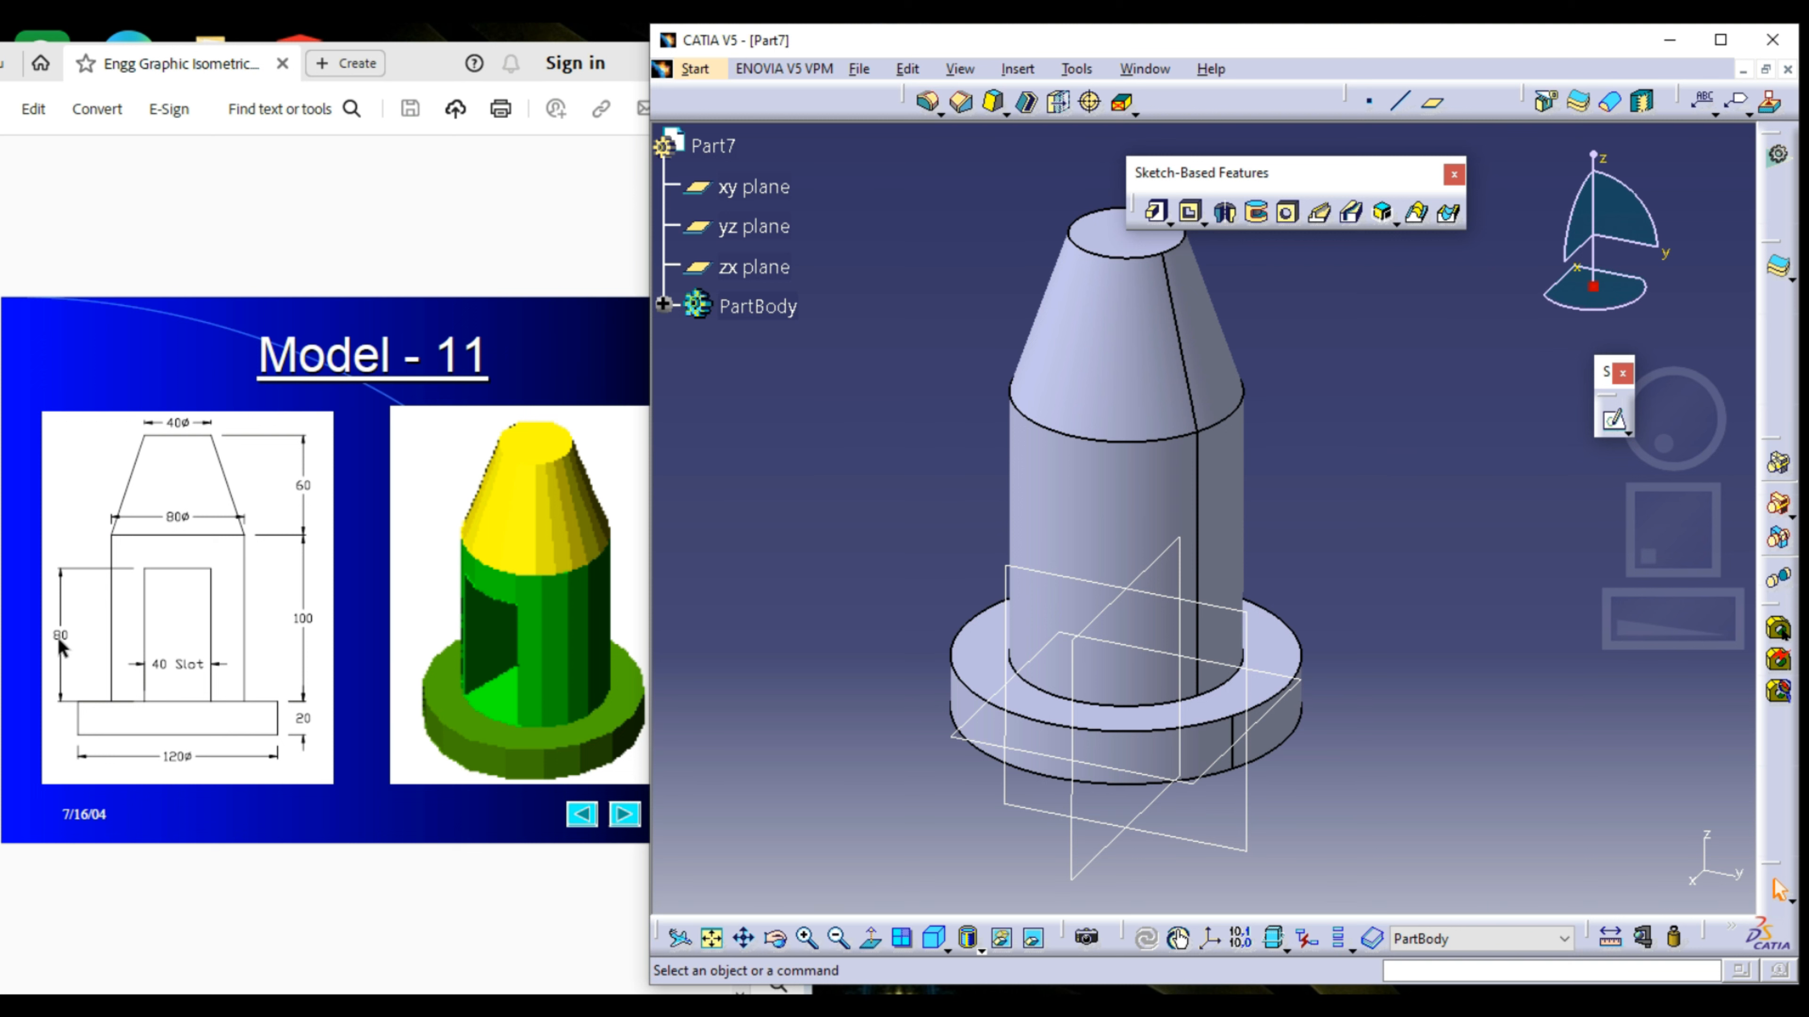
Step: Sketch a centered rectangle of about 30 by 66 mm on the yz plane, centred on the cylinder's vertical axis
{"action": "left_click", "coordinate": [1614, 420]}
{"action": "left_click", "coordinate": [1131, 615]}
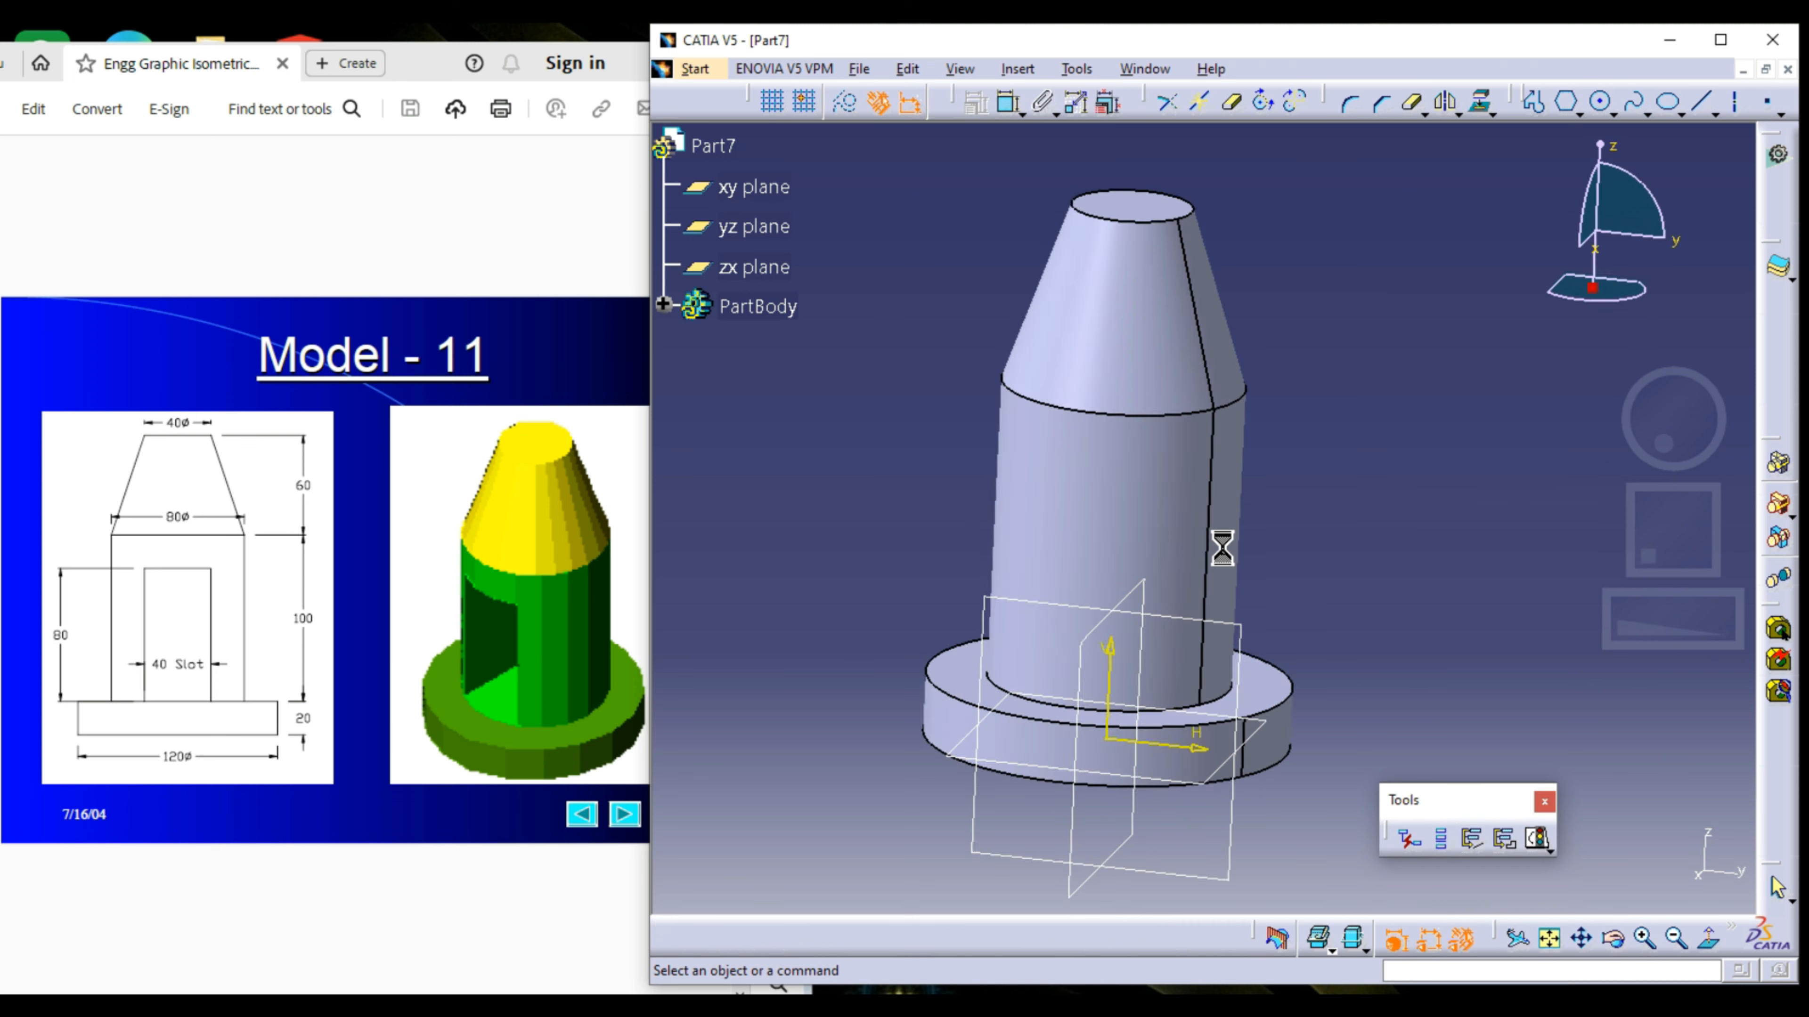
{"action": "left_click", "coordinate": [1578, 114]}
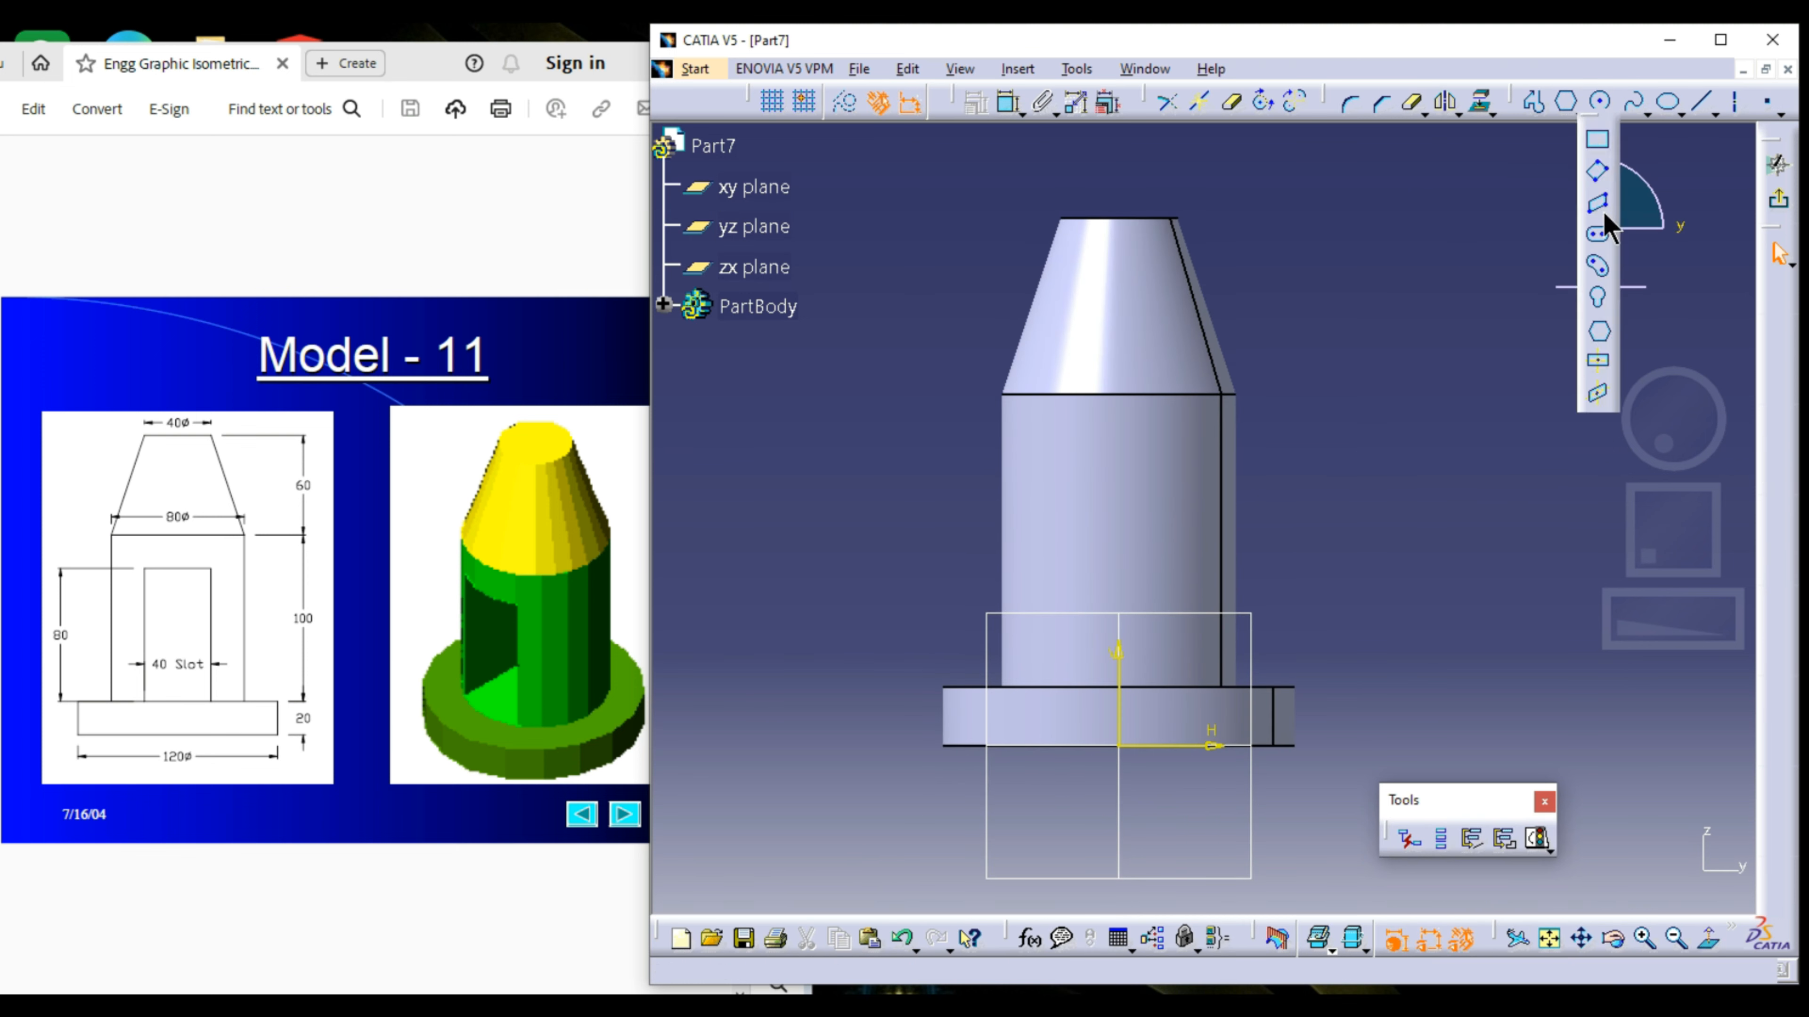
{"action": "left_click", "coordinate": [1599, 355]}
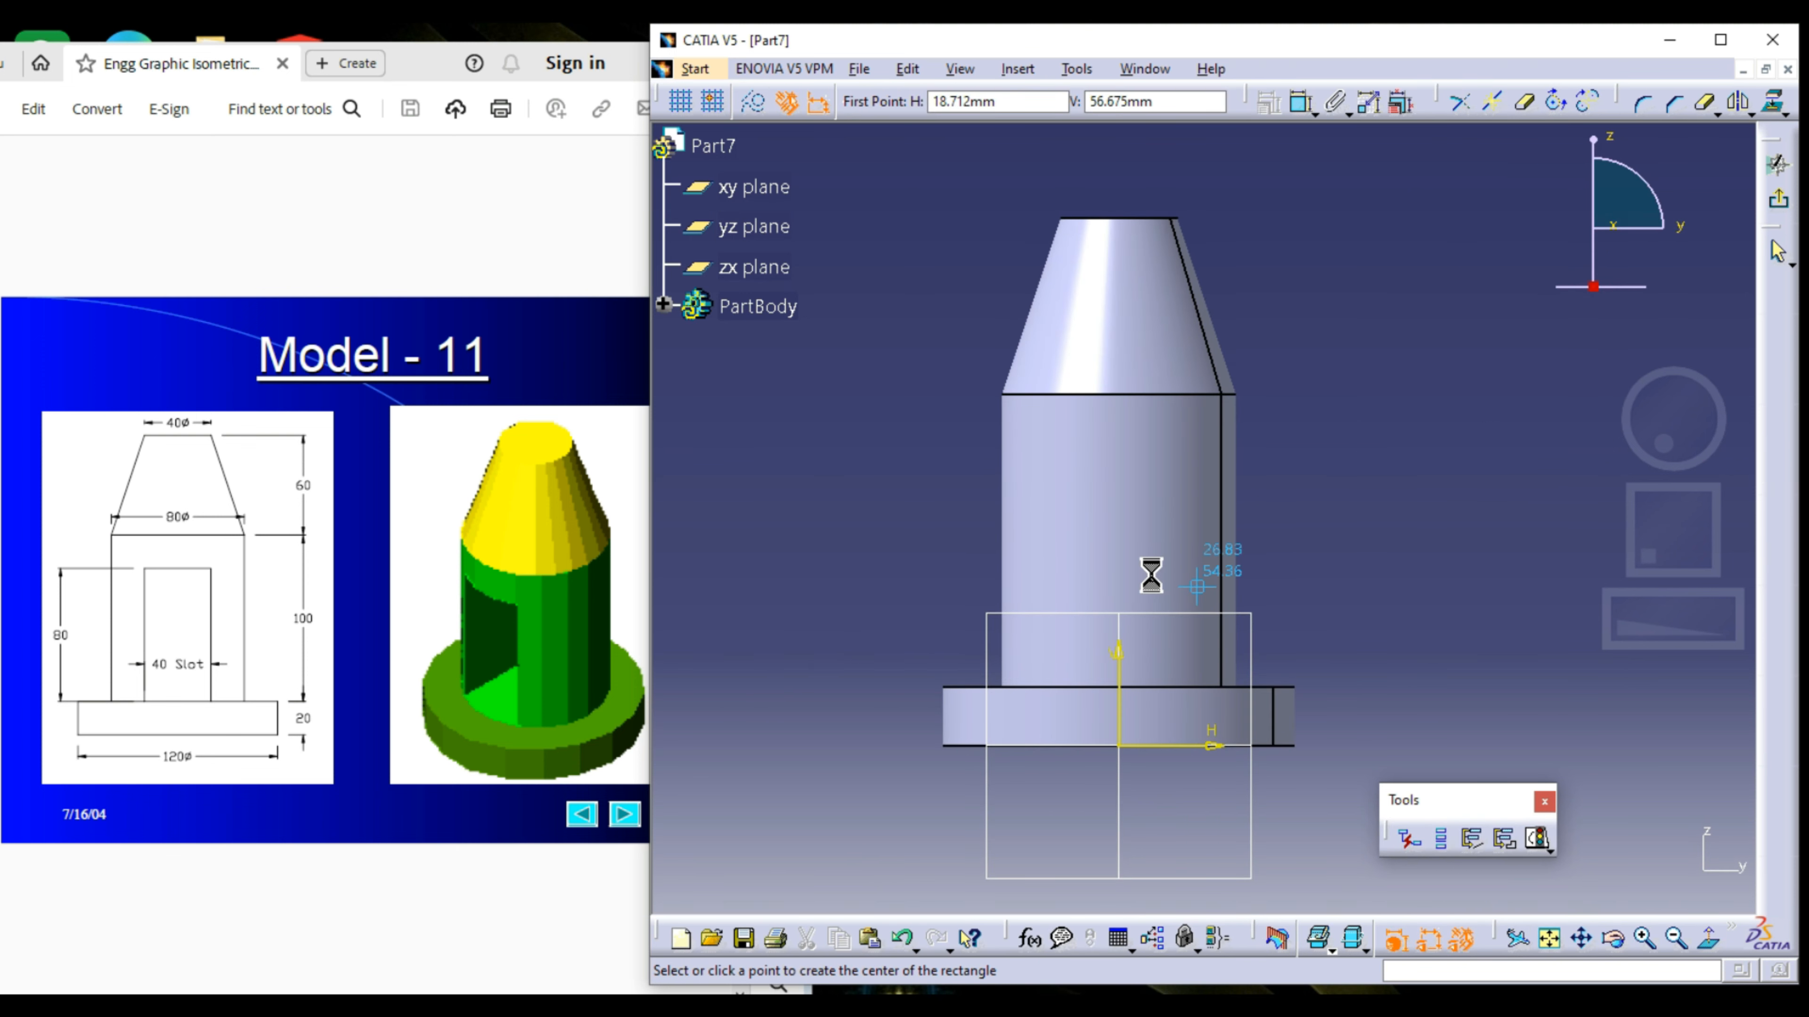
{"action": "left_click", "coordinate": [1118, 543]}
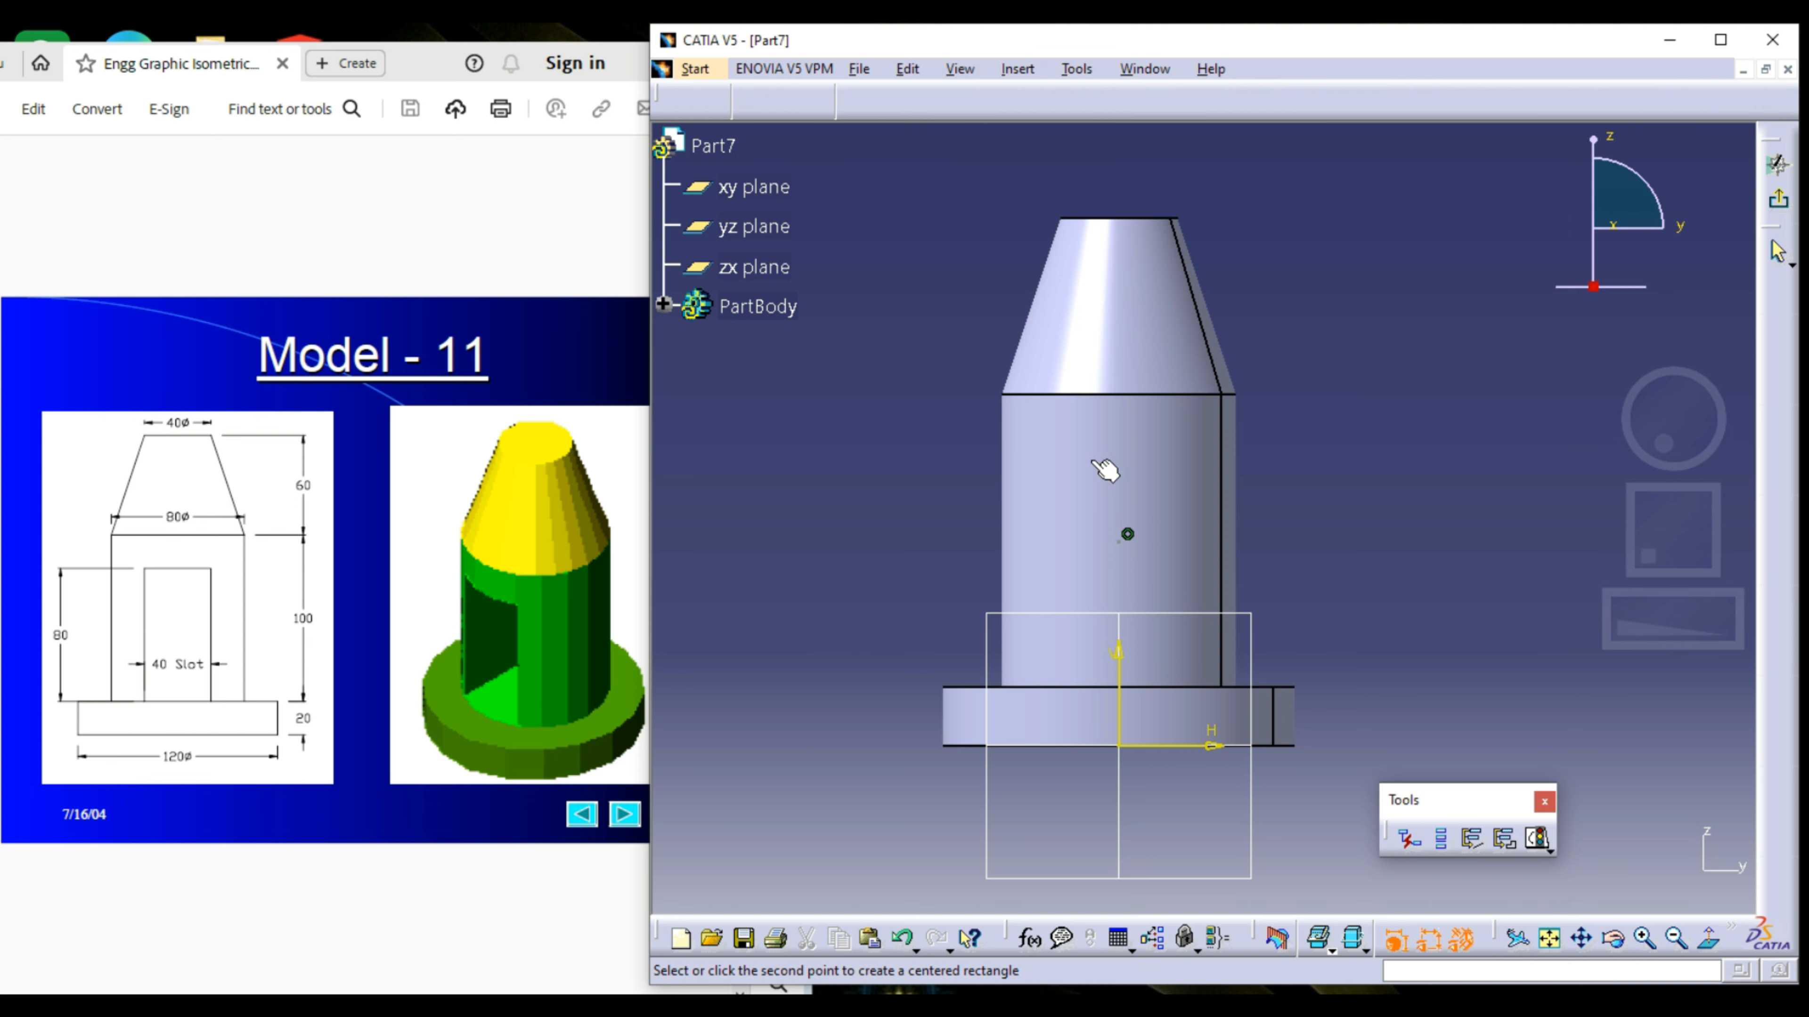
{"action": "left_click", "coordinate": [1075, 446]}
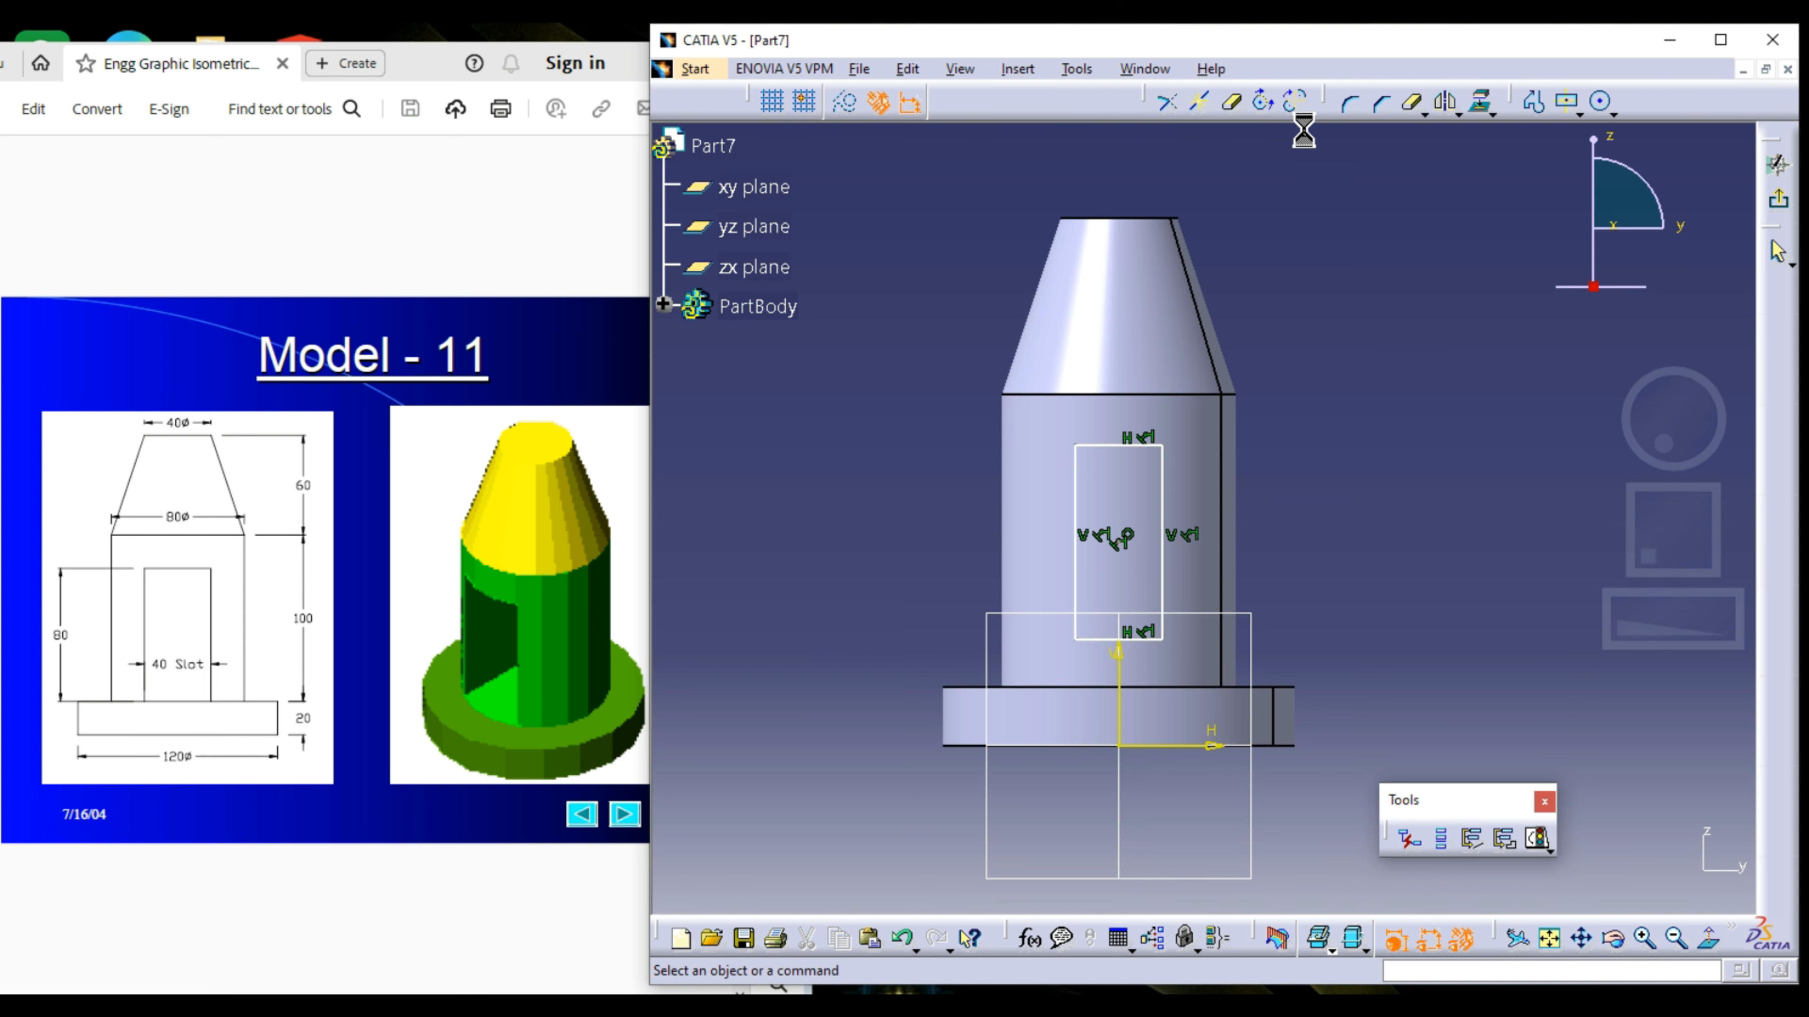
Step: Dimension the rectangle's width and set it to 40 mm
{"action": "left_click", "coordinate": [1007, 107]}
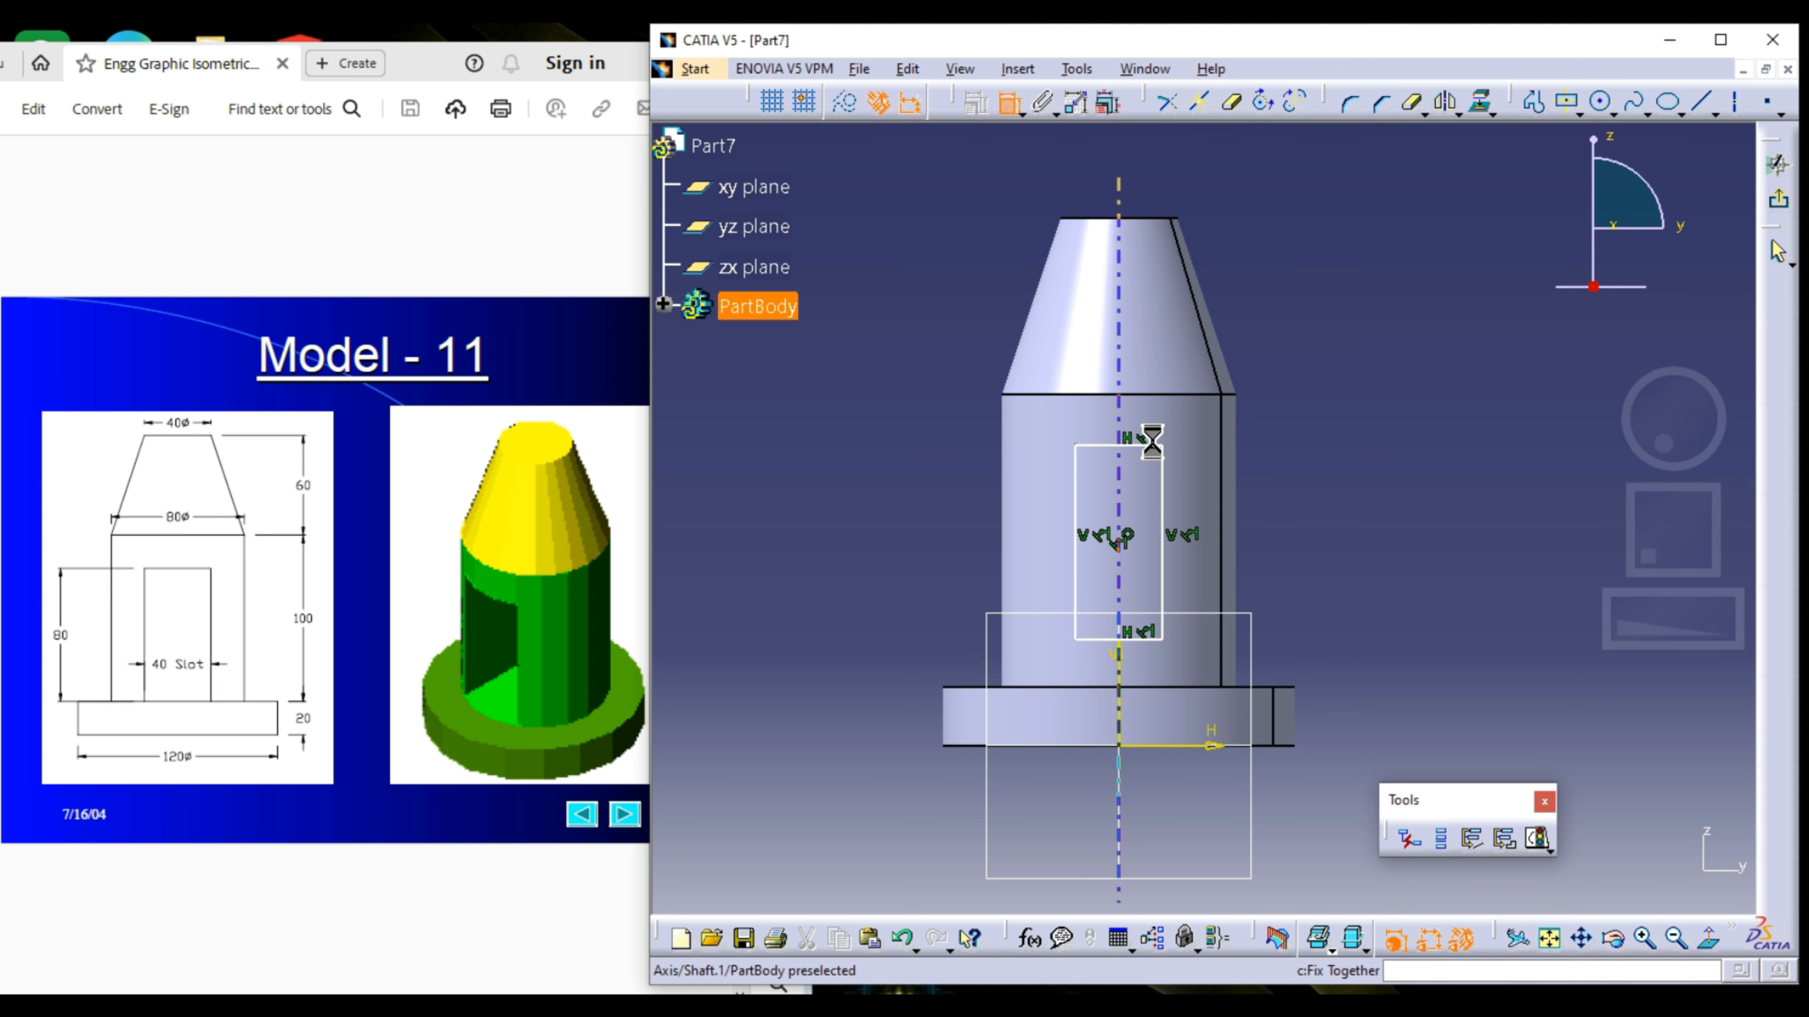
{"action": "left_click", "coordinate": [1120, 442]}
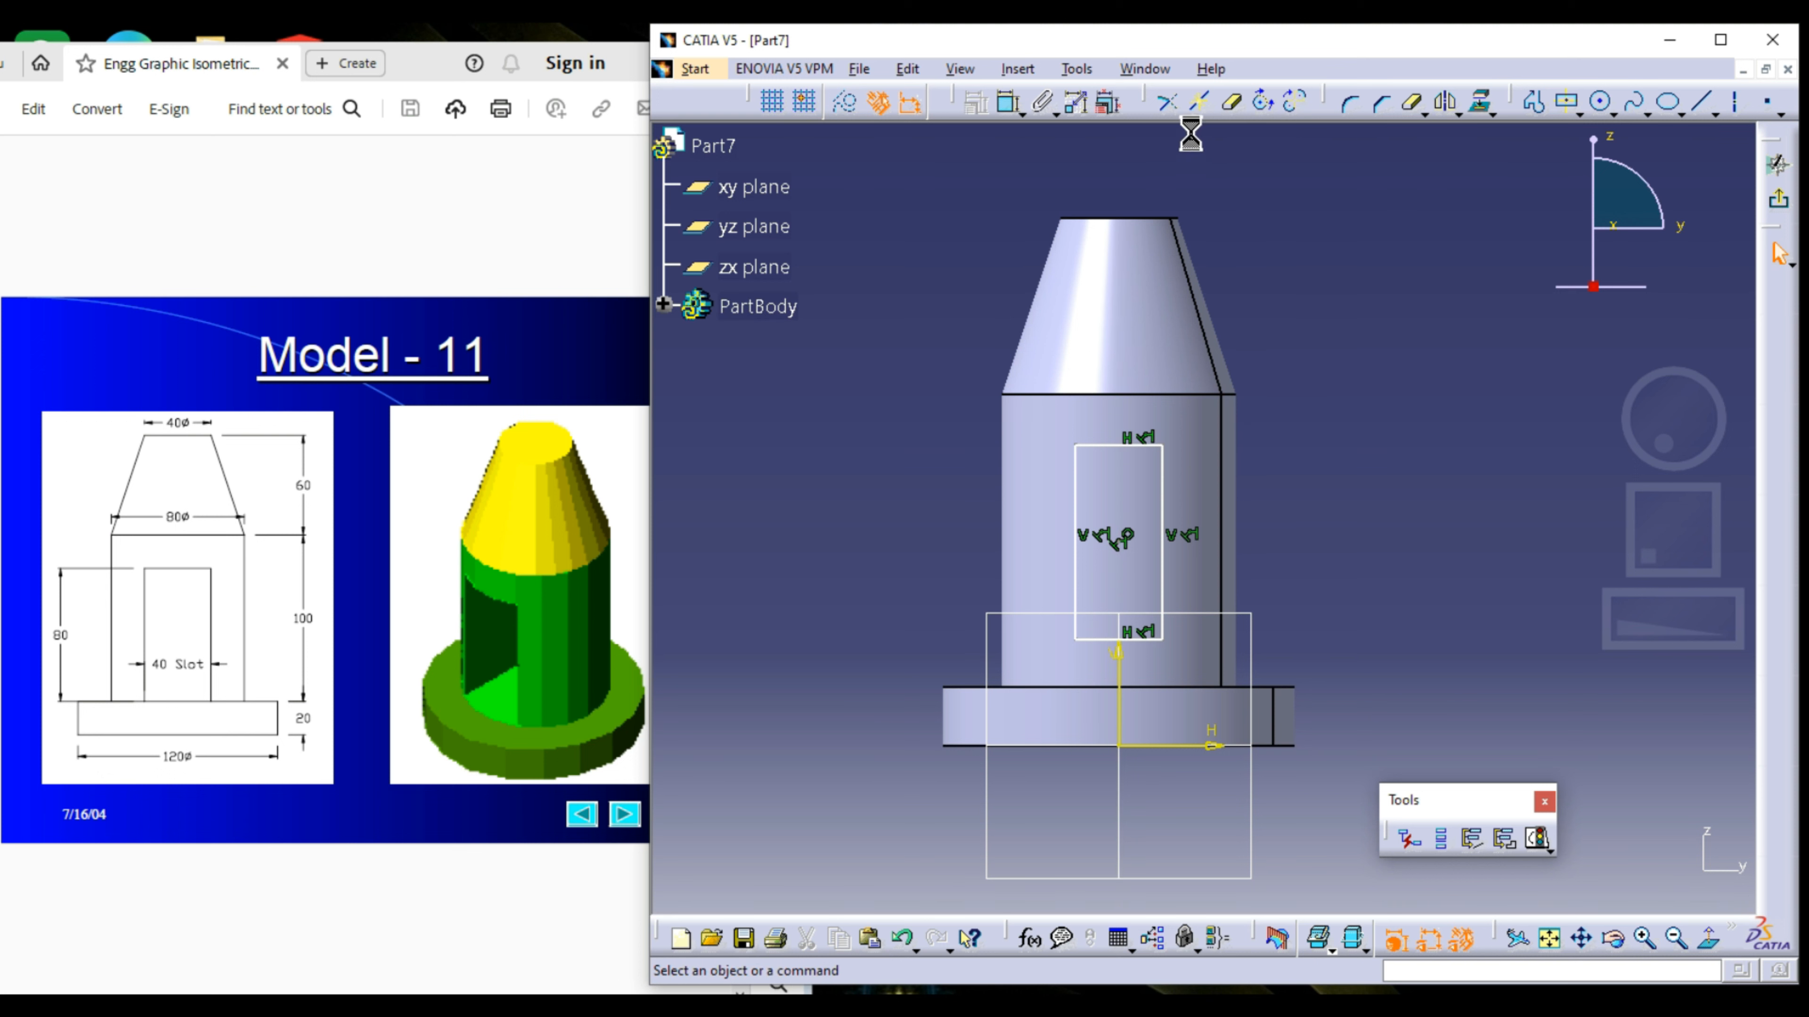
{"action": "left_click", "coordinate": [1010, 107]}
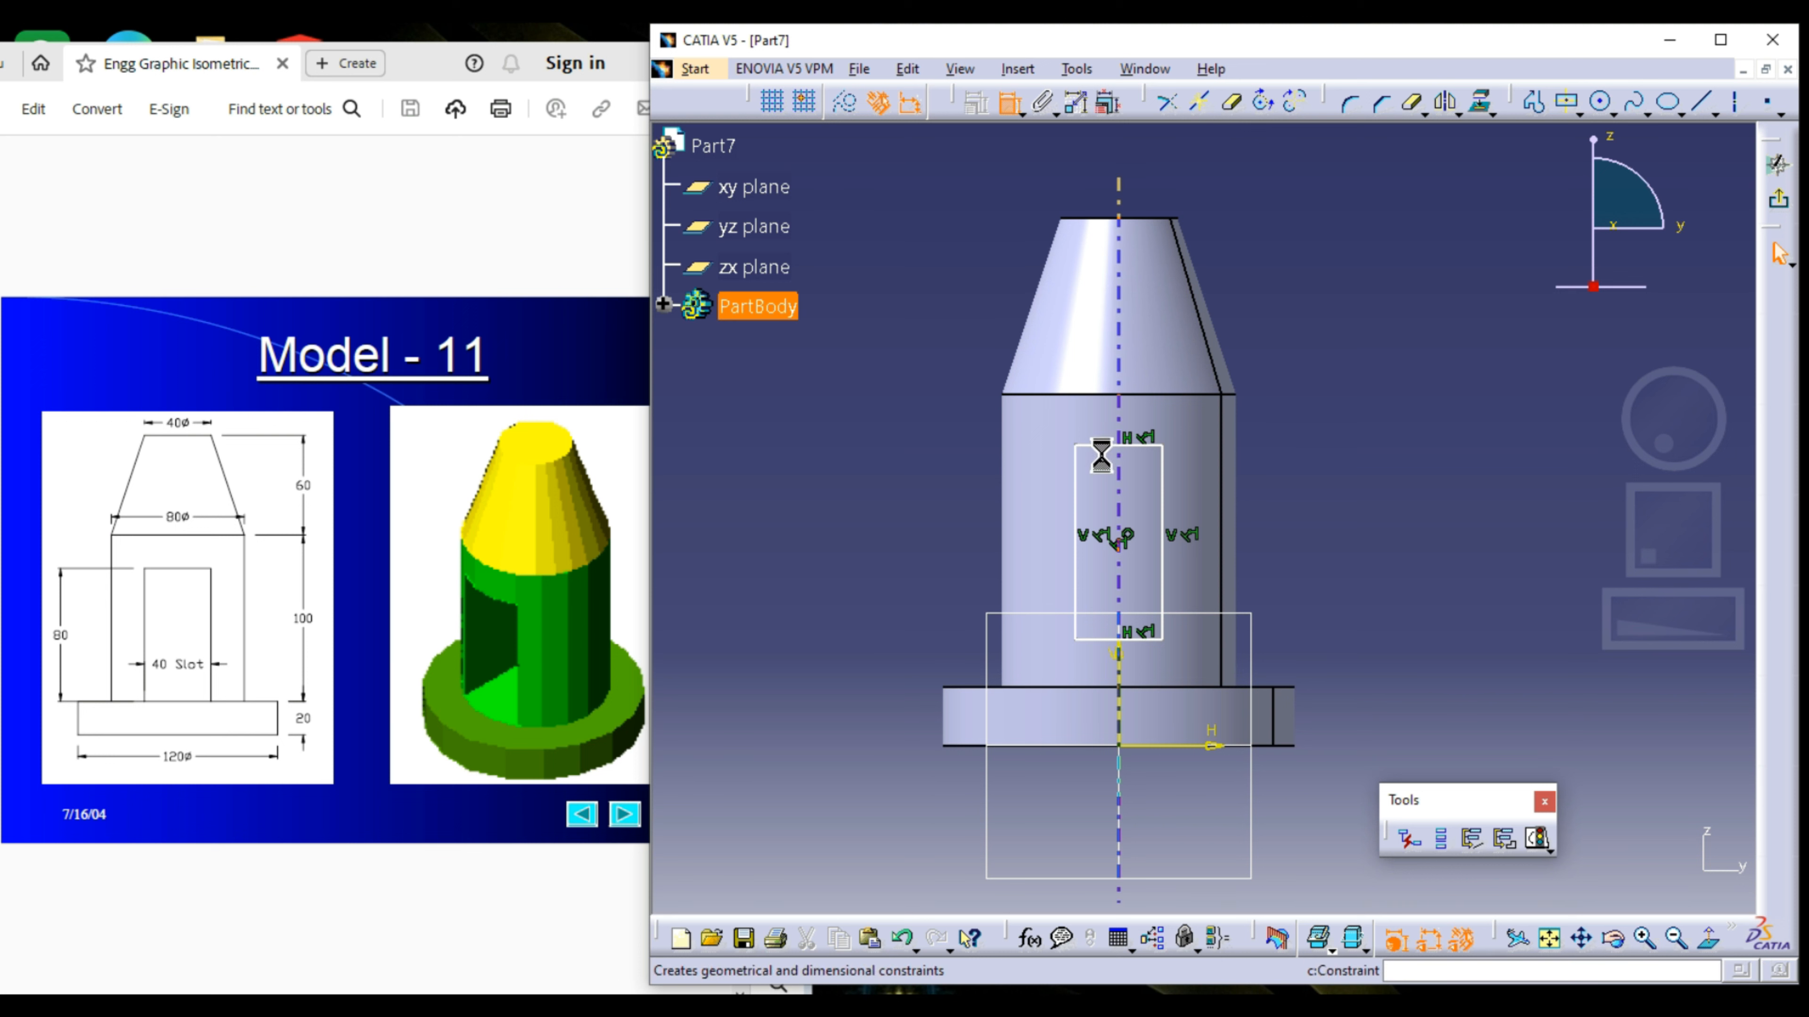
{"action": "left_click", "coordinate": [1120, 445]}
{"action": "left_click", "coordinate": [1279, 312]}
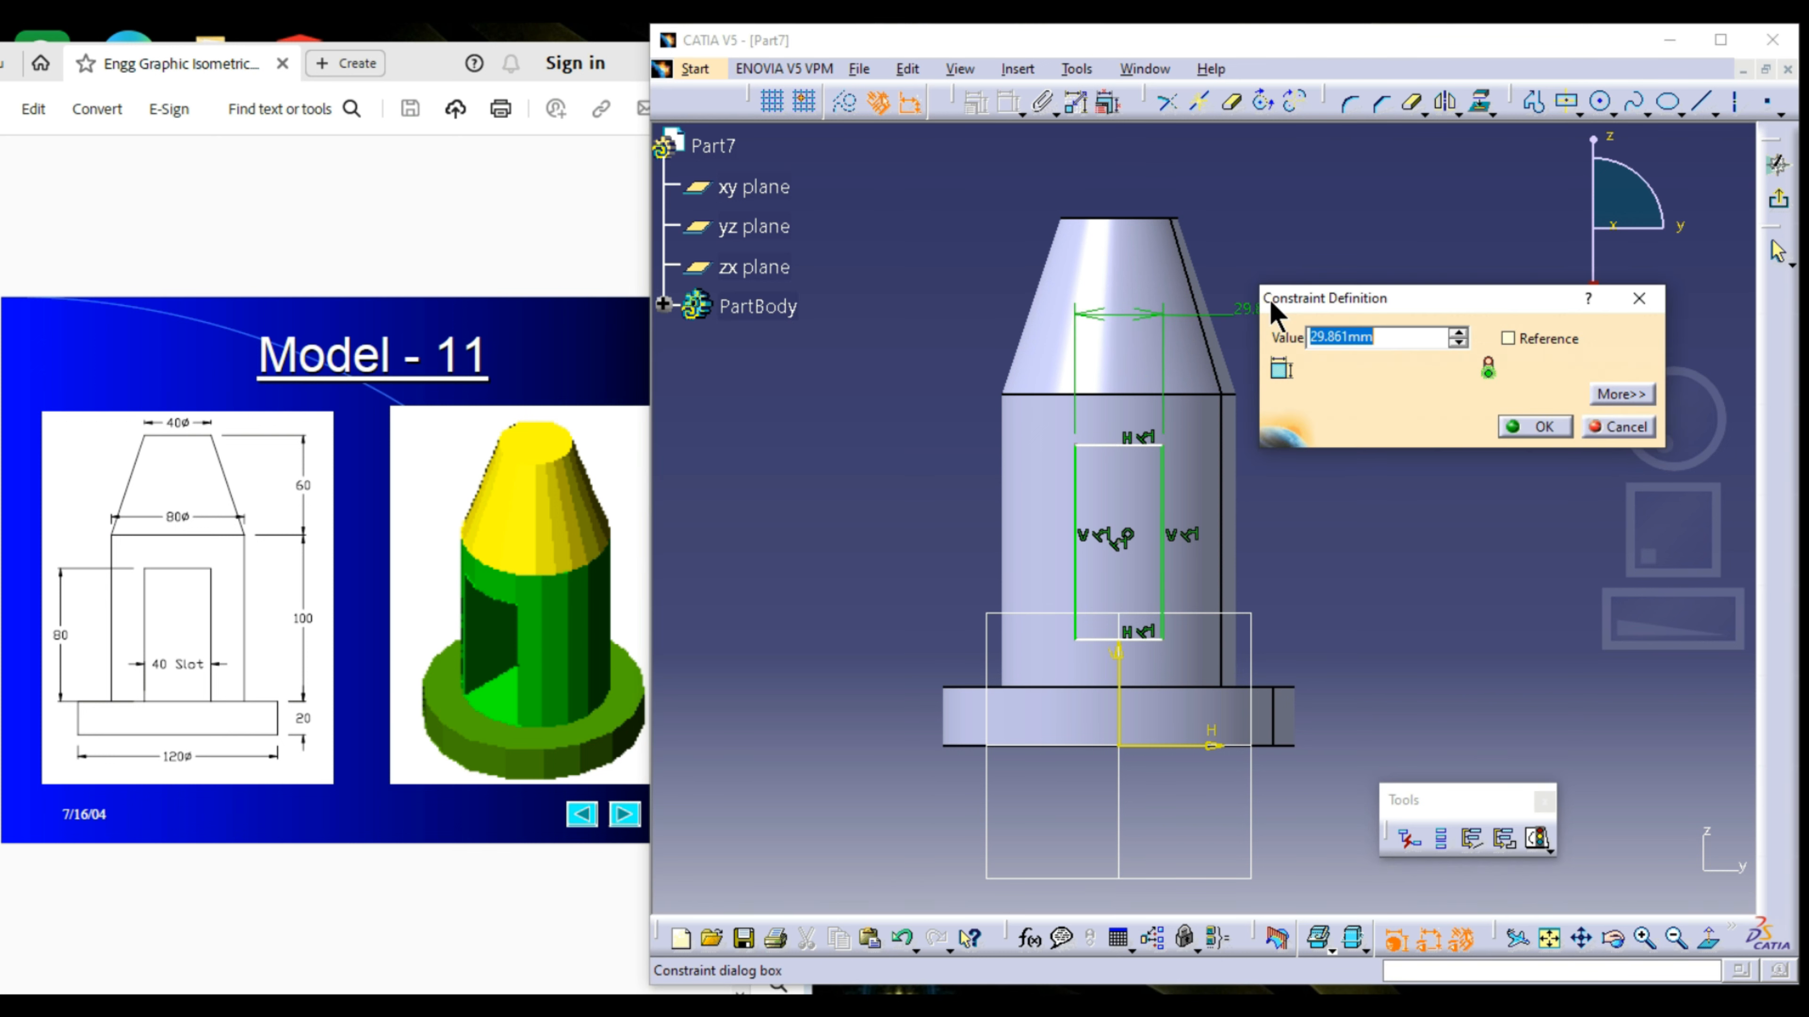
{"action": "type", "text": "40"}
{"action": "key", "text": "Return"}
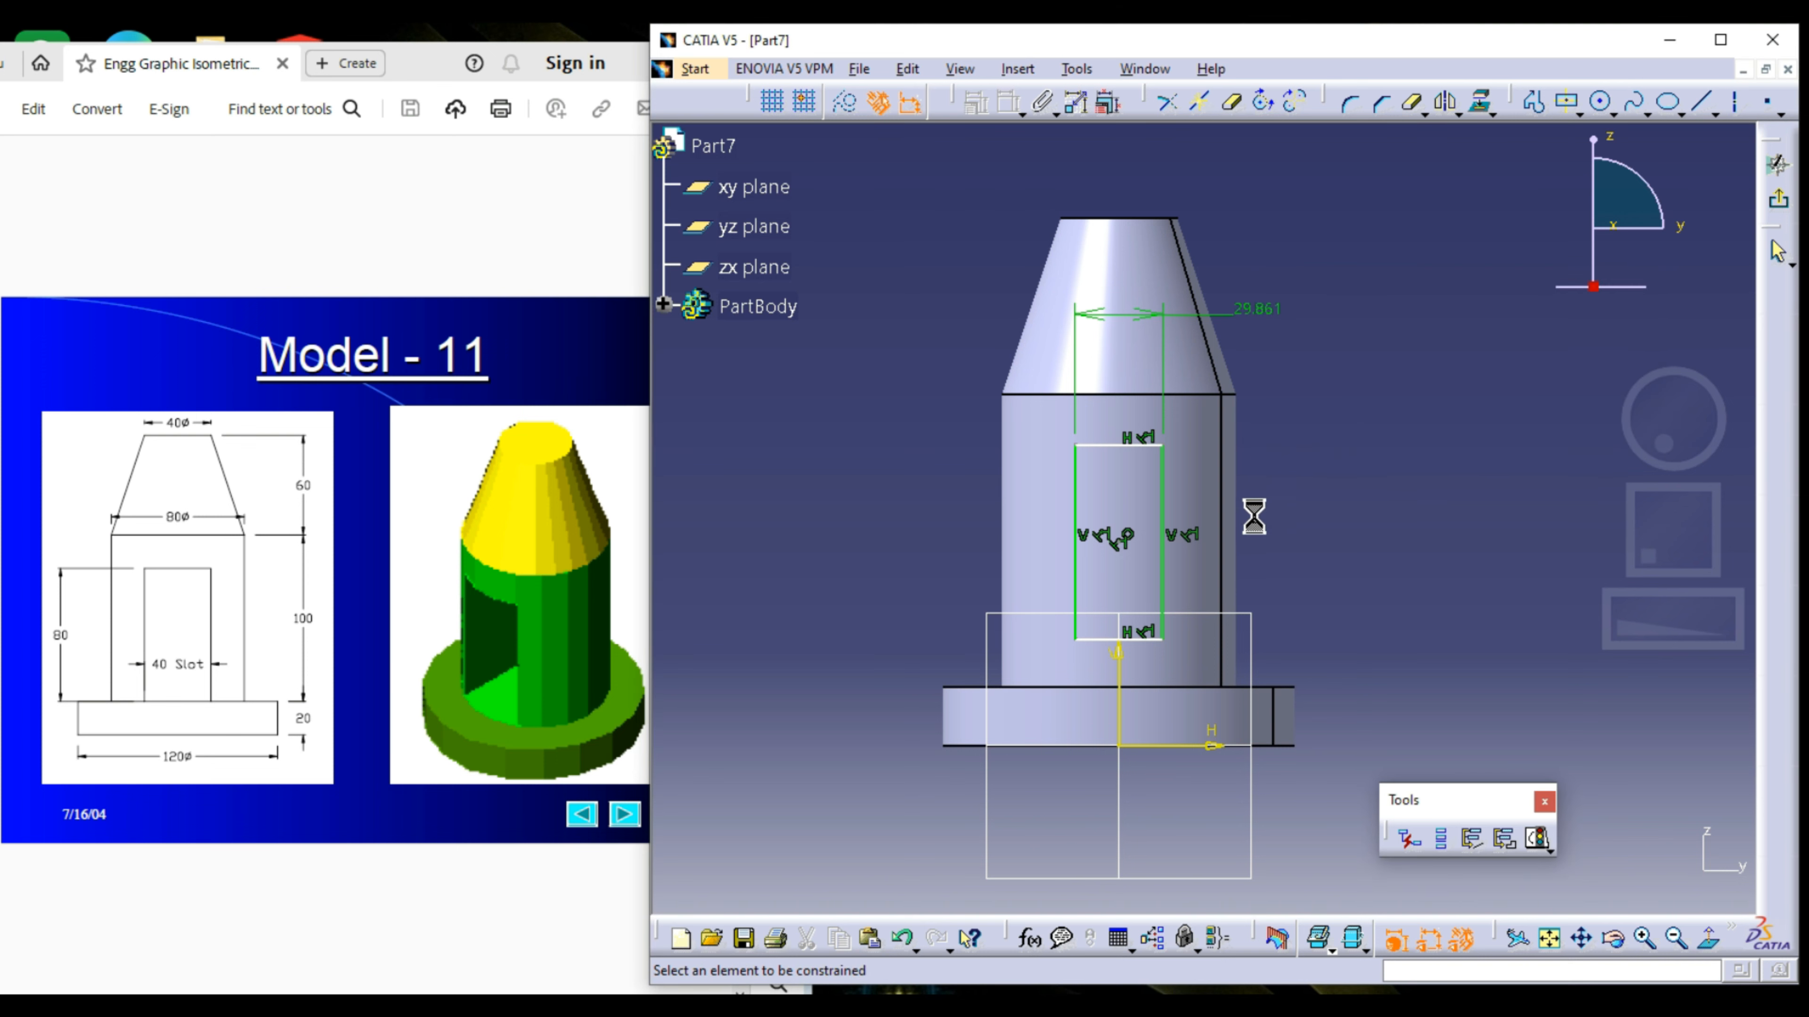
Step: Dimension the rectangle's height and set it to 80 mm
{"action": "left_click", "coordinate": [1192, 502]}
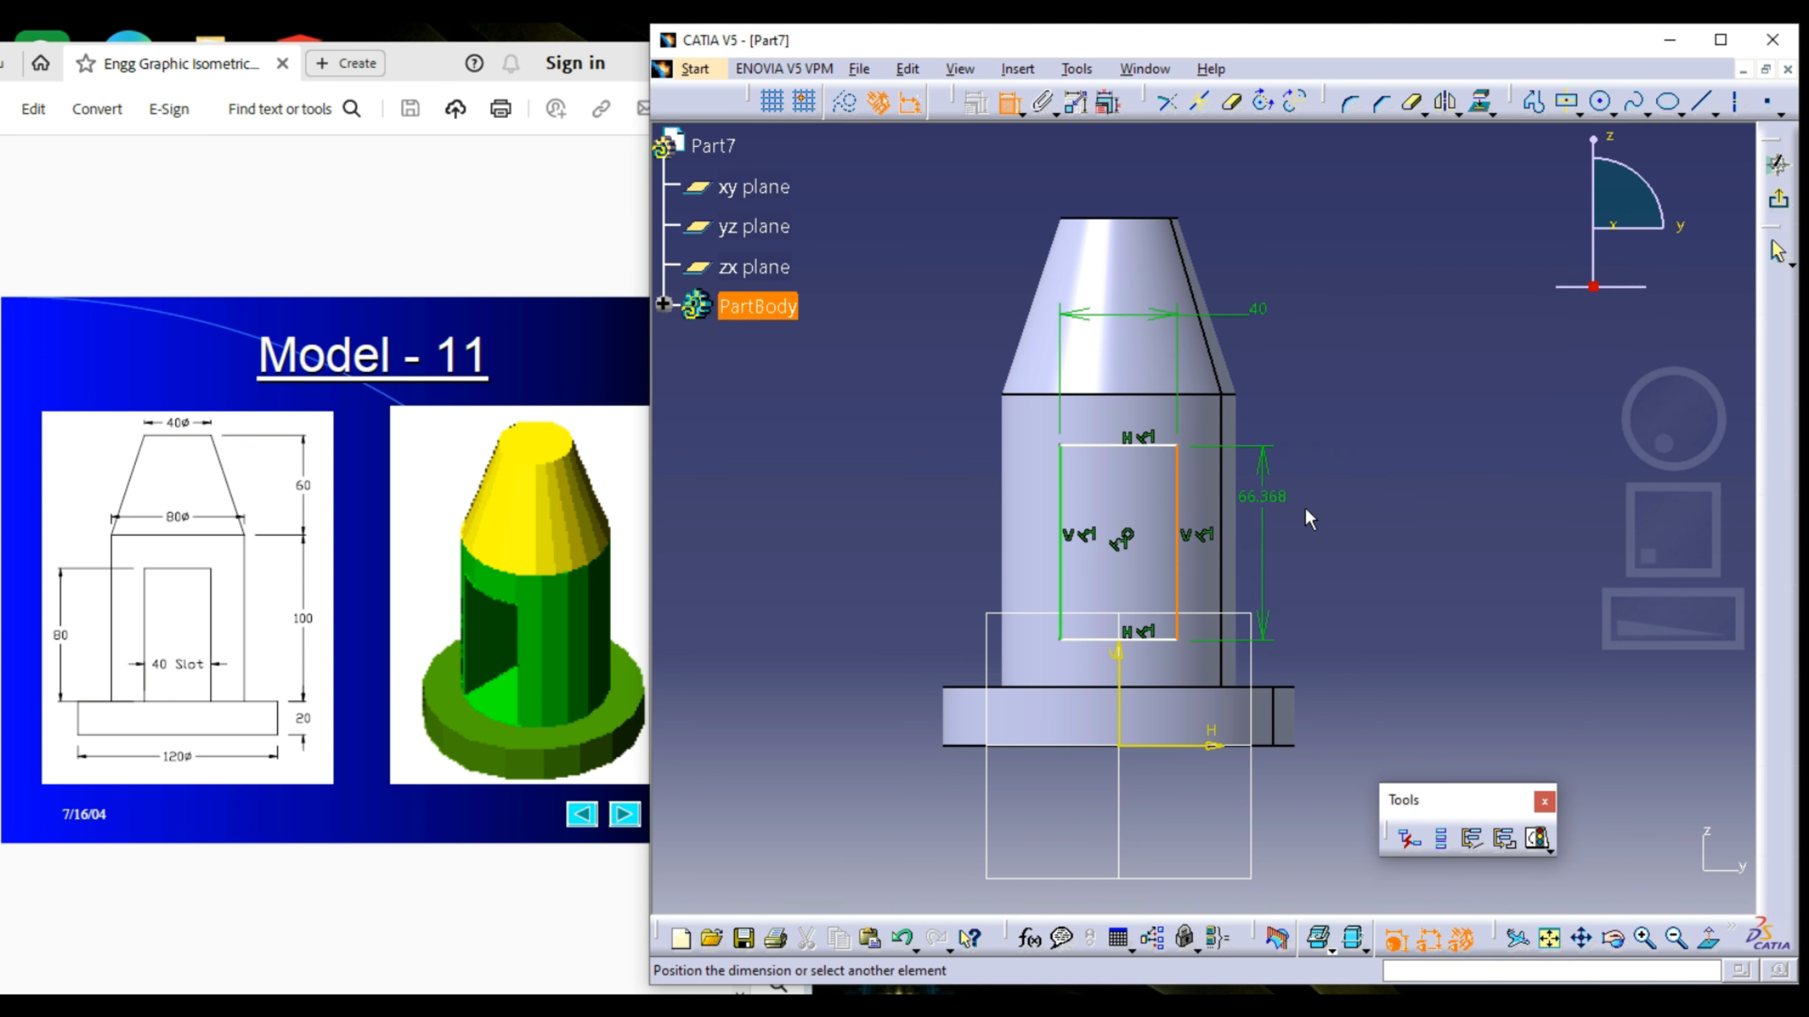
{"action": "double_click", "coordinate": [1337, 502]}
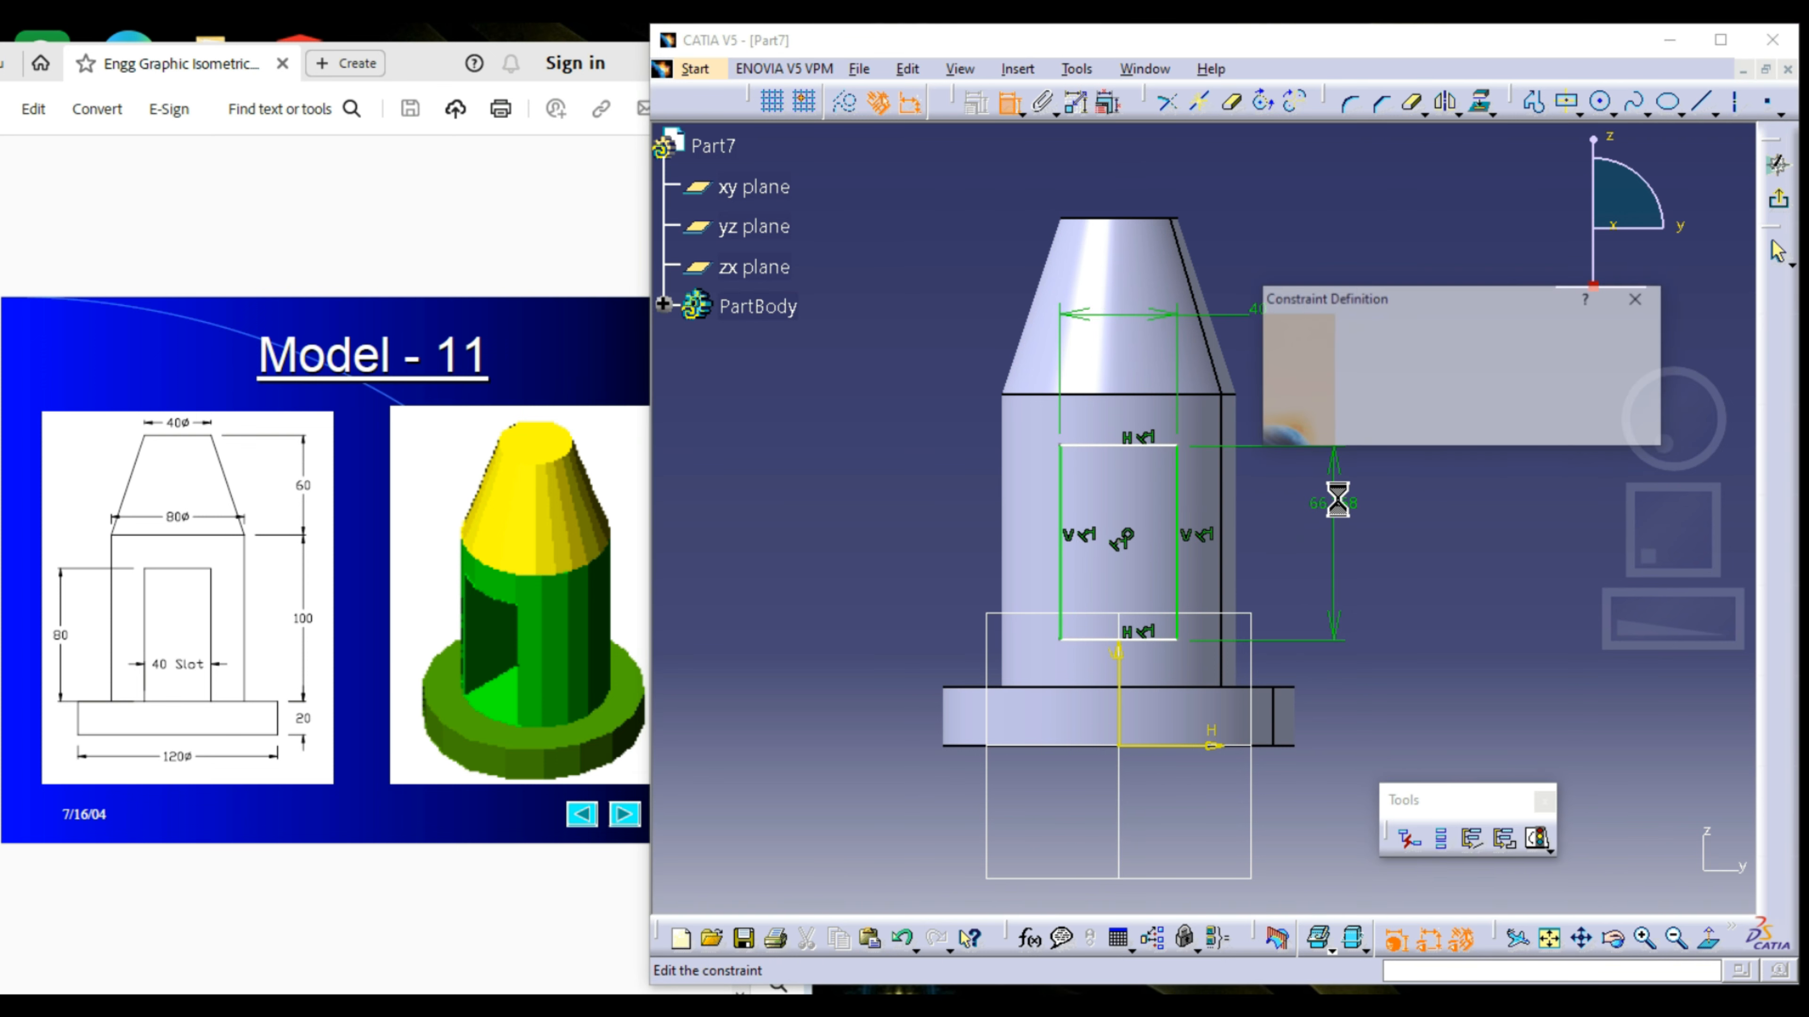
{"action": "type", "text": "80"}
{"action": "key", "text": "Return"}
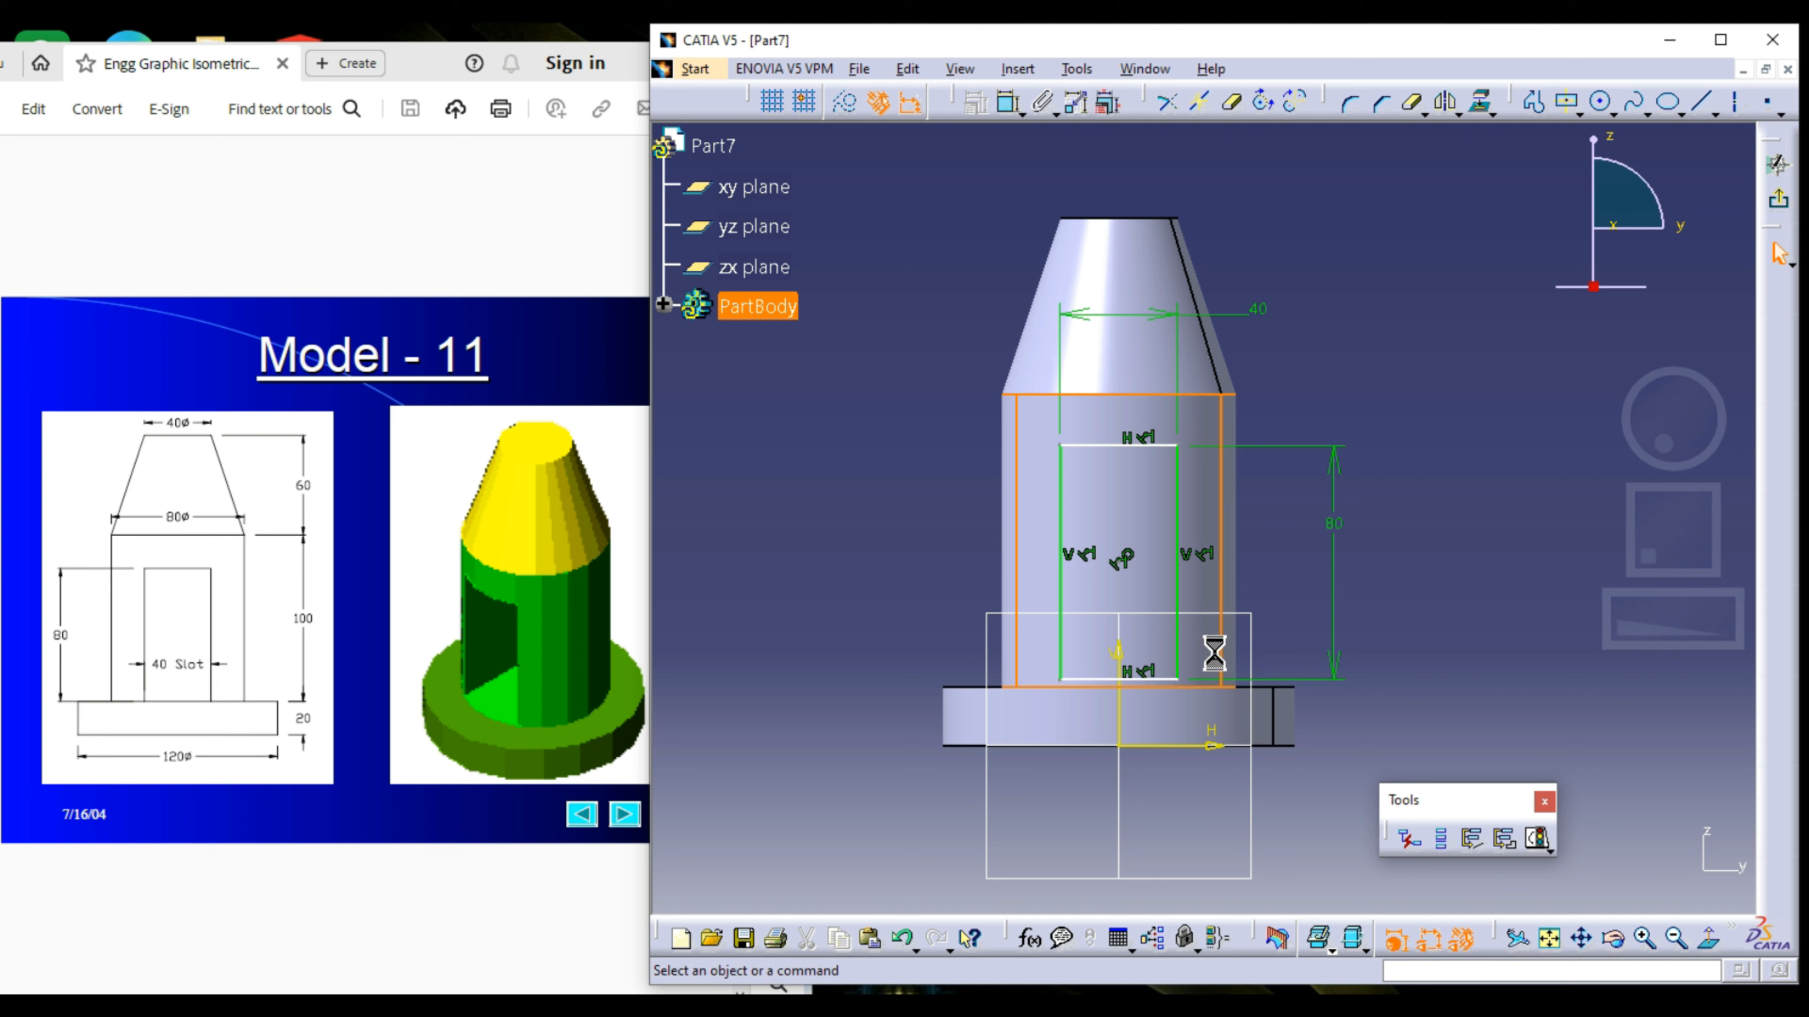
Step: Constrain the rectangle's bottom edge to be coincident with the top edge of the base flange
{"action": "left_click", "coordinate": [1142, 681]}
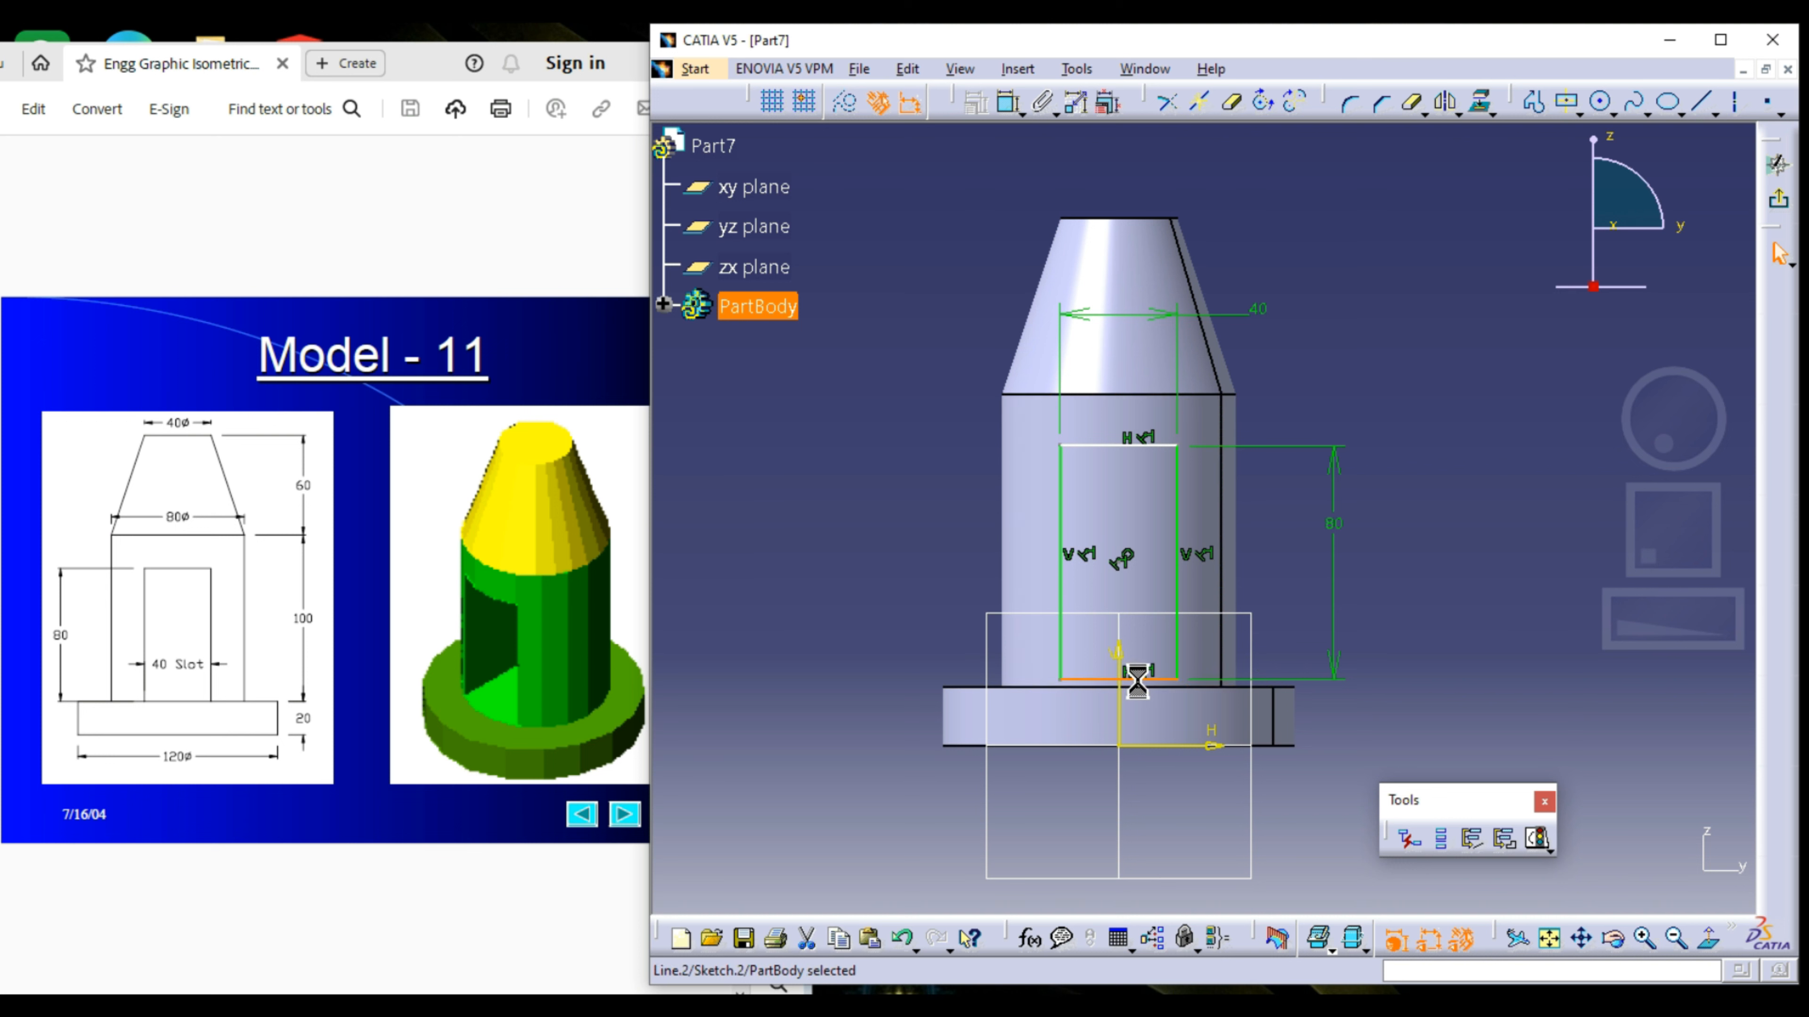
{"action": "left_click", "coordinate": [1202, 696], "text": "ctrl"}
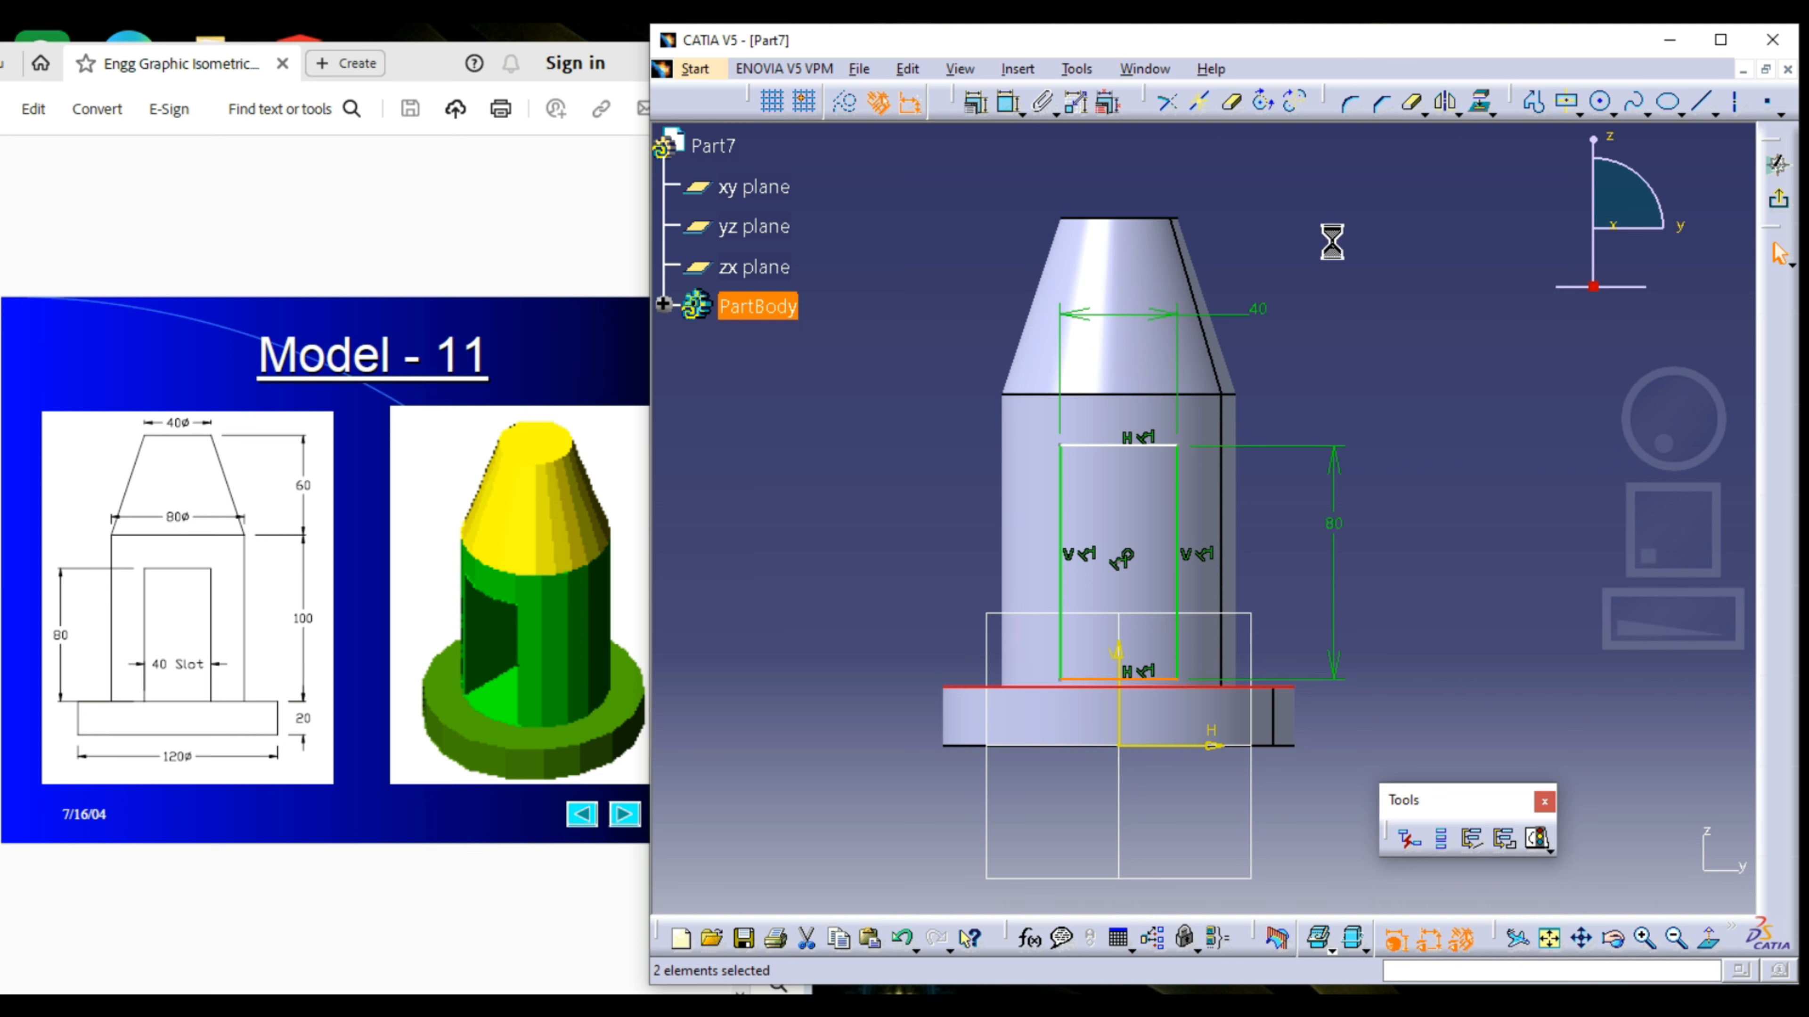
{"action": "left_click", "coordinate": [976, 102]}
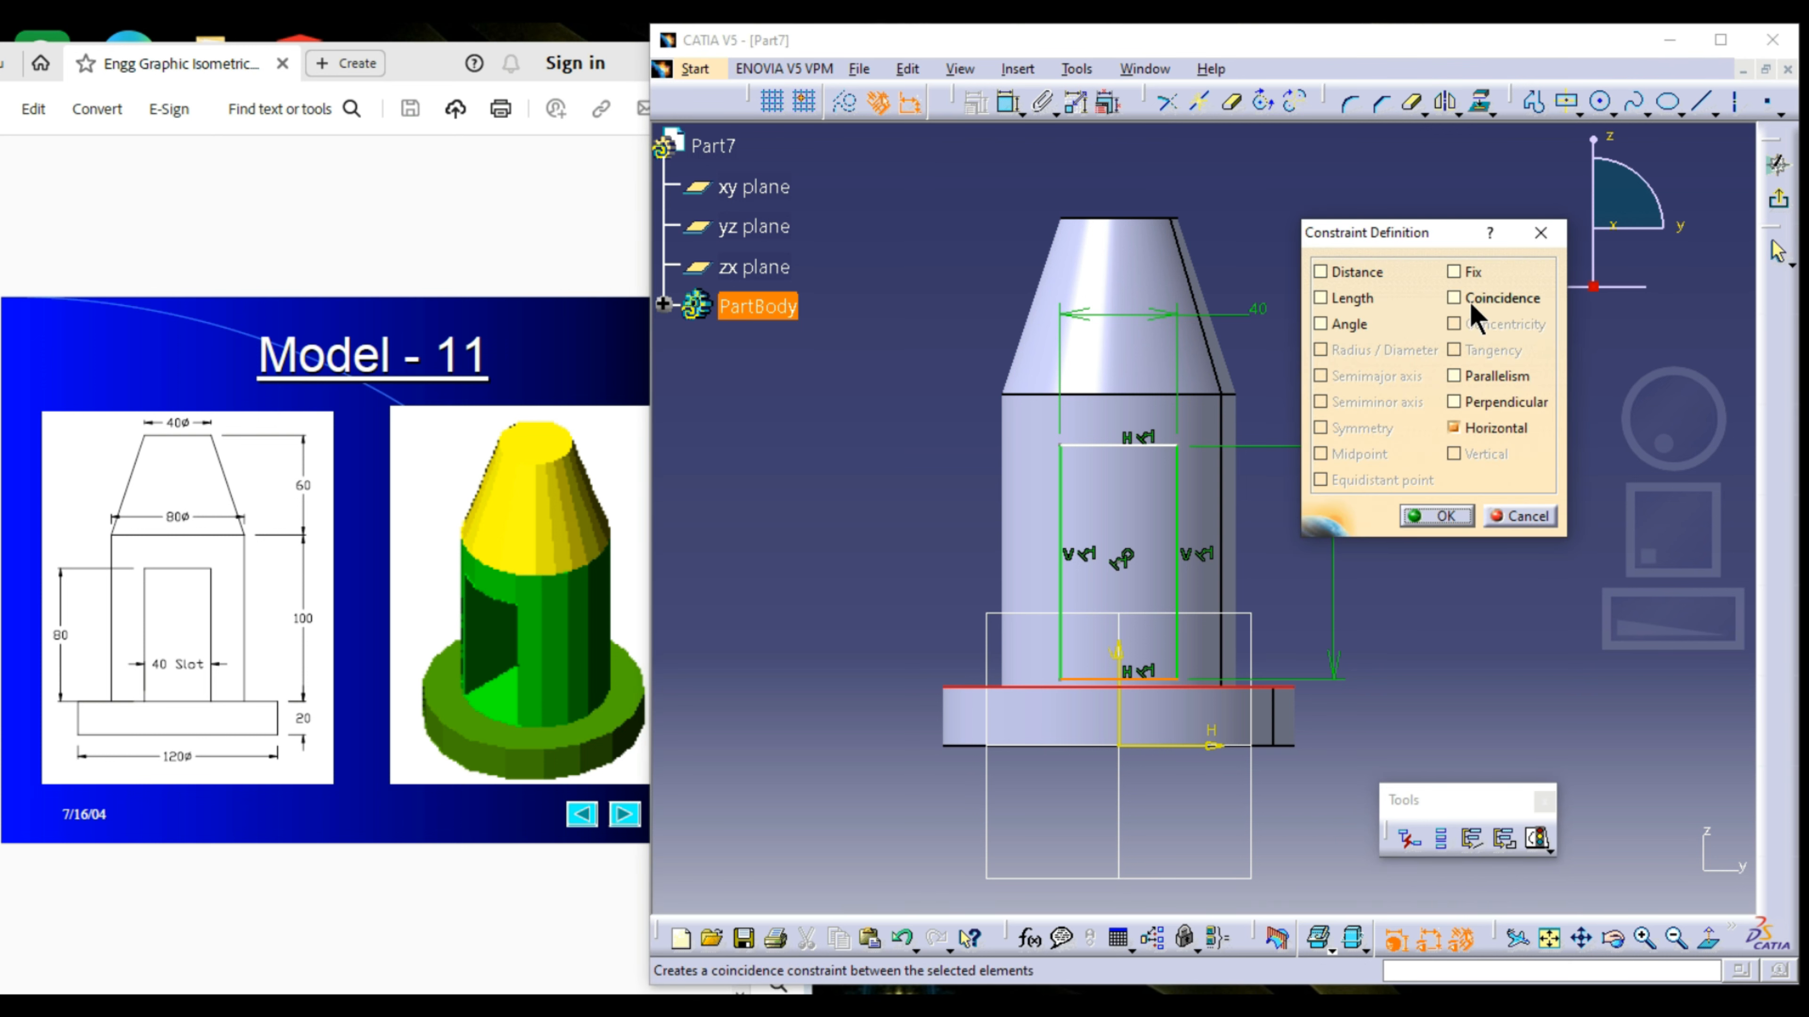
{"action": "left_click", "coordinate": [1453, 298]}
{"action": "left_click", "coordinate": [1436, 516]}
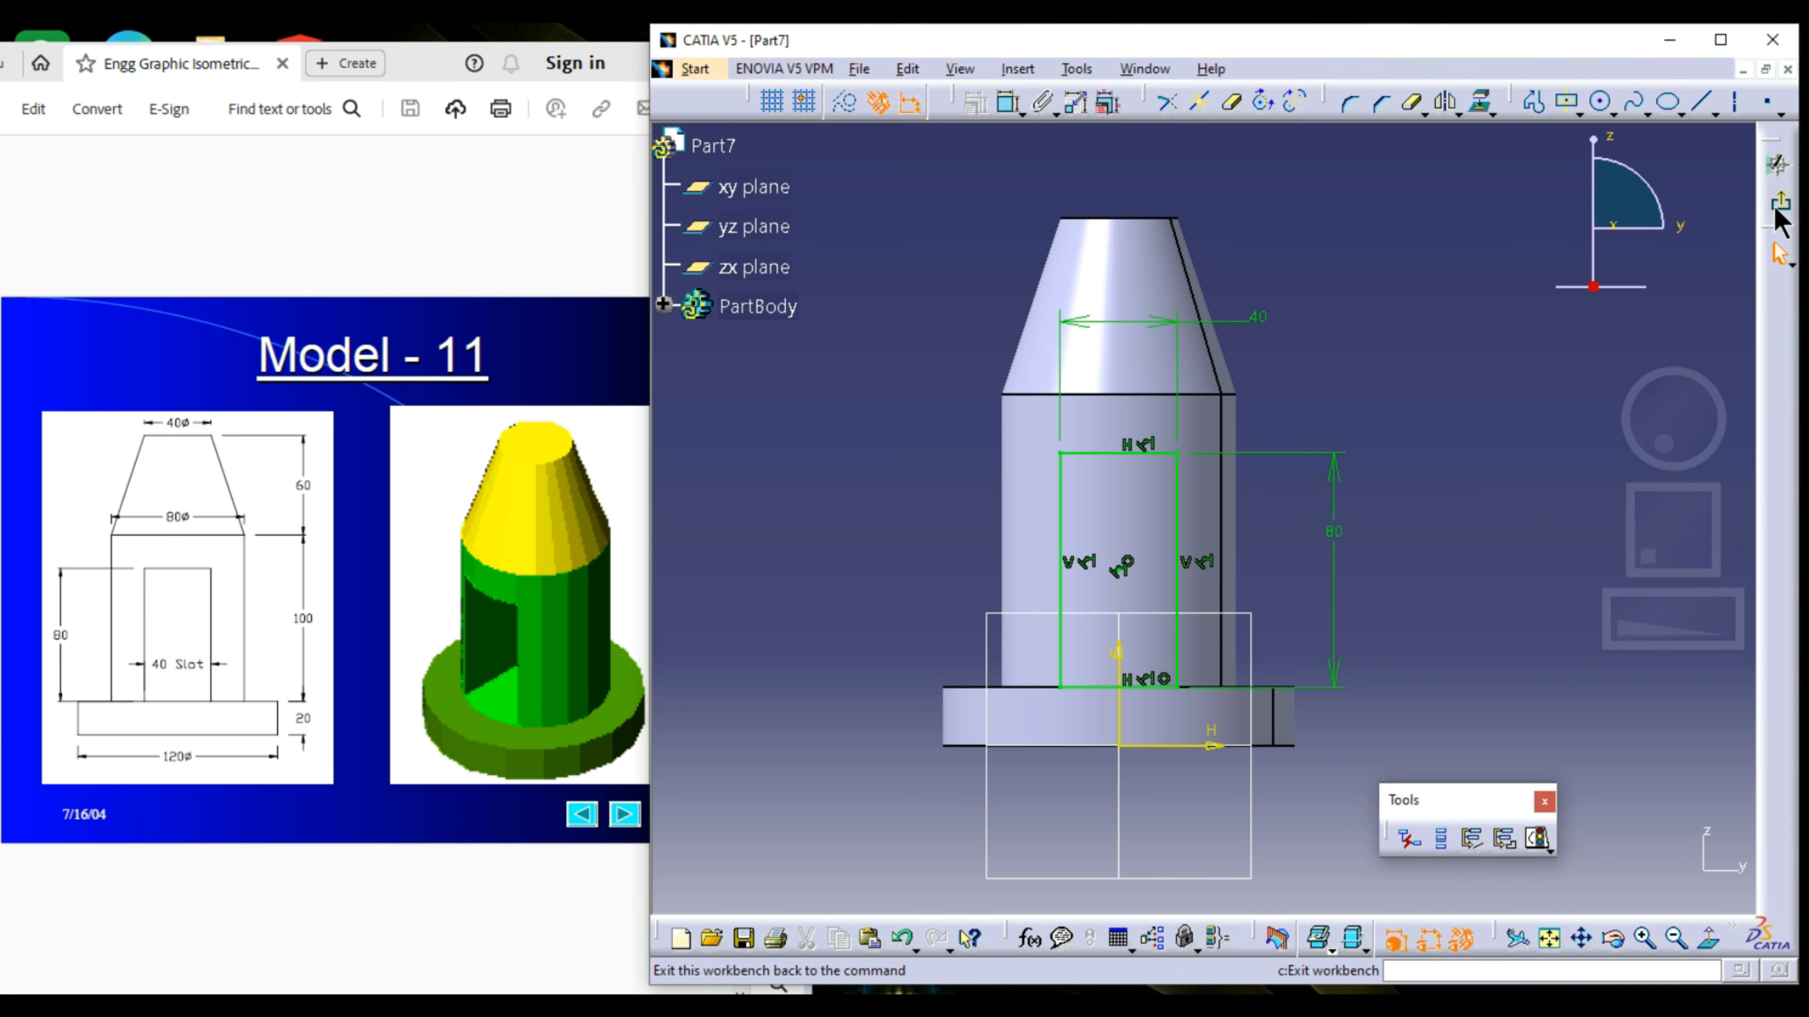
Step: Exit the sketch and cut the rectangle through the cylinder as a pocket with mirrored extent and a depth of 72 mm
{"action": "left_click", "coordinate": [1776, 166]}
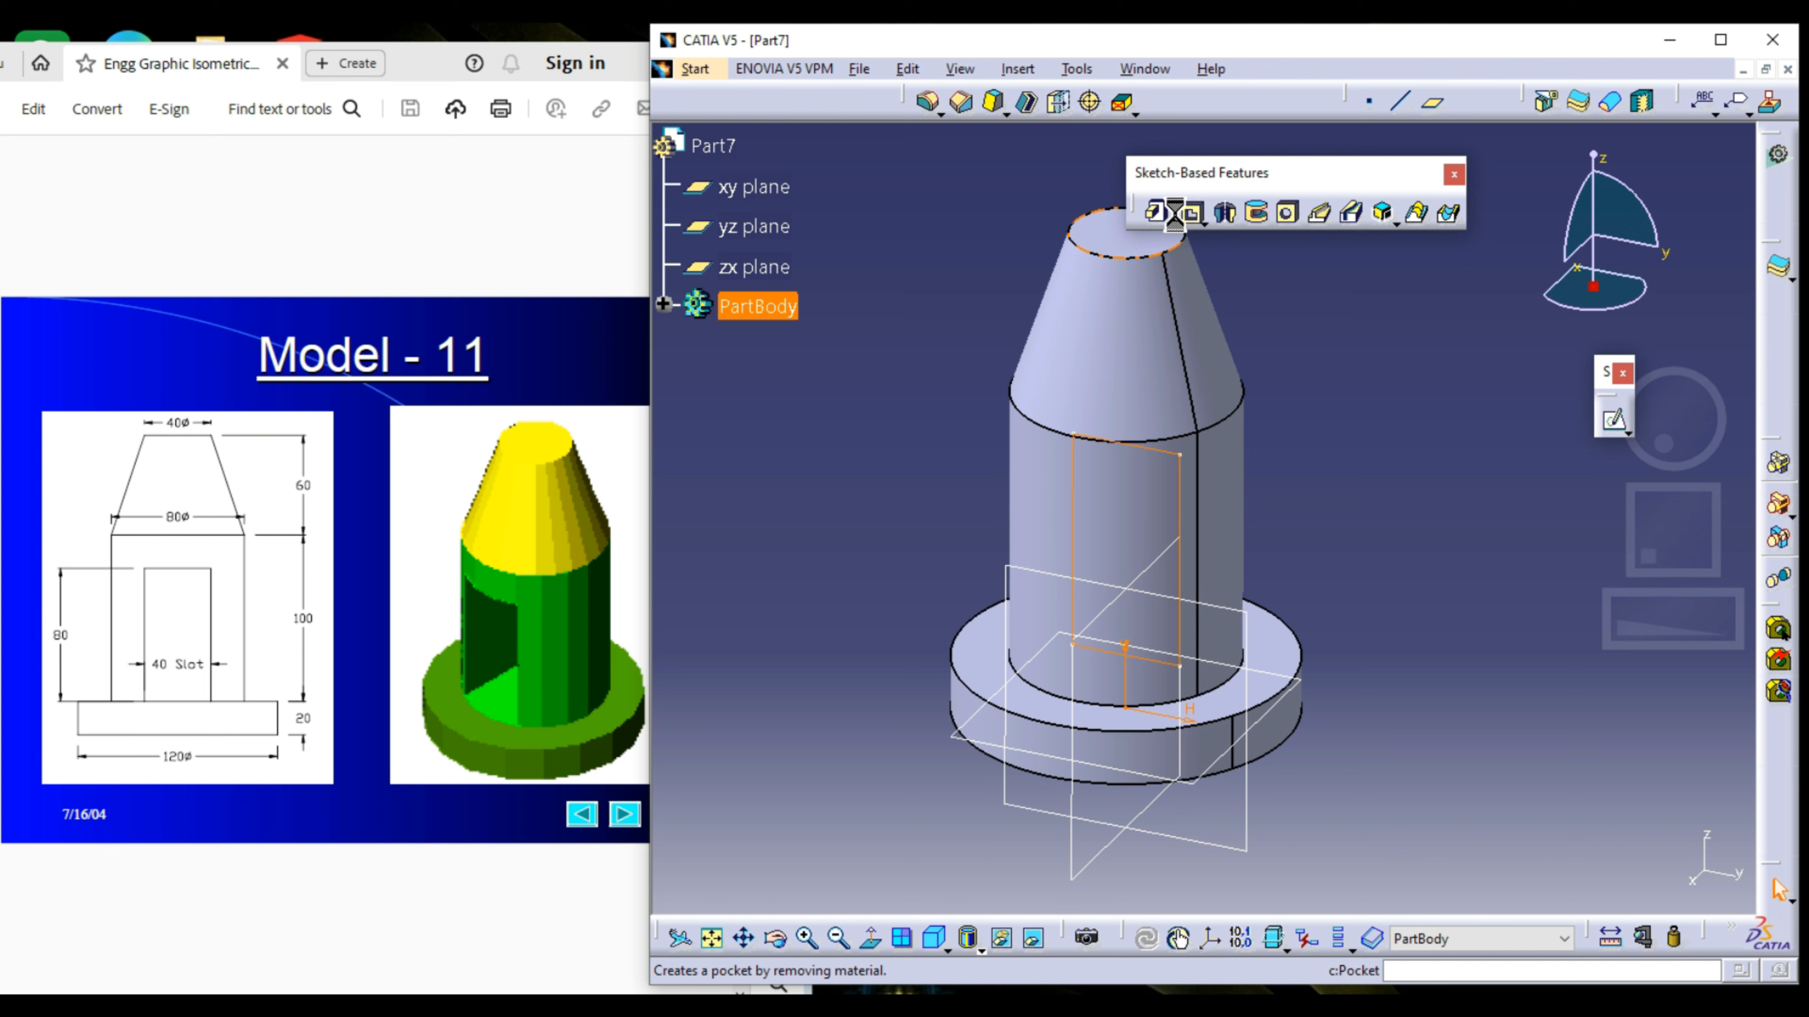
{"action": "left_click", "coordinate": [1184, 214]}
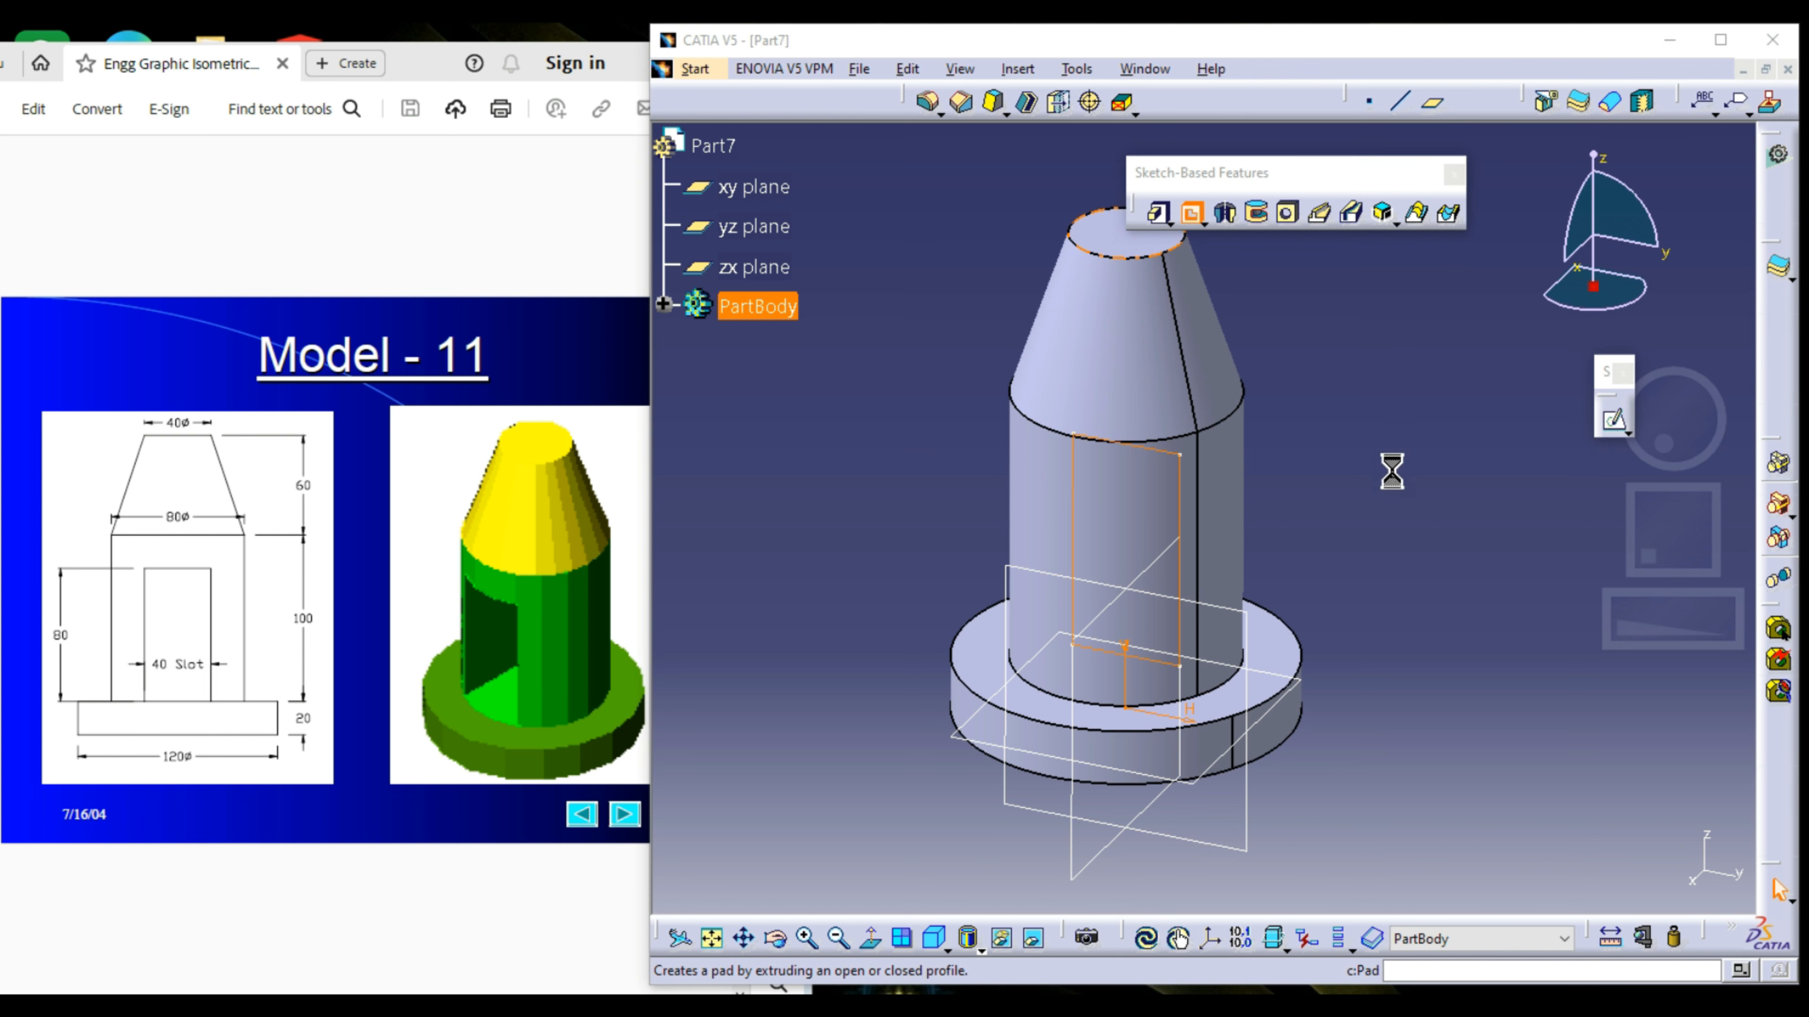
{"action": "left_click", "coordinate": [1217, 421]}
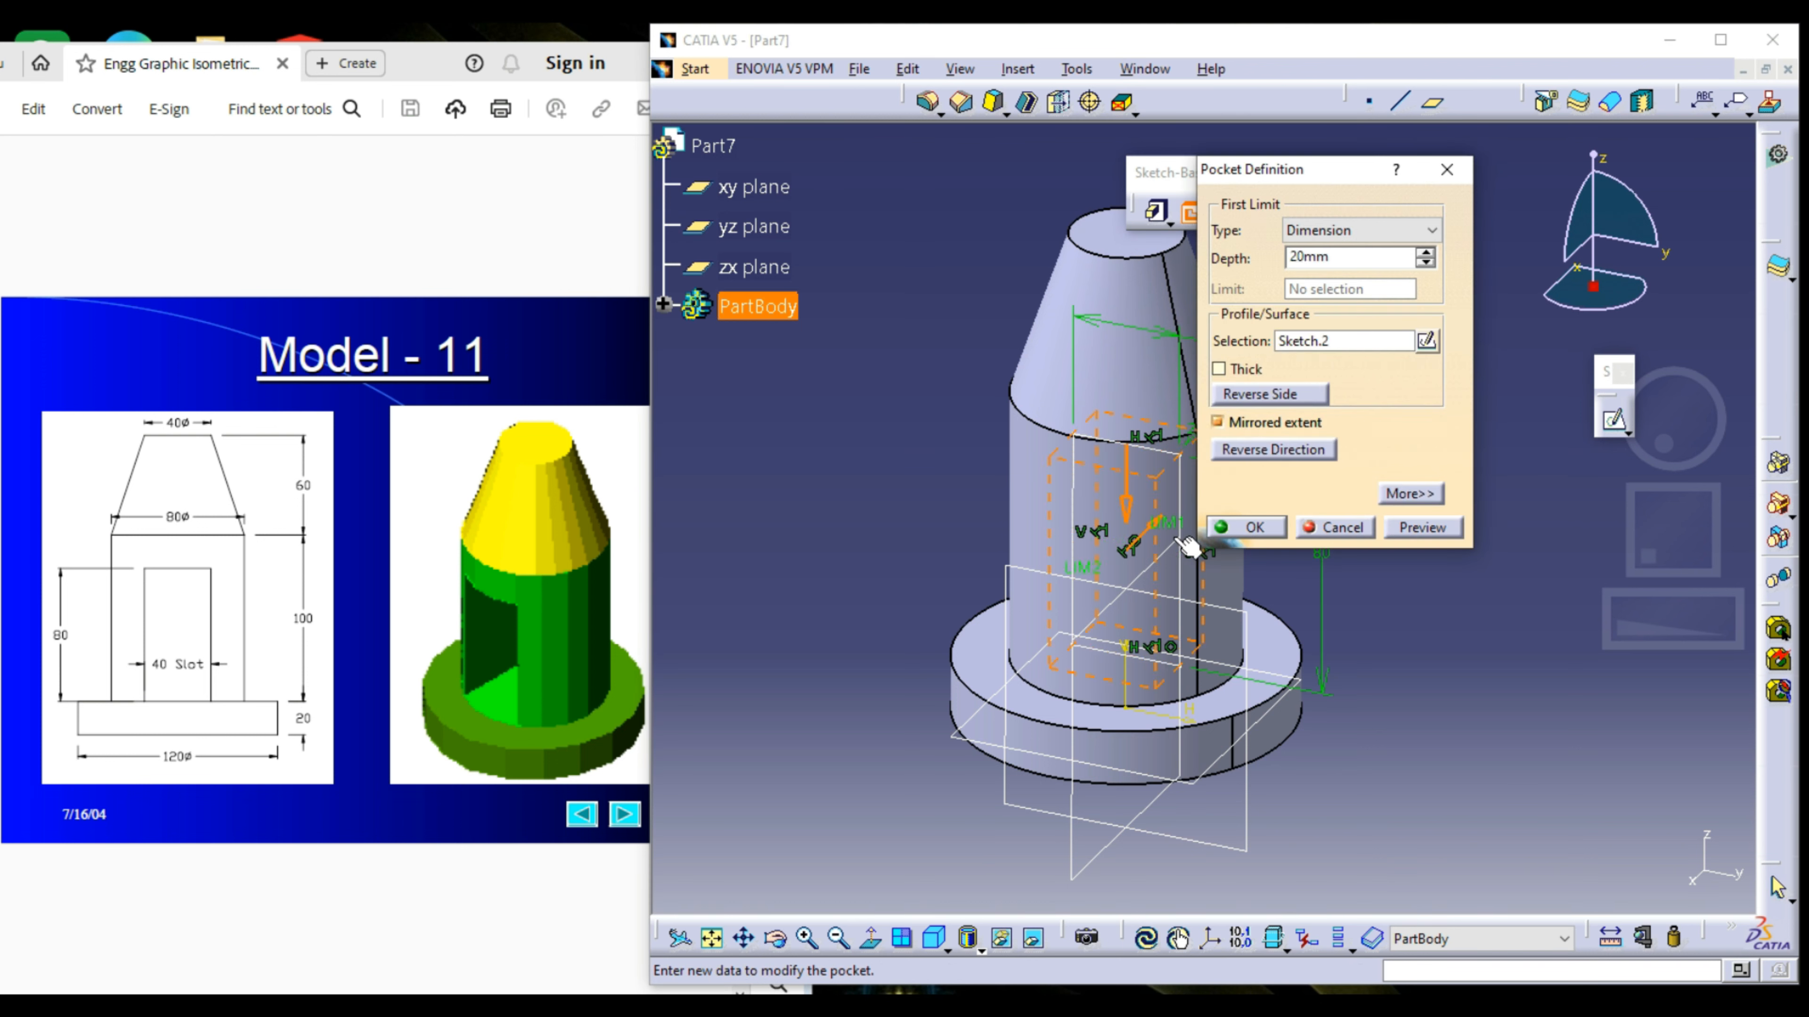
{"action": "left_click_drag", "start_coordinate": [1172, 536], "coordinate": [1243, 492]}
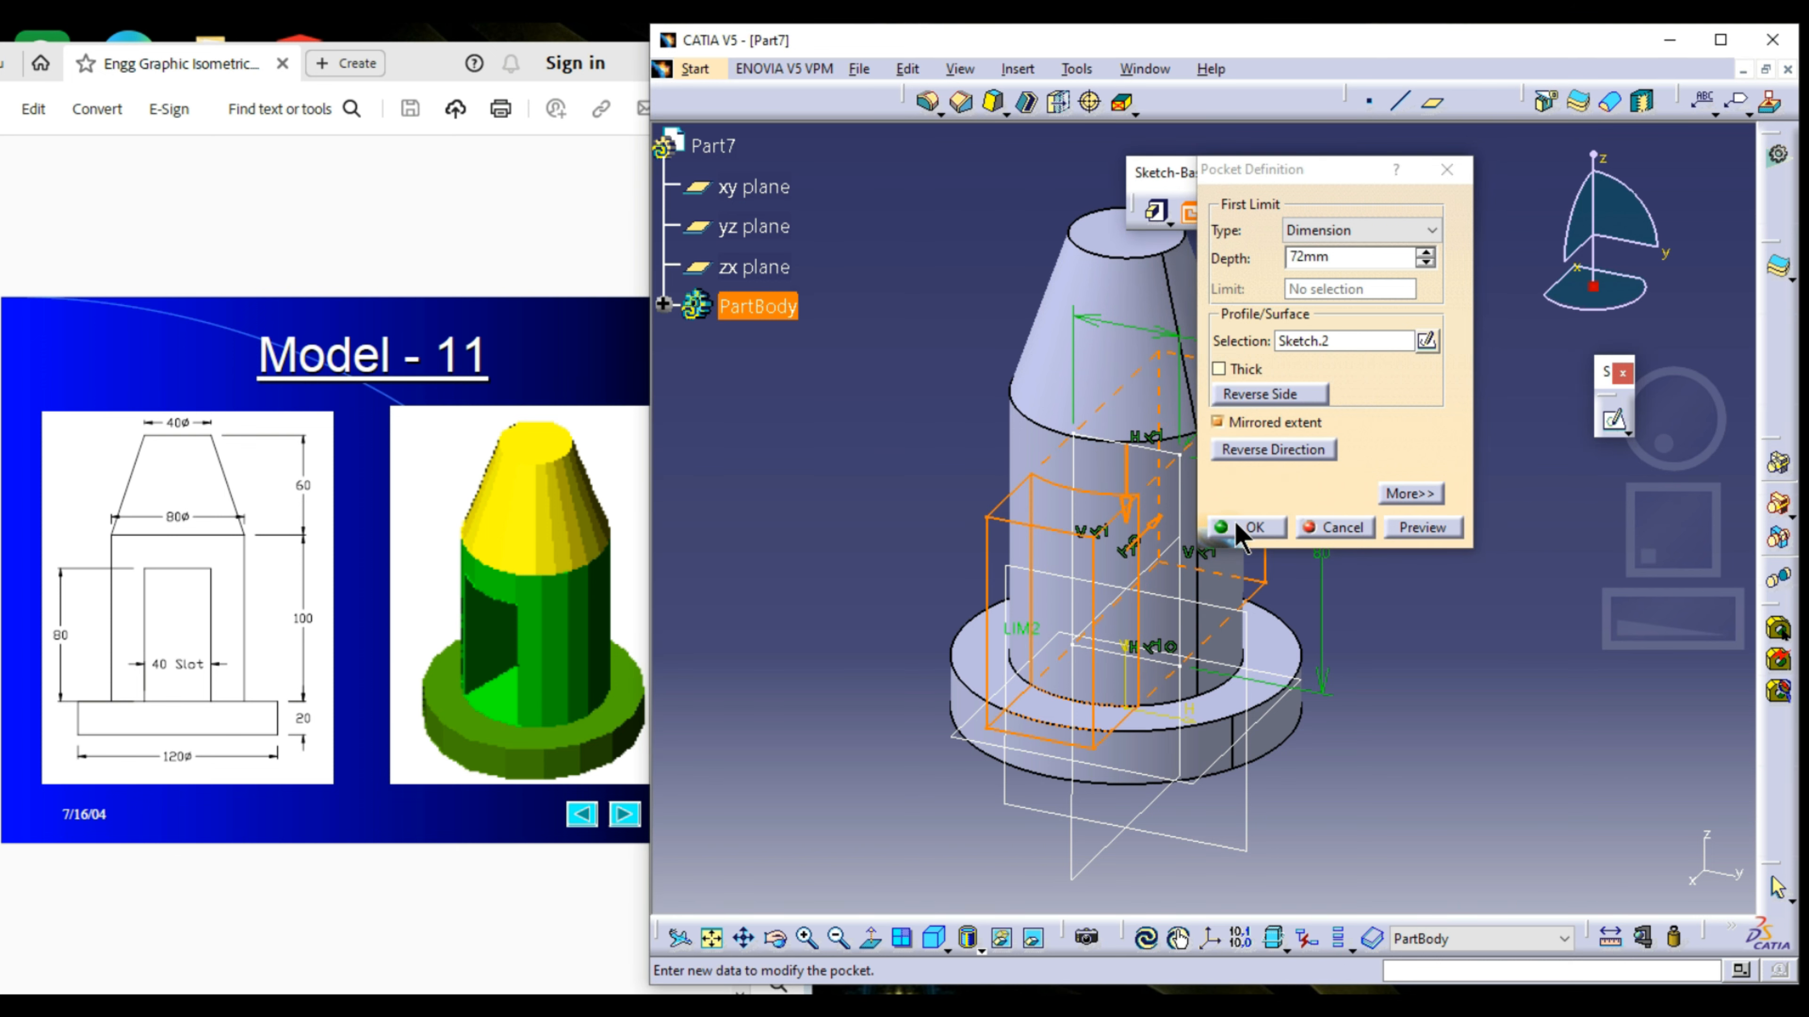
{"action": "left_click", "coordinate": [1256, 527]}
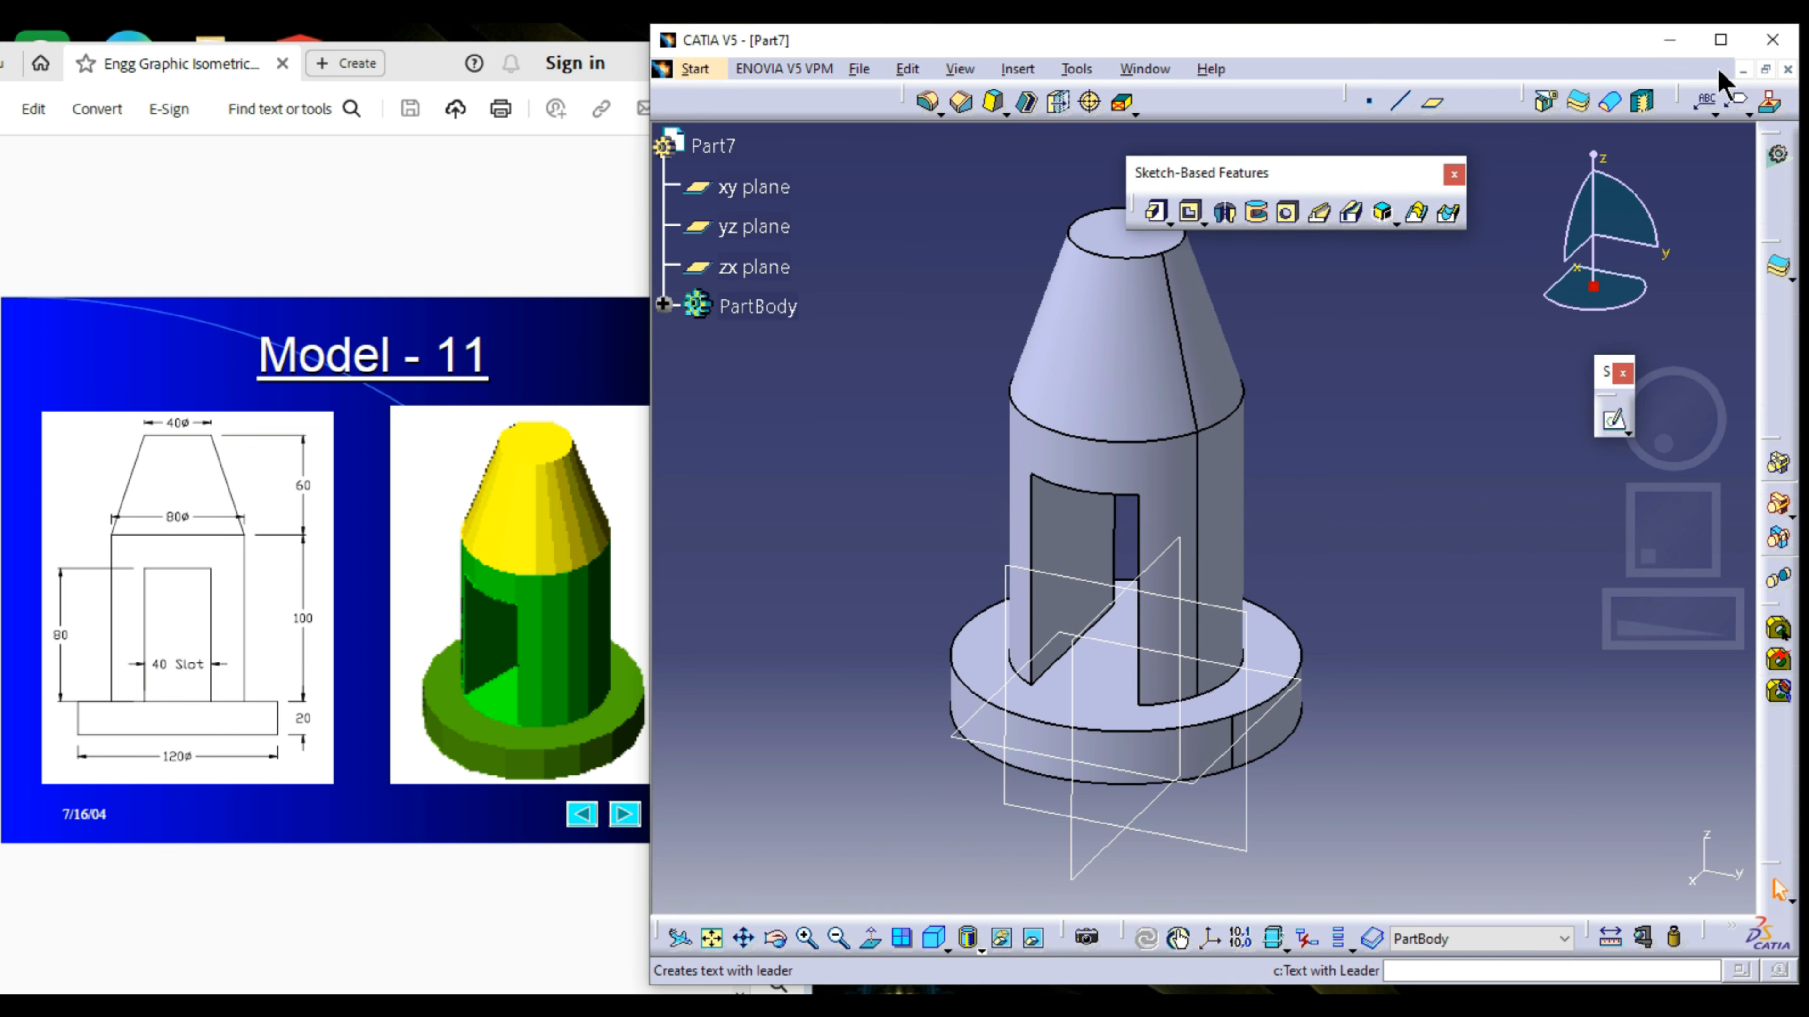
{"action": "left_click", "coordinate": [1720, 40]}
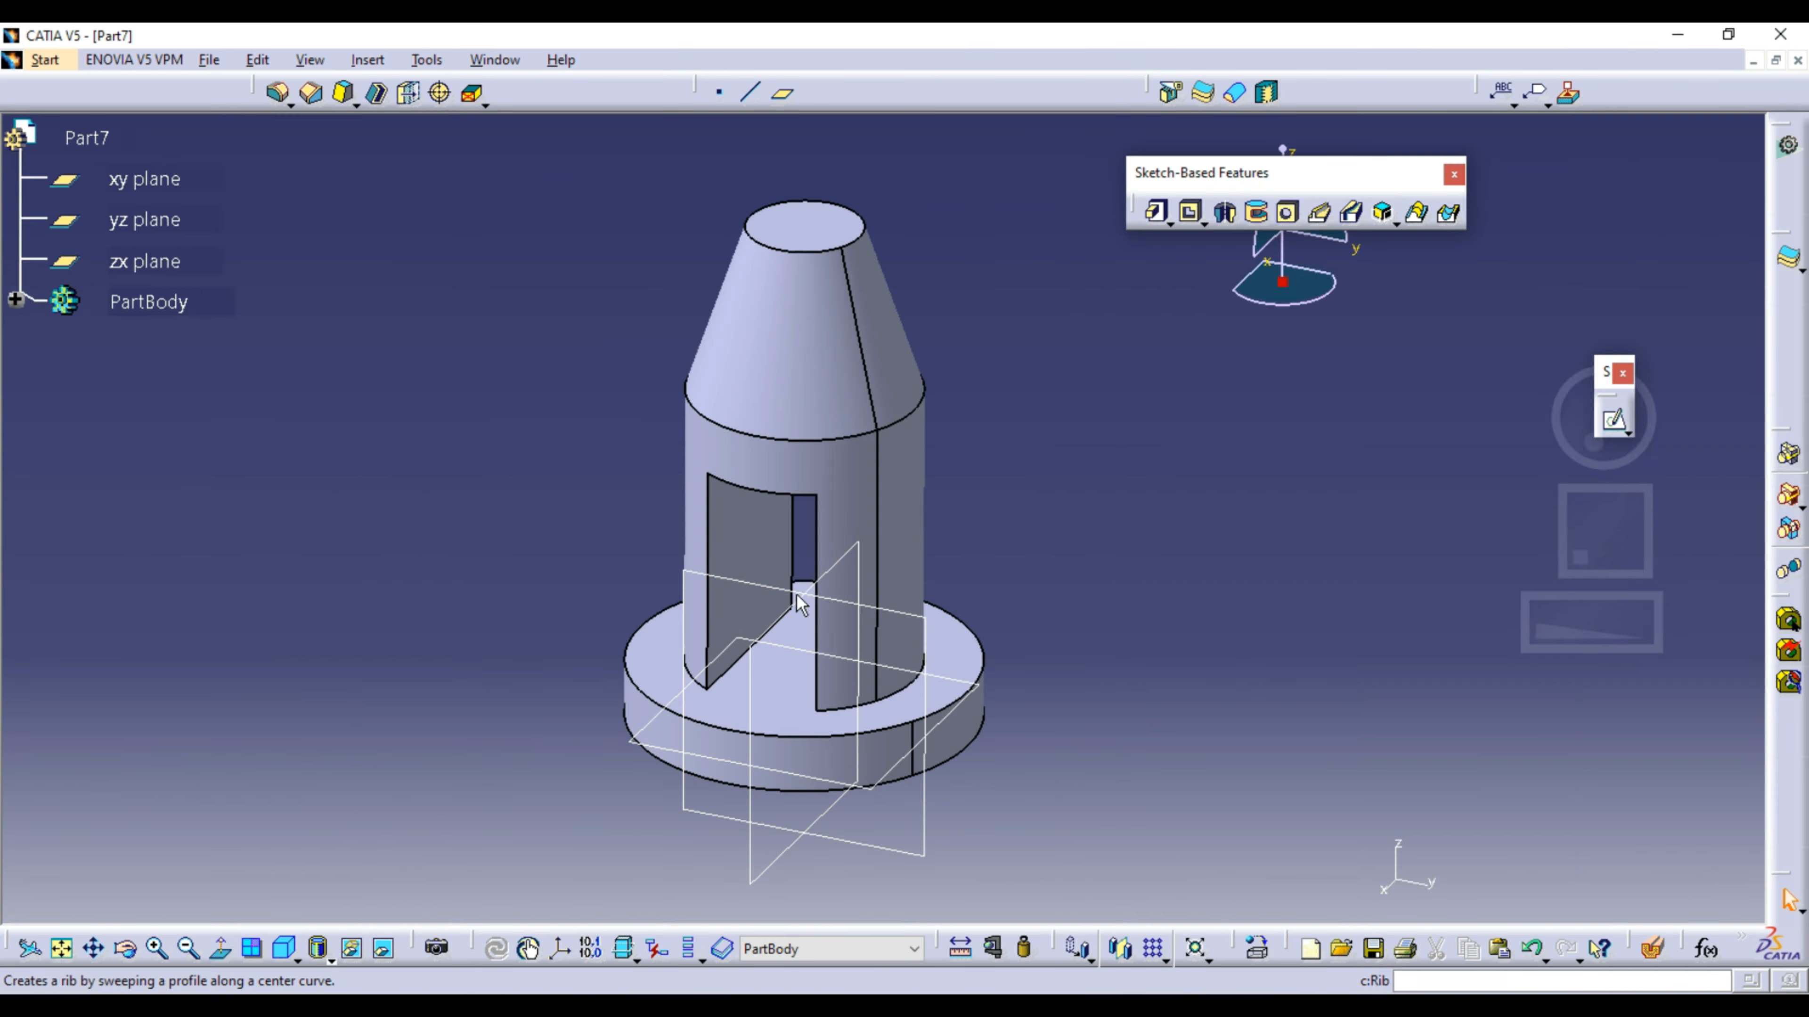
{"action": "middle_click_drag", "start_coordinate": [978, 707], "coordinate": [936, 658]}
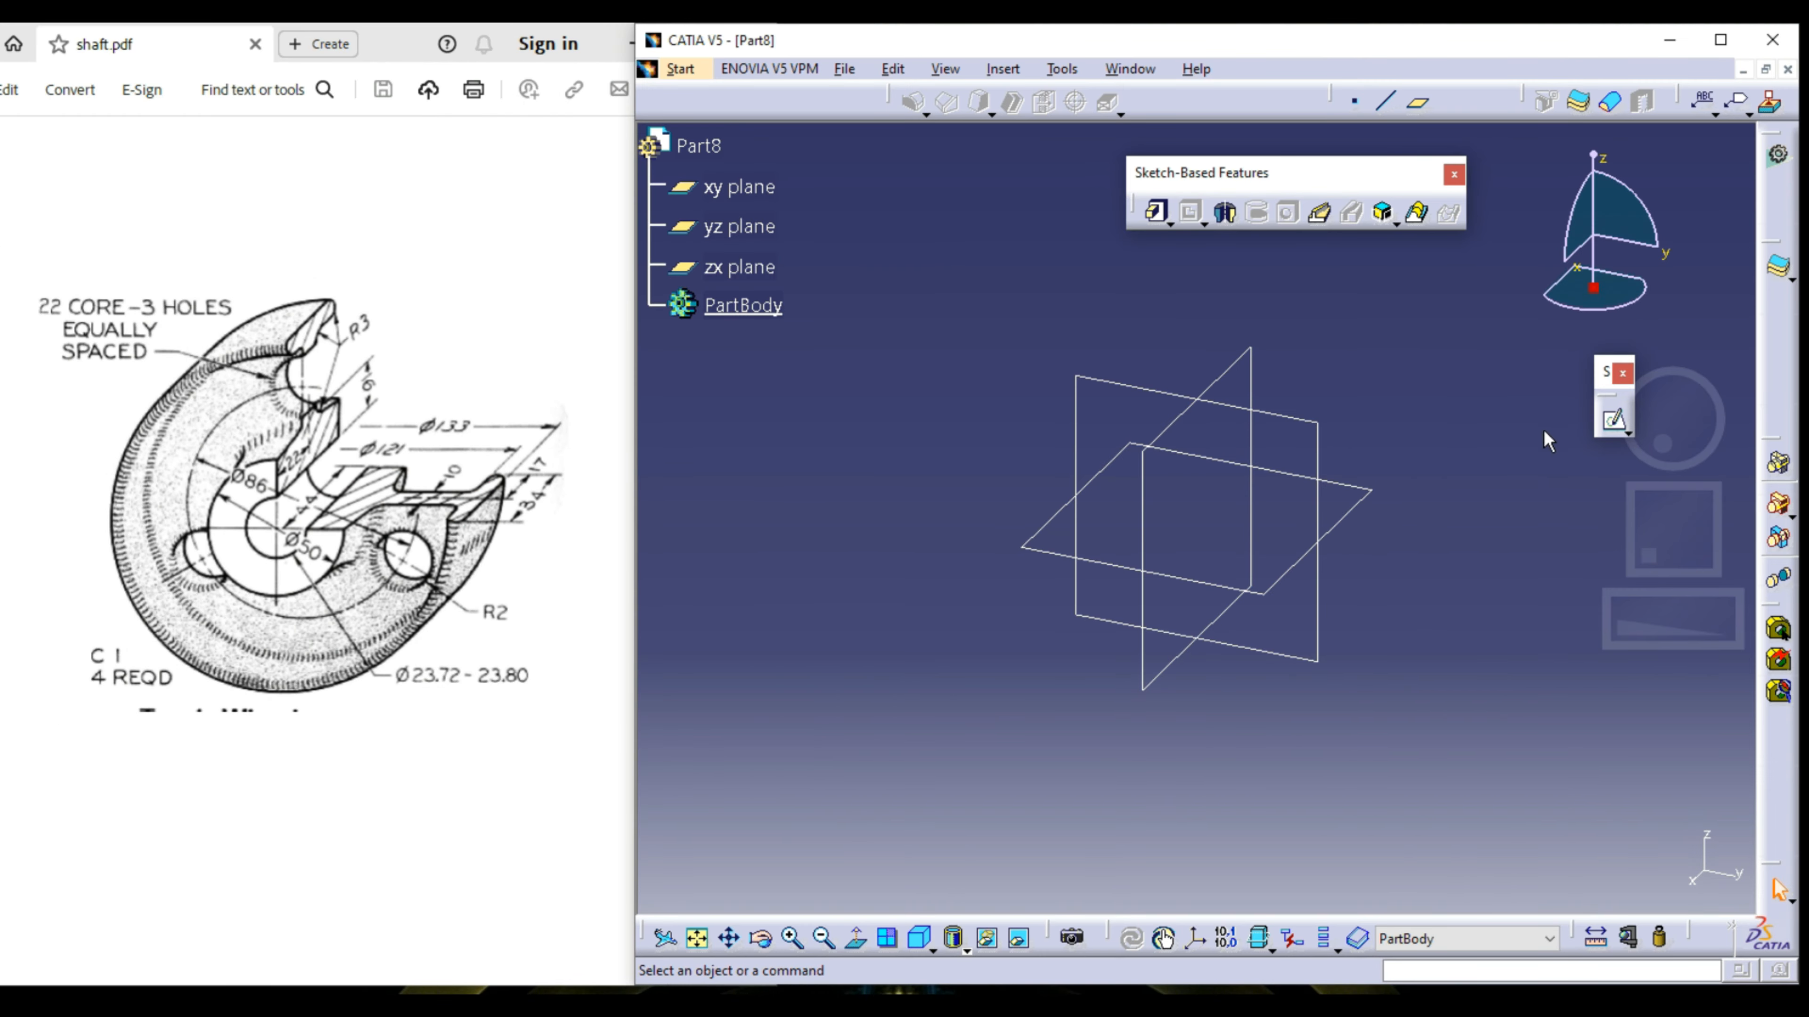
Step: Start a sketch on the zx plane and draw a centered rectangle about 100 mm wide and 26 mm high on the vertical axis above the origin
{"action": "left_click", "coordinate": [1612, 418]}
{"action": "left_click", "coordinate": [1265, 401]}
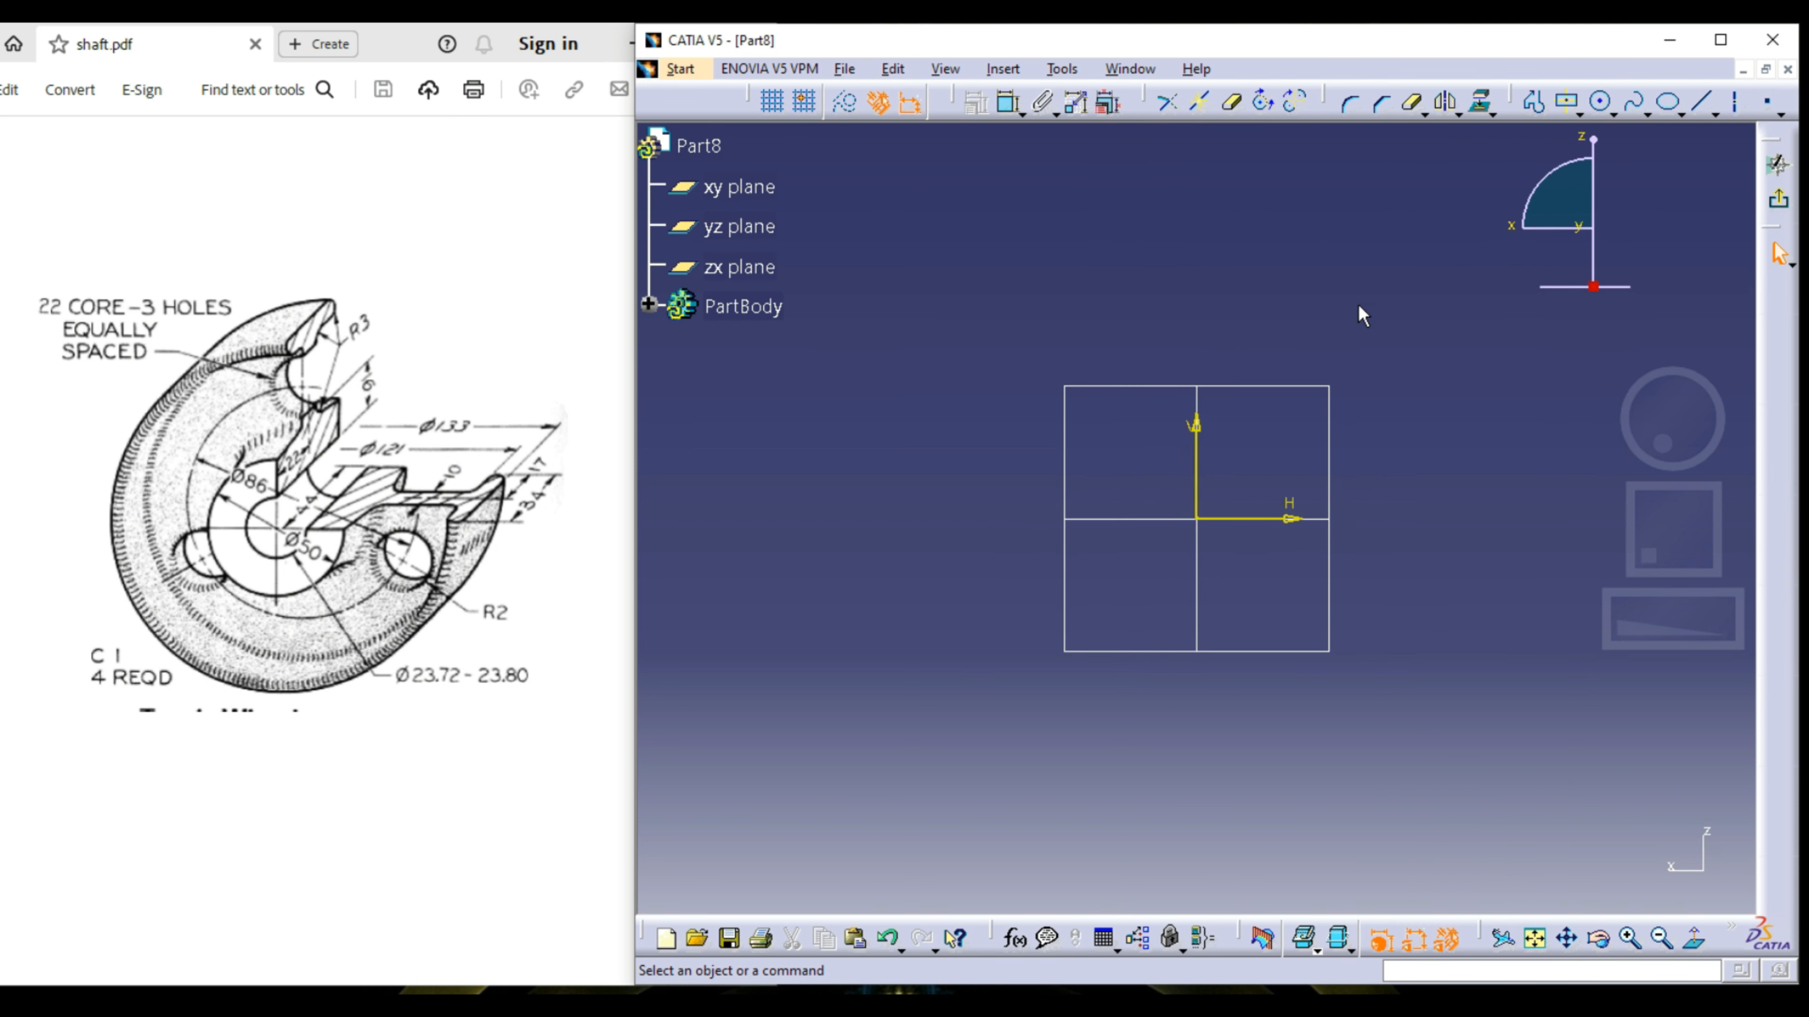
{"action": "middle_click_drag", "start_coordinate": [1361, 314], "coordinate": [1343, 378]}
{"action": "left_click", "coordinate": [1567, 102]}
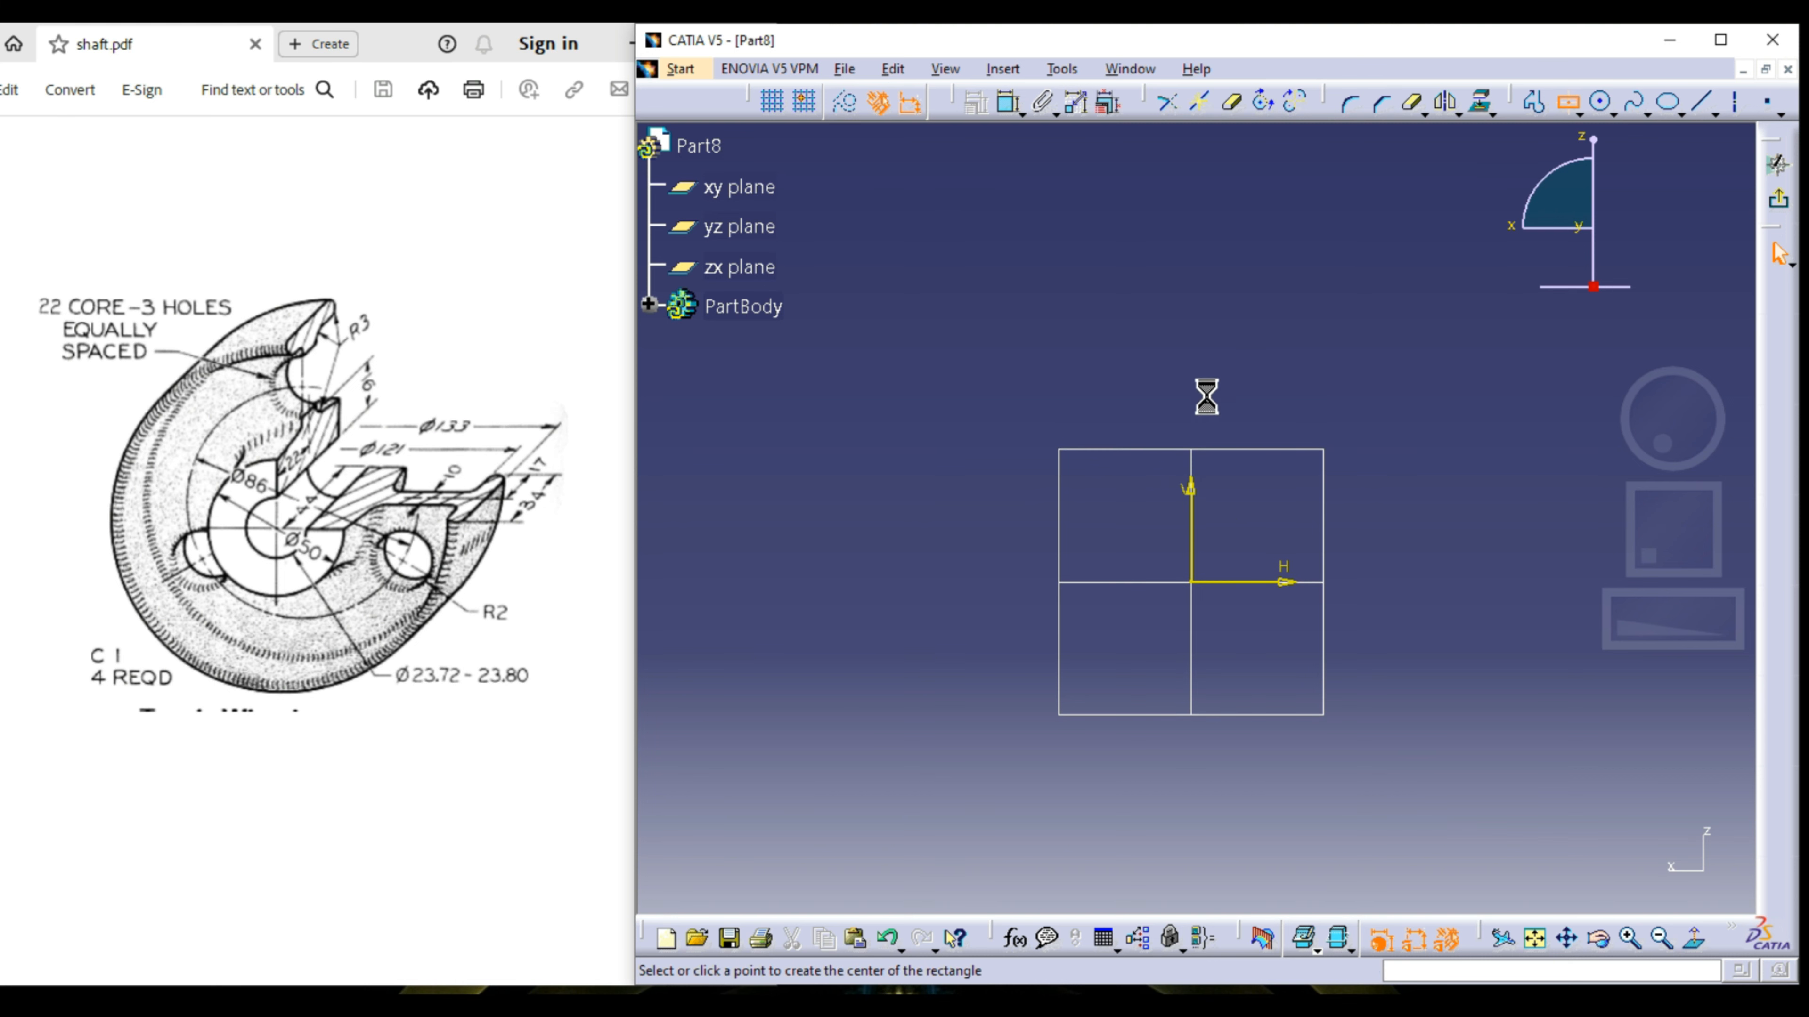
{"action": "left_click", "coordinate": [1191, 430]}
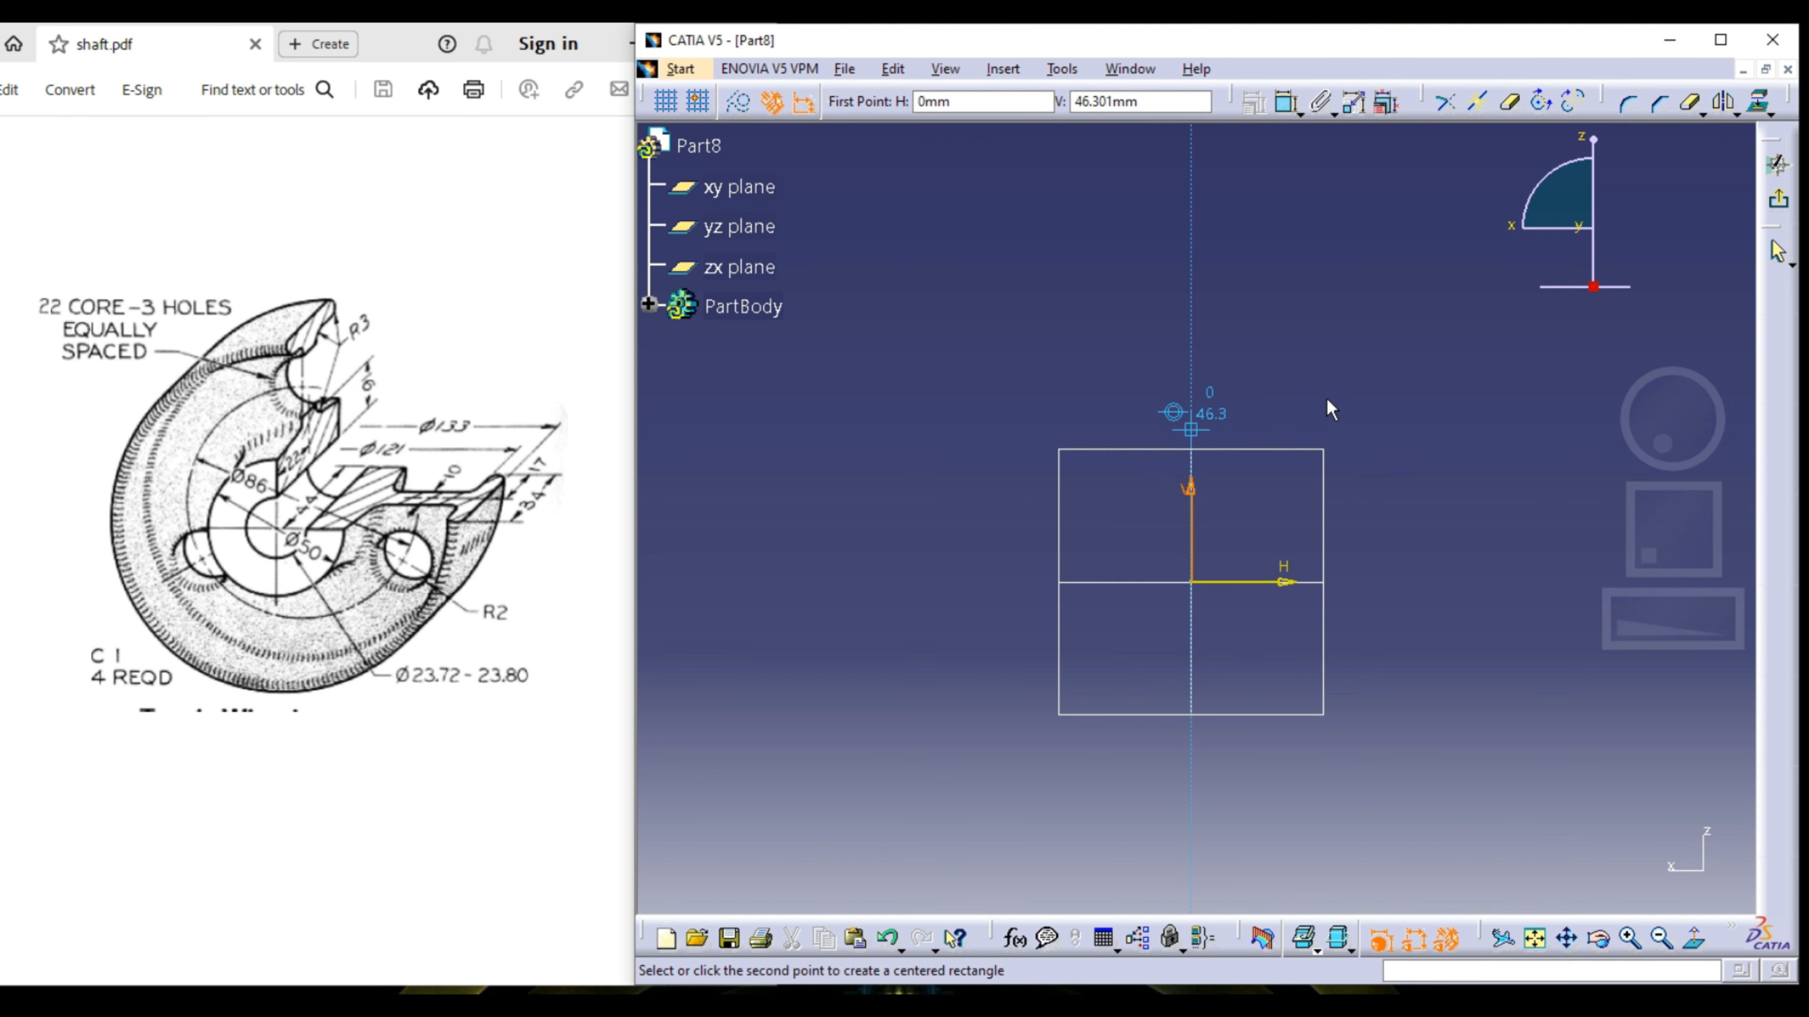
{"action": "left_click", "coordinate": [1355, 386]}
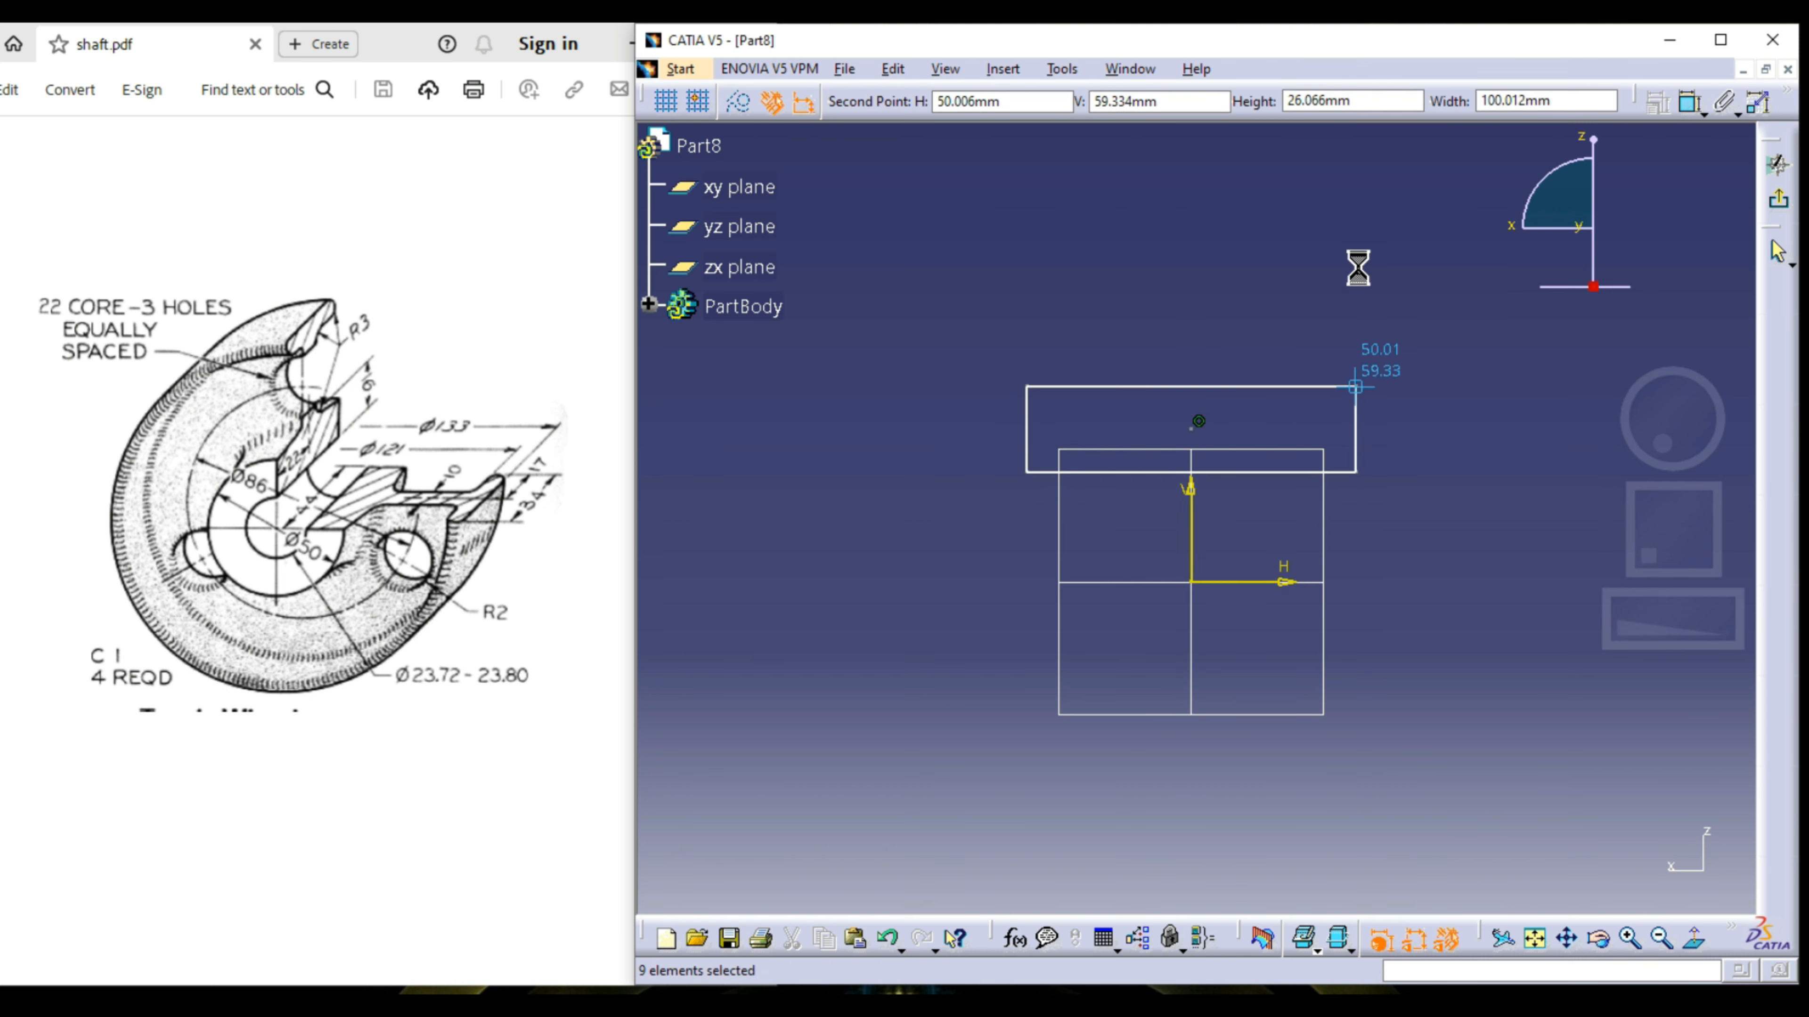
{"action": "left_click", "coordinate": [1240, 575]}
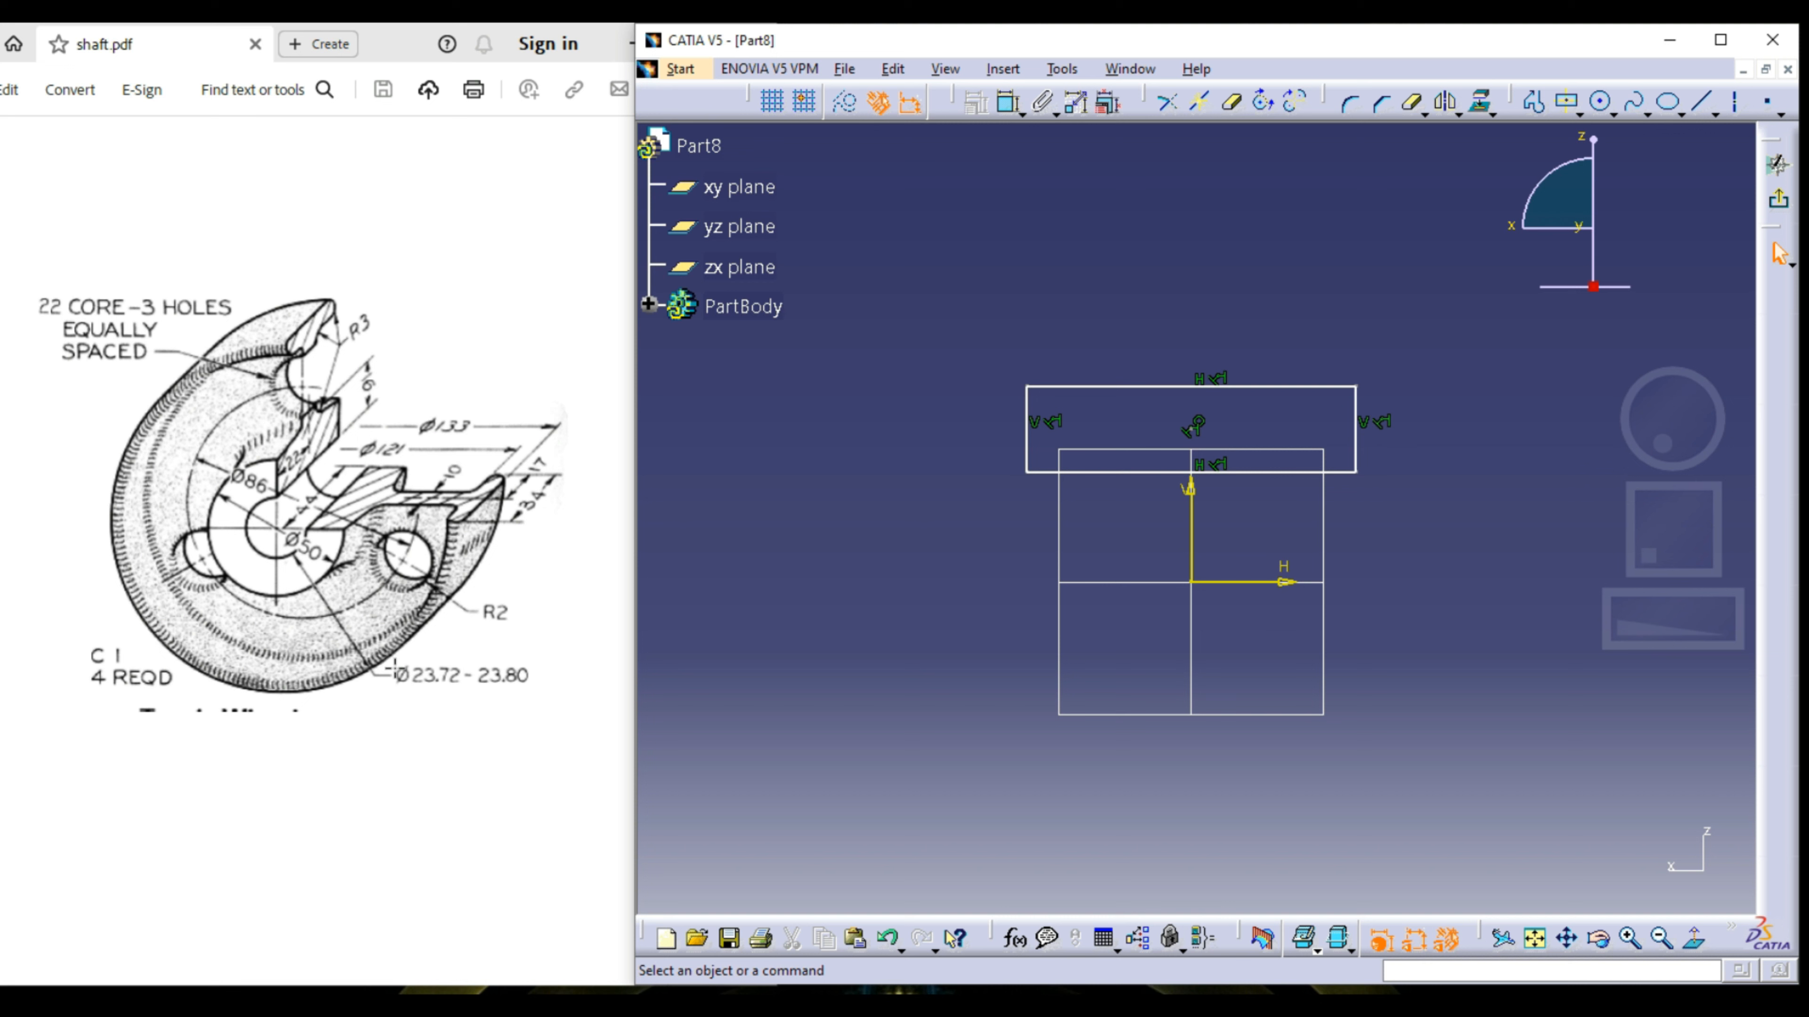
Step: Mark the 23.72–23.80 bore diameter on the drawing, then dimension the rectangle's lower edge from the horizontal axis and set it to 23.80/2
{"action": "left_click_drag", "start_coordinate": [392, 660], "coordinate": [538, 700]}
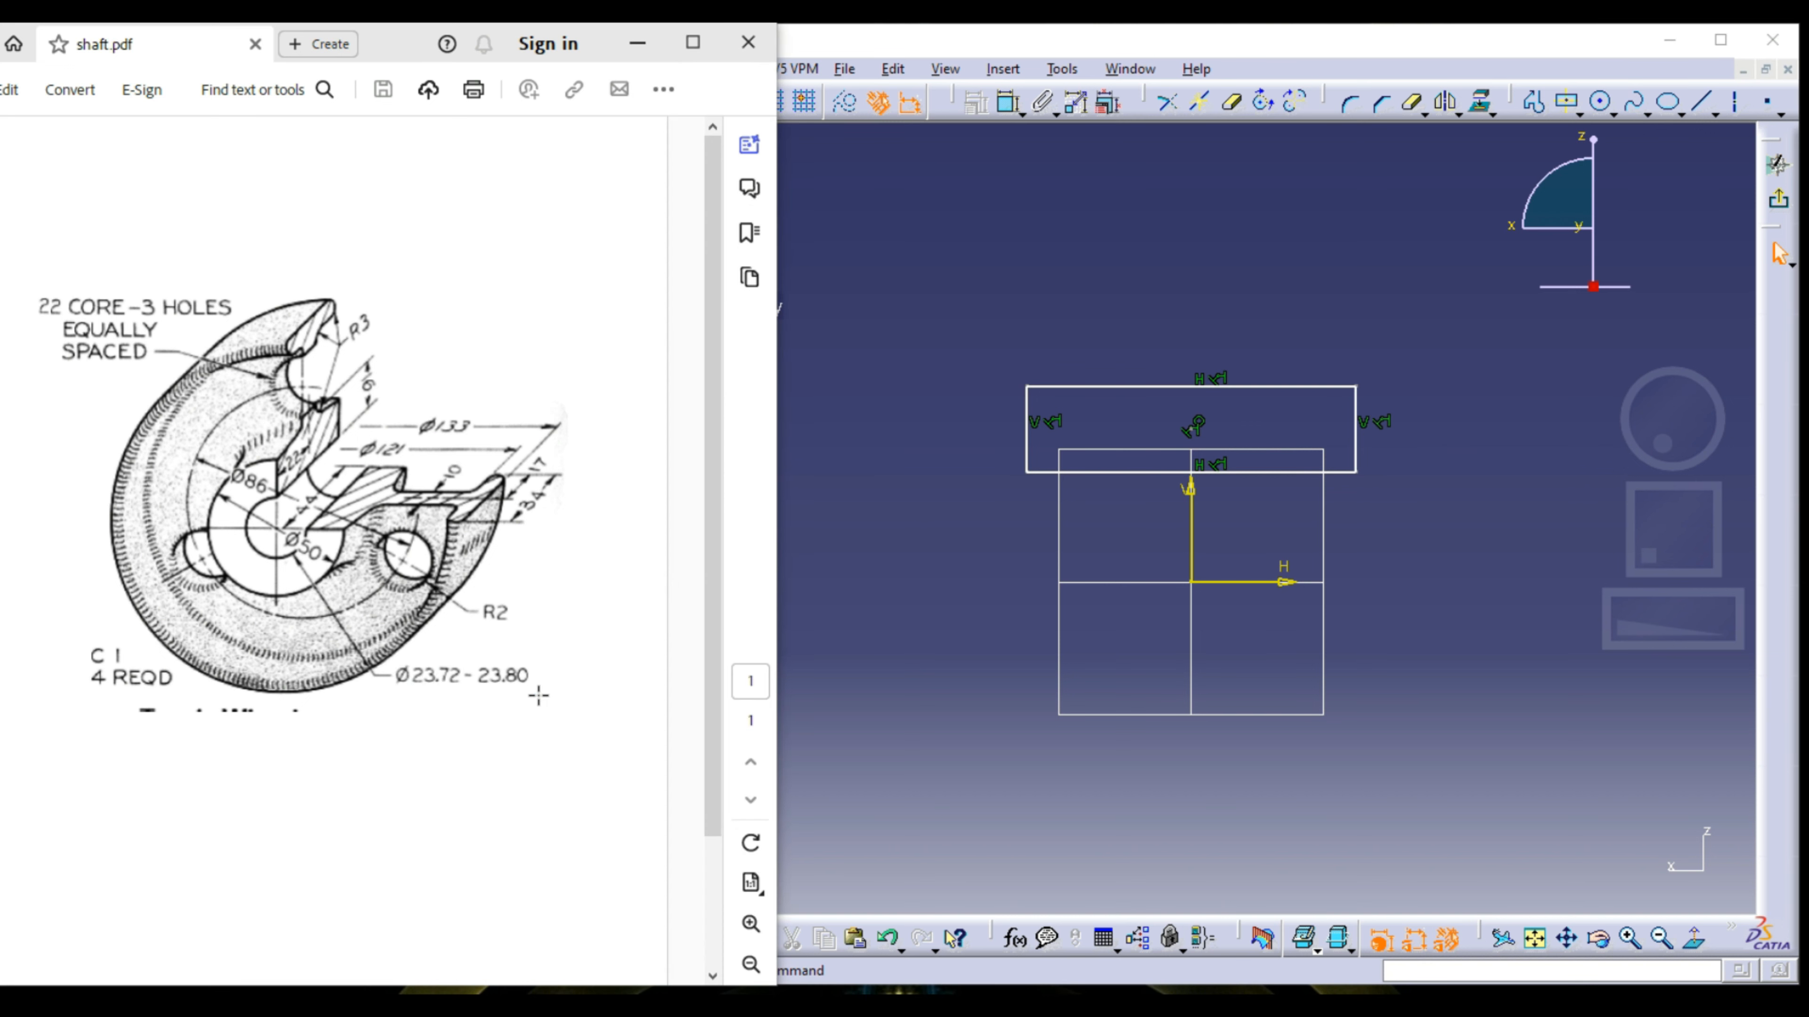
{"action": "left_click", "coordinate": [866, 528]}
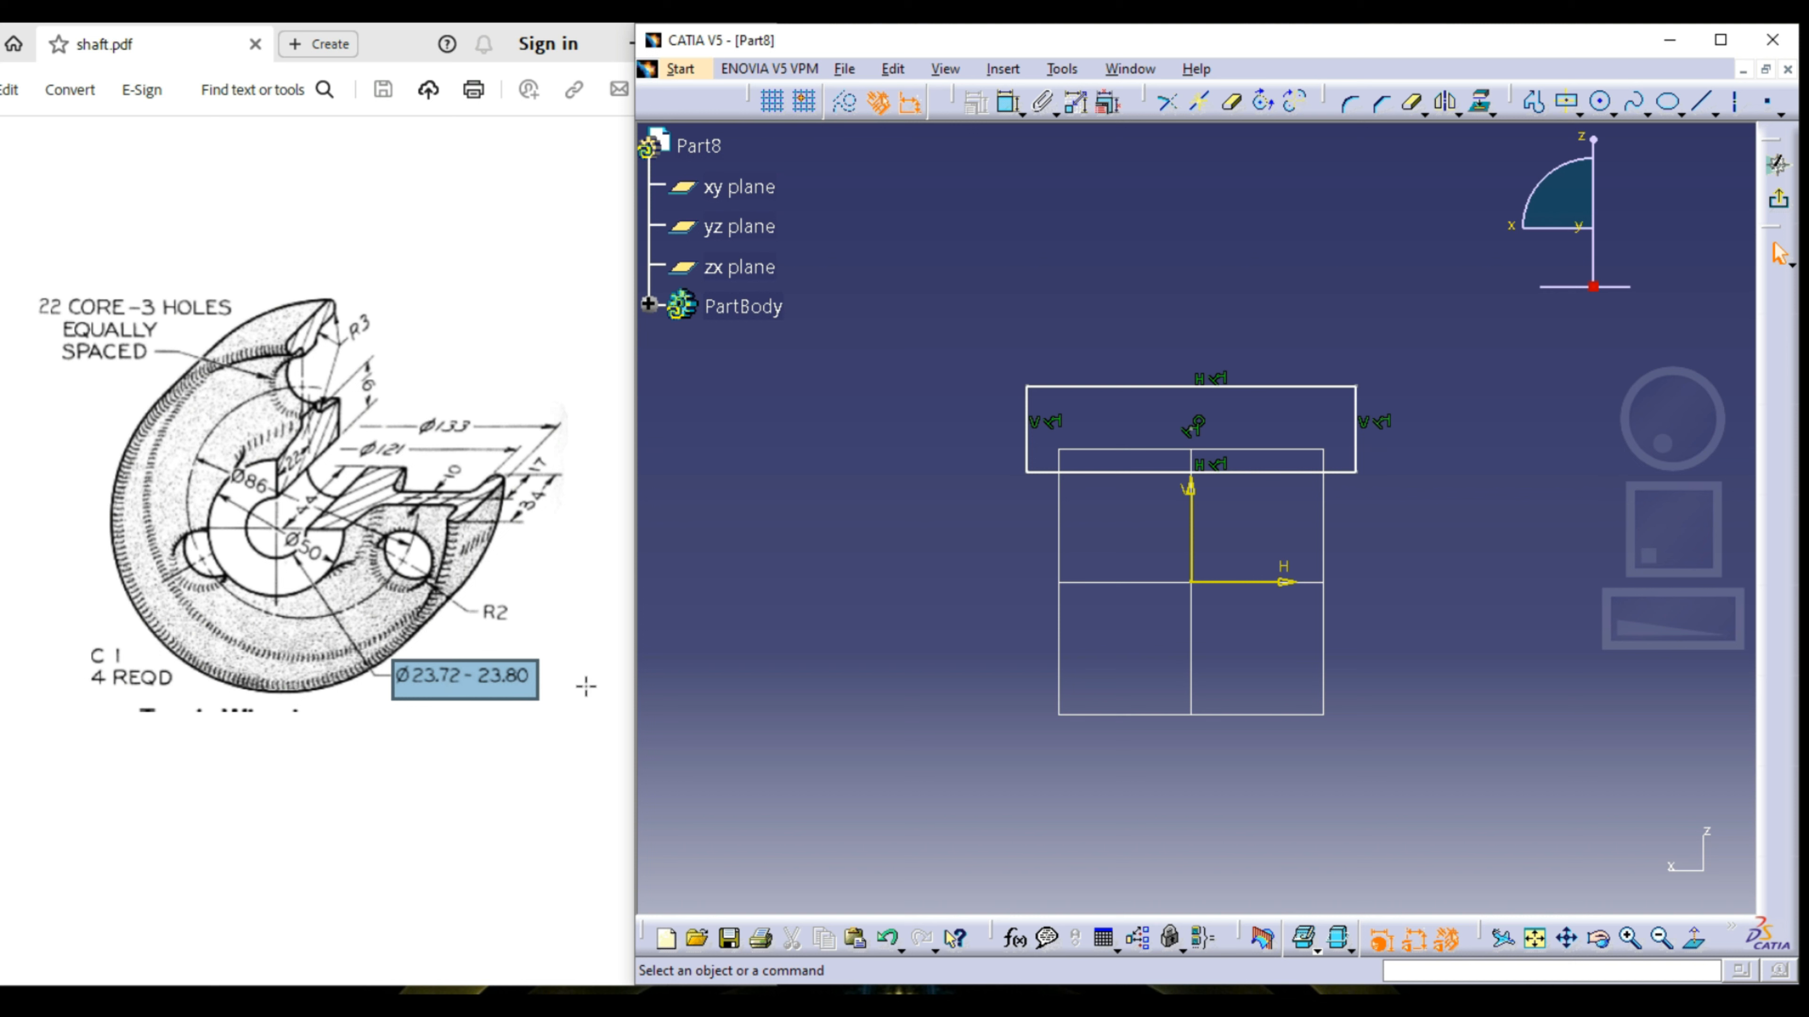
{"action": "left_click", "coordinate": [1007, 110]}
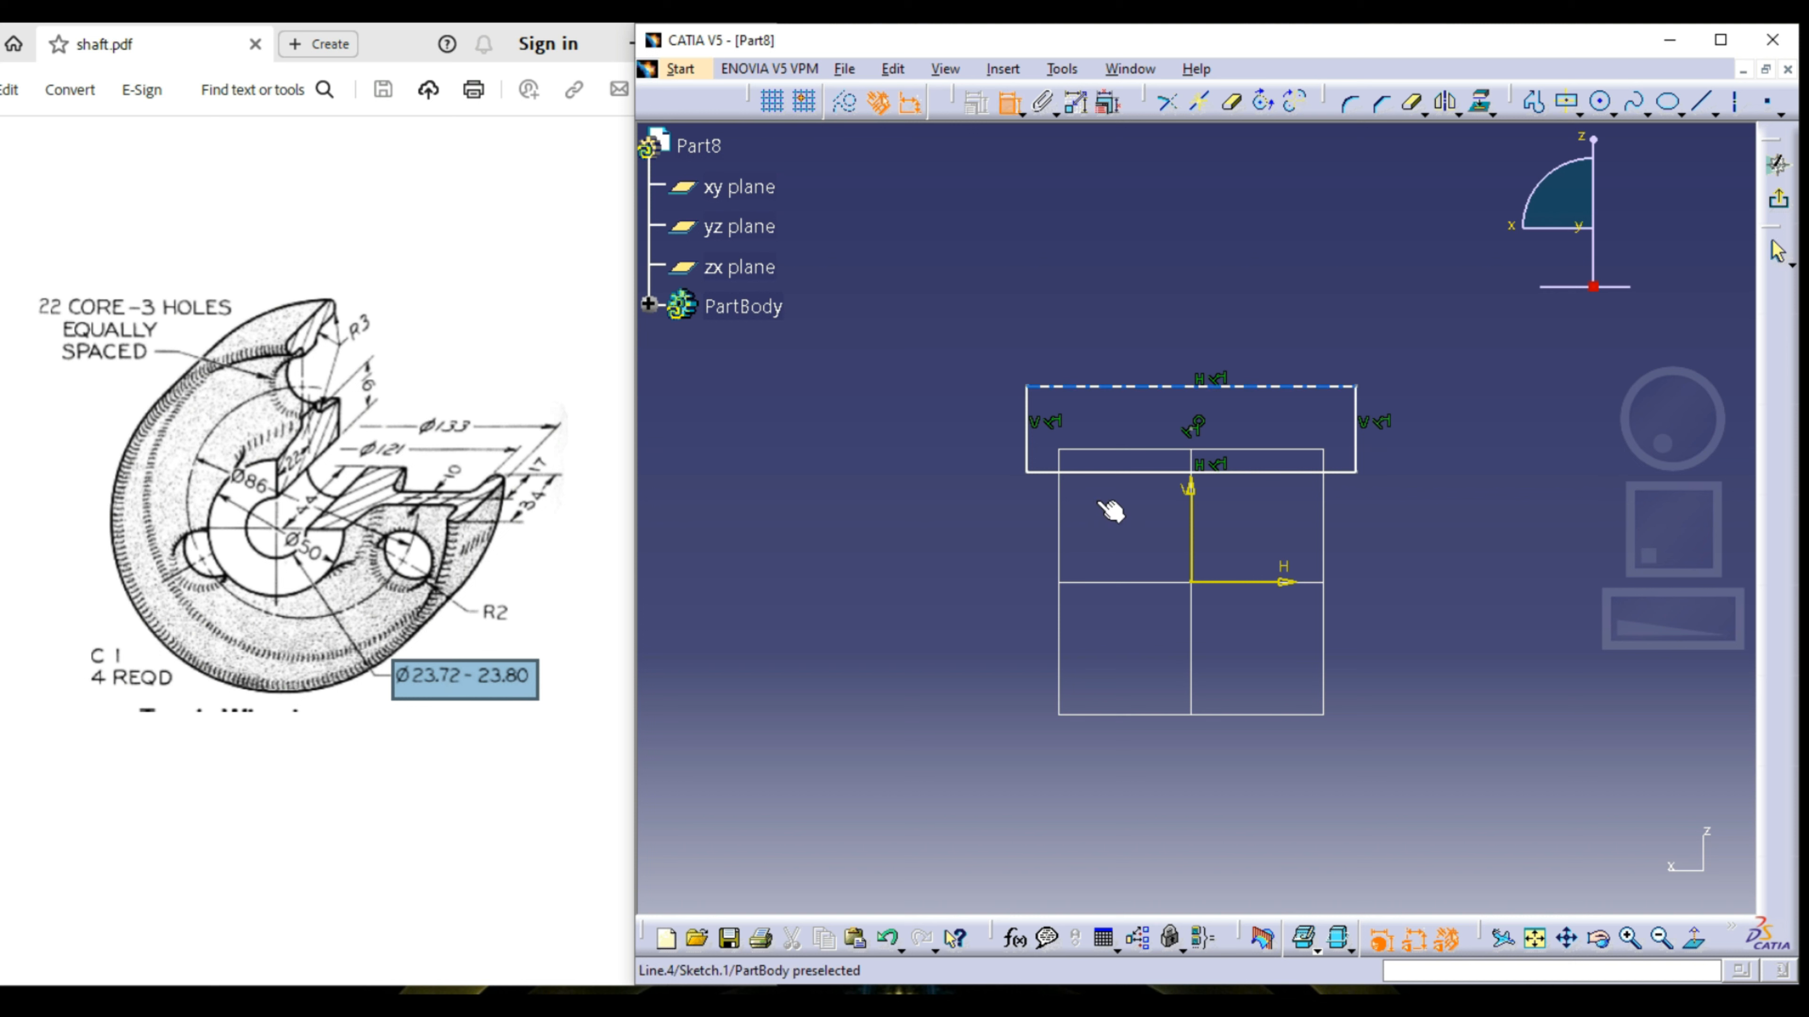
{"action": "left_click", "coordinate": [1118, 473]}
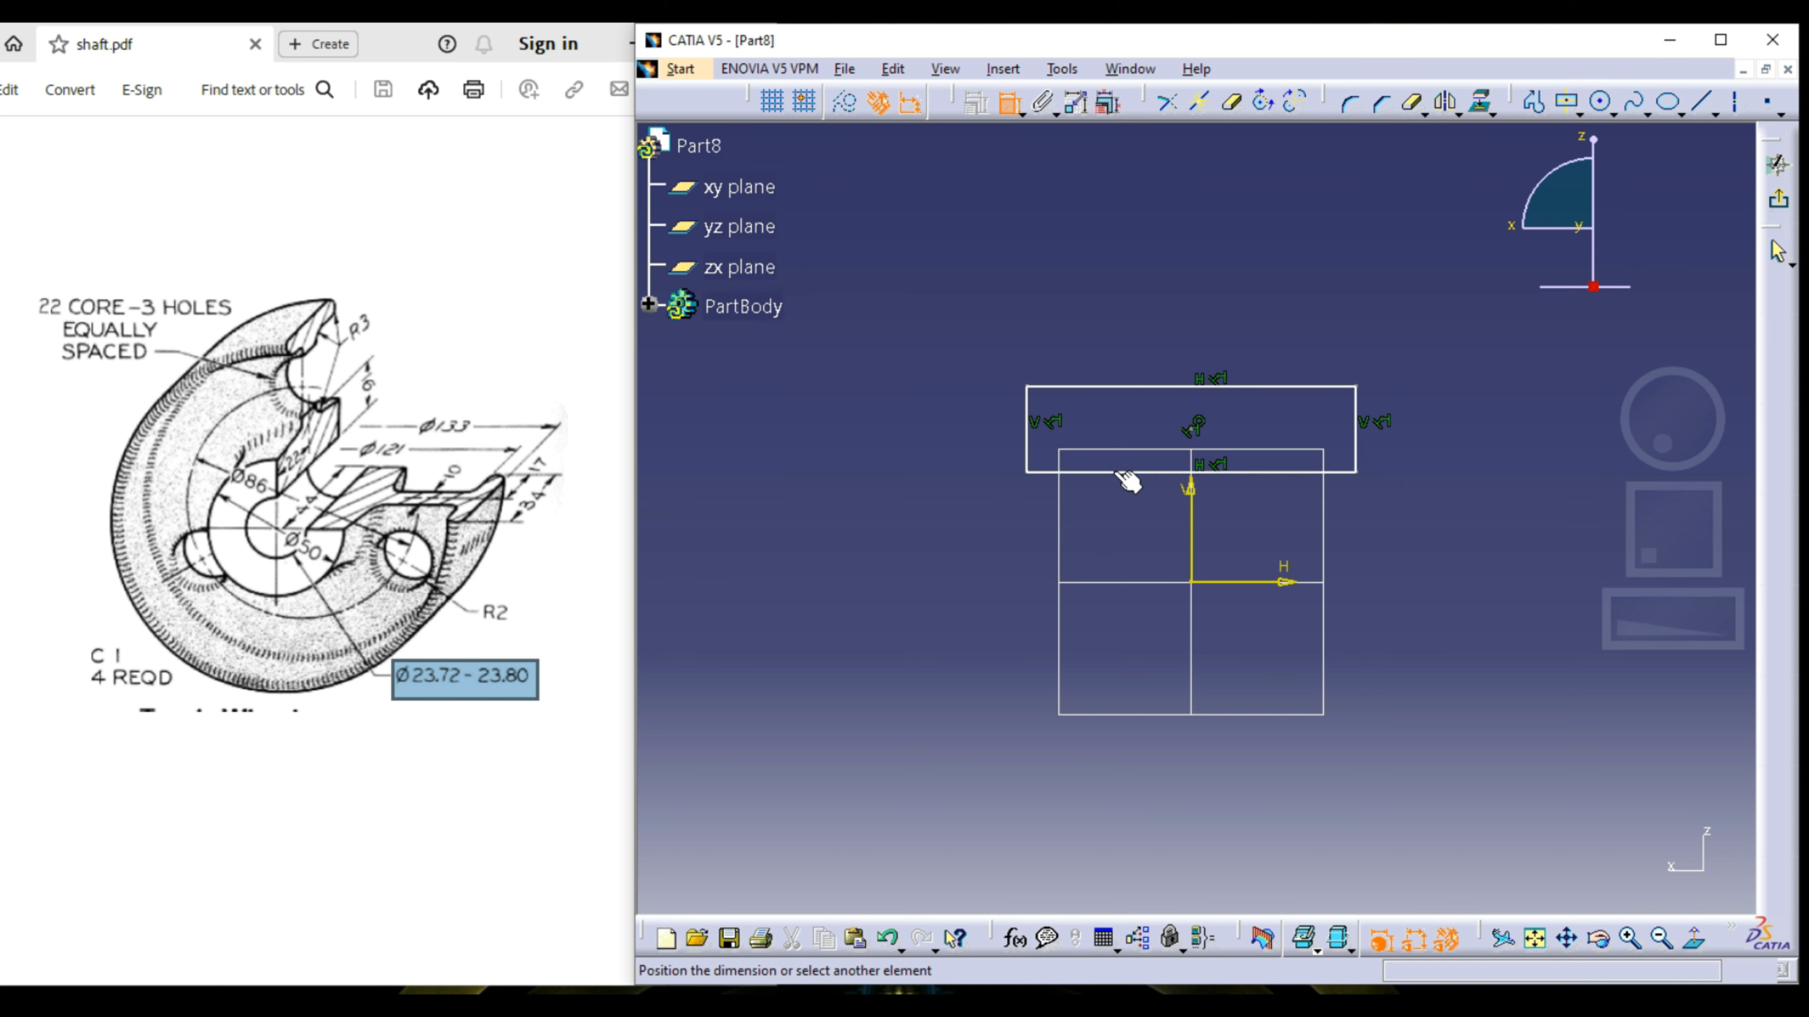
{"action": "left_click", "coordinate": [1241, 582]}
{"action": "left_click", "coordinate": [957, 520]}
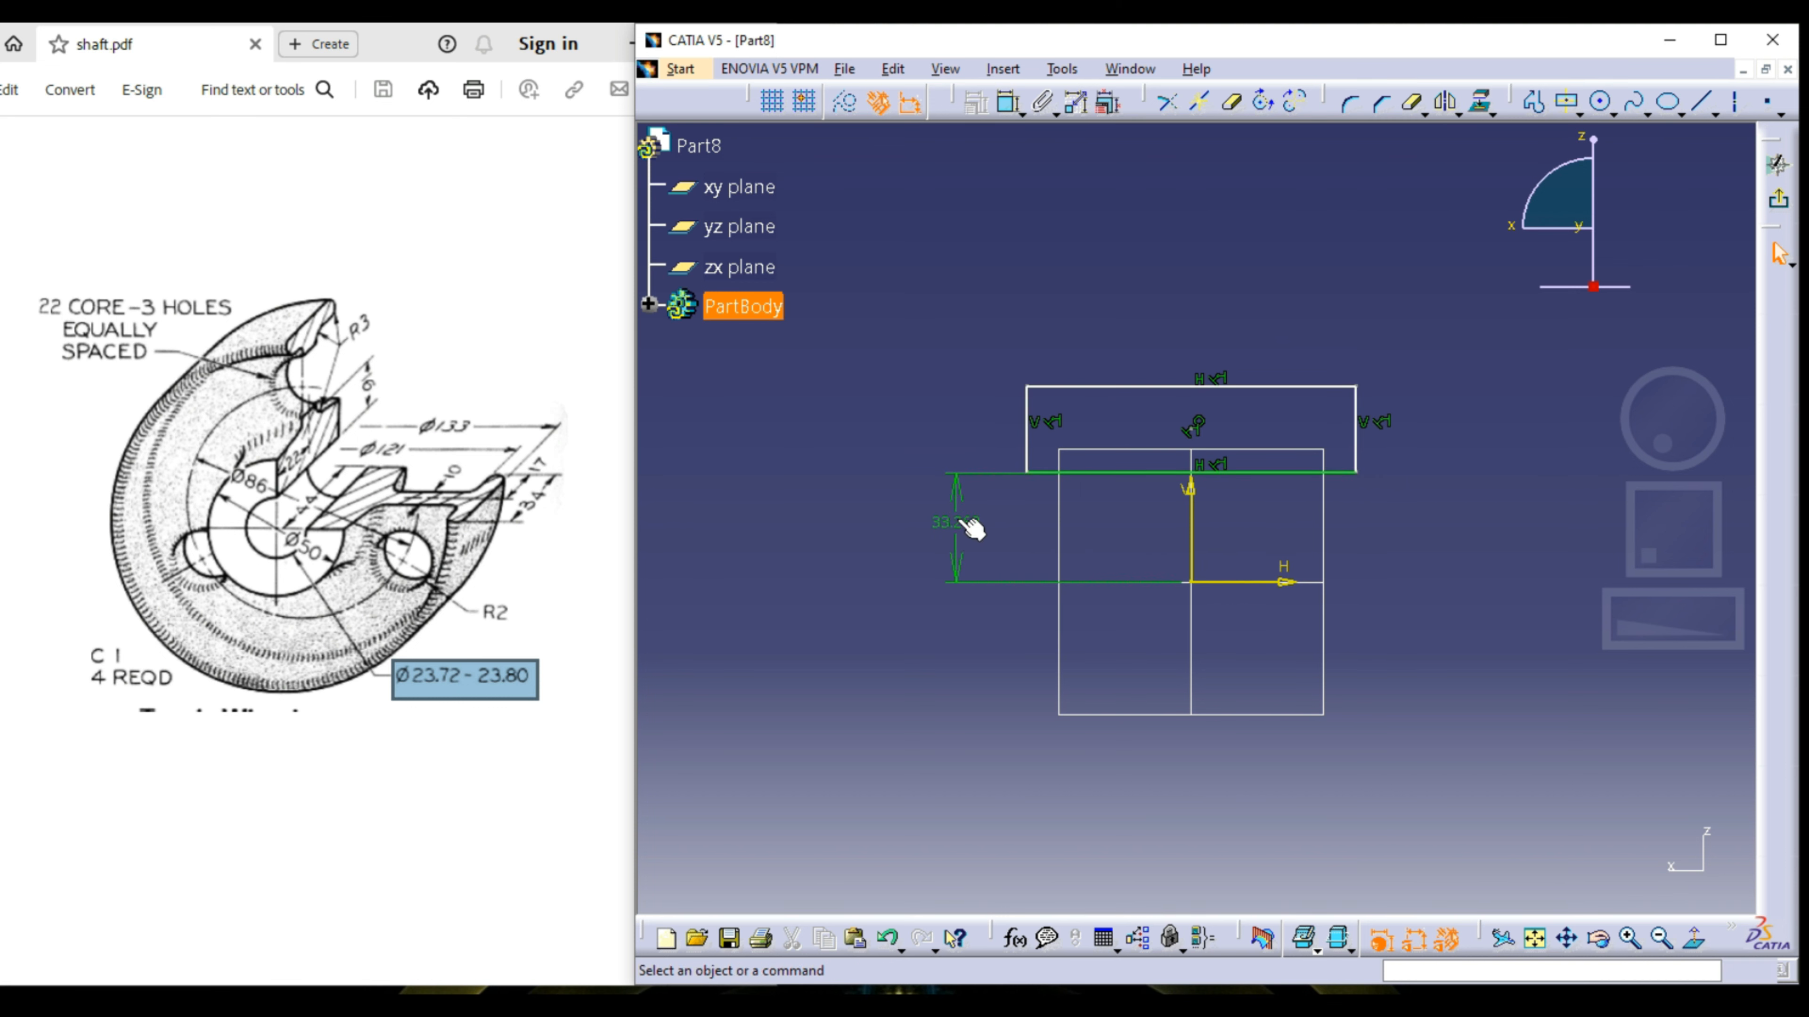
{"action": "double_click", "coordinate": [959, 520]}
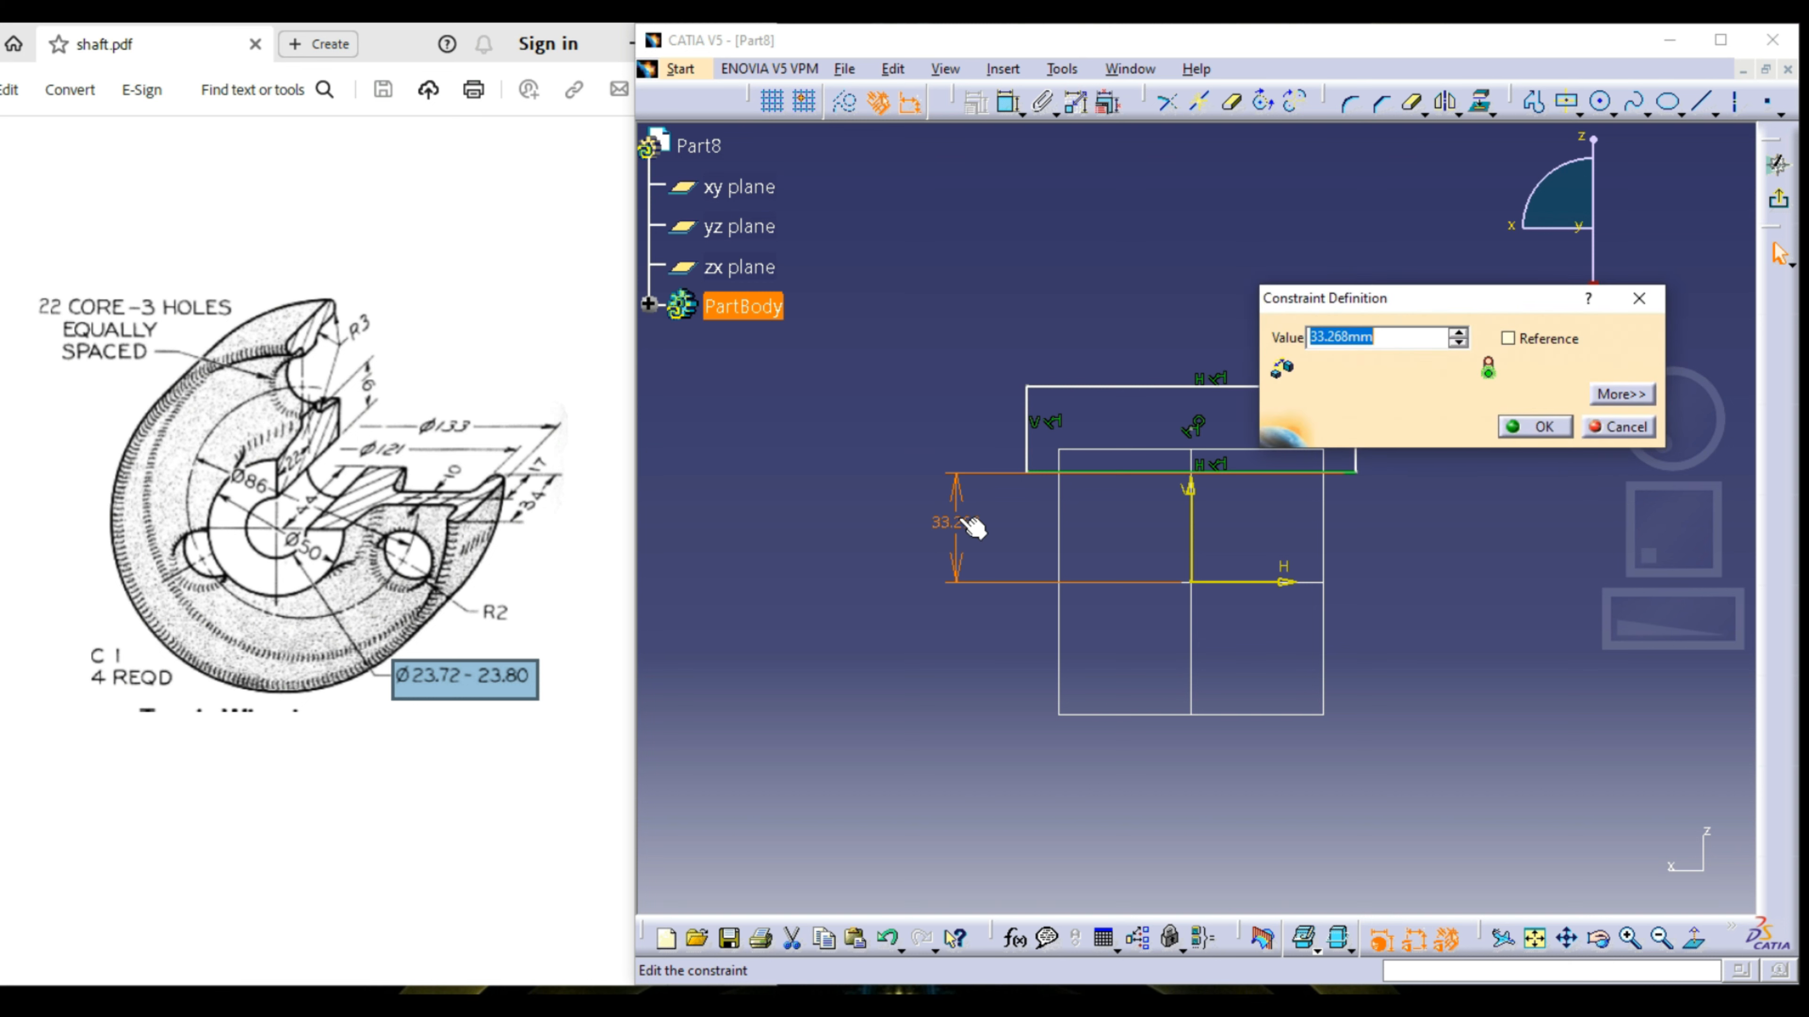
{"action": "type", "text": "23.80/"}
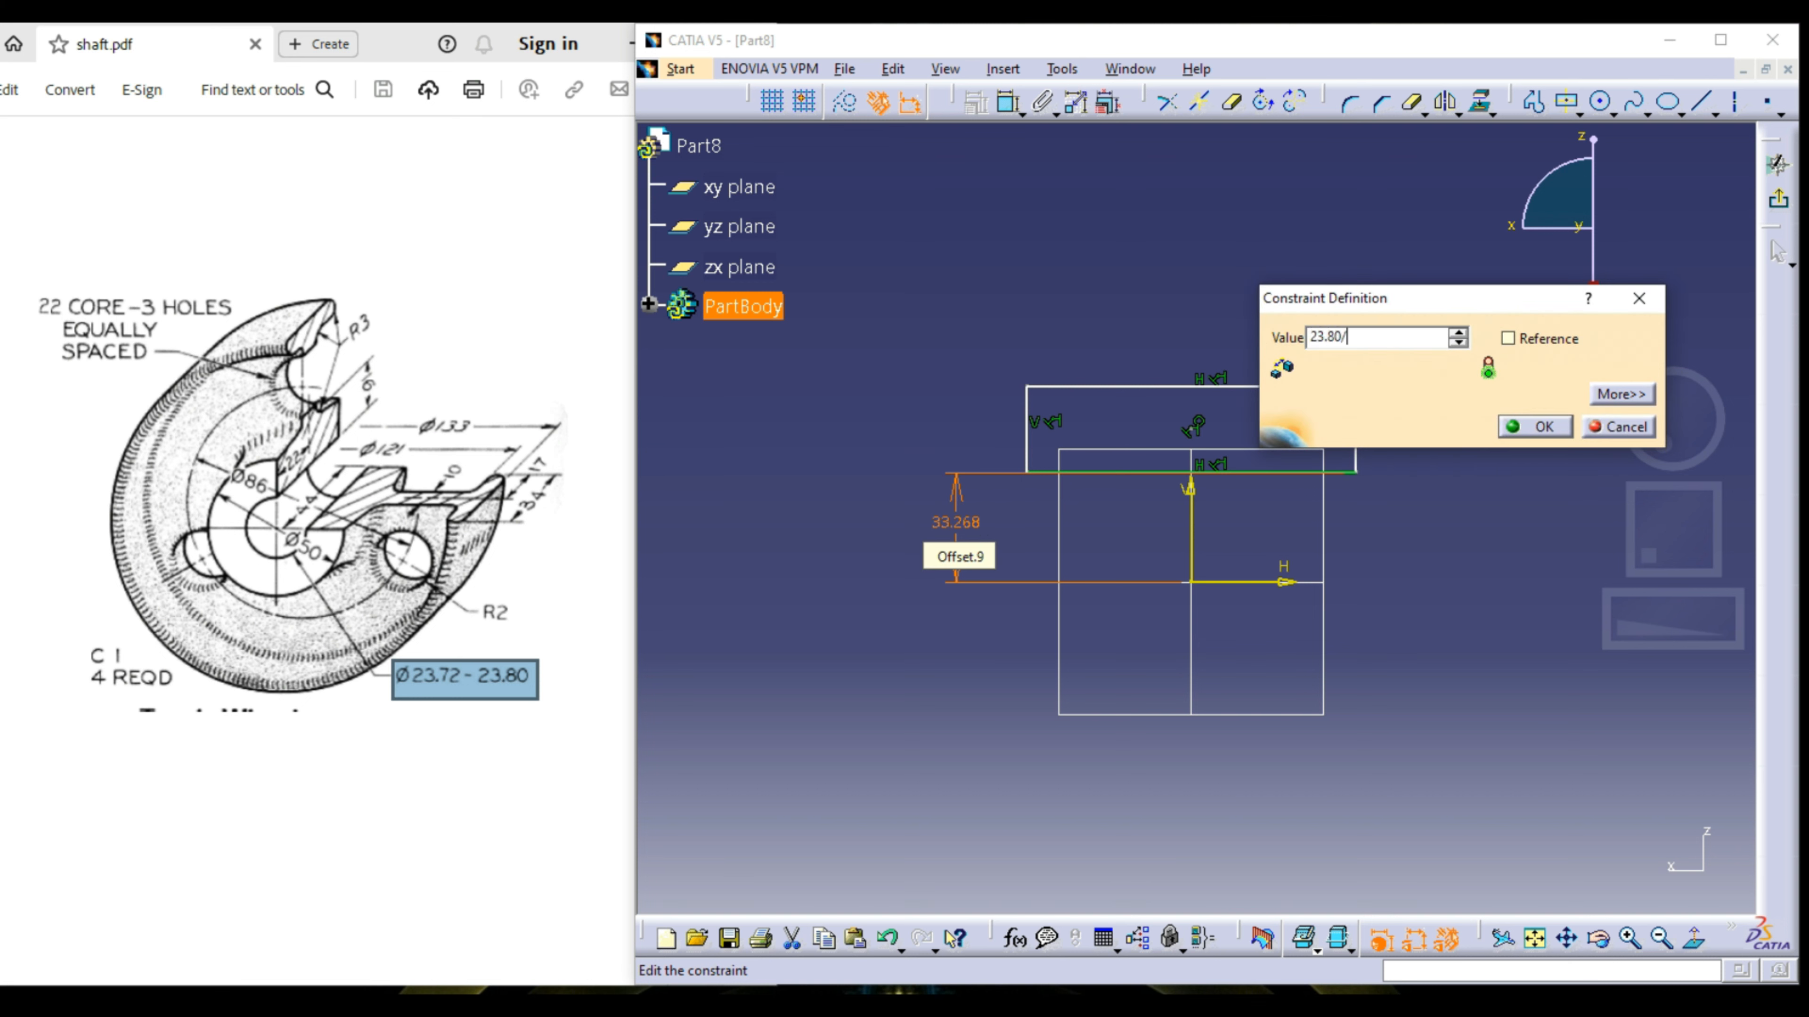
{"action": "type", "text": "2"}
{"action": "key", "text": "Return"}
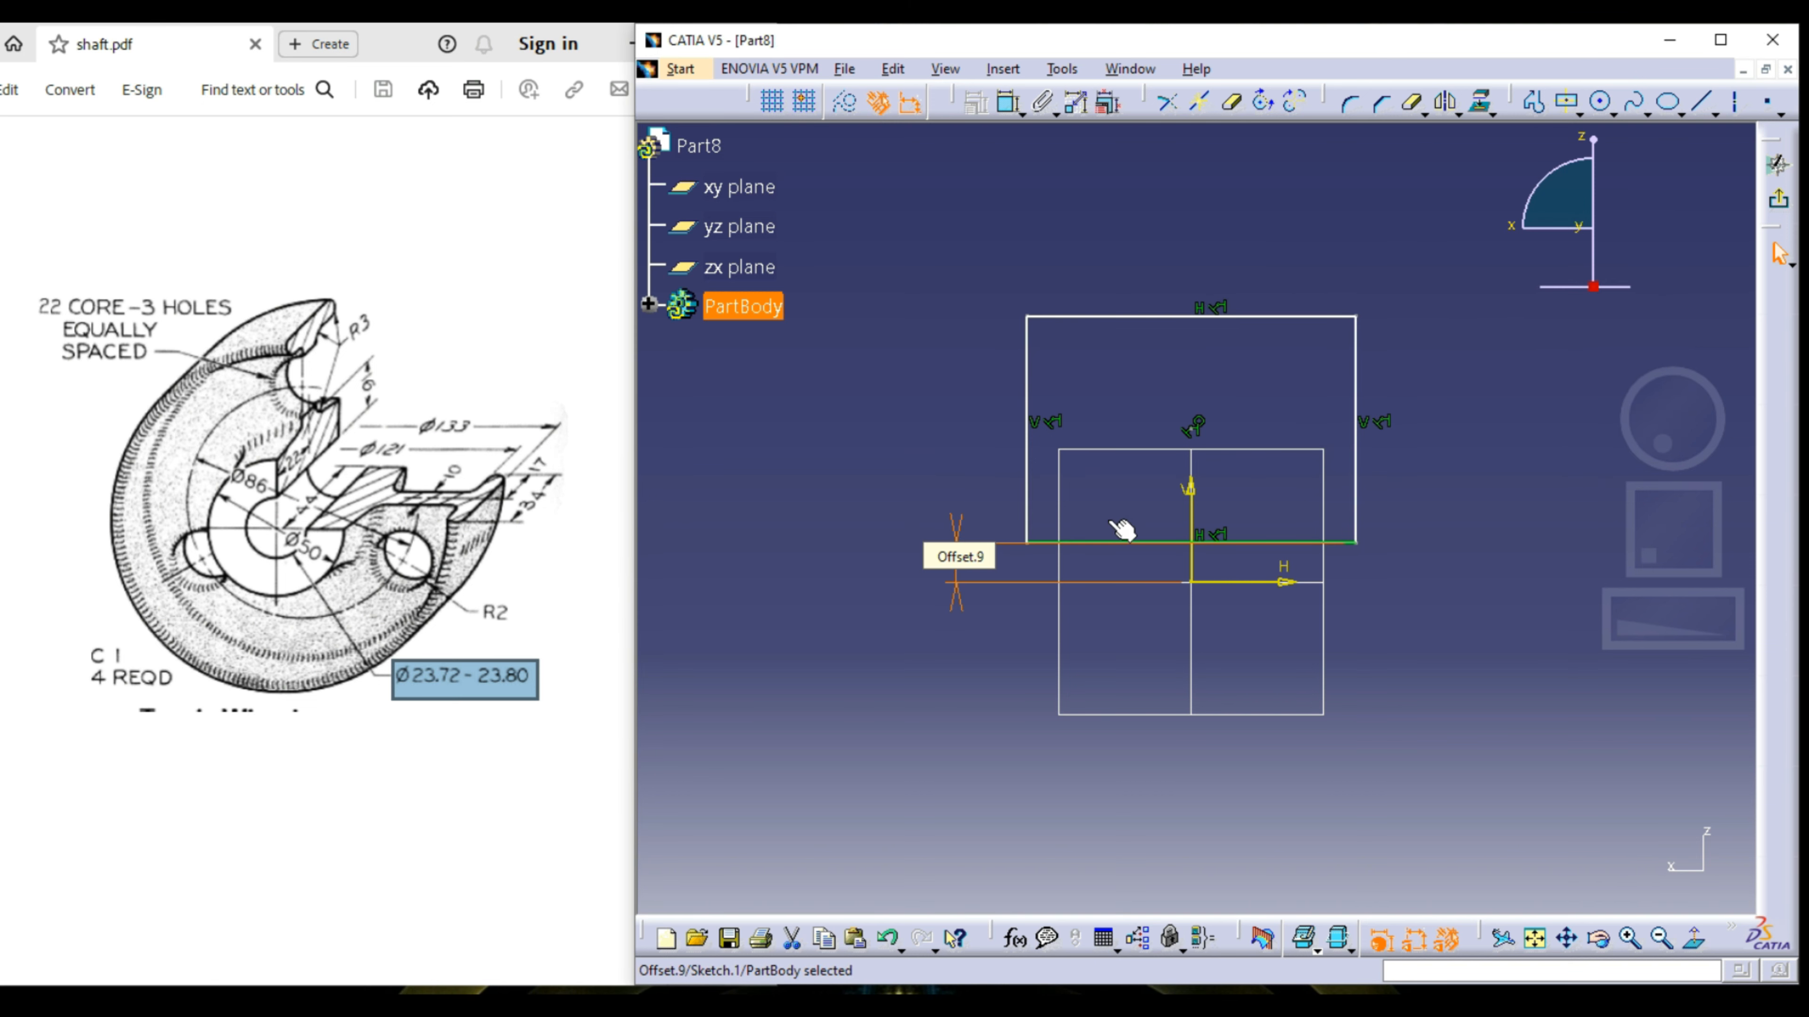
{"action": "left_click", "coordinate": [1484, 451]}
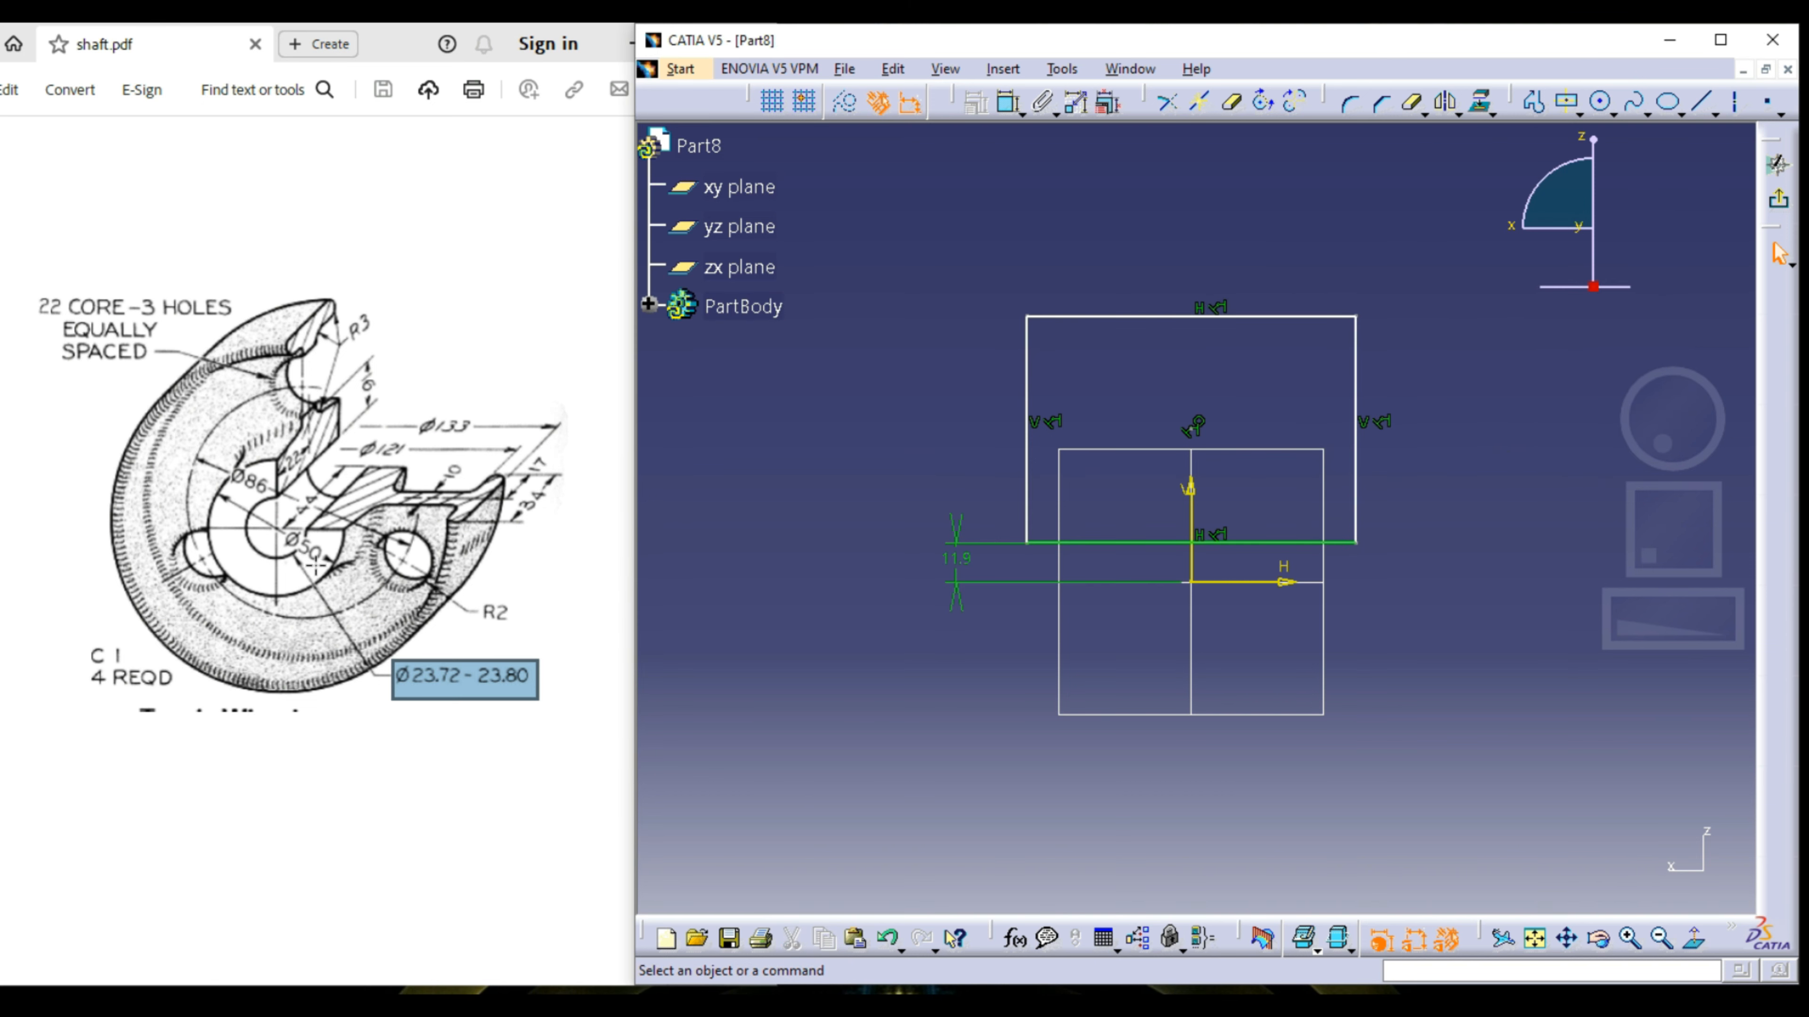
Step: Dimension the rectangle's upper edge from the horizontal axis and set the distance to 25 mm
{"action": "left_click", "coordinate": [1007, 102]}
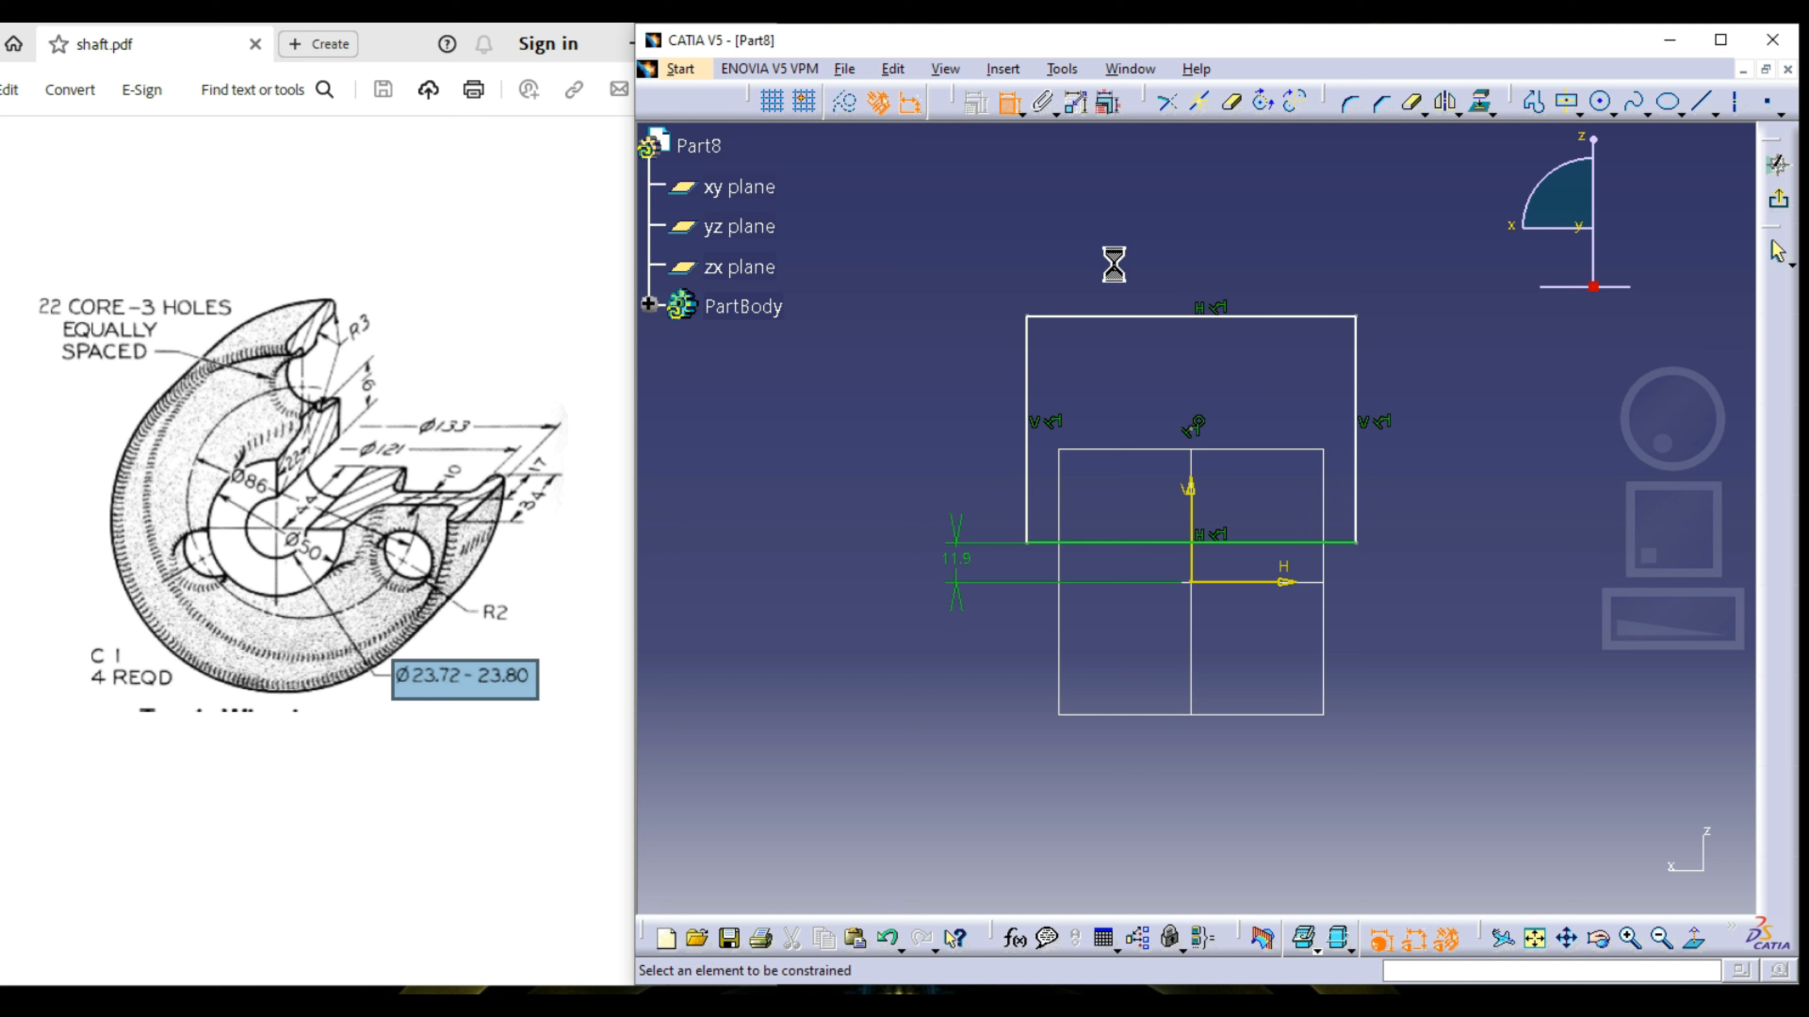
{"action": "left_click", "coordinate": [1083, 320]}
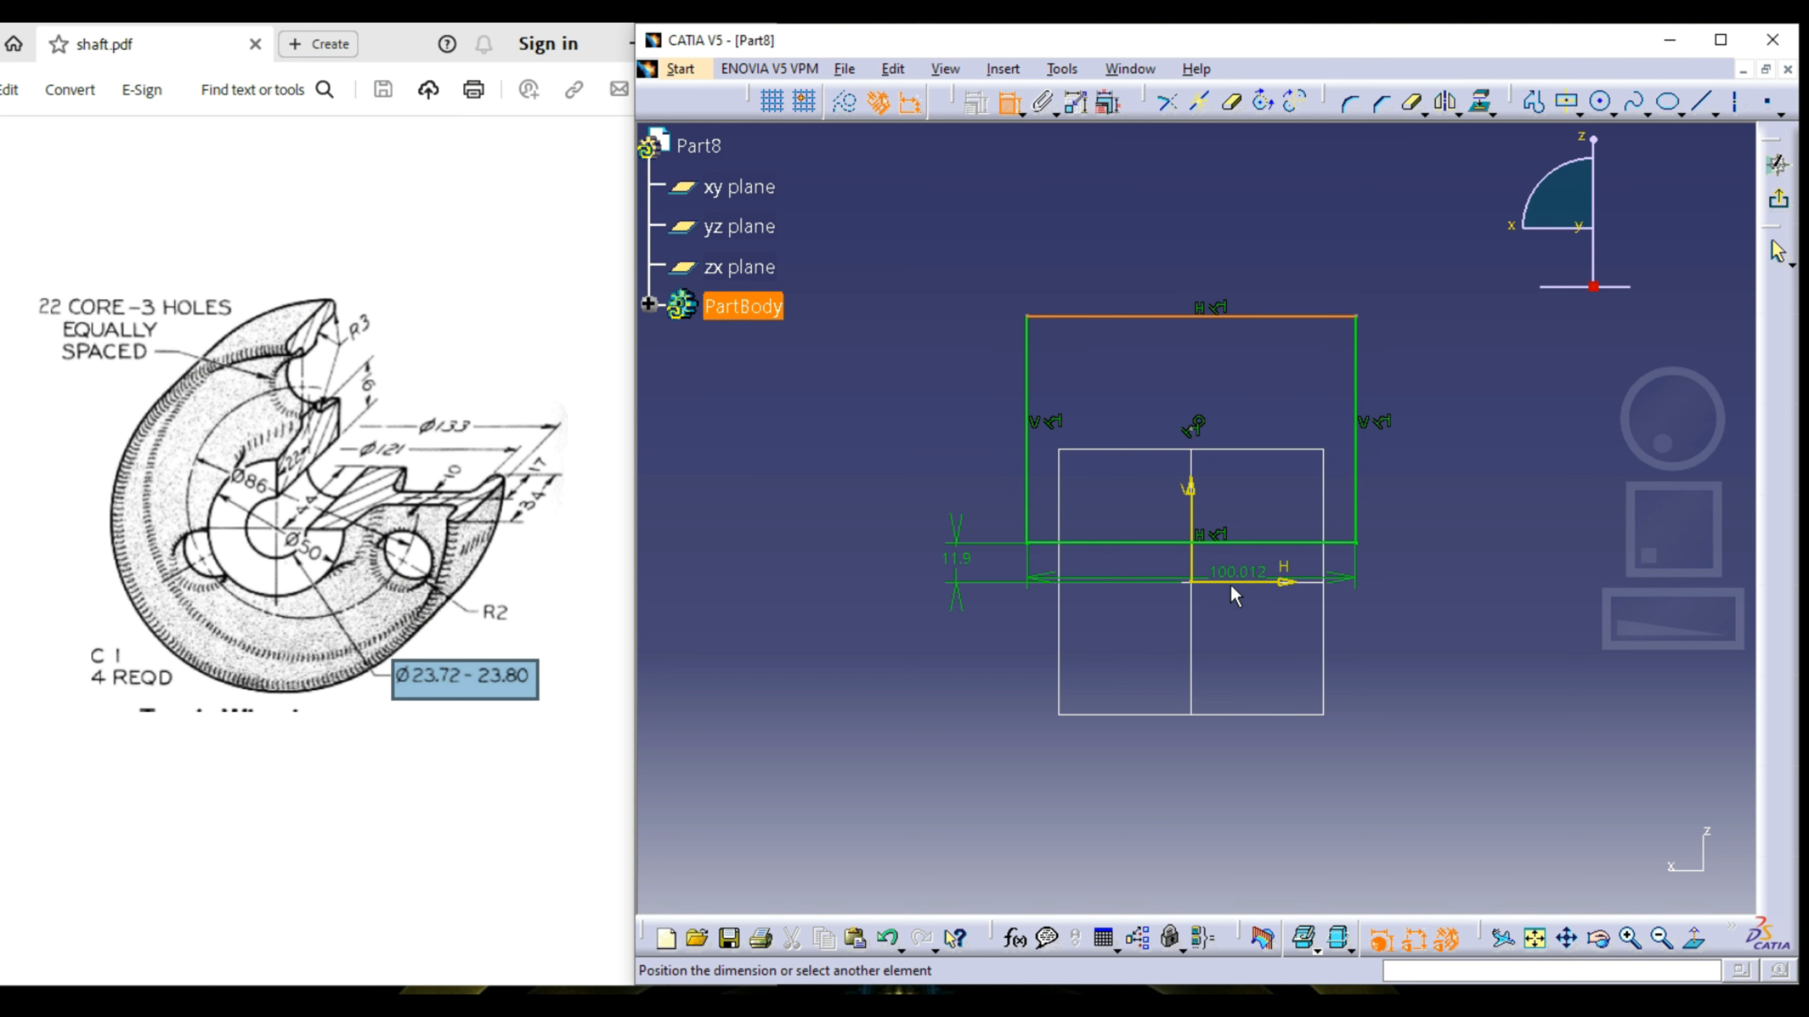
{"action": "left_click", "coordinate": [1041, 579]}
{"action": "left_click", "coordinate": [878, 485]}
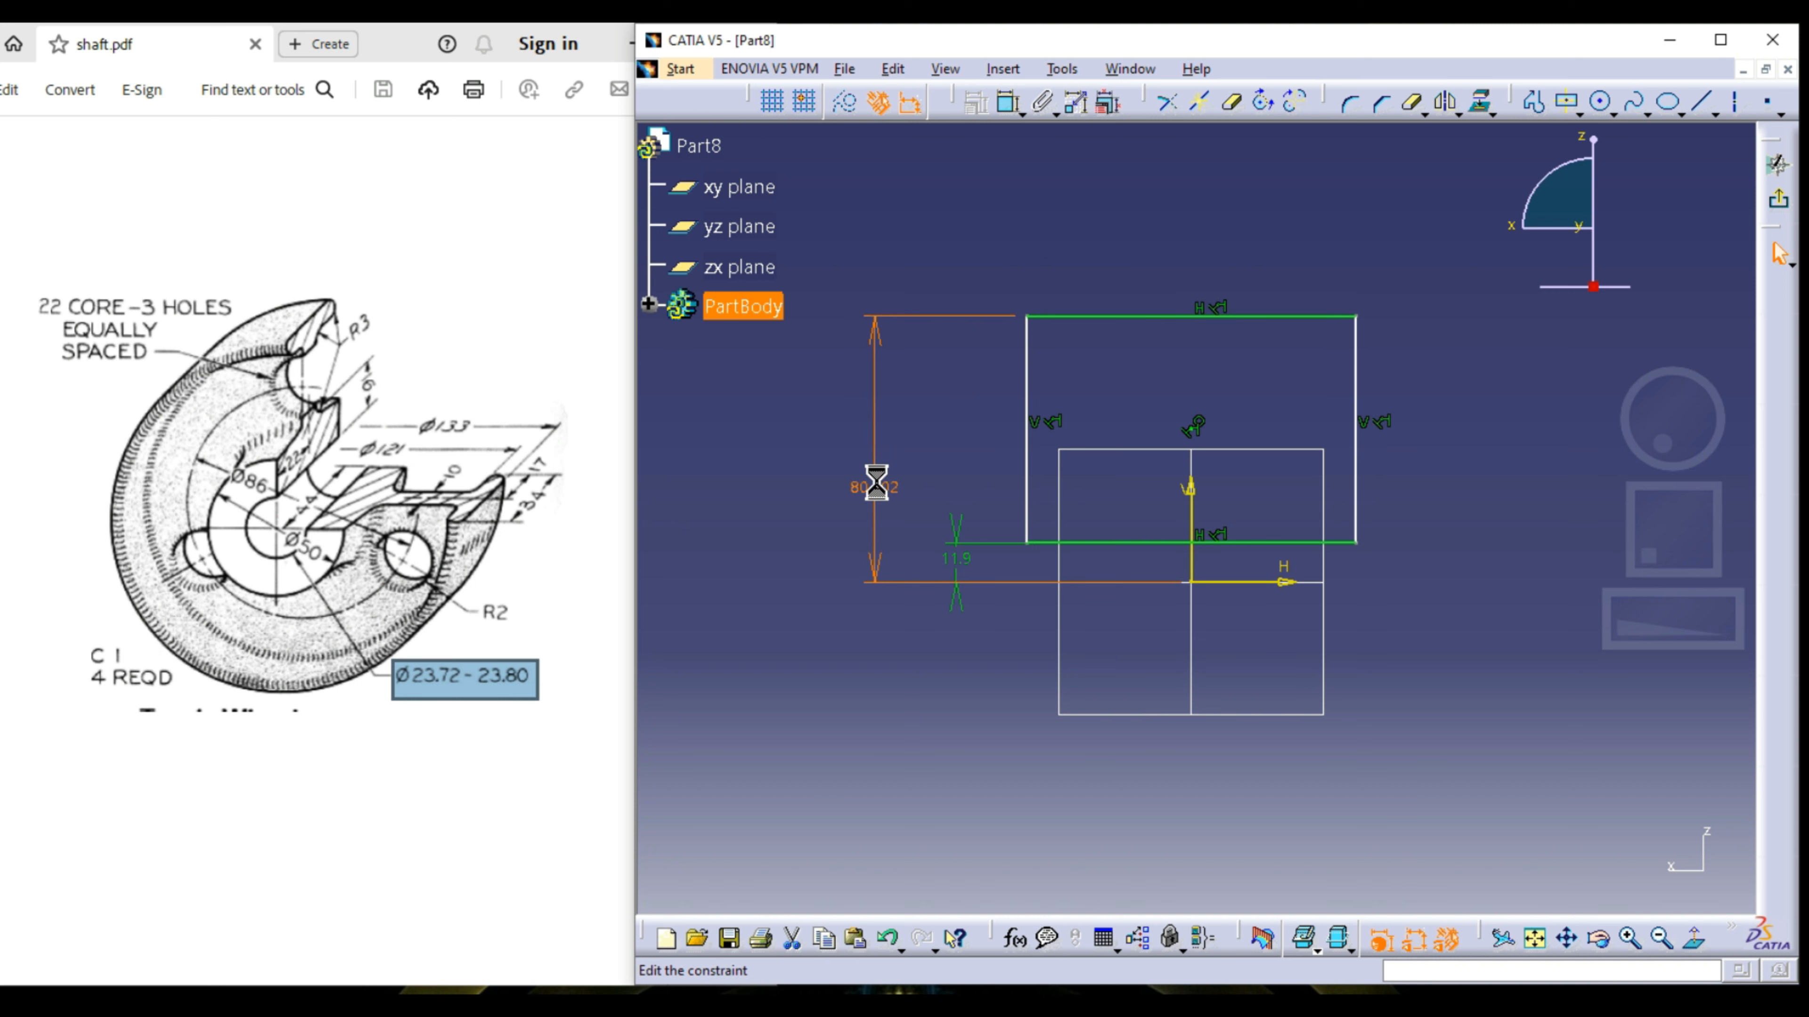
{"action": "double_click", "coordinate": [877, 484]}
{"action": "type", "text": "25"}
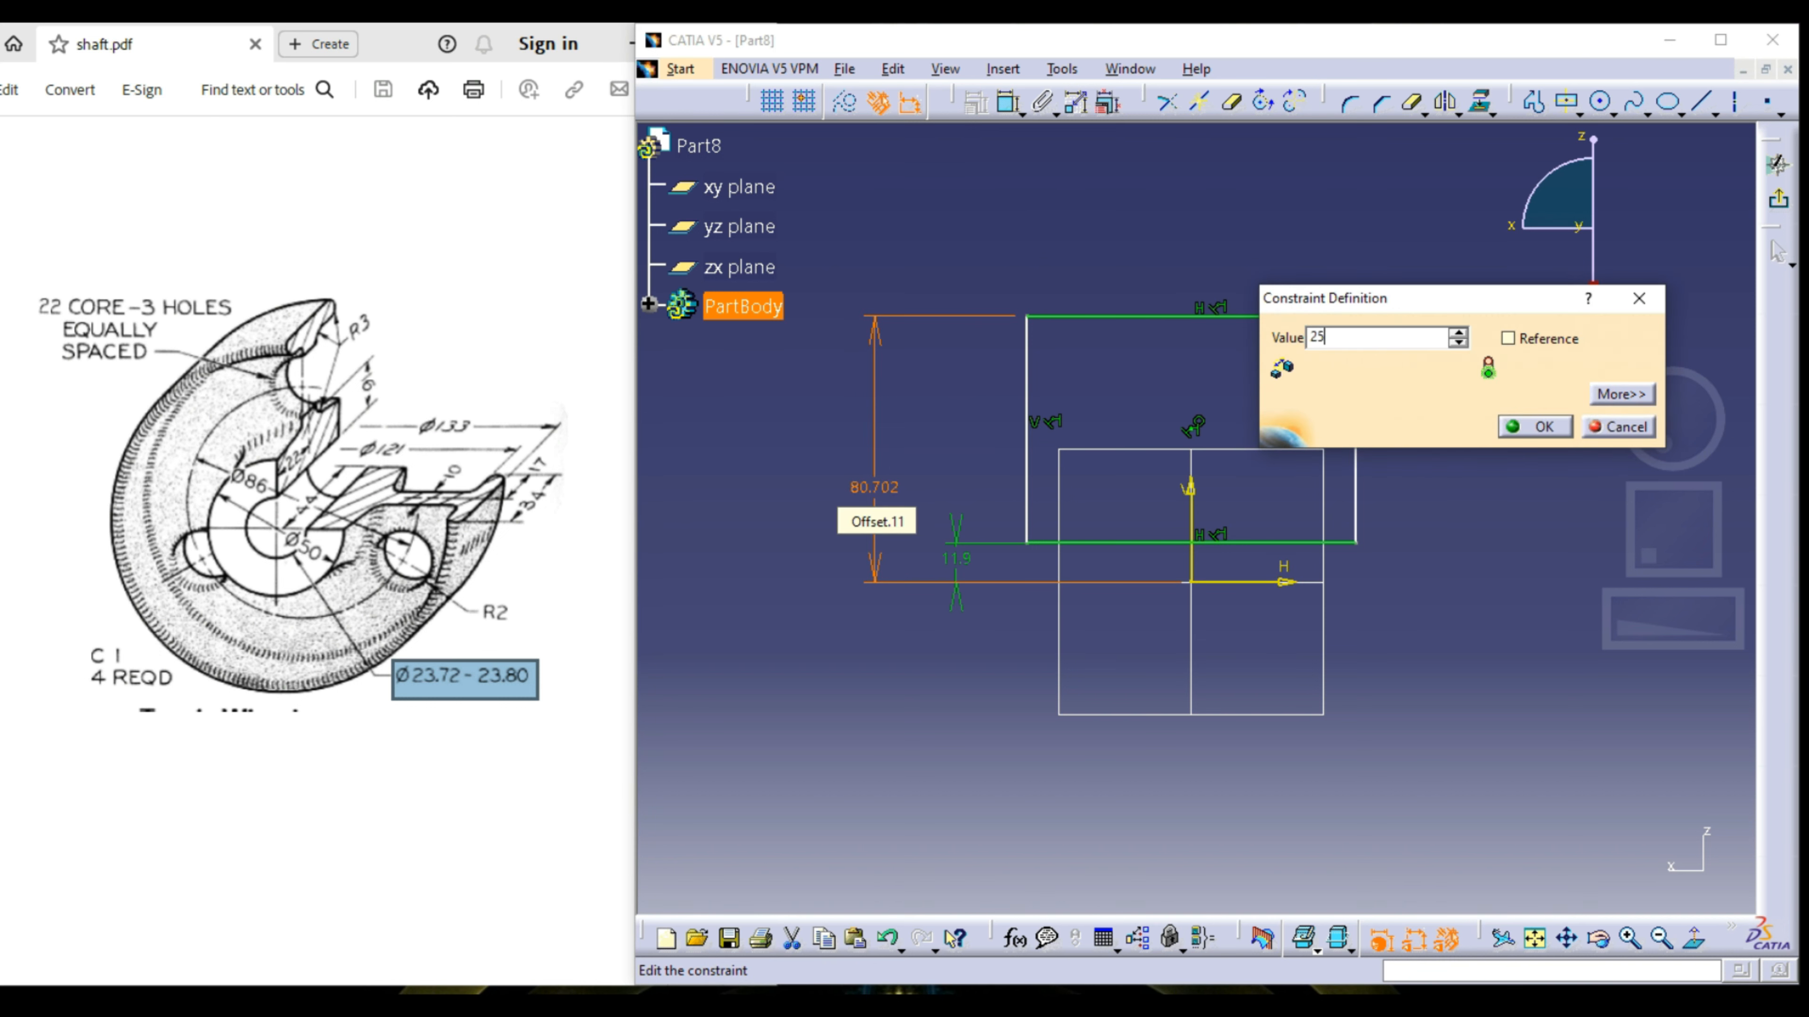
{"action": "key", "text": "Return"}
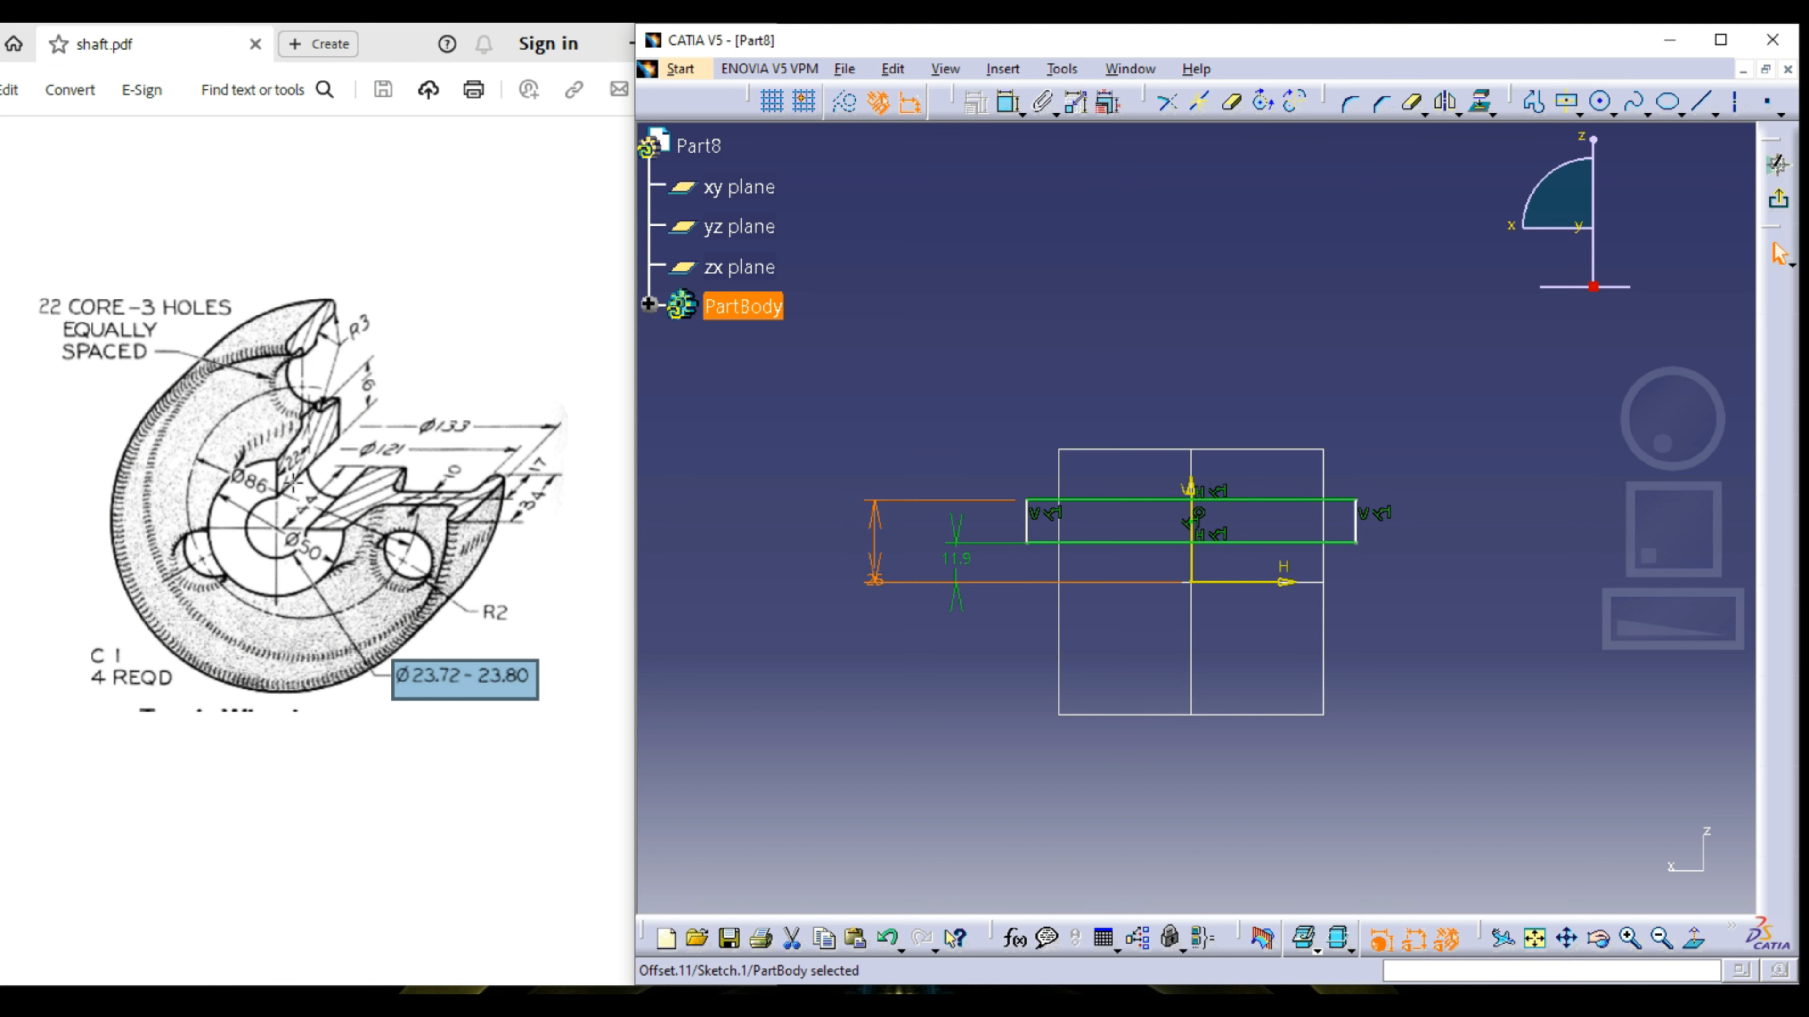
Step: Mark the hub length of 44 on the drawing and dimension the rectangle's width as 44 mm
{"action": "left_click_drag", "start_coordinate": [294, 483], "coordinate": [338, 528]}
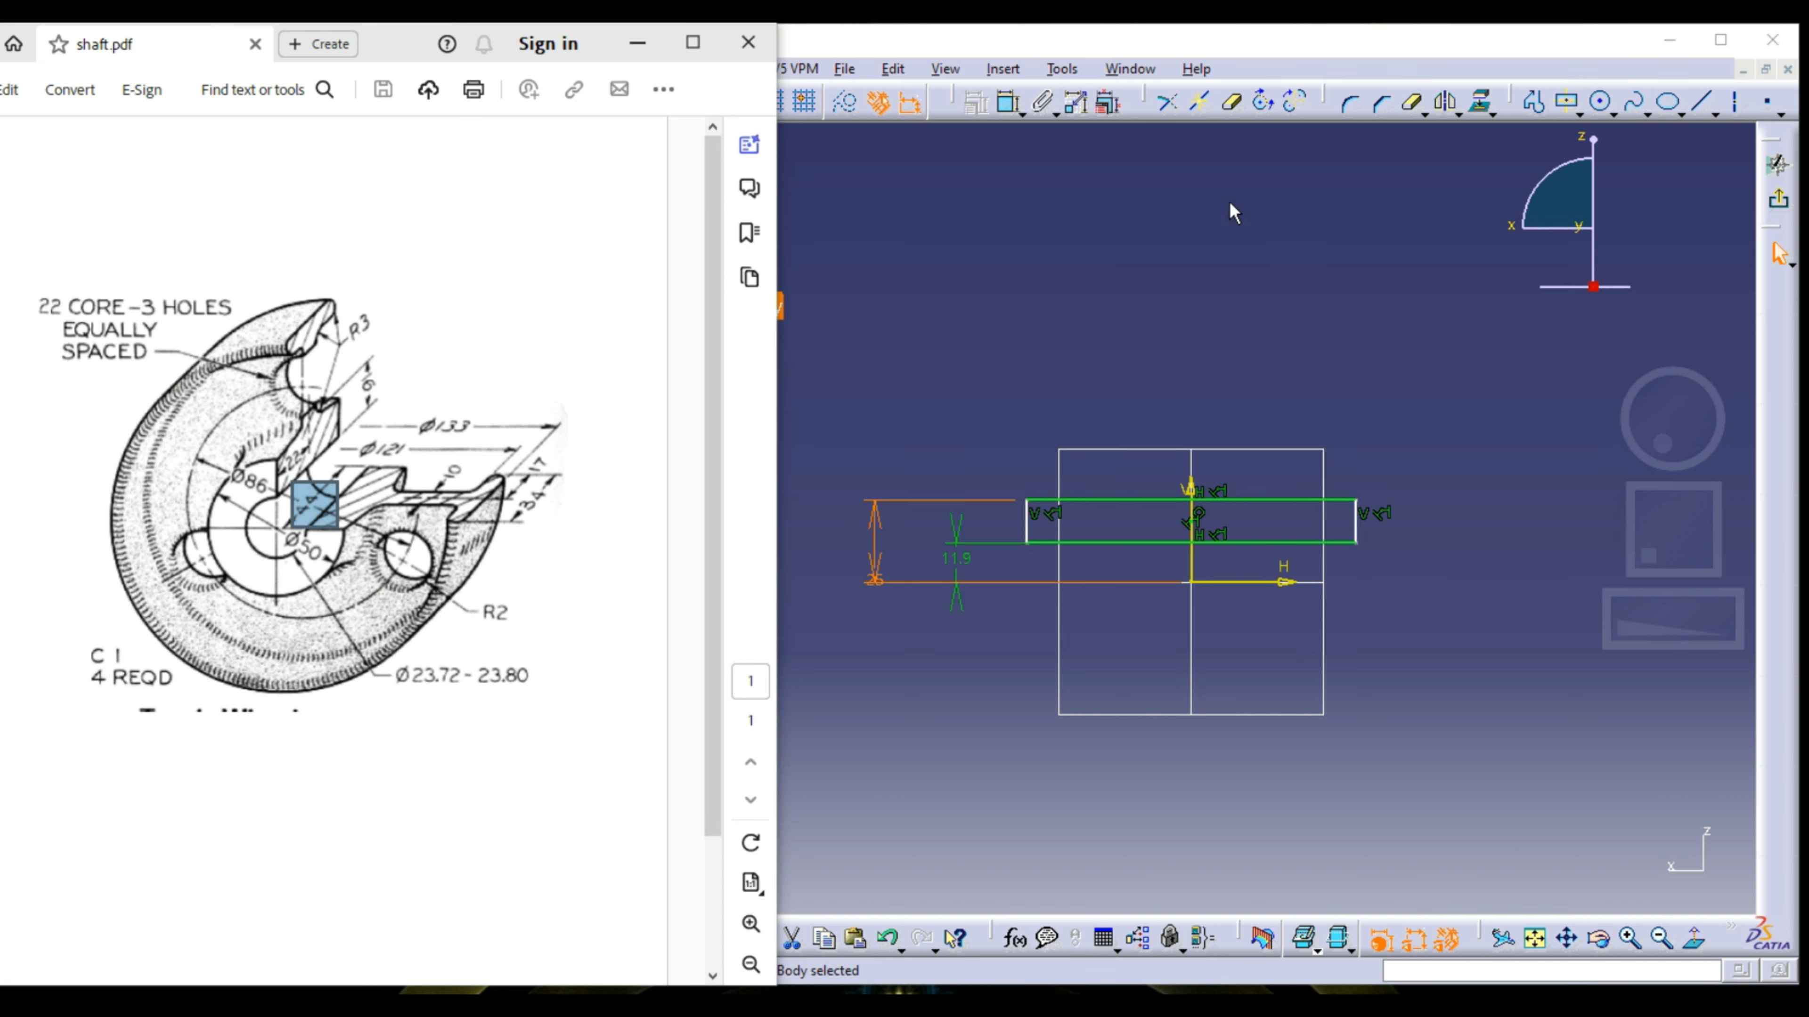
{"action": "left_click", "coordinate": [1007, 102]}
{"action": "left_click", "coordinate": [1027, 516]}
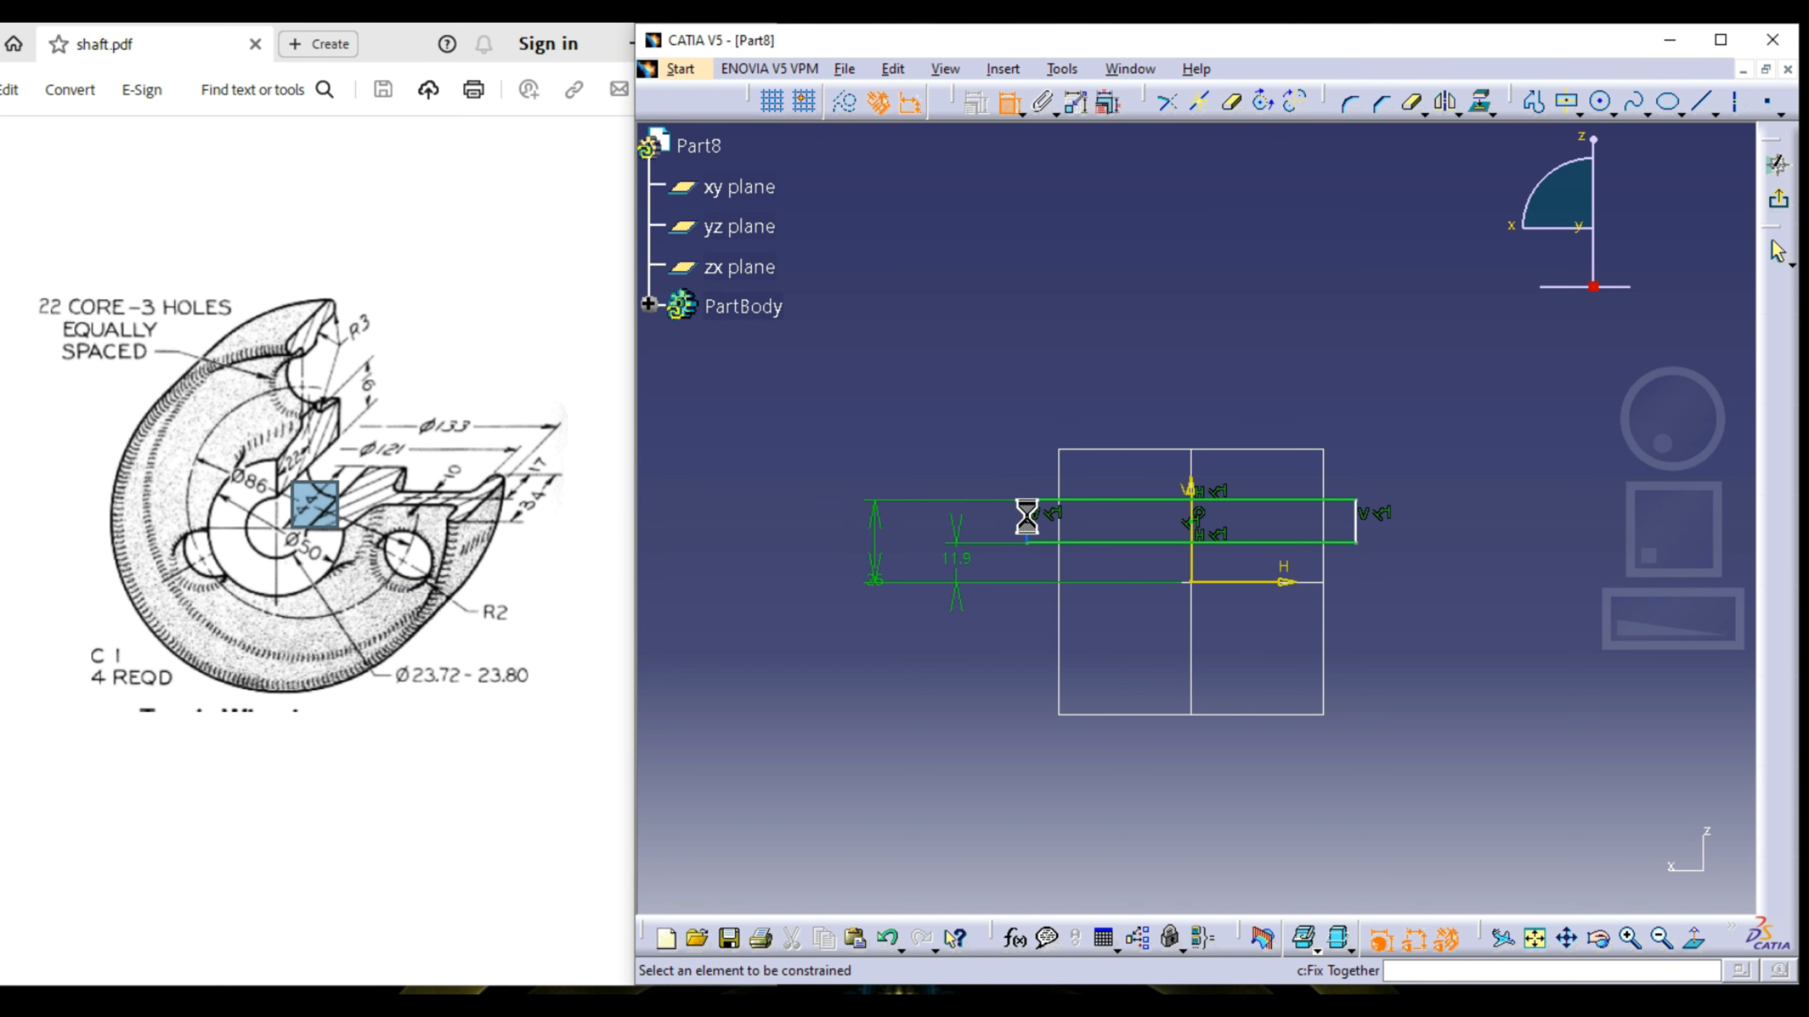
{"action": "left_click", "coordinate": [1355, 520]}
{"action": "left_click", "coordinate": [1217, 617]}
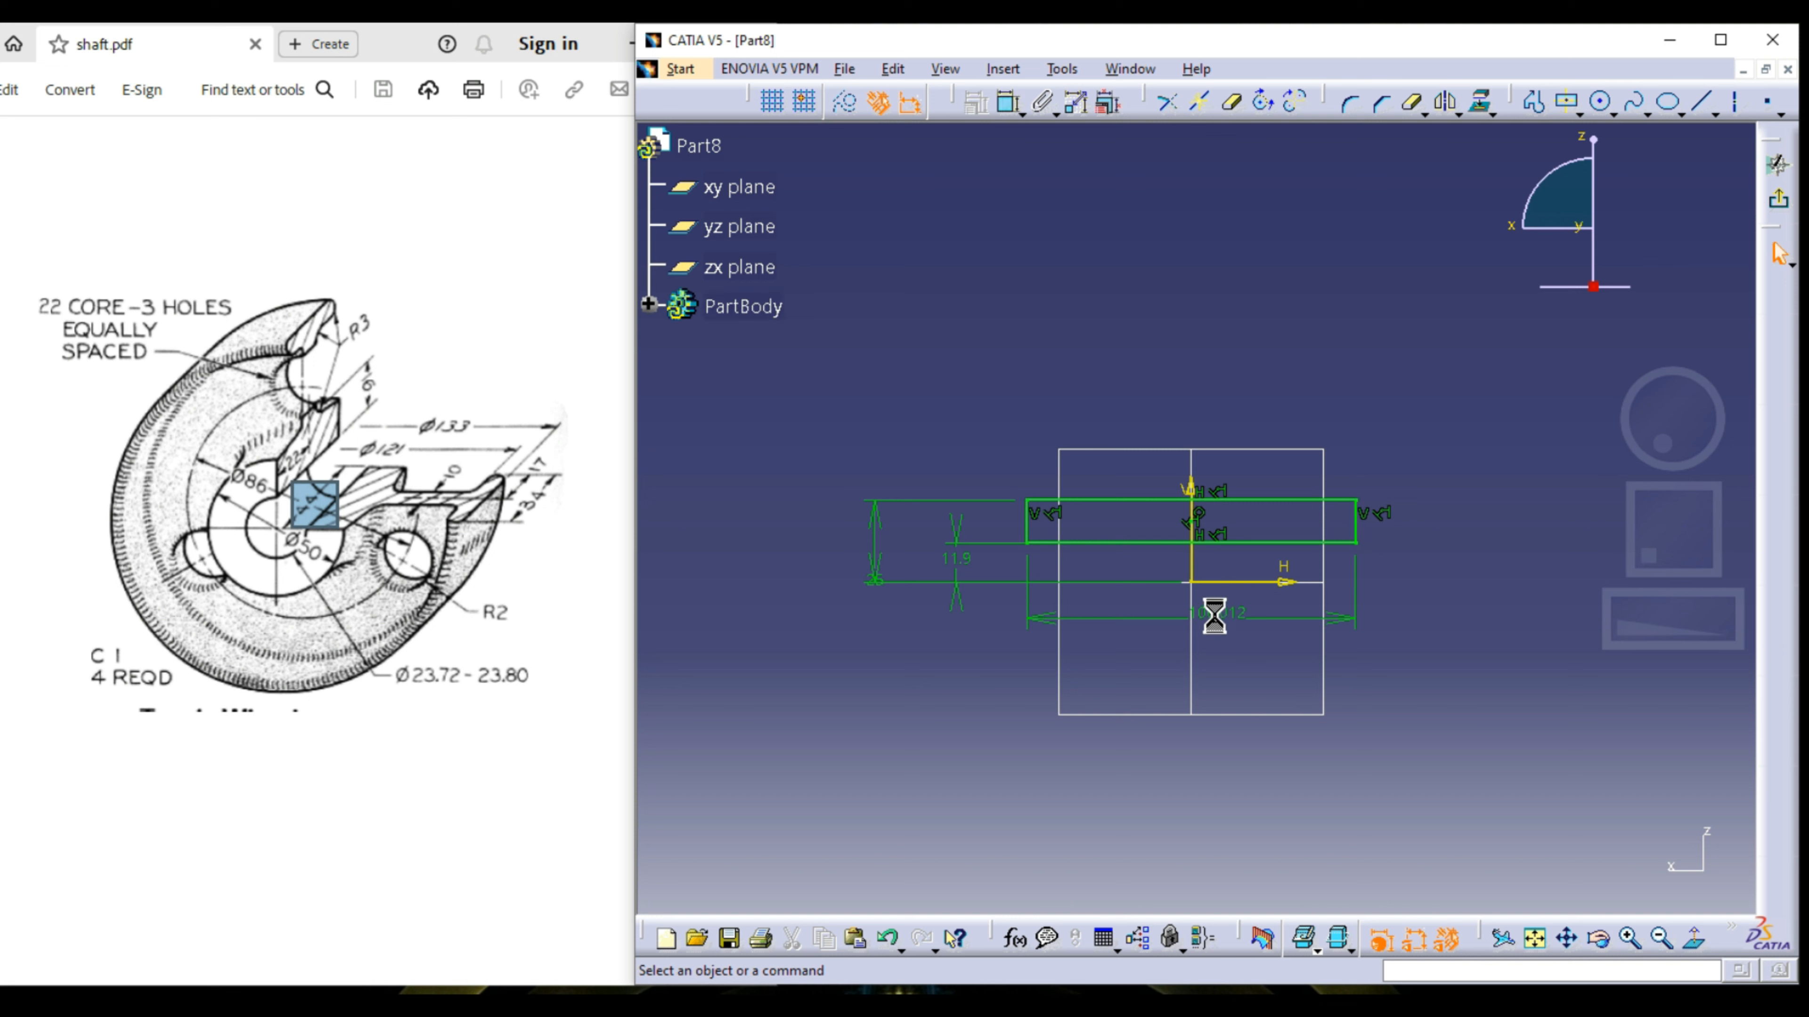
{"action": "double_click", "coordinate": [1218, 616]}
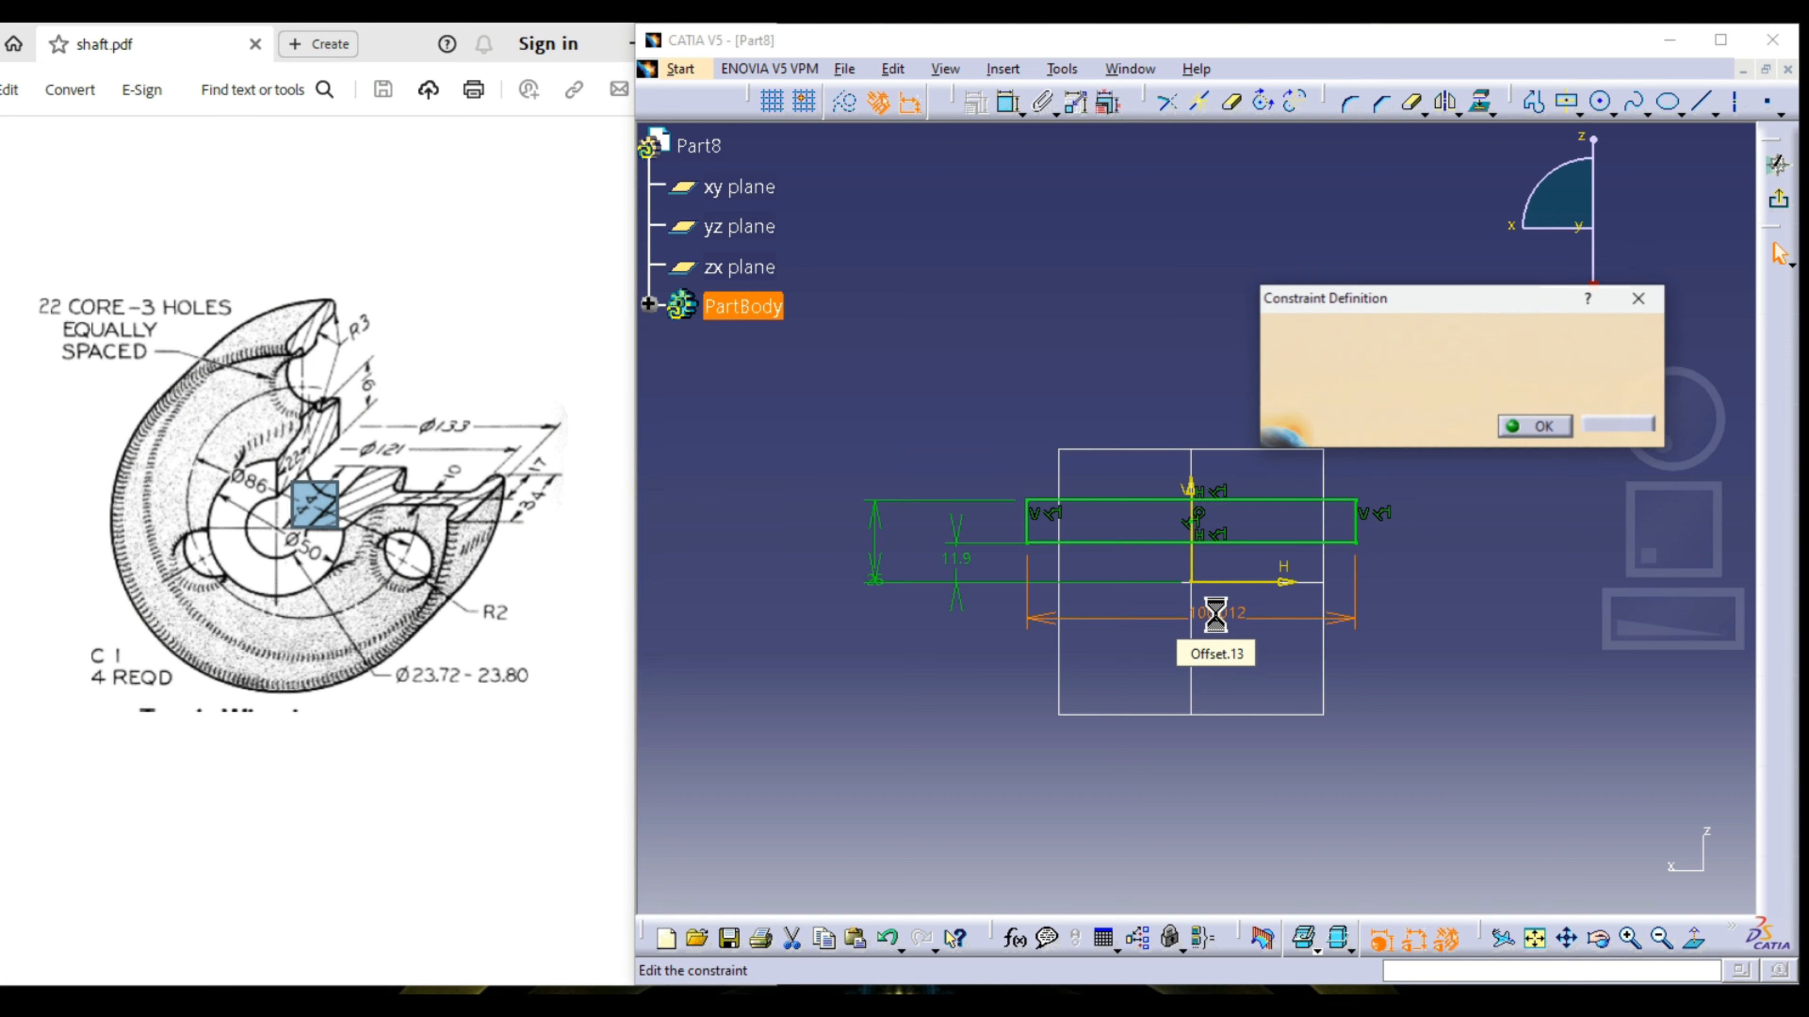
{"action": "type", "text": "44"}
{"action": "key", "text": "Return"}
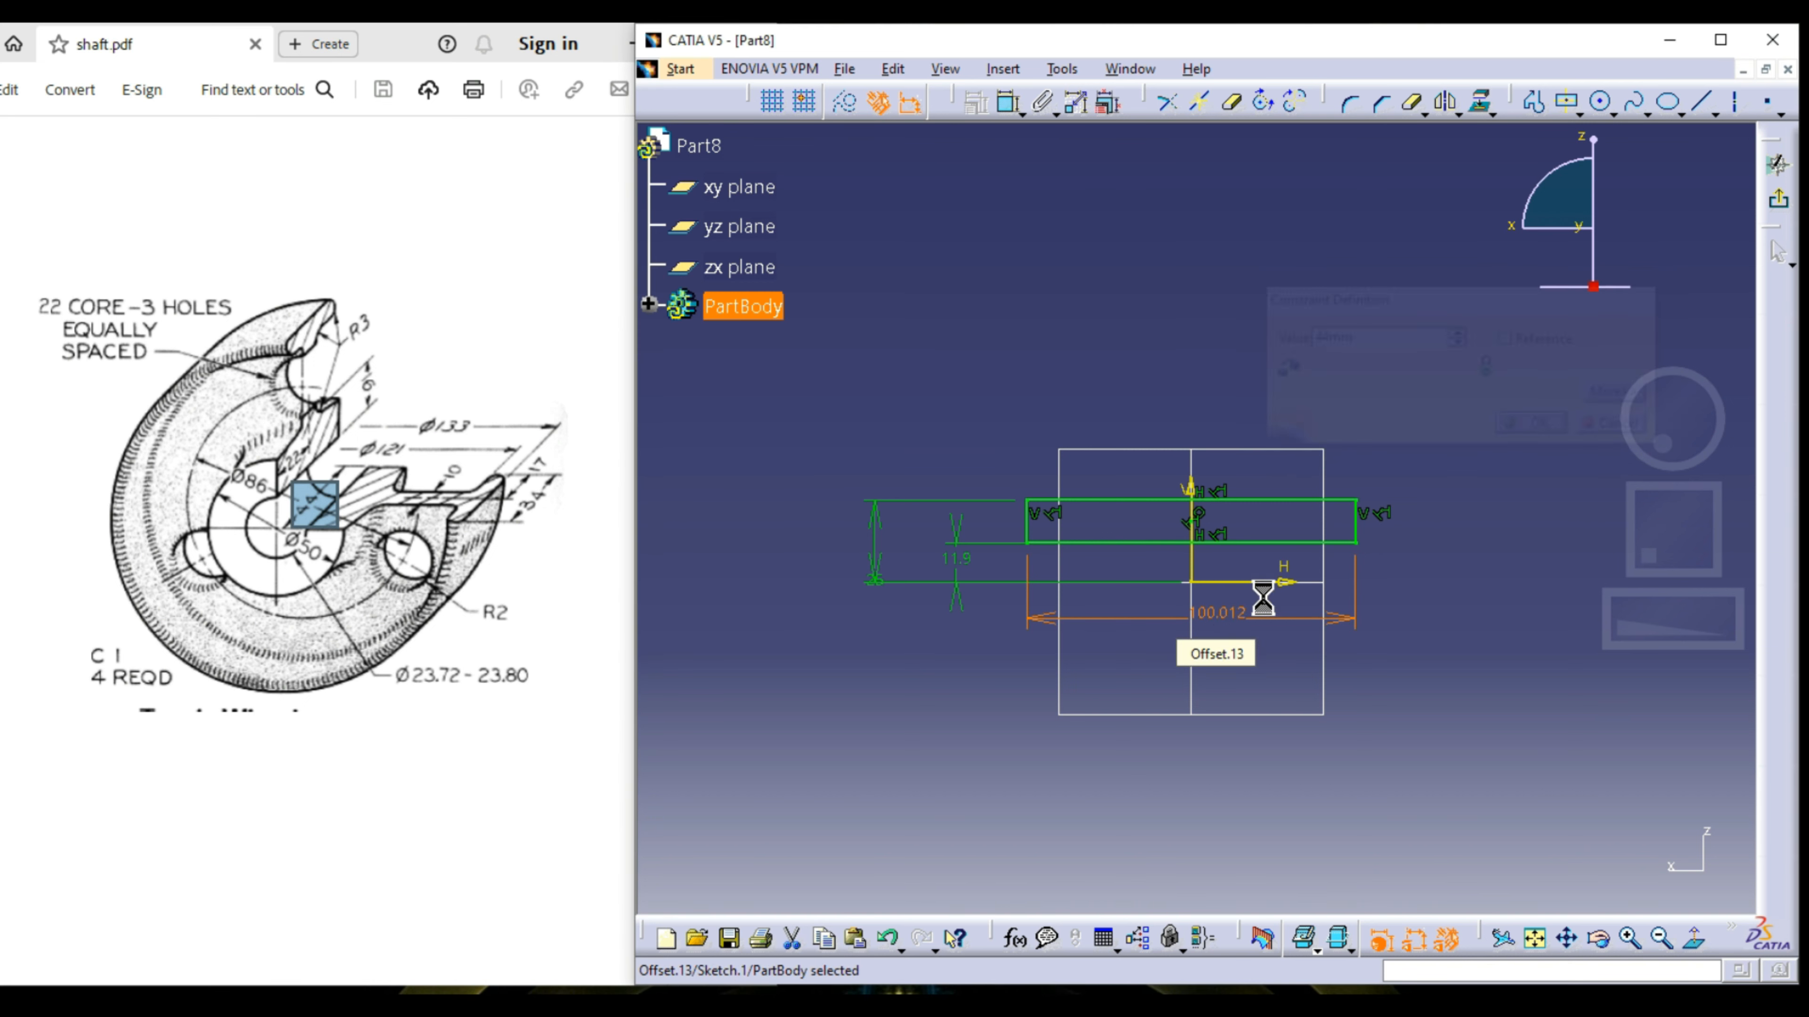
Step: Reposition the 11.9 mm and 25 mm offset dimensions closer to the hub rectangle
{"action": "middle_click_drag", "start_coordinate": [1308, 582], "coordinate": [1307, 531]}
{"action": "left_click", "coordinate": [681, 522]}
{"action": "left_click_drag", "start_coordinate": [787, 509], "coordinate": [1014, 513]}
{"action": "left_click_drag", "start_coordinate": [766, 563], "coordinate": [957, 572]}
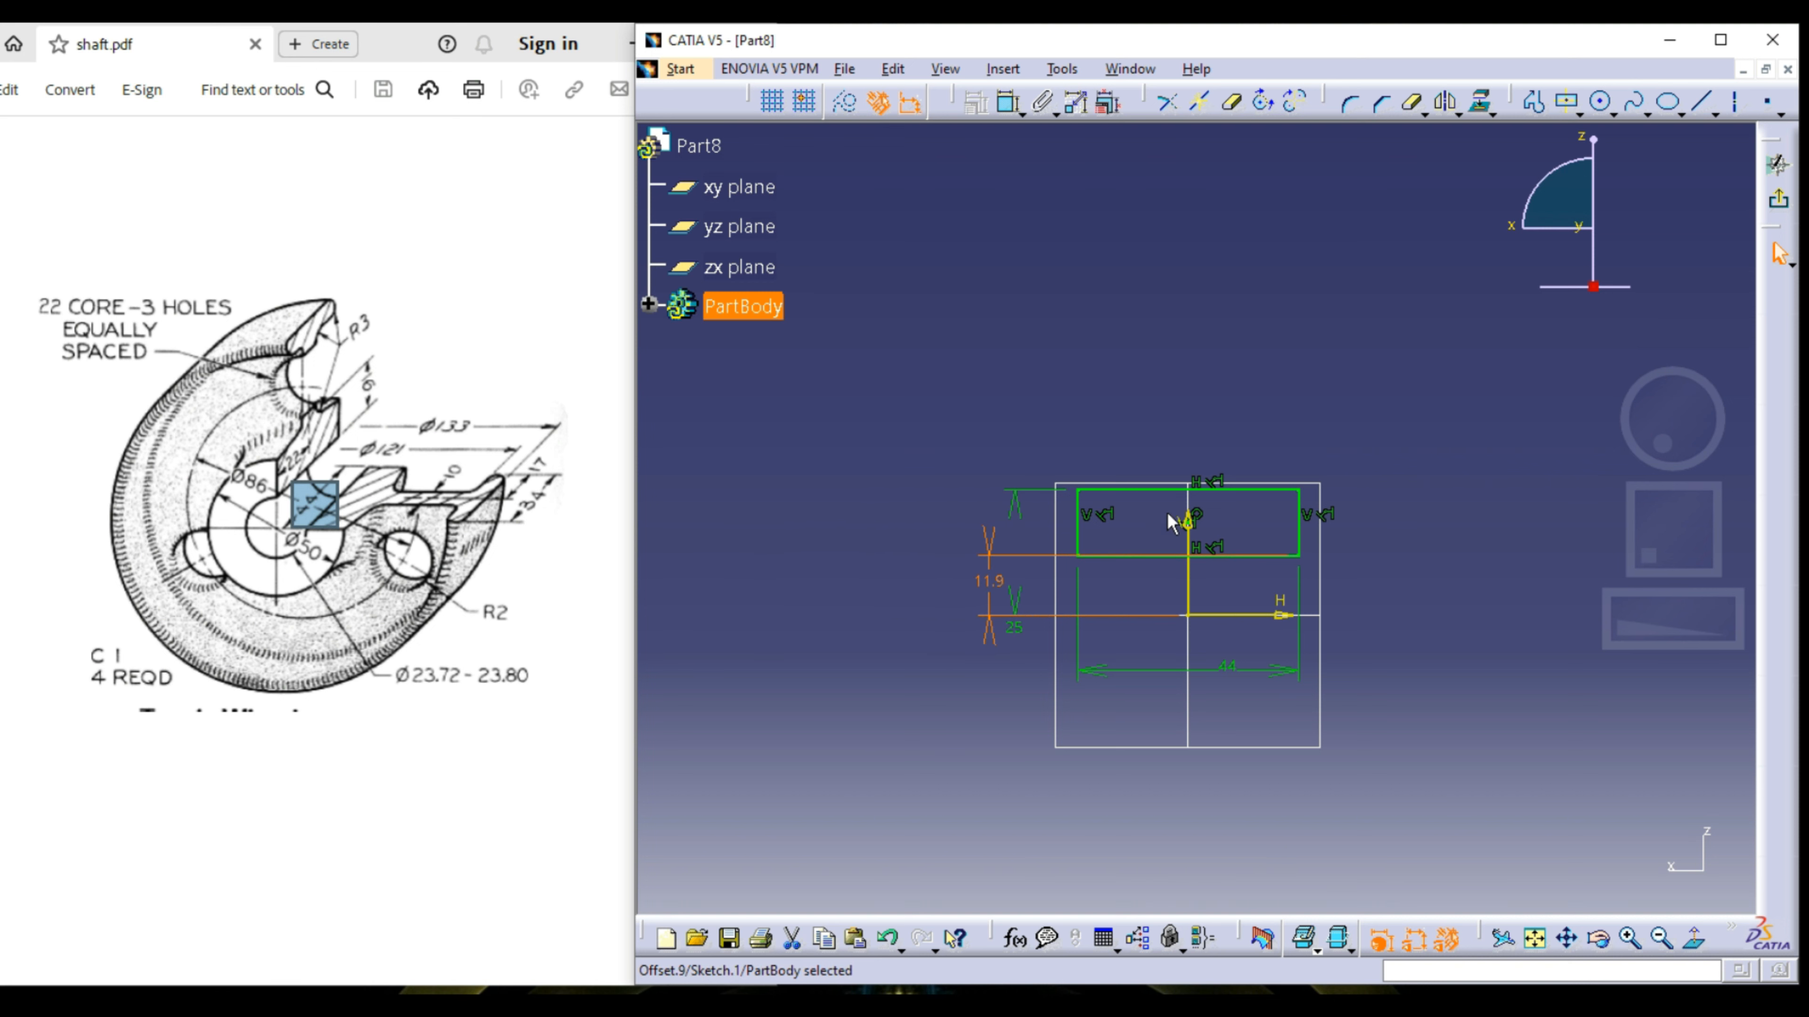
{"action": "left_click", "coordinate": [1016, 577]}
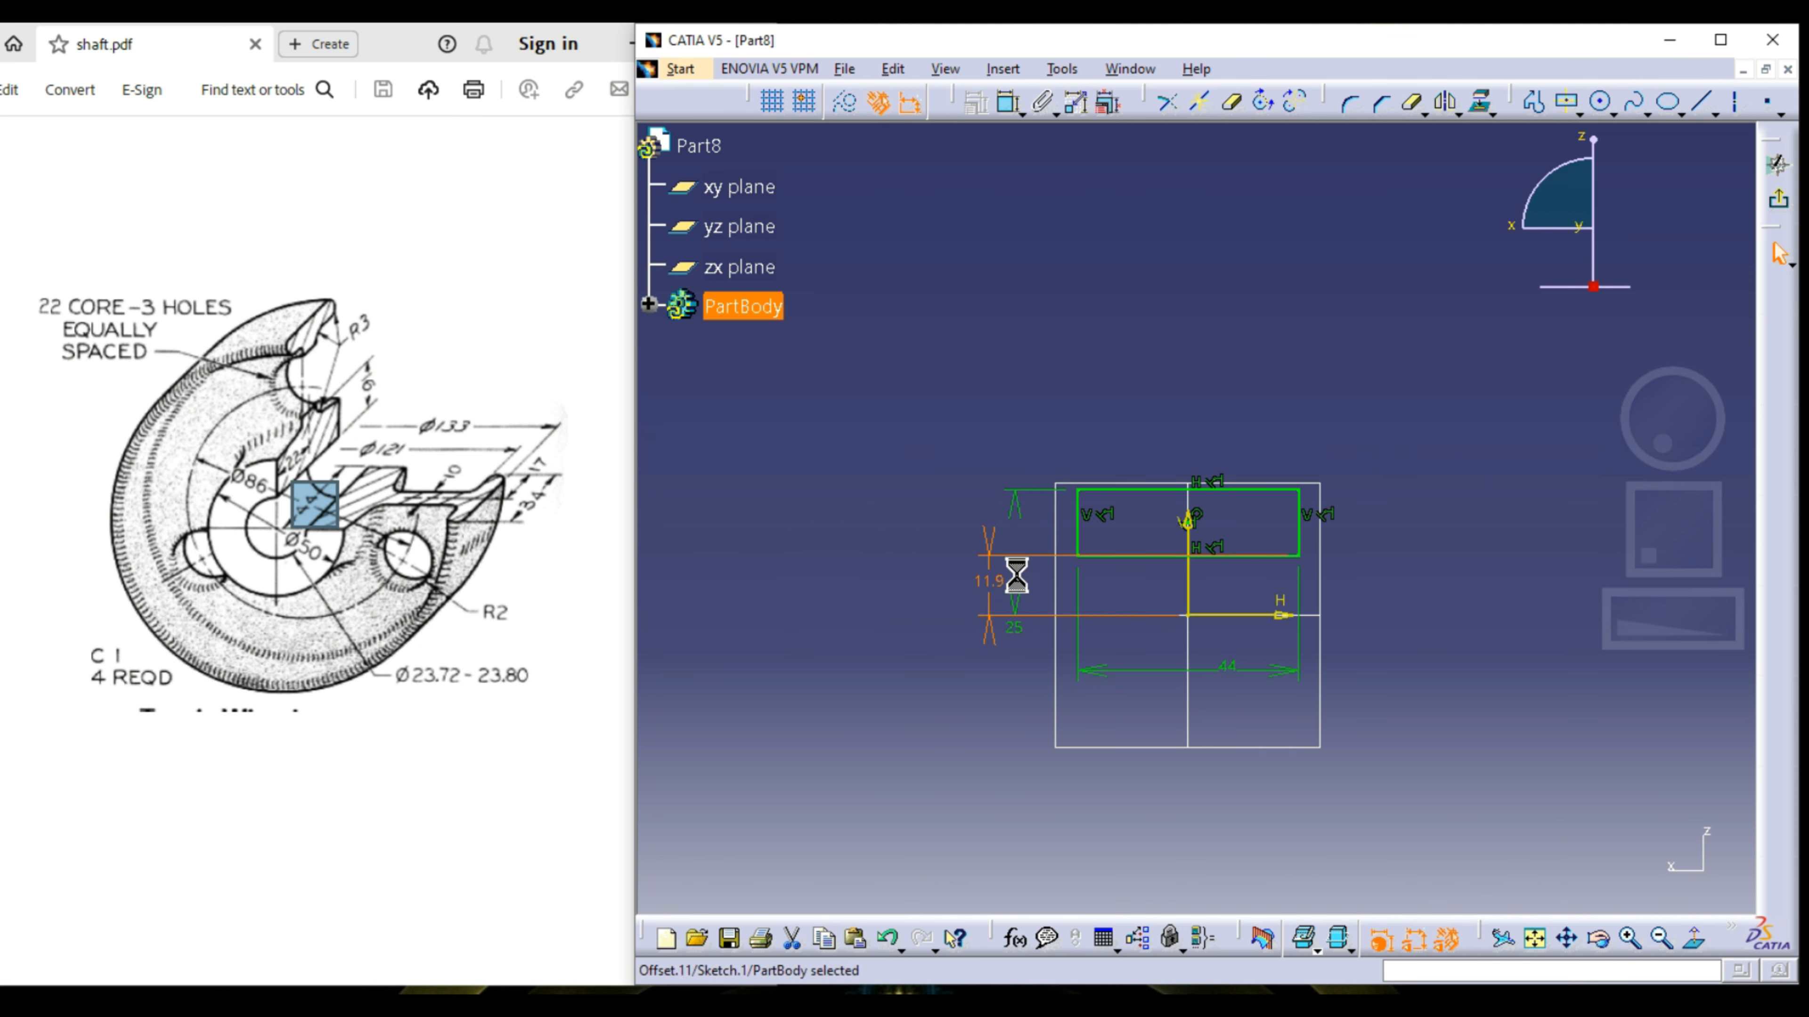
{"action": "left_click", "coordinate": [1297, 465]}
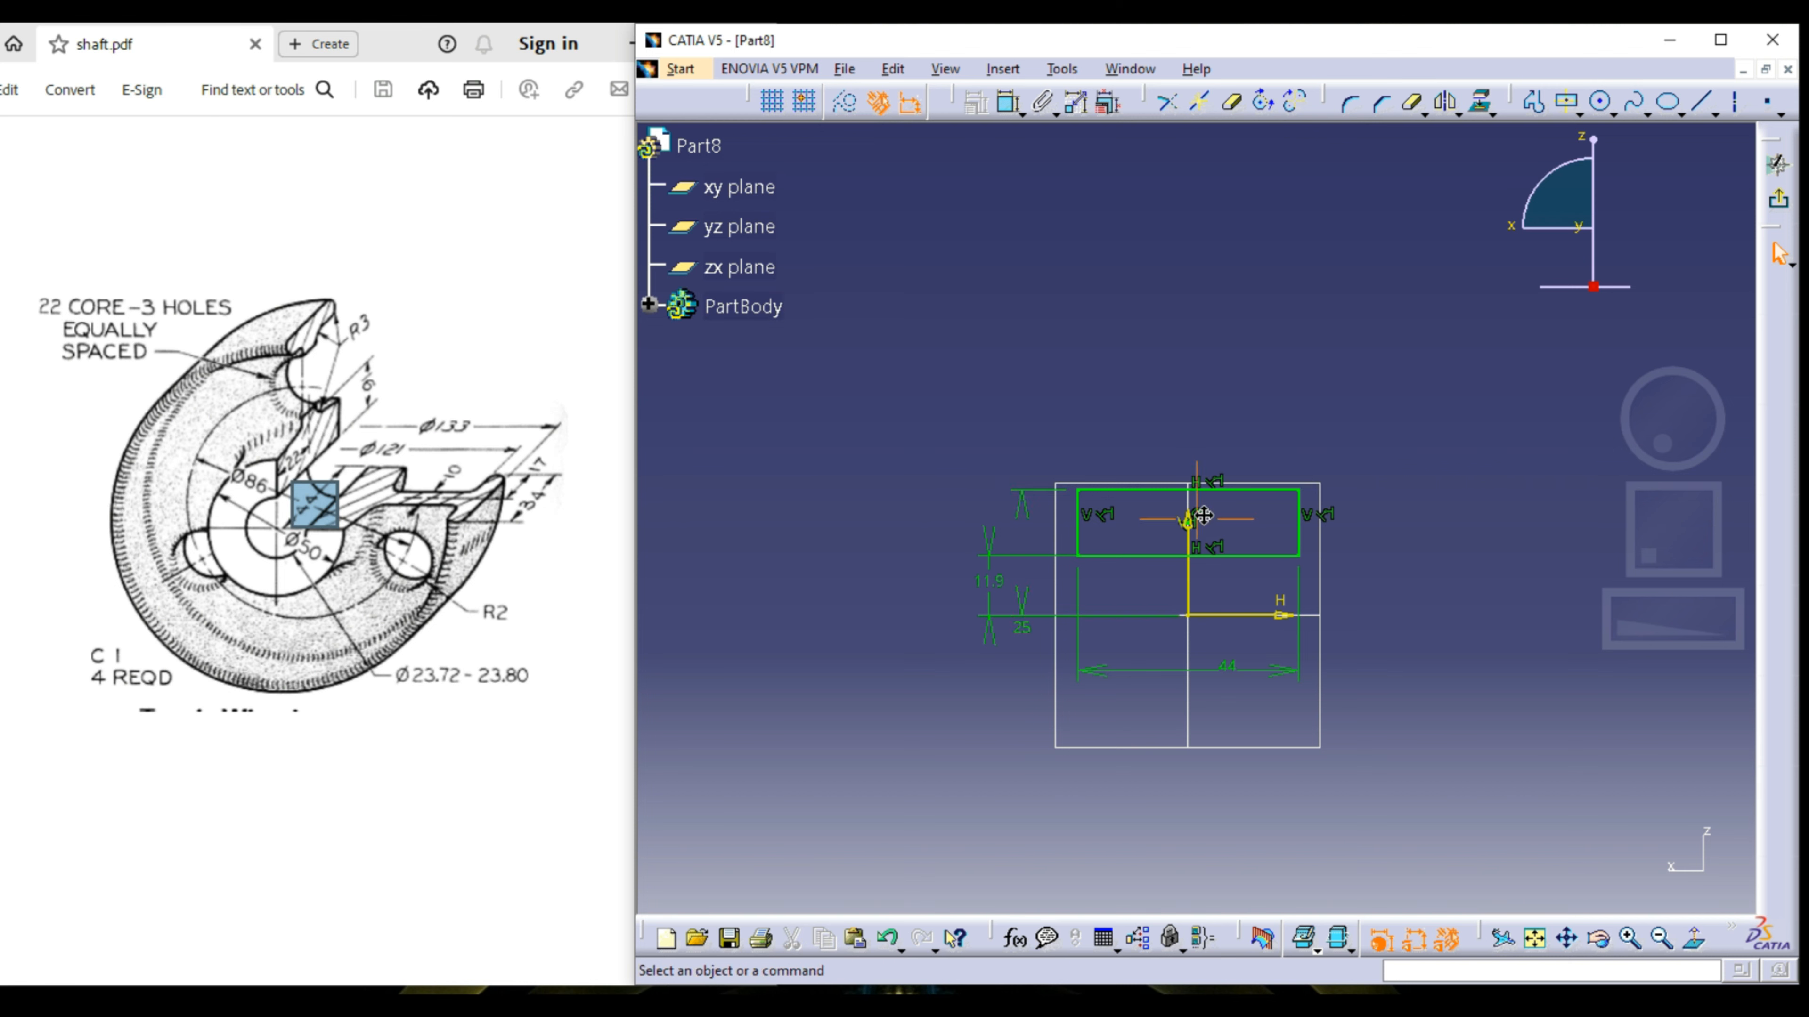
Step: Draw a centered rectangle about 11 mm wide and 46 mm high on the vertical axis, with its lower corner on the hub rectangle's upper edge
{"action": "mouse_move", "coordinate": [1307, 483]}
{"action": "middle_mouse_down"}
{"action": "mouse_move", "coordinate": [1207, 472]}
{"action": "mouse_move", "coordinate": [1224, 447]}
{"action": "middle_mouse_up"}
{"action": "mouse_move", "coordinate": [1019, 450]}
{"action": "middle_mouse_down"}
{"action": "mouse_move", "coordinate": [1078, 448]}
{"action": "mouse_move", "coordinate": [1082, 421]}
{"action": "middle_mouse_up"}
{"action": "left_click", "coordinate": [1560, 107]}
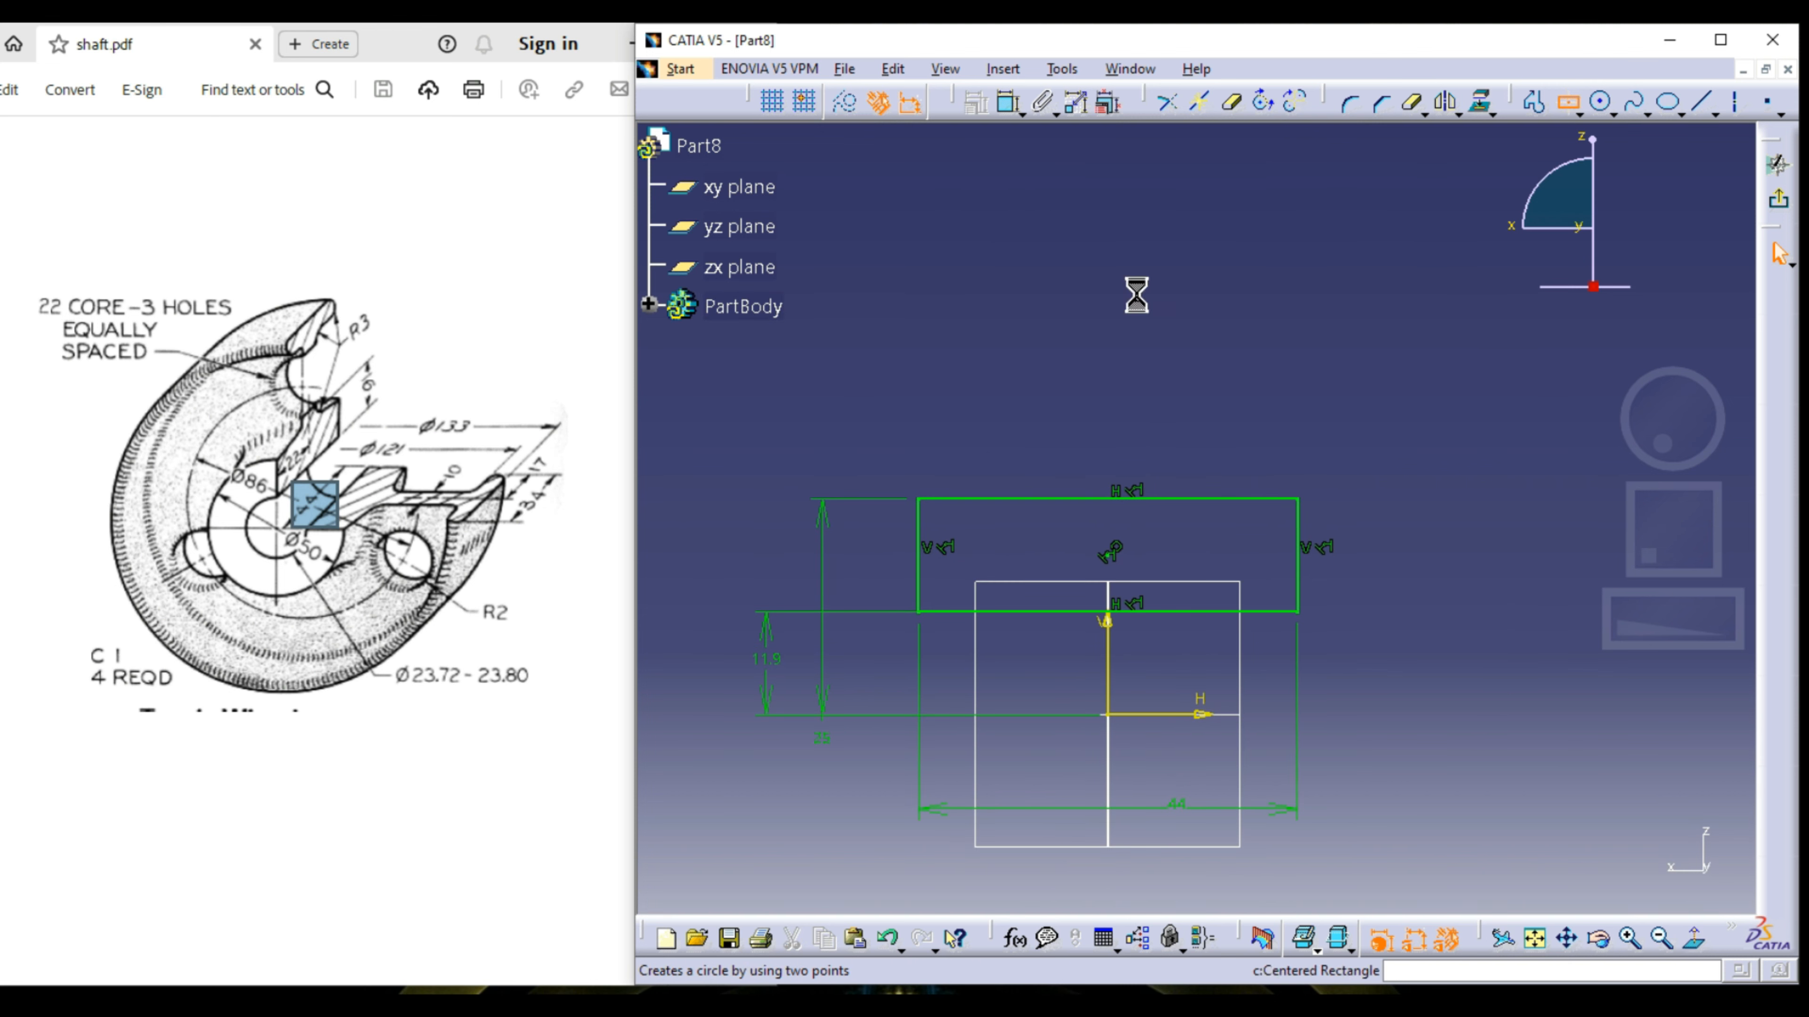
{"action": "left_click", "coordinate": [1107, 300]}
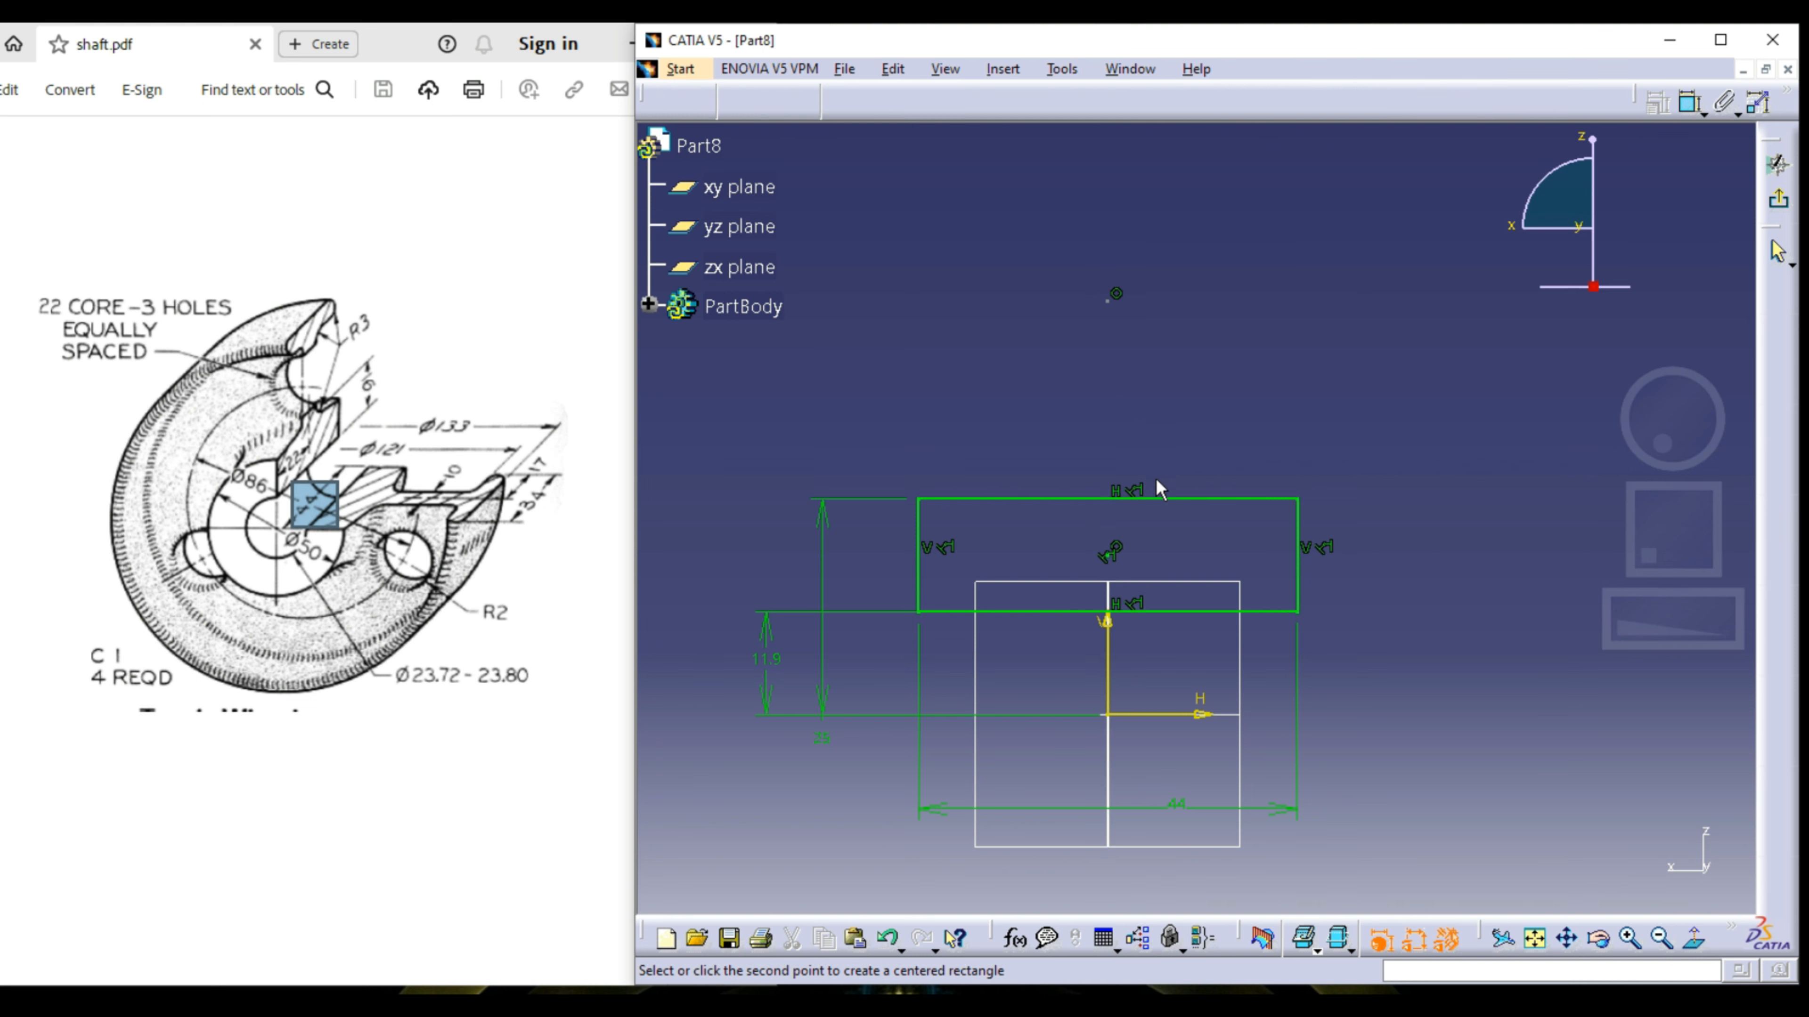
{"action": "left_click", "coordinate": [1155, 499]}
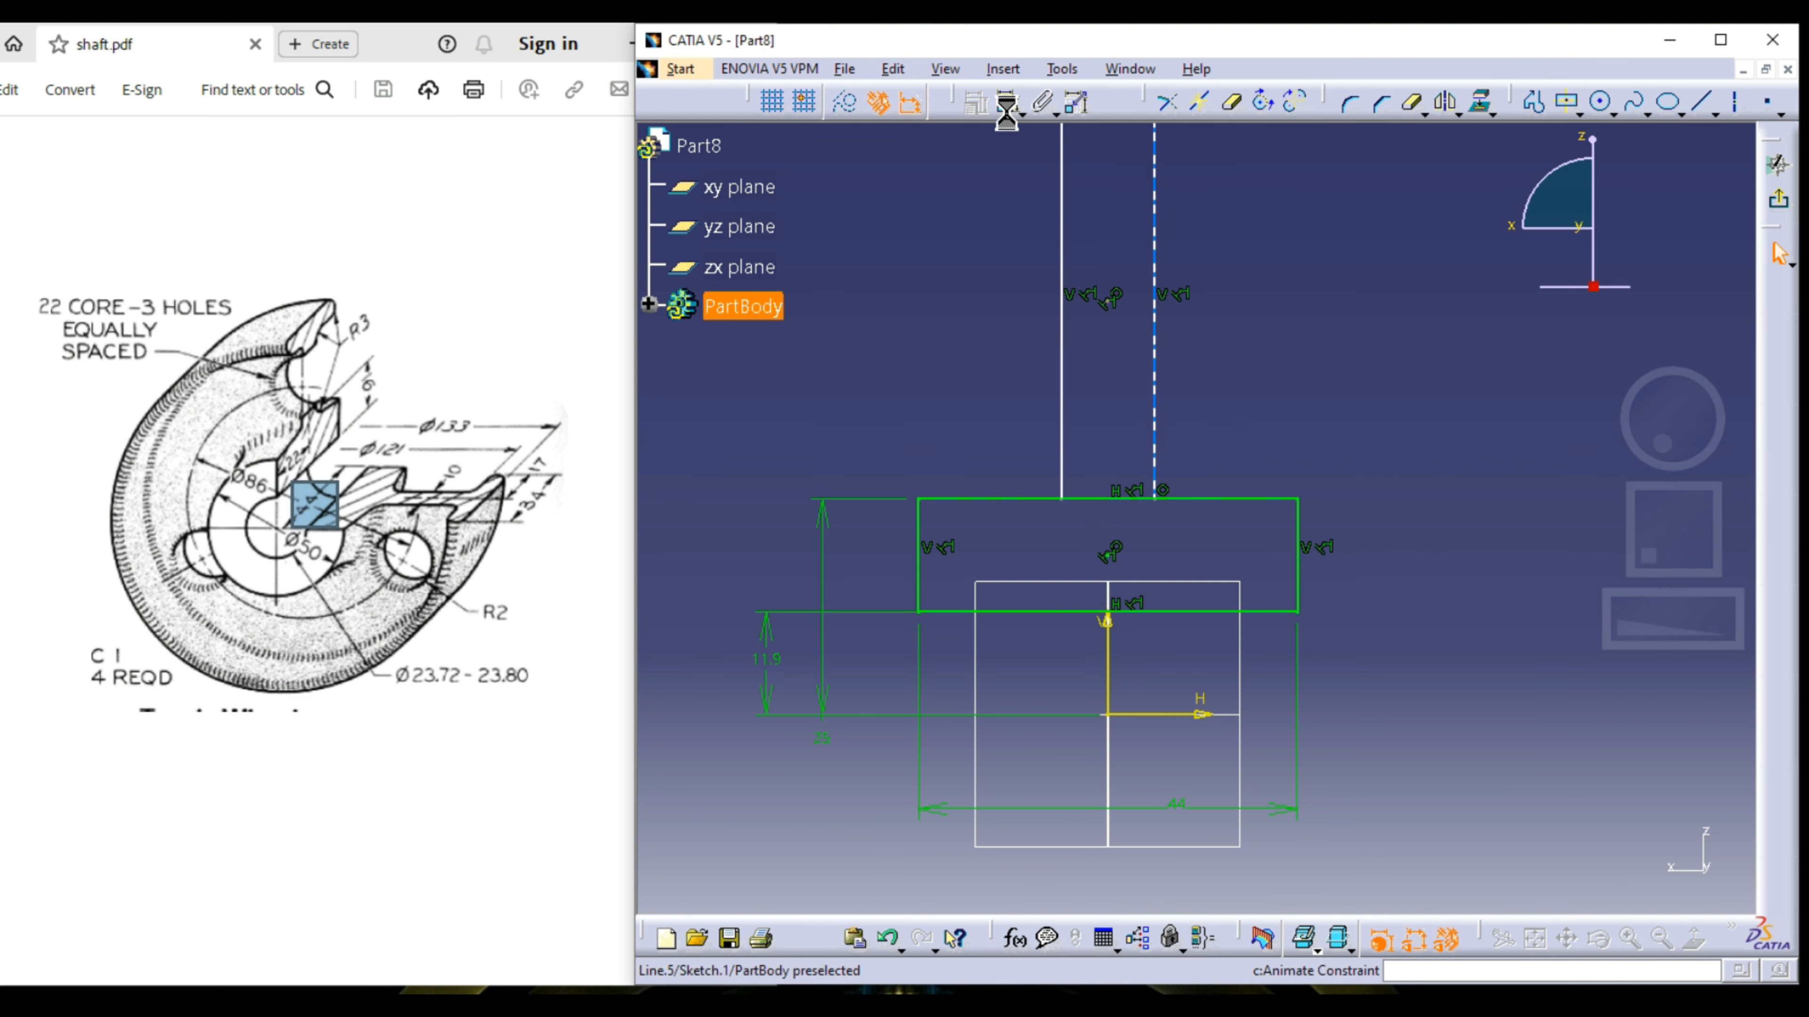
Step: Dimension the distance between the tall rectangle's two vertical sides and set it to 10 mm
{"action": "left_click", "coordinate": [1008, 103]}
{"action": "left_click", "coordinate": [1061, 228]}
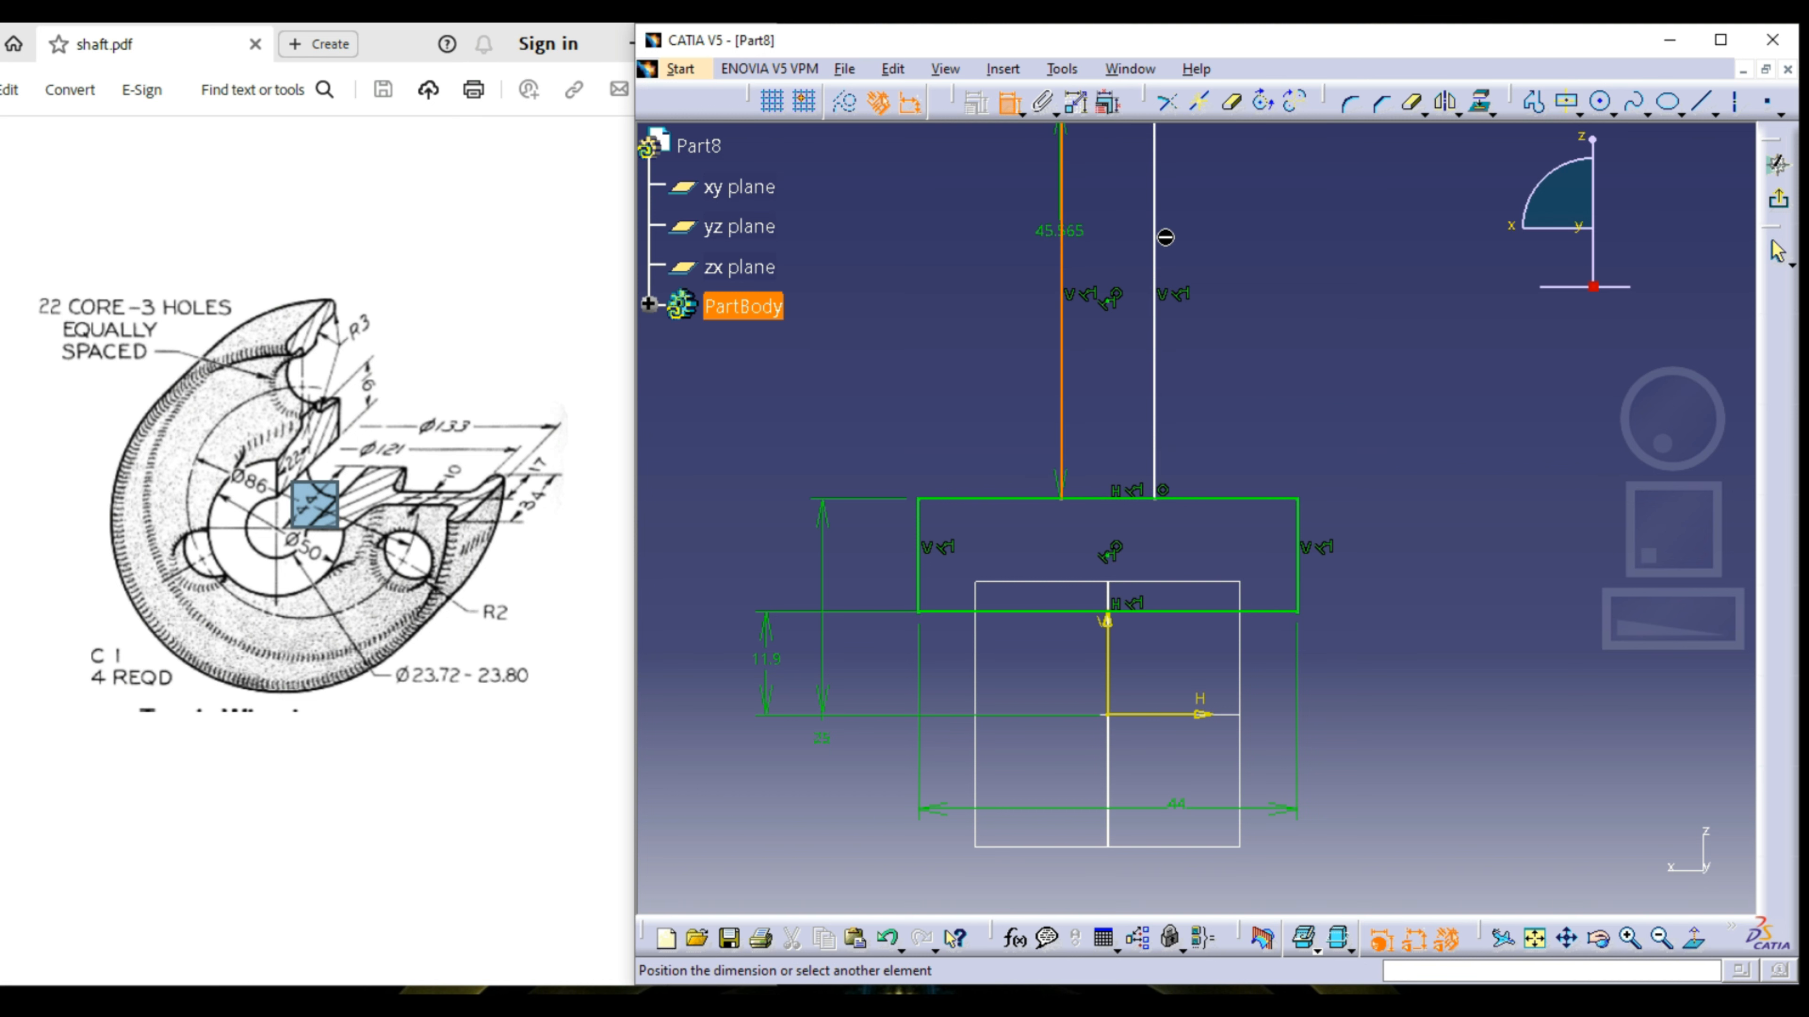
{"action": "left_click", "coordinate": [1155, 233]}
{"action": "left_click", "coordinate": [1245, 241]}
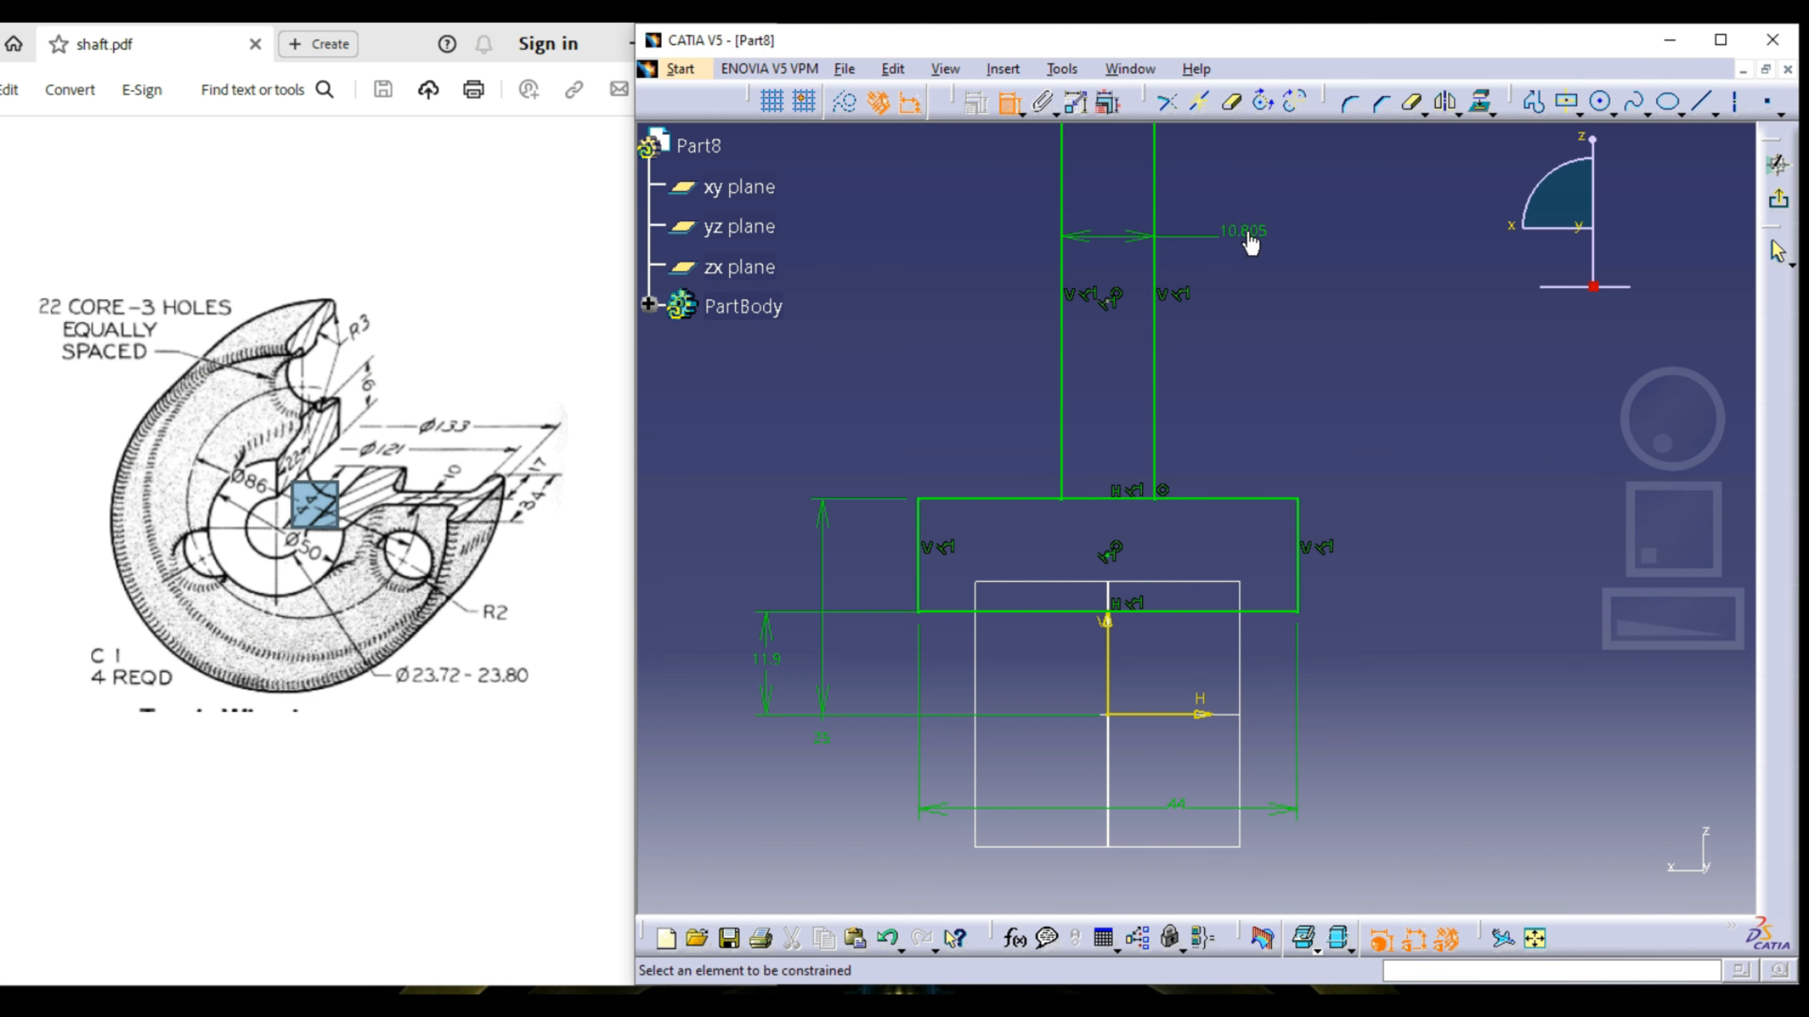
{"action": "double_click", "coordinate": [1247, 231]}
{"action": "type", "text": "1"}
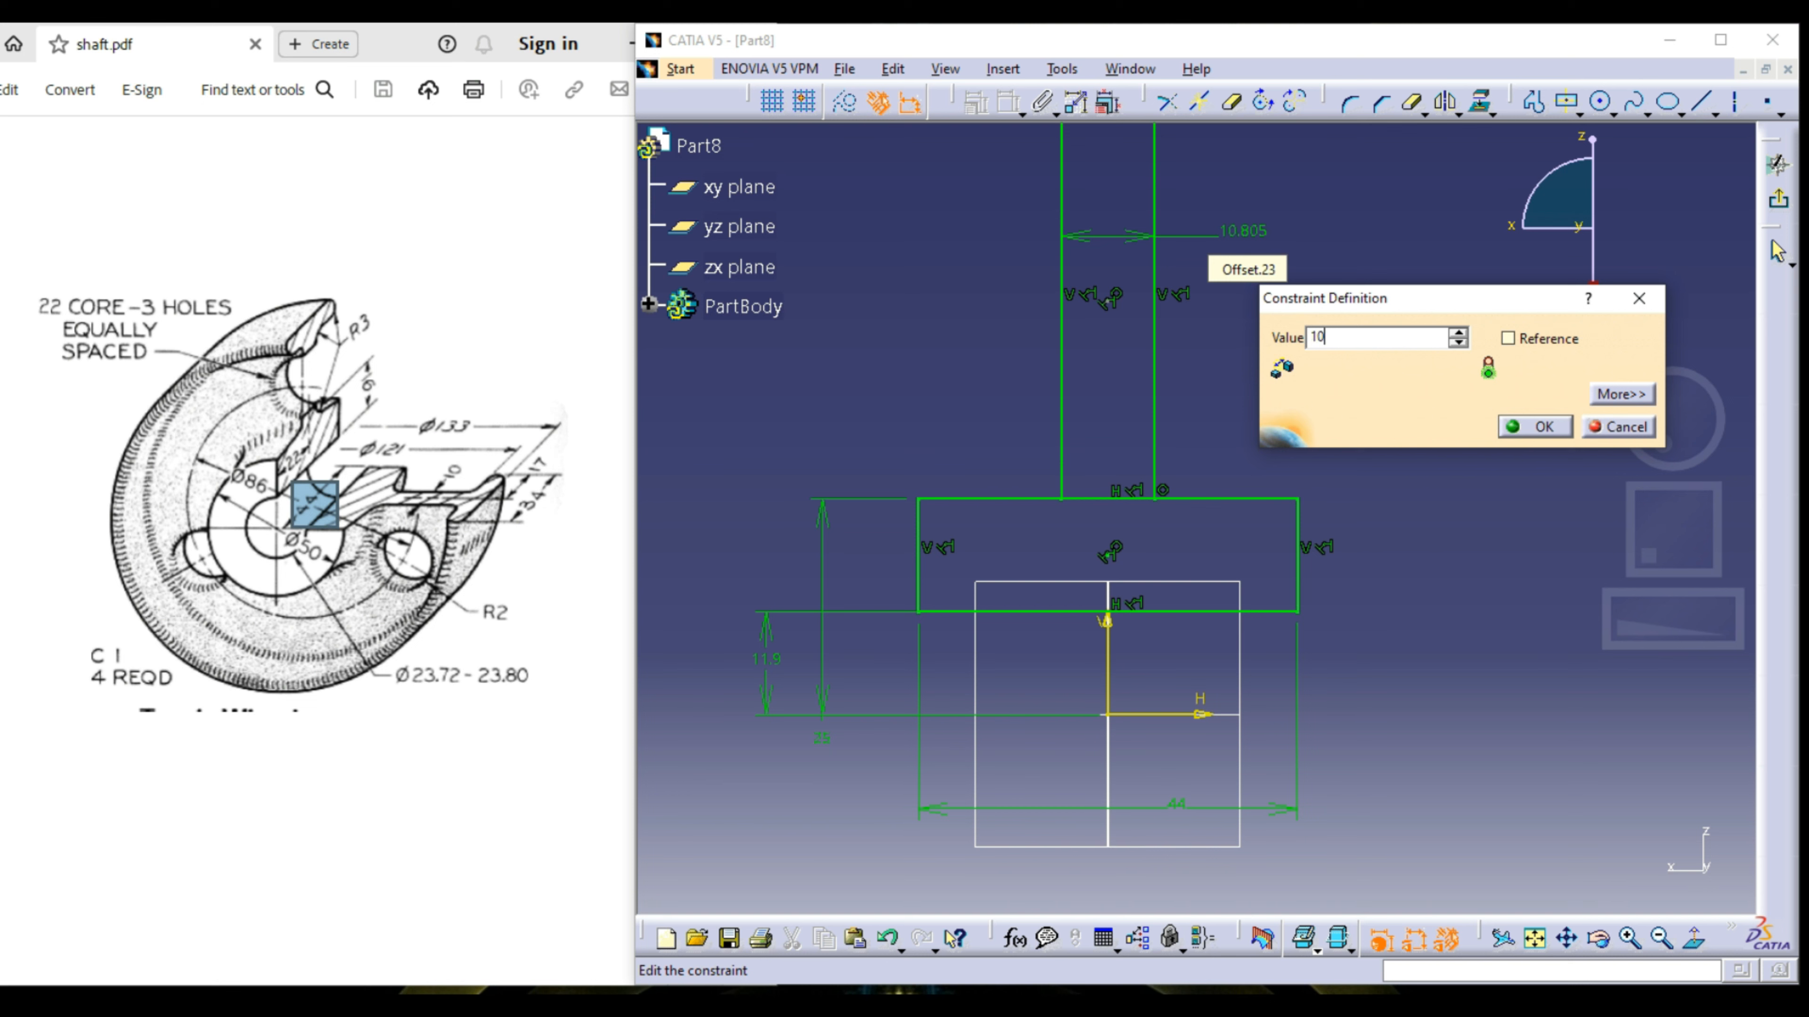
{"action": "type", "text": "0"}
{"action": "key", "text": "Return"}
Step: Trim away the overlapping edge segments between the web's vertical sides where the web meets the hub rectangle's upper edge
{"action": "left_click", "coordinate": [1234, 105]}
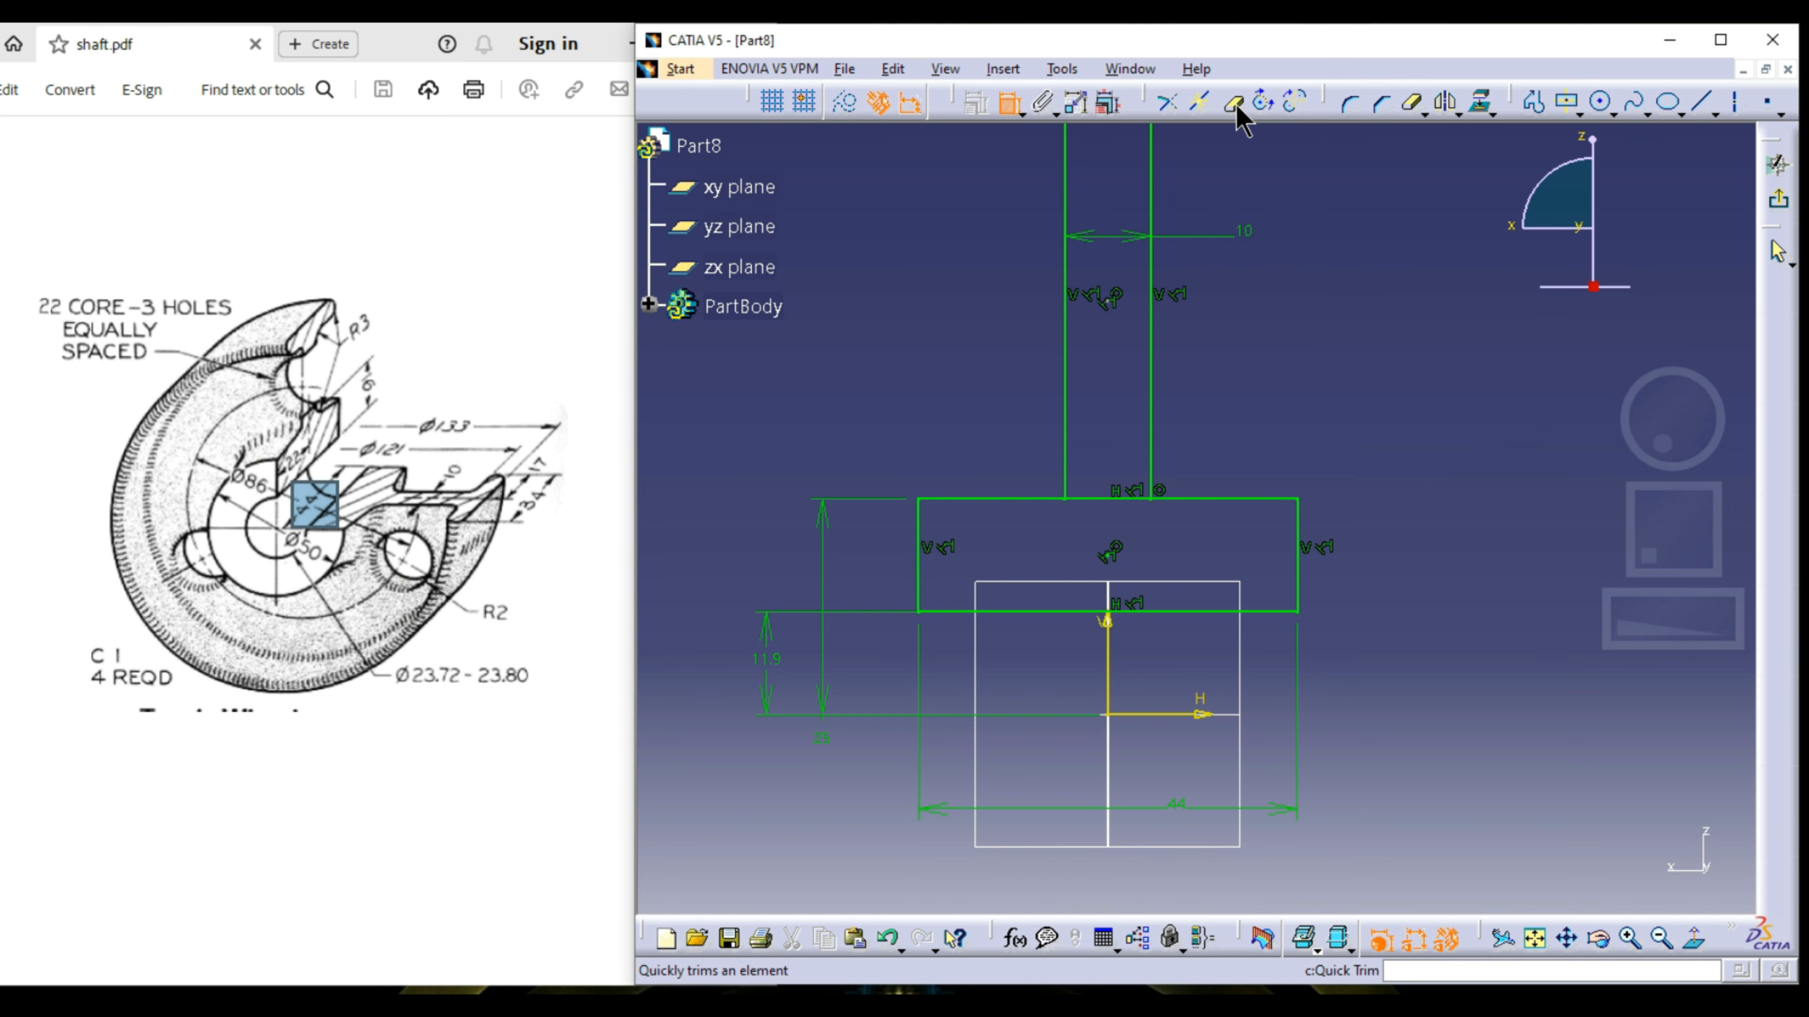
{"action": "left_click", "coordinate": [1089, 498]}
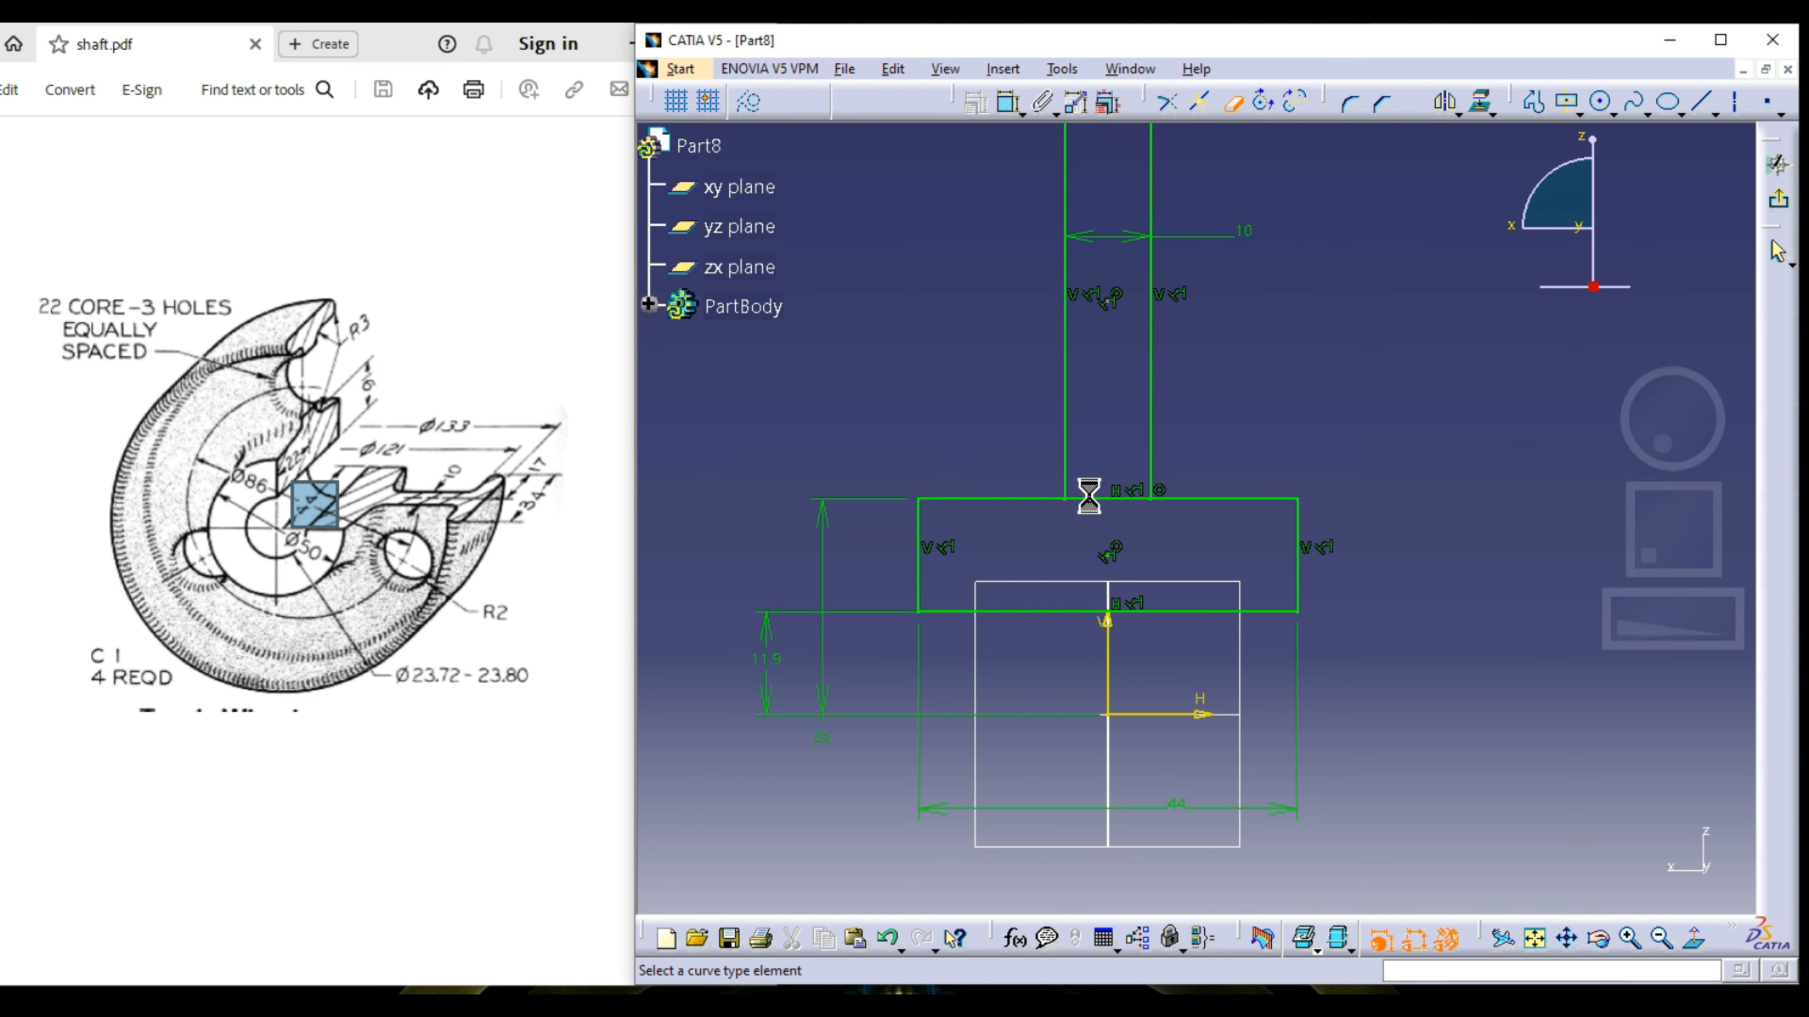
{"action": "left_click", "coordinate": [1101, 498]}
Step: Draw a centered rectangle about 60 mm wide for the rim on the vertical axis, overlapping the upper end of the web
{"action": "middle_click_drag", "start_coordinate": [1296, 372], "coordinate": [1311, 443]}
{"action": "left_click", "coordinate": [1565, 108]}
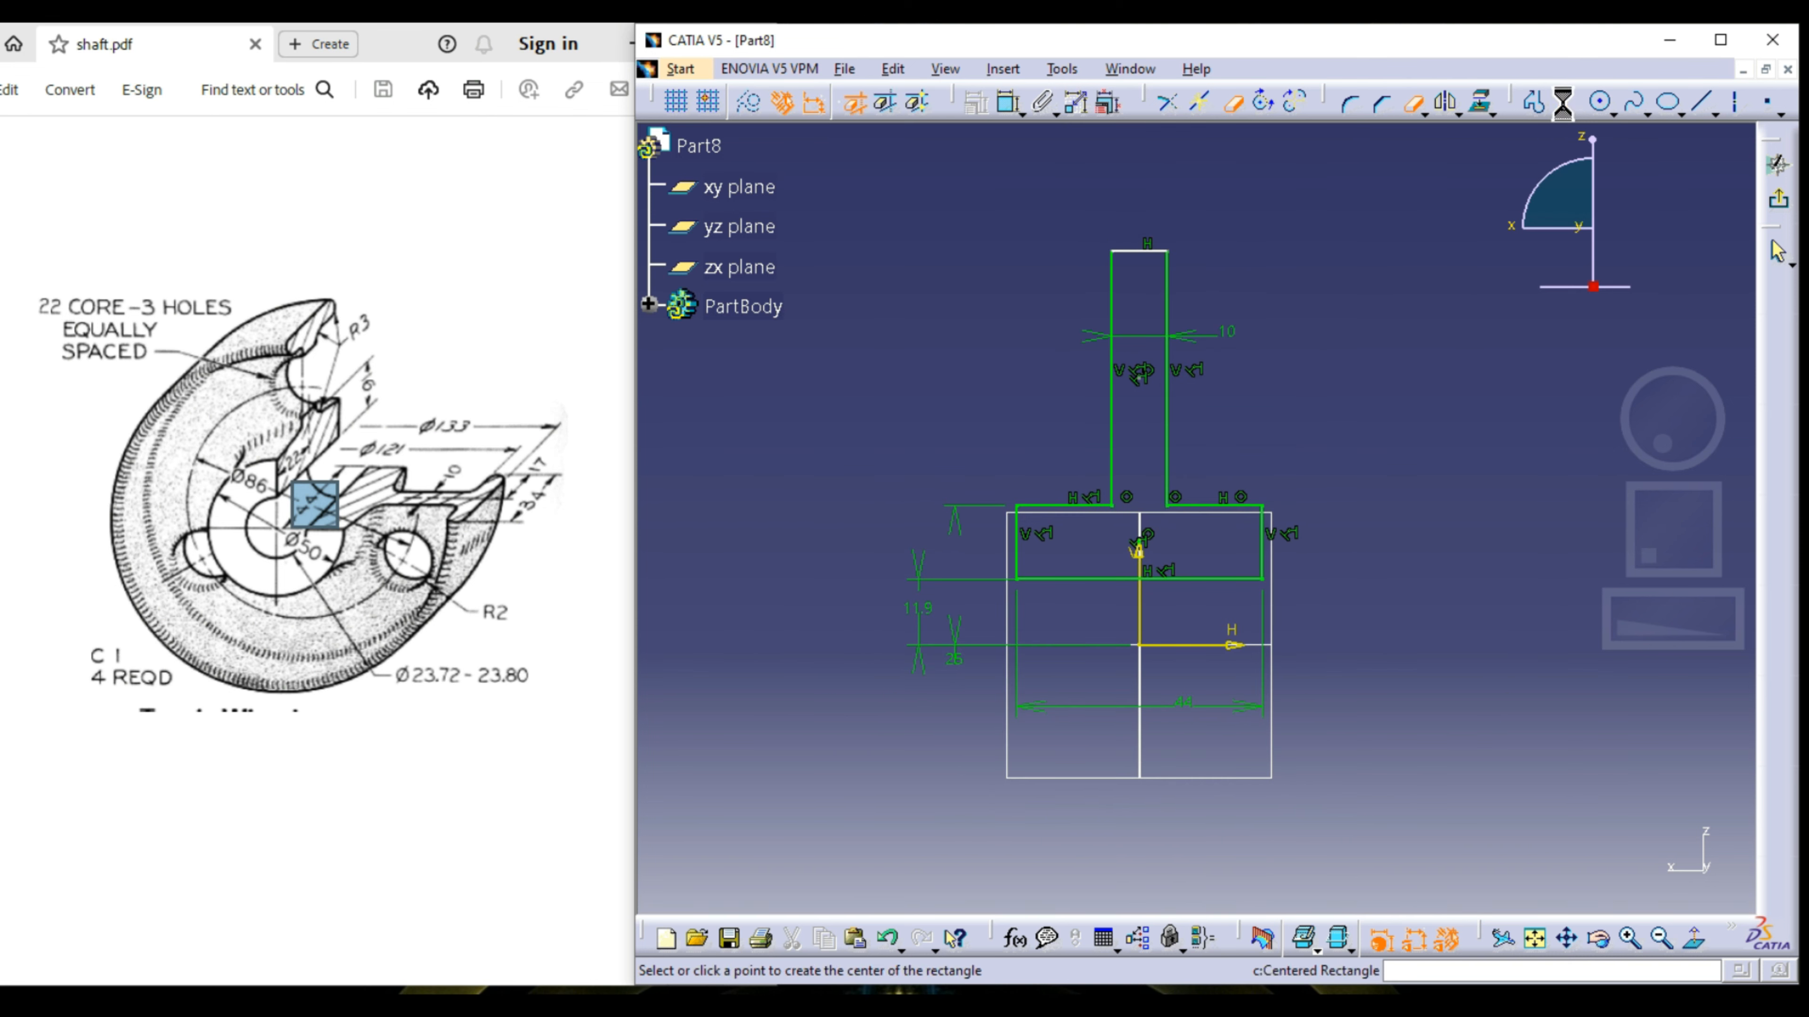
{"action": "left_click", "coordinate": [1139, 198]}
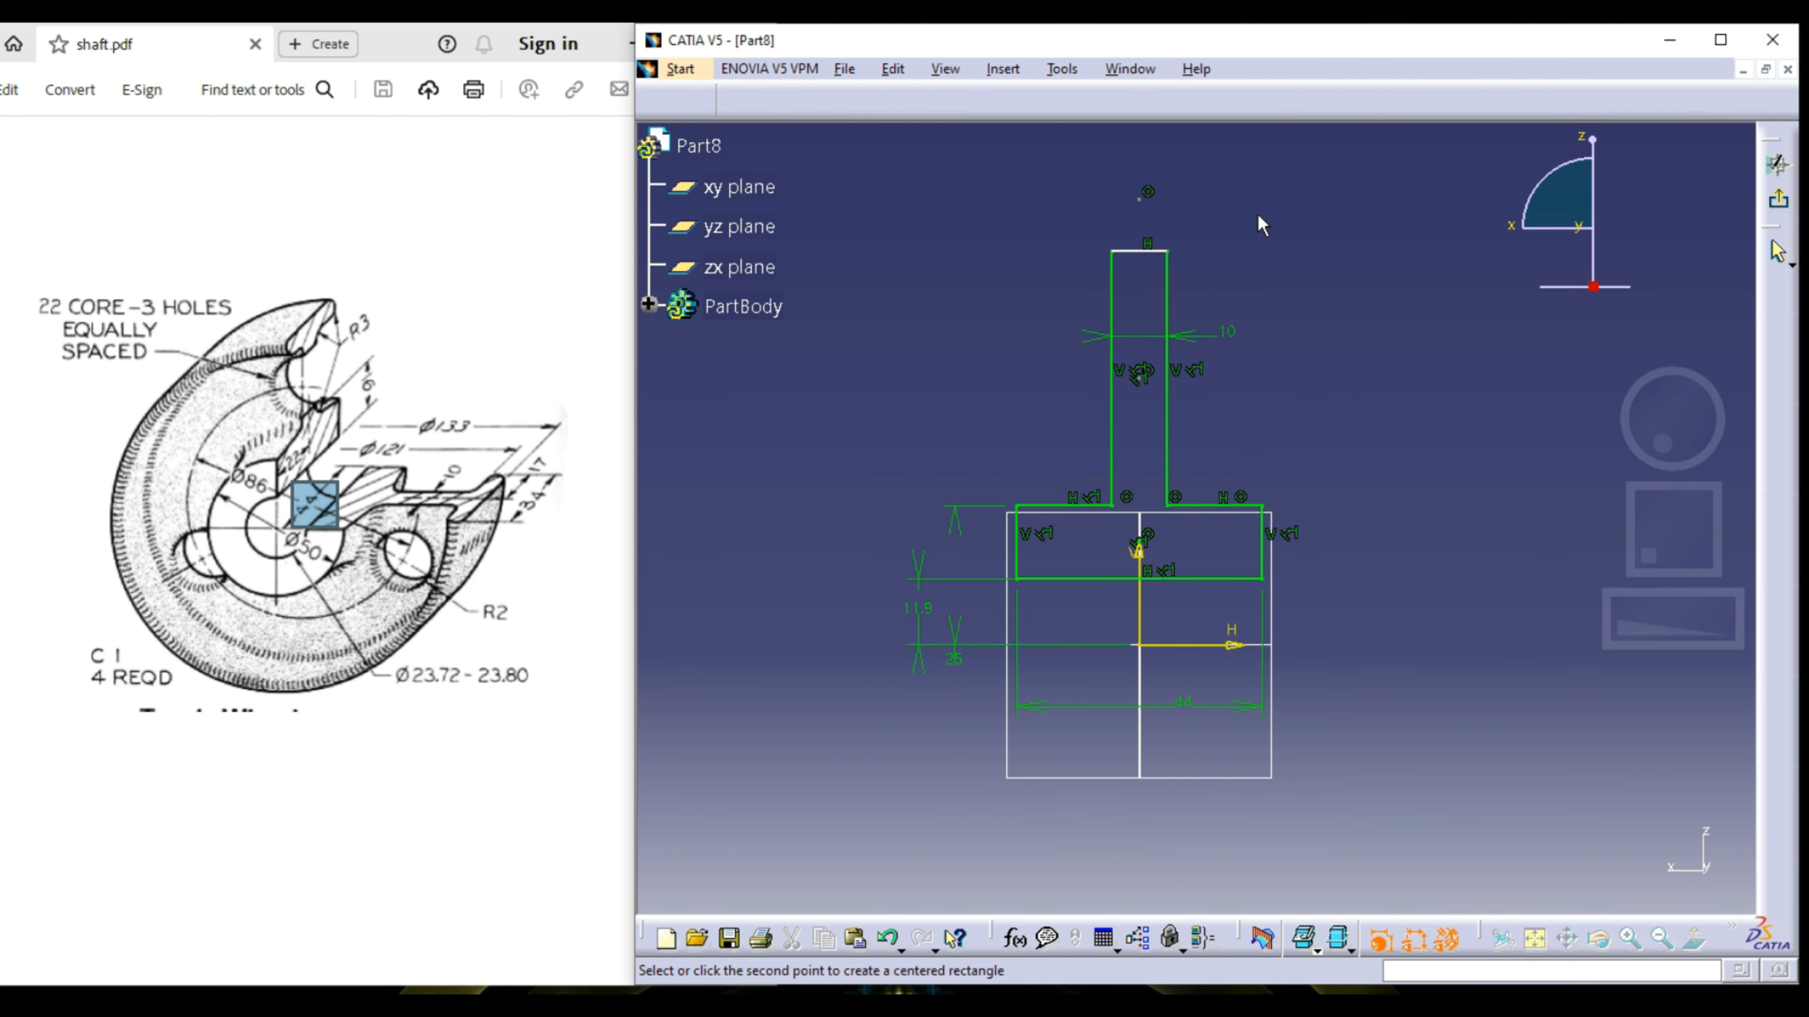
{"action": "left_click", "coordinate": [1306, 263]}
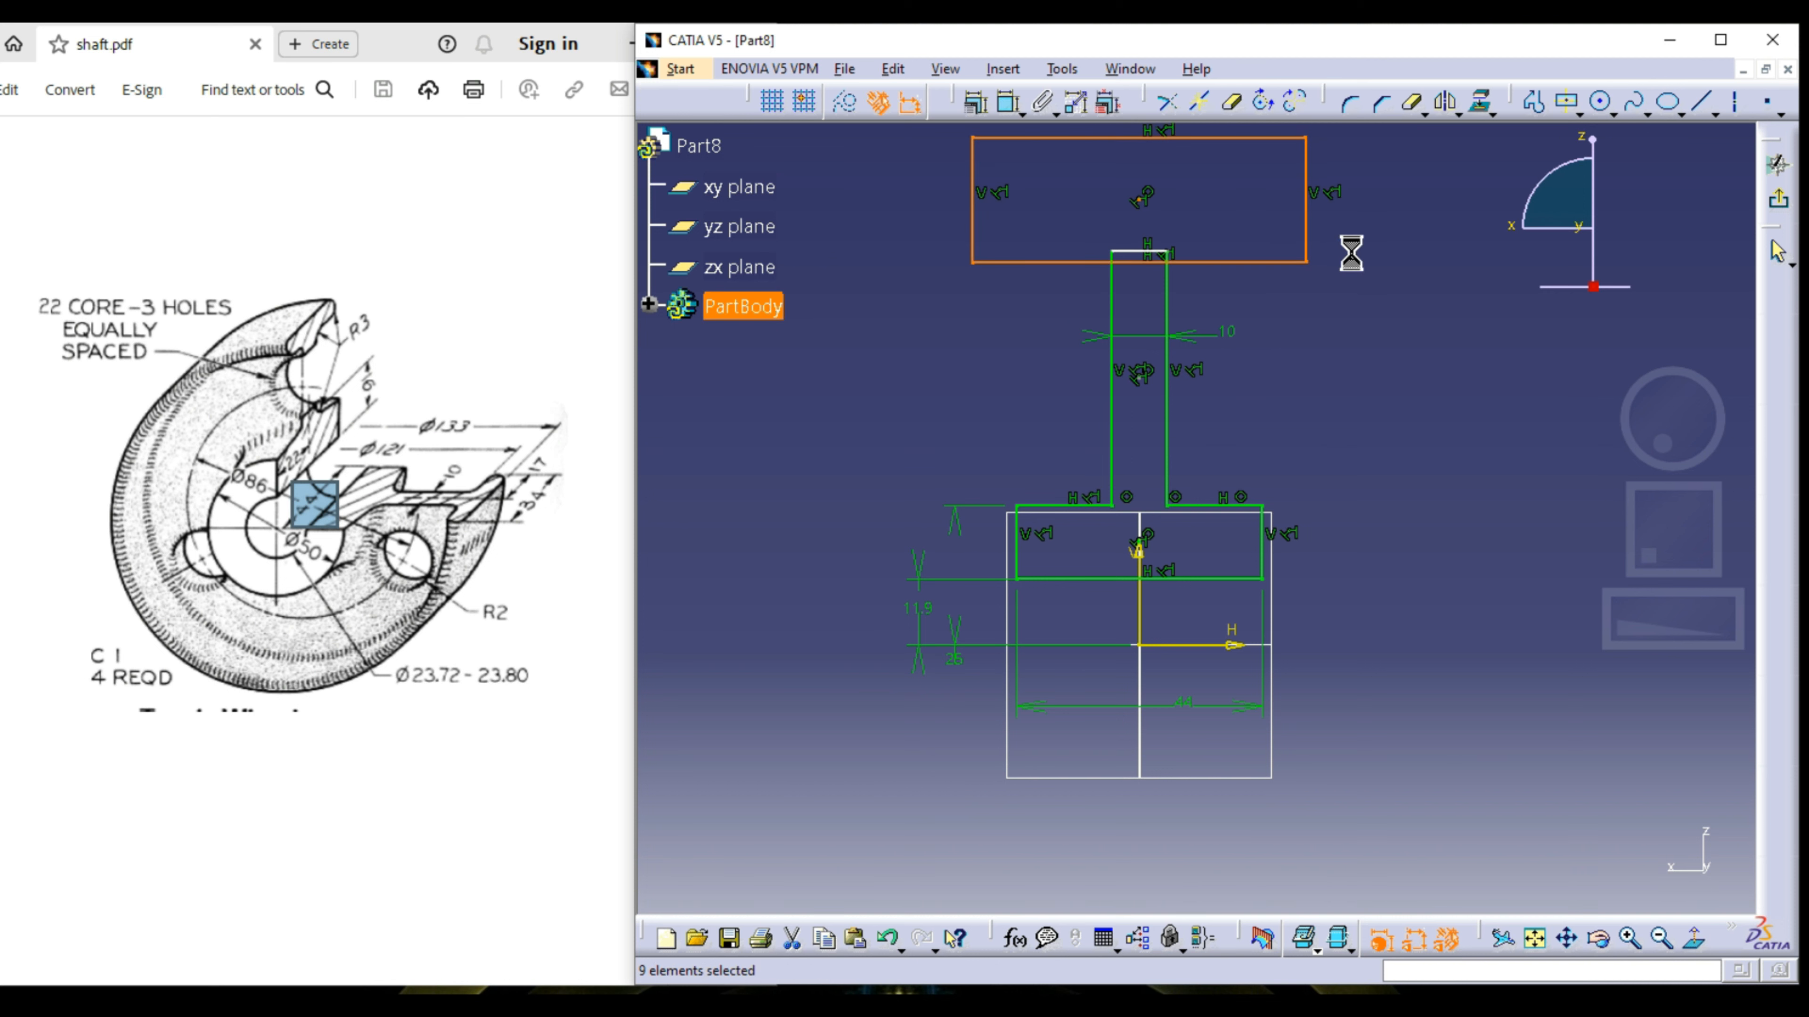
{"action": "left_click", "coordinate": [1397, 266]}
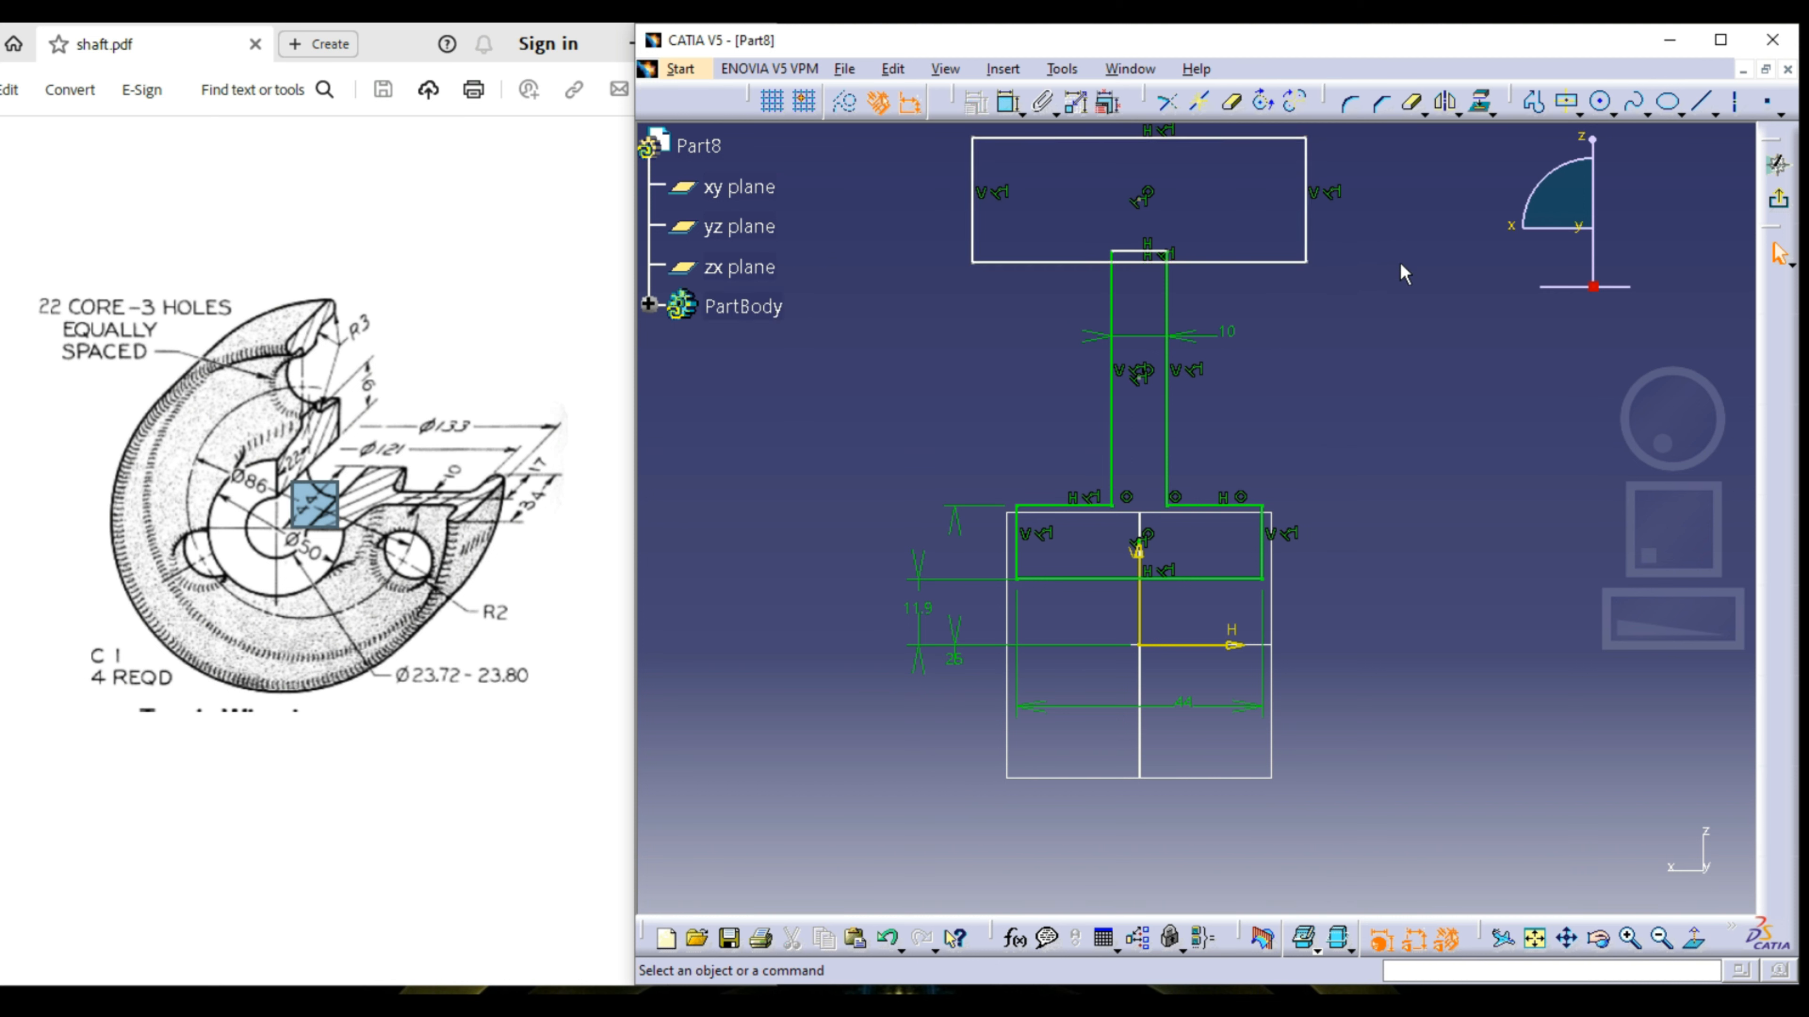
Step: Constrain the rim rectangle's lower edge to be coincident with the web's upper edge
{"action": "left_click", "coordinate": [1209, 262]}
{"action": "left_click", "coordinate": [1142, 253], "text": "ctrl"}
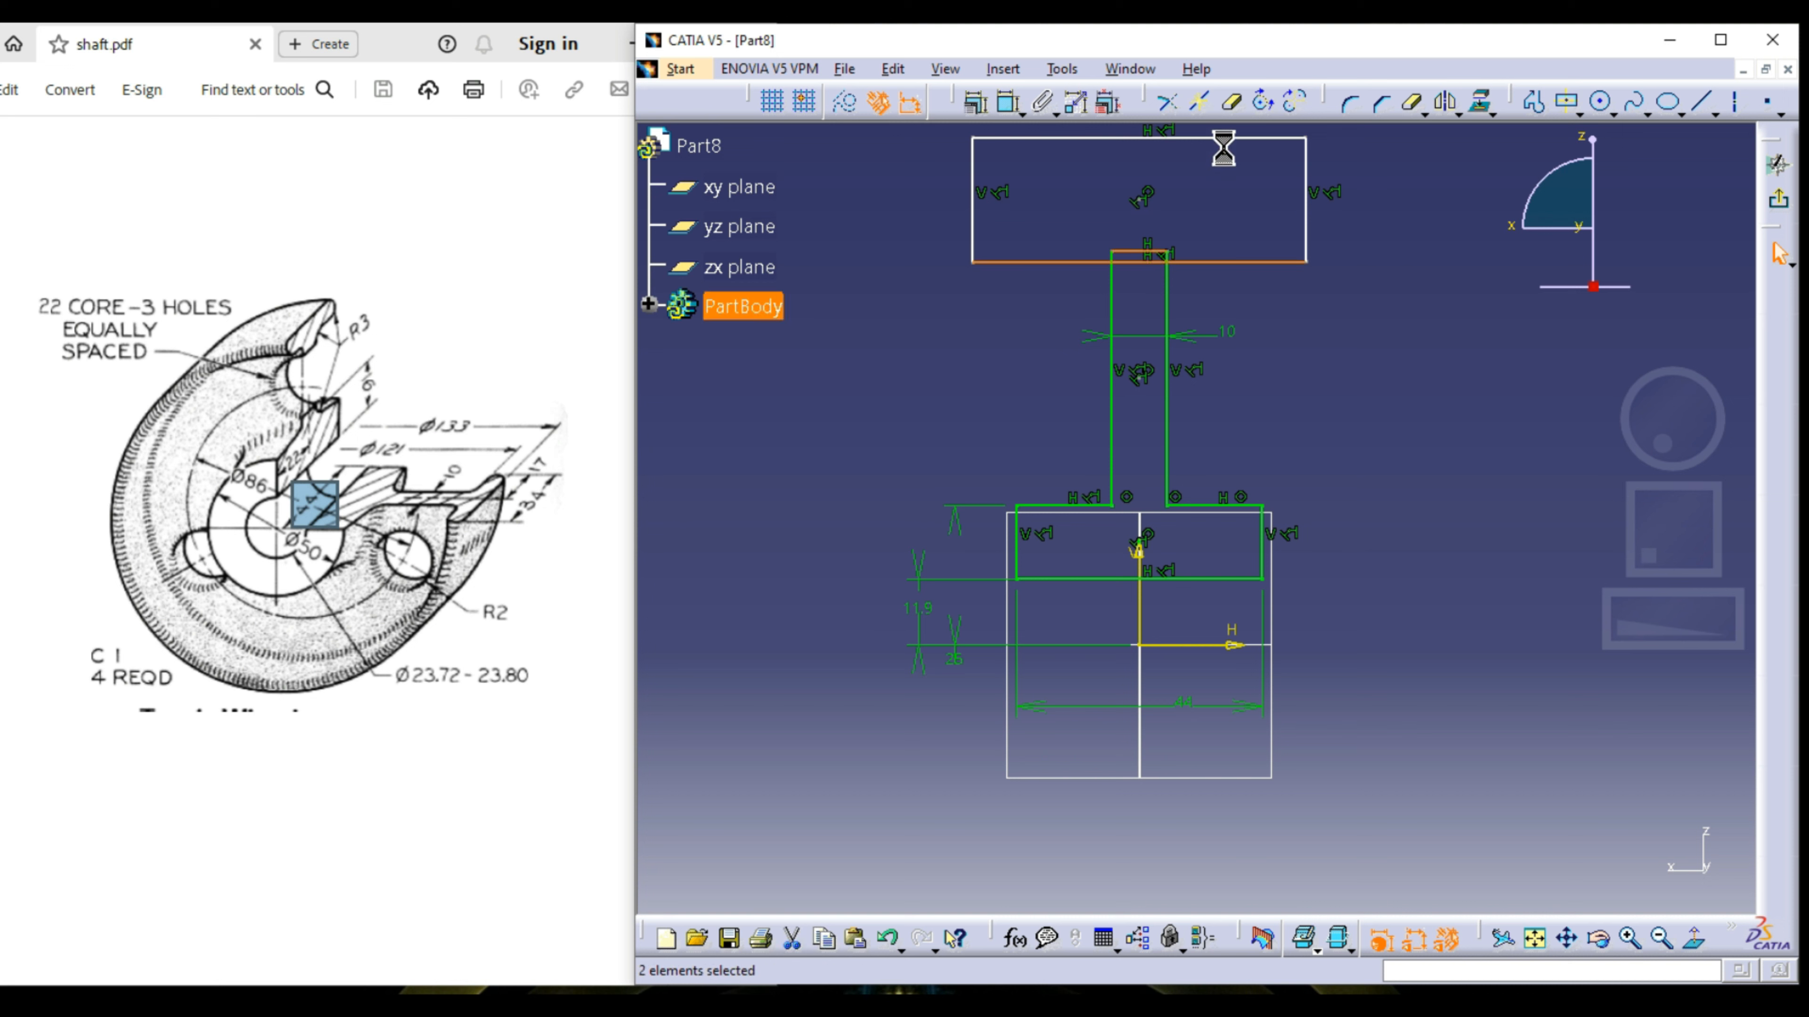
{"action": "left_click", "coordinate": [975, 102]}
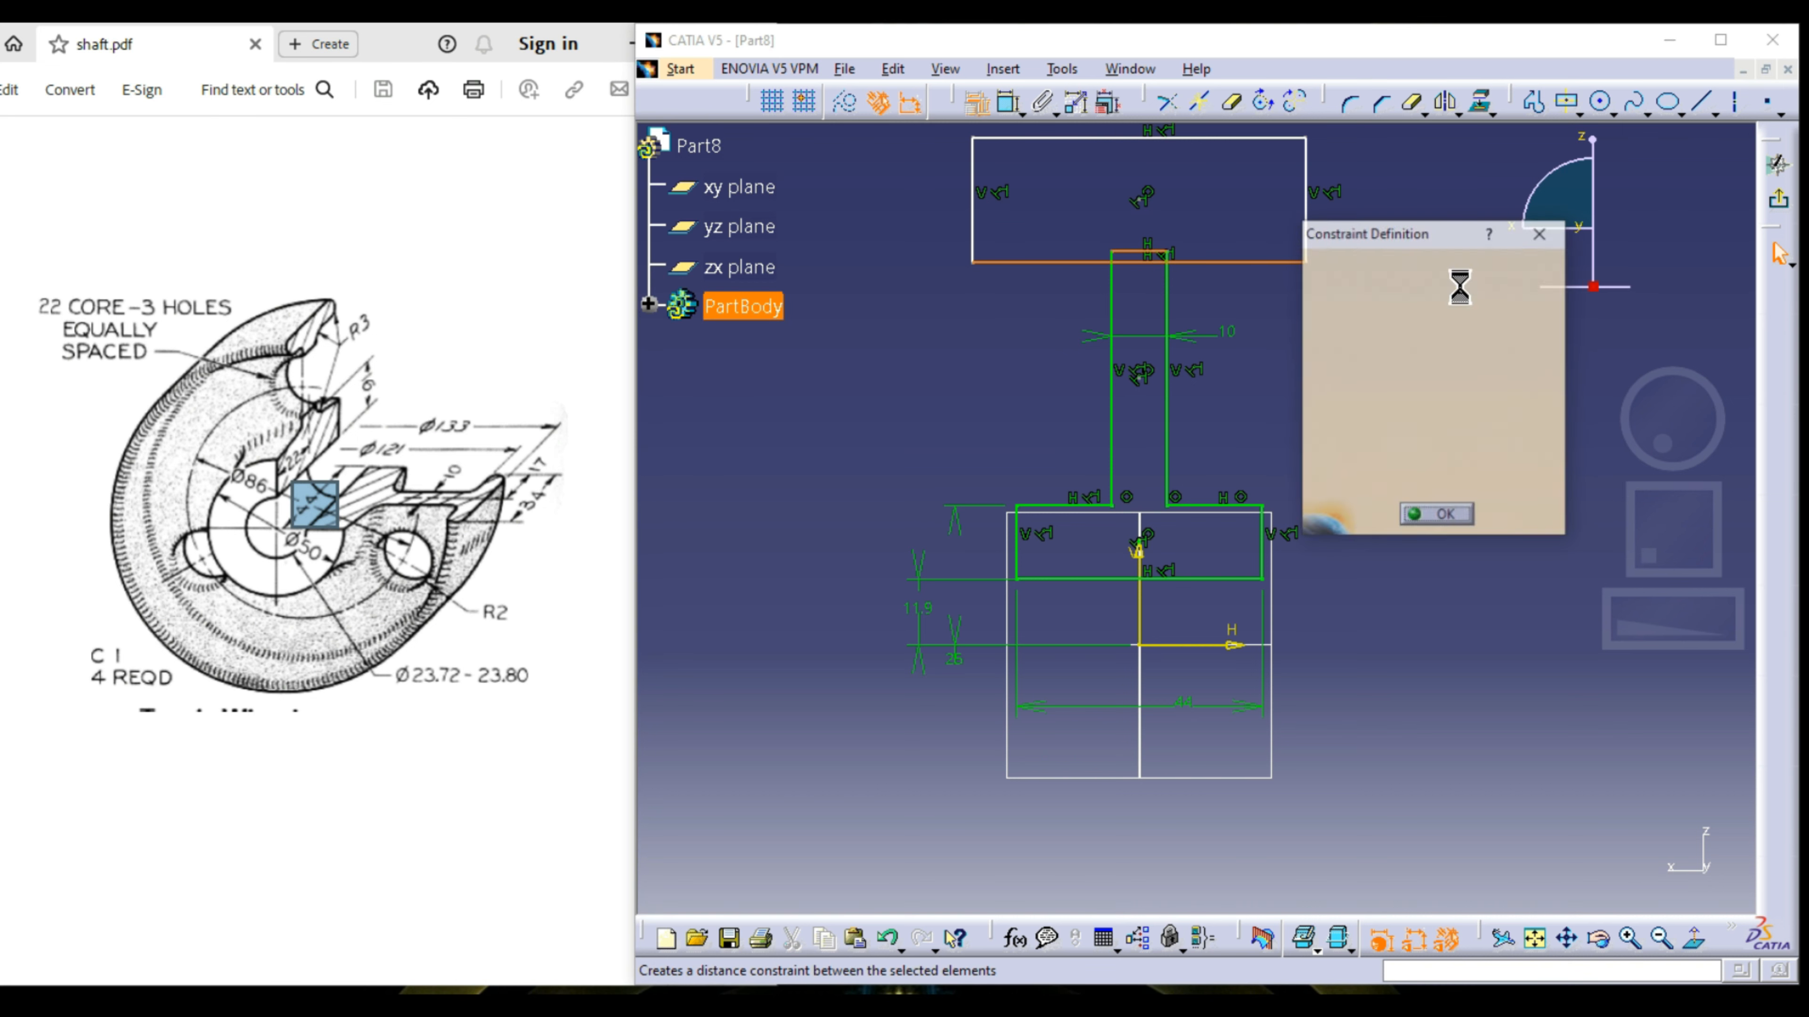
{"action": "left_click", "coordinate": [1453, 298]}
{"action": "left_click", "coordinate": [1436, 515]}
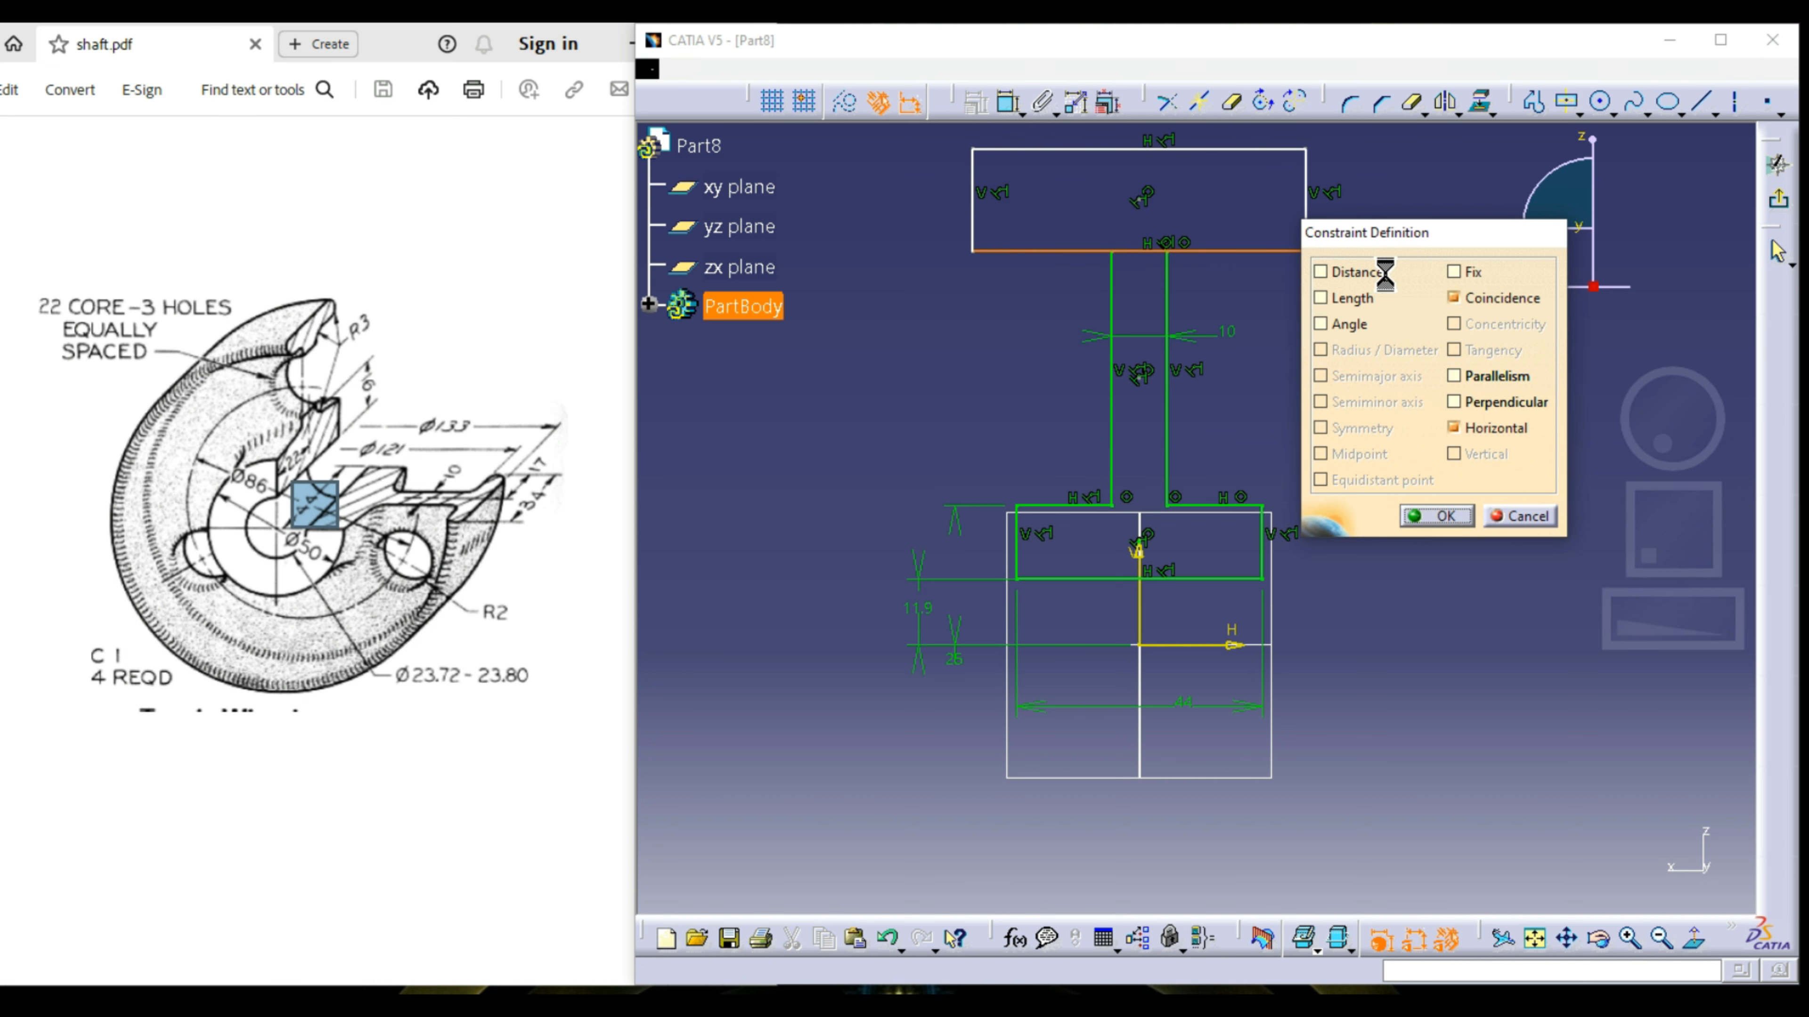
Step: Trim away the edge segments between the web's vertical sides where the web joins the rim rectangle
{"action": "left_click", "coordinate": [1145, 251]}
{"action": "middle_click_drag", "start_coordinate": [1158, 265], "coordinate": [1152, 313]}
{"action": "key", "text": "Escape"}
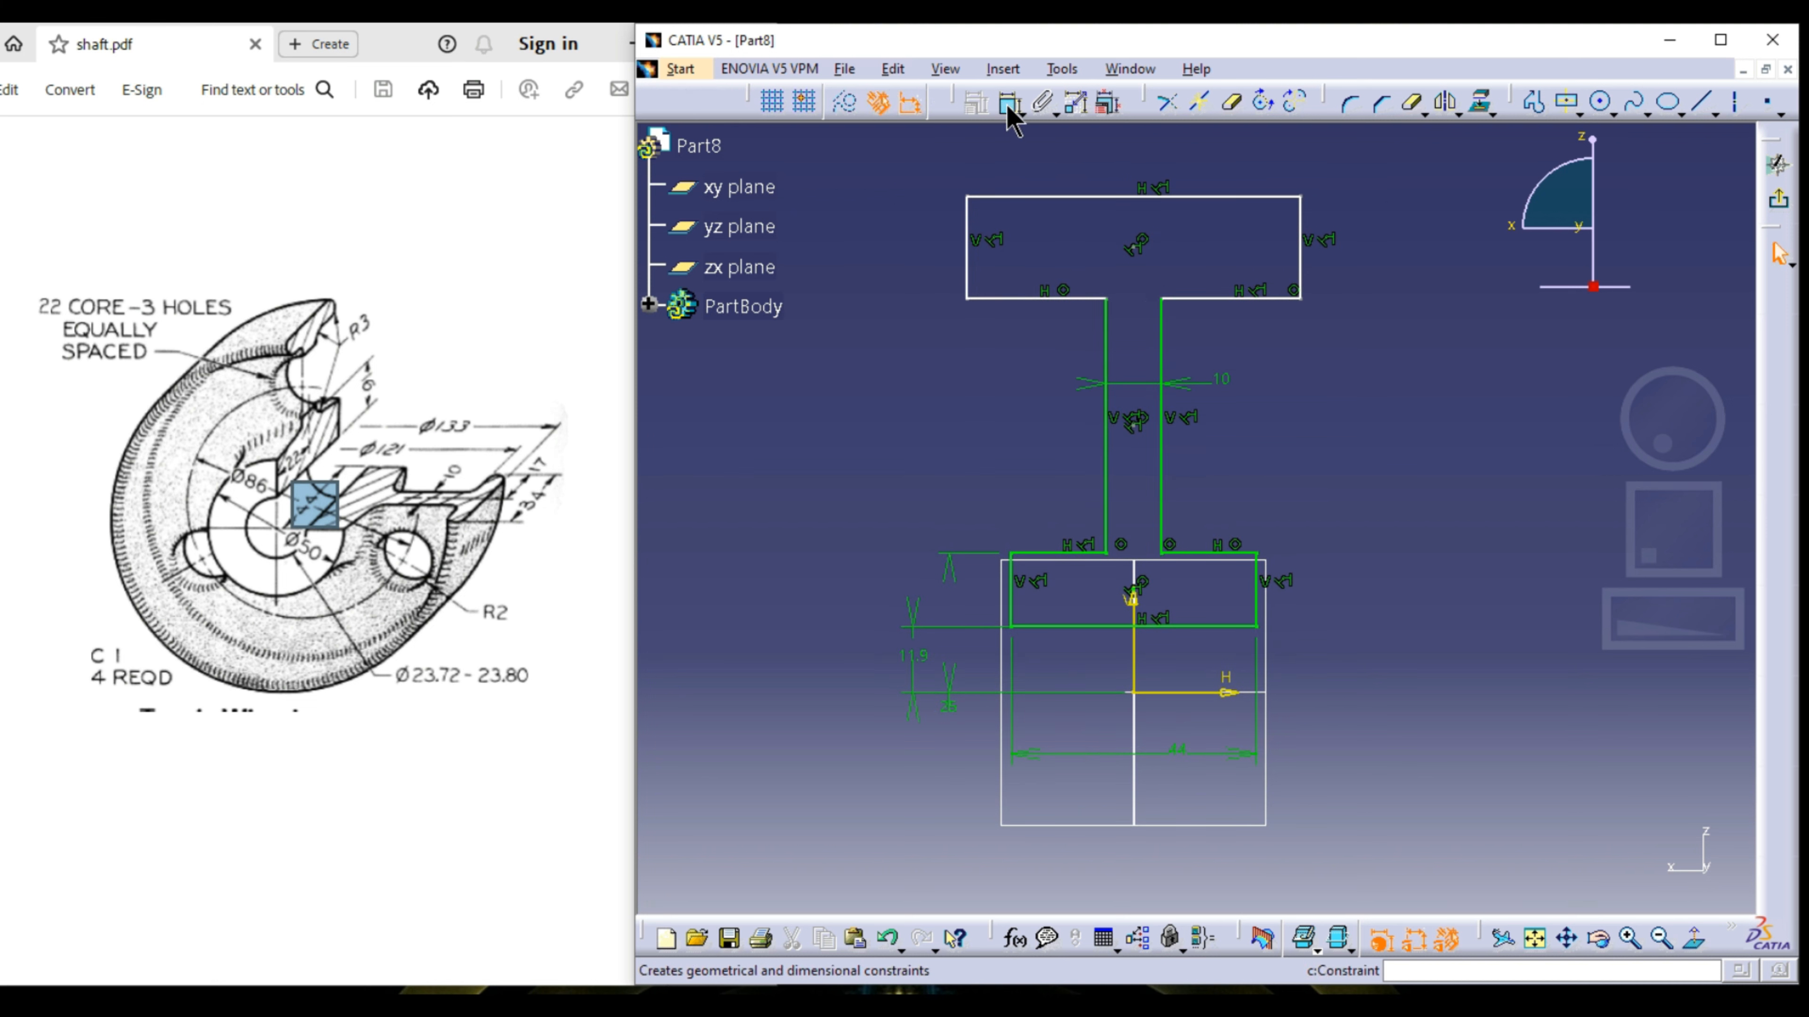
Step: Dimension the rim's outer edge from the horizontal axis and set the distance to 133/2
{"action": "left_click", "coordinate": [1007, 103]}
{"action": "left_click", "coordinate": [1240, 195]}
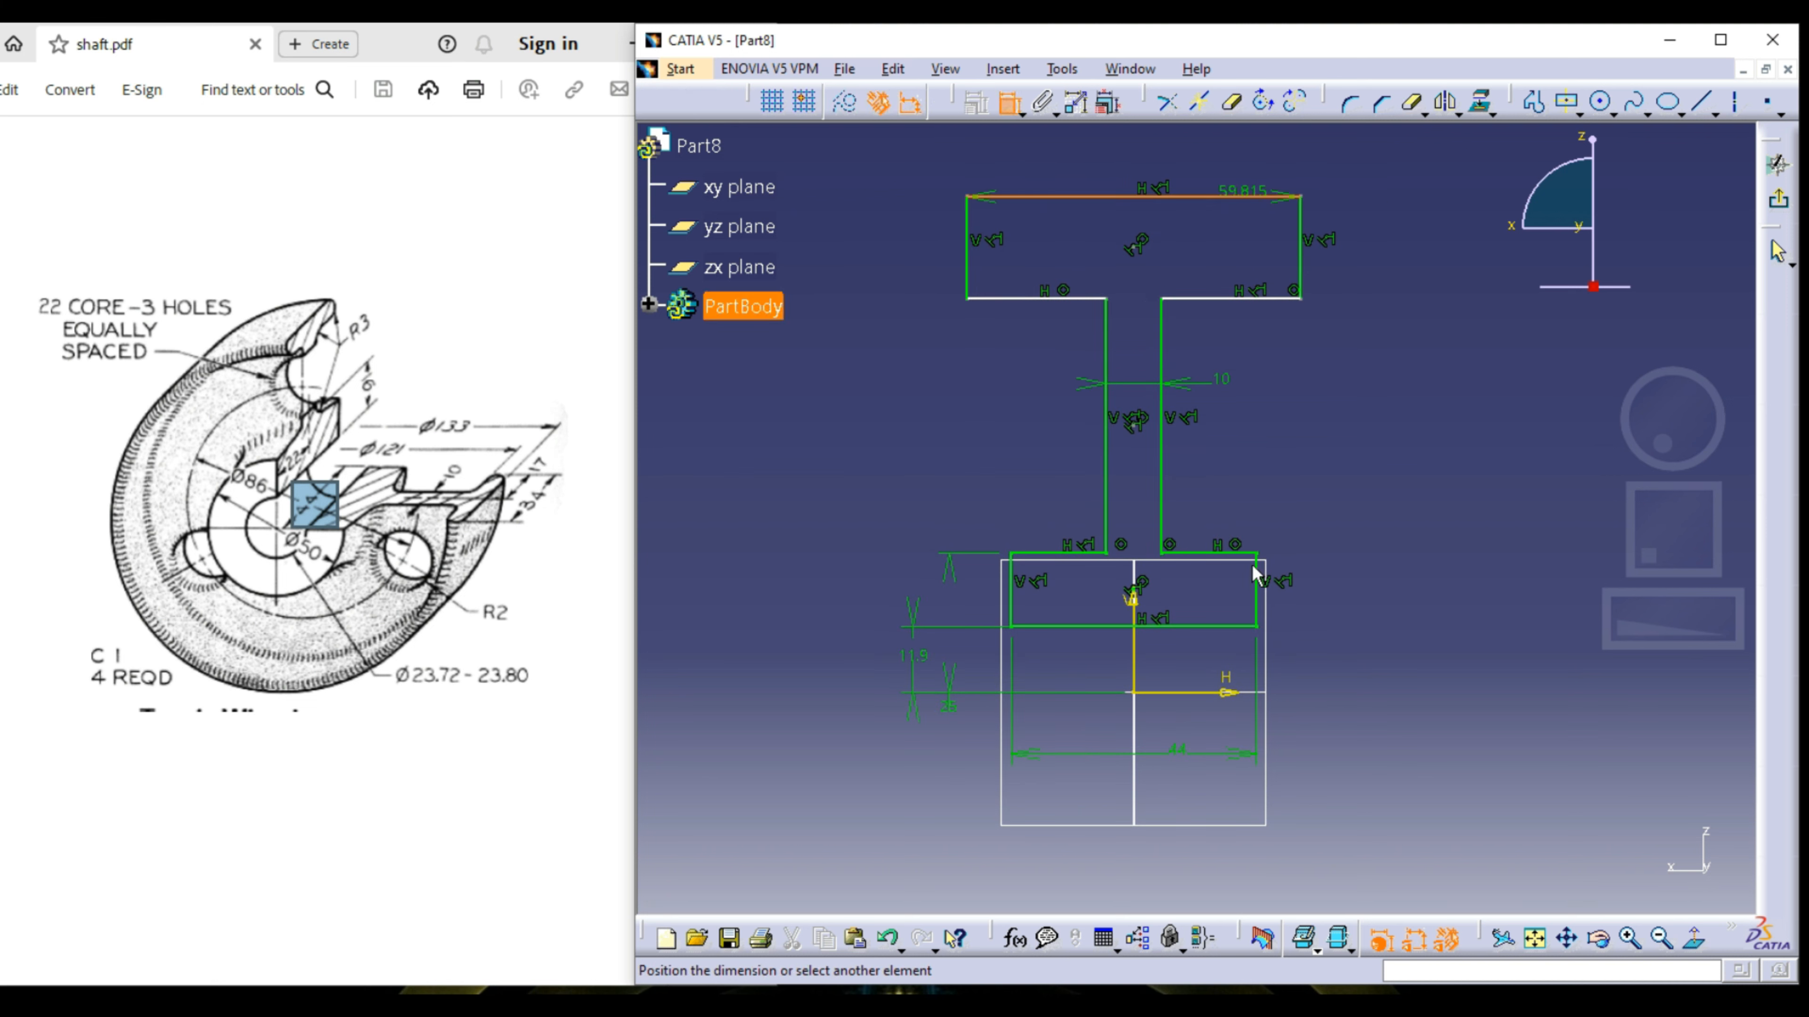
{"action": "left_click", "coordinate": [1201, 692]}
{"action": "double_click", "coordinate": [1420, 492]}
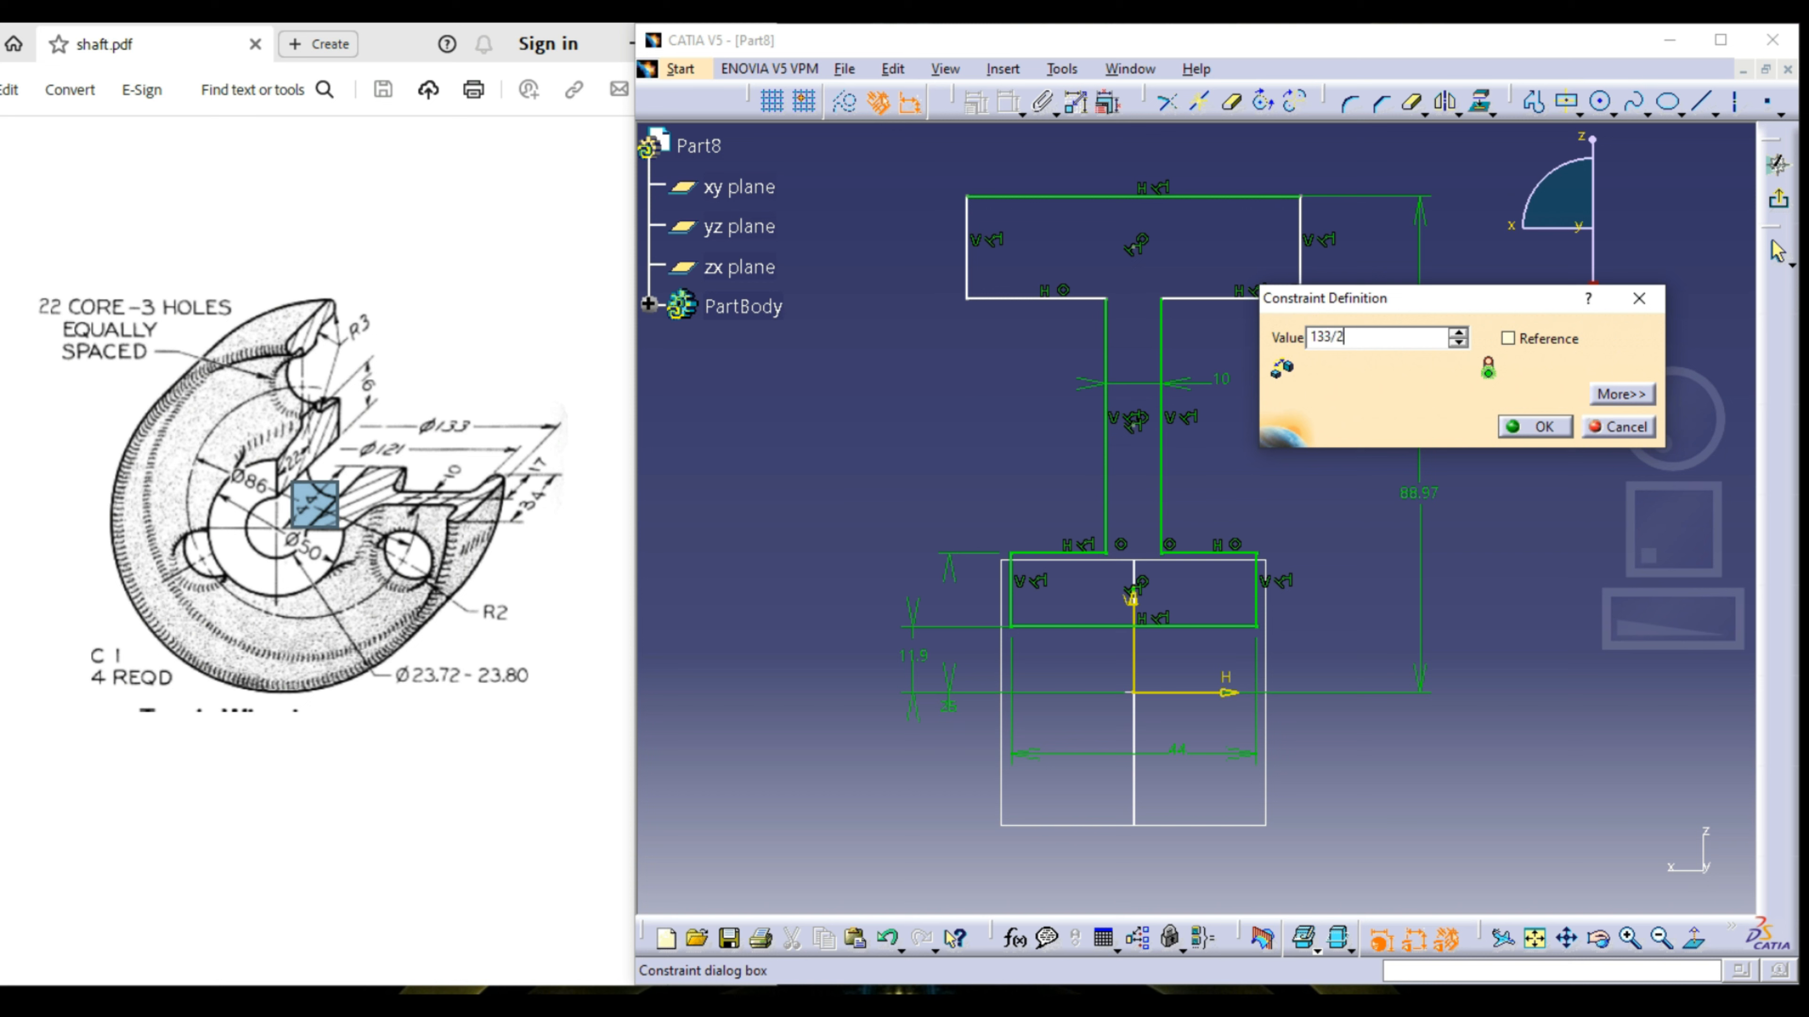
{"action": "key", "text": "Return"}
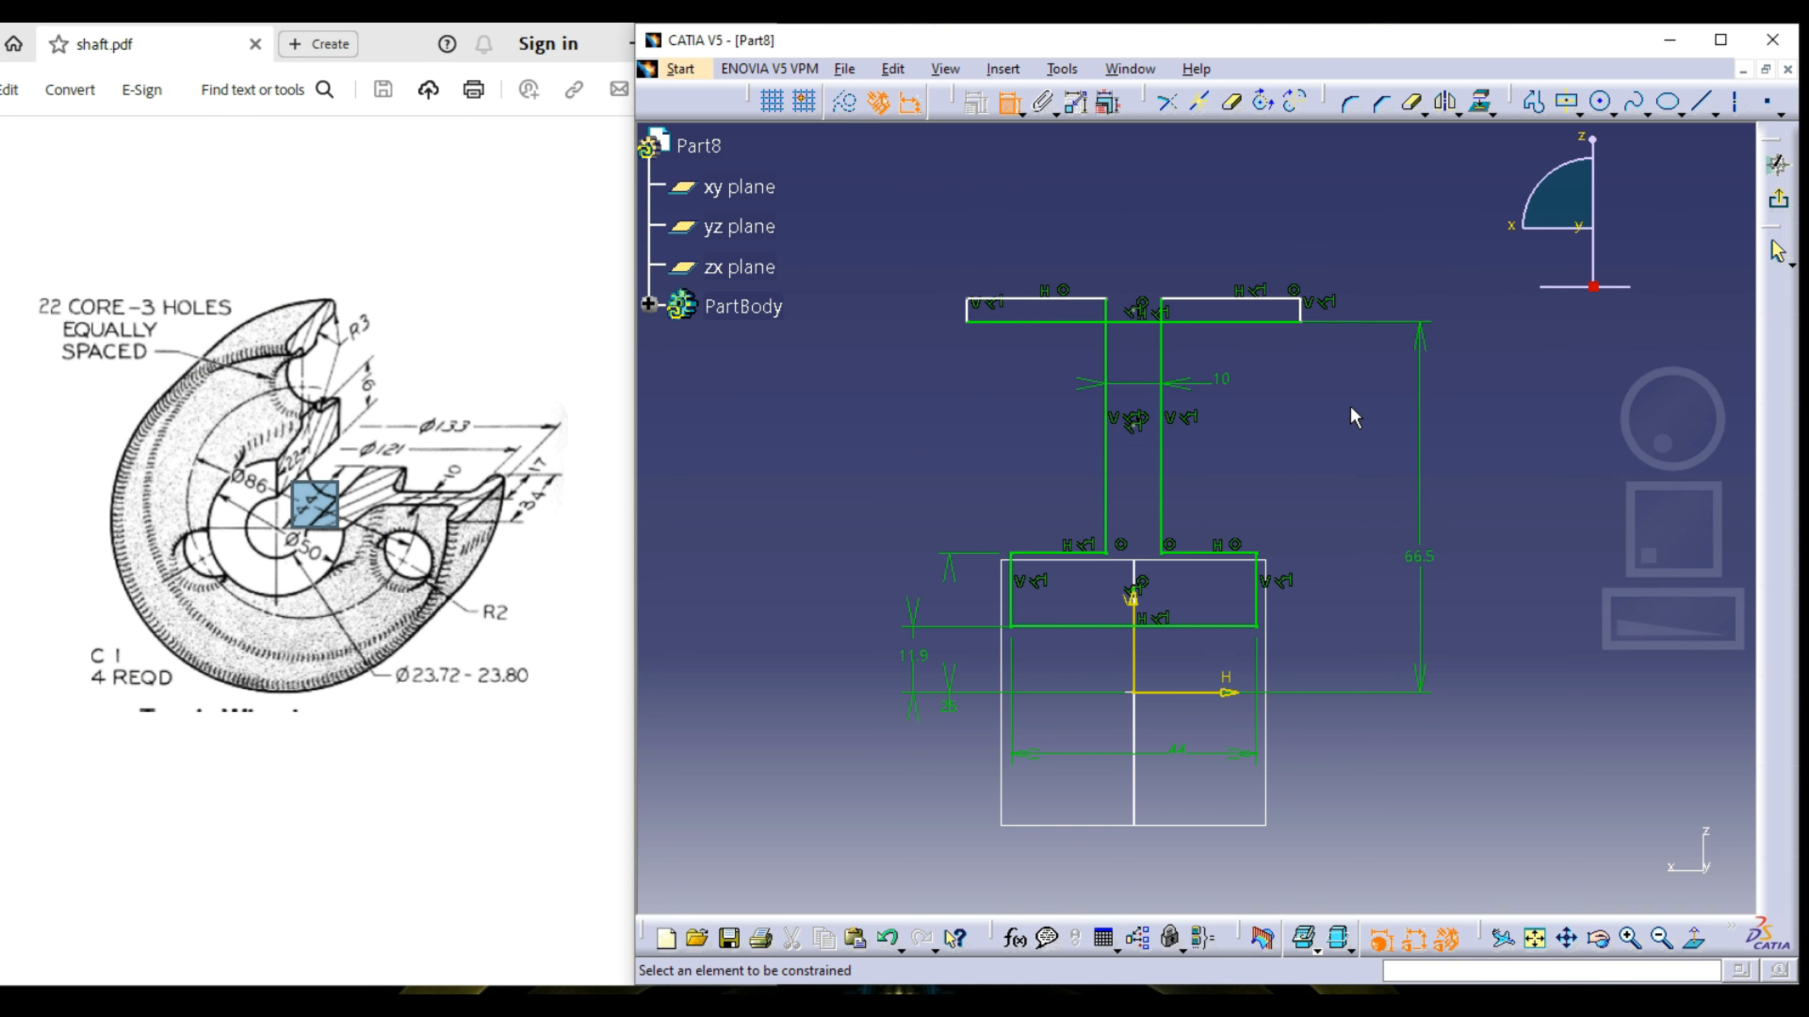
Step: Dimension the rim's inner edge from the horizontal axis and set the distance to 121/2
{"action": "left_click", "coordinate": [1223, 300]}
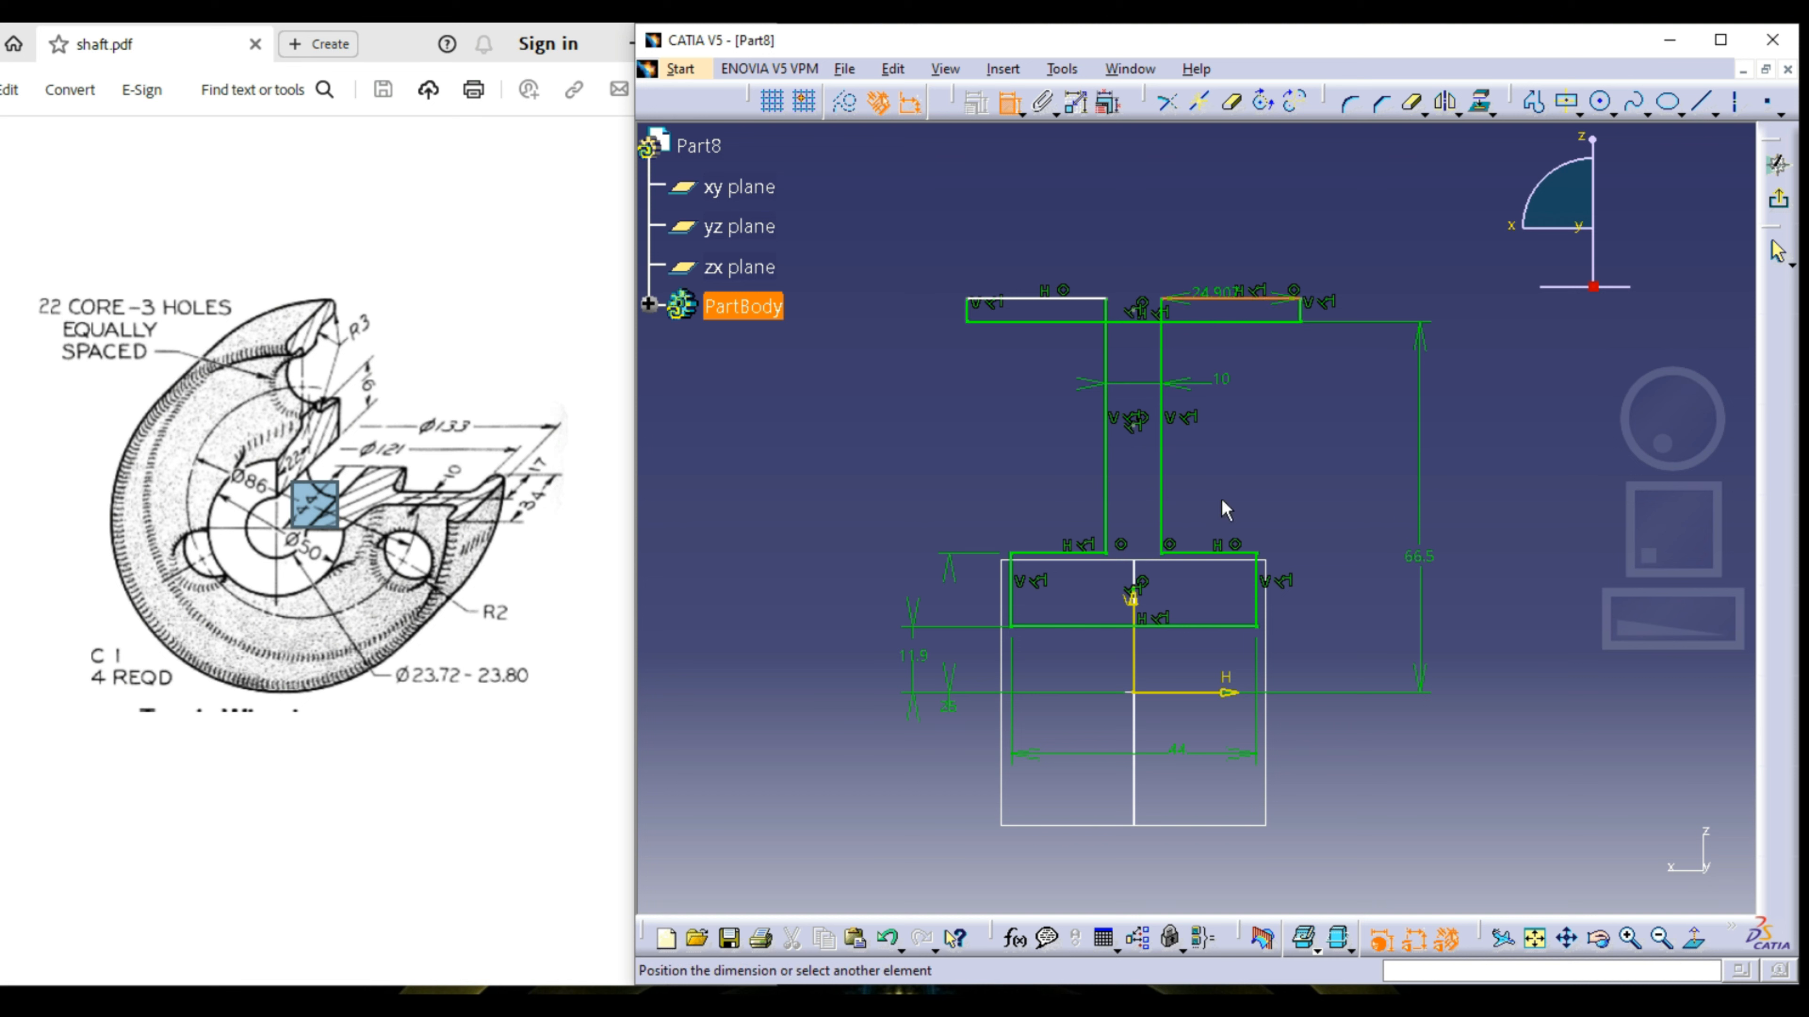
{"action": "left_click", "coordinate": [1183, 693]}
{"action": "left_click", "coordinate": [1334, 561]}
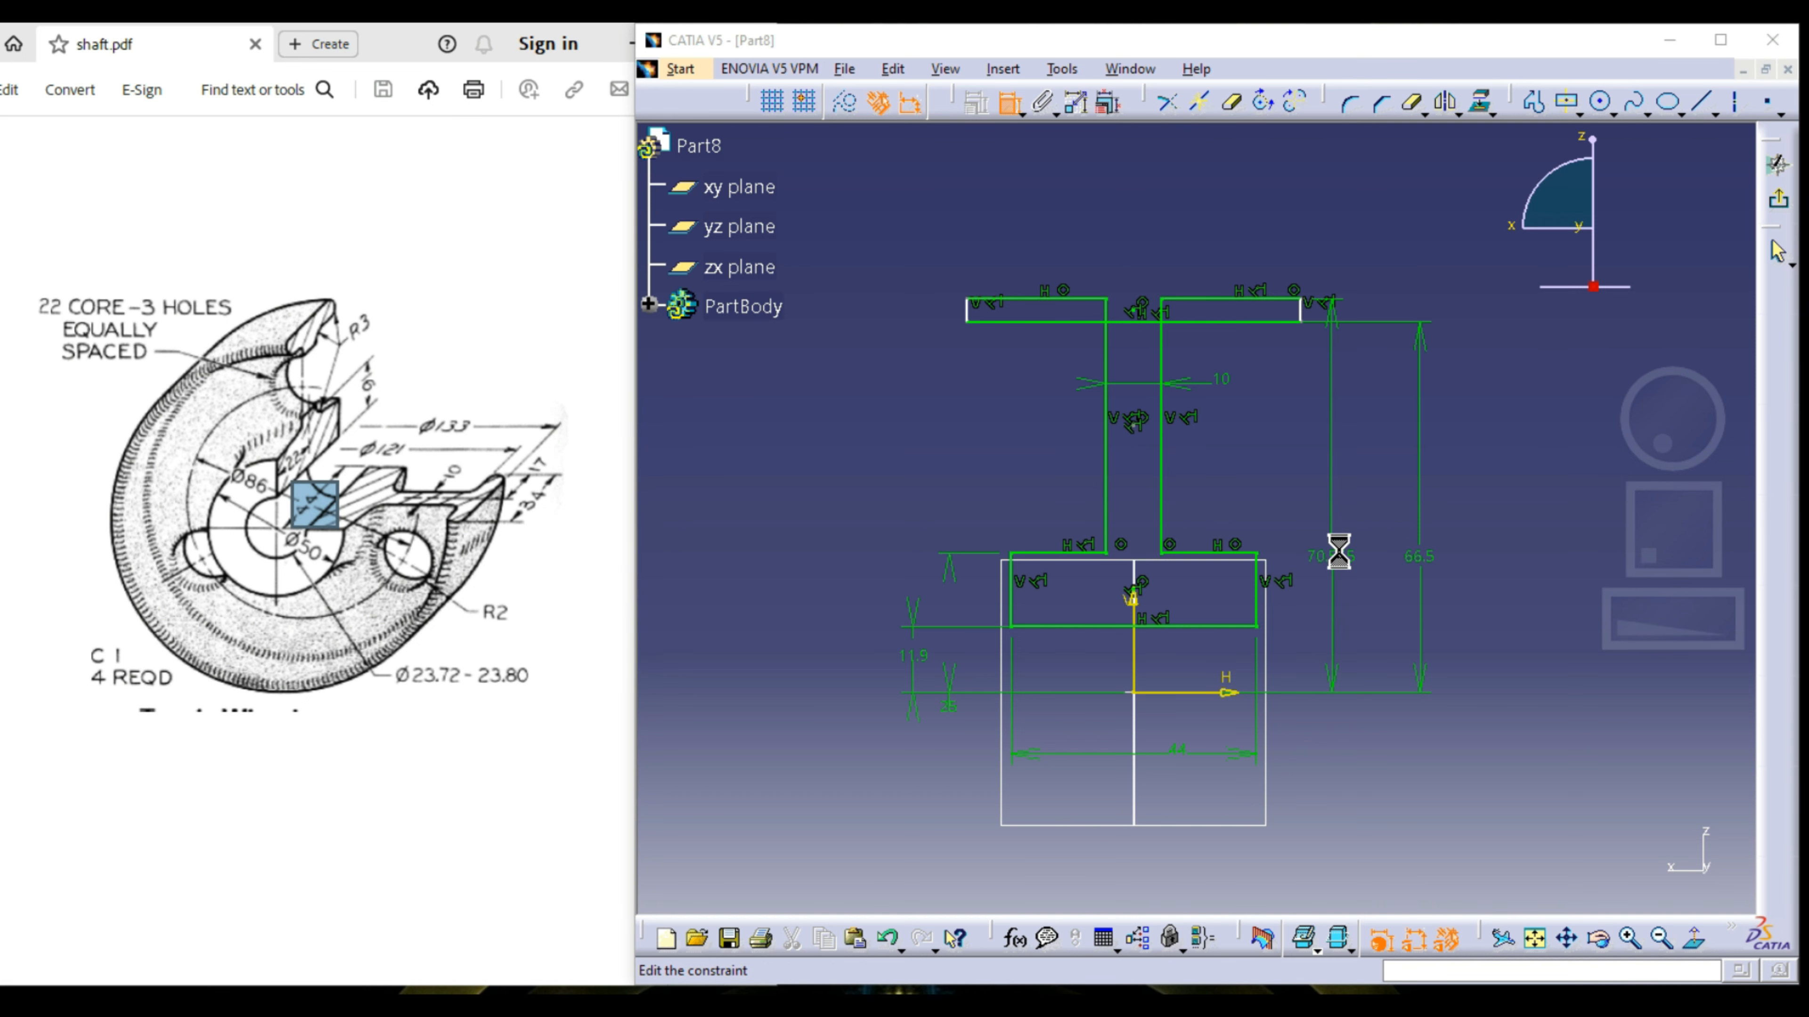
{"action": "double_click", "coordinate": [1332, 560]}
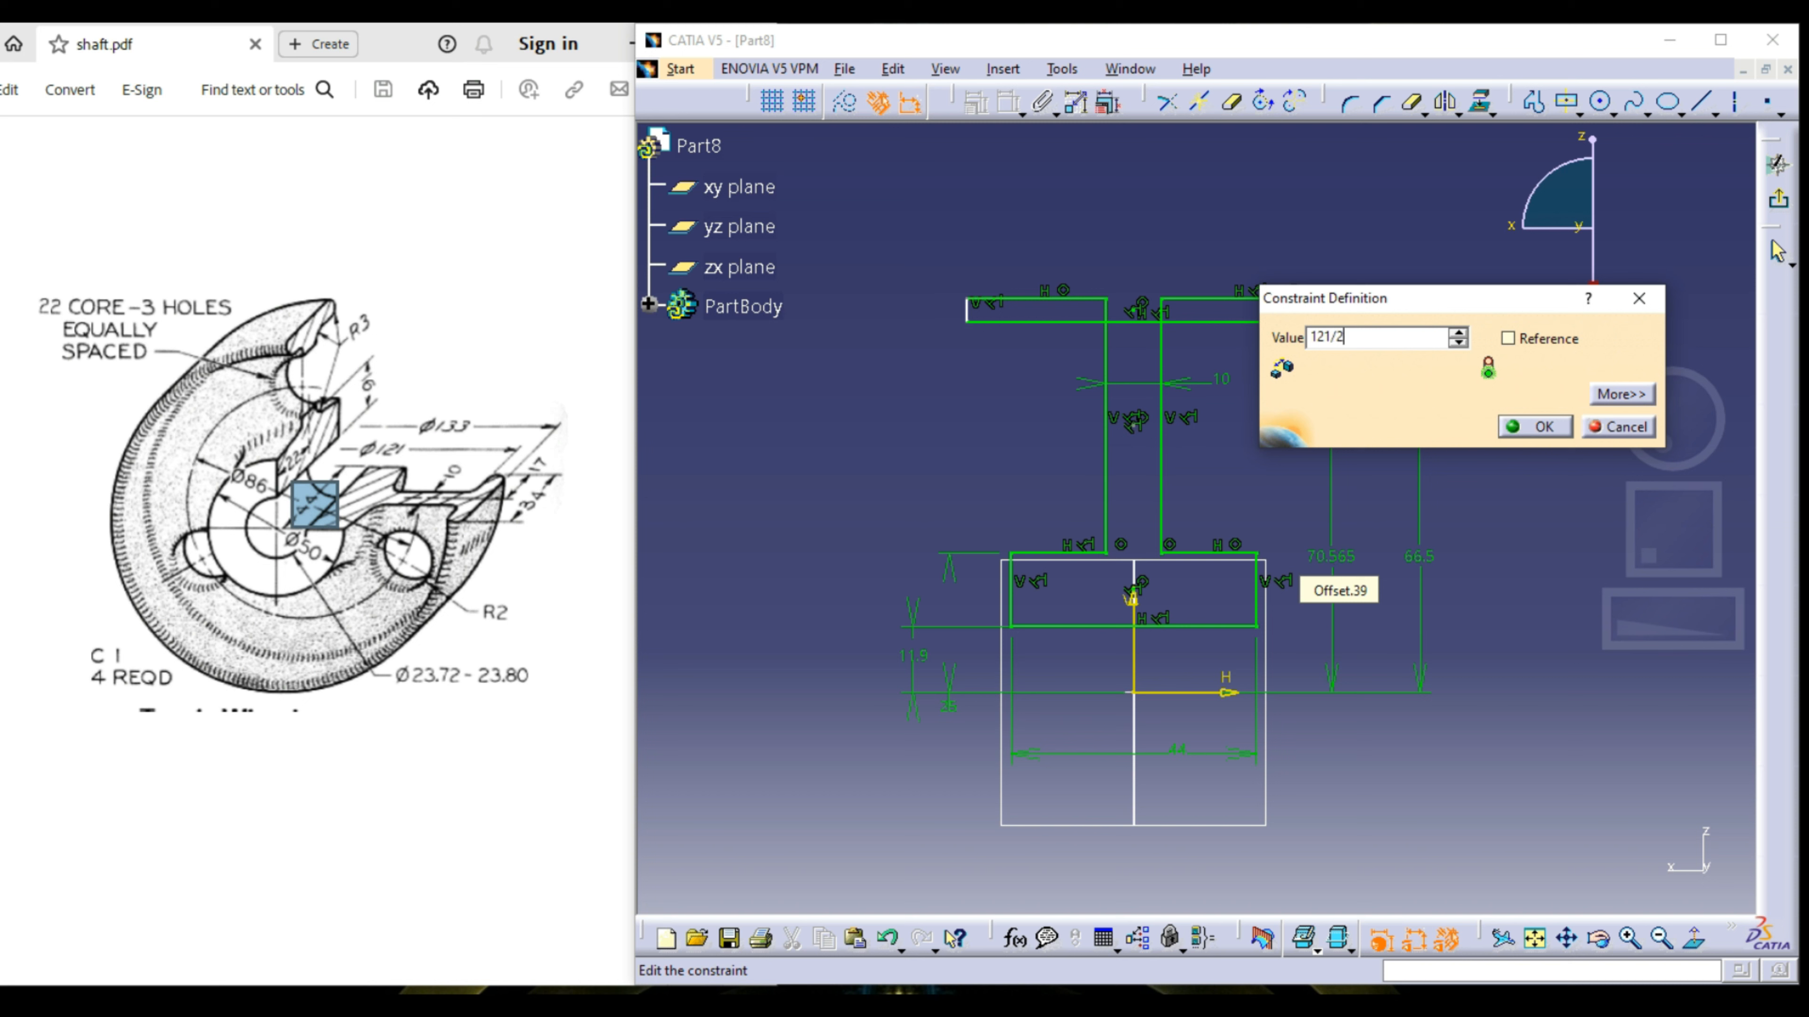
{"action": "type", "text": "121/2"}
{"action": "key", "text": "Return"}
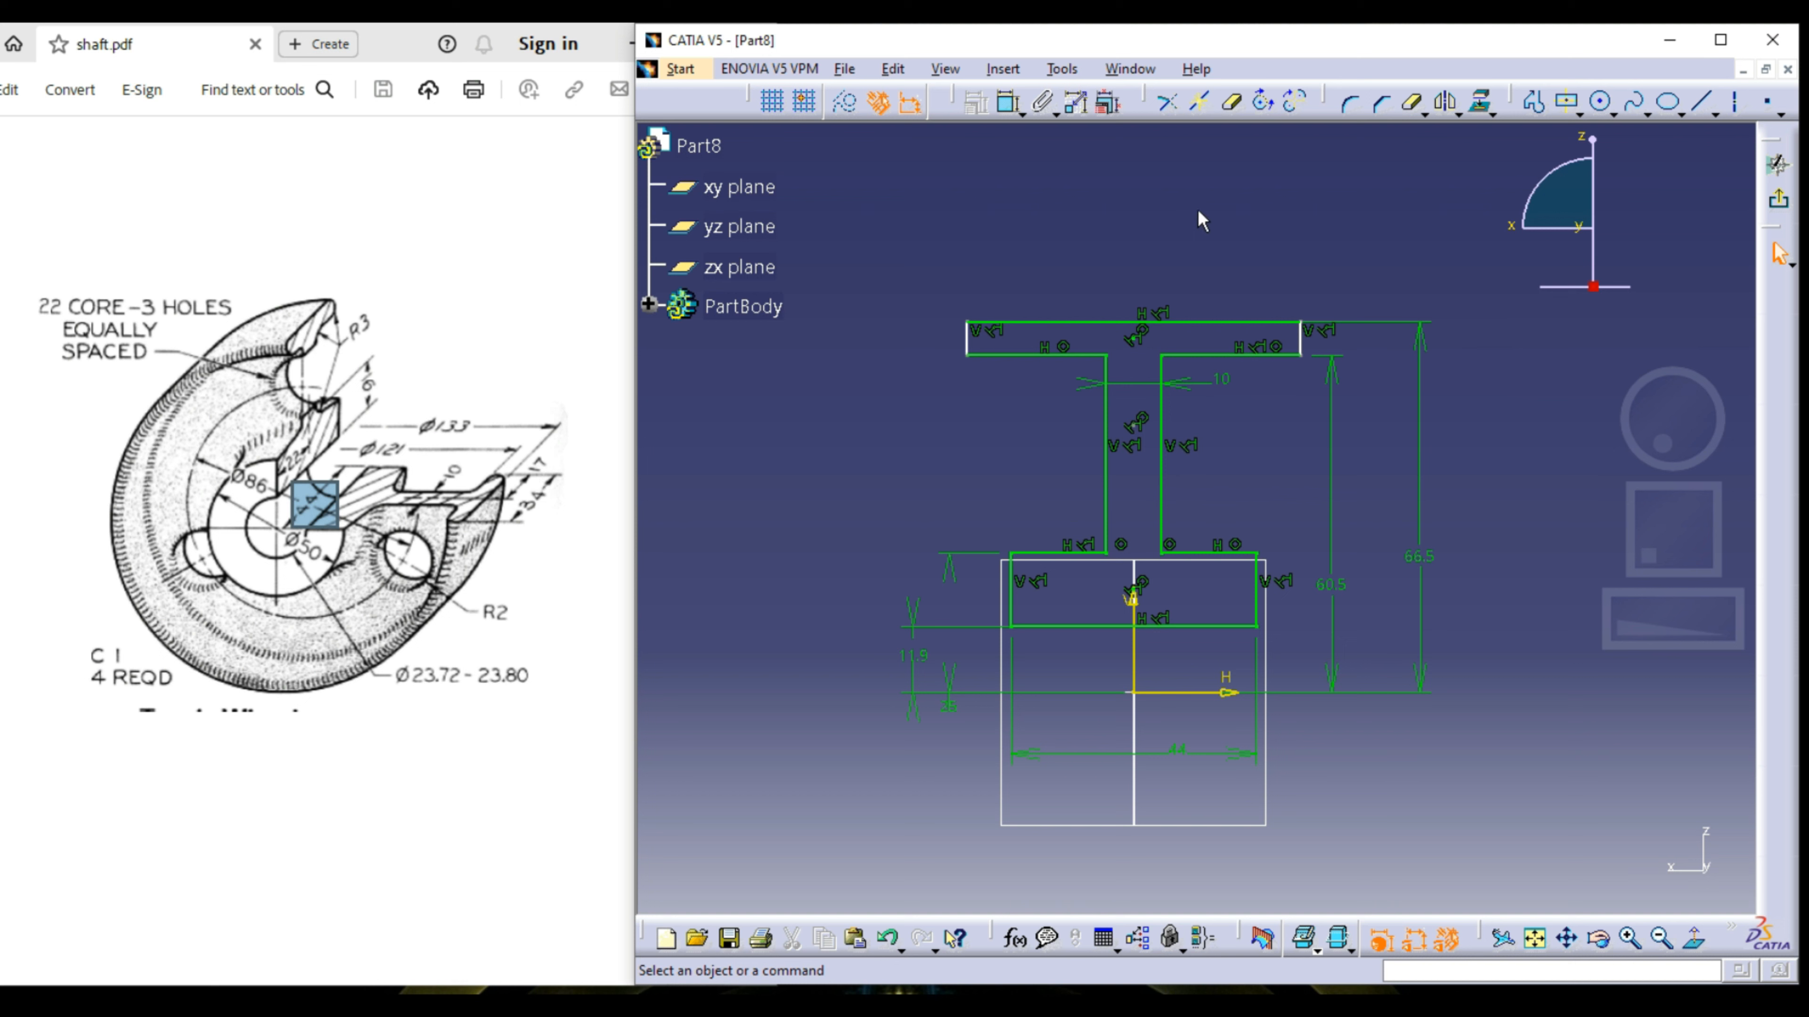
Step: Dimension the rim's width between its two short vertical sides and set it to 34 mm
{"action": "left_click", "coordinate": [1007, 102]}
{"action": "left_click", "coordinate": [967, 340]}
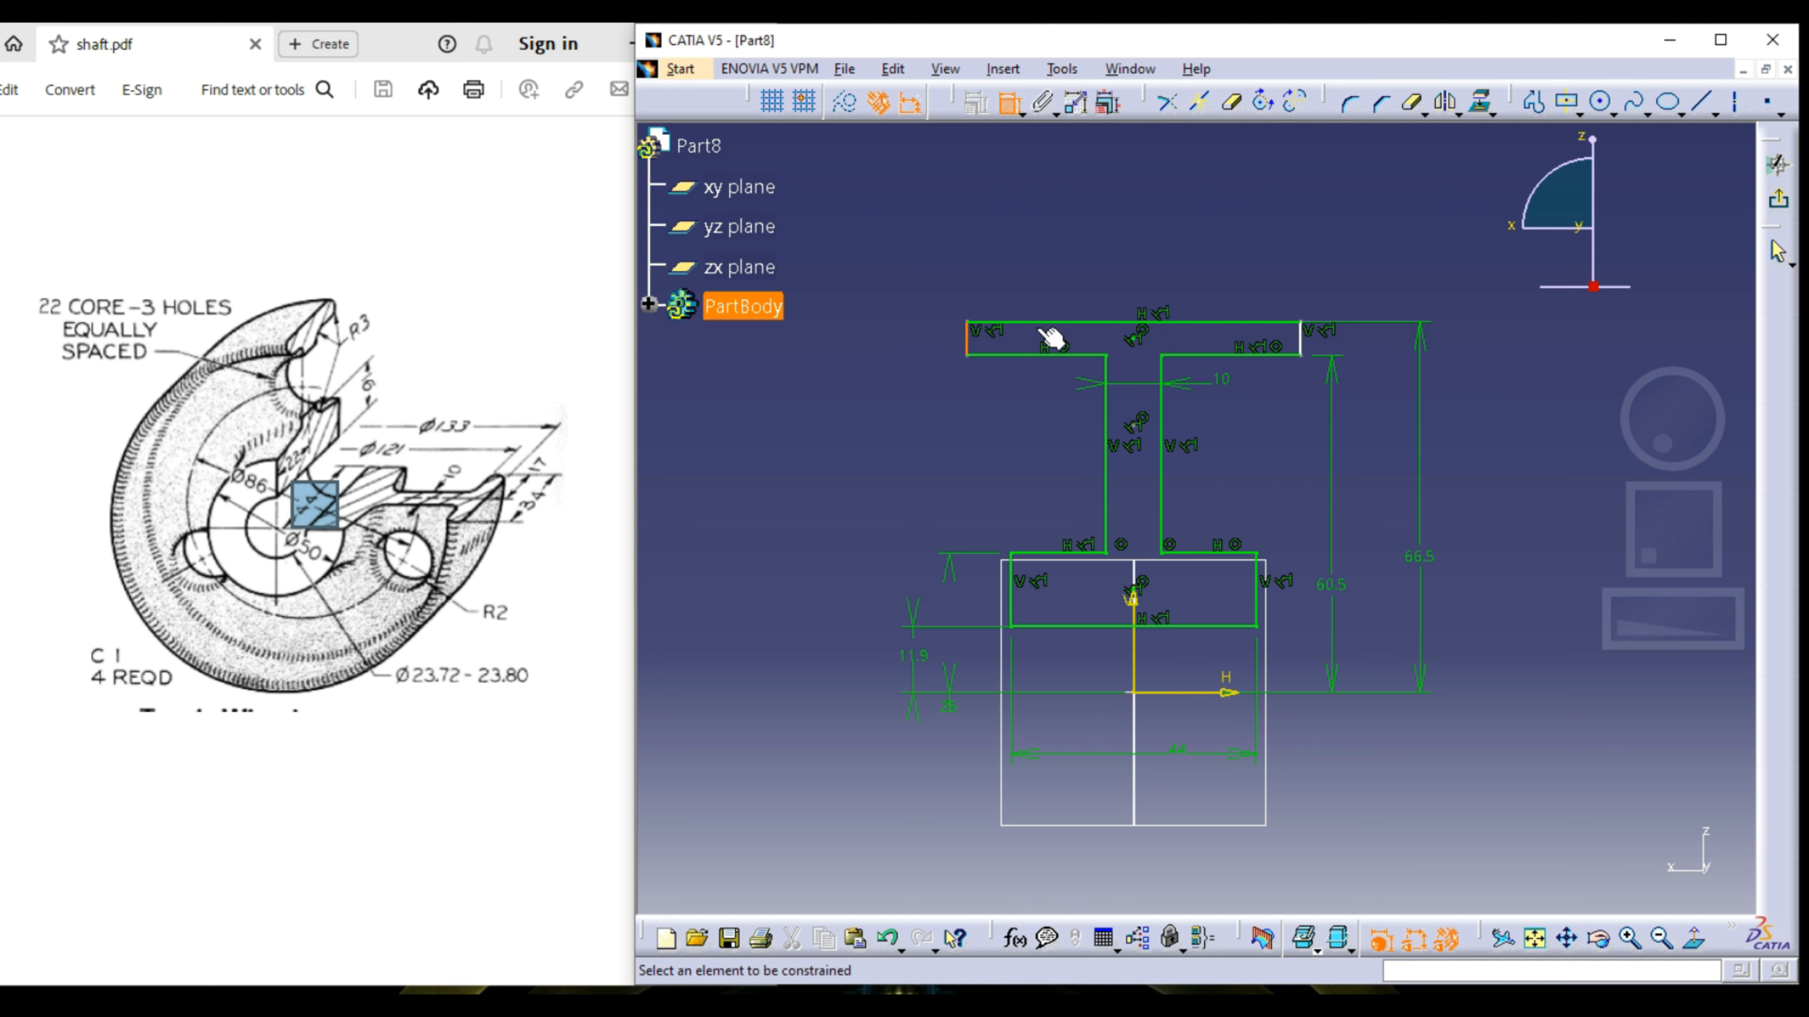
{"action": "left_click", "coordinate": [1316, 339]}
{"action": "left_click", "coordinate": [1157, 255]}
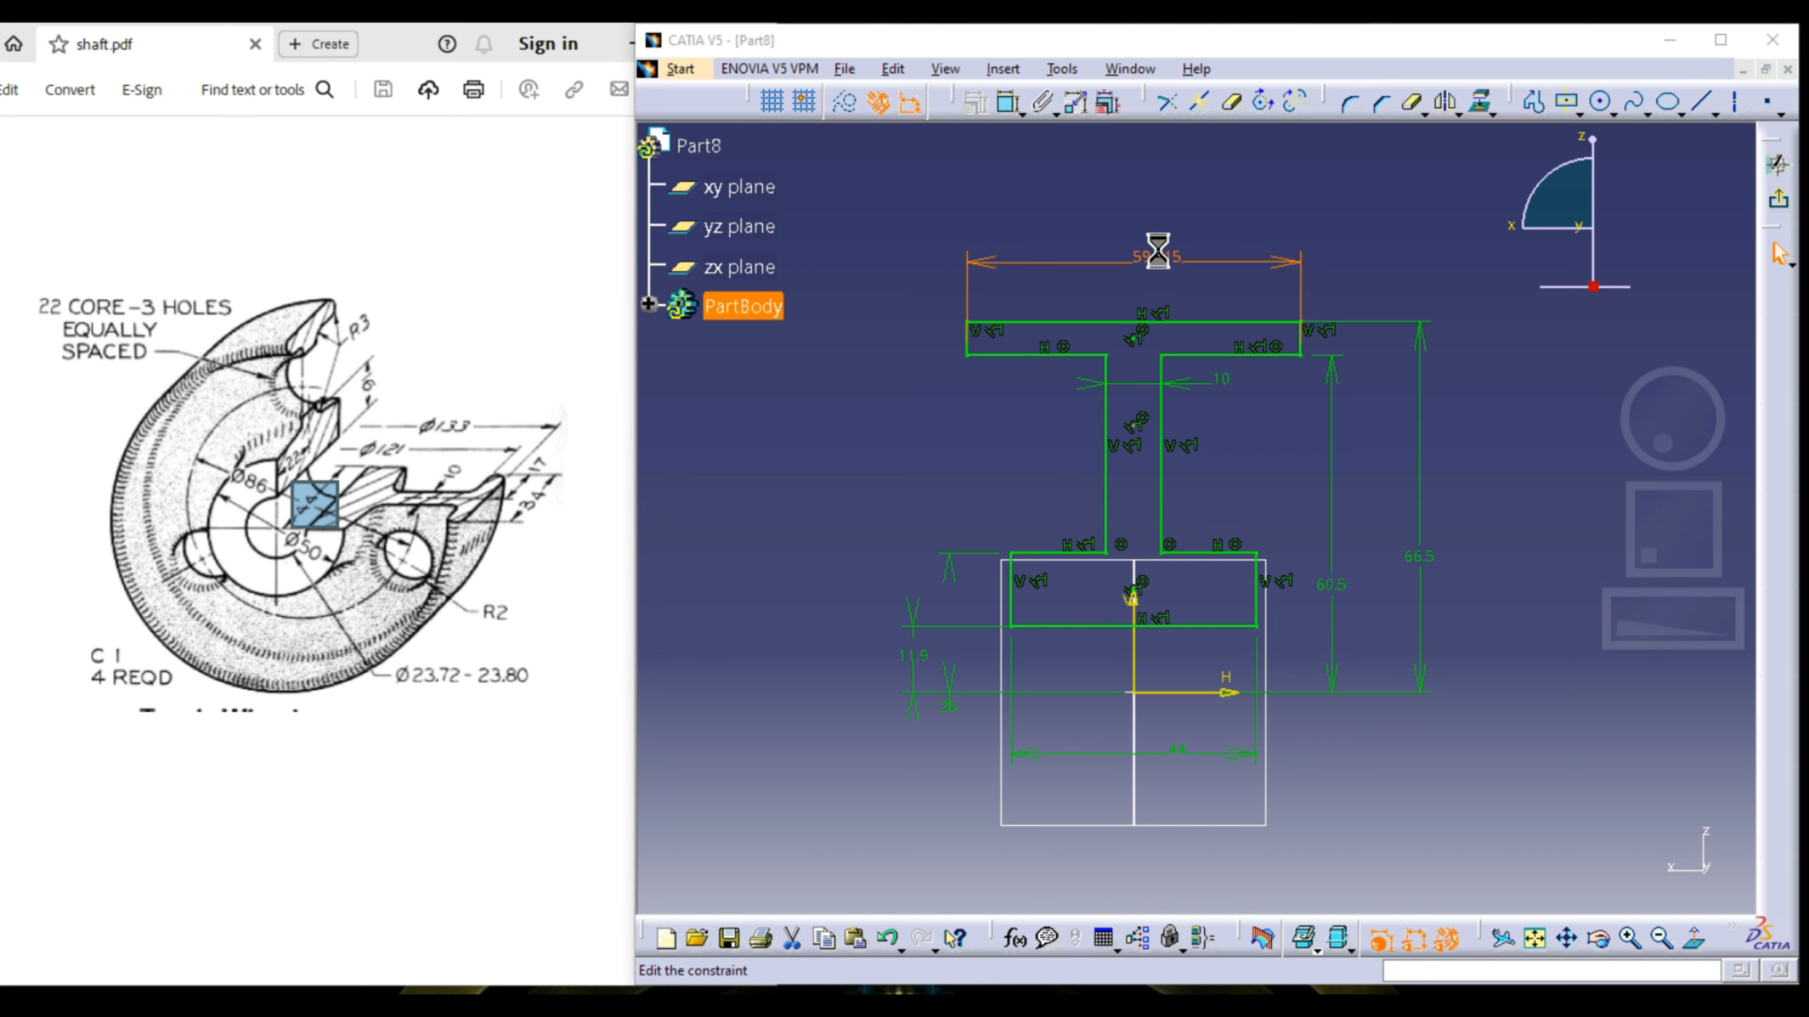
{"action": "type", "text": "34mm"}
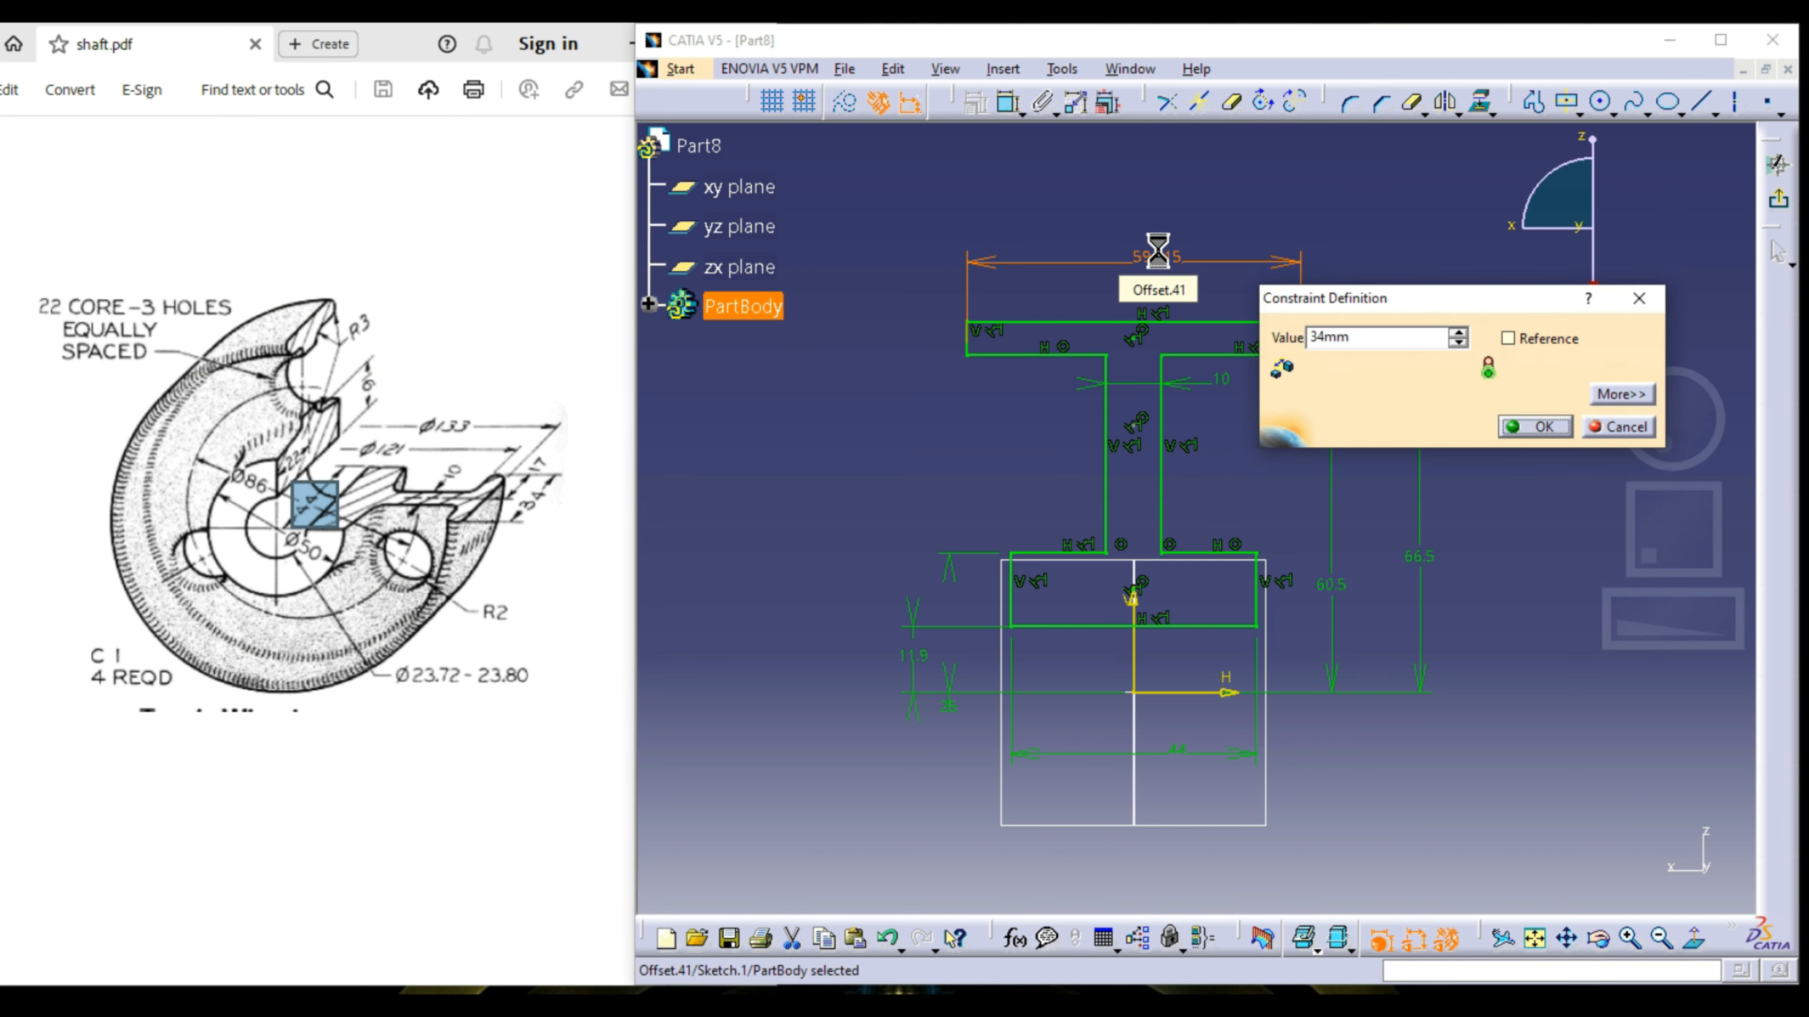
{"action": "key", "text": "Return"}
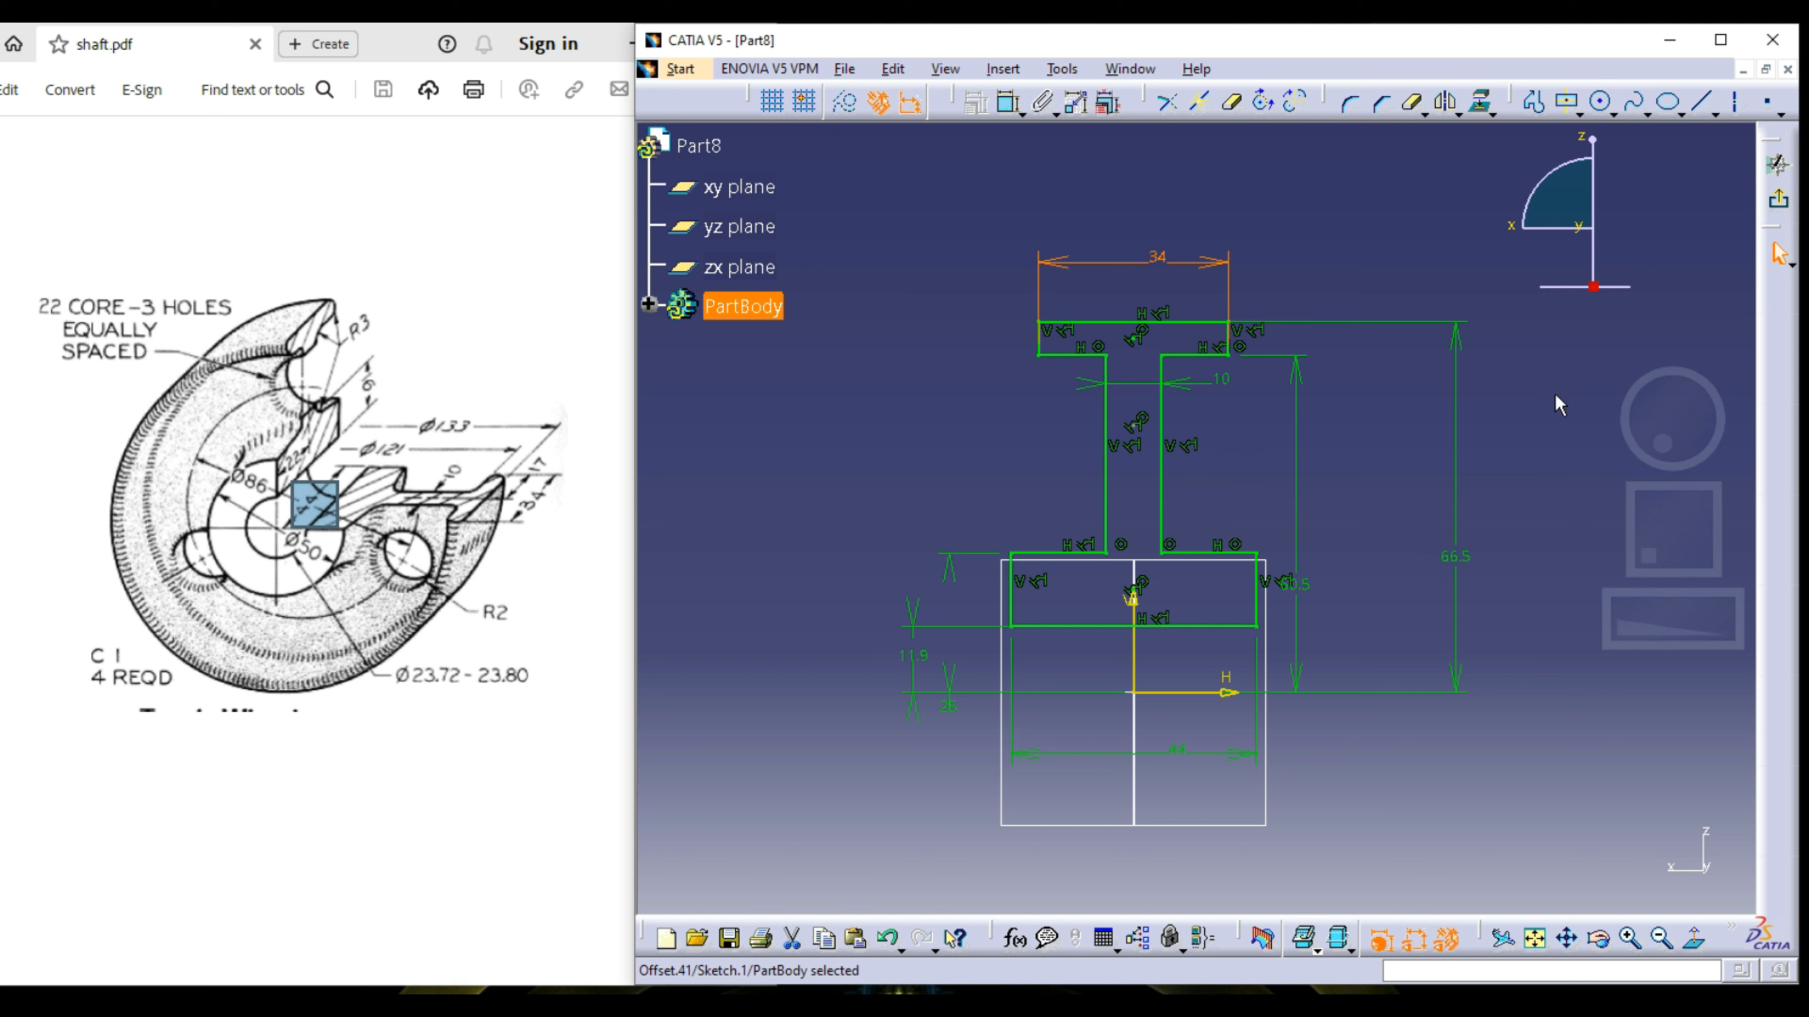
{"action": "left_click", "coordinate": [1541, 420]}
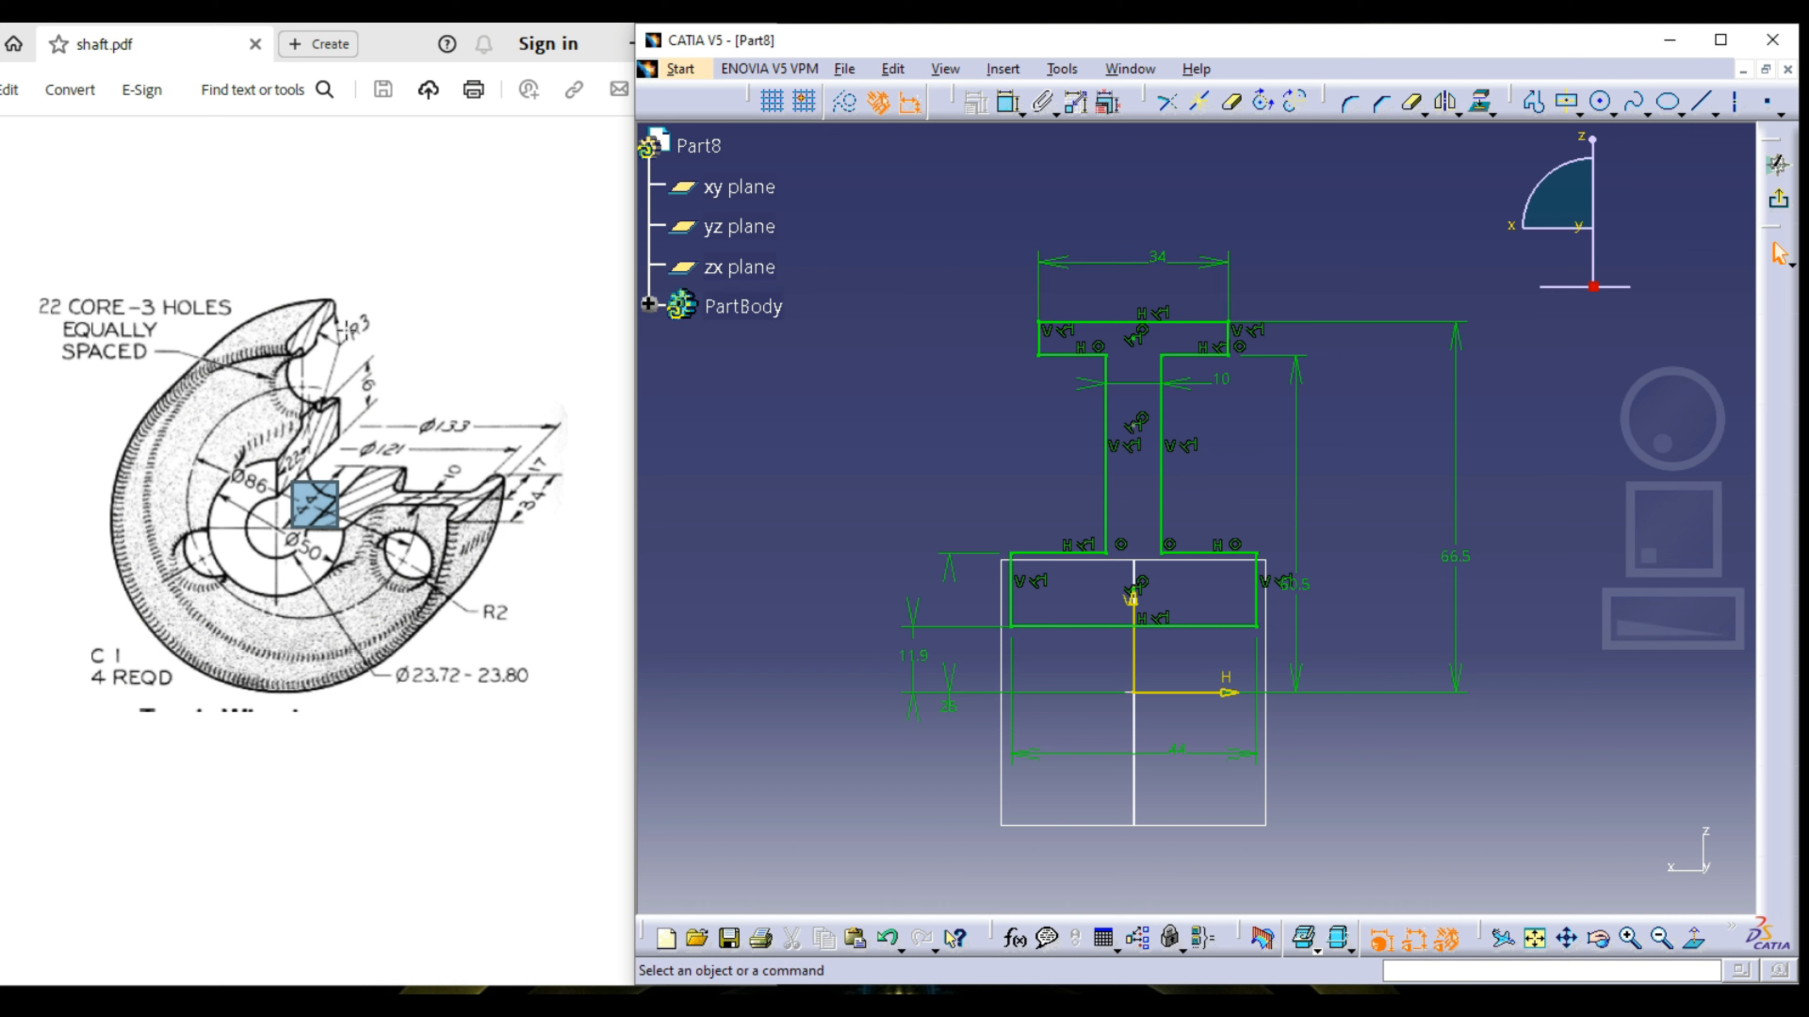
Step: Round the three corners on the profile's right side, at the rim's lower corner, rim-web and web-hub junctions, with radius 3 mm
{"action": "left_click", "coordinate": [1357, 107]}
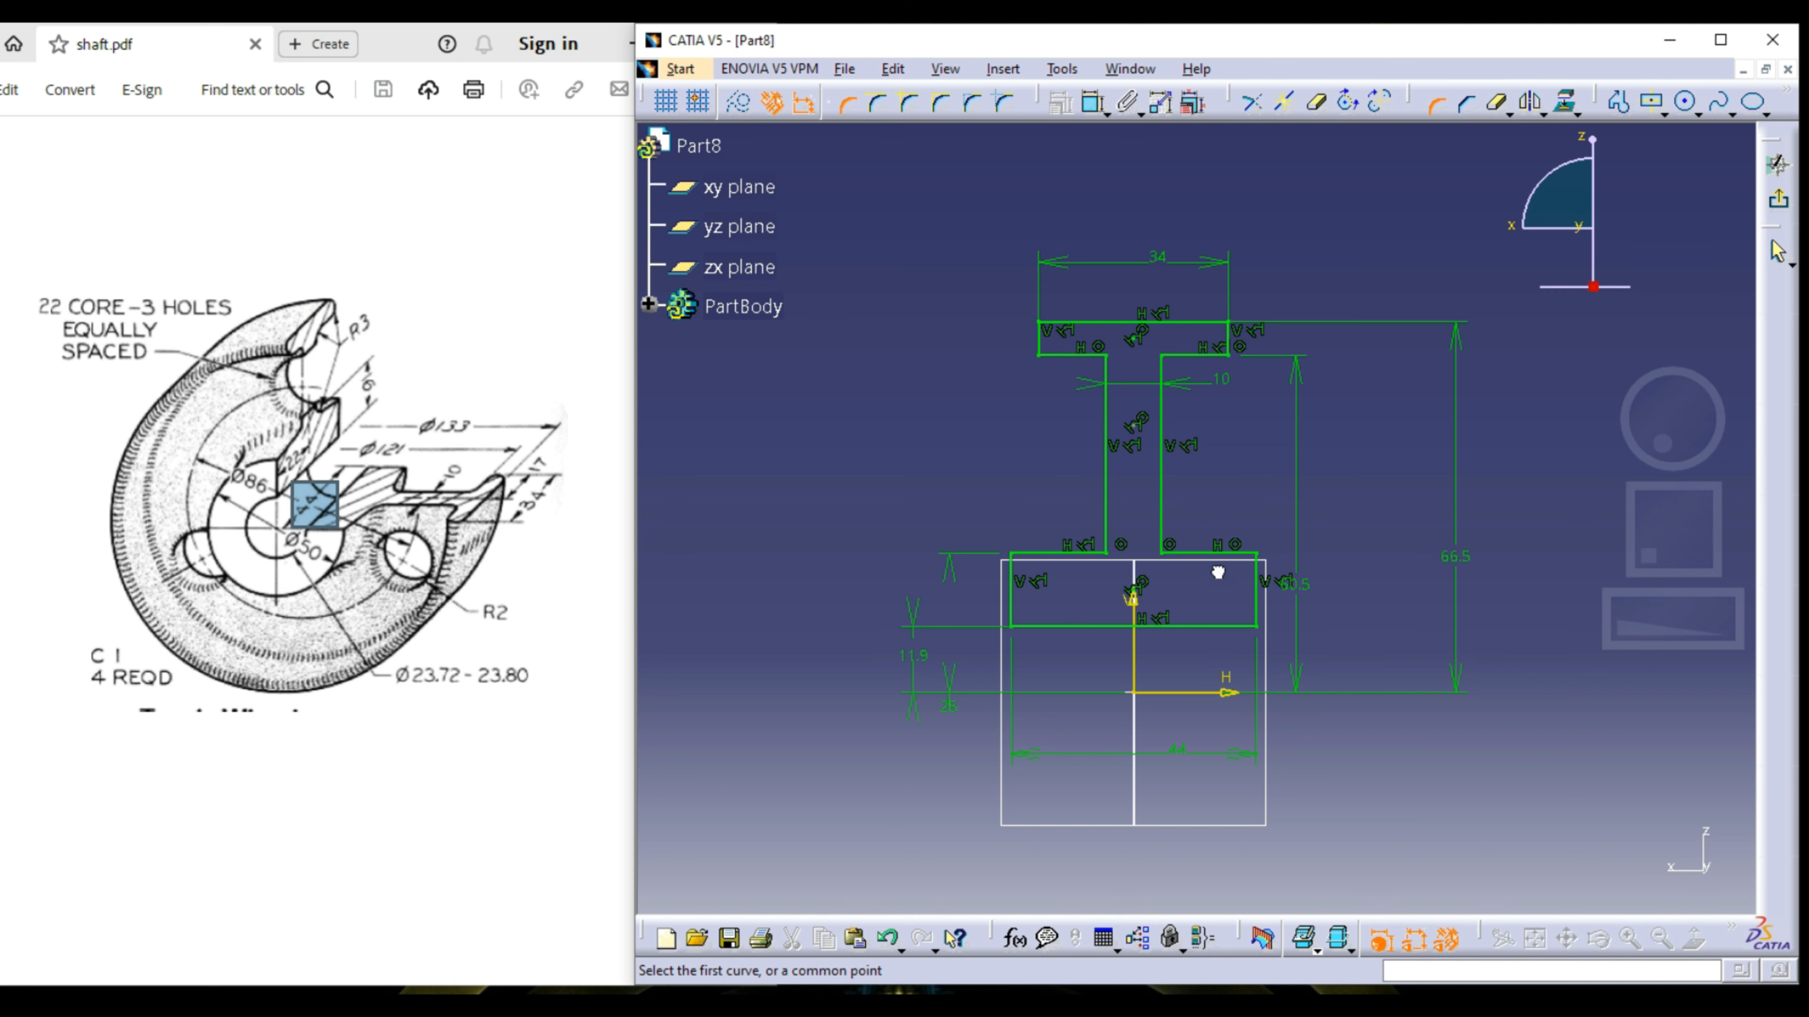
{"action": "left_click", "coordinate": [1235, 603]}
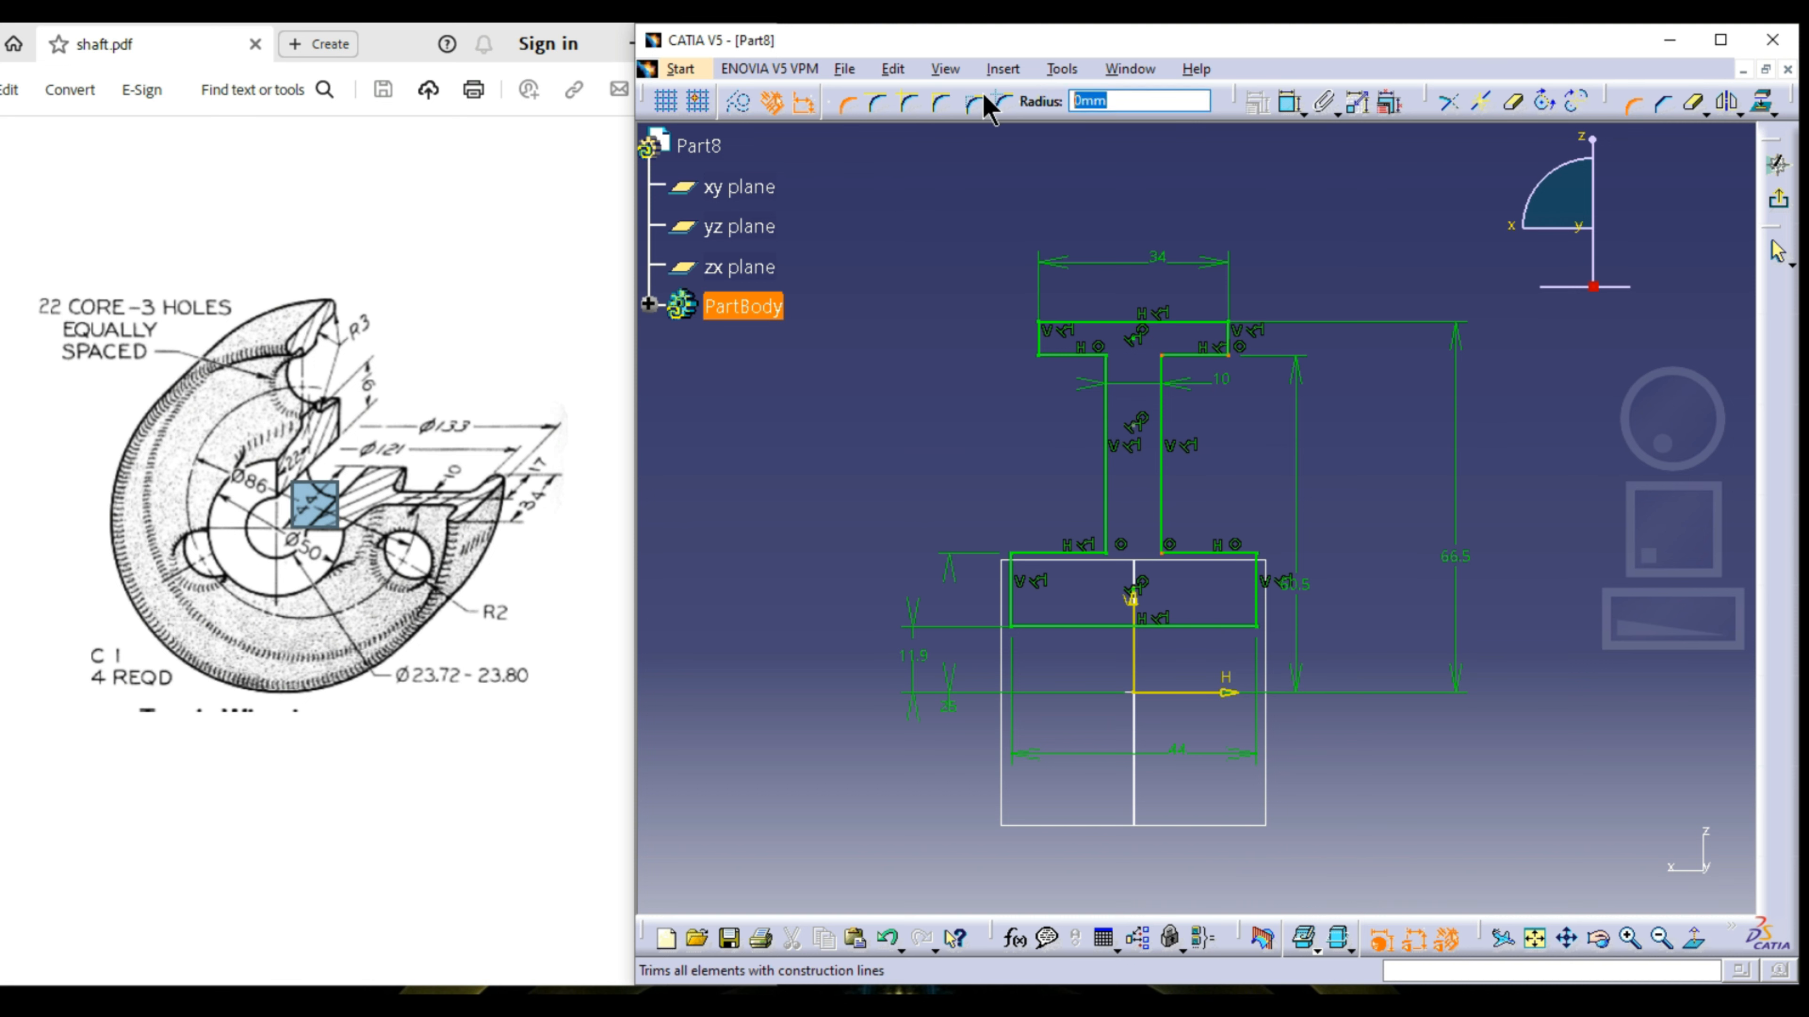
{"action": "type", "text": "3"}
{"action": "key", "text": "Return"}
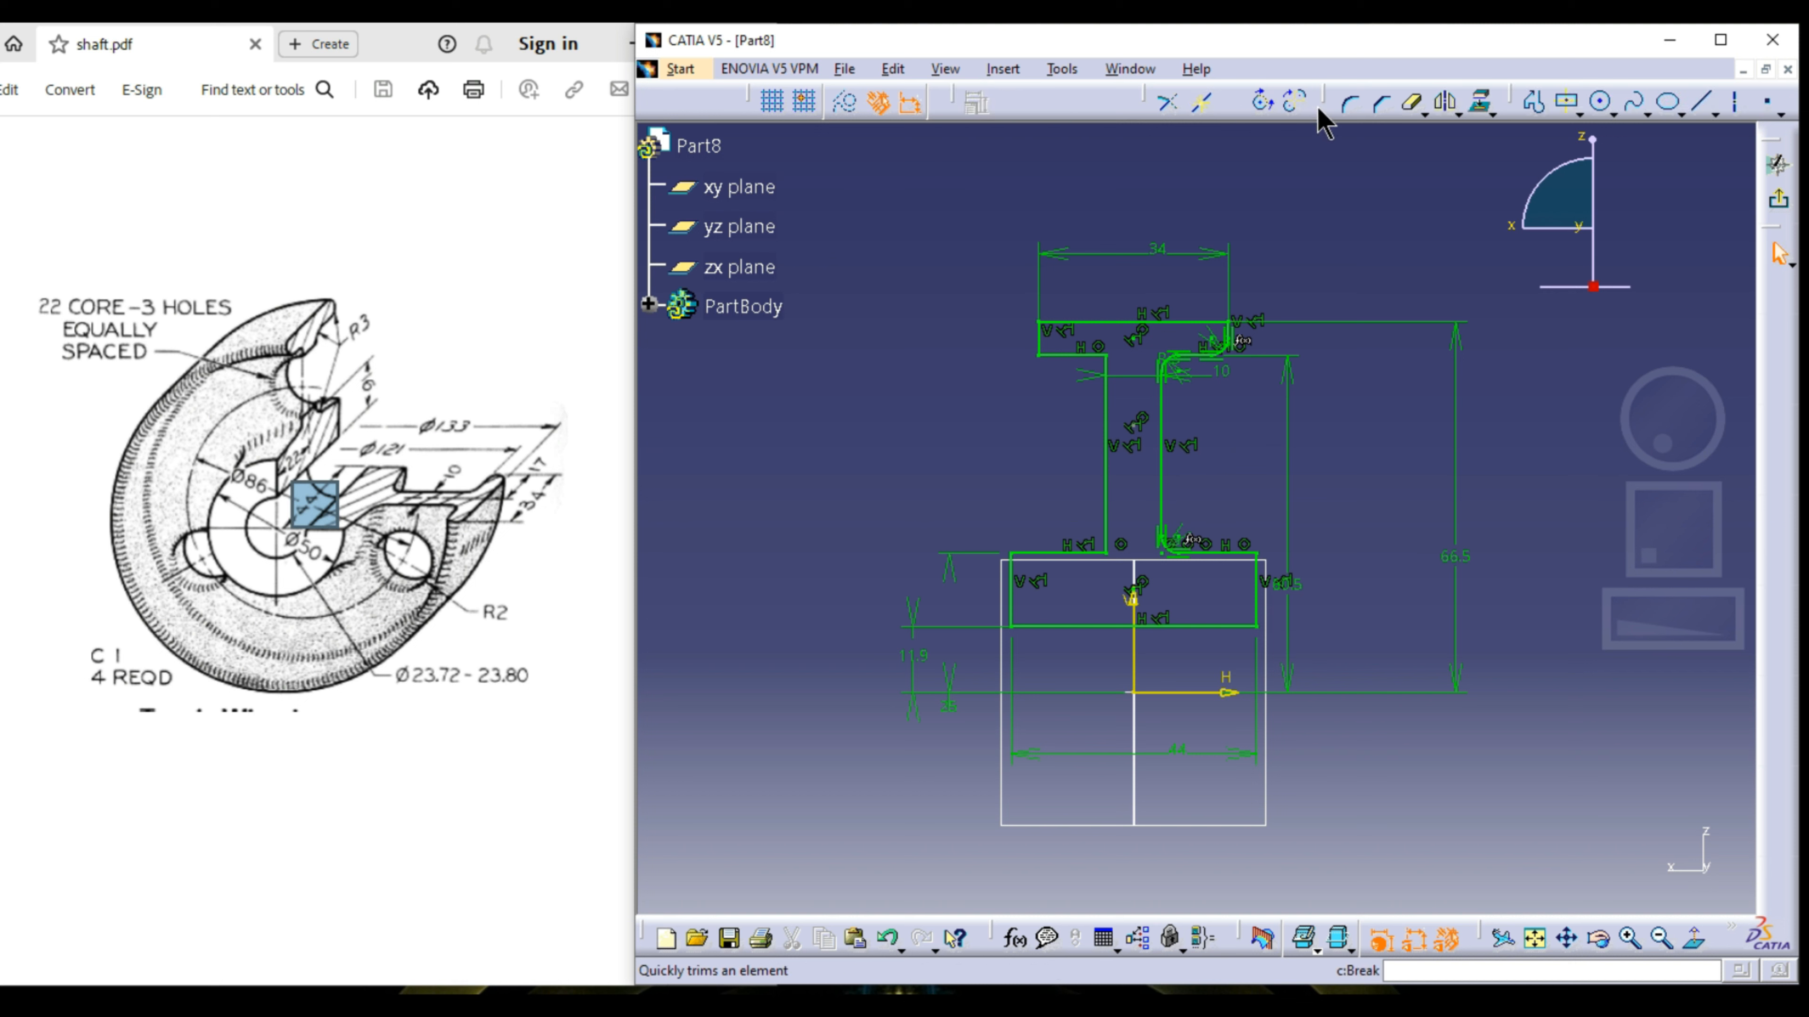
Step: Round the three matching corners on the profile's left side, at the rim, rim-web and web-hub junctions, with radius 3 mm
{"action": "left_click", "coordinate": [1347, 105]}
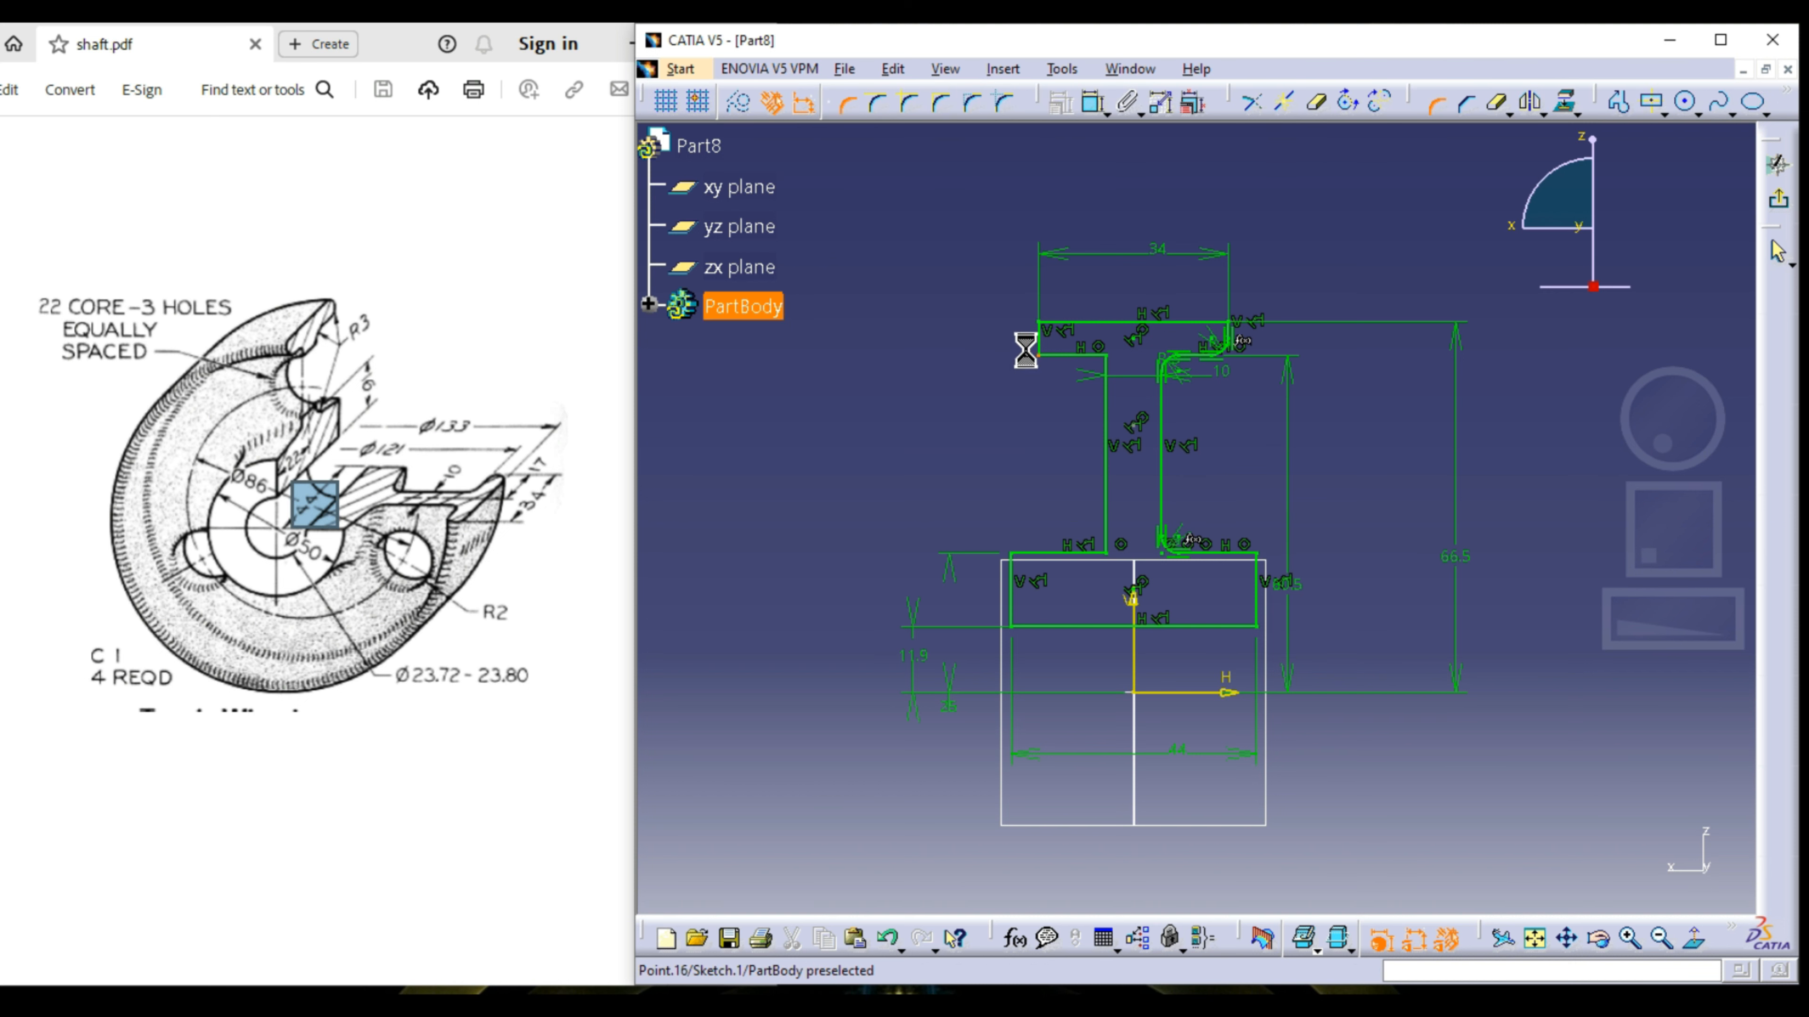
{"action": "left_click", "coordinate": [1122, 573]}
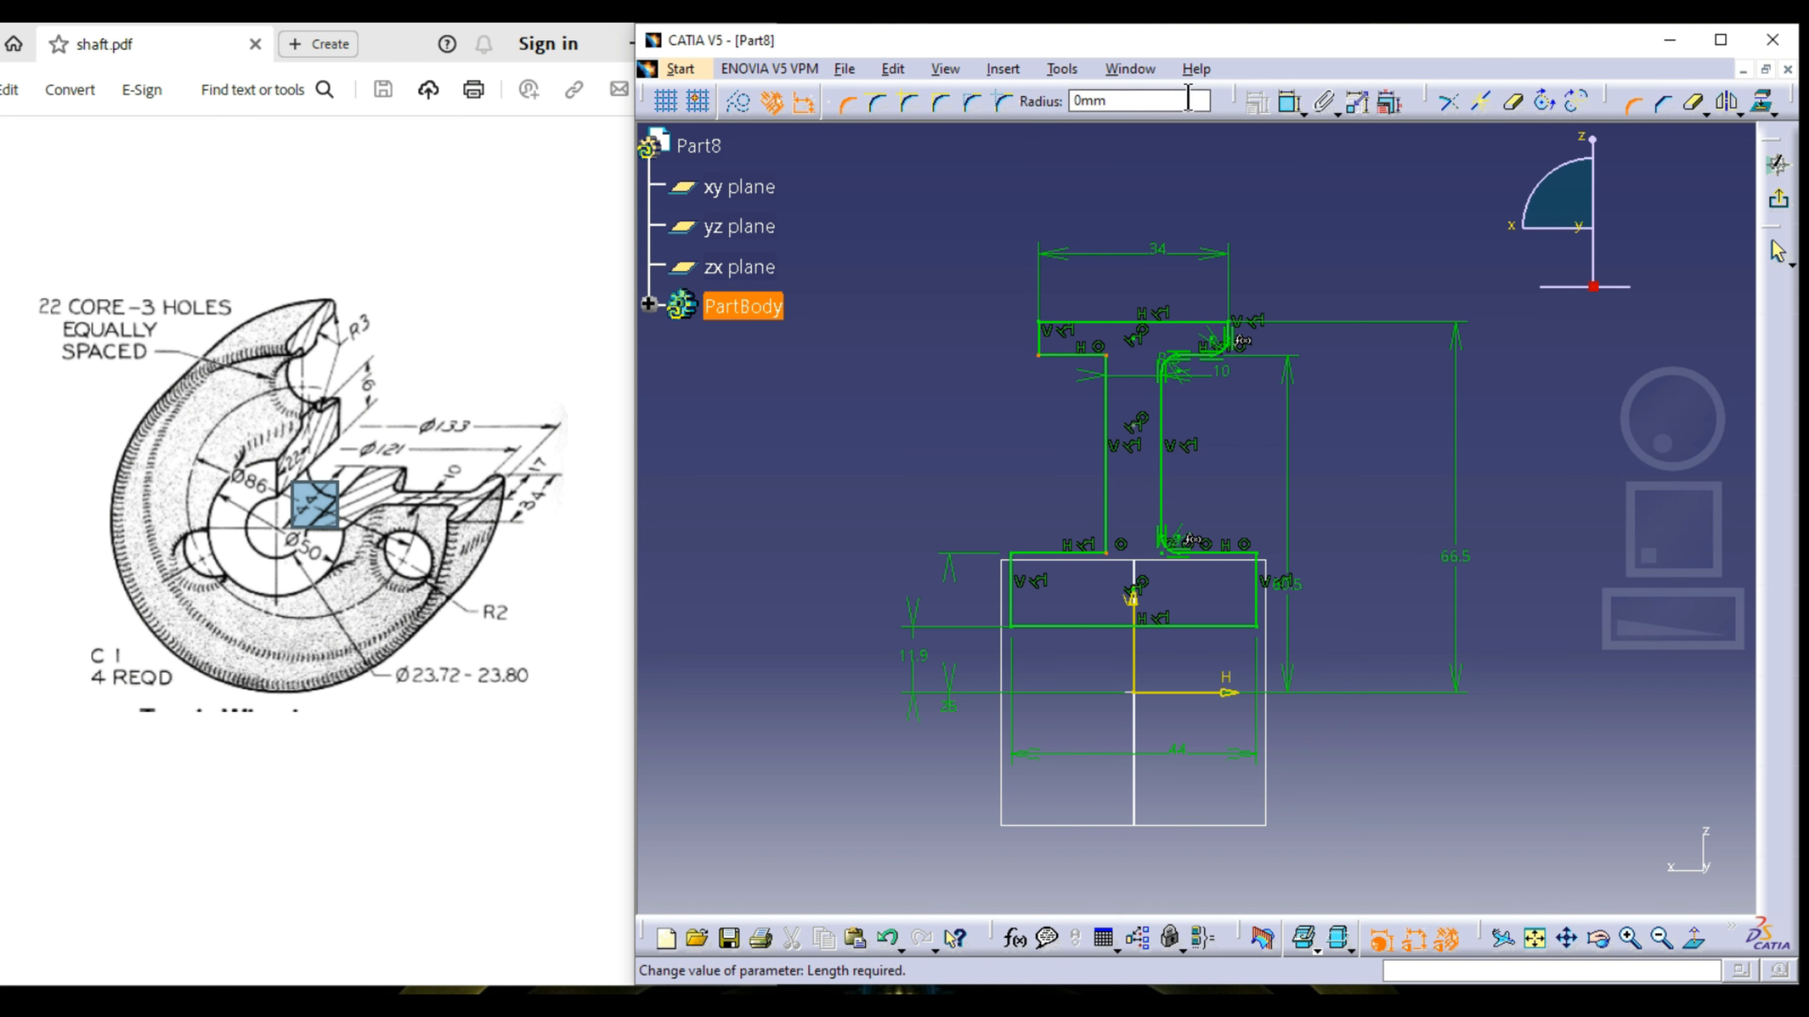
{"action": "type", "text": "3"}
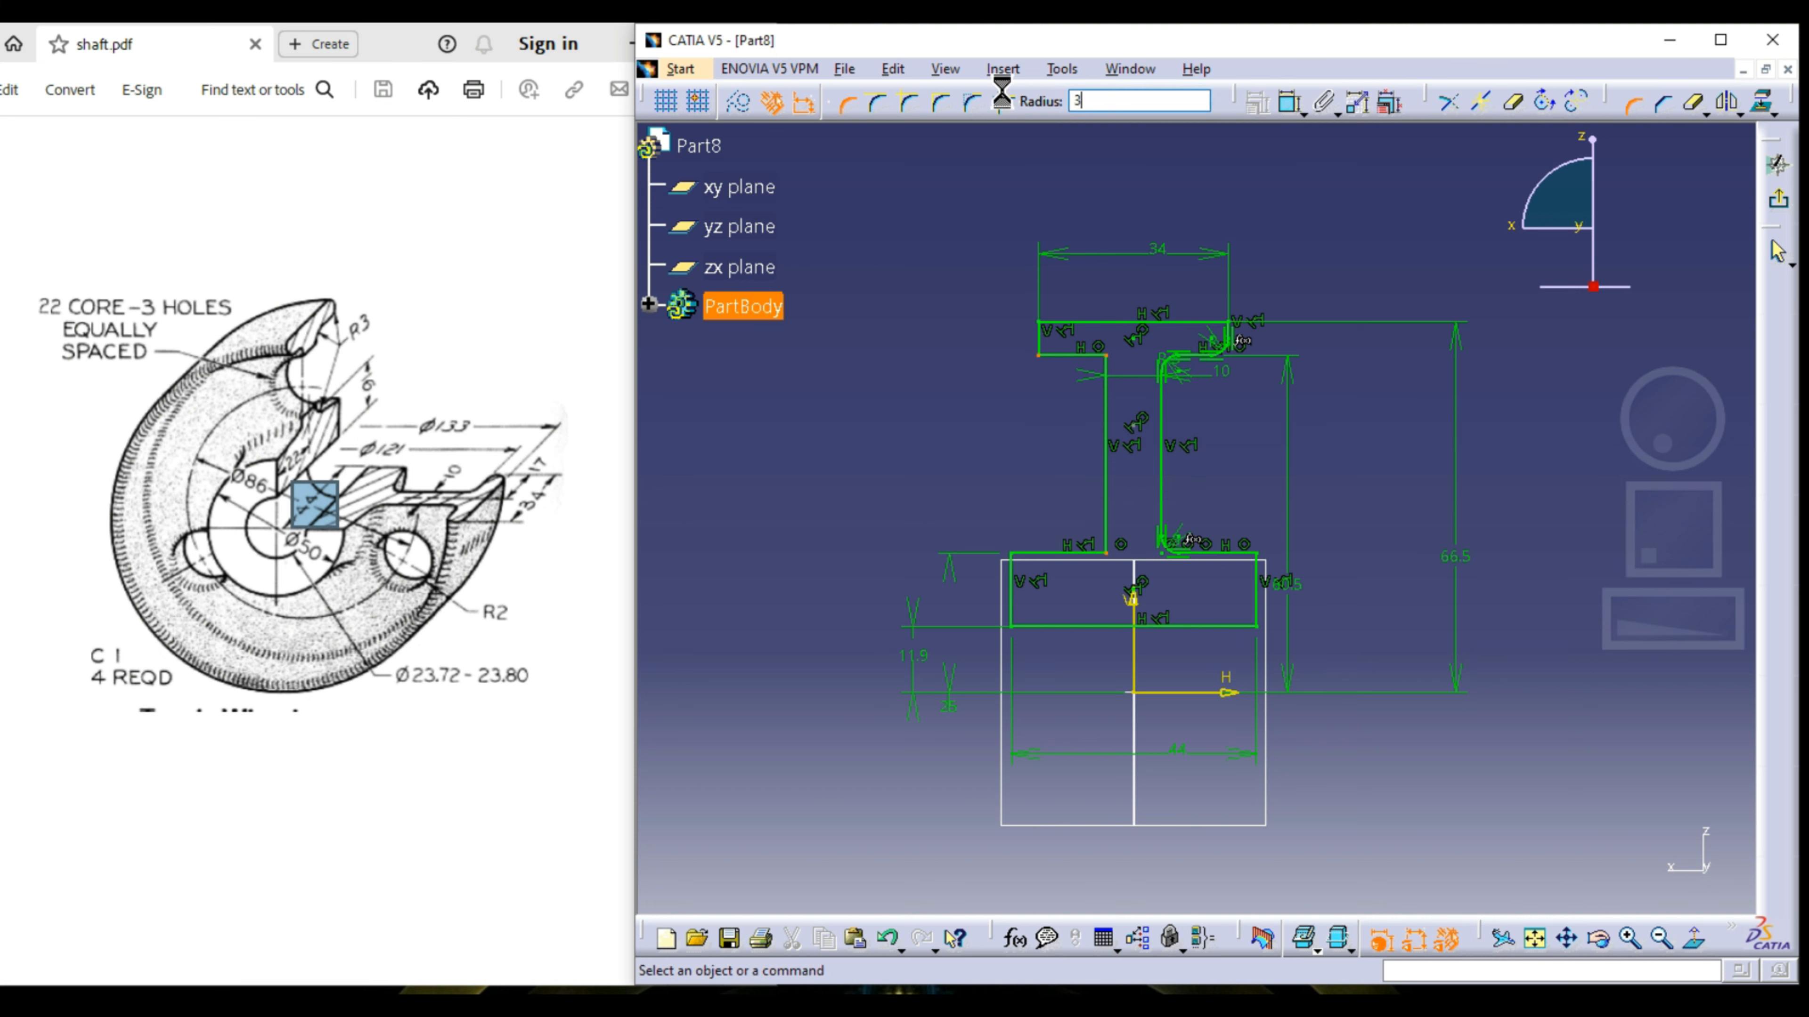
{"action": "key", "text": "Return"}
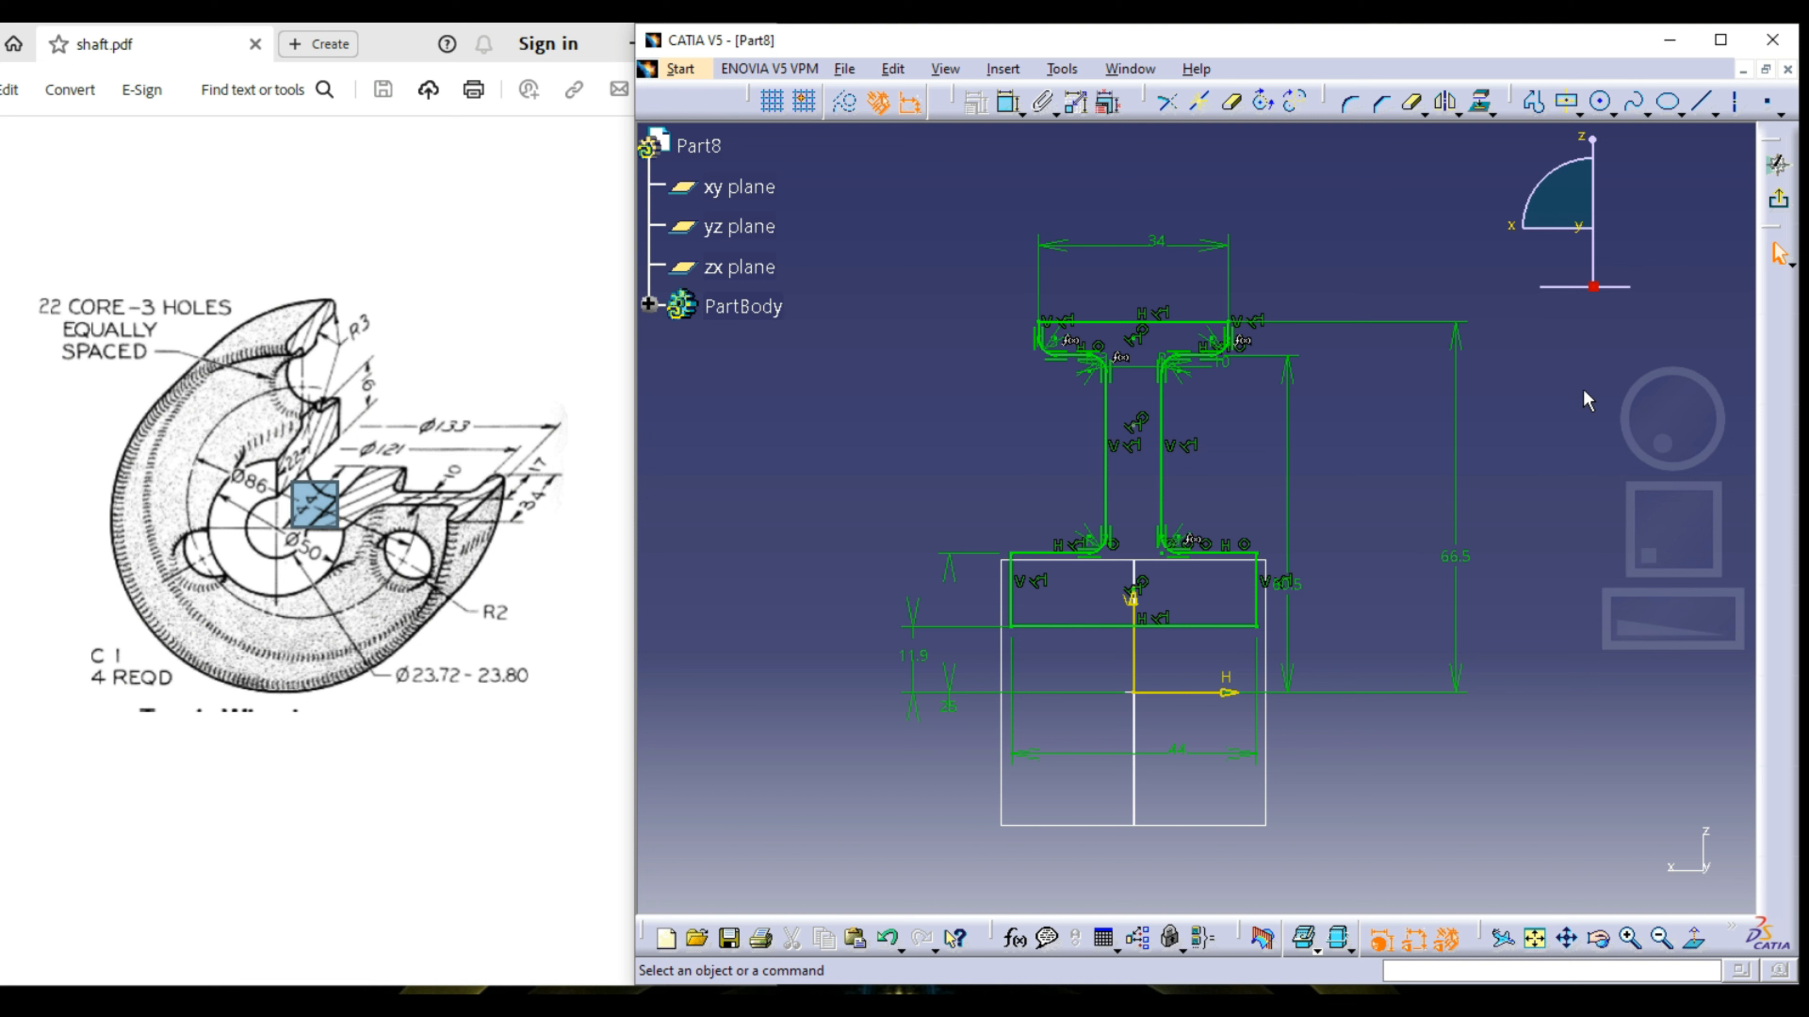
Step: Exit the sketch and revolve the profile 360 degrees about the sketch's horizontal axis with the Shaft feature
{"action": "left_click", "coordinate": [1778, 199]}
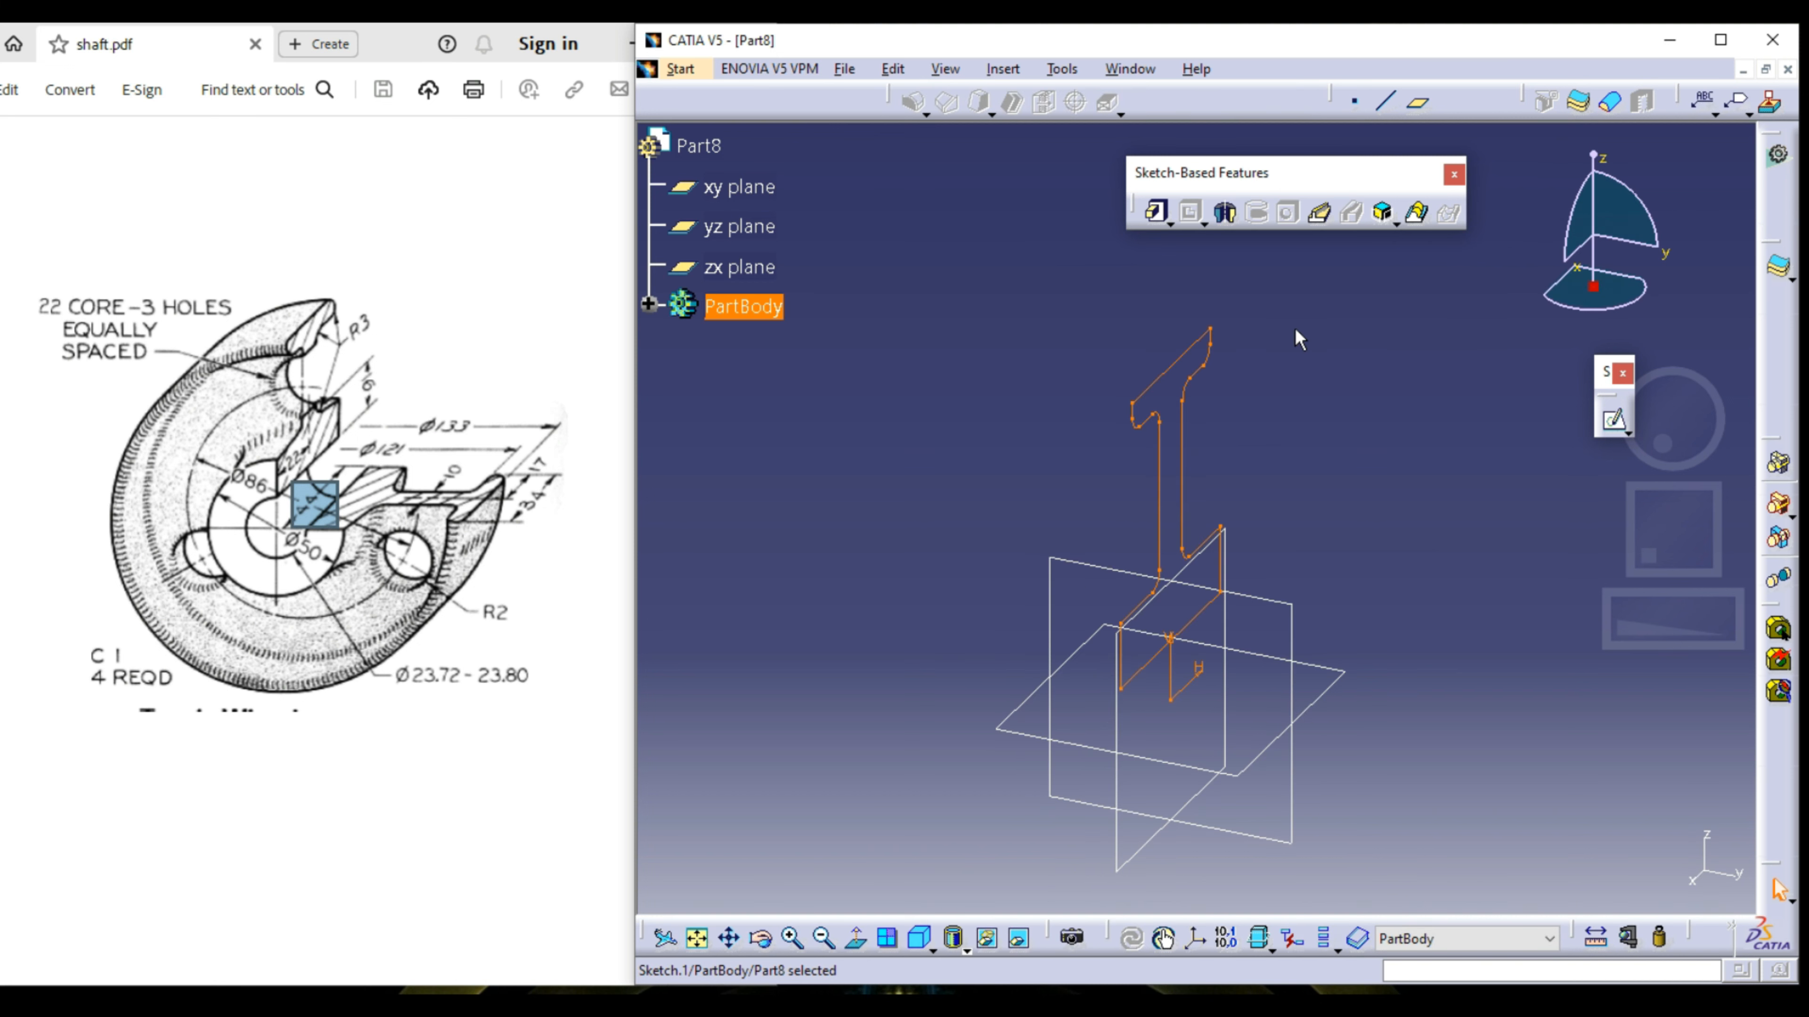
{"action": "left_click", "coordinate": [1223, 214]}
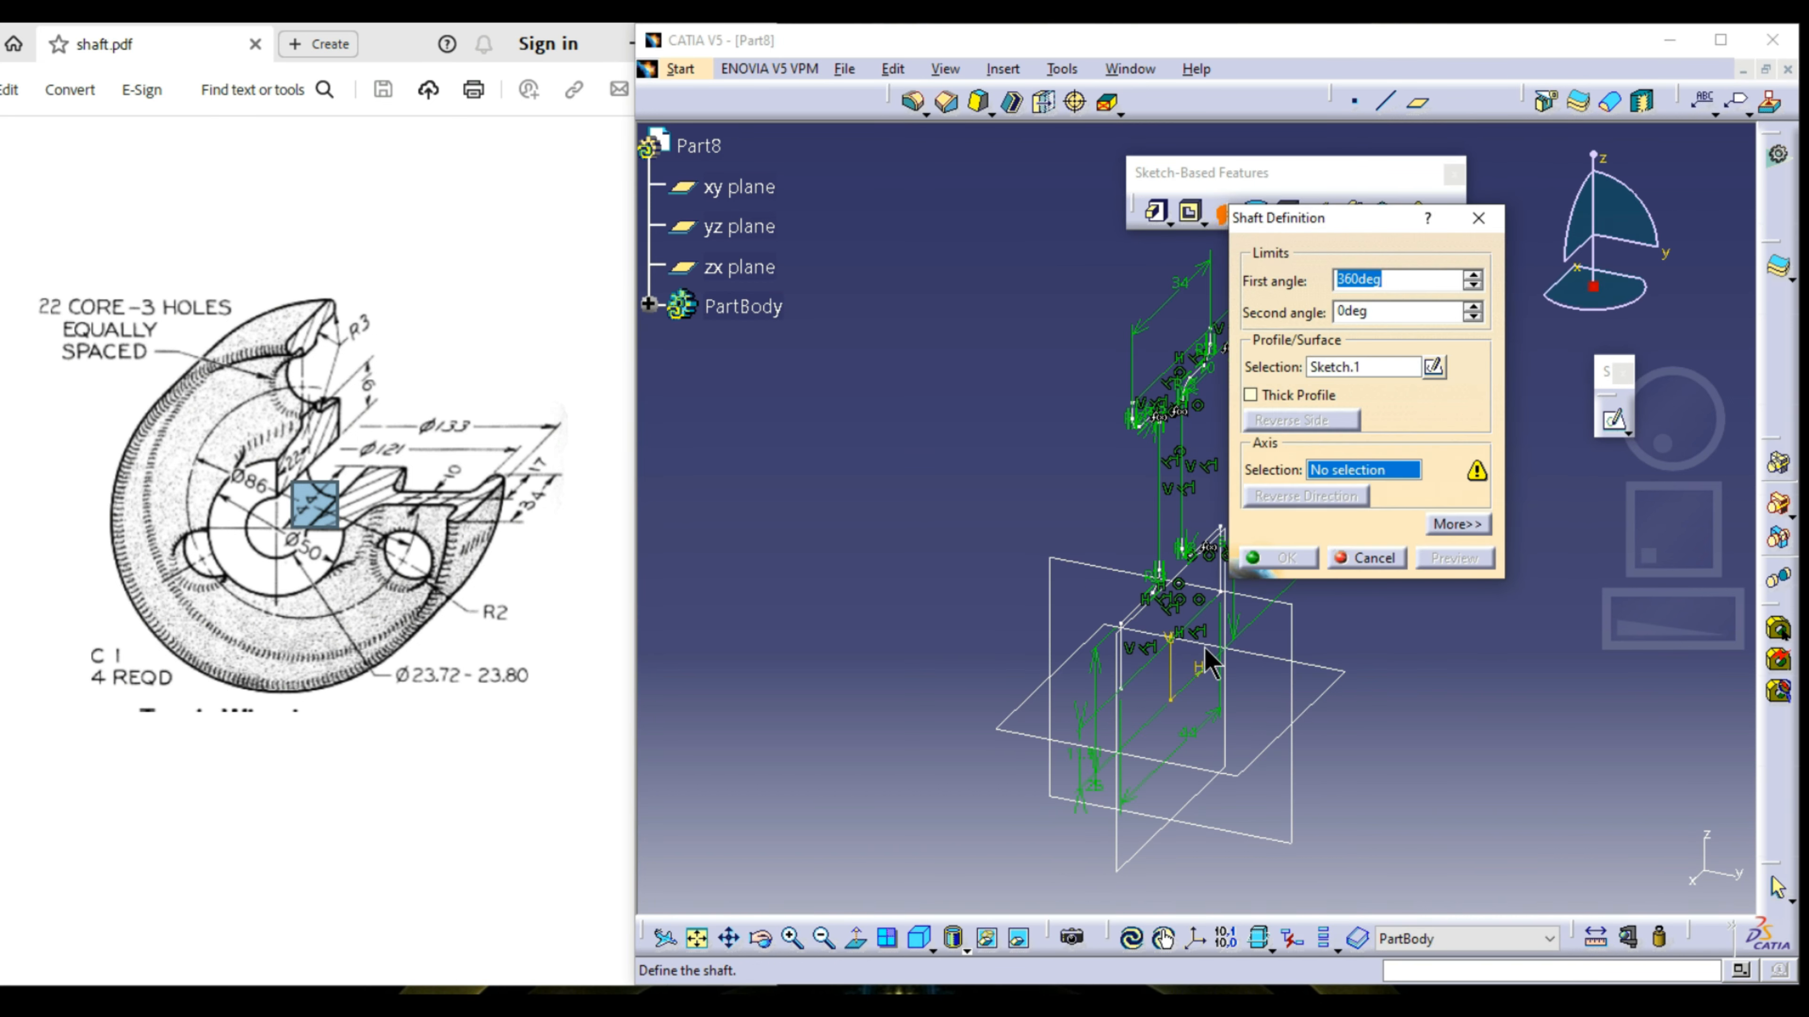
{"action": "left_click", "coordinate": [1202, 673]}
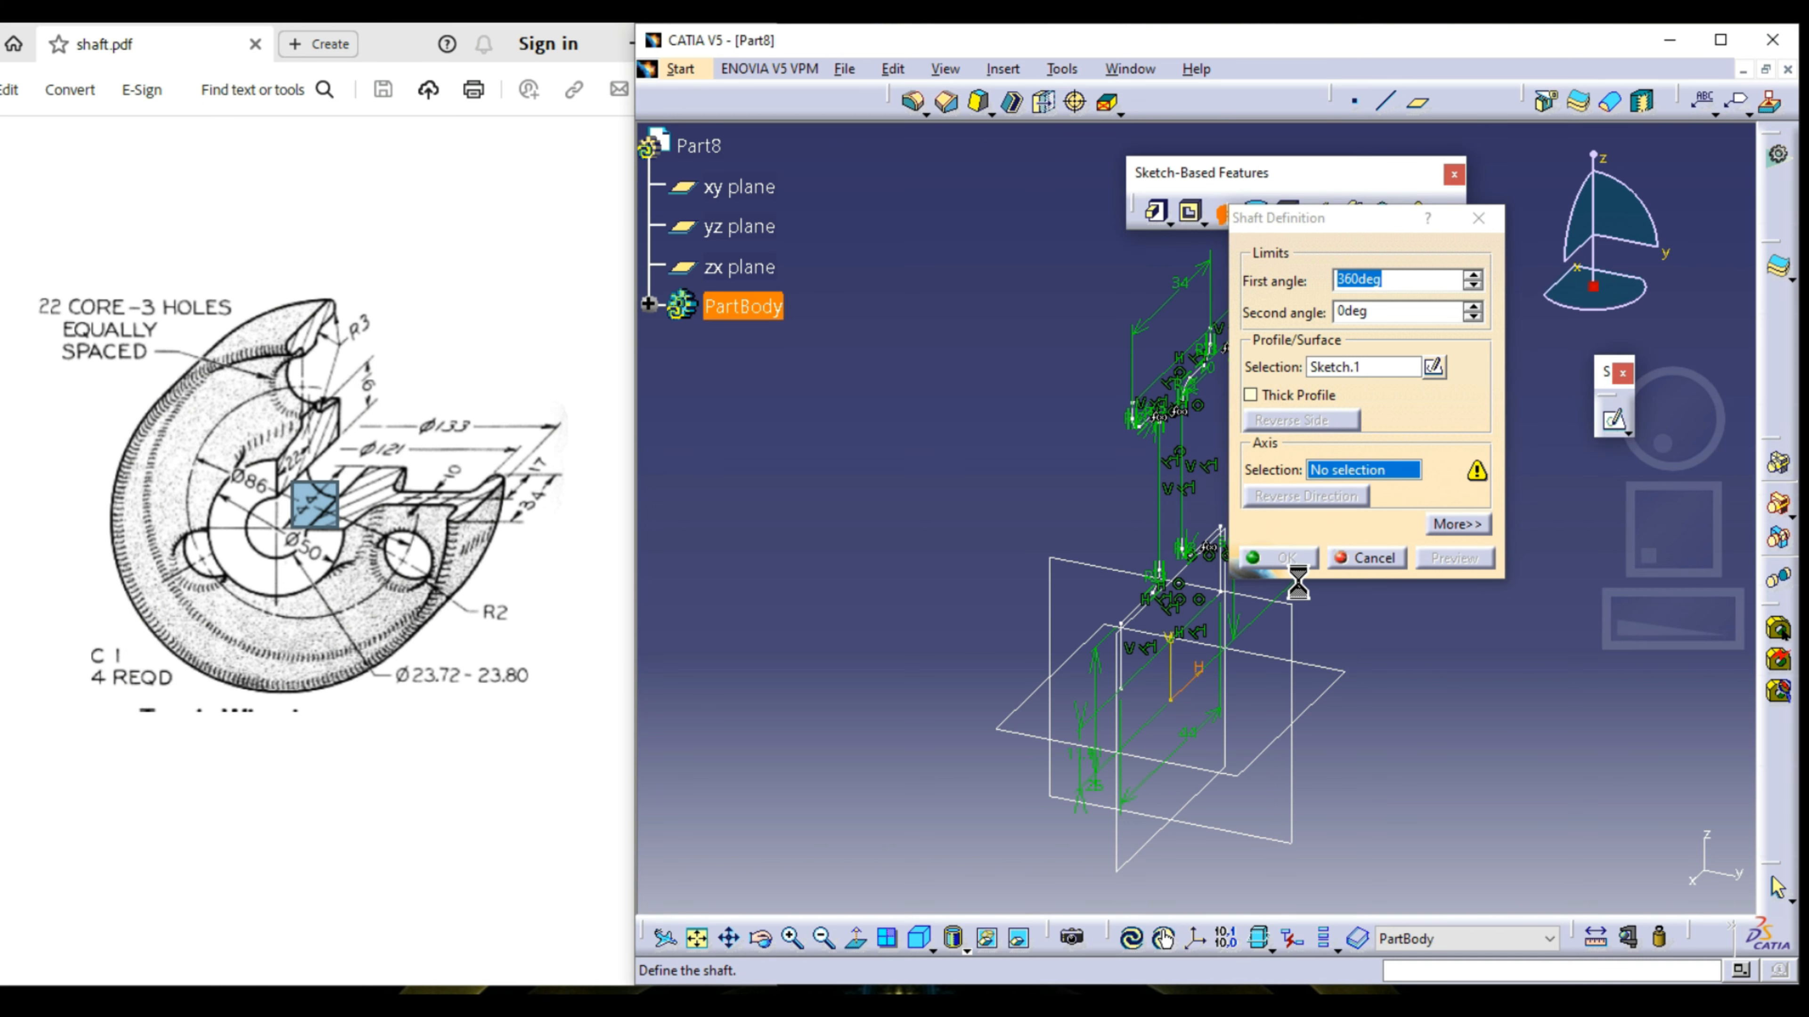
{"action": "left_click", "coordinate": [1285, 563]}
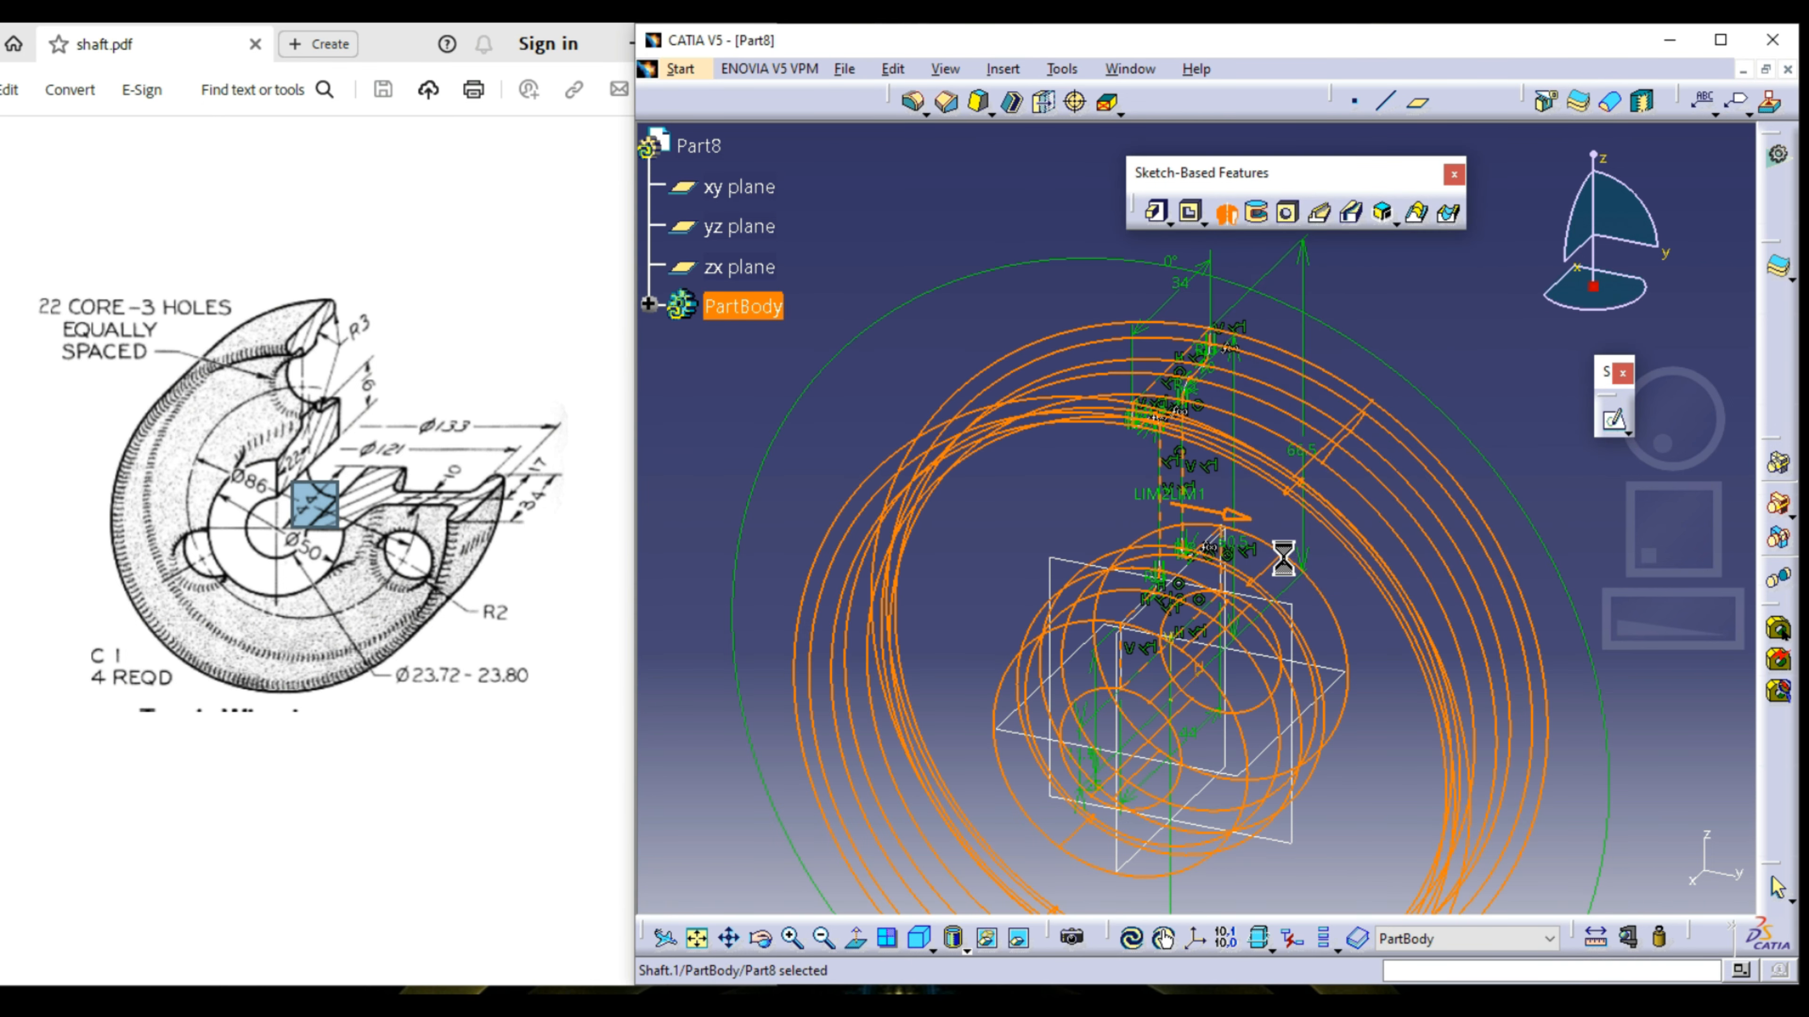
{"action": "left_click", "coordinate": [1419, 370]}
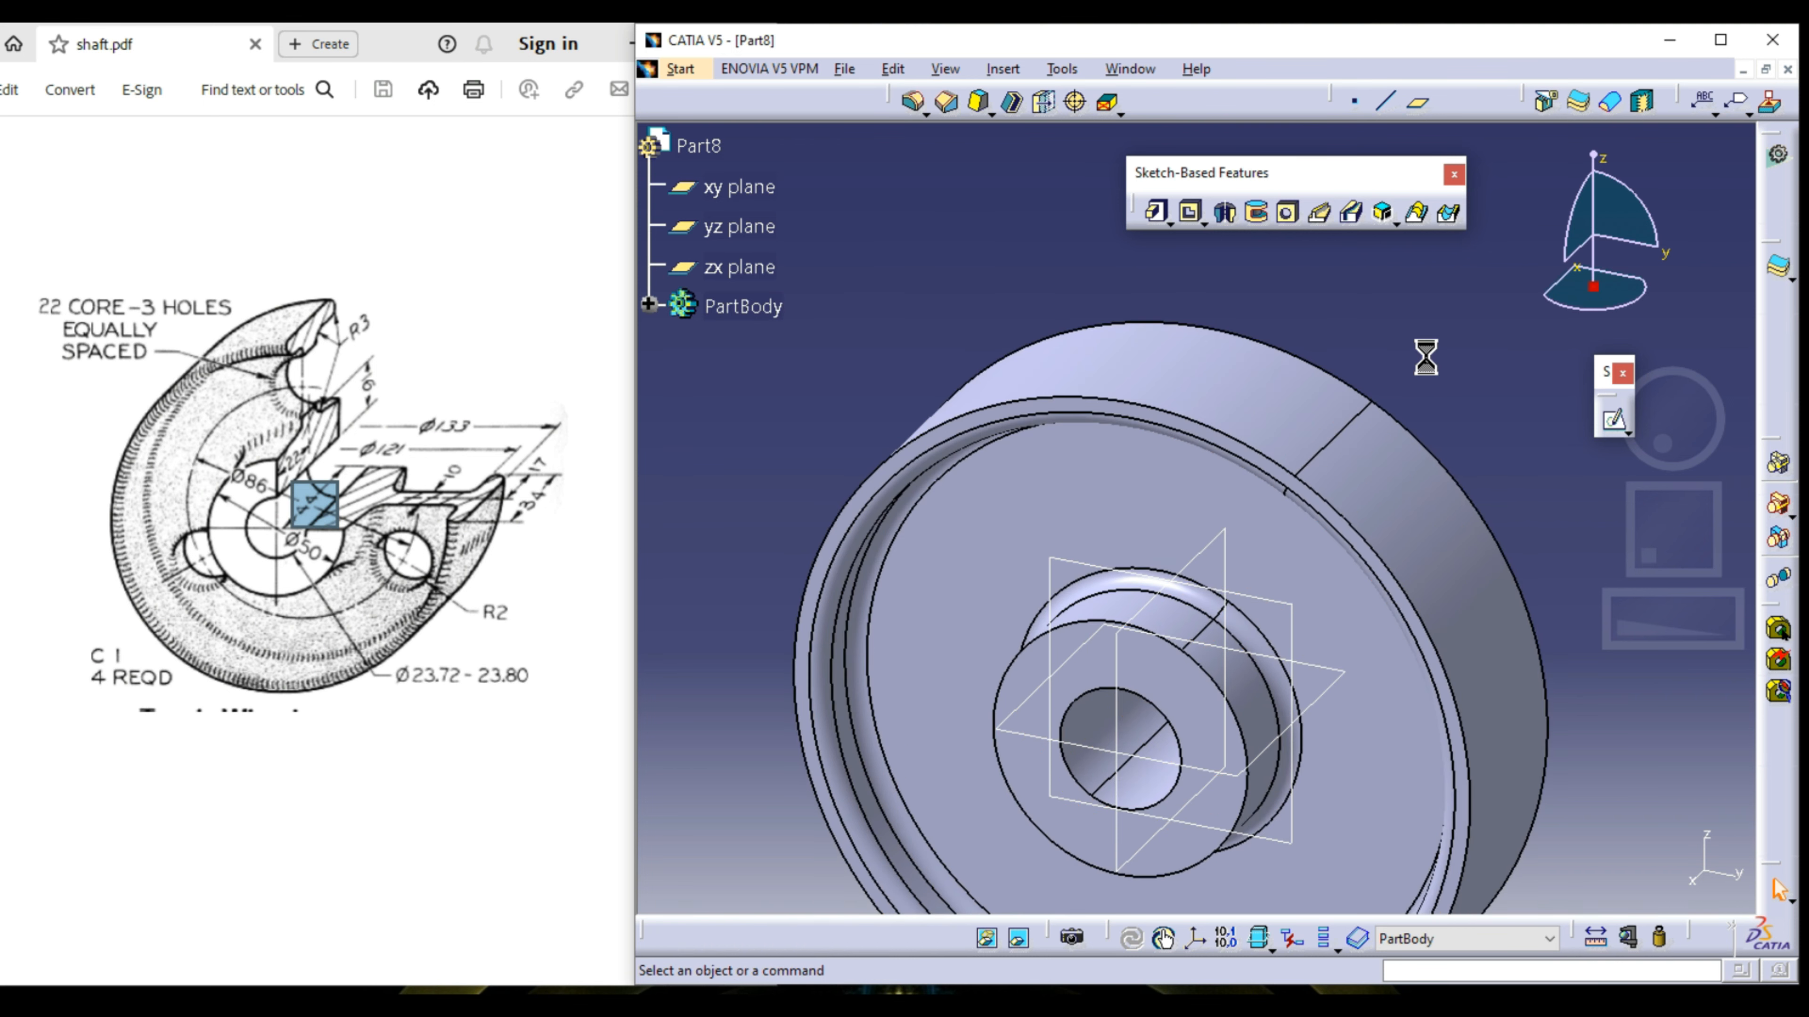
{"action": "middle_click_drag", "start_coordinate": [1419, 360], "coordinate": [1414, 449]}
{"action": "middle_click_drag", "start_coordinate": [1414, 531], "coordinate": [1349, 462]}
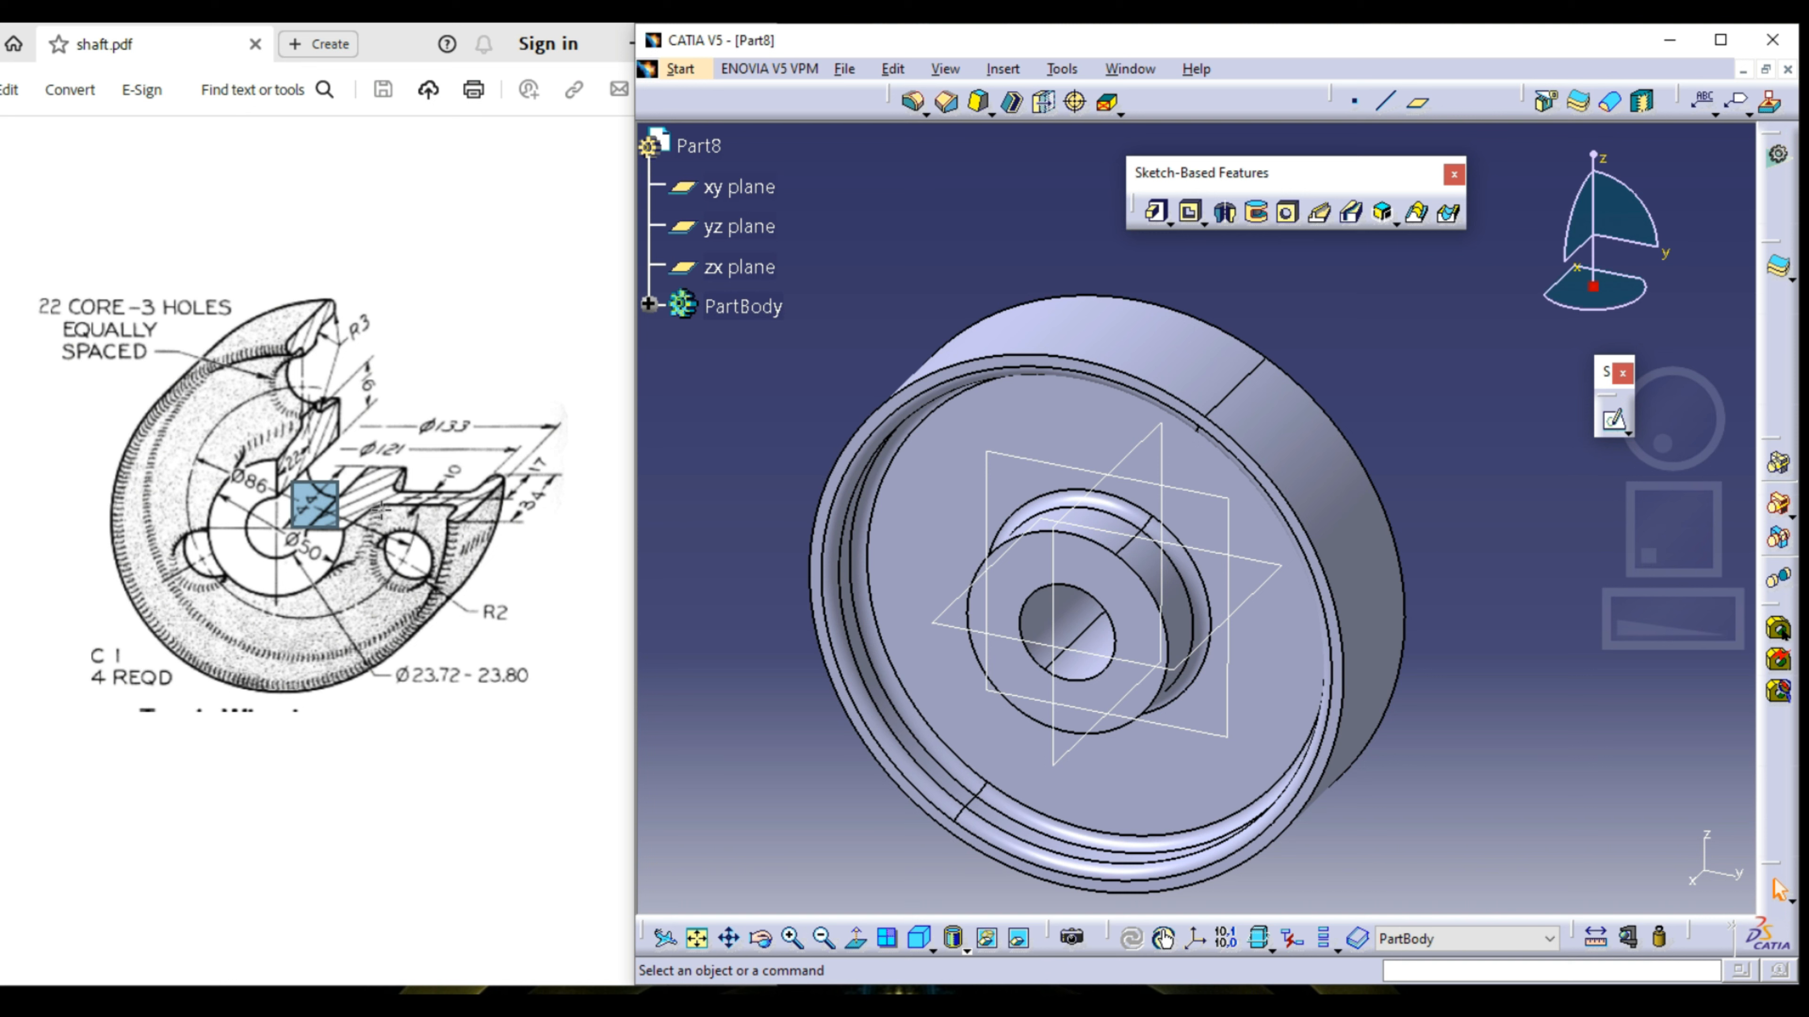
Step: Edit the Shaft feature and reduce its first angle so that one quarter of the wheel is cut away
{"action": "left_click_drag", "start_coordinate": [380, 511], "coordinate": [384, 513]}
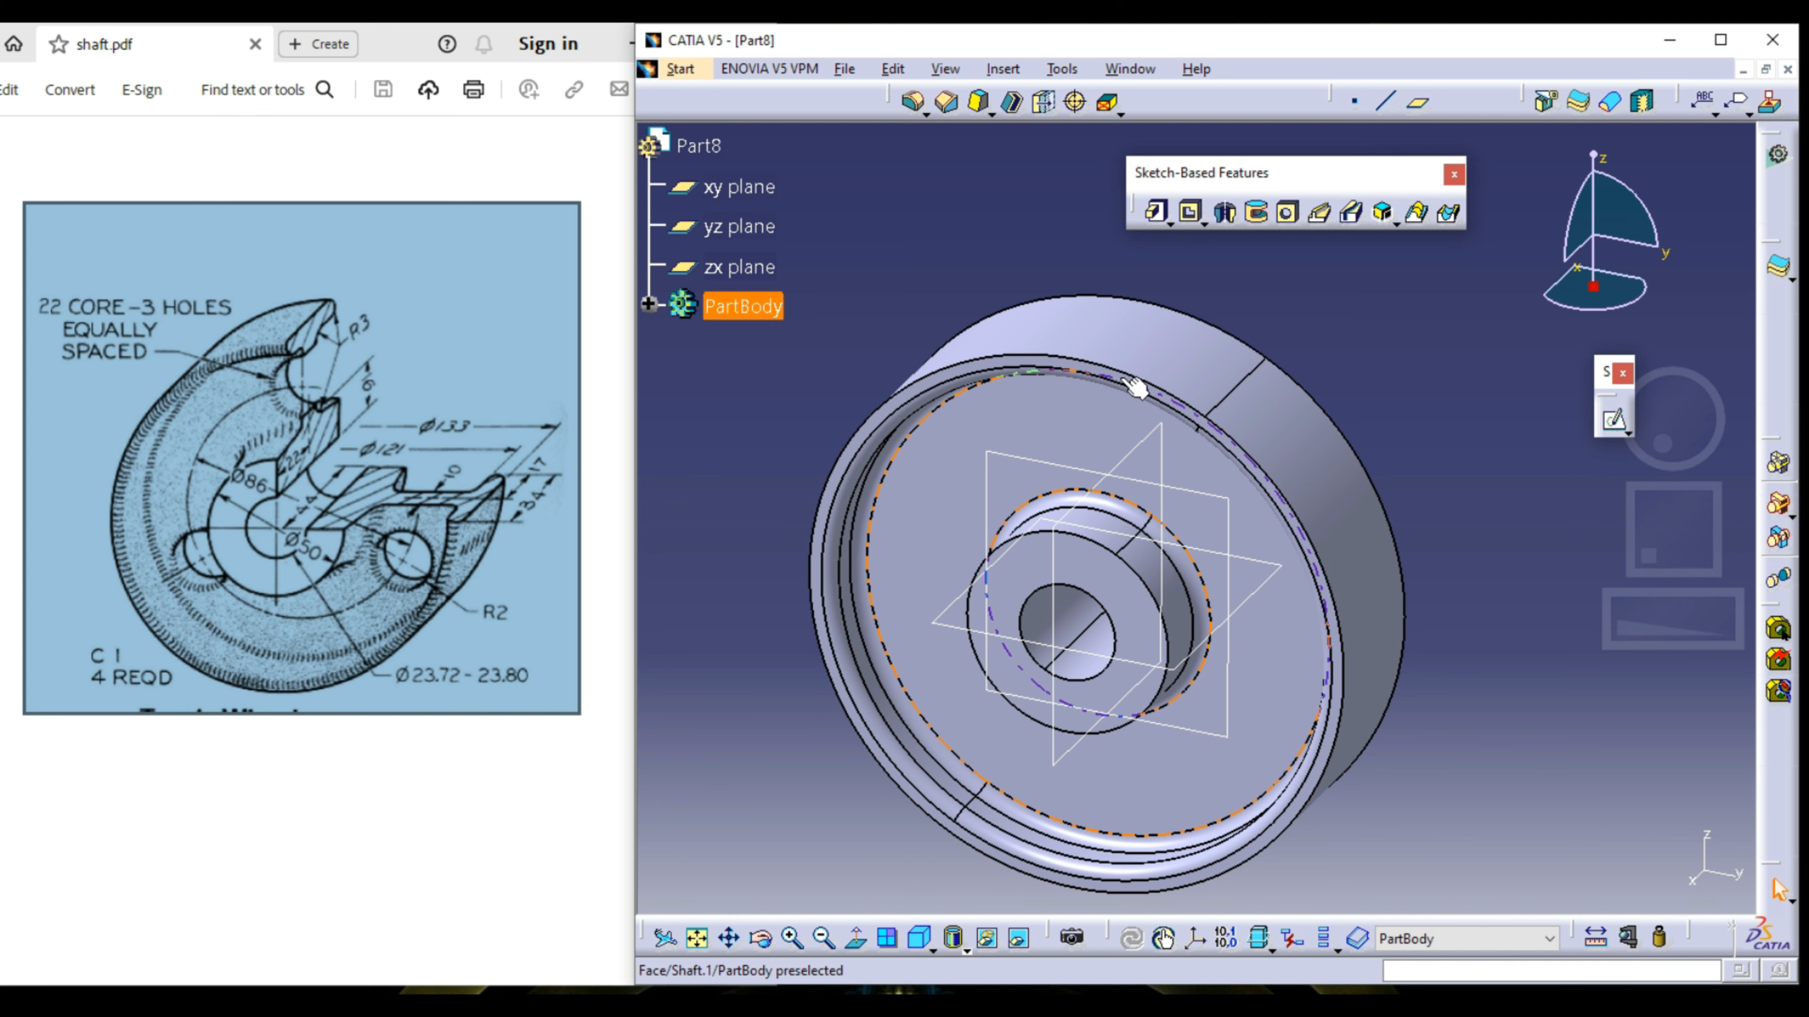
{"action": "double_click", "coordinate": [1136, 387]}
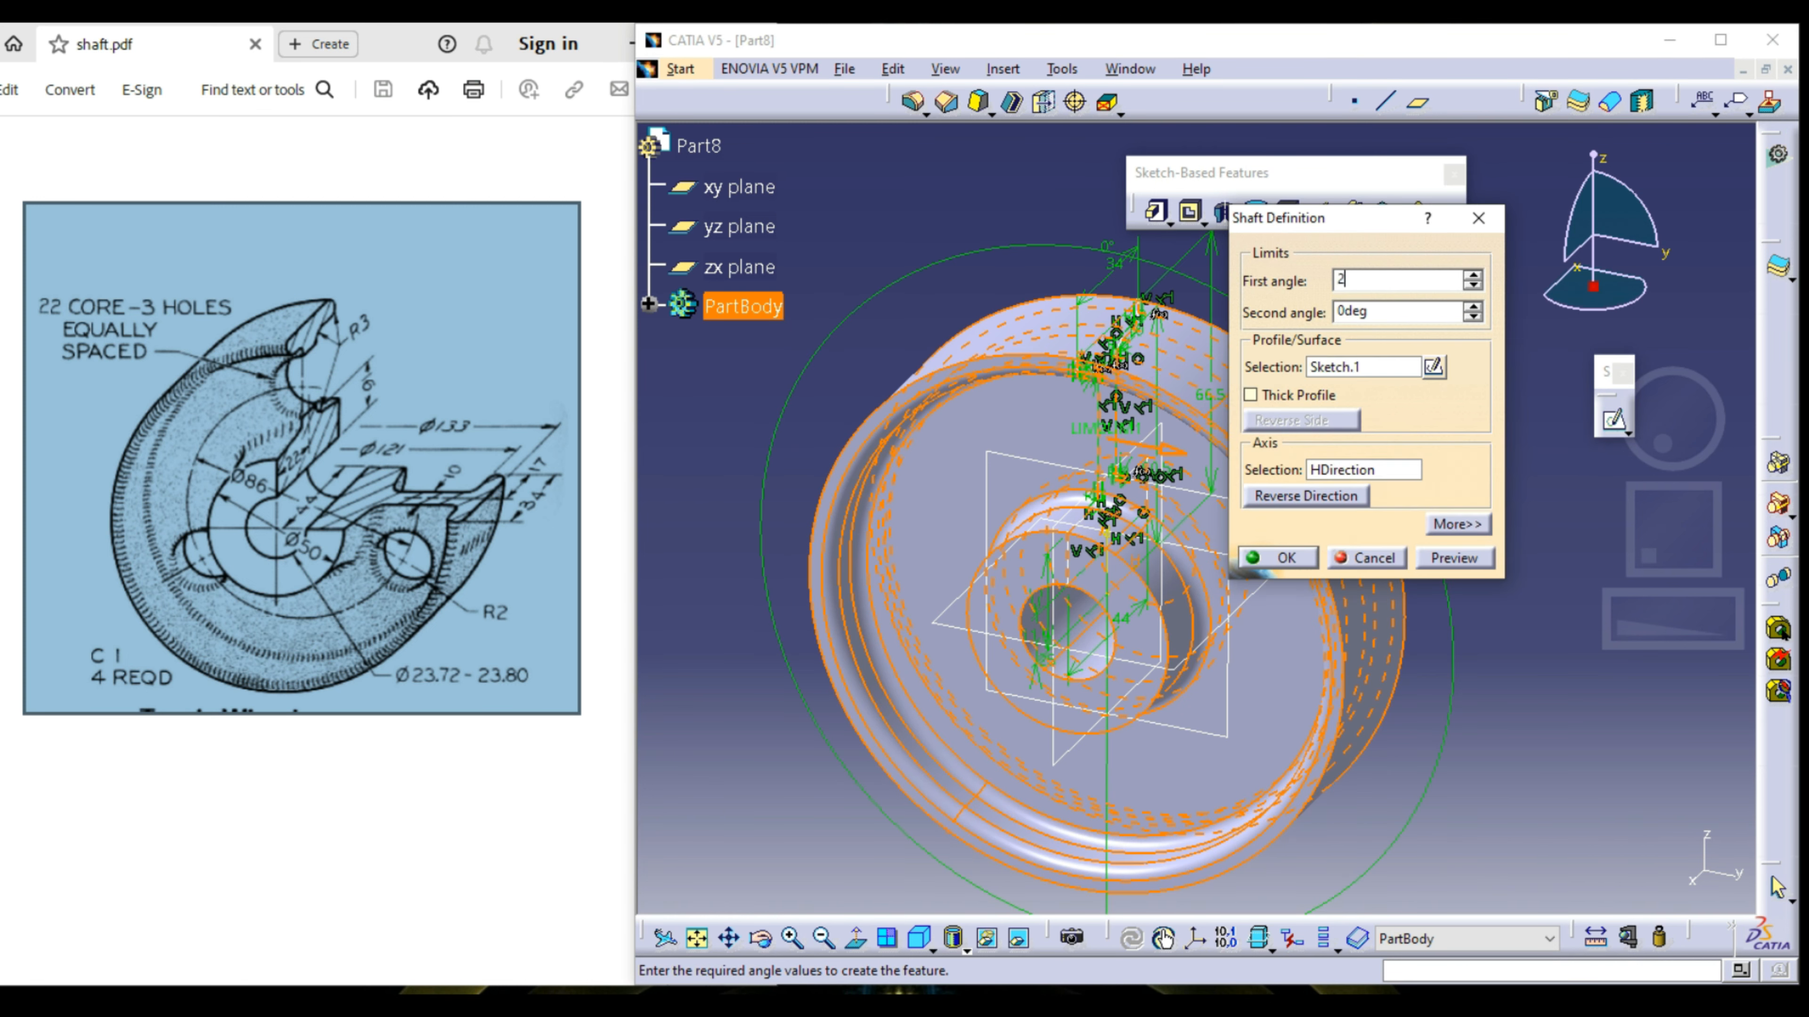
{"action": "key", "text": "Return"}
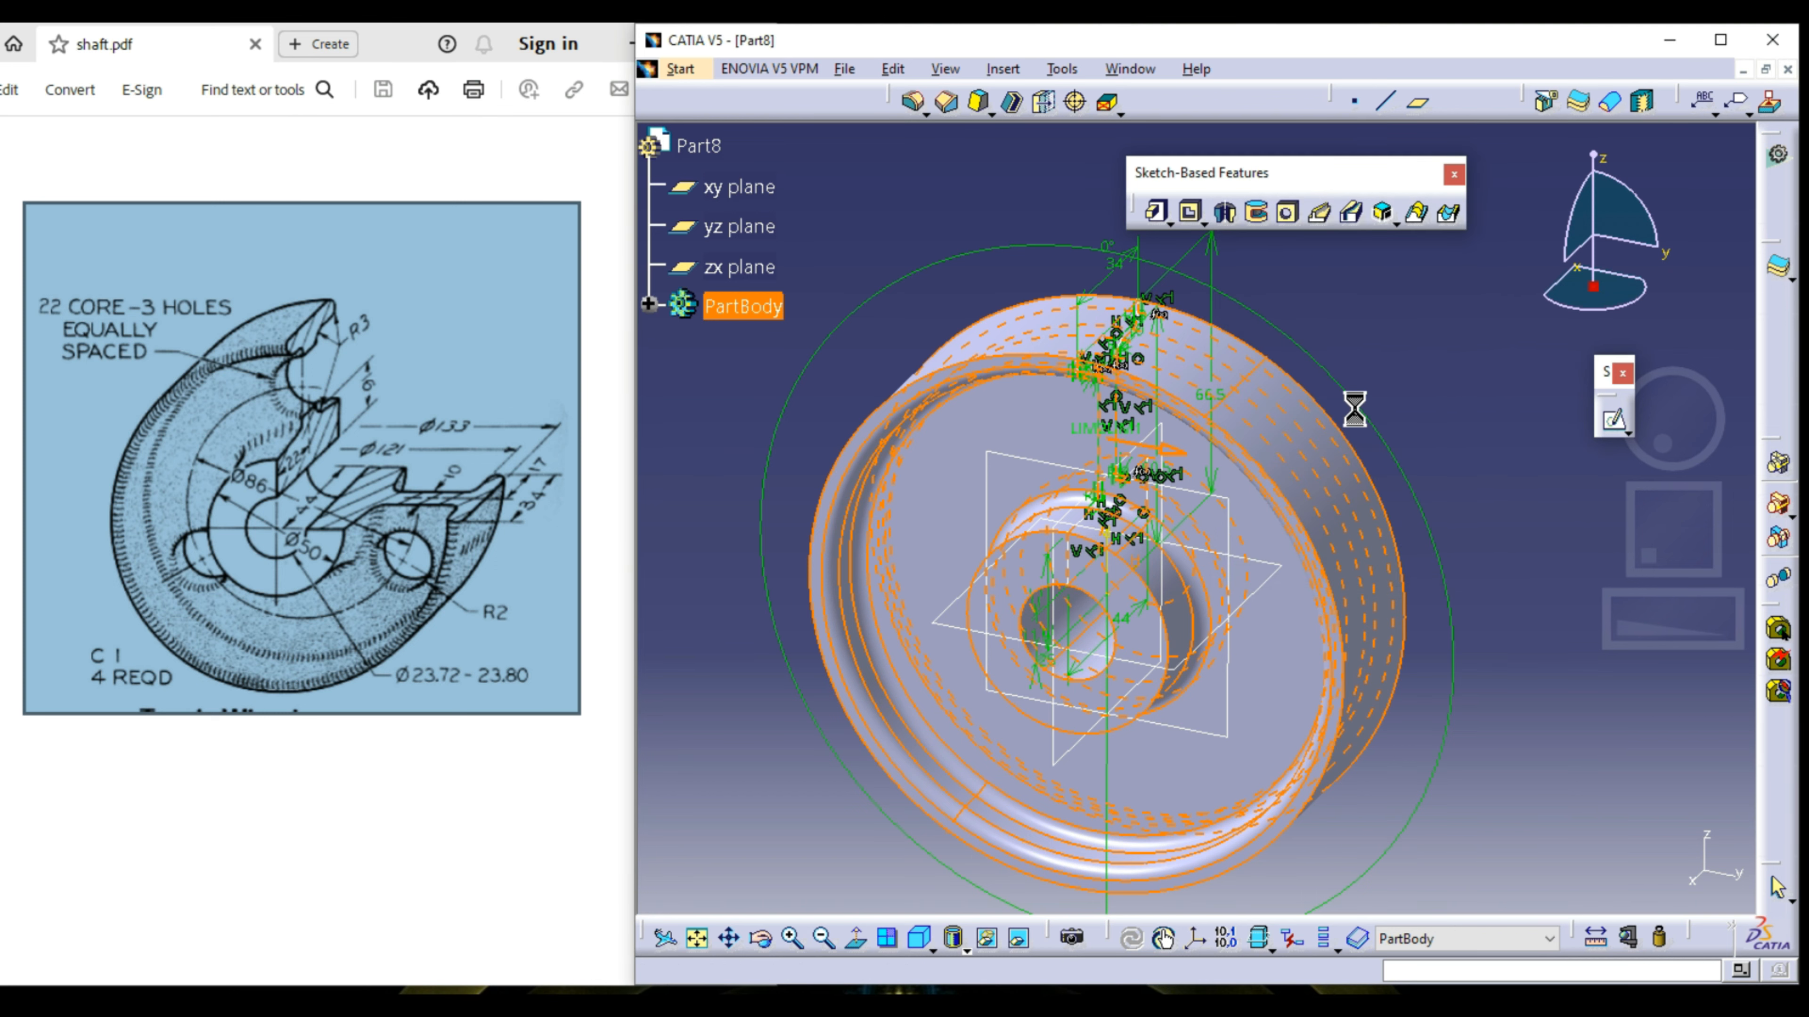
{"action": "left_click", "coordinate": [1428, 376]}
{"action": "middle_click_drag", "start_coordinate": [803, 503], "coordinate": [1389, 492]}
Step: Start a sketch on the flat front face of the wheel's web
{"action": "left_click", "coordinate": [343, 417]}
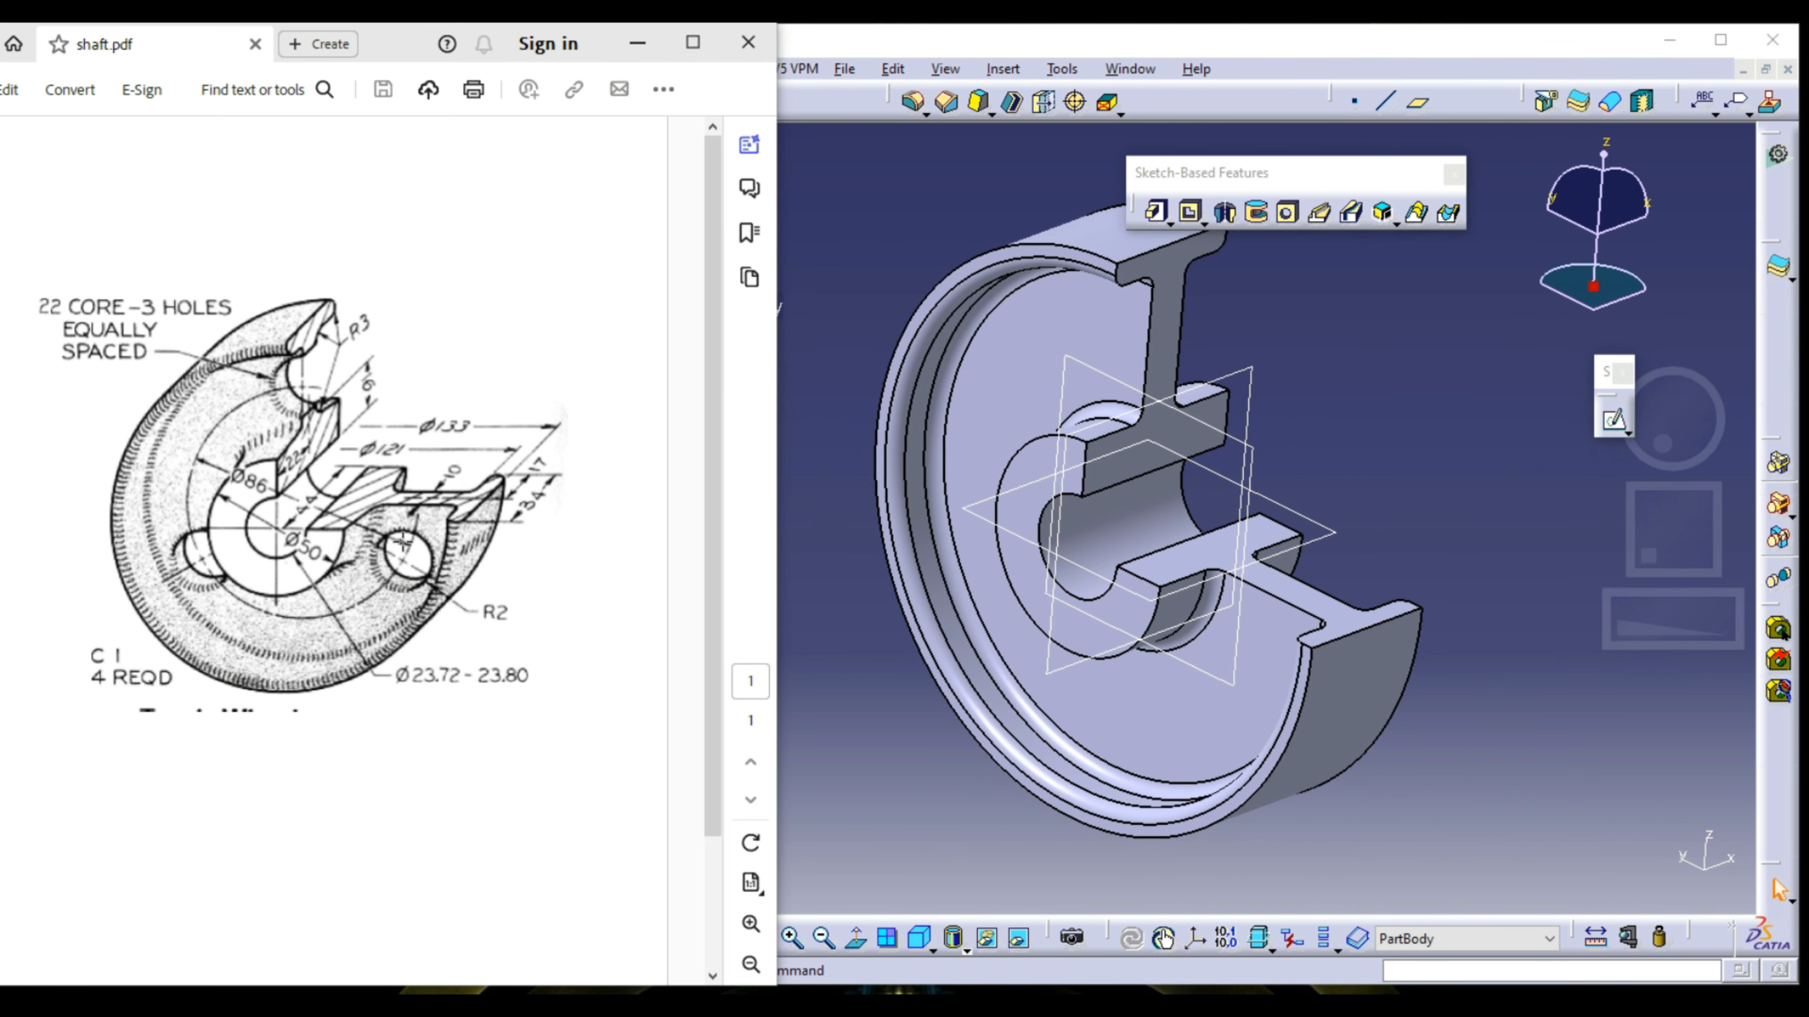
{"action": "left_click", "coordinate": [1617, 425]}
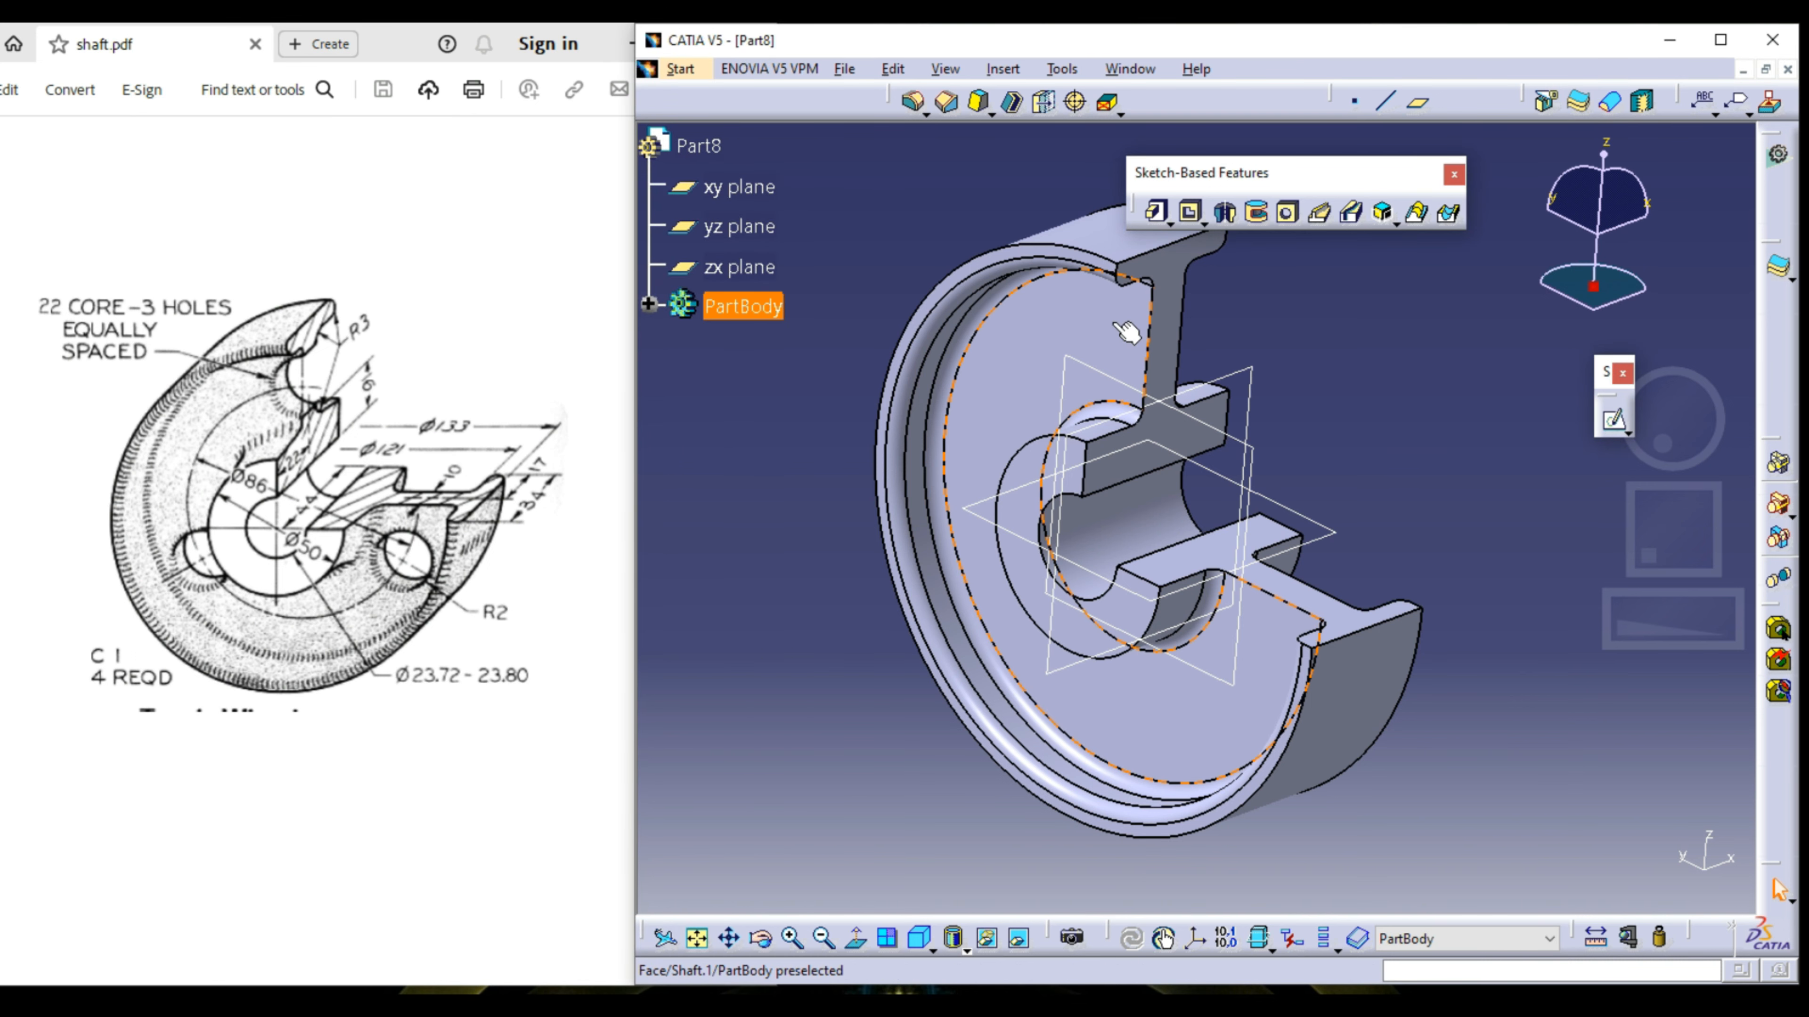
{"action": "left_click", "coordinate": [1127, 331]}
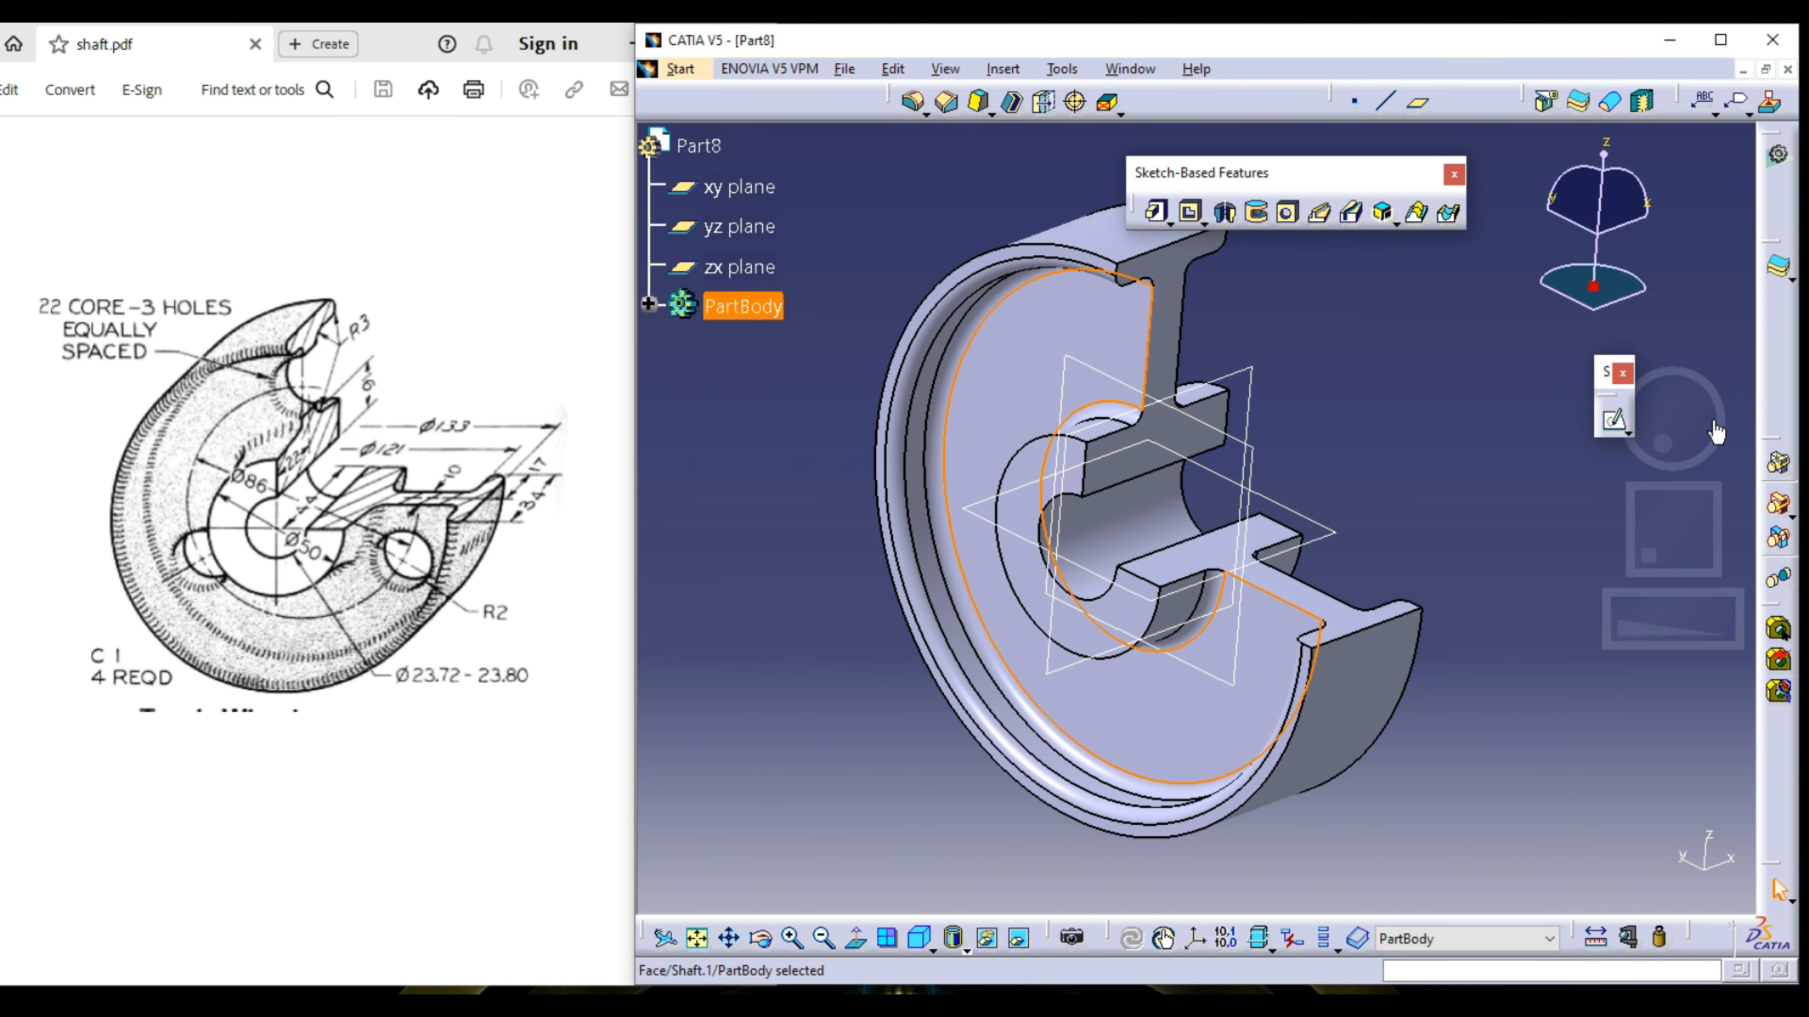
{"action": "left_click", "coordinate": [1614, 420]}
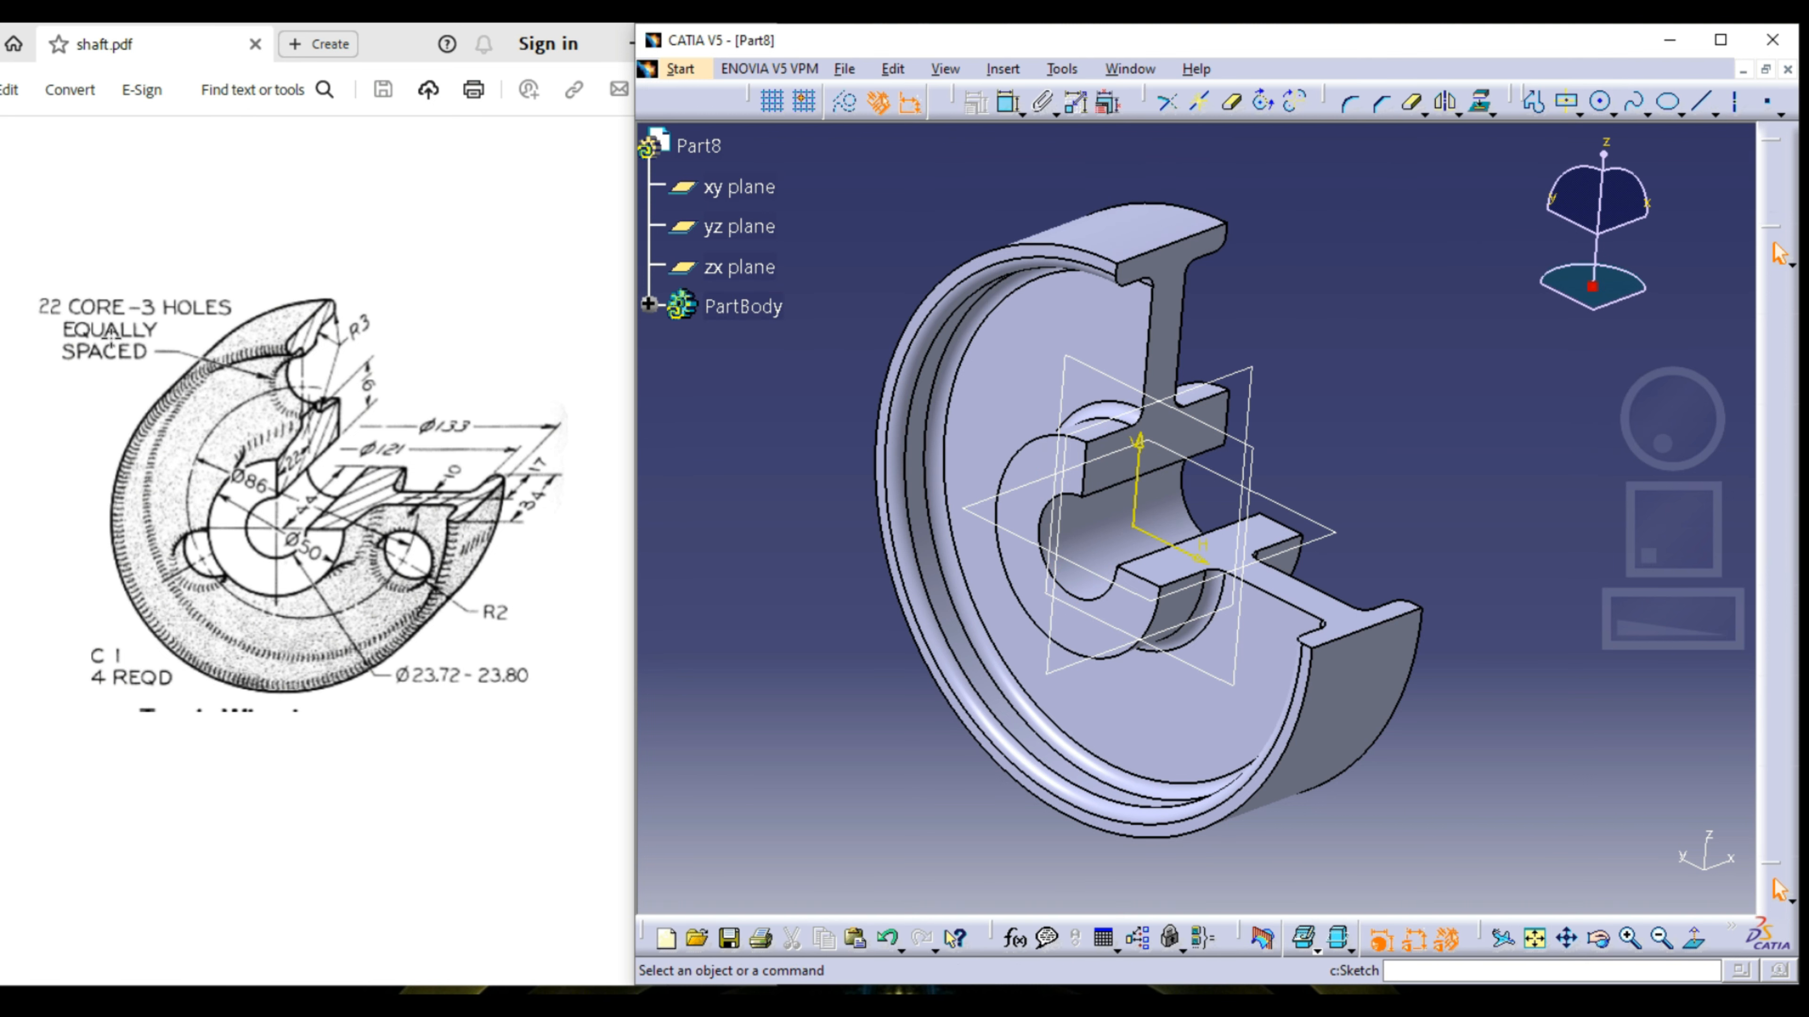
{"action": "middle_click_drag", "start_coordinate": [1352, 495], "coordinate": [1347, 417]}
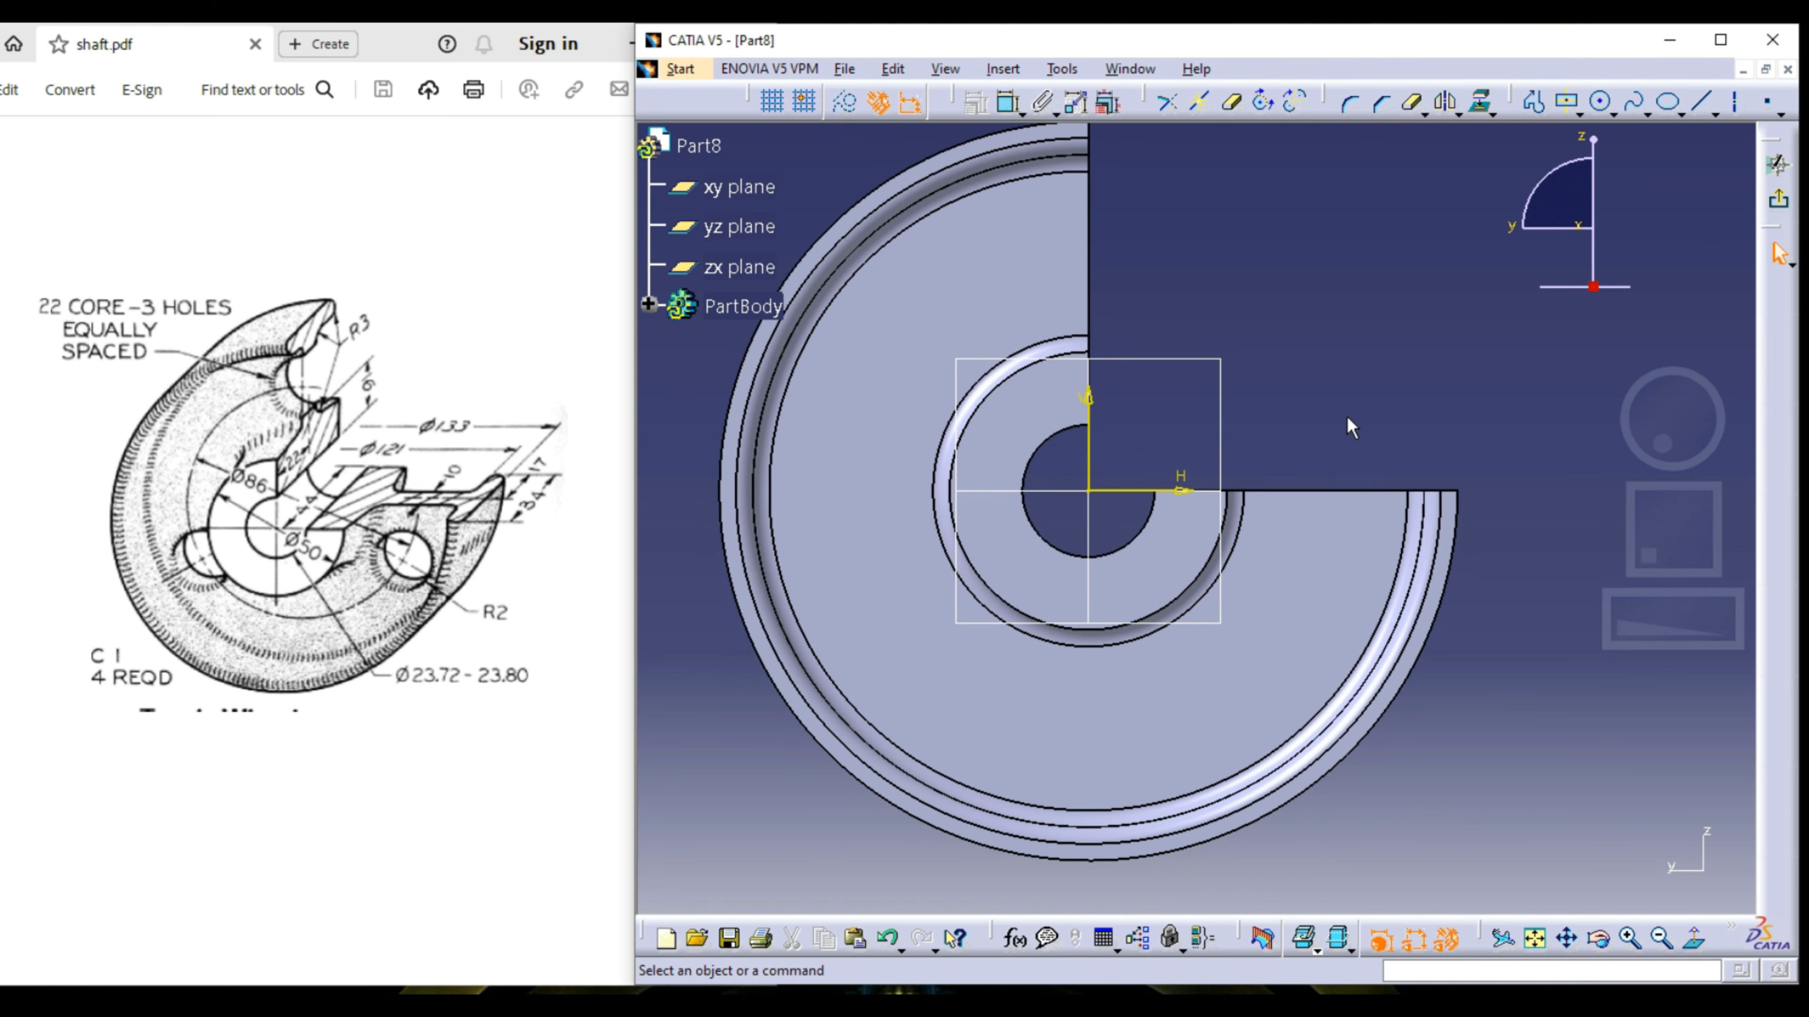
Step: Draw a circle of about 79 mm diameter centred on the sketch origin and convert it to a construction element
{"action": "left_click", "coordinate": [1600, 101]}
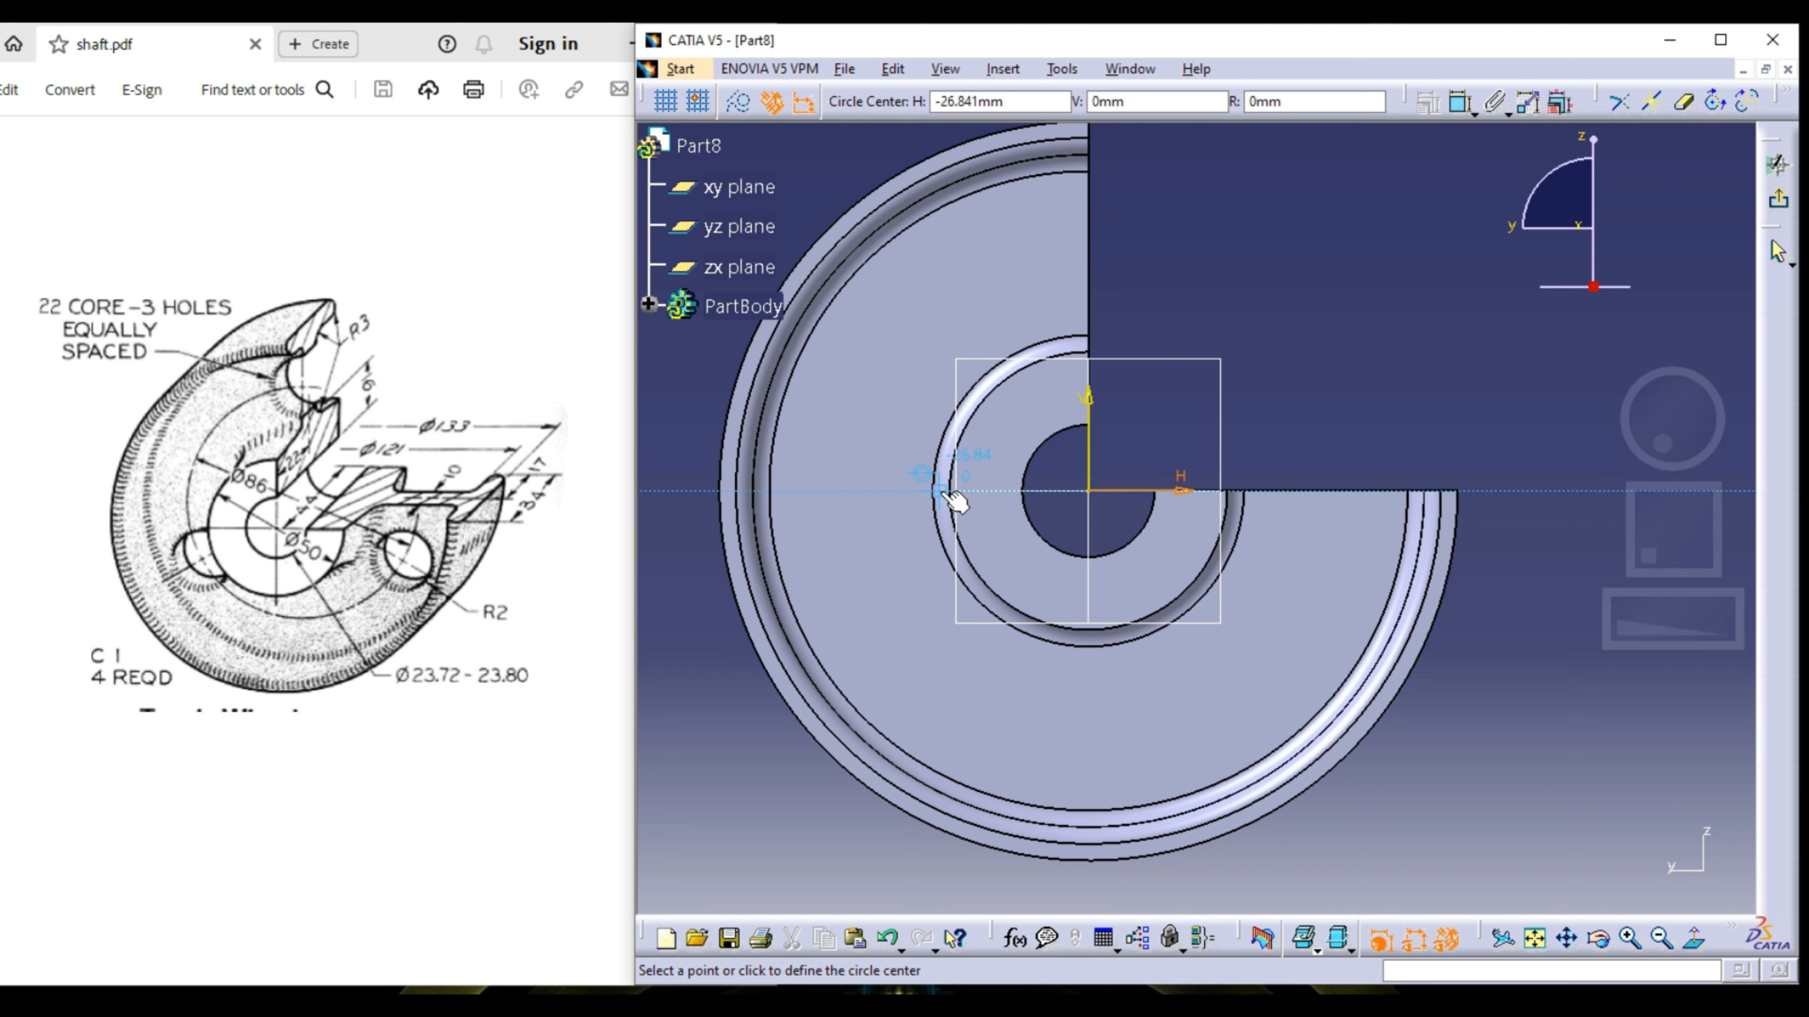
{"action": "left_click", "coordinate": [1088, 491]}
{"action": "left_click", "coordinate": [1097, 261]}
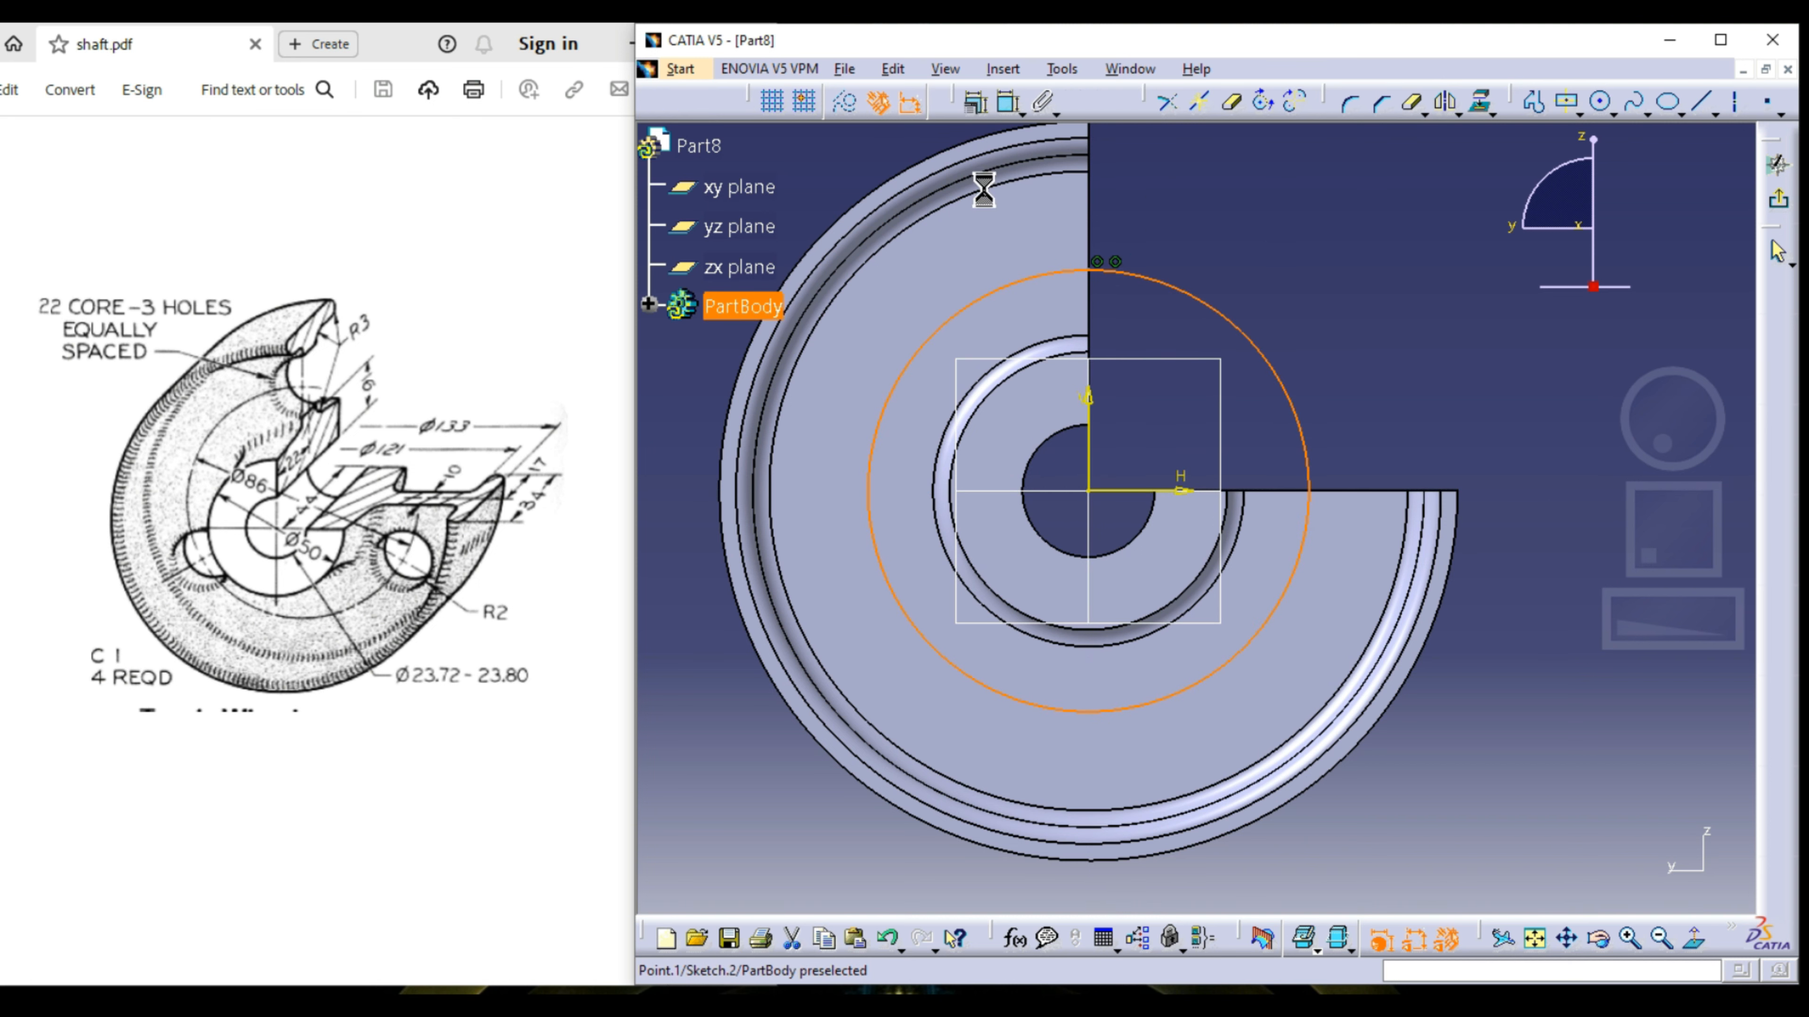
{"action": "left_click", "coordinate": [845, 102]}
{"action": "left_click", "coordinate": [1324, 121]}
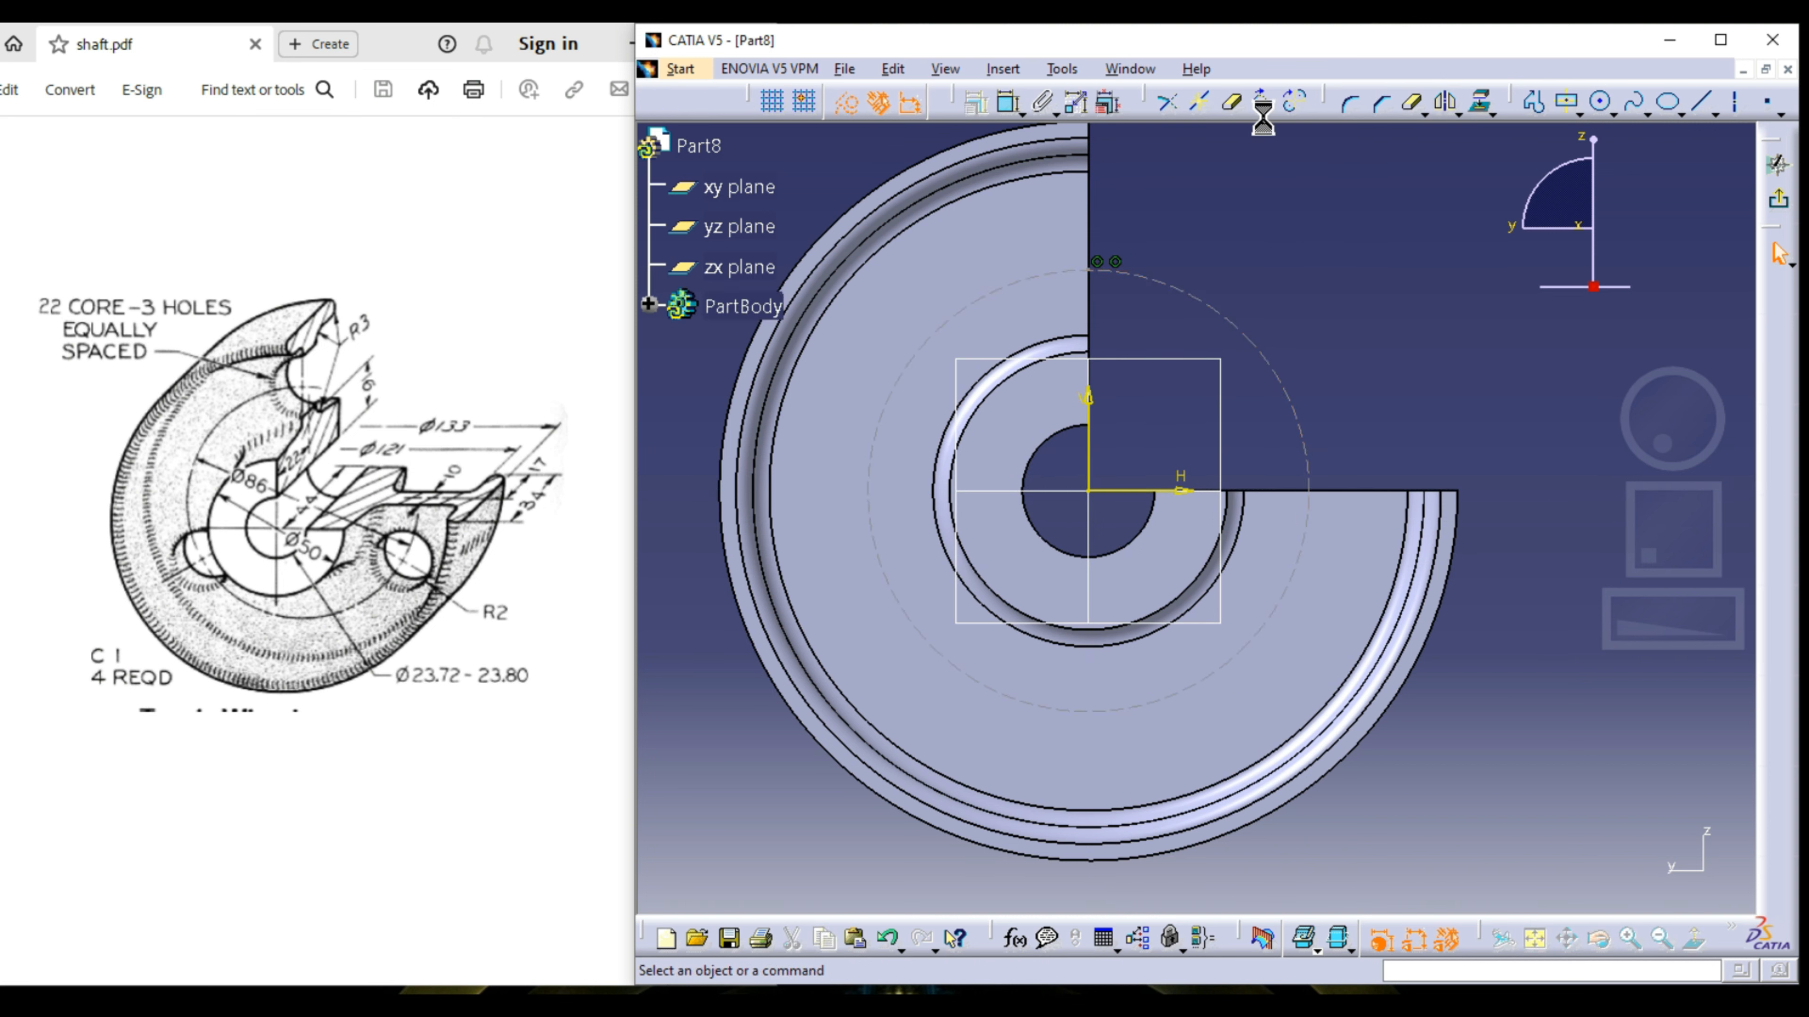
Step: Dimension the construction circle's diameter and set it to 86 mm
{"action": "left_click", "coordinate": [1021, 113]}
{"action": "left_click", "coordinate": [1016, 105]}
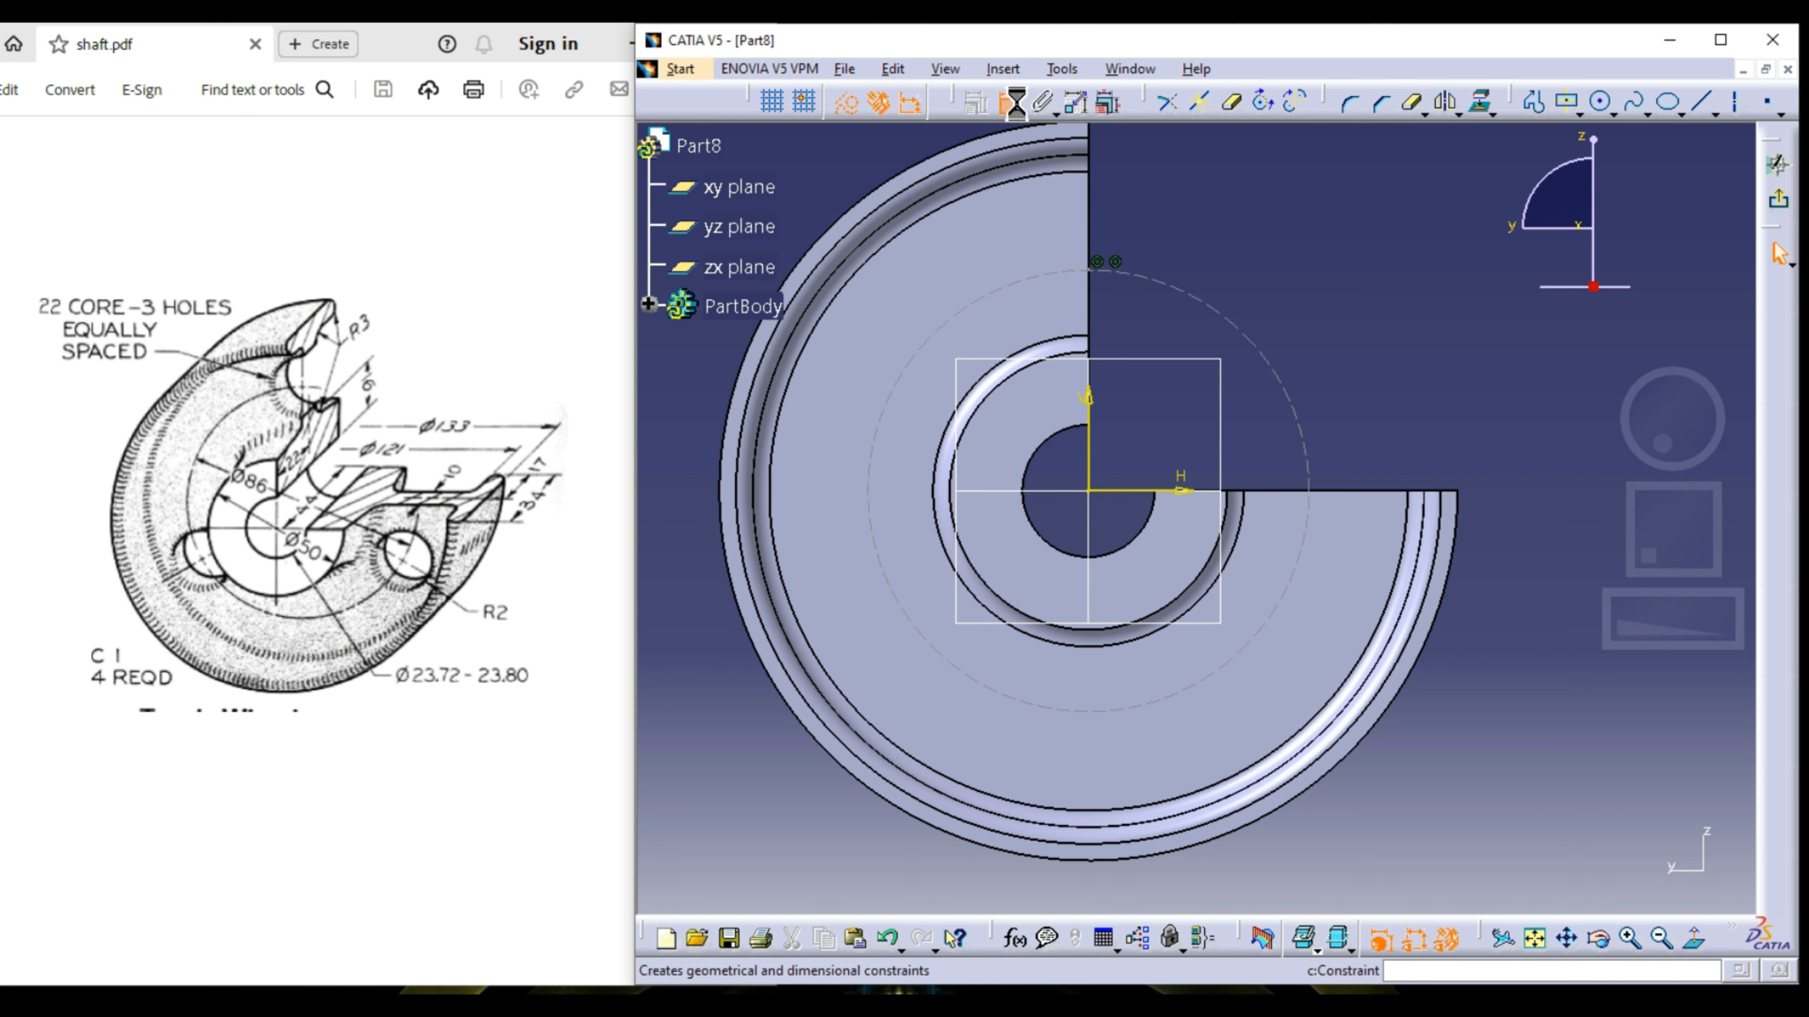
{"action": "left_click", "coordinate": [1239, 325]}
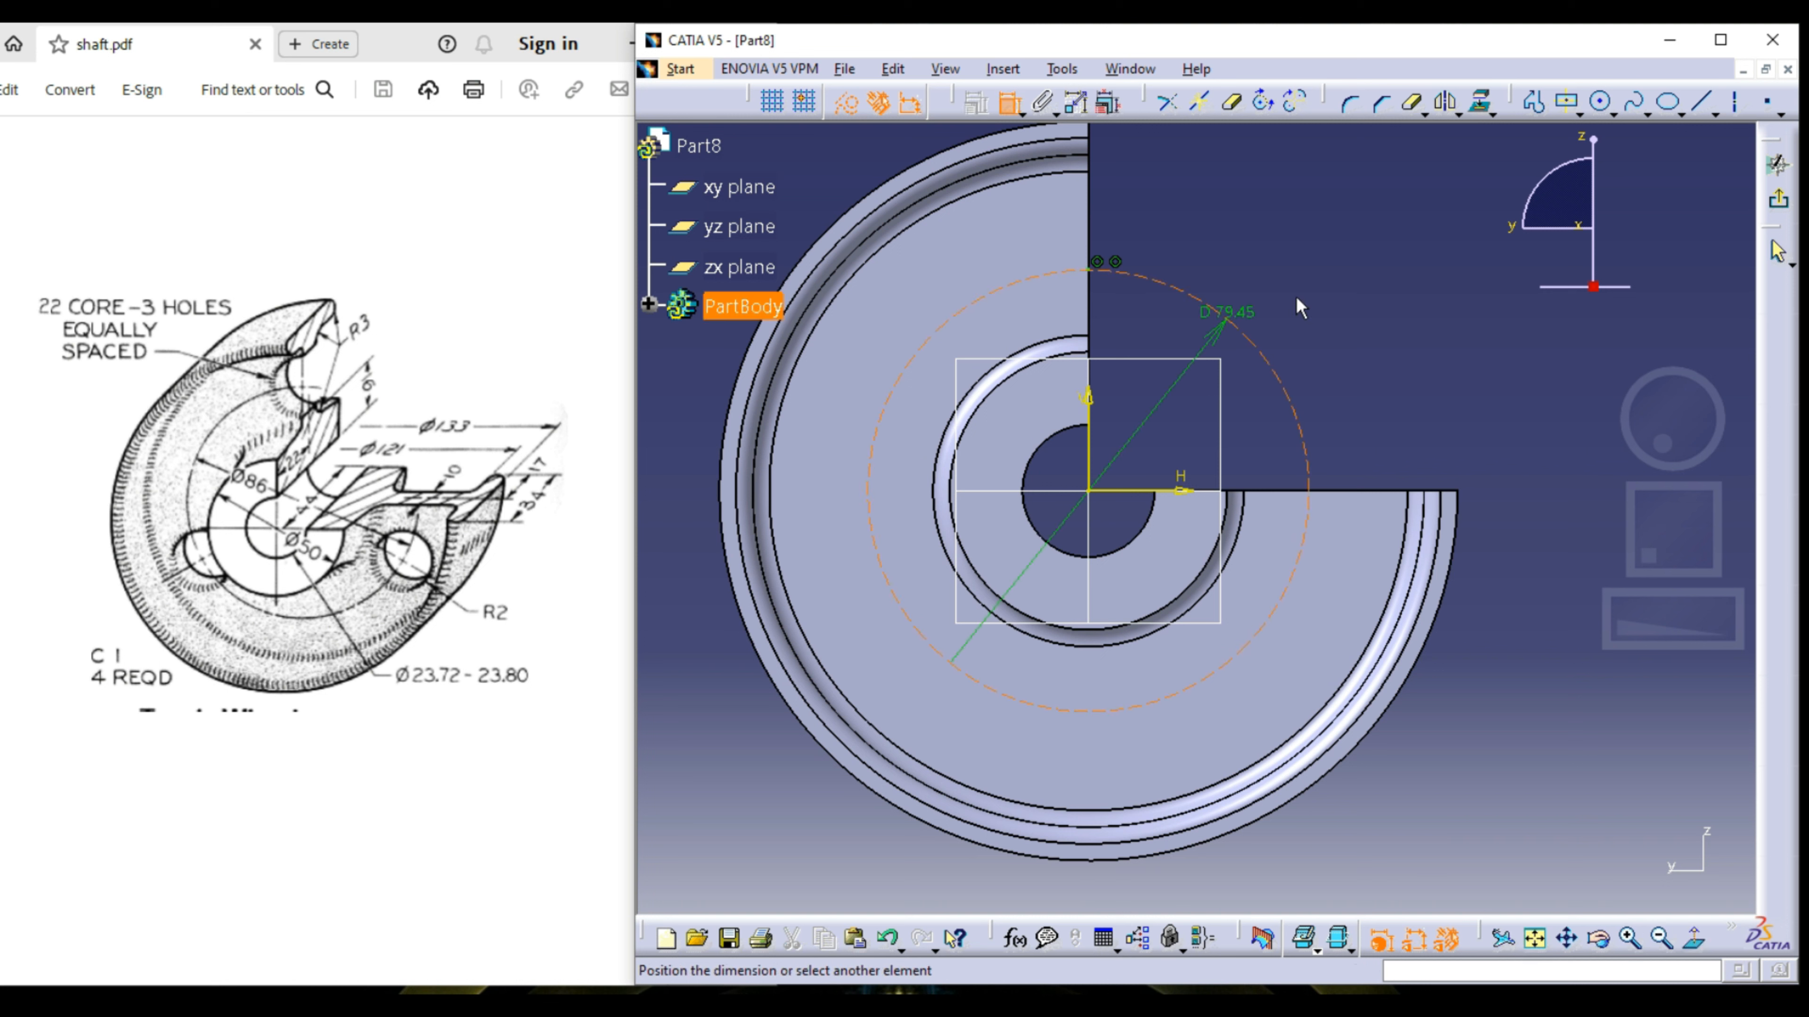
{"action": "left_click", "coordinate": [1306, 290]}
{"action": "double_click", "coordinate": [1309, 289]}
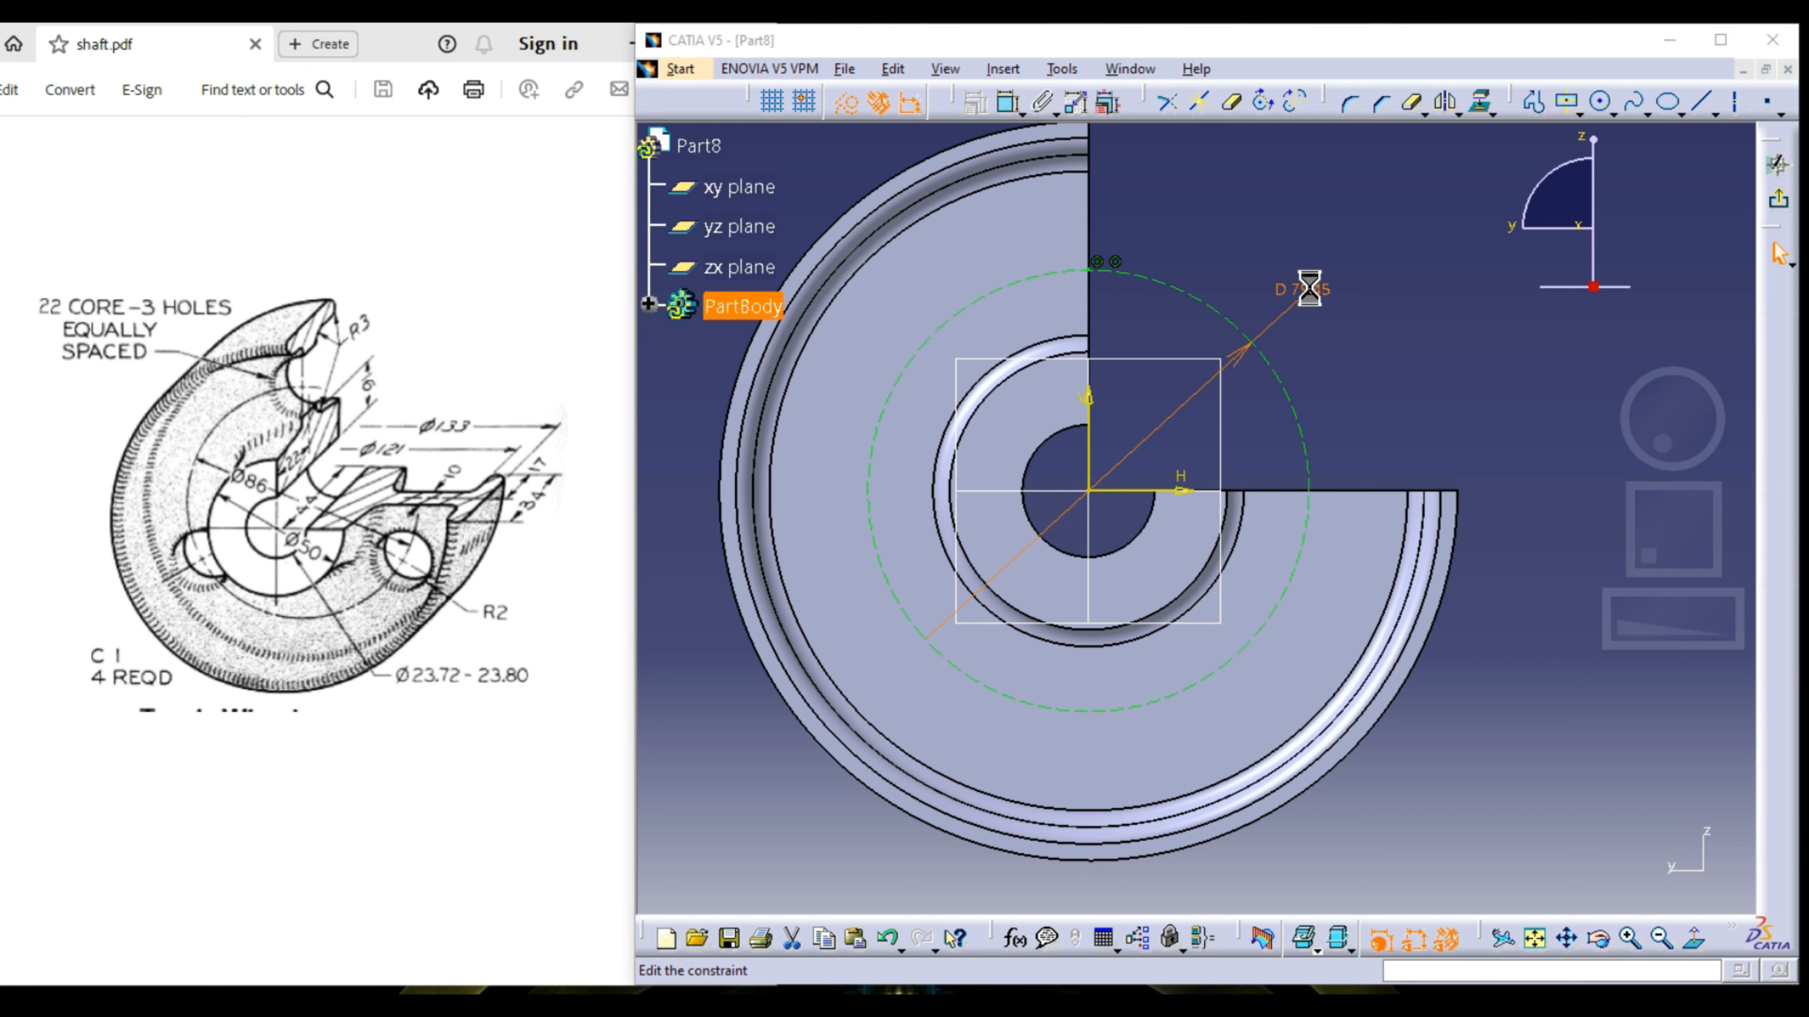
{"action": "type", "text": "86mm"}
{"action": "key", "text": "Return"}
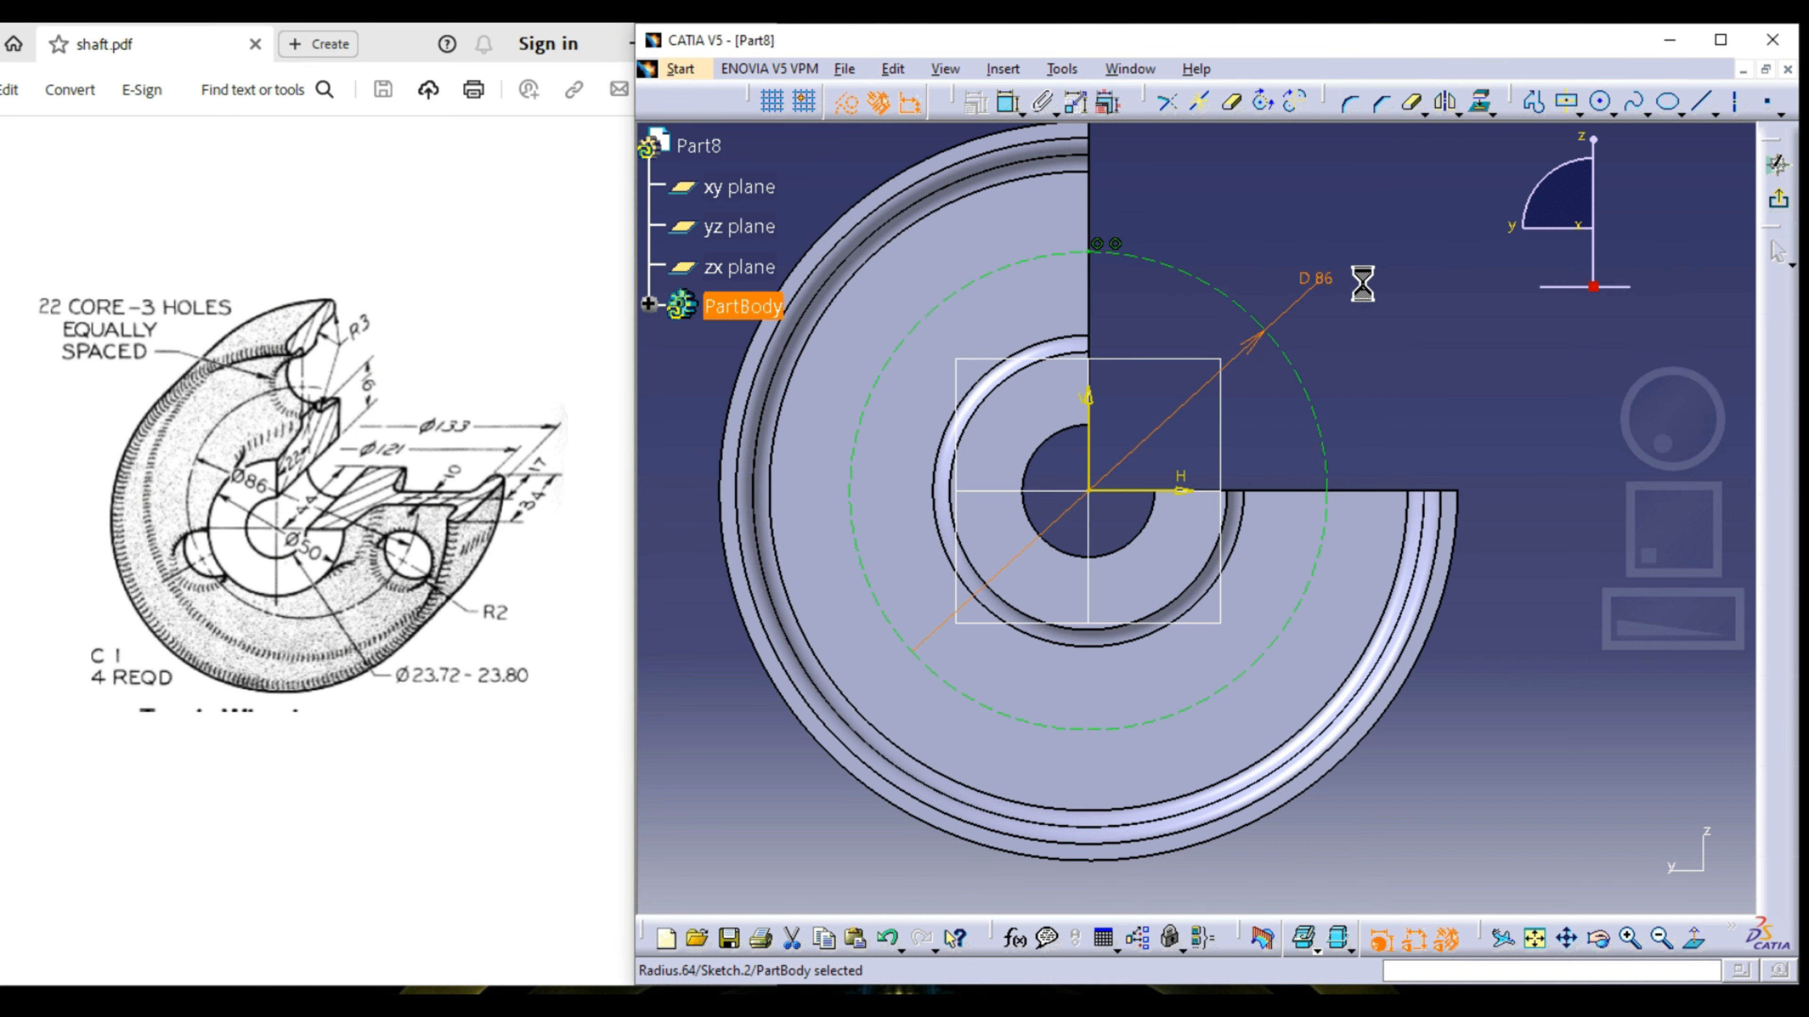
Step: Draw a circle centred where the construction circle crosses the vertical axis above the origin, set its diameter to 22 mm, and select it
{"action": "left_click", "coordinate": [1600, 102]}
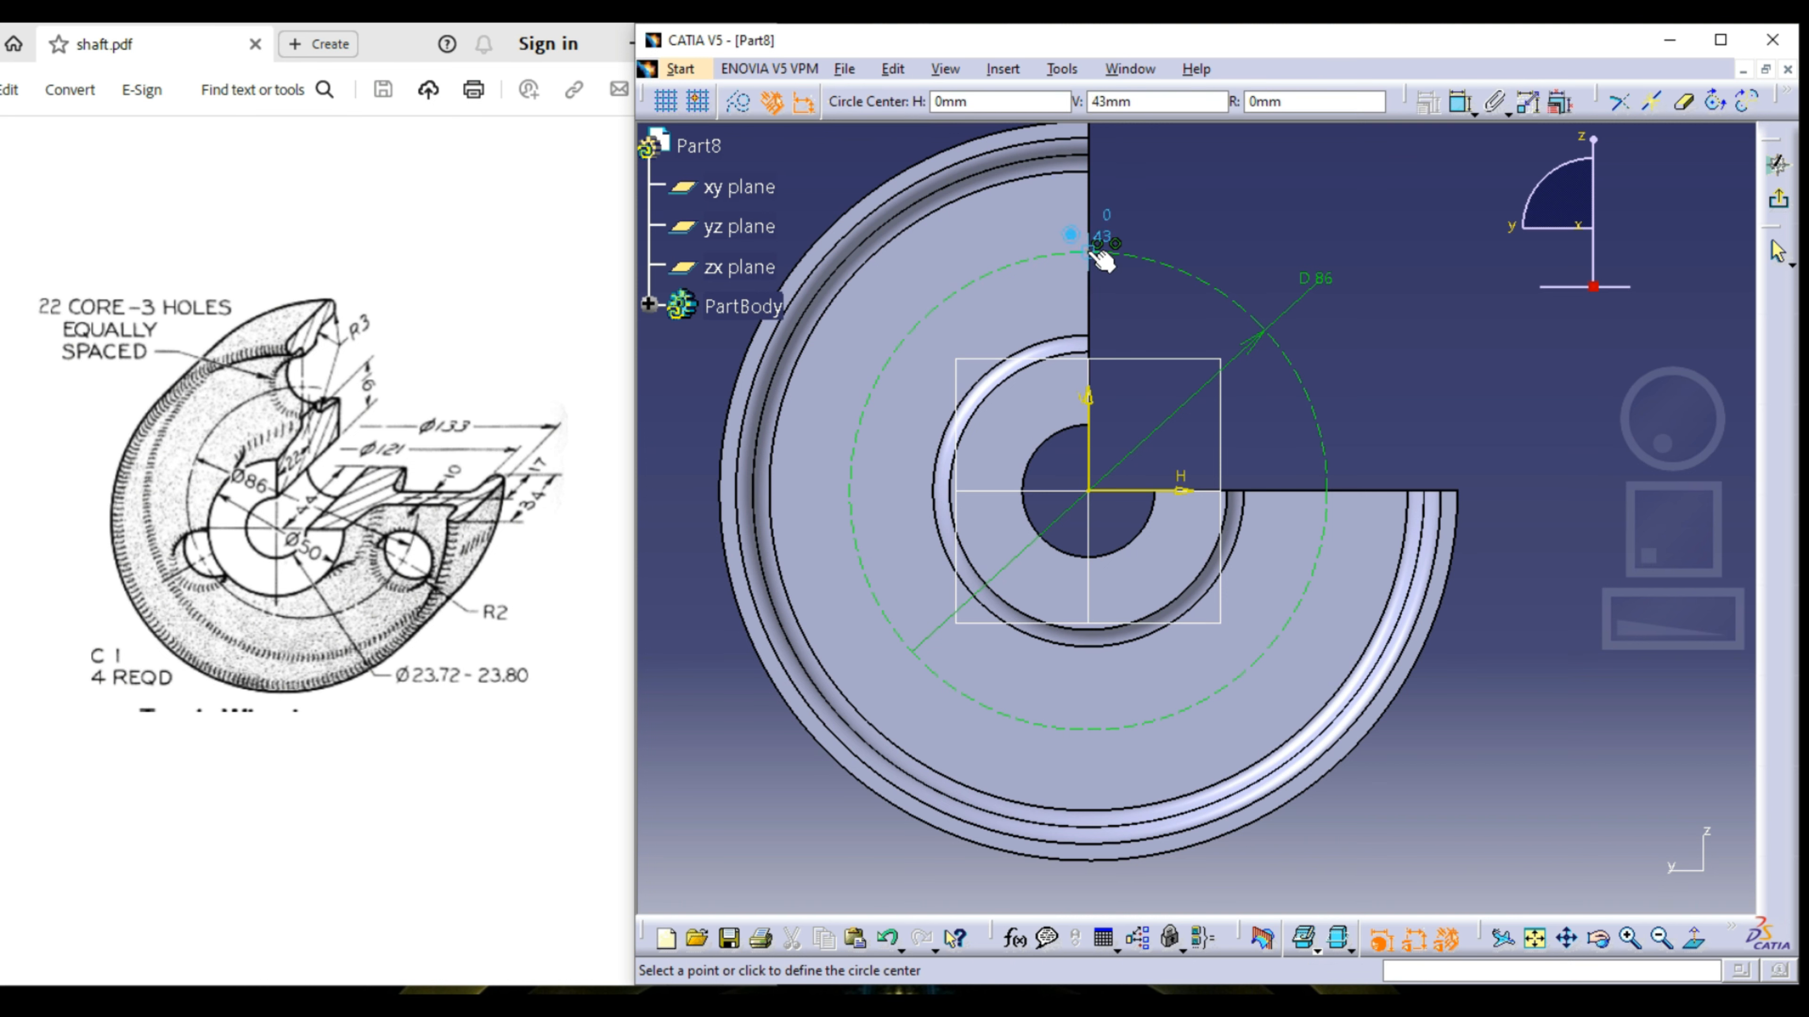
{"action": "left_click", "coordinate": [1089, 227]}
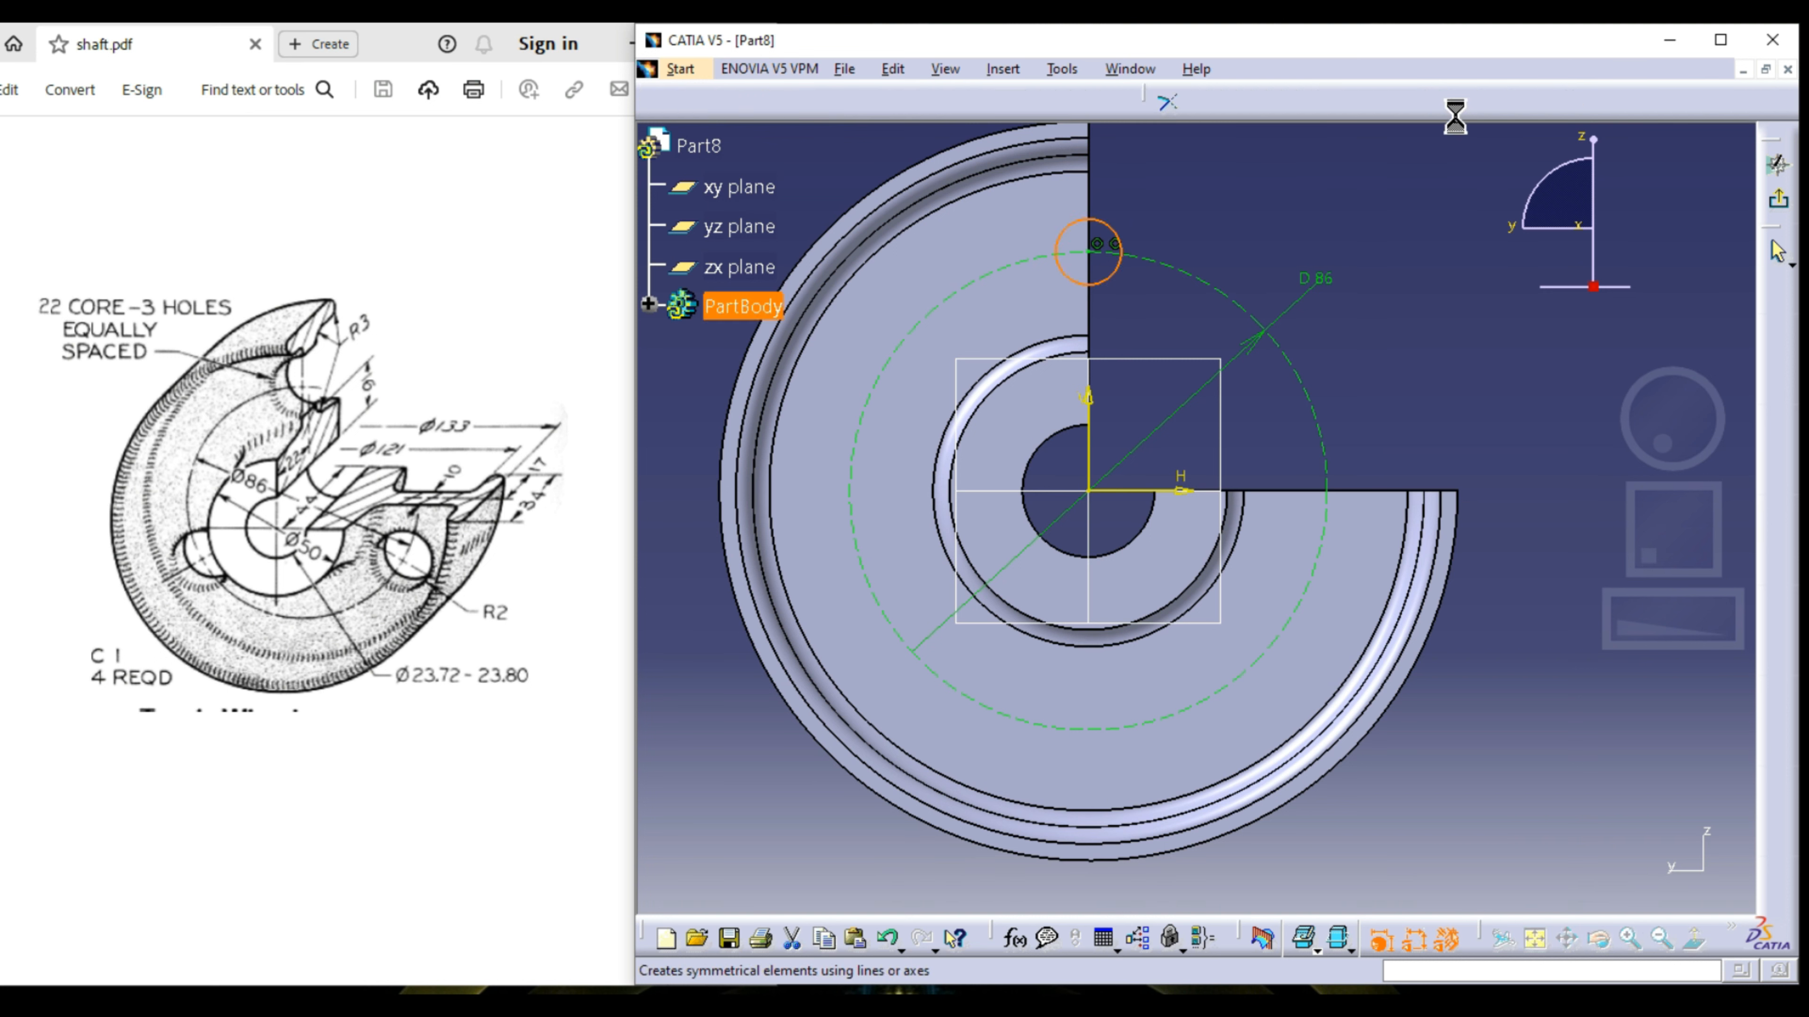
{"action": "left_click", "coordinate": [1009, 103]}
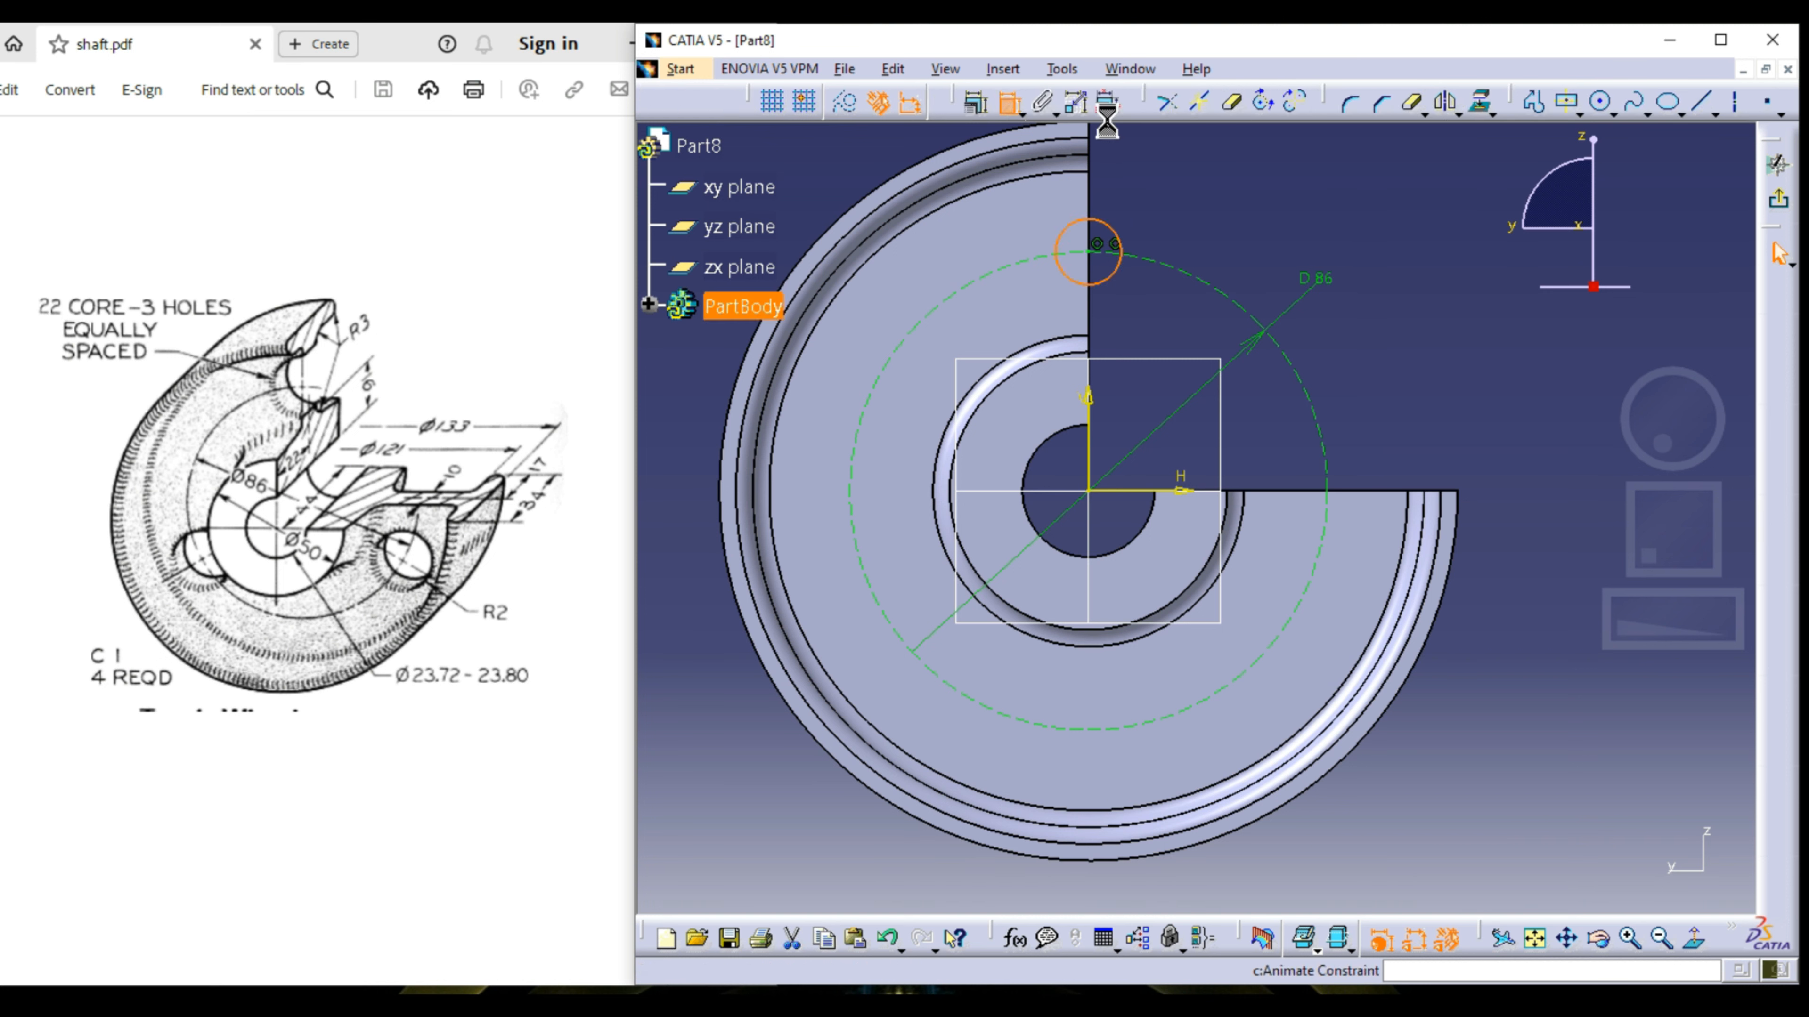
{"action": "left_click", "coordinate": [1151, 158]}
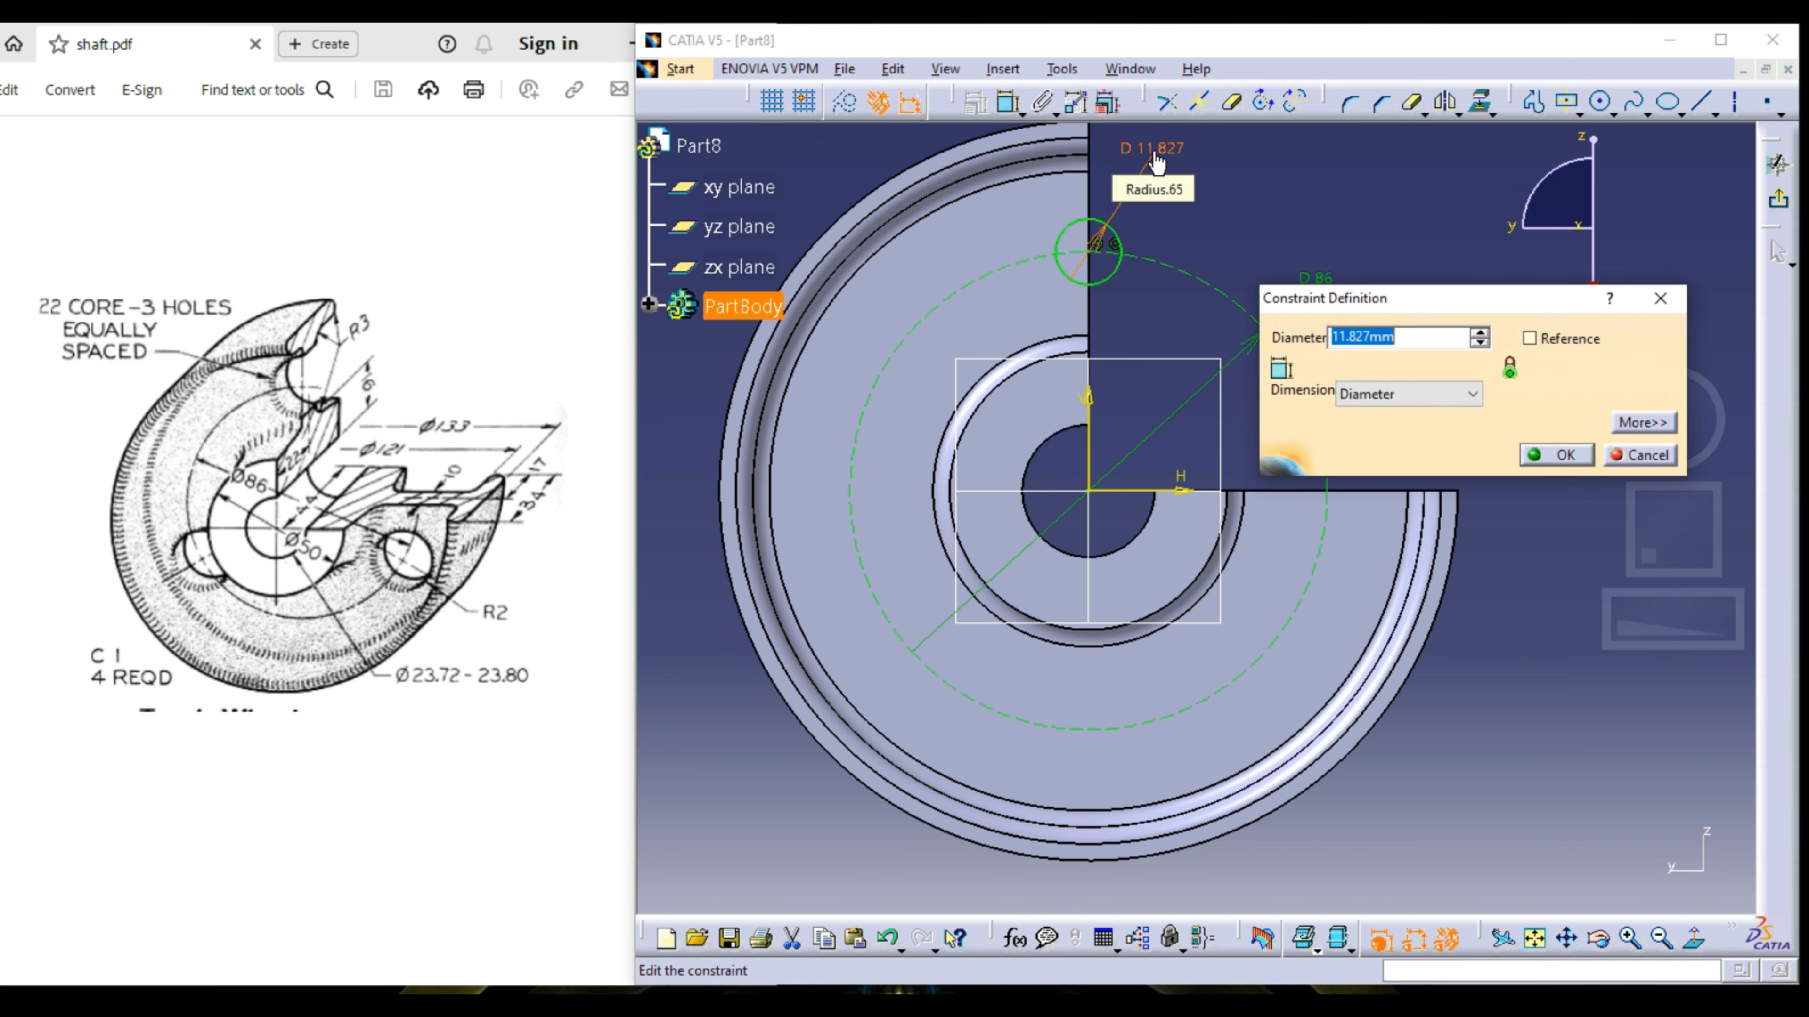
{"action": "type", "text": "22"}
{"action": "key", "text": "Return"}
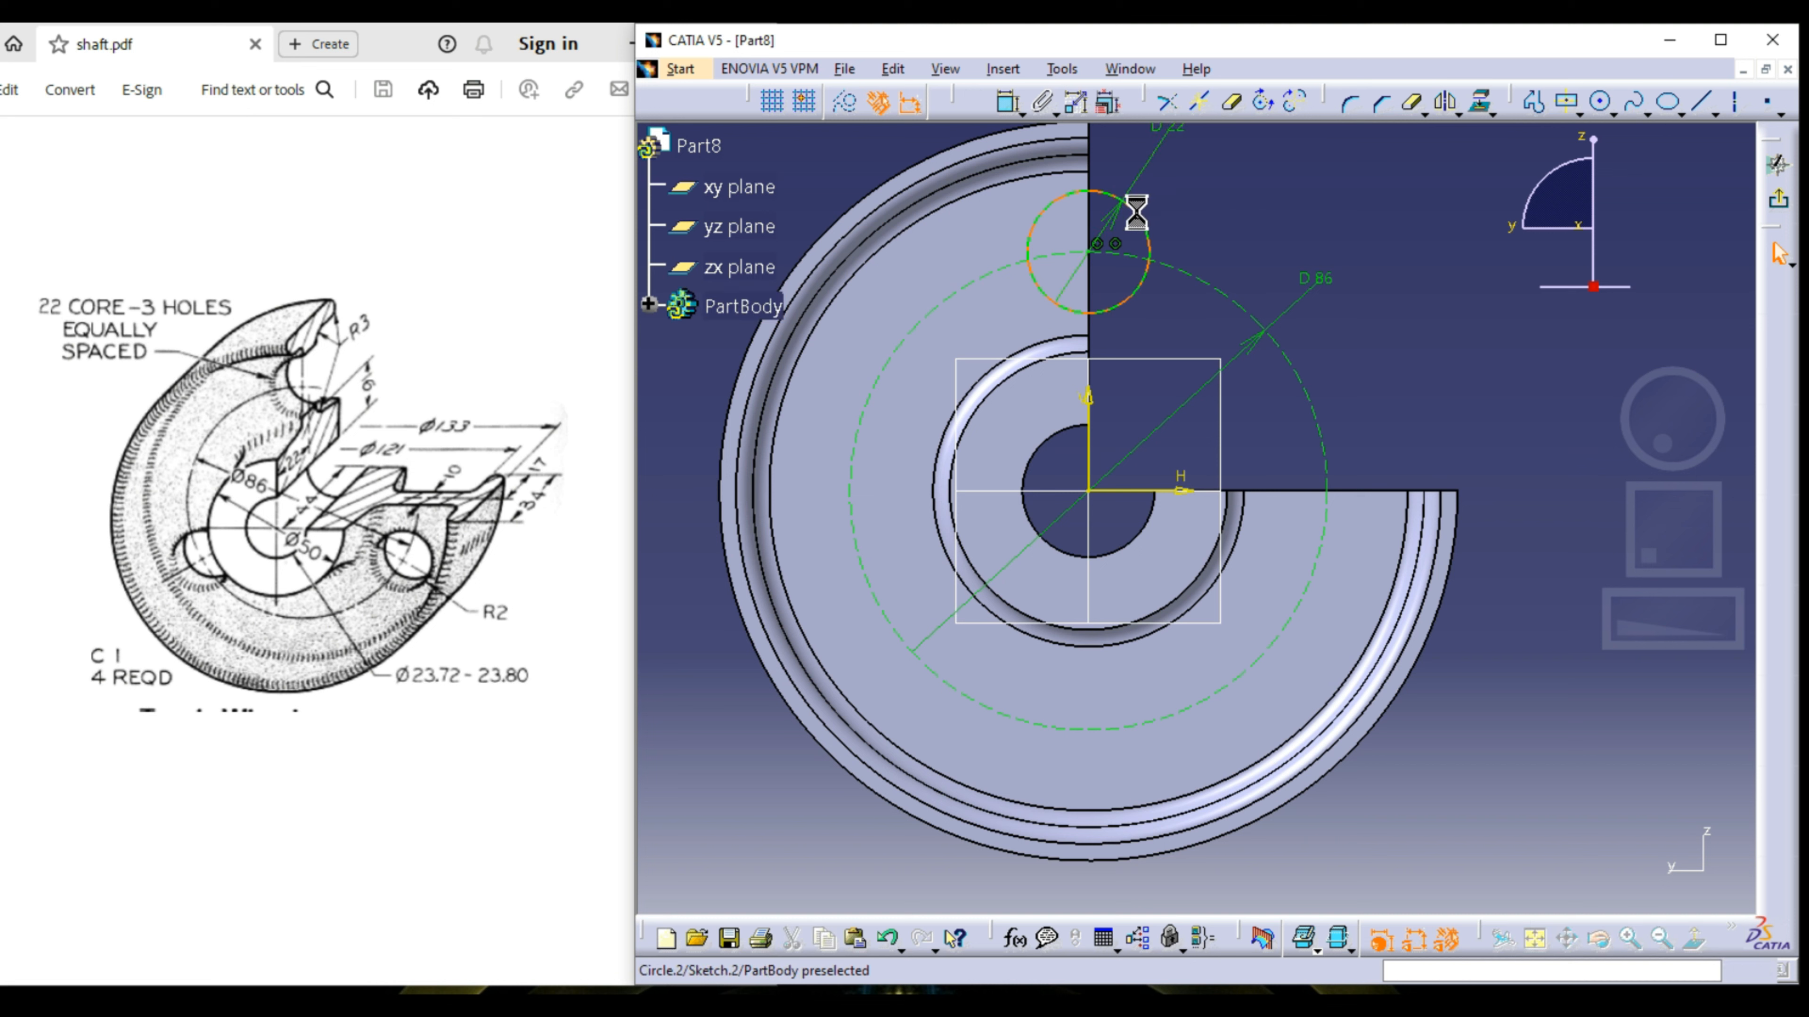
{"action": "left_click", "coordinate": [1133, 203]}
{"action": "left_click", "coordinate": [1457, 113]}
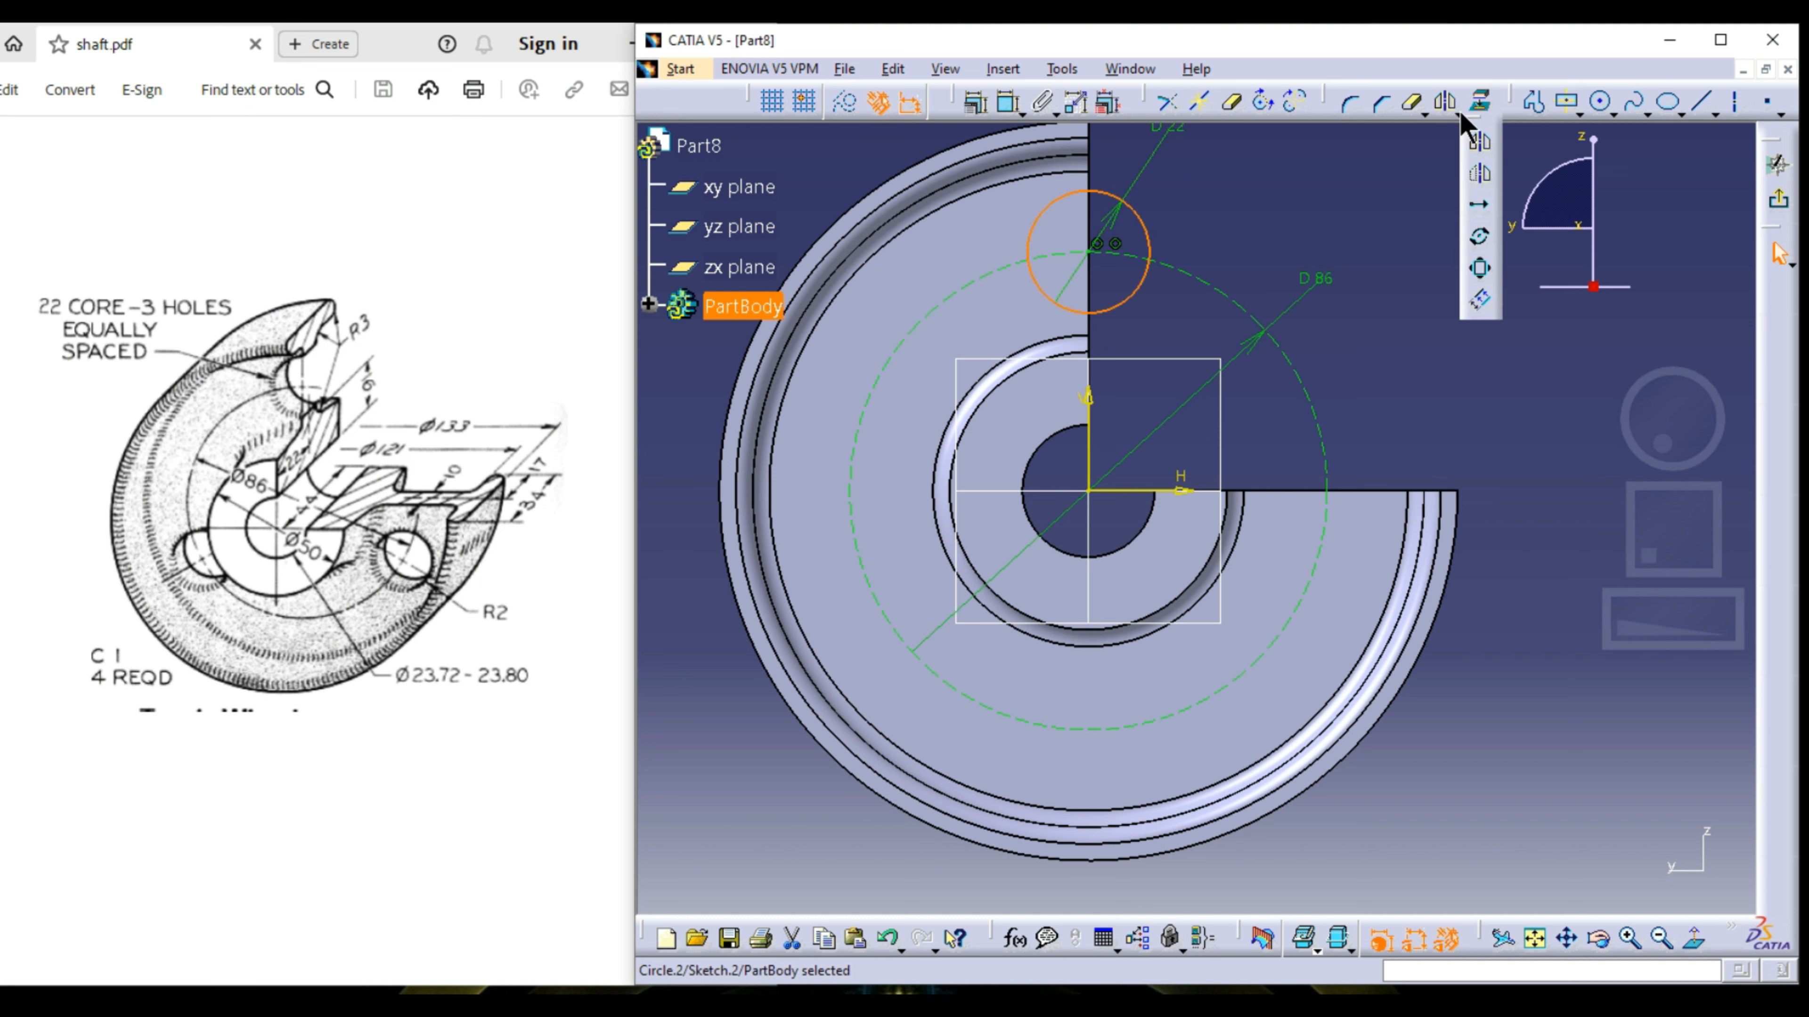
{"action": "left_click", "coordinate": [1480, 217]}
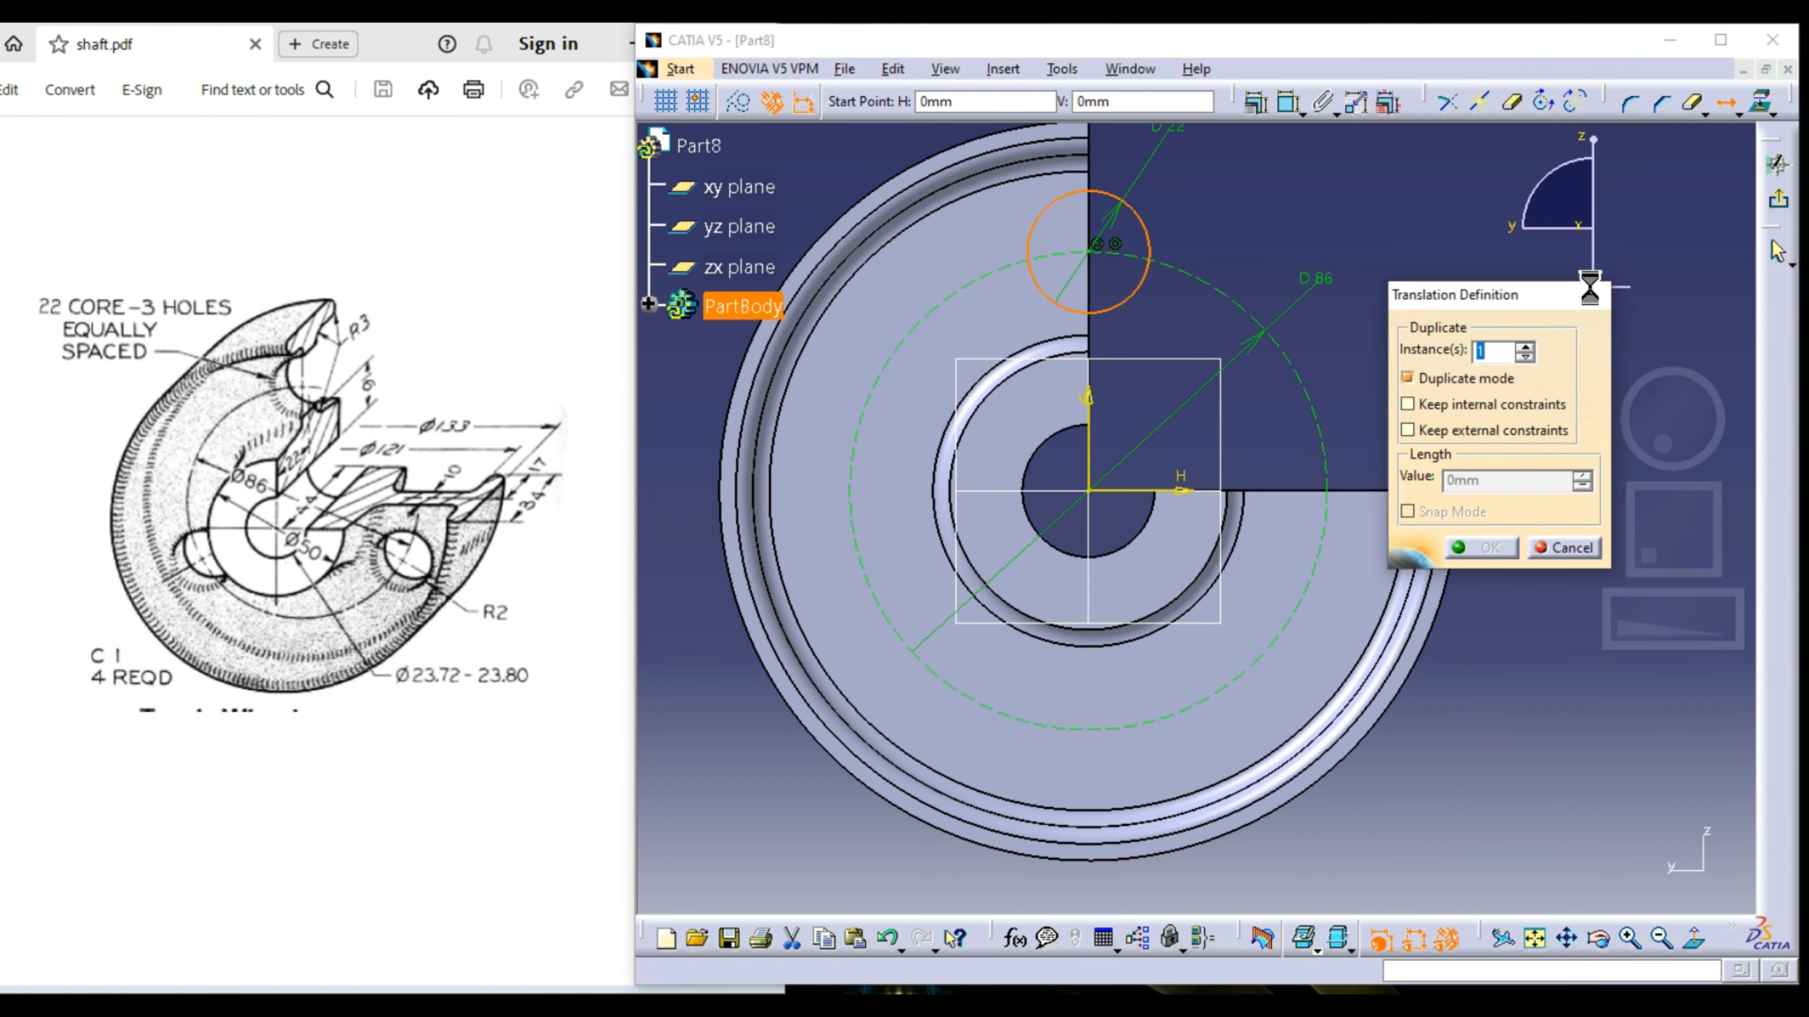
{"action": "left_click", "coordinate": [1594, 295]}
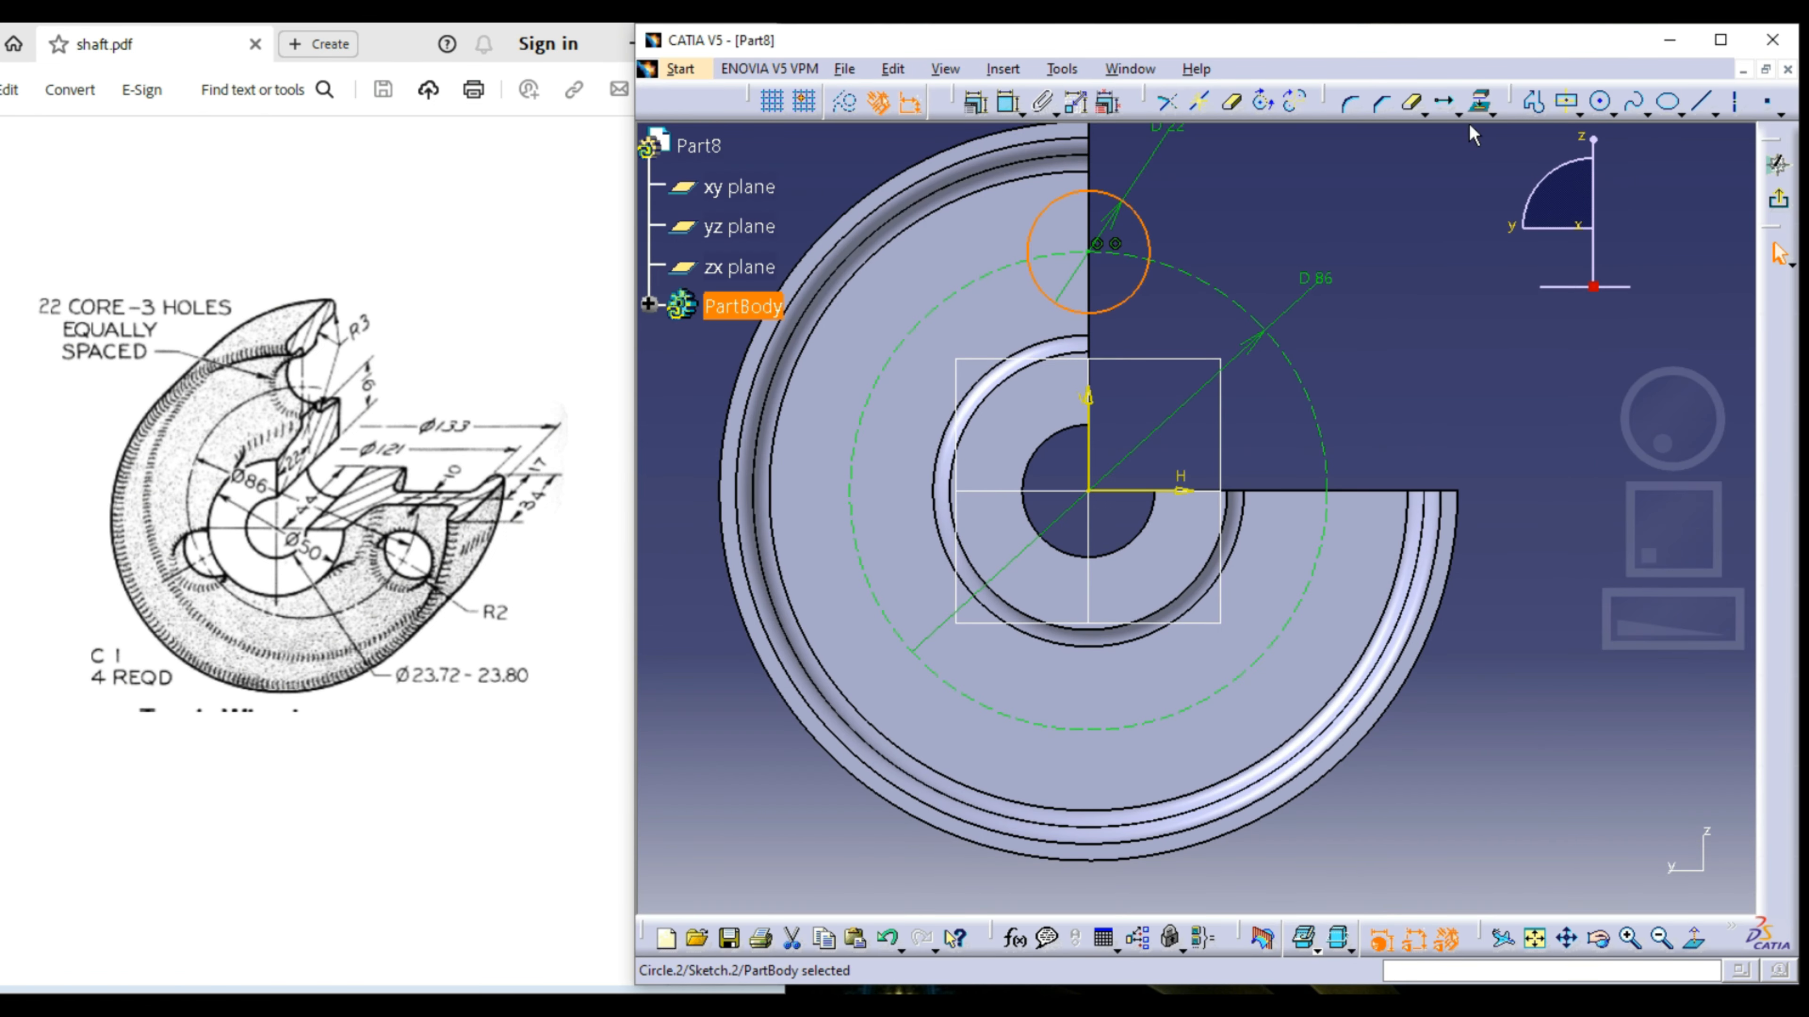
Step: Rotate the 22 mm circle about the origin in duplicate mode with 2 instances, spacing the three circles equally over 360 degrees
{"action": "left_click", "coordinate": [1458, 114]}
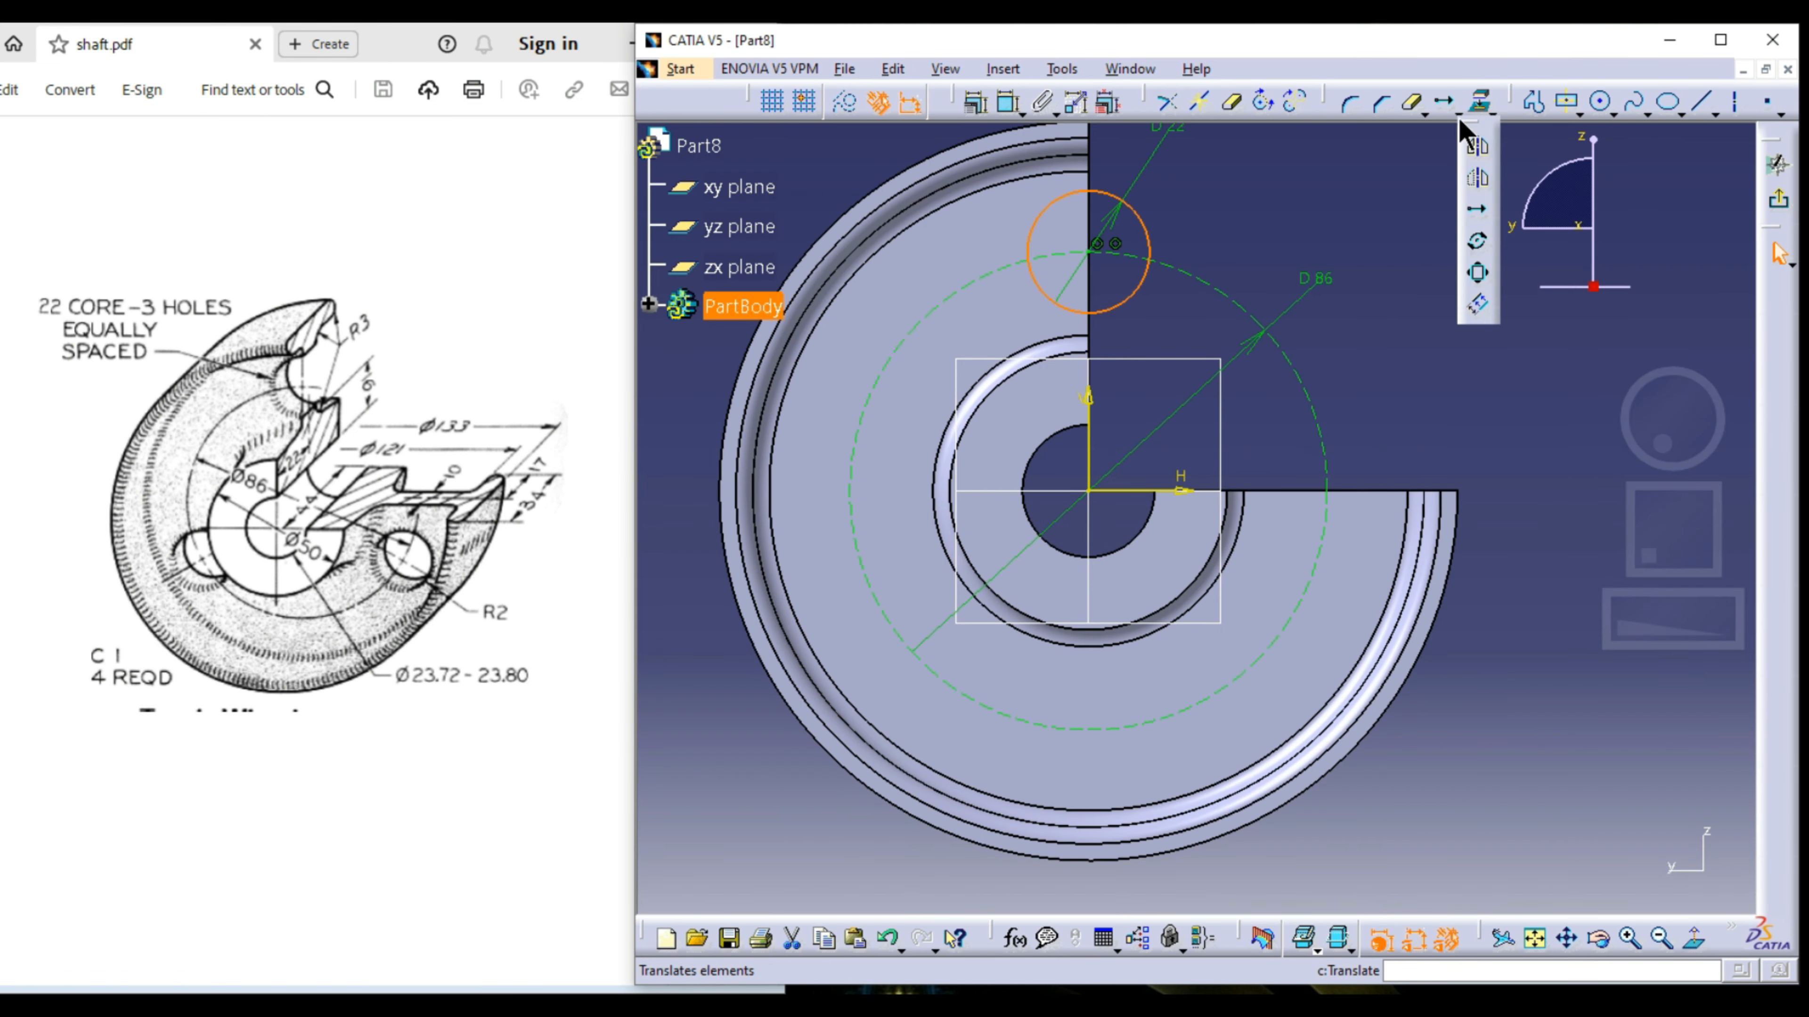
{"action": "left_click", "coordinate": [1473, 239]}
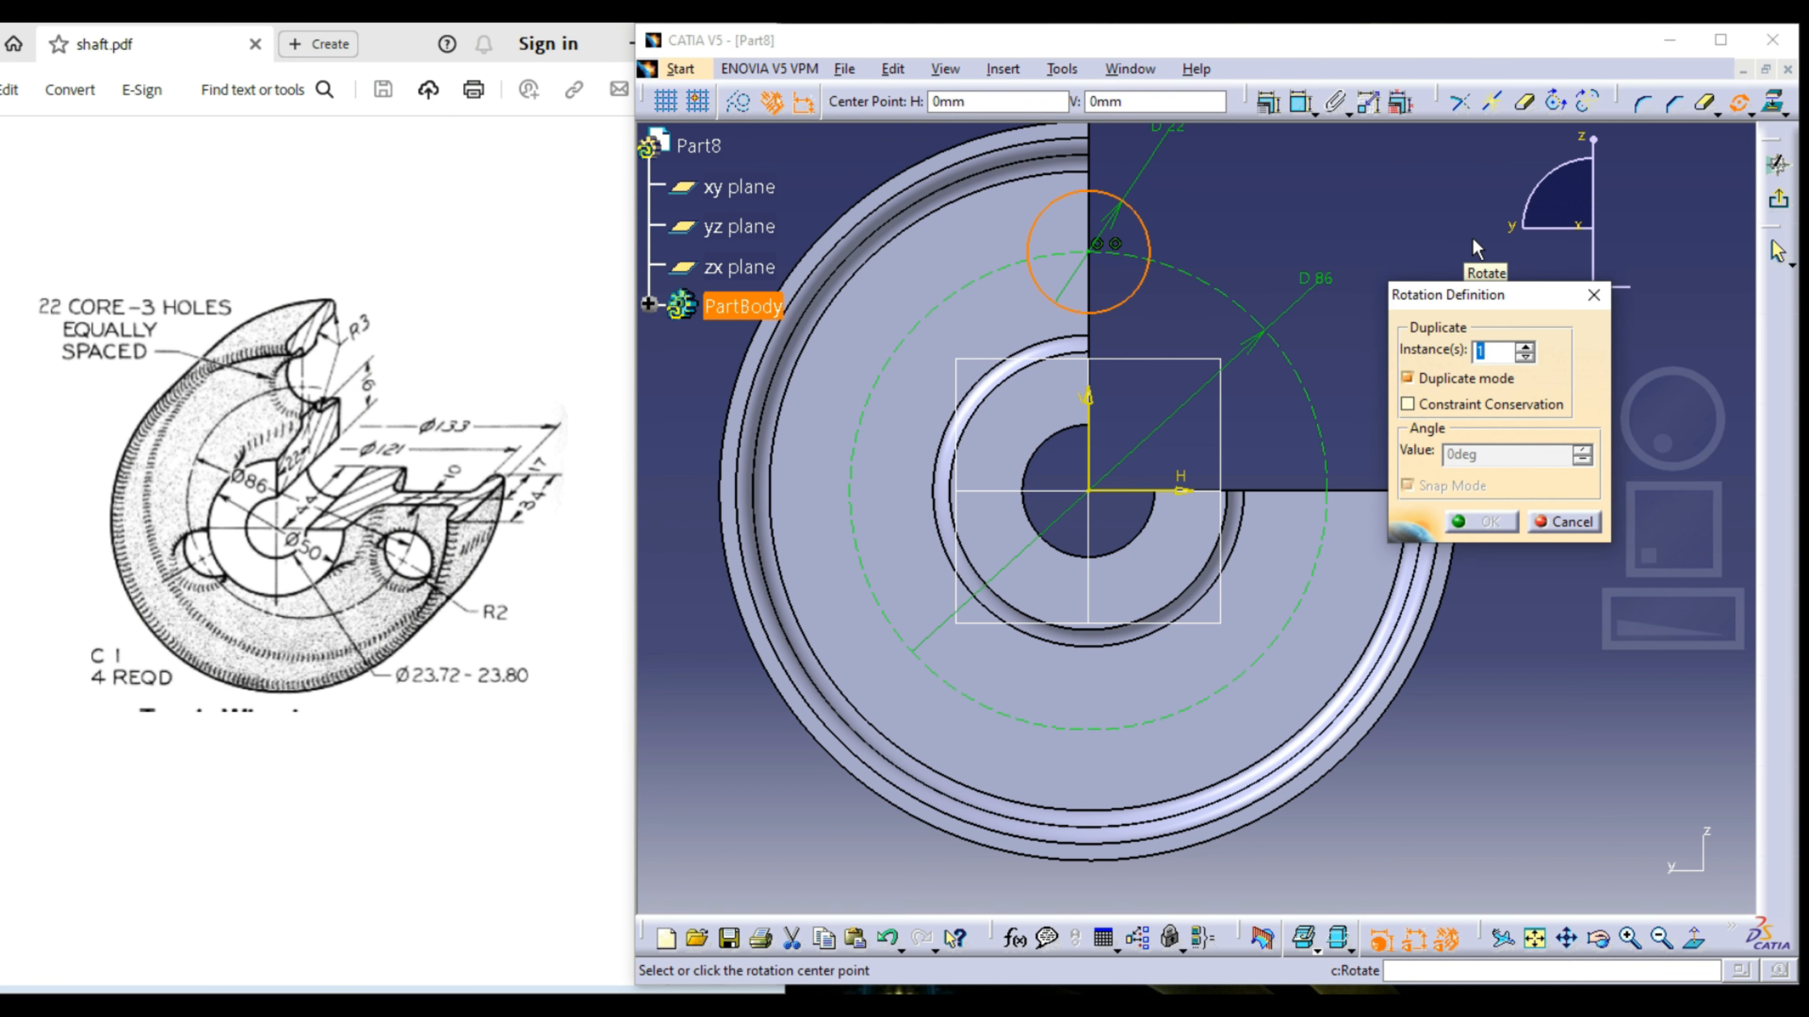
{"action": "left_click", "coordinate": [1097, 493]}
{"action": "left_click", "coordinate": [1096, 251]}
{"action": "left_click", "coordinate": [1101, 252]}
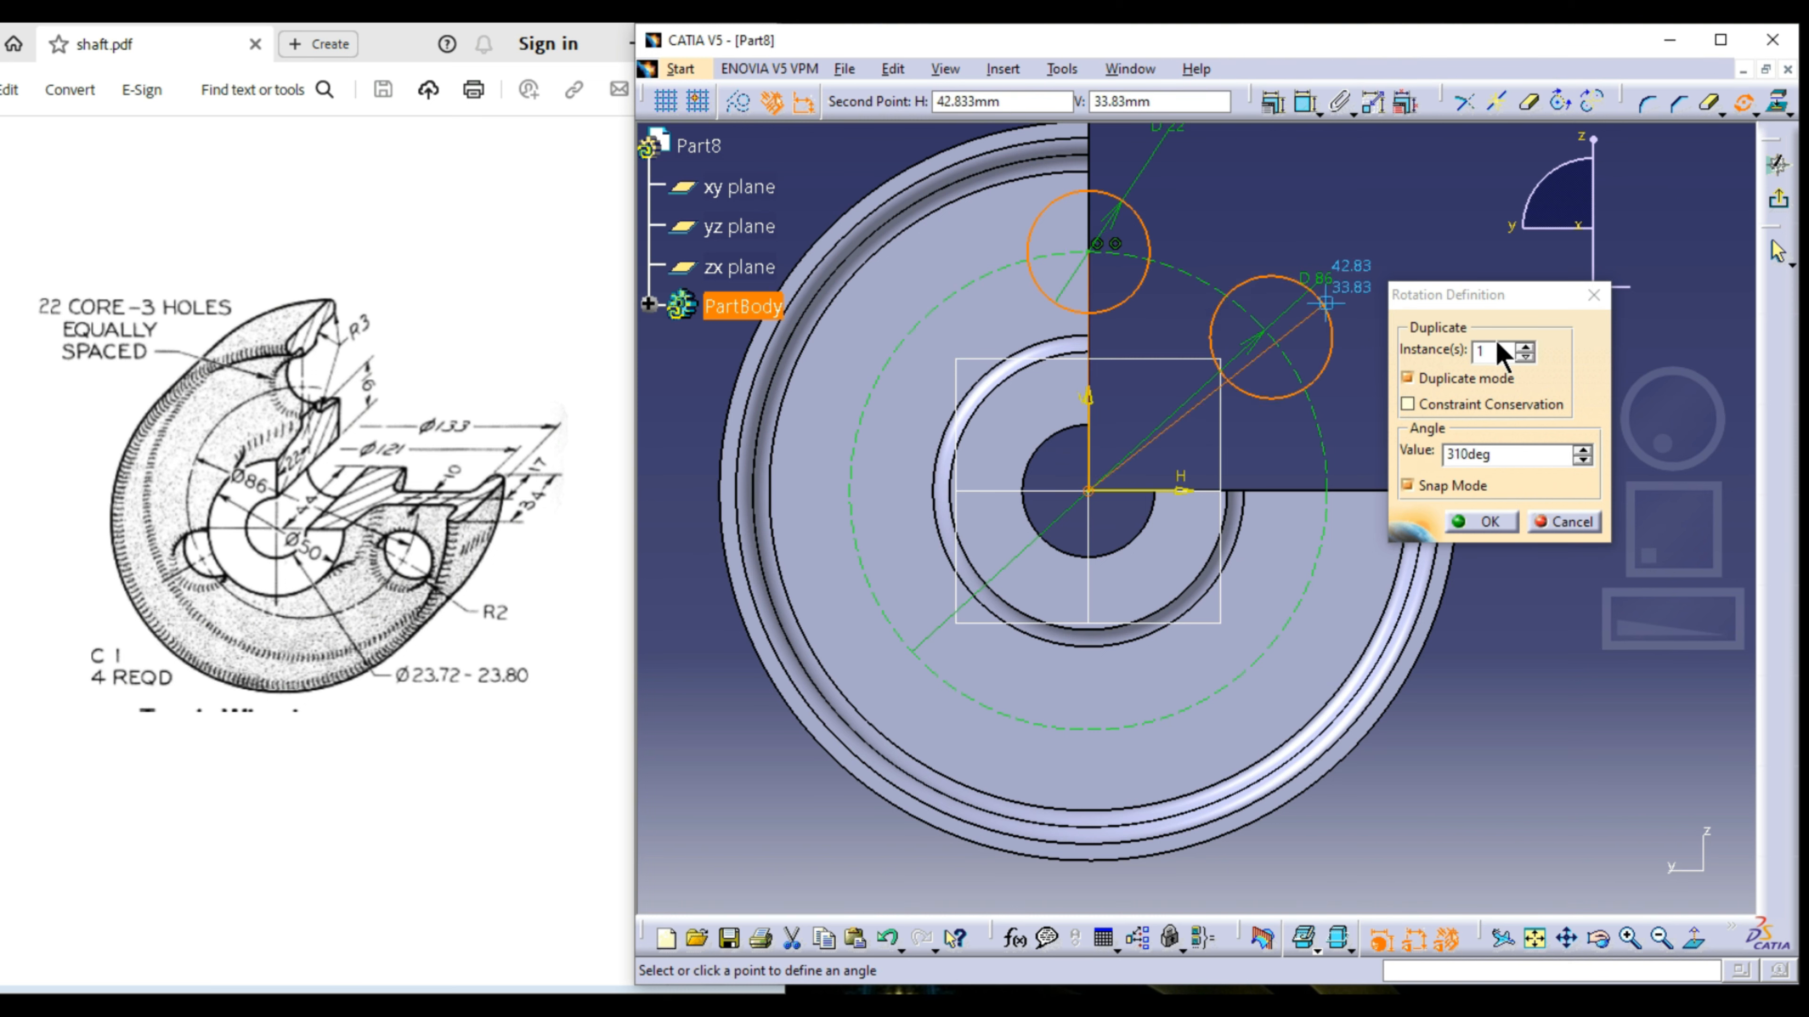
{"action": "left_click", "coordinate": [1526, 346]}
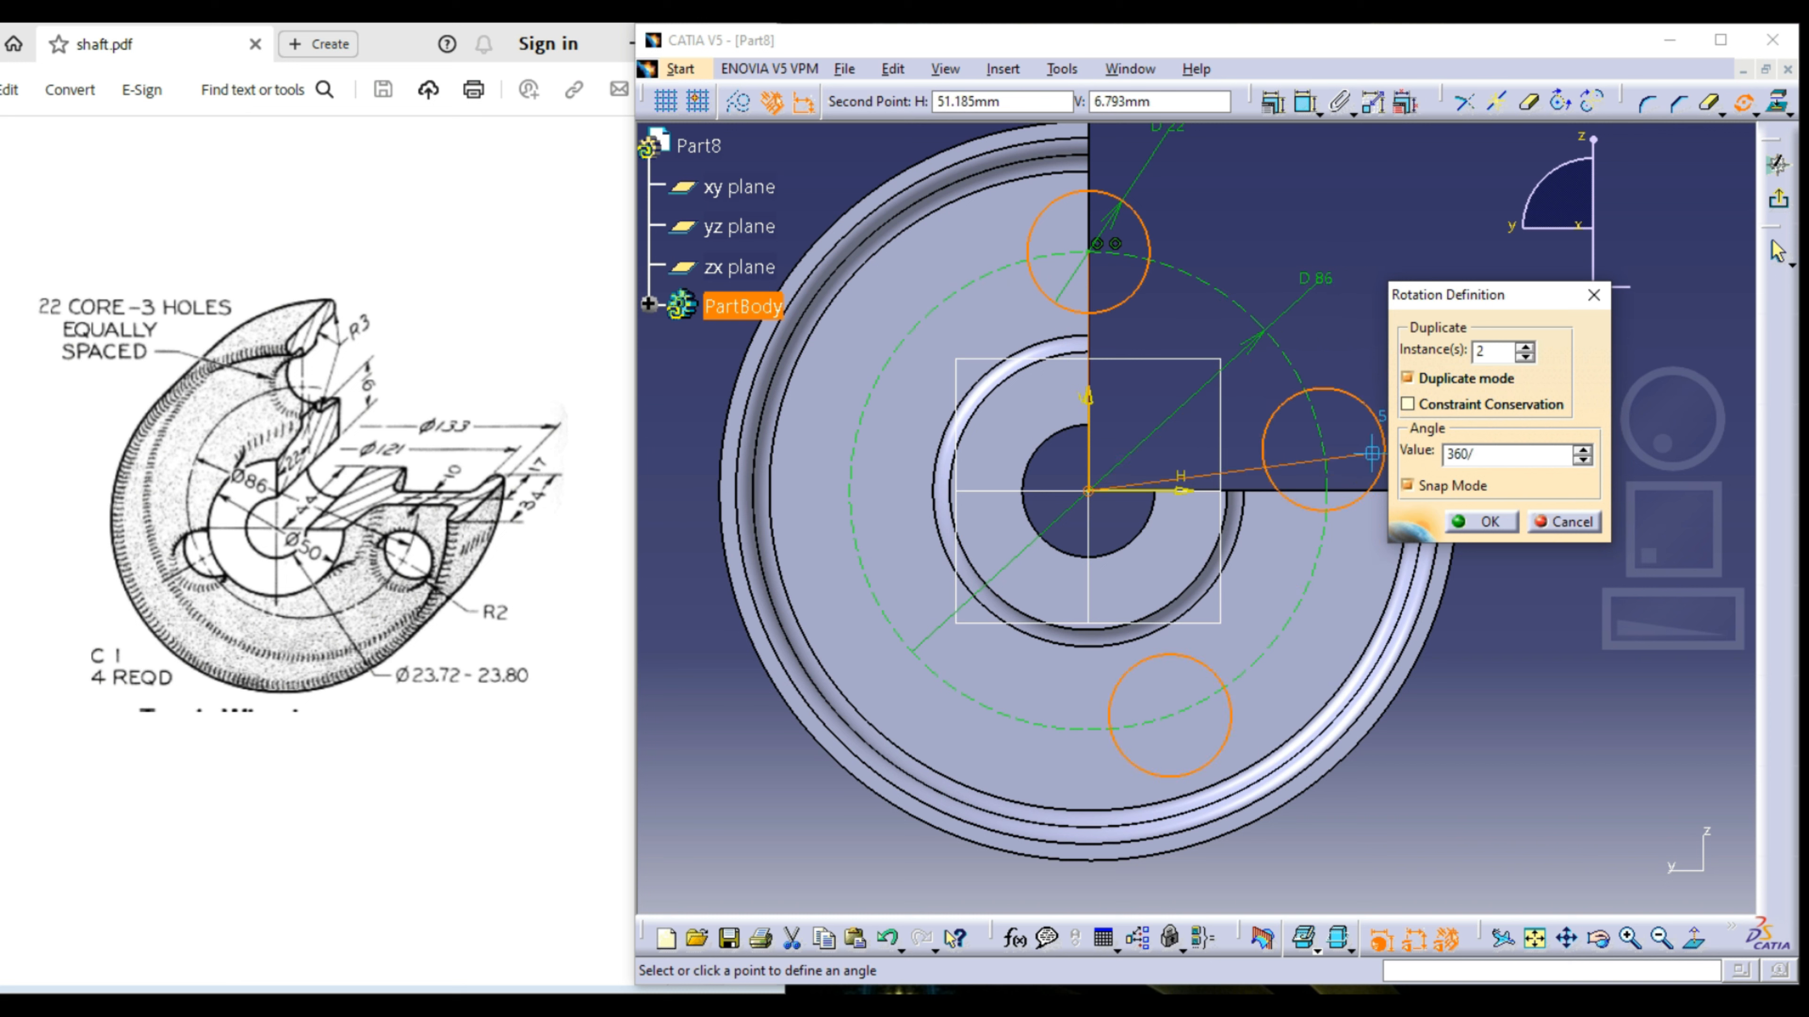
{"action": "key", "text": "Return"}
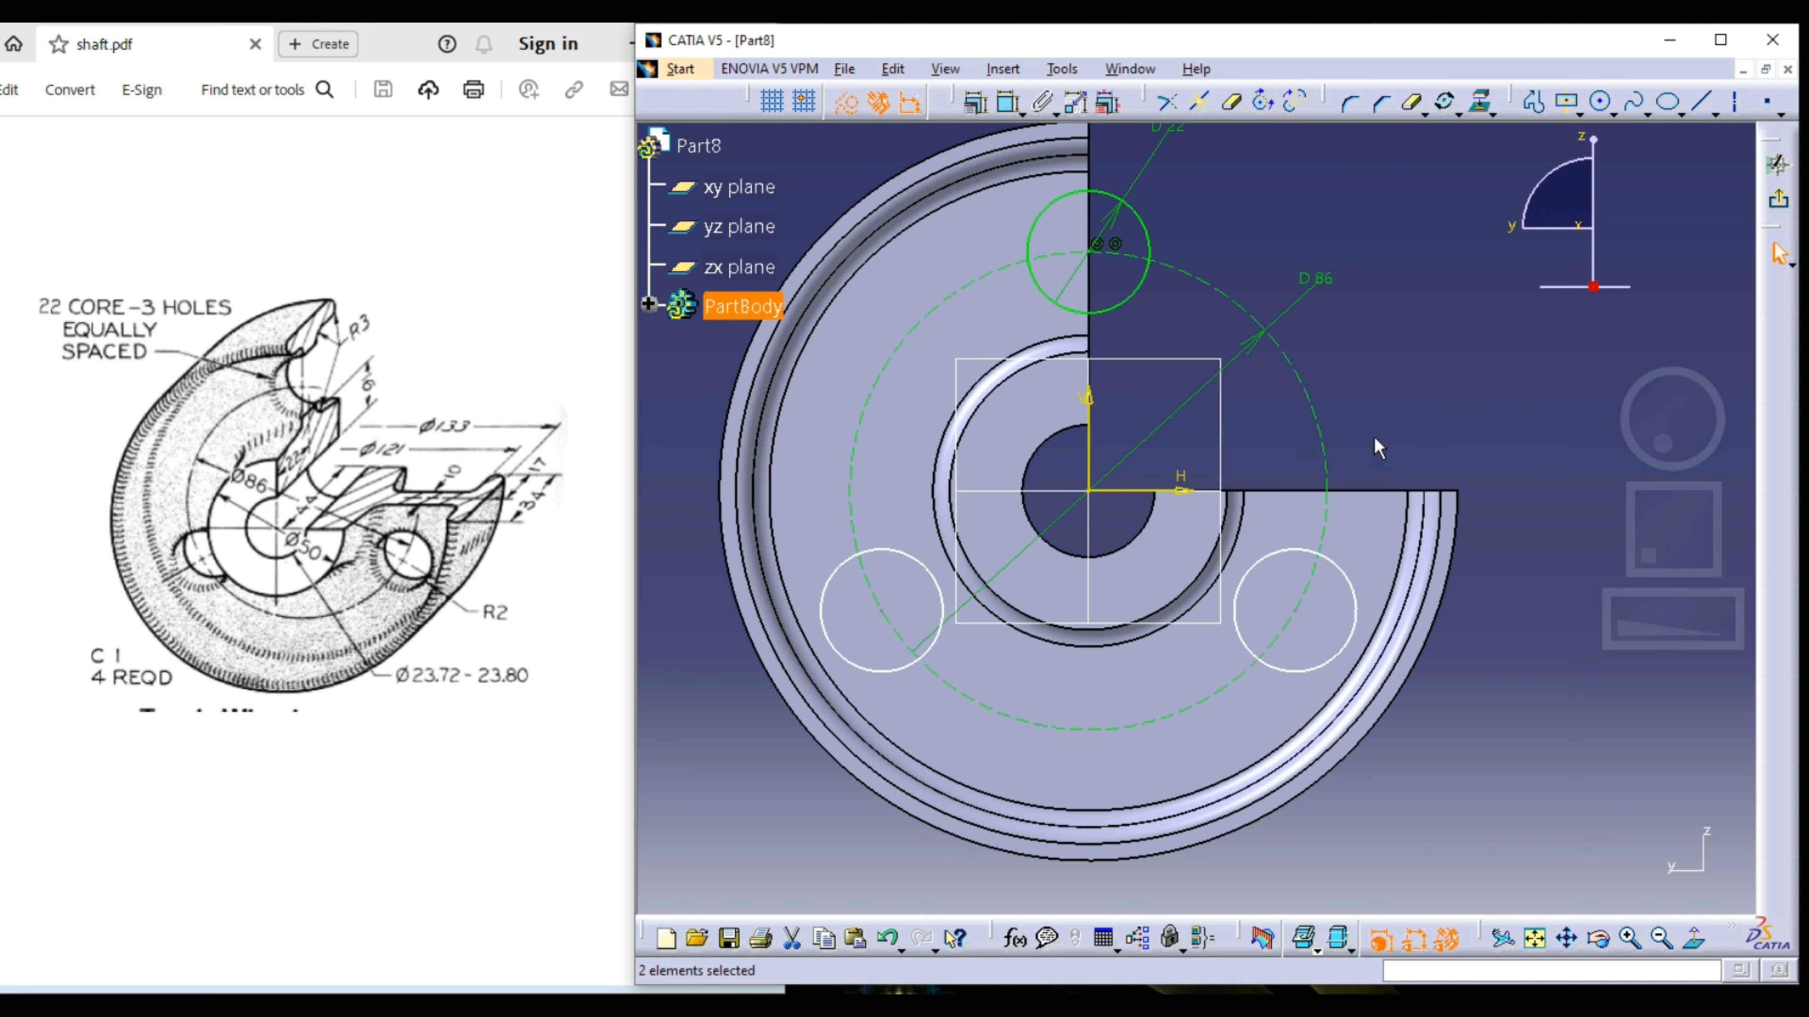
Step: Exit the sketch and cut the three circles through the web with a 20 mm deep Pocket using mirrored extent
{"action": "left_click", "coordinate": [1776, 201]}
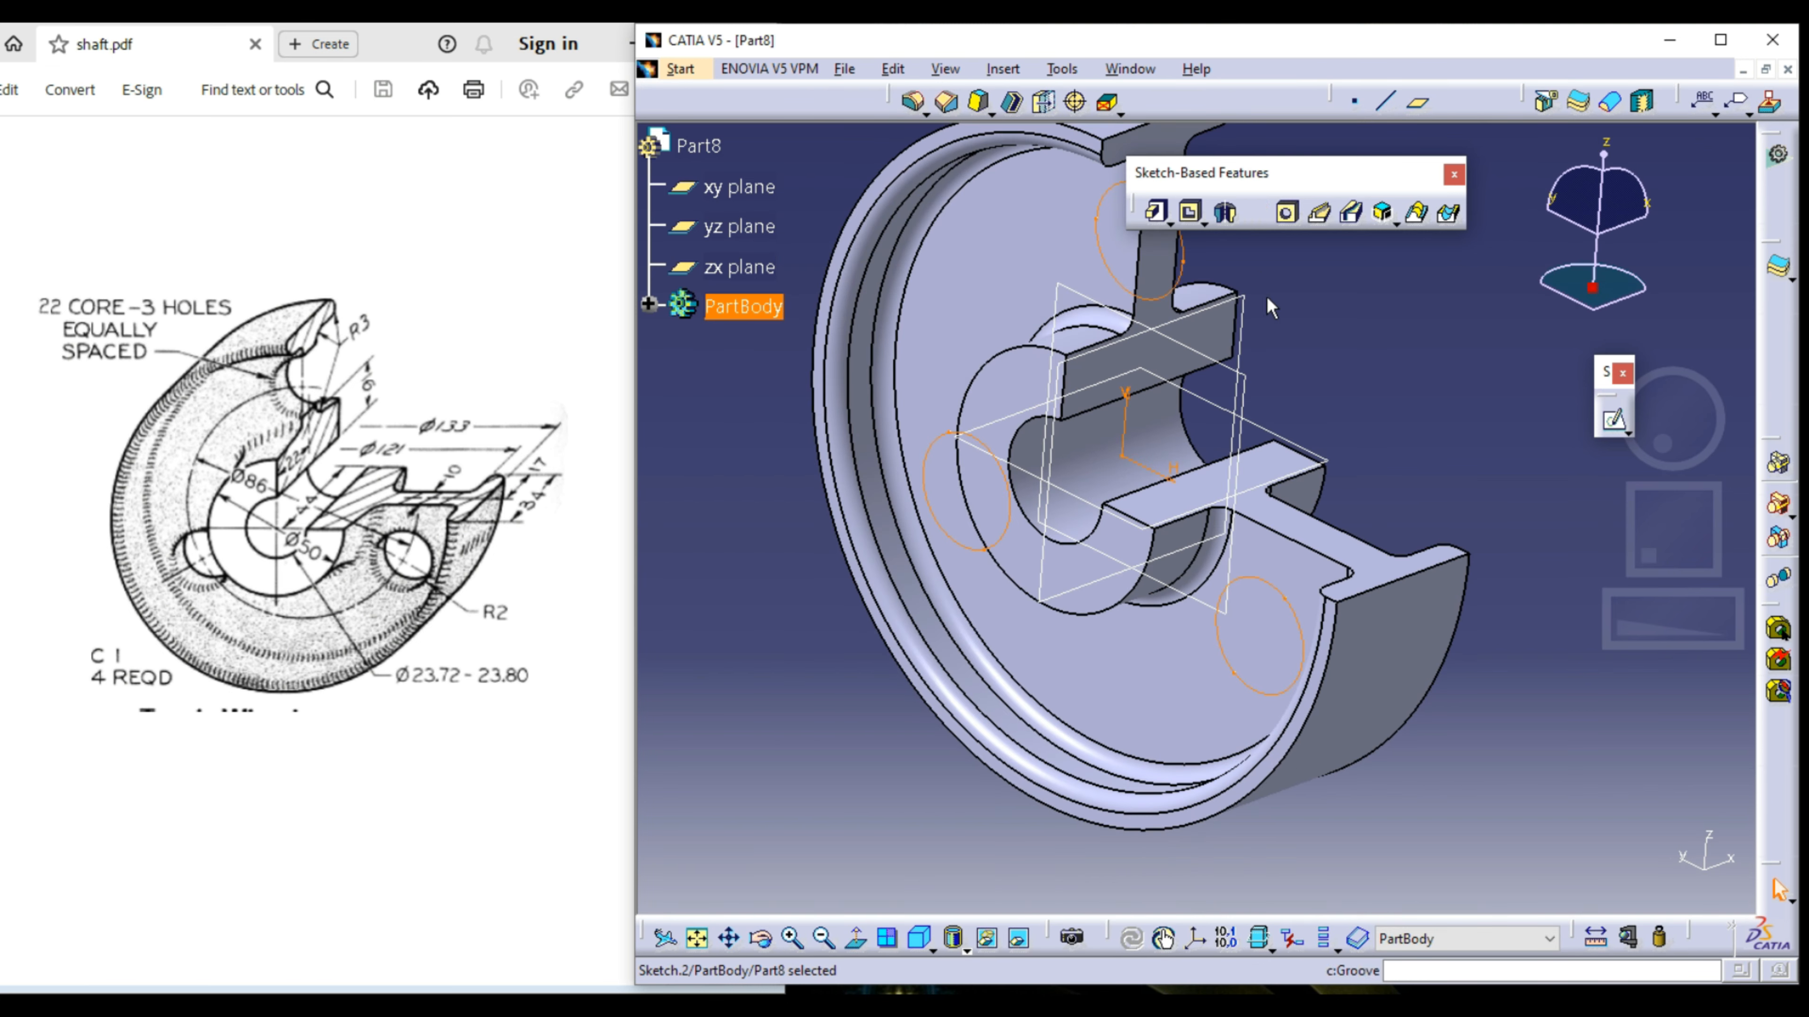
{"action": "left_click", "coordinate": [1187, 214]}
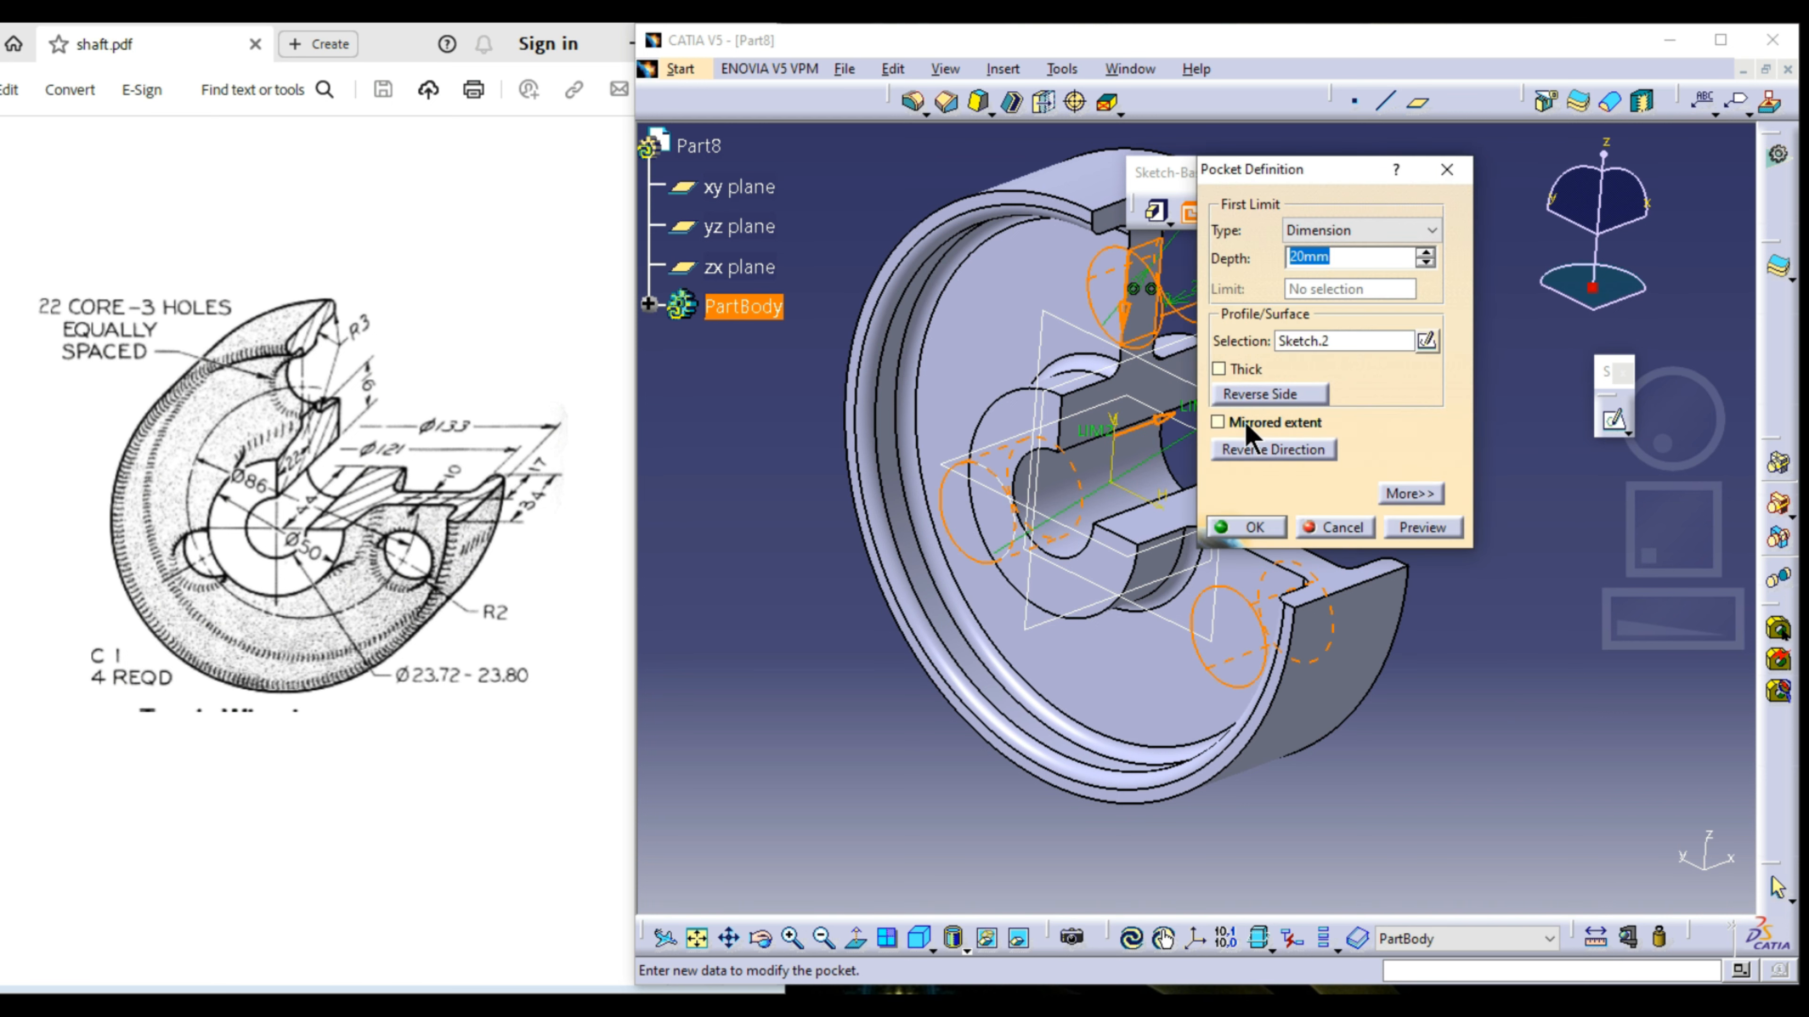
{"action": "left_click", "coordinate": [1244, 423]}
{"action": "left_click", "coordinate": [1250, 529]}
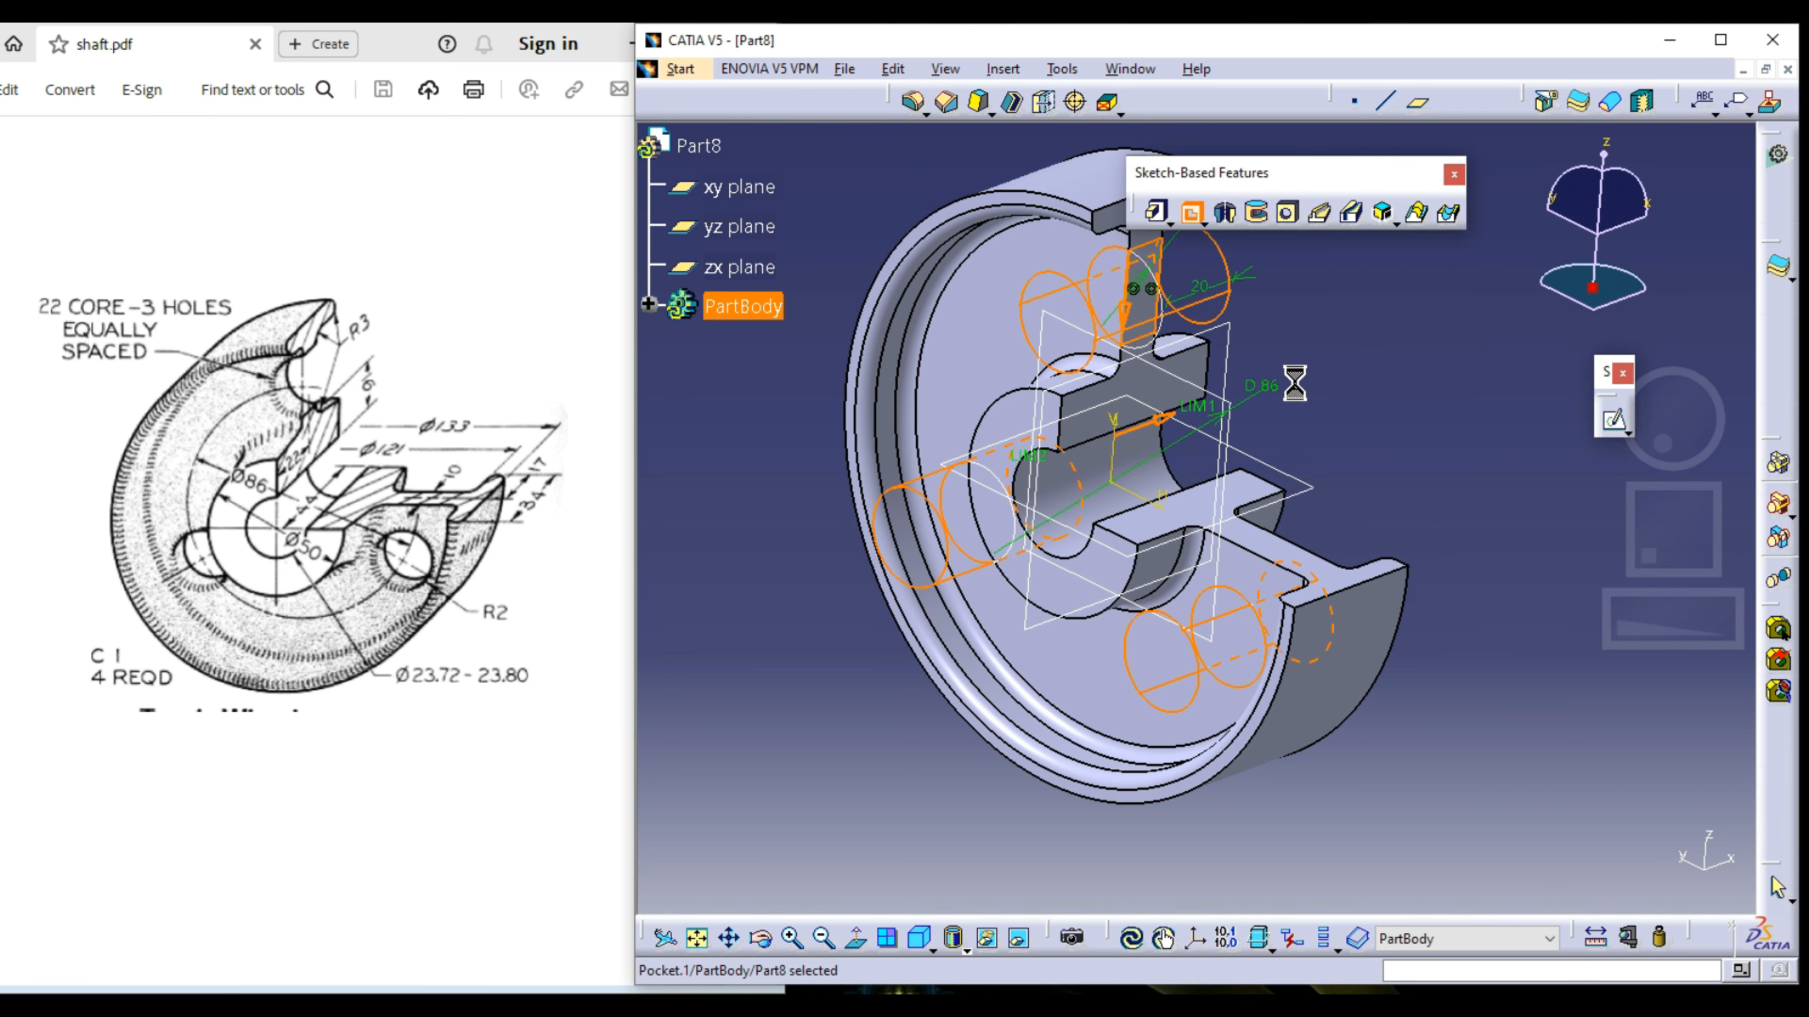
{"action": "middle_click_drag", "start_coordinate": [1294, 383], "coordinate": [1349, 464]}
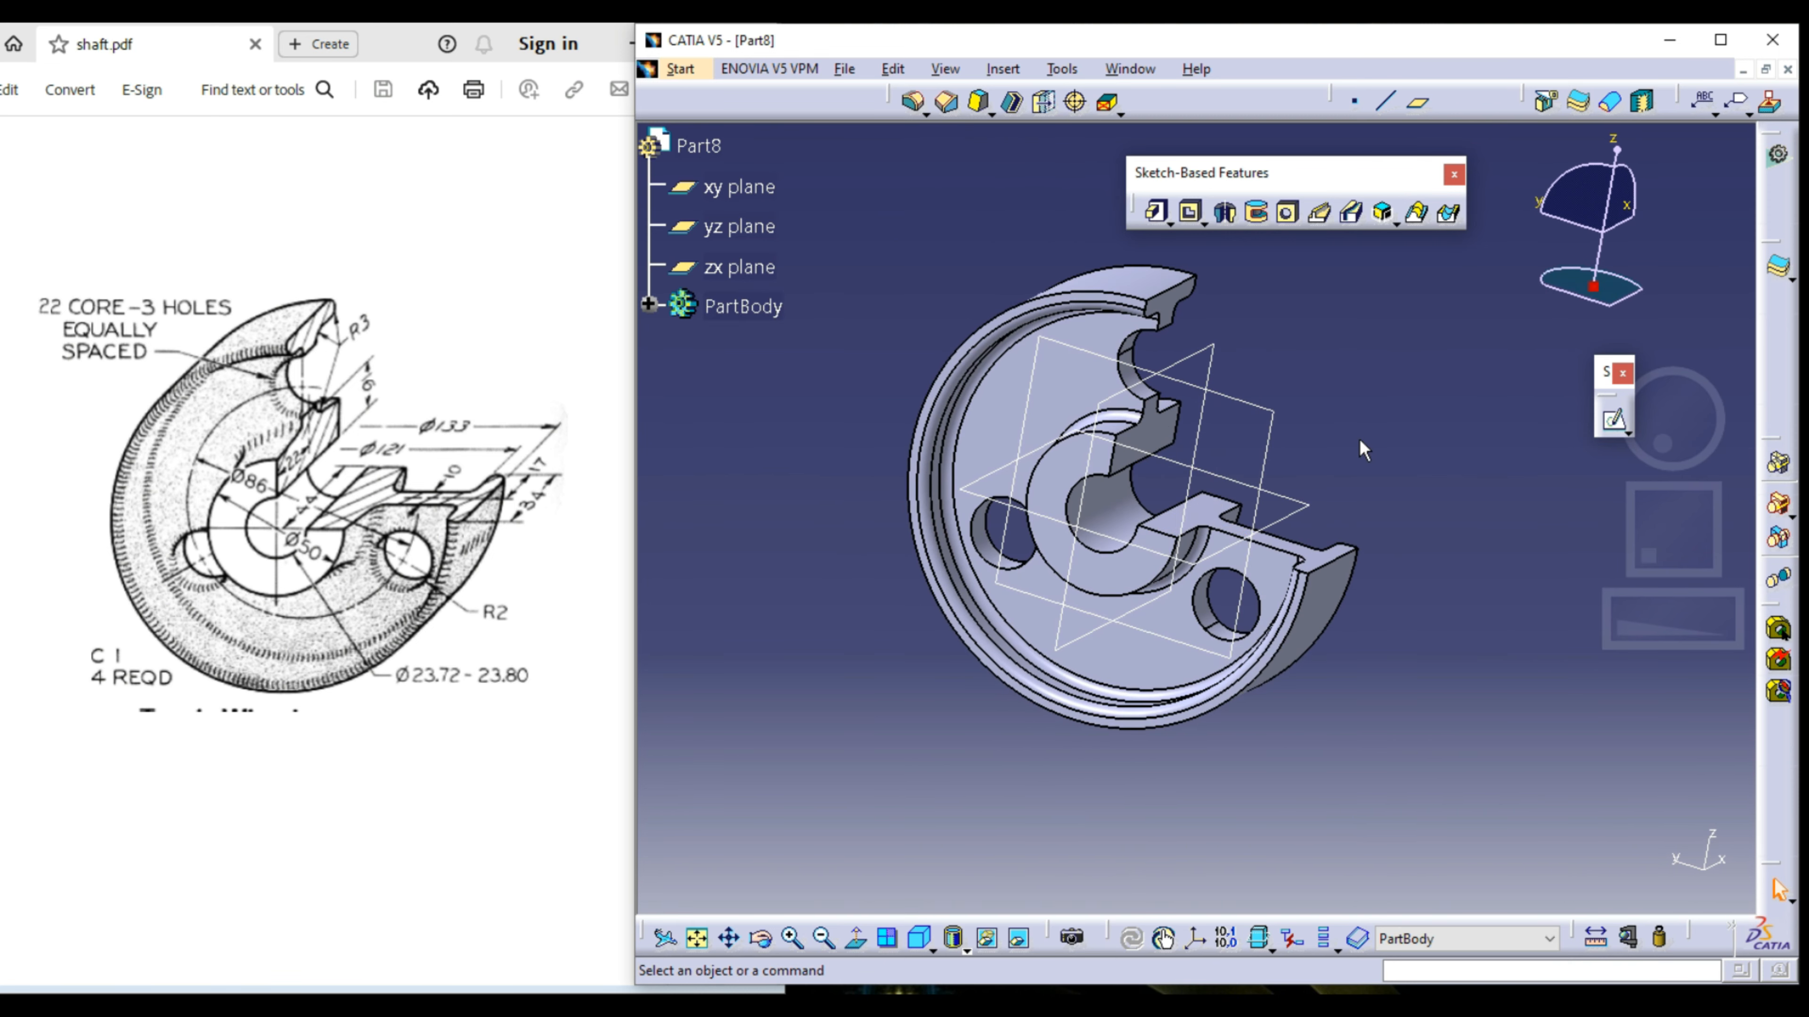